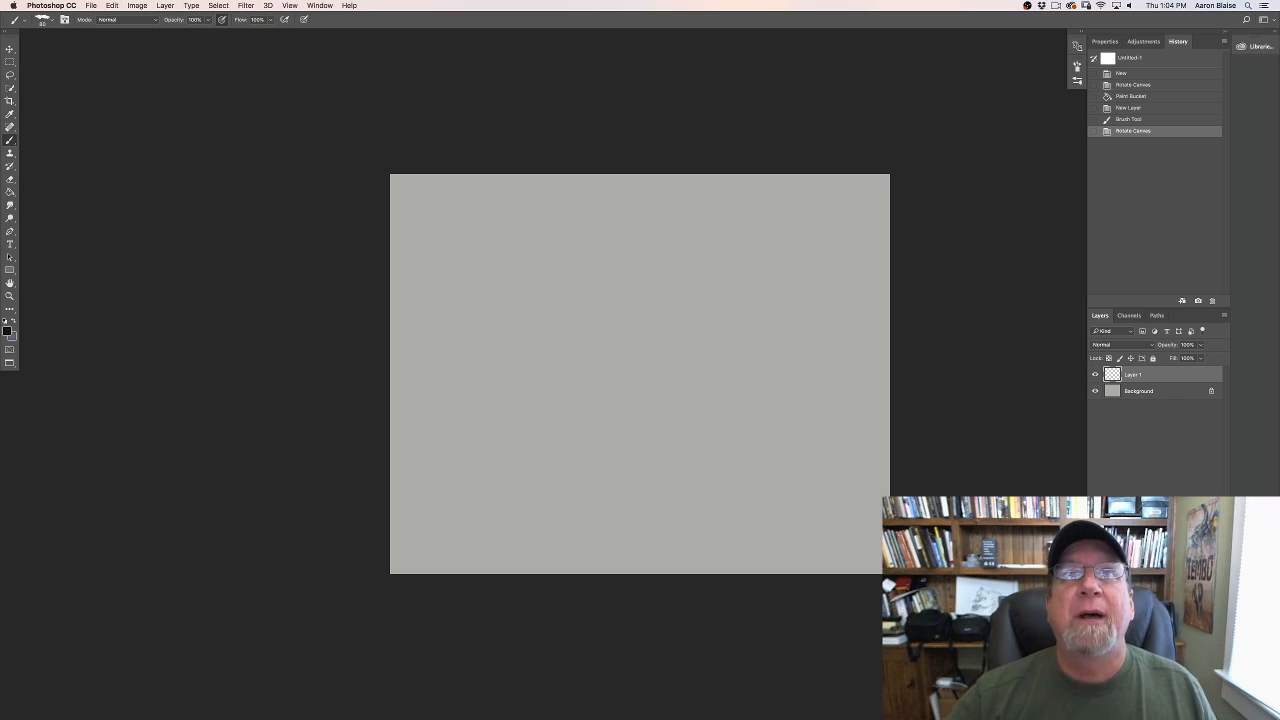
# Step: Bring up the turkey skeleton reference photo in a floating window, examine its anatomy, and move it off the canvas
pyautogui.moveTo(655, 0); pyautogui.dragTo(625, 132)
pyautogui.press('f')
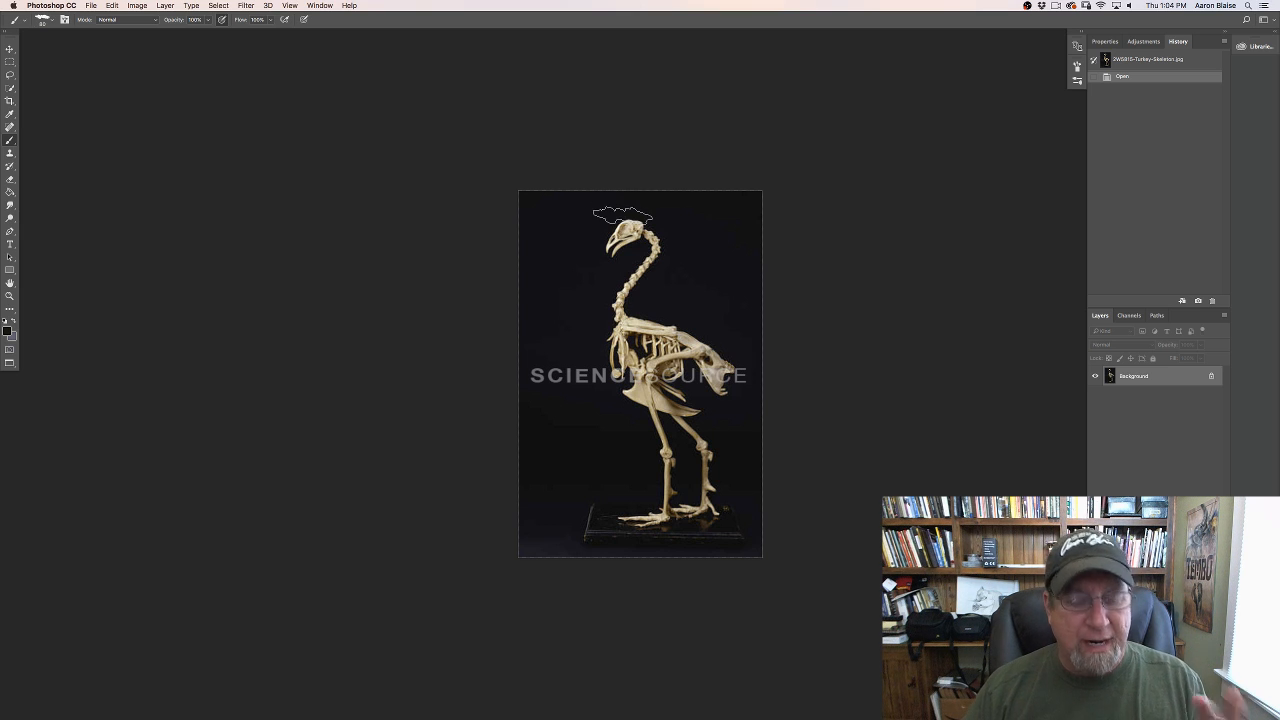
pyautogui.press('f')
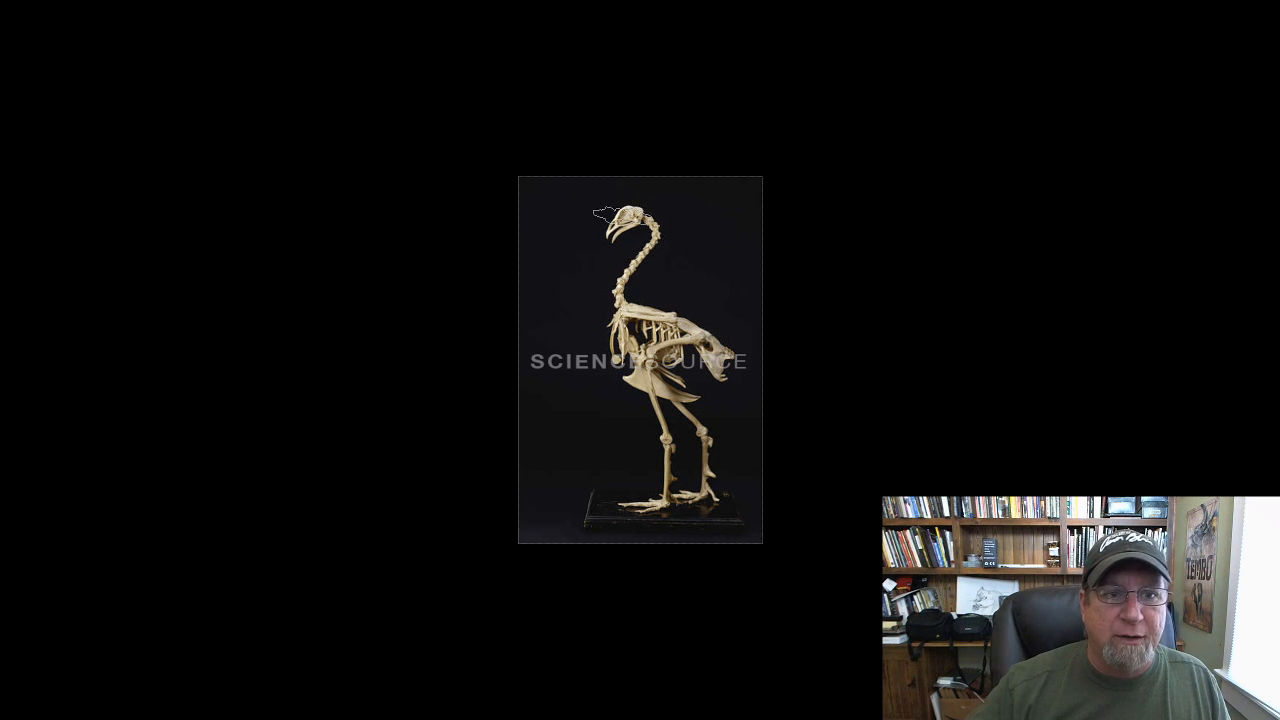
pyautogui.press('f')
pyautogui.click(592, 134)
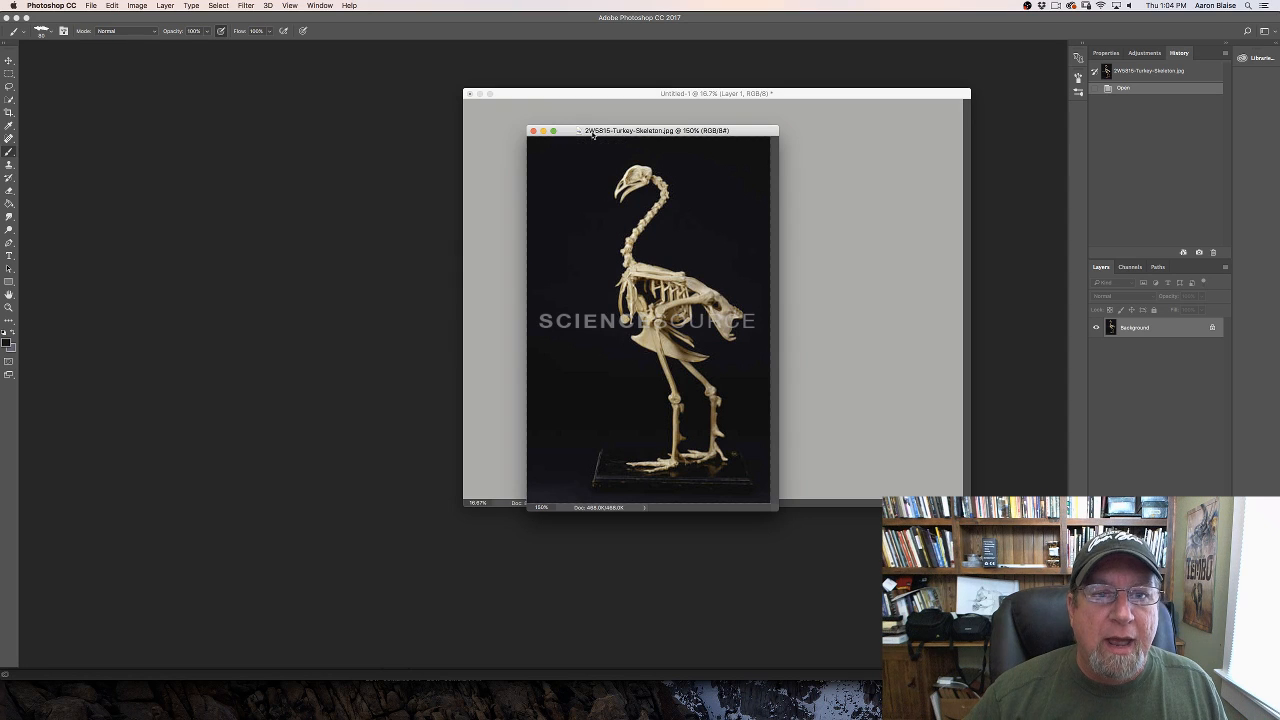
pyautogui.moveTo(592, 134); pyautogui.dragTo(624, 0)
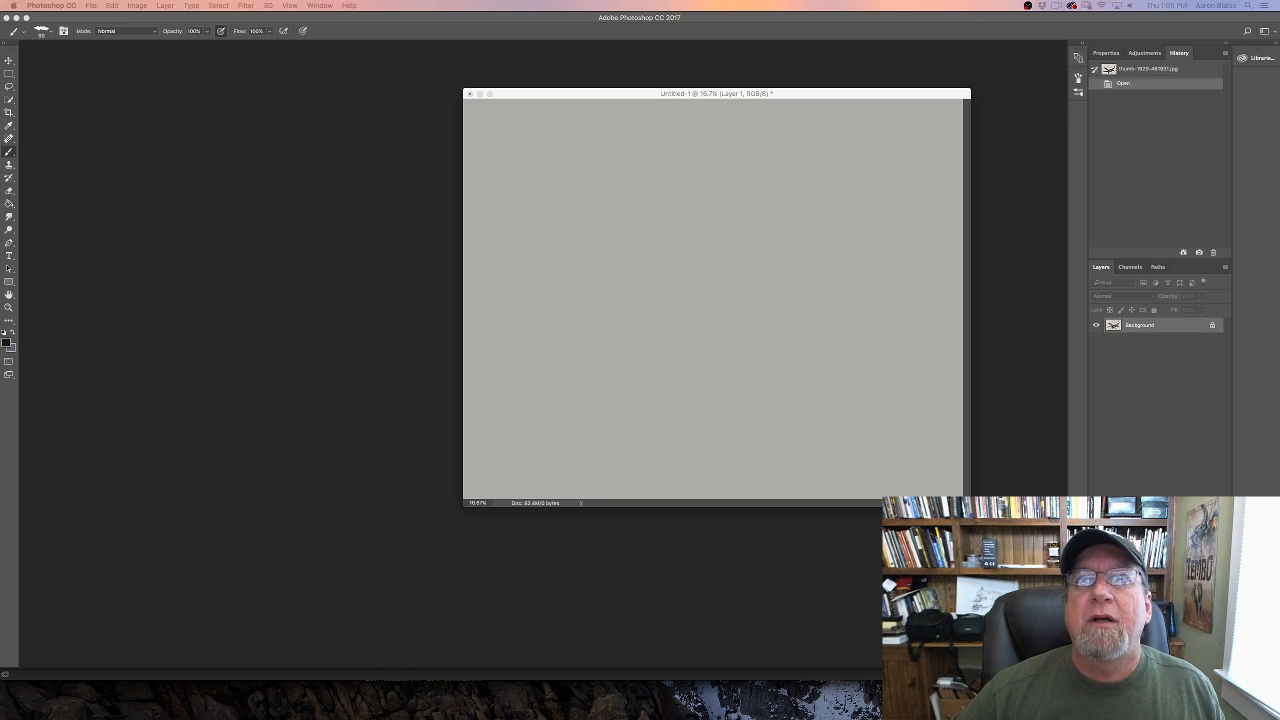
# Step: Examine the monitor lizard reference photos, both the full body and the close-up of head and claws, and move them away
pyautogui.moveTo(622, 3)
pyautogui.mouseDown()
pyautogui.moveTo(569, 58)
pyautogui.moveTo(477, 104)
pyautogui.mouseUp()
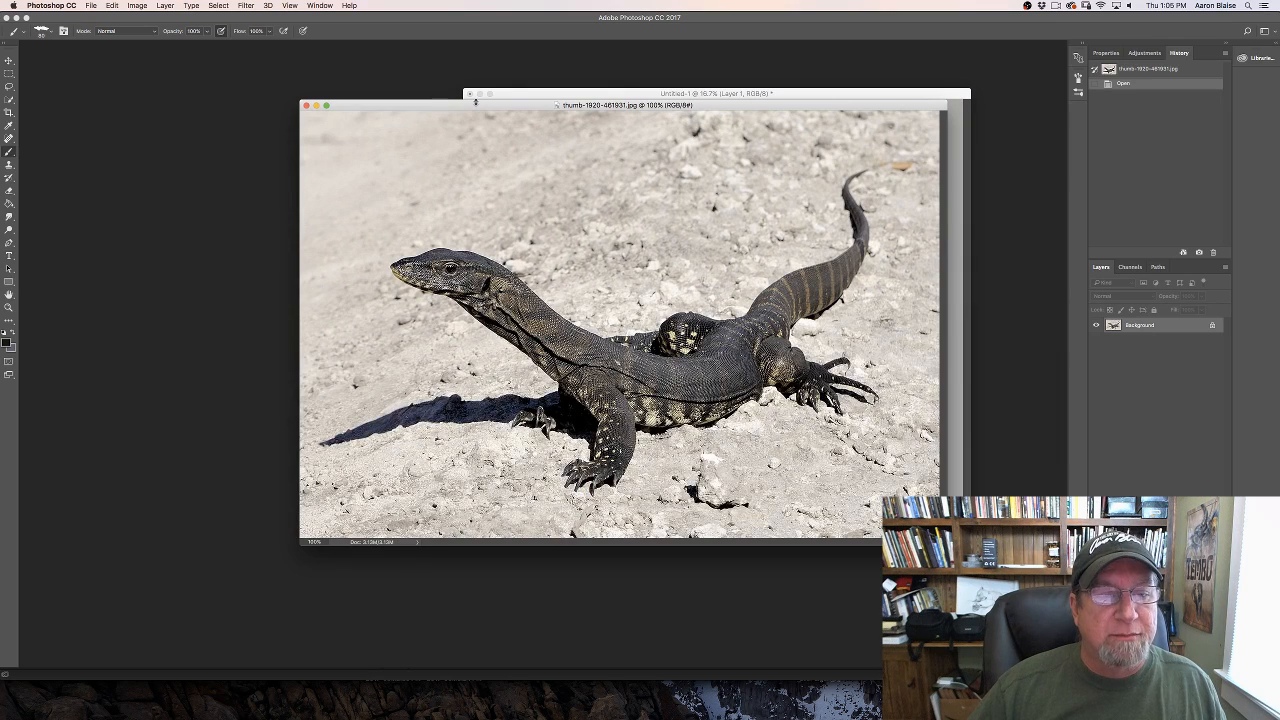
pyautogui.moveTo(475, 102); pyautogui.dragTo(945, 0)
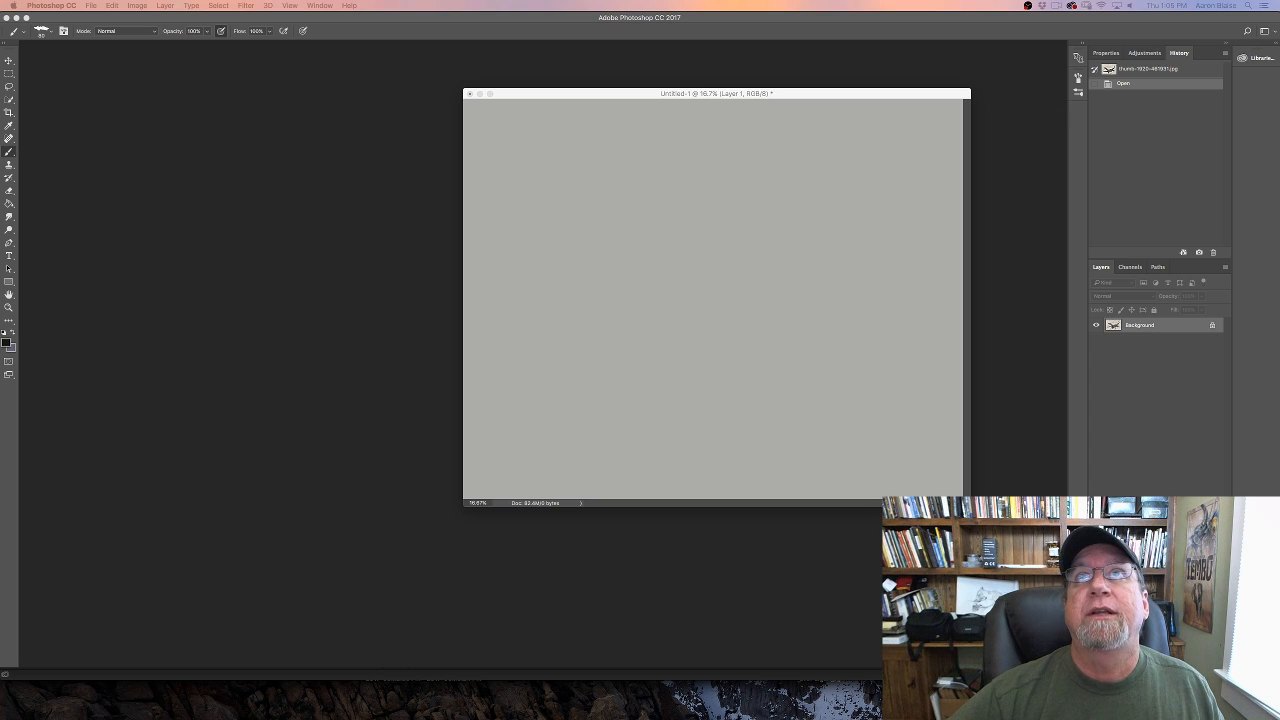
pyautogui.moveTo(945, 0); pyautogui.dragTo(700, 0)
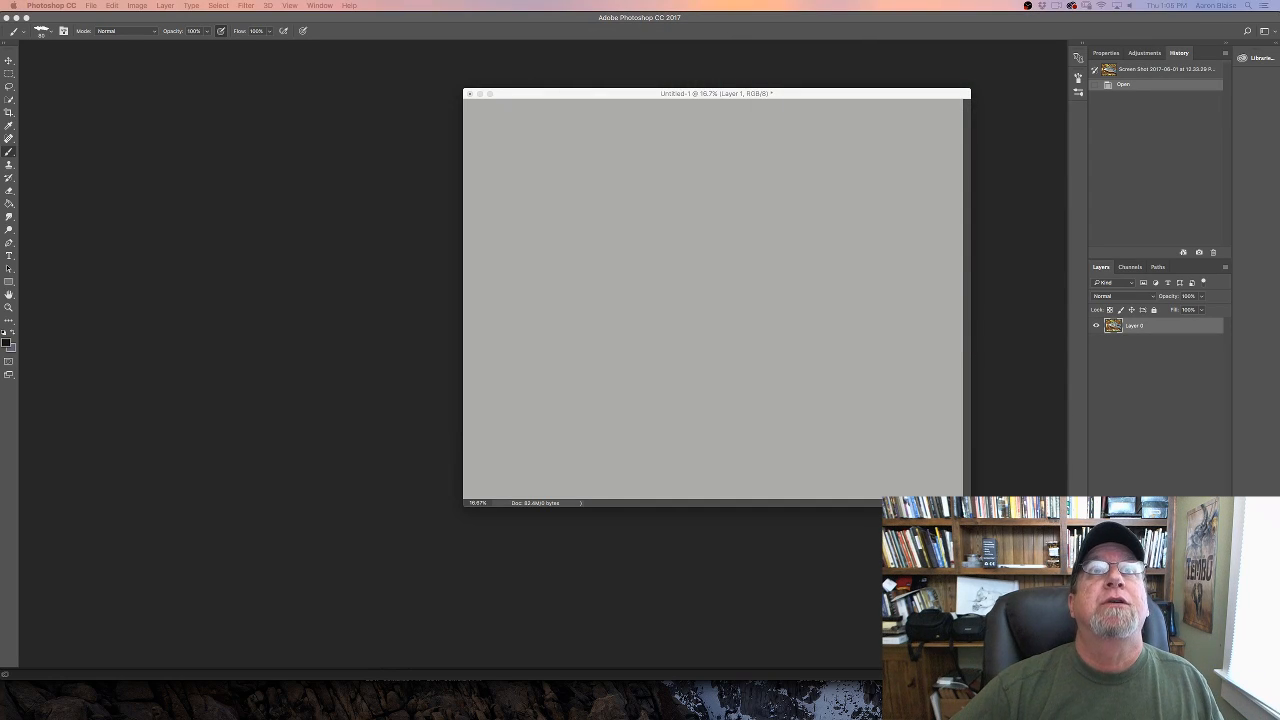
pyautogui.moveTo(510, 0); pyautogui.dragTo(497, 137)
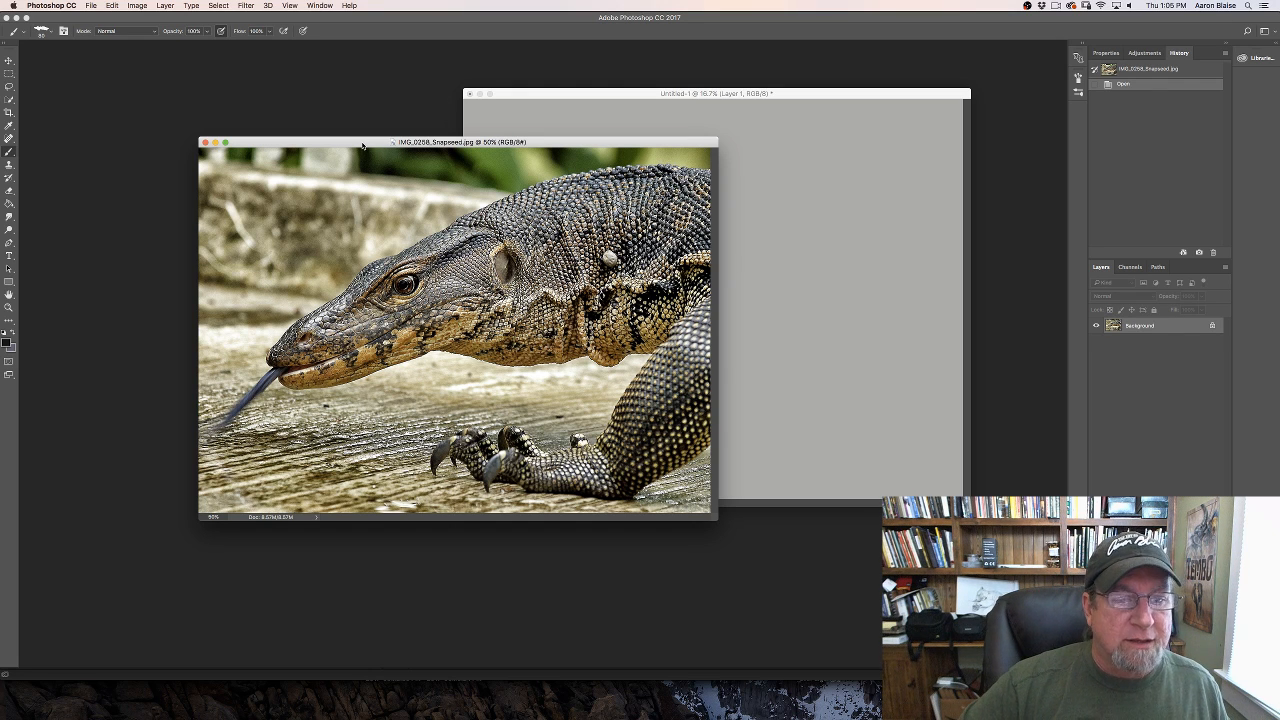
pyautogui.moveTo(363, 146); pyautogui.dragTo(431, 12)
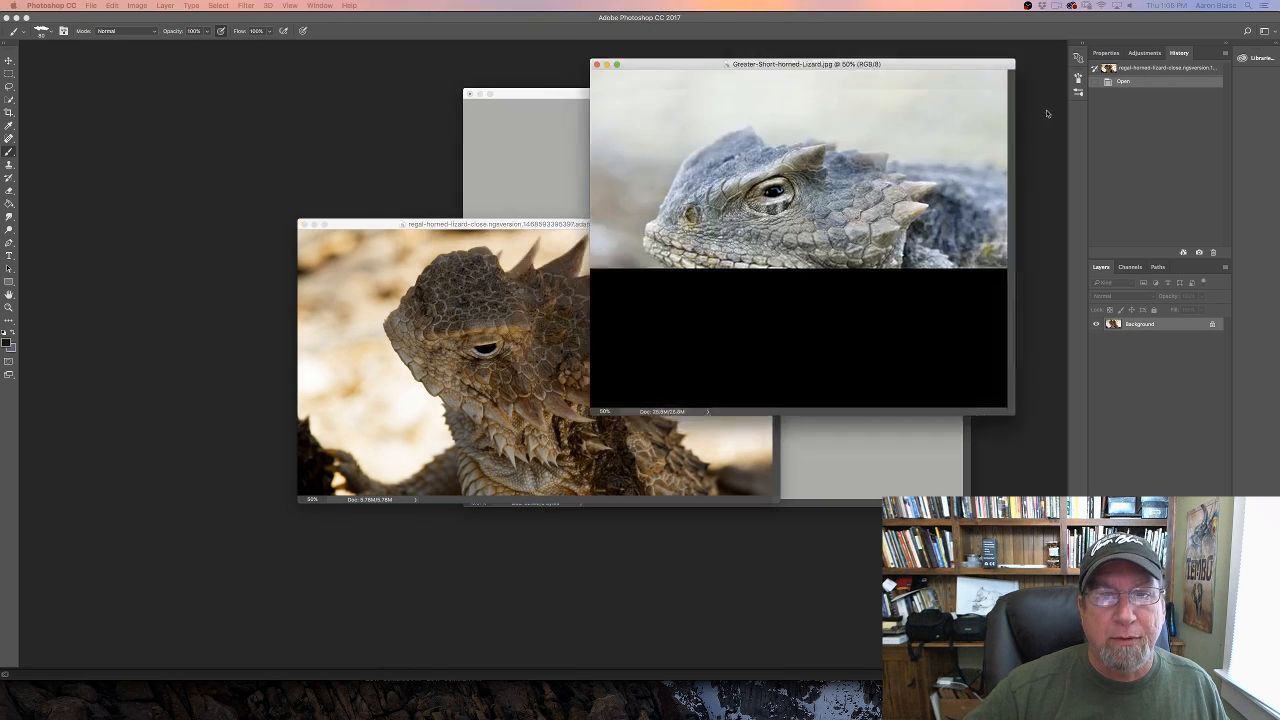
# Step: Examine the two horned lizard reference photos for their head spikes and scales, and move both away
pyautogui.moveTo(970, 64); pyautogui.dragTo(725, 0)
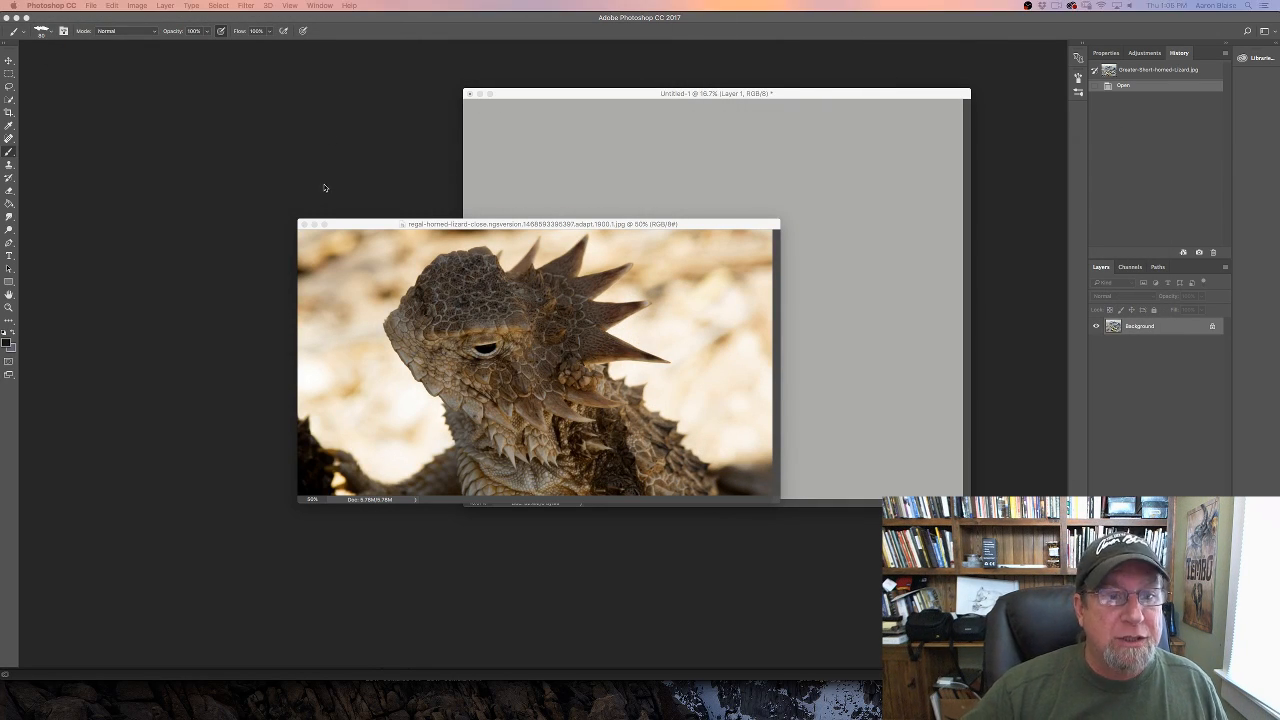
pyautogui.click(358, 228)
pyautogui.moveTo(358, 228); pyautogui.dragTo(220, 0)
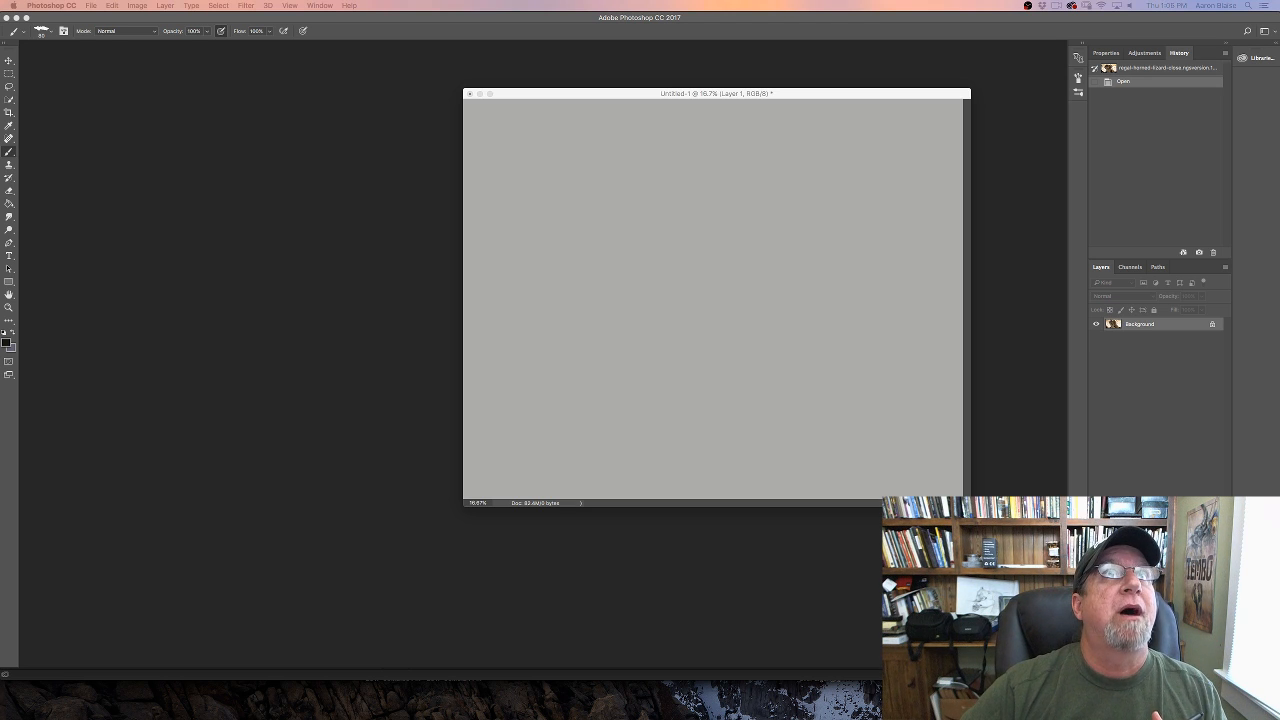
# Step: Bring up the open-mouthed lizard reference photo and enlarge it to examine the gaping jaws
pyautogui.moveTo(476, 58); pyautogui.dragTo(554, 180)
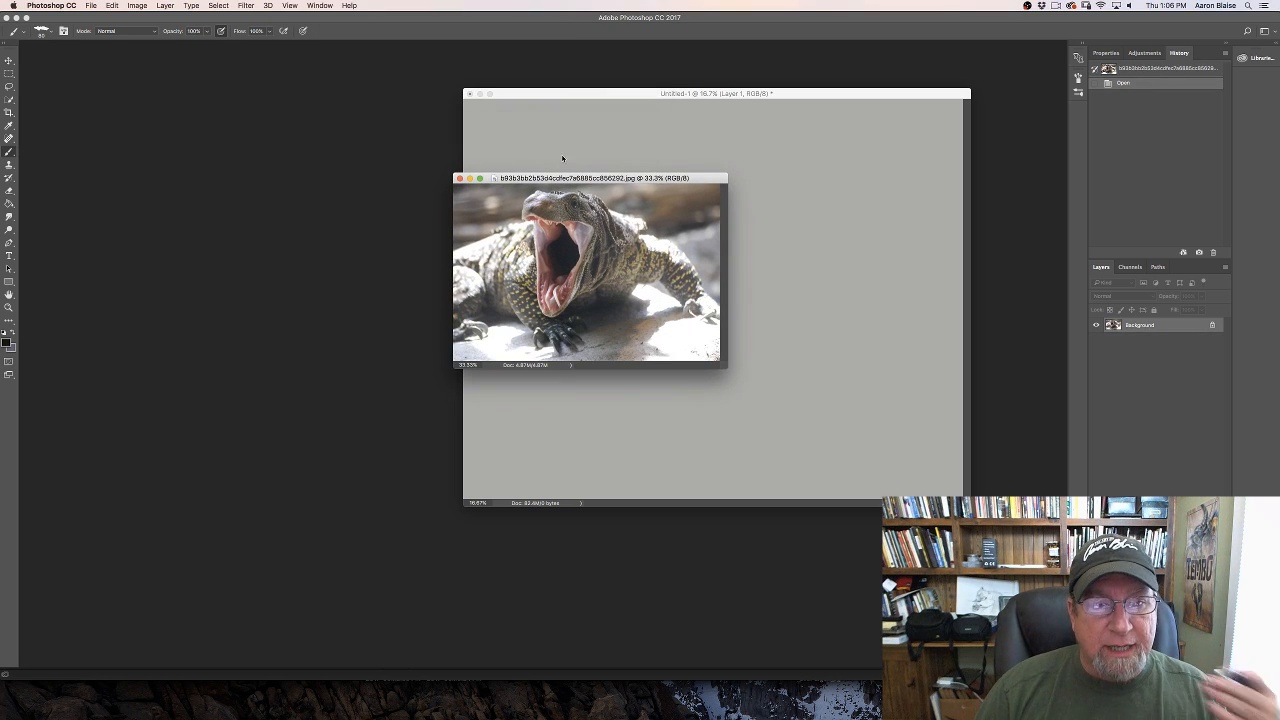
pyautogui.press('super+equal')
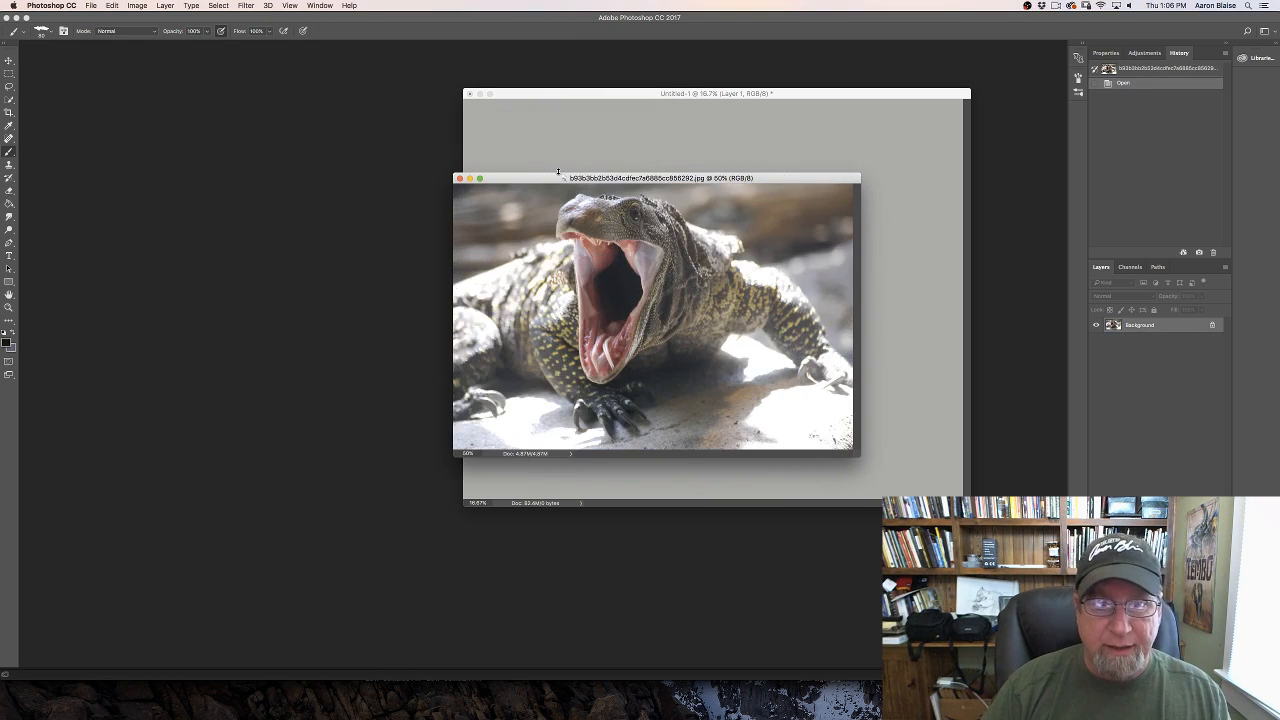
pyautogui.press('super+equal')
pyautogui.press('super+minus')
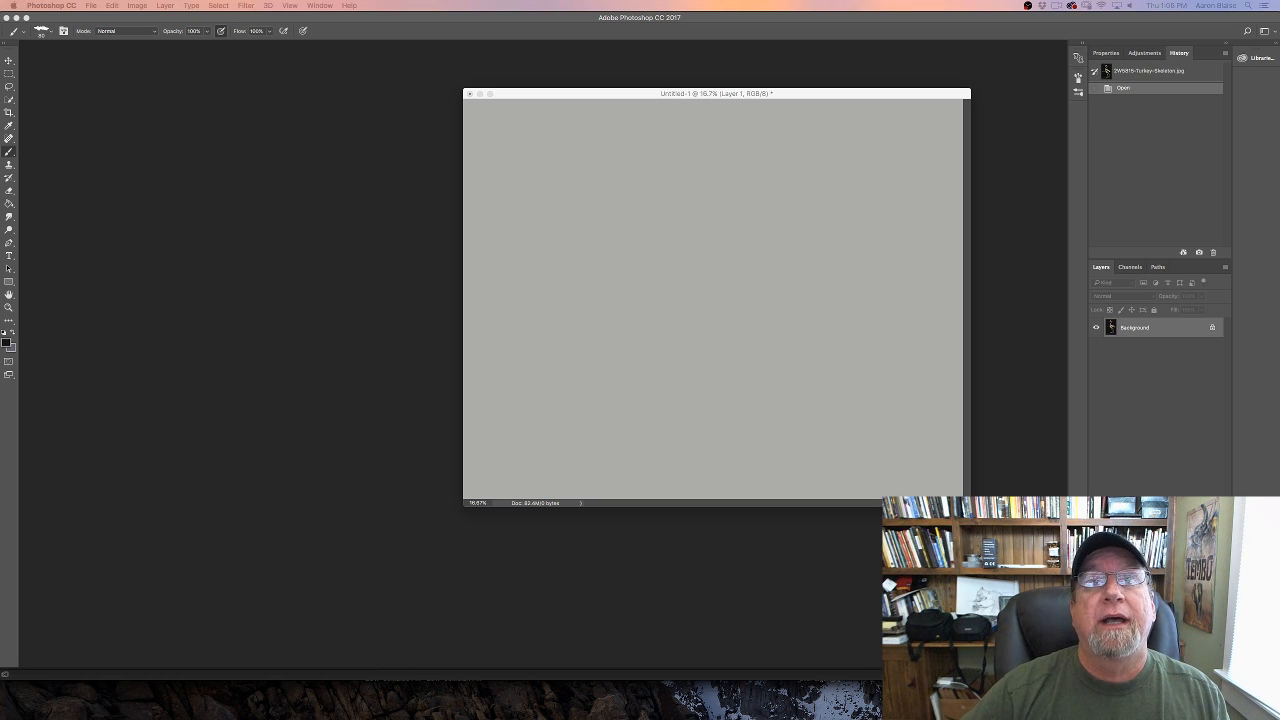
# Step: Show the blank gray canvas enlarged in full-screen mode and turn on pen pressure for brush size
pyautogui.moveTo(554, 94); pyautogui.dragTo(463, 103)
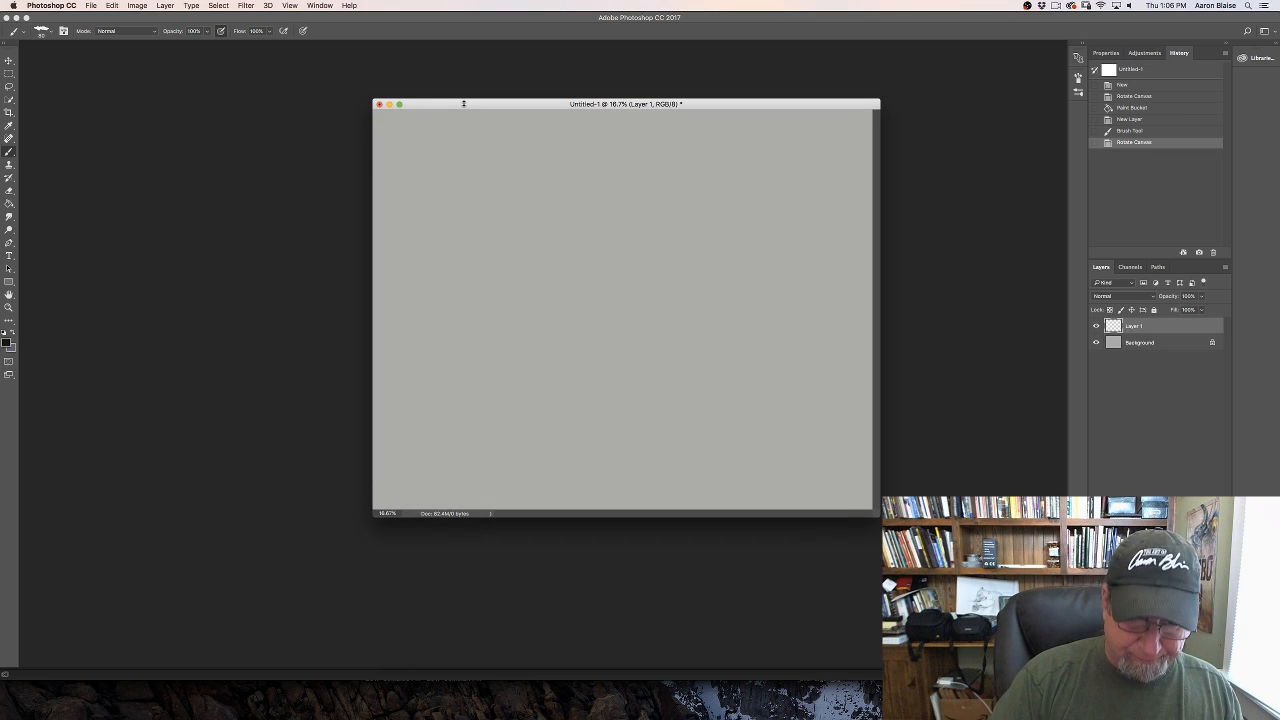
pyautogui.press('f')
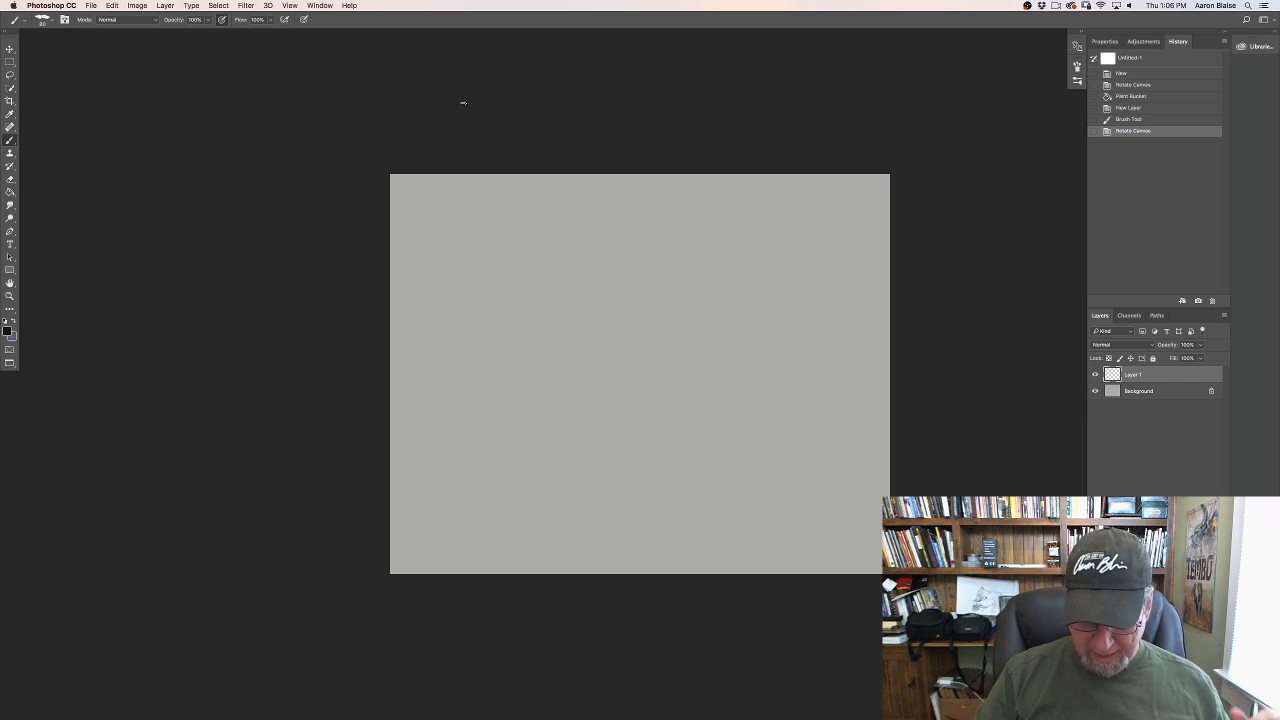
pyautogui.press('super+plus')
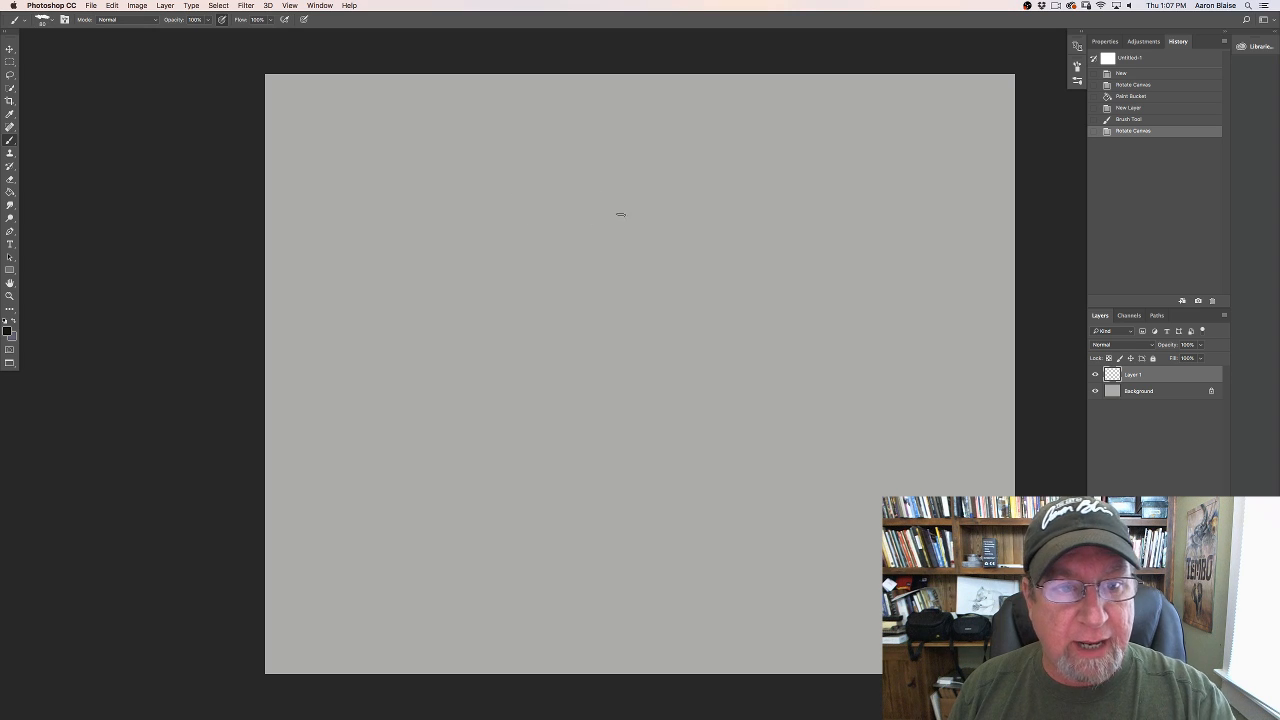
pyautogui.moveTo(691, 199)
pyautogui.mouseDown()
pyautogui.moveTo(694, 210)
pyautogui.moveTo(701, 192)
pyautogui.moveTo(690, 245)
pyautogui.mouseUp()
pyautogui.click(304, 20)
# Step: Sketch a round head guide with loose overlapping brush strokes in the upper right of the canvas
pyautogui.moveTo(795, 146); pyautogui.dragTo(722, 150)
pyautogui.moveTo(676, 201); pyautogui.dragTo(682, 245)
pyautogui.moveTo(776, 146); pyautogui.dragTo(736, 149)
pyautogui.moveTo(674, 206); pyautogui.dragTo(678, 240)
pyautogui.moveTo(755, 305); pyautogui.dragTo(782, 302)
pyautogui.moveTo(688, 205); pyautogui.dragTo(691, 243)
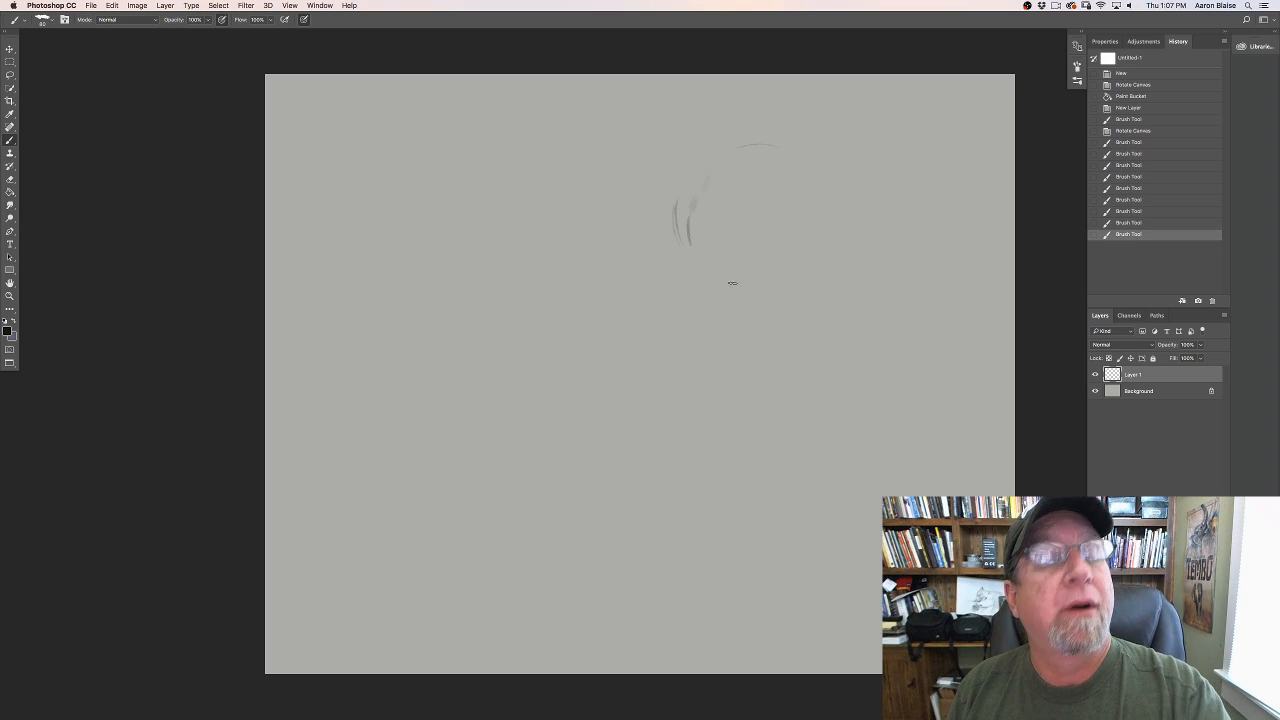
pyautogui.moveTo(698, 177); pyautogui.dragTo(688, 238)
pyautogui.moveTo(692, 243); pyautogui.dragTo(715, 271)
pyautogui.moveTo(689, 204)
pyautogui.mouseDown()
pyautogui.moveTo(797, 157)
pyautogui.moveTo(758, 148)
pyautogui.mouseUp()
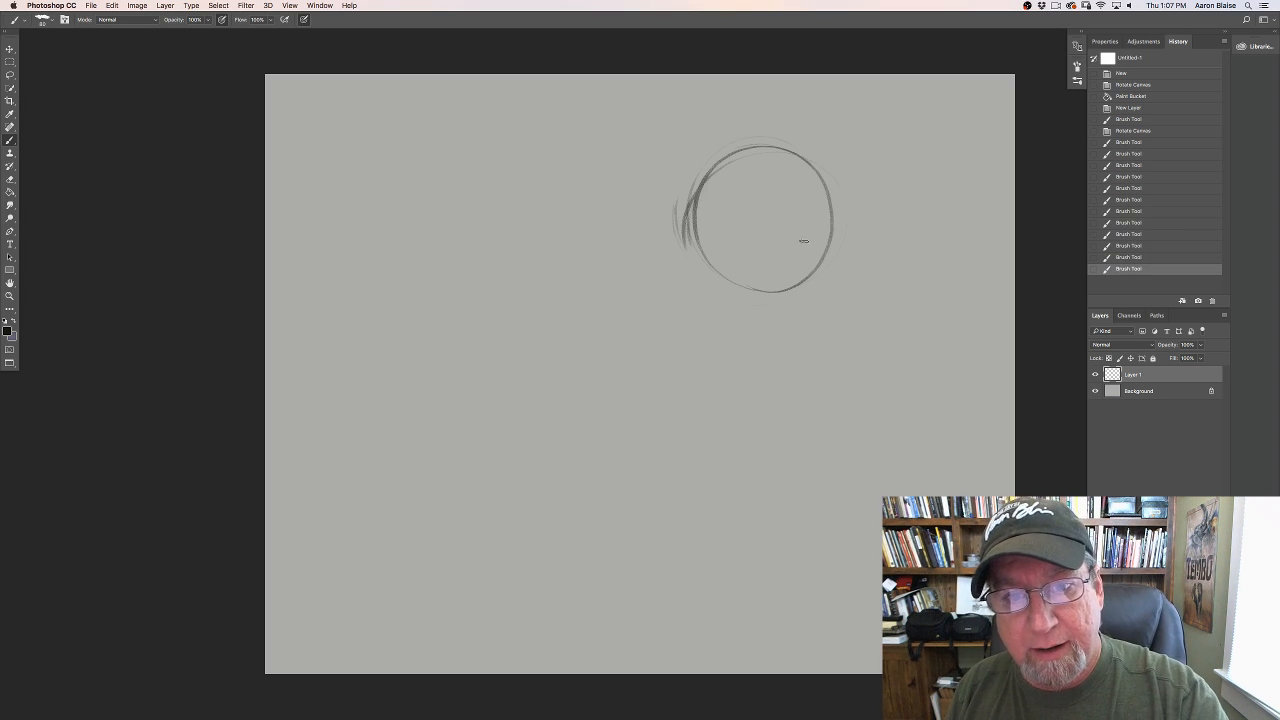
pyautogui.moveTo(836, 206); pyautogui.dragTo(690, 200)
pyautogui.moveTo(845, 228); pyautogui.dragTo(766, 309)
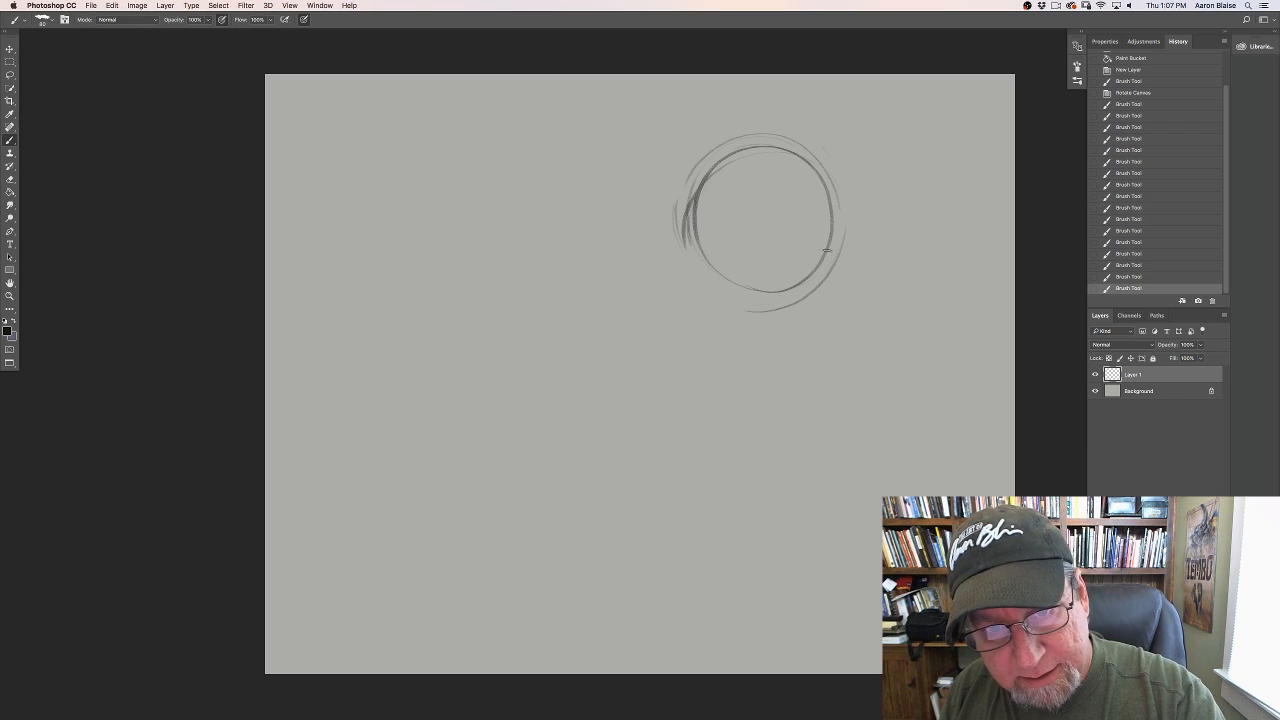
# Step: Rough in a wavy upper mouth line across the lower half of the circle
pyautogui.moveTo(814, 248)
pyautogui.mouseDown()
pyautogui.moveTo(842, 264)
pyautogui.moveTo(796, 259)
pyautogui.moveTo(737, 223)
pyautogui.mouseUp()
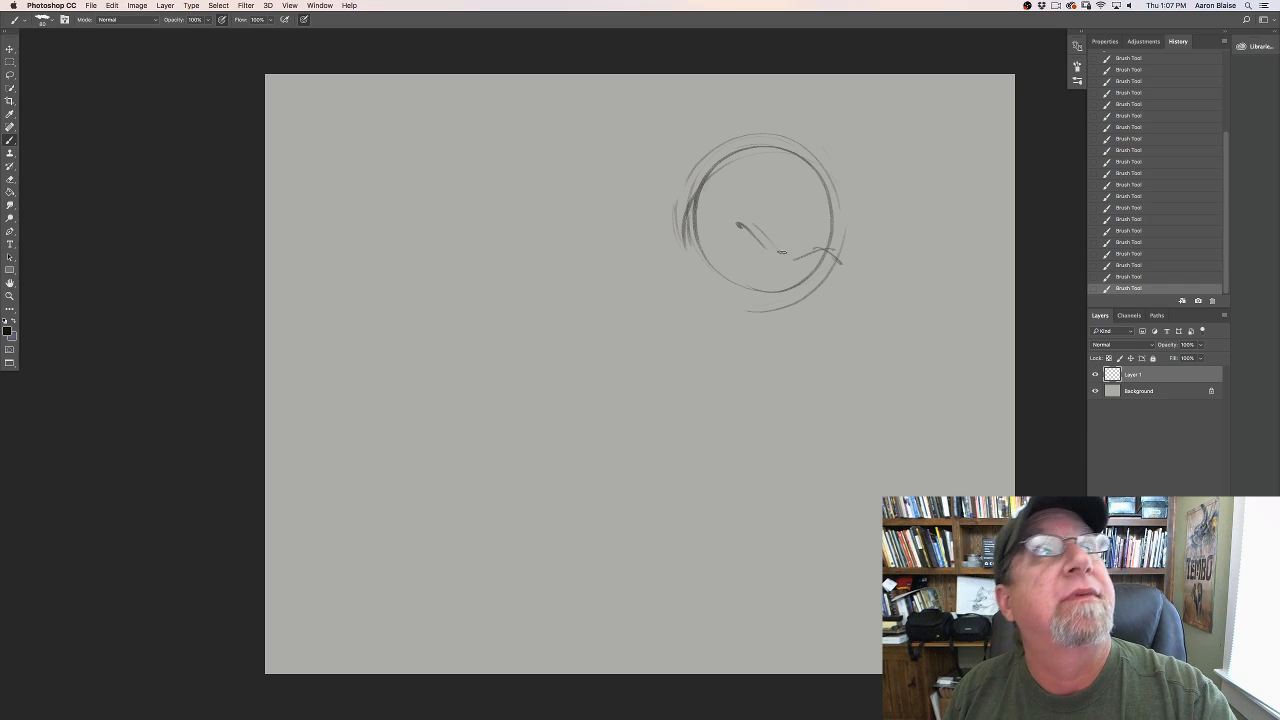
pyautogui.moveTo(740, 226)
pyautogui.mouseDown()
pyautogui.moveTo(788, 254)
pyautogui.moveTo(736, 225)
pyautogui.mouseUp()
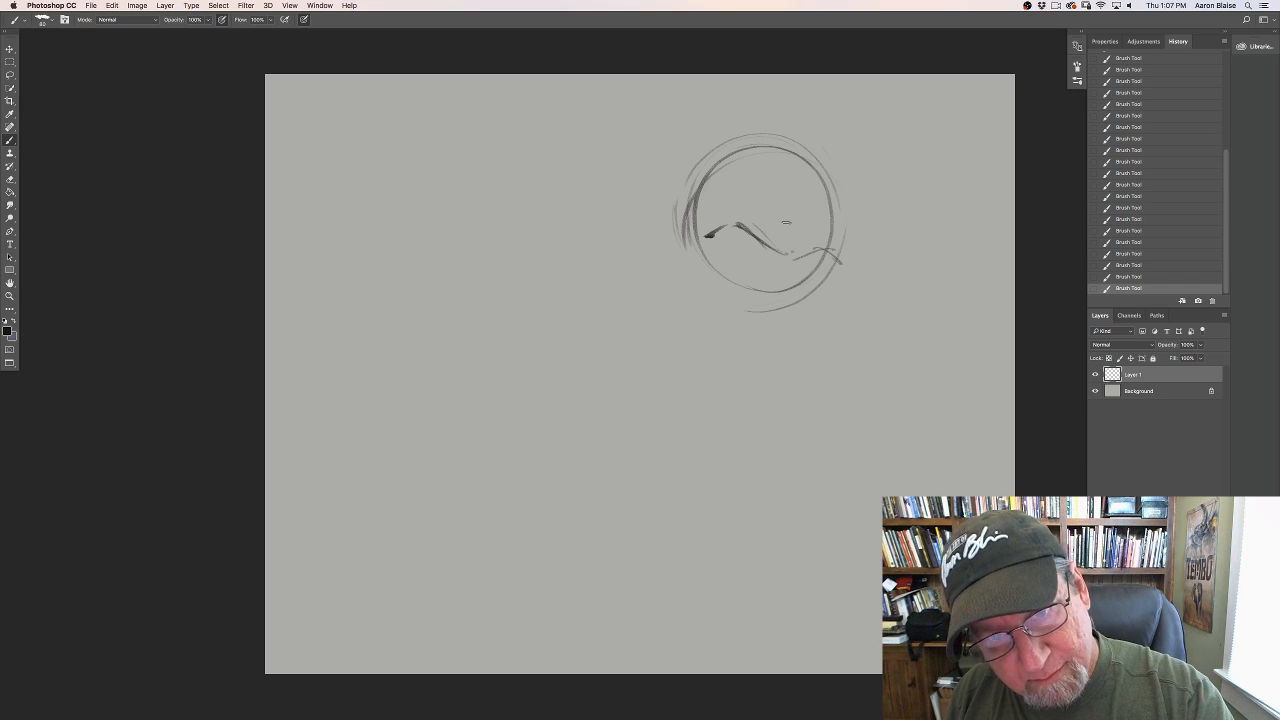
pyautogui.moveTo(846, 277)
pyautogui.mouseDown()
pyautogui.moveTo(828, 250)
pyautogui.moveTo(838, 228)
pyautogui.moveTo(753, 187)
pyautogui.moveTo(742, 152)
pyautogui.mouseUp()
# Step: Delete the sketch layer and add a new empty layer above the background
pyautogui.moveTo(1145, 378); pyautogui.dragTo(1212, 713)
pyautogui.click(1198, 713)
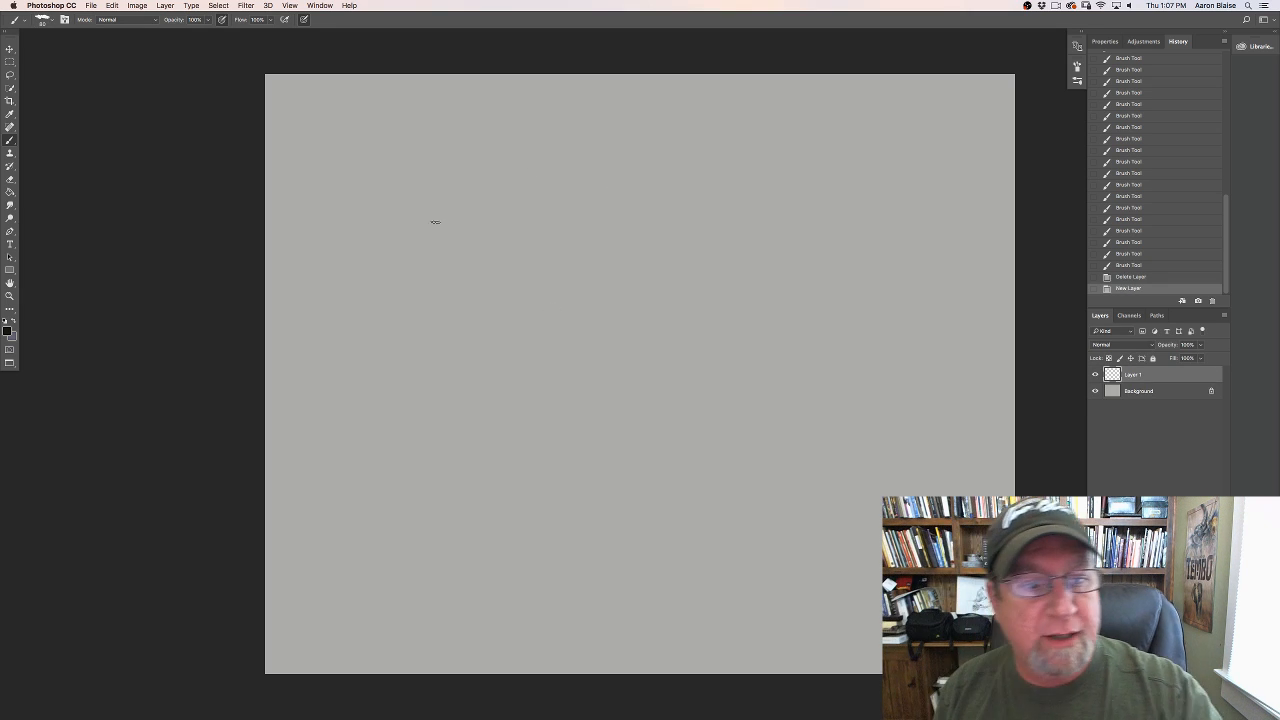
# Step: Sketch a loose round head guide in the upper left of the canvas
pyautogui.moveTo(431, 220)
pyautogui.mouseDown()
pyautogui.moveTo(448, 196)
pyautogui.moveTo(590, 312)
pyautogui.mouseUp()
pyautogui.moveTo(600, 195); pyautogui.dragTo(545, 325)
pyautogui.moveTo(450, 225); pyautogui.dragTo(620, 320)
pyautogui.moveTo(590, 185)
pyautogui.mouseDown()
pyautogui.moveTo(488, 188)
pyautogui.moveTo(460, 230)
pyautogui.mouseUp()
# Step: Sketch the slanted brows, the snout and nose bump, the curved upper mouth line and the near eye over the circle
pyautogui.moveTo(576, 159)
pyautogui.mouseDown()
pyautogui.moveTo(536, 185)
pyautogui.moveTo(586, 161)
pyautogui.moveTo(588, 177)
pyautogui.moveTo(579, 170)
pyautogui.moveTo(622, 166)
pyautogui.mouseUp()
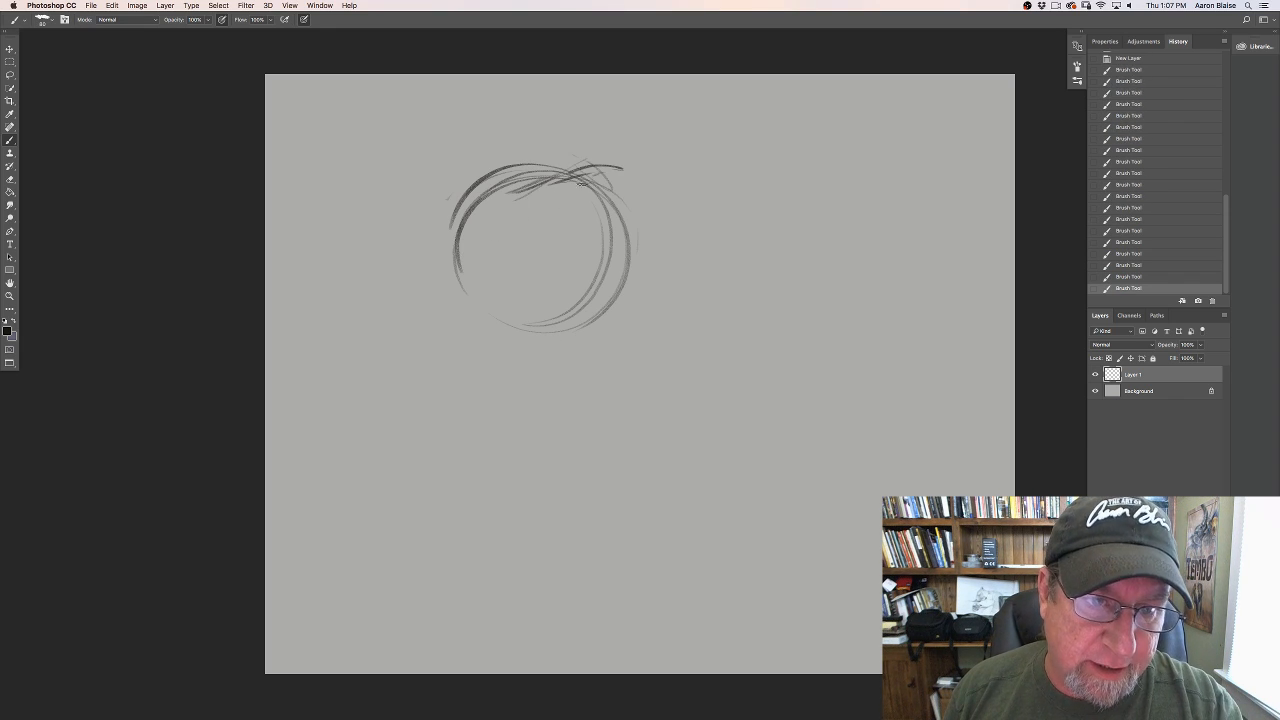
pyautogui.moveTo(428, 217); pyautogui.dragTo(450, 211)
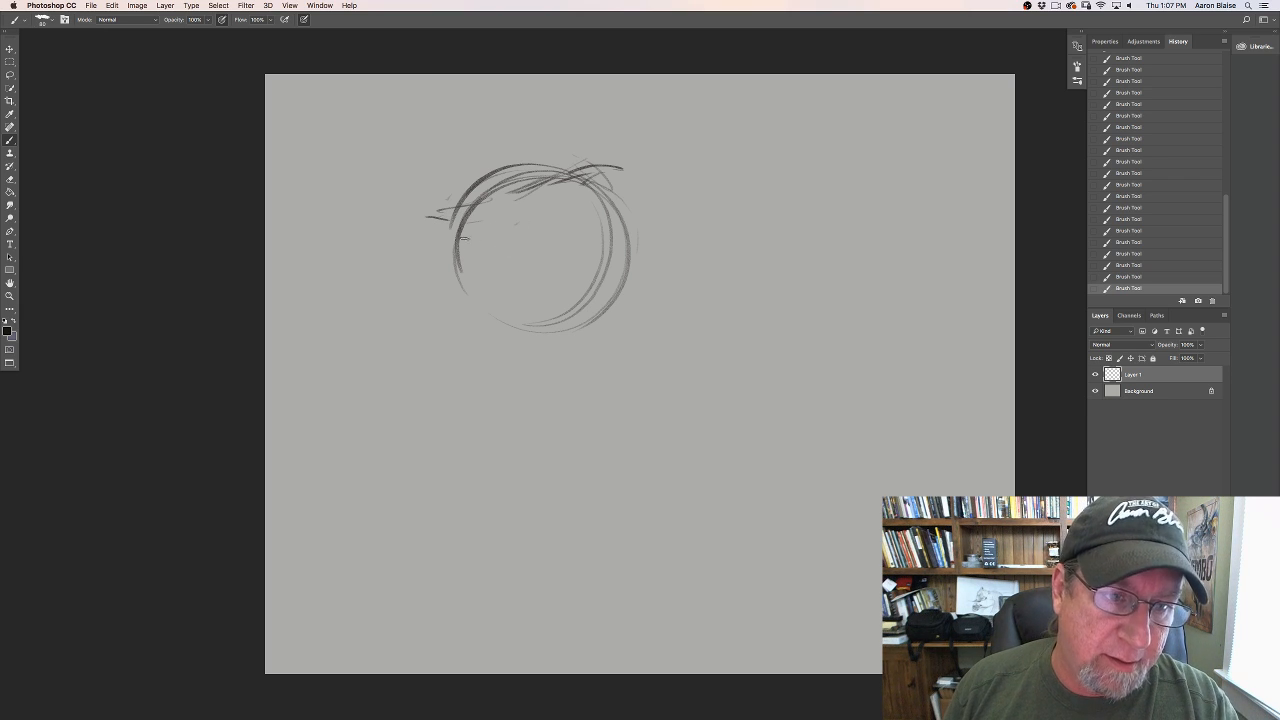
pyautogui.moveTo(470, 222)
pyautogui.mouseDown()
pyautogui.moveTo(443, 270)
pyautogui.moveTo(538, 240)
pyautogui.moveTo(446, 268)
pyautogui.moveTo(476, 228)
pyautogui.moveTo(538, 238)
pyautogui.moveTo(483, 256)
pyautogui.moveTo(523, 260)
pyautogui.moveTo(460, 270)
pyautogui.moveTo(502, 255)
pyautogui.moveTo(542, 262)
pyautogui.moveTo(604, 234)
pyautogui.moveTo(636, 256)
pyautogui.moveTo(614, 258)
pyautogui.moveTo(638, 252)
pyautogui.mouseUp()
pyautogui.moveTo(525, 251); pyautogui.dragTo(562, 252)
pyautogui.moveTo(606, 232); pyautogui.dragTo(558, 264)
pyautogui.moveTo(592, 234); pyautogui.dragTo(626, 240)
pyautogui.moveTo(553, 198)
pyautogui.mouseDown()
pyautogui.moveTo(596, 172)
pyautogui.moveTo(548, 202)
pyautogui.moveTo(558, 206)
pyautogui.mouseUp()
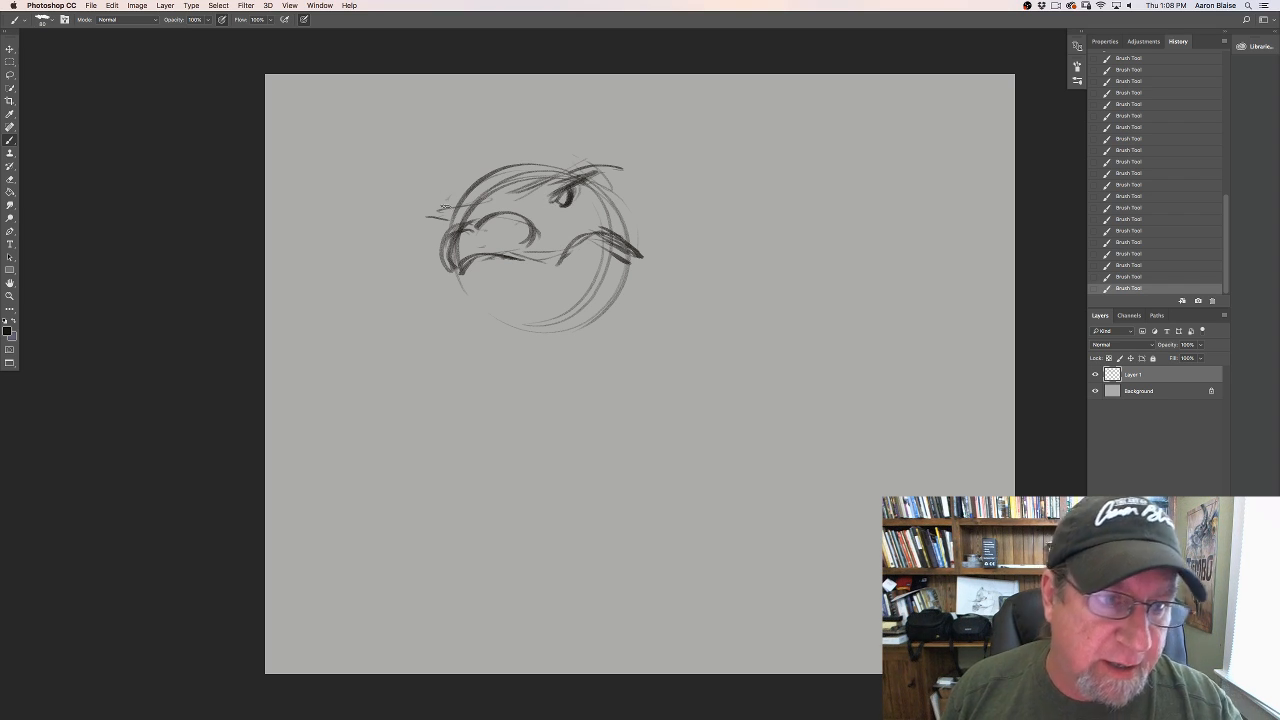
# Step: Darken the far eye and sketch the sides of the open mouth, with short crossing lines inside its upper corners
pyautogui.moveTo(437, 210)
pyautogui.mouseDown()
pyautogui.moveTo(466, 200)
pyautogui.moveTo(450, 264)
pyautogui.moveTo(479, 257)
pyautogui.moveTo(494, 354)
pyautogui.mouseUp()
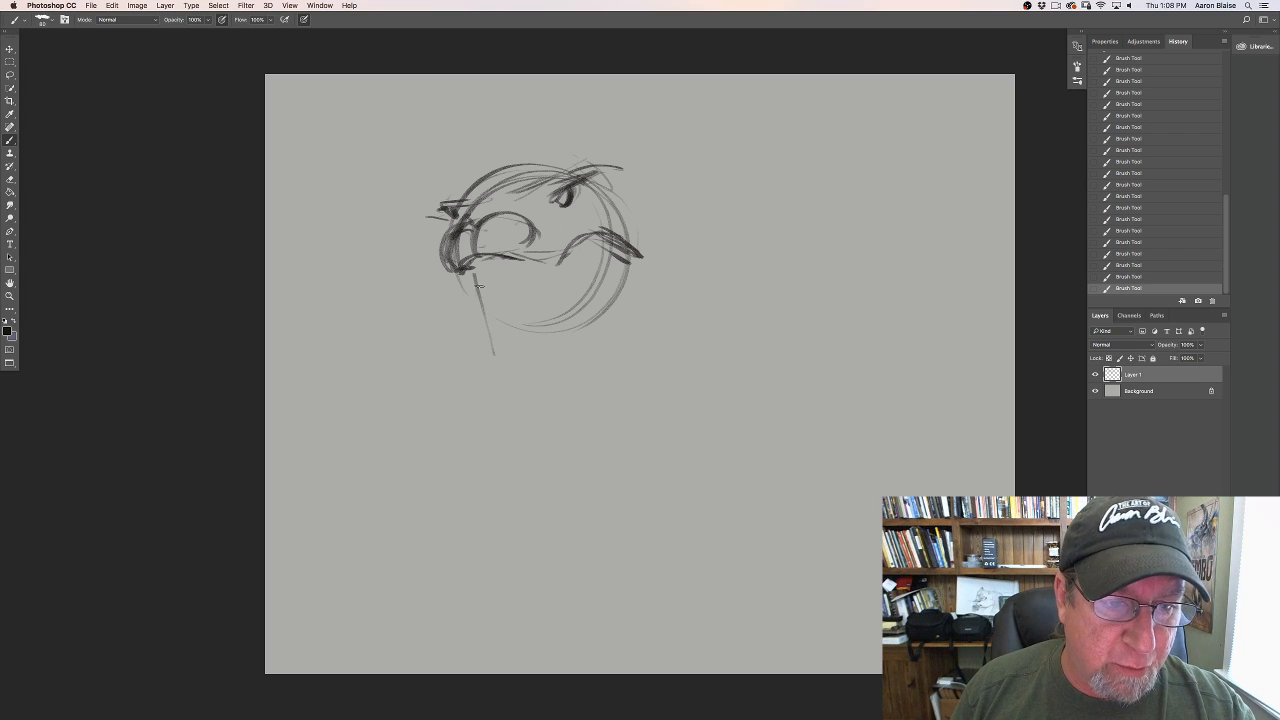
pyautogui.moveTo(483, 278); pyautogui.dragTo(504, 380)
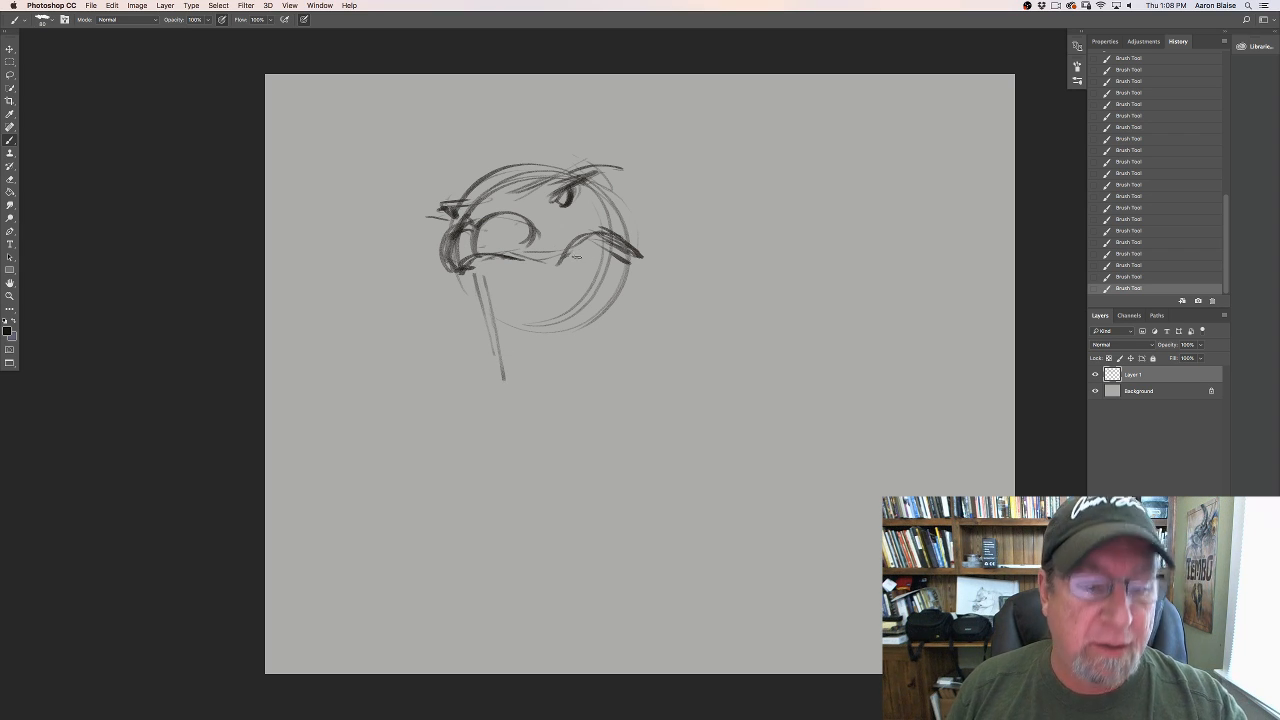
pyautogui.moveTo(577, 257); pyautogui.dragTo(605, 326)
pyautogui.moveTo(628, 268); pyautogui.dragTo(598, 388)
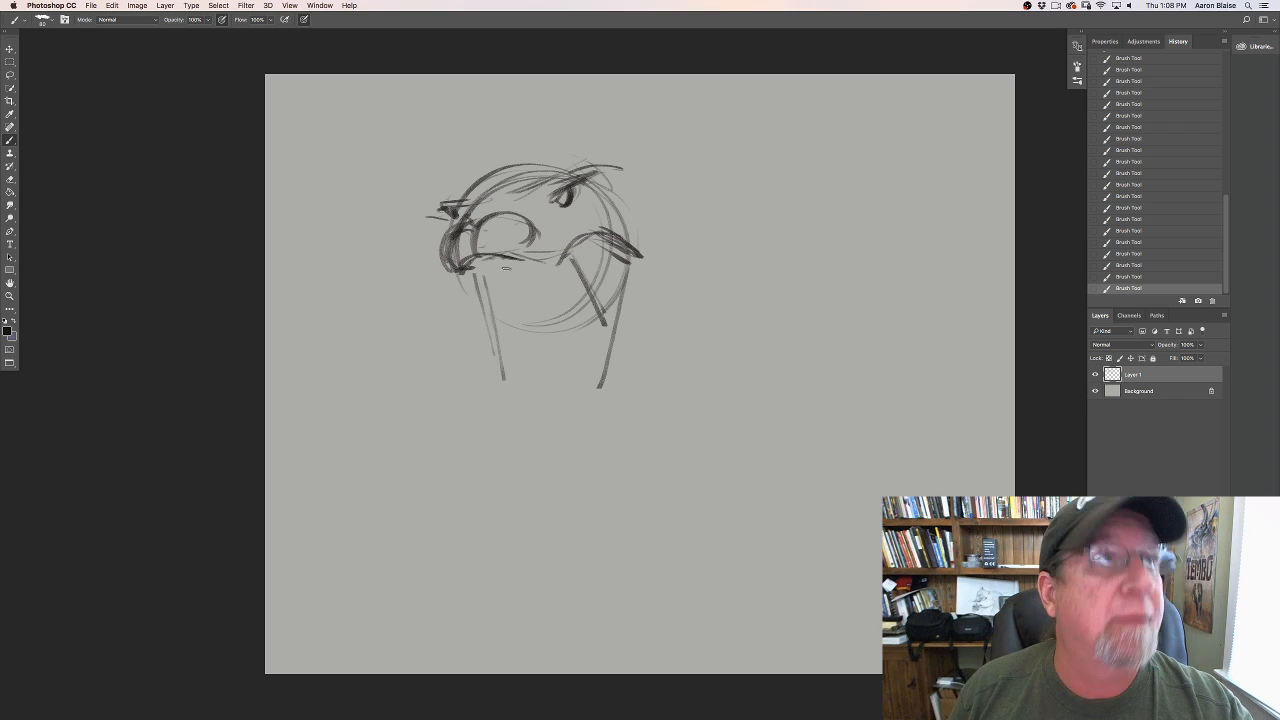
pyautogui.moveTo(500, 274); pyautogui.dragTo(508, 330)
pyautogui.moveTo(488, 268); pyautogui.dragTo(496, 306)
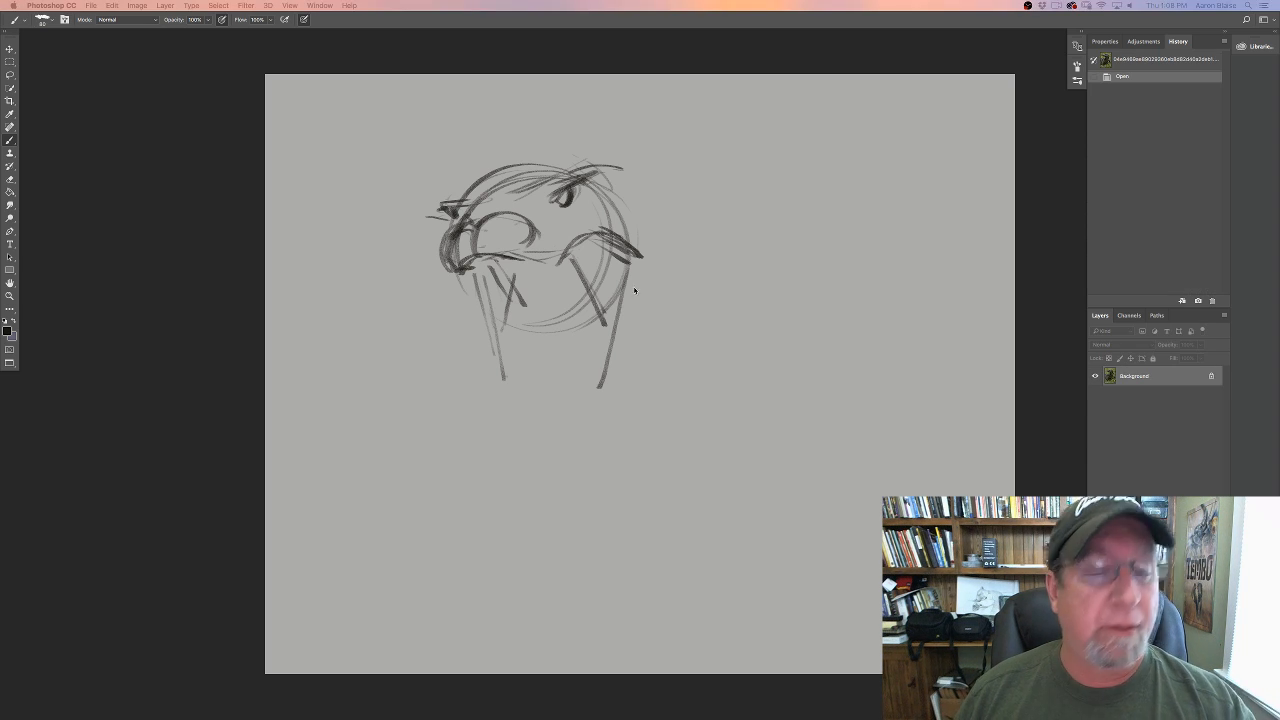
# Step: Extend both sides of the open mouth downward and join them in a pointed lower jaw
pyautogui.moveTo(626, 270); pyautogui.dragTo(588, 428)
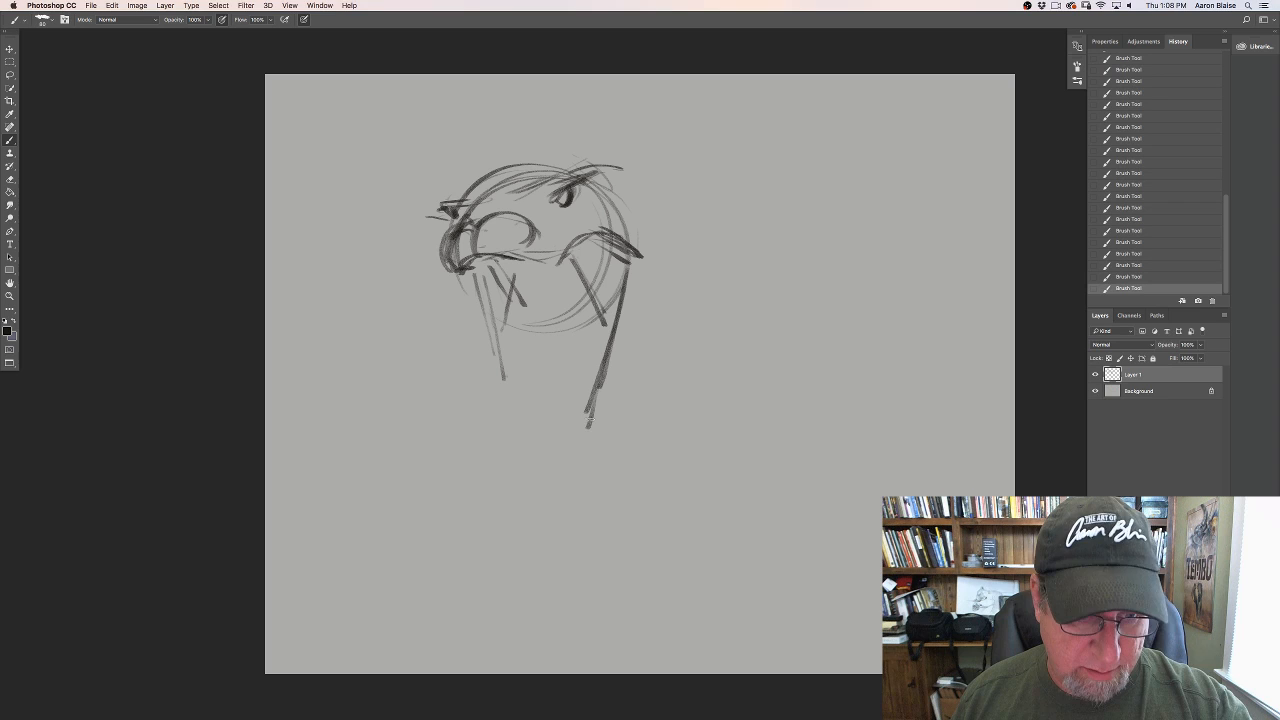
pyautogui.moveTo(598, 366); pyautogui.dragTo(584, 476)
pyautogui.moveTo(592, 430); pyautogui.dragTo(558, 490)
pyautogui.moveTo(488, 316)
pyautogui.mouseDown()
pyautogui.moveTo(512, 432)
pyautogui.moveTo(546, 490)
pyautogui.mouseUp()
pyautogui.moveTo(504, 416); pyautogui.dragTo(540, 486)
pyautogui.moveTo(583, 396); pyautogui.dragTo(545, 486)
pyautogui.moveTo(522, 444); pyautogui.dragTo(556, 448)
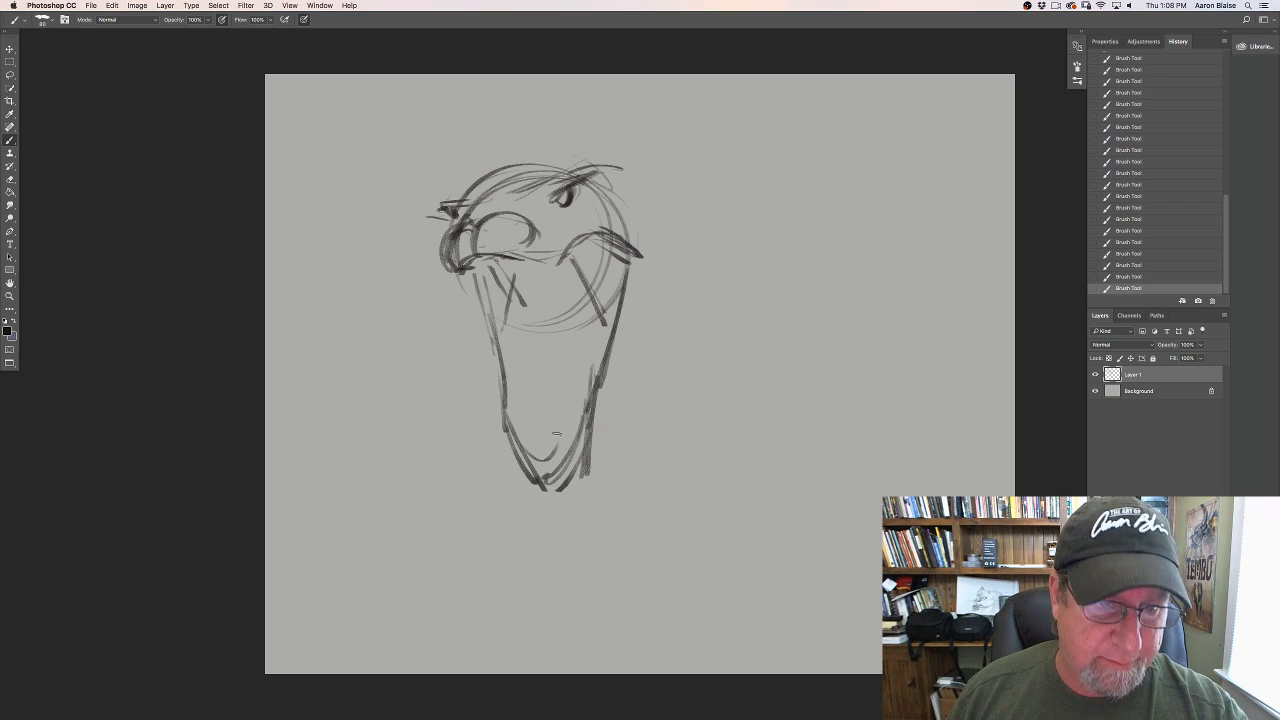
pyautogui.moveTo(484, 293)
pyautogui.mouseDown()
pyautogui.moveTo(514, 430)
pyautogui.moveTo(546, 478)
pyautogui.mouseUp()
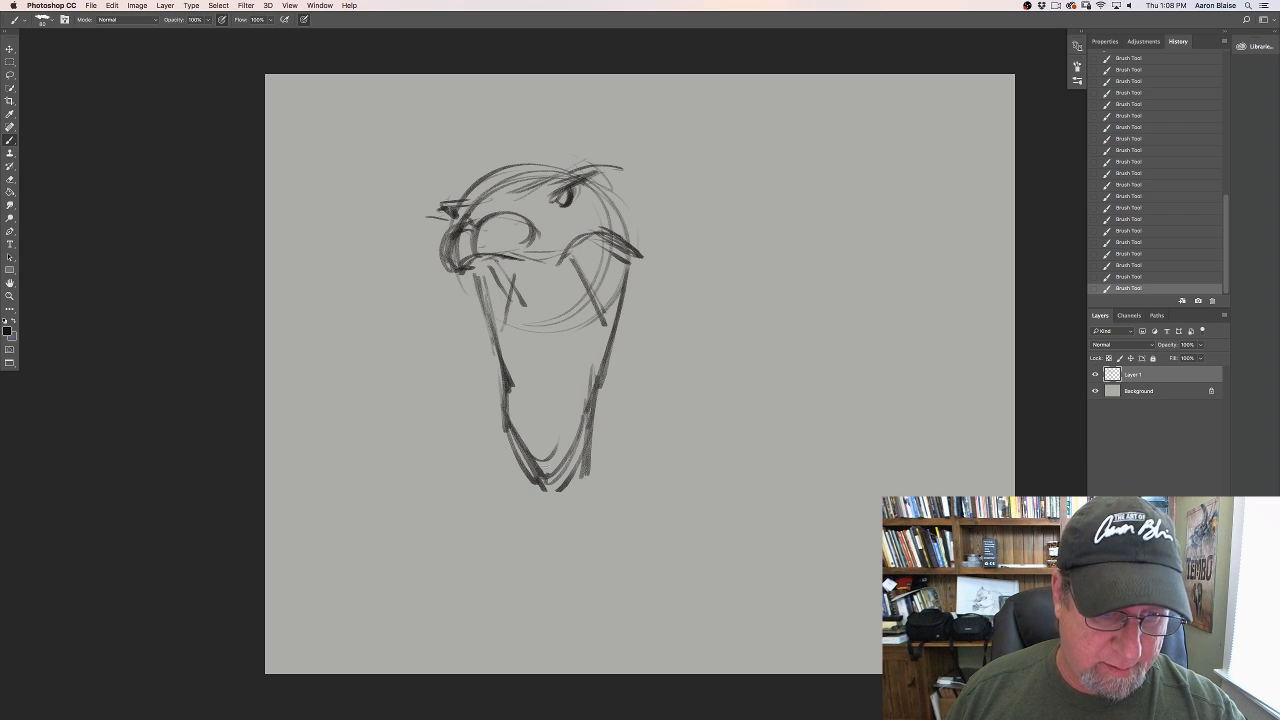
pyautogui.moveTo(586, 414); pyautogui.dragTo(541, 474)
# Step: Erase the excess strokes around the lower jaw and its pointed tip using a larger brush size
pyautogui.press(']')
pyautogui.press(']')
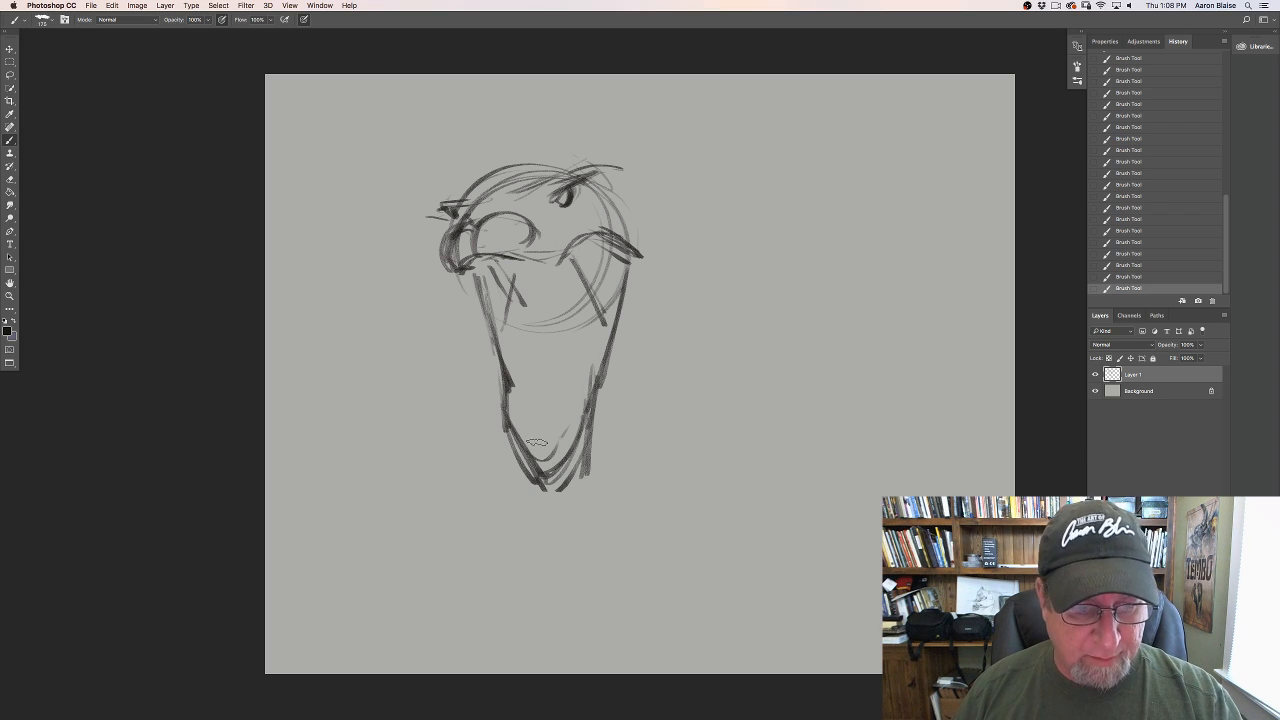
pyautogui.moveTo(602, 407)
pyautogui.mouseDown()
pyautogui.moveTo(578, 482)
pyautogui.moveTo(602, 398)
pyautogui.moveTo(545, 500)
pyautogui.moveTo(586, 469)
pyautogui.moveTo(547, 483)
pyautogui.moveTo(491, 412)
pyautogui.mouseUp()
pyautogui.moveTo(530, 464)
pyautogui.mouseDown()
pyautogui.moveTo(560, 460)
pyautogui.moveTo(541, 461)
pyautogui.mouseUp()
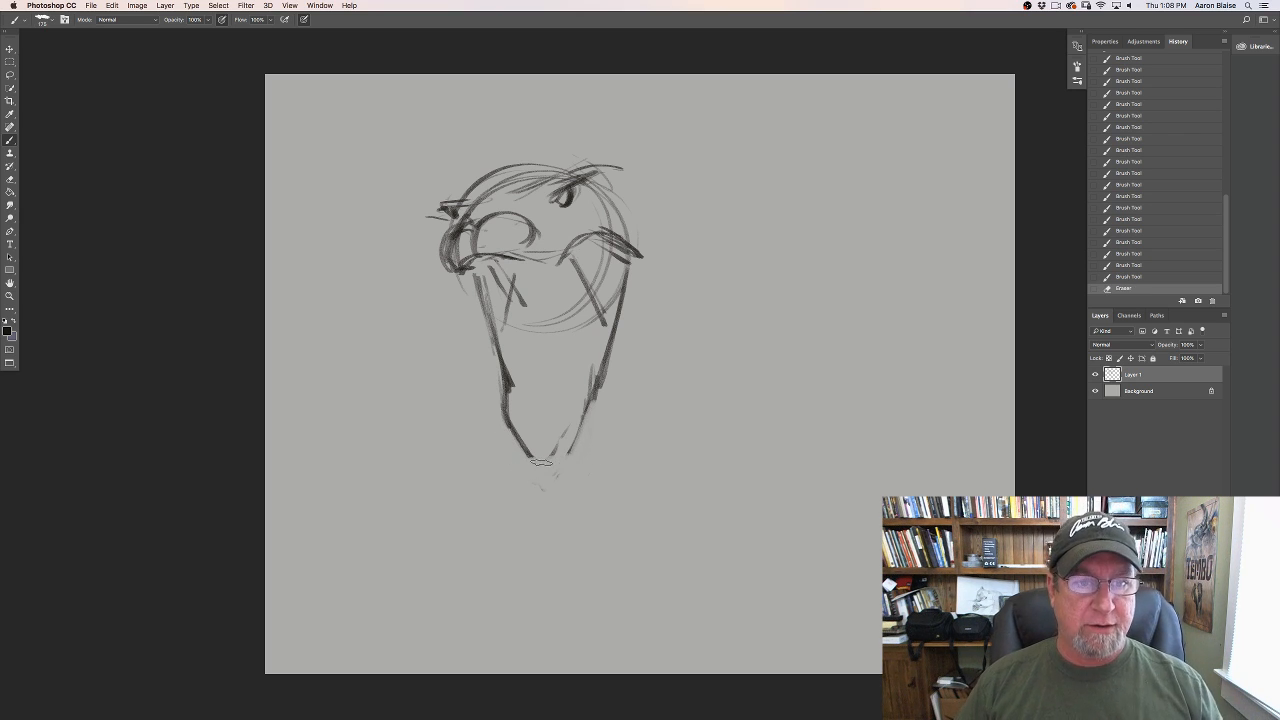
# Step: Darken and thicken both sides of the open mouth down to the pointed jaw tip with the brush at size 100
pyautogui.moveTo(460, 218); pyautogui.dragTo(444, 208)
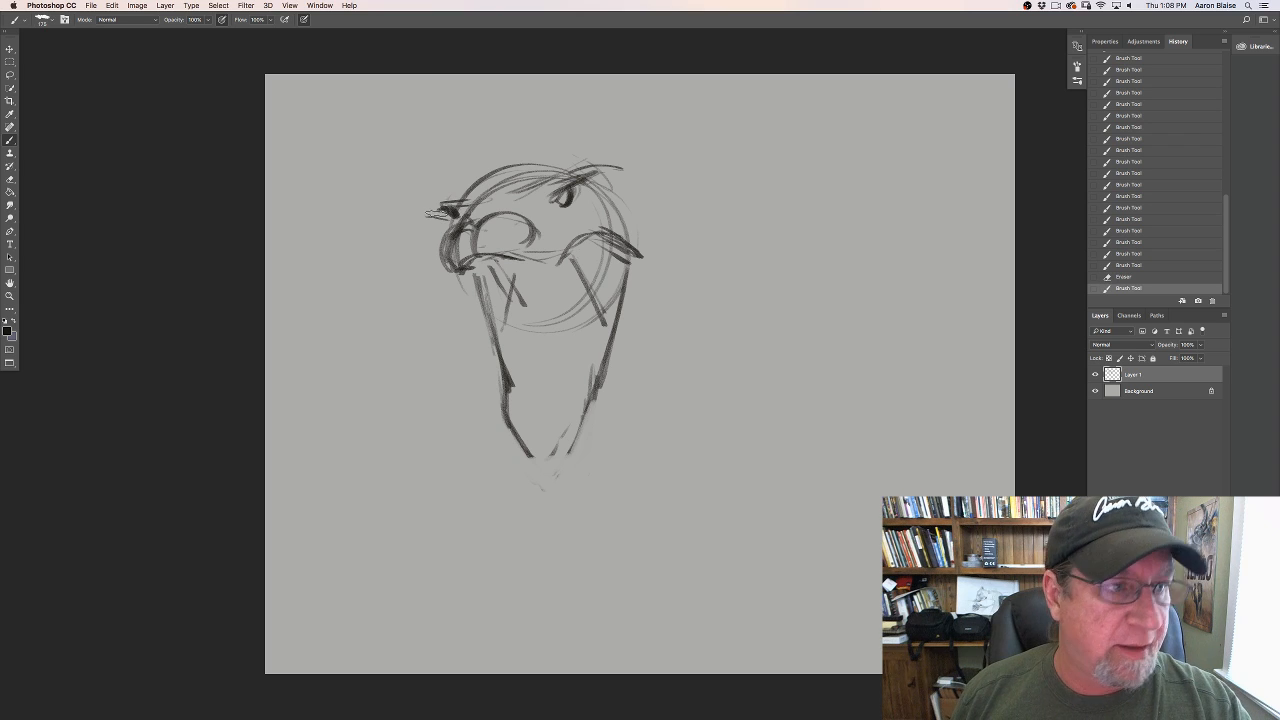
pyautogui.press('[')
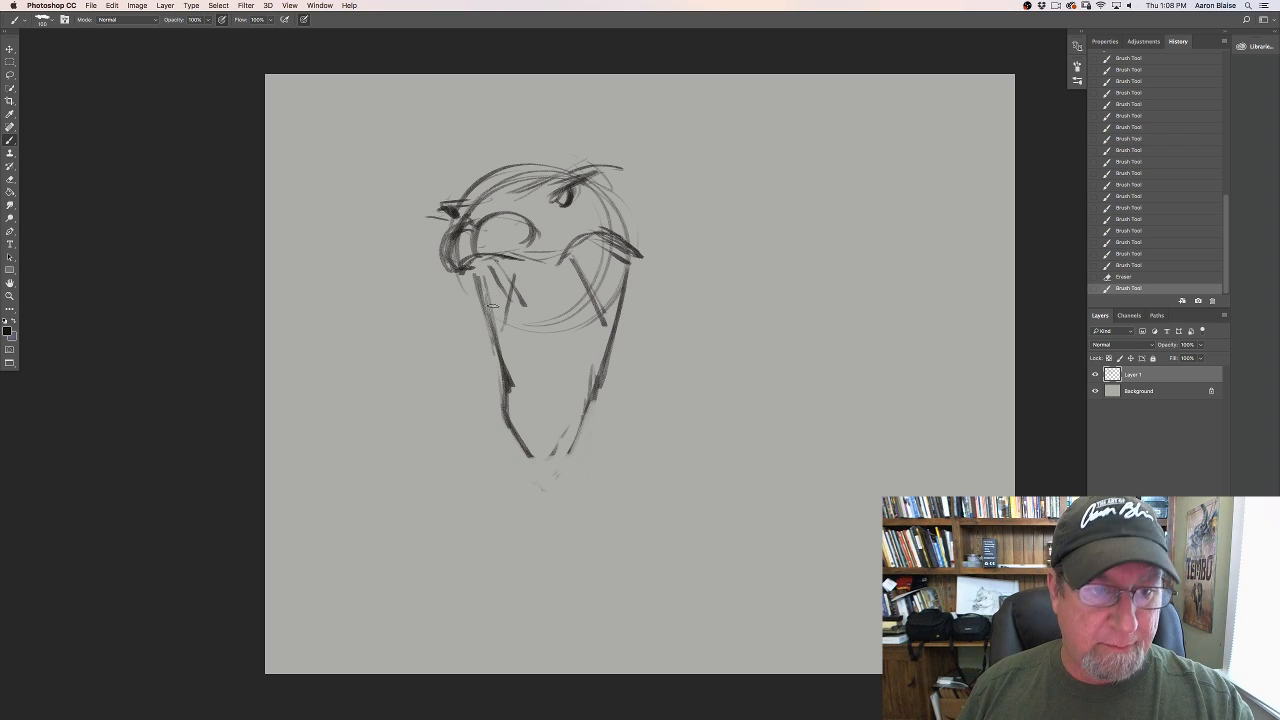
pyautogui.moveTo(476, 266); pyautogui.dragTo(489, 312)
pyautogui.moveTo(482, 288); pyautogui.dragTo(498, 348)
pyautogui.moveTo(494, 330)
pyautogui.mouseDown()
pyautogui.moveTo(499, 402)
pyautogui.moveTo(540, 463)
pyautogui.mouseUp()
pyautogui.moveTo(507, 396); pyautogui.dragTo(539, 461)
pyautogui.moveTo(589, 367); pyautogui.dragTo(562, 456)
pyautogui.moveTo(595, 392); pyautogui.dragTo(546, 463)
pyautogui.moveTo(627, 268); pyautogui.dragTo(590, 384)
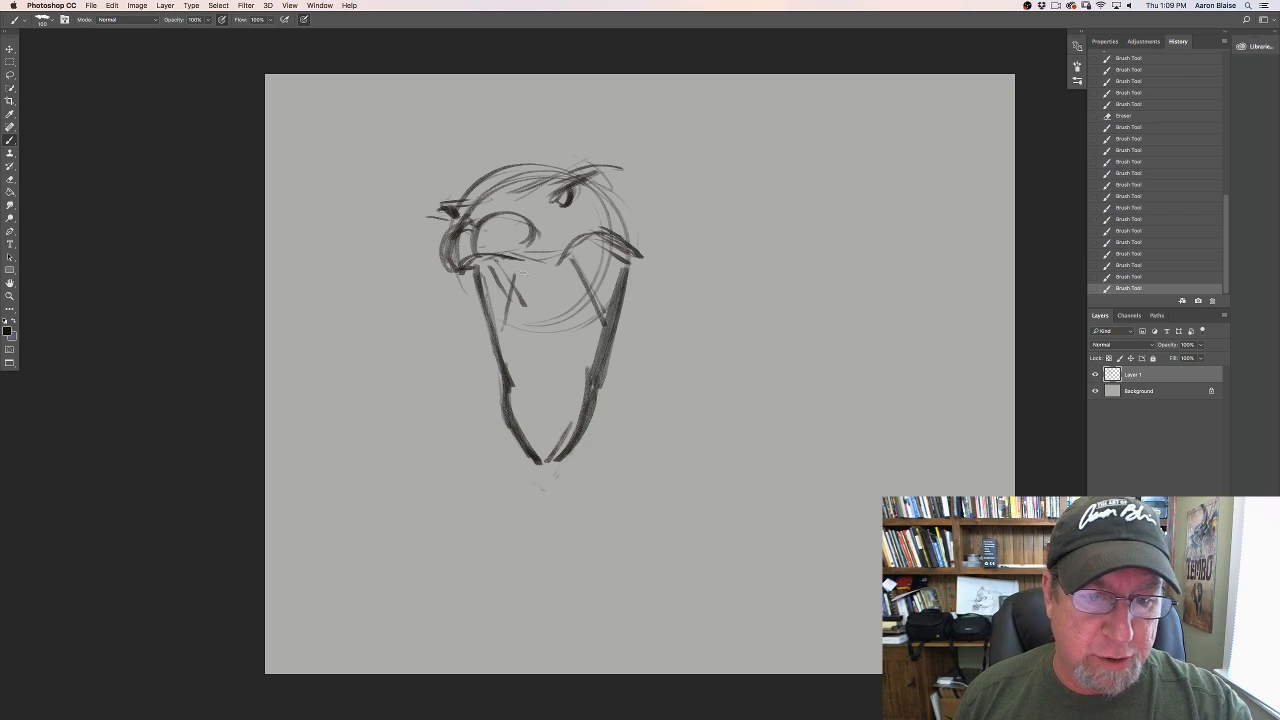
# Step: Reinforce the far edge of the open mouth and fill in the dark nostrils on the snout using brush size 80
pyautogui.moveTo(470, 274); pyautogui.dragTo(507, 370)
pyautogui.moveTo(478, 302); pyautogui.dragTo(490, 334)
pyautogui.moveTo(496, 356); pyautogui.dragTo(508, 370)
pyautogui.moveTo(470, 269)
pyautogui.mouseDown()
pyautogui.moveTo(486, 280)
pyautogui.moveTo(531, 260)
pyautogui.moveTo(496, 238)
pyautogui.moveTo(459, 240)
pyautogui.mouseUp()
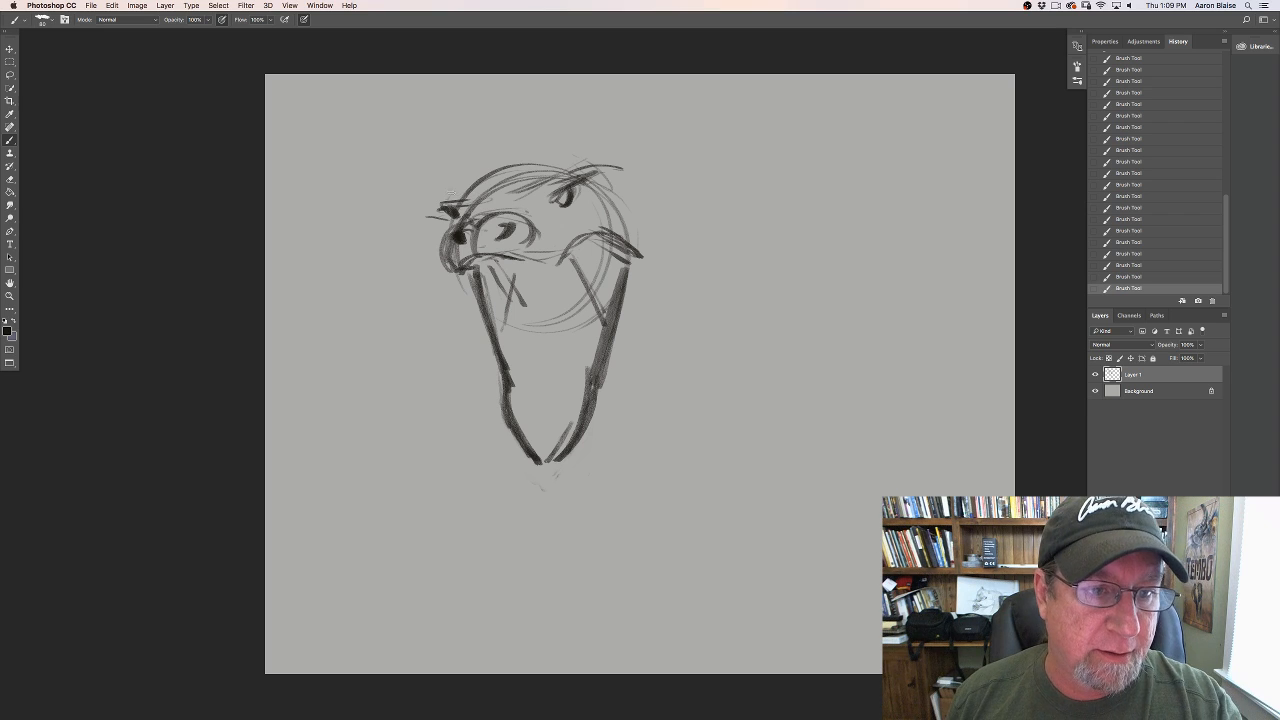
# Step: Sketch the far cheek contour, the rounded cheek behind the mouth and long curved neck strokes behind the head
pyautogui.moveTo(468, 192)
pyautogui.mouseDown()
pyautogui.moveTo(442, 196)
pyautogui.moveTo(468, 280)
pyautogui.mouseUp()
pyautogui.moveTo(545, 166)
pyautogui.mouseDown()
pyautogui.moveTo(660, 258)
pyautogui.moveTo(580, 162)
pyautogui.mouseUp()
pyautogui.moveTo(650, 238)
pyautogui.mouseDown()
pyautogui.moveTo(610, 306)
pyautogui.moveTo(654, 240)
pyautogui.moveTo(659, 321)
pyautogui.mouseUp()
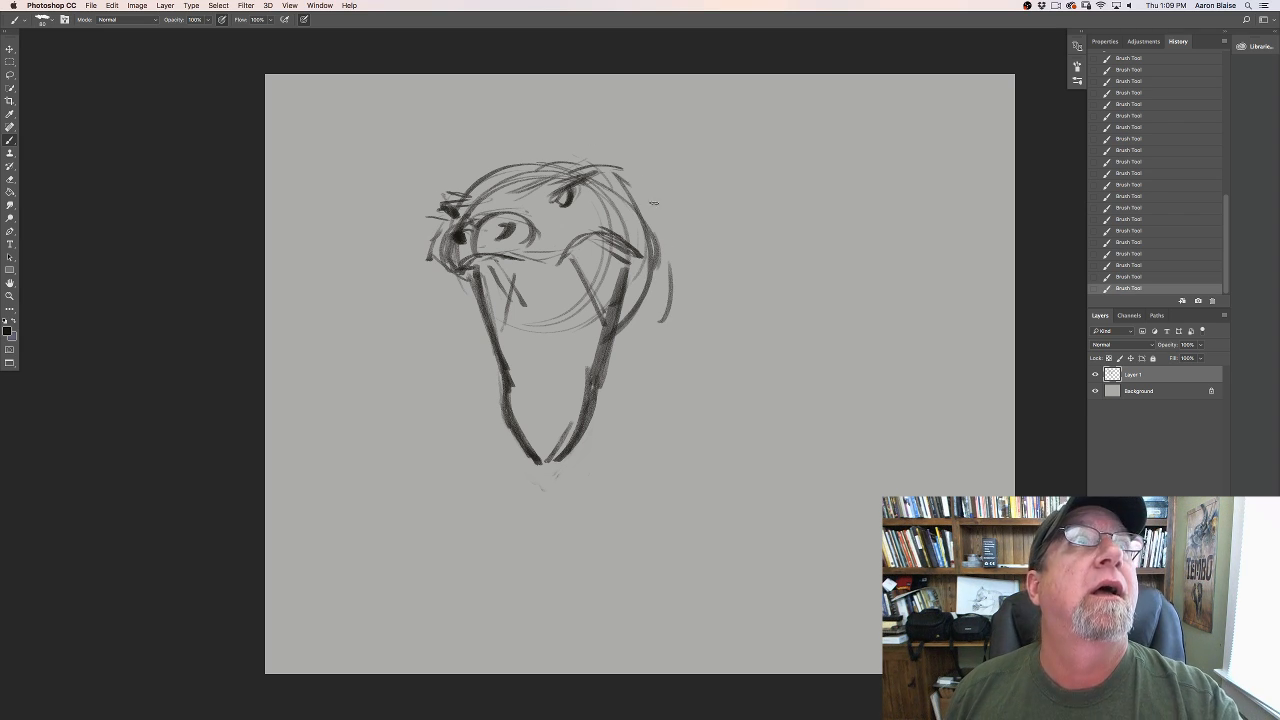
pyautogui.moveTo(644, 187); pyautogui.dragTo(642, 407)
pyautogui.moveTo(657, 250)
pyautogui.mouseDown()
pyautogui.moveTo(630, 384)
pyautogui.moveTo(613, 402)
pyautogui.mouseUp()
pyautogui.moveTo(662, 205); pyautogui.dragTo(674, 355)
pyautogui.moveTo(694, 219); pyautogui.dragTo(669, 422)
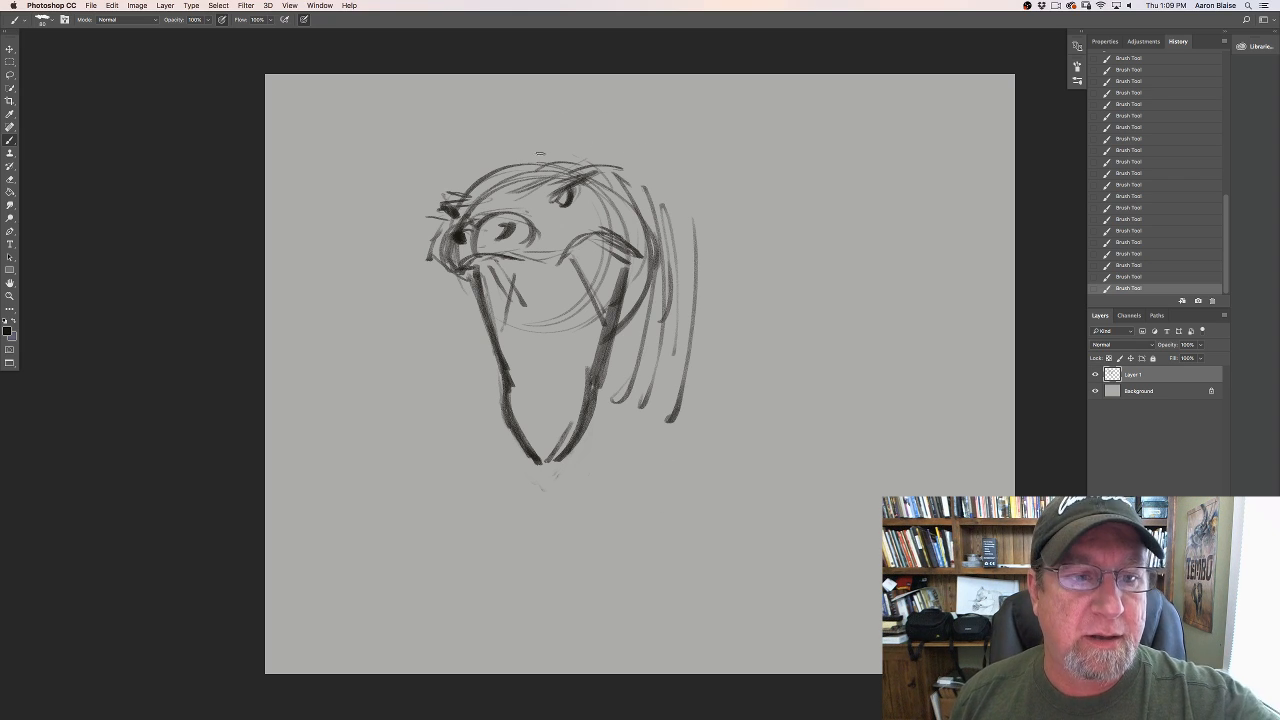
# Step: Add short slanted strokes rising from the top and back of the skull
pyautogui.moveTo(540, 172); pyautogui.dragTo(557, 141)
pyautogui.moveTo(550, 158); pyautogui.dragTo(565, 156)
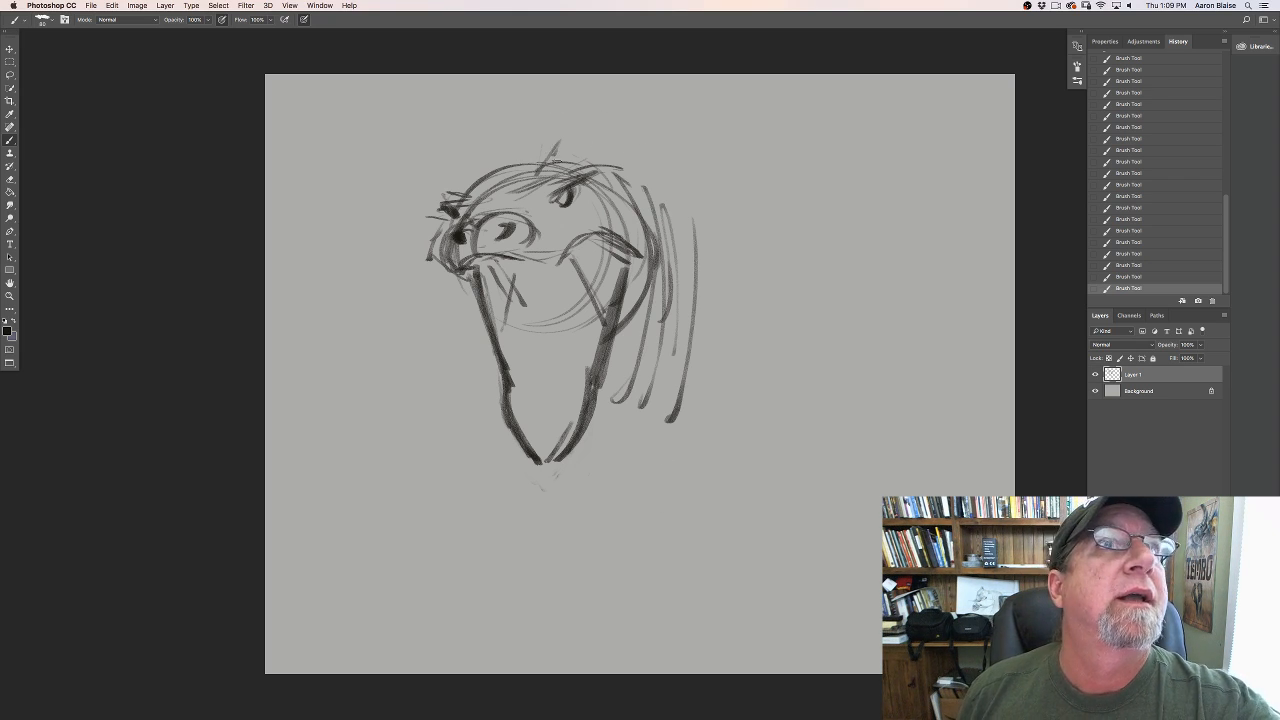
pyautogui.moveTo(566, 138); pyautogui.dragTo(551, 161)
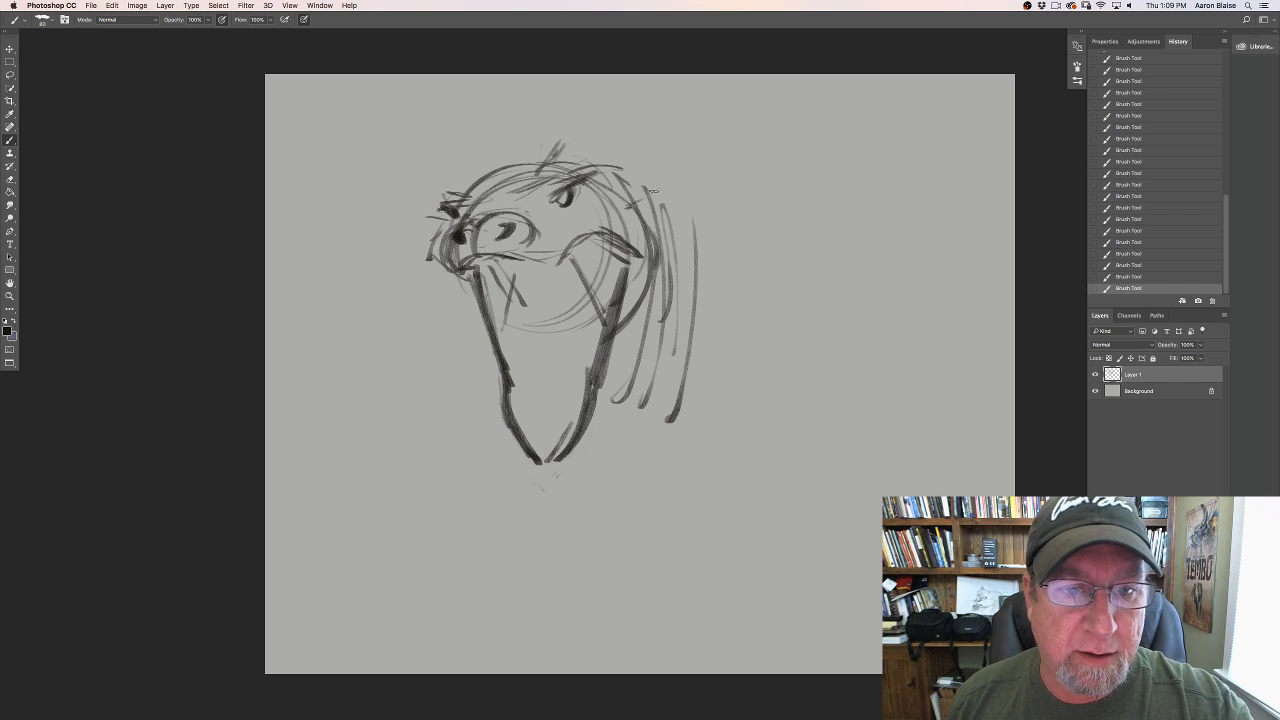
pyautogui.moveTo(652, 190); pyautogui.dragTo(636, 205)
# Step: Sketch a curved crest arching over the head from the far brow to a pointed rear corner
pyautogui.moveTo(656, 140)
pyautogui.mouseDown()
pyautogui.moveTo(556, 119)
pyautogui.moveTo(451, 184)
pyautogui.moveTo(463, 195)
pyautogui.moveTo(456, 174)
pyautogui.mouseUp()
pyautogui.moveTo(450, 175); pyautogui.dragTo(607, 126)
pyautogui.moveTo(517, 135); pyautogui.dragTo(665, 157)
pyautogui.moveTo(578, 128)
pyautogui.mouseDown()
pyautogui.moveTo(556, 166)
pyautogui.moveTo(584, 128)
pyautogui.moveTo(694, 162)
pyautogui.mouseUp()
pyautogui.moveTo(626, 133); pyautogui.dragTo(638, 198)
pyautogui.moveTo(570, 136)
pyautogui.mouseDown()
pyautogui.moveTo(552, 160)
pyautogui.moveTo(552, 134)
pyautogui.moveTo(678, 158)
pyautogui.mouseUp()
pyautogui.moveTo(662, 176); pyautogui.dragTo(646, 199)
pyautogui.moveTo(492, 146); pyautogui.dragTo(462, 190)
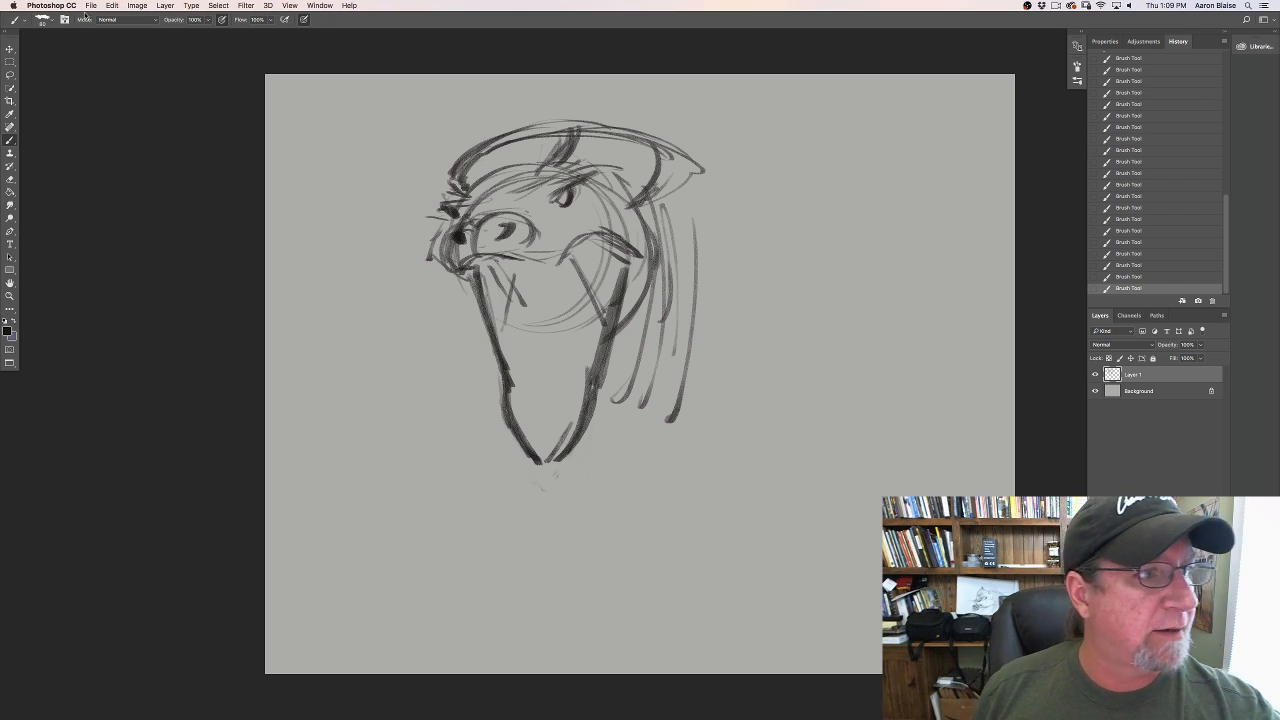
# Step: Move the whole head sketch lower and slightly left on the canvas
pyautogui.press('v')
pyautogui.moveTo(367, 421); pyautogui.dragTo(352, 479)
pyautogui.press('b')
# Step: Darken the crest's rear base and sketch several thin spikes pointing backward from its rear edge
pyautogui.moveTo(620, 262); pyautogui.dragTo(634, 274)
pyautogui.moveTo(622, 263); pyautogui.dragTo(639, 288)
pyautogui.moveTo(624, 263); pyautogui.dragTo(636, 278)
pyautogui.moveTo(620, 263)
pyautogui.mouseDown()
pyautogui.moveTo(691, 262)
pyautogui.moveTo(645, 246)
pyautogui.mouseUp()
pyautogui.moveTo(648, 242)
pyautogui.mouseDown()
pyautogui.moveTo(686, 251)
pyautogui.moveTo(659, 234)
pyautogui.moveTo(684, 231)
pyautogui.mouseUp()
pyautogui.moveTo(690, 227)
pyautogui.mouseDown()
pyautogui.moveTo(733, 210)
pyautogui.moveTo(700, 220)
pyautogui.mouseUp()
pyautogui.moveTo(733, 210)
pyautogui.mouseDown()
pyautogui.moveTo(668, 214)
pyautogui.moveTo(708, 165)
pyautogui.mouseUp()
pyautogui.moveTo(624, 190); pyautogui.dragTo(686, 168)
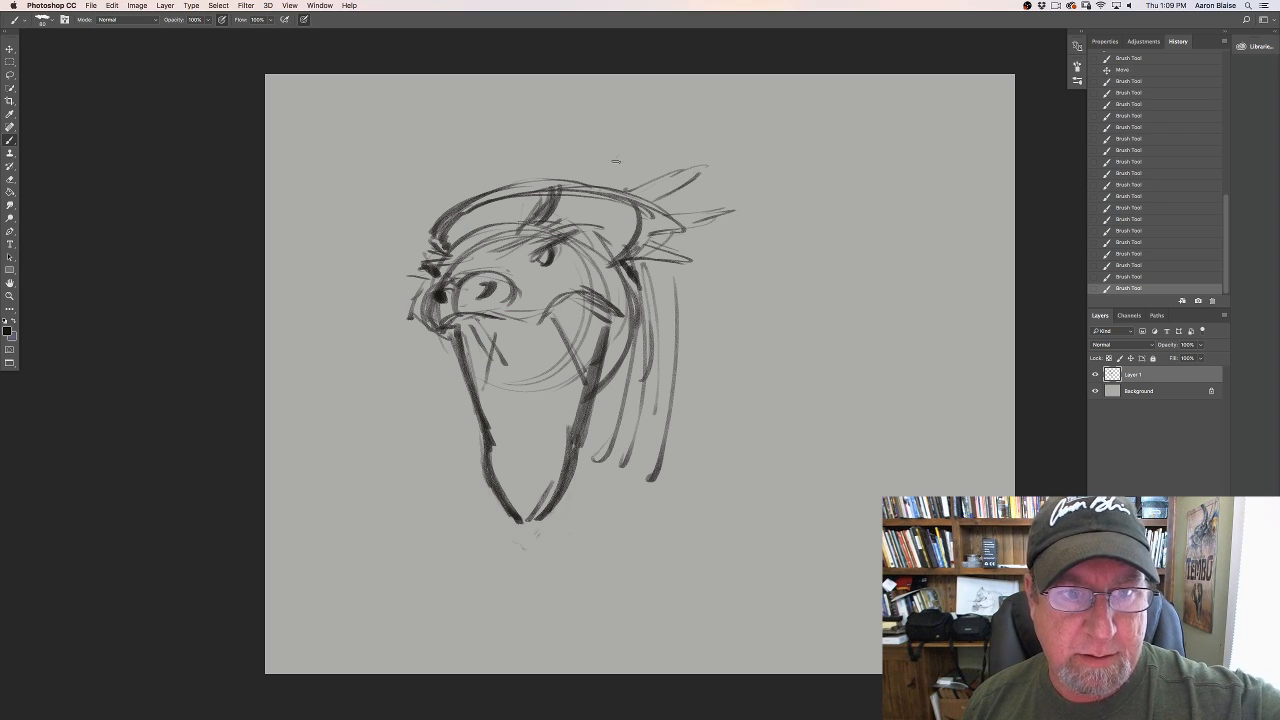
# Step: Draw tall horns on top of the crest and shorter spikes along its far side, reworking the lowest far spike
pyautogui.moveTo(600, 186)
pyautogui.mouseDown()
pyautogui.moveTo(632, 102)
pyautogui.moveTo(598, 150)
pyautogui.moveTo(630, 102)
pyautogui.mouseUp()
pyautogui.moveTo(632, 102); pyautogui.dragTo(608, 190)
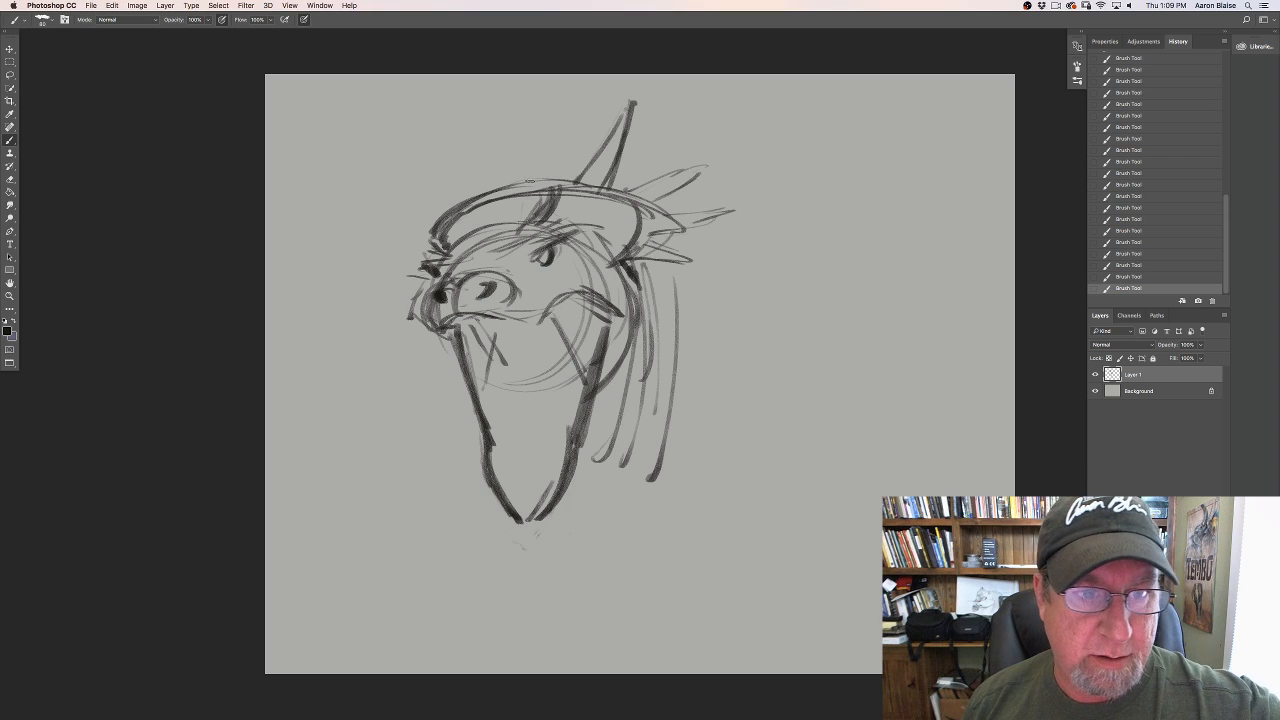
pyautogui.moveTo(531, 184)
pyautogui.mouseDown()
pyautogui.moveTo(526, 108)
pyautogui.moveTo(508, 176)
pyautogui.moveTo(524, 108)
pyautogui.moveTo(530, 190)
pyautogui.moveTo(462, 168)
pyautogui.moveTo(482, 194)
pyautogui.moveTo(460, 202)
pyautogui.moveTo(484, 192)
pyautogui.moveTo(420, 222)
pyautogui.moveTo(412, 213)
pyautogui.moveTo(395, 244)
pyautogui.mouseUp()
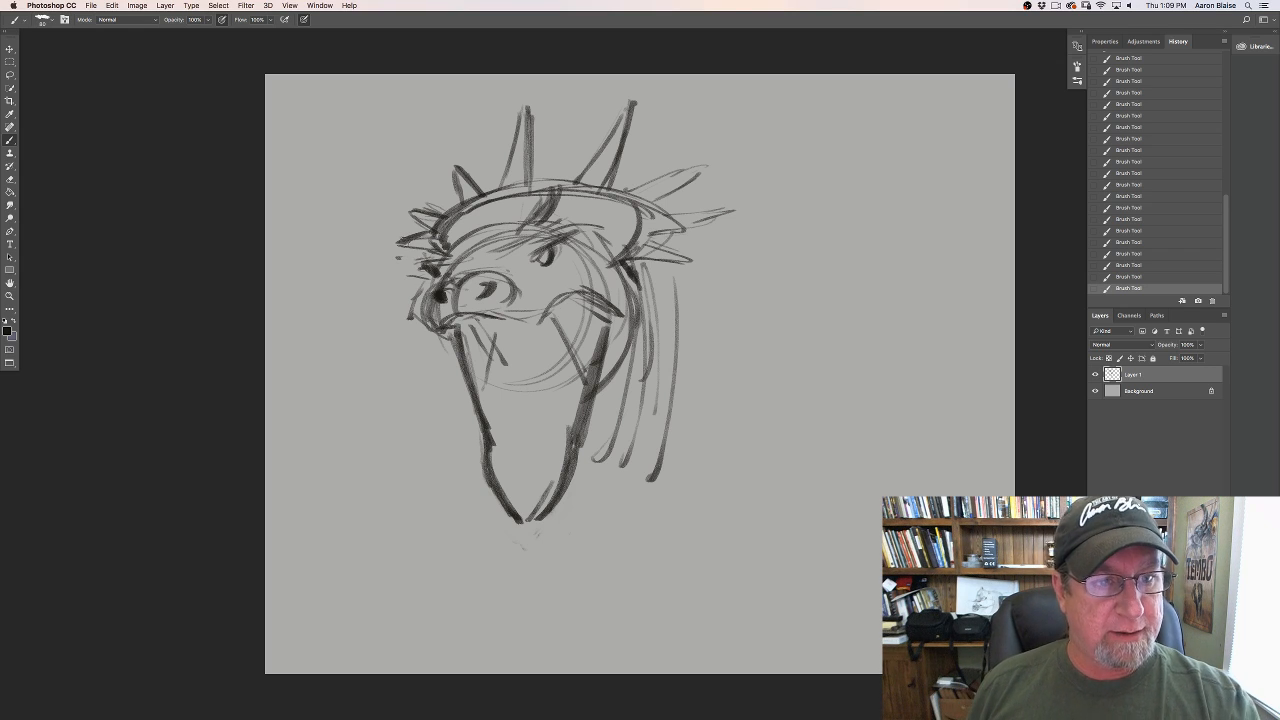
pyautogui.moveTo(398, 243); pyautogui.dragTo(424, 243)
pyautogui.moveTo(436, 251); pyautogui.dragTo(398, 260)
pyautogui.moveTo(427, 250); pyautogui.dragTo(394, 265)
pyautogui.moveTo(396, 266)
pyautogui.mouseDown()
pyautogui.moveTo(462, 252)
pyautogui.moveTo(427, 258)
pyautogui.mouseUp()
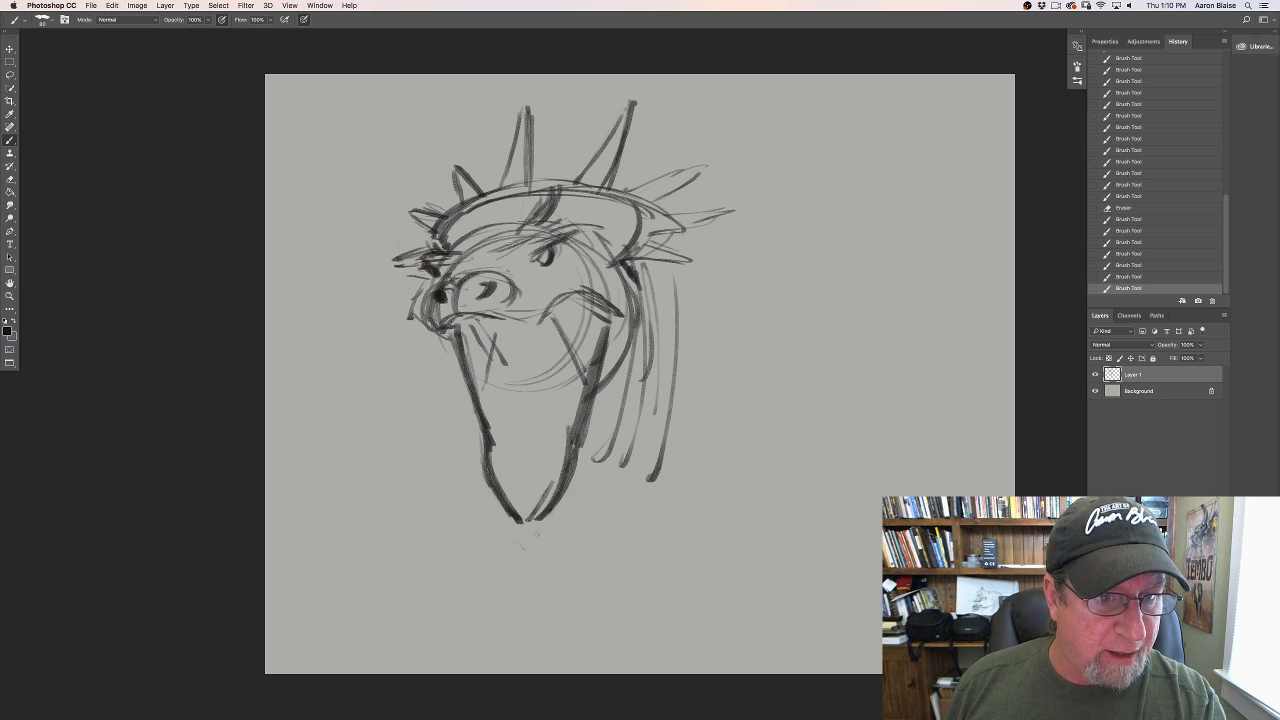
# Step: Sketch brow ridges and wrinkle lines across the forehead between the two eyes
pyautogui.moveTo(514, 243)
pyautogui.mouseDown()
pyautogui.moveTo(566, 231)
pyautogui.moveTo(547, 231)
pyautogui.moveTo(525, 268)
pyautogui.mouseUp()
pyautogui.moveTo(503, 253); pyautogui.dragTo(452, 272)
pyautogui.moveTo(458, 262)
pyautogui.mouseDown()
pyautogui.moveTo(442, 273)
pyautogui.moveTo(510, 266)
pyautogui.mouseUp()
pyautogui.moveTo(444, 274)
pyautogui.mouseDown()
pyautogui.moveTo(490, 268)
pyautogui.moveTo(455, 259)
pyautogui.mouseUp()
pyautogui.moveTo(489, 246); pyautogui.dragTo(460, 248)
pyautogui.moveTo(506, 238)
pyautogui.mouseDown()
pyautogui.moveTo(470, 244)
pyautogui.moveTo(487, 238)
pyautogui.mouseUp()
pyautogui.moveTo(531, 234); pyautogui.dragTo(482, 237)
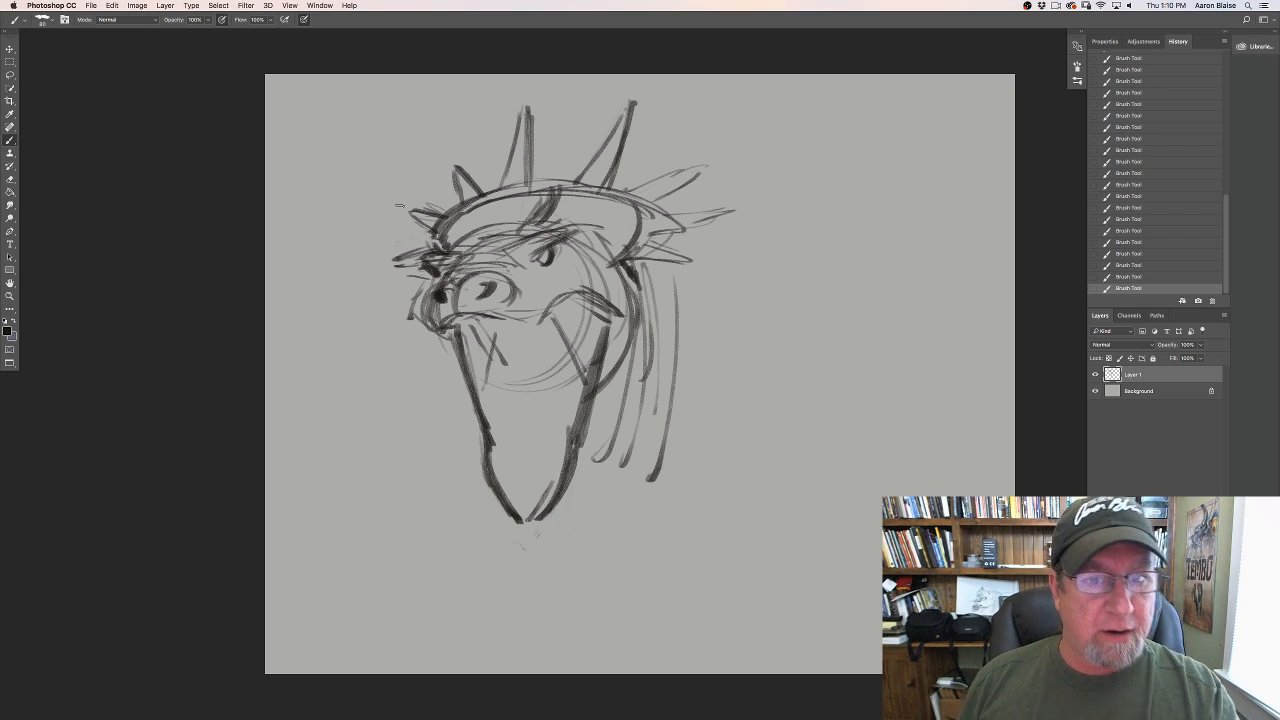
# Step: Darken the crest's far end, centre ridge and tall middle horn, and add inner contour lines near its rear end
pyautogui.moveTo(446, 216)
pyautogui.mouseDown()
pyautogui.moveTo(398, 219)
pyautogui.moveTo(444, 241)
pyautogui.mouseUp()
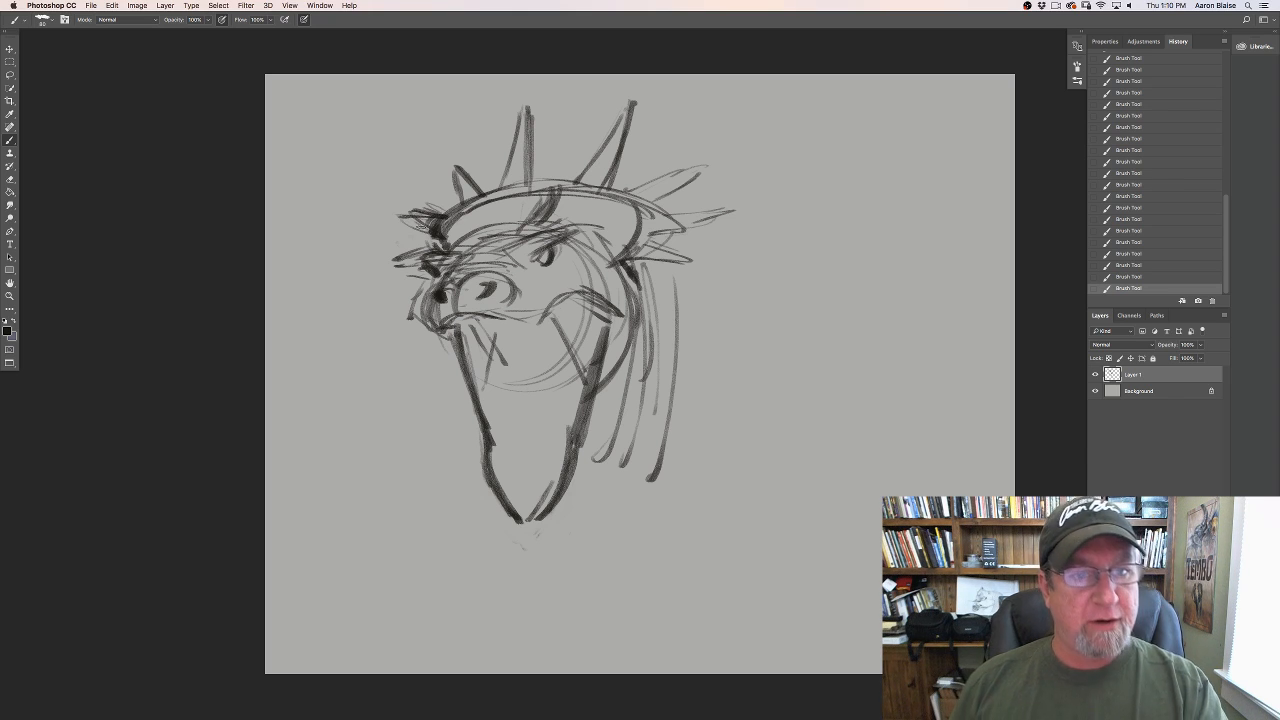
pyautogui.moveTo(529, 108)
pyautogui.mouseDown()
pyautogui.moveTo(534, 182)
pyautogui.moveTo(520, 225)
pyautogui.mouseUp()
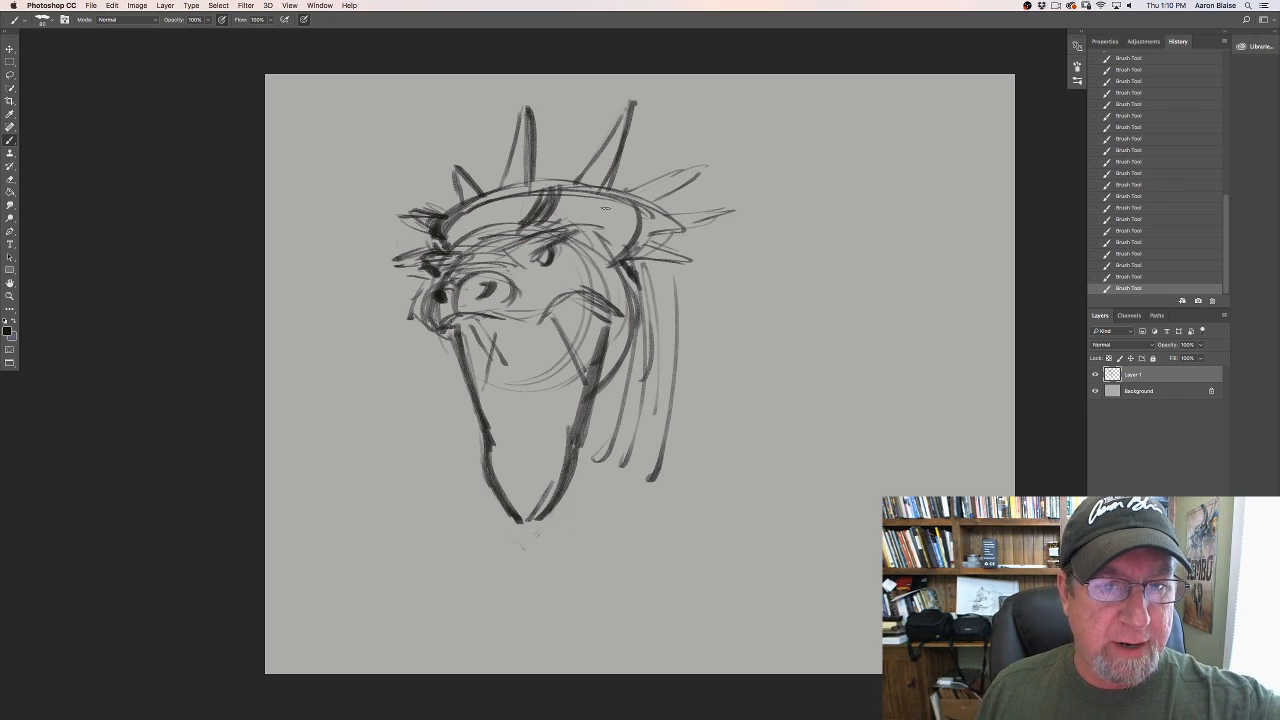
pyautogui.moveTo(642, 192)
pyautogui.mouseDown()
pyautogui.moveTo(606, 222)
pyautogui.moveTo(628, 242)
pyautogui.moveTo(570, 208)
pyautogui.moveTo(594, 194)
pyautogui.mouseUp()
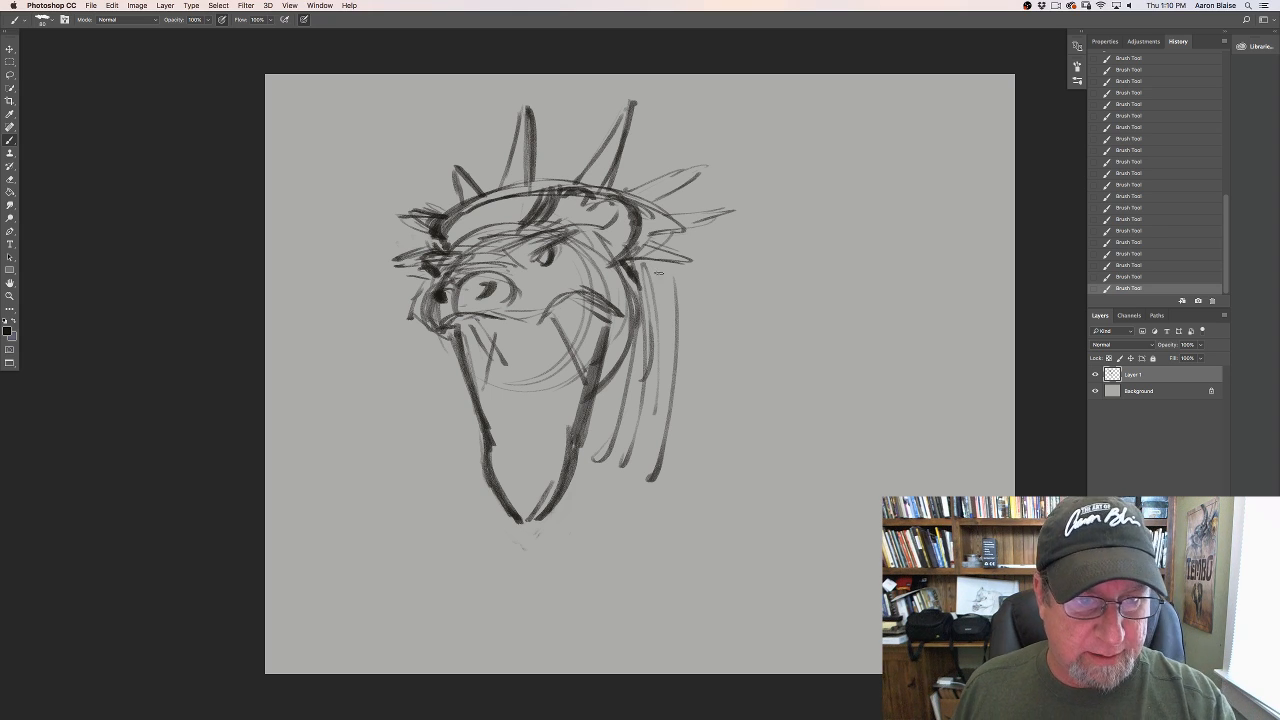
# Step: Sketch long lines sweeping back and down from the rear of the head to form the neck
pyautogui.moveTo(678, 335); pyautogui.dragTo(667, 467)
pyautogui.moveTo(640, 250); pyautogui.dragTo(729, 319)
pyautogui.moveTo(590, 228); pyautogui.dragTo(772, 325)
pyautogui.moveTo(638, 238); pyautogui.dragTo(752, 309)
pyautogui.moveTo(561, 205)
pyautogui.mouseDown()
pyautogui.moveTo(630, 235)
pyautogui.moveTo(784, 405)
pyautogui.mouseUp()
pyautogui.moveTo(648, 238); pyautogui.dragTo(765, 428)
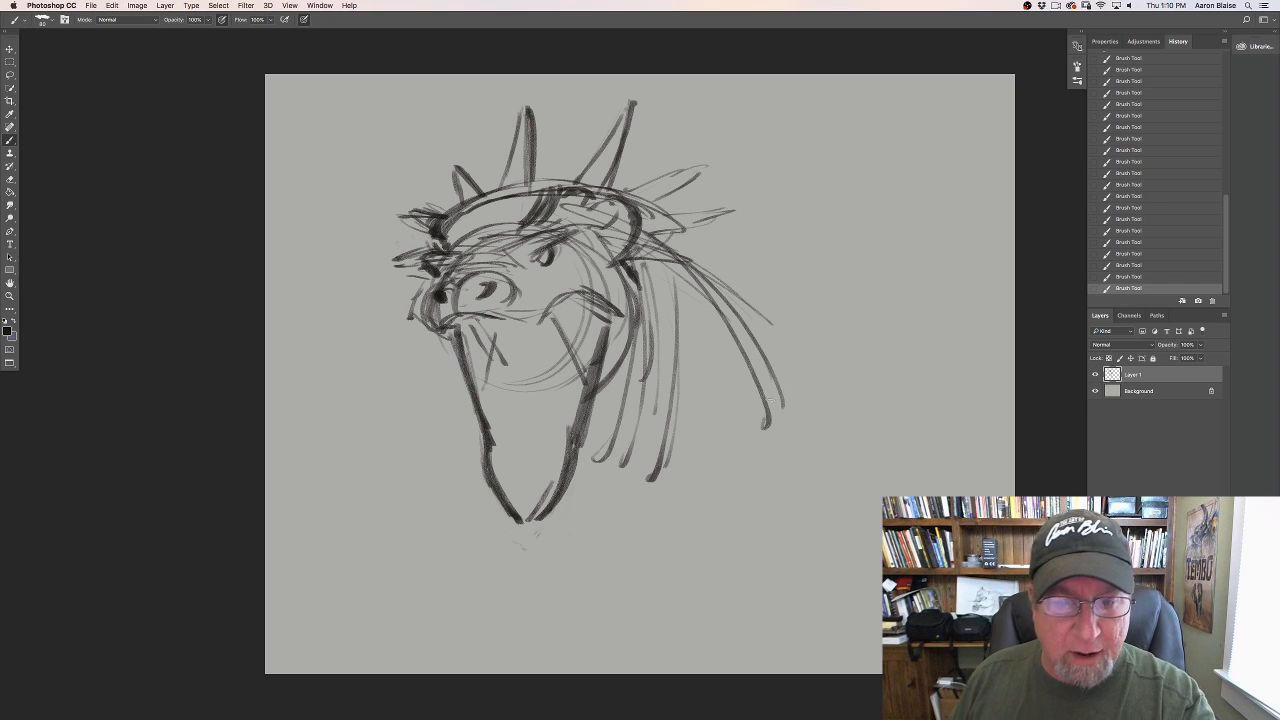
pyautogui.moveTo(758, 380); pyautogui.dragTo(815, 460)
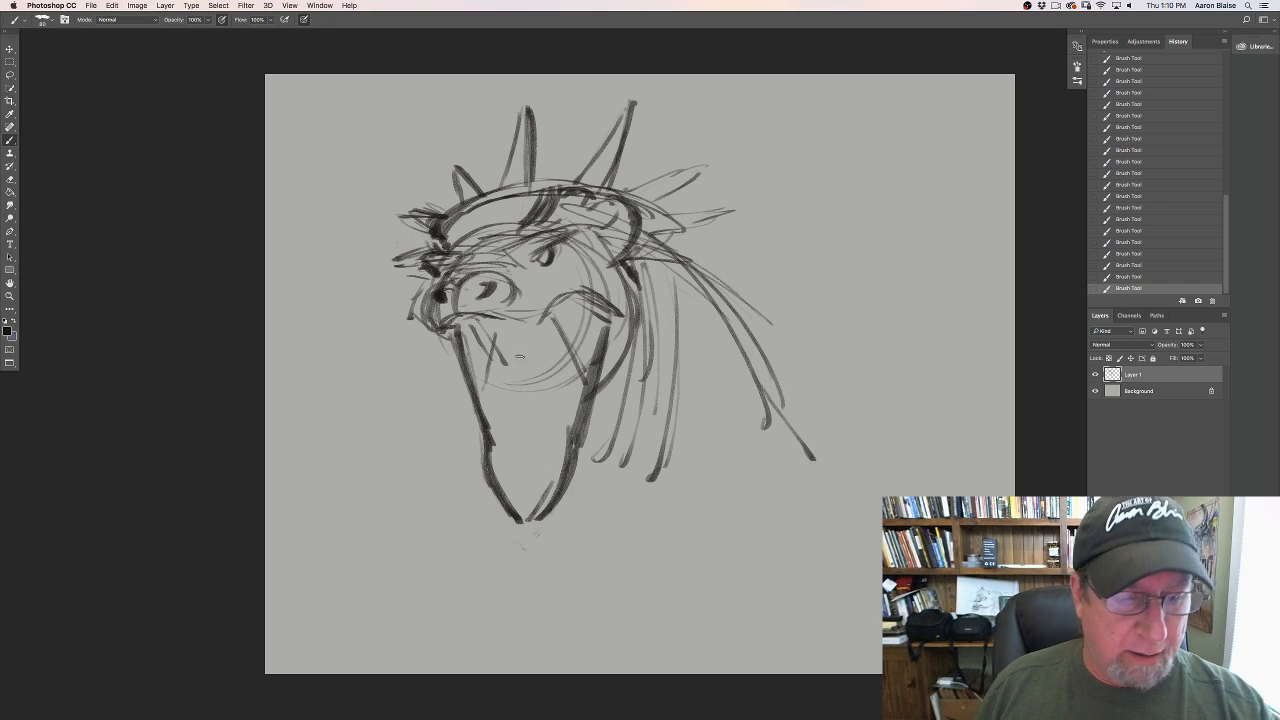
# Step: Draw a centre line down the inside of the mouth and small teeth along the upper and lower jaws
pyautogui.moveTo(525, 345); pyautogui.dragTo(527, 492)
pyautogui.moveTo(552, 310)
pyautogui.mouseDown()
pyautogui.moveTo(548, 330)
pyautogui.moveTo(525, 330)
pyautogui.moveTo(585, 315)
pyautogui.mouseUp()
pyautogui.moveTo(578, 388); pyautogui.dragTo(565, 425)
pyautogui.moveTo(563, 430); pyautogui.dragTo(551, 465)
pyautogui.moveTo(555, 475); pyautogui.dragTo(540, 494)
pyautogui.moveTo(510, 478); pyautogui.dragTo(500, 488)
pyautogui.moveTo(502, 444)
pyautogui.mouseDown()
pyautogui.moveTo(492, 468)
pyautogui.moveTo(490, 452)
pyautogui.mouseUp()
pyautogui.moveTo(496, 406); pyautogui.dragTo(490, 427)
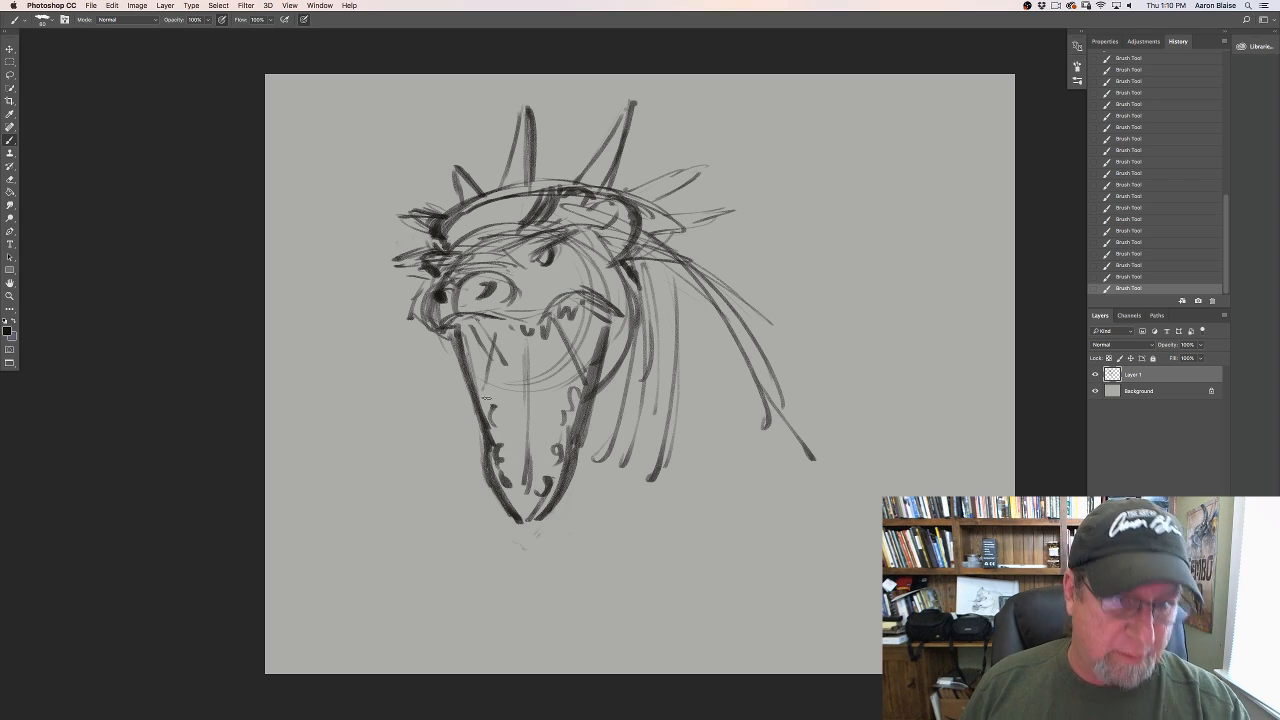
# Step: Scale the sketch down to about 74% with Free Transform and place it near the canvas's upper edge
pyautogui.moveTo(112, 6); pyautogui.dragTo(134, 249)
pyautogui.click(112, 6)
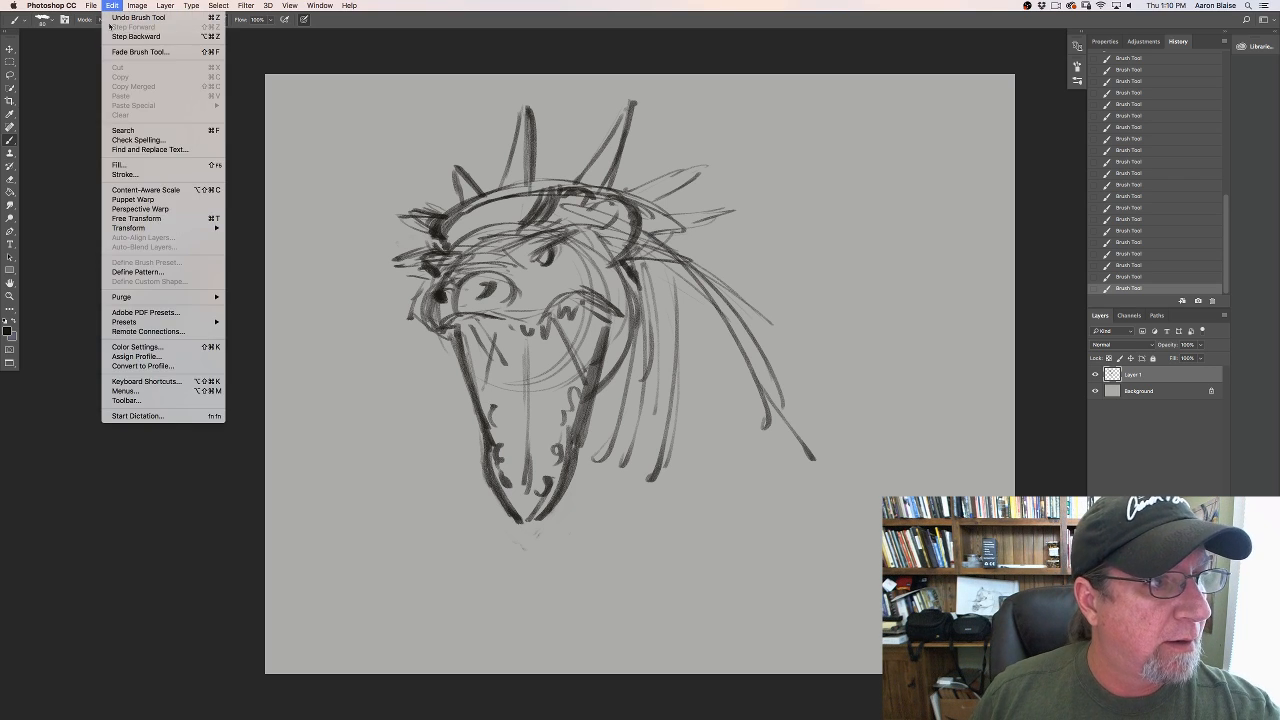
pyautogui.click(137, 217)
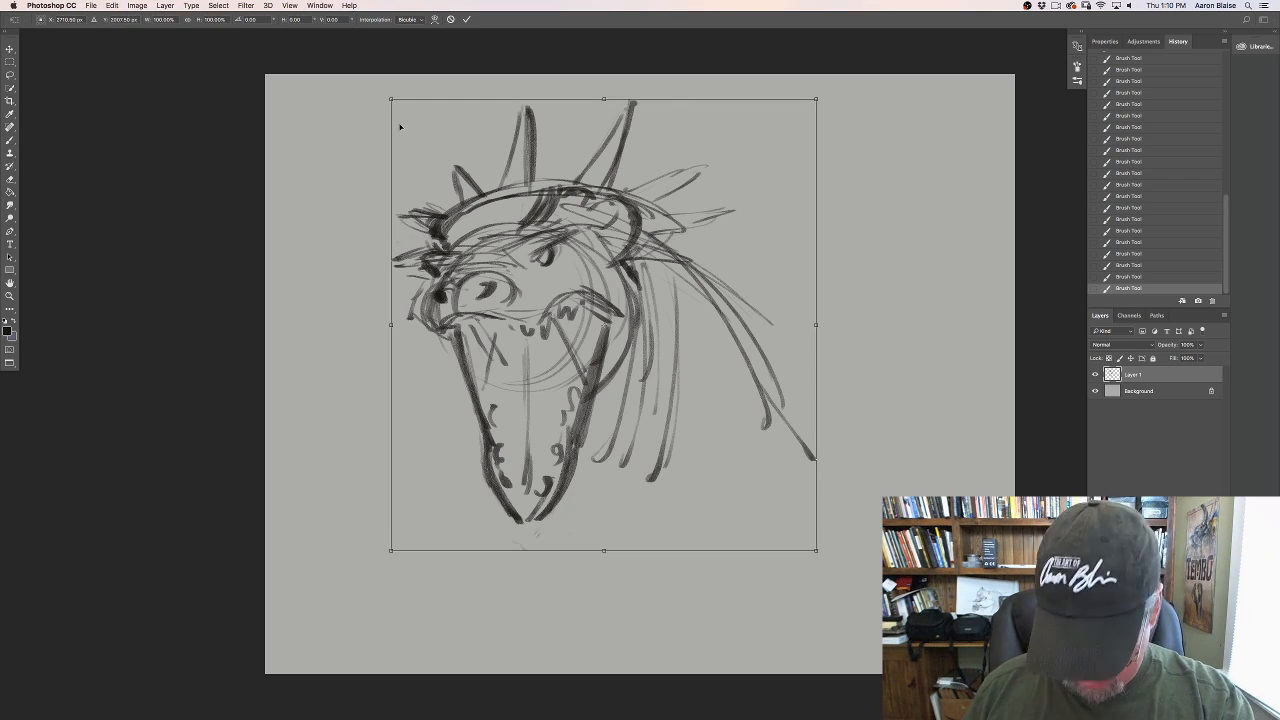
pyautogui.moveTo(390, 99)
pyautogui.mouseDown()
pyautogui.moveTo(457, 150)
pyautogui.moveTo(503, 218)
pyautogui.mouseUp()
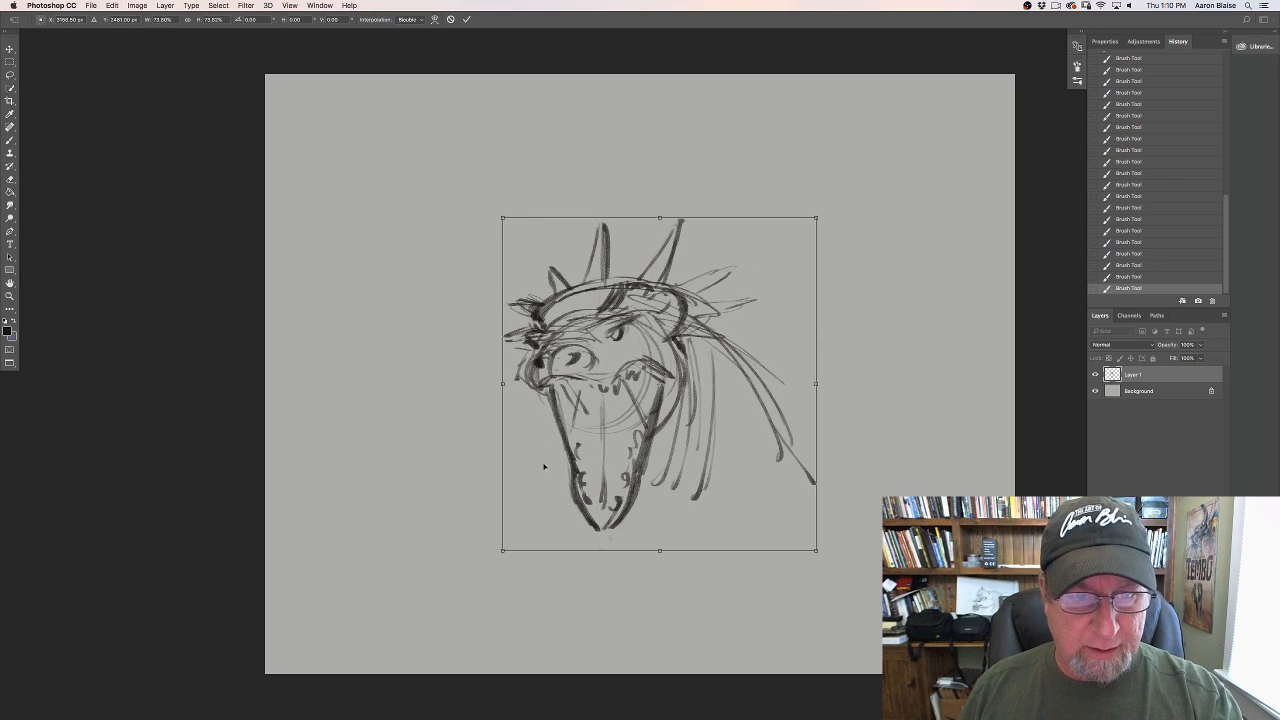
pyautogui.moveTo(543, 463)
pyautogui.mouseDown()
pyautogui.moveTo(517, 478)
pyautogui.moveTo(429, 370)
pyautogui.mouseUp()
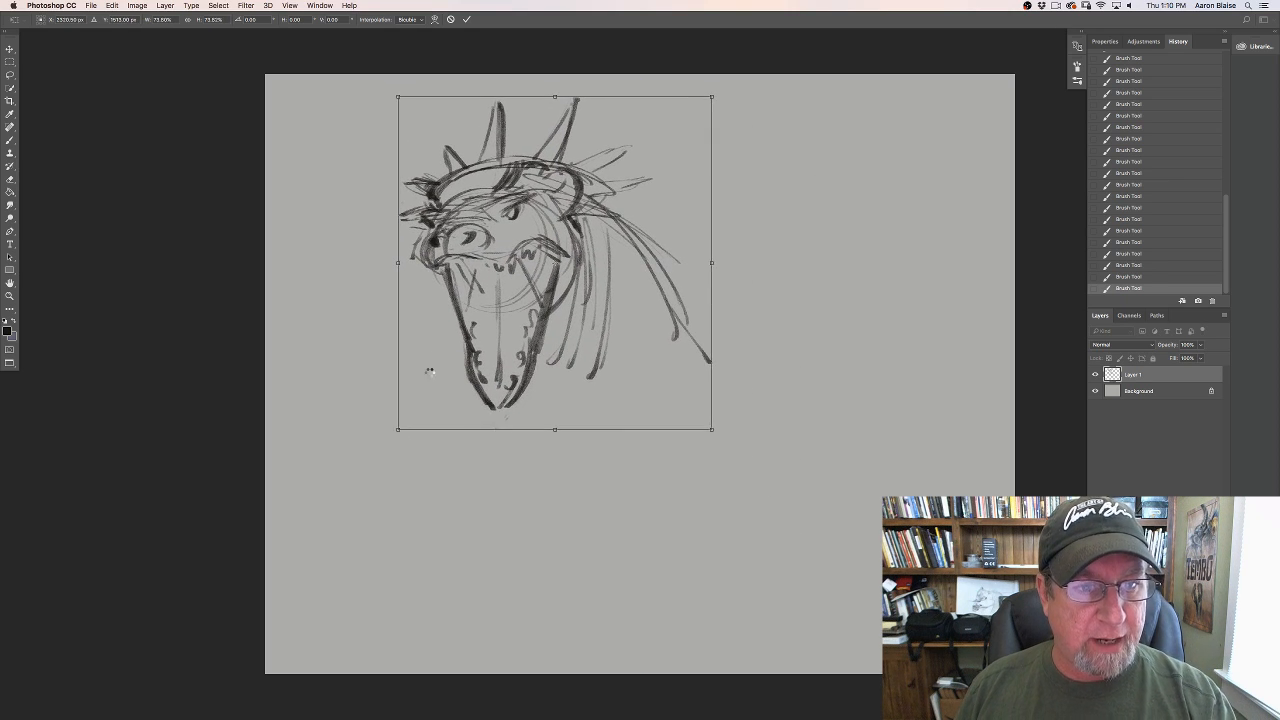
pyautogui.press('Return')
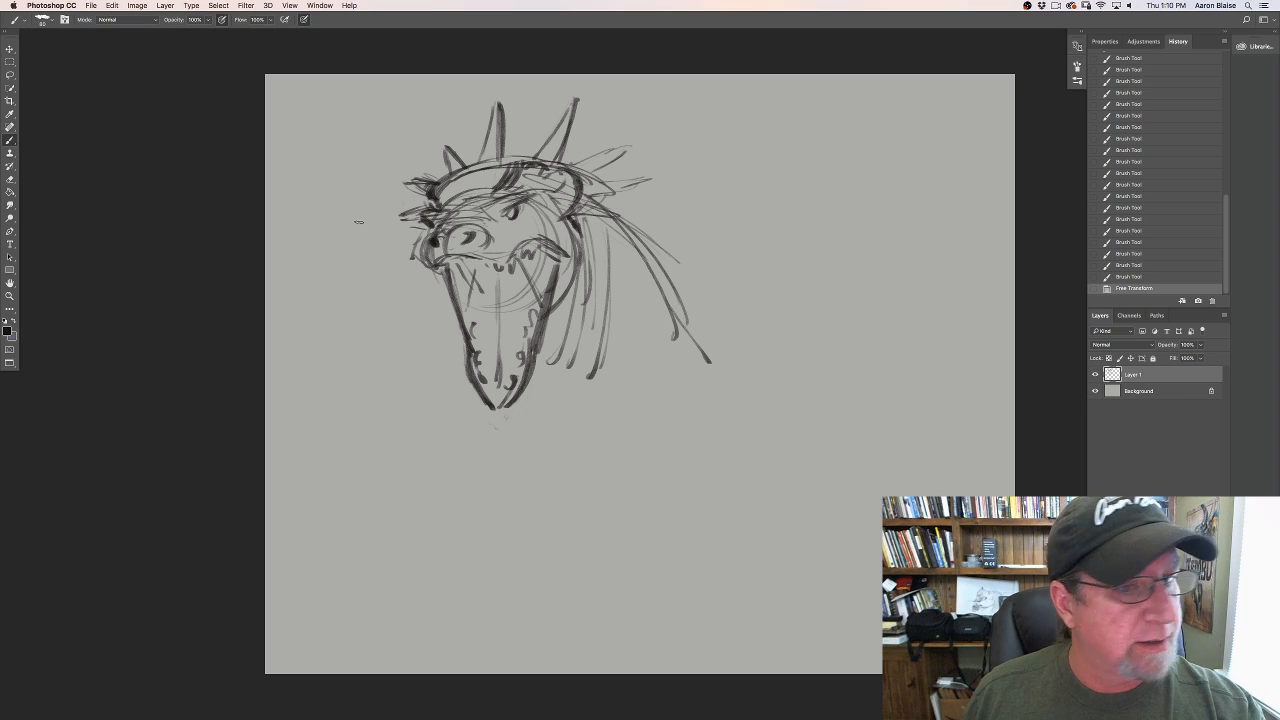
# Step: Darken the middle horn, add swept-back spikes behind the head and extend the back of the neck with long strokes
pyautogui.moveTo(498, 101)
pyautogui.mouseDown()
pyautogui.moveTo(503, 147)
pyautogui.moveTo(502, 101)
pyautogui.mouseUp()
pyautogui.moveTo(496, 106); pyautogui.dragTo(474, 180)
pyautogui.moveTo(578, 196)
pyautogui.mouseDown()
pyautogui.moveTo(720, 216)
pyautogui.moveTo(676, 234)
pyautogui.mouseUp()
pyautogui.moveTo(580, 228)
pyautogui.mouseDown()
pyautogui.moveTo(657, 258)
pyautogui.moveTo(690, 352)
pyautogui.mouseUp()
pyautogui.moveTo(670, 292); pyautogui.dragTo(718, 336)
pyautogui.moveTo(752, 338); pyautogui.dragTo(822, 407)
pyautogui.moveTo(660, 262); pyautogui.dragTo(812, 380)
pyautogui.click(547, 380)
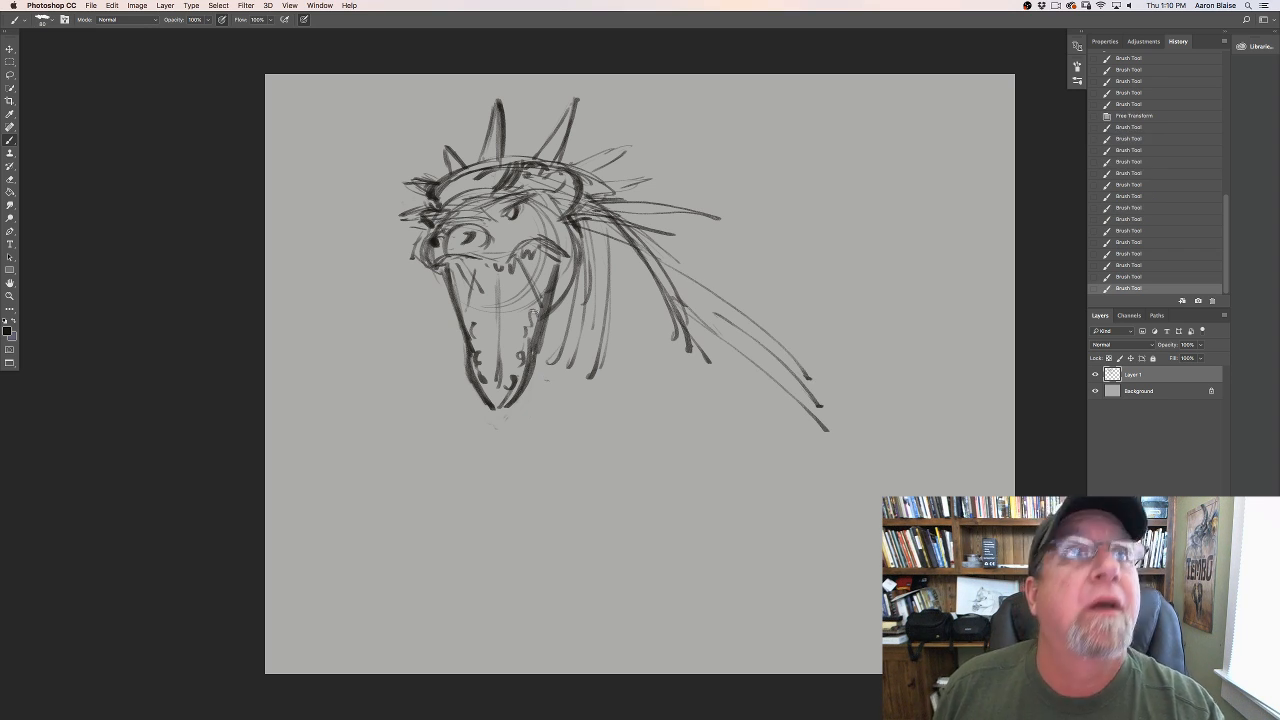
# Step: Sketch the throat under the jaw with curved strokes running down the front of the neck
pyautogui.moveTo(594, 352)
pyautogui.mouseDown()
pyautogui.moveTo(528, 388)
pyautogui.moveTo(562, 372)
pyautogui.mouseUp()
pyautogui.moveTo(638, 258); pyautogui.dragTo(592, 394)
pyautogui.moveTo(642, 354)
pyautogui.mouseDown()
pyautogui.moveTo(592, 402)
pyautogui.moveTo(628, 420)
pyautogui.mouseUp()
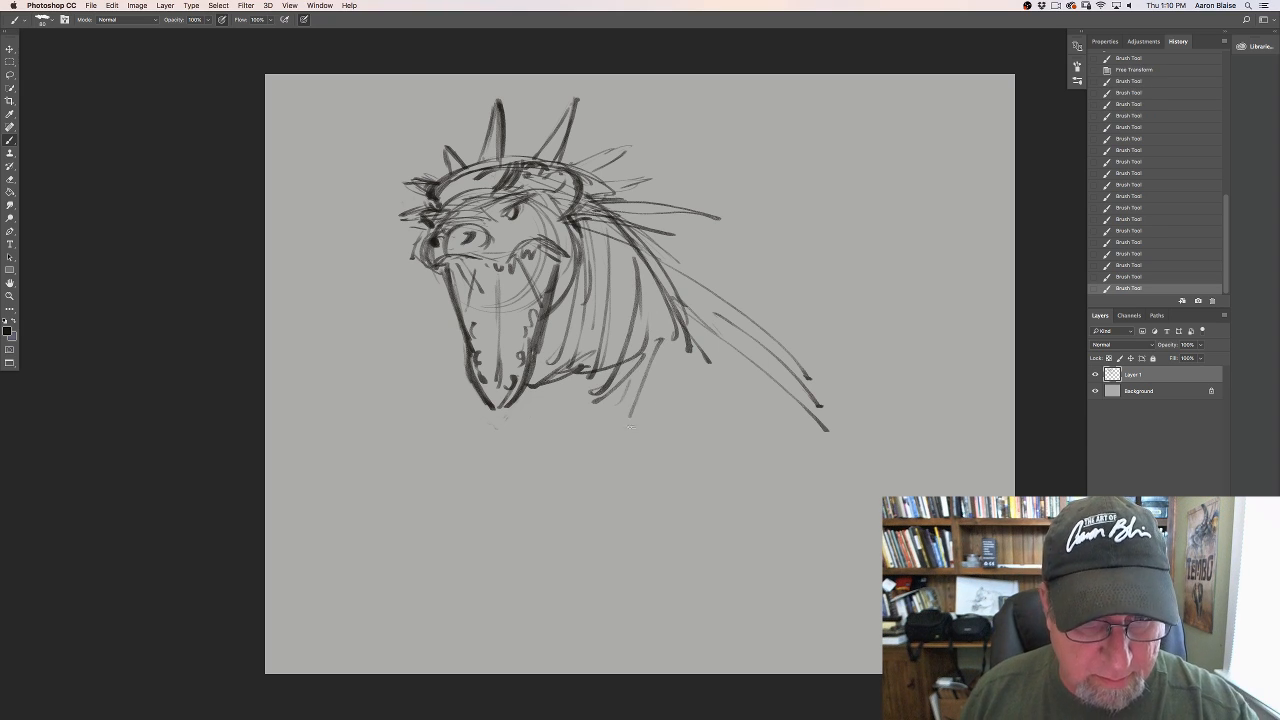
# Step: Sketch an angular chest curve below the neck and extend the back line with long diagonal strokes
pyautogui.moveTo(692, 396)
pyautogui.mouseDown()
pyautogui.moveTo(662, 416)
pyautogui.moveTo(657, 496)
pyautogui.moveTo(681, 555)
pyautogui.mouseUp()
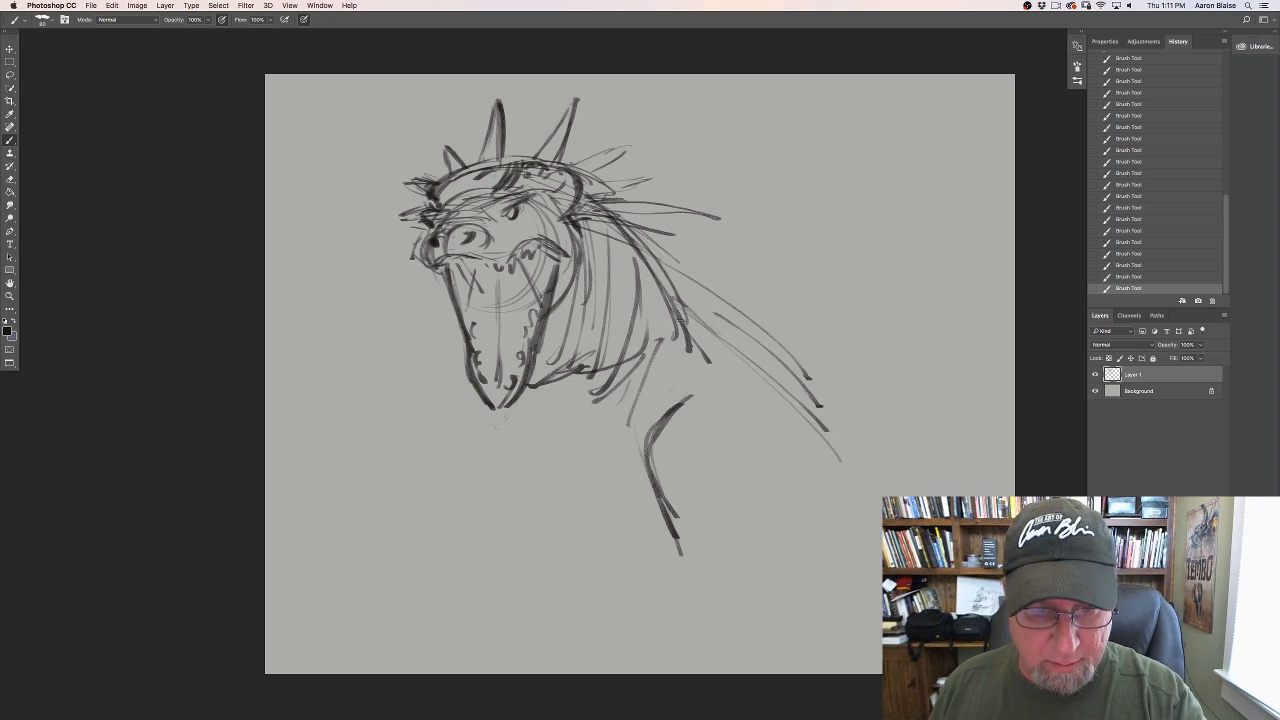
pyautogui.moveTo(700, 326); pyautogui.dragTo(835, 470)
pyautogui.moveTo(724, 354)
pyautogui.mouseDown()
pyautogui.moveTo(820, 448)
pyautogui.moveTo(950, 497)
pyautogui.mouseUp()
pyautogui.moveTo(668, 298); pyautogui.dragTo(916, 510)
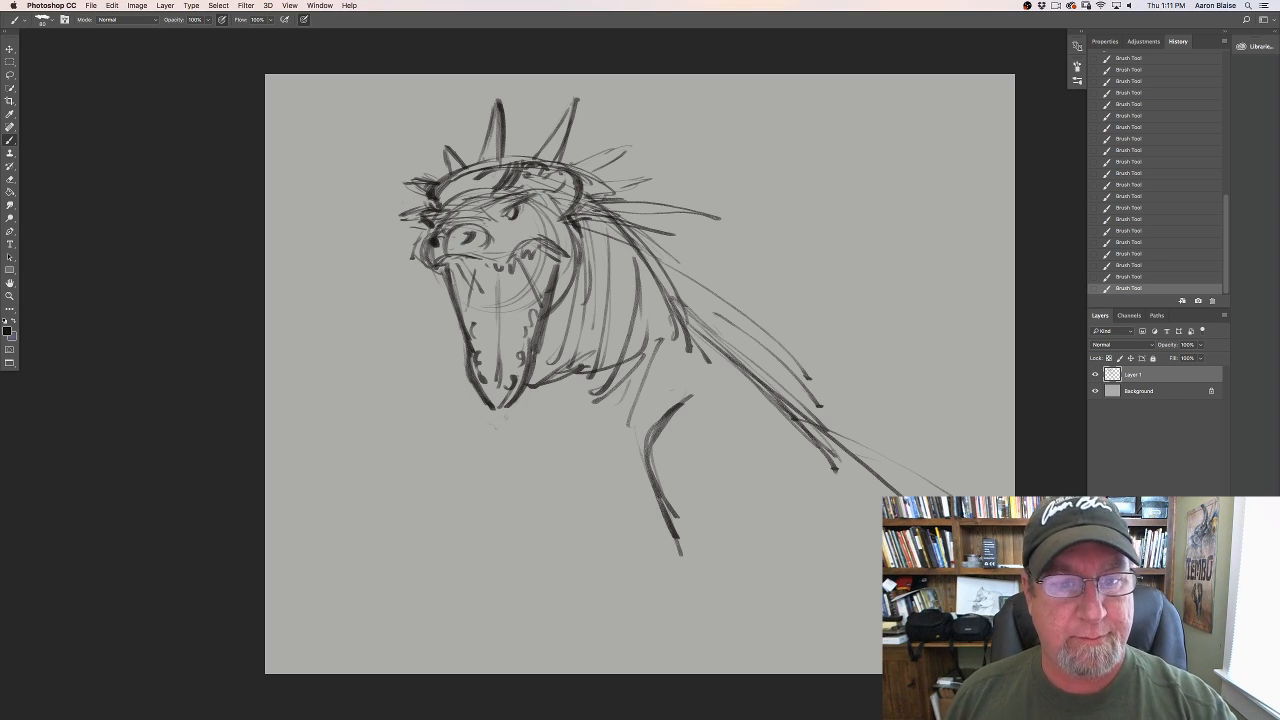
pyautogui.moveTo(818, 400); pyautogui.dragTo(880, 455)
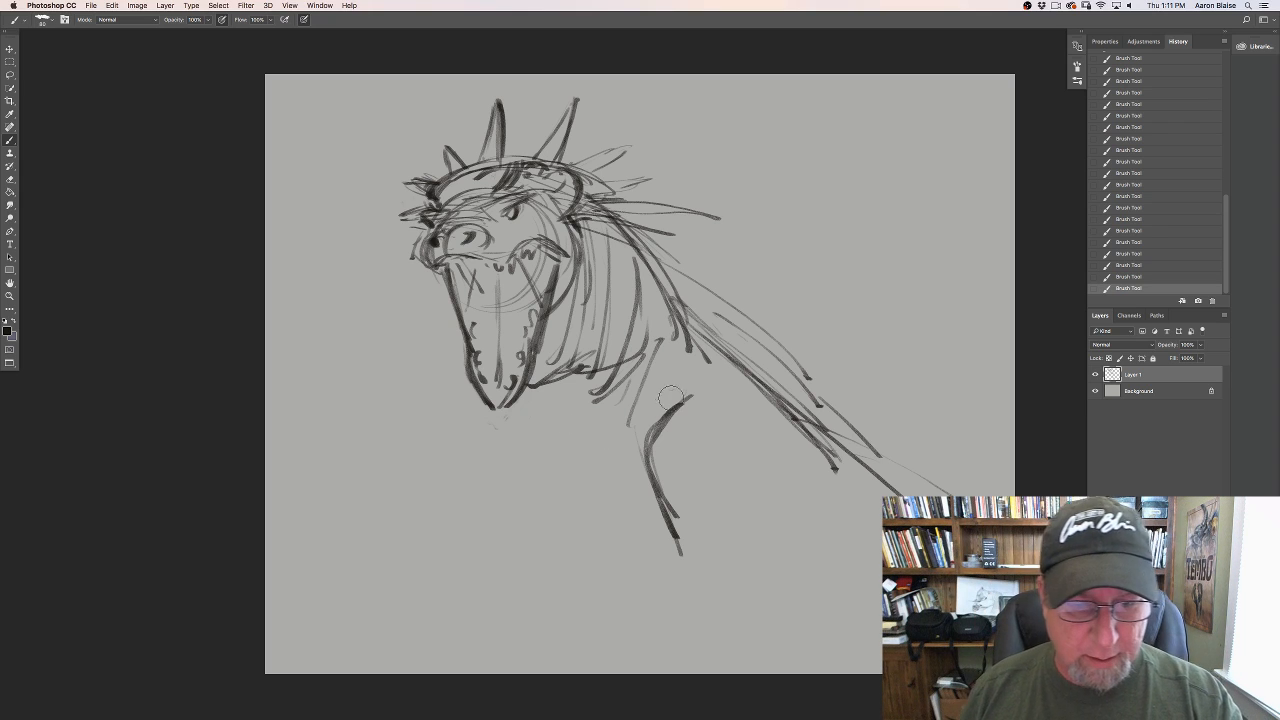
# Step: Erase the chest curve and the excess strokes along the back line
pyautogui.moveTo(671, 397)
pyautogui.mouseDown()
pyautogui.moveTo(654, 443)
pyautogui.moveTo(679, 546)
pyautogui.mouseUp()
pyautogui.moveTo(677, 323)
pyautogui.mouseDown()
pyautogui.moveTo(741, 323)
pyautogui.moveTo(814, 357)
pyautogui.moveTo(914, 480)
pyautogui.moveTo(815, 465)
pyautogui.mouseUp()
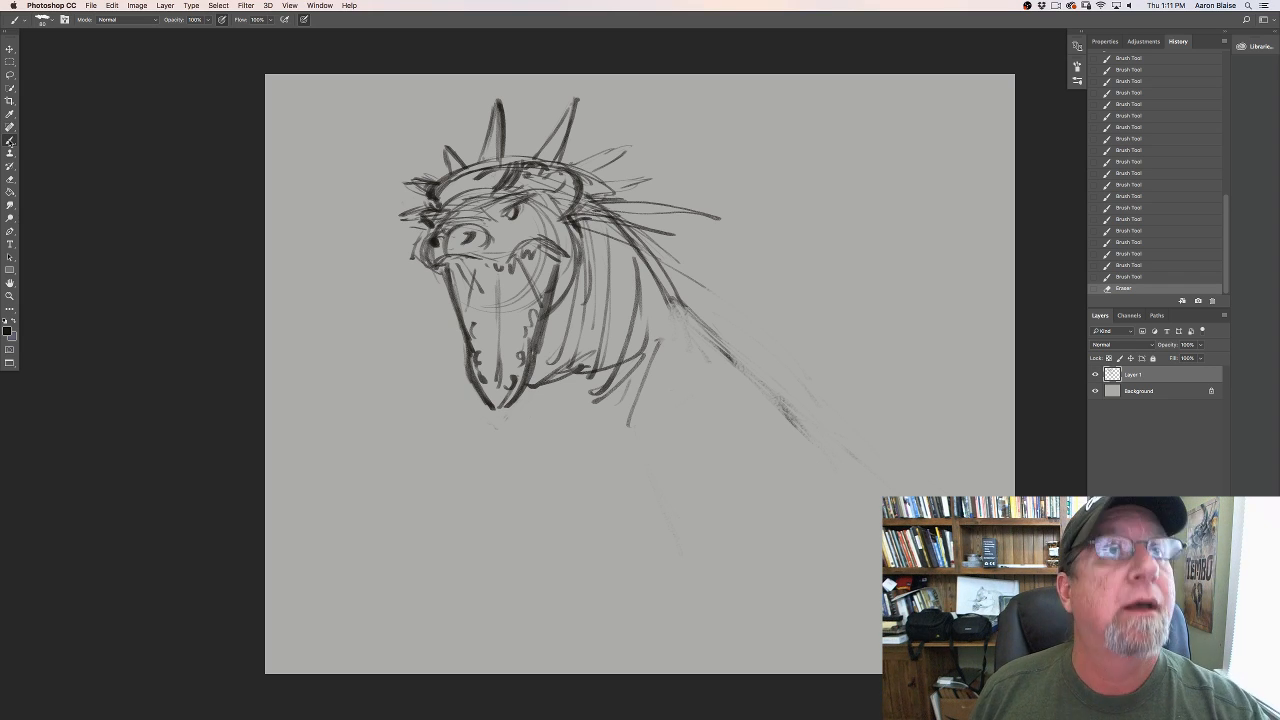
# Step: Extend the throat with slanted strokes and add parallel diagonal lines for the upper chest below it
pyautogui.moveTo(642, 365)
pyautogui.mouseDown()
pyautogui.moveTo(592, 406)
pyautogui.moveTo(621, 420)
pyautogui.mouseUp()
pyautogui.moveTo(563, 398)
pyautogui.mouseDown()
pyautogui.moveTo(645, 453)
pyautogui.moveTo(676, 505)
pyautogui.mouseUp()
pyautogui.moveTo(578, 472)
pyautogui.mouseDown()
pyautogui.moveTo(700, 526)
pyautogui.moveTo(632, 490)
pyautogui.moveTo(706, 512)
pyautogui.mouseUp()
pyautogui.moveTo(616, 458); pyautogui.dragTo(700, 502)
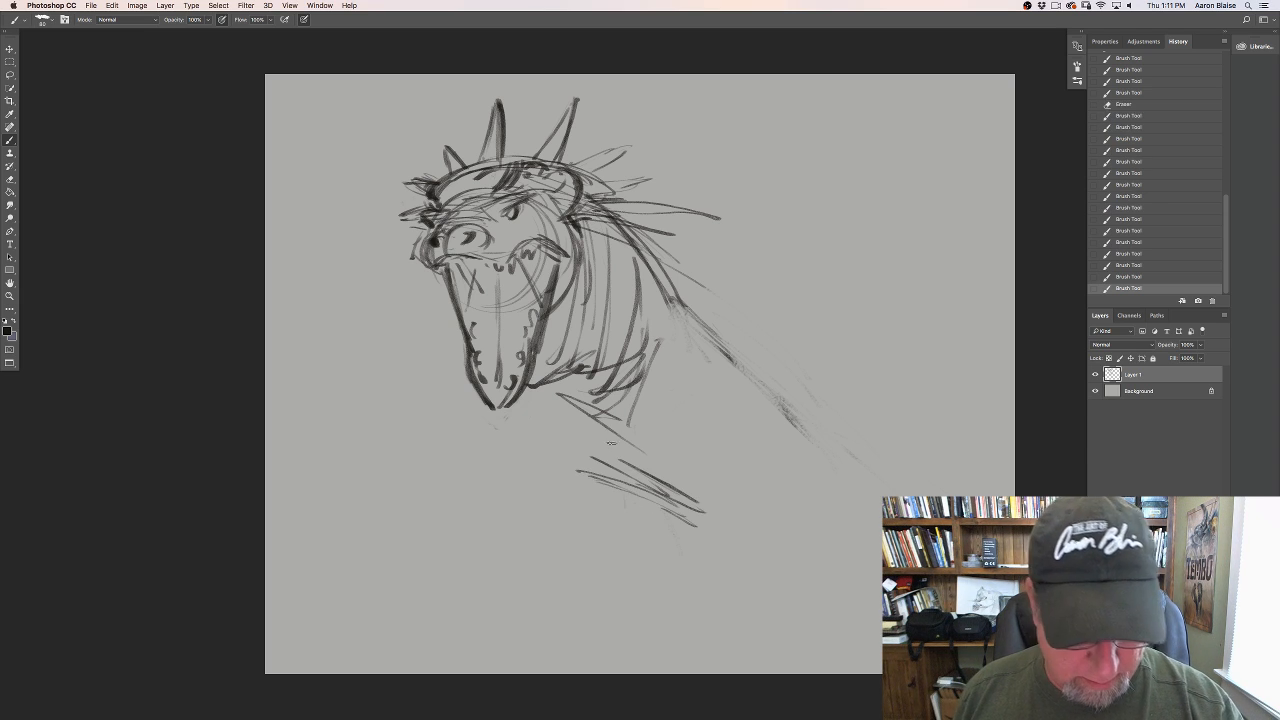
# Step: Sketch a pointed, wedge-shaped chest outline below the throat with slanted side strokes and a short crossing stroke
pyautogui.moveTo(604, 420); pyautogui.dragTo(637, 538)
pyautogui.moveTo(564, 462)
pyautogui.mouseDown()
pyautogui.moveTo(636, 552)
pyautogui.moveTo(632, 578)
pyautogui.mouseUp()
pyautogui.moveTo(636, 576); pyautogui.dragTo(698, 534)
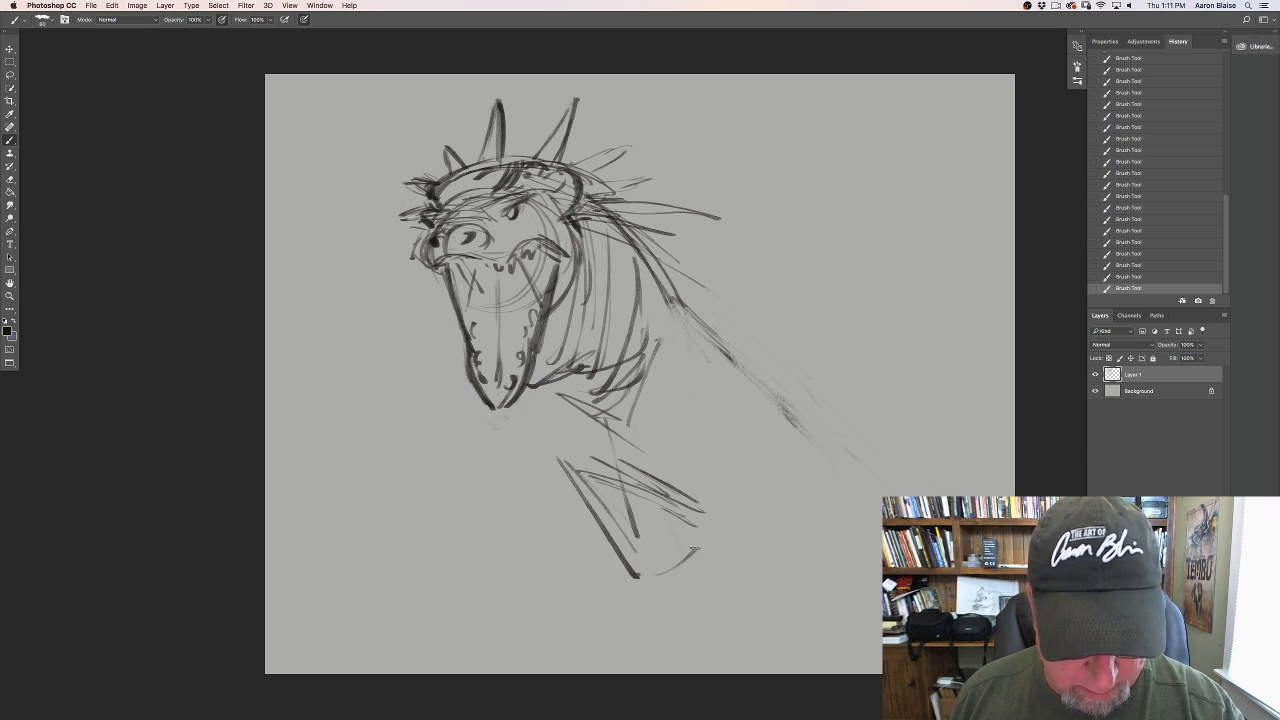
pyautogui.moveTo(624, 564); pyautogui.dragTo(690, 530)
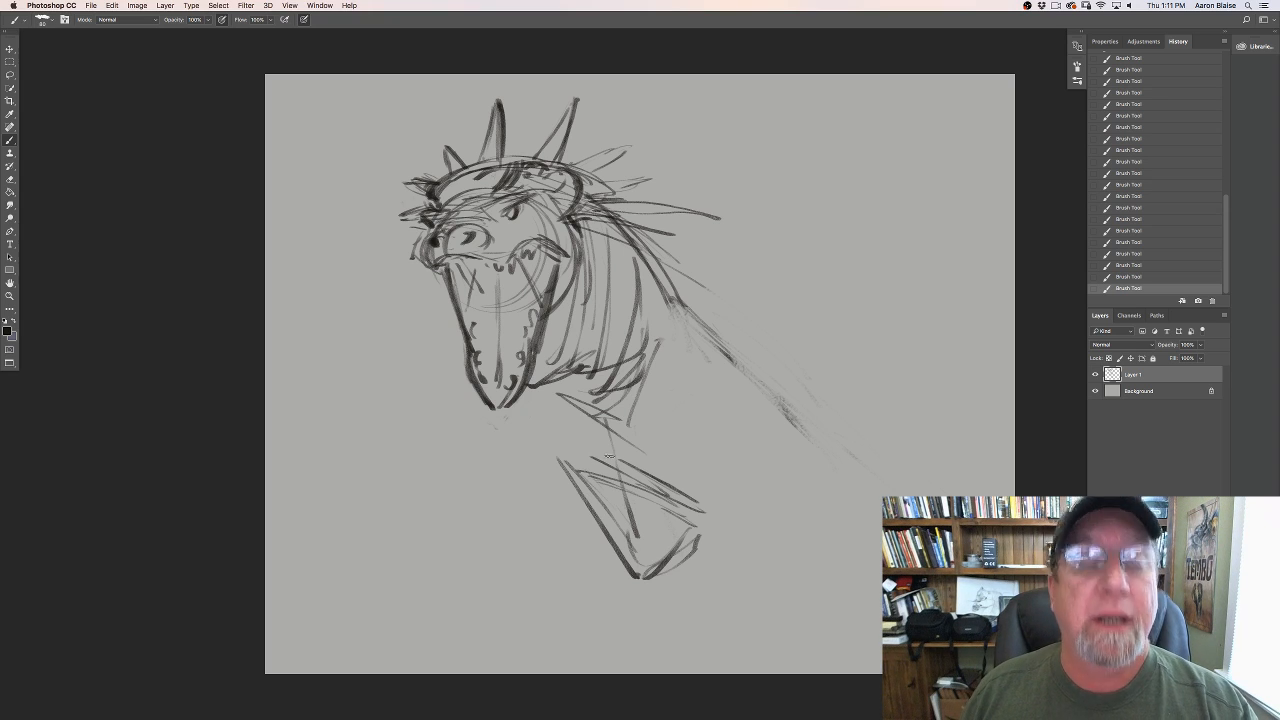
pyautogui.moveTo(592, 424)
pyautogui.mouseDown()
pyautogui.moveTo(641, 564)
pyautogui.moveTo(742, 504)
pyautogui.mouseUp()
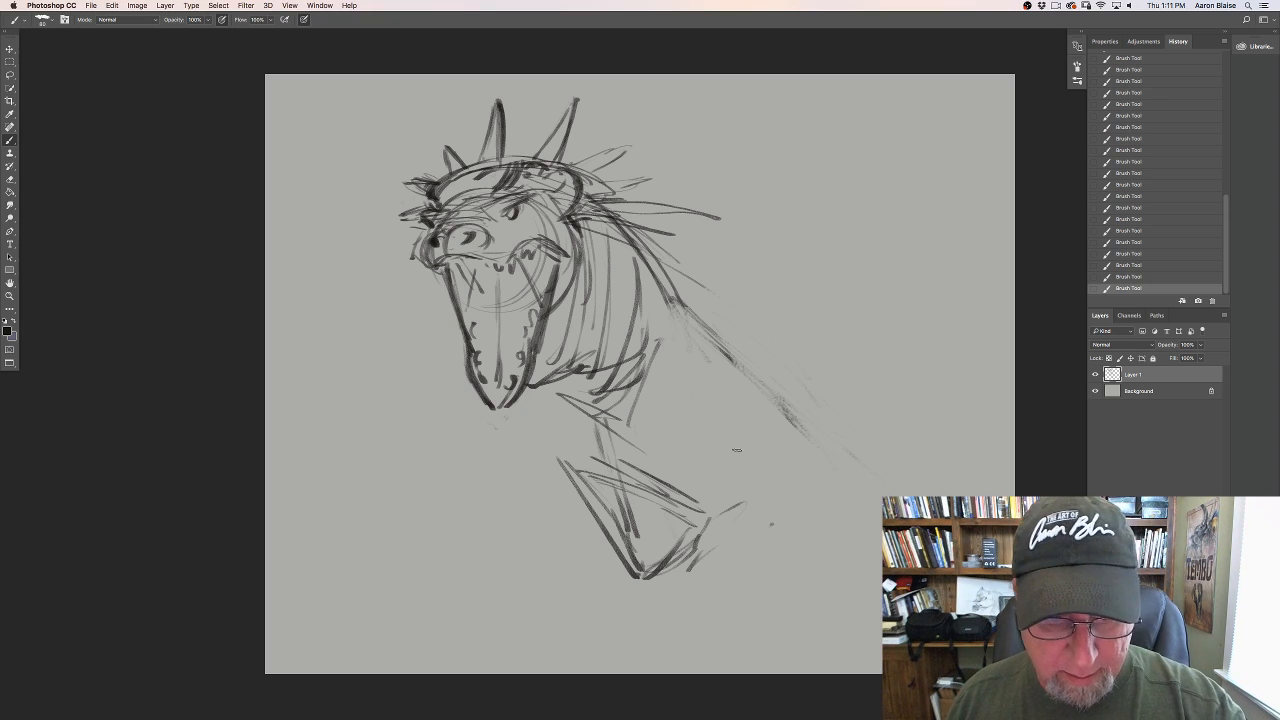
# Step: Draw curved lines at the base of the neck and a long raised shoulder line sweeping away from the back
pyautogui.moveTo(680, 310)
pyautogui.mouseDown()
pyautogui.moveTo(722, 361)
pyautogui.moveTo(724, 432)
pyautogui.mouseUp()
pyautogui.moveTo(736, 352); pyautogui.dragTo(744, 442)
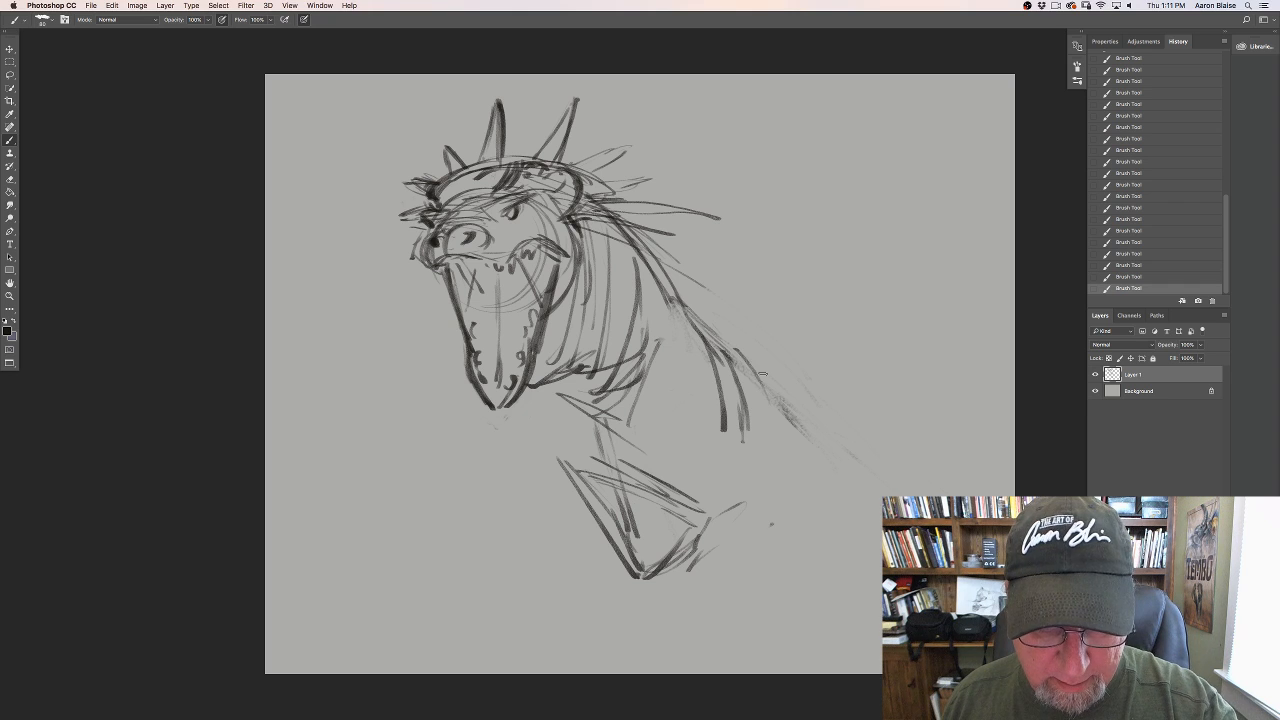
pyautogui.moveTo(757, 353); pyautogui.dragTo(900, 291)
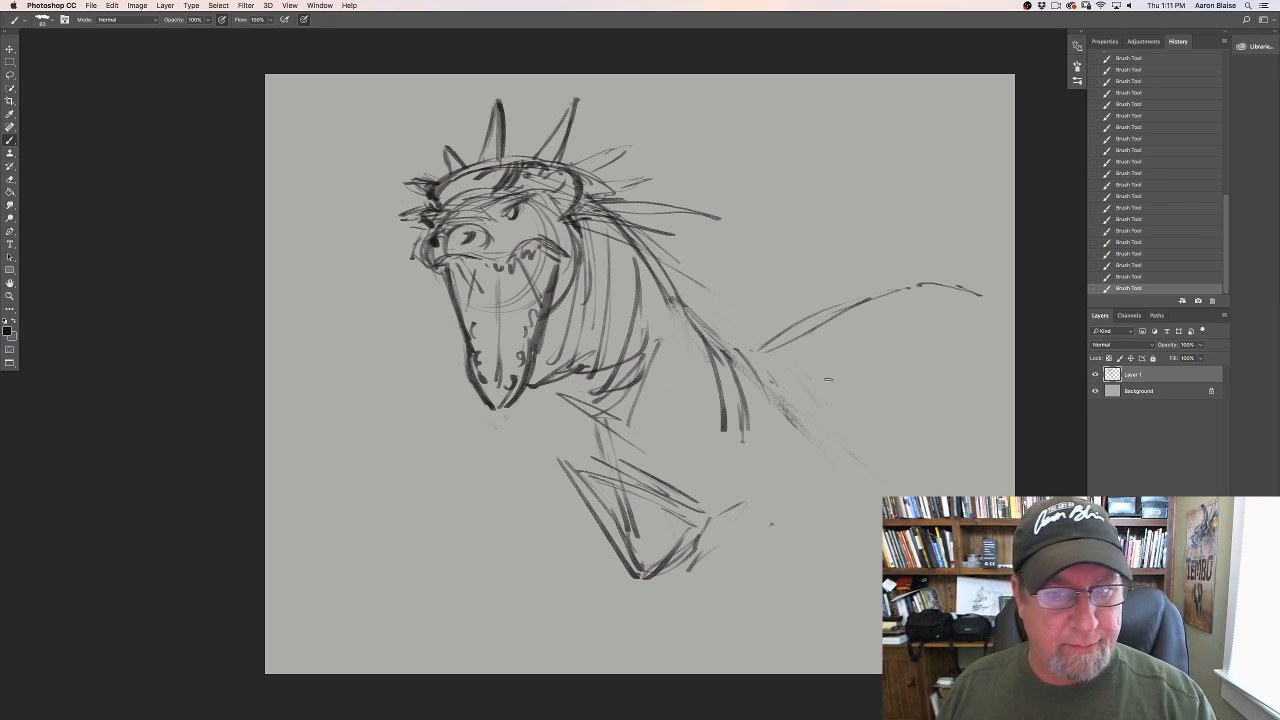
# Step: Extend the chest with slanted strokes behind the wedge and a second, lower outline curving around its point
pyautogui.moveTo(784, 490); pyautogui.dragTo(690, 566)
pyautogui.moveTo(742, 556); pyautogui.dragTo(674, 592)
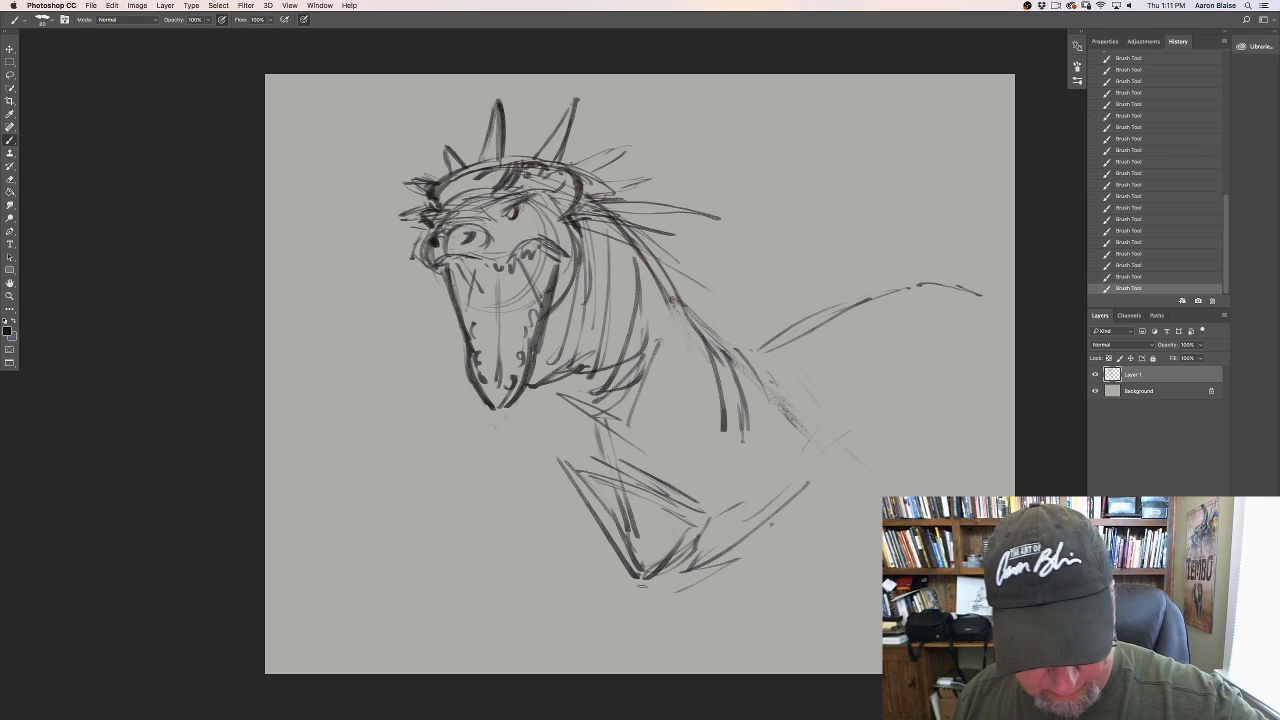
pyautogui.moveTo(596, 534); pyautogui.dragTo(642, 607)
pyautogui.moveTo(638, 582); pyautogui.dragTo(717, 613)
pyautogui.moveTo(582, 508); pyautogui.dragTo(682, 636)
pyautogui.moveTo(753, 603); pyautogui.dragTo(768, 588)
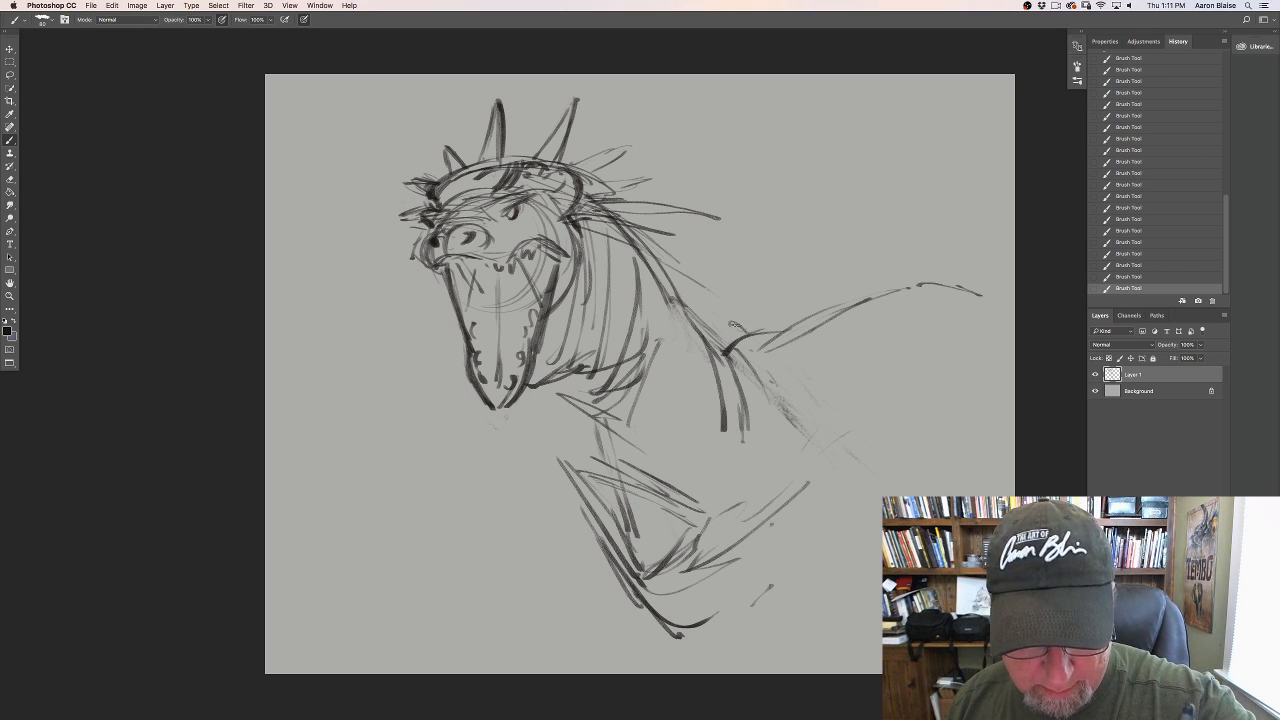
# Step: Reinforce the raised shoulder line at the neck and sketch the underside and bend of the limb below it
pyautogui.moveTo(733, 326)
pyautogui.mouseDown()
pyautogui.moveTo(714, 334)
pyautogui.moveTo(928, 292)
pyautogui.mouseUp()
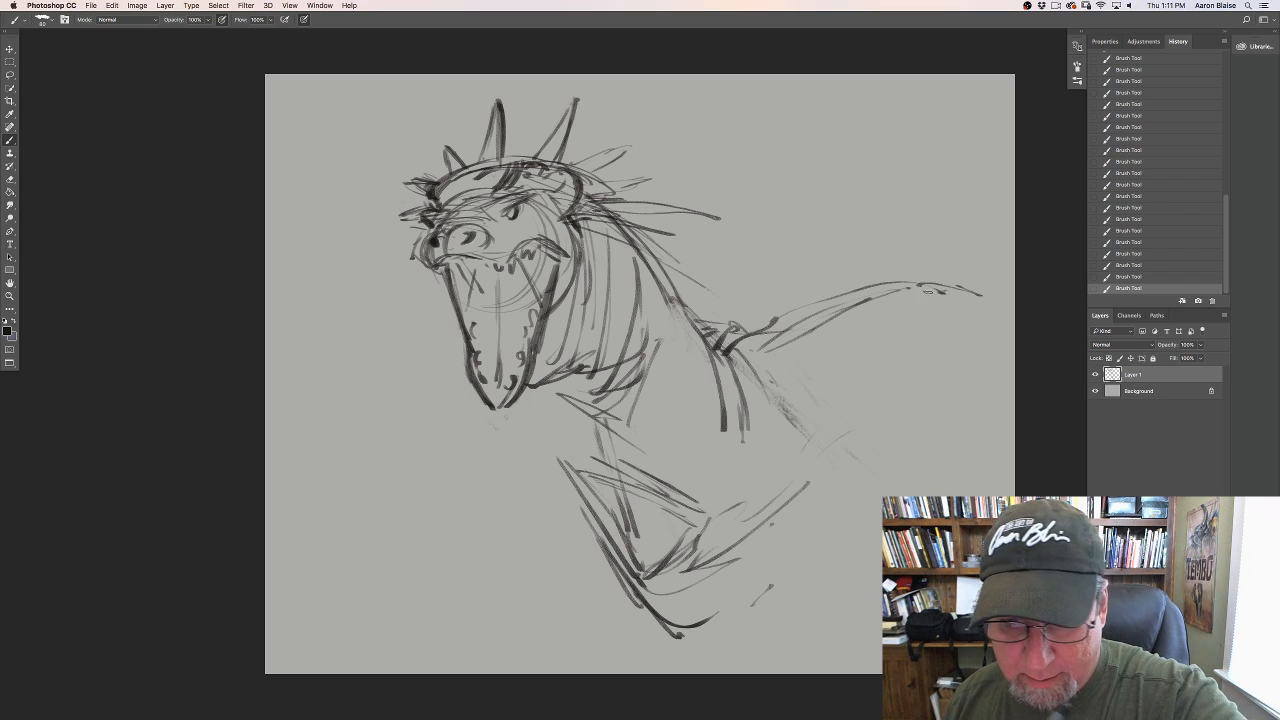
pyautogui.moveTo(816, 444)
pyautogui.mouseDown()
pyautogui.moveTo(878, 389)
pyautogui.moveTo(952, 388)
pyautogui.mouseUp()
pyautogui.moveTo(869, 351); pyautogui.dragTo(974, 398)
pyautogui.moveTo(893, 328); pyautogui.dragTo(966, 378)
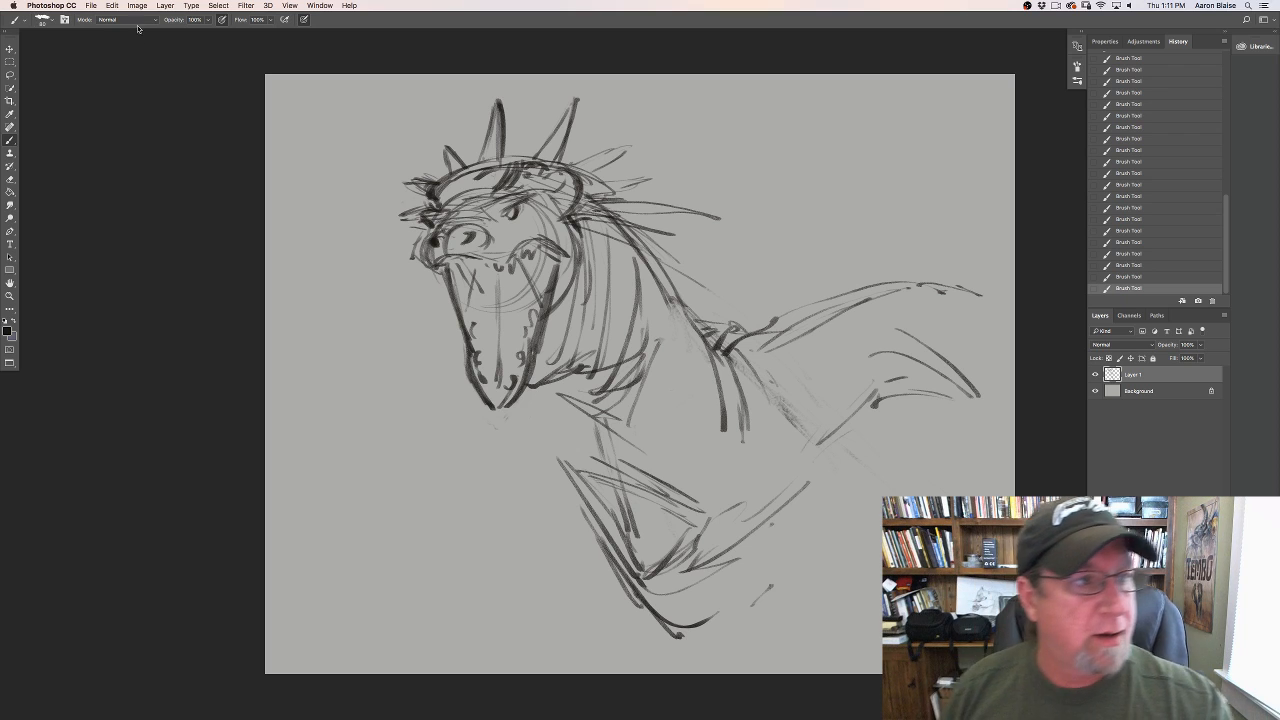
# Step: Scale the creature sketch down with Free Transform and move it into the upper right part of the canvas
pyautogui.click(112, 5)
pyautogui.click(121, 214)
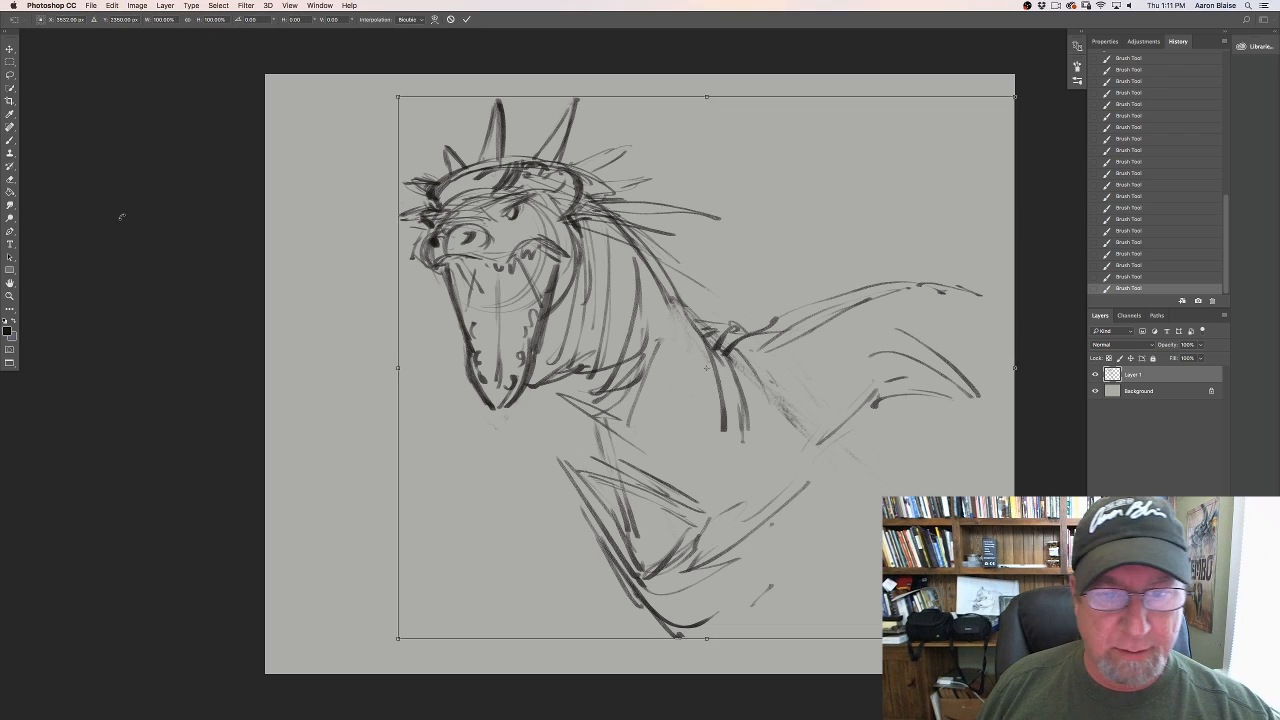
pyautogui.moveTo(399, 96); pyautogui.dragTo(551, 229)
pyautogui.moveTo(599, 482)
pyautogui.mouseDown()
pyautogui.moveTo(346, 373)
pyautogui.moveTo(390, 362)
pyautogui.moveTo(496, 386)
pyautogui.moveTo(400, 363)
pyautogui.moveTo(669, 370)
pyautogui.moveTo(584, 343)
pyautogui.mouseUp()
pyautogui.press('Return')
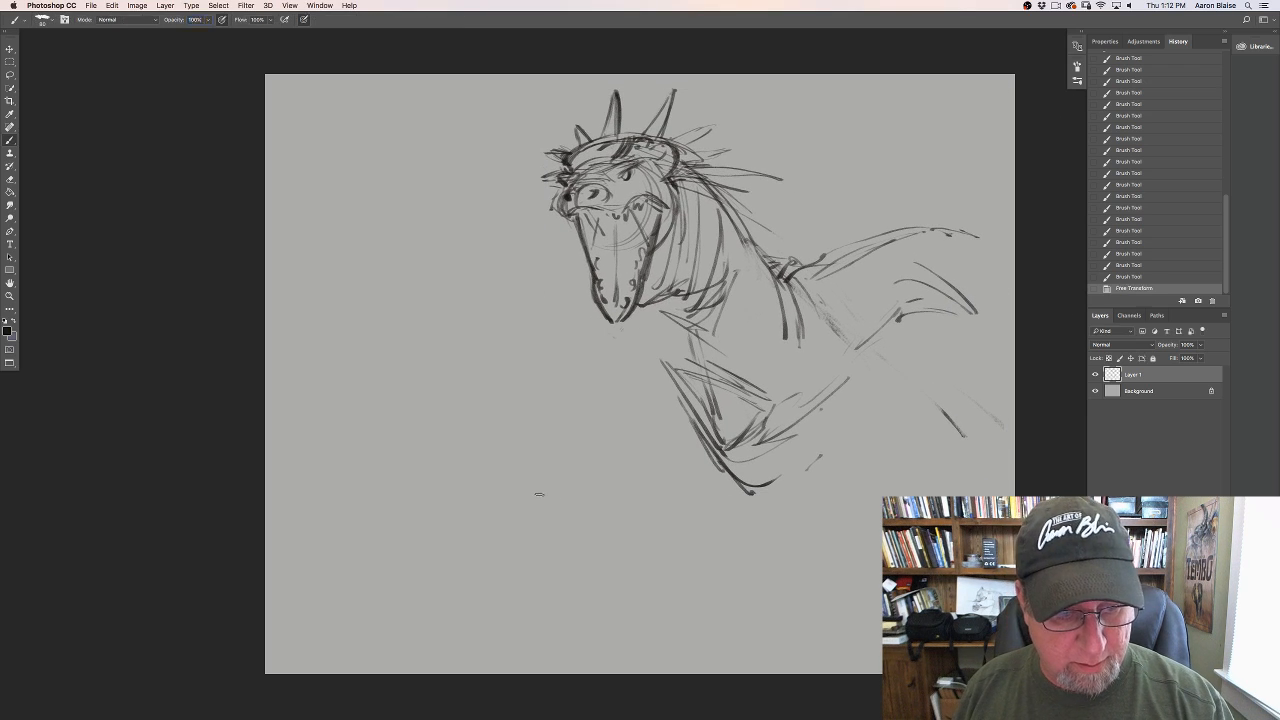
# Step: Sketch a separate outstretched arm in front of the creature, with a long diagonal upper edge and a clawed hand
pyautogui.click(537, 495)
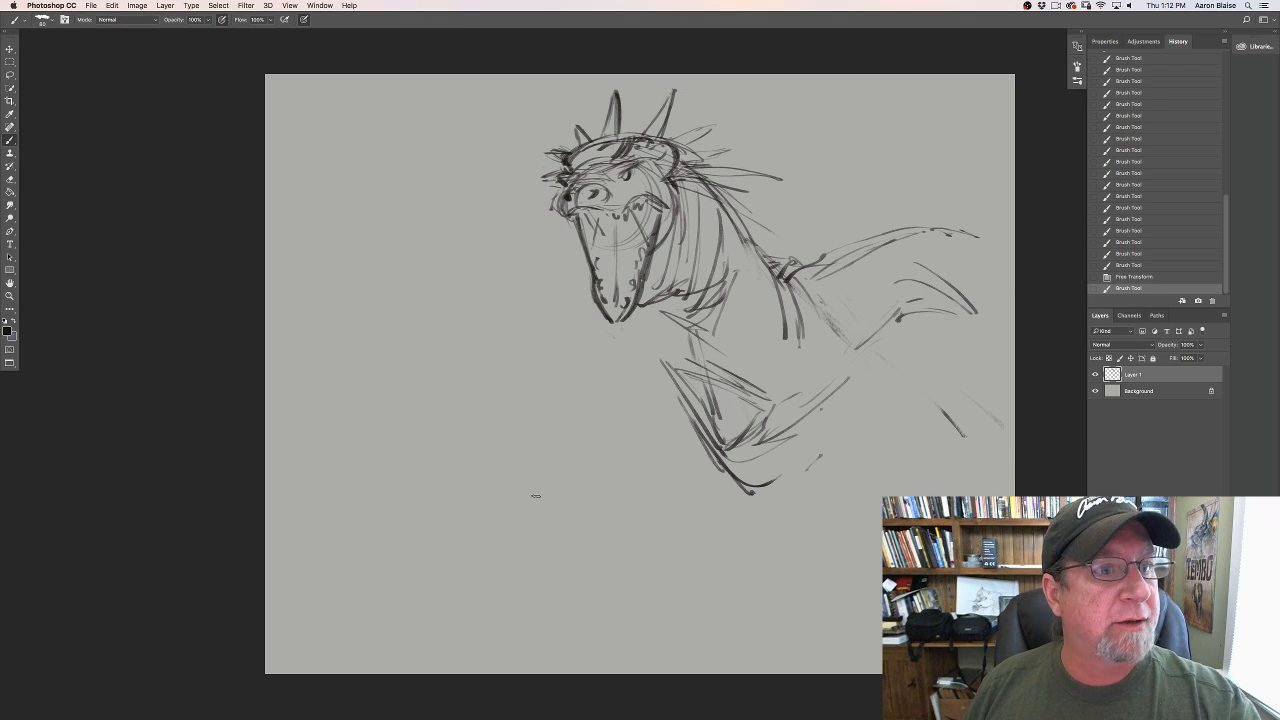
pyautogui.moveTo(436, 300); pyautogui.dragTo(536, 404)
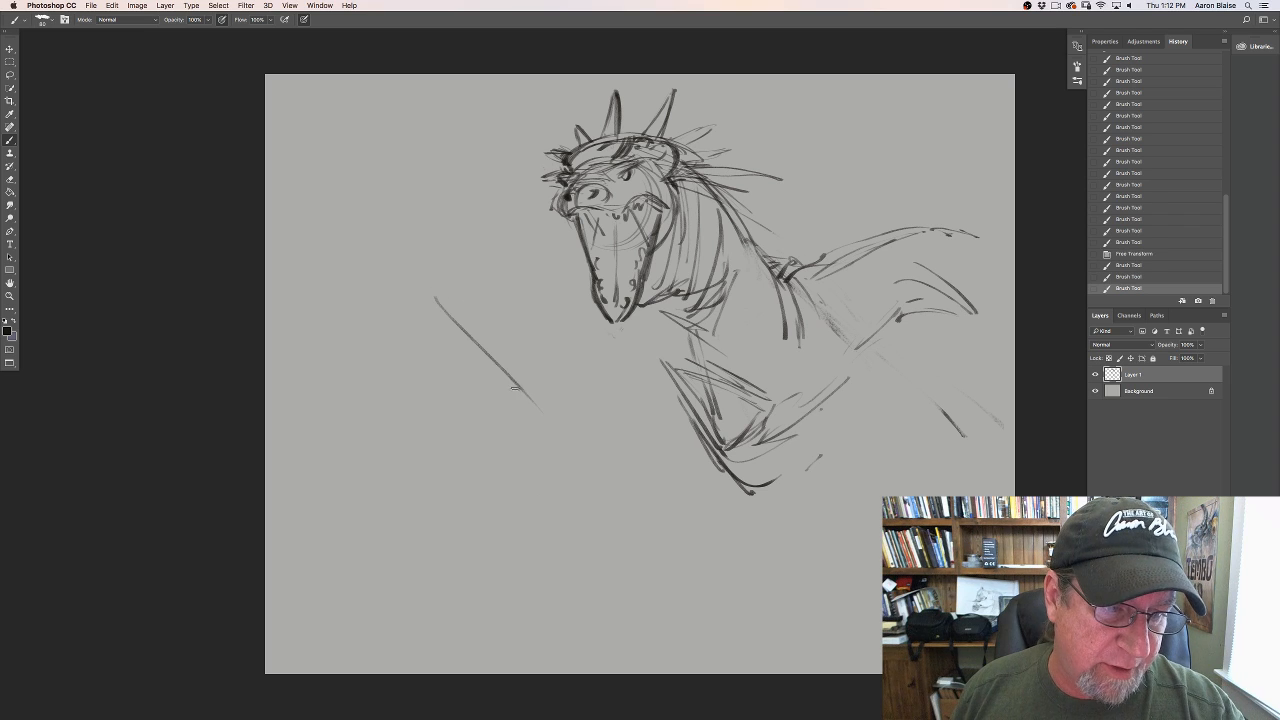
pyautogui.moveTo(464, 346); pyautogui.dragTo(596, 474)
pyautogui.moveTo(534, 404); pyautogui.dragTo(572, 444)
pyautogui.moveTo(468, 336); pyautogui.dragTo(512, 382)
pyautogui.moveTo(436, 314)
pyautogui.mouseDown()
pyautogui.moveTo(446, 334)
pyautogui.moveTo(408, 289)
pyautogui.moveTo(348, 281)
pyautogui.moveTo(436, 302)
pyautogui.moveTo(462, 324)
pyautogui.mouseUp()
pyautogui.moveTo(442, 306); pyautogui.dragTo(604, 476)
pyautogui.moveTo(380, 320)
pyautogui.mouseDown()
pyautogui.moveTo(408, 317)
pyautogui.moveTo(384, 302)
pyautogui.mouseUp()
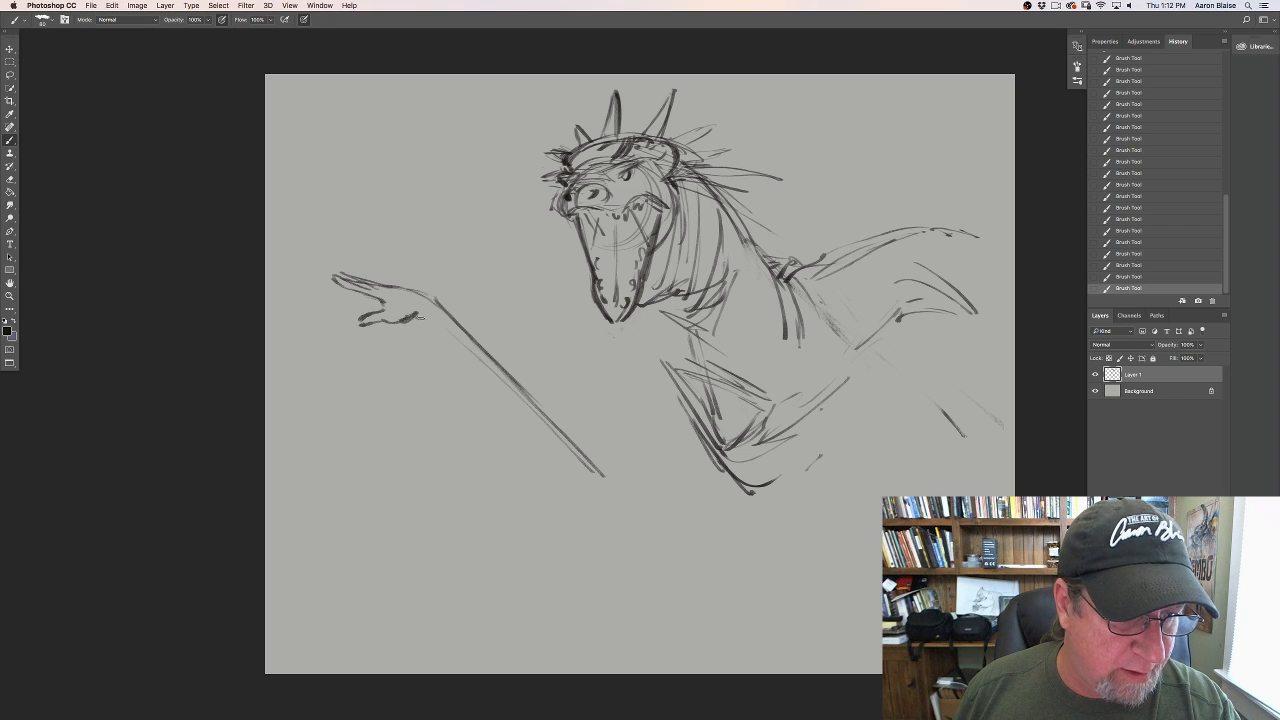
# Step: Draw the underside and elbow of the separate outstretched arm, and erase the whole arm
pyautogui.moveTo(420, 318); pyautogui.dragTo(500, 410)
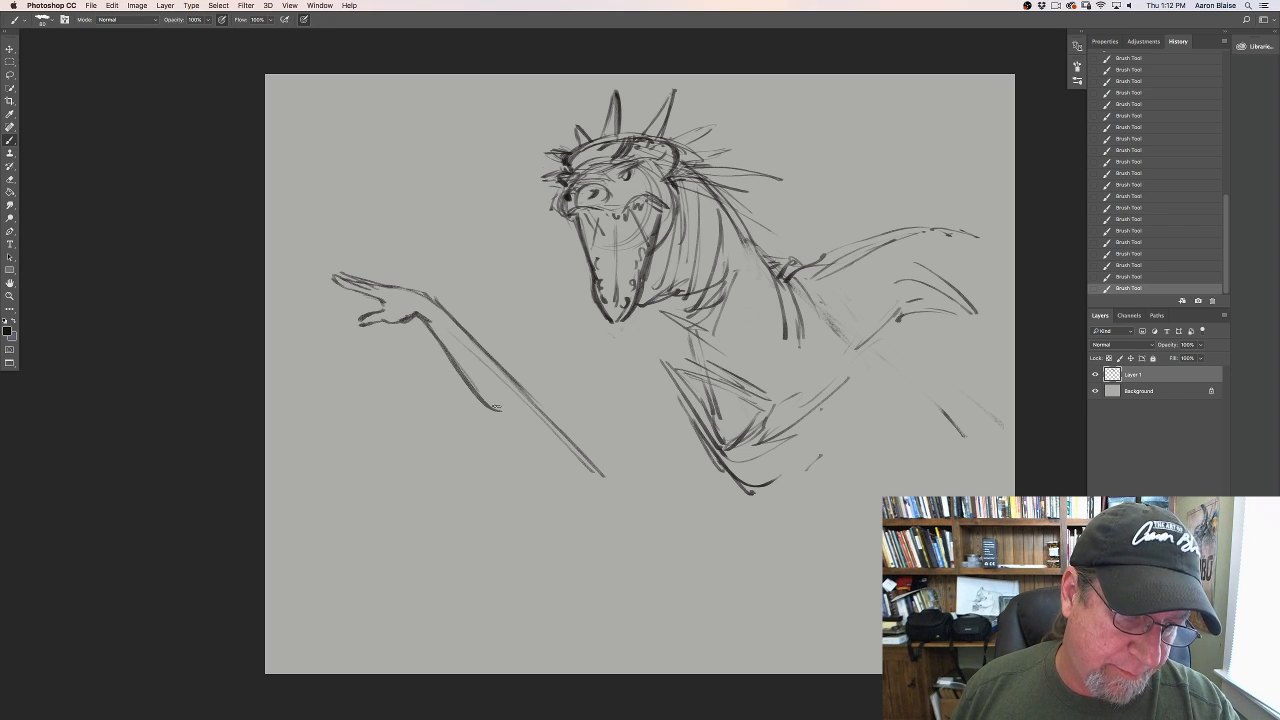
pyautogui.moveTo(460, 372); pyautogui.dragTo(500, 410)
pyautogui.moveTo(460, 322); pyautogui.dragTo(618, 490)
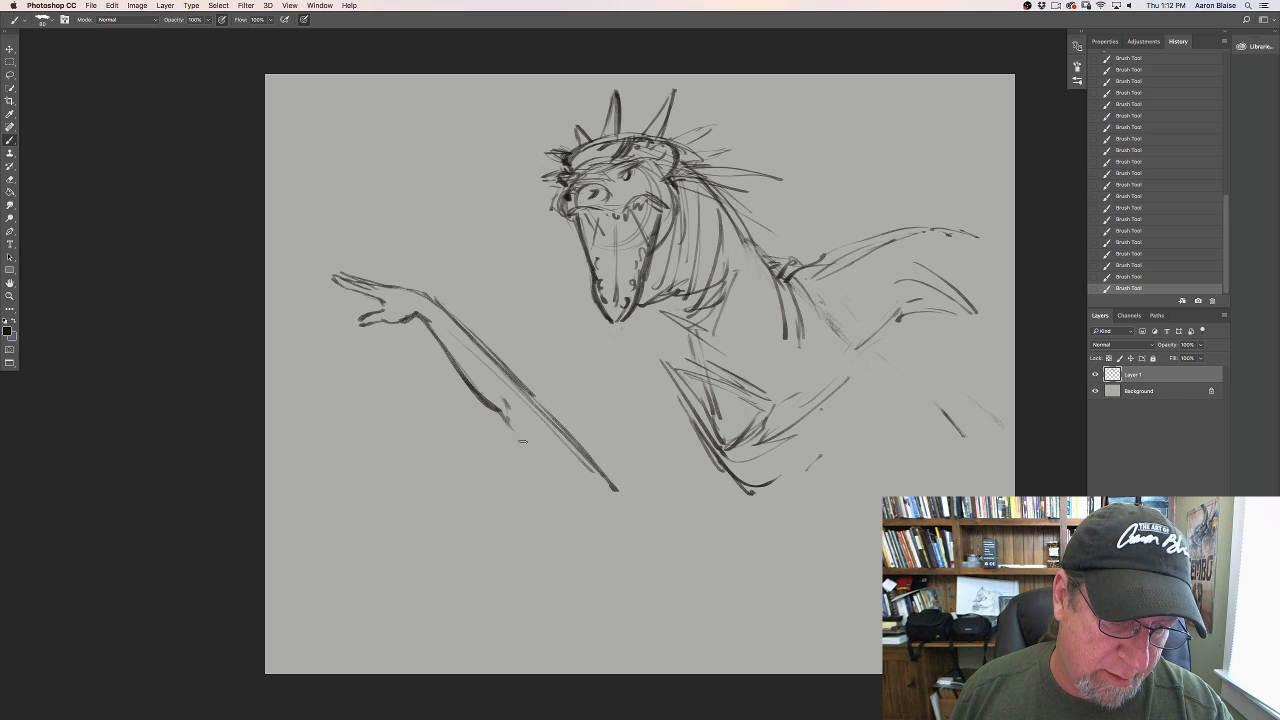
pyautogui.moveTo(508, 420); pyautogui.dragTo(566, 508)
pyautogui.moveTo(595, 466); pyautogui.dragTo(642, 505)
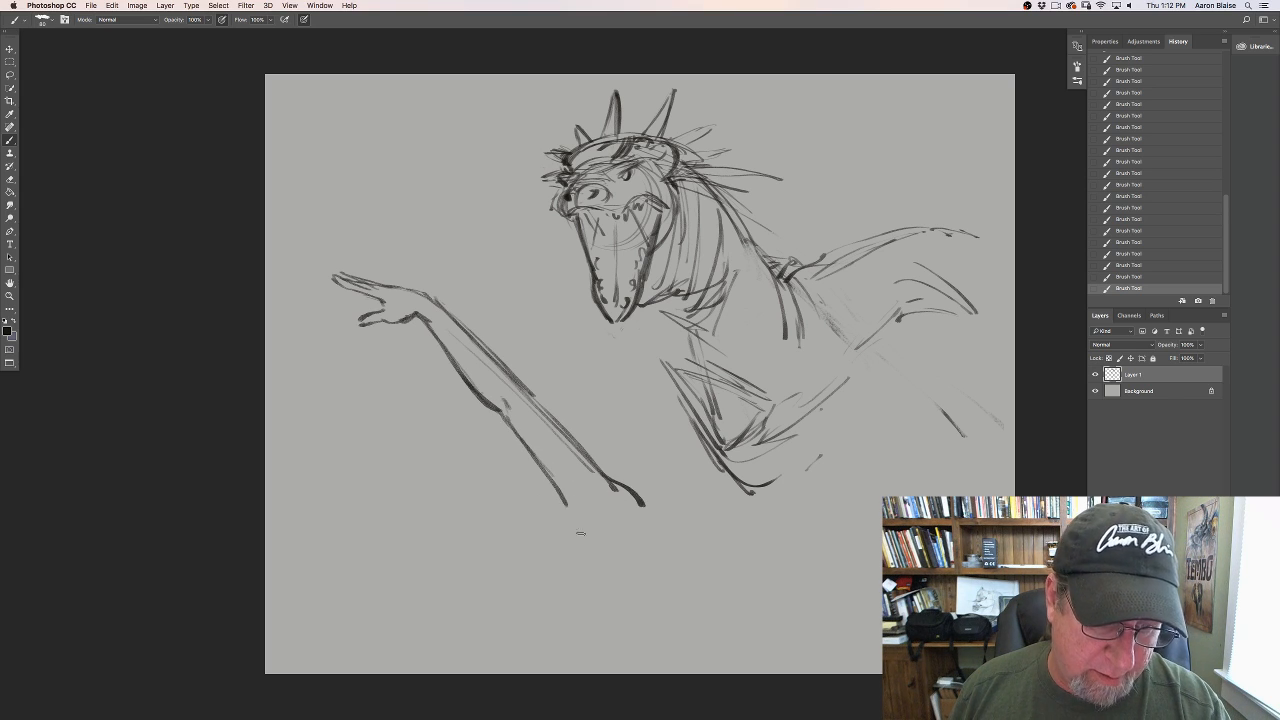
pyautogui.moveTo(490, 354); pyautogui.dragTo(612, 486)
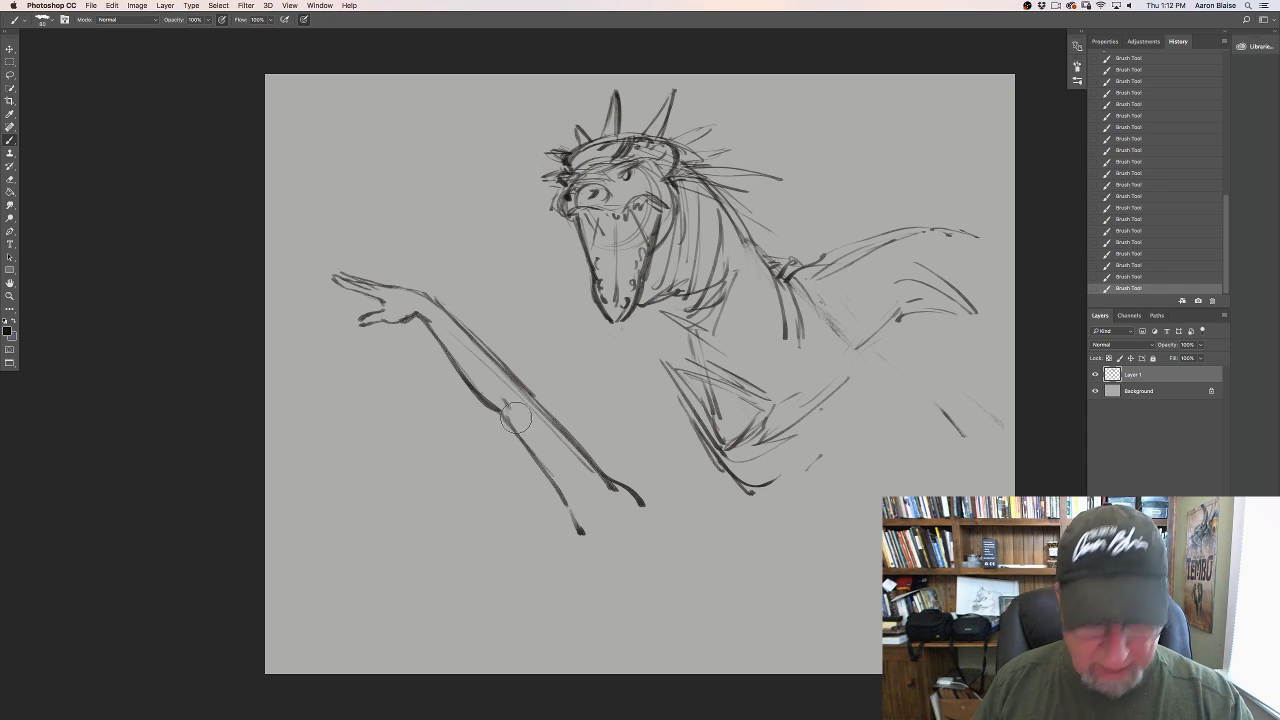
pyautogui.moveTo(595, 481)
pyautogui.mouseDown()
pyautogui.moveTo(620, 494)
pyautogui.moveTo(403, 277)
pyautogui.moveTo(480, 431)
pyautogui.moveTo(346, 283)
pyautogui.moveTo(386, 269)
pyautogui.moveTo(375, 282)
pyautogui.mouseUp()
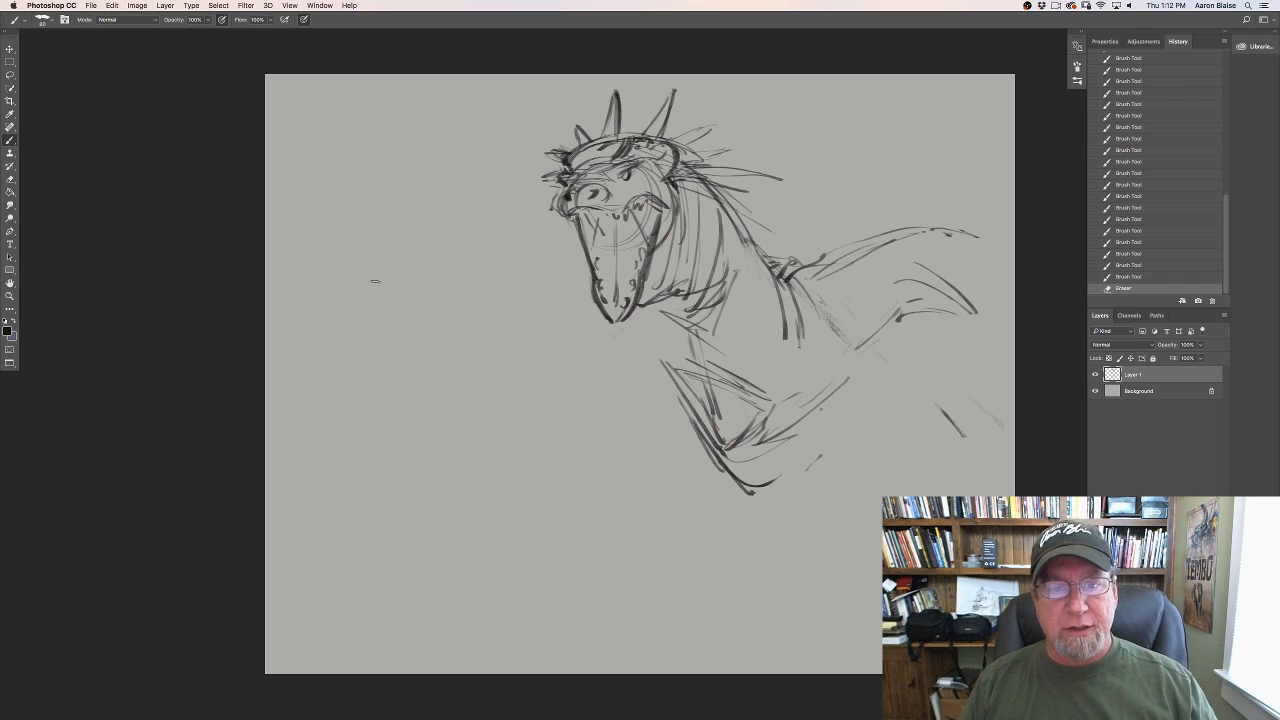
# Step: Add faint guide strokes in front of the chest and erase the raised shoulder and limb lines behind the neck
pyautogui.moveTo(610, 343); pyautogui.dragTo(603, 344)
pyautogui.moveTo(609, 343); pyautogui.dragTo(601, 343)
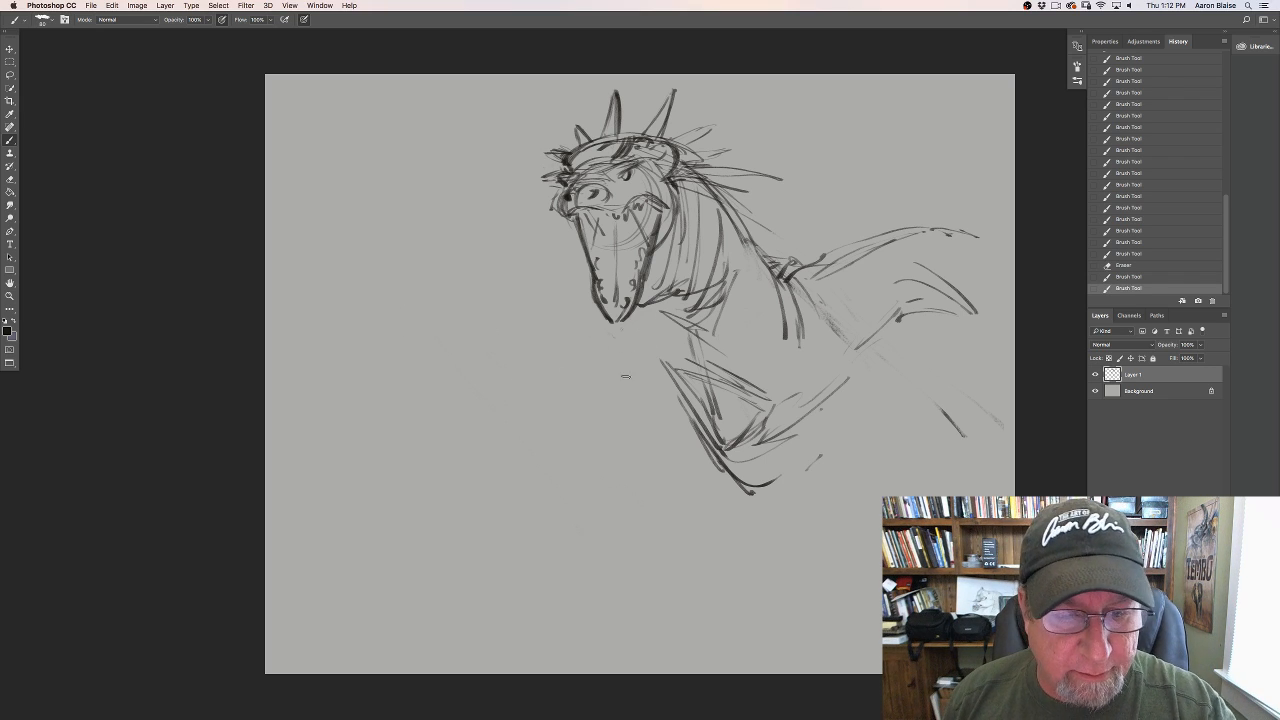
pyautogui.moveTo(588, 427)
pyautogui.mouseDown()
pyautogui.moveTo(680, 390)
pyautogui.moveTo(592, 430)
pyautogui.mouseUp()
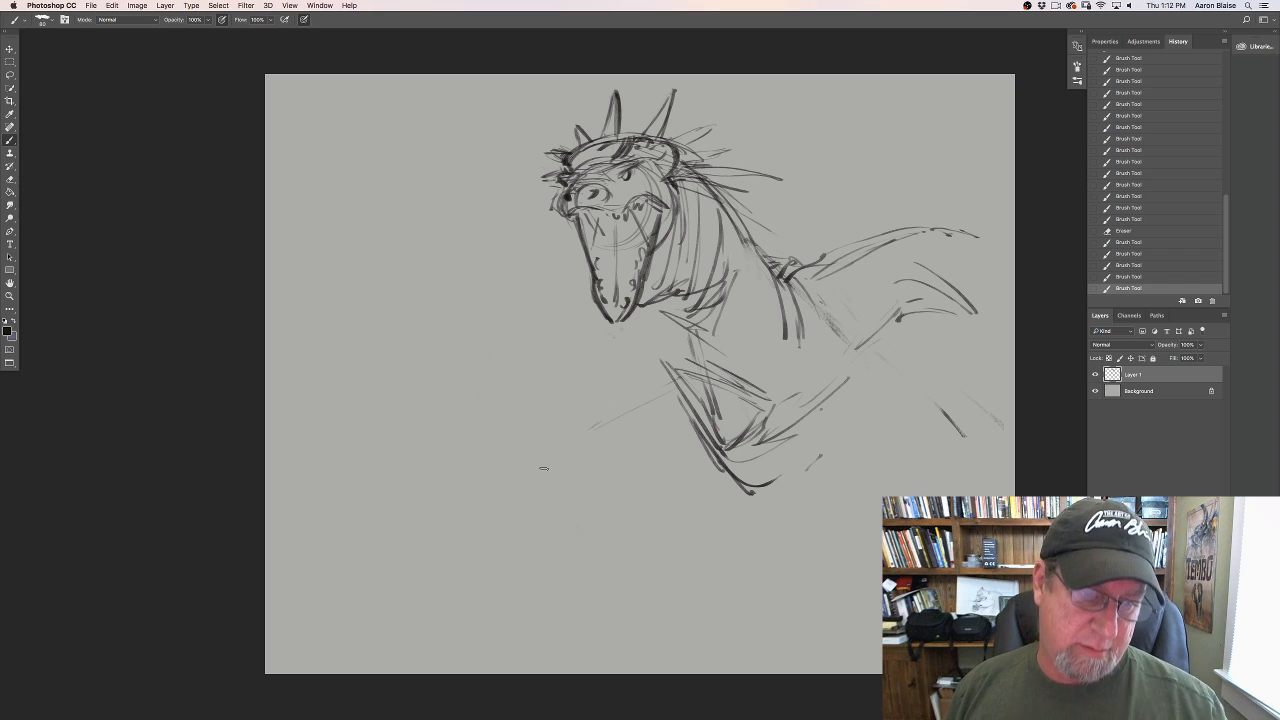
pyautogui.moveTo(645, 338); pyautogui.dragTo(653, 335)
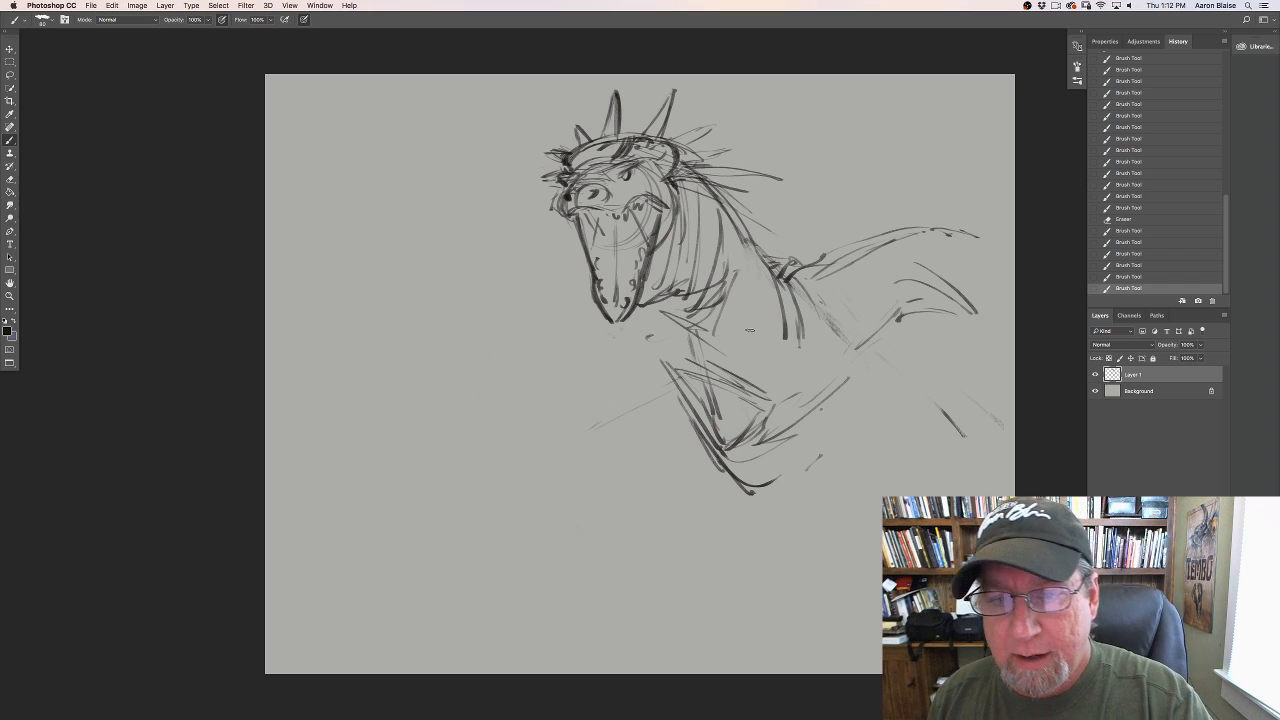
pyautogui.moveTo(952, 208)
pyautogui.mouseDown()
pyautogui.moveTo(980, 276)
pyautogui.moveTo(886, 207)
pyautogui.moveTo(903, 338)
pyautogui.moveTo(819, 287)
pyautogui.moveTo(911, 323)
pyautogui.moveTo(1006, 466)
pyautogui.mouseUp()
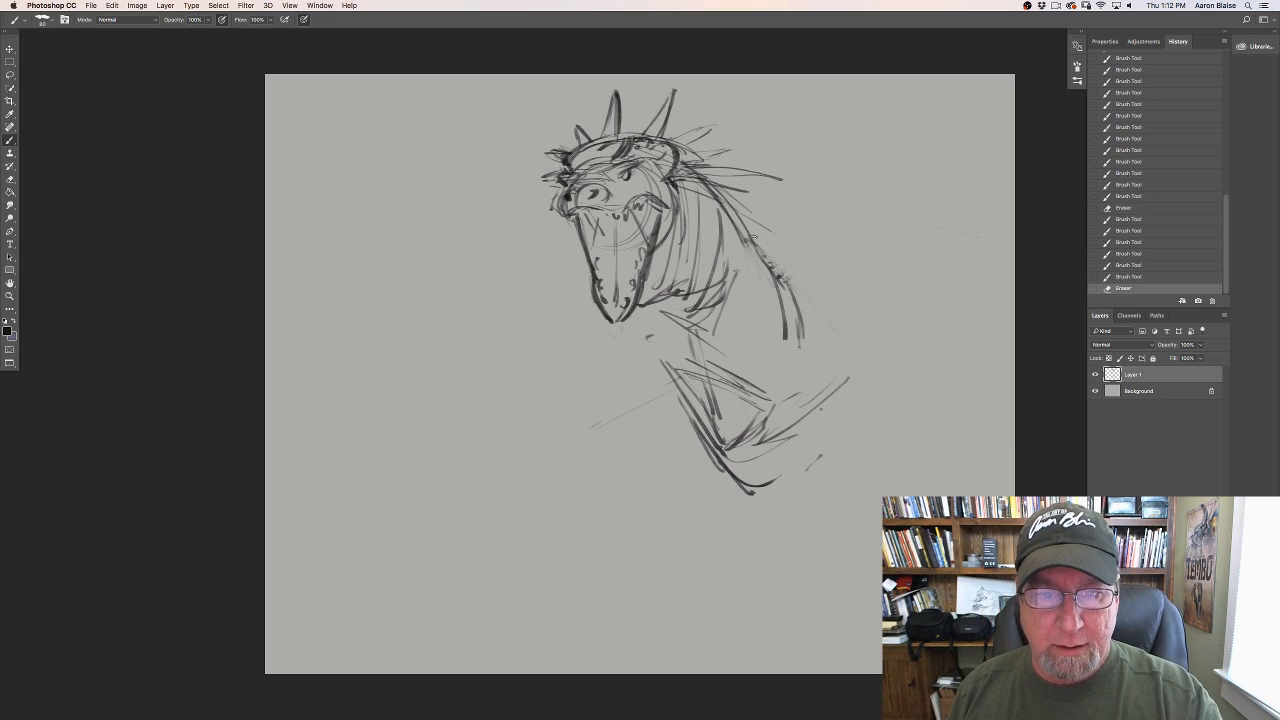
# Step: Sketch a rounded lower chest and belly with broad curved strokes sweeping below the chest wedge
pyautogui.moveTo(758, 494); pyautogui.dragTo(806, 470)
pyautogui.moveTo(705, 477)
pyautogui.mouseDown()
pyautogui.moveTo(739, 494)
pyautogui.moveTo(856, 412)
pyautogui.mouseUp()
pyautogui.moveTo(856, 409)
pyautogui.mouseDown()
pyautogui.moveTo(824, 484)
pyautogui.moveTo(737, 569)
pyautogui.mouseUp()
pyautogui.moveTo(806, 528); pyautogui.dragTo(740, 577)
pyautogui.moveTo(707, 525); pyautogui.dragTo(733, 562)
pyautogui.moveTo(670, 458); pyautogui.dragTo(812, 586)
pyautogui.moveTo(884, 440); pyautogui.dragTo(806, 590)
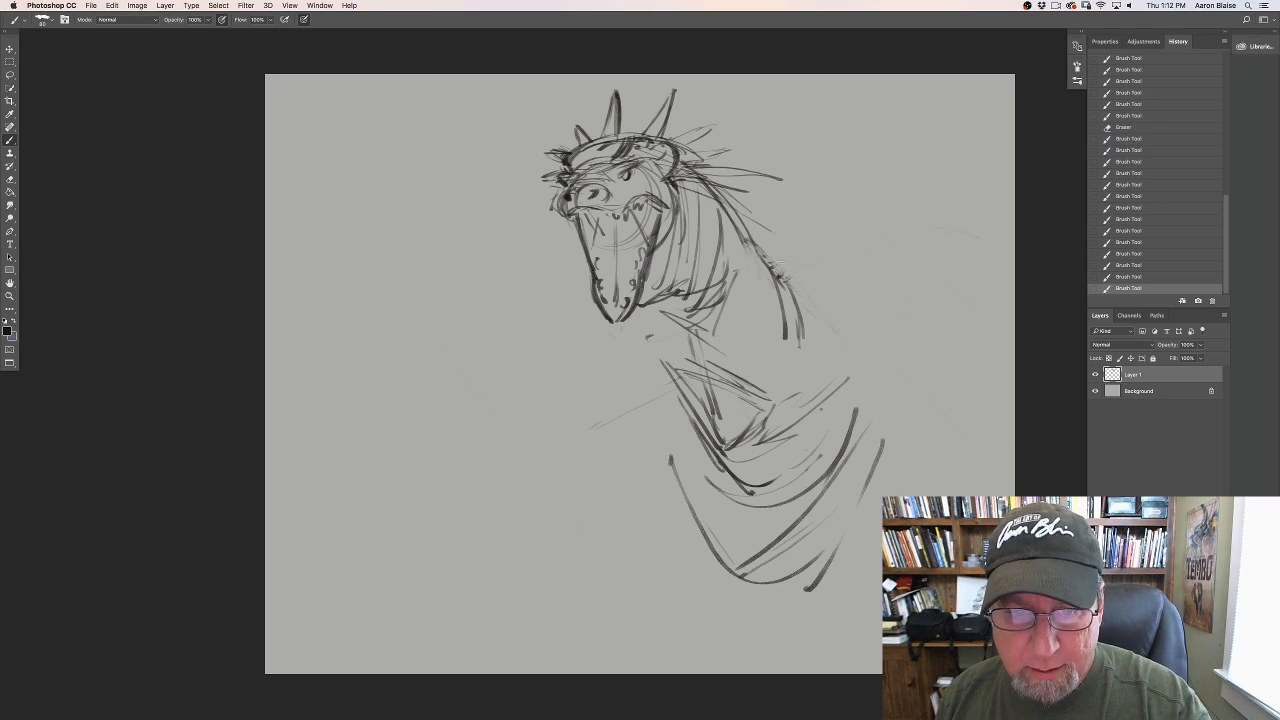
# Step: Draw a sloping back line from the base of the neck down the body, with a short crossing stroke at the shoulder
pyautogui.moveTo(774, 256)
pyautogui.mouseDown()
pyautogui.moveTo(876, 356)
pyautogui.moveTo(893, 356)
pyautogui.mouseUp()
pyautogui.moveTo(794, 263); pyautogui.dragTo(924, 372)
pyautogui.moveTo(864, 309); pyautogui.dragTo(980, 495)
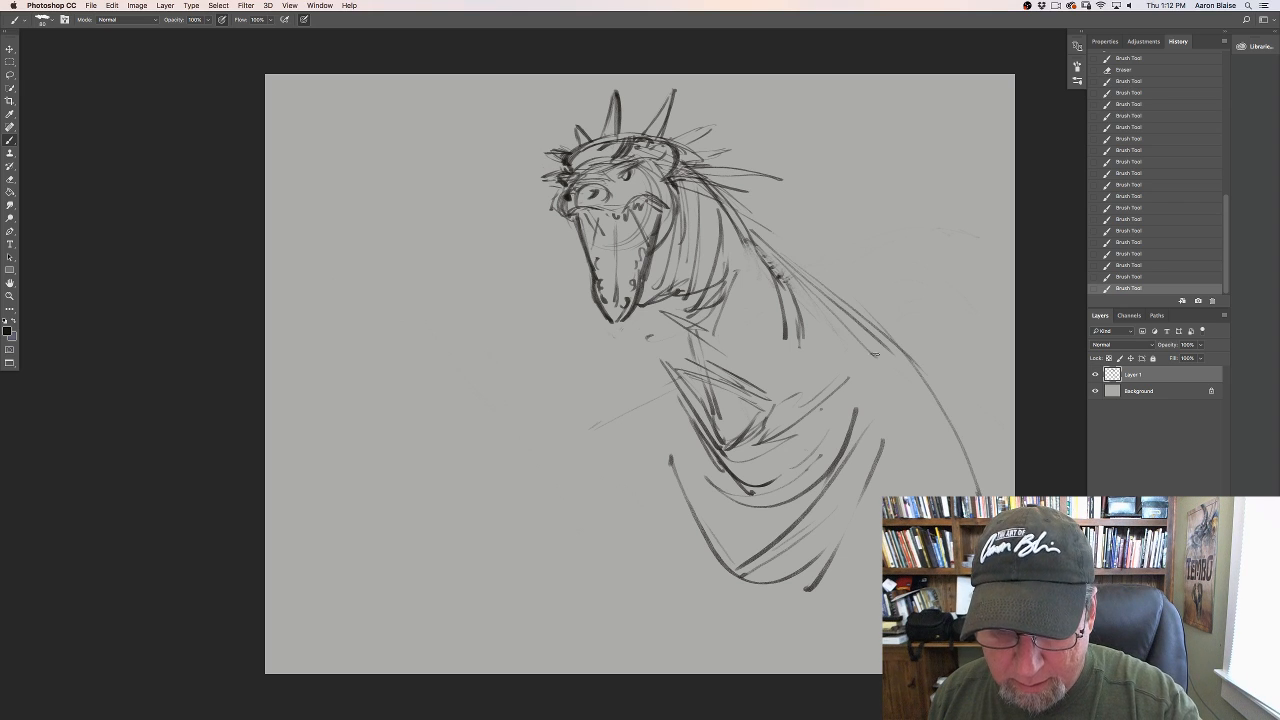
pyautogui.moveTo(884, 368); pyautogui.dragTo(965, 495)
pyautogui.moveTo(838, 406); pyautogui.dragTo(896, 454)
pyautogui.moveTo(856, 323); pyautogui.dragTo(950, 398)
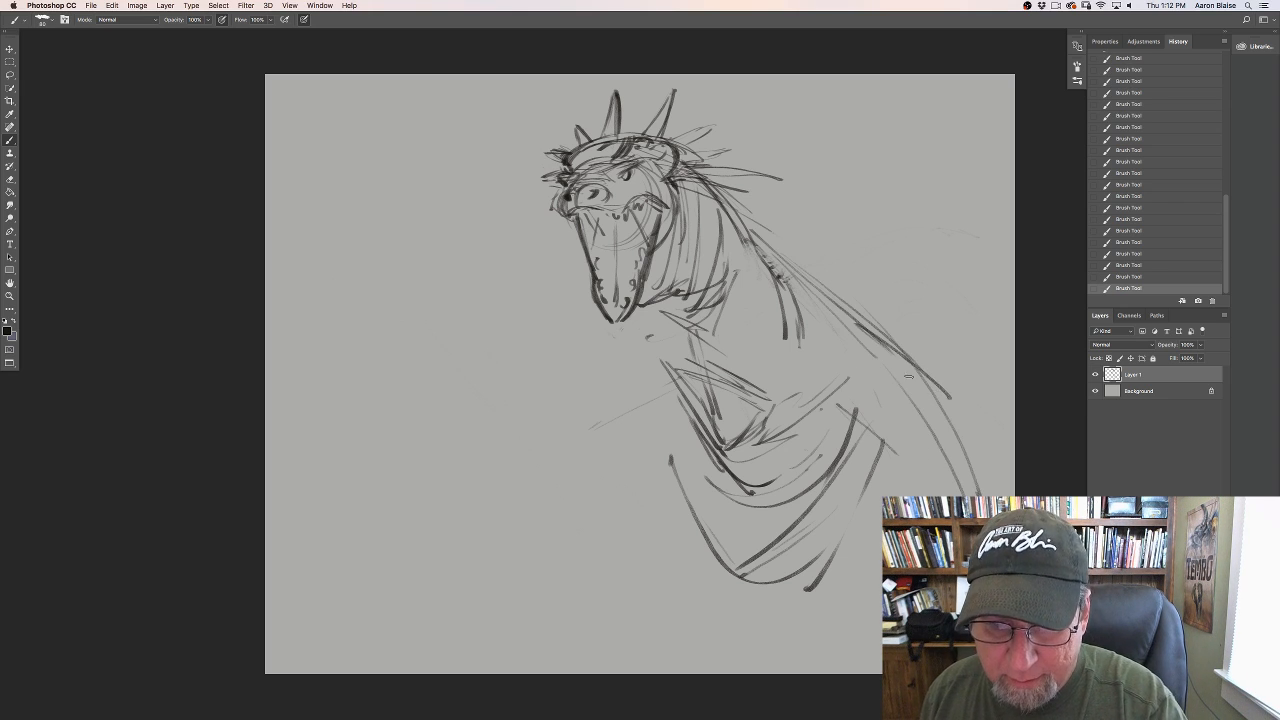
# Step: Sketch the upper and lower contours of a limb reaching forward from the chest with paired curved strokes
pyautogui.moveTo(608, 353)
pyautogui.mouseDown()
pyautogui.moveTo(530, 385)
pyautogui.moveTo(515, 378)
pyautogui.moveTo(491, 432)
pyautogui.mouseUp()
pyautogui.moveTo(646, 420); pyautogui.dragTo(518, 502)
pyautogui.moveTo(646, 430); pyautogui.dragTo(536, 526)
pyautogui.moveTo(558, 347); pyautogui.dragTo(472, 432)
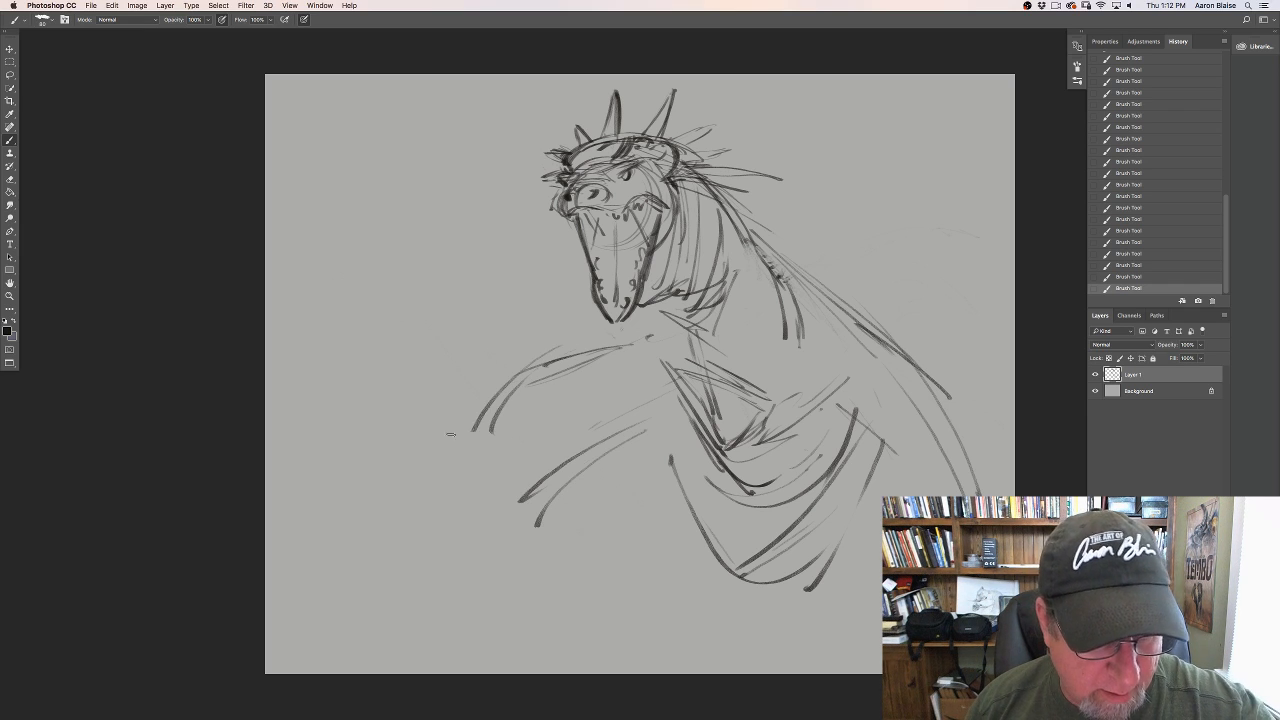
# Step: Draw long sweeping lines converging downward along the left side of the canvas, in front of the creature
pyautogui.moveTo(392, 106); pyautogui.dragTo(360, 410)
pyautogui.moveTo(376, 148); pyautogui.dragTo(352, 474)
pyautogui.moveTo(336, 292); pyautogui.dragTo(458, 672)
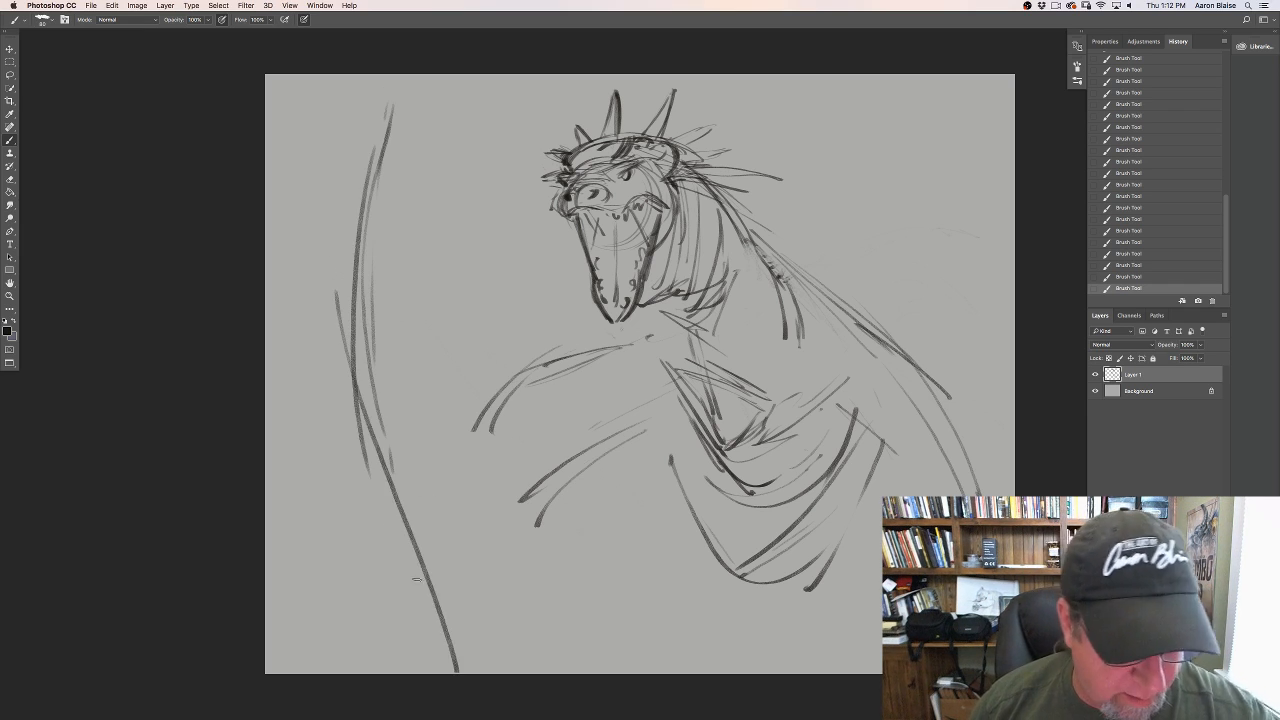
pyautogui.moveTo(318, 362); pyautogui.dragTo(266, 210)
pyautogui.moveTo(266, 258); pyautogui.dragTo(412, 558)
pyautogui.moveTo(312, 456); pyautogui.dragTo(411, 563)
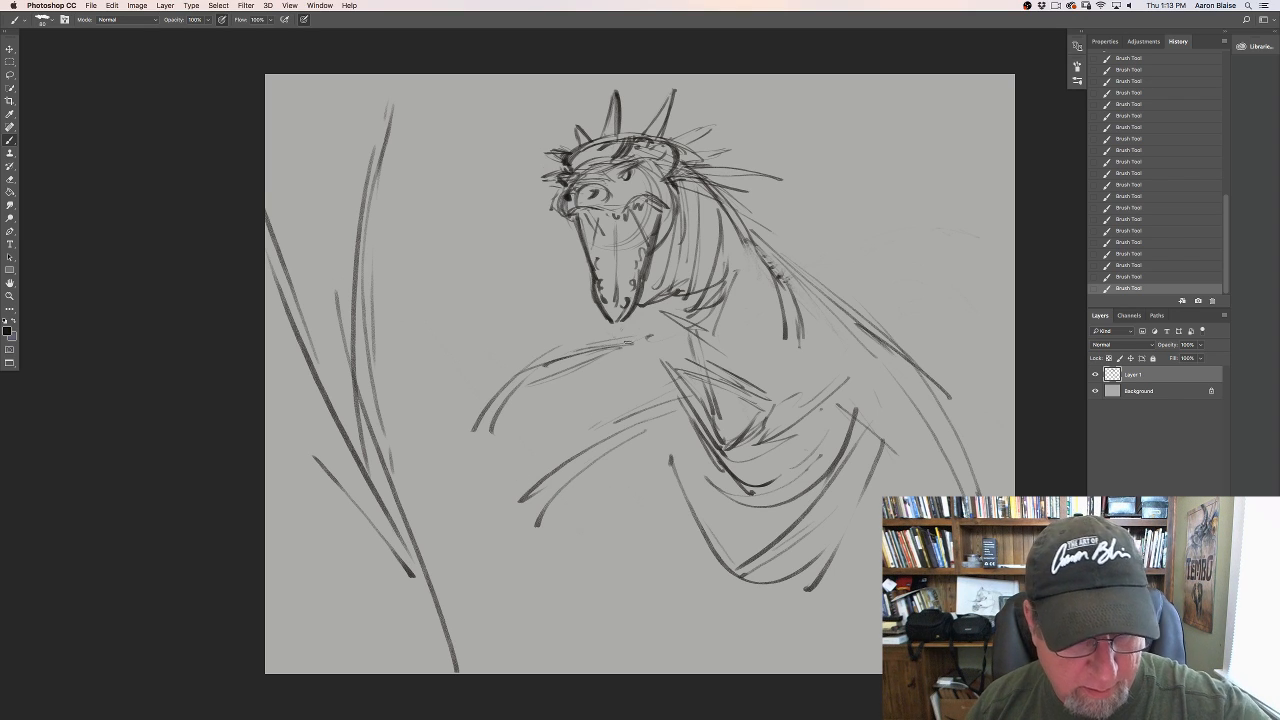
# Step: Add slanted strokes to the forward limb's underside and join the limb to the throat and lower chest
pyautogui.moveTo(560, 488); pyautogui.dragTo(628, 432)
pyautogui.moveTo(572, 500); pyautogui.dragTo(650, 438)
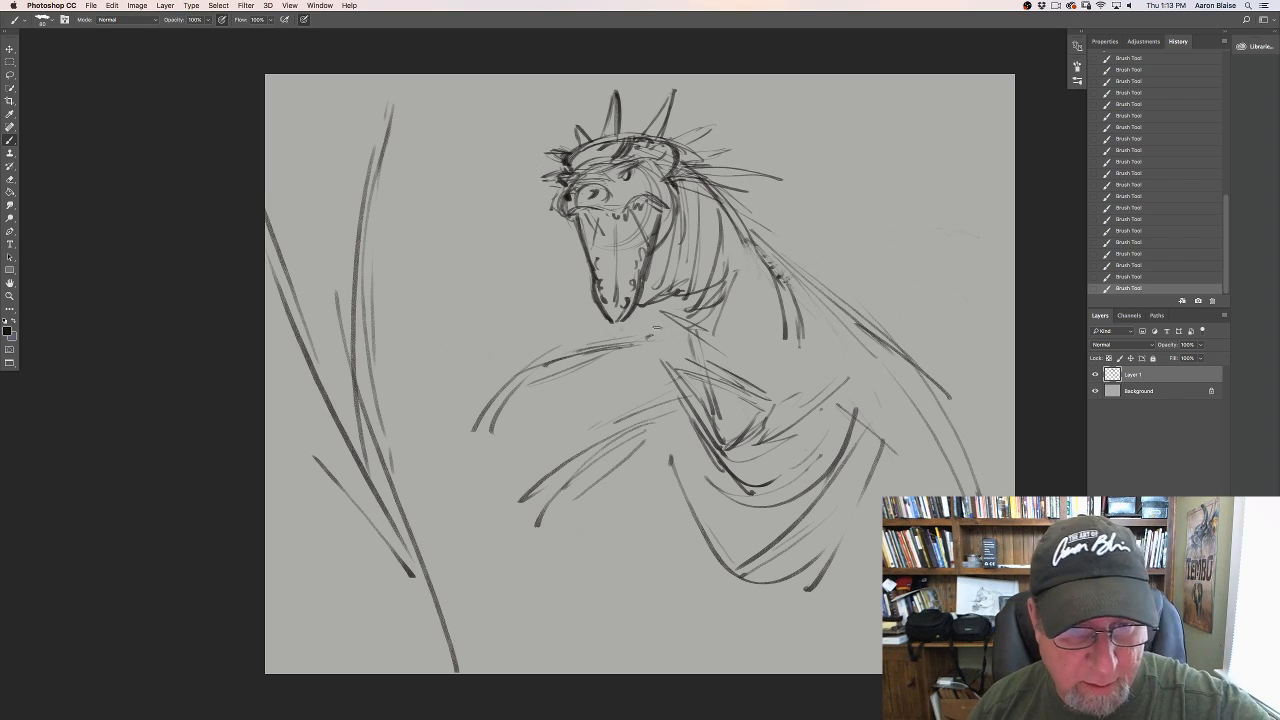
pyautogui.moveTo(658, 326); pyautogui.dragTo(630, 340)
pyautogui.moveTo(600, 452)
pyautogui.mouseDown()
pyautogui.moveTo(698, 456)
pyautogui.moveTo(706, 492)
pyautogui.mouseUp()
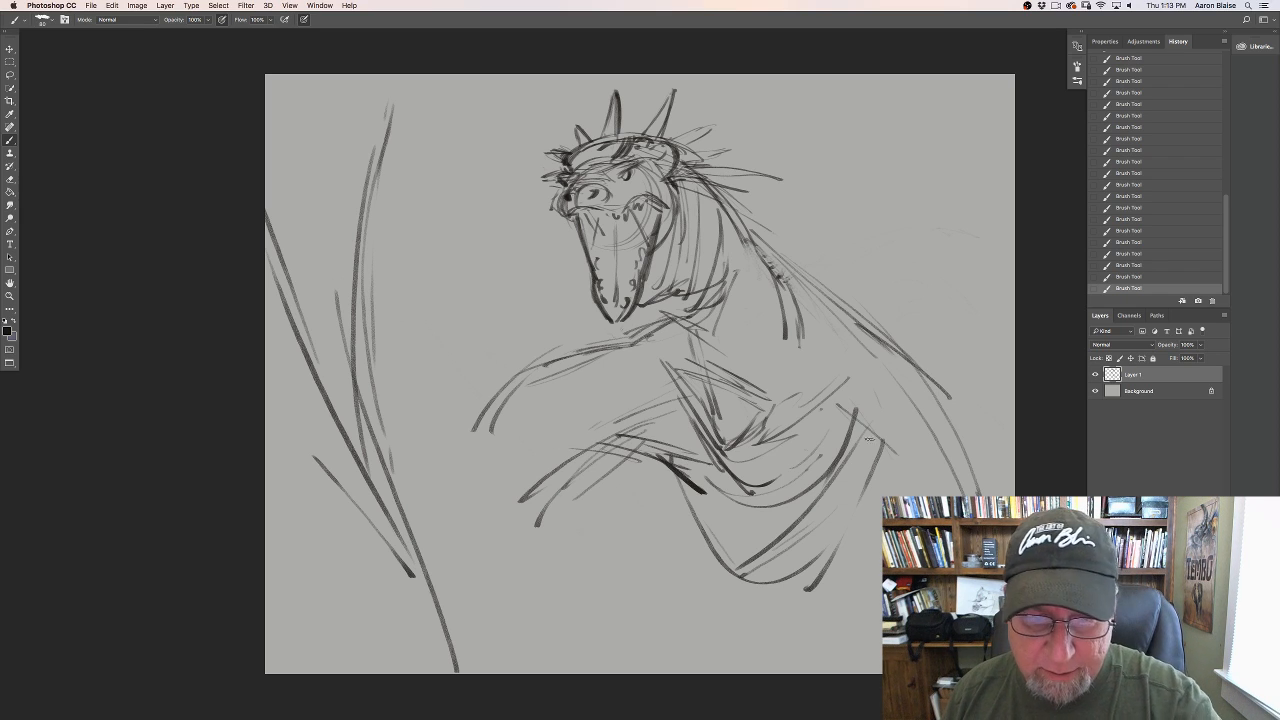
# Step: Outline the rear shoulder with curved and angular strokes, and darken where the forward limb meets the throat
pyautogui.moveTo(883, 457)
pyautogui.mouseDown()
pyautogui.moveTo(812, 466)
pyautogui.moveTo(901, 460)
pyautogui.moveTo(828, 338)
pyautogui.moveTo(815, 361)
pyautogui.mouseUp()
pyautogui.moveTo(806, 292); pyautogui.dragTo(914, 412)
pyautogui.moveTo(847, 305); pyautogui.dragTo(915, 413)
pyautogui.moveTo(706, 343); pyautogui.dragTo(652, 403)
pyautogui.moveTo(682, 319); pyautogui.dragTo(646, 333)
pyautogui.moveTo(655, 320)
pyautogui.mouseDown()
pyautogui.moveTo(627, 370)
pyautogui.moveTo(640, 333)
pyautogui.mouseUp()
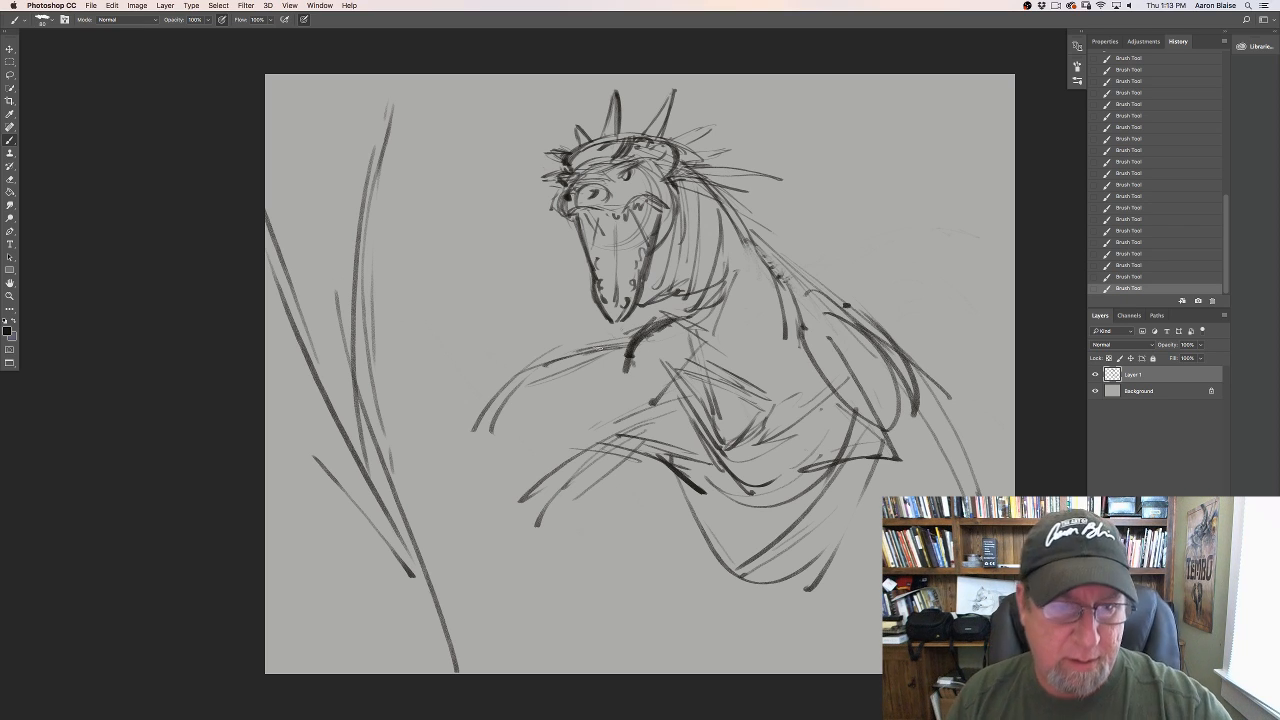
# Step: Reinforce the lower chest edge beneath the forward limb, and build up the rear shoulder with an oval and heavier curved strokes
pyautogui.moveTo(604, 446); pyautogui.dragTo(733, 515)
pyautogui.moveTo(592, 439); pyautogui.dragTo(675, 479)
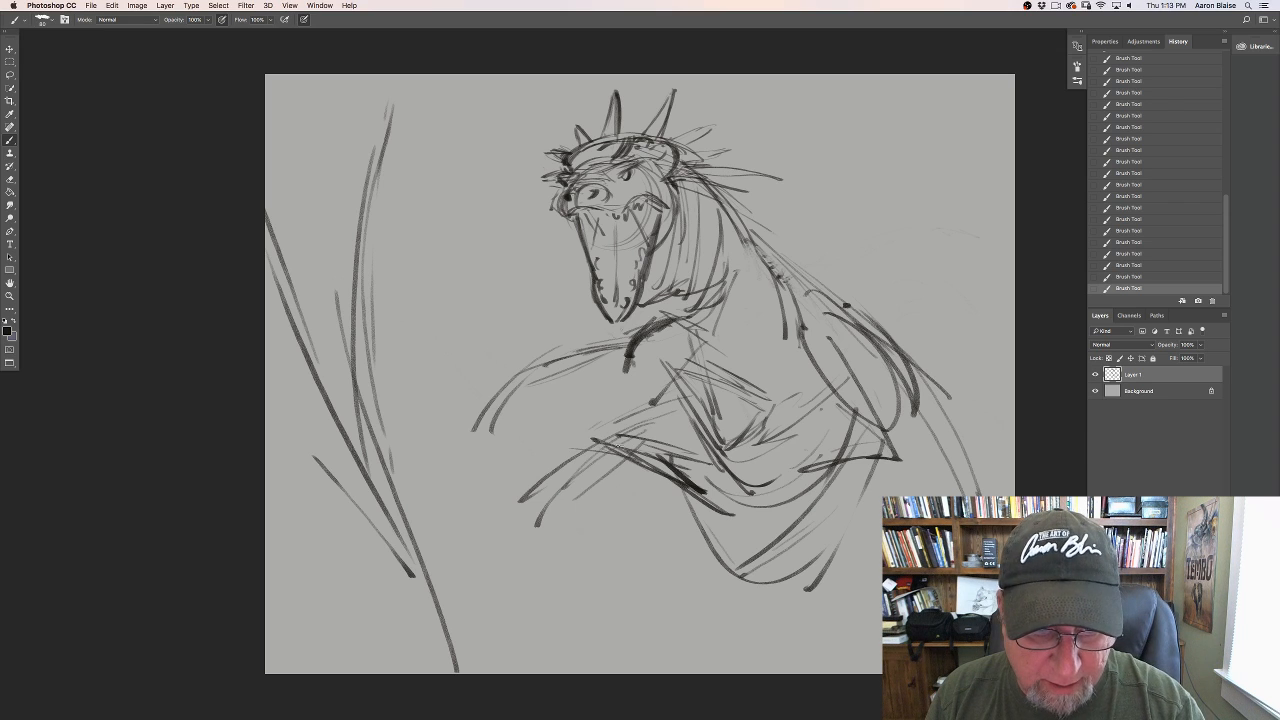
pyautogui.moveTo(875, 466); pyautogui.dragTo(765, 493)
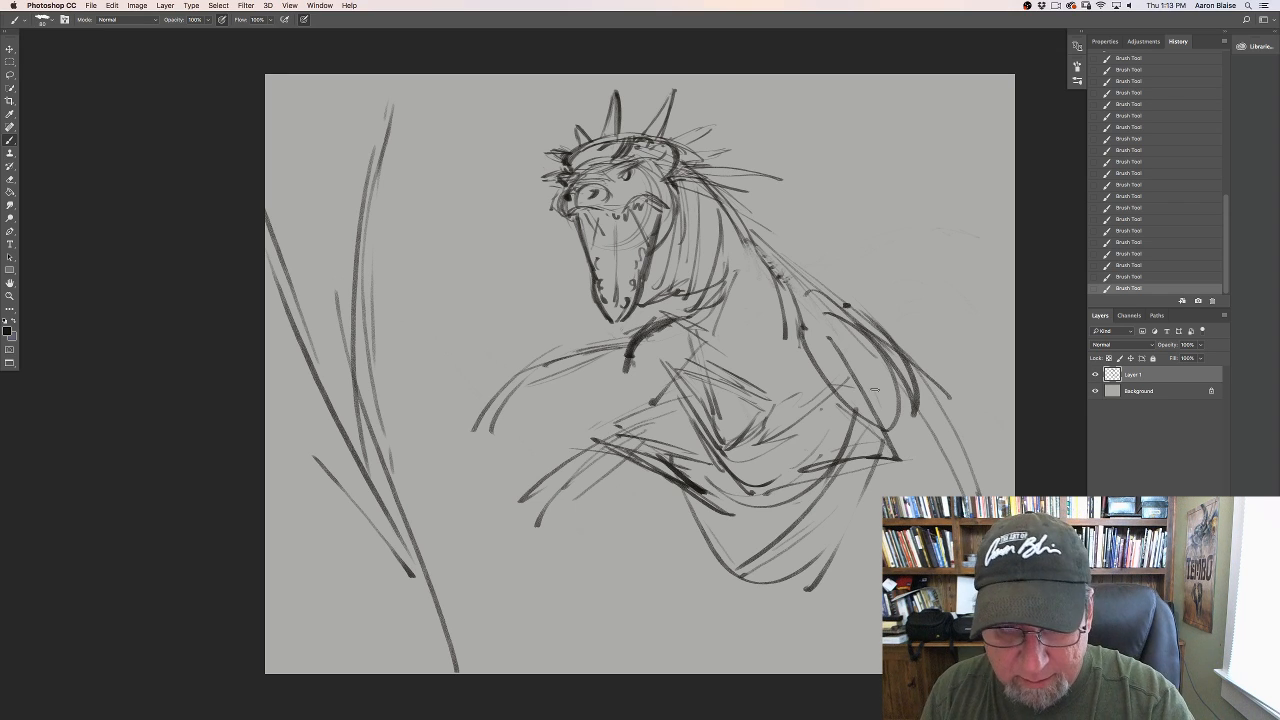
pyautogui.moveTo(878, 350); pyautogui.dragTo(852, 450)
pyautogui.moveTo(835, 350); pyautogui.dragTo(945, 450)
pyautogui.moveTo(890, 365); pyautogui.dragTo(950, 420)
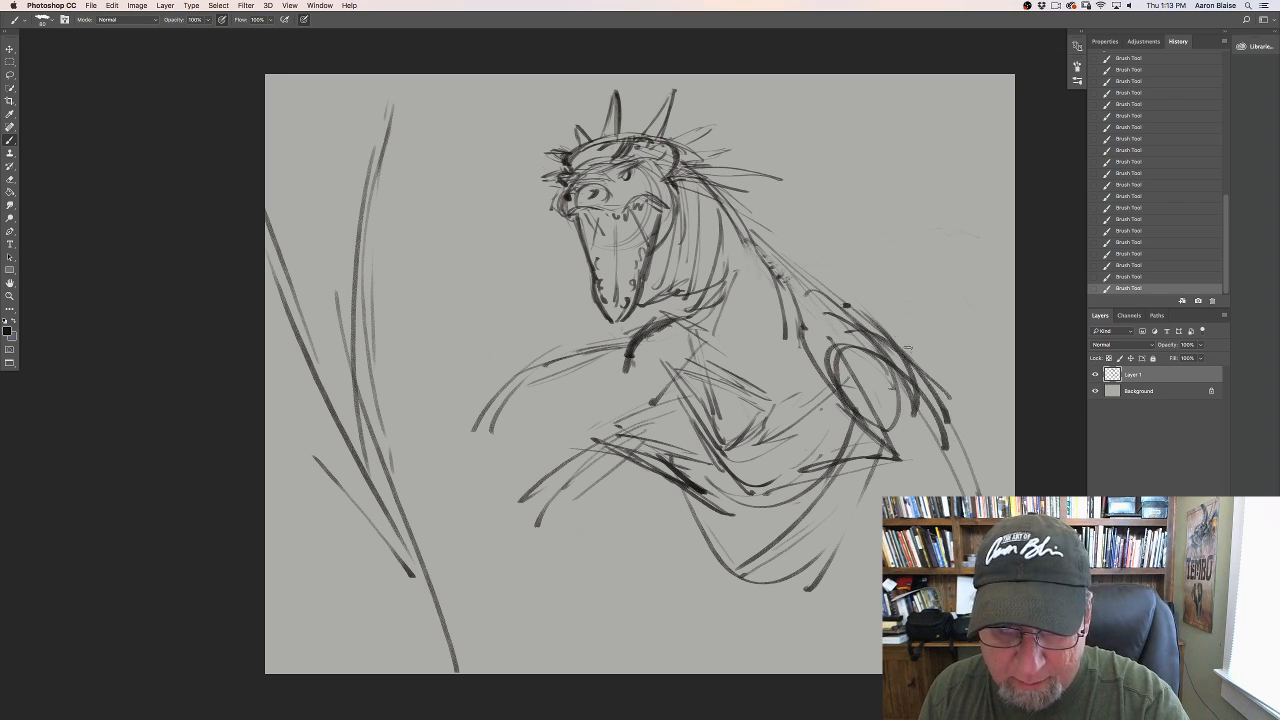
# Step: Darken the rear shoulder's outer contour and draw a deep curve across the chest from the throat to the shoulder oval
pyautogui.moveTo(840, 305); pyautogui.dragTo(945, 410)
pyautogui.moveTo(826, 374)
pyautogui.mouseDown()
pyautogui.moveTo(718, 428)
pyautogui.moveTo(682, 338)
pyautogui.moveTo(718, 404)
pyautogui.mouseUp()
pyautogui.moveTo(692, 360); pyautogui.dragTo(830, 420)
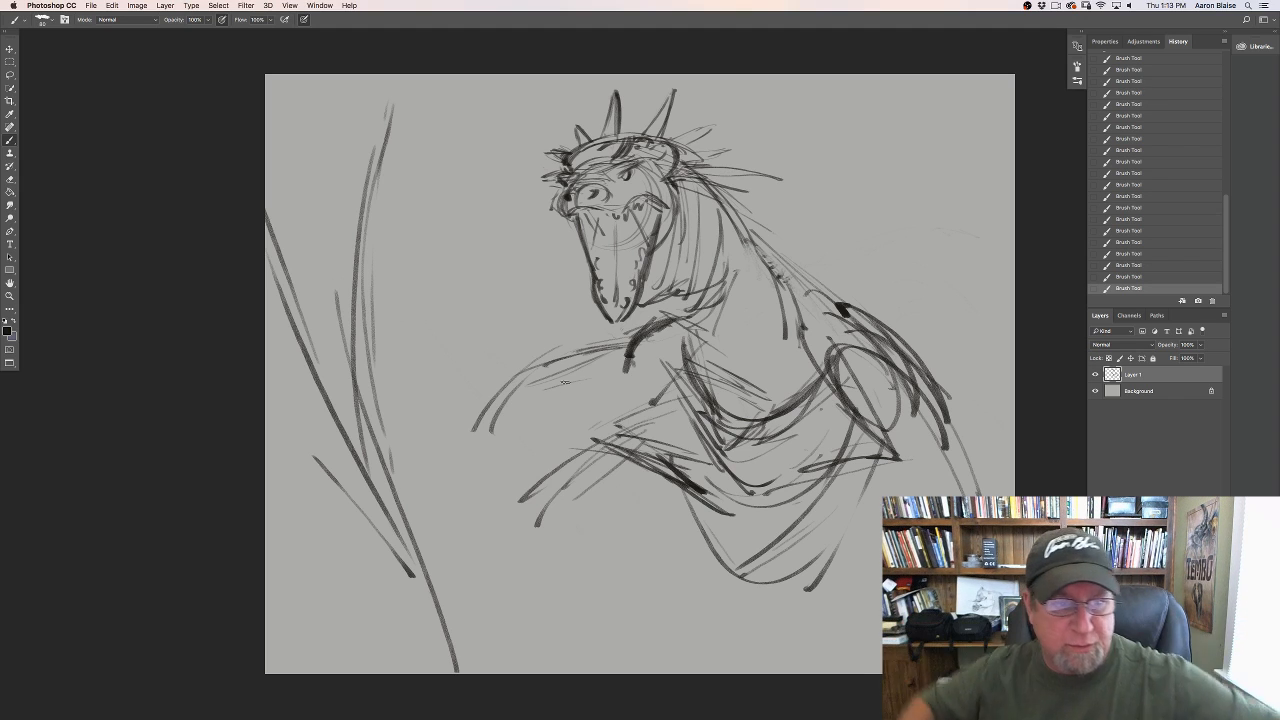
# Step: Extend the sweeping foreground lines beside the creature, and draw the near limb's lower segment down to the canvas edge with heavy strokes
pyautogui.moveTo(430, 78)
pyautogui.mouseDown()
pyautogui.moveTo(345, 335)
pyautogui.moveTo(445, 598)
pyautogui.mouseUp()
pyautogui.moveTo(302, 410); pyautogui.dragTo(426, 618)
pyautogui.moveTo(490, 396); pyautogui.dragTo(552, 372)
pyautogui.moveTo(550, 460); pyautogui.dragTo(512, 668)
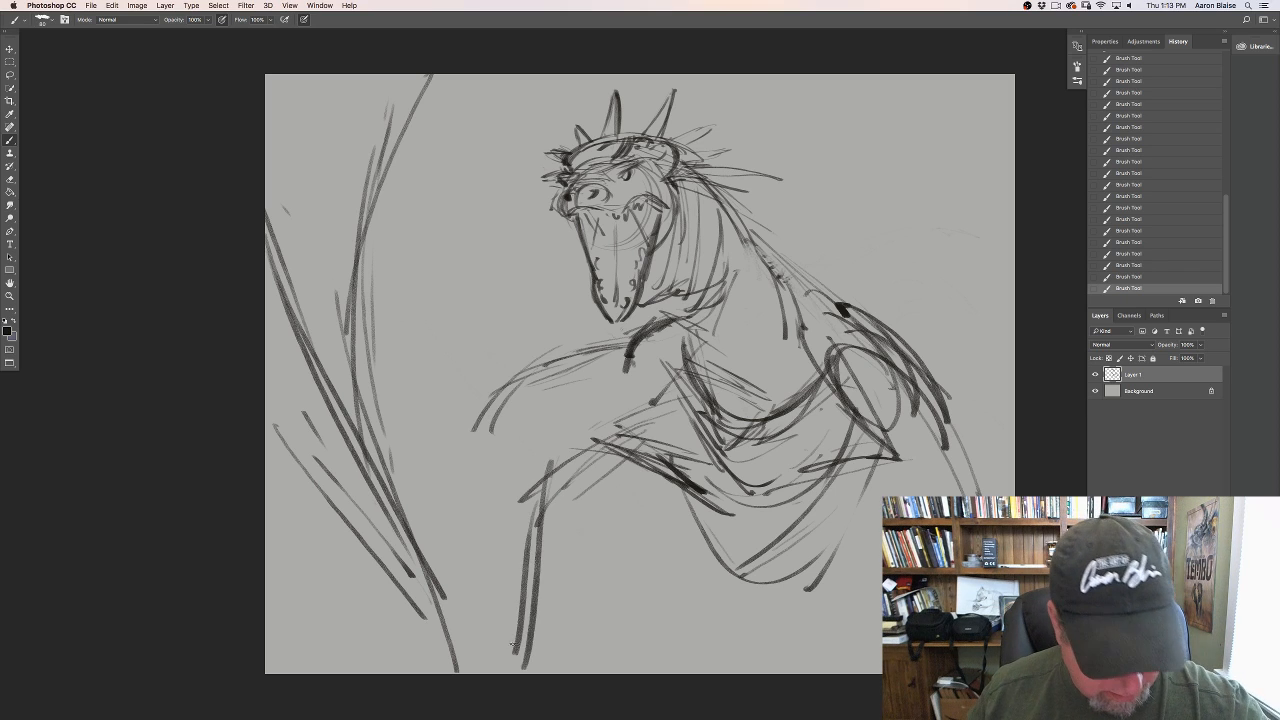
pyautogui.moveTo(545, 512); pyautogui.dragTo(542, 540)
pyautogui.moveTo(560, 462); pyautogui.dragTo(514, 672)
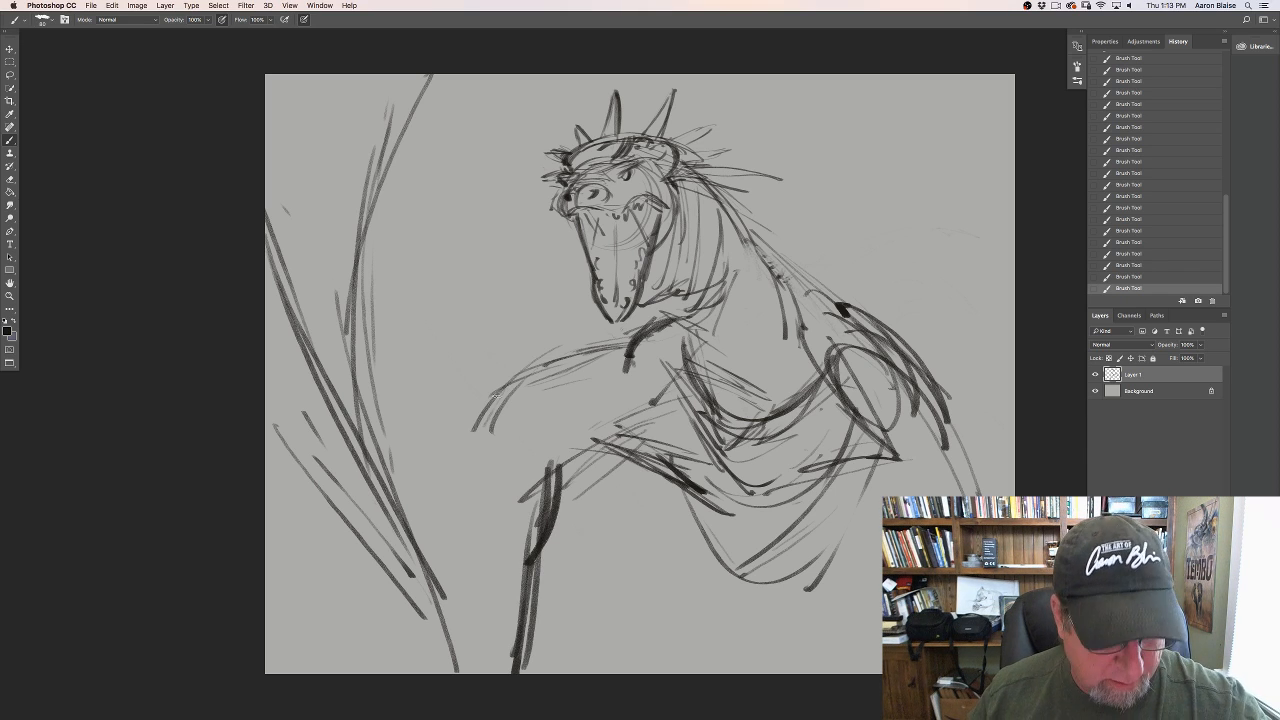
# Step: Draw the bent forward limb's angular joint and its lower segment tapering downward to a dark tip
pyautogui.moveTo(586, 384)
pyautogui.mouseDown()
pyautogui.moveTo(524, 442)
pyautogui.moveTo(512, 556)
pyautogui.mouseUp()
pyautogui.moveTo(504, 382)
pyautogui.mouseDown()
pyautogui.moveTo(464, 416)
pyautogui.moveTo(473, 549)
pyautogui.mouseUp()
pyautogui.moveTo(473, 468); pyautogui.dragTo(490, 604)
pyautogui.moveTo(475, 547); pyautogui.dragTo(468, 612)
# Step: Build up the forward limb's upper muscle with curved and angled strokes between the throat and the underside of the chest
pyautogui.moveTo(650, 321); pyautogui.dragTo(617, 338)
pyautogui.moveTo(667, 319)
pyautogui.mouseDown()
pyautogui.moveTo(576, 373)
pyautogui.moveTo(586, 403)
pyautogui.mouseUp()
pyautogui.moveTo(614, 359)
pyautogui.mouseDown()
pyautogui.moveTo(603, 403)
pyautogui.moveTo(655, 453)
pyautogui.mouseUp()
pyautogui.moveTo(580, 419)
pyautogui.mouseDown()
pyautogui.moveTo(700, 483)
pyautogui.moveTo(641, 451)
pyautogui.mouseUp()
pyautogui.moveTo(632, 342)
pyautogui.mouseDown()
pyautogui.moveTo(580, 403)
pyautogui.moveTo(697, 473)
pyautogui.mouseUp()
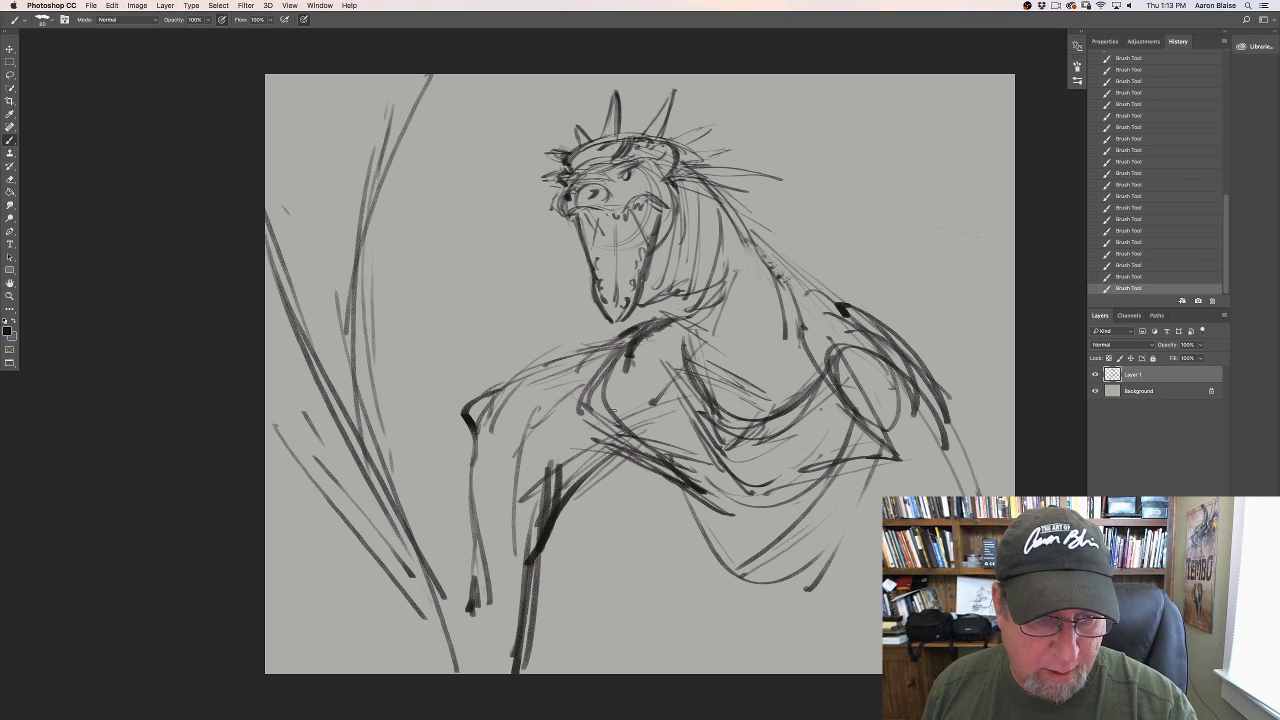
pyautogui.moveTo(590, 390); pyautogui.dragTo(676, 426)
# Step: Add tapering belly lines beneath the chest, short cross strokes under the rear shoulder, and a darker forward limb underside
pyautogui.moveTo(674, 428)
pyautogui.mouseDown()
pyautogui.moveTo(715, 449)
pyautogui.moveTo(716, 574)
pyautogui.mouseUp()
pyautogui.moveTo(716, 574); pyautogui.dragTo(736, 596)
pyautogui.moveTo(674, 526); pyautogui.dragTo(714, 606)
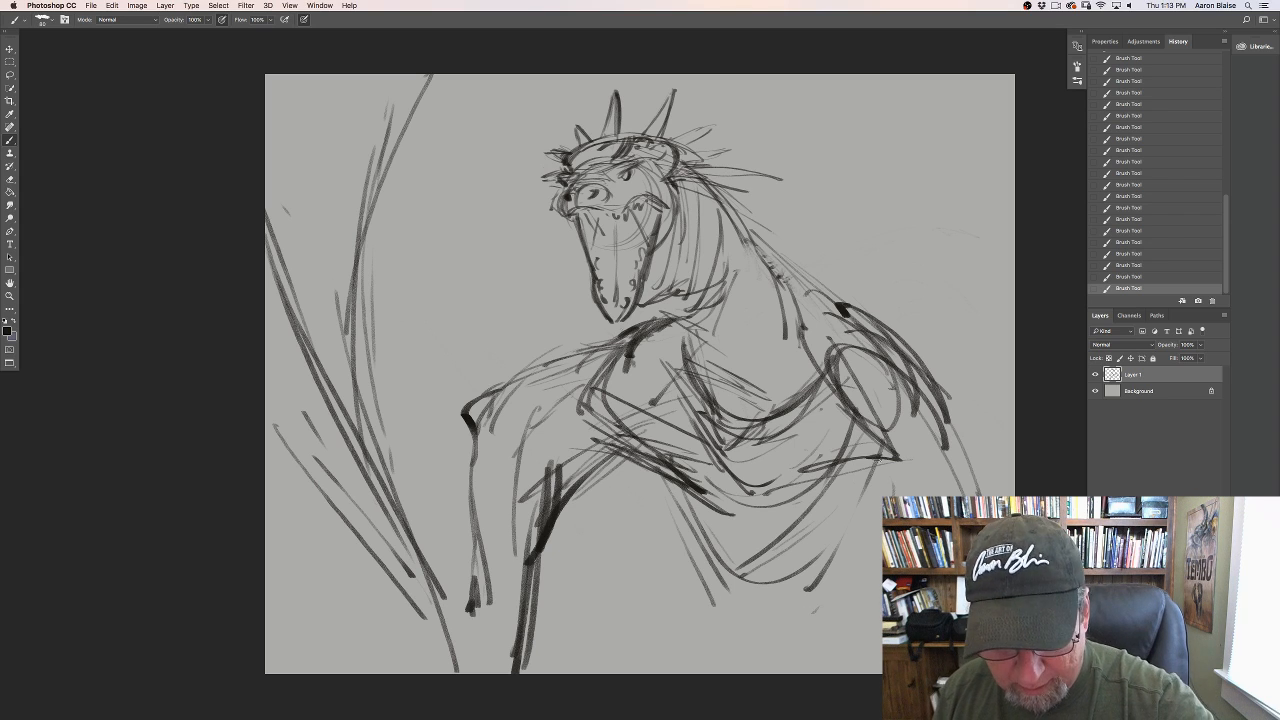
pyautogui.moveTo(938, 481); pyautogui.dragTo(828, 489)
pyautogui.moveTo(850, 490)
pyautogui.mouseDown()
pyautogui.moveTo(772, 499)
pyautogui.moveTo(848, 501)
pyautogui.mouseUp()
pyautogui.moveTo(876, 505)
pyautogui.mouseDown()
pyautogui.moveTo(770, 515)
pyautogui.moveTo(786, 519)
pyautogui.mouseUp()
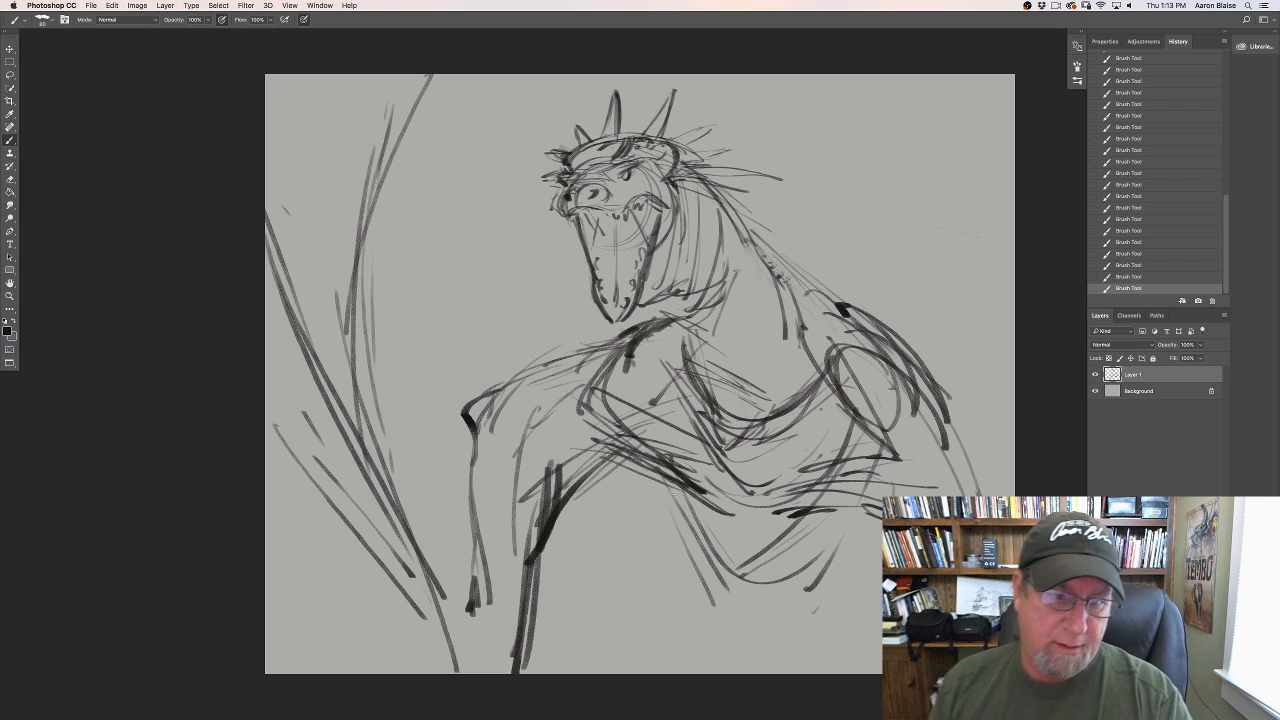
pyautogui.moveTo(698, 500)
pyautogui.mouseDown()
pyautogui.moveTo(576, 477)
pyautogui.moveTo(745, 524)
pyautogui.mouseUp()
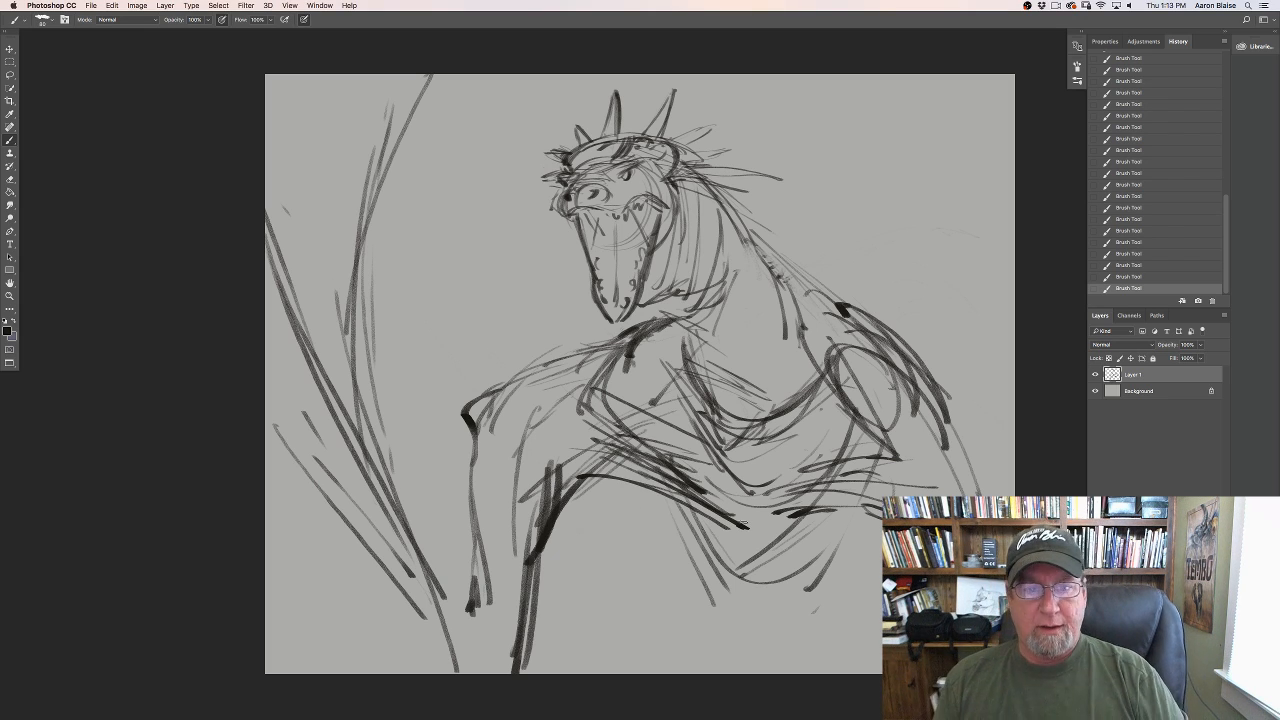
# Step: Strengthen the throat and back contours, and draw long curved lines from the chest down through the torso
pyautogui.moveTo(642, 334); pyautogui.dragTo(724, 290)
pyautogui.moveTo(744, 226); pyautogui.dragTo(942, 402)
pyautogui.moveTo(726, 194); pyautogui.dragTo(697, 246)
pyautogui.moveTo(780, 418); pyautogui.dragTo(736, 658)
pyautogui.moveTo(766, 422)
pyautogui.mouseDown()
pyautogui.moveTo(708, 618)
pyautogui.moveTo(668, 672)
pyautogui.mouseUp()
# Step: Thicken the long sweeping foreground lines in front of the creature, bringing them down beside the bent limb's tip
pyautogui.moveTo(430, 92); pyautogui.dragTo(340, 306)
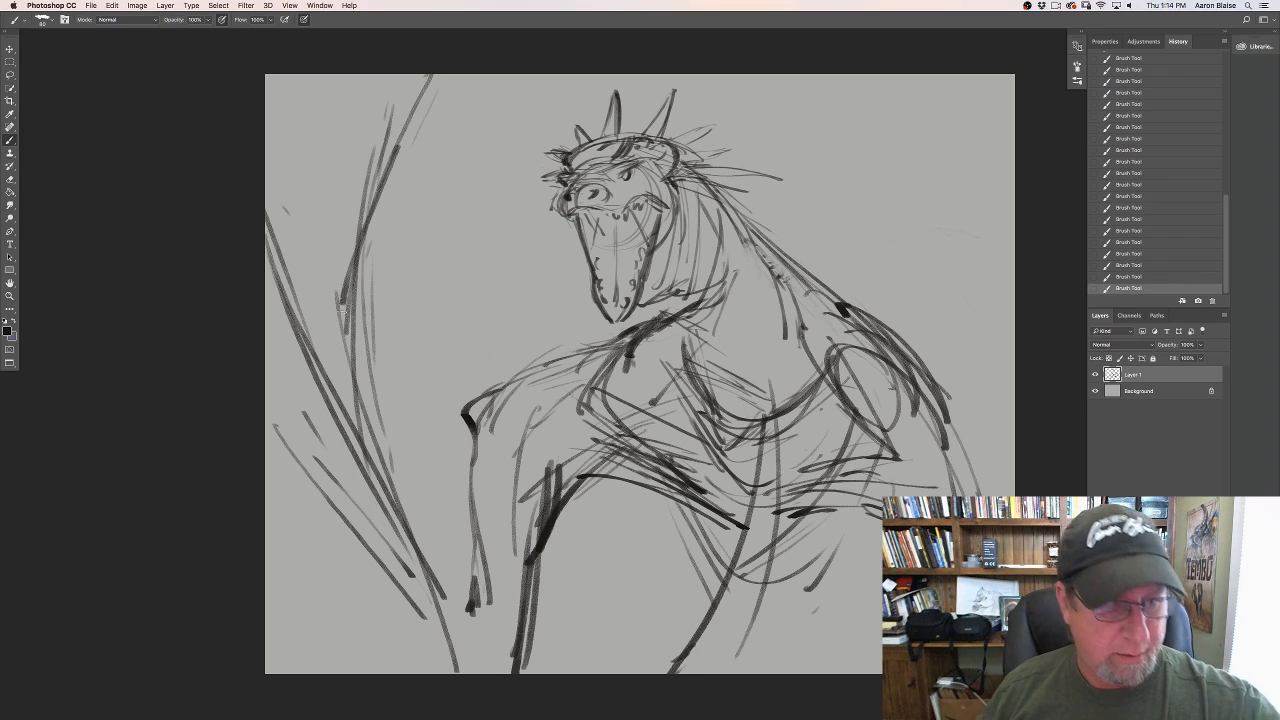
pyautogui.moveTo(382, 414); pyautogui.dragTo(468, 604)
pyautogui.moveTo(380, 450); pyautogui.dragTo(476, 632)
pyautogui.moveTo(386, 340); pyautogui.dragTo(450, 575)
pyautogui.moveTo(387, 225); pyautogui.dragTo(488, 598)
pyautogui.moveTo(392, 402); pyautogui.dragTo(472, 502)
# Step: Add a hooked stroke in the canvas's upper left corner and fan diagonal lines across the lower left corner
pyautogui.moveTo(430, 86)
pyautogui.mouseDown()
pyautogui.moveTo(384, 400)
pyautogui.moveTo(324, 126)
pyautogui.mouseUp()
pyautogui.moveTo(274, 548); pyautogui.dragTo(450, 672)
pyautogui.moveTo(292, 596); pyautogui.dragTo(378, 640)
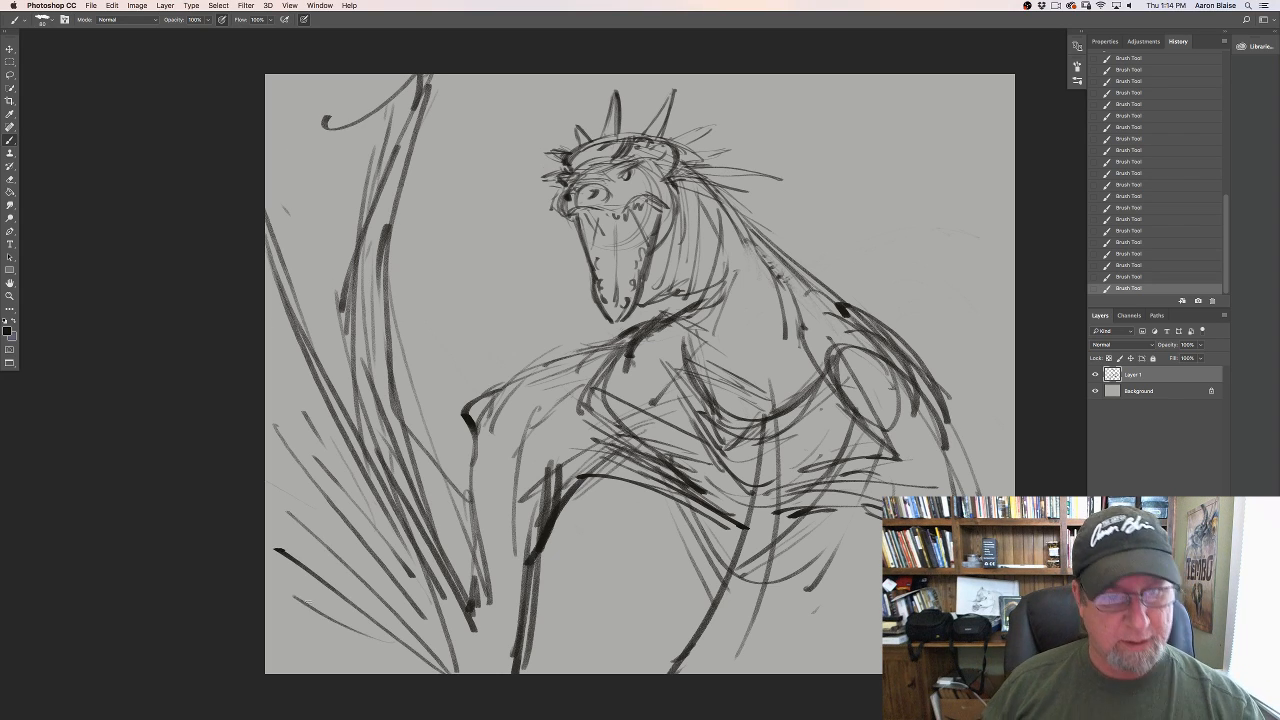
pyautogui.moveTo(428, 602); pyautogui.dragTo(454, 672)
# Step: Draw long crossing arcs behind the creature, sweeping through the canvas's upper right corner
pyautogui.moveTo(1014, 482); pyautogui.dragTo(893, 118)
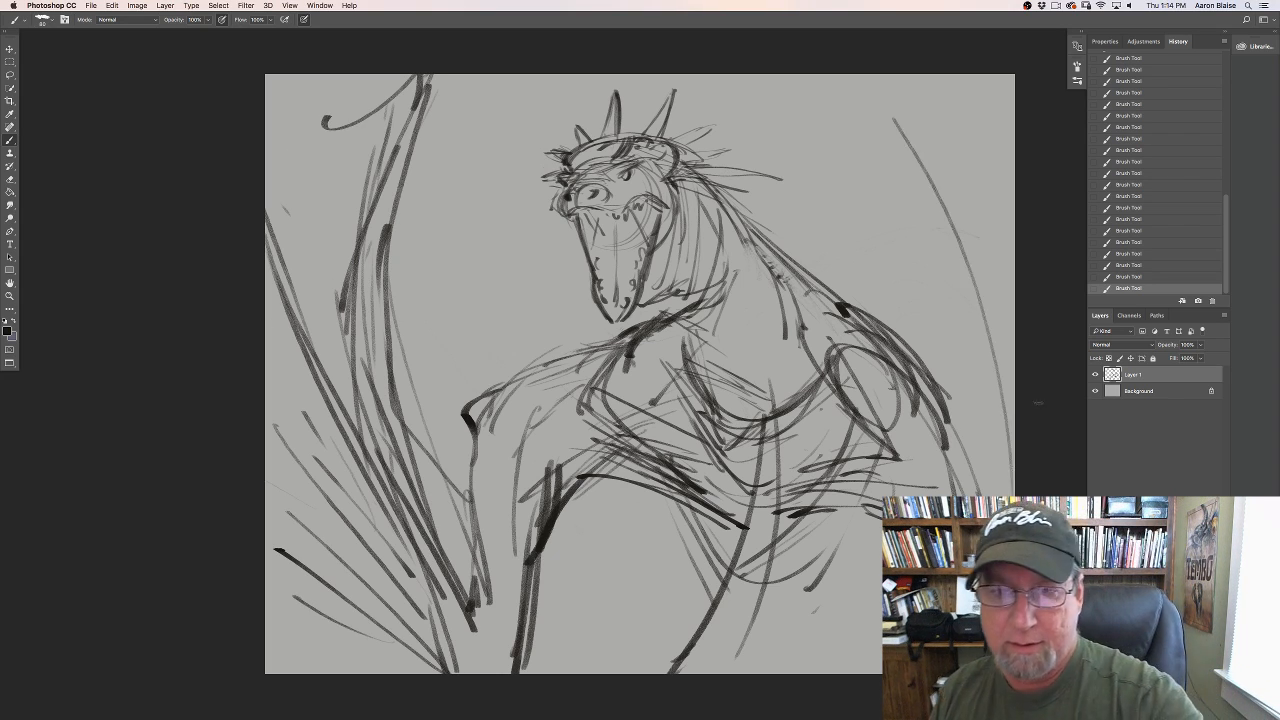
pyautogui.moveTo(1015, 341)
pyautogui.mouseDown()
pyautogui.moveTo(863, 74)
pyautogui.moveTo(1006, 270)
pyautogui.mouseUp()
pyautogui.moveTo(1015, 213); pyautogui.dragTo(932, 84)
pyautogui.moveTo(921, 74); pyautogui.dragTo(976, 176)
pyautogui.moveTo(1016, 300)
pyautogui.mouseDown()
pyautogui.moveTo(1014, 480)
pyautogui.moveTo(768, 74)
pyautogui.mouseUp()
pyautogui.moveTo(1012, 304); pyautogui.dragTo(742, 74)
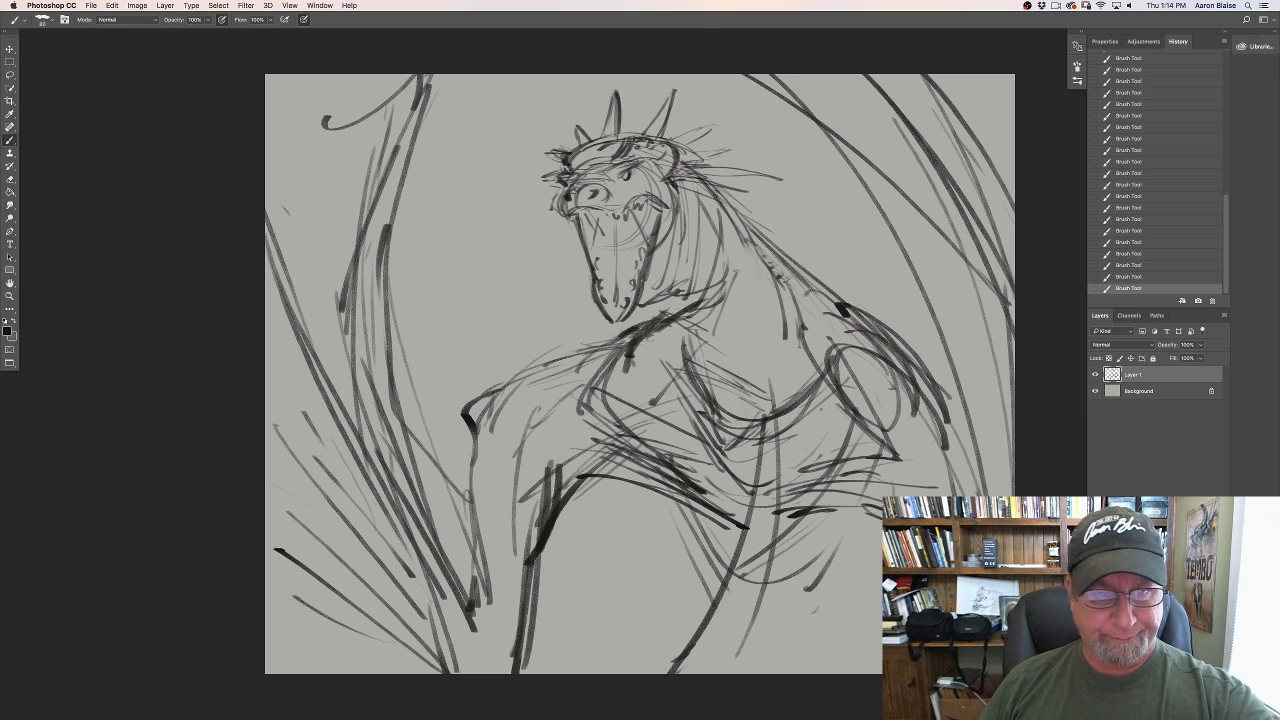
# Step: Darken the bent limb's upper edge and joint, and add curved strokes below both sides of the chest
pyautogui.moveTo(614, 343)
pyautogui.mouseDown()
pyautogui.moveTo(526, 367)
pyautogui.moveTo(467, 419)
pyautogui.moveTo(470, 486)
pyautogui.mouseUp()
pyautogui.moveTo(473, 540); pyautogui.dragTo(478, 608)
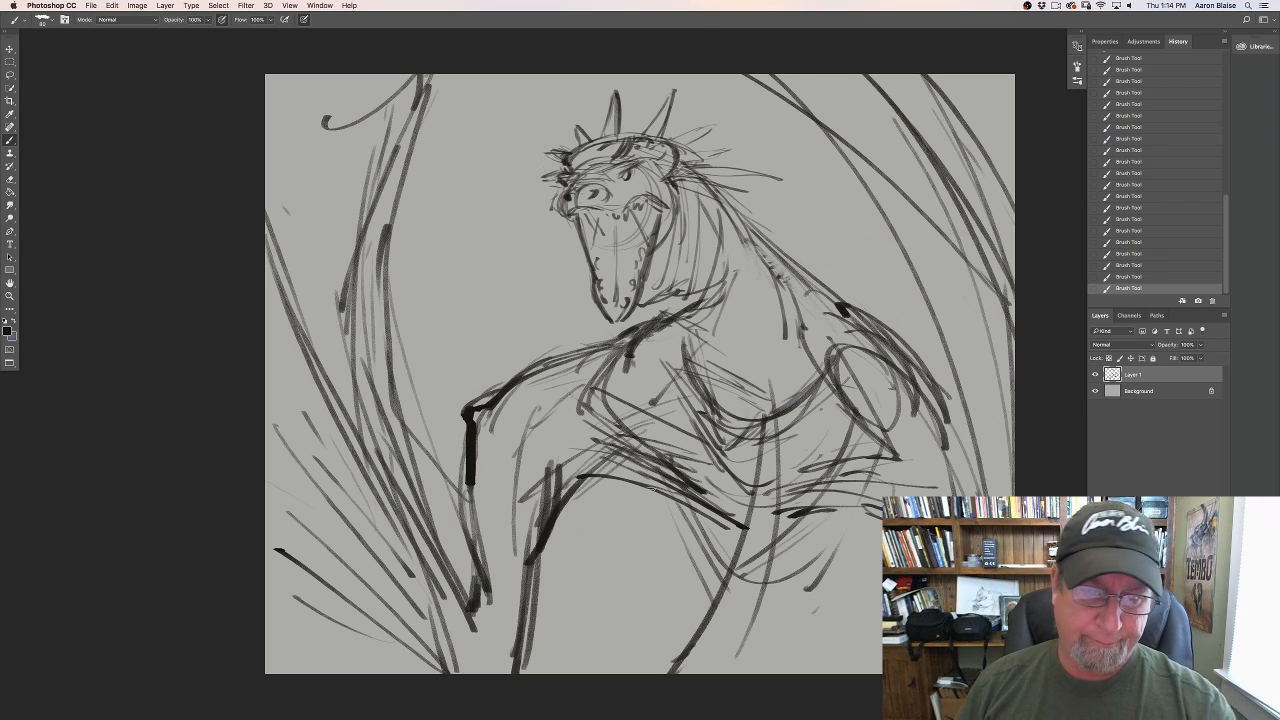
pyautogui.moveTo(592, 473)
pyautogui.mouseDown()
pyautogui.moveTo(640, 482)
pyautogui.moveTo(738, 537)
pyautogui.mouseUp()
pyautogui.moveTo(866, 516); pyautogui.dragTo(798, 545)
pyautogui.moveTo(862, 503); pyautogui.dragTo(787, 523)
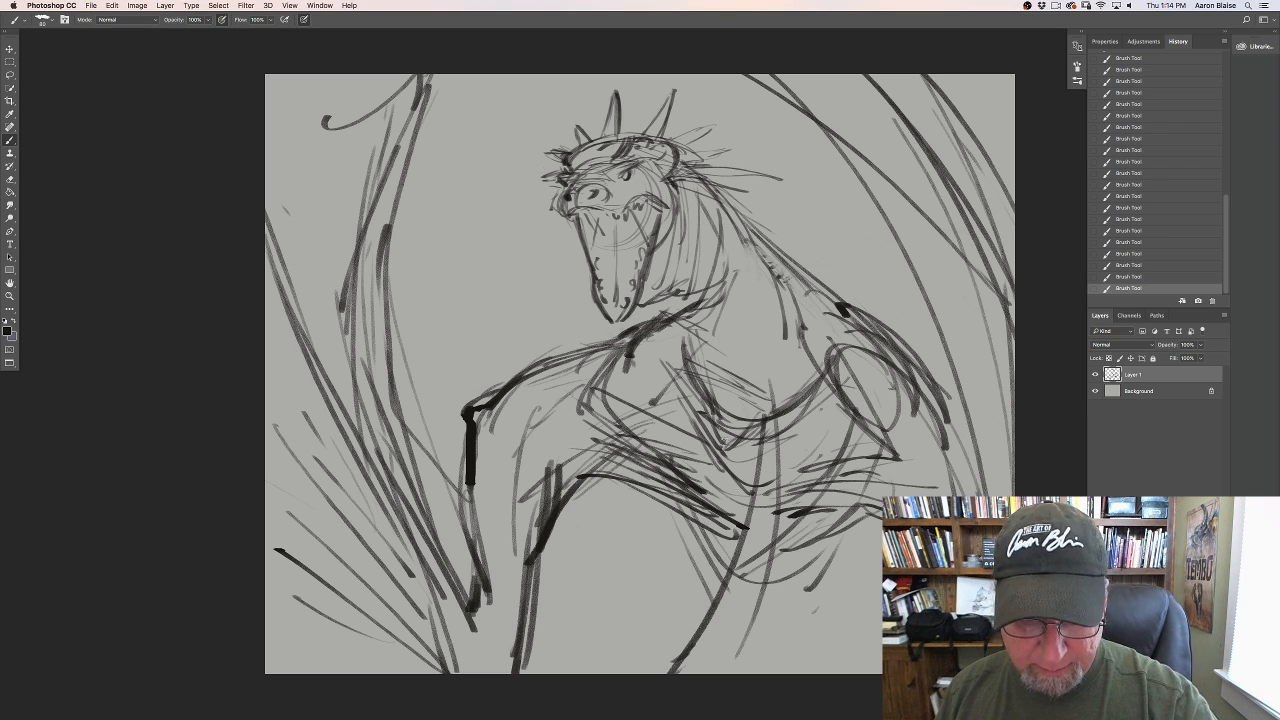
# Step: Narrow the torso beneath the chest with vertical center lines and heavy dark strokes along both sides
pyautogui.moveTo(754, 436); pyautogui.dragTo(745, 583)
pyautogui.moveTo(749, 496); pyautogui.dragTo(753, 602)
pyautogui.moveTo(849, 509); pyautogui.dragTo(762, 614)
pyautogui.moveTo(841, 515); pyautogui.dragTo(748, 616)
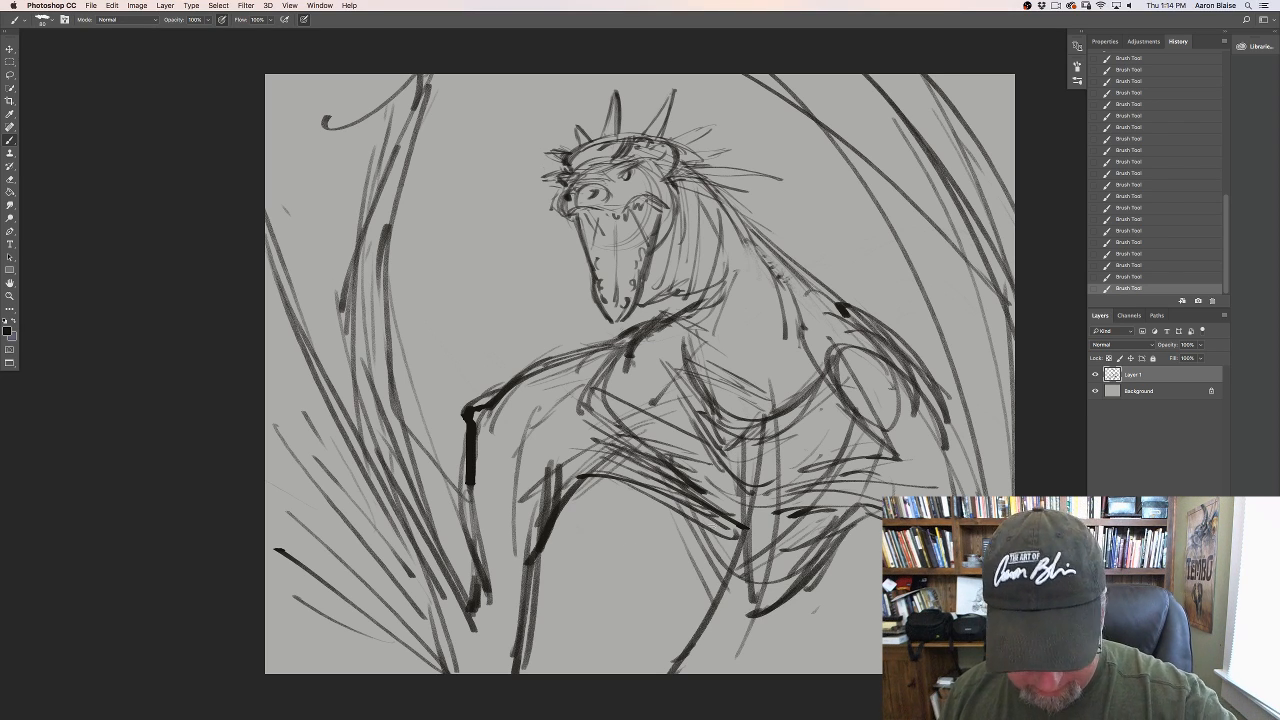
pyautogui.moveTo(700, 510)
pyautogui.mouseDown()
pyautogui.moveTo(735, 598)
pyautogui.moveTo(725, 606)
pyautogui.mouseUp()
pyautogui.moveTo(840, 512); pyautogui.dragTo(754, 620)
pyautogui.moveTo(836, 536); pyautogui.dragTo(762, 610)
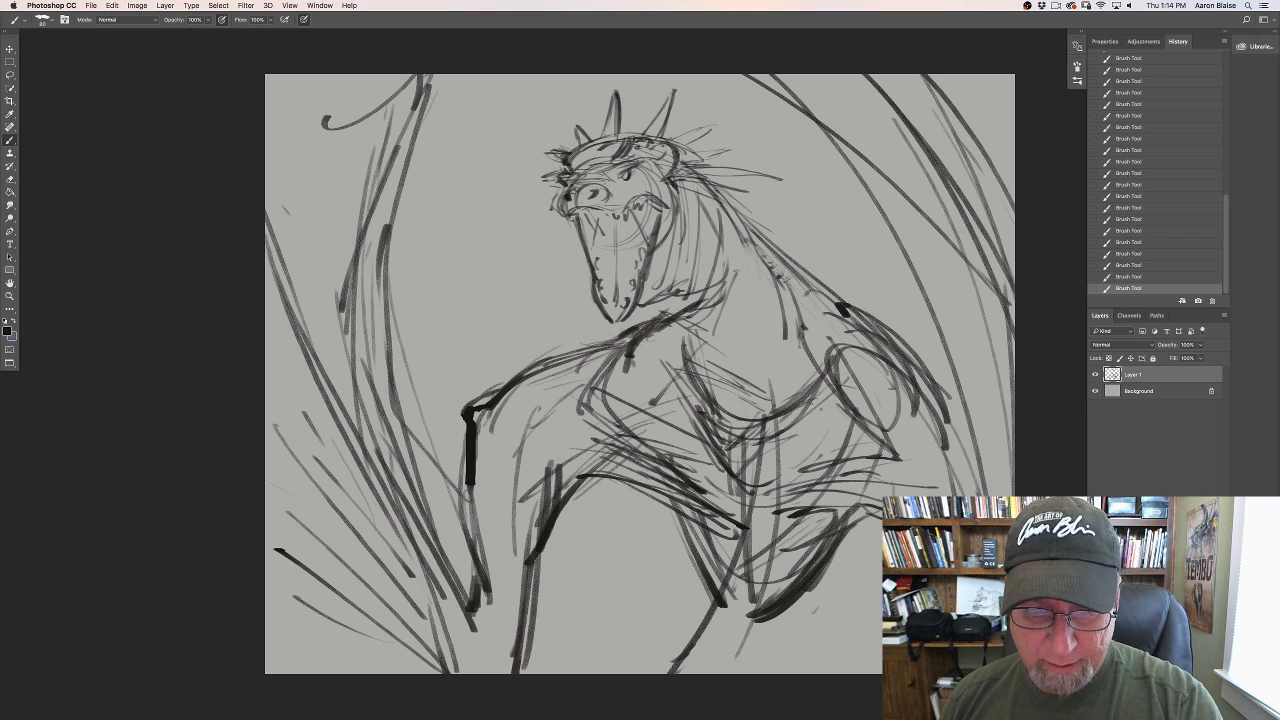
# Step: Add cross strokes over the lower chest and outline the forward limb's upper muscle with a heavy closed contour
pyautogui.moveTo(820, 397)
pyautogui.mouseDown()
pyautogui.moveTo(768, 431)
pyautogui.moveTo(836, 457)
pyautogui.mouseUp()
pyautogui.moveTo(737, 446)
pyautogui.mouseDown()
pyautogui.moveTo(870, 475)
pyautogui.moveTo(734, 484)
pyautogui.moveTo(846, 497)
pyautogui.mouseUp()
pyautogui.moveTo(820, 502); pyautogui.dragTo(749, 518)
pyautogui.moveTo(674, 380)
pyautogui.mouseDown()
pyautogui.moveTo(726, 436)
pyautogui.moveTo(600, 392)
pyautogui.moveTo(686, 379)
pyautogui.mouseUp()
pyautogui.moveTo(596, 392)
pyautogui.mouseDown()
pyautogui.moveTo(708, 430)
pyautogui.moveTo(570, 408)
pyautogui.moveTo(630, 414)
pyautogui.mouseUp()
pyautogui.moveTo(724, 454)
pyautogui.mouseDown()
pyautogui.moveTo(596, 430)
pyautogui.moveTo(682, 478)
pyautogui.mouseUp()
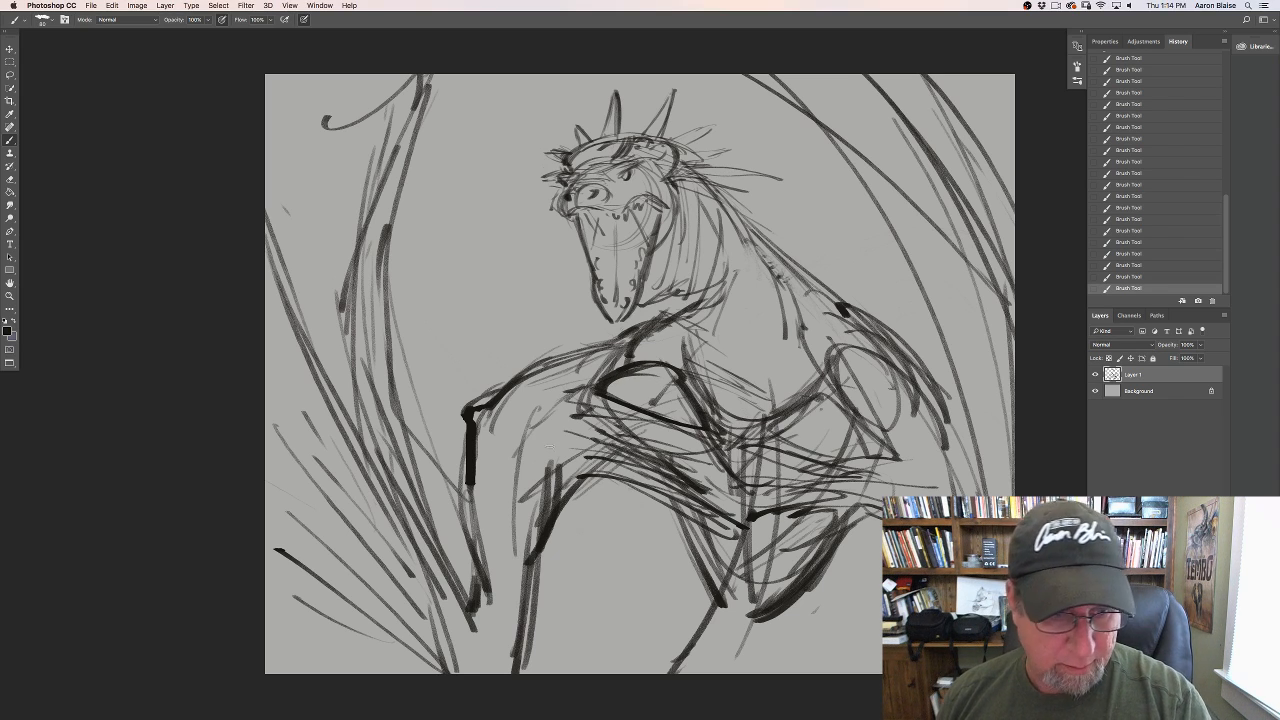
# Step: Reinforce the forward limb's underside with layered strokes, and darken the angular edge beneath the rear shoulder
pyautogui.moveTo(546, 446); pyautogui.dragTo(622, 468)
pyautogui.moveTo(622, 468); pyautogui.dragTo(712, 512)
pyautogui.moveTo(630, 418)
pyautogui.mouseDown()
pyautogui.moveTo(576, 444)
pyautogui.moveTo(624, 478)
pyautogui.moveTo(708, 504)
pyautogui.mouseUp()
pyautogui.moveTo(638, 480); pyautogui.dragTo(691, 499)
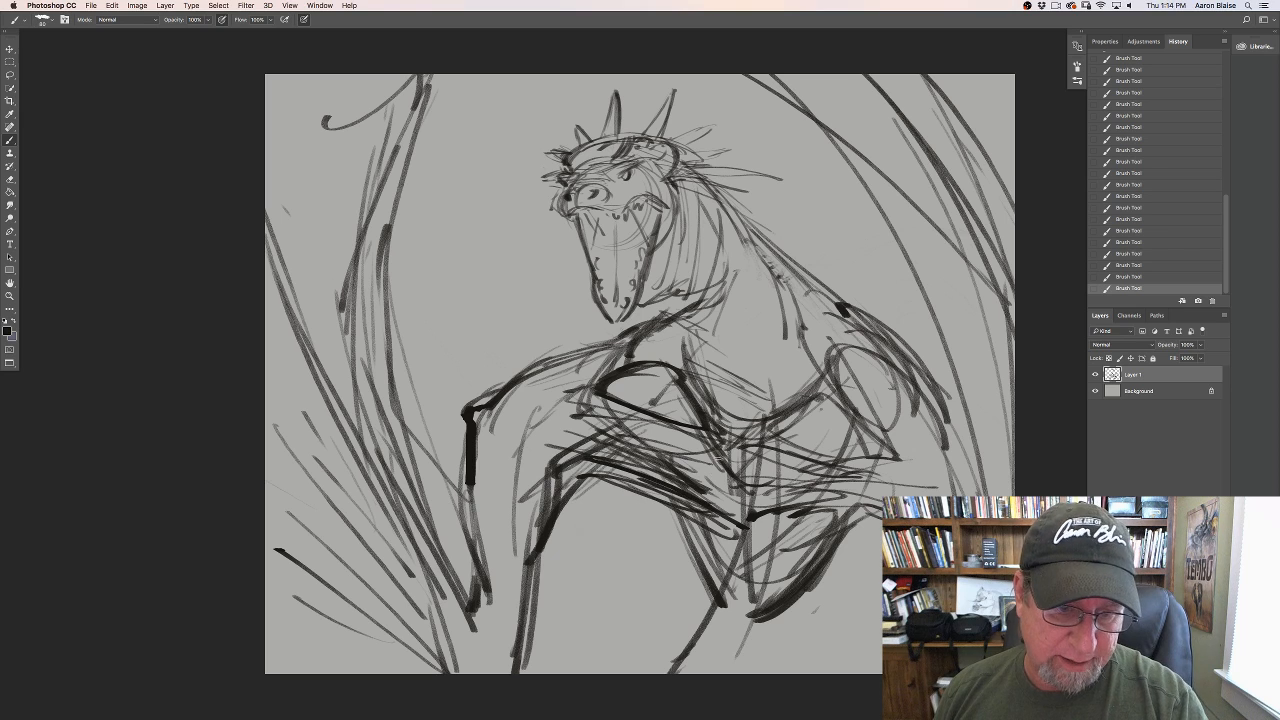
pyautogui.moveTo(876, 475); pyautogui.dragTo(905, 495)
pyautogui.moveTo(848, 435); pyautogui.dragTo(912, 497)
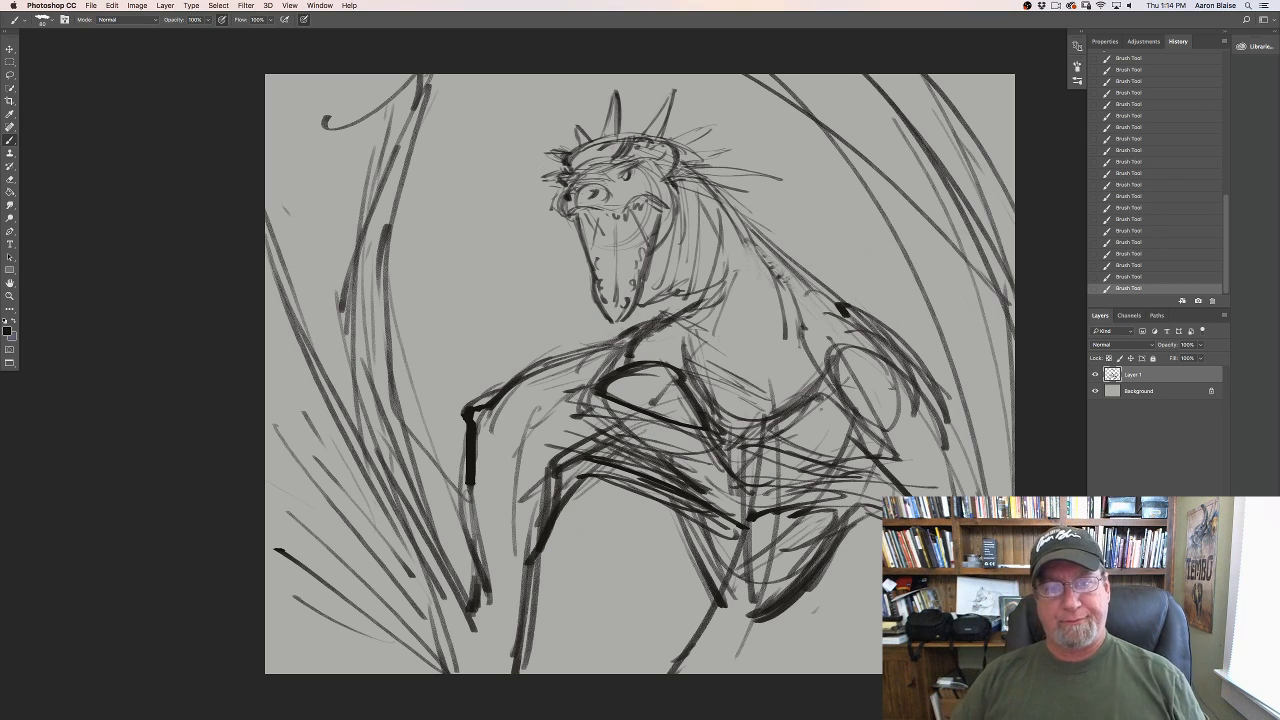
# Step: Fan long strokes downward behind the forward limb, and draw matching curved strokes along the other side of the torso
pyautogui.moveTo(670, 506)
pyautogui.mouseDown()
pyautogui.moveTo(666, 592)
pyautogui.moveTo(690, 626)
pyautogui.mouseUp()
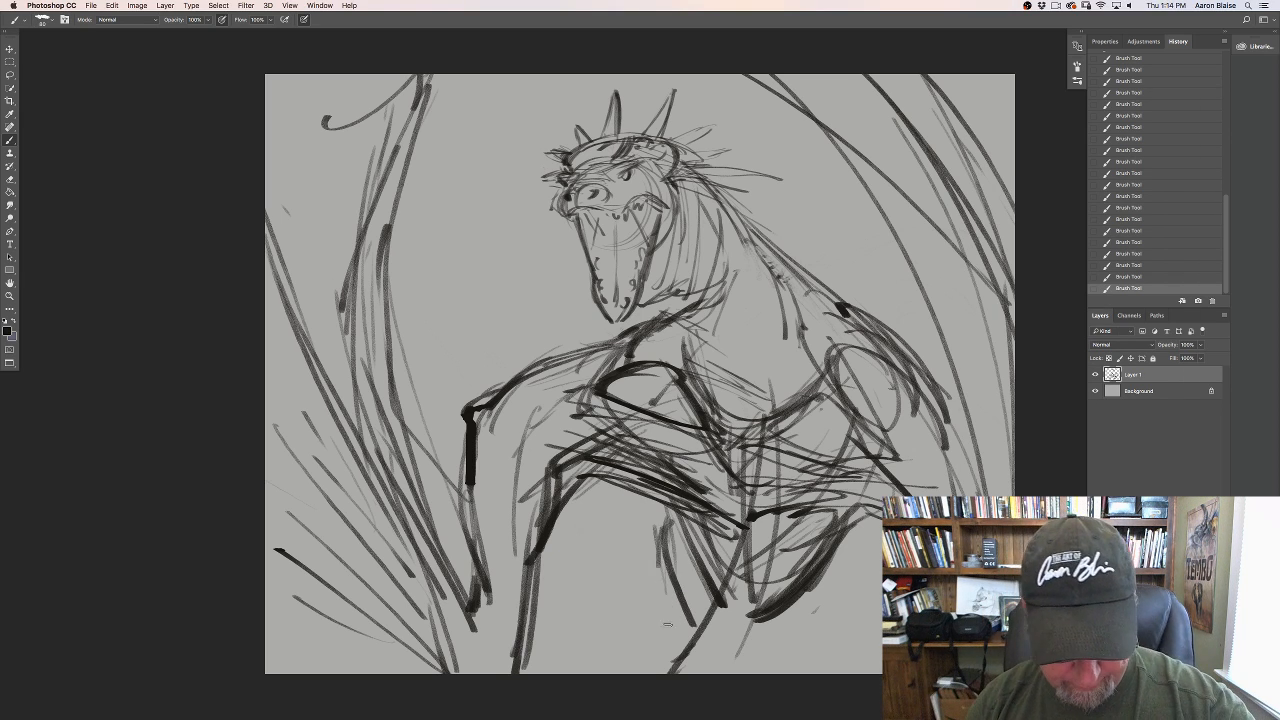
pyautogui.moveTo(660, 538)
pyautogui.mouseDown()
pyautogui.moveTo(648, 648)
pyautogui.moveTo(628, 654)
pyautogui.mouseUp()
pyautogui.moveTo(662, 510); pyautogui.dragTo(582, 652)
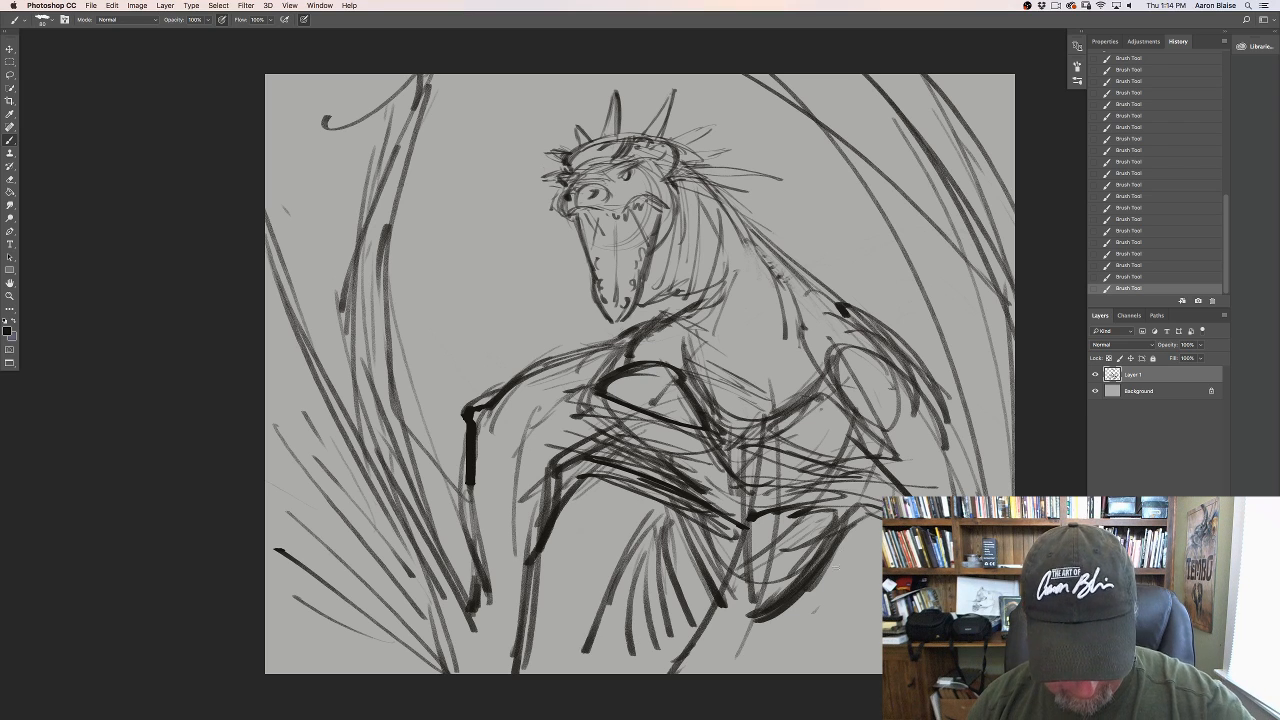
pyautogui.moveTo(846, 532); pyautogui.dragTo(792, 638)
pyautogui.moveTo(832, 558); pyautogui.dragTo(748, 666)
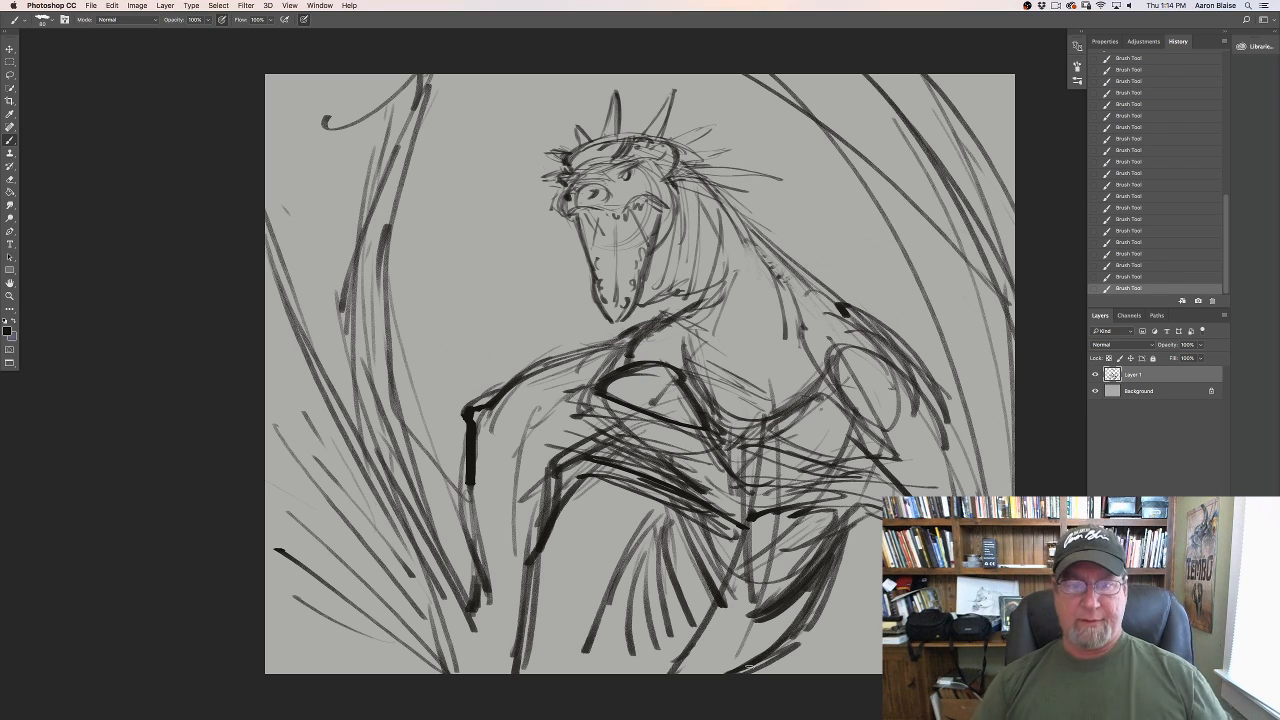
pyautogui.moveTo(656, 492); pyautogui.dragTo(602, 586)
pyautogui.moveTo(638, 538)
pyautogui.mouseDown()
pyautogui.moveTo(542, 676)
pyautogui.moveTo(560, 670)
pyautogui.mouseUp()
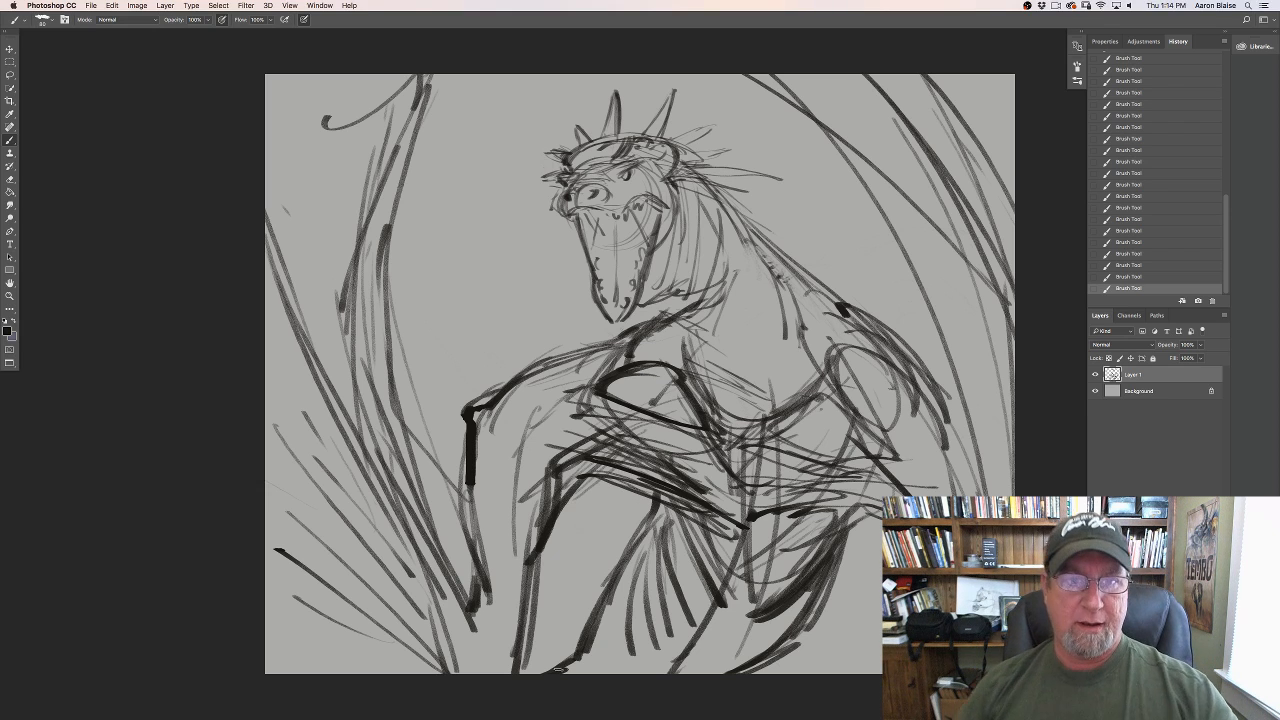
# Step: Rework the neck base with throat, collar and muscle strokes running into the chest and over the rear shoulder
pyautogui.moveTo(690, 298); pyautogui.dragTo(644, 312)
pyautogui.moveTo(736, 322); pyautogui.dragTo(708, 342)
pyautogui.moveTo(716, 286); pyautogui.dragTo(684, 298)
pyautogui.moveTo(762, 338); pyautogui.dragTo(750, 376)
pyautogui.moveTo(730, 246)
pyautogui.mouseDown()
pyautogui.moveTo(770, 420)
pyautogui.moveTo(748, 428)
pyautogui.mouseUp()
pyautogui.moveTo(700, 180); pyautogui.dragTo(722, 262)
pyautogui.moveTo(716, 290)
pyautogui.mouseDown()
pyautogui.moveTo(752, 396)
pyautogui.moveTo(748, 386)
pyautogui.mouseUp()
pyautogui.moveTo(730, 212)
pyautogui.mouseDown()
pyautogui.moveTo(774, 342)
pyautogui.moveTo(790, 358)
pyautogui.moveTo(764, 306)
pyautogui.moveTo(934, 454)
pyautogui.mouseUp()
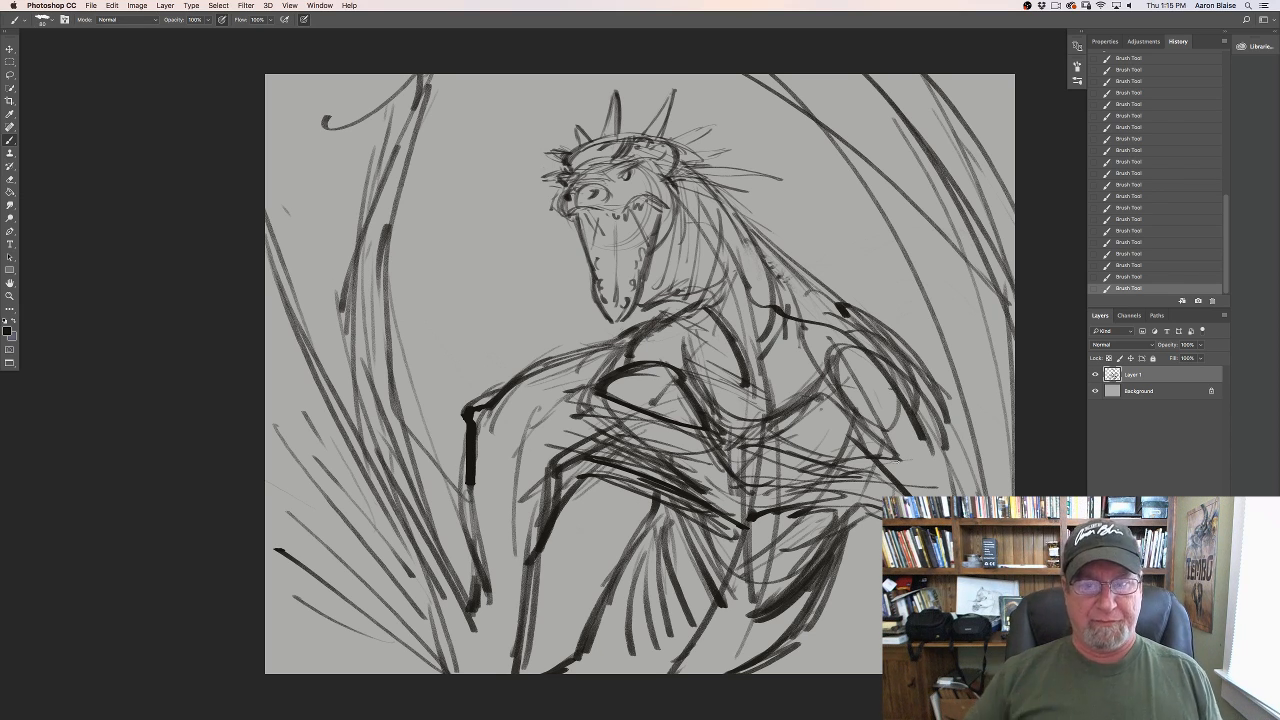
pyautogui.moveTo(742, 484); pyautogui.dragTo(676, 670)
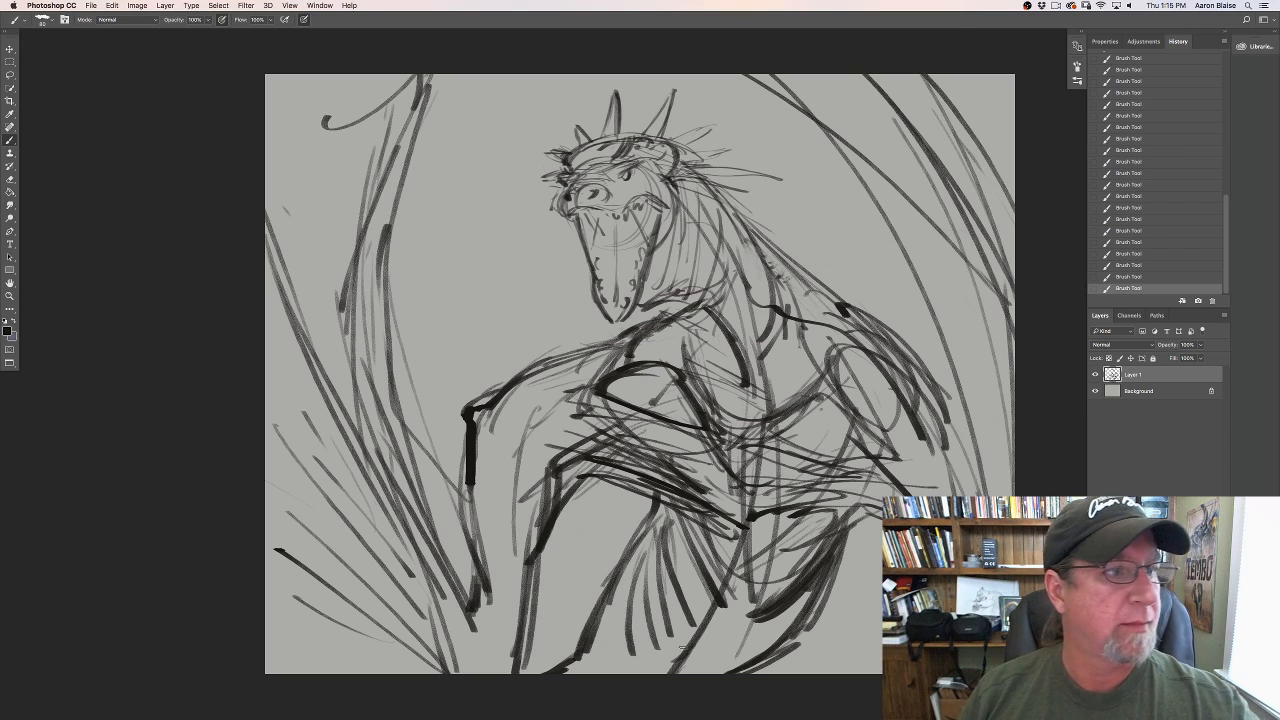
# Step: Lasso the head and neck, and use Free Transform to enlarge them to about 119% and rotate them about -3 degrees
pyautogui.press('l')
pyautogui.moveTo(584, 310)
pyautogui.mouseDown()
pyautogui.moveTo(515, 203)
pyautogui.moveTo(567, 101)
pyautogui.moveTo(652, 68)
pyautogui.moveTo(782, 145)
pyautogui.moveTo(840, 268)
pyautogui.moveTo(761, 406)
pyautogui.moveTo(741, 411)
pyautogui.moveTo(580, 302)
pyautogui.mouseUp()
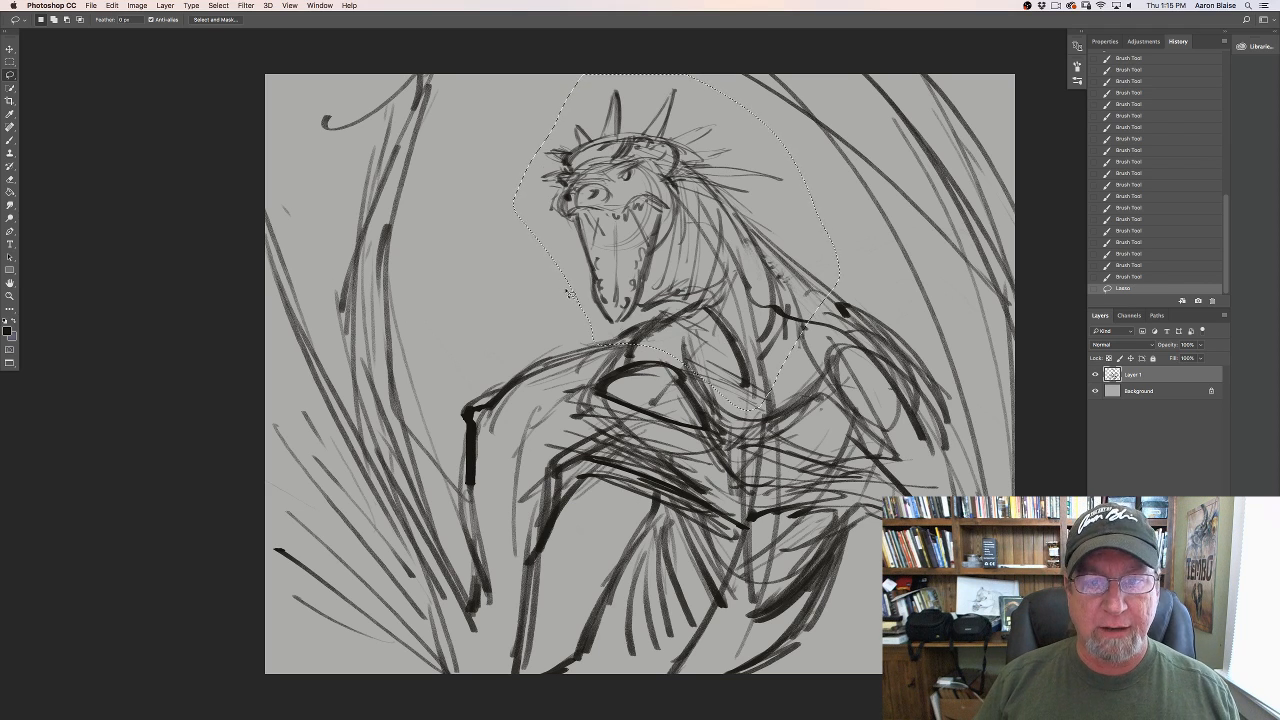
pyautogui.click(112, 5)
pyautogui.click(130, 219)
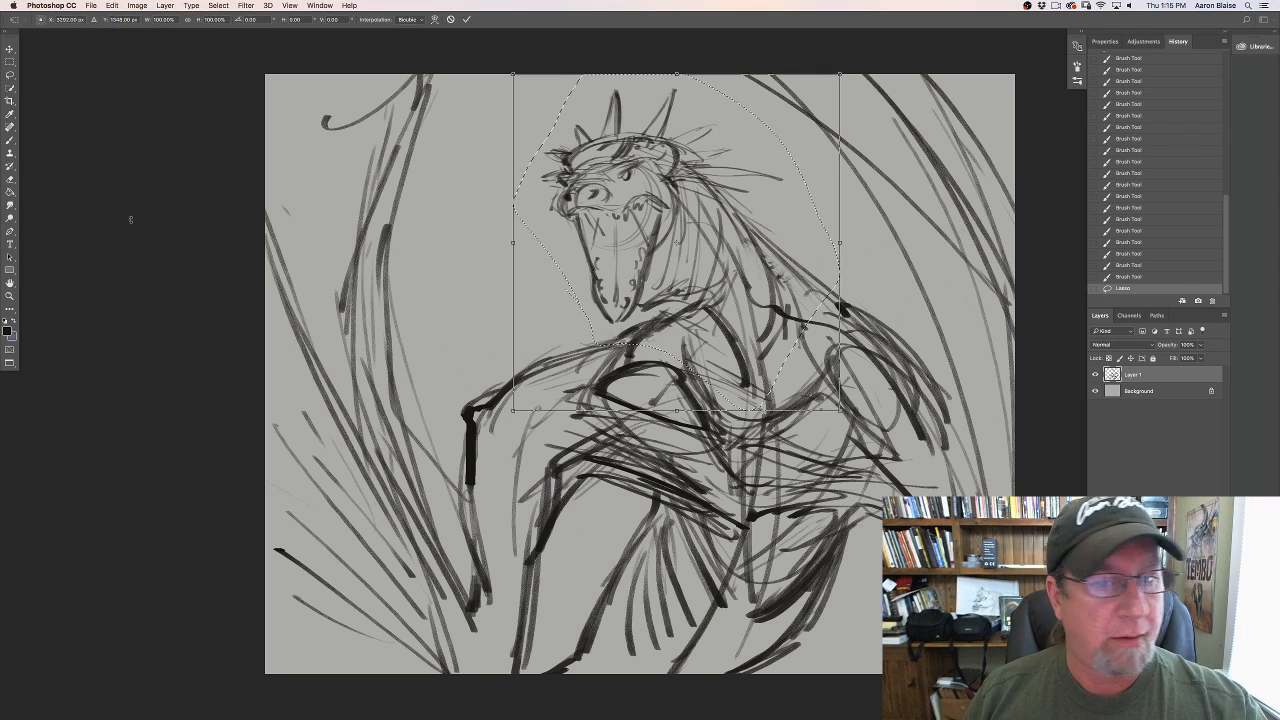
pyautogui.press('super+minus')
pyautogui.press('super+minus')
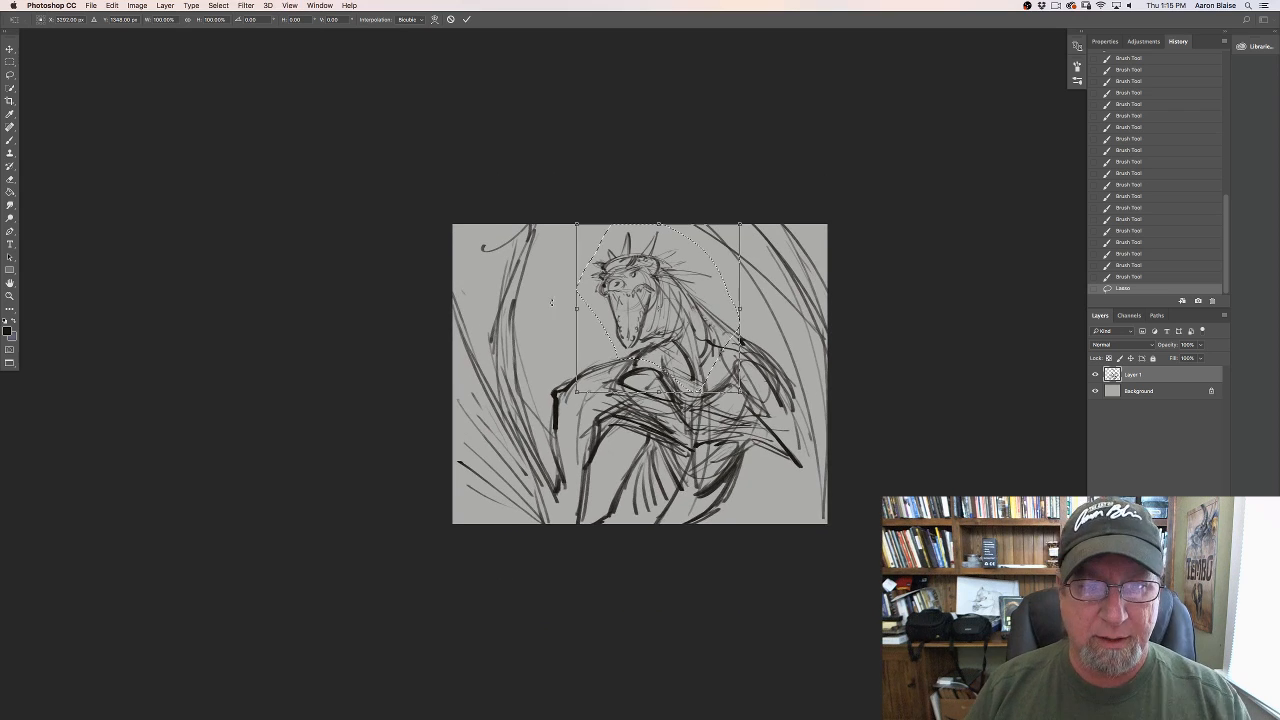
pyautogui.moveTo(576, 224); pyautogui.dragTo(530, 203)
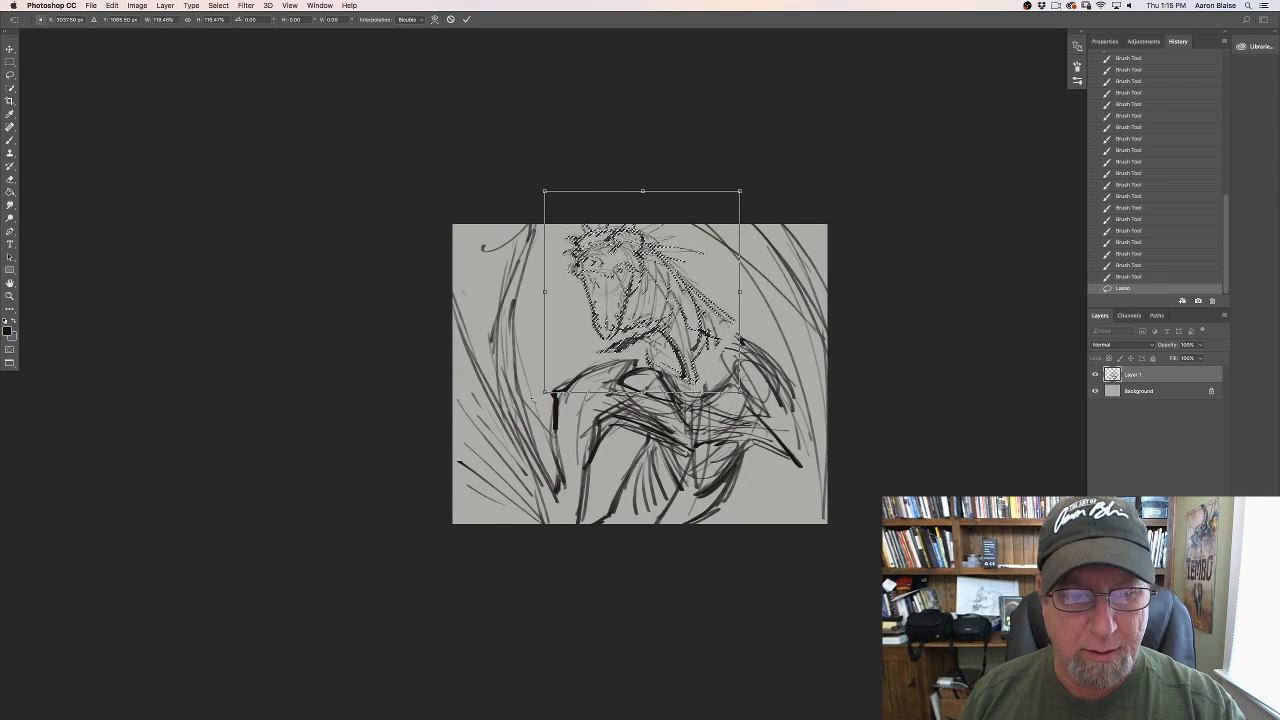
pyautogui.moveTo(532, 398); pyautogui.dragTo(563, 388)
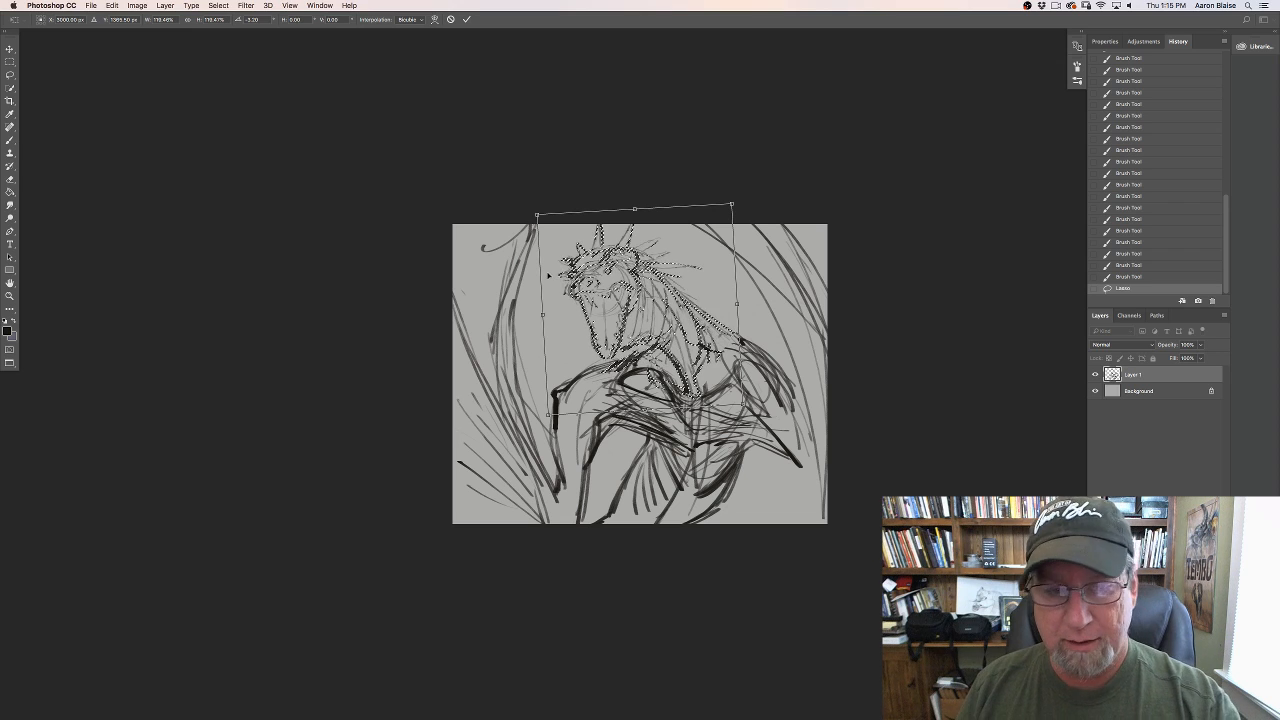
pyautogui.press('Return')
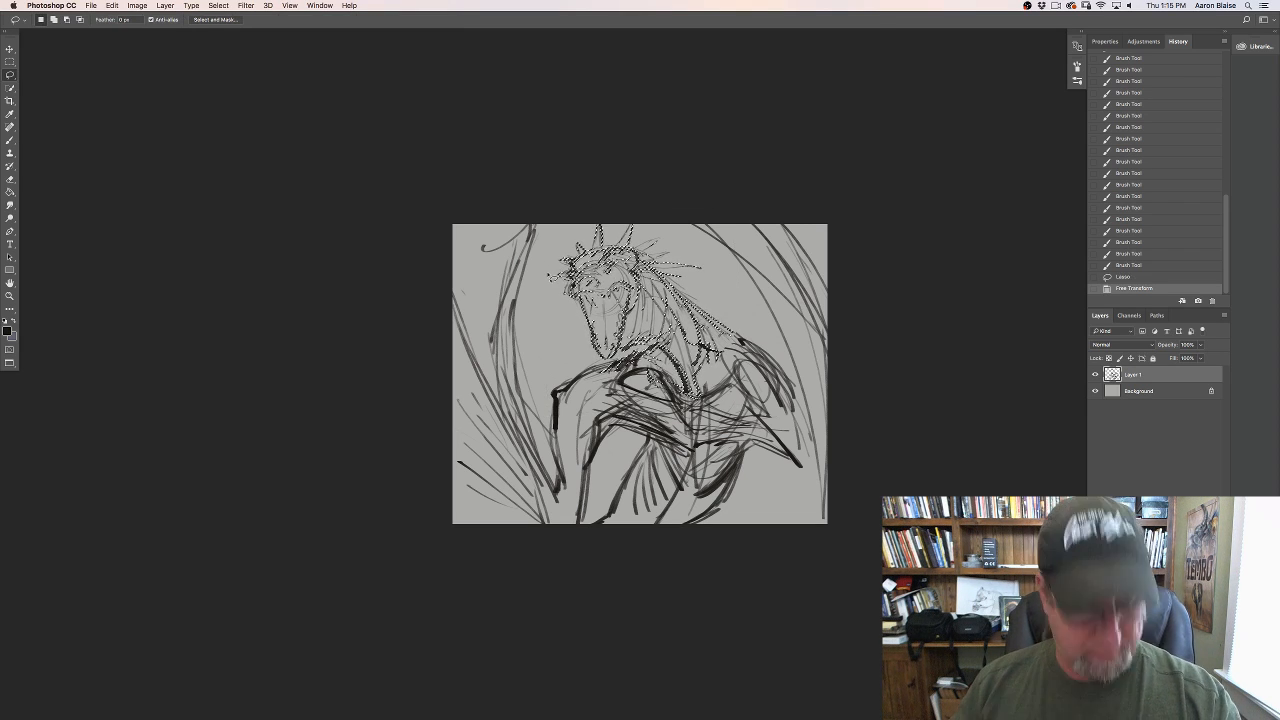
# Step: Cut the selected head and neck out of Layer 1
pyautogui.press('super+x')
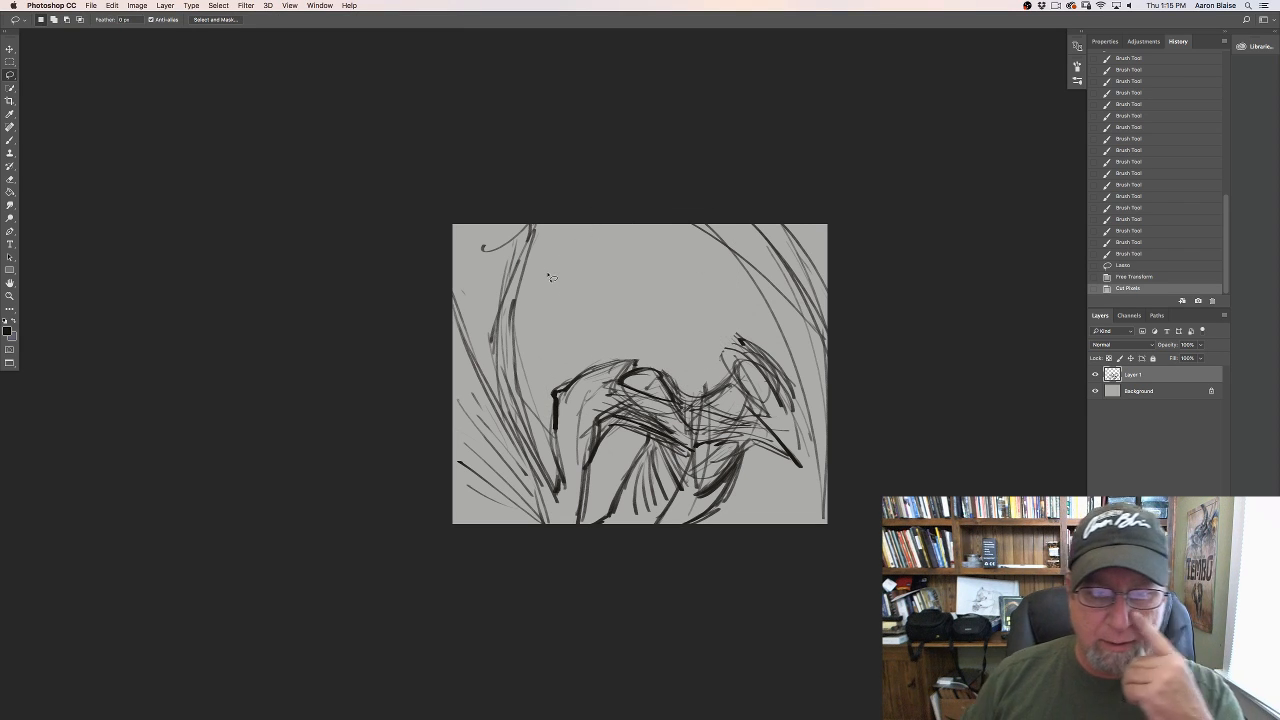
pyautogui.click(769, 381)
pyautogui.click(714, 231)
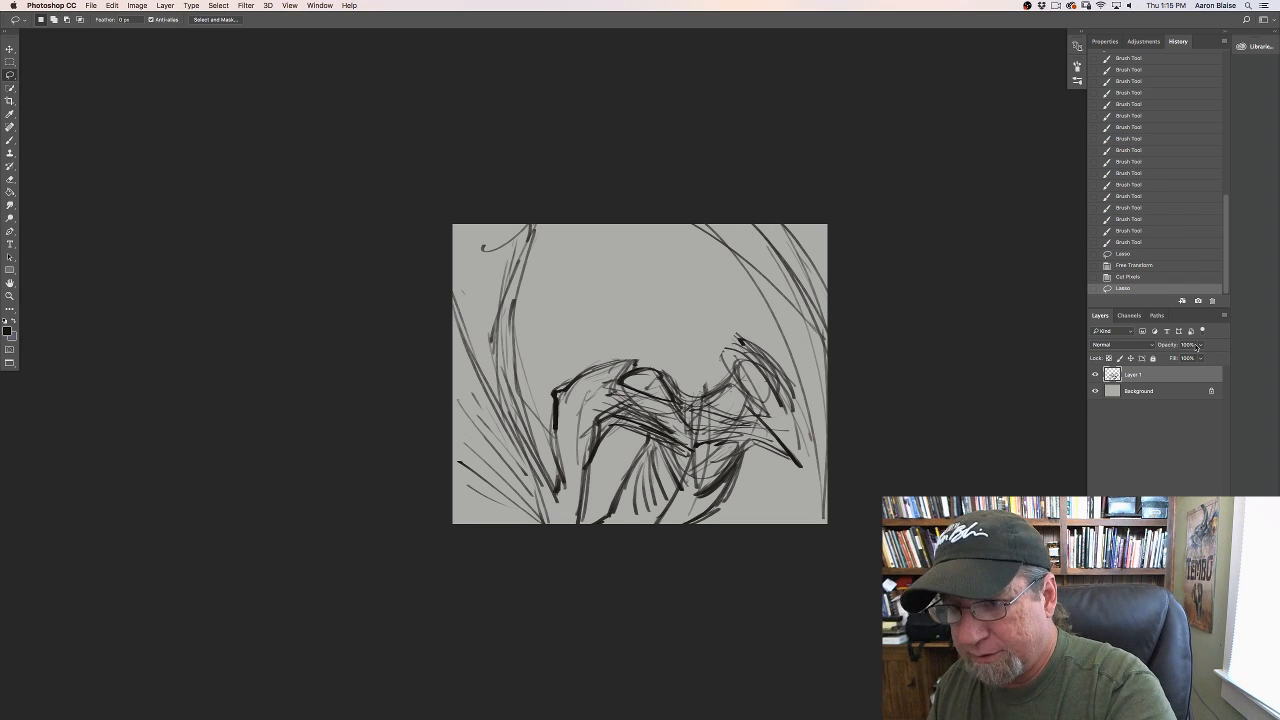
# Step: Lower Layer 1's opacity to about 25% and add a new layer above it
pyautogui.click(1200, 344)
pyautogui.moveTo(1204, 358); pyautogui.dragTo(1168, 358)
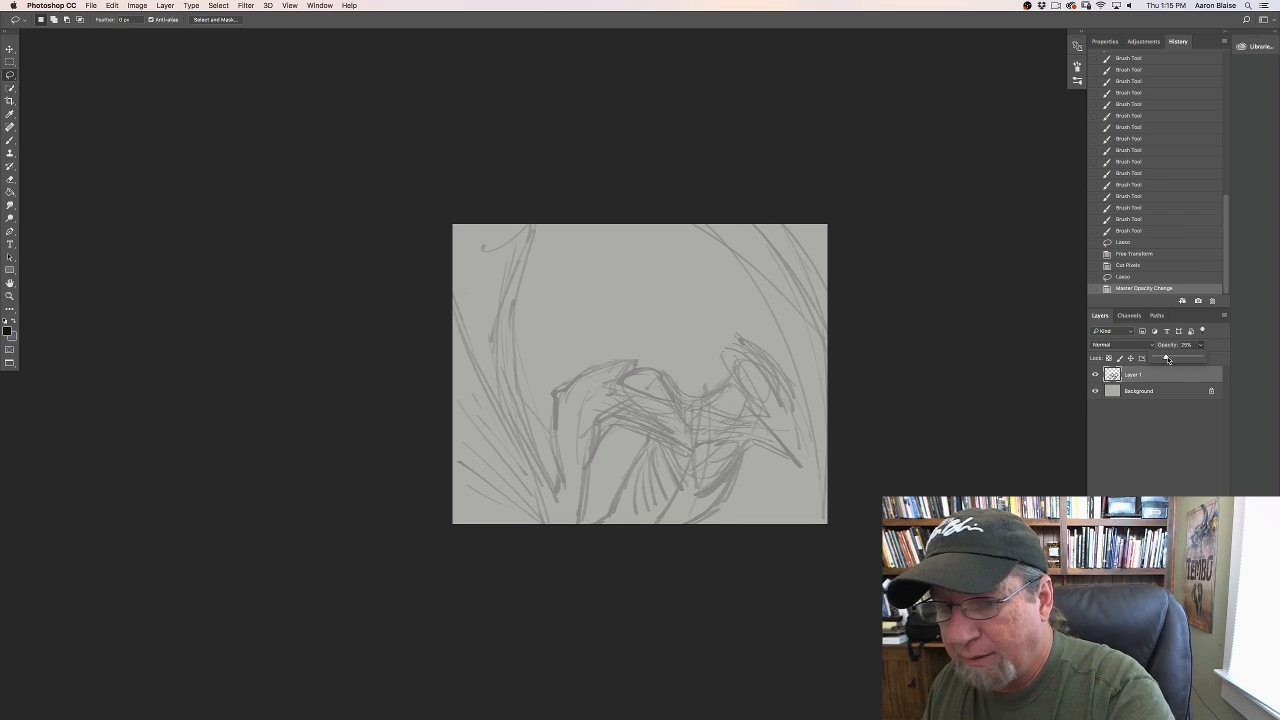
pyautogui.click(1198, 713)
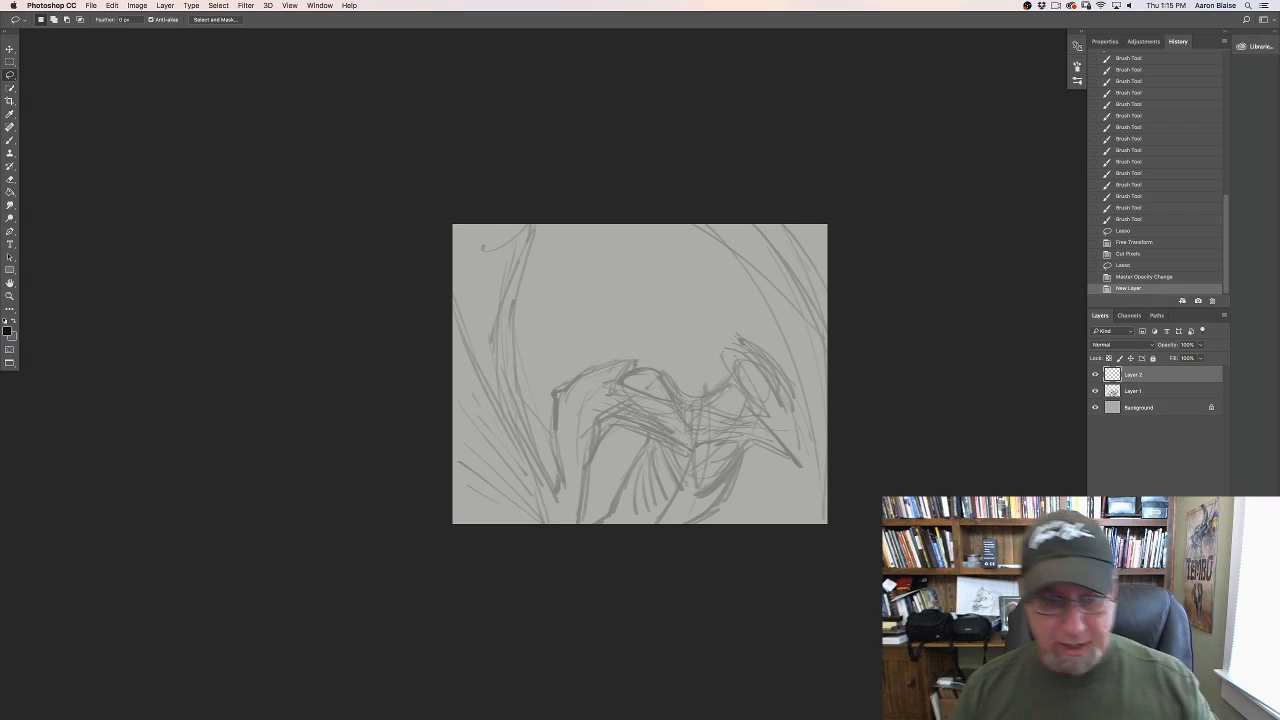
pyautogui.press('super+equal')
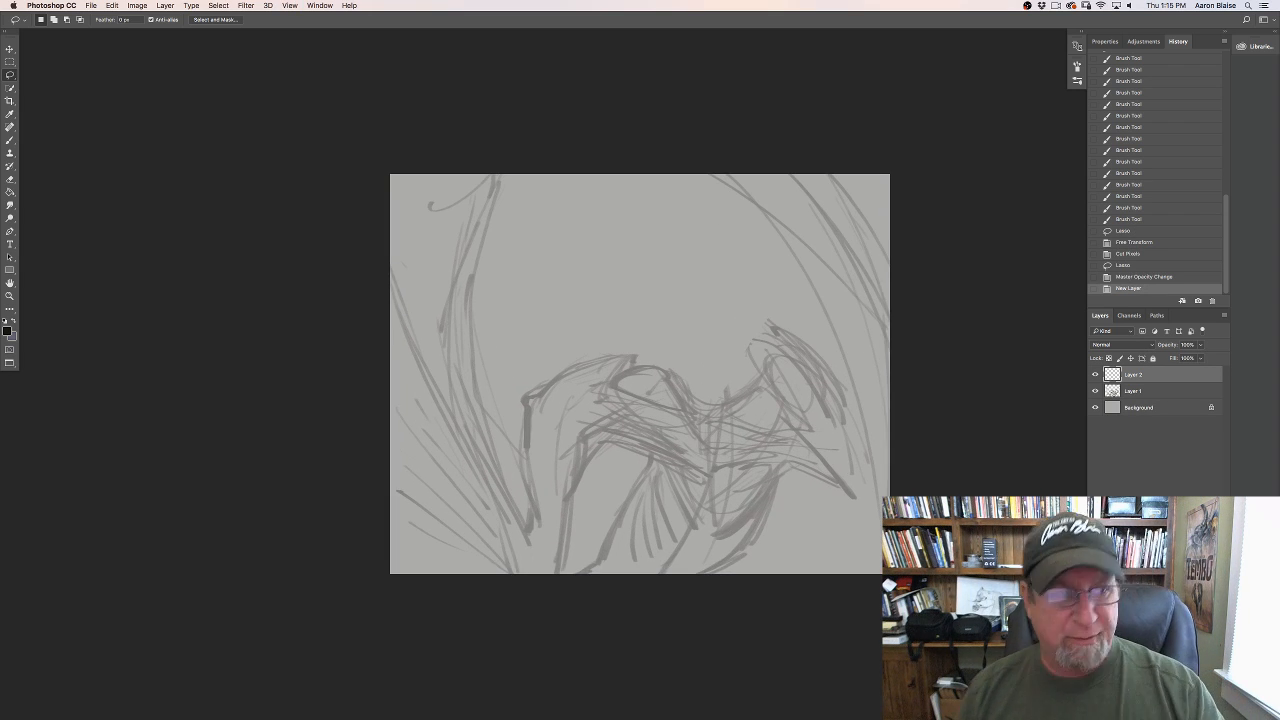
# Step: With the Brush on Layer 2, redraw the top contour of the creature's rear shoulder over the faded rough
pyautogui.click(10, 141)
pyautogui.moveTo(779, 345); pyautogui.dragTo(810, 350)
pyautogui.moveTo(779, 344)
pyautogui.mouseDown()
pyautogui.moveTo(812, 351)
pyautogui.moveTo(843, 382)
pyautogui.mouseUp()
pyautogui.moveTo(817, 350); pyautogui.dragTo(840, 376)
pyautogui.moveTo(786, 329); pyautogui.dragTo(815, 346)
pyautogui.moveTo(788, 321); pyautogui.dragTo(791, 328)
# Step: Block in the new head above the shoulders with light arcs for the skull dome, back of the neck and brow
pyautogui.moveTo(757, 283); pyautogui.dragTo(788, 318)
pyautogui.moveTo(758, 286); pyautogui.dragTo(786, 314)
pyautogui.moveTo(754, 281); pyautogui.dragTo(768, 291)
pyautogui.moveTo(727, 260); pyautogui.dragTo(759, 281)
pyautogui.moveTo(671, 268)
pyautogui.mouseDown()
pyautogui.moveTo(745, 270)
pyautogui.moveTo(677, 247)
pyautogui.mouseUp()
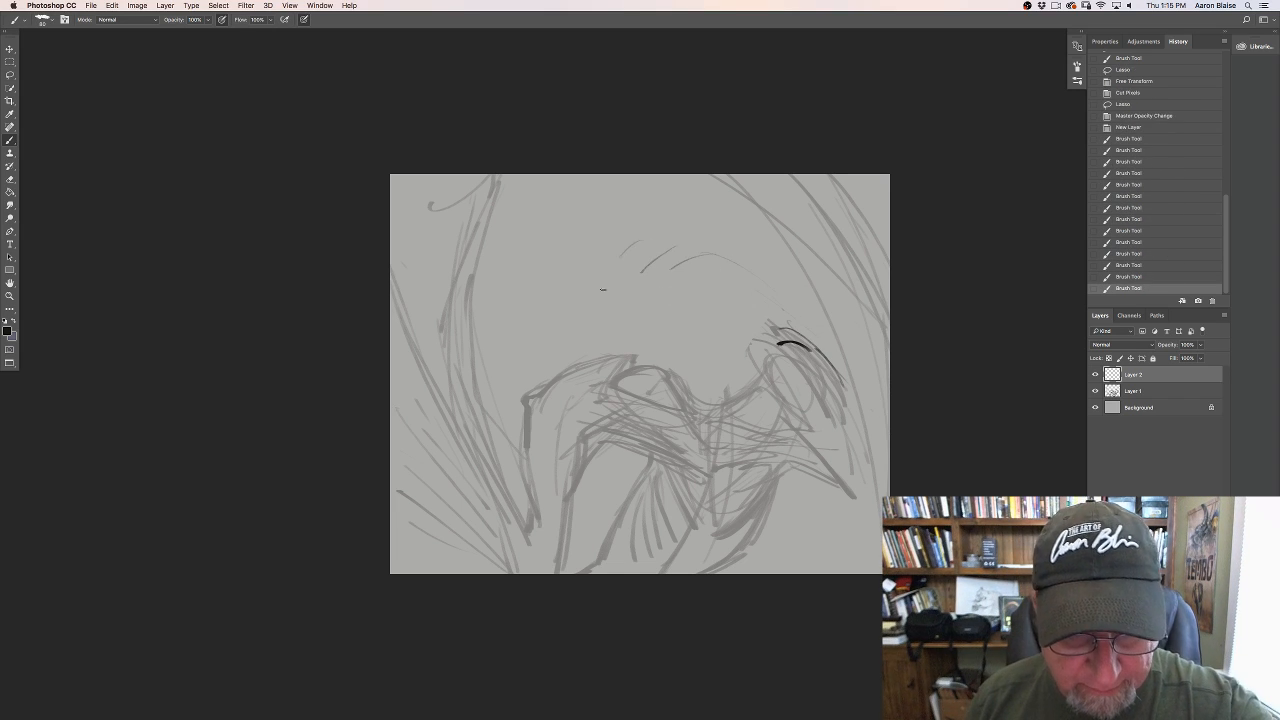
pyautogui.moveTo(590, 298)
pyautogui.mouseDown()
pyautogui.moveTo(640, 250)
pyautogui.moveTo(722, 278)
pyautogui.moveTo(682, 319)
pyautogui.mouseUp()
pyautogui.moveTo(645, 283); pyautogui.dragTo(680, 308)
pyautogui.moveTo(767, 309); pyautogui.dragTo(798, 337)
pyautogui.moveTo(700, 254); pyautogui.dragTo(788, 326)
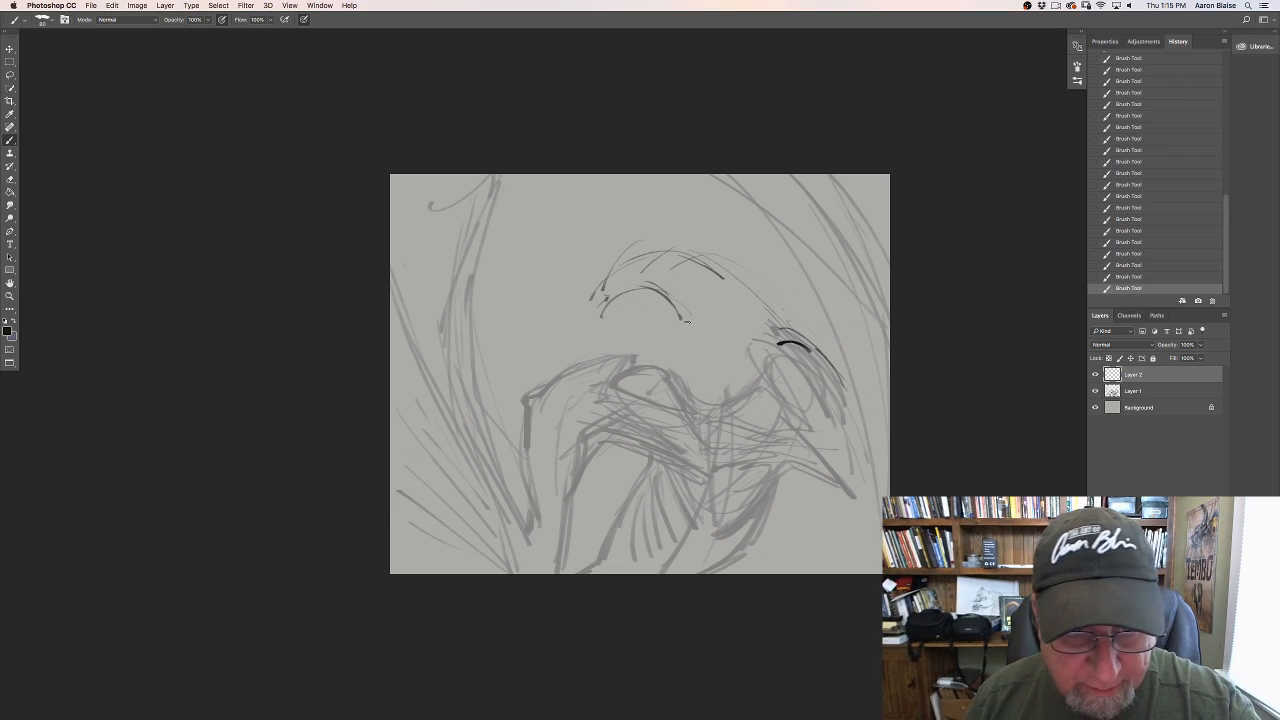
# Step: Build up the face with brow, eye and cheek lines, and sketch horns on both sides of the head
pyautogui.moveTo(651, 290); pyautogui.dragTo(598, 305)
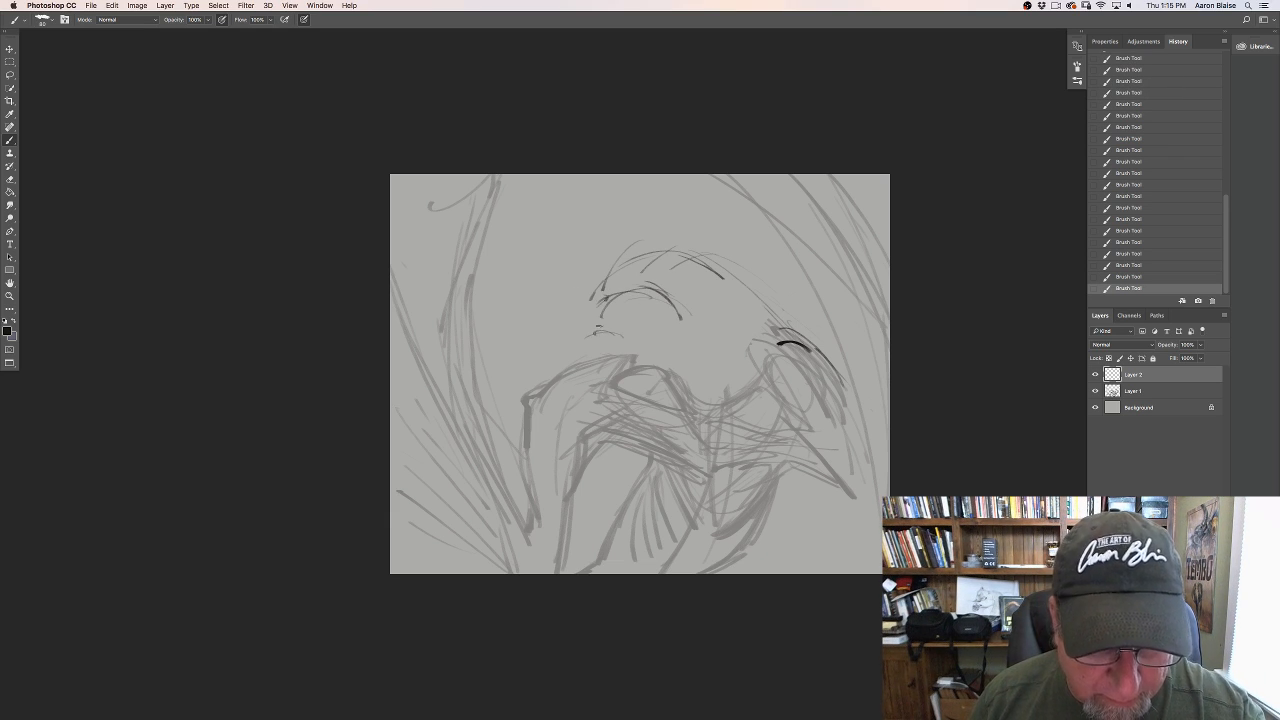
pyautogui.moveTo(672, 284)
pyautogui.mouseDown()
pyautogui.moveTo(704, 386)
pyautogui.moveTo(630, 305)
pyautogui.mouseUp()
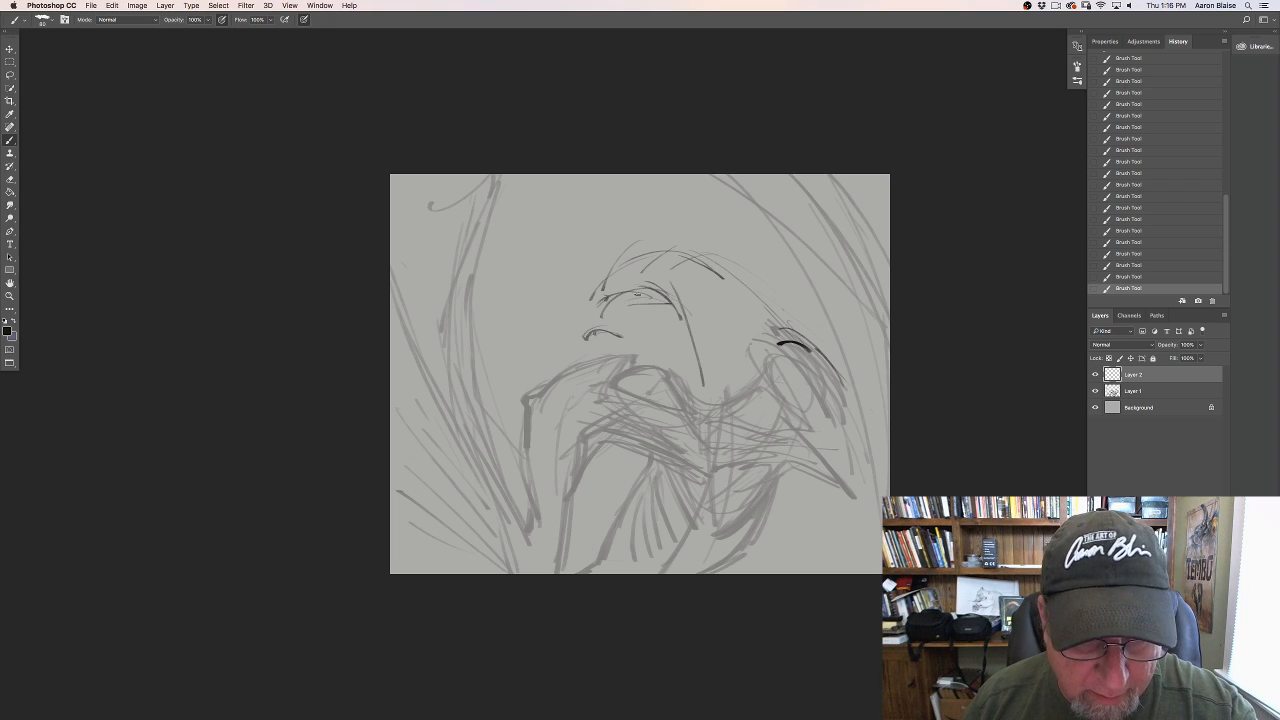
pyautogui.moveTo(712, 277); pyautogui.dragTo(766, 256)
pyautogui.moveTo(766, 257); pyautogui.dragTo(714, 303)
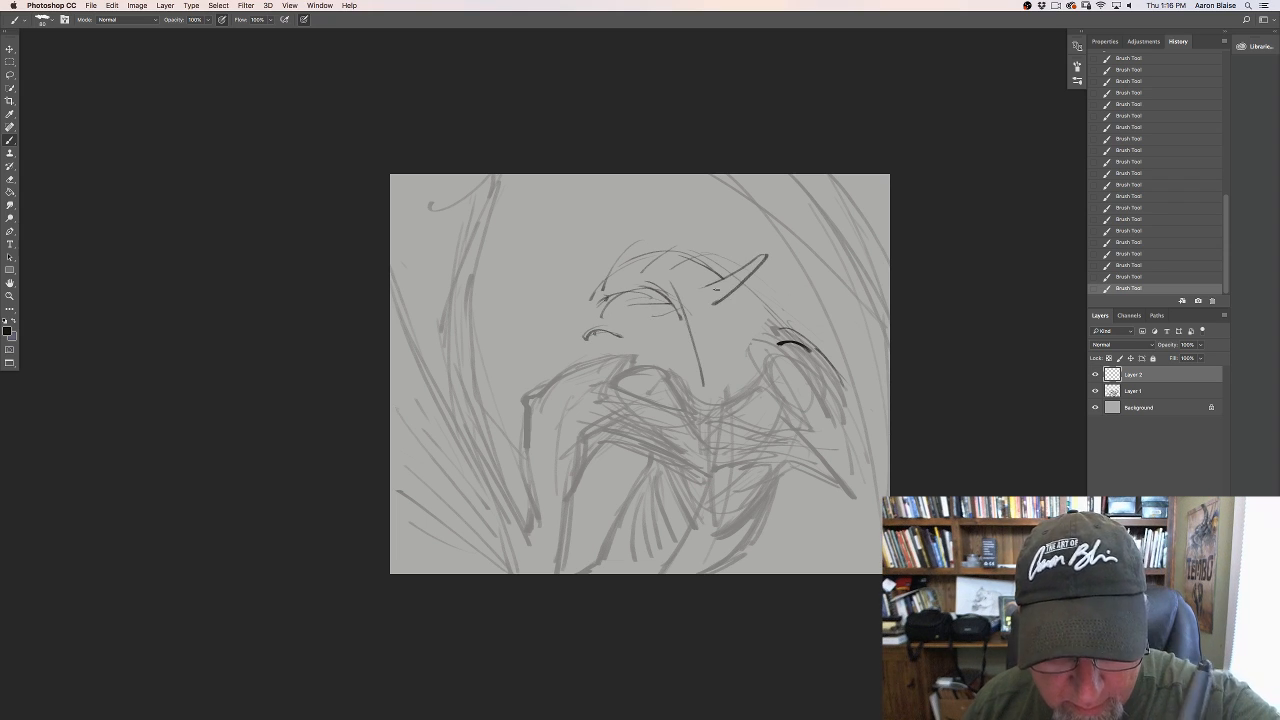
pyautogui.moveTo(564, 266); pyautogui.dragTo(578, 277)
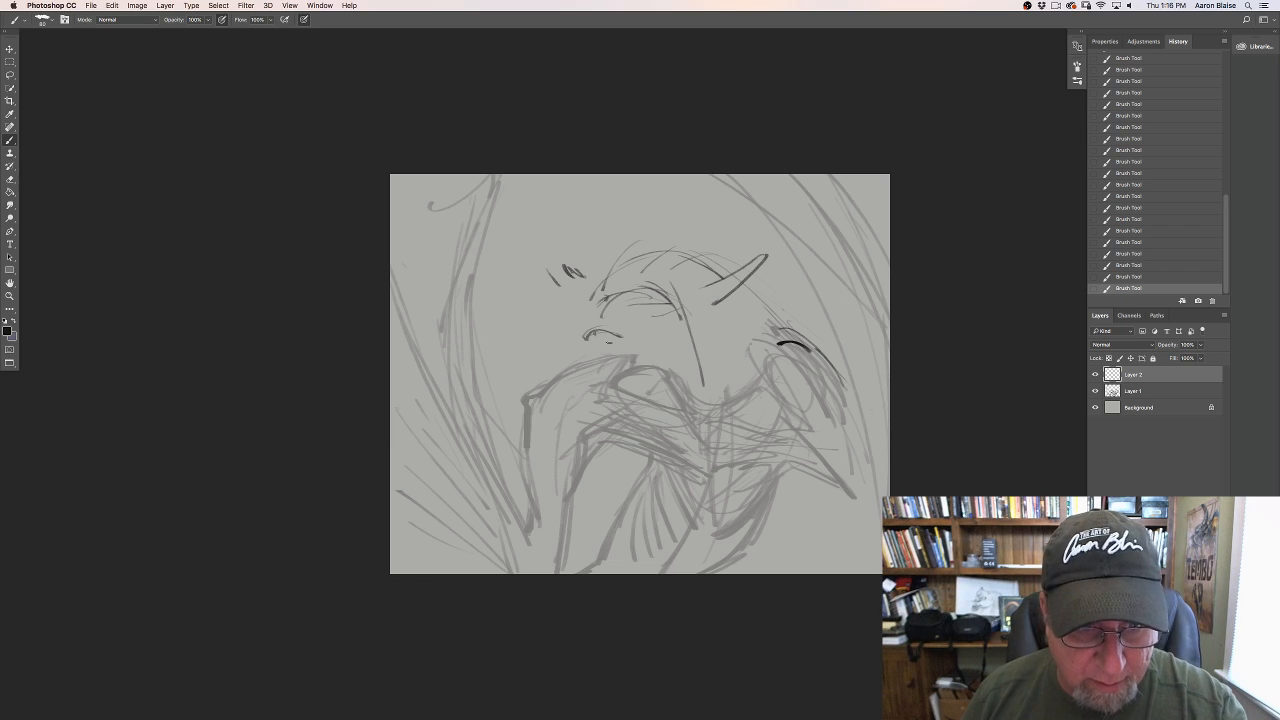
pyautogui.moveTo(673, 304); pyautogui.dragTo(697, 386)
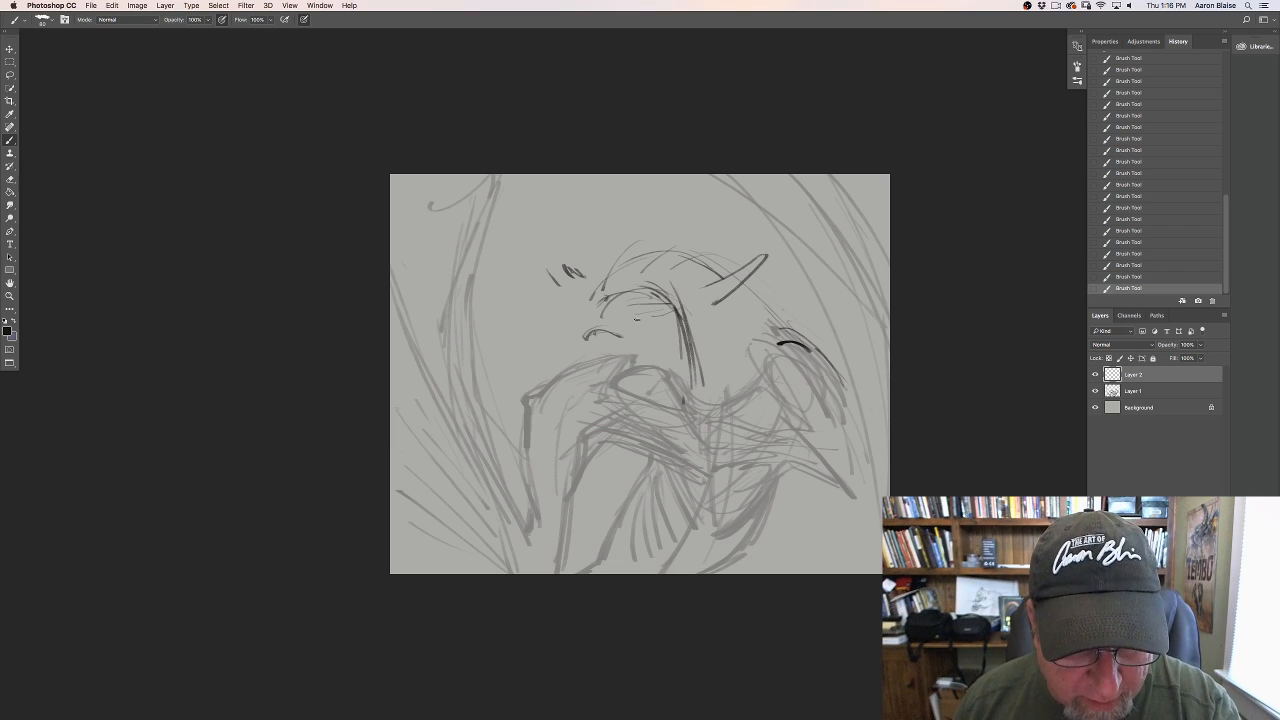
pyautogui.moveTo(632, 321)
pyautogui.mouseDown()
pyautogui.moveTo(647, 315)
pyautogui.moveTo(583, 324)
pyautogui.mouseUp()
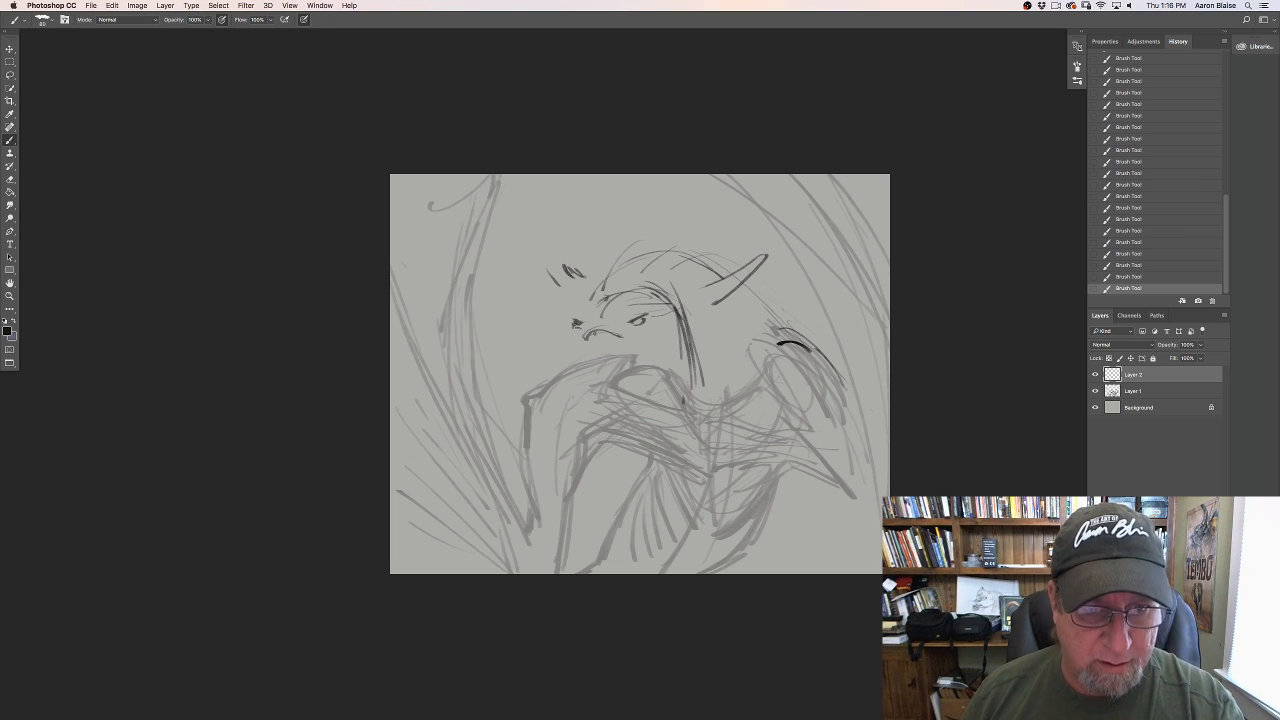
# Step: Draw the curved upper lip and a long chin tapering to a point over the chest
pyautogui.moveTo(598, 354); pyautogui.dragTo(652, 343)
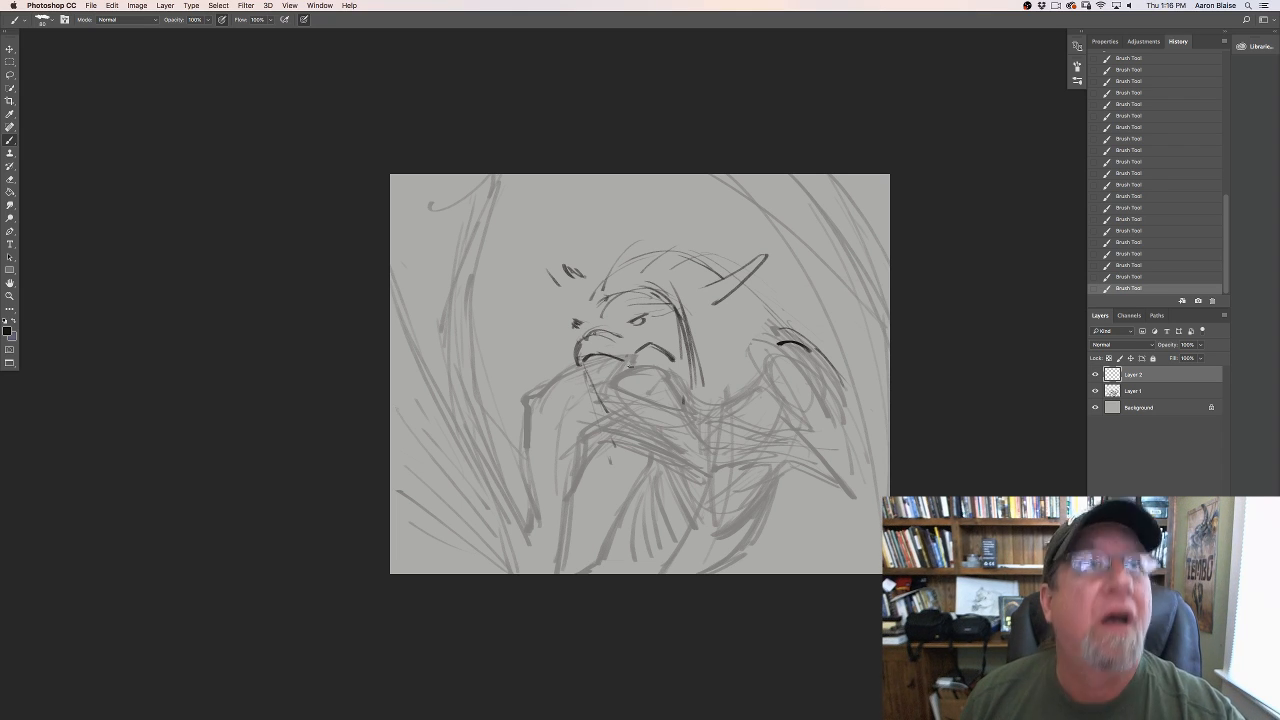
pyautogui.moveTo(592, 366); pyautogui.dragTo(612, 442)
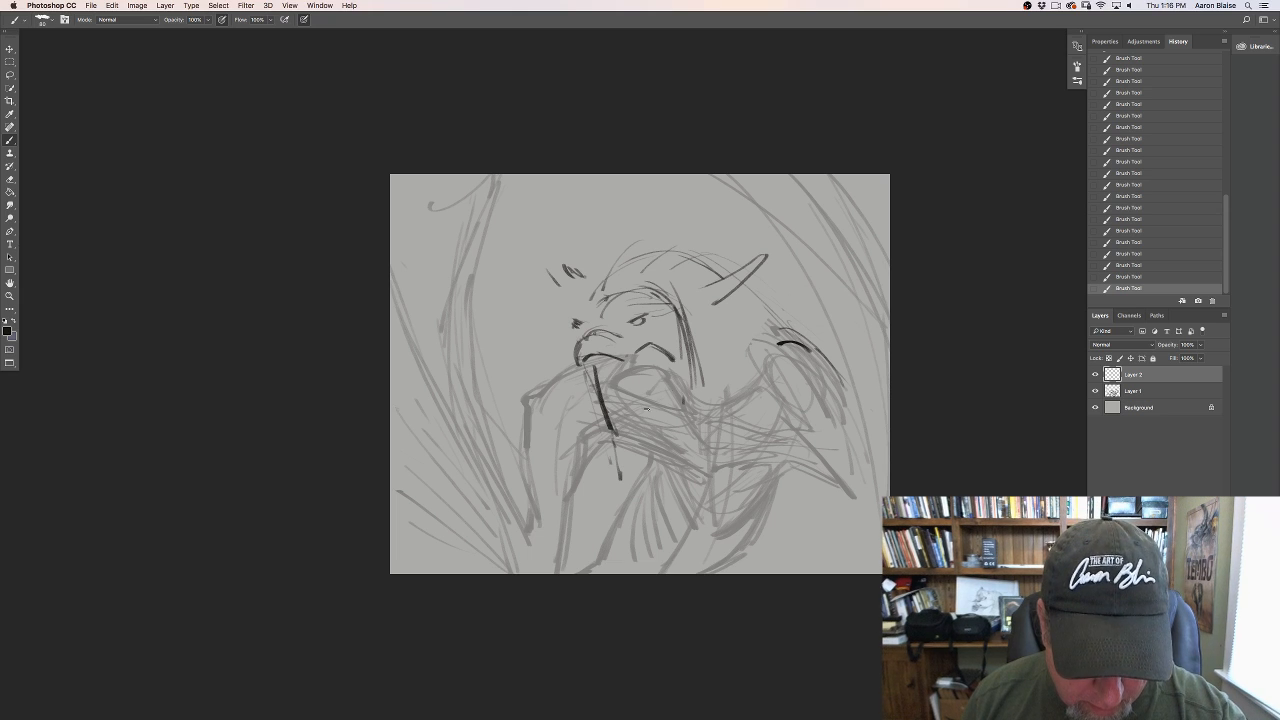
pyautogui.moveTo(672, 376); pyautogui.dragTo(636, 482)
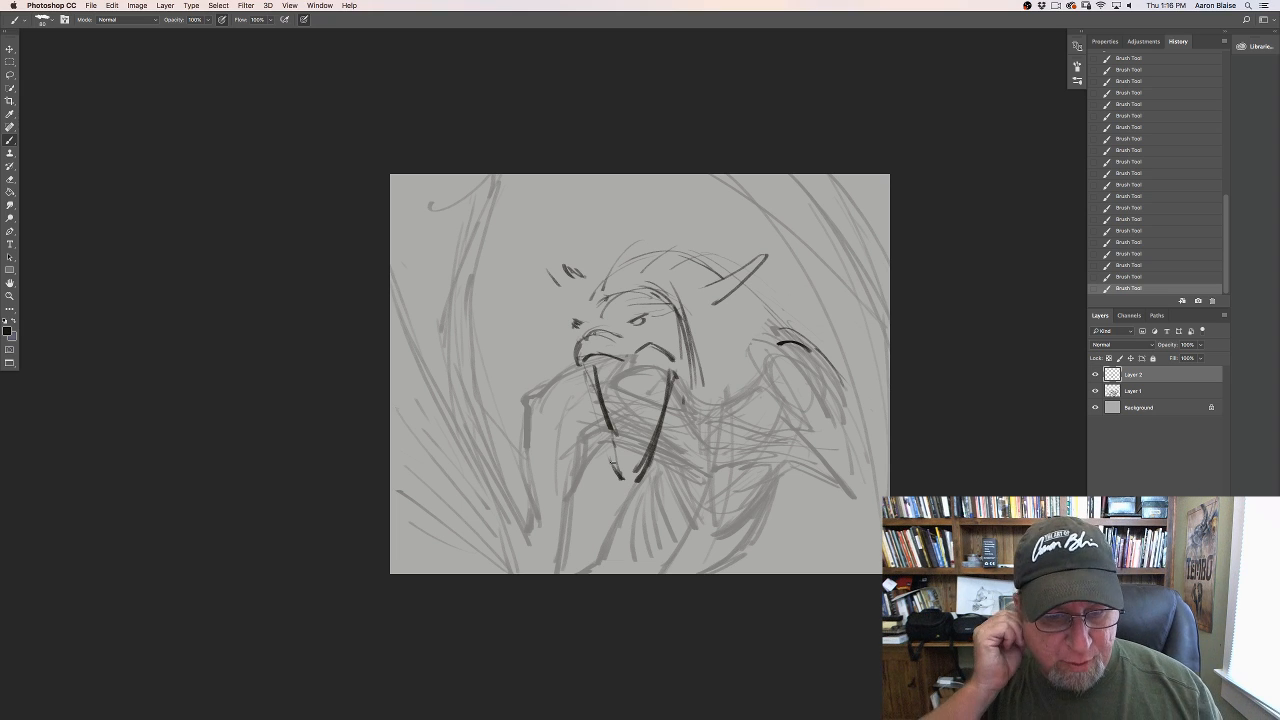
# Step: Darken the eyes, cheek and chin edges, and refine the nostril and the joined mouth line
pyautogui.press('super+equal')
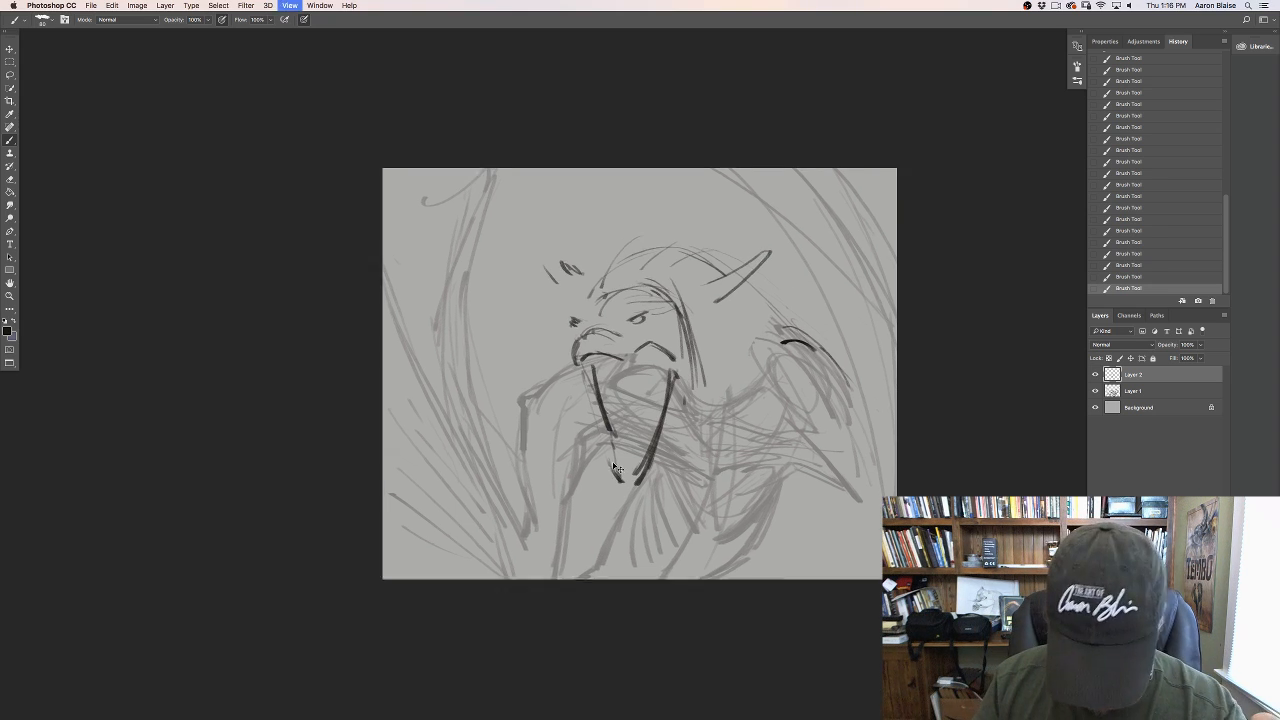
pyautogui.moveTo(588, 290)
pyautogui.mouseDown()
pyautogui.moveTo(605, 264)
pyautogui.moveTo(654, 281)
pyautogui.moveTo(666, 268)
pyautogui.moveTo(662, 302)
pyautogui.moveTo(700, 294)
pyautogui.moveTo(705, 413)
pyautogui.moveTo(669, 477)
pyautogui.mouseUp()
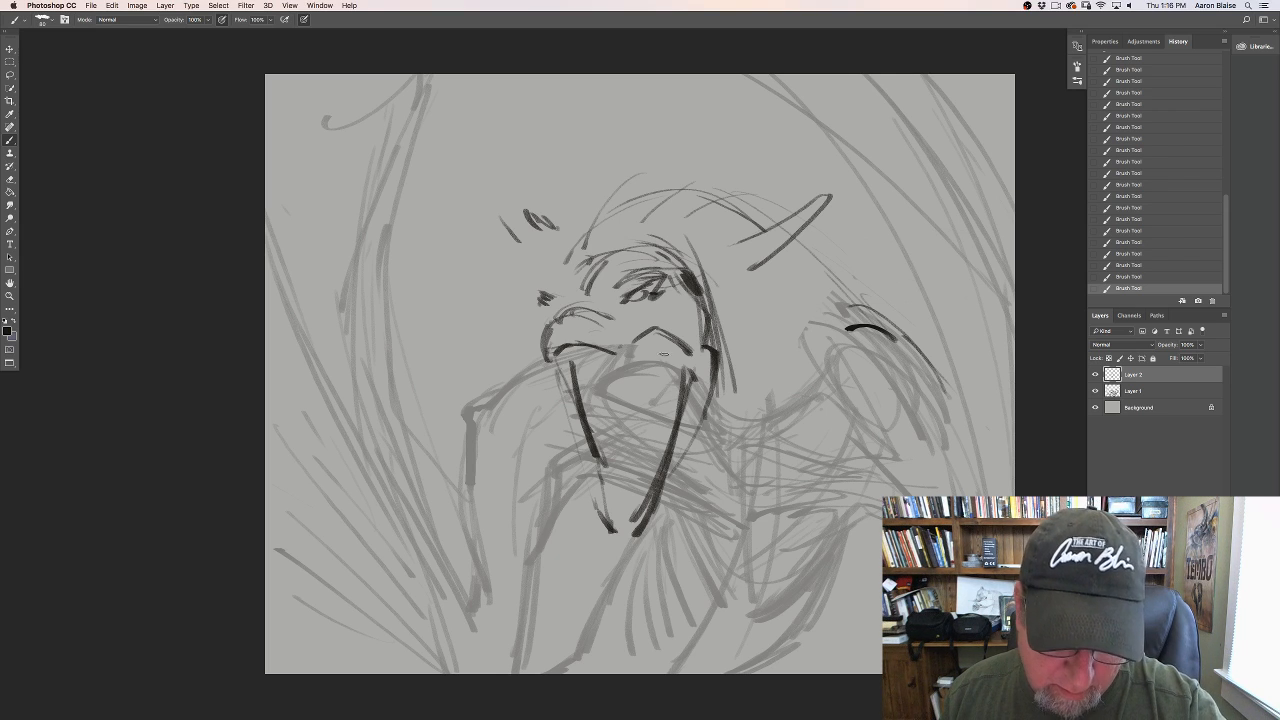
pyautogui.moveTo(663, 352); pyautogui.dragTo(674, 427)
pyautogui.moveTo(562, 371); pyautogui.dragTo(594, 452)
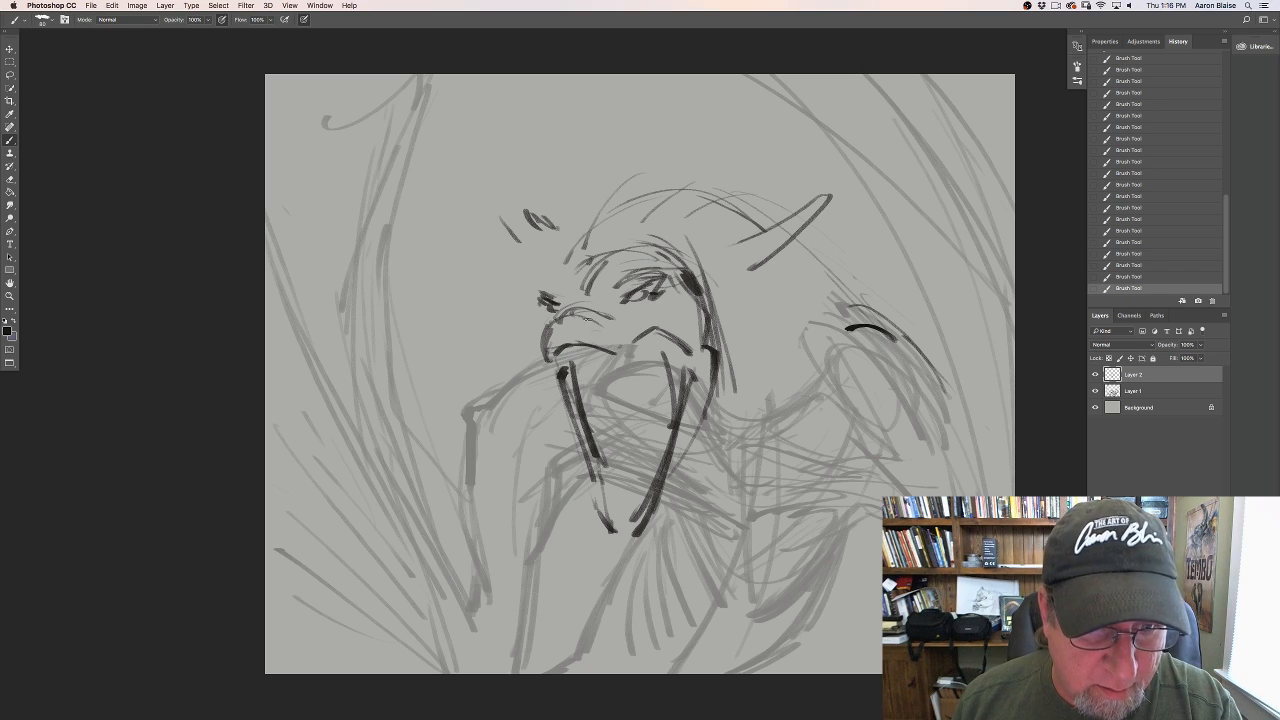
pyautogui.moveTo(586, 316)
pyautogui.mouseDown()
pyautogui.moveTo(604, 319)
pyautogui.moveTo(562, 337)
pyautogui.moveTo(638, 340)
pyautogui.moveTo(662, 384)
pyautogui.mouseUp()
pyautogui.moveTo(592, 360); pyautogui.dragTo(585, 382)
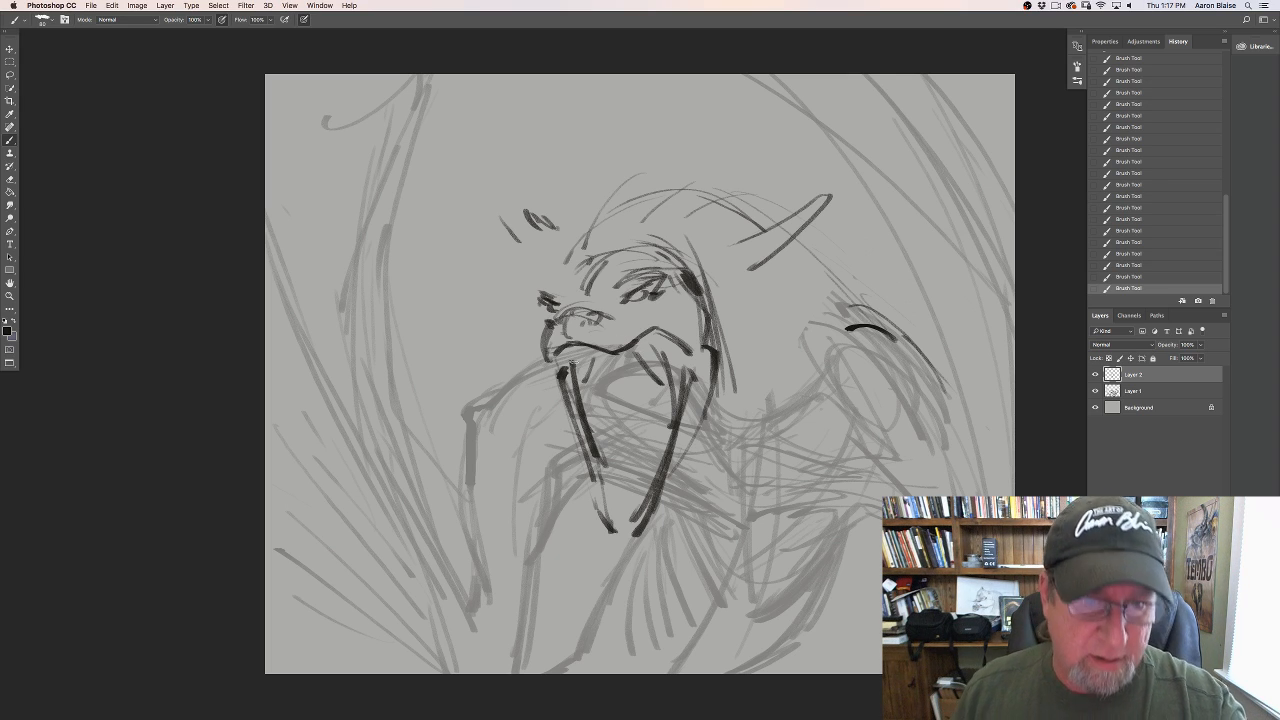
# Step: Redraw the far horn, erase the stray marks beside it, and add a row of spikes across the crown
pyautogui.moveTo(490, 230); pyautogui.dragTo(540, 278)
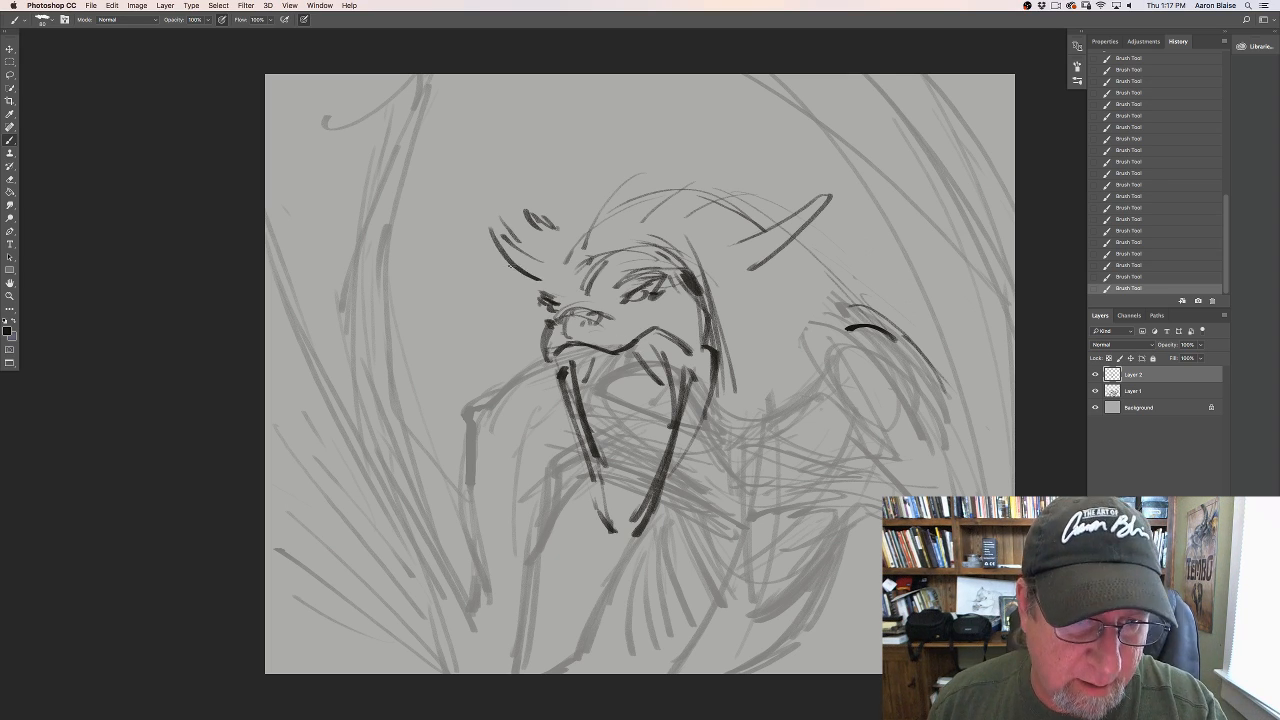
pyautogui.moveTo(521, 211); pyautogui.dragTo(550, 228)
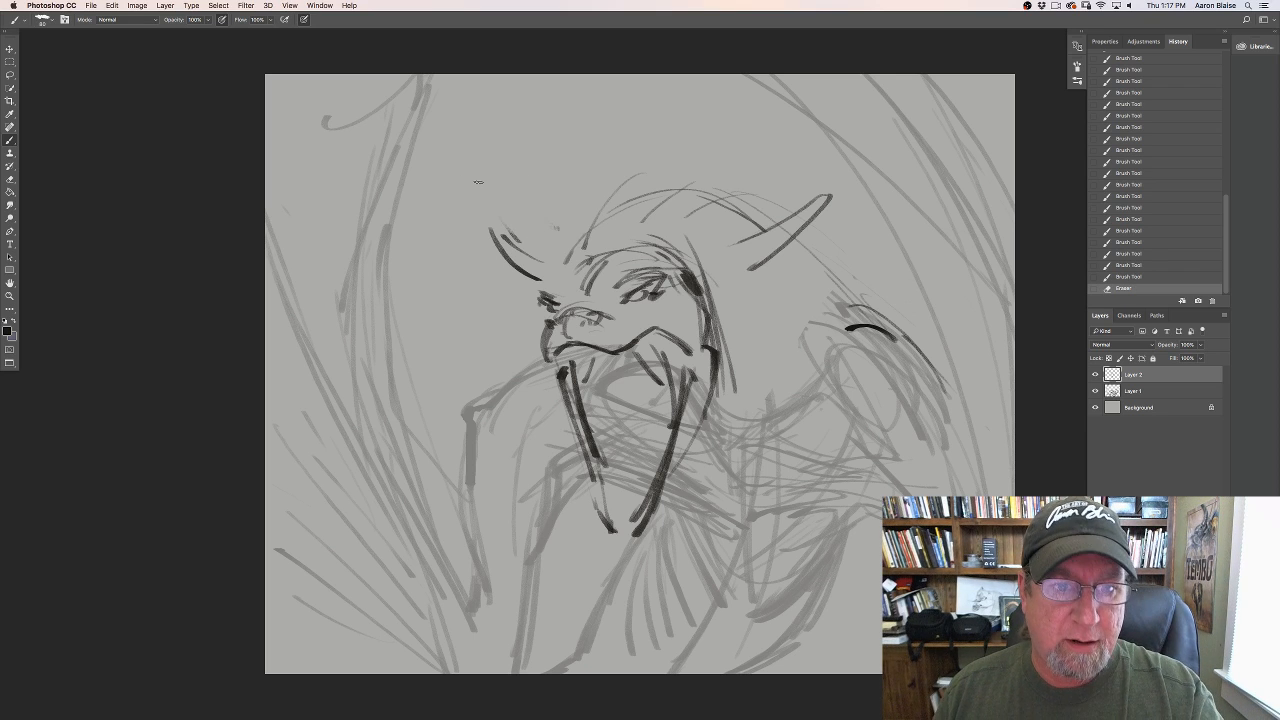
pyautogui.moveTo(714, 242); pyautogui.dragTo(728, 244)
pyautogui.moveTo(700, 242); pyautogui.dragTo(640, 212)
pyautogui.moveTo(632, 228)
pyautogui.mouseDown()
pyautogui.moveTo(632, 184)
pyautogui.moveTo(598, 212)
pyautogui.moveTo(586, 246)
pyautogui.mouseUp()
pyautogui.moveTo(580, 246)
pyautogui.mouseDown()
pyautogui.moveTo(551, 253)
pyautogui.moveTo(503, 234)
pyautogui.mouseUp()
pyautogui.moveTo(528, 264); pyautogui.dragTo(504, 241)
# Step: Add a jagged ear tuft behind the cheek and curved fold strokes along the back of the jaw
pyautogui.moveTo(744, 280)
pyautogui.mouseDown()
pyautogui.moveTo(728, 288)
pyautogui.moveTo(718, 332)
pyautogui.mouseUp()
pyautogui.moveTo(726, 324); pyautogui.dragTo(712, 342)
pyautogui.moveTo(756, 312)
pyautogui.mouseDown()
pyautogui.moveTo(722, 326)
pyautogui.moveTo(730, 310)
pyautogui.mouseUp()
pyautogui.moveTo(770, 304); pyautogui.dragTo(736, 308)
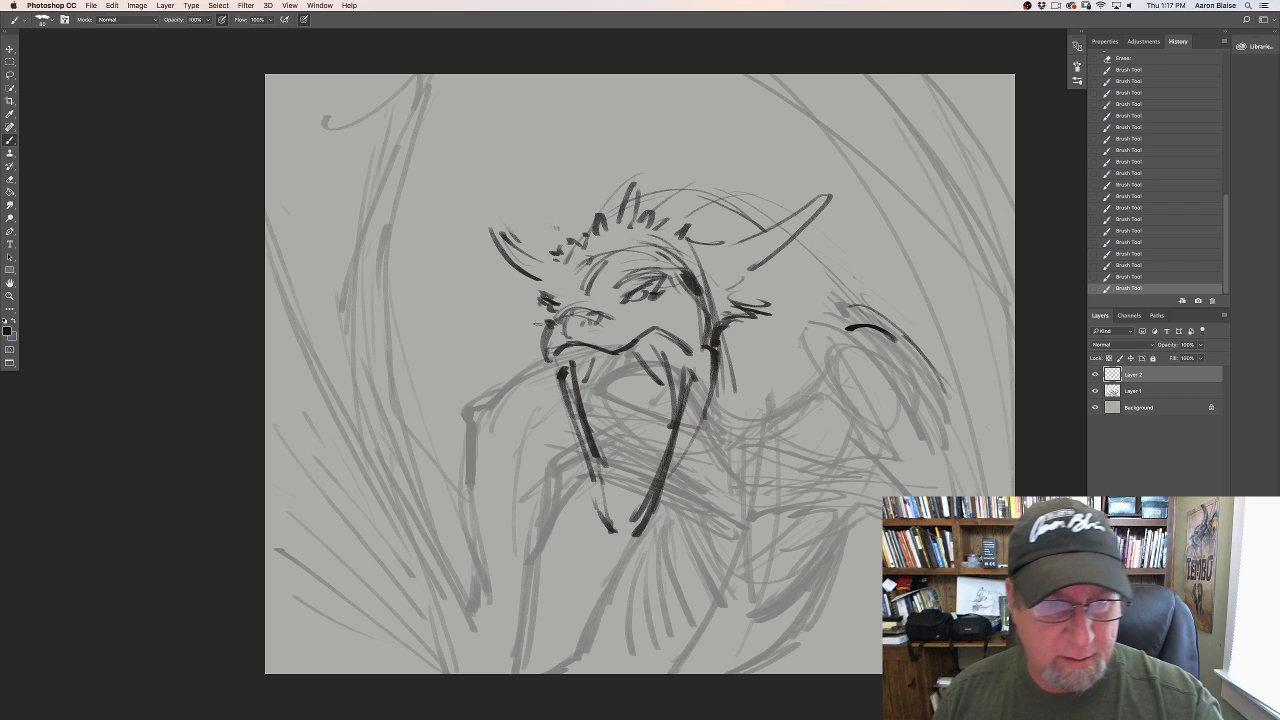
pyautogui.moveTo(727, 264); pyautogui.dragTo(706, 302)
pyautogui.moveTo(738, 310); pyautogui.dragTo(742, 386)
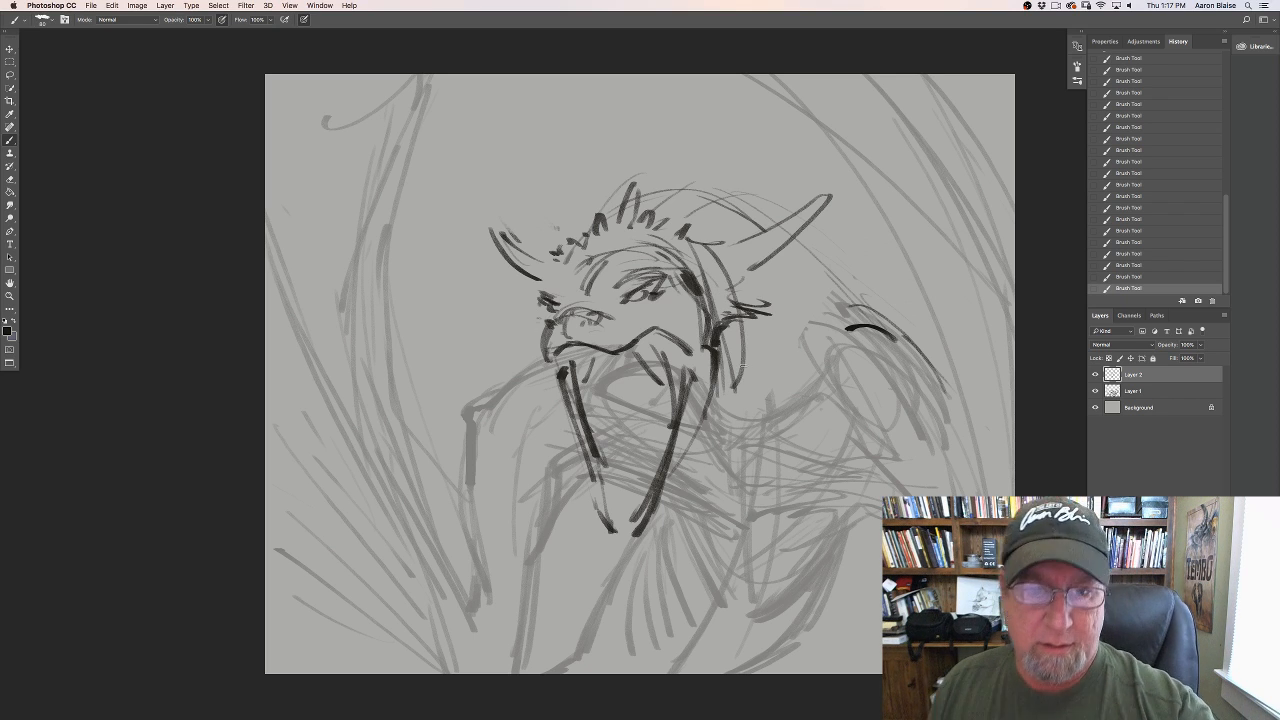
# Step: Fill the side of the neck with layered curved strokes sweeping from the near horn down beneath the jaw
pyautogui.moveTo(770, 262); pyautogui.dragTo(756, 308)
pyautogui.moveTo(778, 322); pyautogui.dragTo(748, 388)
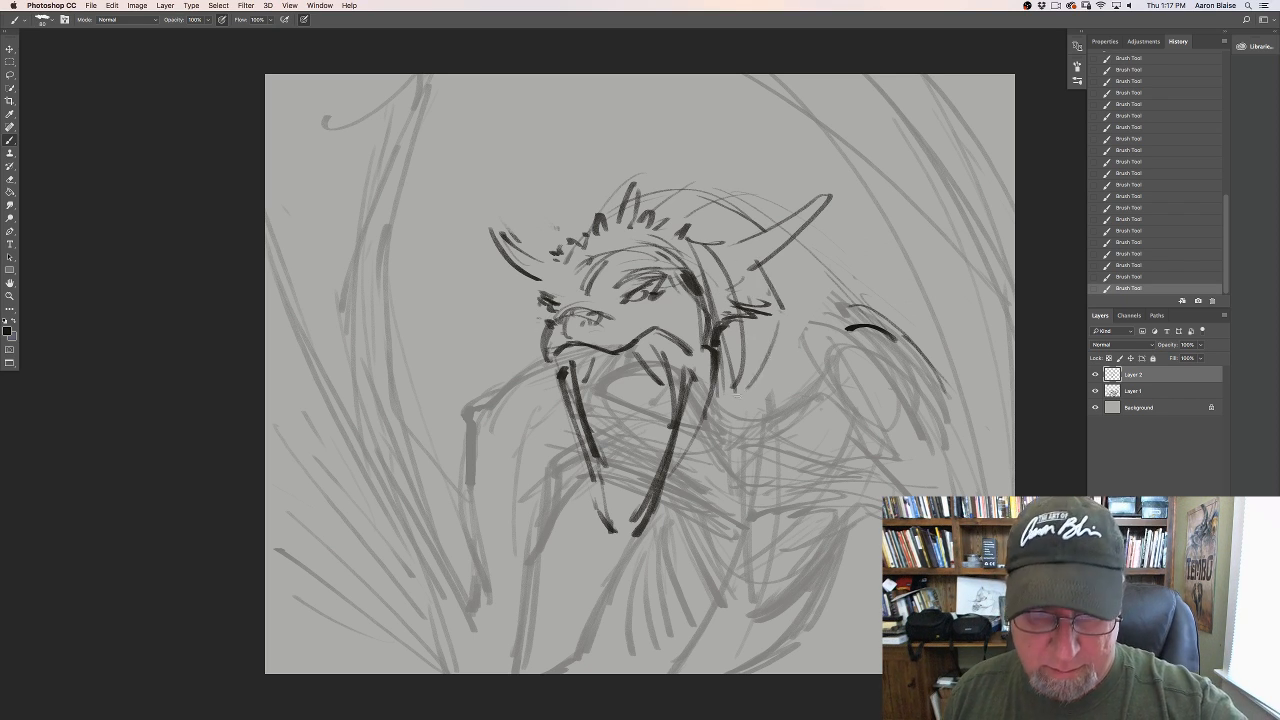
pyautogui.moveTo(788, 262); pyautogui.dragTo(780, 322)
pyautogui.moveTo(758, 376); pyautogui.dragTo(720, 424)
pyautogui.moveTo(788, 308); pyautogui.dragTo(776, 376)
pyautogui.moveTo(800, 276)
pyautogui.mouseDown()
pyautogui.moveTo(794, 330)
pyautogui.moveTo(810, 324)
pyautogui.mouseUp()
pyautogui.moveTo(816, 326); pyautogui.dragTo(740, 418)
pyautogui.moveTo(800, 382)
pyautogui.mouseDown()
pyautogui.moveTo(730, 430)
pyautogui.moveTo(784, 420)
pyautogui.mouseUp()
pyautogui.moveTo(836, 308); pyautogui.dragTo(812, 390)
pyautogui.moveTo(820, 271); pyautogui.dragTo(828, 296)
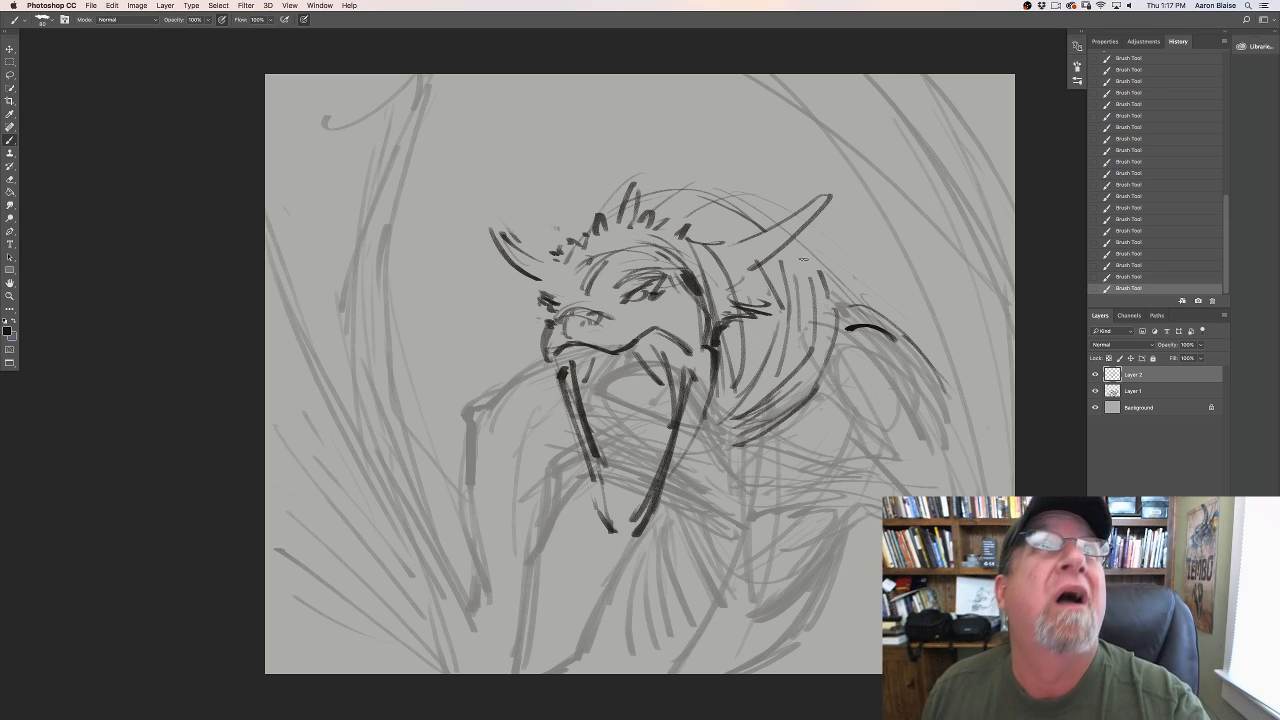
# Step: Strengthen the near horn's base and the crest contour over the back and top of the head
pyautogui.moveTo(764, 228)
pyautogui.mouseDown()
pyautogui.moveTo(684, 178)
pyautogui.moveTo(720, 230)
pyautogui.mouseUp()
pyautogui.moveTo(652, 194)
pyautogui.mouseDown()
pyautogui.moveTo(706, 222)
pyautogui.moveTo(718, 214)
pyautogui.mouseUp()
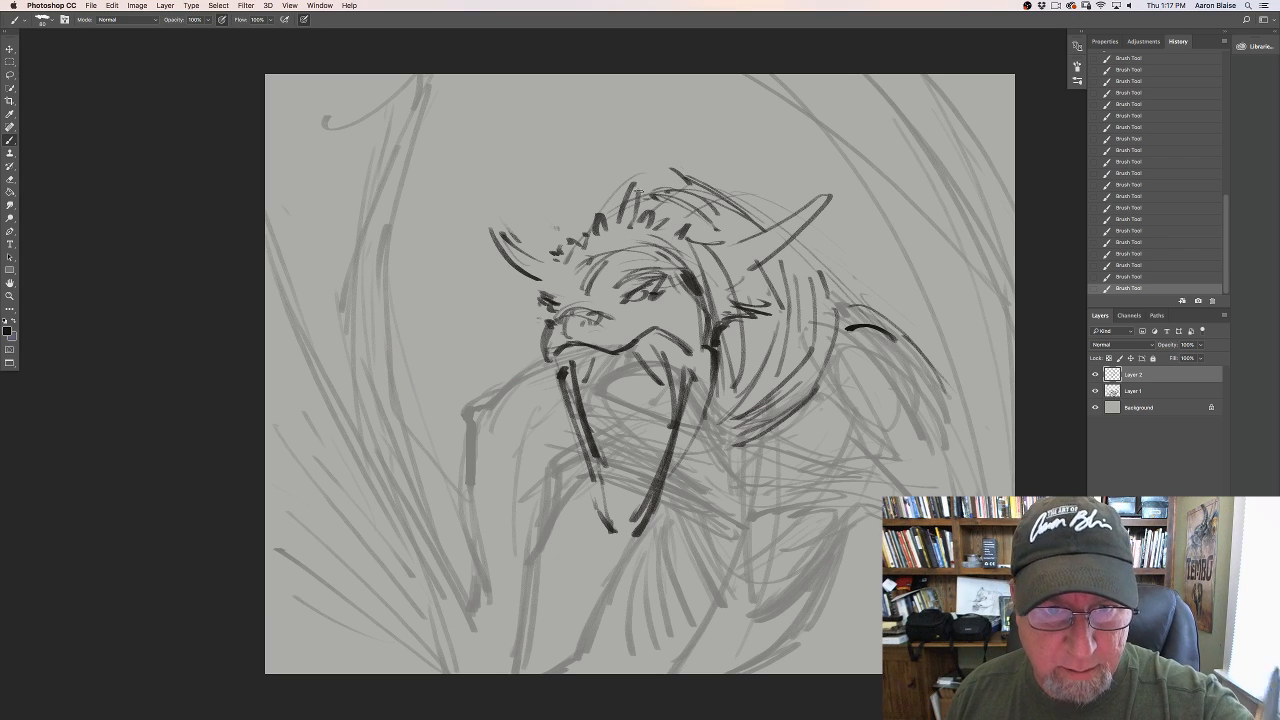
pyautogui.moveTo(608, 180)
pyautogui.mouseDown()
pyautogui.moveTo(654, 208)
pyautogui.moveTo(610, 209)
pyautogui.mouseUp()
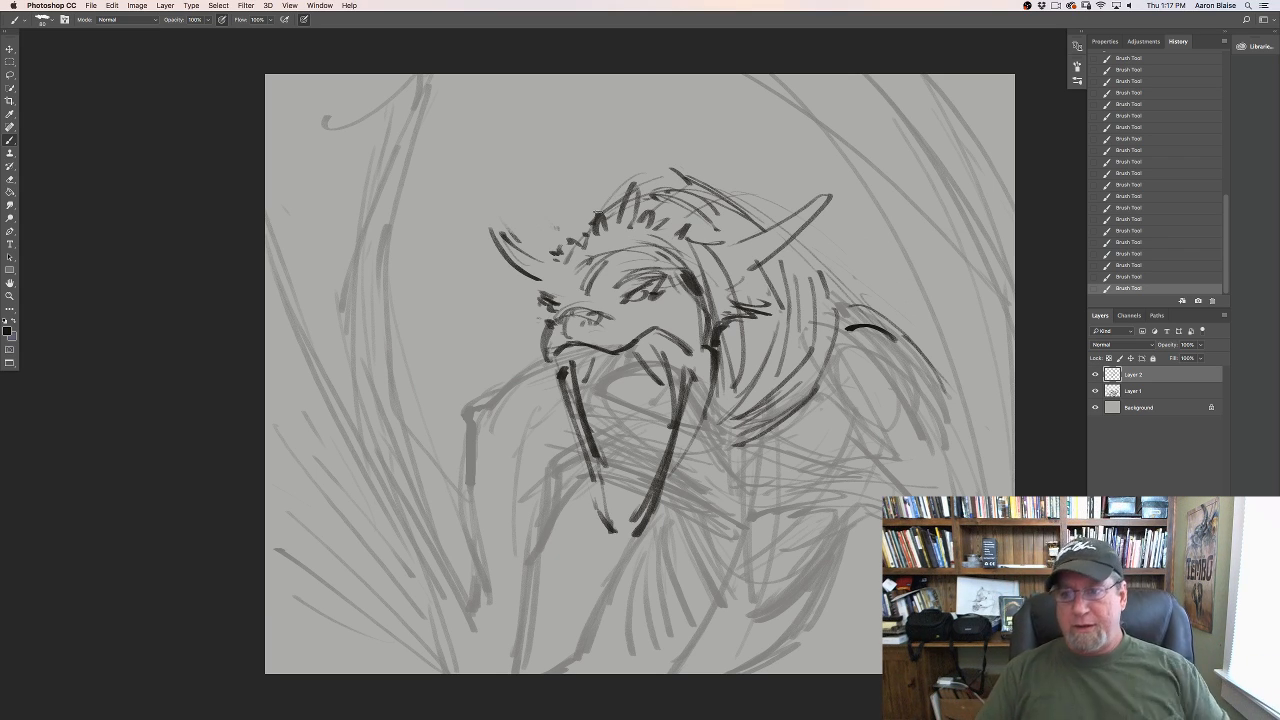
# Step: On Layer 1, erase the rough lines showing through the long chin and beneath the jaw
pyautogui.hotkey('alt', '[')
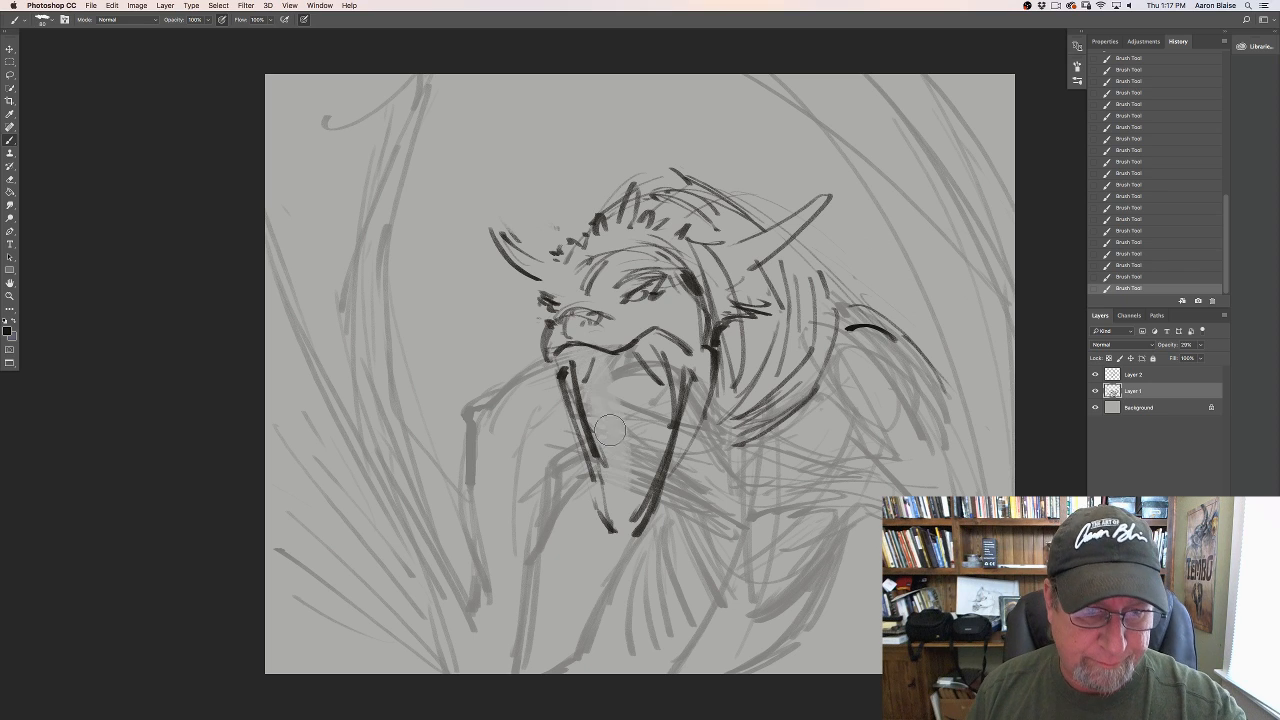
pyautogui.moveTo(667, 364)
pyautogui.mouseDown()
pyautogui.moveTo(660, 400)
pyautogui.moveTo(698, 356)
pyautogui.moveTo(727, 430)
pyautogui.moveTo(762, 410)
pyautogui.mouseUp()
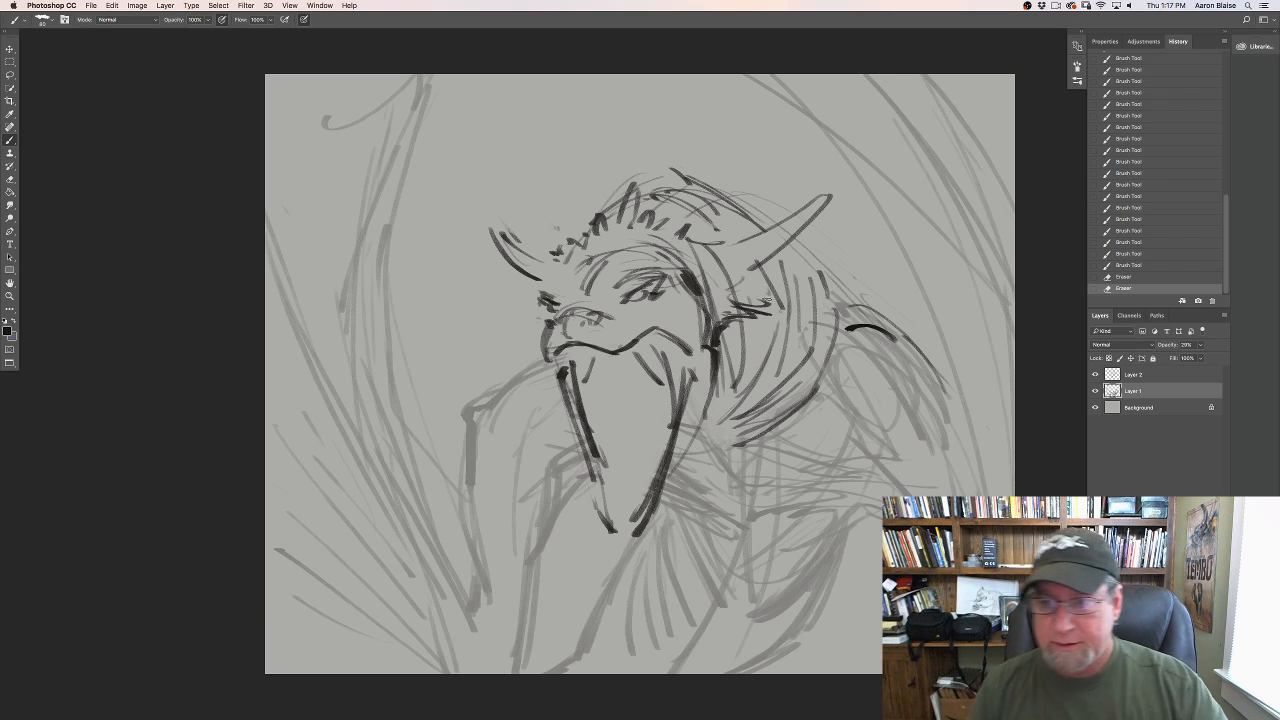
# Step: Back on Layer 2, draw the throat lines converging to a dark point on the chest beside the chin
pyautogui.click(1127, 376)
pyautogui.moveTo(741, 444); pyautogui.dragTo(762, 434)
pyautogui.moveTo(744, 443); pyautogui.dragTo(765, 433)
pyautogui.moveTo(748, 442); pyautogui.dragTo(767, 432)
pyautogui.moveTo(752, 440)
pyautogui.mouseDown()
pyautogui.moveTo(768, 432)
pyautogui.moveTo(746, 456)
pyautogui.moveTo(738, 536)
pyautogui.mouseUp()
pyautogui.moveTo(782, 430); pyautogui.dragTo(740, 528)
pyautogui.moveTo(708, 412); pyautogui.dragTo(742, 508)
pyautogui.moveTo(694, 446)
pyautogui.mouseDown()
pyautogui.moveTo(724, 482)
pyautogui.moveTo(704, 452)
pyautogui.mouseUp()
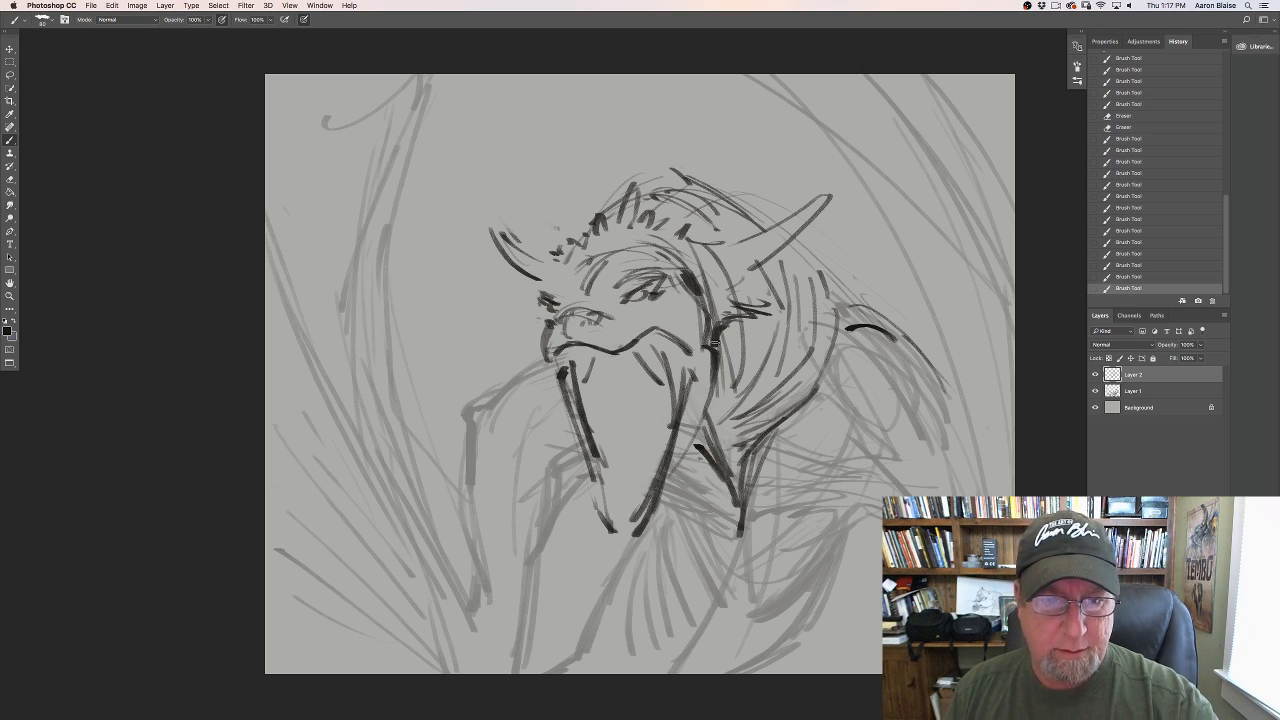
# Step: Thicken the near edge of the long chin and define its pointed tip
pyautogui.moveTo(718, 358); pyautogui.dragTo(647, 516)
pyautogui.moveTo(680, 440); pyautogui.dragTo(662, 476)
pyautogui.moveTo(666, 478); pyautogui.dragTo(640, 530)
pyautogui.moveTo(590, 493); pyautogui.dragTo(612, 528)
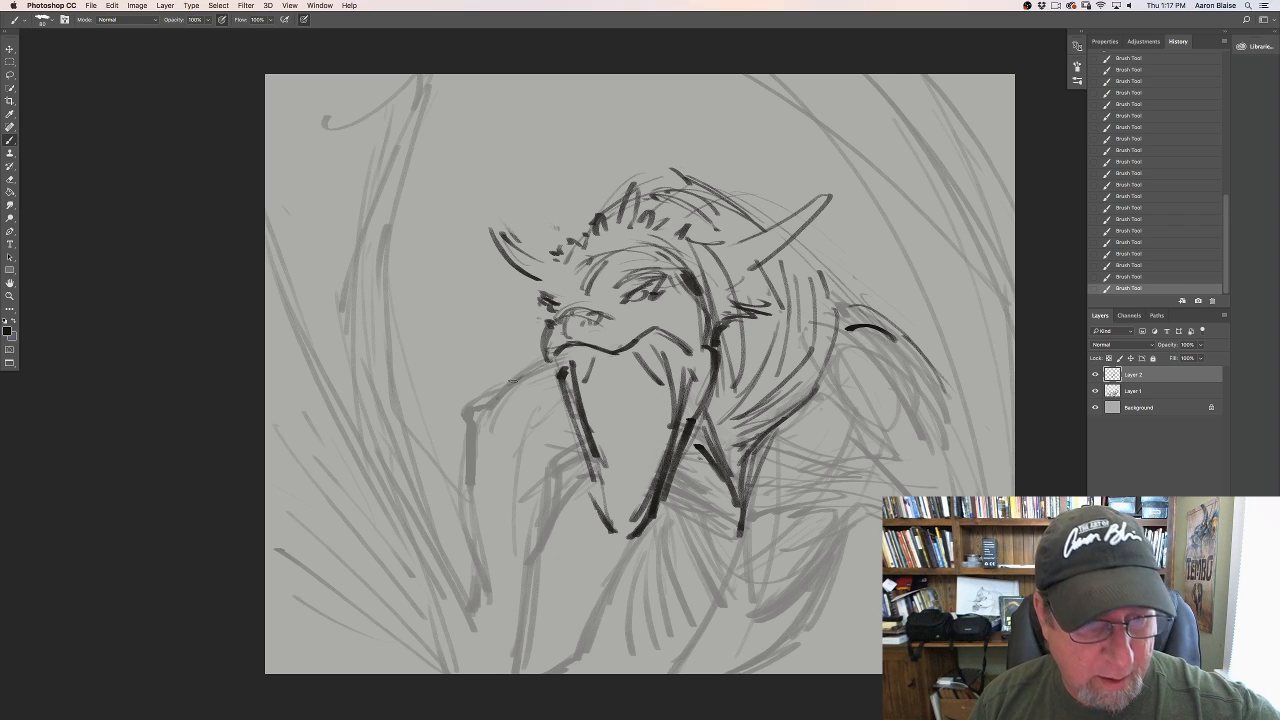
# Step: Redraw the far shoulder and outline the upper arm as a long form tapering downward
pyautogui.moveTo(490, 398); pyautogui.dragTo(527, 372)
pyautogui.moveTo(510, 464)
pyautogui.mouseDown()
pyautogui.moveTo(495, 403)
pyautogui.moveTo(466, 449)
pyautogui.moveTo(511, 637)
pyautogui.mouseUp()
pyautogui.moveTo(510, 437); pyautogui.dragTo(519, 634)
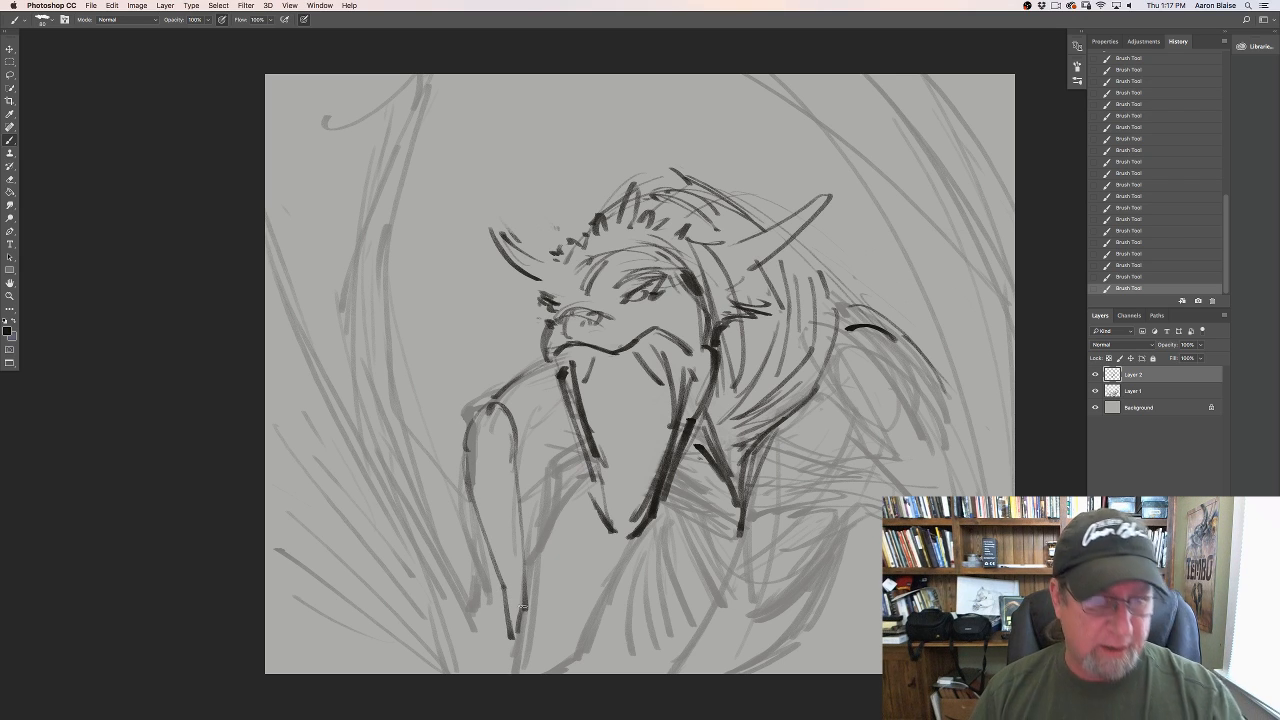
pyautogui.press('super+minus')
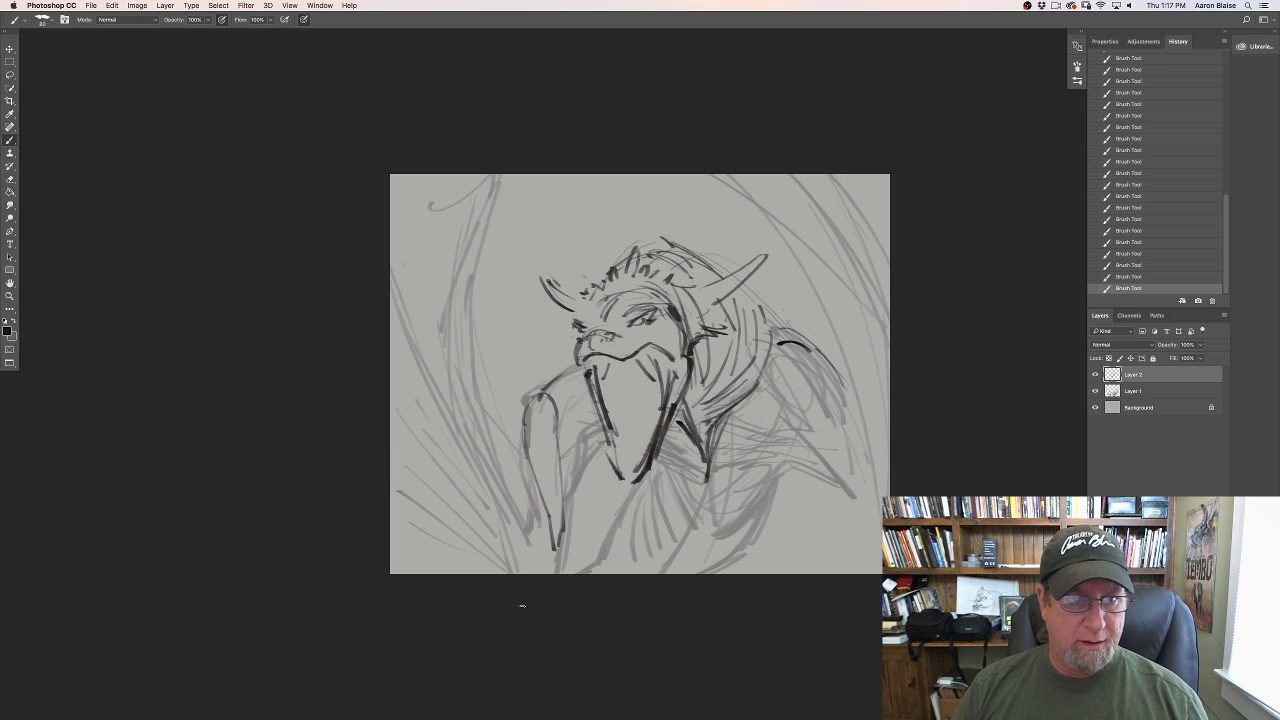
# Step: On Layer 1, redraw the background line beside the far arm as a steeper sweep, and erase the old strokes around it
pyautogui.click(1136, 392)
pyautogui.moveTo(452, 174)
pyautogui.mouseDown()
pyautogui.moveTo(492, 480)
pyautogui.moveTo(450, 175)
pyautogui.moveTo(490, 462)
pyautogui.mouseUp()
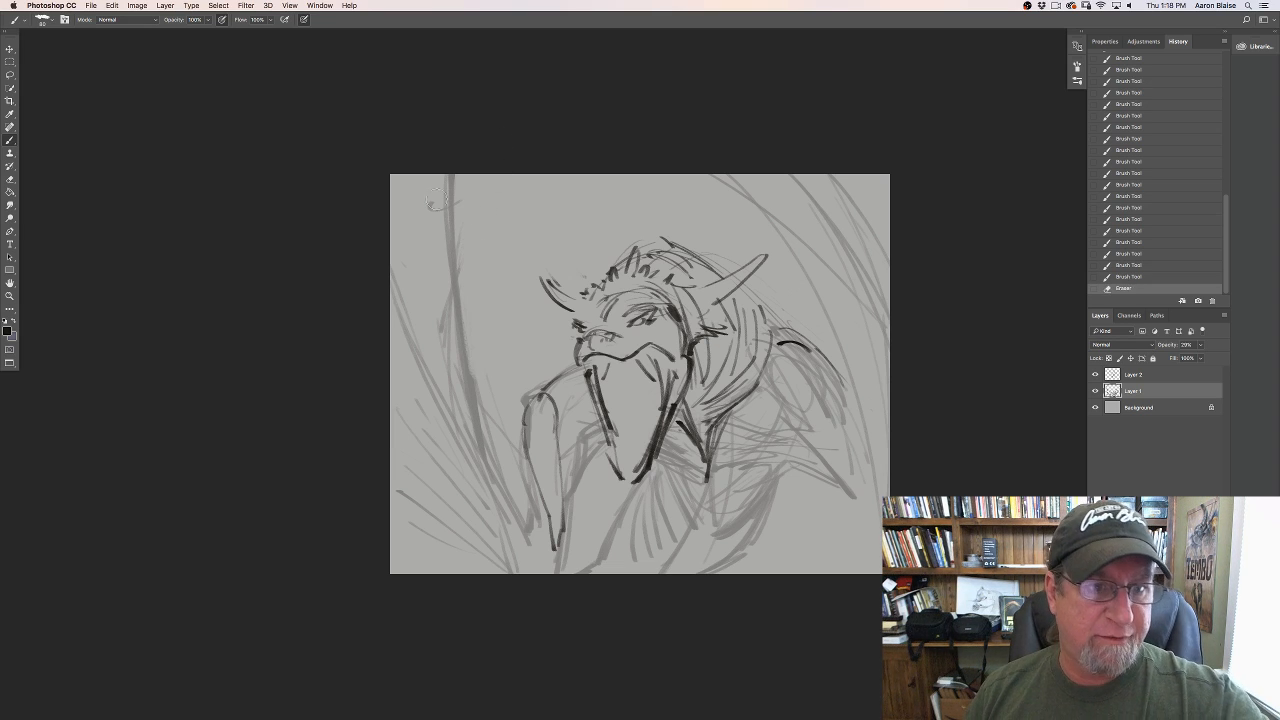
pyautogui.moveTo(430, 262); pyautogui.dragTo(446, 352)
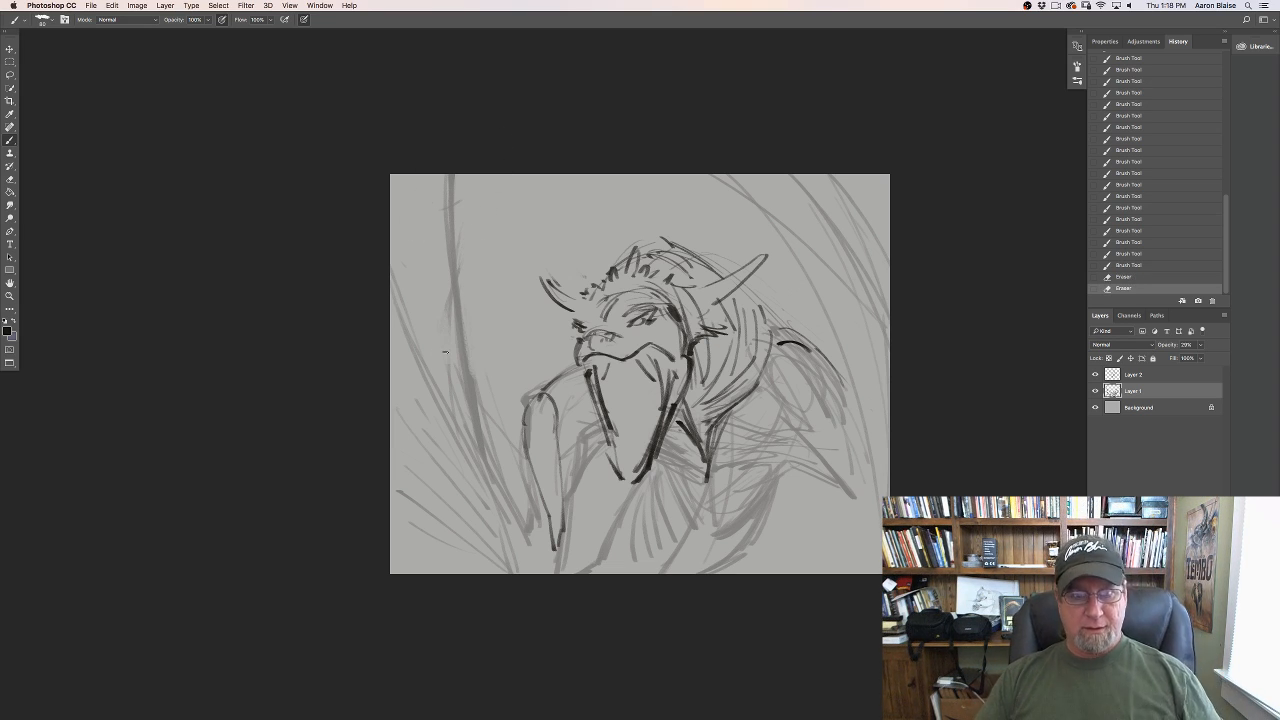
pyautogui.moveTo(457, 300)
pyautogui.mouseDown()
pyautogui.moveTo(474, 410)
pyautogui.moveTo(526, 526)
pyautogui.mouseUp()
pyautogui.moveTo(528, 534); pyautogui.dragTo(548, 574)
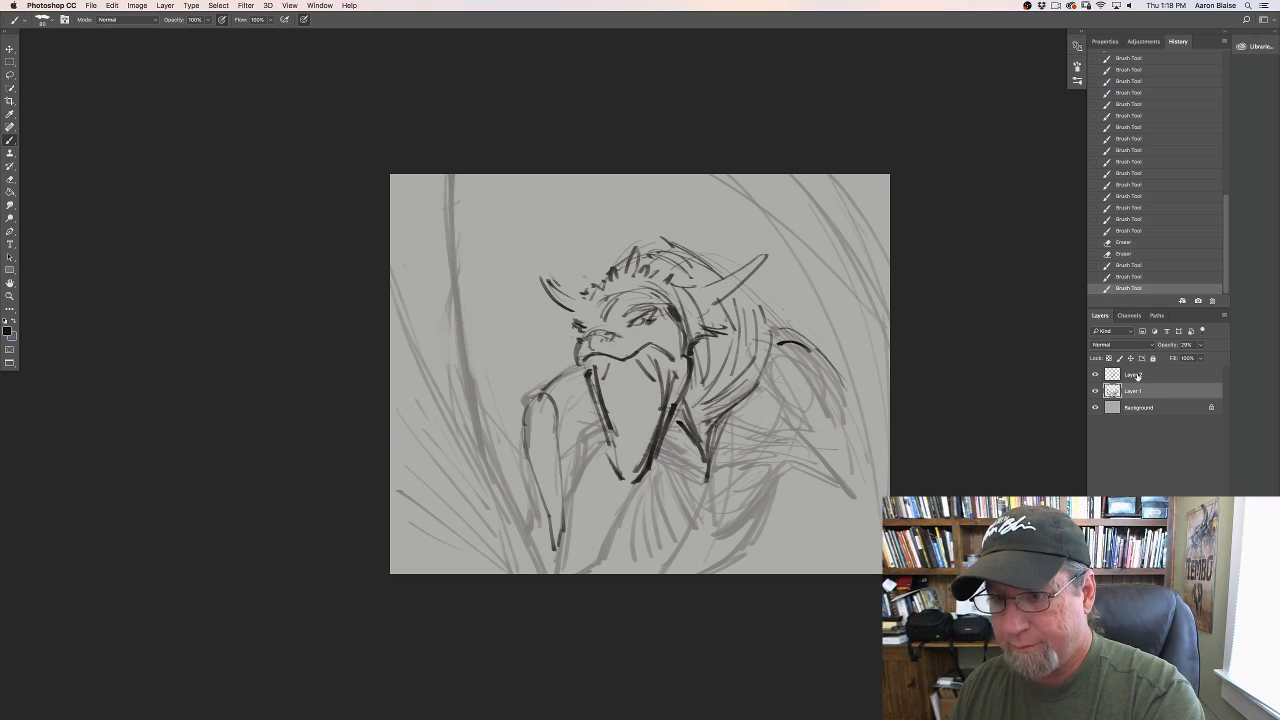
# Step: Transform Layer 1 and Layer 2 together, enlarging the sketch to about 118%, rotating it 8° counterclockwise and repositioning it slightly higher
pyautogui.keyDown('shift'); pyautogui.click(1133, 374); pyautogui.keyUp('shift')
pyautogui.click(112, 5)
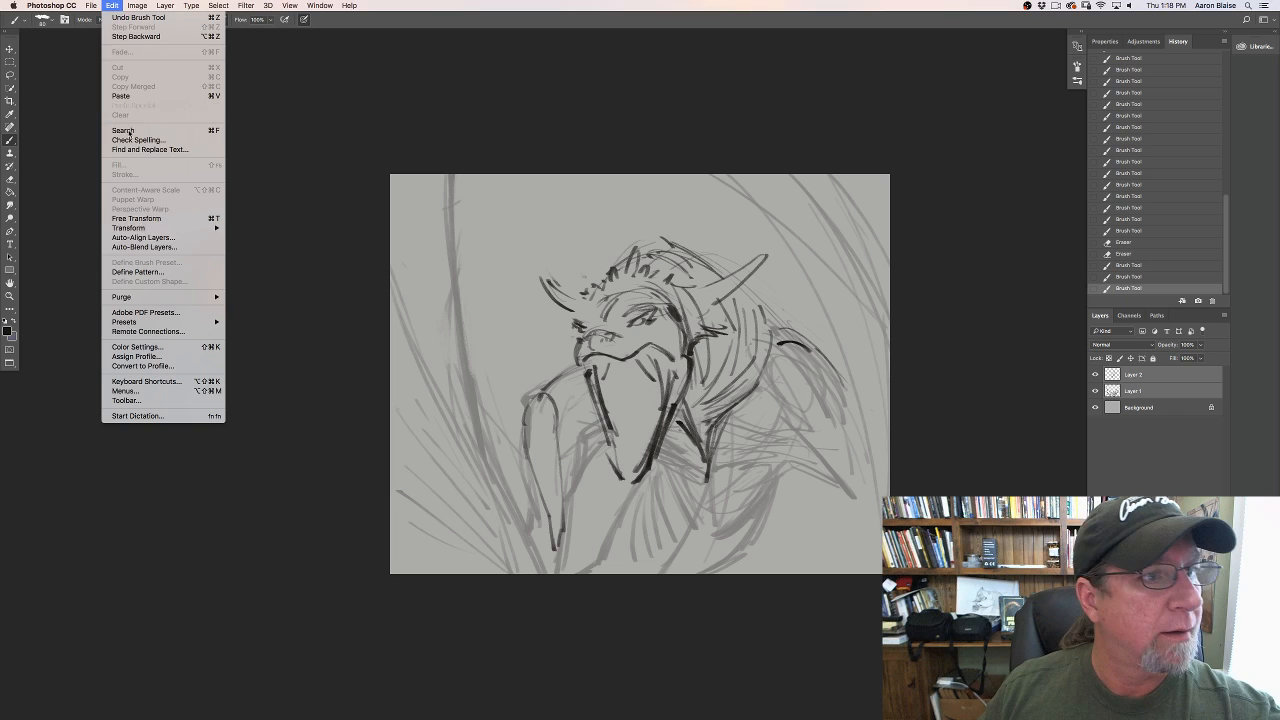
pyautogui.click(125, 218)
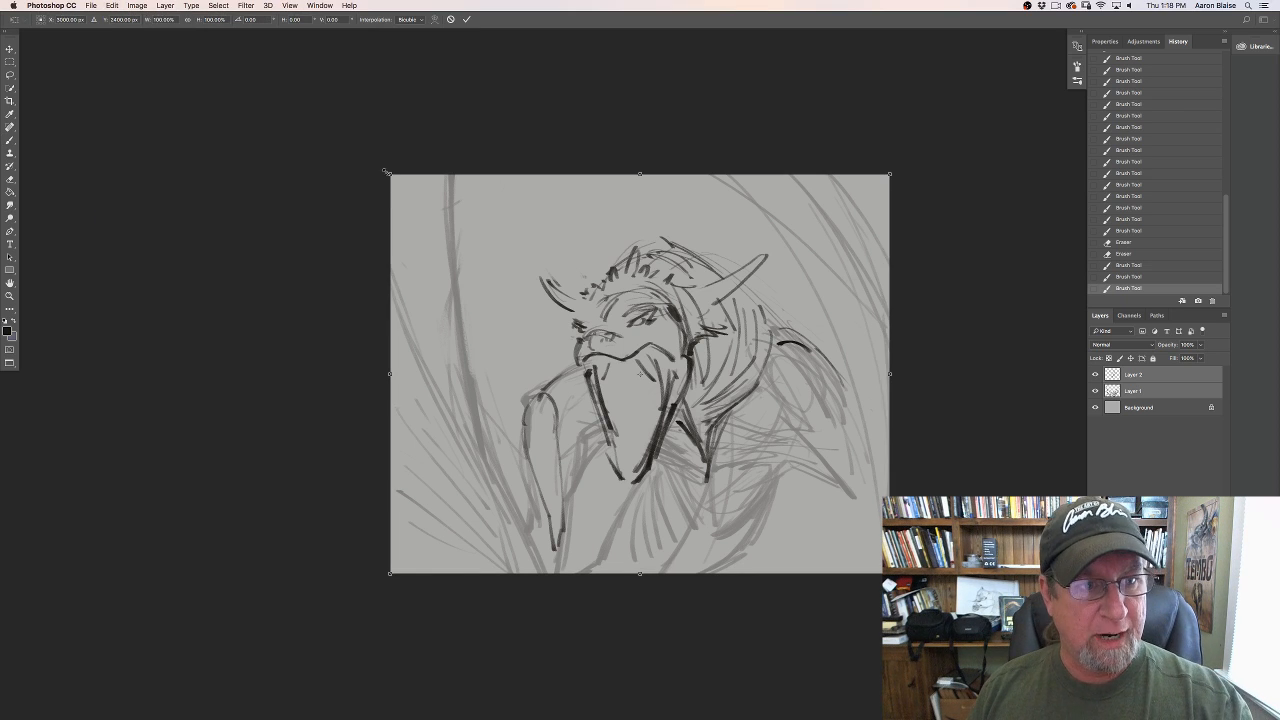
pyautogui.moveTo(386, 172); pyautogui.dragTo(298, 108)
pyautogui.moveTo(282, 573); pyautogui.dragTo(304, 612)
pyautogui.moveTo(389, 476); pyautogui.dragTo(437, 509)
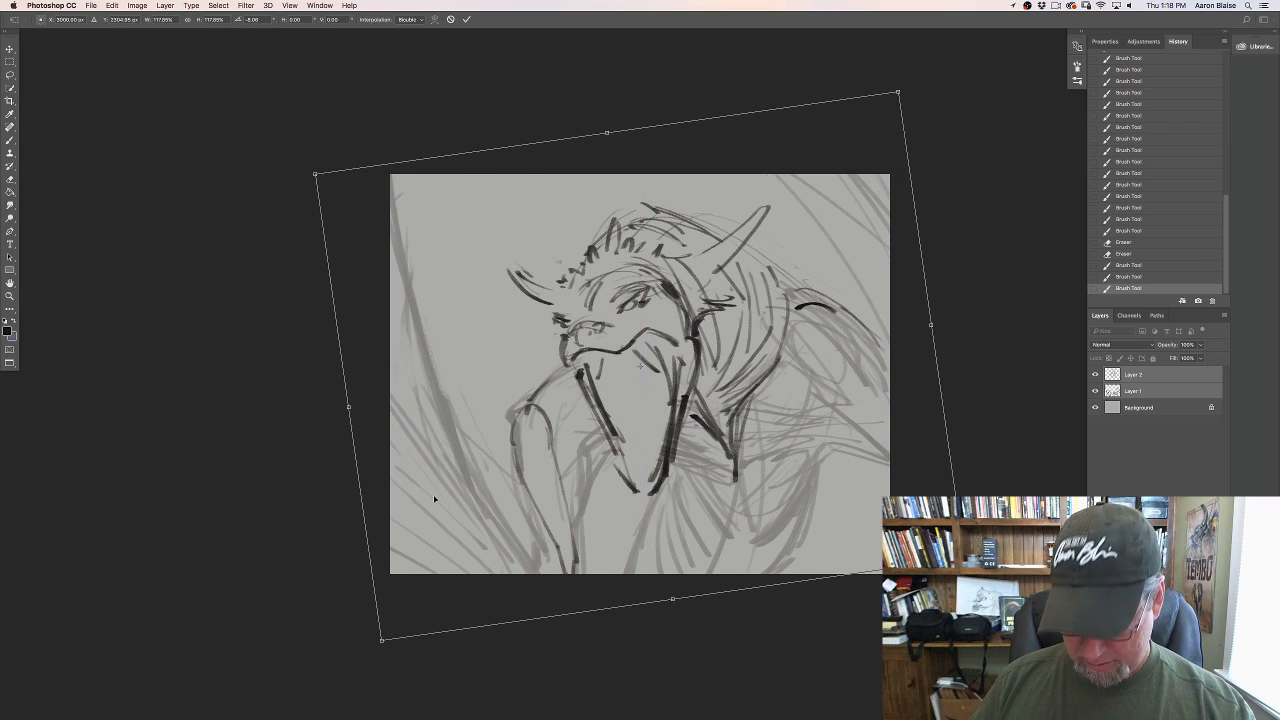
pyautogui.moveTo(457, 462)
pyautogui.mouseDown()
pyautogui.moveTo(465, 454)
pyautogui.moveTo(450, 449)
pyautogui.mouseUp()
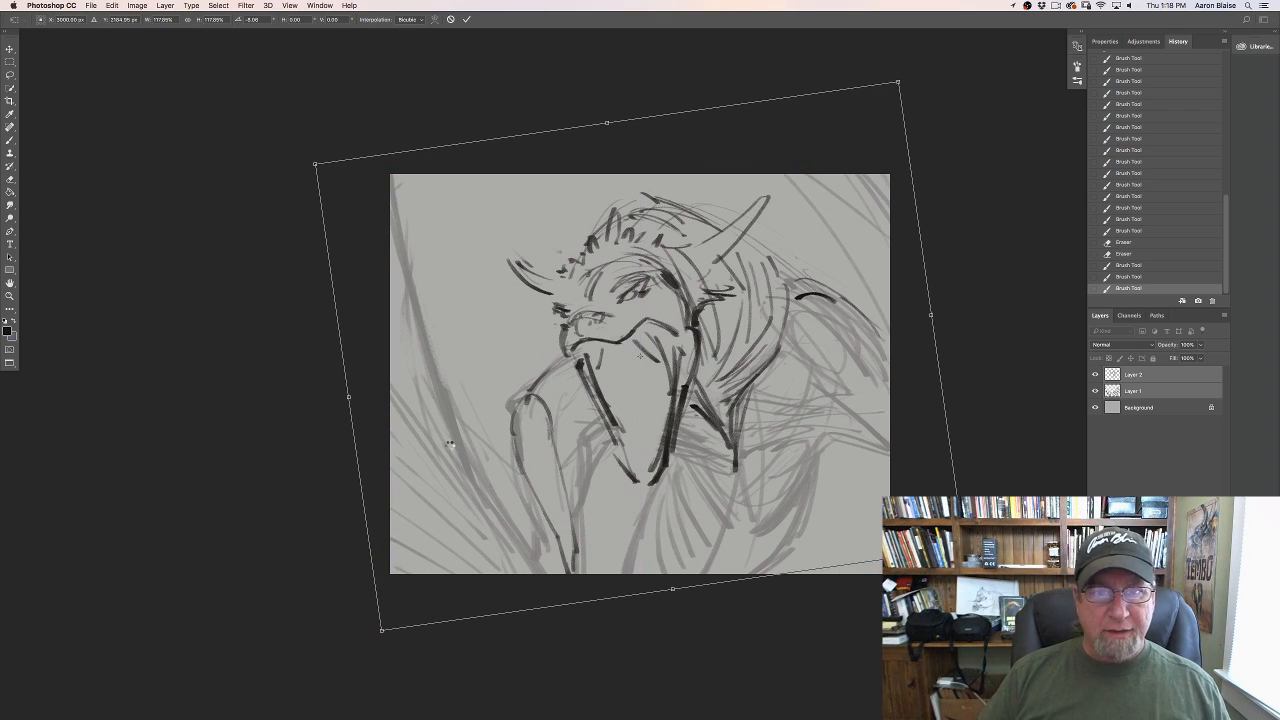
pyautogui.press('Return')
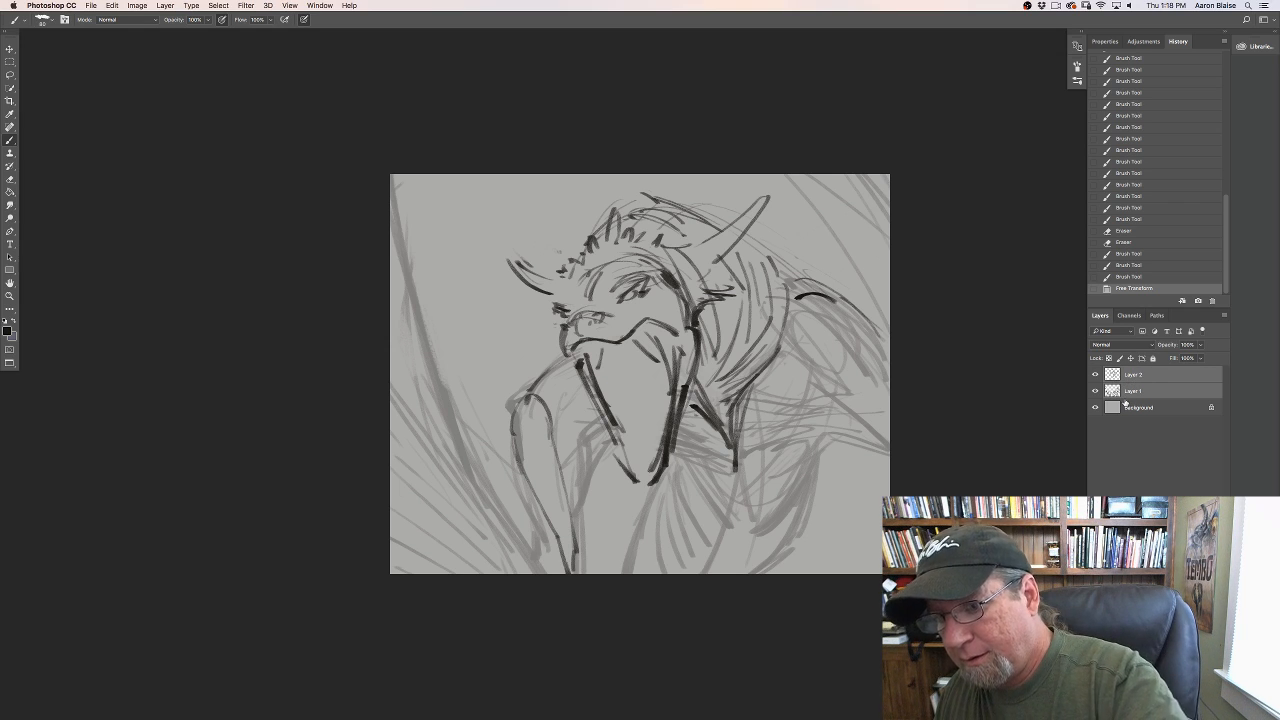
# Step: Erase the far arm on Layer 2, and clear the arm and background strokes beside the creature on Layer 1
pyautogui.click(1146, 375)
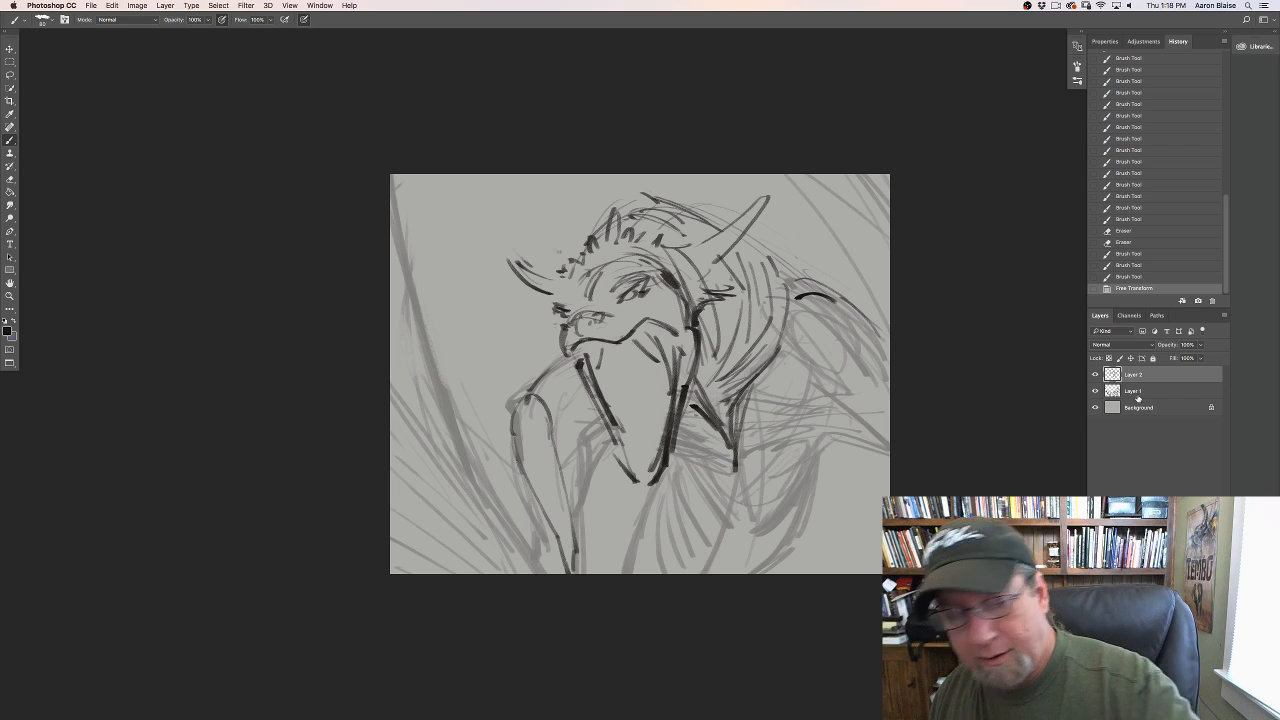
pyautogui.moveTo(533, 480)
pyautogui.mouseDown()
pyautogui.moveTo(522, 459)
pyautogui.moveTo(574, 530)
pyautogui.mouseUp()
pyautogui.click(1129, 392)
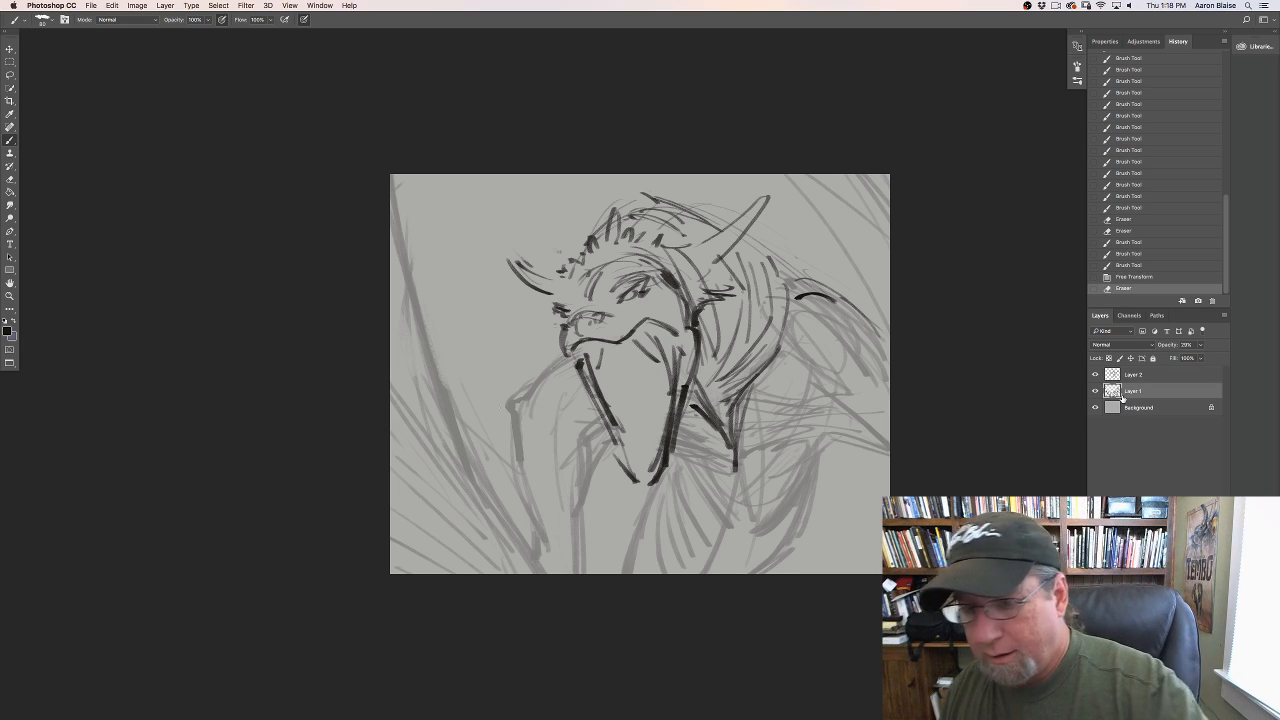
pyautogui.moveTo(556, 366)
pyautogui.mouseDown()
pyautogui.moveTo(575, 402)
pyautogui.moveTo(491, 366)
pyautogui.moveTo(497, 443)
pyautogui.moveTo(455, 470)
pyautogui.moveTo(480, 580)
pyautogui.moveTo(422, 502)
pyautogui.moveTo(384, 384)
pyautogui.moveTo(402, 497)
pyautogui.moveTo(429, 372)
pyautogui.moveTo(466, 518)
pyautogui.mouseUp()
pyautogui.press(']')
pyautogui.press(']')
pyautogui.press(']')
pyautogui.moveTo(550, 377); pyautogui.dragTo(594, 458)
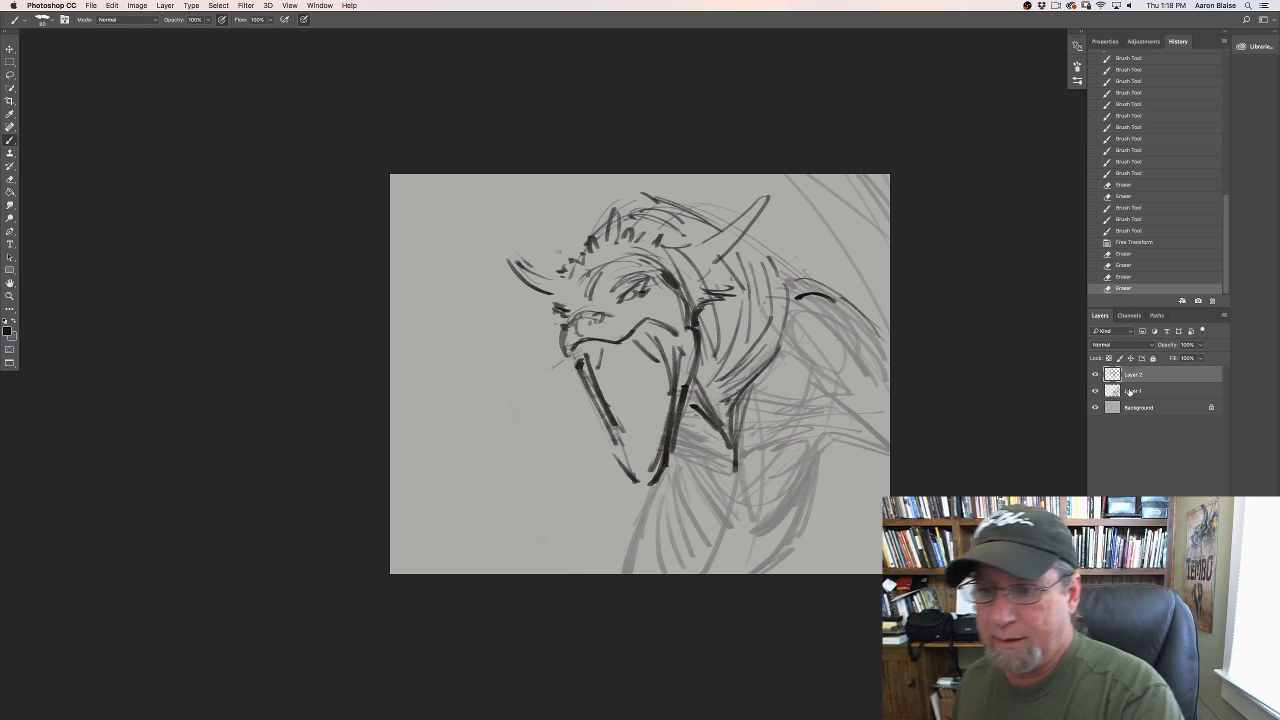
# Step: On Layer 1, sketch long diagonal strokes sloping from beside the jaw down and away from the body
pyautogui.moveTo(644, 370); pyautogui.dragTo(588, 440)
pyautogui.moveTo(636, 382); pyautogui.dragTo(582, 452)
pyautogui.moveTo(616, 410); pyautogui.dragTo(570, 480)
pyautogui.moveTo(592, 436)
pyautogui.mouseDown()
pyautogui.moveTo(589, 444)
pyautogui.moveTo(514, 530)
pyautogui.mouseUp()
pyautogui.moveTo(560, 492); pyautogui.dragTo(512, 540)
pyautogui.moveTo(590, 446); pyautogui.dragTo(574, 474)
pyautogui.moveTo(574, 480); pyautogui.dragTo(500, 536)
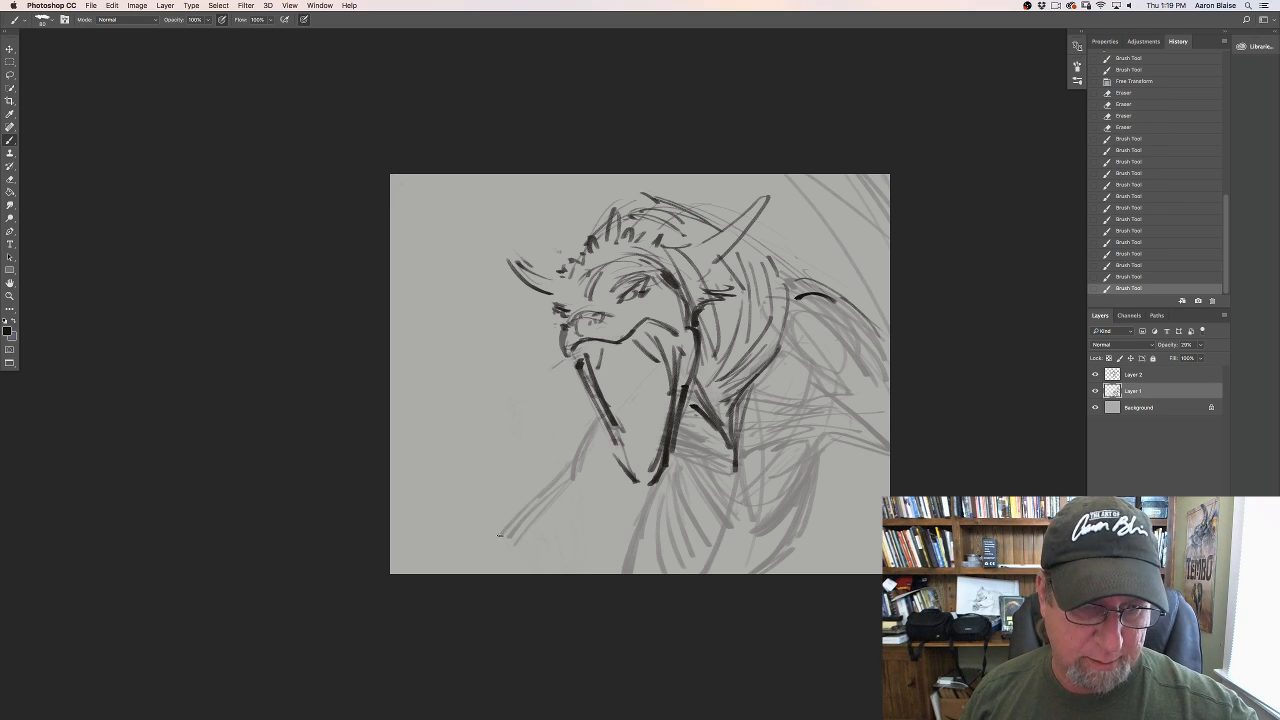
# Step: Draw sweeping diagonal background lines in the empty area in front of the creature's face
pyautogui.moveTo(490, 198); pyautogui.dragTo(390, 348)
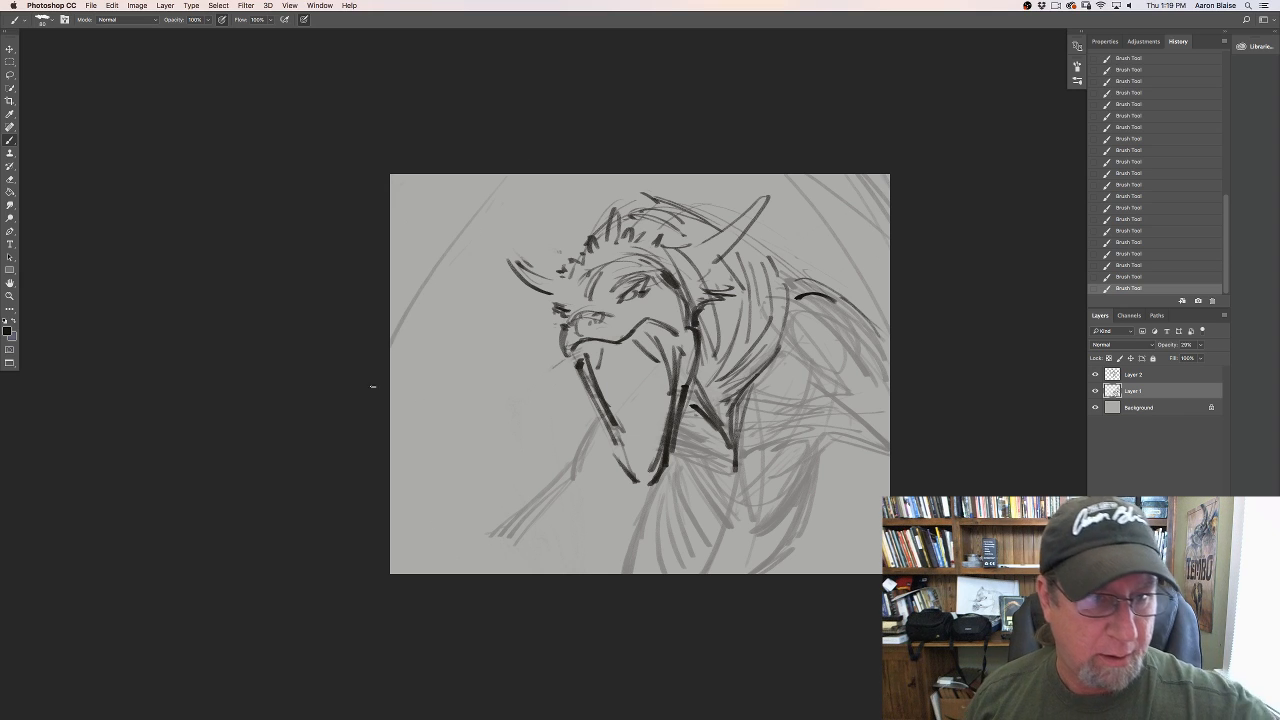
pyautogui.moveTo(507, 177); pyautogui.dragTo(440, 256)
pyautogui.moveTo(464, 204); pyautogui.dragTo(391, 334)
pyautogui.moveTo(420, 198); pyautogui.dragTo(388, 290)
pyautogui.moveTo(518, 321); pyautogui.dragTo(392, 450)
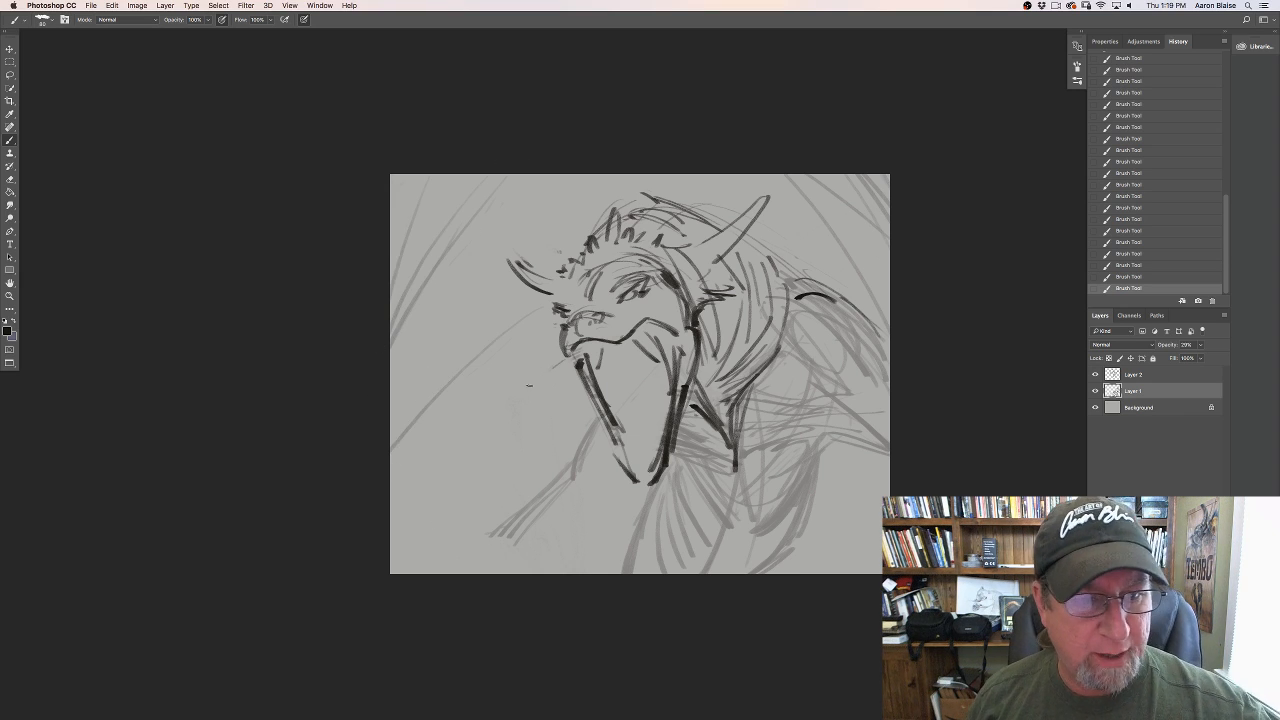
# Step: Add long curved strokes fanning down toward the canvas's lower edge in front of the creature's body
pyautogui.moveTo(474, 460); pyautogui.dragTo(422, 514)
pyautogui.moveTo(500, 448); pyautogui.dragTo(412, 538)
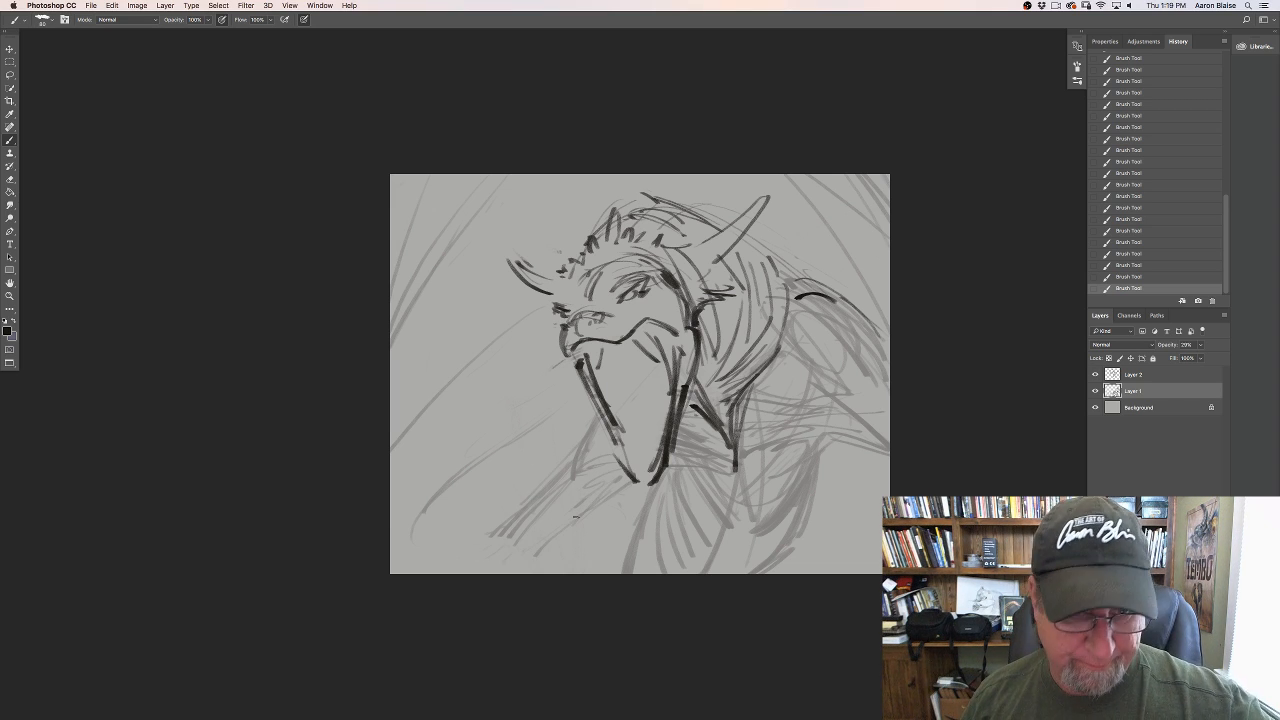
pyautogui.moveTo(498, 522); pyautogui.dragTo(510, 442)
pyautogui.moveTo(516, 412); pyautogui.dragTo(458, 572)
pyautogui.moveTo(486, 462); pyautogui.dragTo(420, 572)
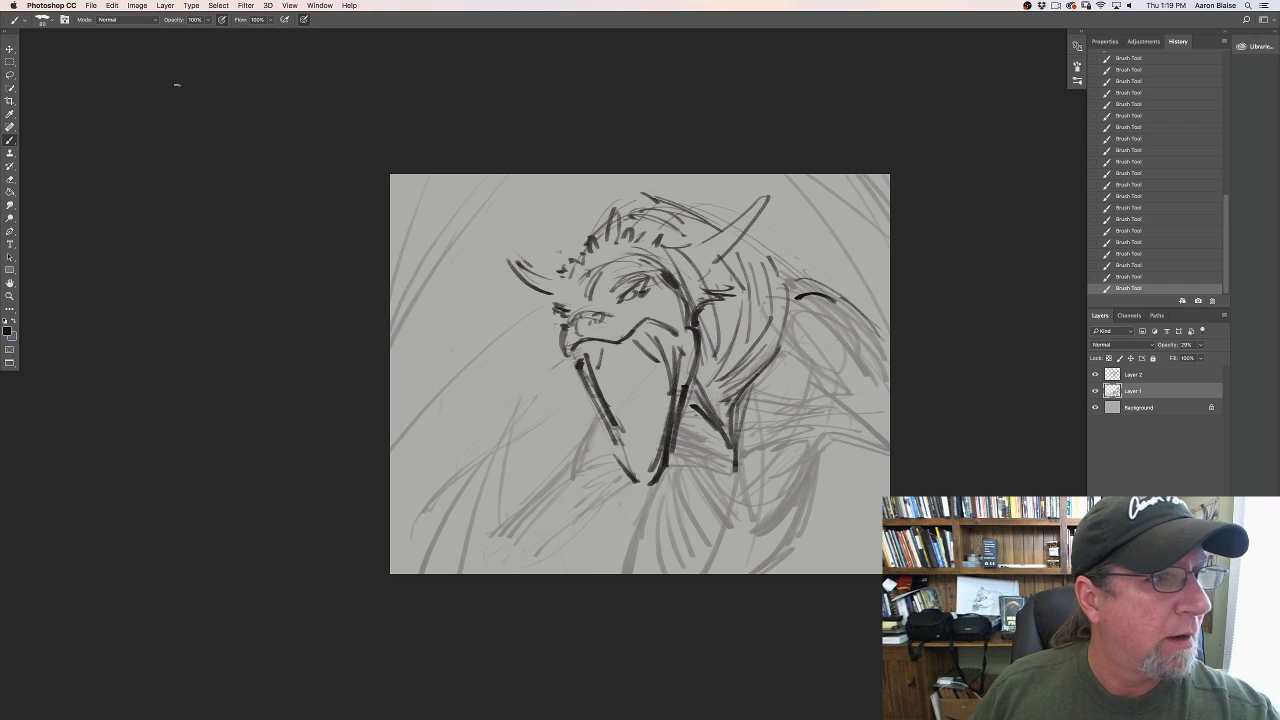
# Step: Crop a strip off the canvas's lower edge, keeping the full width
pyautogui.click(10, 101)
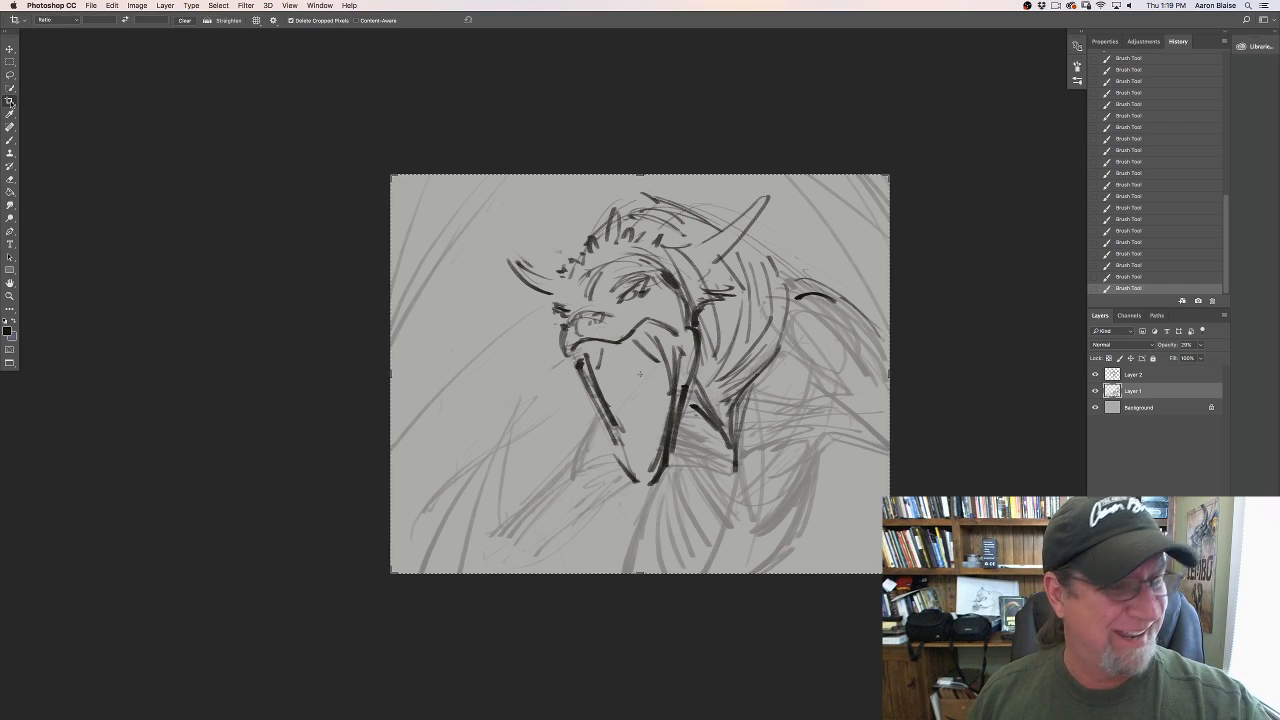
pyautogui.moveTo(636, 570); pyautogui.dragTo(640, 549)
pyautogui.press('Return')
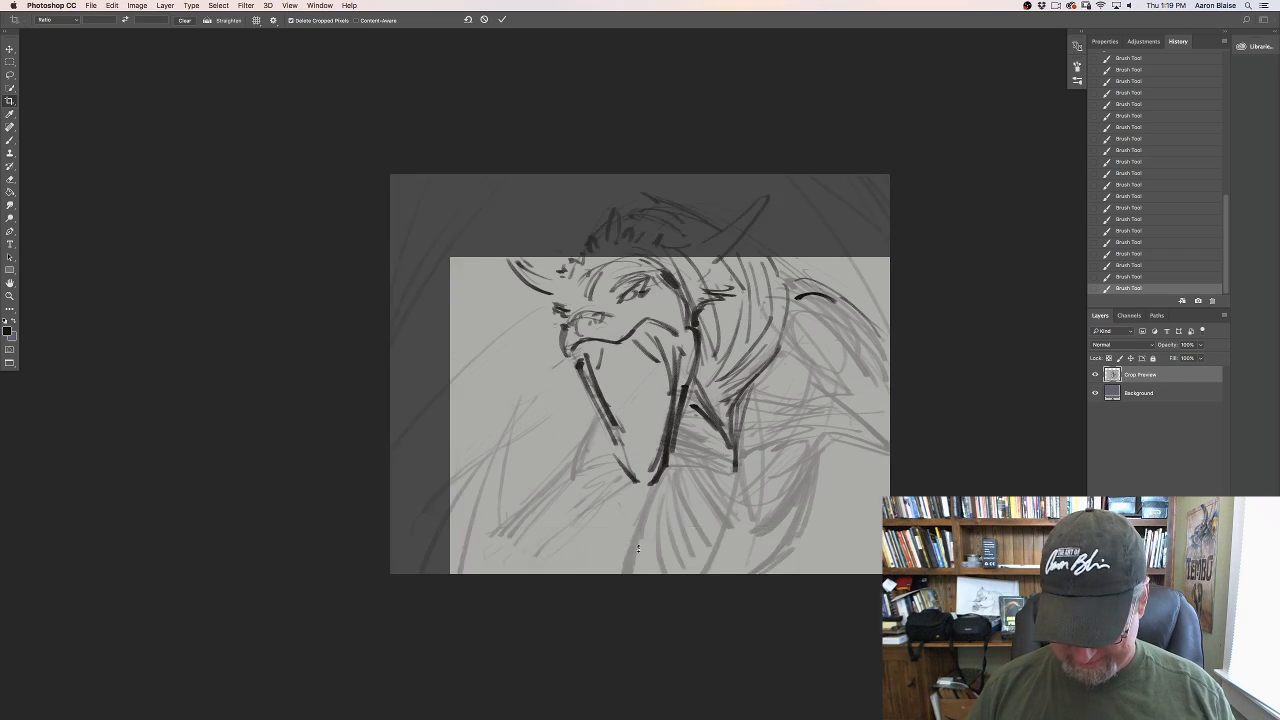
# Step: Move Layer 1 and Layer 2 up together so the head meets the canvas's upper edge, and crop off the empty lower strip
pyautogui.keyDown('shift'); pyautogui.click(1133, 374); pyautogui.keyUp('shift')
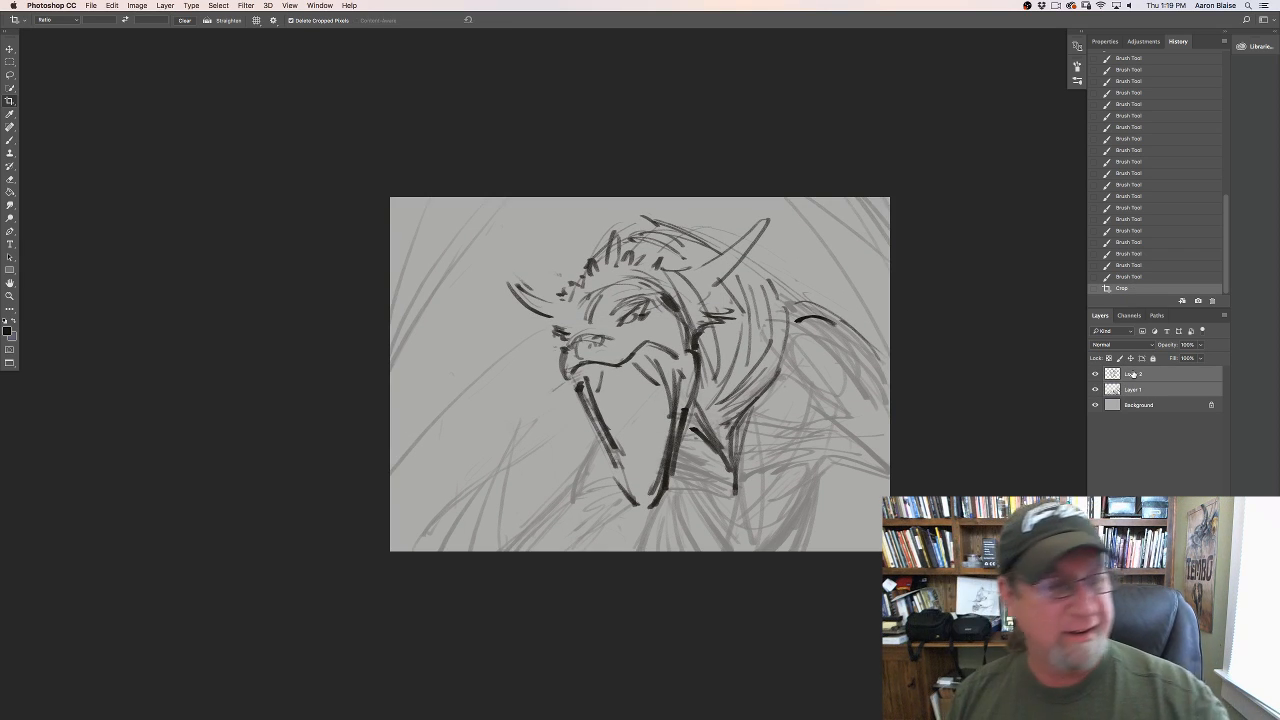
pyautogui.click(9, 49)
pyautogui.moveTo(510, 459); pyautogui.dragTo(500, 418)
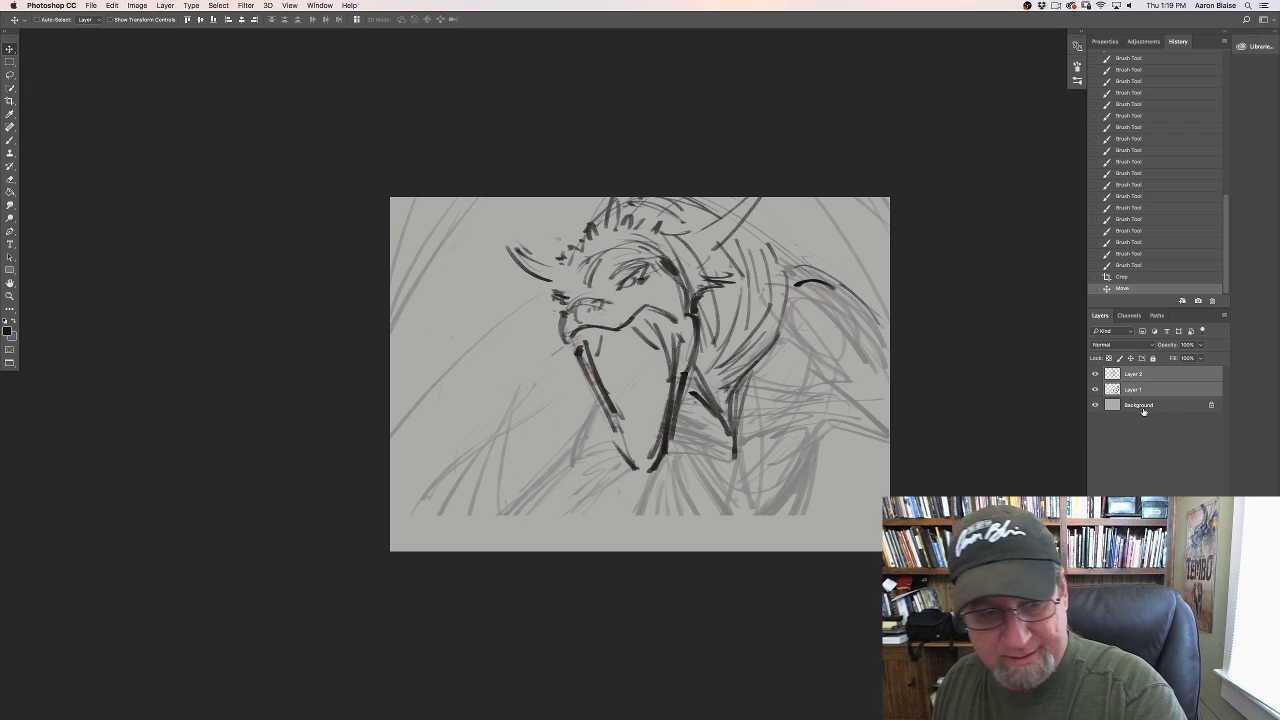
pyautogui.press('c')
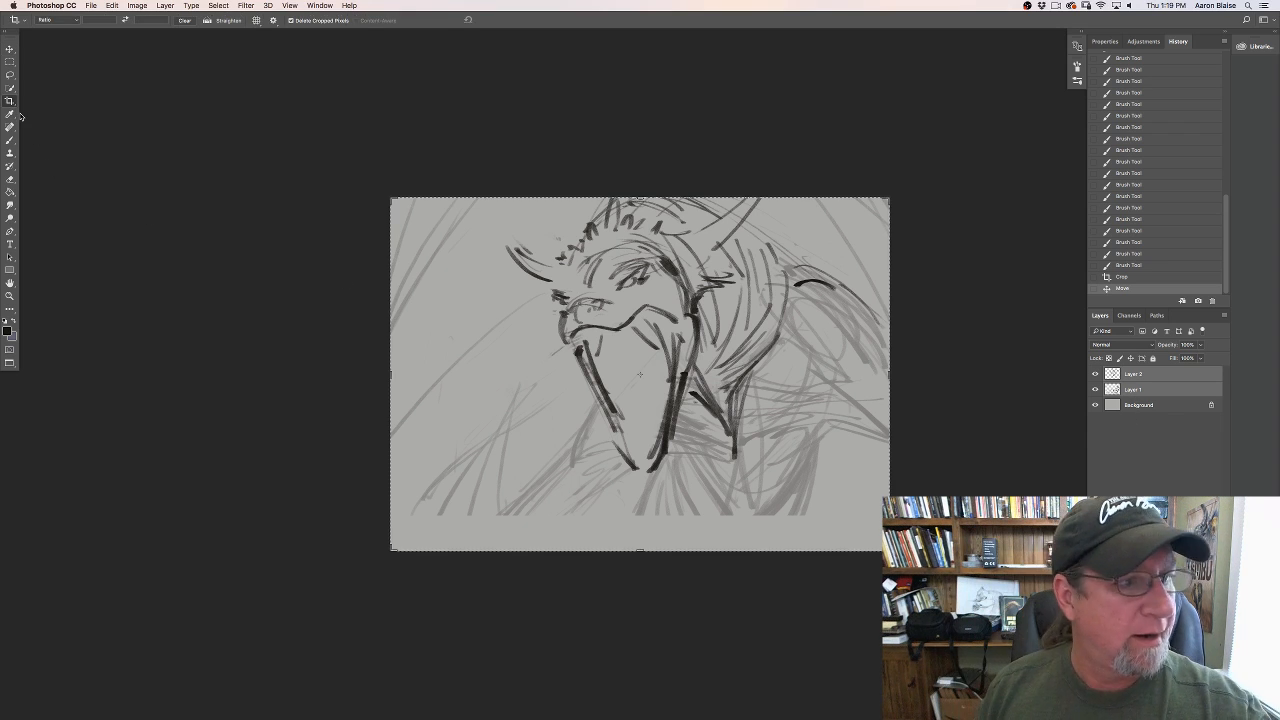
pyautogui.moveTo(640, 551); pyautogui.dragTo(639, 531)
pyautogui.press('Return')
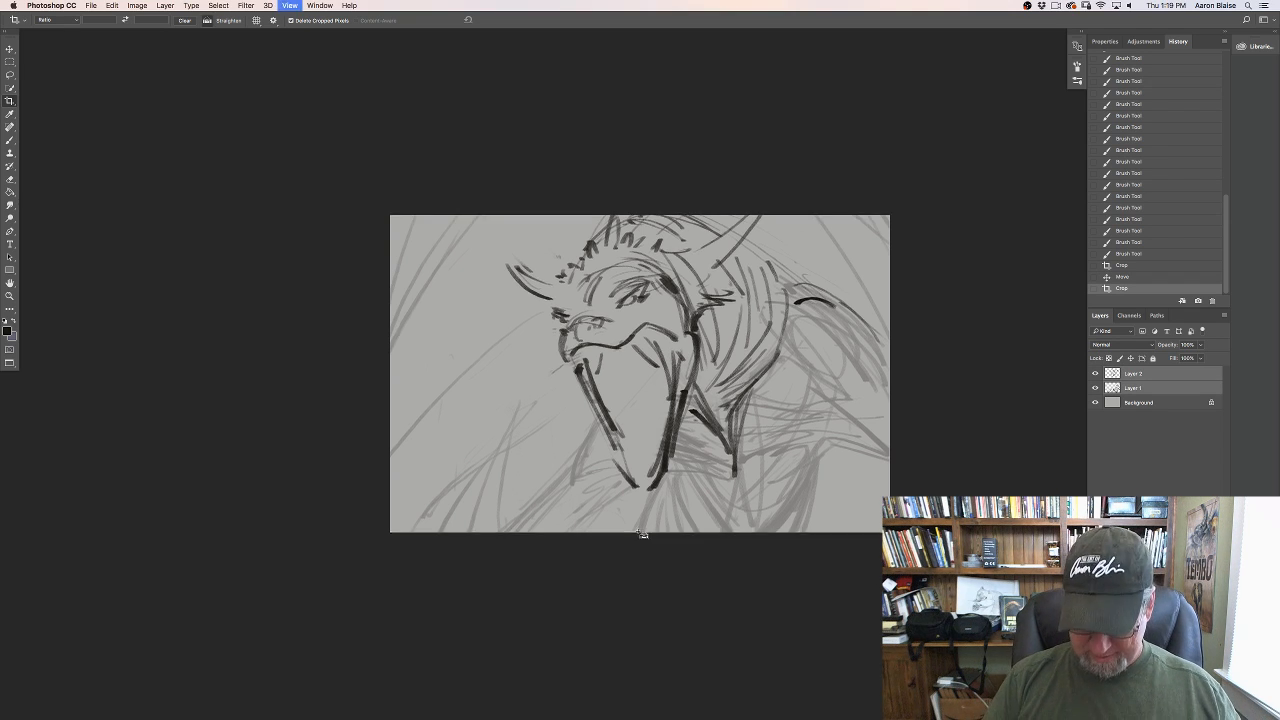
pyautogui.press('super+plus')
pyautogui.press('super+minus')
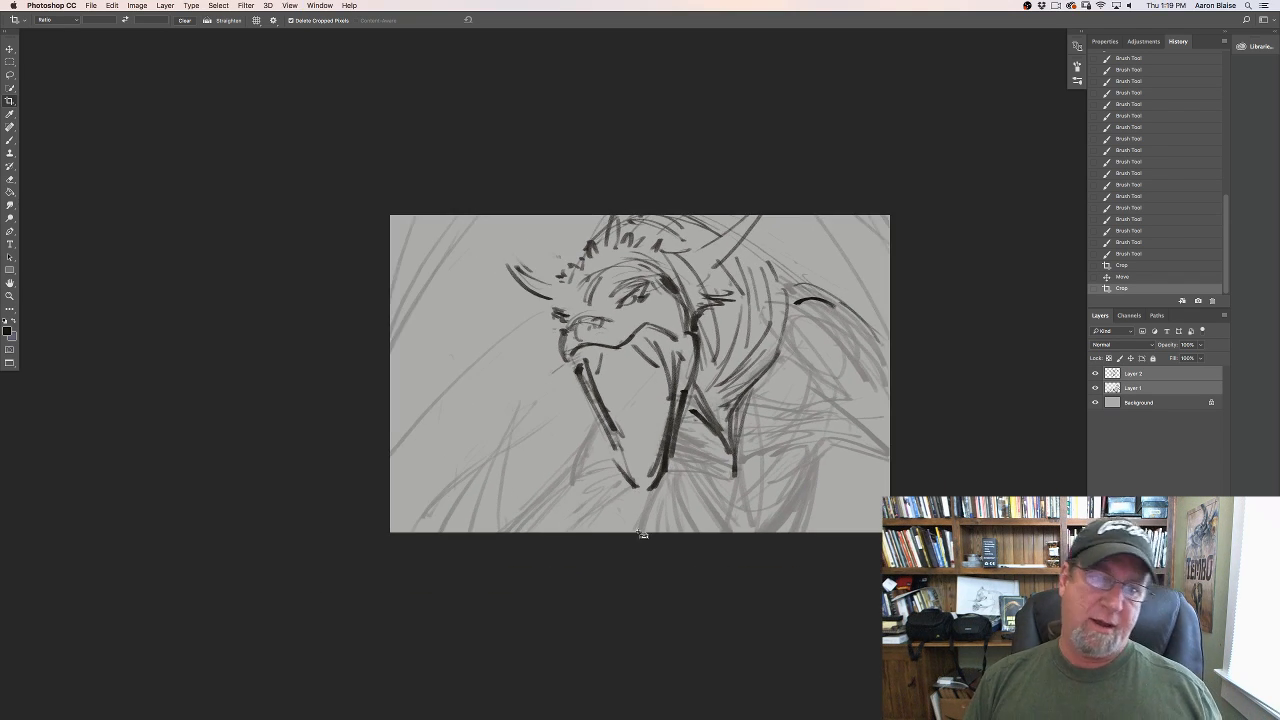
pyautogui.press('super+plus')
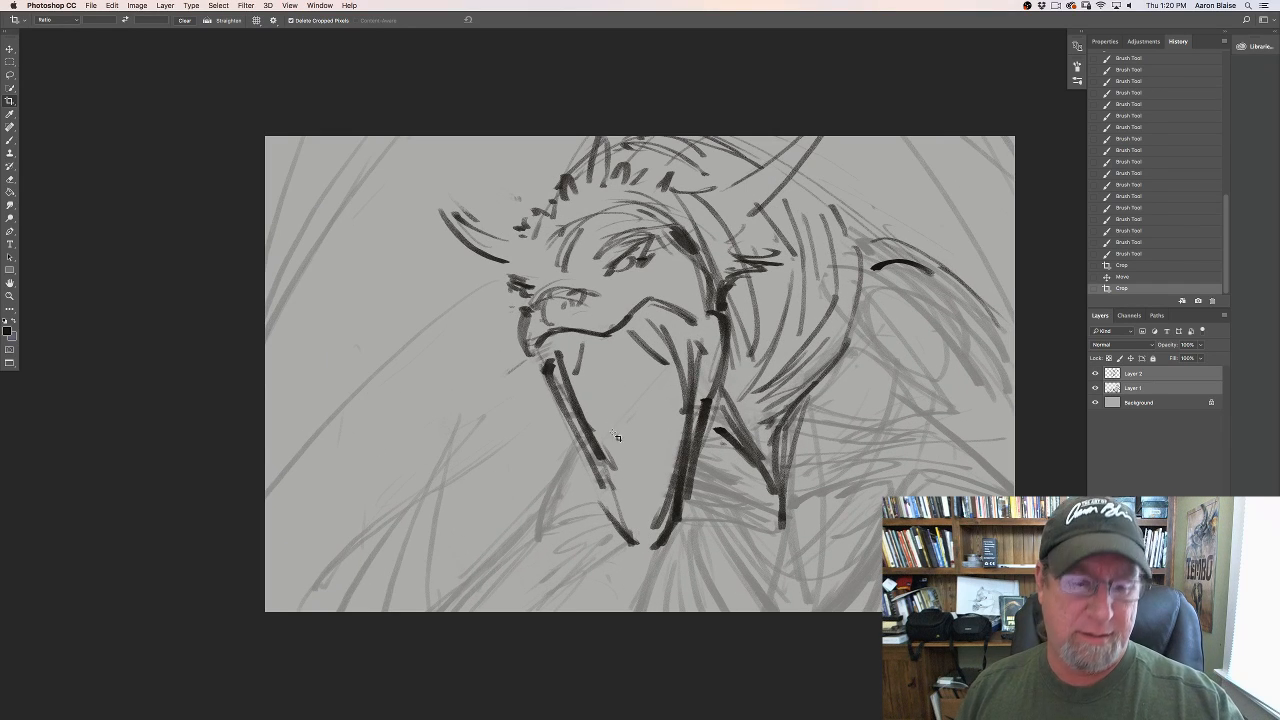
pyautogui.moveTo(605, 403); pyautogui.dragTo(605, 397)
pyautogui.press('super+z')
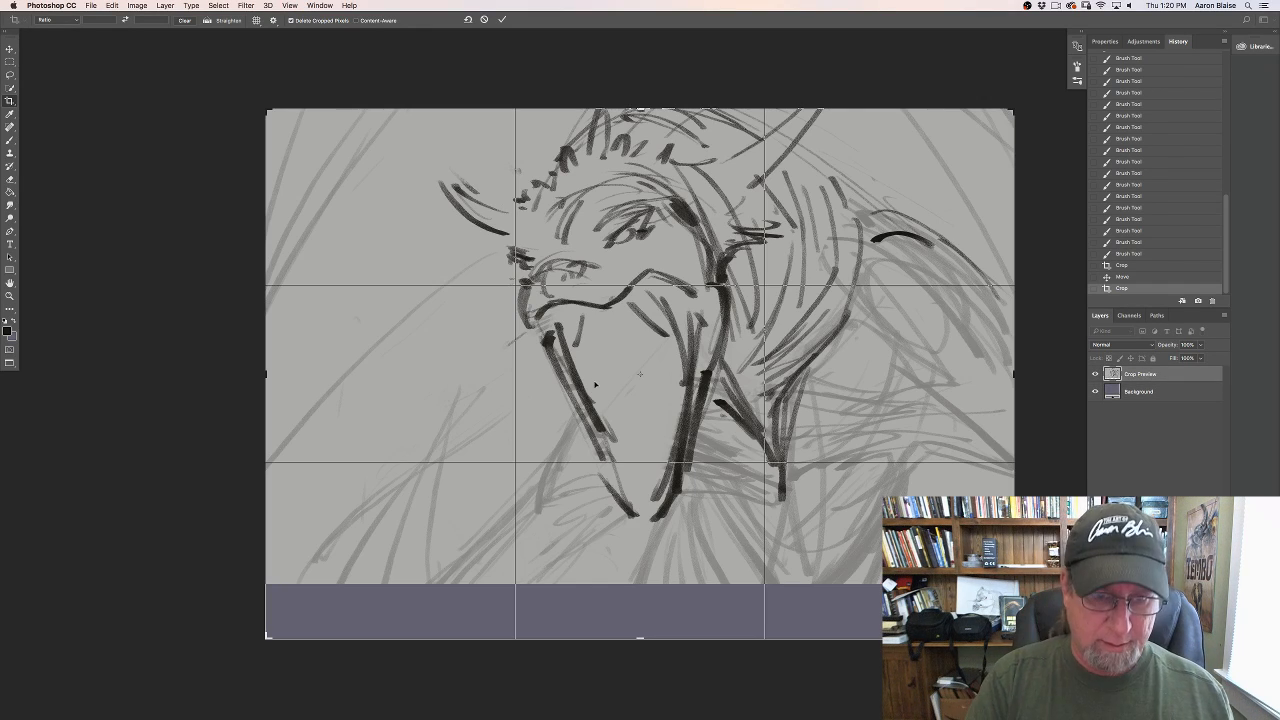
pyautogui.press('b')
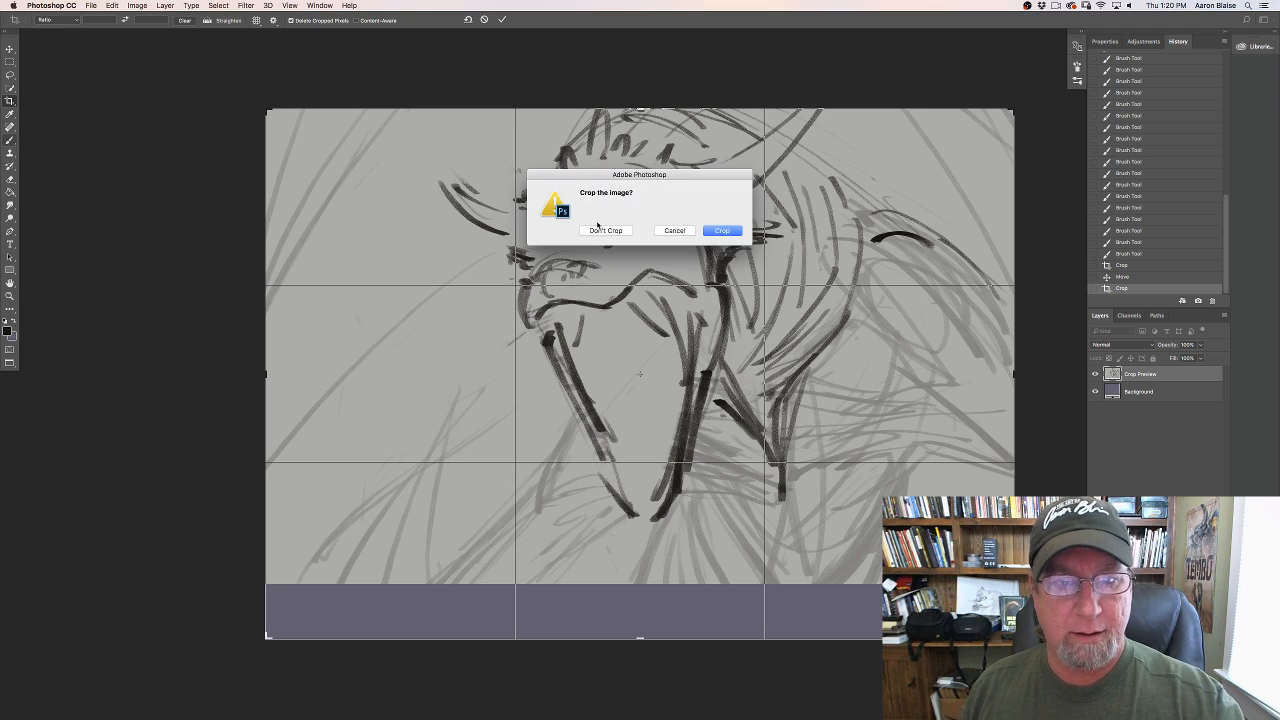
pyautogui.click(598, 230)
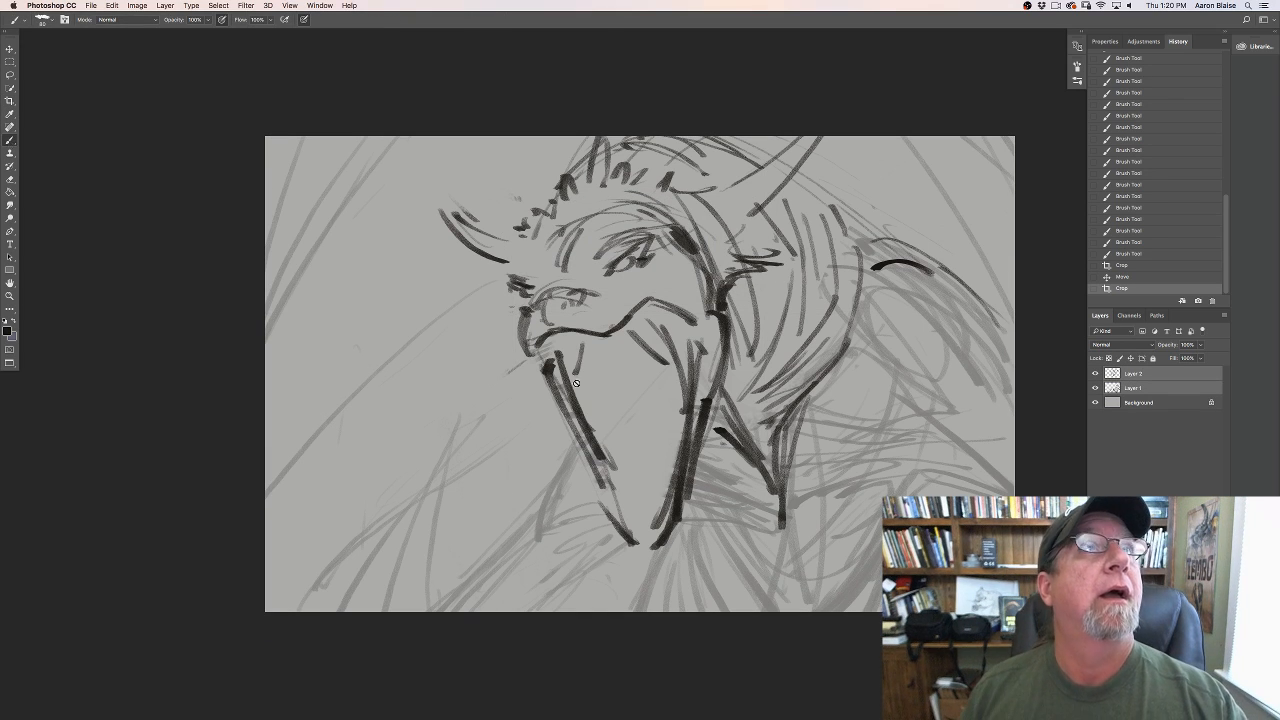
# Step: On Layer 2, draw the inner contours of the long lower jaw, converging toward its pointed tip
pyautogui.click(1140, 374)
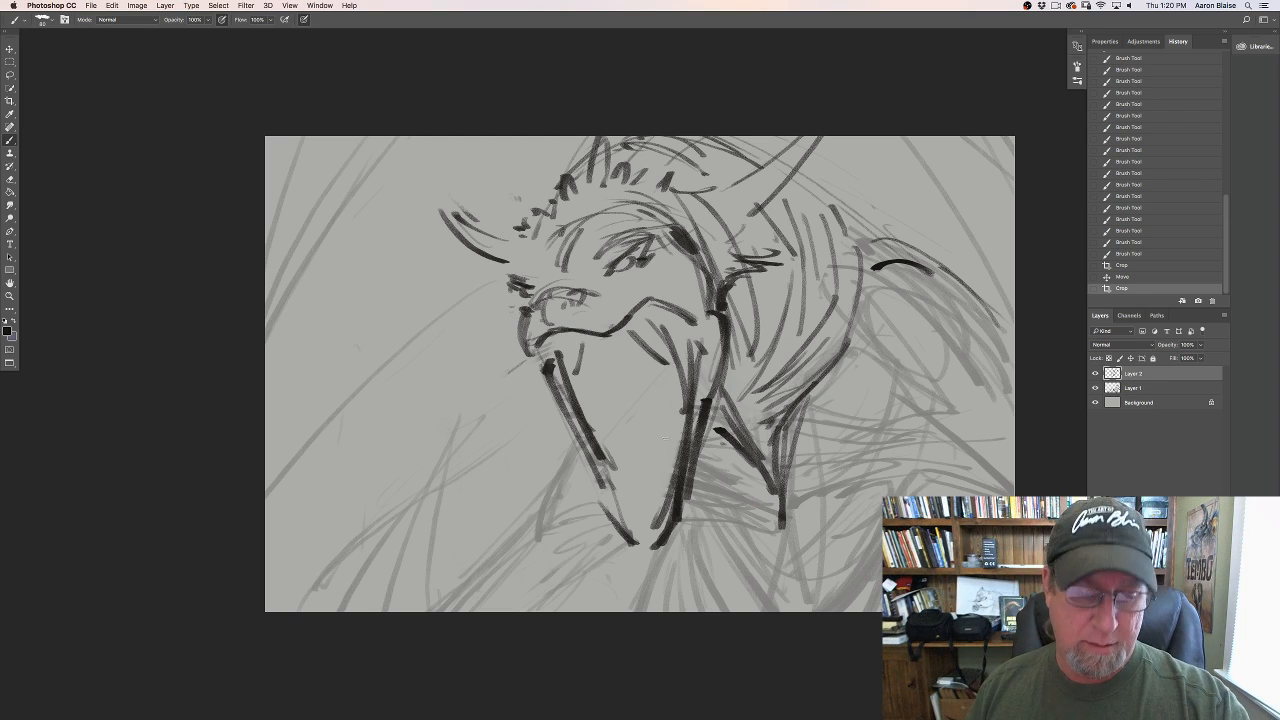
pyautogui.moveTo(441, 210); pyautogui.dragTo(467, 241)
pyautogui.moveTo(686, 380); pyautogui.dragTo(638, 484)
pyautogui.moveTo(649, 465); pyautogui.dragTo(640, 485)
pyautogui.moveTo(602, 442); pyautogui.dragTo(628, 475)
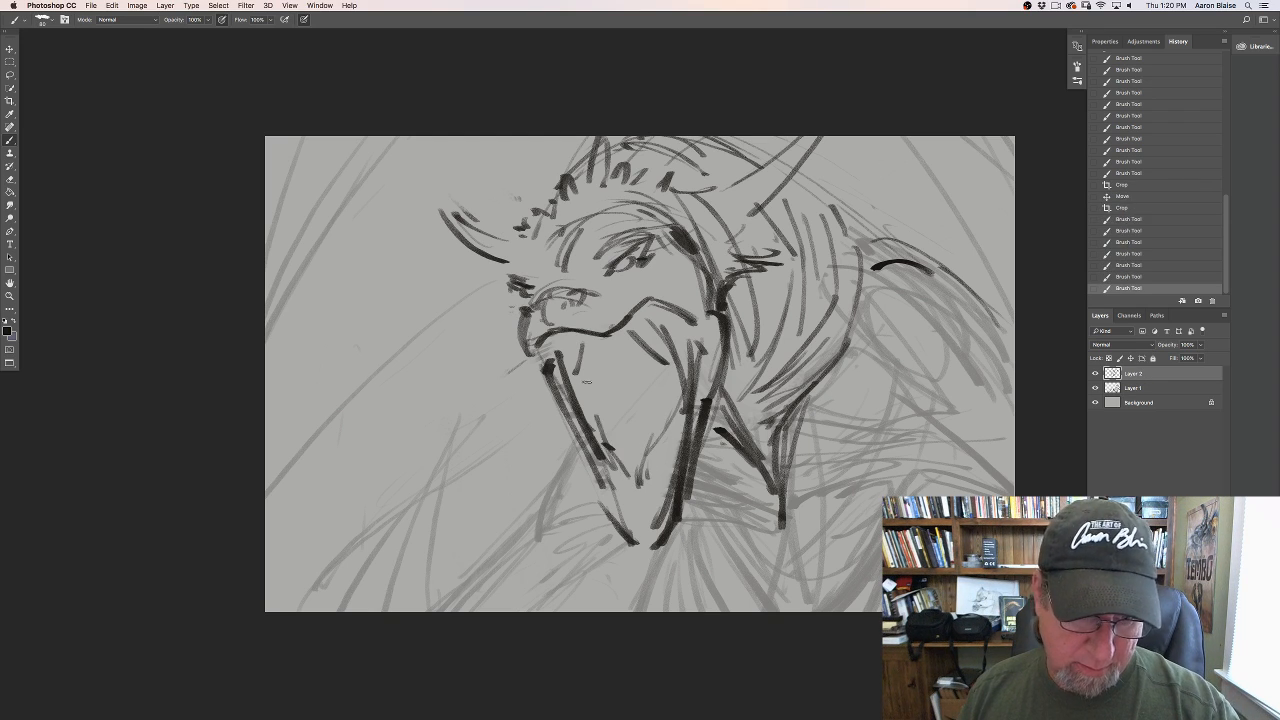
pyautogui.moveTo(587, 381); pyautogui.dragTo(612, 455)
pyautogui.moveTo(590, 410); pyautogui.dragTo(624, 468)
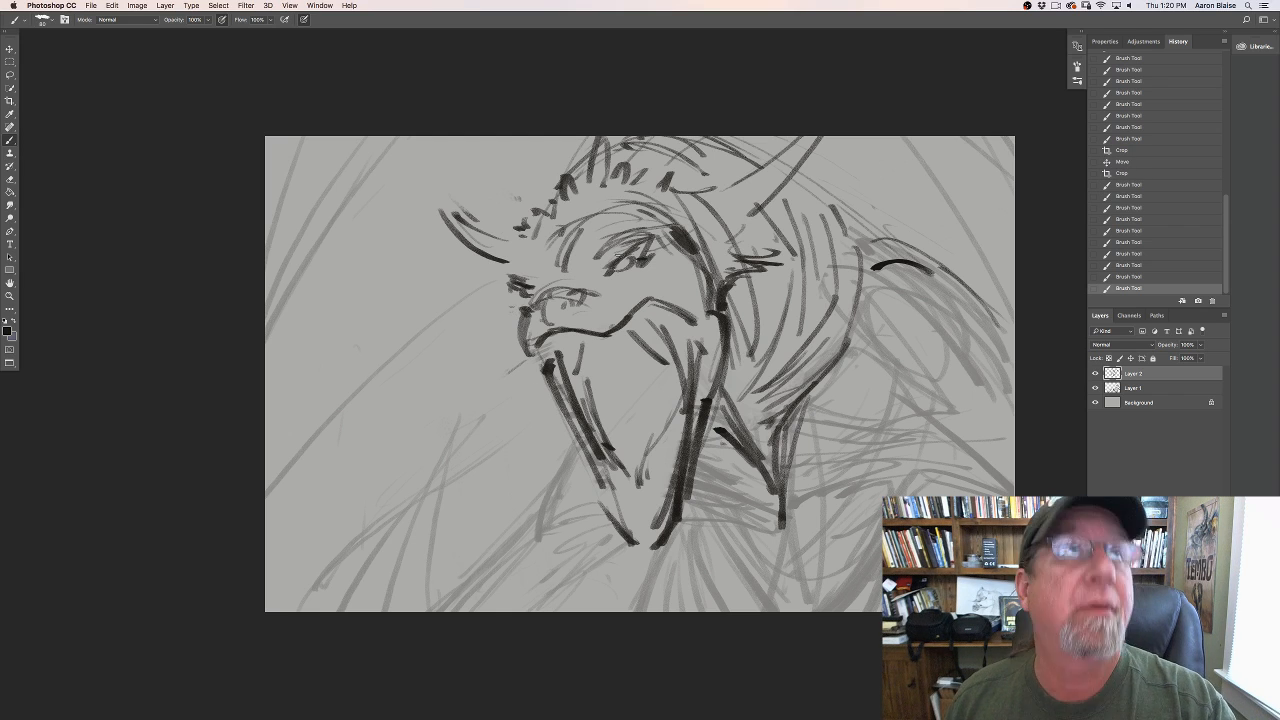
# Step: Define the near eye with darker lines, strengthen the brows, and add creases behind the eye on the cheek
pyautogui.moveTo(610, 278); pyautogui.dragTo(642, 280)
pyautogui.moveTo(610, 280)
pyautogui.mouseDown()
pyautogui.moveTo(652, 284)
pyautogui.moveTo(636, 268)
pyautogui.mouseUp()
pyautogui.moveTo(628, 248); pyautogui.dragTo(642, 258)
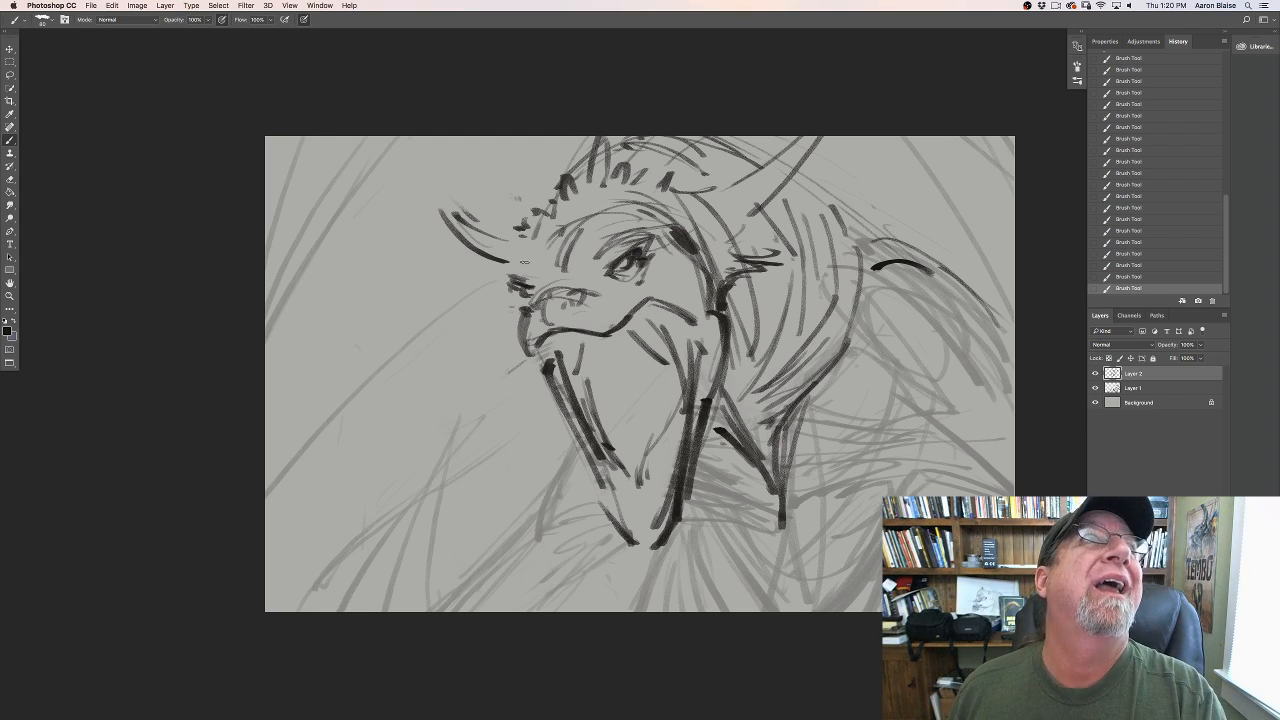
pyautogui.moveTo(558, 290)
pyautogui.mouseDown()
pyautogui.moveTo(590, 282)
pyautogui.moveTo(624, 240)
pyautogui.mouseUp()
pyautogui.moveTo(630, 236); pyautogui.dragTo(660, 226)
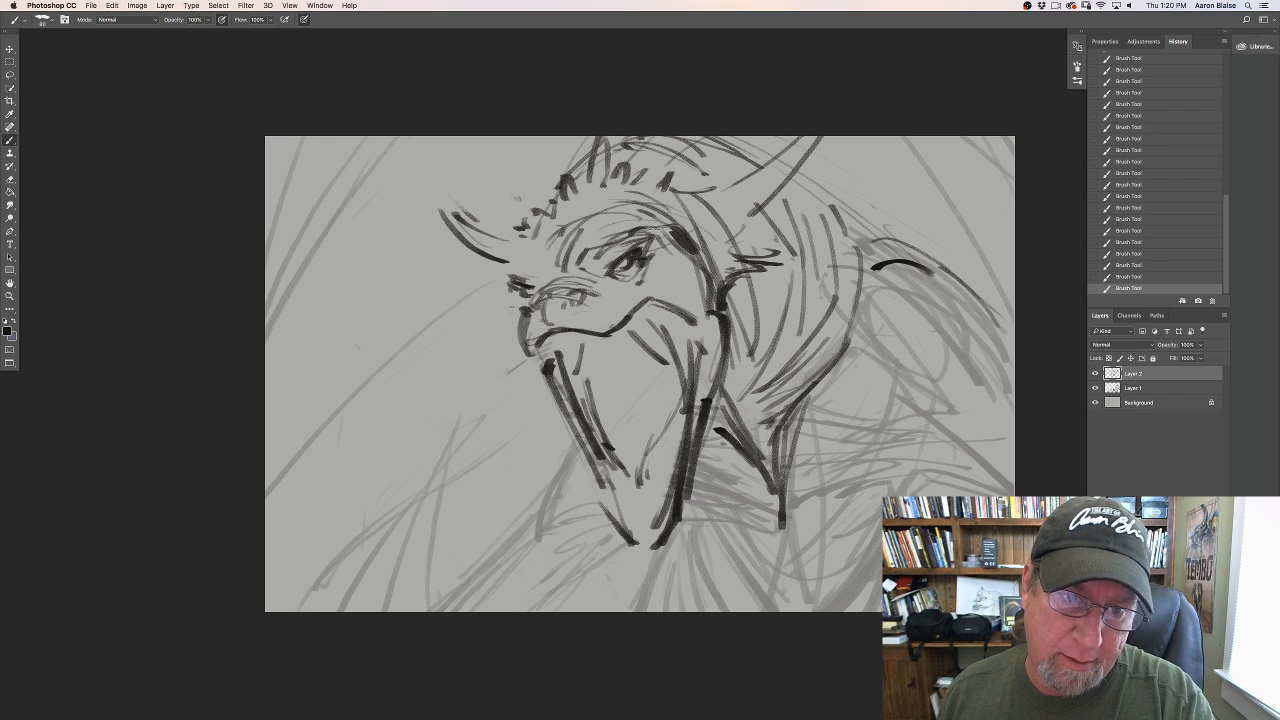
pyautogui.moveTo(542, 276); pyautogui.dragTo(558, 263)
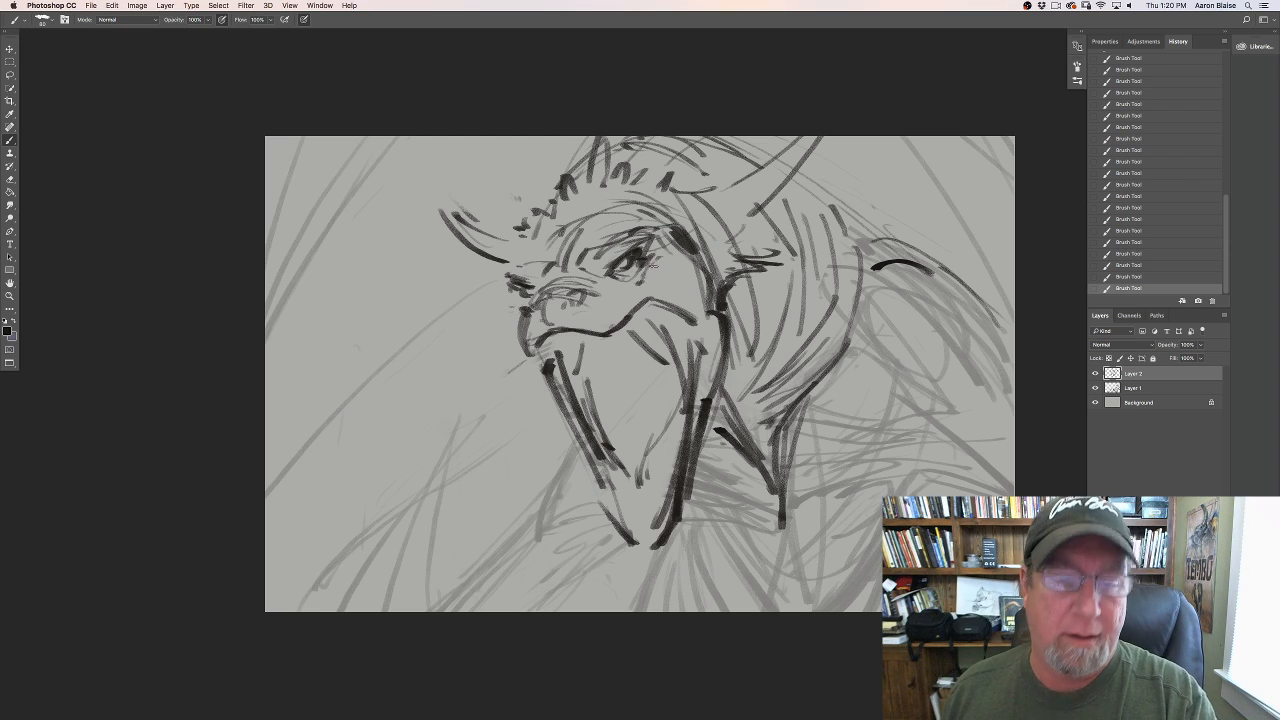
pyautogui.moveTo(660, 259)
pyautogui.mouseDown()
pyautogui.moveTo(649, 271)
pyautogui.moveTo(677, 292)
pyautogui.moveTo(698, 268)
pyautogui.moveTo(707, 320)
pyautogui.moveTo(664, 292)
pyautogui.mouseUp()
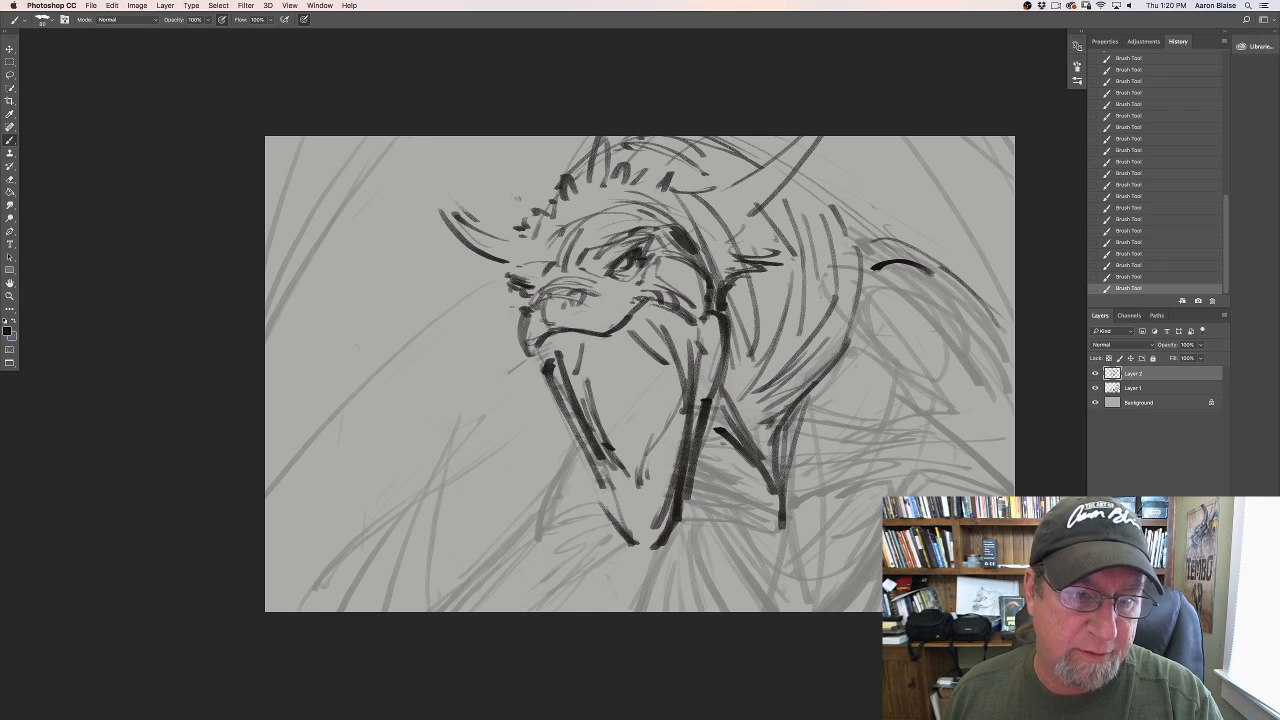
# Step: Outline the upper lip's curve and draw teeth along the upper mouth line and the lower jaw's near edge
pyautogui.moveTo(605, 322); pyautogui.dragTo(640, 298)
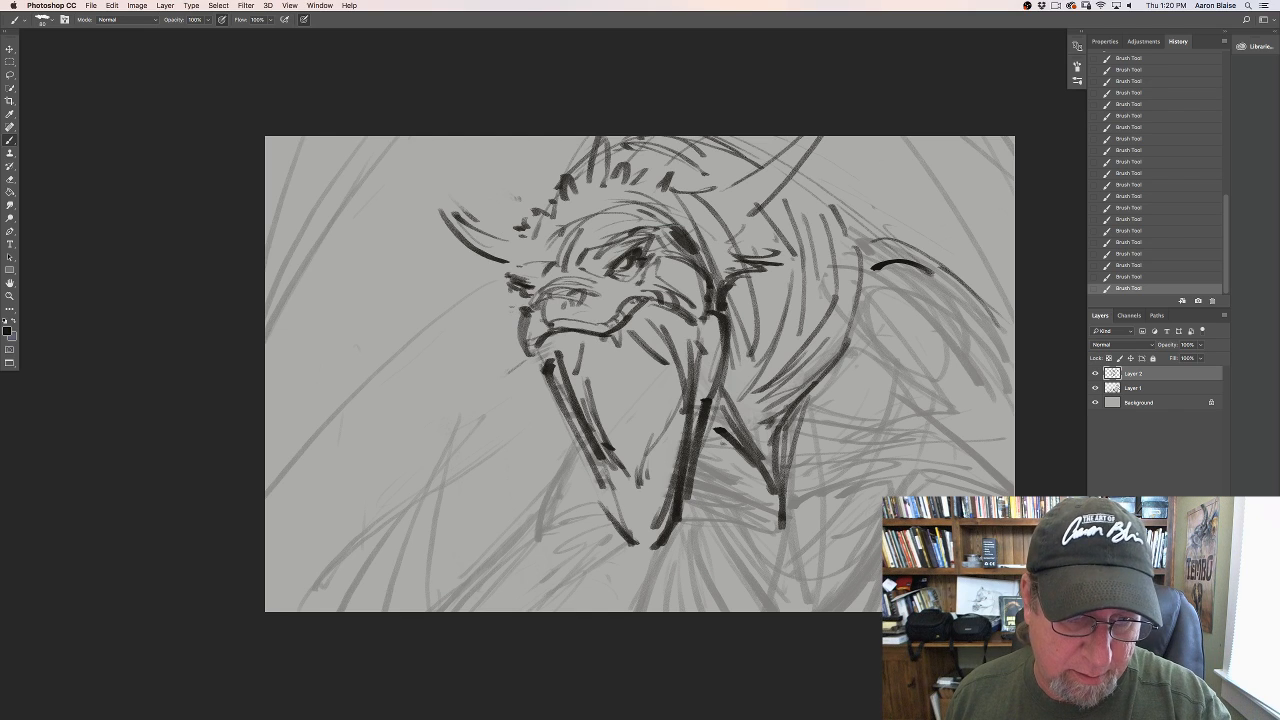
pyautogui.moveTo(622, 336)
pyautogui.mouseDown()
pyautogui.moveTo(632, 314)
pyautogui.moveTo(672, 306)
pyautogui.mouseUp()
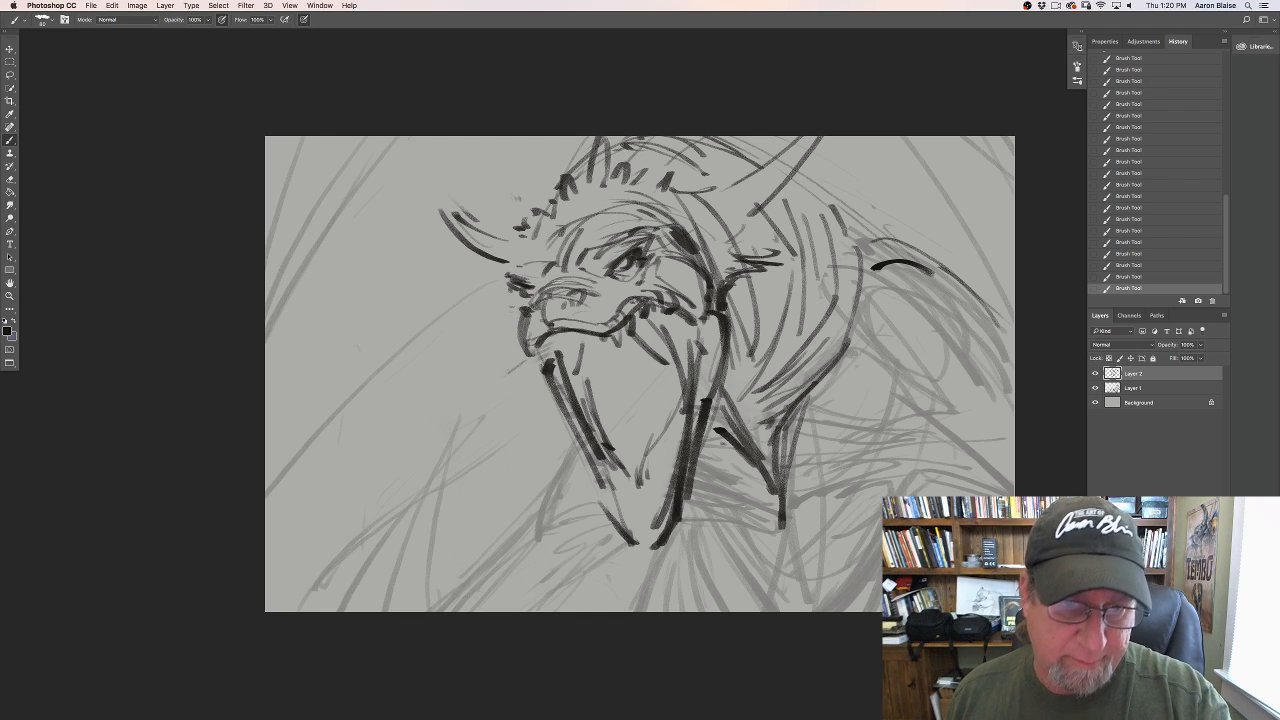
pyautogui.moveTo(568, 334)
pyautogui.mouseDown()
pyautogui.moveTo(575, 356)
pyautogui.moveTo(549, 364)
pyautogui.mouseUp()
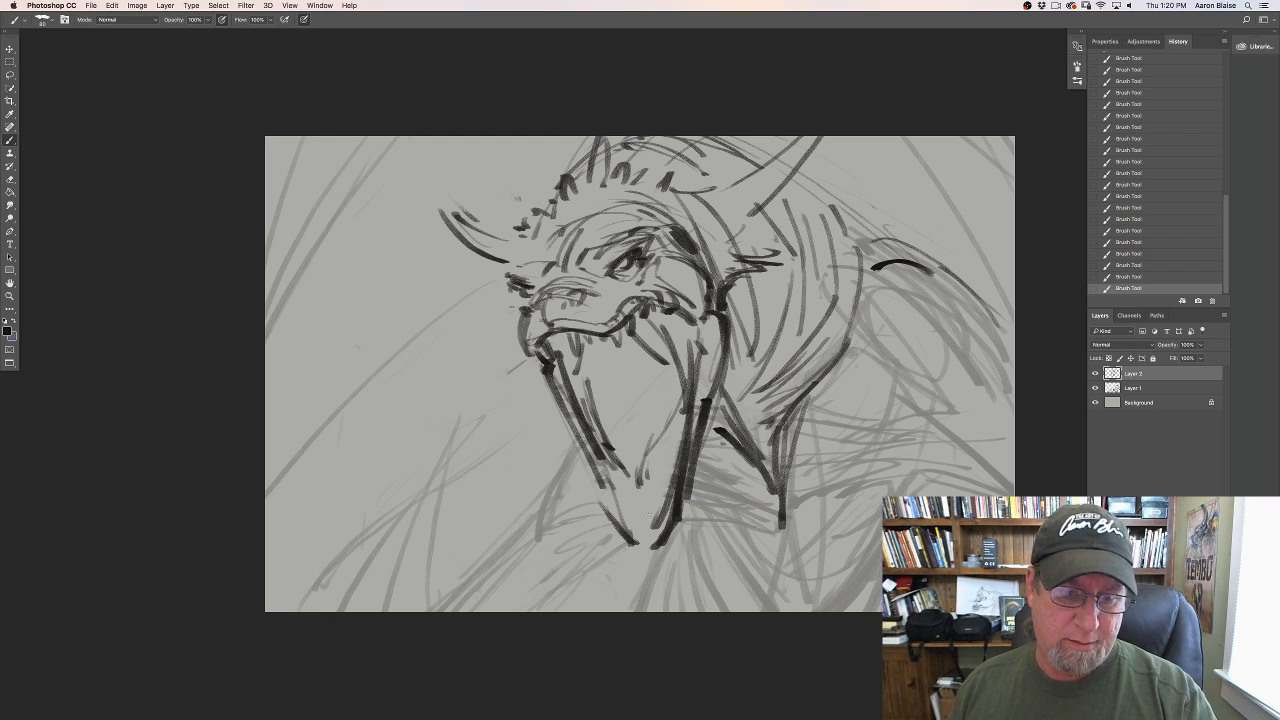
pyautogui.moveTo(646, 525); pyautogui.dragTo(674, 461)
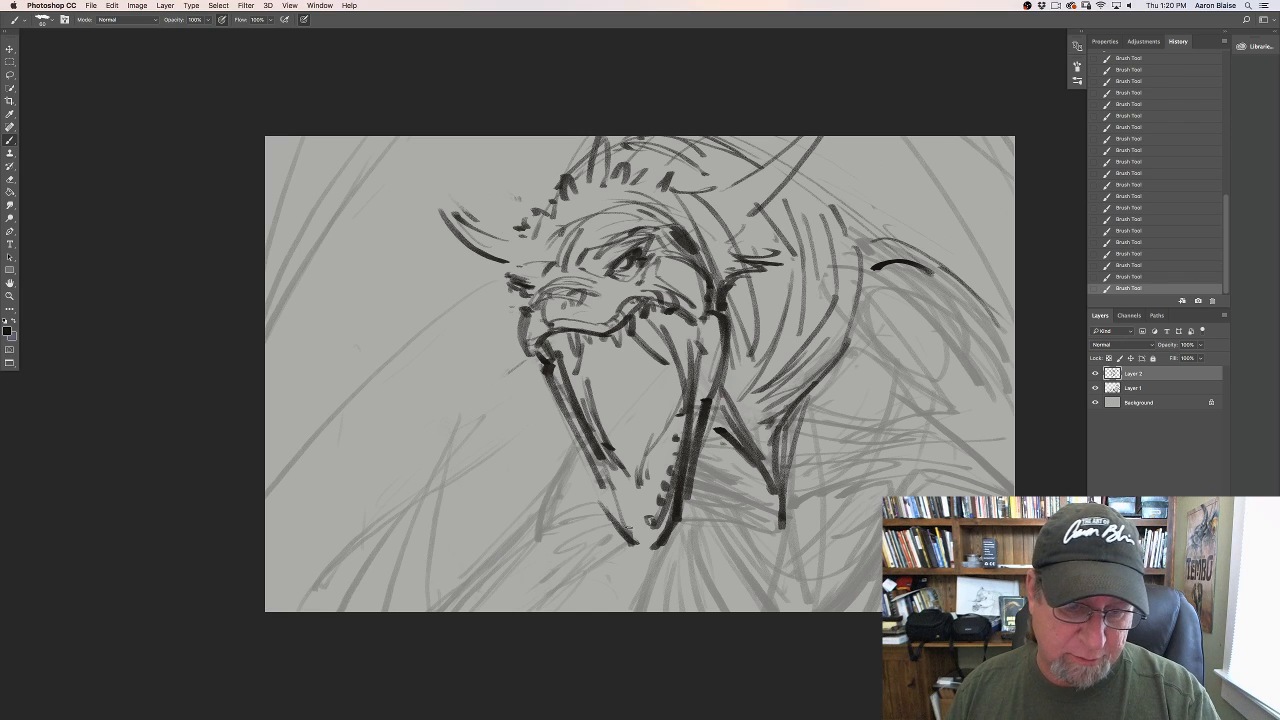
# Step: Add small teeth along the lower jaw's far edge and tip, and sketch the curved ridge at the near horn's base
pyautogui.moveTo(629, 528)
pyautogui.mouseDown()
pyautogui.moveTo(647, 532)
pyautogui.moveTo(609, 494)
pyautogui.mouseUp()
pyautogui.moveTo(604, 479); pyautogui.dragTo(599, 466)
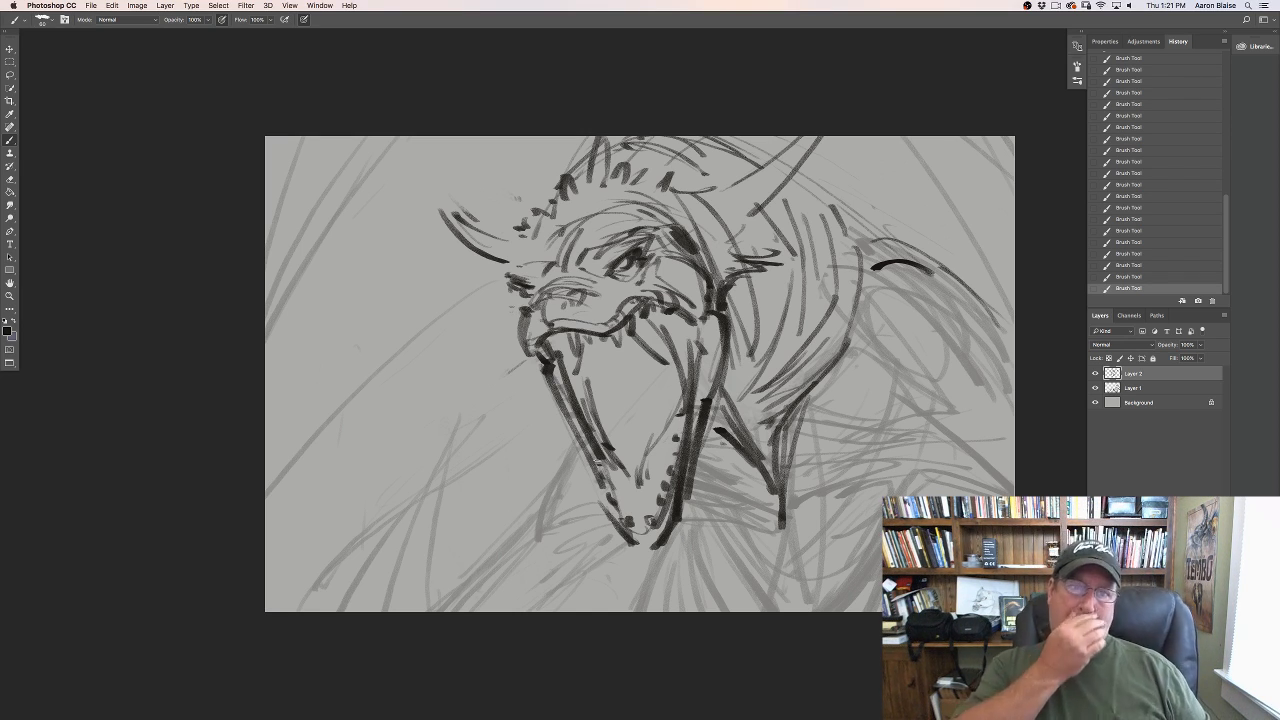
pyautogui.moveTo(682, 228); pyautogui.dragTo(713, 268)
pyautogui.moveTo(706, 194)
pyautogui.mouseDown()
pyautogui.moveTo(734, 232)
pyautogui.moveTo(674, 183)
pyautogui.moveTo(730, 234)
pyautogui.moveTo(743, 203)
pyautogui.mouseUp()
pyautogui.moveTo(737, 201); pyautogui.dragTo(746, 225)
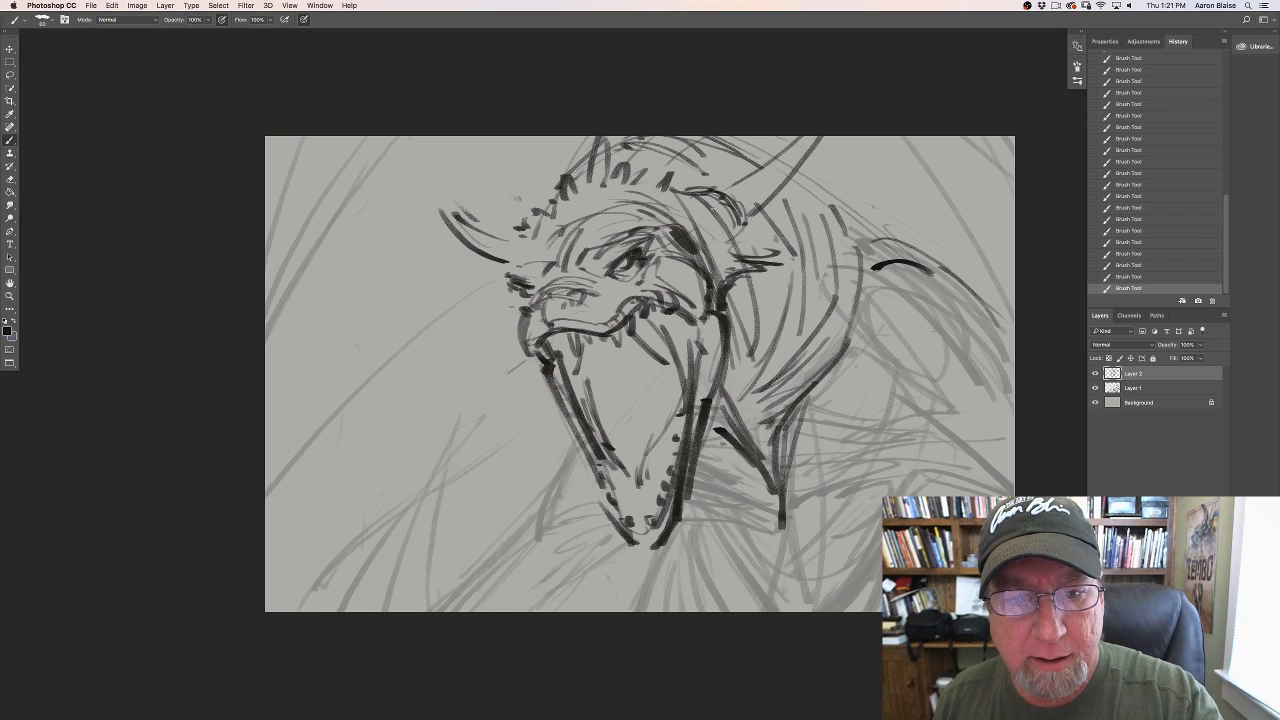
# Step: Draw pointed, jagged spikes on the head behind the near eye, and add small spikes on the far cheek
pyautogui.moveTo(720, 218)
pyautogui.mouseDown()
pyautogui.moveTo(734, 254)
pyautogui.moveTo(764, 256)
pyautogui.mouseUp()
pyautogui.moveTo(735, 256)
pyautogui.mouseDown()
pyautogui.moveTo(764, 261)
pyautogui.moveTo(719, 283)
pyautogui.moveTo(781, 265)
pyautogui.mouseUp()
pyautogui.moveTo(739, 248); pyautogui.dragTo(795, 262)
pyautogui.moveTo(795, 262); pyautogui.dragTo(768, 265)
pyautogui.moveTo(512, 302); pyautogui.dragTo(494, 326)
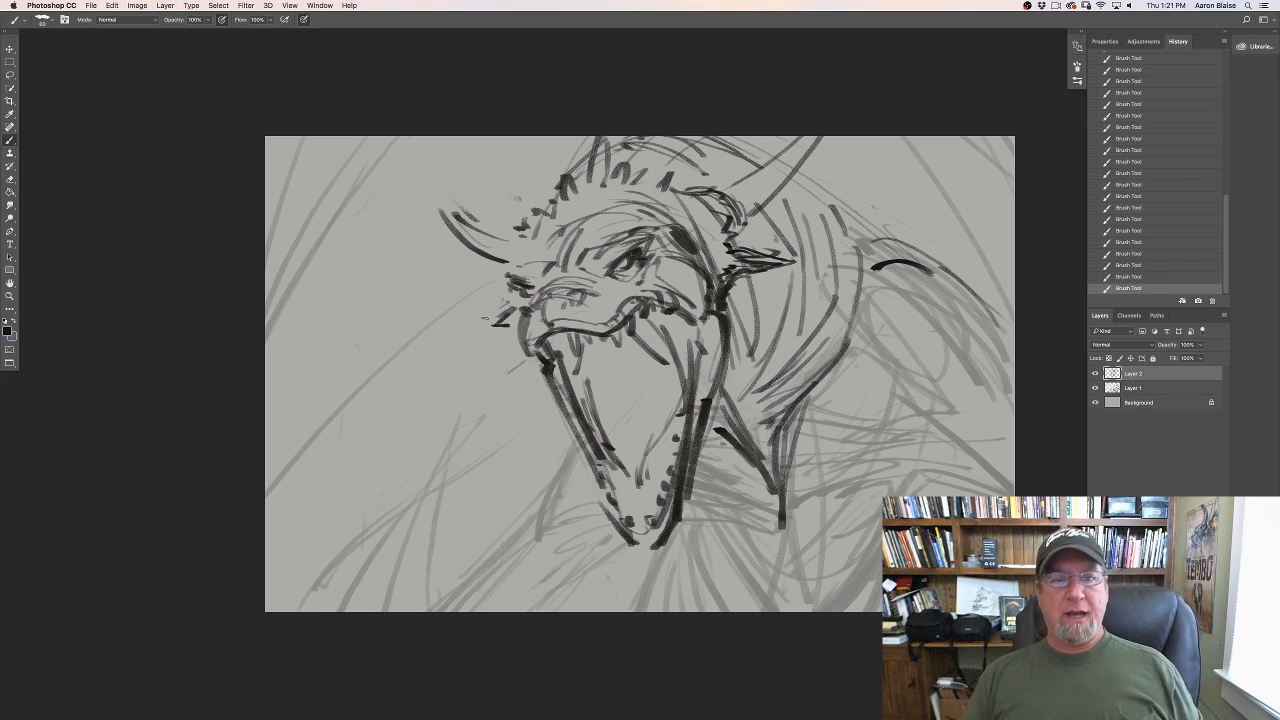
# Step: Fill in the dark nostril and reinforce the contours of the muzzle and the far corner of the upper lip
pyautogui.moveTo(572, 296)
pyautogui.mouseDown()
pyautogui.moveTo(592, 300)
pyautogui.moveTo(594, 288)
pyautogui.mouseUp()
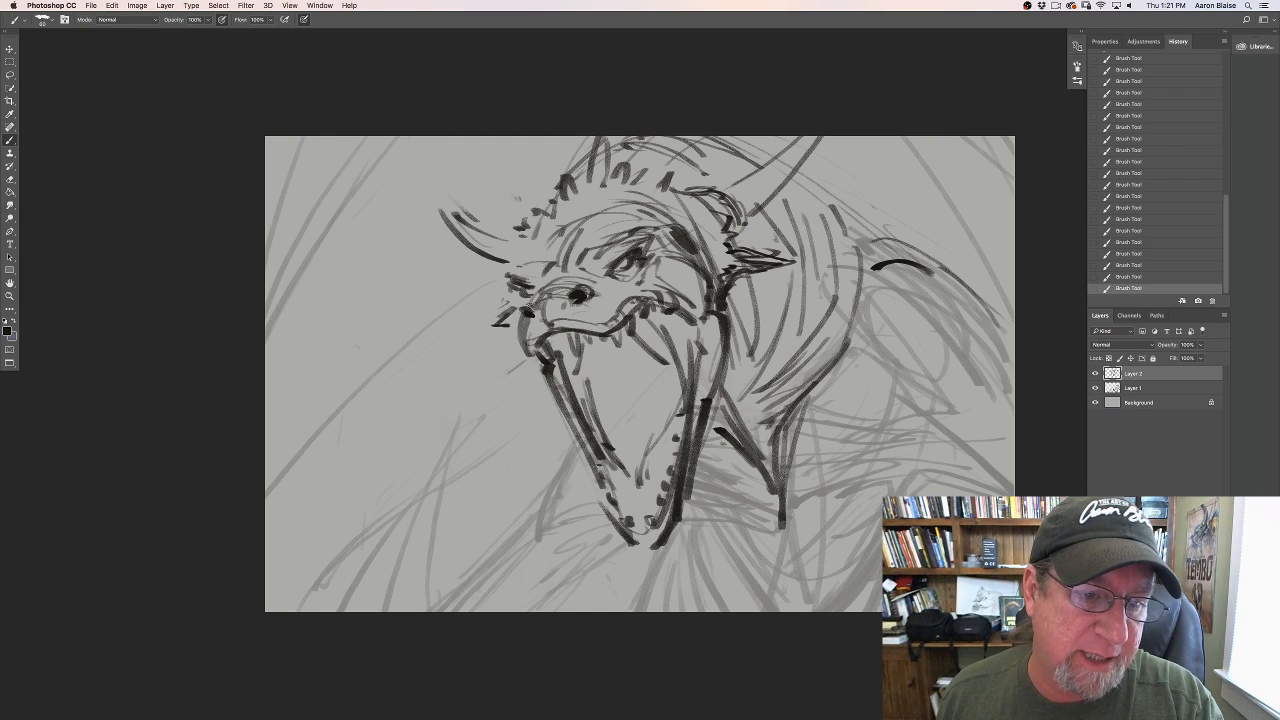
pyautogui.moveTo(519, 308); pyautogui.dragTo(543, 293)
pyautogui.moveTo(528, 304)
pyautogui.mouseDown()
pyautogui.moveTo(594, 287)
pyautogui.moveTo(566, 284)
pyautogui.moveTo(594, 307)
pyautogui.moveTo(600, 289)
pyautogui.moveTo(610, 306)
pyautogui.mouseUp()
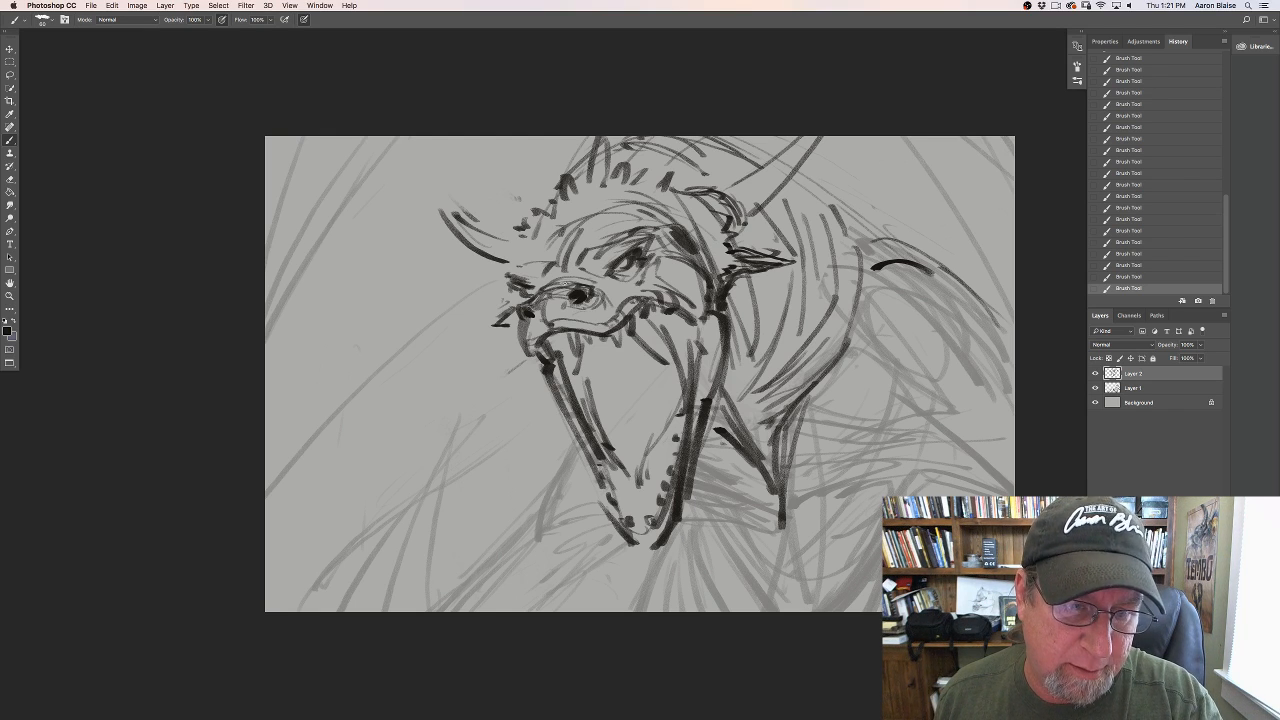
pyautogui.moveTo(528, 321)
pyautogui.mouseDown()
pyautogui.moveTo(516, 340)
pyautogui.moveTo(538, 346)
pyautogui.mouseUp()
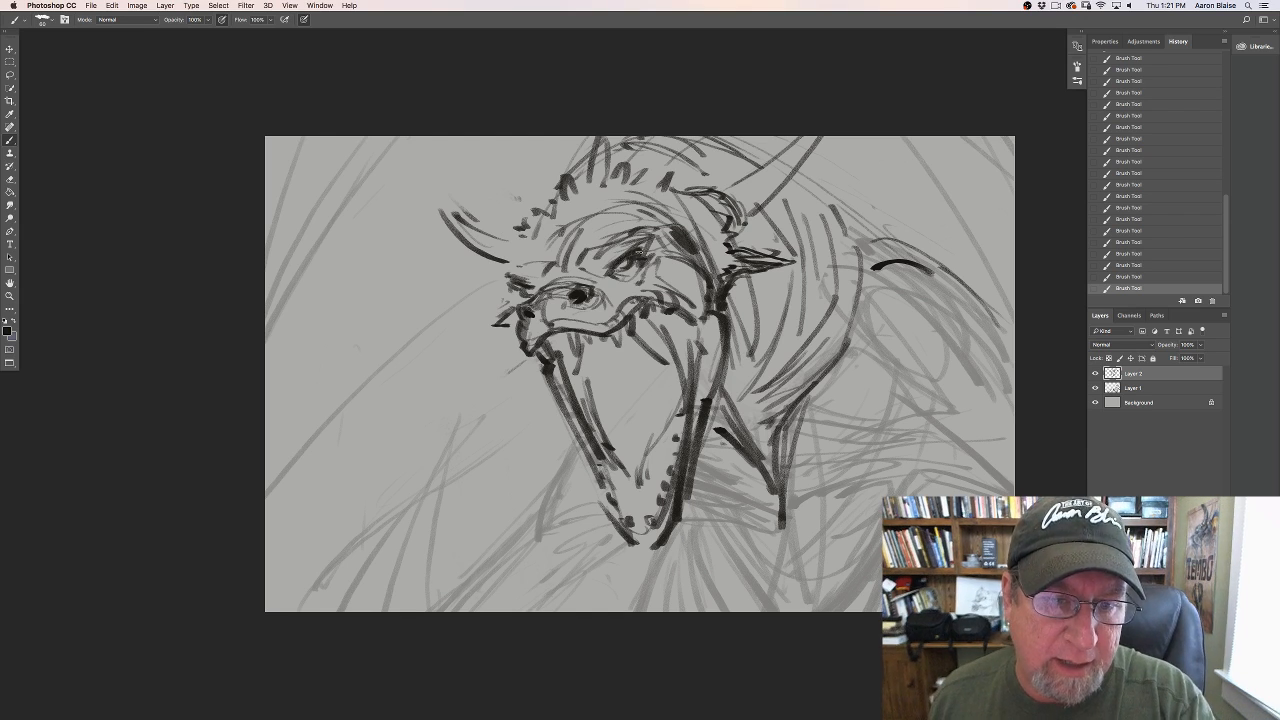
# Step: Outline both side horns with darker lines and add short ridge strokes across the forehead above the near eye
pyautogui.moveTo(822, 138)
pyautogui.mouseDown()
pyautogui.moveTo(746, 214)
pyautogui.moveTo(777, 160)
pyautogui.moveTo(720, 194)
pyautogui.mouseUp()
pyautogui.moveTo(464, 221)
pyautogui.mouseDown()
pyautogui.moveTo(509, 239)
pyautogui.moveTo(473, 225)
pyautogui.mouseUp()
pyautogui.moveTo(446, 208); pyautogui.dragTo(514, 268)
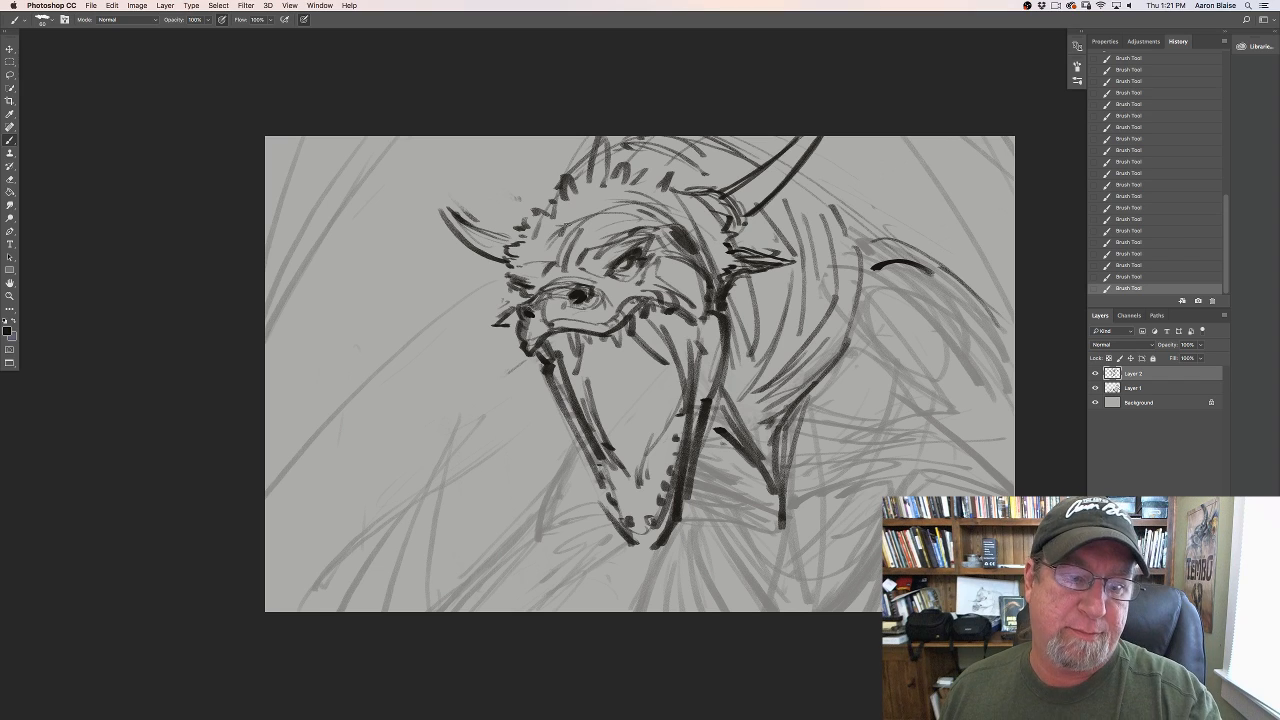
pyautogui.moveTo(668, 199)
pyautogui.mouseDown()
pyautogui.moveTo(604, 186)
pyautogui.moveTo(566, 207)
pyautogui.moveTo(618, 199)
pyautogui.moveTo(680, 215)
pyautogui.mouseUp()
pyautogui.moveTo(679, 215); pyautogui.dragTo(692, 226)
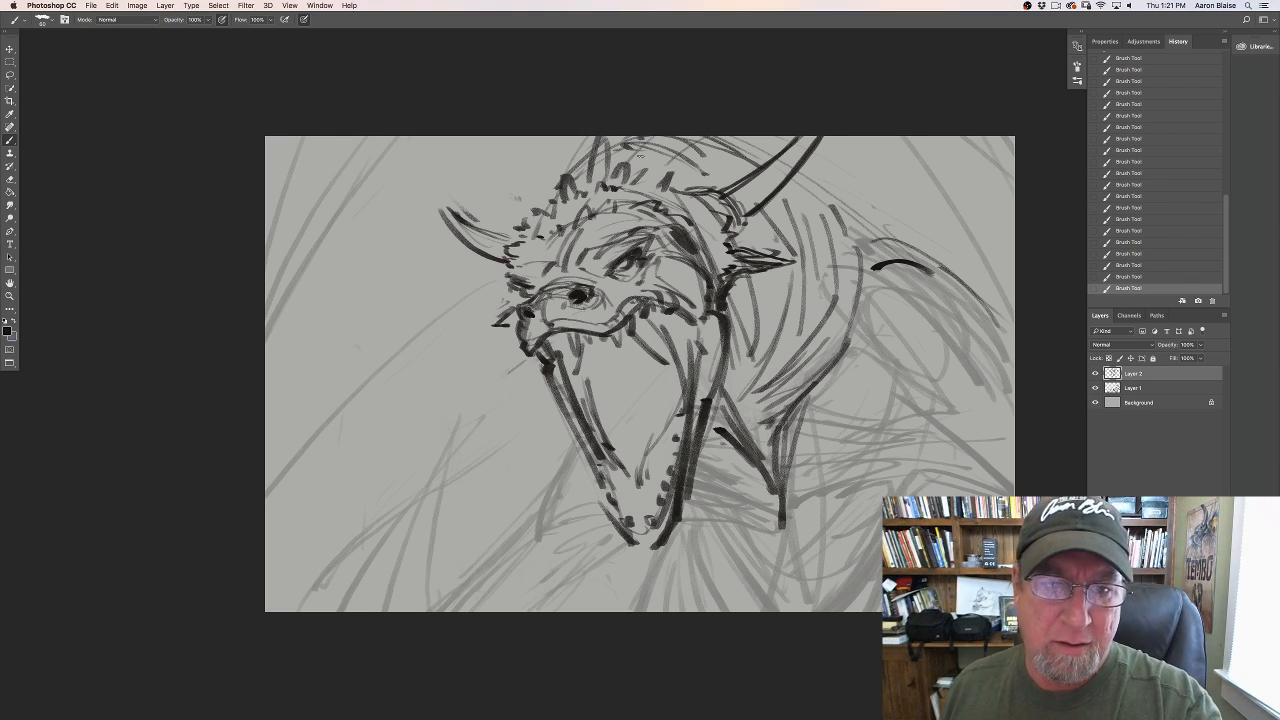
# Step: Draw the central horn and a row of spikes along the crown, and strengthen the side horns' edges and bases
pyautogui.moveTo(612, 180); pyautogui.dragTo(592, 128)
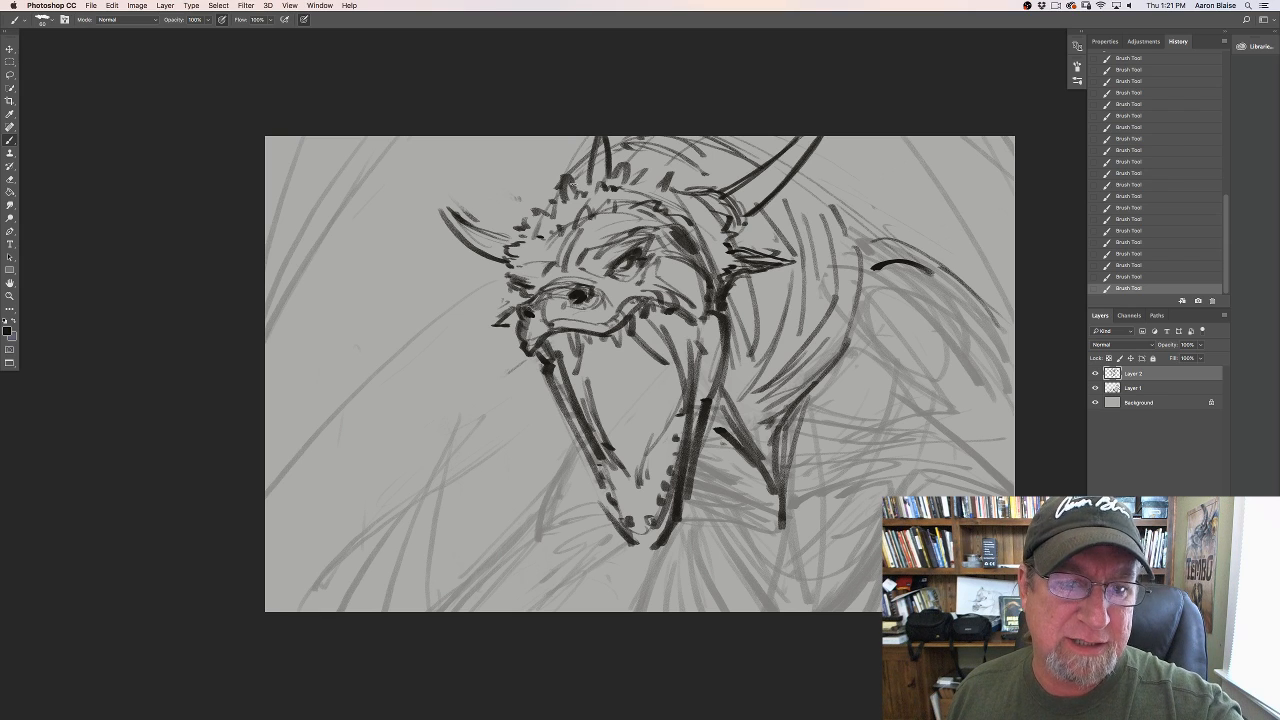
pyautogui.moveTo(578, 194)
pyautogui.mouseDown()
pyautogui.moveTo(566, 166)
pyautogui.moveTo(626, 154)
pyautogui.mouseUp()
pyautogui.moveTo(632, 186)
pyautogui.mouseDown()
pyautogui.moveTo(636, 168)
pyautogui.moveTo(650, 180)
pyautogui.mouseUp()
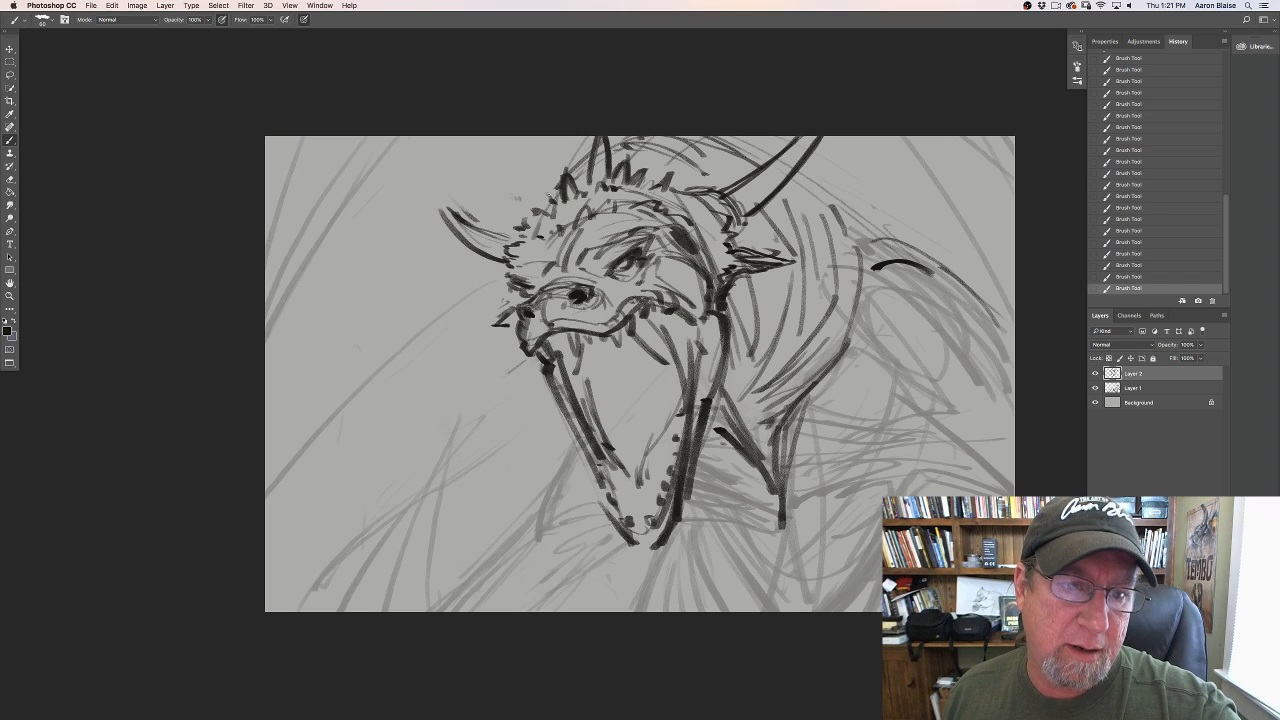
pyautogui.moveTo(550, 215); pyautogui.dragTo(544, 192)
pyautogui.moveTo(563, 213); pyautogui.dragTo(556, 190)
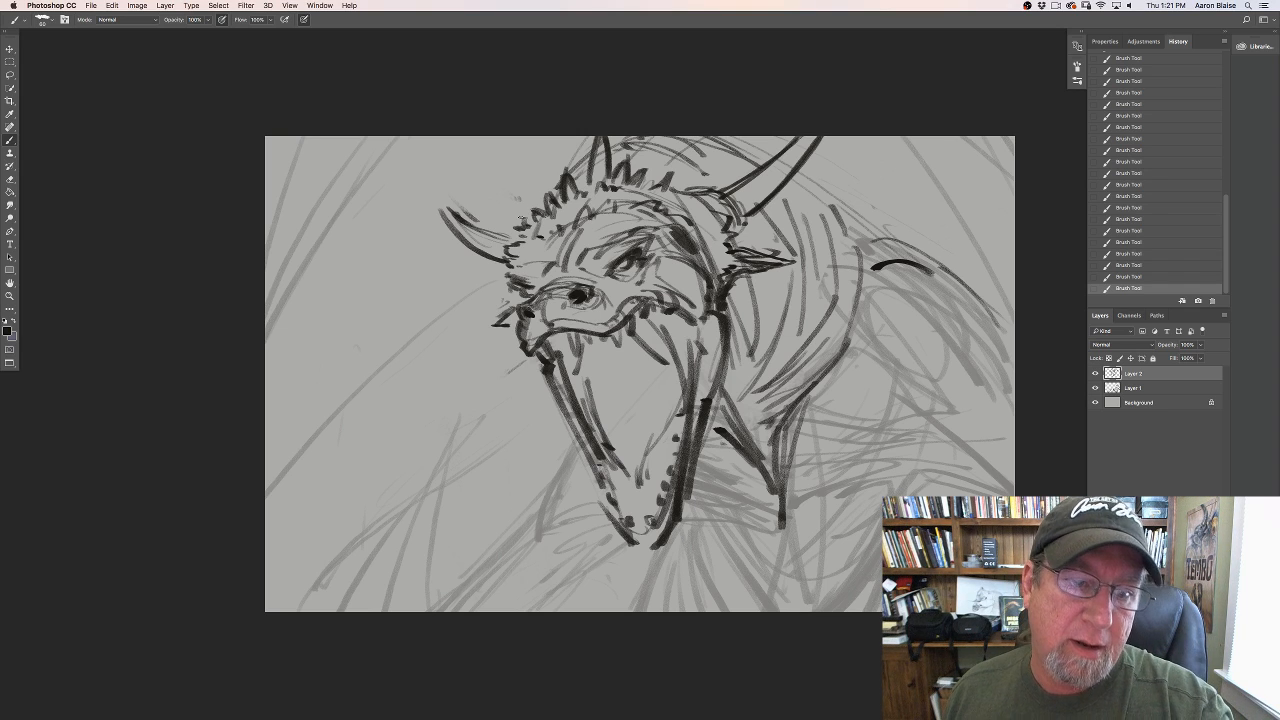
pyautogui.moveTo(524, 234)
pyautogui.mouseDown()
pyautogui.moveTo(516, 224)
pyautogui.moveTo(503, 243)
pyautogui.moveTo(452, 216)
pyautogui.moveTo(490, 257)
pyautogui.mouseUp()
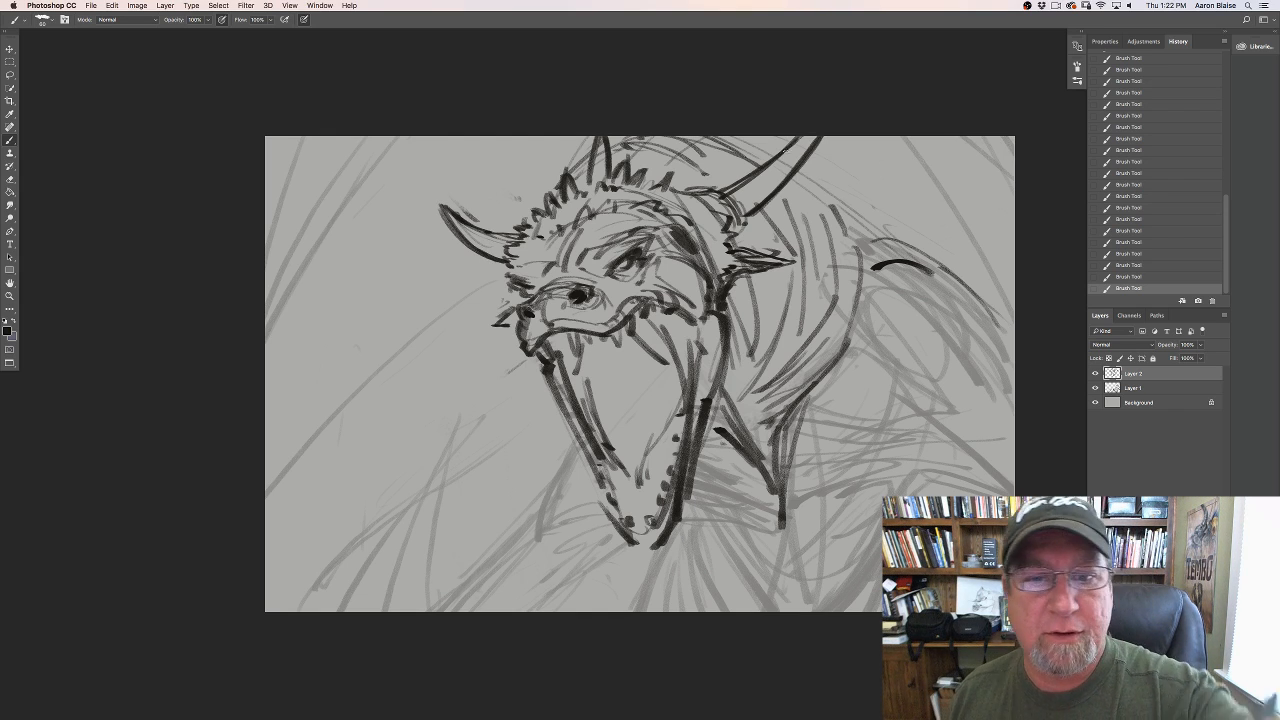
pyautogui.moveTo(816, 139)
pyautogui.mouseDown()
pyautogui.moveTo(743, 208)
pyautogui.moveTo(740, 237)
pyautogui.moveTo(758, 239)
pyautogui.mouseUp()
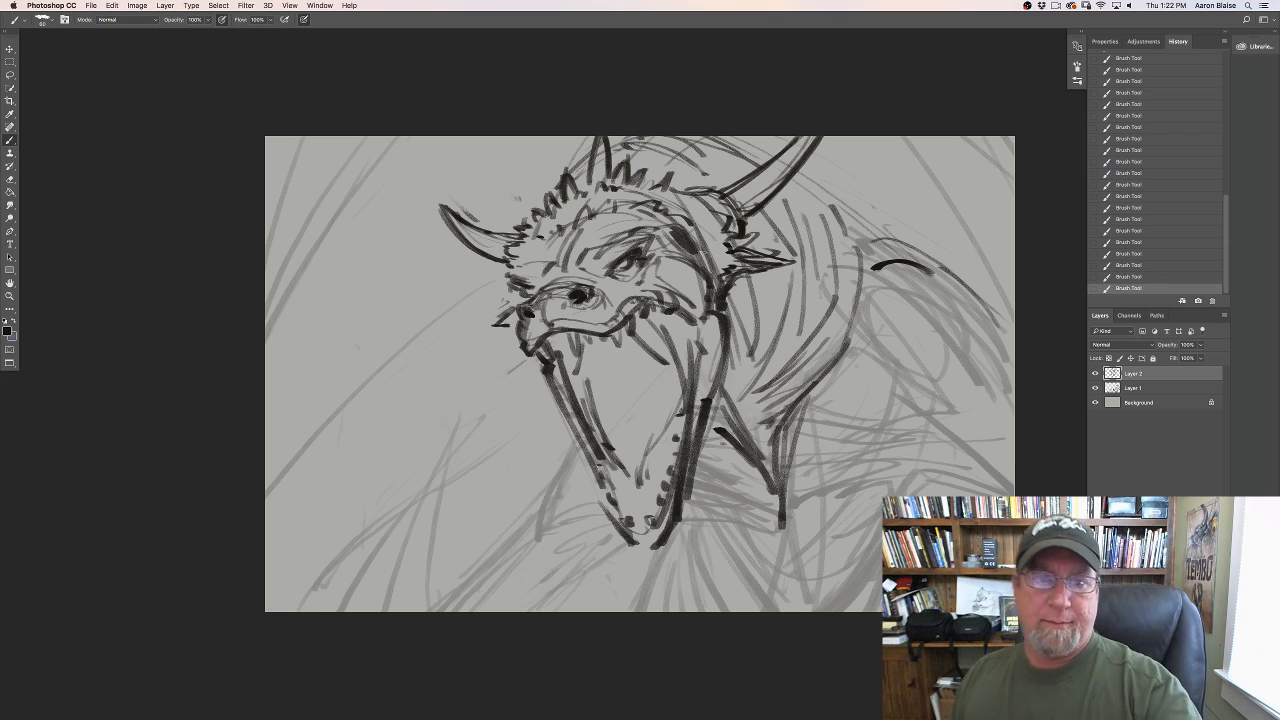
# Step: Draw wavy skin folds down the neck, and outline the back of the neck and the line sloping along the back
pyautogui.moveTo(738, 288)
pyautogui.mouseDown()
pyautogui.moveTo(734, 316)
pyautogui.moveTo(788, 314)
pyautogui.moveTo(814, 277)
pyautogui.moveTo(855, 348)
pyautogui.moveTo(843, 370)
pyautogui.moveTo(814, 330)
pyautogui.moveTo(738, 314)
pyautogui.mouseUp()
pyautogui.moveTo(826, 330)
pyautogui.mouseDown()
pyautogui.moveTo(835, 373)
pyautogui.moveTo(828, 200)
pyautogui.moveTo(868, 228)
pyautogui.mouseUp()
pyautogui.moveTo(834, 170)
pyautogui.mouseDown()
pyautogui.moveTo(1001, 332)
pyautogui.moveTo(812, 165)
pyautogui.mouseUp()
pyautogui.moveTo(812, 165)
pyautogui.mouseDown()
pyautogui.moveTo(992, 318)
pyautogui.moveTo(800, 156)
pyautogui.moveTo(750, 150)
pyautogui.moveTo(745, 172)
pyautogui.moveTo(841, 256)
pyautogui.moveTo(848, 312)
pyautogui.mouseUp()
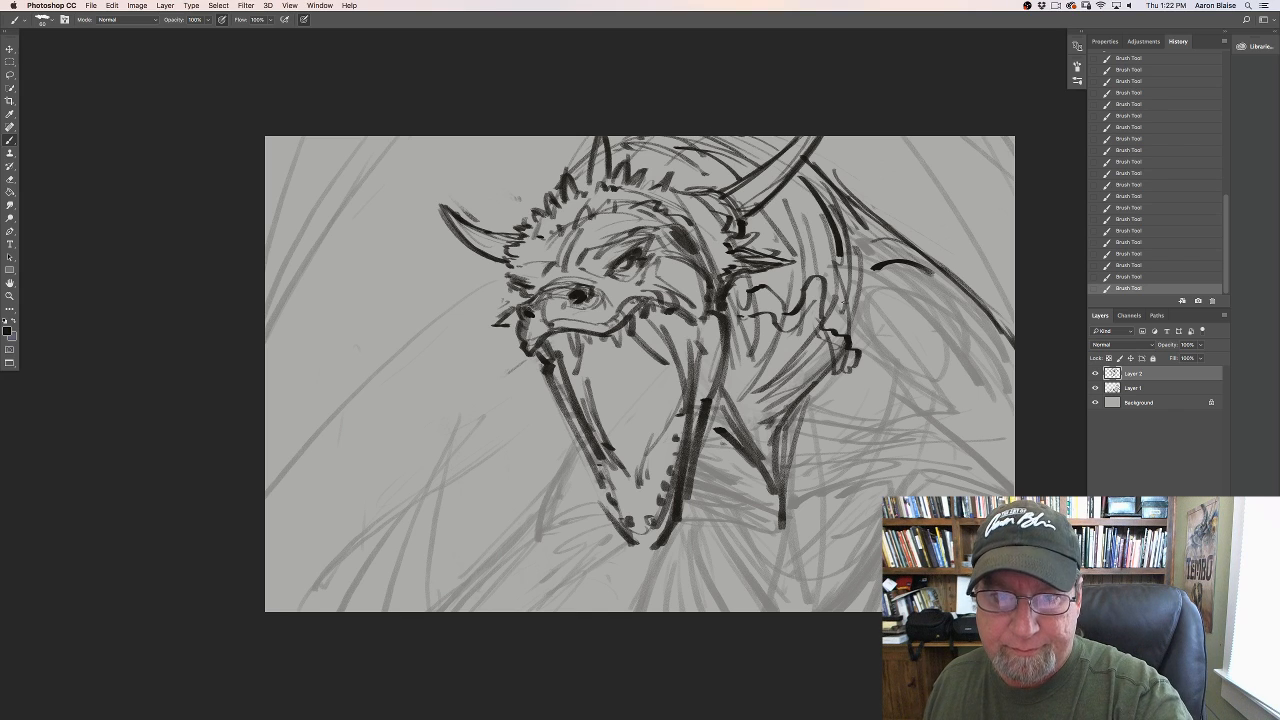
# Step: Define the near shoulder with curved contours, and sketch long muscle lines running down and outward beneath it
pyautogui.moveTo(848, 206); pyautogui.dragTo(853, 294)
pyautogui.moveTo(872, 232); pyautogui.dragTo(899, 249)
pyautogui.moveTo(908, 254)
pyautogui.mouseDown()
pyautogui.moveTo(864, 269)
pyautogui.moveTo(860, 328)
pyautogui.mouseUp()
pyautogui.moveTo(914, 289); pyautogui.dragTo(866, 315)
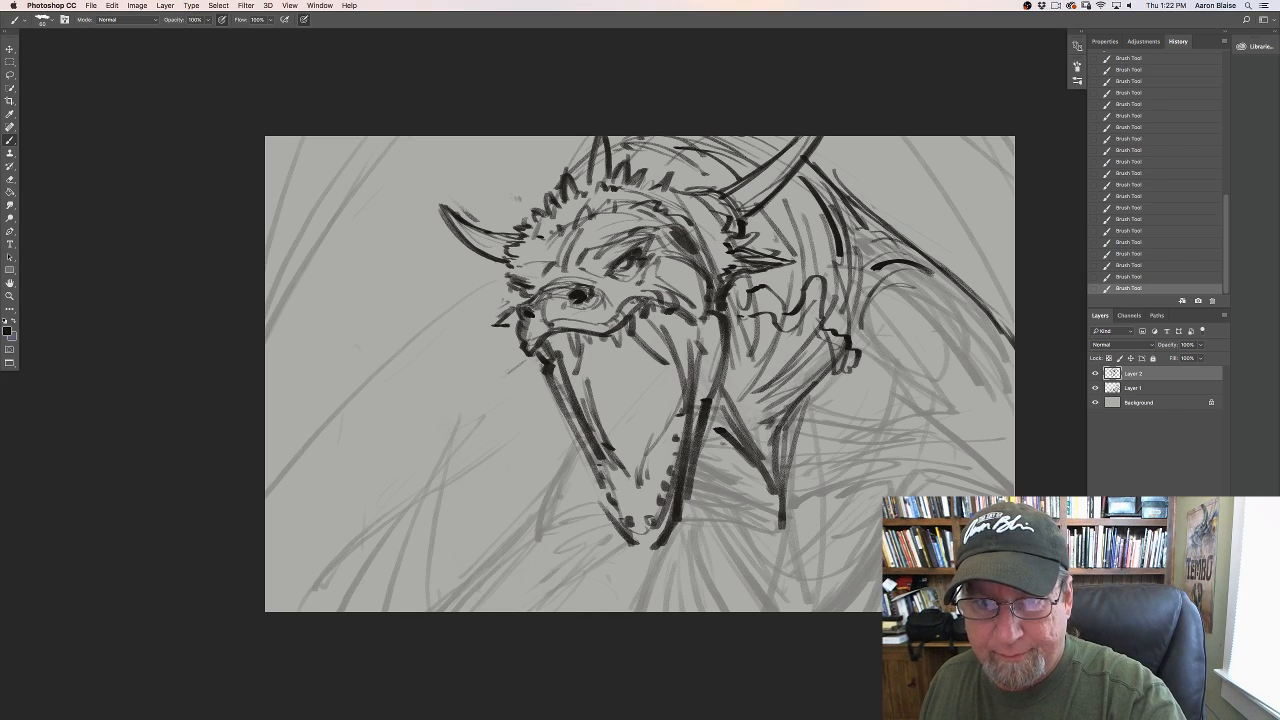
pyautogui.moveTo(858, 235)
pyautogui.mouseDown()
pyautogui.moveTo(861, 315)
pyautogui.moveTo(998, 398)
pyautogui.mouseUp()
pyautogui.moveTo(894, 356); pyautogui.dragTo(996, 394)
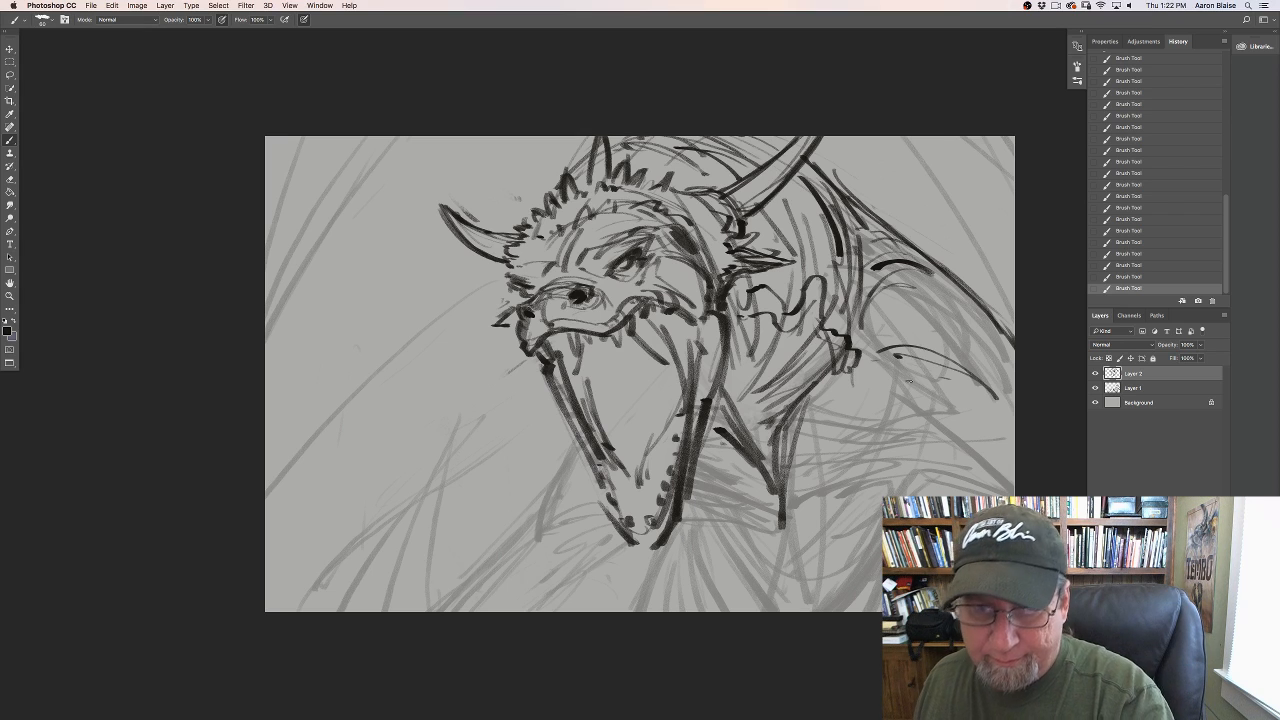
pyautogui.moveTo(880, 356)
pyautogui.mouseDown()
pyautogui.moveTo(862, 372)
pyautogui.moveTo(968, 414)
pyautogui.mouseUp()
pyautogui.moveTo(872, 354); pyautogui.dragTo(1012, 427)
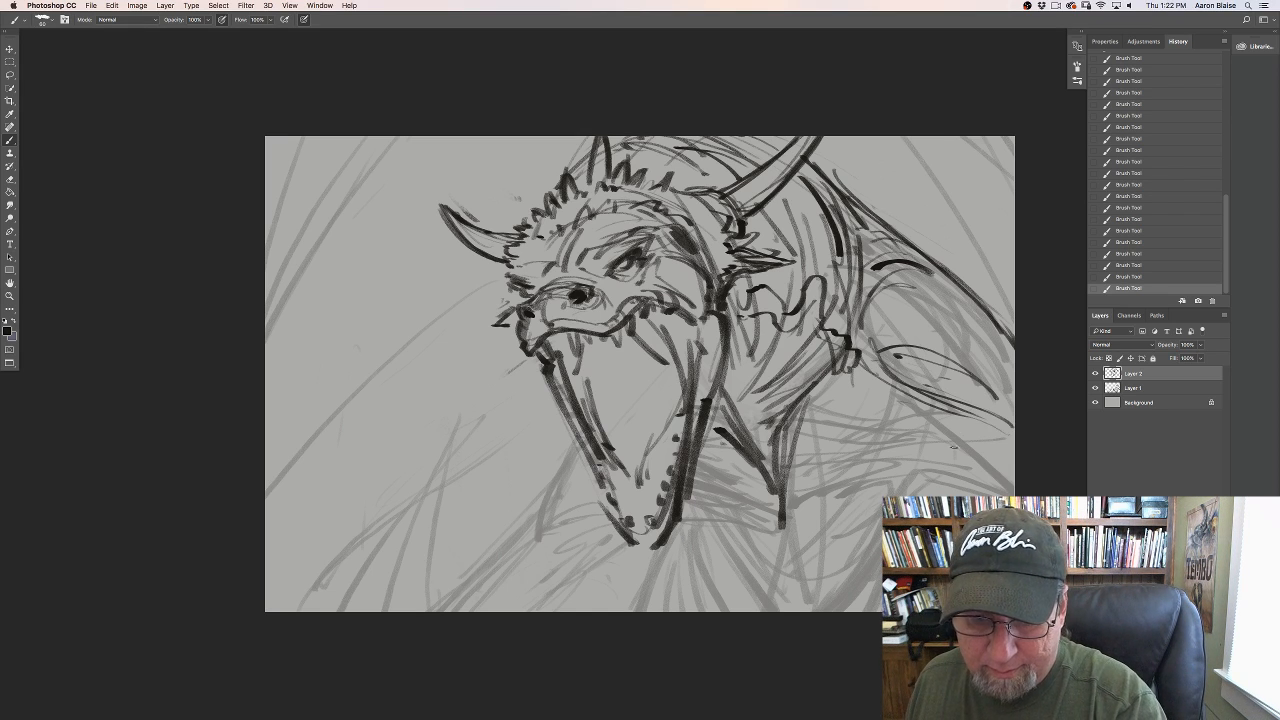
# Step: Sketch sweeping contour lines across the near side of the chest and lower body, down to the canvas's lower edge
pyautogui.moveTo(882, 475)
pyautogui.mouseDown()
pyautogui.moveTo(968, 475)
pyautogui.moveTo(976, 488)
pyautogui.moveTo(782, 536)
pyautogui.mouseUp()
pyautogui.moveTo(906, 450)
pyautogui.mouseDown()
pyautogui.moveTo(829, 489)
pyautogui.moveTo(844, 517)
pyautogui.moveTo(796, 542)
pyautogui.mouseUp()
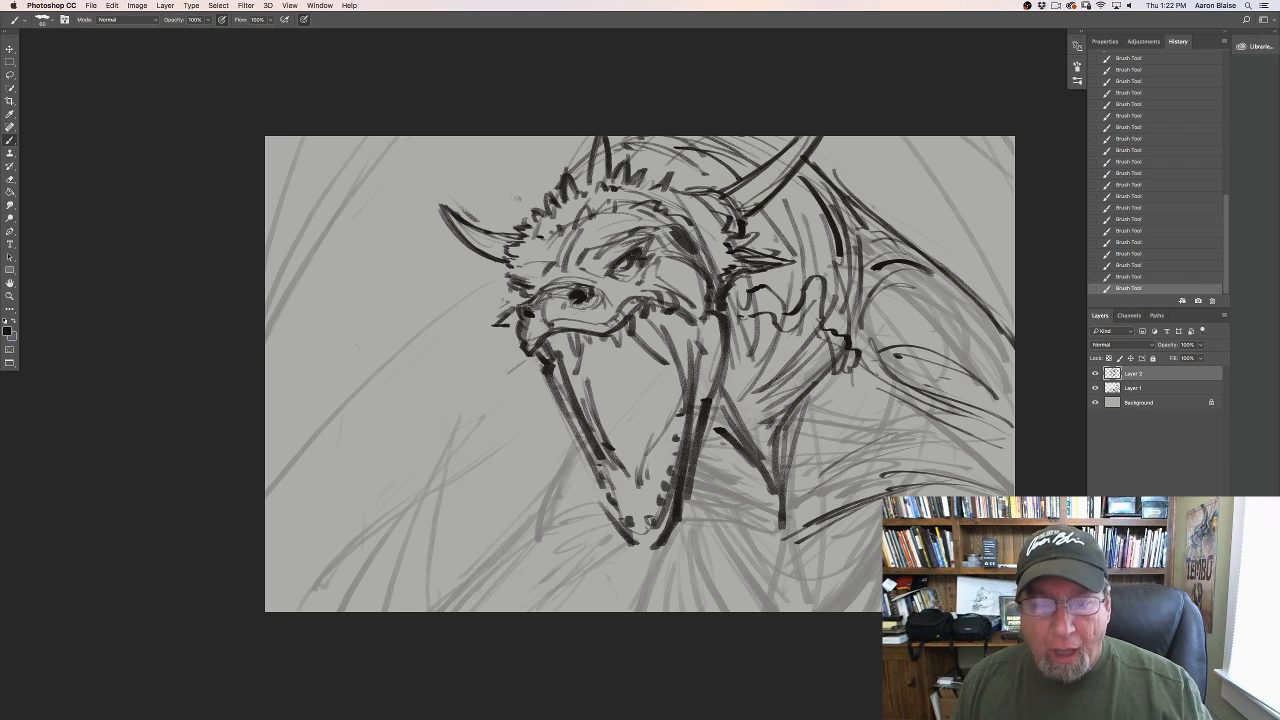
pyautogui.moveTo(795, 413); pyautogui.dragTo(776, 558)
pyautogui.moveTo(871, 505); pyautogui.dragTo(794, 565)
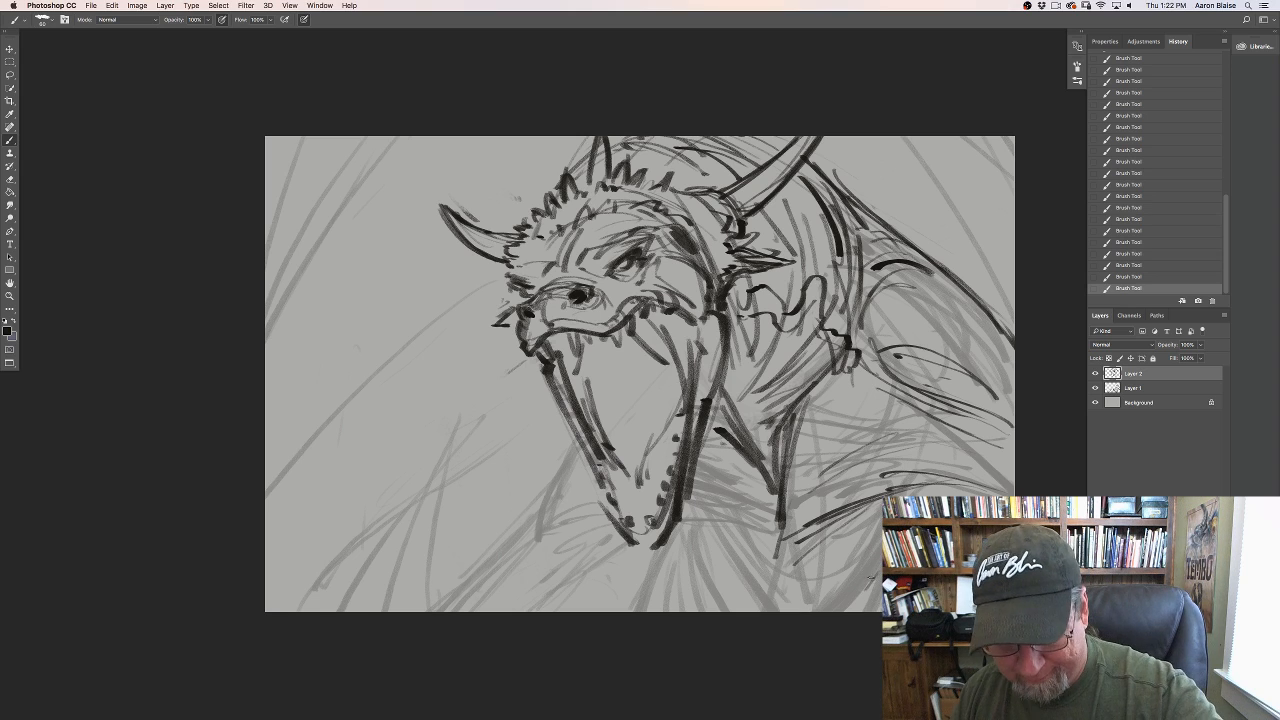
pyautogui.moveTo(883, 564)
pyautogui.mouseDown()
pyautogui.moveTo(843, 612)
pyautogui.moveTo(865, 612)
pyautogui.mouseUp()
pyautogui.moveTo(872, 514); pyautogui.dragTo(801, 560)
pyautogui.moveTo(869, 503); pyautogui.dragTo(960, 486)
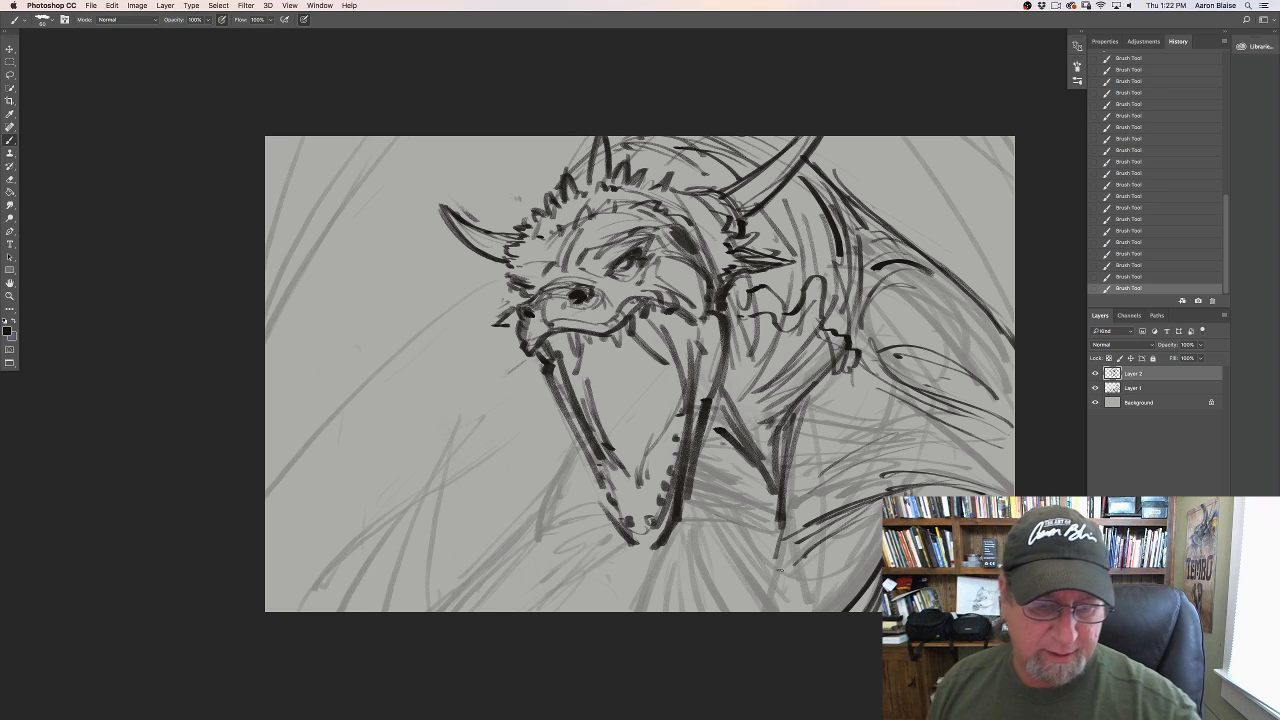
# Step: Outline the body's far side behind the lower jaw, and add fold lines across the throat and chest beneath the jaw
pyautogui.moveTo(581, 447); pyautogui.dragTo(533, 596)
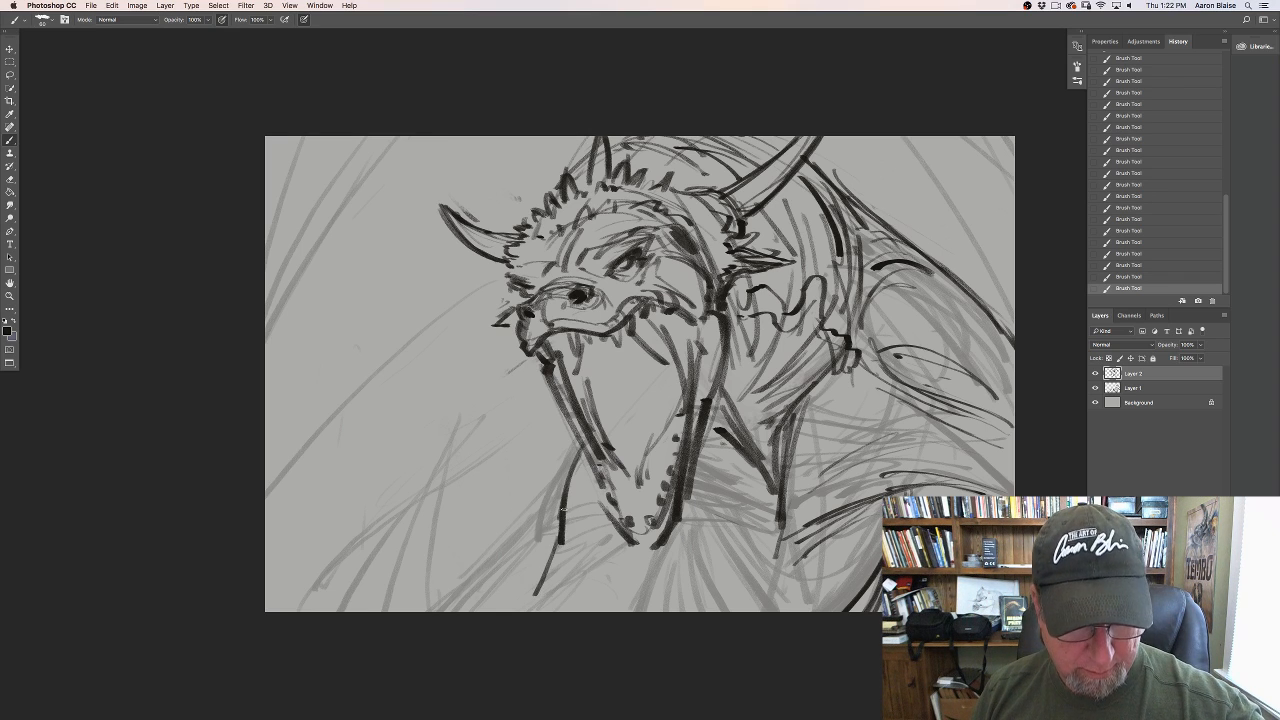
pyautogui.moveTo(559, 530)
pyautogui.mouseDown()
pyautogui.moveTo(528, 612)
pyautogui.moveTo(561, 585)
pyautogui.mouseUp()
pyautogui.moveTo(694, 523)
pyautogui.mouseDown()
pyautogui.moveTo(770, 543)
pyautogui.moveTo(748, 542)
pyautogui.mouseUp()
pyautogui.moveTo(674, 537)
pyautogui.mouseDown()
pyautogui.moveTo(758, 544)
pyautogui.moveTo(766, 557)
pyautogui.moveTo(740, 555)
pyautogui.mouseUp()
pyautogui.moveTo(738, 555); pyautogui.dragTo(764, 567)
pyautogui.moveTo(830, 538)
pyautogui.mouseDown()
pyautogui.moveTo(792, 566)
pyautogui.moveTo(776, 600)
pyautogui.mouseUp()
pyautogui.moveTo(880, 502); pyautogui.dragTo(826, 576)
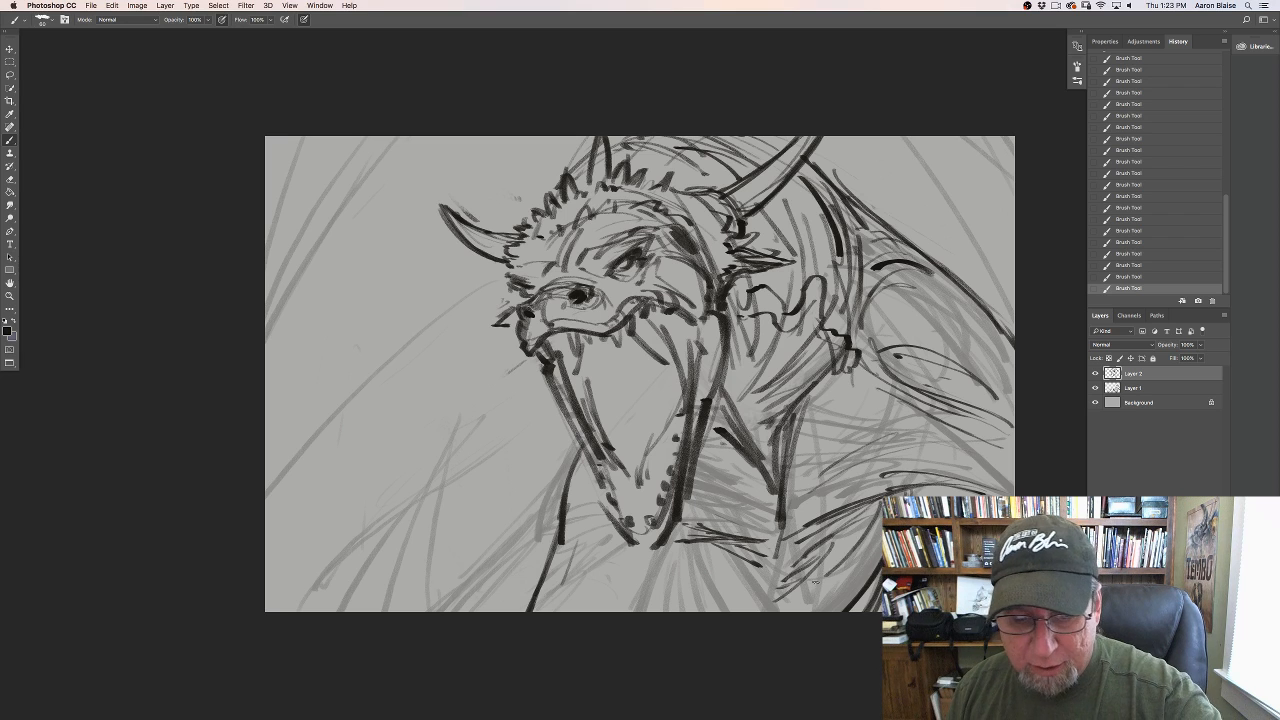
pyautogui.moveTo(882, 528)
pyautogui.mouseDown()
pyautogui.moveTo(812, 584)
pyautogui.moveTo(818, 610)
pyautogui.mouseUp()
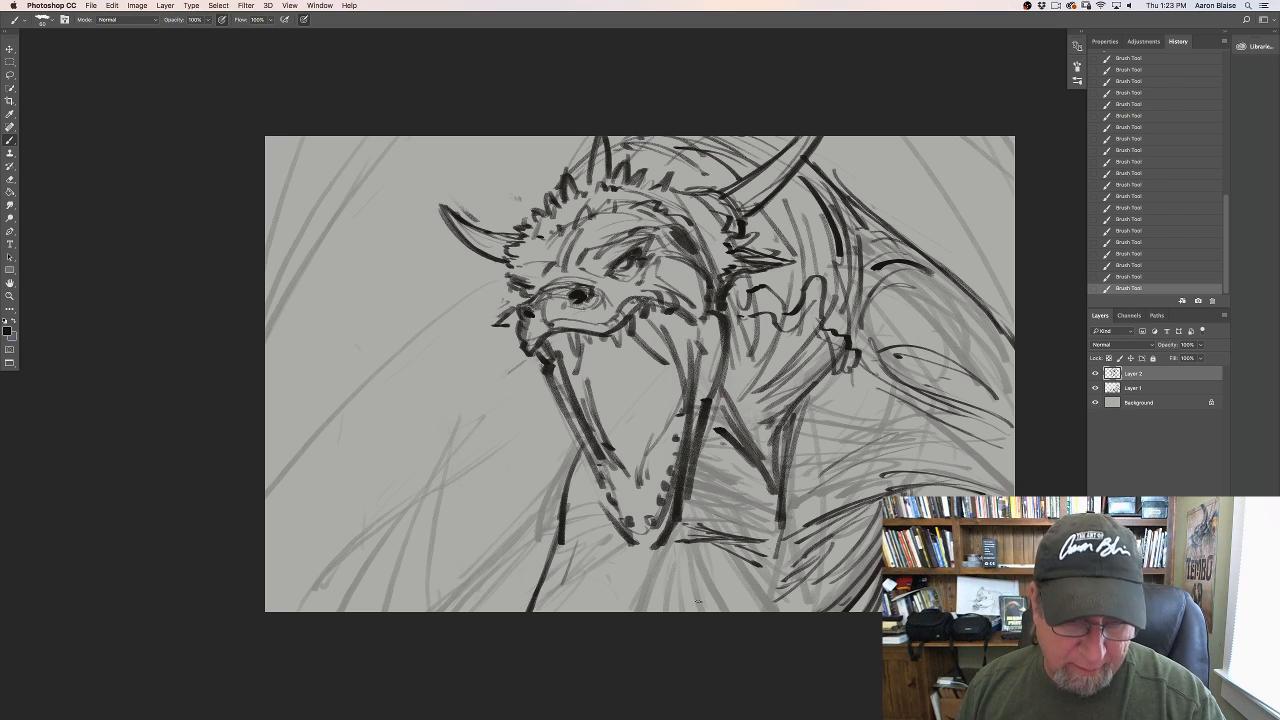
pyautogui.moveTo(704, 562)
pyautogui.mouseDown()
pyautogui.moveTo(690, 601)
pyautogui.moveTo(676, 600)
pyautogui.mouseUp()
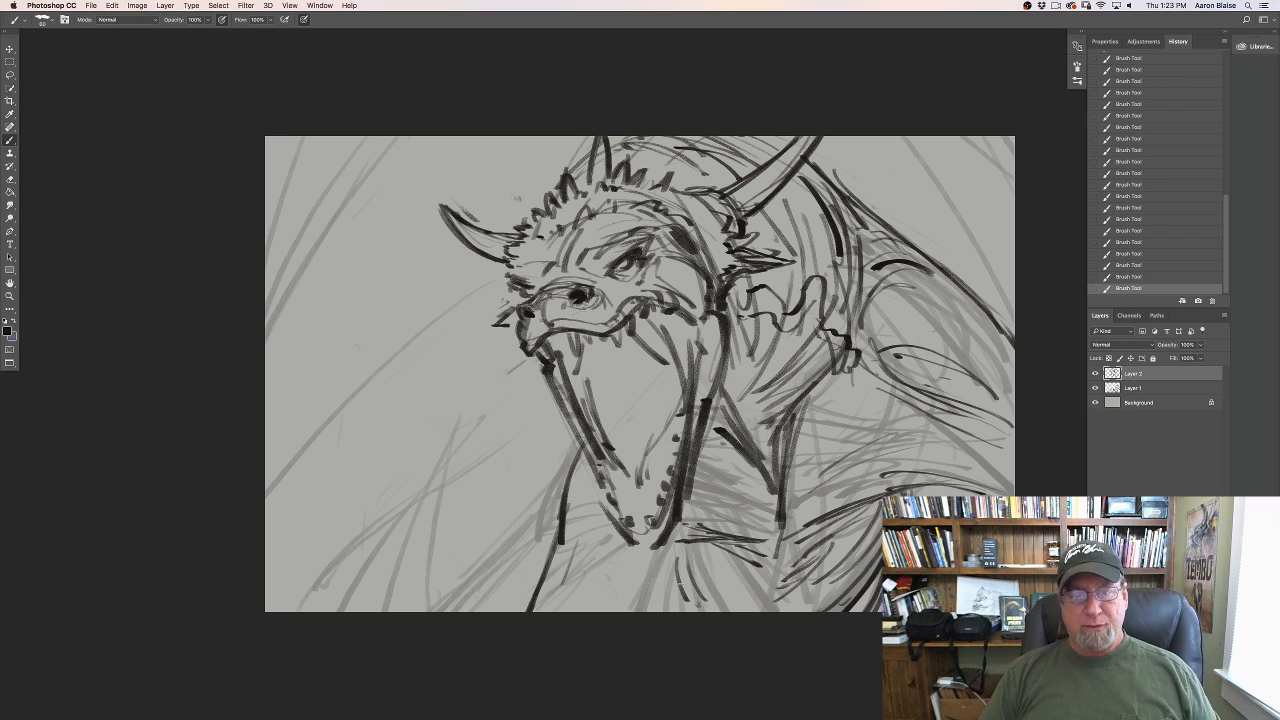
# Step: Add hatching and crease lines on the throat behind the jaw and between the neck and near shoulder
pyautogui.moveTo(712, 466)
pyautogui.mouseDown()
pyautogui.moveTo(768, 490)
pyautogui.moveTo(760, 511)
pyautogui.mouseUp()
pyautogui.moveTo(709, 497); pyautogui.dragTo(756, 511)
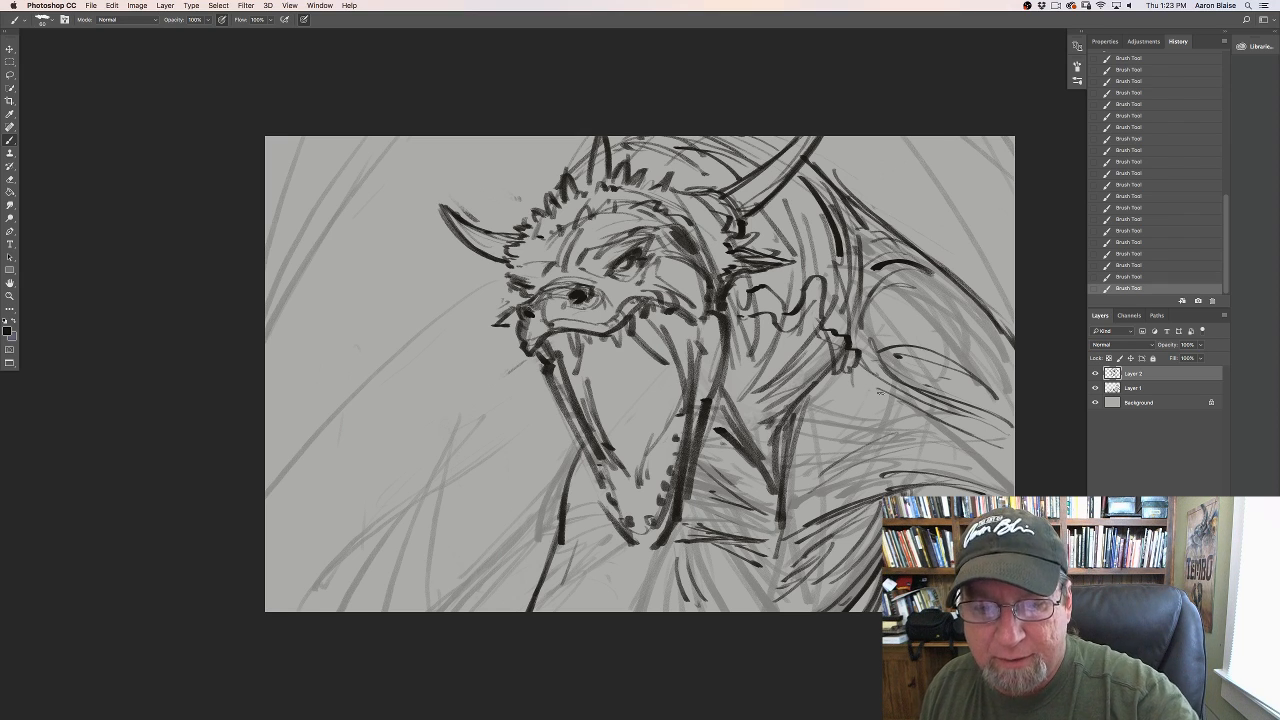
pyautogui.moveTo(892, 394)
pyautogui.mouseDown()
pyautogui.moveTo(846, 371)
pyautogui.moveTo(827, 398)
pyautogui.moveTo(934, 427)
pyautogui.mouseUp()
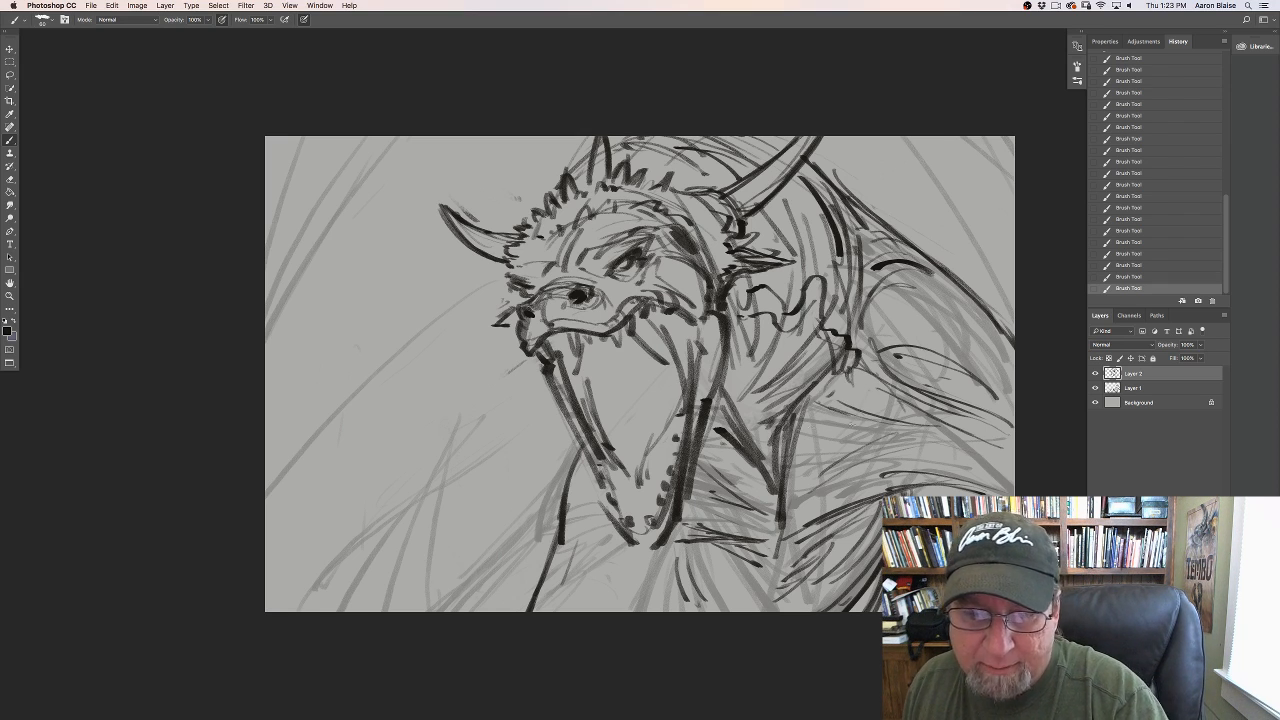
pyautogui.moveTo(809, 428); pyautogui.dragTo(882, 421)
pyautogui.moveTo(793, 452); pyautogui.dragTo(858, 435)
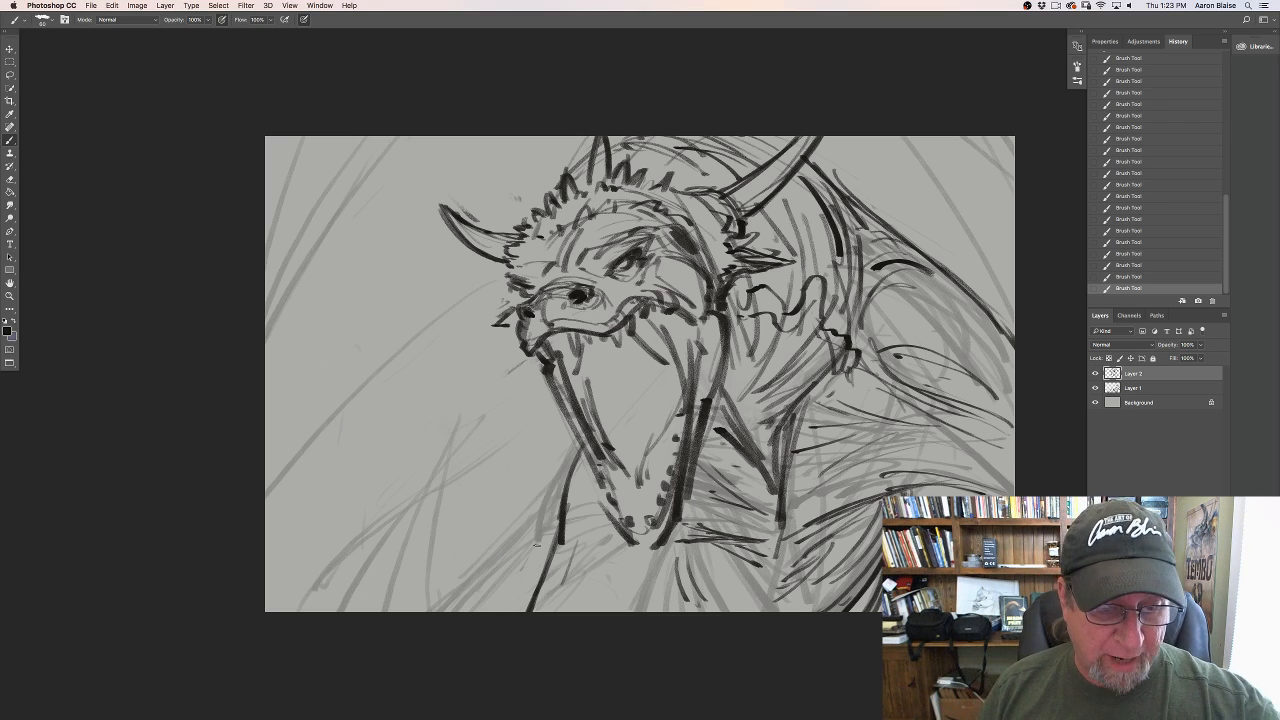
pyautogui.moveTo(581, 466); pyautogui.dragTo(577, 530)
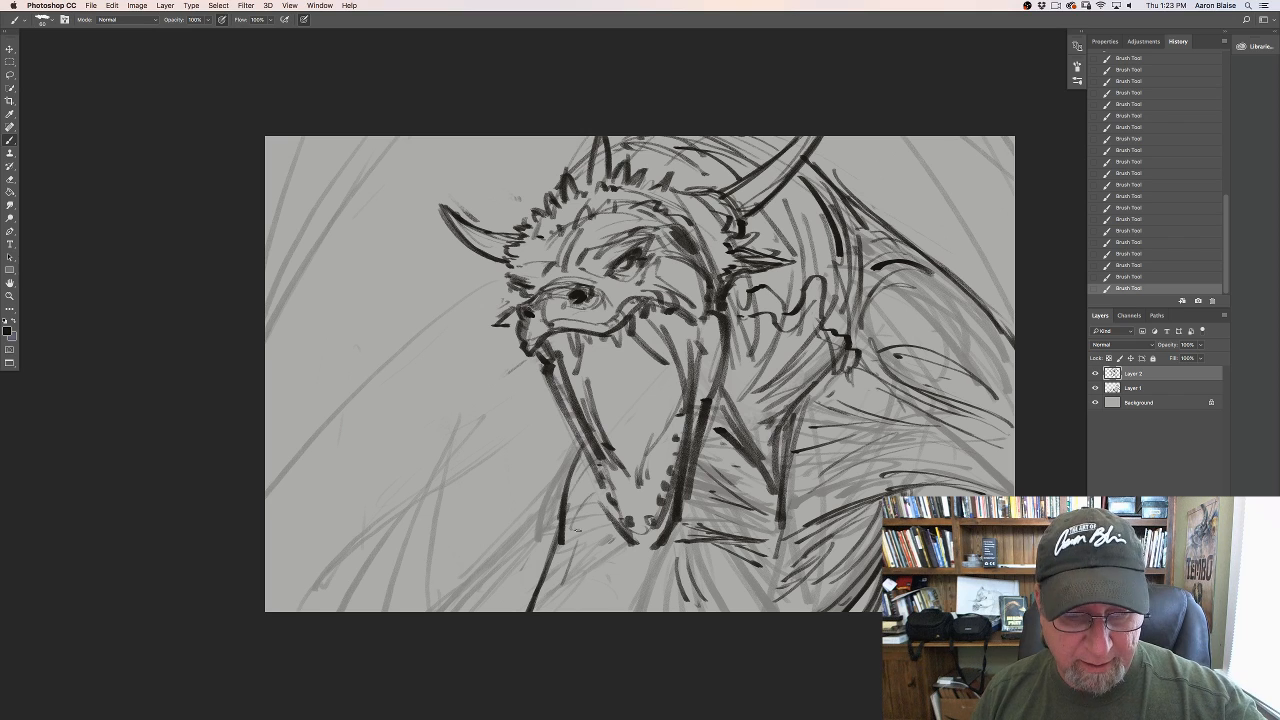
pyautogui.moveTo(701, 458); pyautogui.dragTo(727, 476)
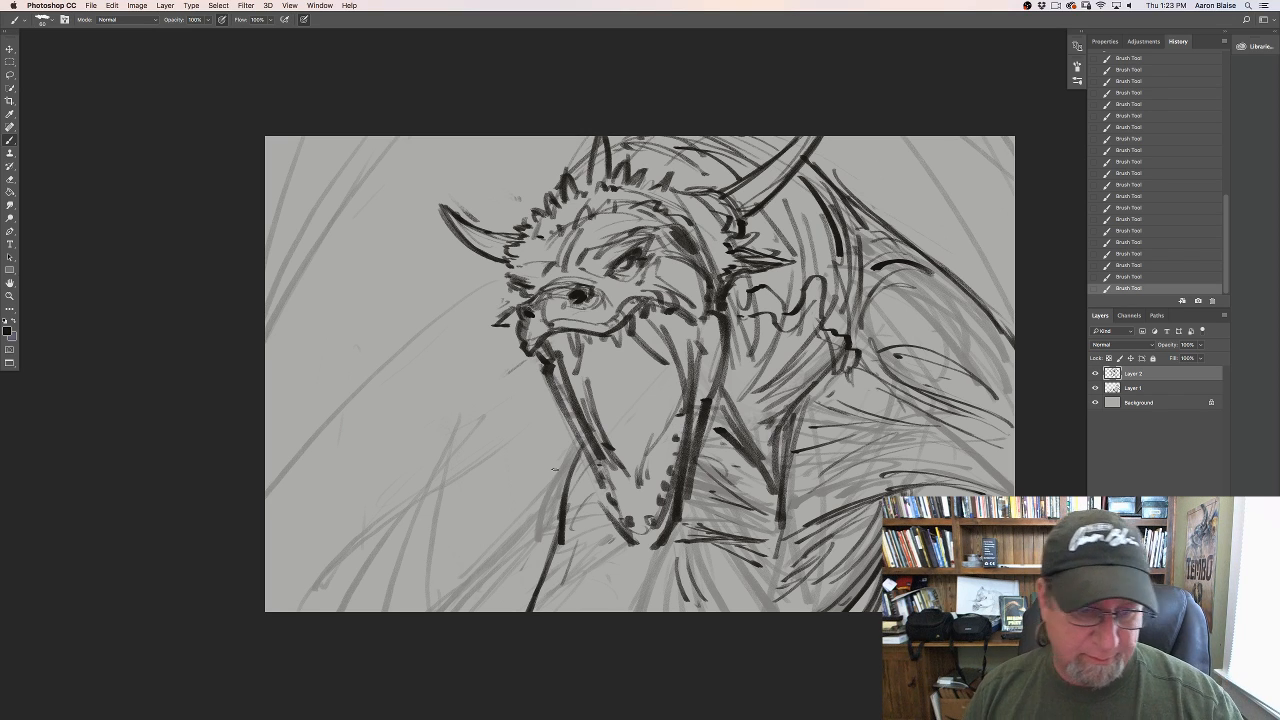
# Step: Darken the lower jaw's far edge and draw the curled tongue and inner contours inside the open mouth
pyautogui.moveTo(551, 379); pyautogui.dragTo(607, 510)
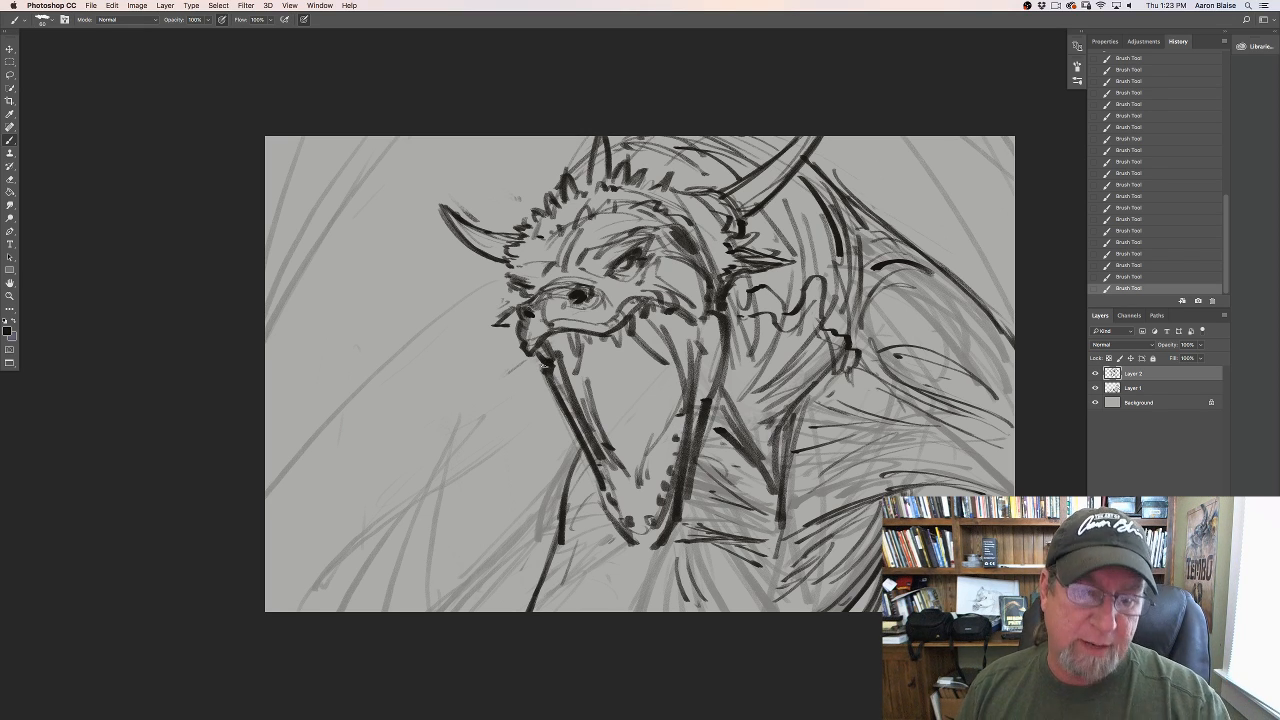
pyautogui.moveTo(654, 319)
pyautogui.mouseDown()
pyautogui.moveTo(687, 408)
pyautogui.moveTo(684, 454)
pyautogui.moveTo(638, 484)
pyautogui.moveTo(646, 512)
pyautogui.mouseUp()
pyautogui.moveTo(628, 464)
pyautogui.mouseDown()
pyautogui.moveTo(642, 516)
pyautogui.moveTo(634, 488)
pyautogui.mouseUp()
pyautogui.moveTo(614, 466); pyautogui.dragTo(666, 432)
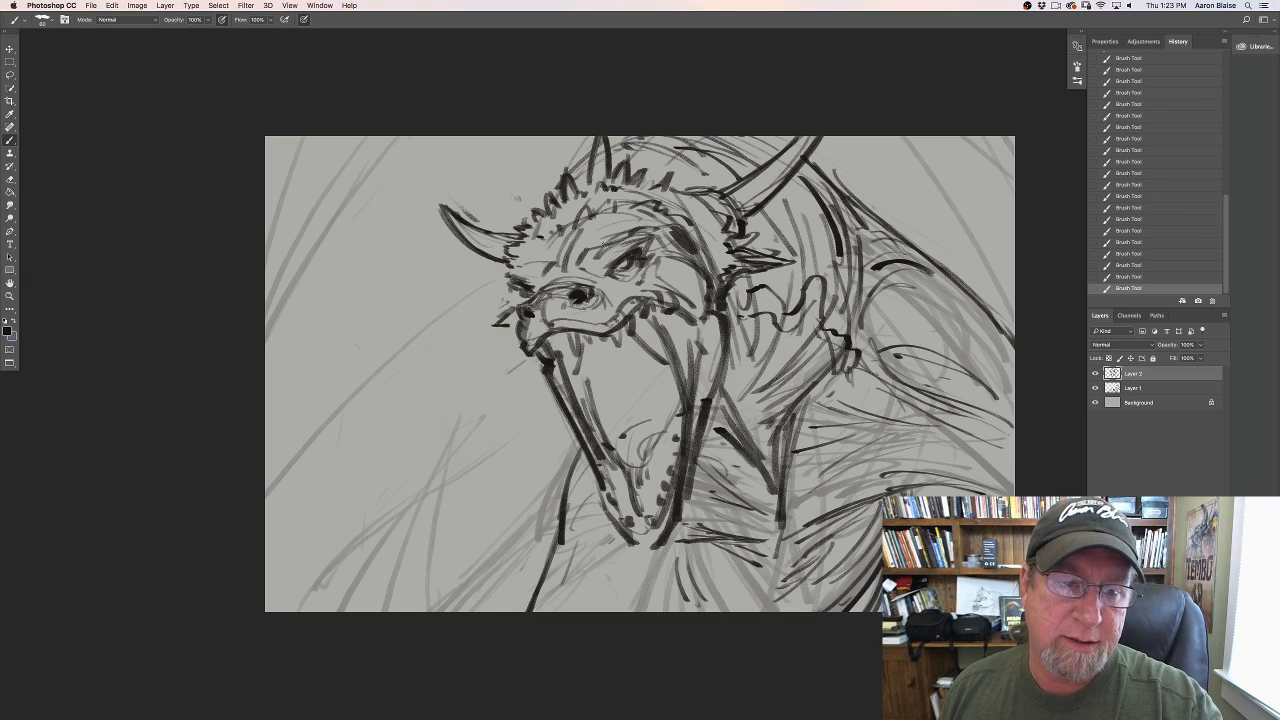
# Step: Draw a darker brow ridge line arching over the near eye and across the forehead
pyautogui.moveTo(664, 232)
pyautogui.mouseDown()
pyautogui.moveTo(592, 224)
pyautogui.moveTo(576, 238)
pyautogui.mouseUp()
pyautogui.moveTo(658, 220)
pyautogui.mouseDown()
pyautogui.moveTo(548, 241)
pyautogui.moveTo(531, 258)
pyautogui.mouseUp()
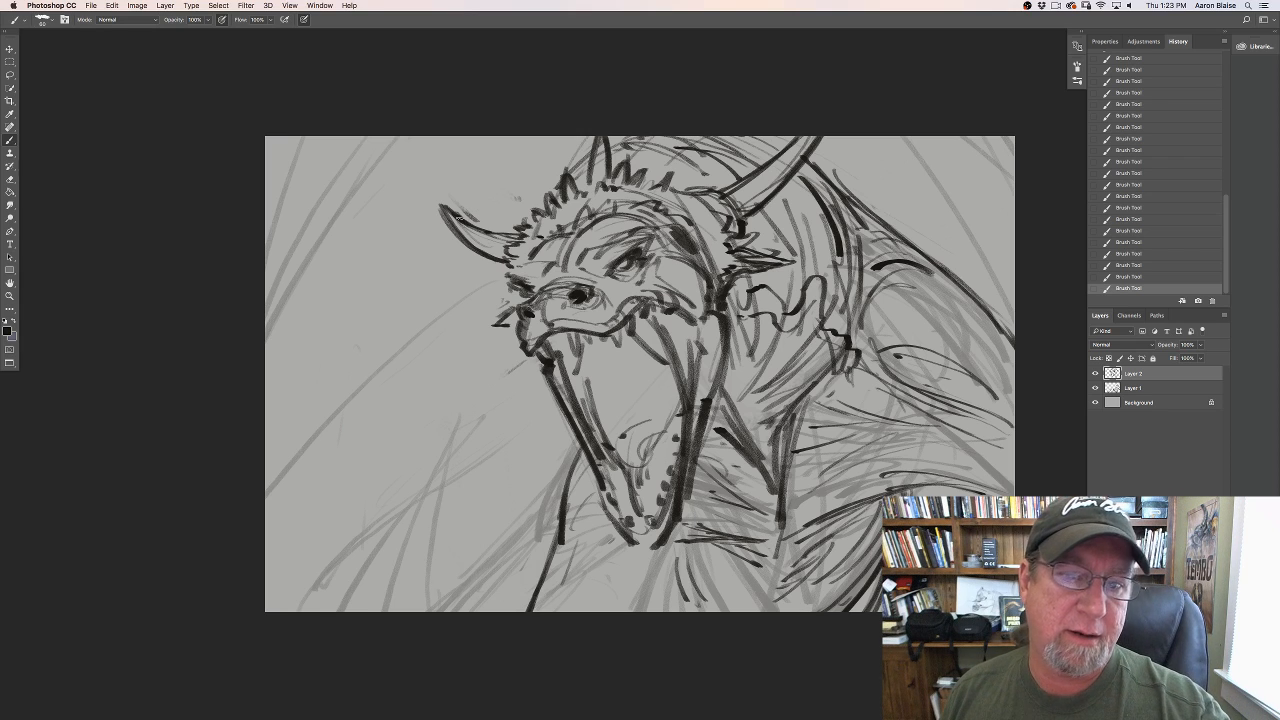
# Step: Erase the far side horn and redraw it shorter and more upright, with small spikes around its base
pyautogui.press('e')
pyautogui.moveTo(458, 217)
pyautogui.mouseDown()
pyautogui.moveTo(500, 245)
pyautogui.moveTo(423, 214)
pyautogui.moveTo(415, 195)
pyautogui.mouseUp()
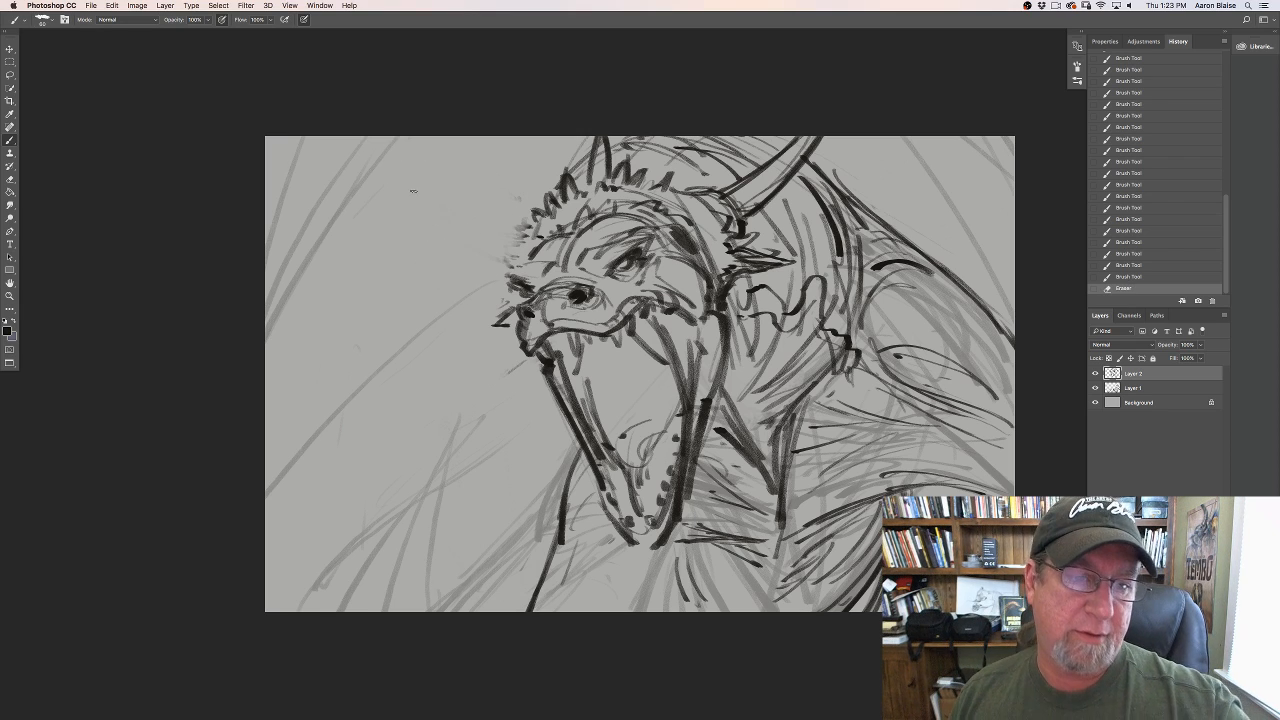
pyautogui.press('b')
pyautogui.moveTo(506, 232); pyautogui.dragTo(466, 202)
pyautogui.moveTo(502, 254); pyautogui.dragTo(470, 207)
pyautogui.moveTo(497, 248)
pyautogui.mouseDown()
pyautogui.moveTo(475, 212)
pyautogui.moveTo(530, 214)
pyautogui.moveTo(524, 224)
pyautogui.mouseUp()
pyautogui.moveTo(531, 231); pyautogui.dragTo(516, 229)
pyautogui.moveTo(526, 243); pyautogui.dragTo(501, 237)
pyautogui.moveTo(512, 253); pyautogui.dragTo(499, 241)
pyautogui.moveTo(513, 265); pyautogui.dragTo(503, 254)
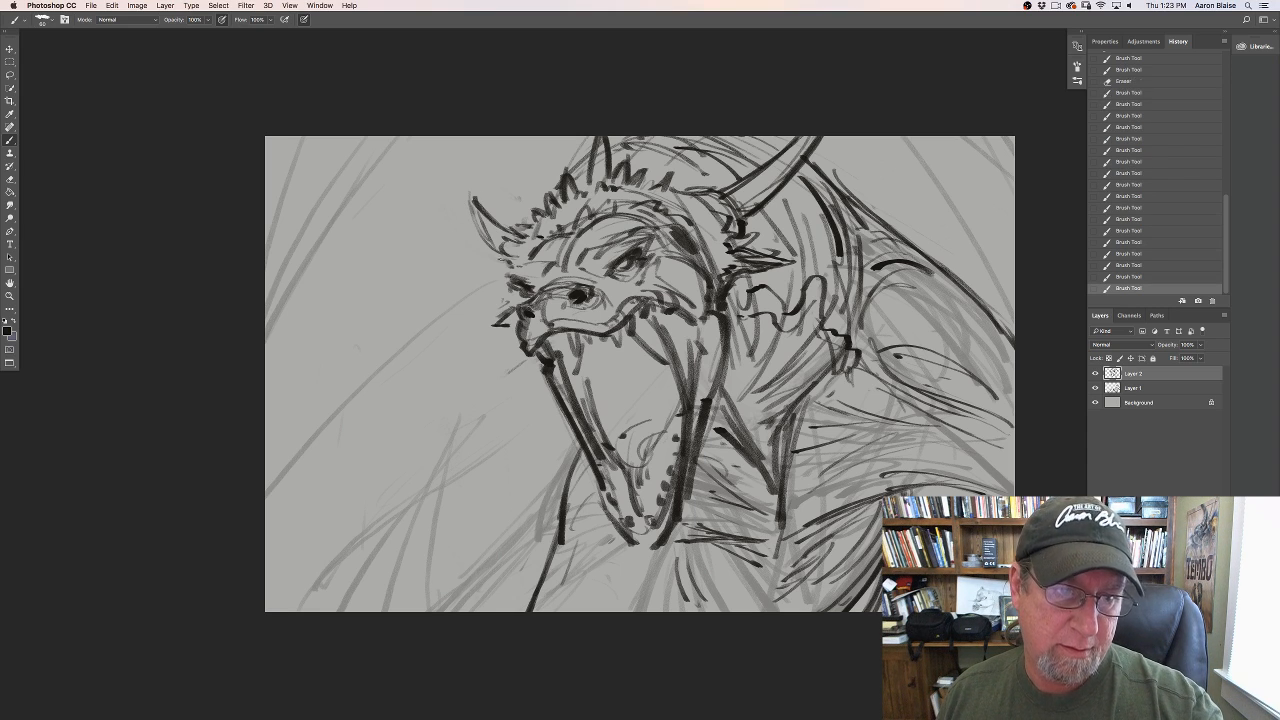
# Step: Flip the canvas horizontally, erase the far neck contour and redraw it closer in beneath the lower jaw
pyautogui.click(136, 6)
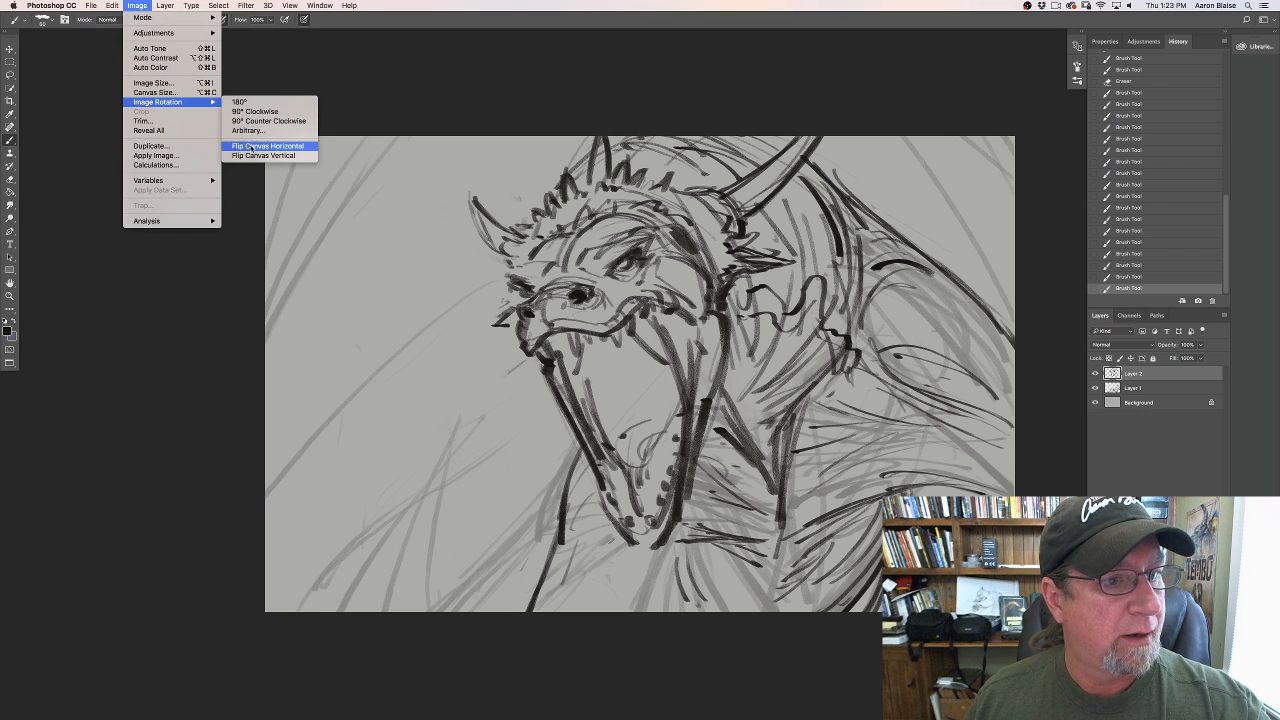
pyautogui.click(250, 150)
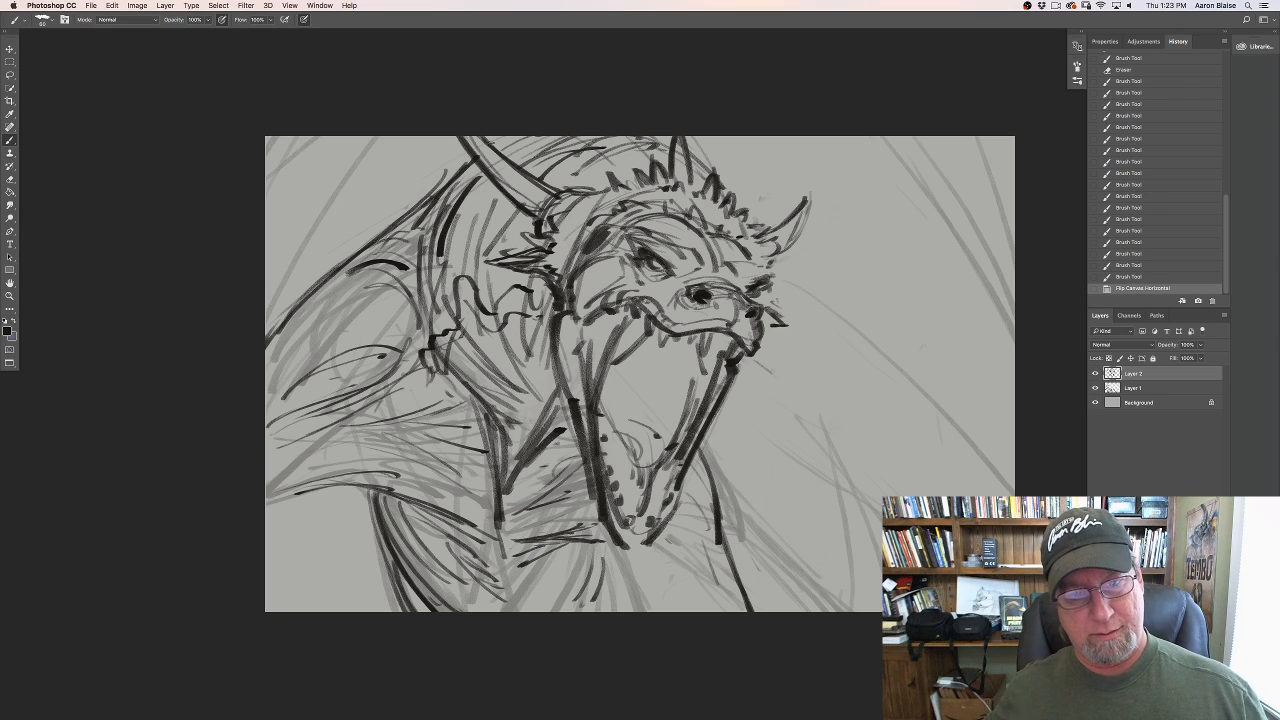
pyautogui.moveTo(720, 480); pyautogui.dragTo(740, 538)
pyautogui.moveTo(700, 436); pyautogui.dragTo(686, 460)
pyautogui.moveTo(698, 444); pyautogui.dragTo(686, 474)
pyautogui.moveTo(690, 460); pyautogui.dragTo(688, 486)
pyautogui.moveTo(689, 465); pyautogui.dragTo(688, 516)
pyautogui.moveTo(690, 506); pyautogui.dragTo(636, 600)
pyautogui.moveTo(640, 570); pyautogui.dragTo(633, 607)
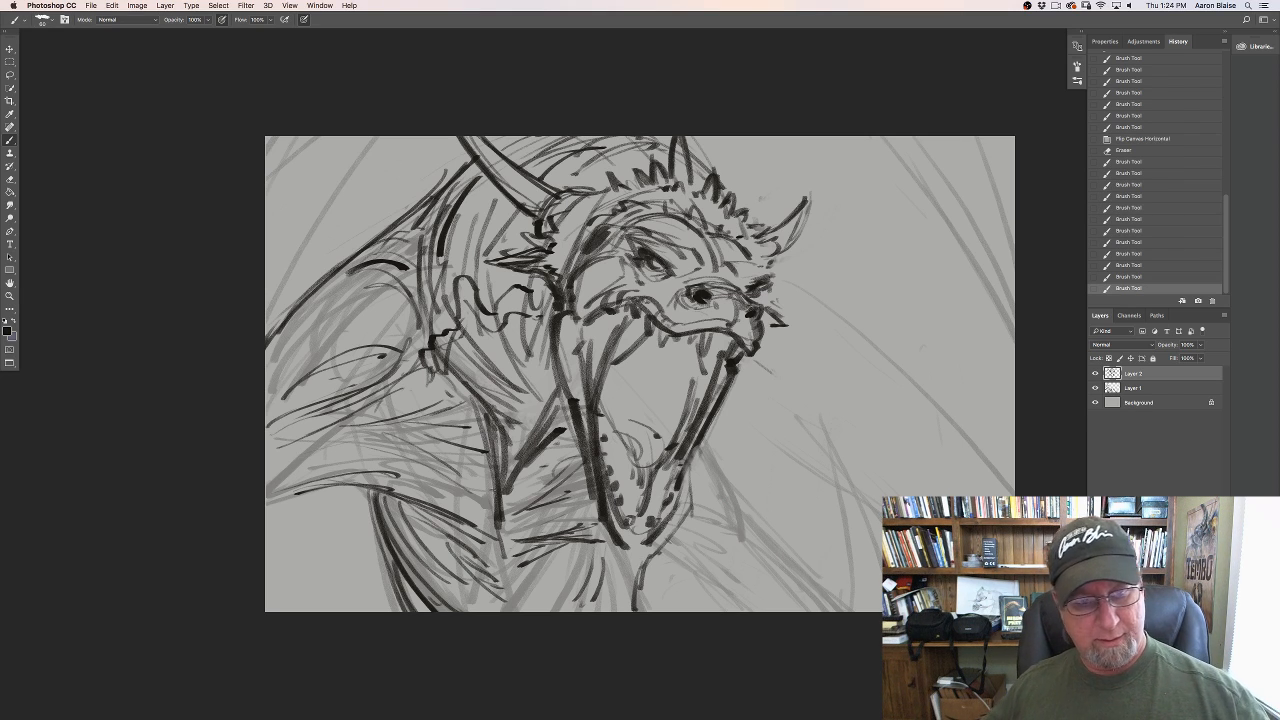
# Step: Extend the crease on the near side of the neck and hatch the throat beneath the jaw
pyautogui.moveTo(512, 478); pyautogui.dragTo(504, 574)
pyautogui.moveTo(582, 486); pyautogui.dragTo(560, 530)
pyautogui.moveTo(598, 510)
pyautogui.mouseDown()
pyautogui.moveTo(524, 558)
pyautogui.moveTo(544, 562)
pyautogui.mouseUp()
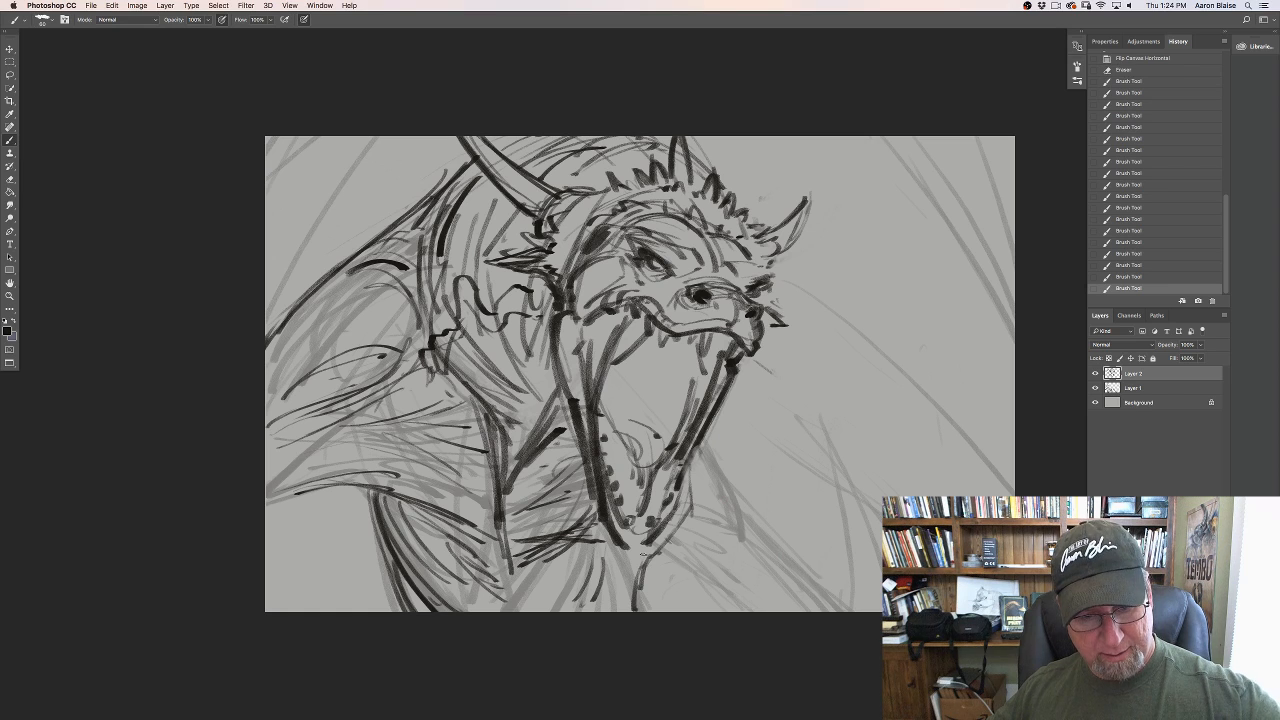
# Step: Erase and redraw the dark contour of the neck running down from the chin to the canvas edge
pyautogui.moveTo(645, 548); pyautogui.dragTo(636, 610)
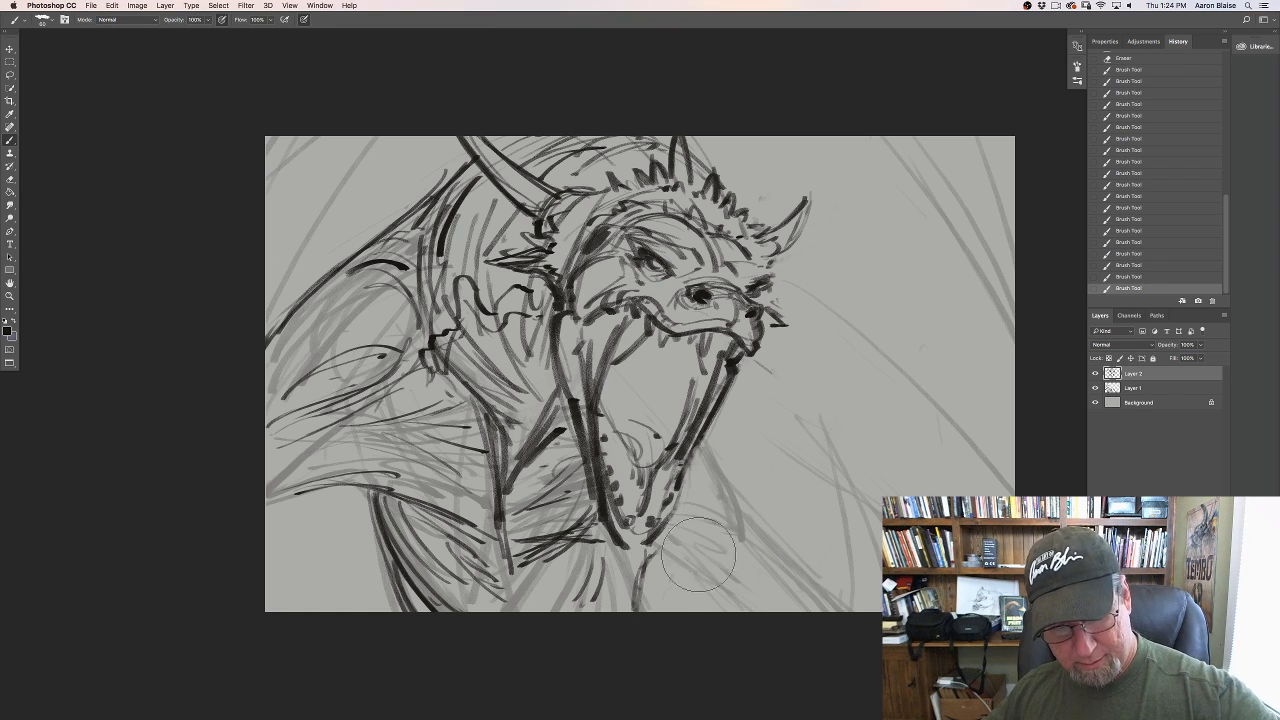
pyautogui.moveTo(699, 554); pyautogui.dragTo(648, 642)
pyautogui.press('b')
pyautogui.moveTo(664, 550); pyautogui.dragTo(654, 611)
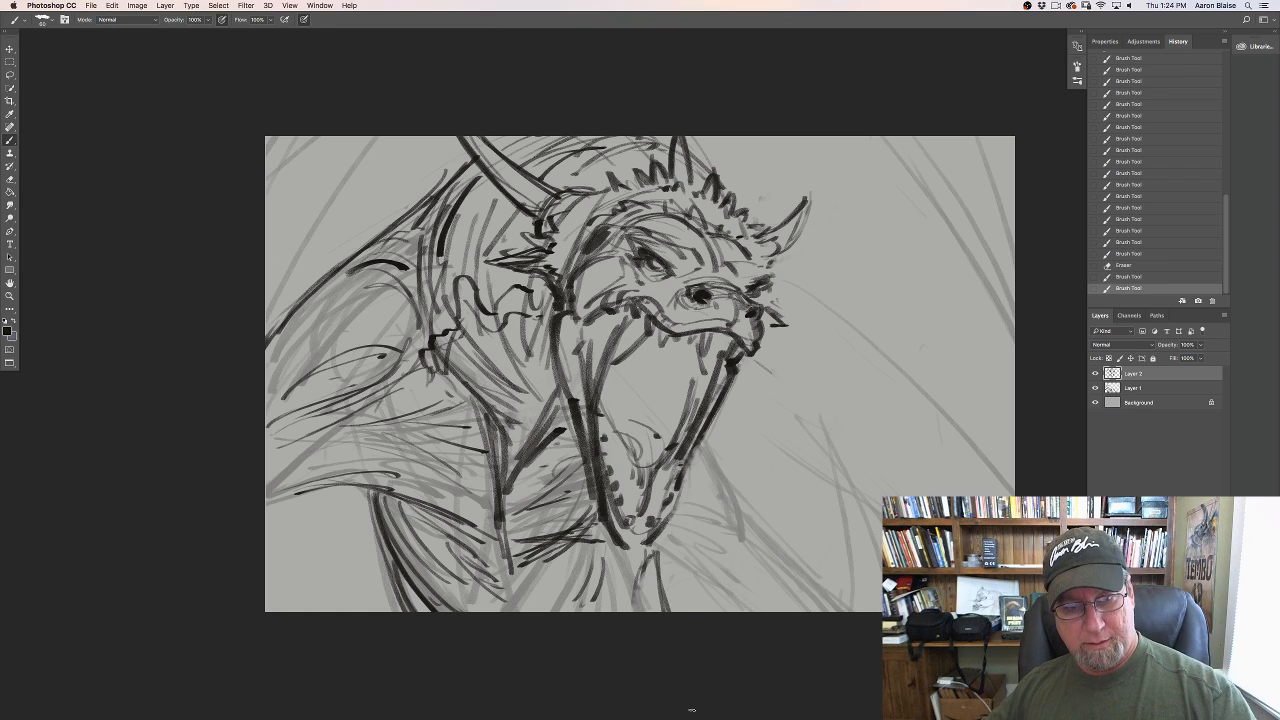
pyautogui.moveTo(662, 549); pyautogui.dragTo(650, 611)
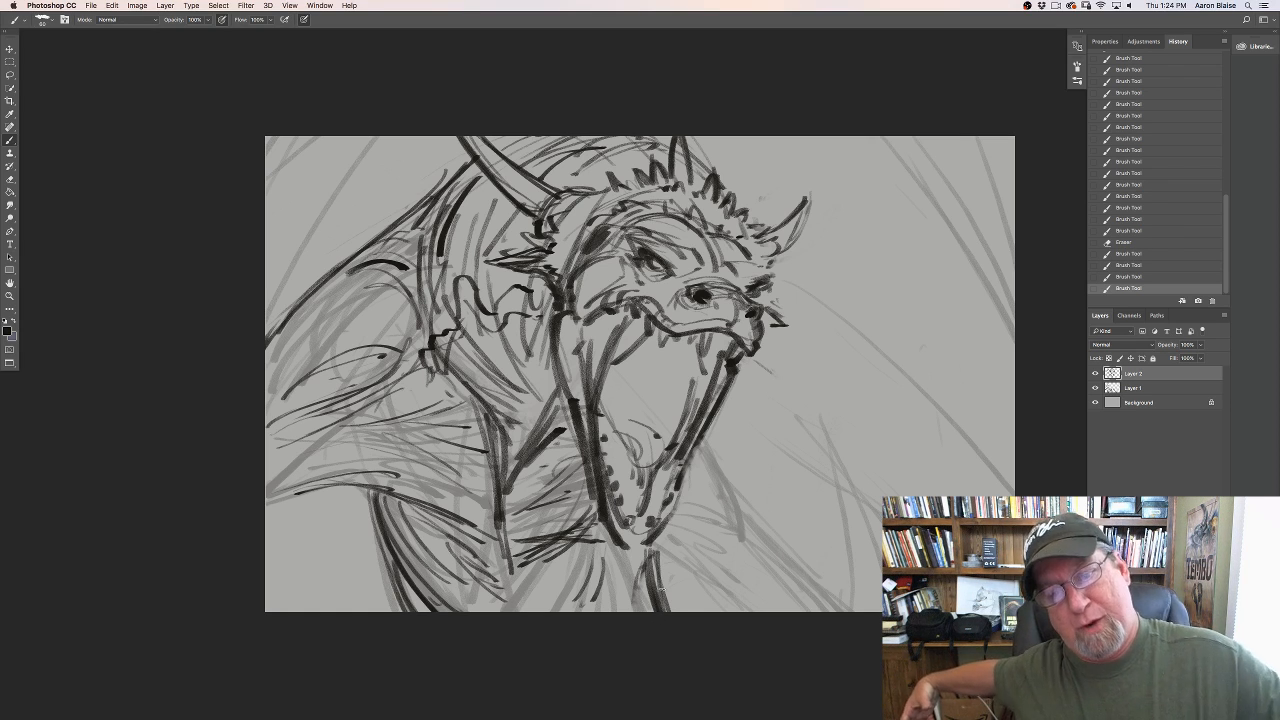
# Step: Draw long sweeping wing lines in the open background on the far side of the head
pyautogui.moveTo(760, 390); pyautogui.dragTo(826, 446)
pyautogui.moveTo(815, 412); pyautogui.dragTo(857, 462)
pyautogui.moveTo(862, 284); pyautogui.dragTo(932, 498)
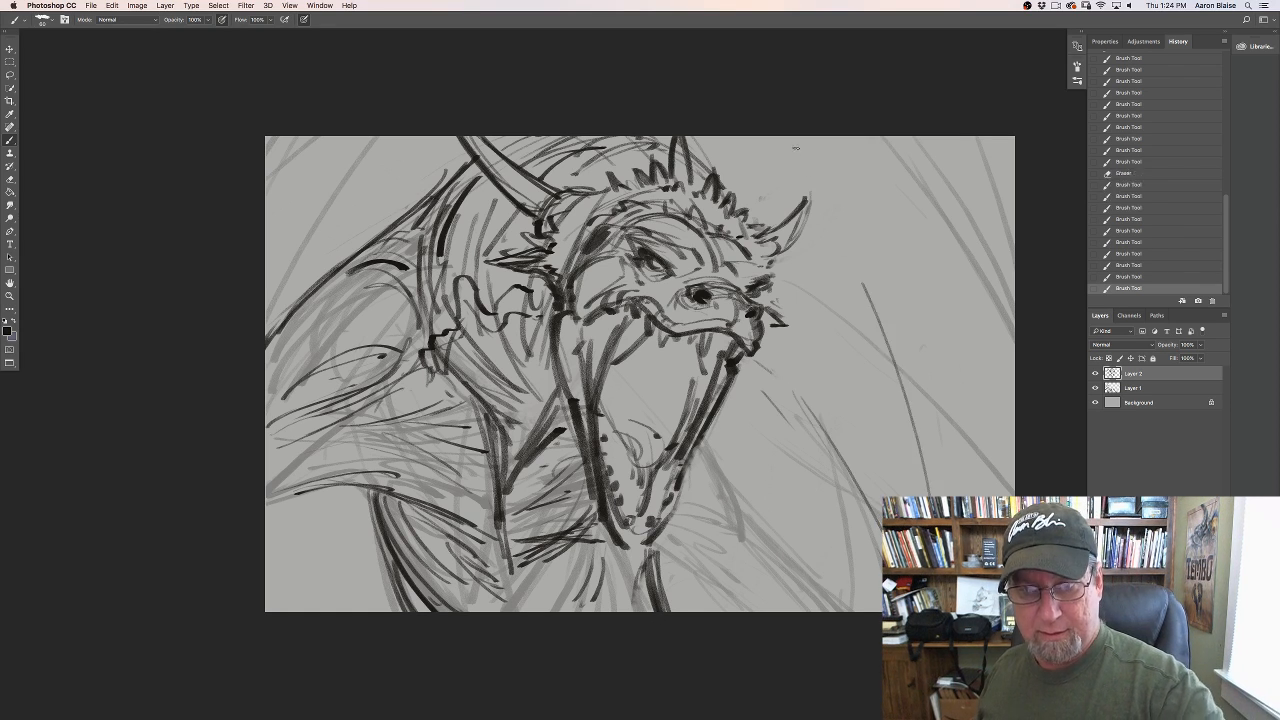
pyautogui.moveTo(792, 148); pyautogui.dragTo(975, 496)
pyautogui.moveTo(852, 138)
pyautogui.mouseDown()
pyautogui.moveTo(1010, 478)
pyautogui.moveTo(984, 488)
pyautogui.mouseUp()
pyautogui.moveTo(886, 150)
pyautogui.mouseDown()
pyautogui.moveTo(946, 264)
pyautogui.moveTo(1012, 480)
pyautogui.mouseUp()
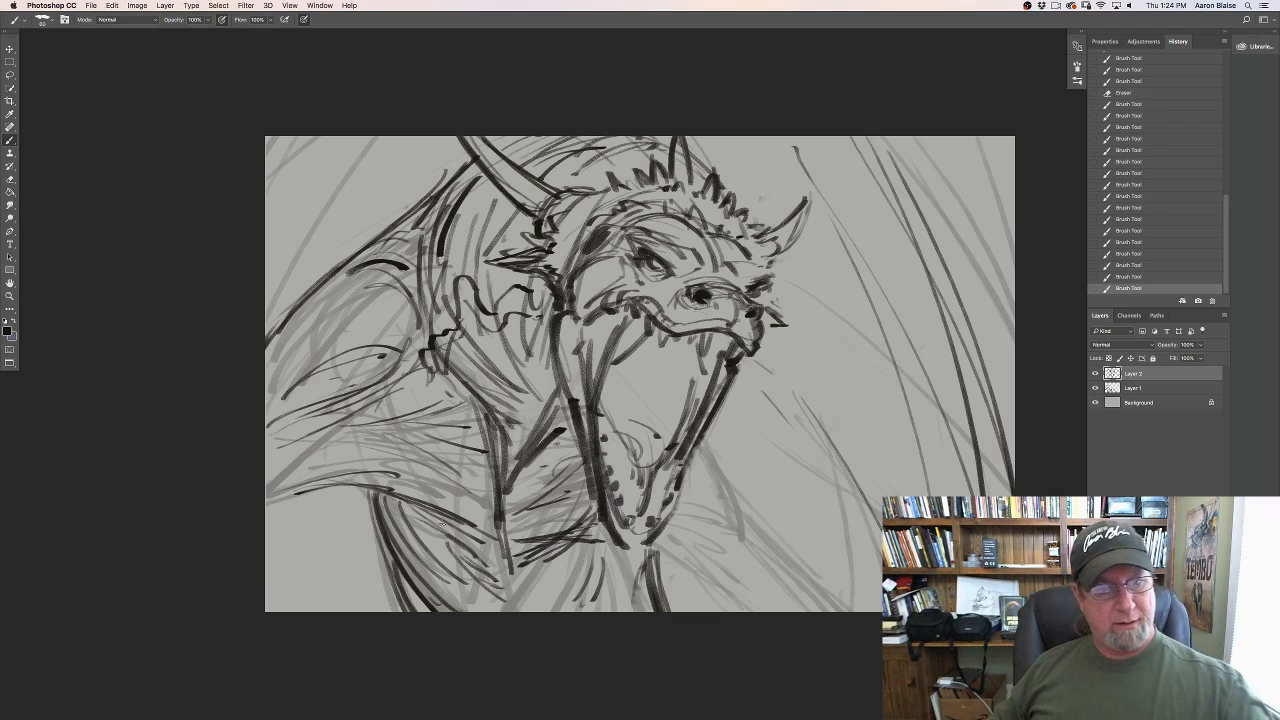
# Step: Strengthen the line under the near arm and add angled hatching on the throat and chest beneath the jaw
pyautogui.moveTo(312, 496); pyautogui.dragTo(424, 507)
pyautogui.moveTo(590, 518); pyautogui.dragTo(526, 582)
pyautogui.moveTo(579, 543); pyautogui.dragTo(536, 585)
pyautogui.moveTo(586, 545)
pyautogui.mouseDown()
pyautogui.moveTo(540, 609)
pyautogui.moveTo(566, 606)
pyautogui.mouseUp()
pyautogui.moveTo(606, 532); pyautogui.dragTo(566, 608)
pyautogui.moveTo(600, 564); pyautogui.dragTo(584, 610)
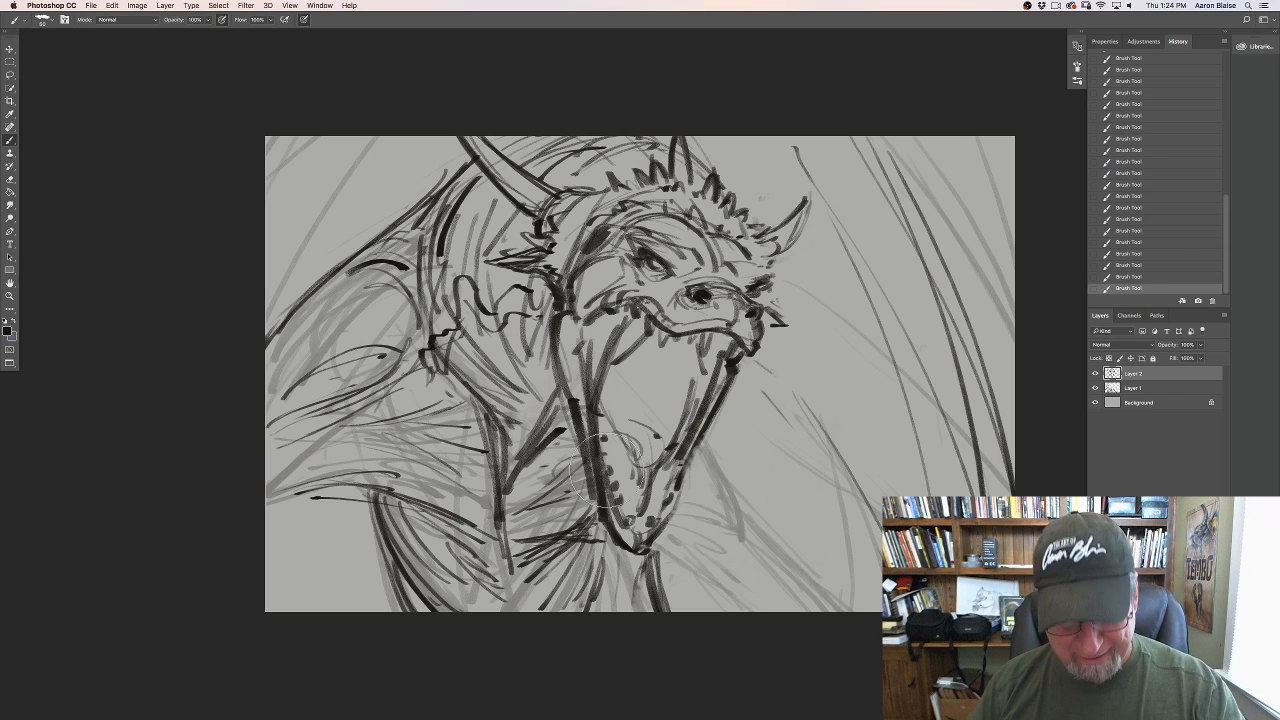
# Step: Clean up the far side of the lower jaw and redraw its edge darker down to the chin
pyautogui.press('e')
pyautogui.moveTo(678, 514)
pyautogui.mouseDown()
pyautogui.moveTo(665, 528)
pyautogui.moveTo(686, 507)
pyautogui.moveTo(677, 489)
pyautogui.mouseUp()
pyautogui.moveTo(684, 474); pyautogui.dragTo(673, 513)
pyautogui.moveTo(674, 507); pyautogui.dragTo(645, 550)
pyautogui.moveTo(690, 440); pyautogui.dragTo(681, 460)
pyautogui.moveTo(694, 438); pyautogui.dragTo(683, 458)
# Step: Mark the small front teeth at the tip of the lower jaw and darken the tongue's centre crease
pyautogui.moveTo(629, 516); pyautogui.dragTo(634, 526)
pyautogui.moveTo(655, 516); pyautogui.dragTo(652, 526)
pyautogui.moveTo(636, 517); pyautogui.dragTo(637, 527)
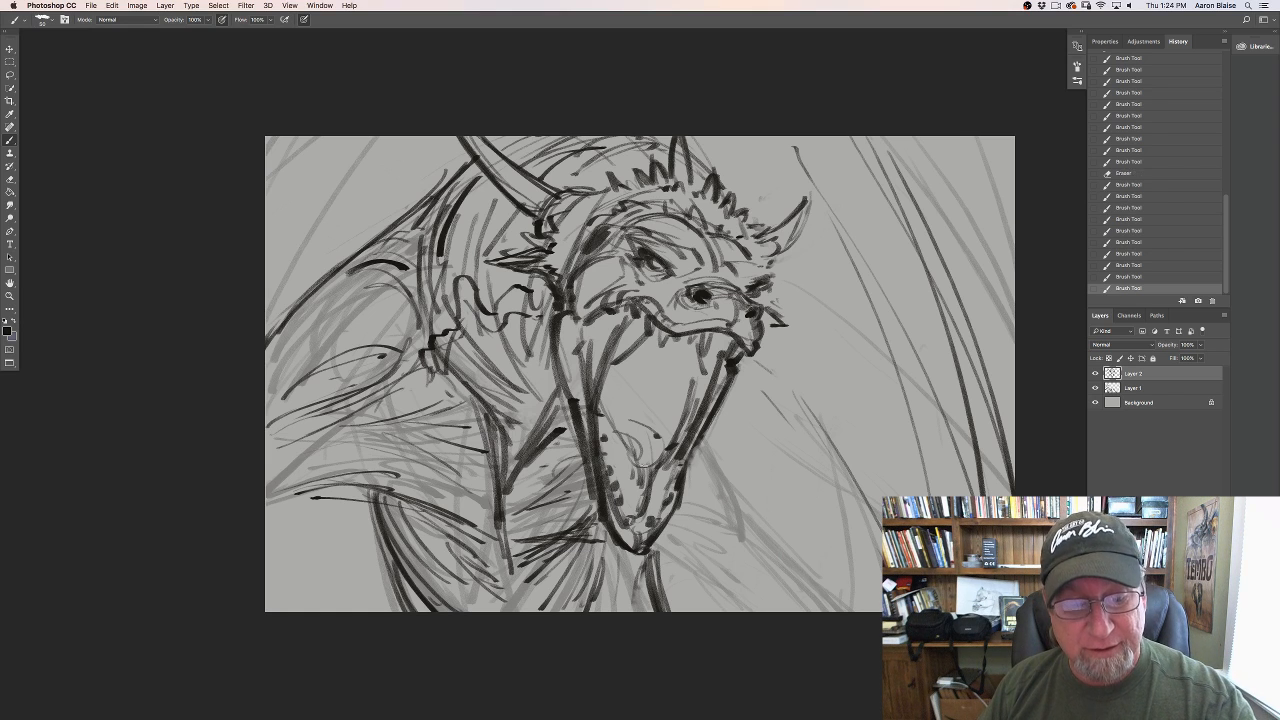
pyautogui.moveTo(645, 466); pyautogui.dragTo(641, 510)
pyautogui.moveTo(647, 482); pyautogui.dragTo(643, 526)
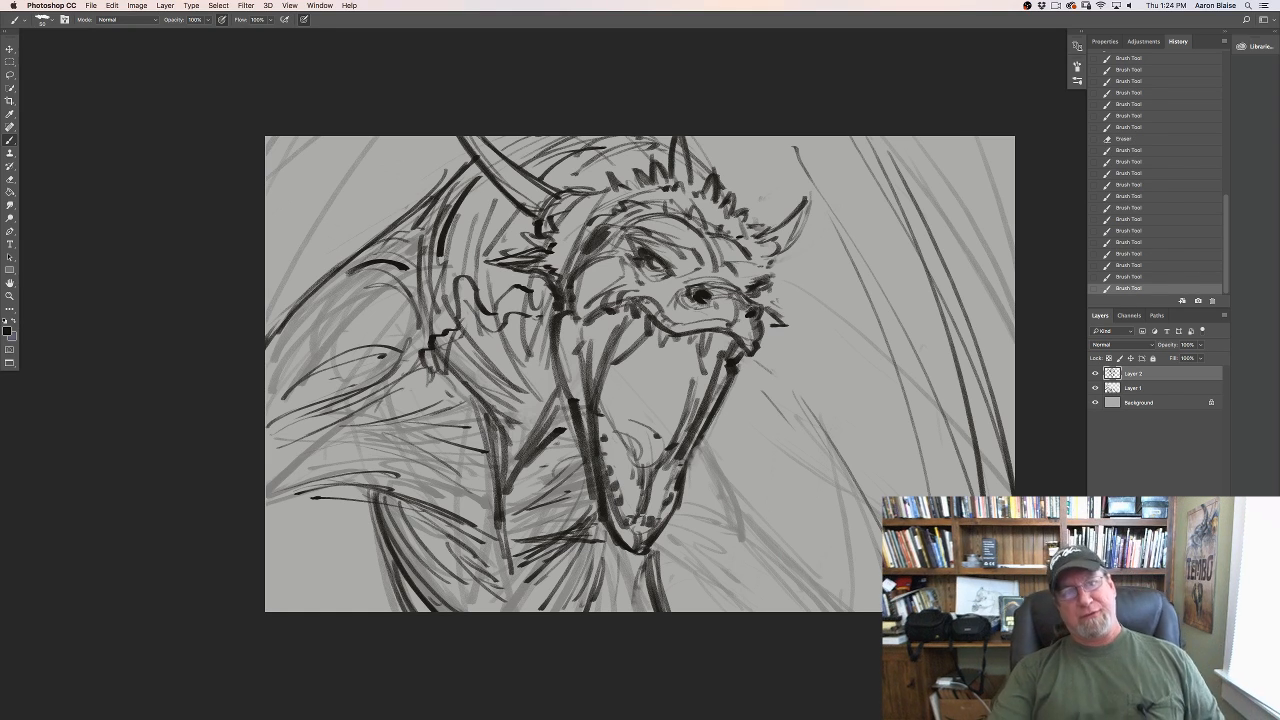
# Step: Shade behind the jaw hinge with dark strokes running down the near back edge of the jaw
pyautogui.moveTo(553, 318); pyautogui.dragTo(549, 346)
pyautogui.moveTo(549, 322); pyautogui.dragTo(545, 354)
pyautogui.moveTo(553, 336)
pyautogui.mouseDown()
pyautogui.moveTo(548, 428)
pyautogui.moveTo(536, 356)
pyautogui.mouseUp()
pyautogui.moveTo(553, 298); pyautogui.dragTo(543, 323)
pyautogui.moveTo(546, 316)
pyautogui.mouseDown()
pyautogui.moveTo(535, 380)
pyautogui.moveTo(534, 367)
pyautogui.mouseUp()
pyautogui.moveTo(540, 295)
pyautogui.mouseDown()
pyautogui.moveTo(530, 337)
pyautogui.moveTo(549, 395)
pyautogui.mouseUp()
pyautogui.moveTo(513, 331); pyautogui.dragTo(549, 401)
pyautogui.moveTo(532, 389); pyautogui.dragTo(554, 412)
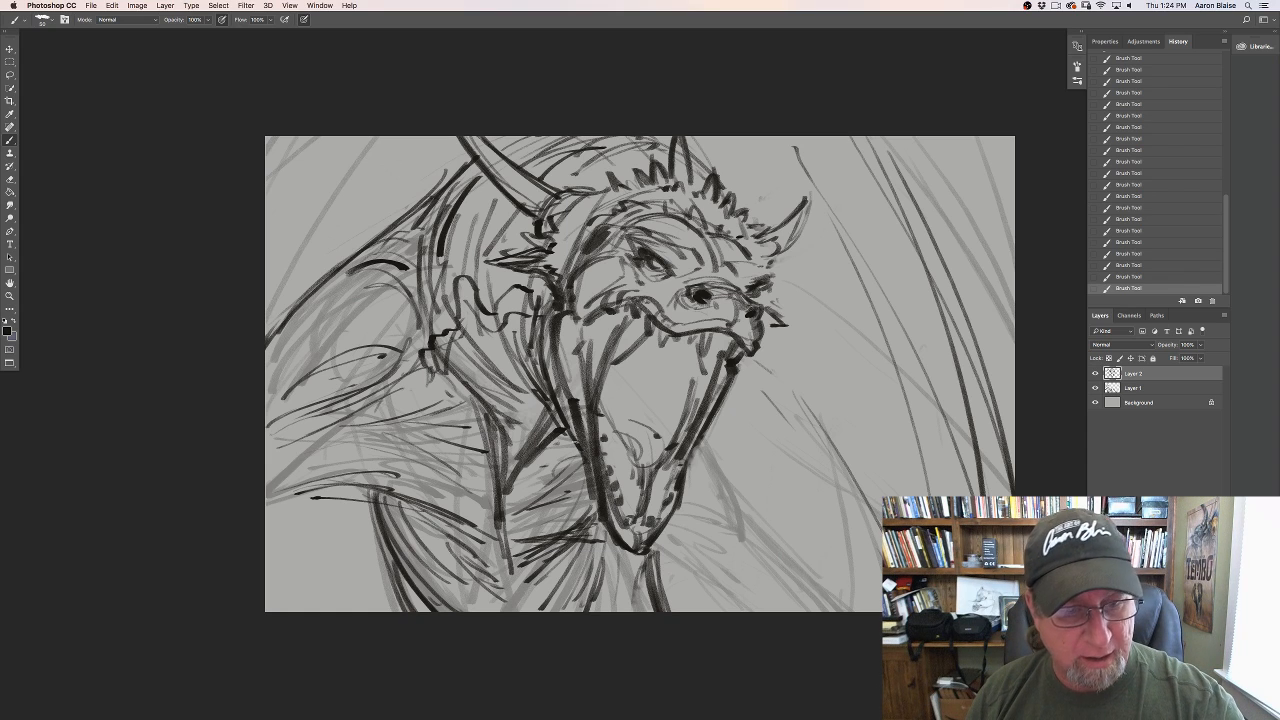
# Step: Add crease lines and hatching to the neck folds below the ear frill, converging toward the jaw
pyautogui.moveTo(540, 366); pyautogui.dragTo(562, 425)
pyautogui.moveTo(517, 353); pyautogui.dragTo(526, 373)
pyautogui.moveTo(513, 320); pyautogui.dragTo(545, 408)
pyautogui.moveTo(498, 349); pyautogui.dragTo(533, 395)
pyautogui.moveTo(498, 352); pyautogui.dragTo(537, 399)
pyautogui.moveTo(503, 365); pyautogui.dragTo(531, 393)
pyautogui.moveTo(487, 327); pyautogui.dragTo(495, 351)
pyautogui.moveTo(496, 330); pyautogui.dragTo(462, 368)
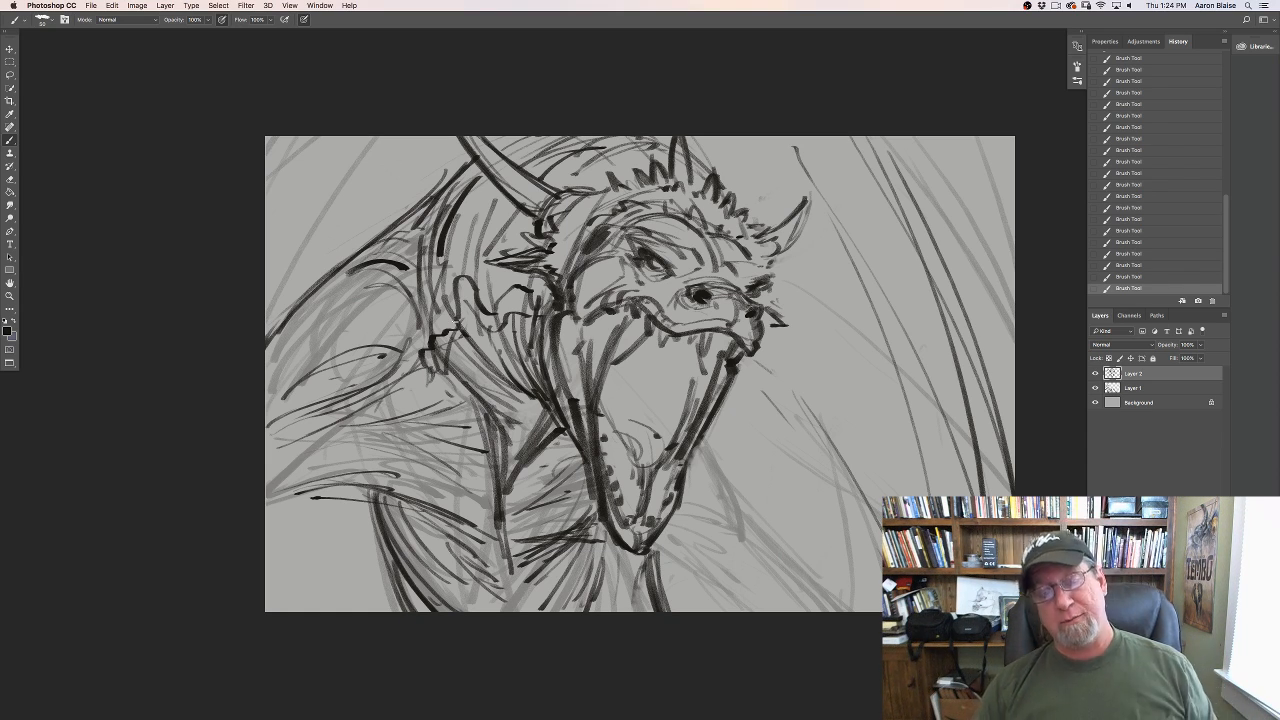
# Step: Darken the skull line at the near horn's base and the outer edge of the far horn
pyautogui.moveTo(553, 190); pyautogui.dragTo(615, 192)
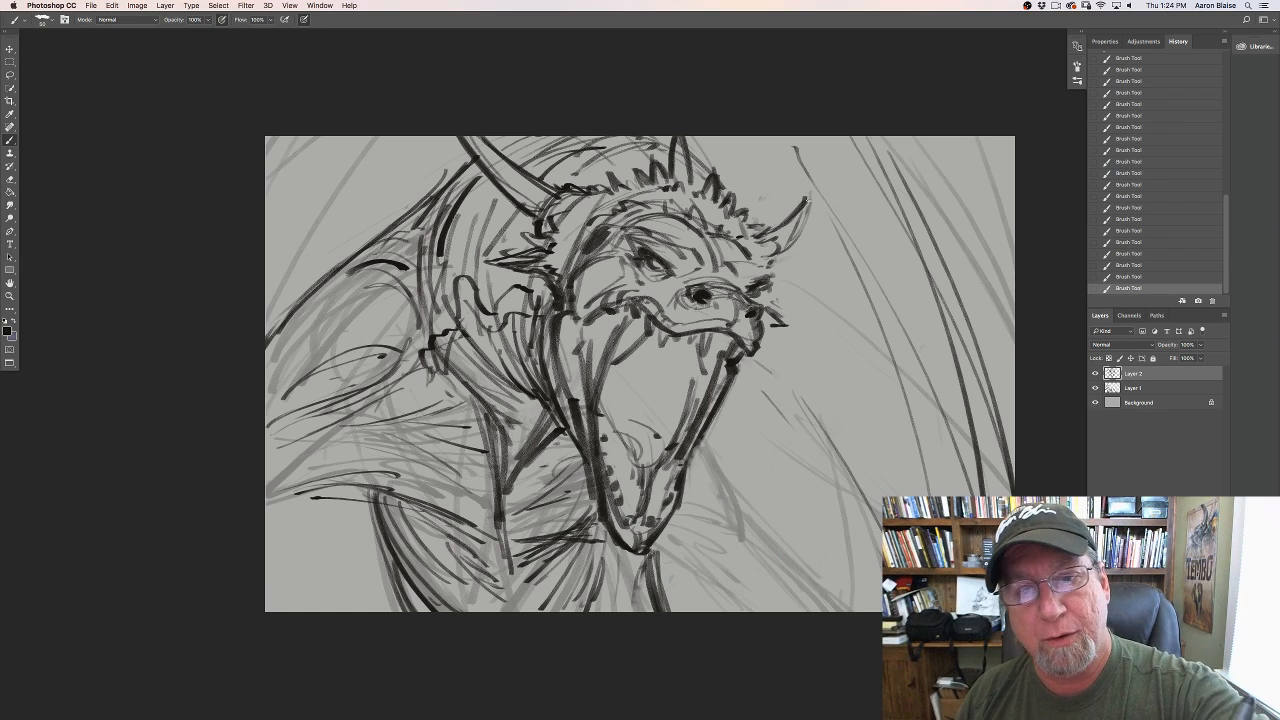
pyautogui.moveTo(808, 198); pyautogui.dragTo(776, 258)
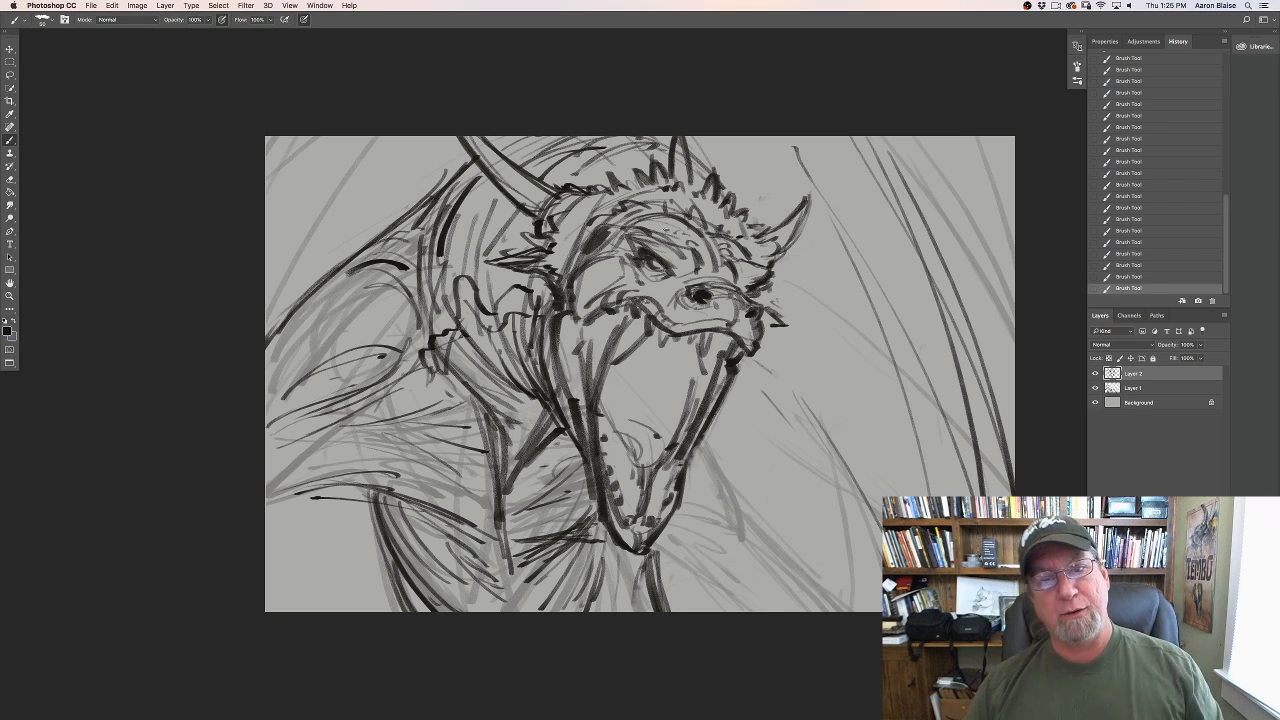
# Step: Erase the stray rough lines beside the lower jaw on Layer 1 and make Layer 2 active again
pyautogui.click(1138, 388)
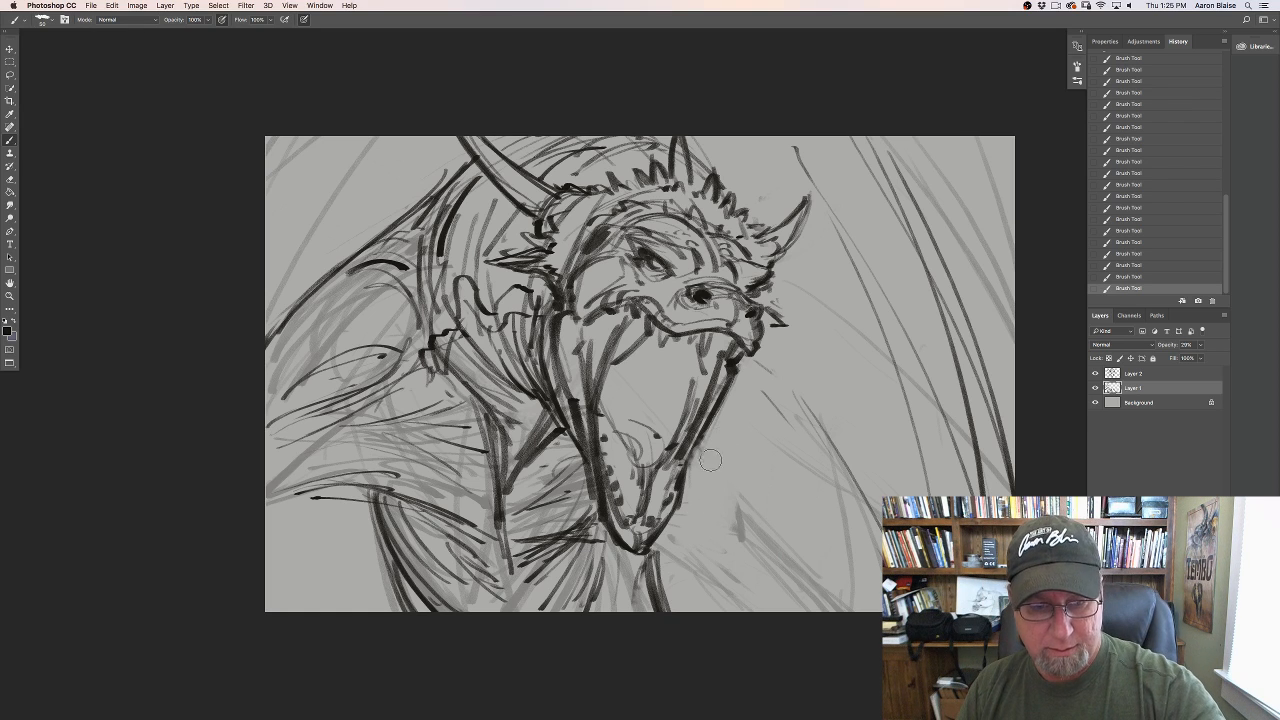
pyautogui.moveTo(766, 614)
pyautogui.mouseDown()
pyautogui.moveTo(791, 545)
pyautogui.moveTo(821, 555)
pyautogui.moveTo(870, 500)
pyautogui.mouseUp()
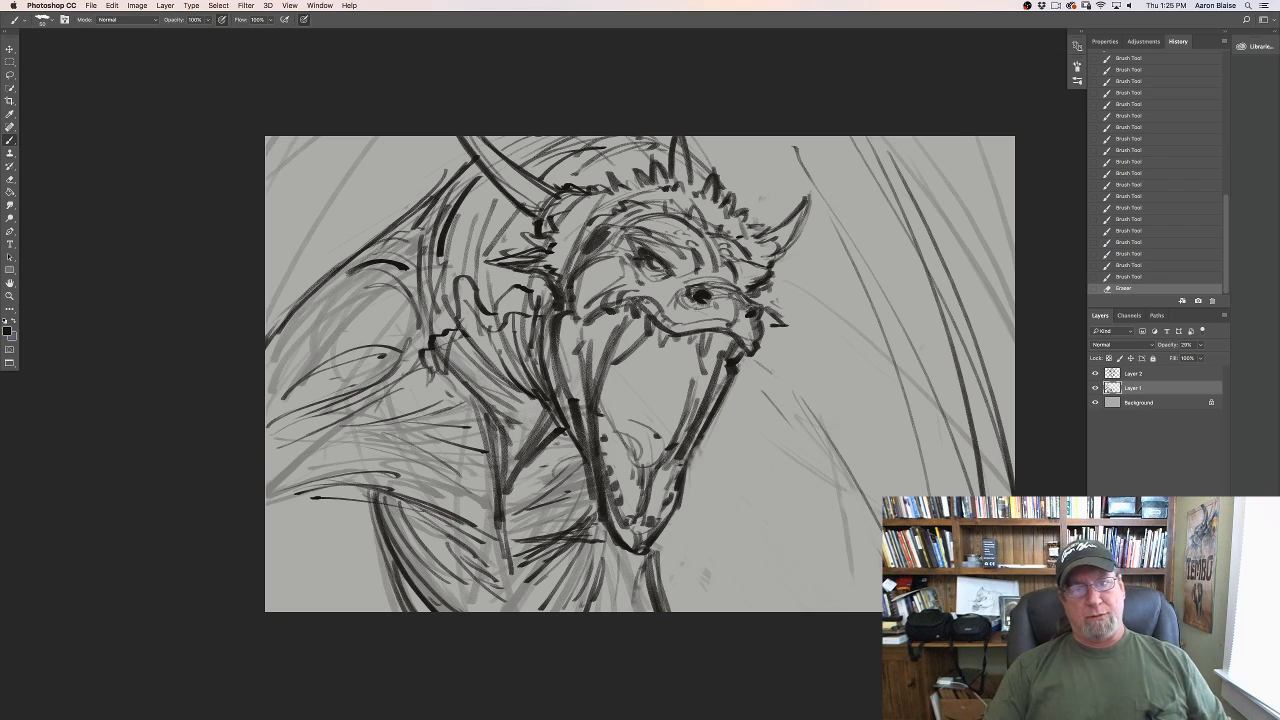
pyautogui.click(1141, 375)
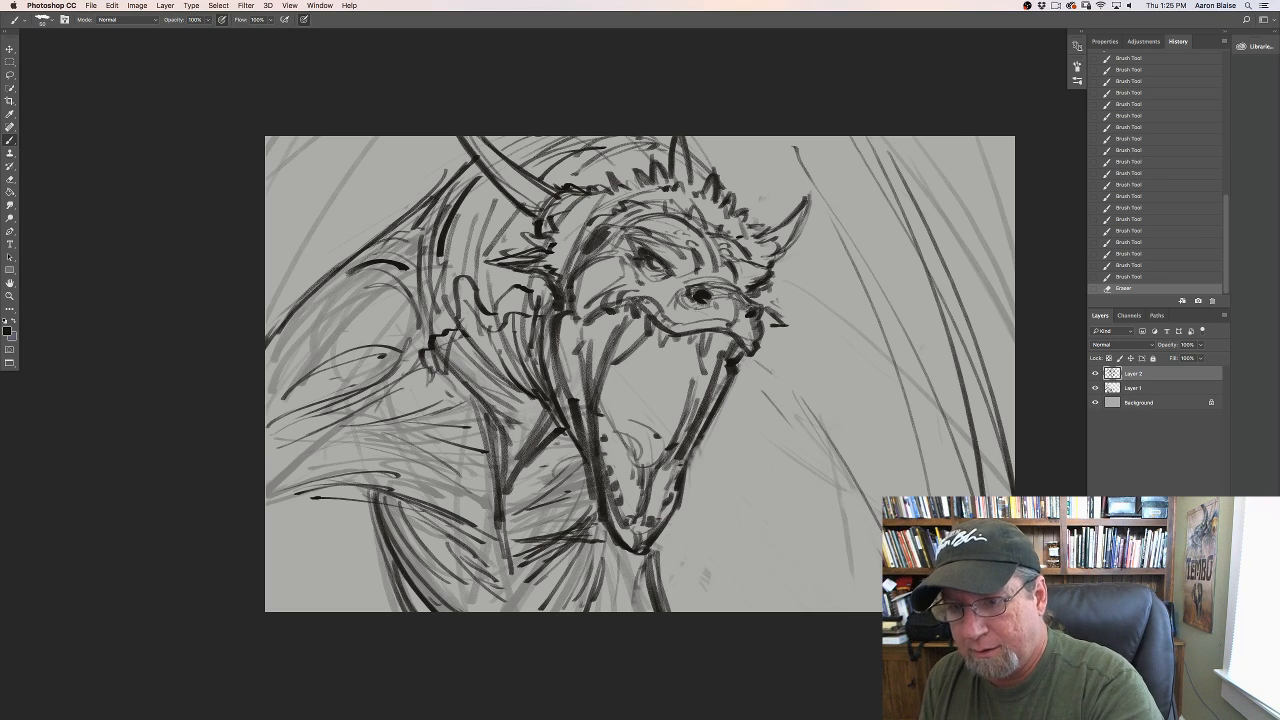
# Step: Add a new layer above Layer 2 and set the brush's foreground colour to a very light grey
pyautogui.press('alt+shift+super+n')
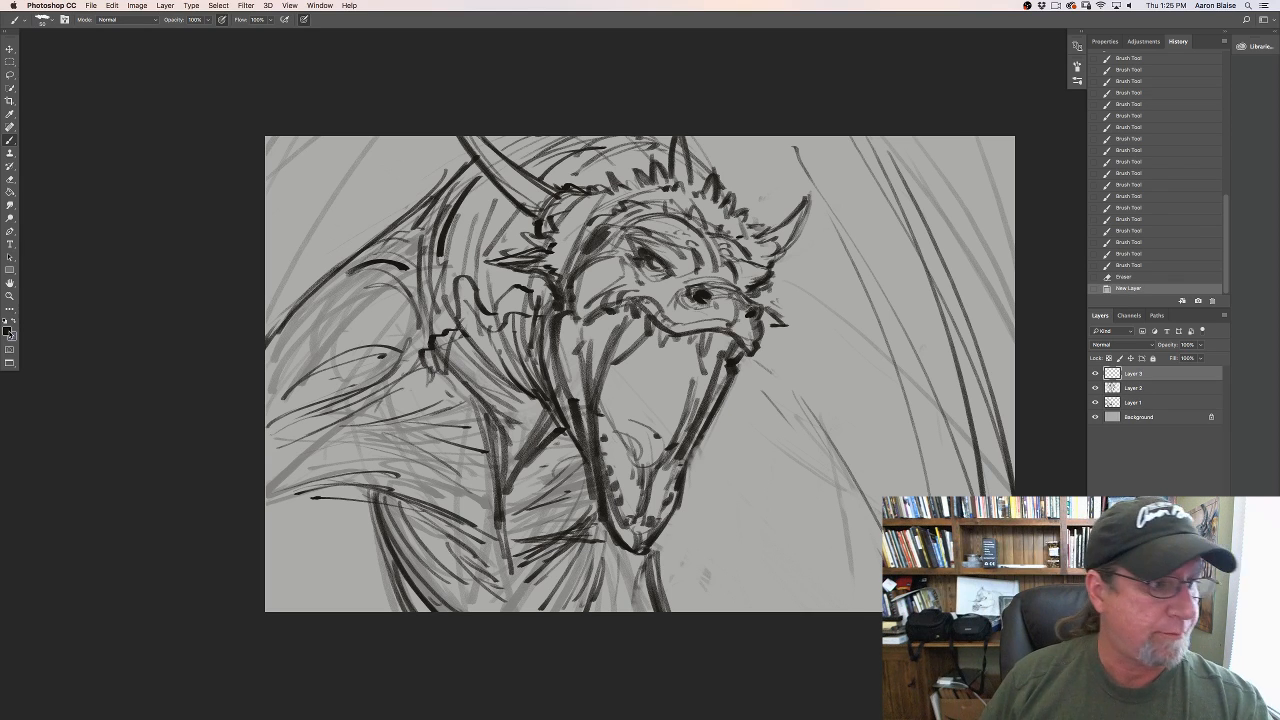
pyautogui.click(7, 331)
pyautogui.click(266, 512)
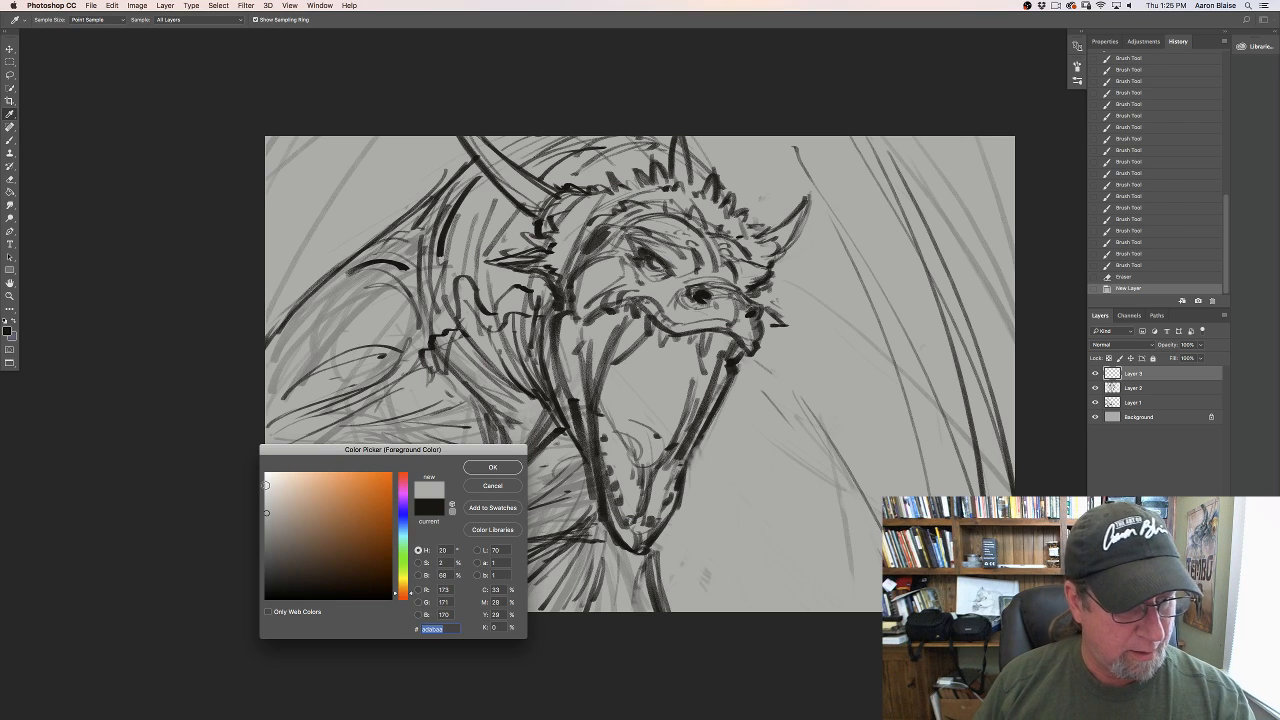
pyautogui.click(266, 486)
pyautogui.press('Return')
pyautogui.press('b')
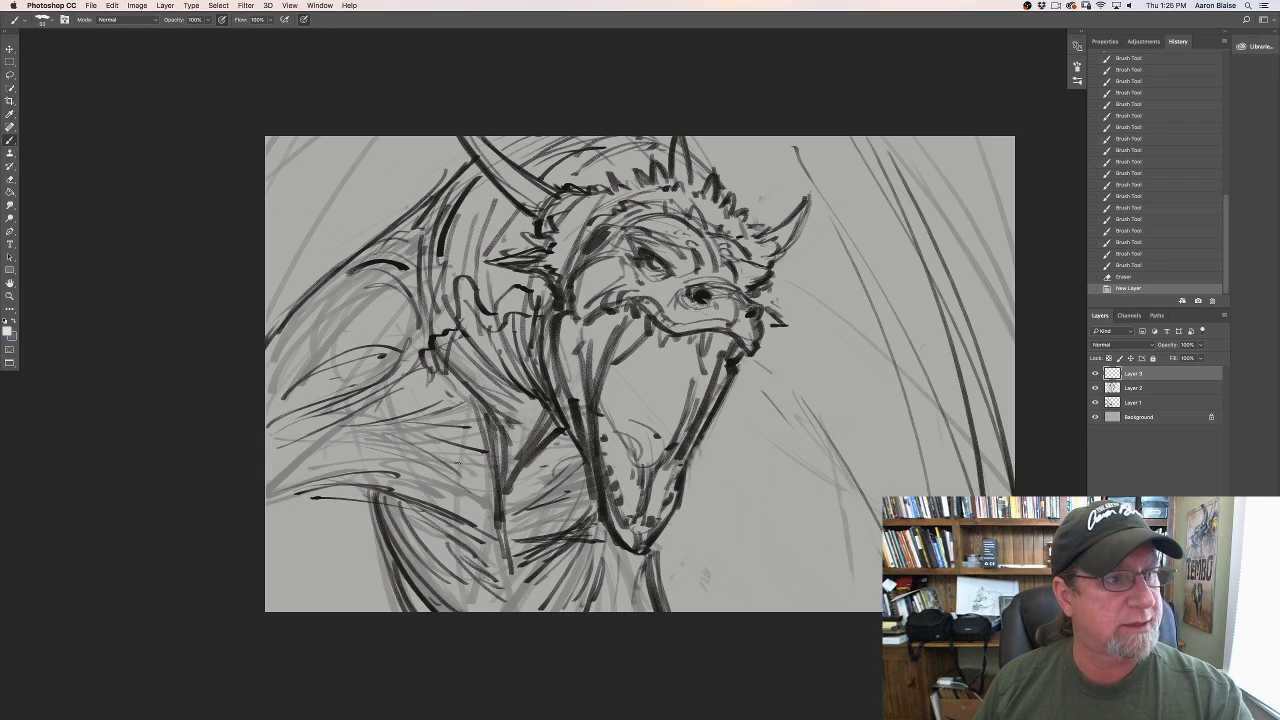
# Step: Enlarge the brush to 250 px and paint light rays streaming diagonally out of the open mouth
pyautogui.click(44, 24)
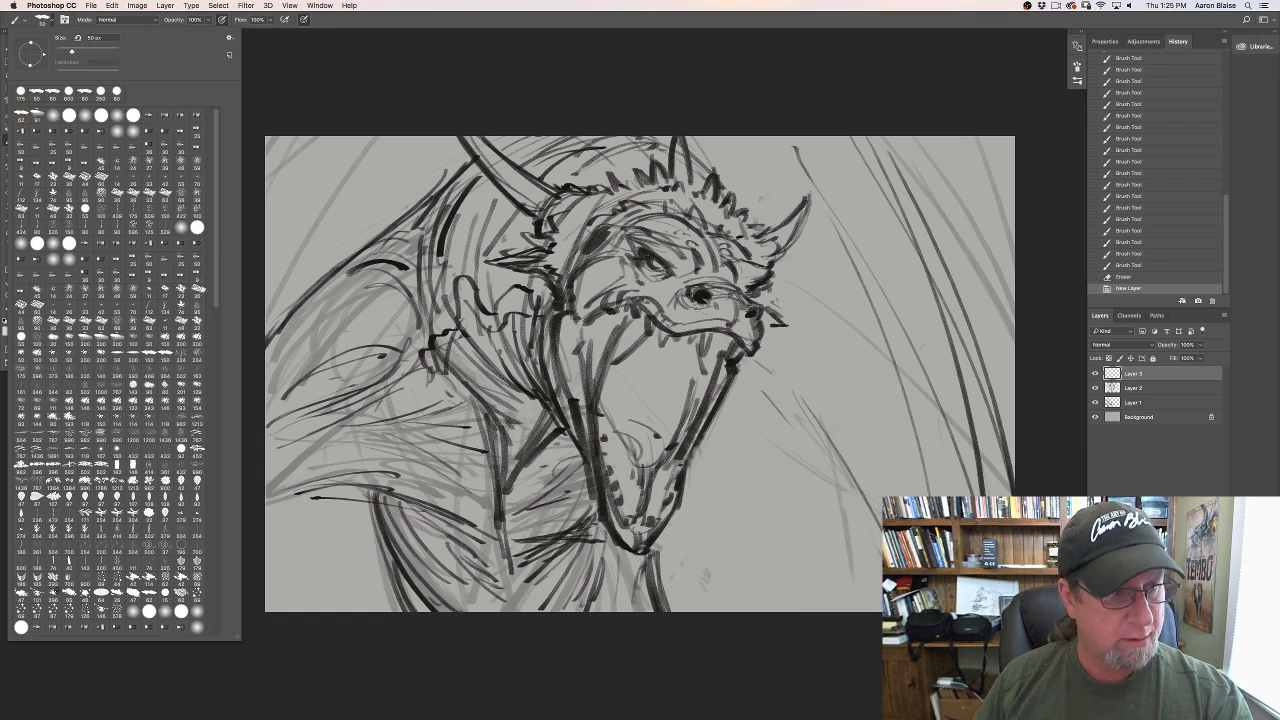
pyautogui.moveTo(71, 51); pyautogui.dragTo(80, 51)
pyautogui.click(334, 91)
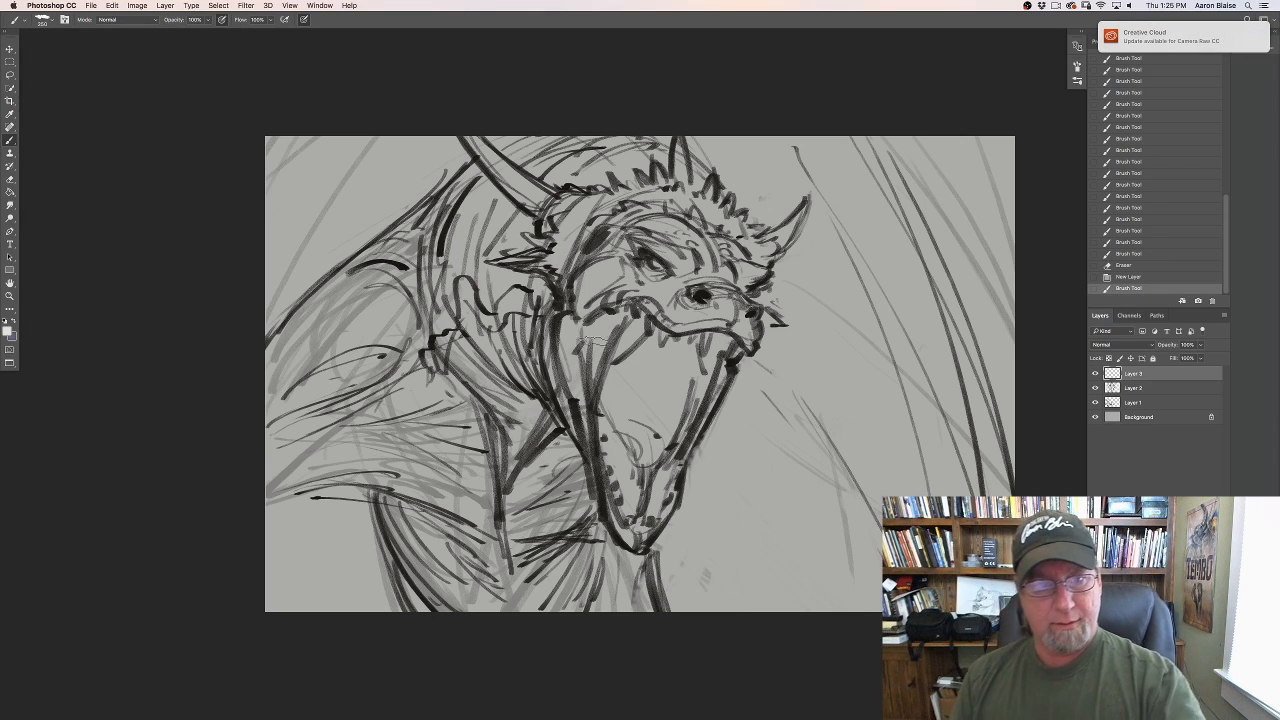
pyautogui.moveTo(685, 352); pyautogui.dragTo(800, 410)
pyautogui.moveTo(685, 353); pyautogui.dragTo(850, 445)
pyautogui.moveTo(700, 354)
pyautogui.mouseDown()
pyautogui.moveTo(877, 473)
pyautogui.moveTo(785, 391)
pyautogui.moveTo(888, 460)
pyautogui.mouseUp()
pyautogui.moveTo(716, 352)
pyautogui.mouseDown()
pyautogui.moveTo(934, 486)
pyautogui.moveTo(815, 418)
pyautogui.moveTo(890, 490)
pyautogui.mouseUp()
pyautogui.click(640, 390)
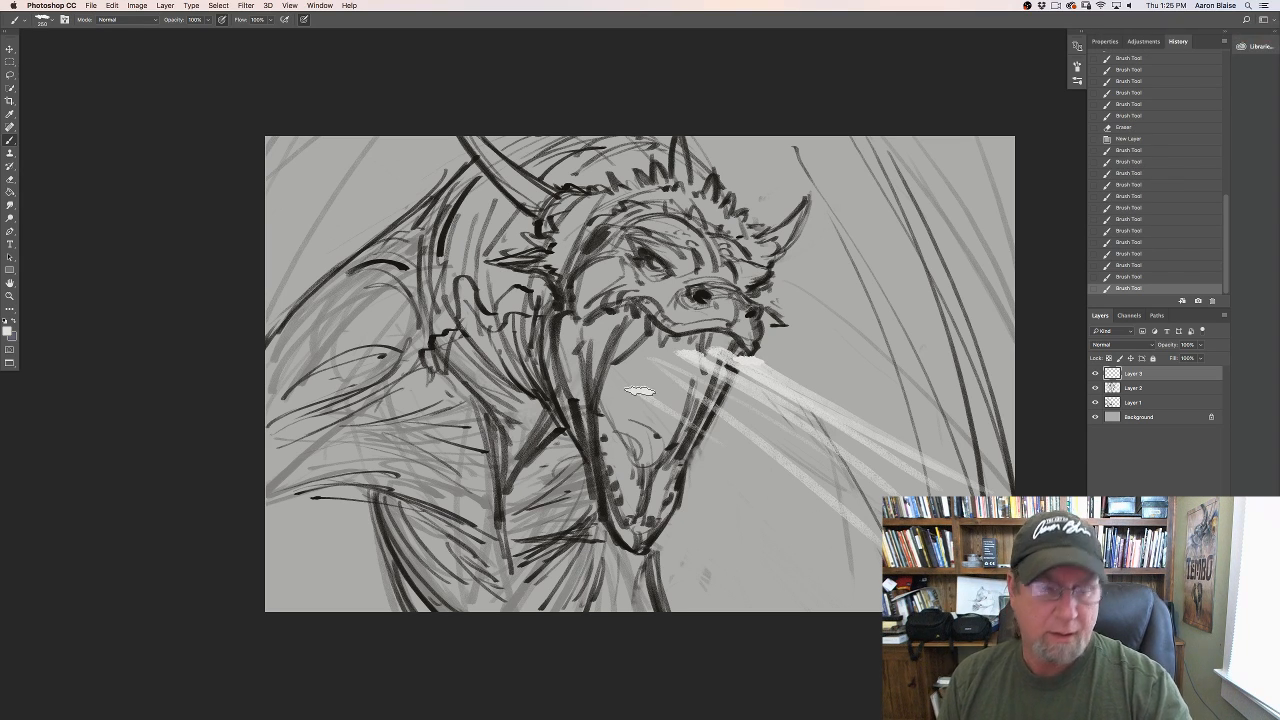
# Step: Switch to the textured brush preset 91 and enlarge it to 400 px
pyautogui.click(42, 20)
pyautogui.click(36, 117)
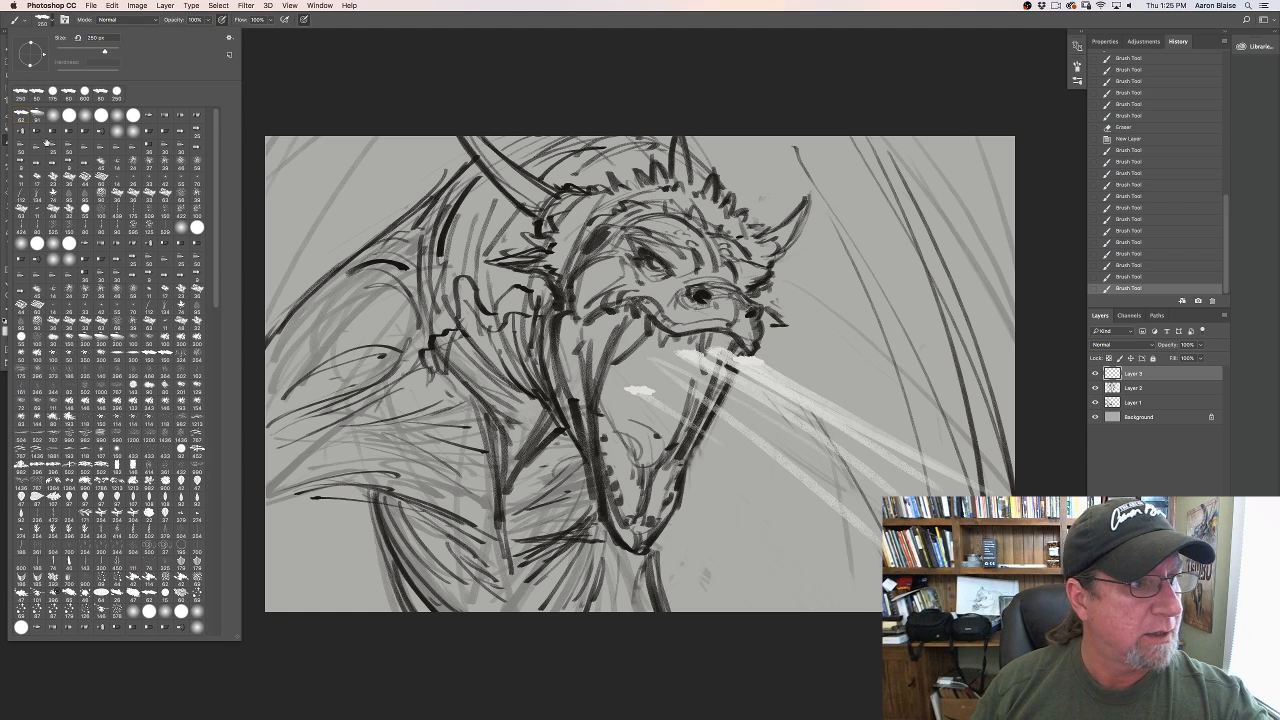
pyautogui.click(562, 420)
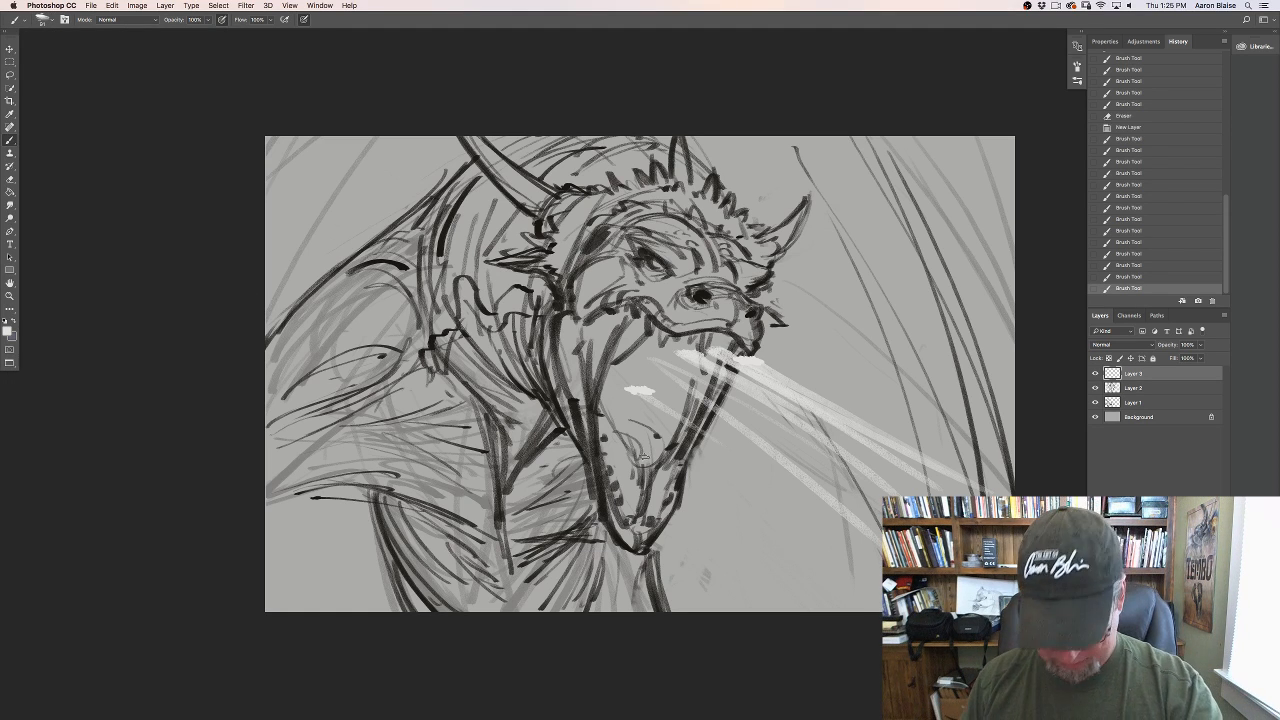
pyautogui.press(']')
pyautogui.press(']')
pyautogui.press(']')
pyautogui.press(']')
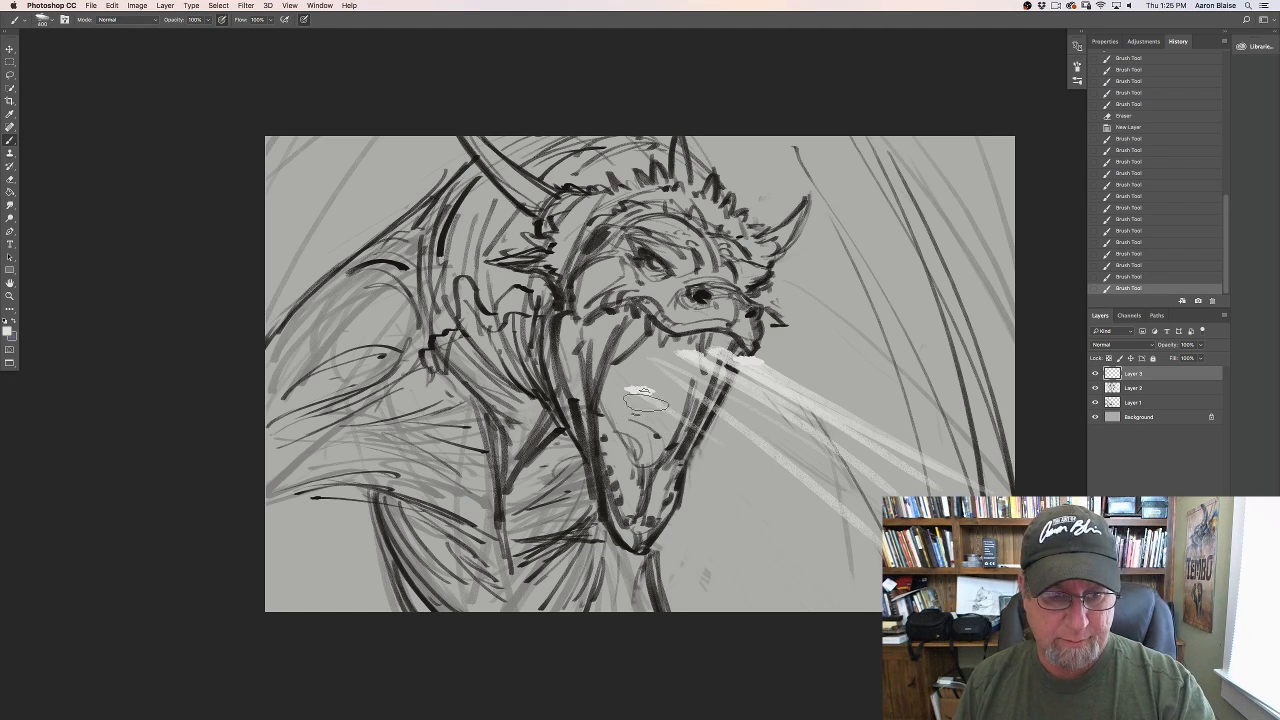
# Step: Paint a solid, widening light blast from the open mouth diagonally down to the canvas edge
pyautogui.moveTo(628, 386); pyautogui.dragTo(807, 574)
pyautogui.moveTo(668, 414)
pyautogui.mouseDown()
pyautogui.moveTo(814, 548)
pyautogui.moveTo(664, 380)
pyautogui.moveTo(700, 370)
pyautogui.moveTo(790, 405)
pyautogui.moveTo(700, 350)
pyautogui.moveTo(625, 385)
pyautogui.moveTo(635, 345)
pyautogui.moveTo(615, 425)
pyautogui.moveTo(680, 490)
pyautogui.moveTo(720, 470)
pyautogui.moveTo(663, 408)
pyautogui.moveTo(737, 402)
pyautogui.moveTo(800, 420)
pyautogui.moveTo(814, 409)
pyautogui.moveTo(695, 342)
pyautogui.moveTo(732, 347)
pyautogui.moveTo(948, 463)
pyautogui.mouseUp()
pyautogui.moveTo(733, 366); pyautogui.dragTo(967, 467)
pyautogui.moveTo(830, 393); pyautogui.dragTo(965, 458)
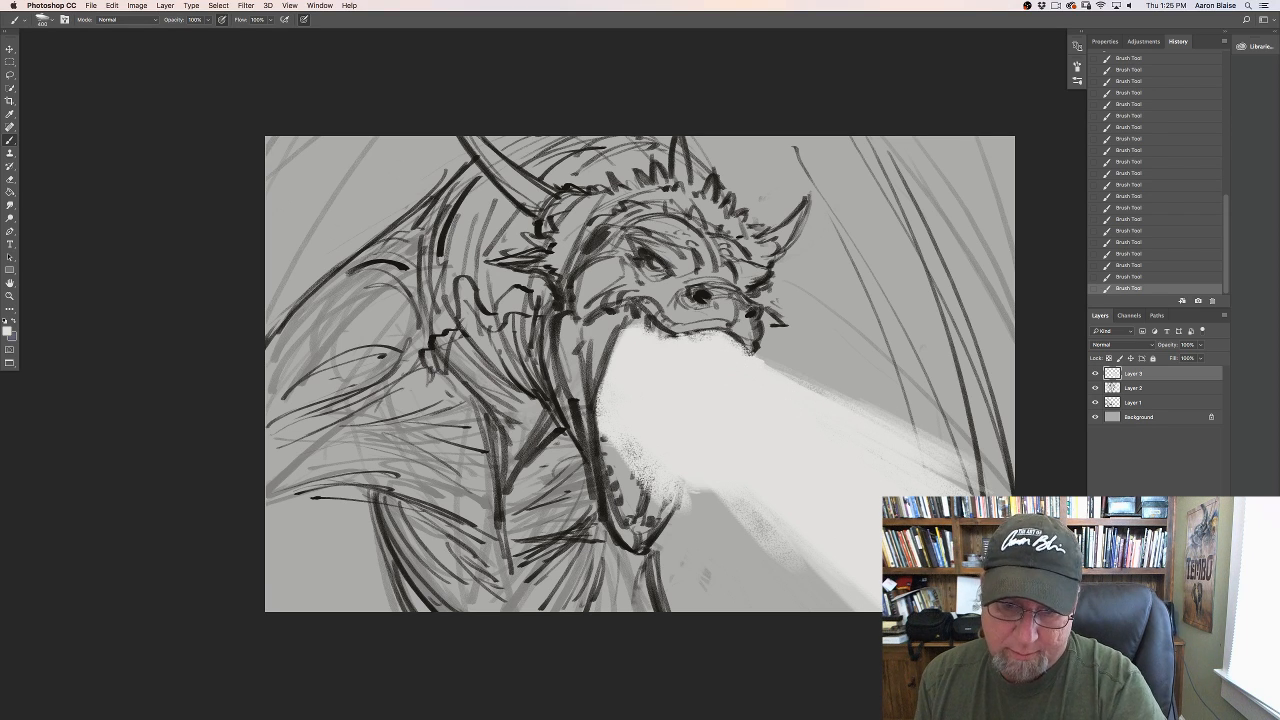
pyautogui.moveTo(842, 444); pyautogui.dragTo(950, 483)
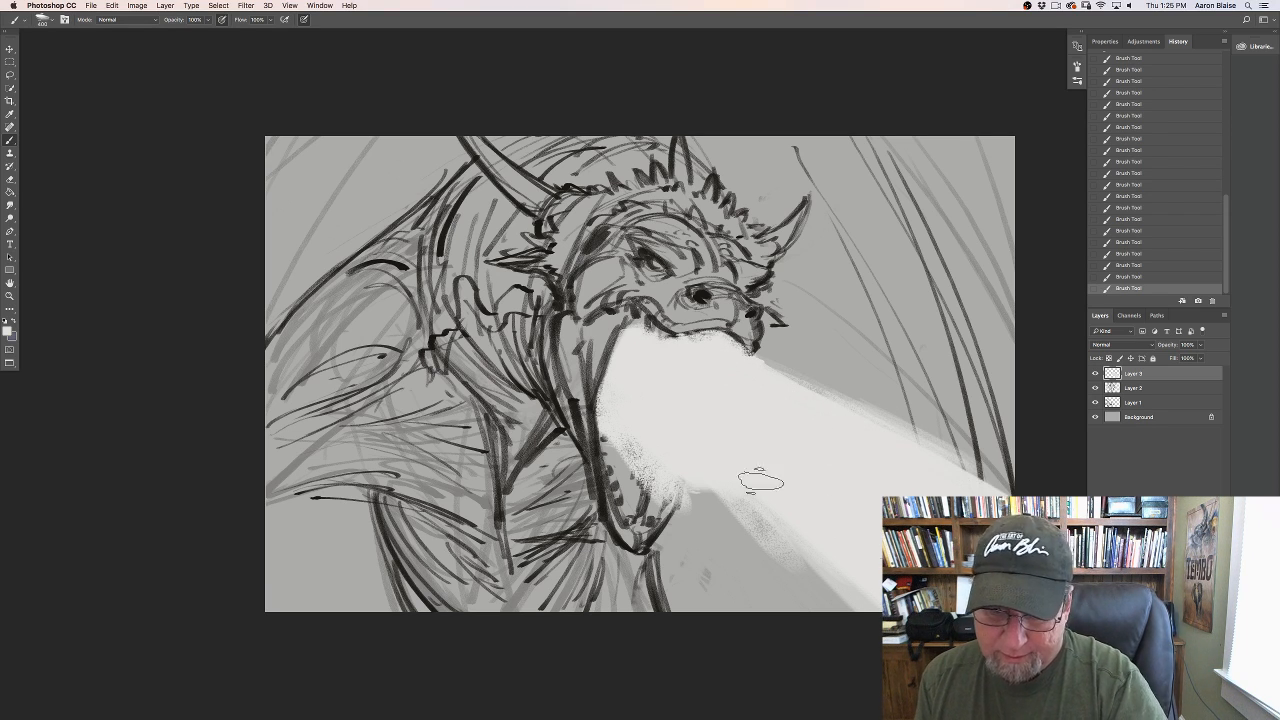
pyautogui.moveTo(812, 544)
pyautogui.mouseDown()
pyautogui.moveTo(714, 517)
pyautogui.moveTo(740, 566)
pyautogui.moveTo(616, 434)
pyautogui.moveTo(749, 631)
pyautogui.moveTo(622, 478)
pyautogui.moveTo(716, 626)
pyautogui.mouseUp()
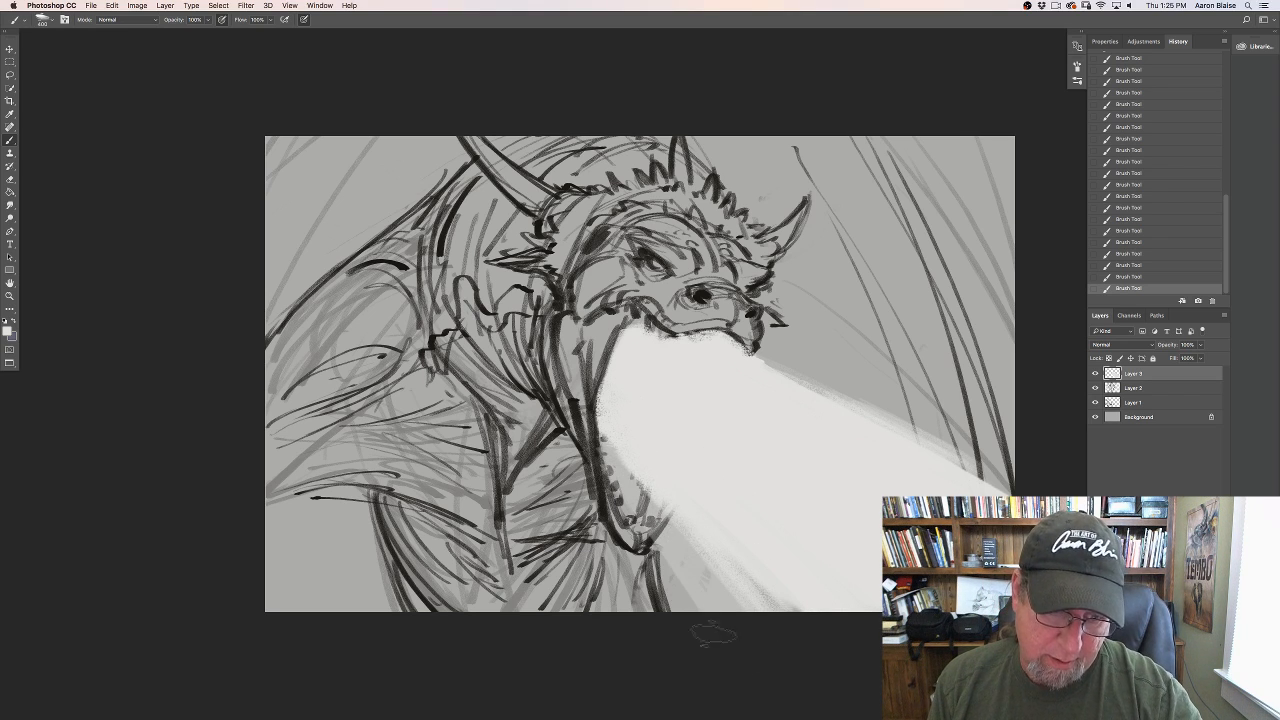
pyautogui.moveTo(613, 442)
pyautogui.mouseDown()
pyautogui.moveTo(667, 528)
pyautogui.moveTo(712, 518)
pyautogui.mouseUp()
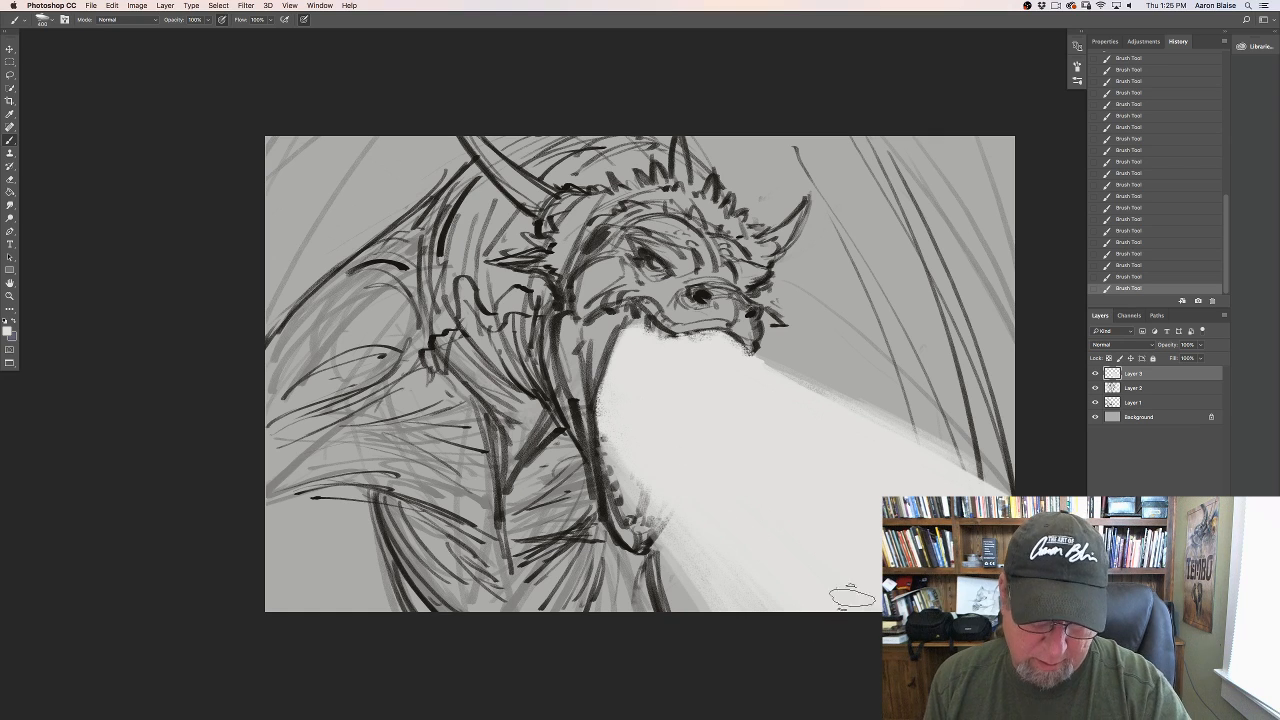
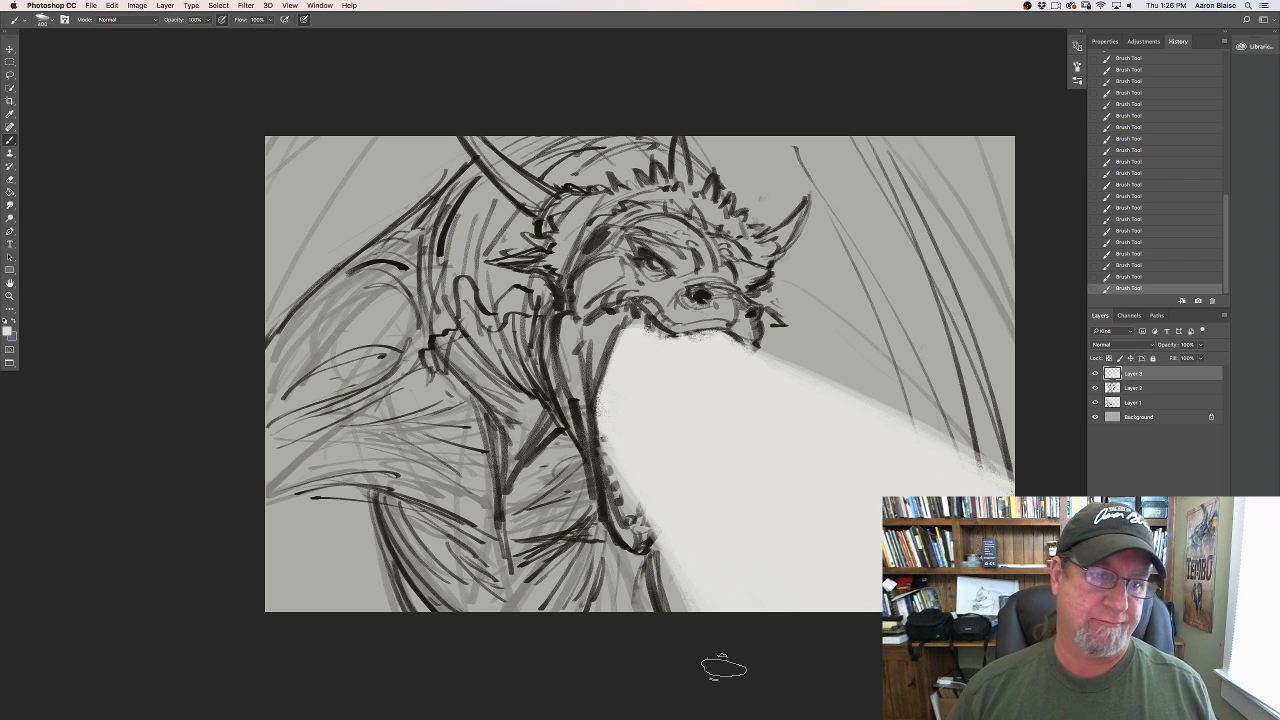
# Step: Flip the canvas horizontally back to its original orientation
pyautogui.click(137, 5)
pyautogui.moveTo(165, 102)
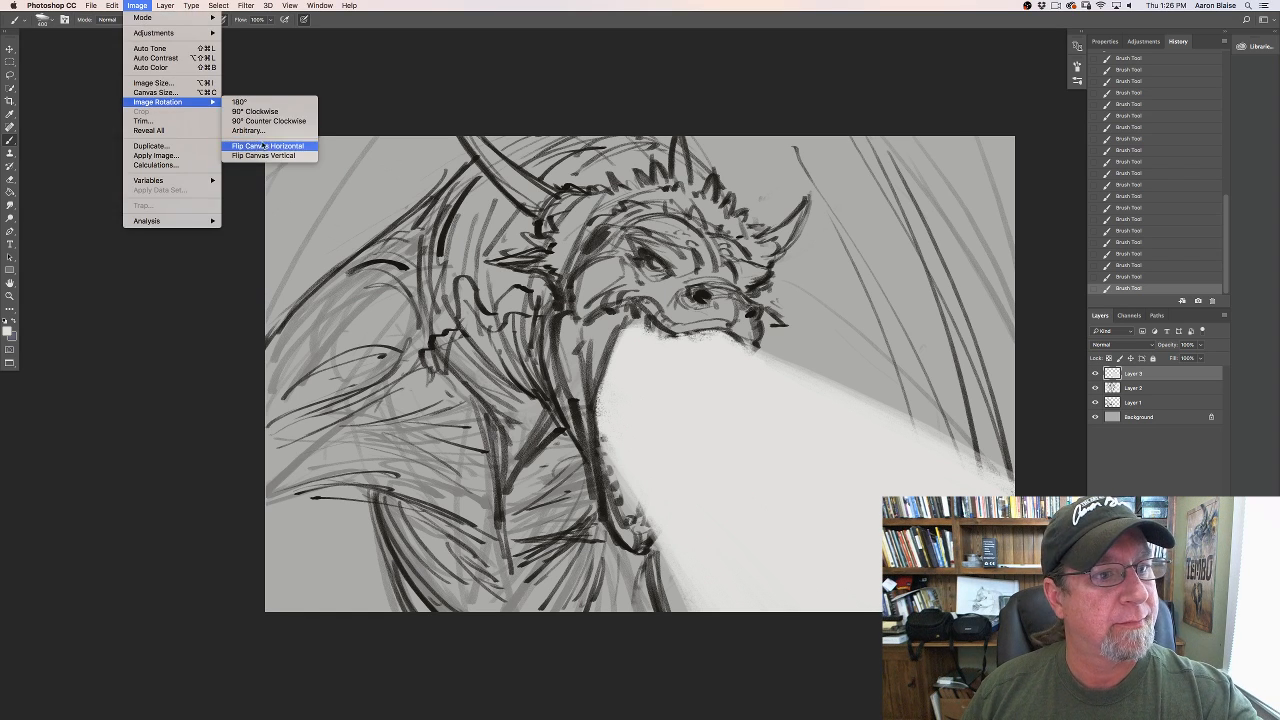
pyautogui.click(264, 146)
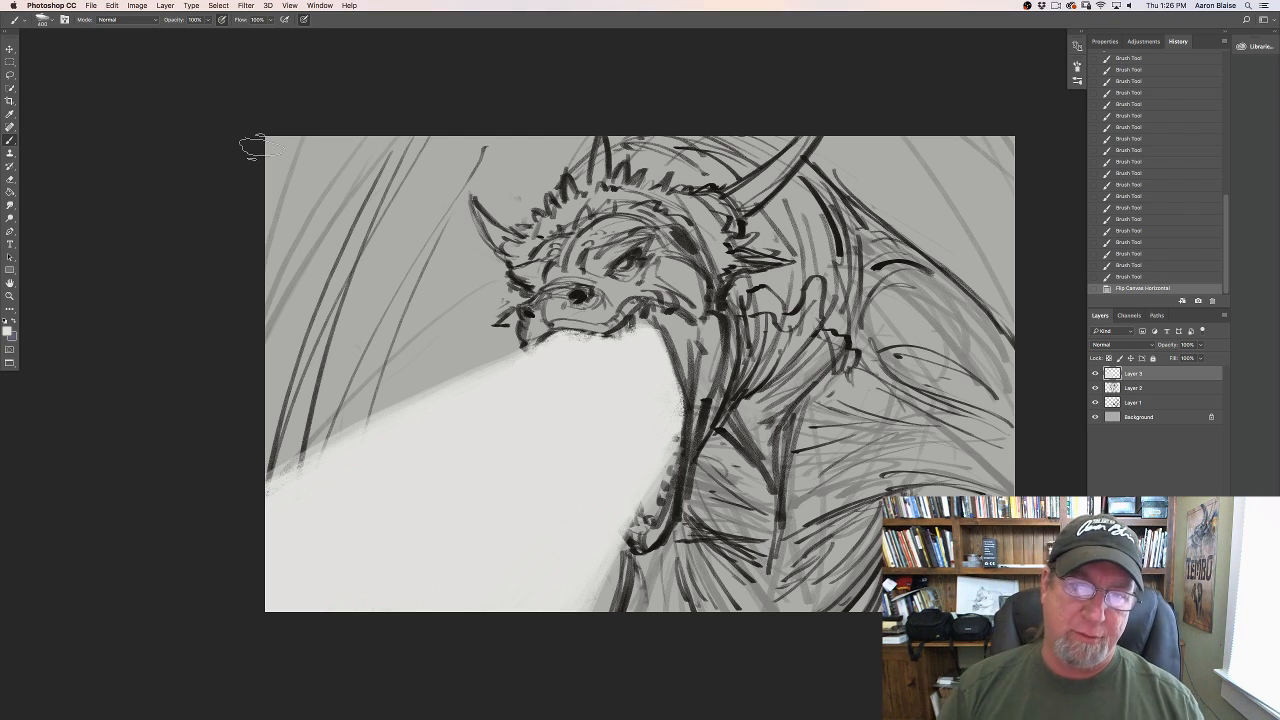
# Step: Lower the opacity of the dark sketch on Layer 2 to about 28%
pyautogui.keyDown('shift'); pyautogui.click(1131, 390); pyautogui.keyUp('shift')
pyautogui.keyDown('shift'); pyautogui.click(1130, 403); pyautogui.keyUp('shift')
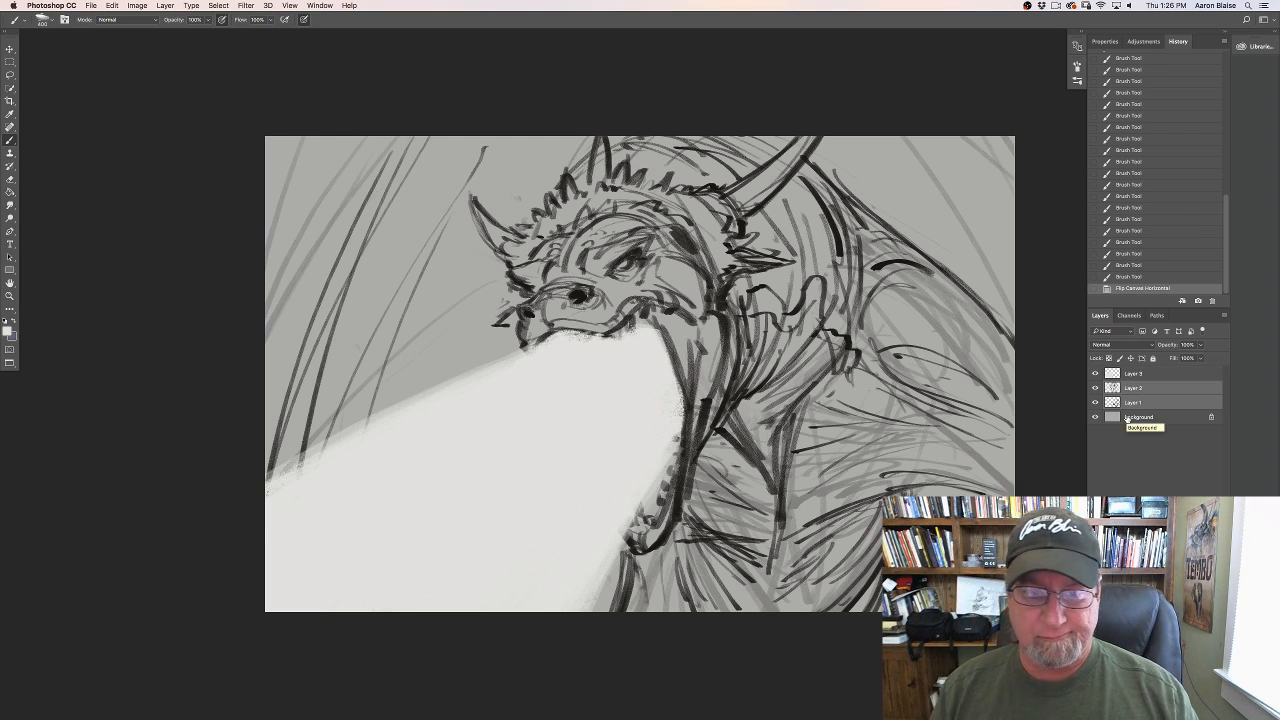
pyautogui.click(1136, 403)
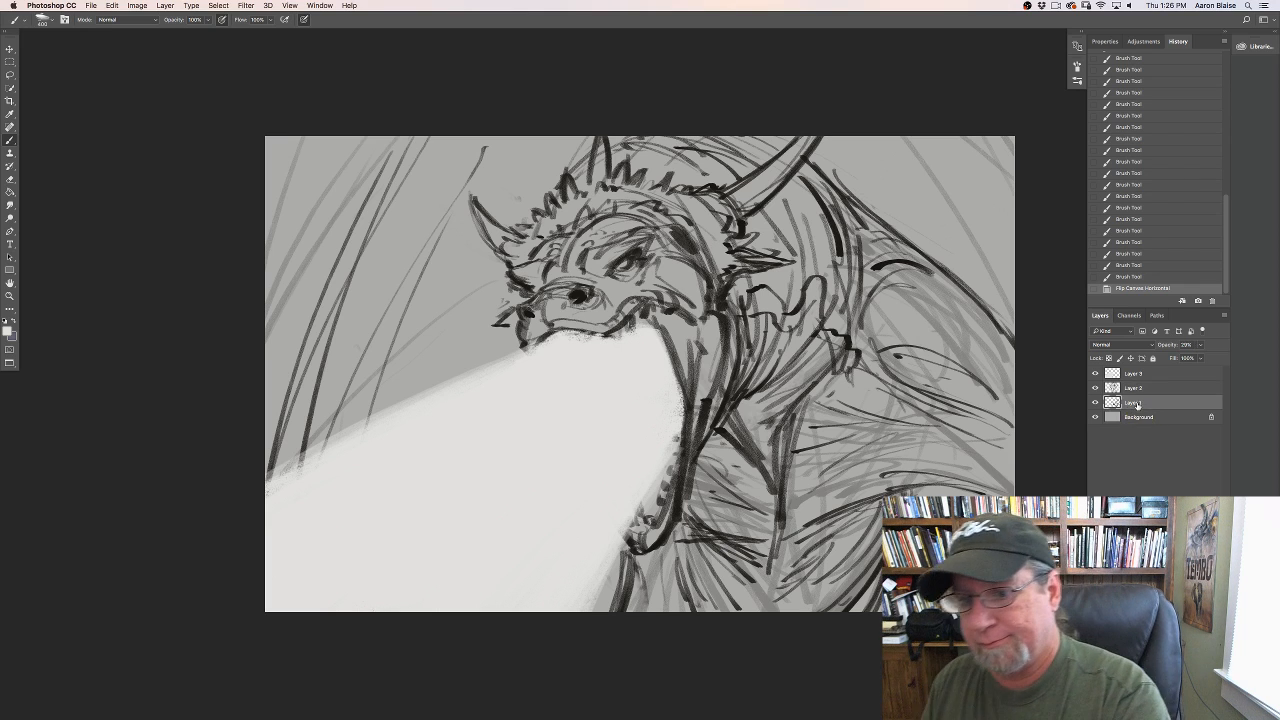
pyautogui.click(1137, 389)
pyautogui.click(1200, 345)
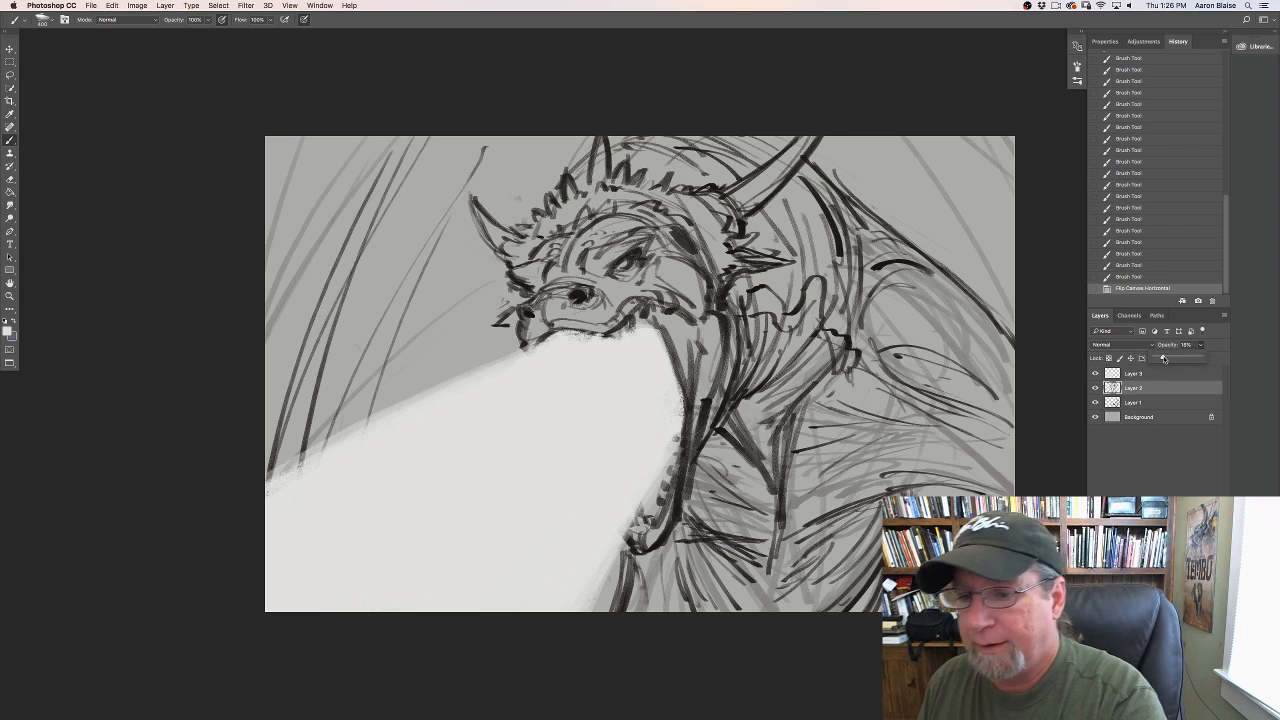
pyautogui.moveTo(1163, 358); pyautogui.dragTo(1169, 360)
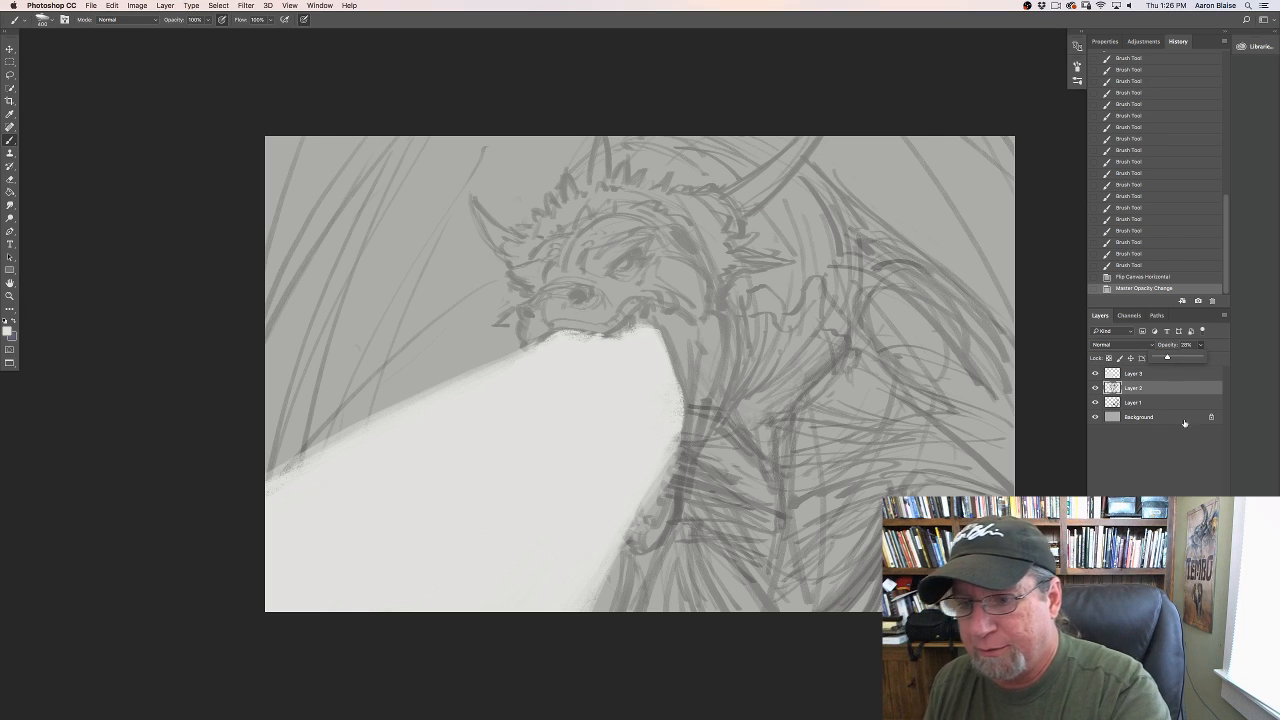
# Step: Reduce the opacity of the rough sketch on Layer 1 to 17%
pyautogui.click(1137, 403)
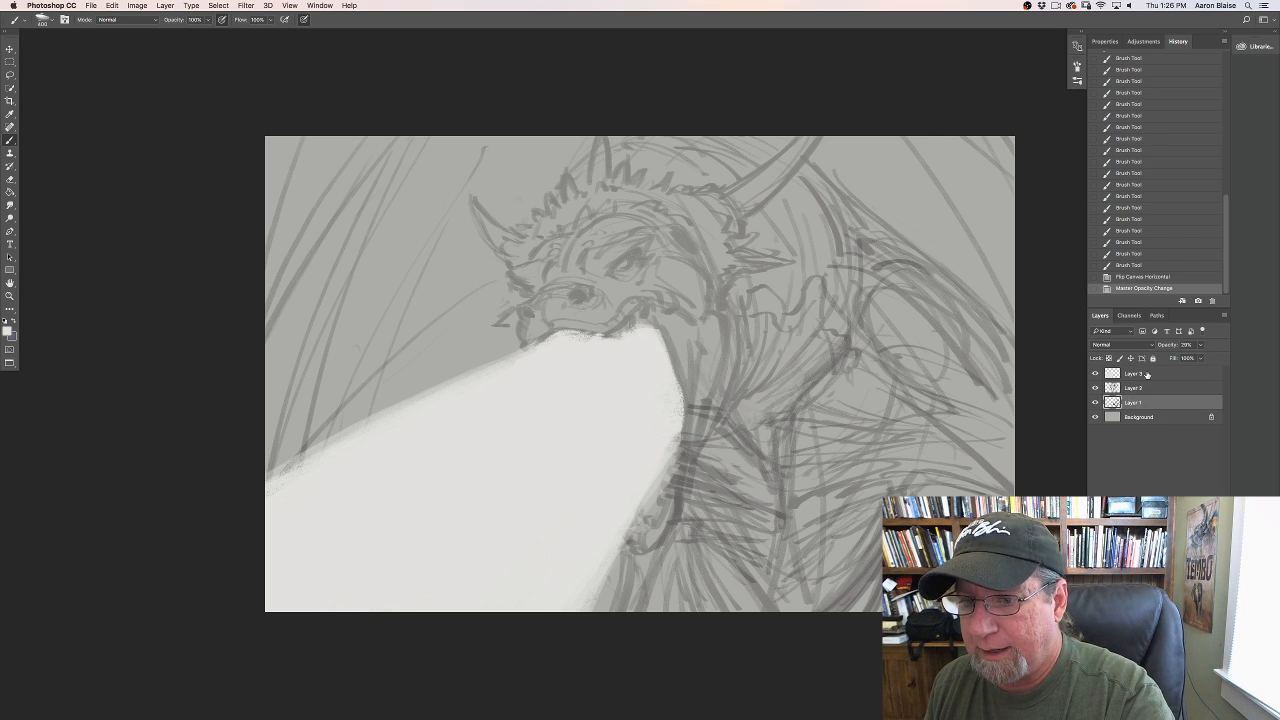
pyautogui.click(1201, 346)
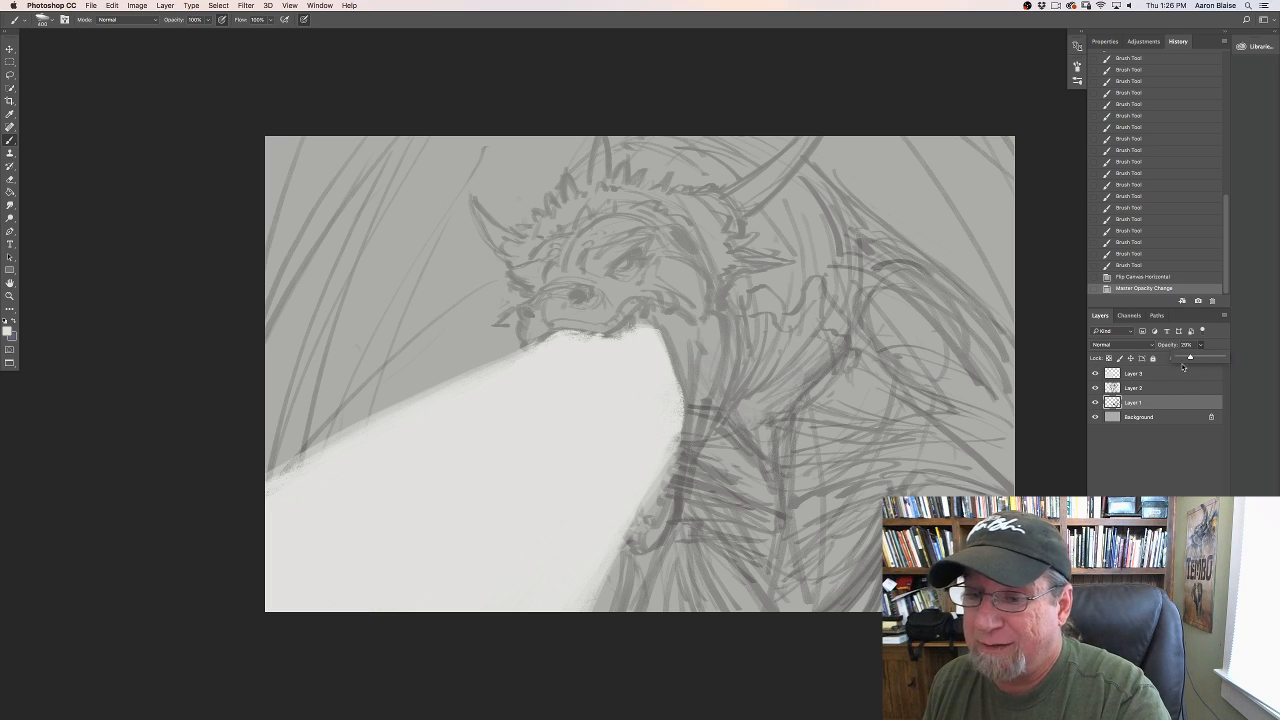
pyautogui.moveTo(1185, 358); pyautogui.dragTo(1188, 364)
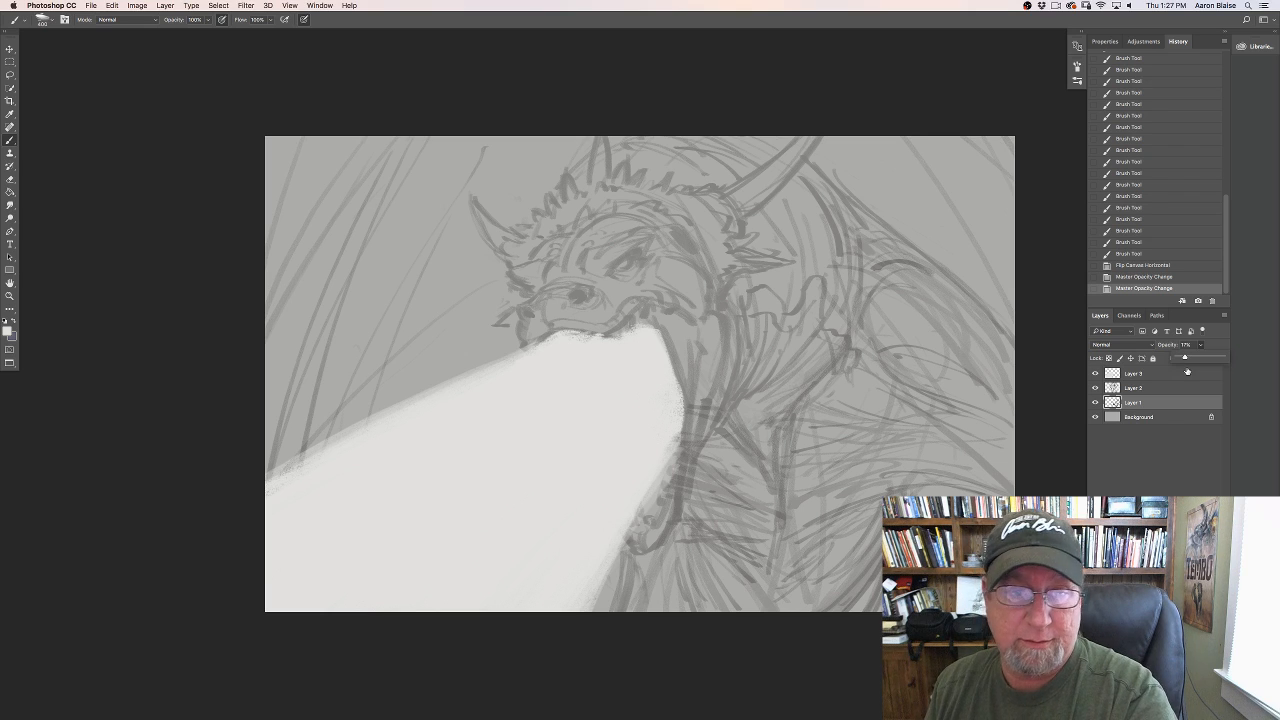
# Step: Select Layer 2, set the foreground colour to black, and switch to the textured brush preset 63
pyautogui.click(1140, 392)
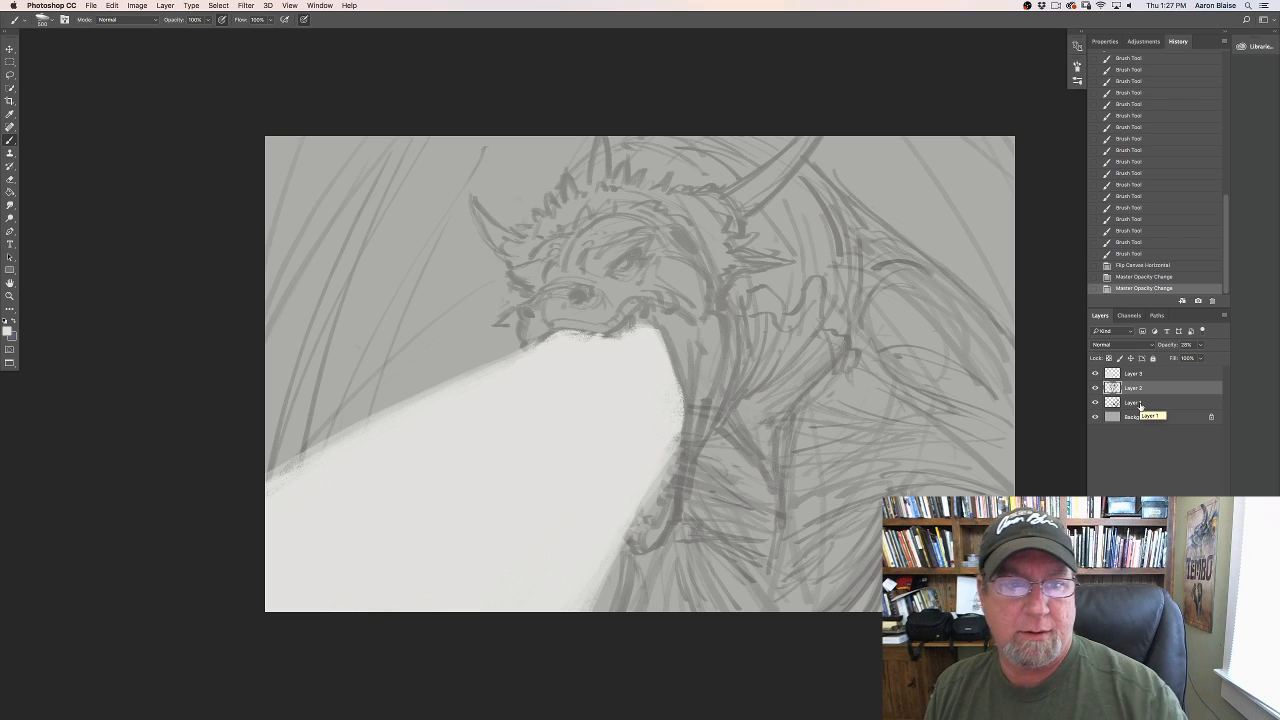
pyautogui.click(8, 331)
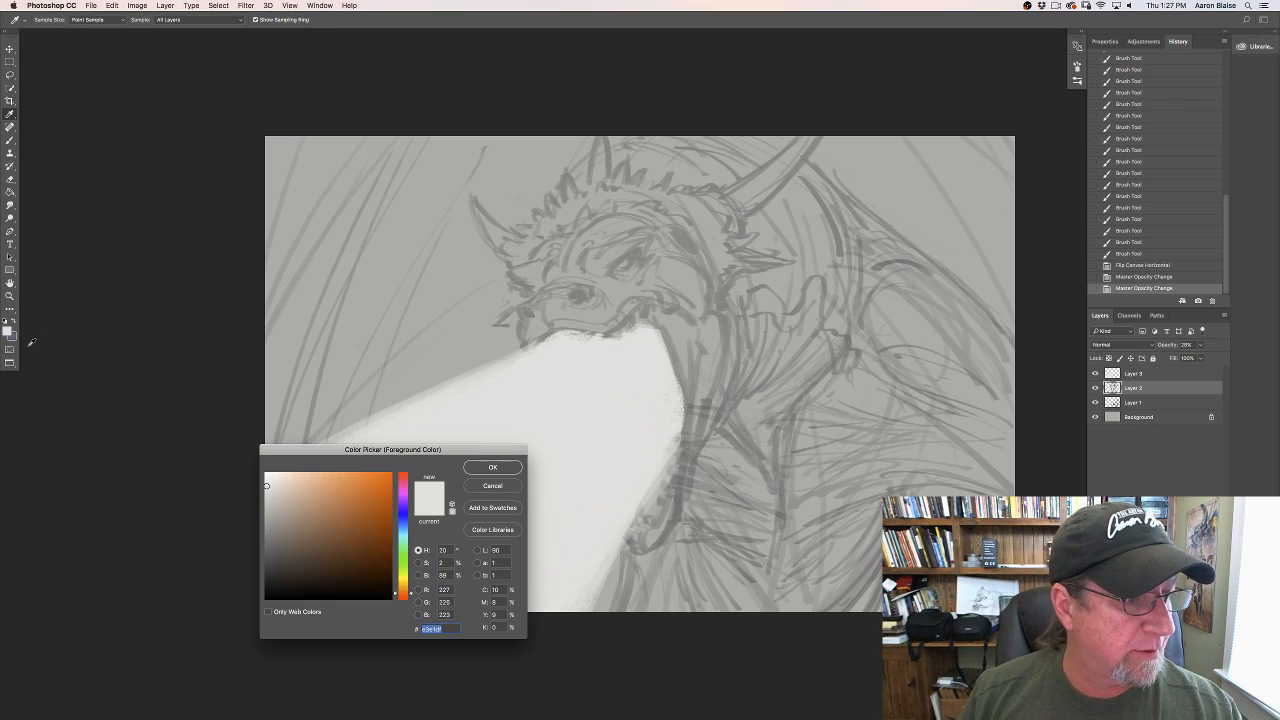
pyautogui.click(490, 467)
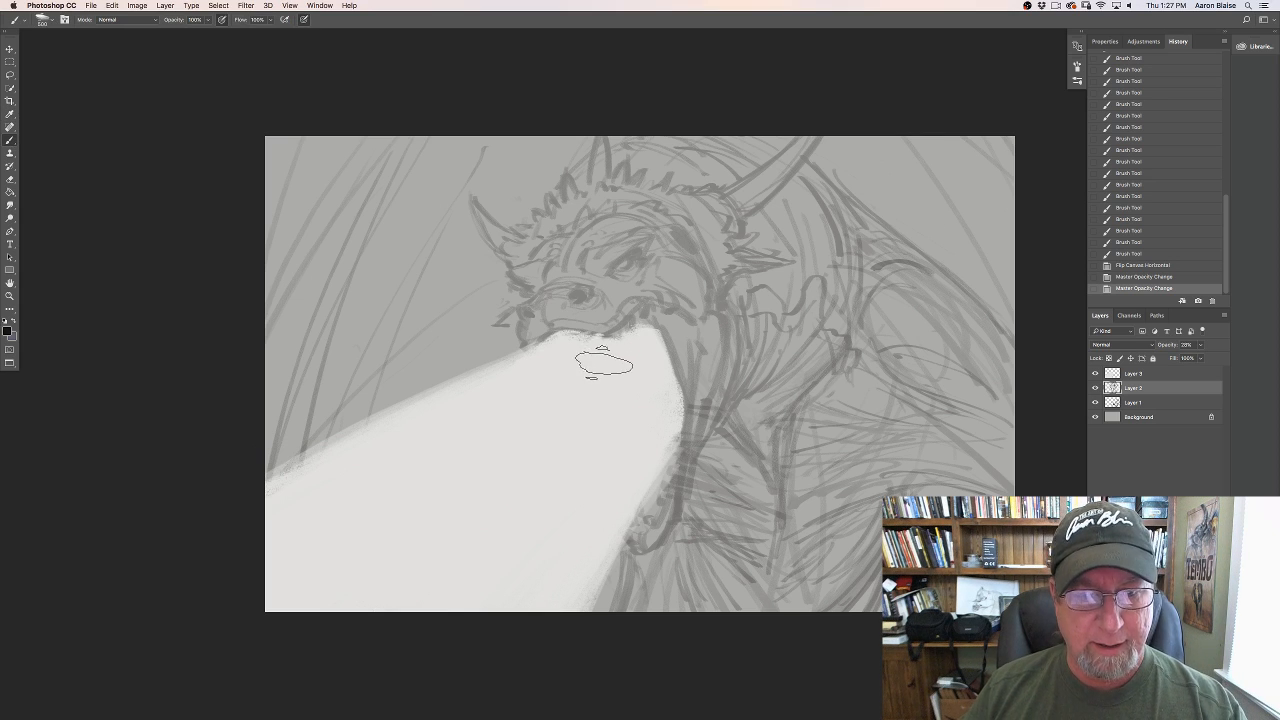
pyautogui.click(43, 20)
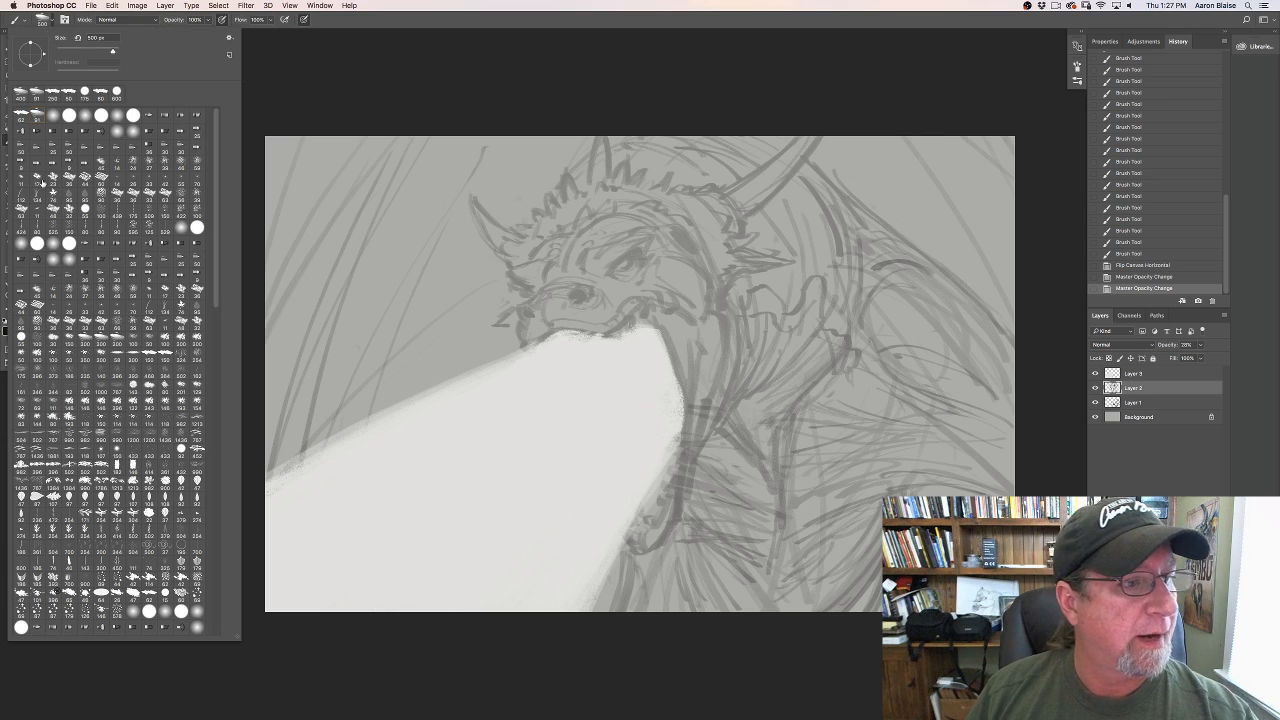
pyautogui.click(22, 116)
pyautogui.click(341, 95)
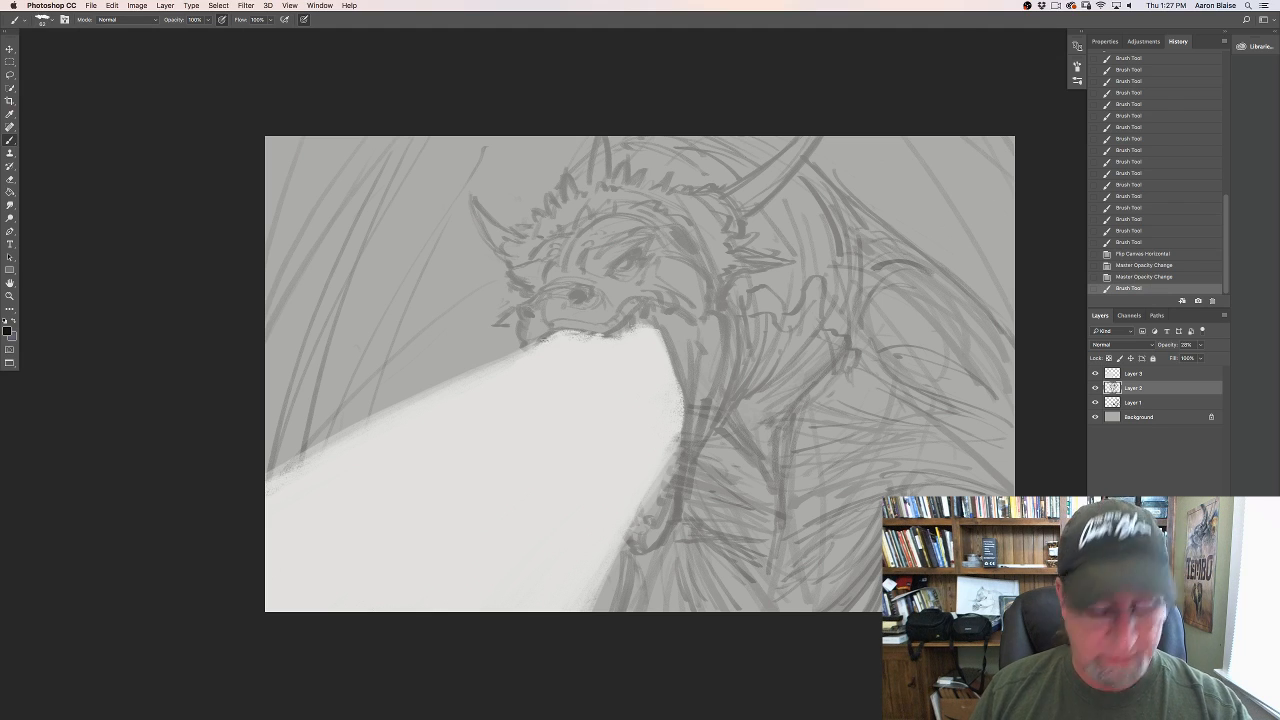
# Step: Try a few strokes over the creature's eye on Layer 2 and add a new layer above Layer 3
pyautogui.press('super+plus')
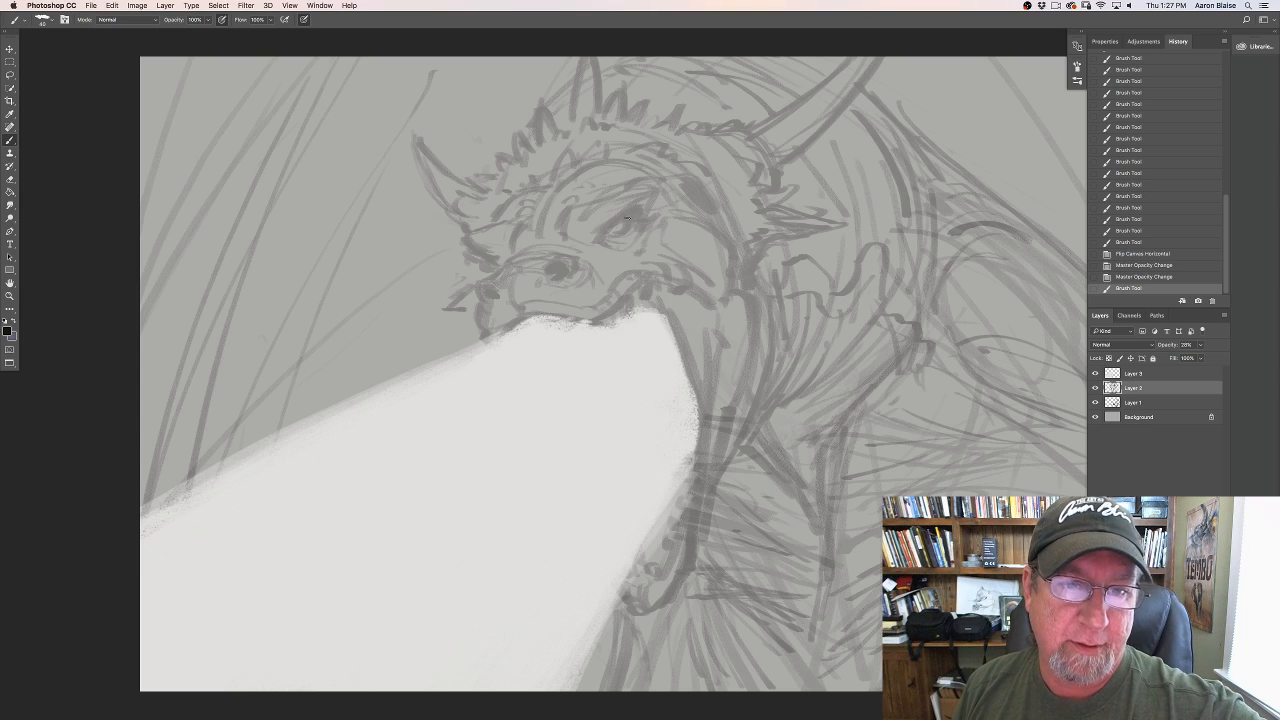
pyautogui.moveTo(628, 217); pyautogui.dragTo(603, 215)
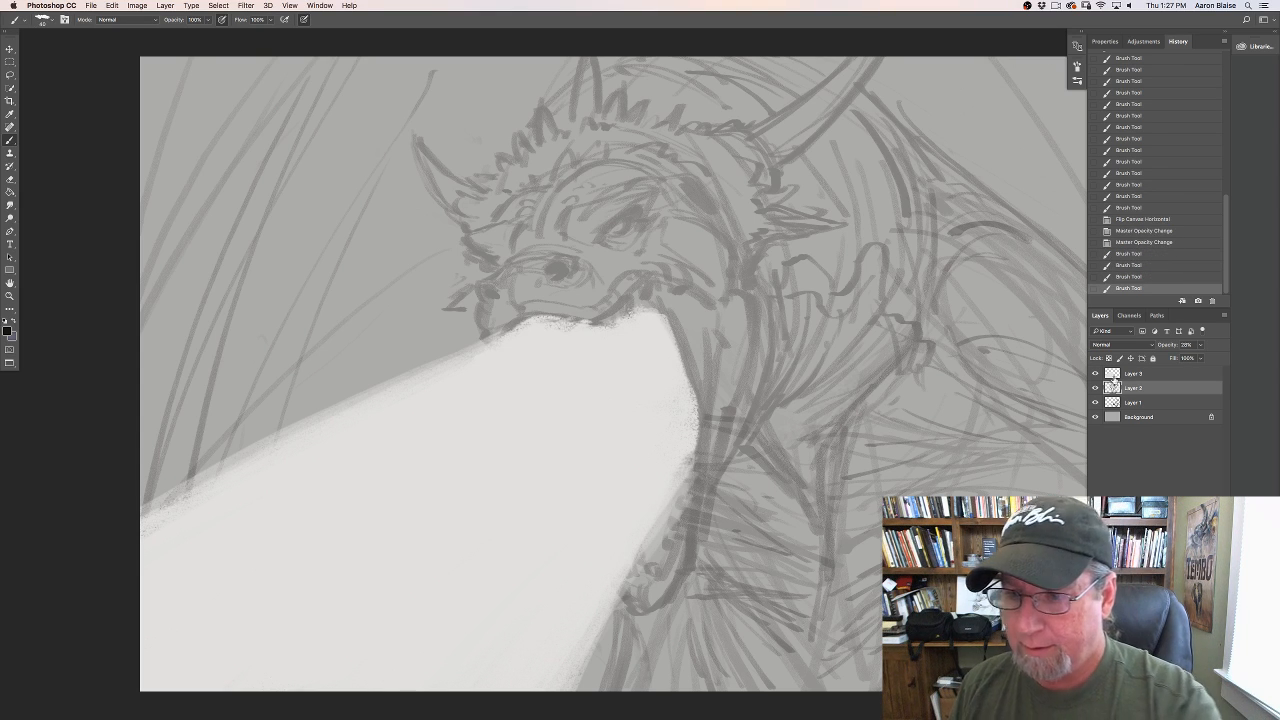
pyautogui.press('super+shift+alt+n')
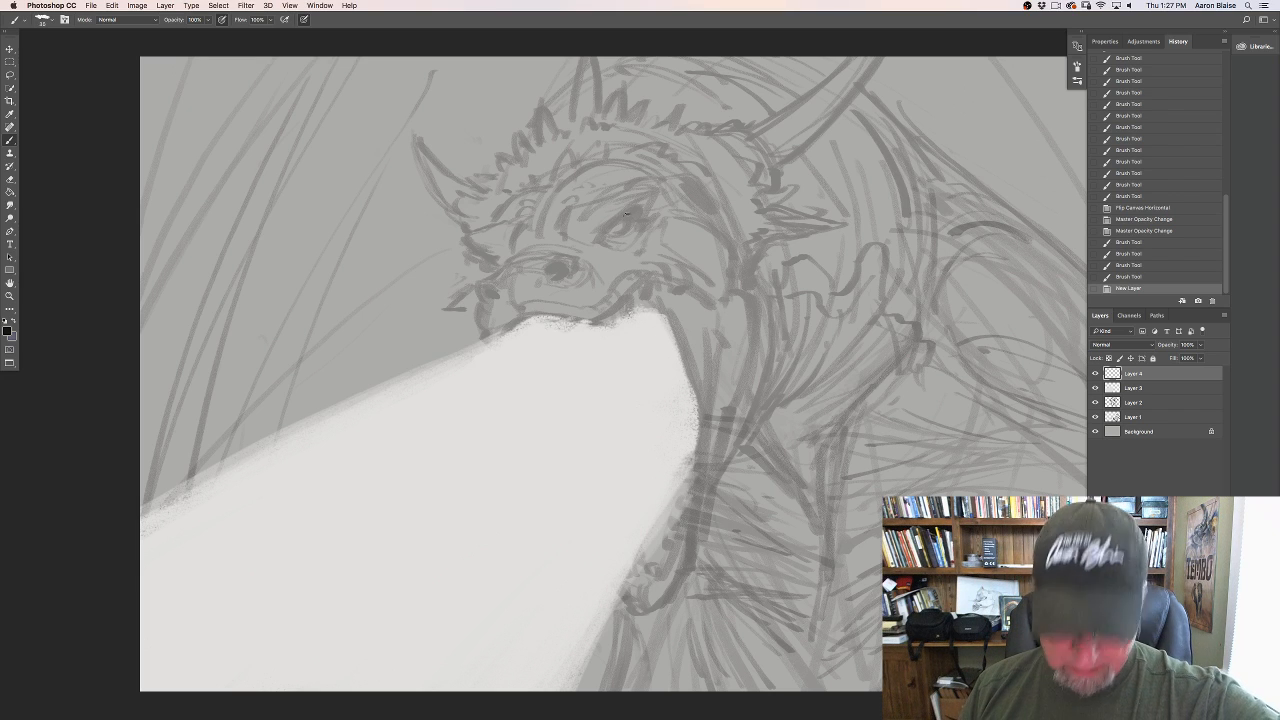
pyautogui.moveTo(632, 208); pyautogui.dragTo(614, 220)
pyautogui.moveTo(611, 221); pyautogui.dragTo(603, 228)
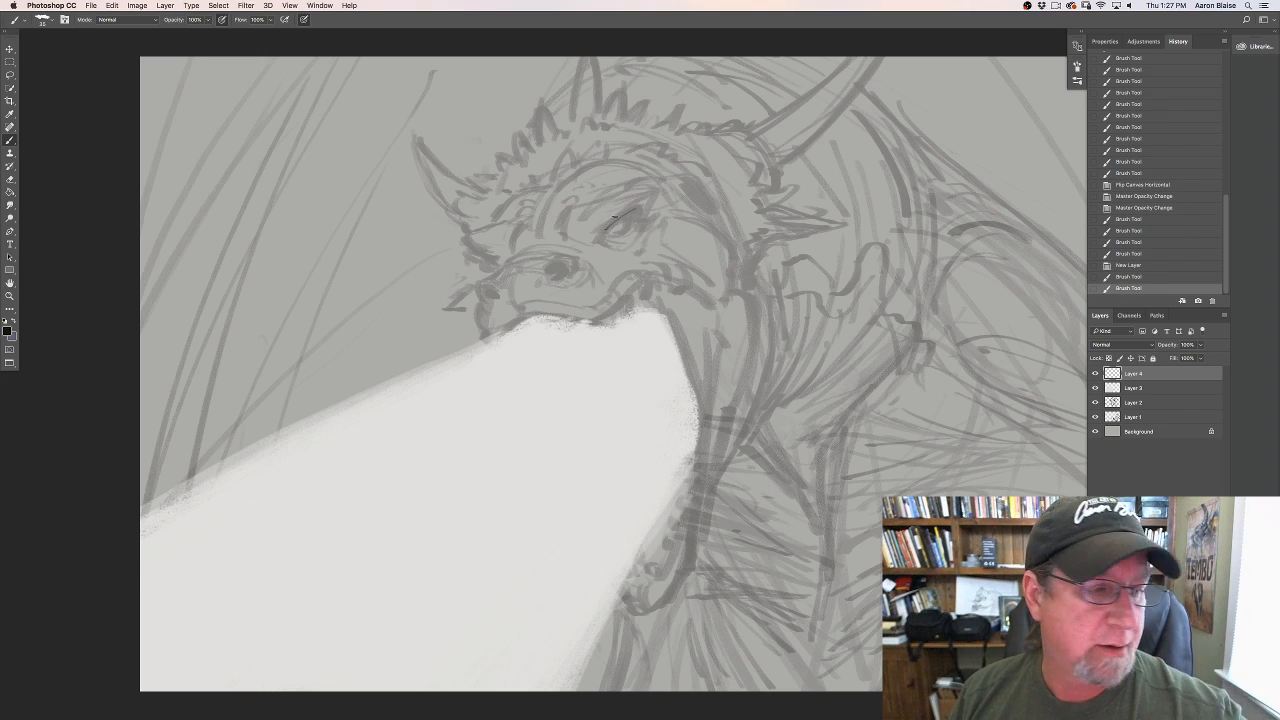
pyautogui.moveTo(633, 209); pyautogui.dragTo(622, 216)
pyautogui.moveTo(636, 210); pyautogui.dragTo(623, 216)
pyautogui.moveTo(630, 212); pyautogui.dragTo(621, 218)
pyautogui.moveTo(629, 215); pyautogui.dragTo(627, 228)
pyautogui.moveTo(630, 217); pyautogui.dragTo(626, 232)
pyautogui.moveTo(629, 222); pyautogui.dragTo(621, 232)
pyautogui.moveTo(630, 220); pyautogui.dragTo(624, 232)
pyautogui.moveTo(629, 224); pyautogui.dragTo(626, 231)
pyautogui.moveTo(637, 209); pyautogui.dragTo(600, 236)
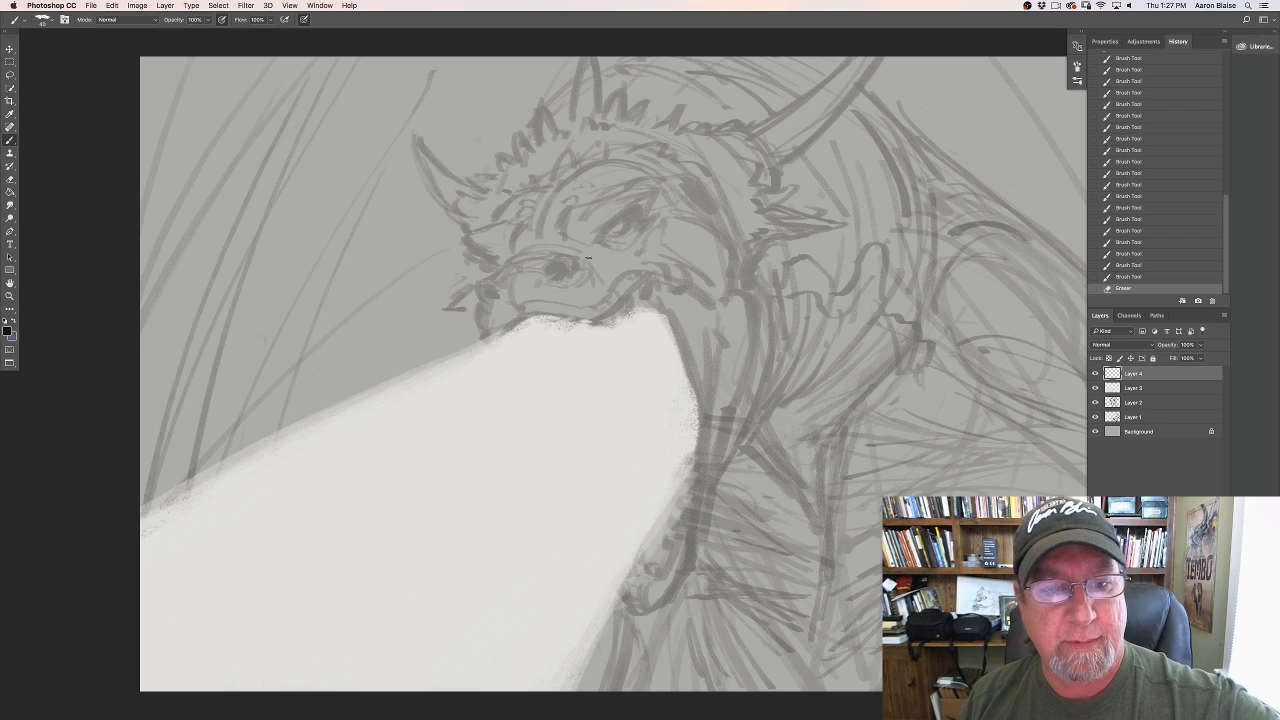
# Step: Draw the creature's eye in fine black lines with a smaller brush, defining the heavy upper lid, eyeball and lower rim
pyautogui.press('super+plus')
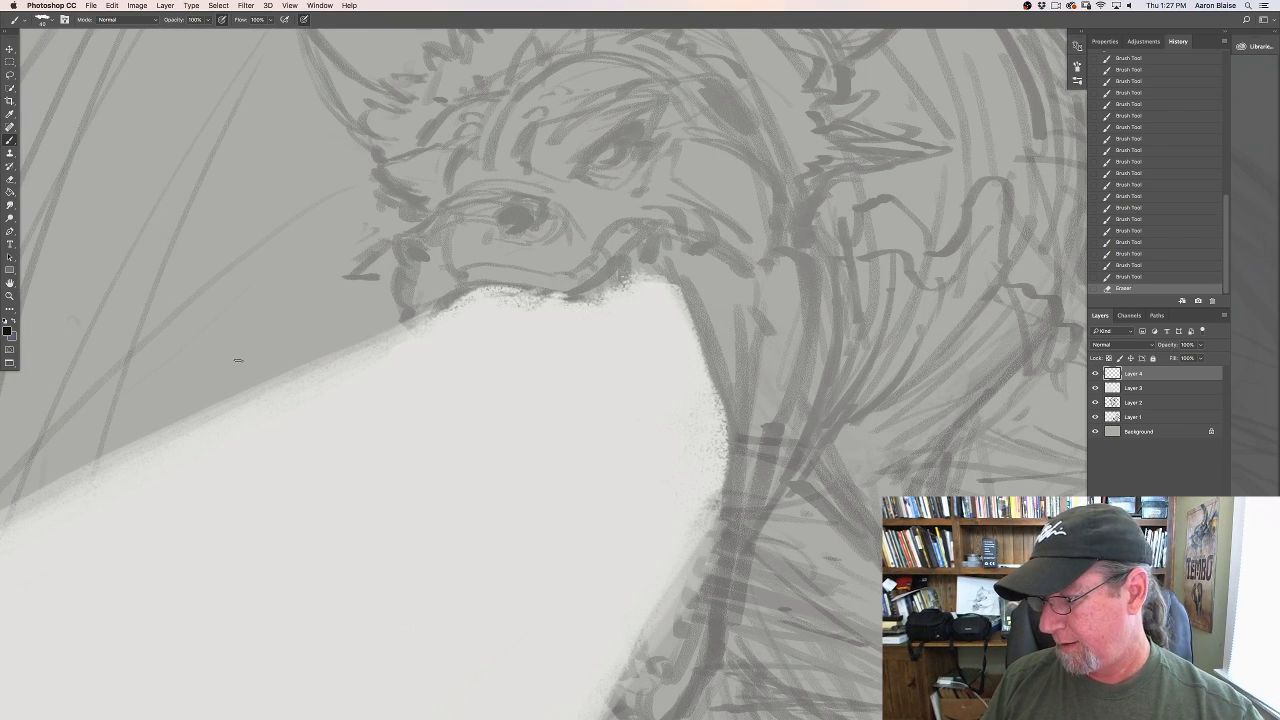
pyautogui.scroll(5, 286, 449)
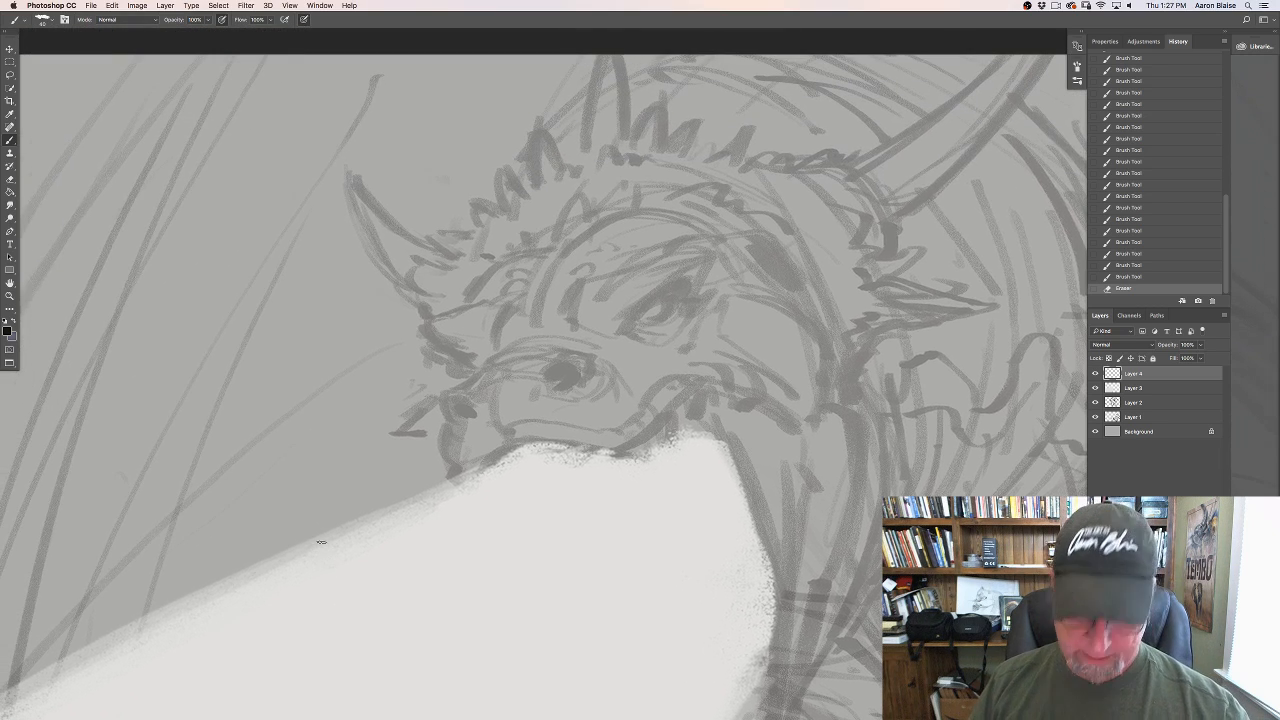
pyautogui.press('[')
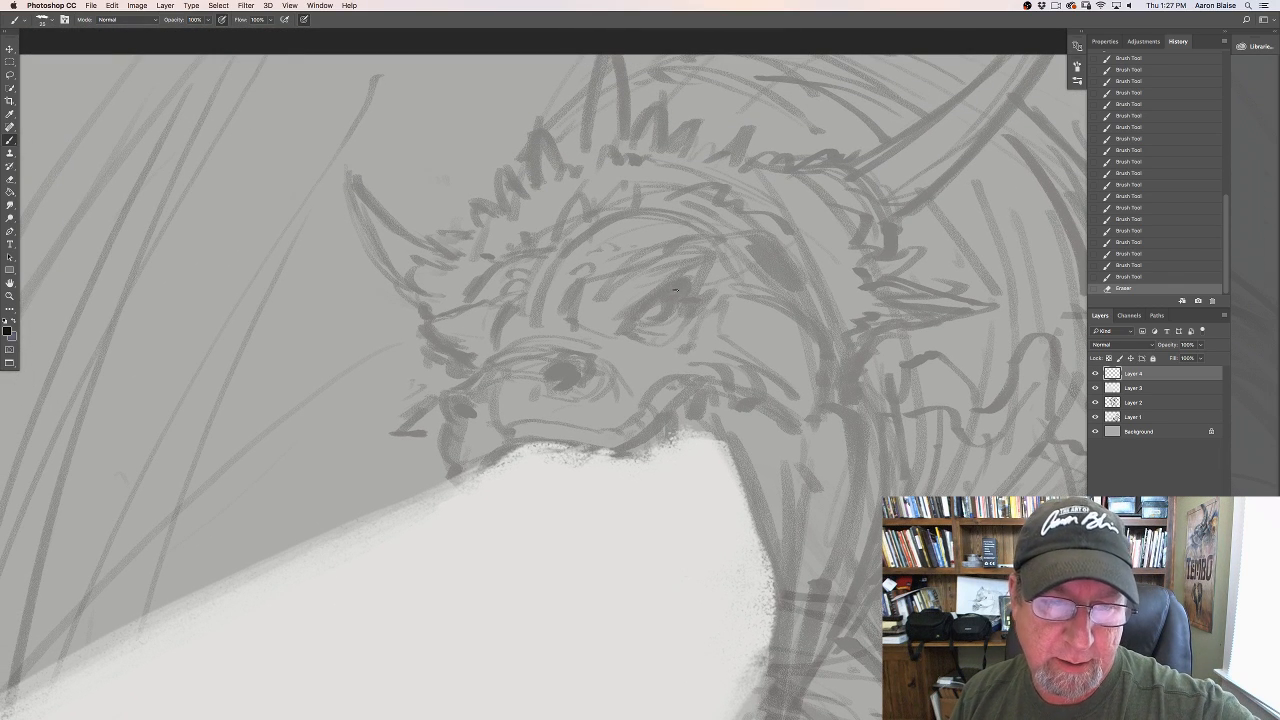
pyautogui.moveTo(664, 297); pyautogui.dragTo(682, 290)
pyautogui.moveTo(662, 299); pyautogui.dragTo(686, 291)
pyautogui.moveTo(684, 291)
pyautogui.mouseDown()
pyautogui.moveTo(667, 297)
pyautogui.moveTo(677, 292)
pyautogui.mouseUp()
pyautogui.moveTo(660, 299); pyautogui.dragTo(675, 293)
pyautogui.moveTo(652, 303); pyautogui.dragTo(668, 295)
pyautogui.moveTo(664, 297); pyautogui.dragTo(648, 308)
pyautogui.moveTo(660, 300); pyautogui.dragTo(638, 316)
pyautogui.moveTo(654, 304)
pyautogui.mouseDown()
pyautogui.moveTo(635, 320)
pyautogui.moveTo(673, 304)
pyautogui.mouseUp()
pyautogui.moveTo(673, 295); pyautogui.dragTo(673, 307)
pyautogui.moveTo(673, 296)
pyautogui.mouseDown()
pyautogui.moveTo(670, 314)
pyautogui.moveTo(645, 319)
pyautogui.moveTo(674, 314)
pyautogui.moveTo(663, 325)
pyautogui.moveTo(639, 325)
pyautogui.moveTo(679, 289)
pyautogui.moveTo(635, 315)
pyautogui.mouseUp()
pyautogui.moveTo(654, 296); pyautogui.dragTo(634, 314)
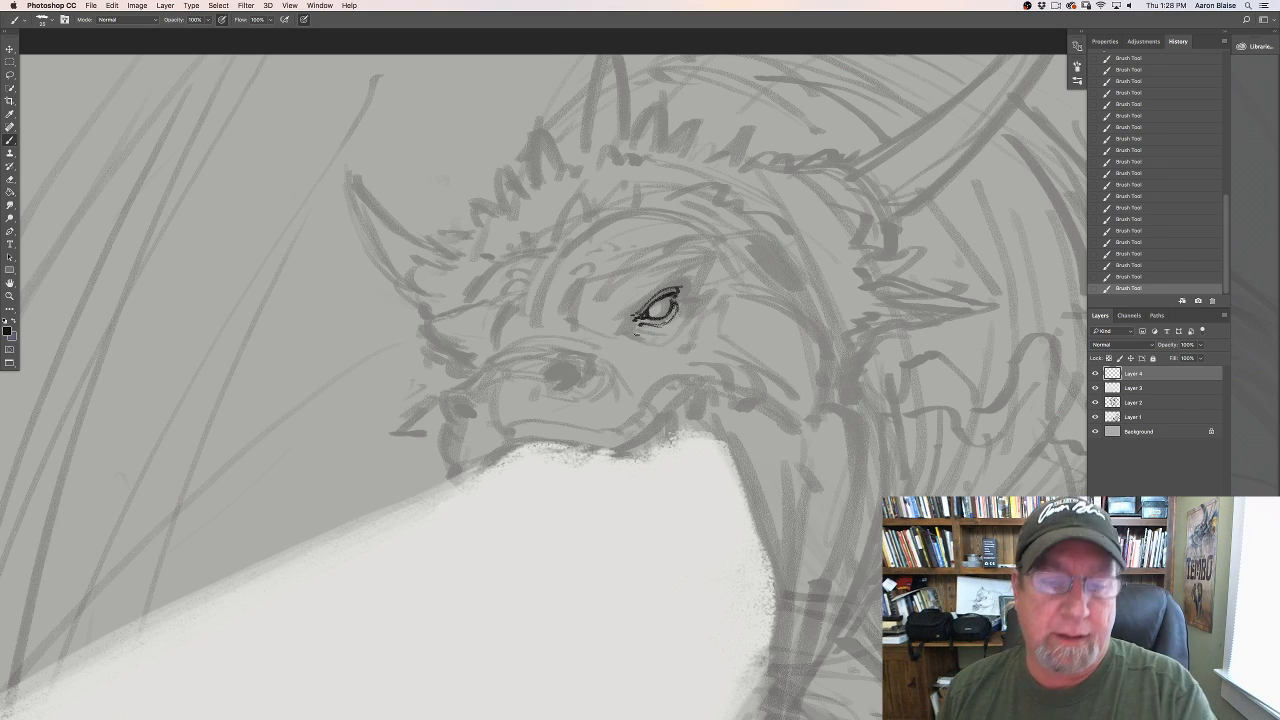
# Step: Add the fold beneath the eye and draw small scales and shading along the brow up to its outer tip
pyautogui.moveTo(638, 334)
pyautogui.mouseDown()
pyautogui.moveTo(626, 333)
pyautogui.moveTo(652, 329)
pyautogui.moveTo(658, 346)
pyautogui.moveTo(676, 334)
pyautogui.moveTo(655, 330)
pyautogui.mouseUp()
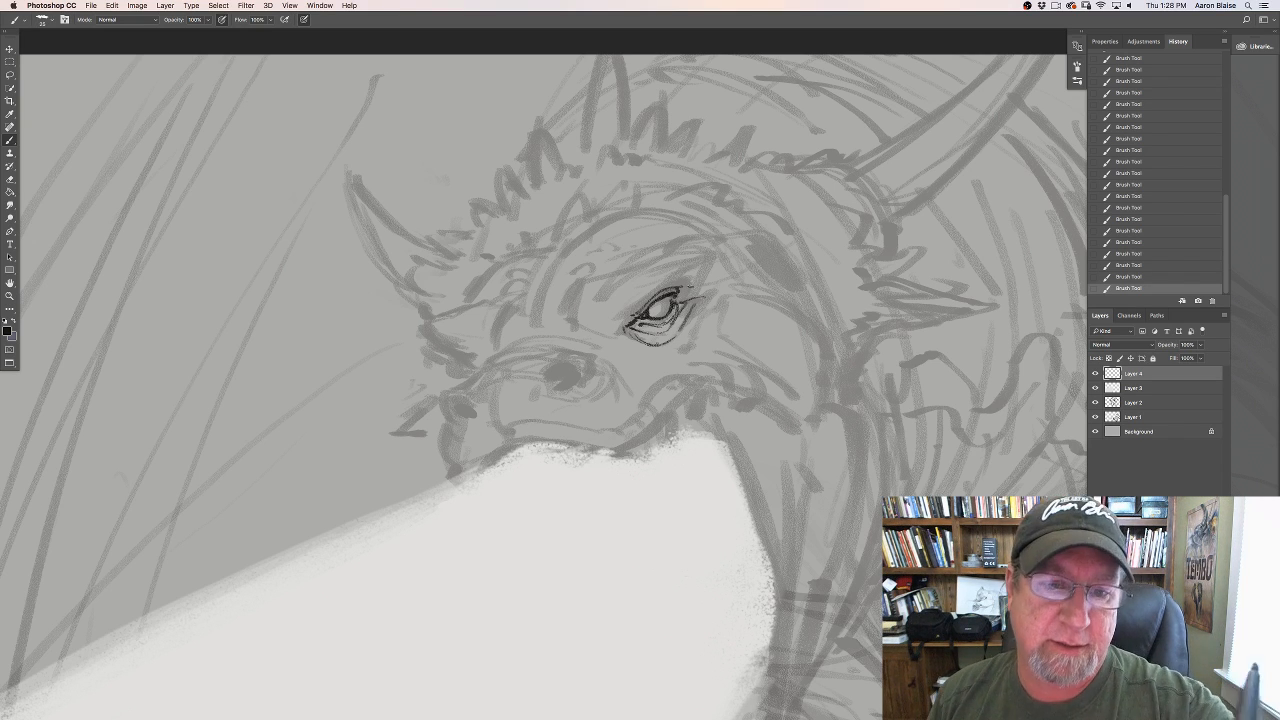
pyautogui.moveTo(689, 288); pyautogui.dragTo(710, 260)
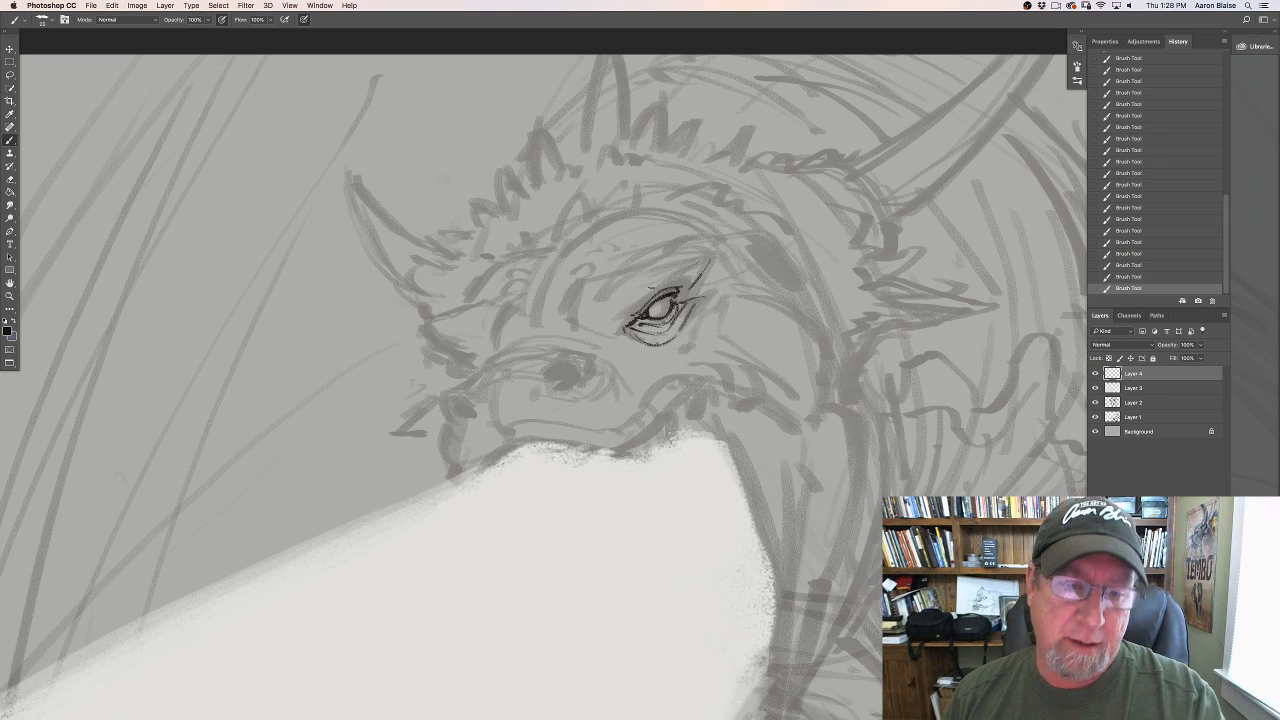
pyautogui.moveTo(650, 278)
pyautogui.mouseDown()
pyautogui.moveTo(667, 292)
pyautogui.moveTo(637, 292)
pyautogui.moveTo(650, 279)
pyautogui.moveTo(665, 295)
pyautogui.moveTo(678, 270)
pyautogui.moveTo(660, 281)
pyautogui.moveTo(684, 259)
pyautogui.moveTo(726, 253)
pyautogui.mouseUp()
pyautogui.moveTo(642, 291); pyautogui.dragTo(627, 300)
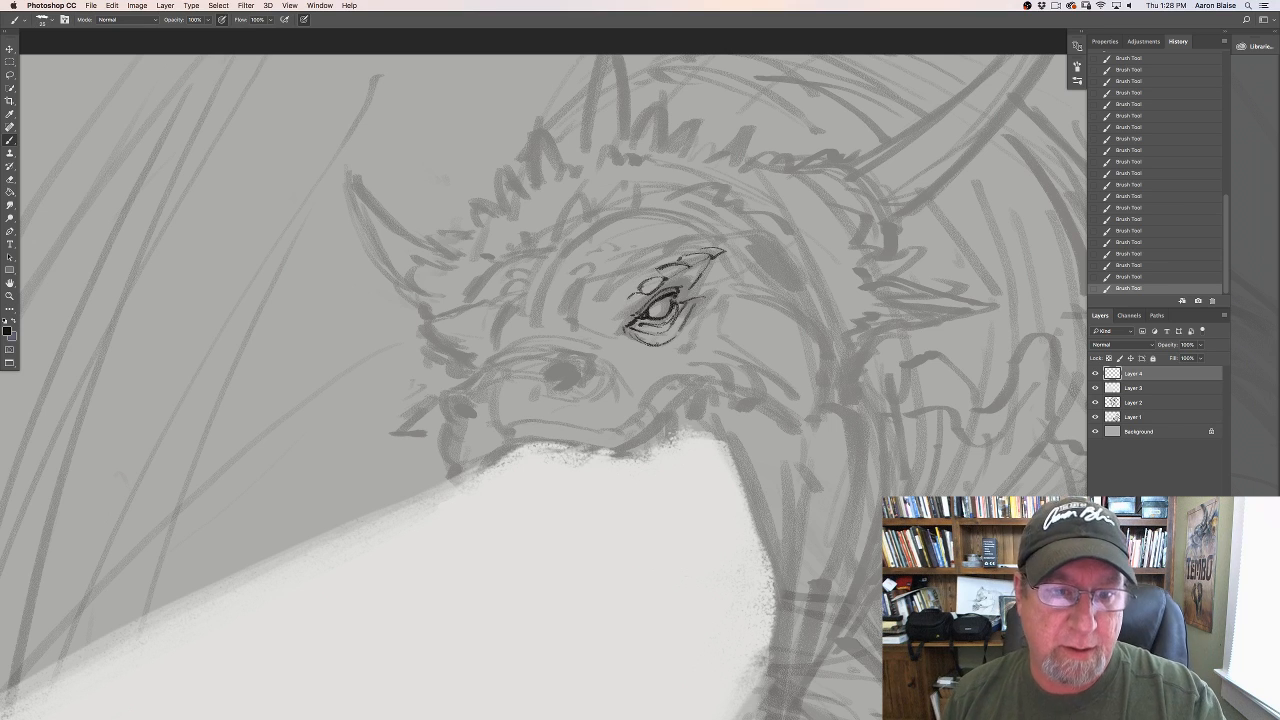
pyautogui.moveTo(718, 263); pyautogui.dragTo(707, 288)
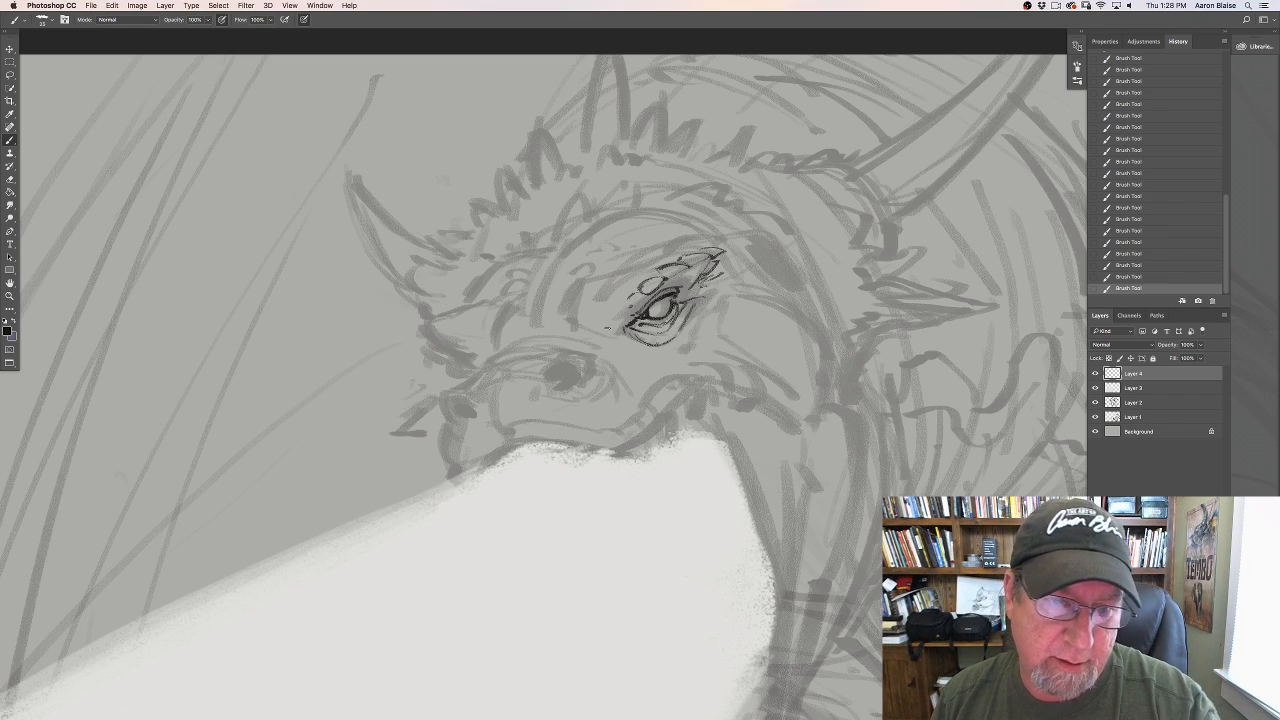
# Step: Mark creases at the eye's inner corner, then outline both nostrils, detail their rims and darken the openings
pyautogui.moveTo(618, 333)
pyautogui.mouseDown()
pyautogui.moveTo(592, 327)
pyautogui.moveTo(555, 367)
pyautogui.moveTo(575, 371)
pyautogui.moveTo(535, 387)
pyautogui.moveTo(546, 387)
pyautogui.mouseUp()
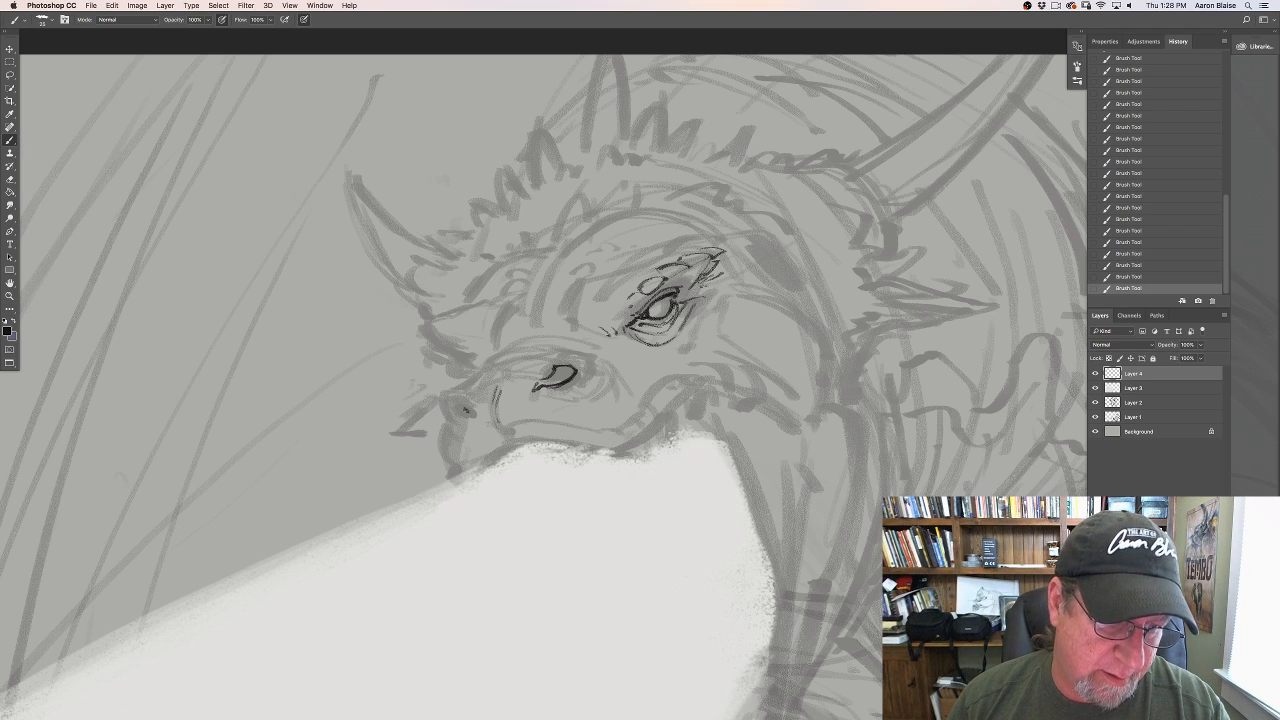
pyautogui.moveTo(470, 410)
pyautogui.mouseDown()
pyautogui.moveTo(450, 418)
pyautogui.moveTo(468, 419)
pyautogui.moveTo(446, 406)
pyautogui.moveTo(444, 426)
pyautogui.mouseUp()
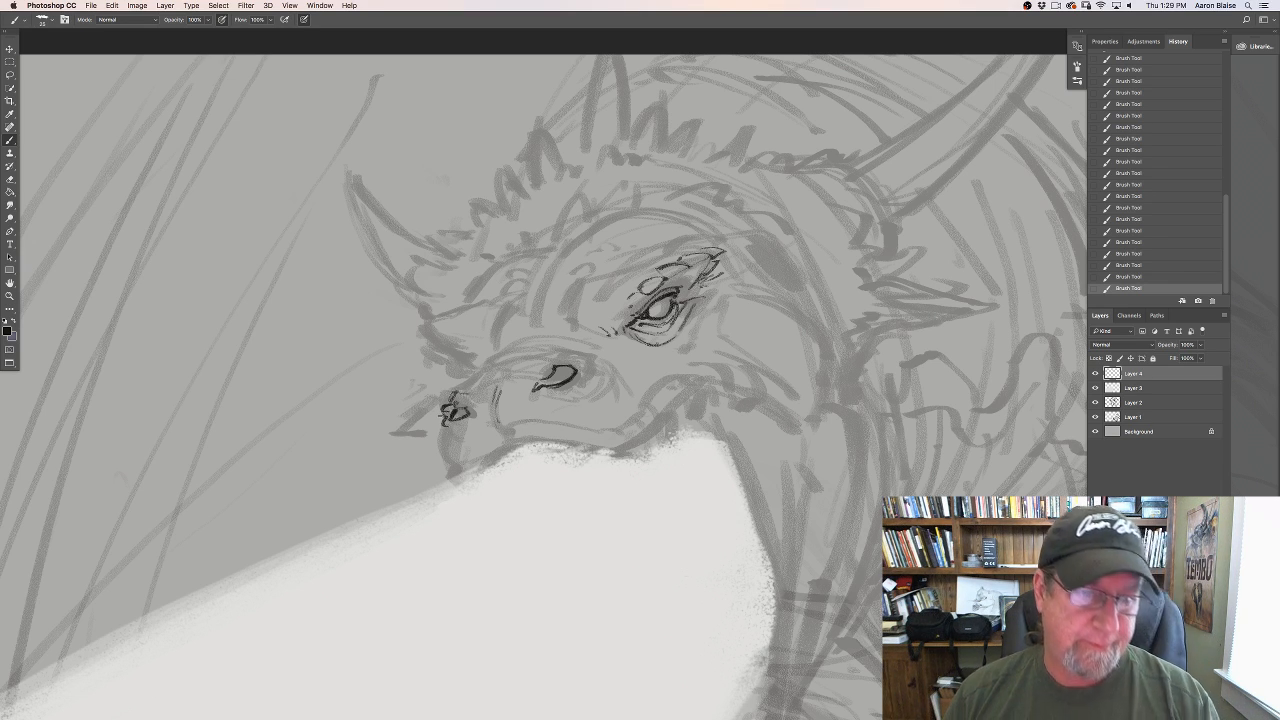
pyautogui.moveTo(554, 366)
pyautogui.mouseDown()
pyautogui.moveTo(572, 354)
pyautogui.moveTo(593, 367)
pyautogui.mouseUp()
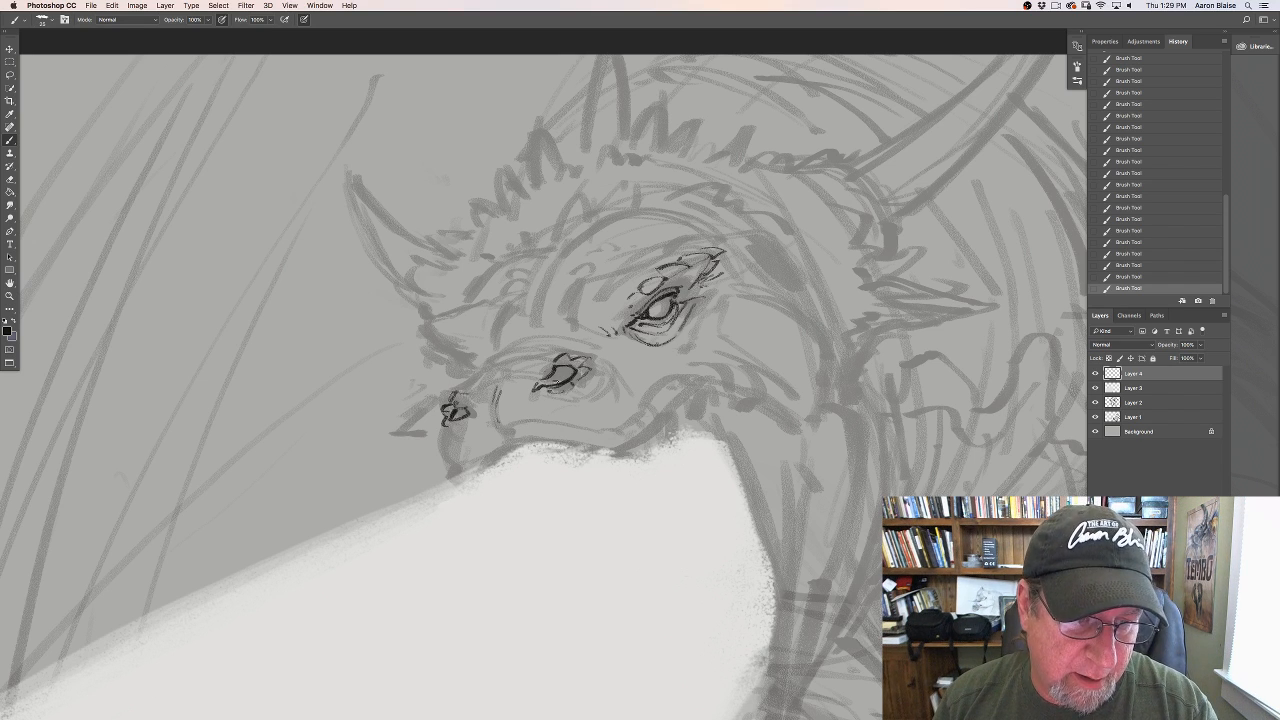
pyautogui.moveTo(554, 368)
pyautogui.mouseDown()
pyautogui.moveTo(572, 377)
pyautogui.moveTo(540, 385)
pyautogui.moveTo(568, 371)
pyautogui.mouseUp()
pyautogui.moveTo(454, 414); pyautogui.dragTo(466, 410)
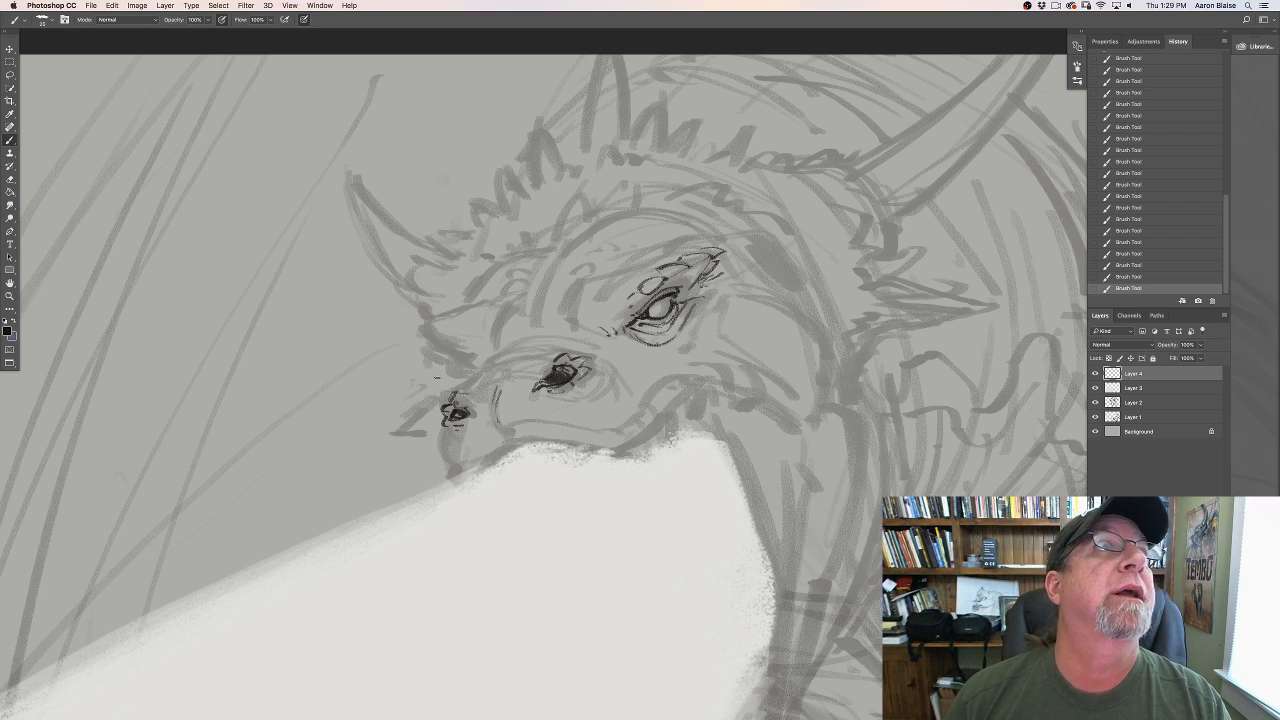
# Step: Draw the contours of the snout arching over both nostrils and curving behind the near one
pyautogui.moveTo(580, 351)
pyautogui.mouseDown()
pyautogui.moveTo(522, 356)
pyautogui.moveTo(495, 398)
pyautogui.moveTo(497, 362)
pyautogui.moveTo(455, 390)
pyautogui.mouseUp()
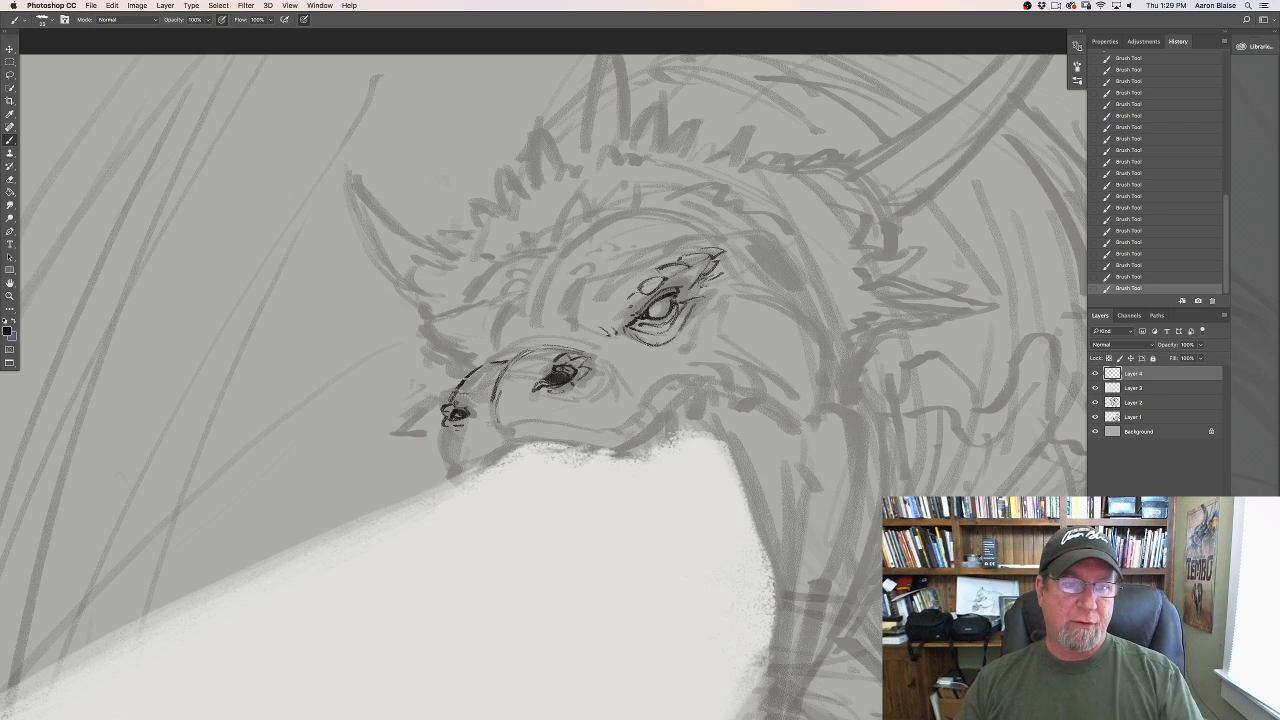
pyautogui.moveTo(516, 356); pyautogui.dragTo(586, 350)
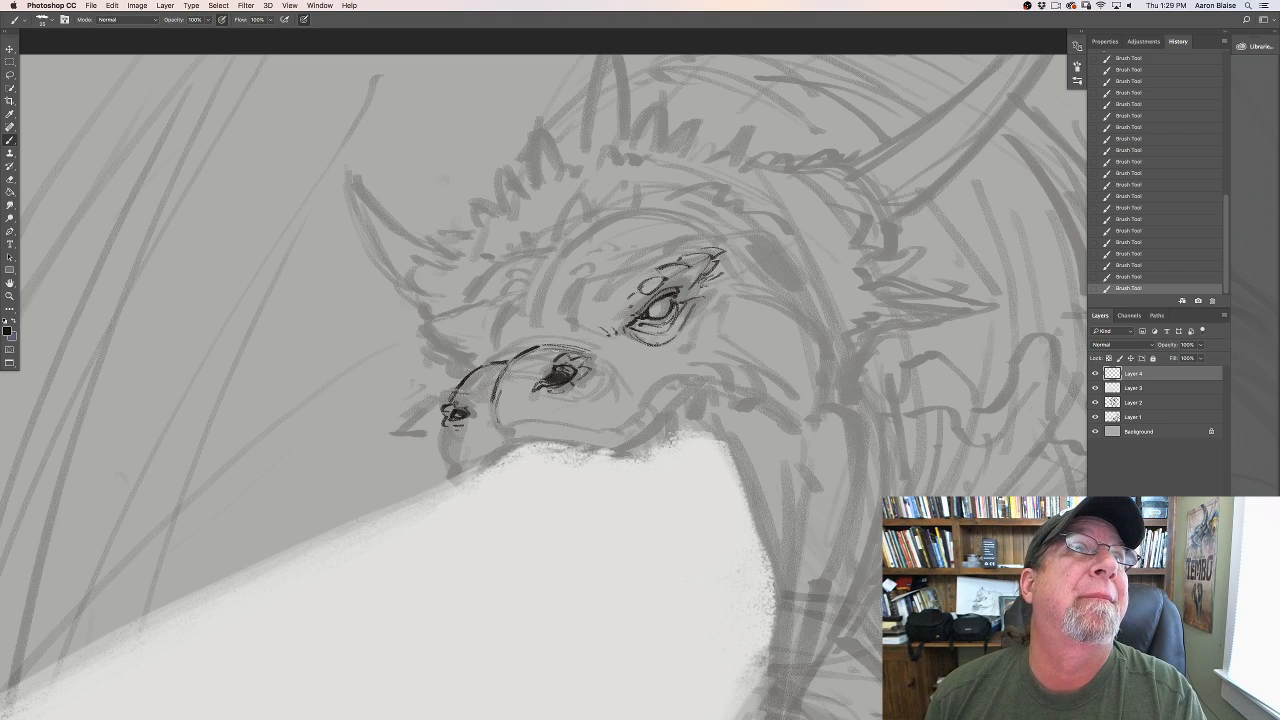
pyautogui.moveTo(590, 353)
pyautogui.mouseDown()
pyautogui.moveTo(603, 368)
pyautogui.moveTo(586, 404)
pyautogui.moveTo(603, 408)
pyautogui.moveTo(586, 401)
pyautogui.moveTo(598, 397)
pyautogui.mouseUp()
pyautogui.moveTo(608, 385)
pyautogui.mouseDown()
pyautogui.moveTo(602, 397)
pyautogui.moveTo(613, 381)
pyautogui.mouseUp()
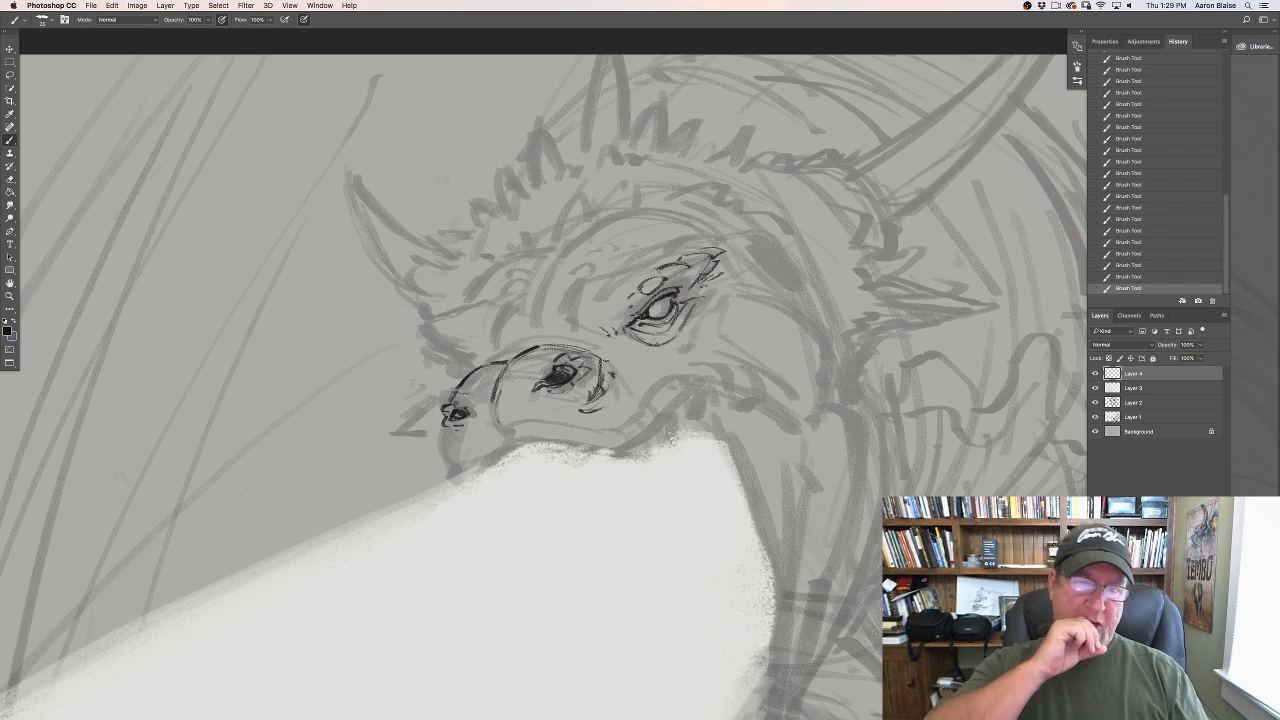
# Step: Draw the far side of the muzzle and the upper lip edge, and strengthen the snout's bridge up to the eye
pyautogui.moveTo(450, 433)
pyautogui.mouseDown()
pyautogui.moveTo(455, 465)
pyautogui.moveTo(514, 445)
pyautogui.moveTo(602, 456)
pyautogui.mouseUp()
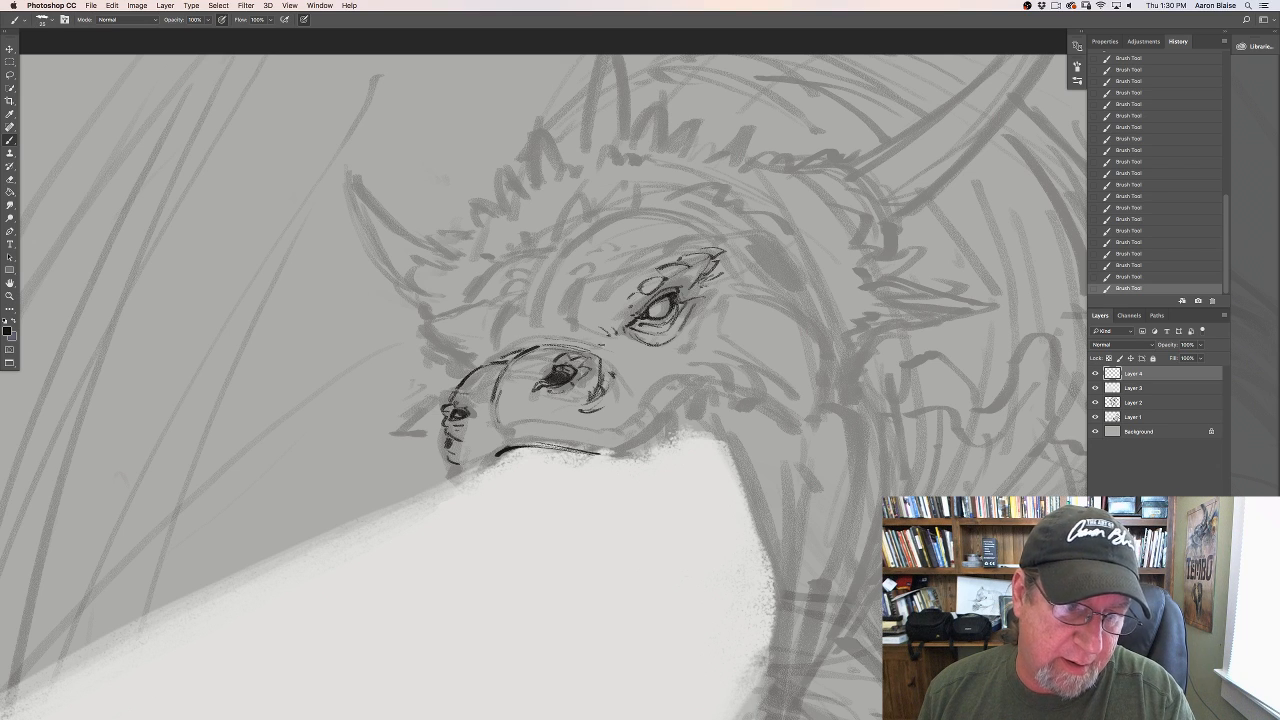
pyautogui.moveTo(610, 348)
pyautogui.mouseDown()
pyautogui.moveTo(538, 335)
pyautogui.moveTo(498, 350)
pyautogui.mouseUp()
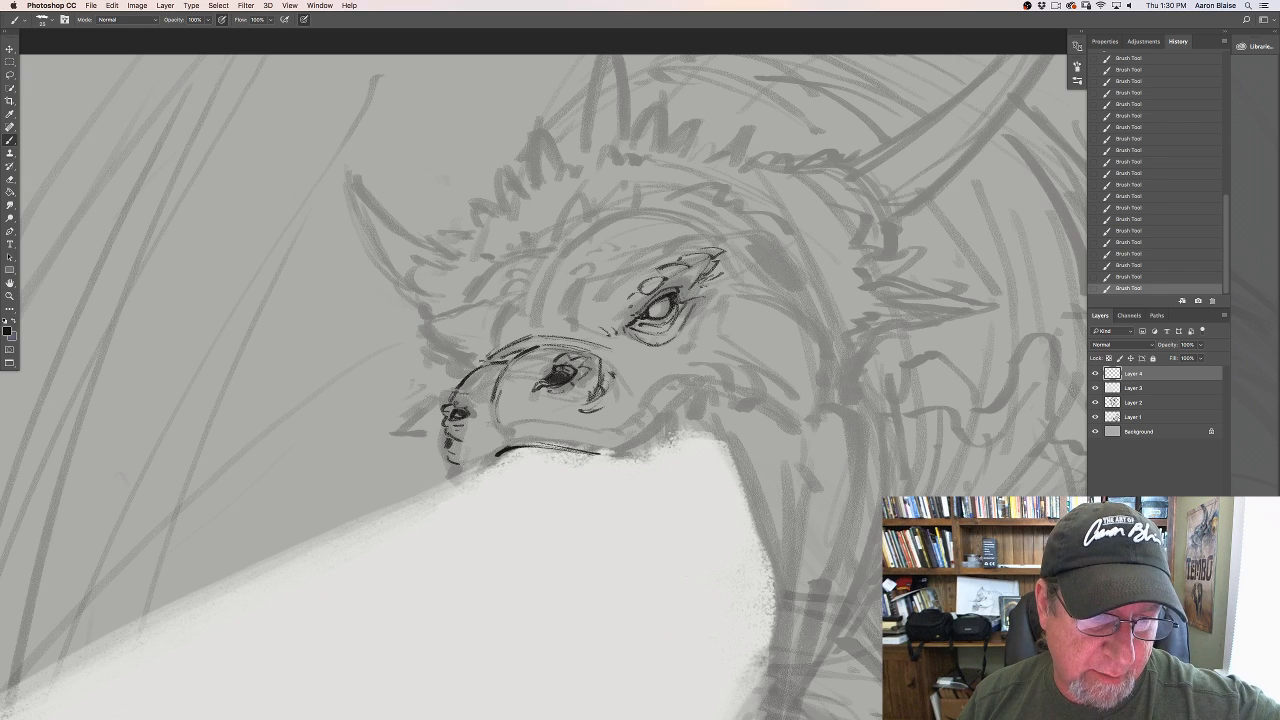
pyautogui.moveTo(642, 350); pyautogui.dragTo(606, 338)
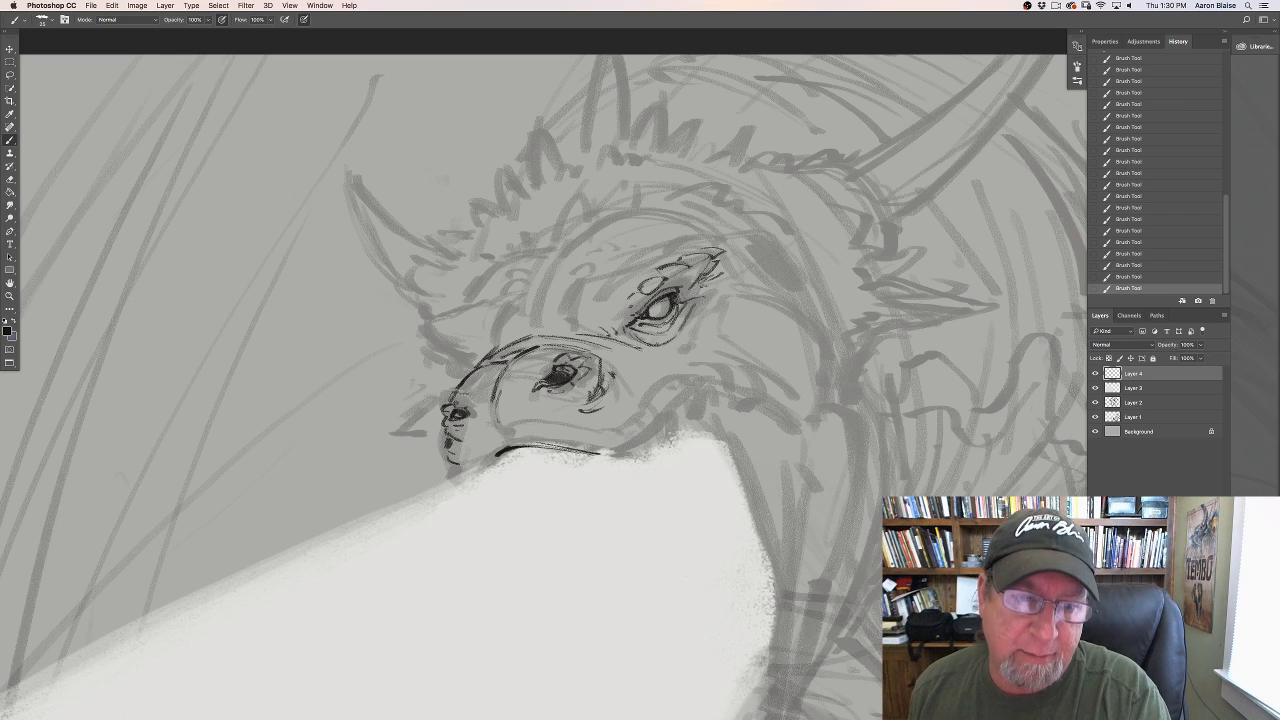
# Step: Add a crease under the eye, outline the cheek plate behind it, and draw the temple hollow and the back edge of the cheek
pyautogui.moveTo(660, 347); pyautogui.dragTo(637, 352)
pyautogui.moveTo(722, 302); pyautogui.dragTo(719, 333)
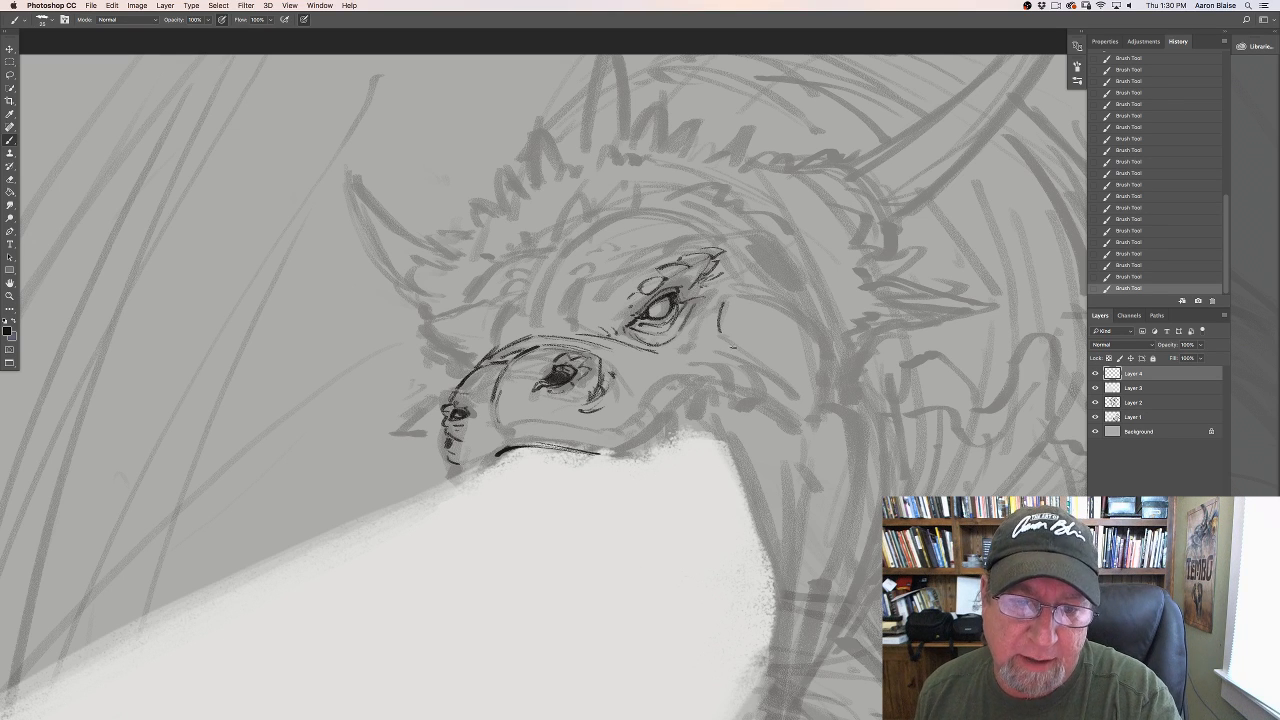
pyautogui.moveTo(800, 402); pyautogui.dragTo(728, 344)
pyautogui.moveTo(735, 297)
pyautogui.mouseDown()
pyautogui.moveTo(721, 291)
pyautogui.moveTo(803, 312)
pyautogui.moveTo(794, 304)
pyautogui.mouseUp()
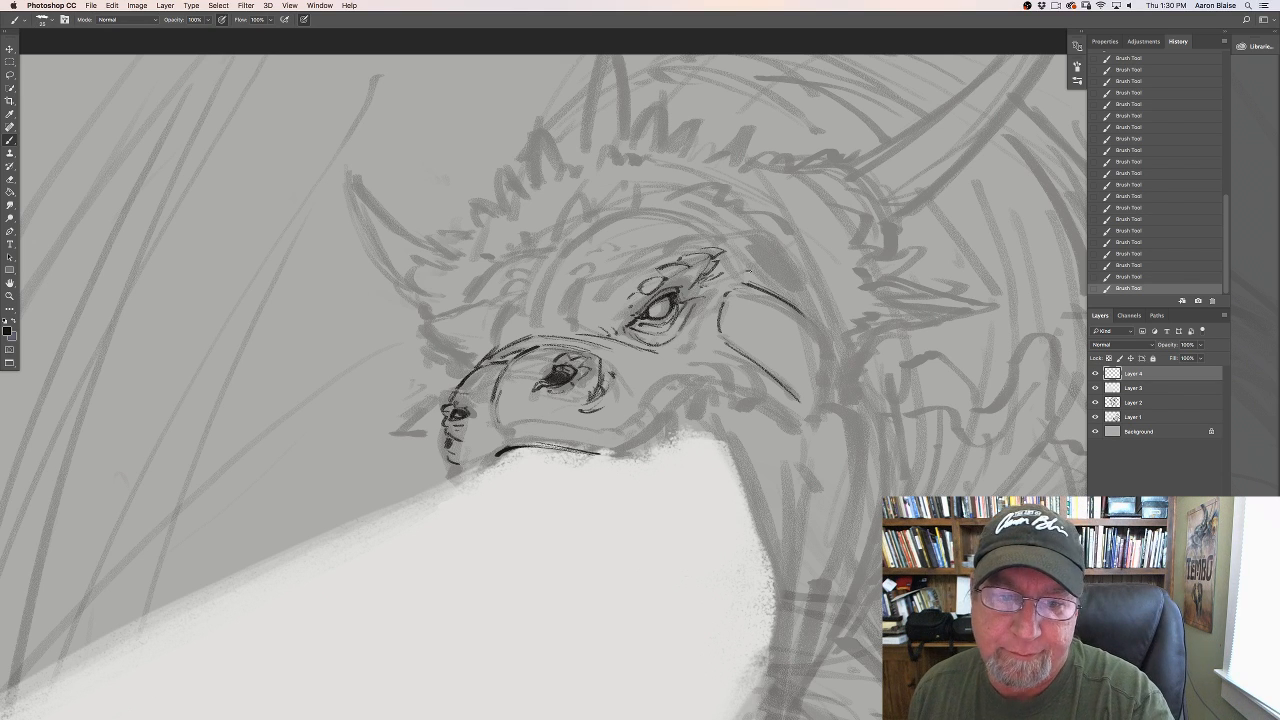
pyautogui.moveTo(746, 256); pyautogui.dragTo(808, 302)
pyautogui.moveTo(736, 228)
pyautogui.mouseDown()
pyautogui.moveTo(762, 236)
pyautogui.moveTo(806, 290)
pyautogui.moveTo(796, 287)
pyautogui.moveTo(826, 340)
pyautogui.moveTo(820, 324)
pyautogui.moveTo(830, 388)
pyautogui.moveTo(816, 420)
pyautogui.mouseUp()
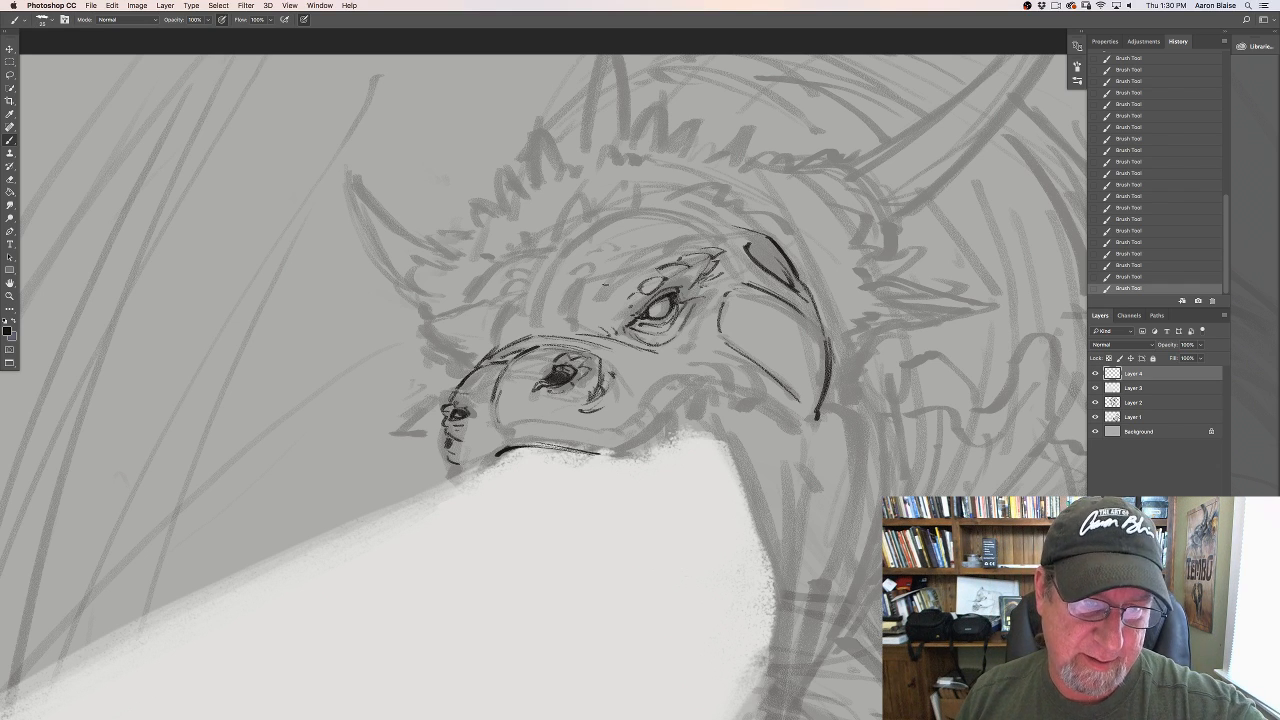
# Step: Contour the brow ridge in front of the eye, the folds across the snout bridge, the far-side spiky brow and small forehead bumps
pyautogui.moveTo(692, 248)
pyautogui.mouseDown()
pyautogui.moveTo(640, 266)
pyautogui.moveTo(576, 332)
pyautogui.mouseUp()
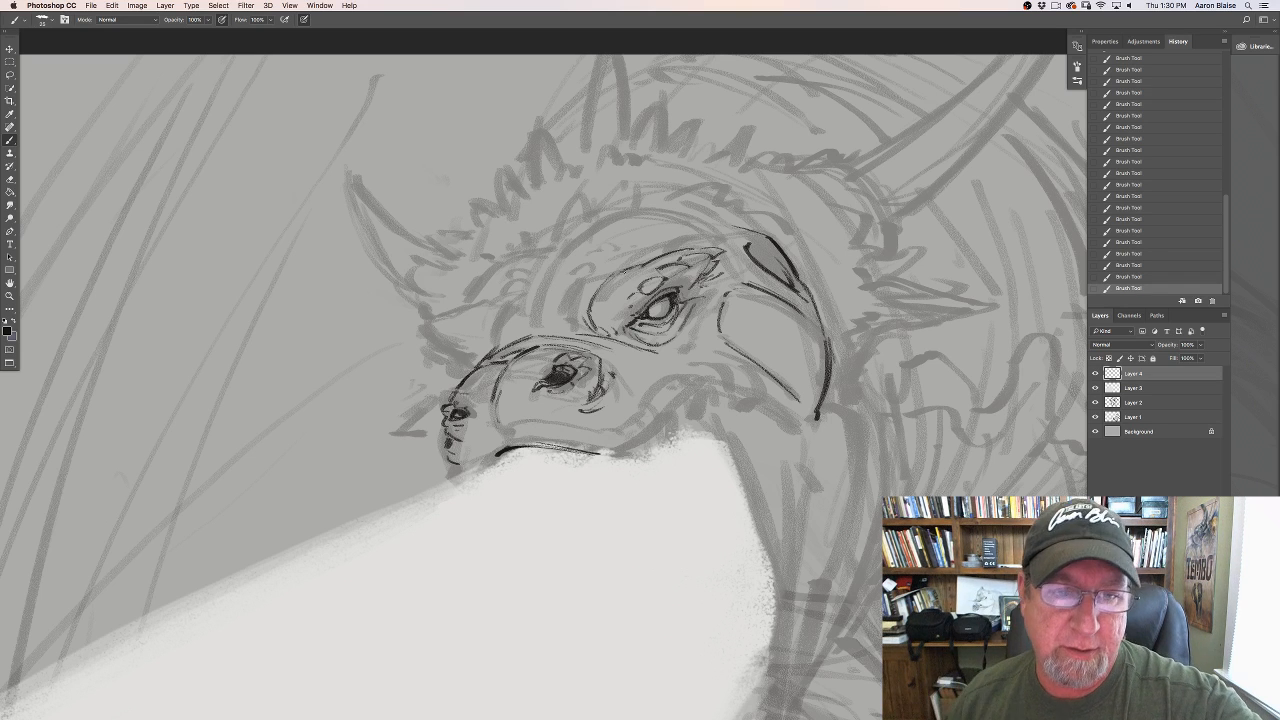
pyautogui.moveTo(626, 270)
pyautogui.mouseDown()
pyautogui.moveTo(598, 290)
pyautogui.moveTo(594, 280)
pyautogui.moveTo(580, 307)
pyautogui.mouseUp()
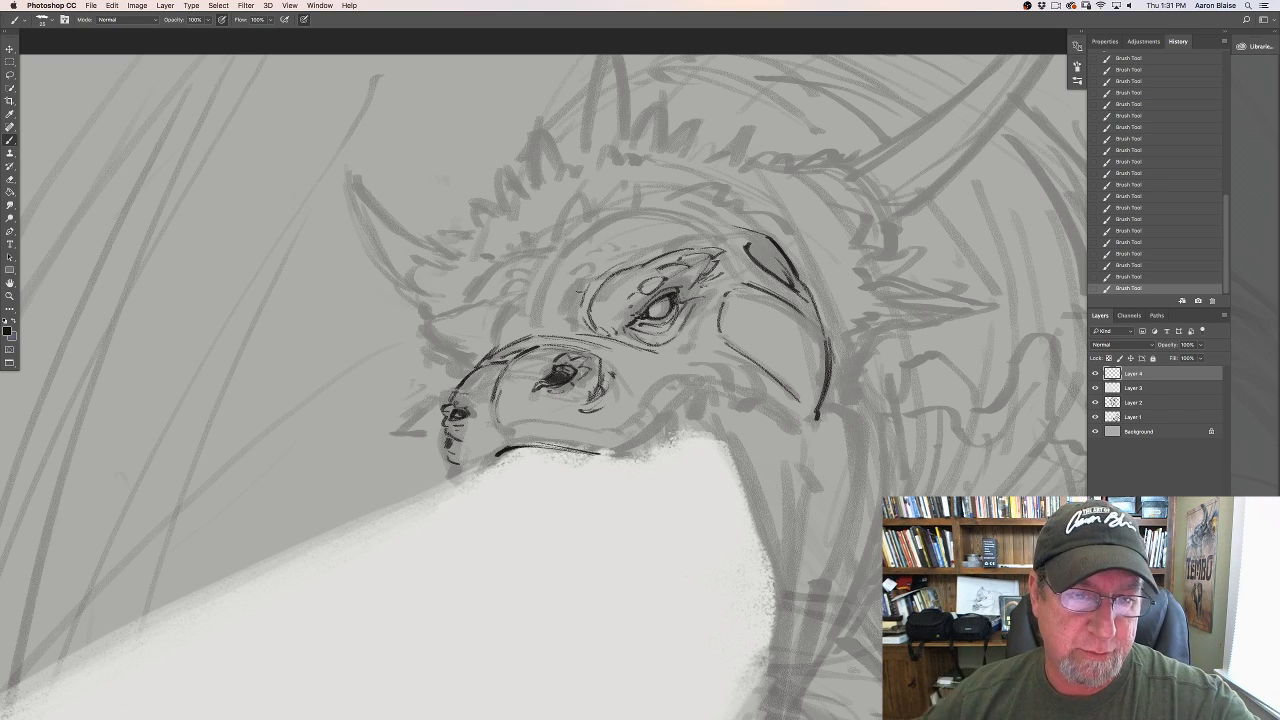
pyautogui.moveTo(588, 276)
pyautogui.mouseDown()
pyautogui.moveTo(566, 304)
pyautogui.moveTo(546, 282)
pyautogui.moveTo(534, 322)
pyautogui.moveTo(575, 331)
pyautogui.moveTo(537, 330)
pyautogui.moveTo(521, 310)
pyautogui.moveTo(491, 341)
pyautogui.mouseUp()
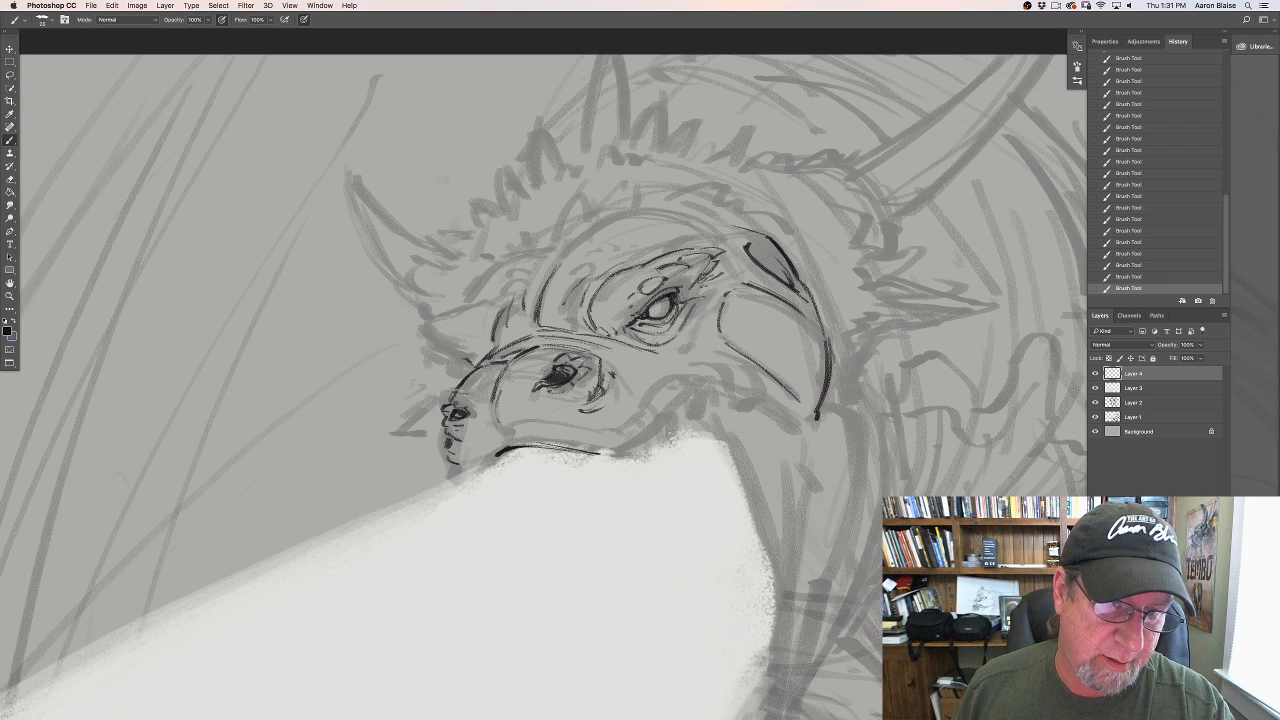
pyautogui.moveTo(452, 349)
pyautogui.mouseDown()
pyautogui.moveTo(467, 358)
pyautogui.moveTo(419, 324)
pyautogui.moveTo(456, 311)
pyautogui.mouseUp()
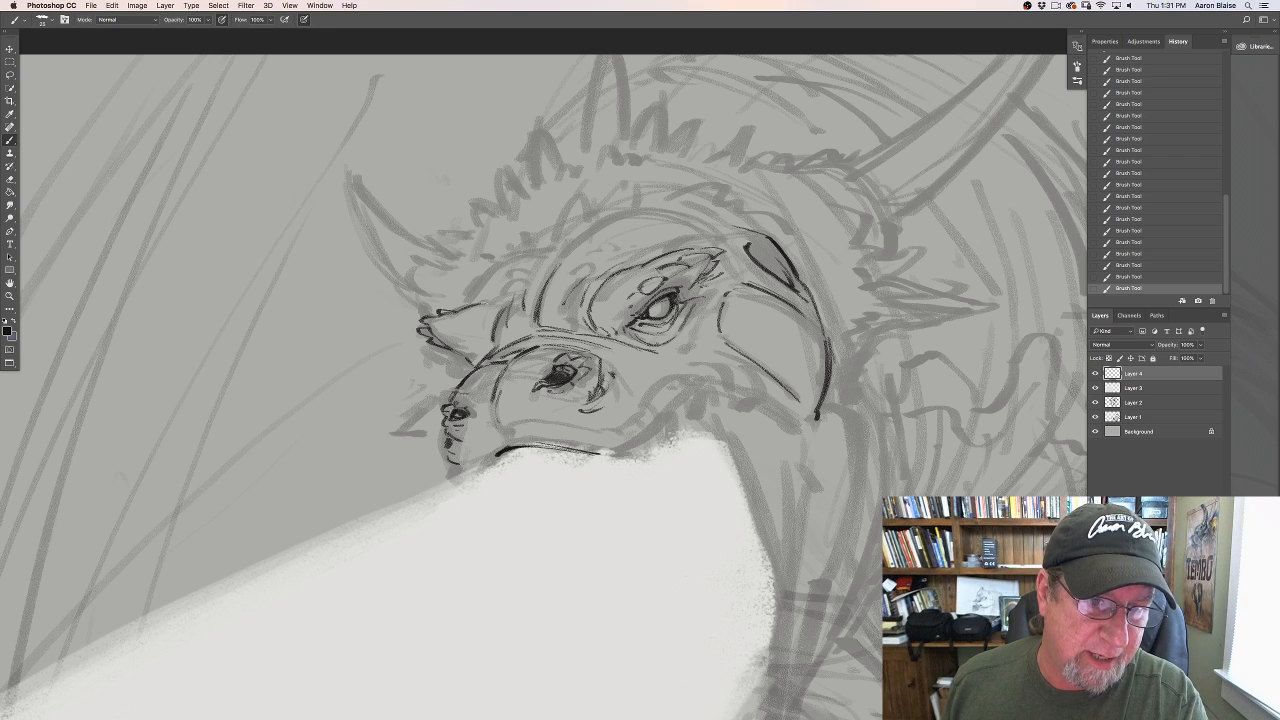
pyautogui.moveTo(512, 292)
pyautogui.mouseDown()
pyautogui.moveTo(604, 272)
pyautogui.moveTo(586, 265)
pyautogui.moveTo(617, 246)
pyautogui.mouseUp()
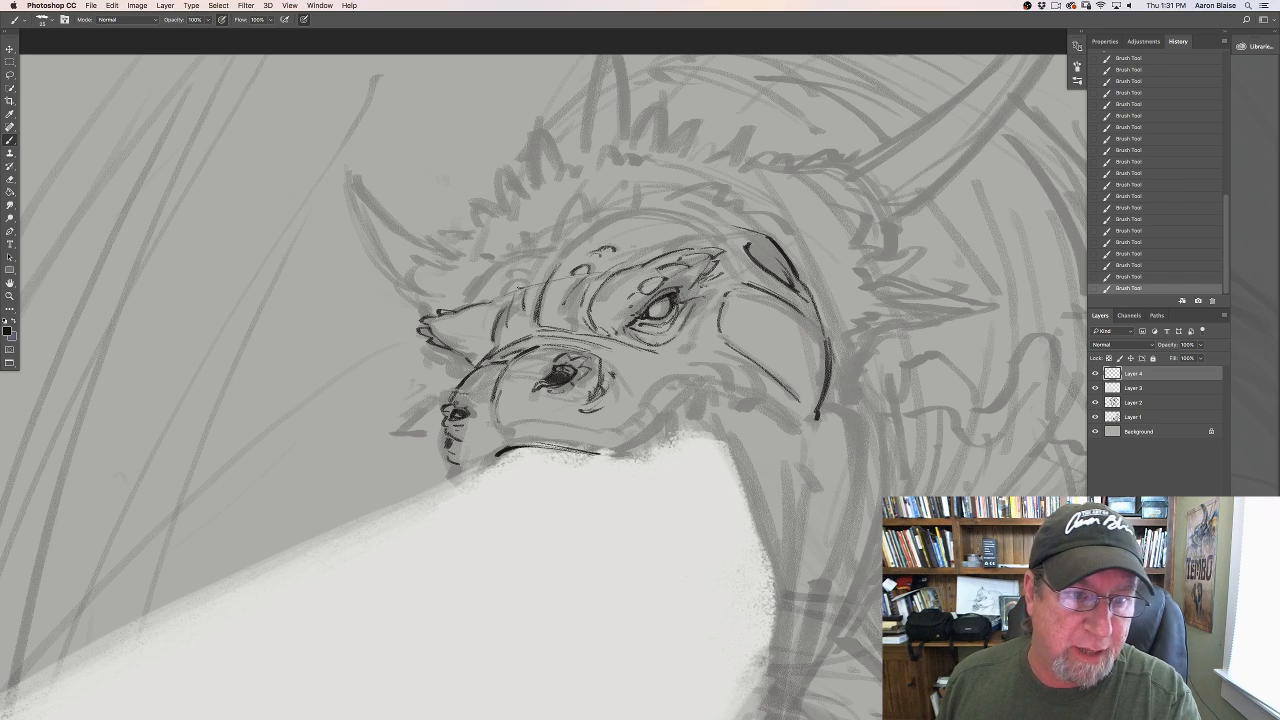
pyautogui.moveTo(522, 283); pyautogui.dragTo(503, 293)
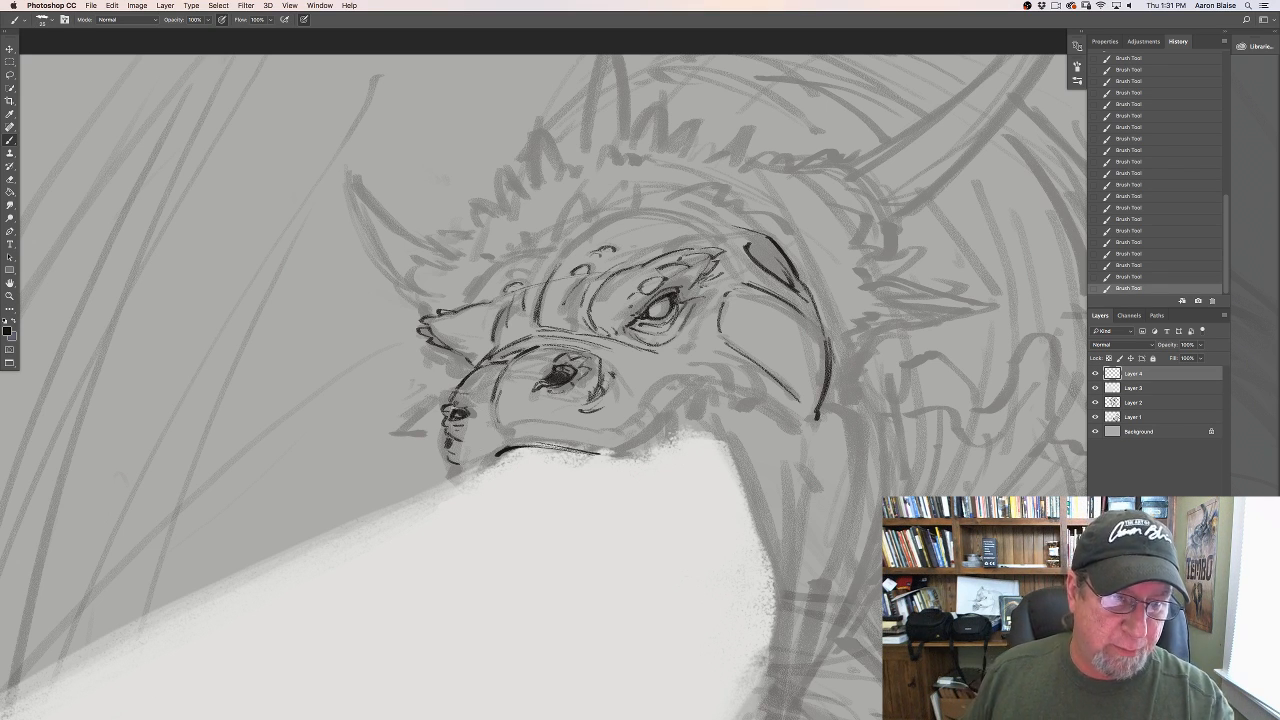
# Step: Erase the far nostril and redraw it as a dark opening, then add line accents beneath and along the far-side spike
pyautogui.press('e')
pyautogui.moveTo(468, 404)
pyautogui.mouseDown()
pyautogui.moveTo(452, 432)
pyautogui.moveTo(466, 404)
pyautogui.moveTo(468, 418)
pyautogui.moveTo(449, 408)
pyautogui.mouseUp()
pyautogui.moveTo(452, 404)
pyautogui.mouseDown()
pyautogui.moveTo(446, 414)
pyautogui.moveTo(475, 407)
pyautogui.moveTo(463, 403)
pyautogui.mouseUp()
pyautogui.moveTo(460, 396); pyautogui.dragTo(468, 406)
pyautogui.moveTo(463, 402); pyautogui.dragTo(464, 405)
pyautogui.moveTo(459, 398); pyautogui.dragTo(464, 404)
pyautogui.moveTo(457, 399); pyautogui.dragTo(462, 406)
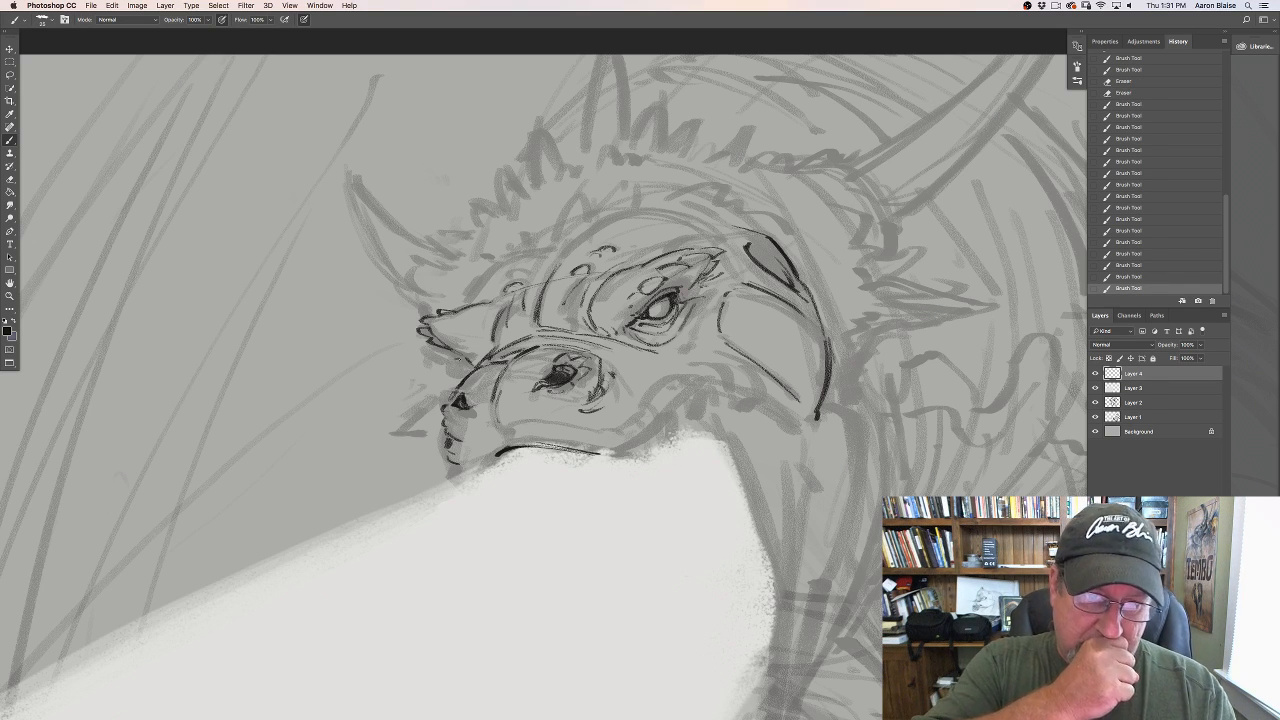
pyautogui.moveTo(458, 398); pyautogui.dragTo(463, 406)
pyautogui.moveTo(459, 356)
pyautogui.mouseDown()
pyautogui.moveTo(459, 381)
pyautogui.moveTo(468, 358)
pyautogui.mouseUp()
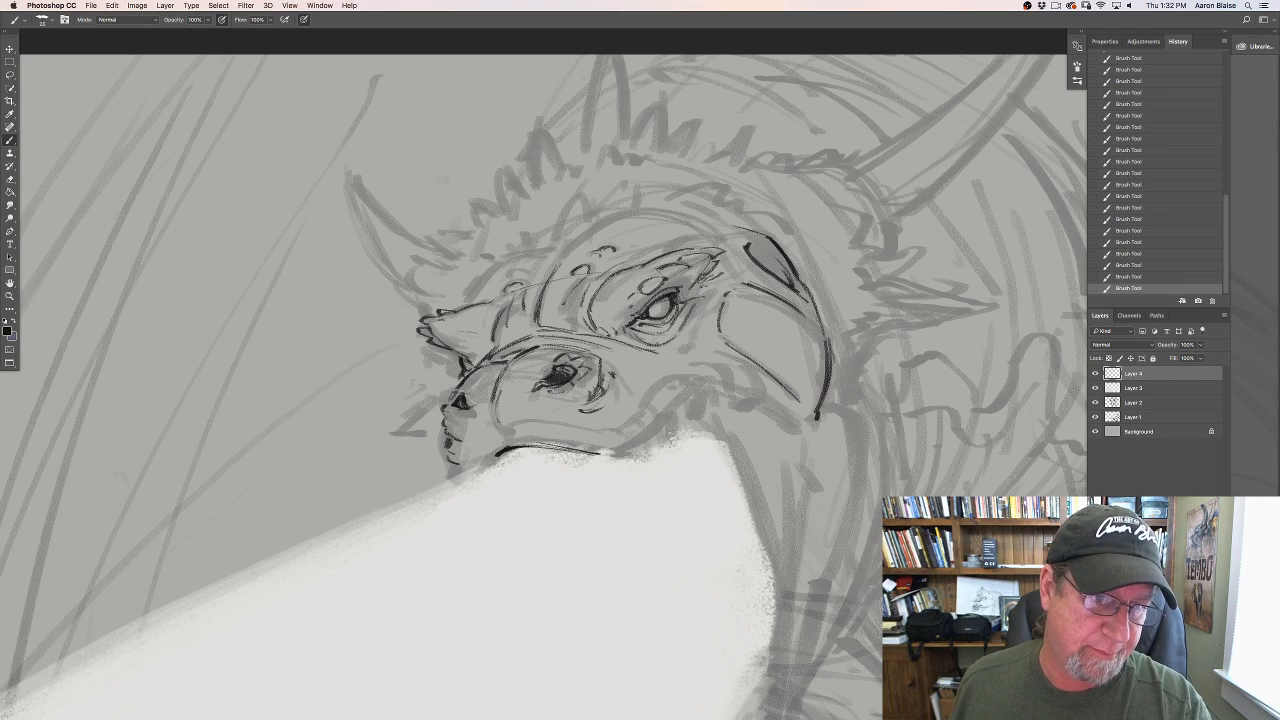
pyautogui.moveTo(432, 318); pyautogui.dragTo(460, 322)
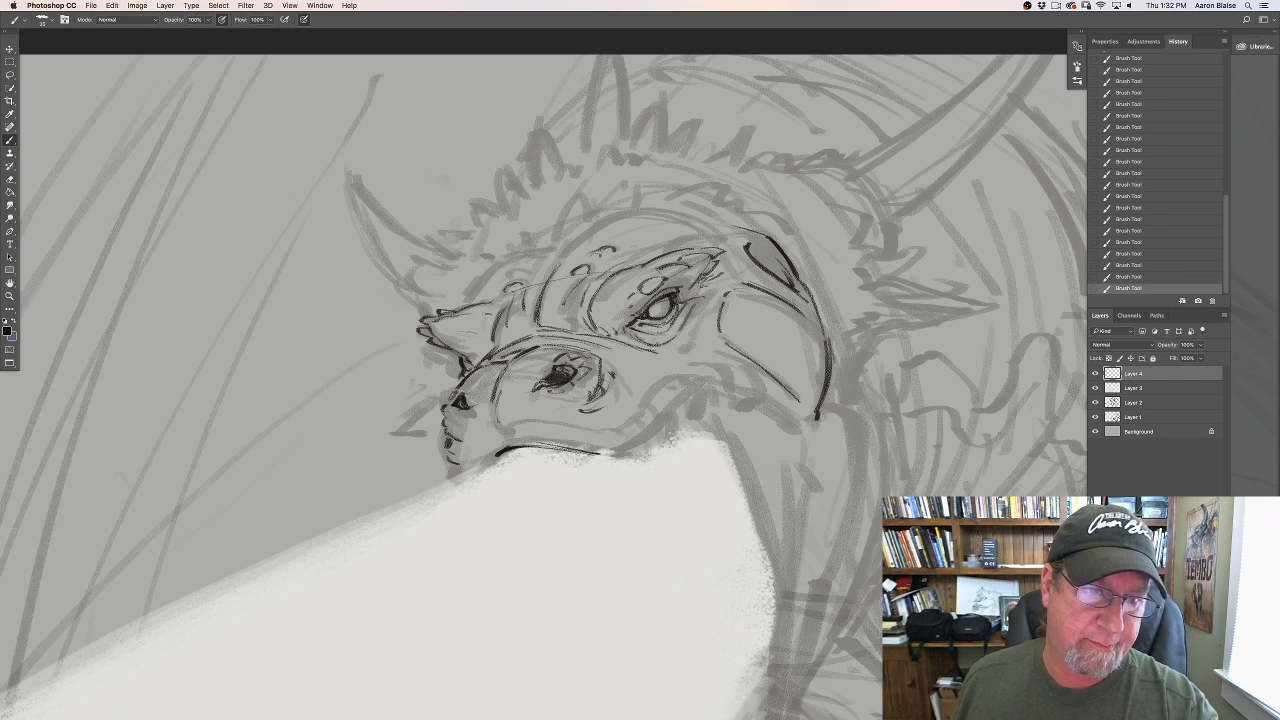
pyautogui.moveTo(492, 307); pyautogui.dragTo(482, 315)
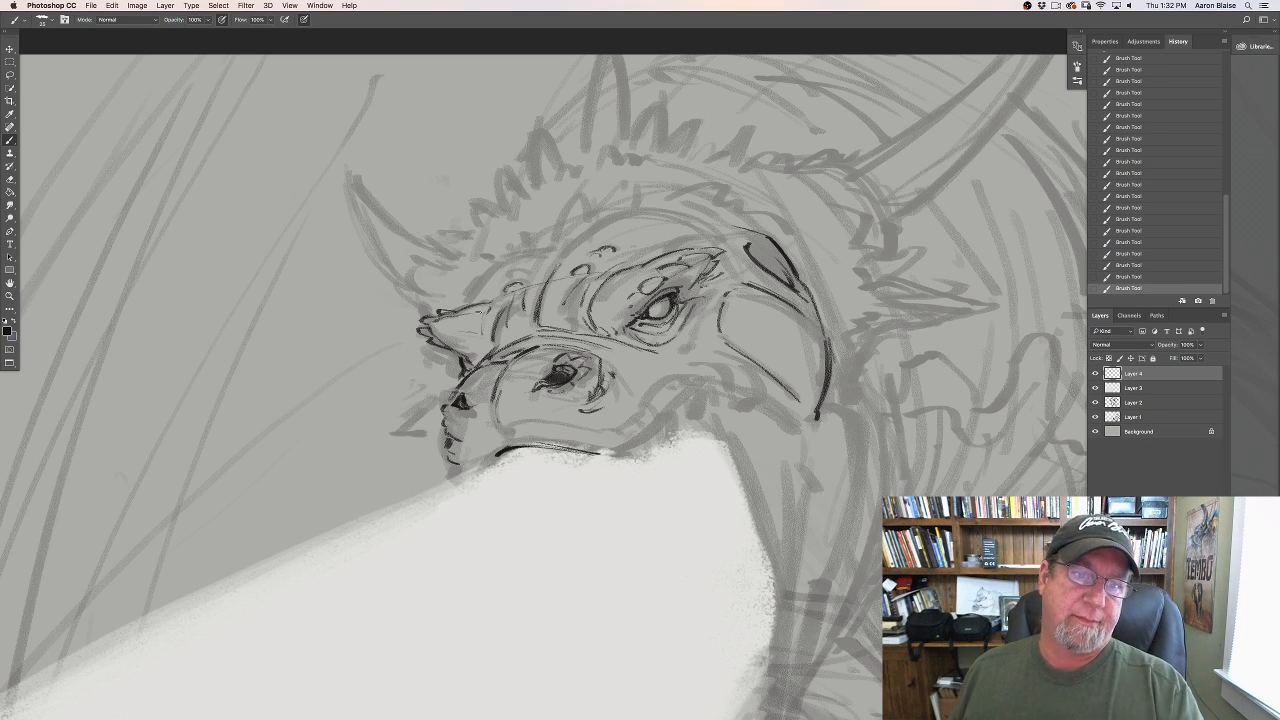
# Step: Draw the arched contour of the forehead above the near brow and continue it down over the far brow
pyautogui.moveTo(705, 228)
pyautogui.mouseDown()
pyautogui.moveTo(605, 213)
pyautogui.moveTo(640, 208)
pyautogui.moveTo(700, 228)
pyautogui.moveTo(650, 216)
pyautogui.mouseUp()
pyautogui.moveTo(700, 228); pyautogui.dragTo(607, 214)
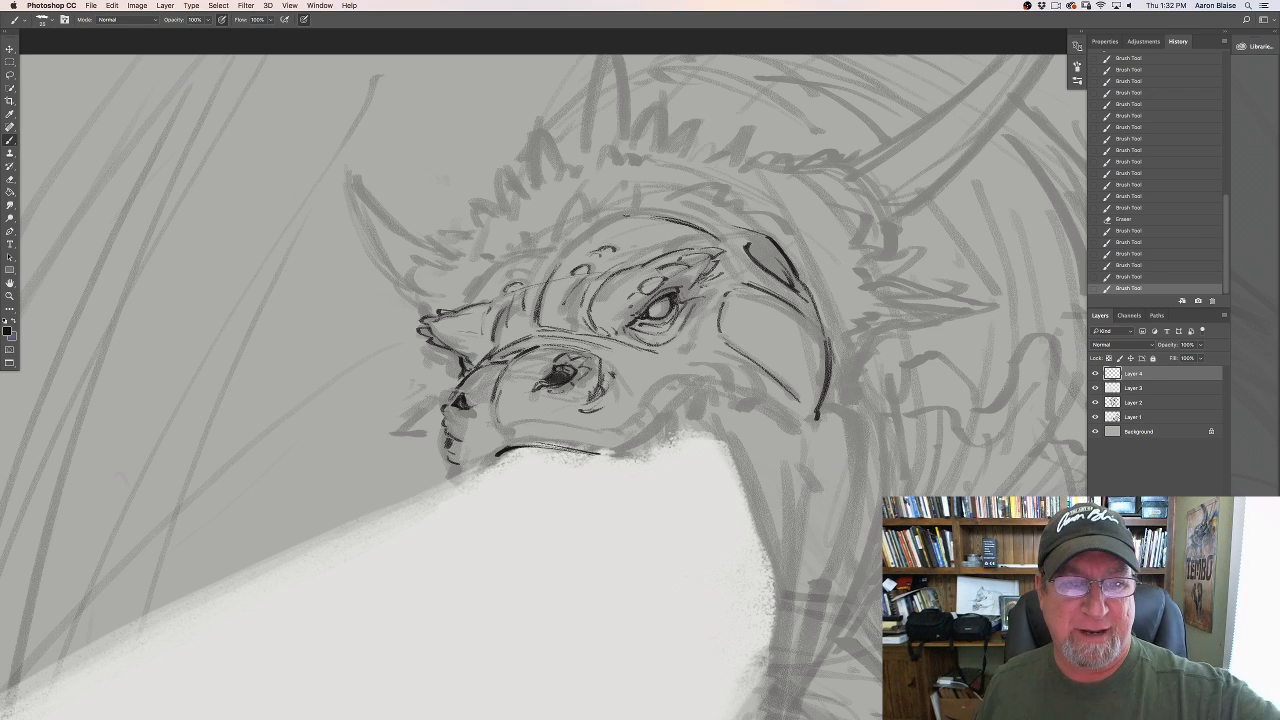
pyautogui.moveTo(640, 215); pyautogui.dragTo(575, 243)
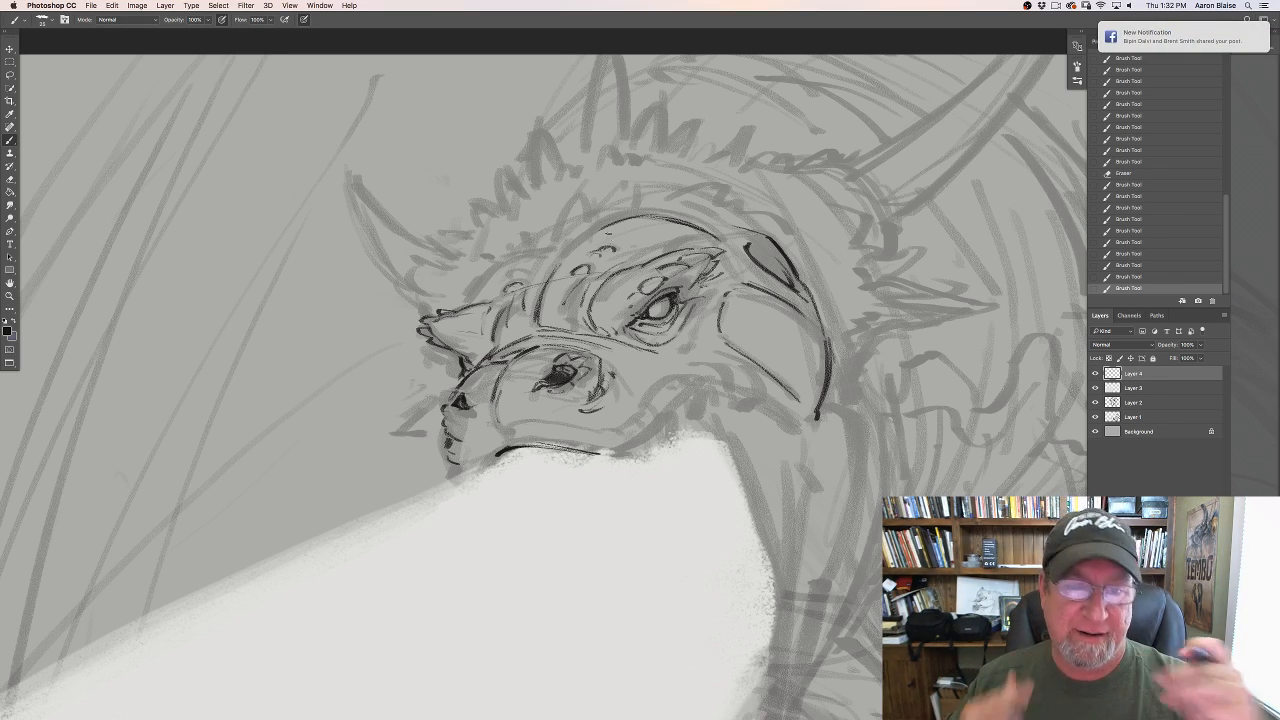
pyautogui.moveTo(610, 223); pyautogui.dragTo(577, 243)
pyautogui.moveTo(591, 231); pyautogui.dragTo(563, 255)
pyautogui.moveTo(586, 237)
pyautogui.mouseDown()
pyautogui.moveTo(563, 261)
pyautogui.moveTo(560, 241)
pyautogui.mouseUp()
pyautogui.moveTo(576, 240); pyautogui.dragTo(556, 241)
pyautogui.moveTo(574, 240); pyautogui.dragTo(535, 242)
pyautogui.moveTo(557, 241)
pyautogui.mouseDown()
pyautogui.moveTo(529, 240)
pyautogui.moveTo(472, 296)
pyautogui.mouseUp()
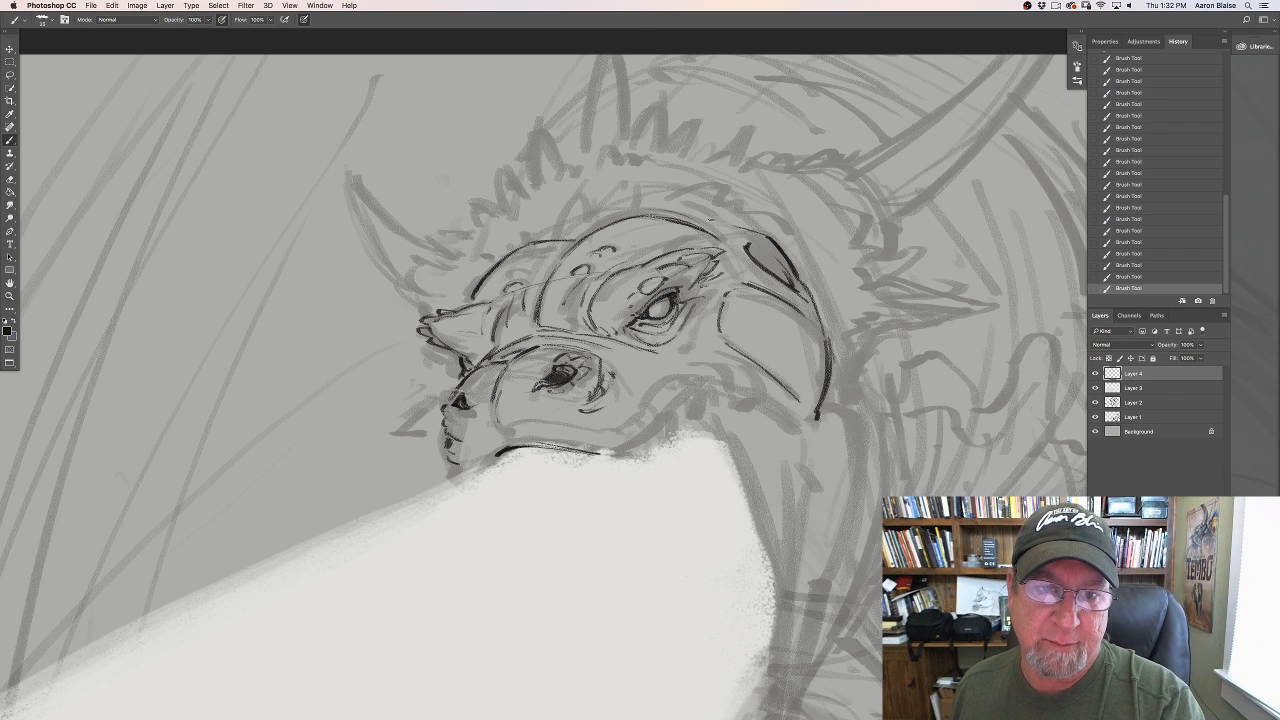
# Step: Draw overlapping scales along the top and back of the brow arch and pointed spikes on the forehead
pyautogui.moveTo(650, 211)
pyautogui.mouseDown()
pyautogui.moveTo(700, 205)
pyautogui.moveTo(760, 237)
pyautogui.mouseUp()
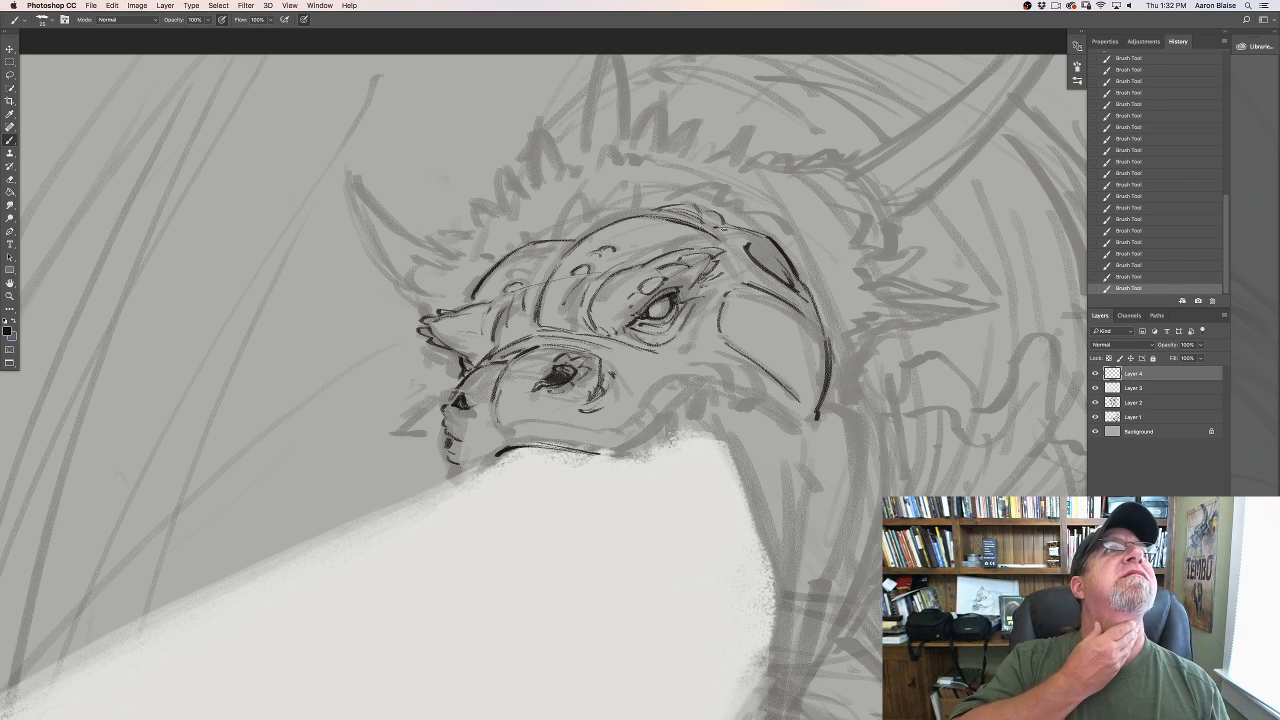
pyautogui.moveTo(740, 224)
pyautogui.mouseDown()
pyautogui.moveTo(805, 250)
pyautogui.moveTo(806, 273)
pyautogui.mouseUp()
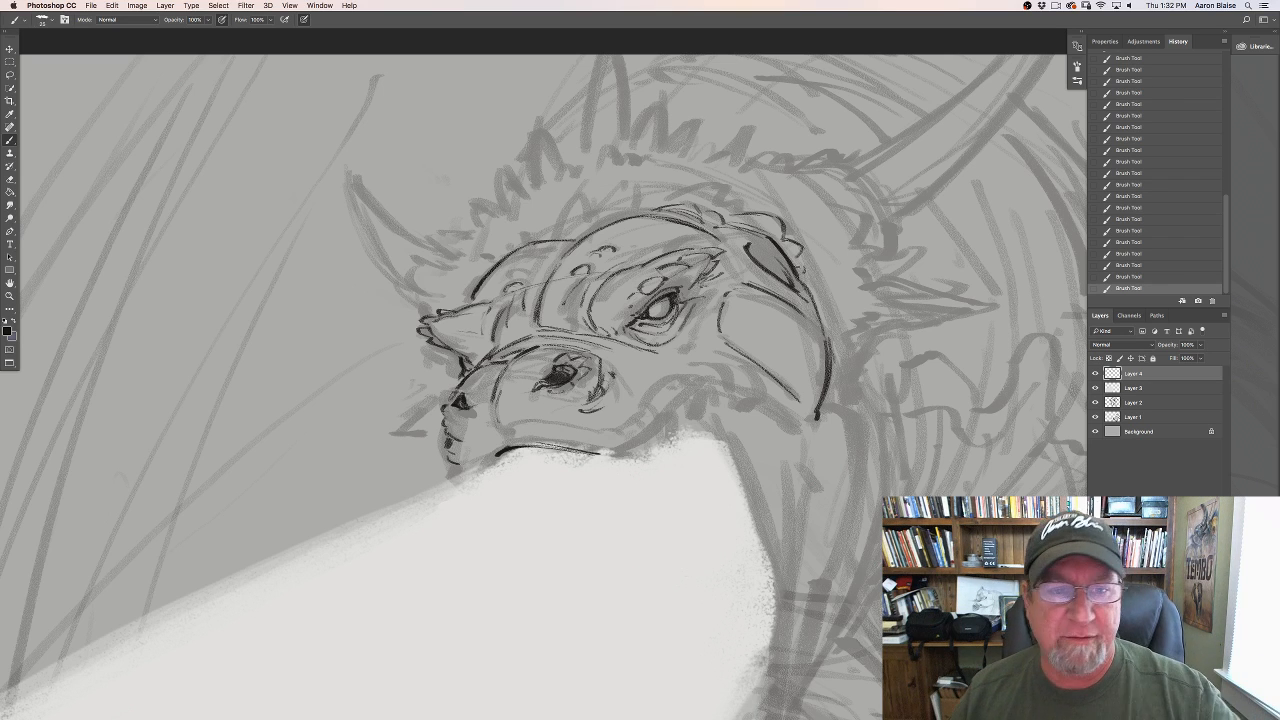
pyautogui.moveTo(629, 186); pyautogui.dragTo(556, 231)
pyautogui.moveTo(562, 230)
pyautogui.mouseDown()
pyautogui.moveTo(574, 227)
pyautogui.moveTo(553, 233)
pyautogui.mouseUp()
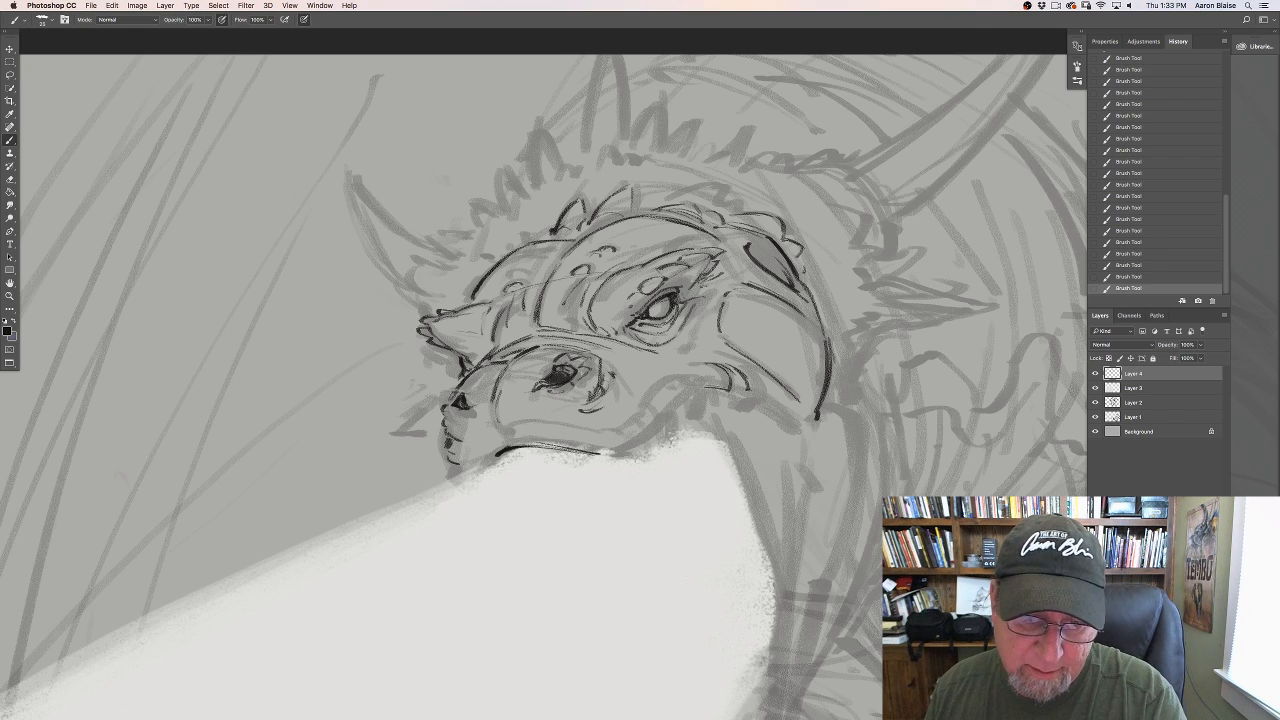
# Step: Draw the wrinkled folds at the mouth corner, and the back and inner edges of the stretched cheek skin below it
pyautogui.moveTo(736, 394)
pyautogui.mouseDown()
pyautogui.moveTo(752, 389)
pyautogui.moveTo(736, 386)
pyautogui.mouseUp()
pyautogui.moveTo(712, 362)
pyautogui.mouseDown()
pyautogui.moveTo(736, 357)
pyautogui.moveTo(757, 399)
pyautogui.mouseUp()
pyautogui.moveTo(751, 390)
pyautogui.mouseDown()
pyautogui.moveTo(770, 404)
pyautogui.moveTo(736, 391)
pyautogui.moveTo(800, 428)
pyautogui.moveTo(800, 506)
pyautogui.mouseUp()
pyautogui.moveTo(802, 438); pyautogui.dragTo(797, 542)
pyautogui.moveTo(793, 415)
pyautogui.mouseDown()
pyautogui.moveTo(781, 423)
pyautogui.moveTo(800, 413)
pyautogui.moveTo(818, 432)
pyautogui.moveTo(816, 492)
pyautogui.mouseUp()
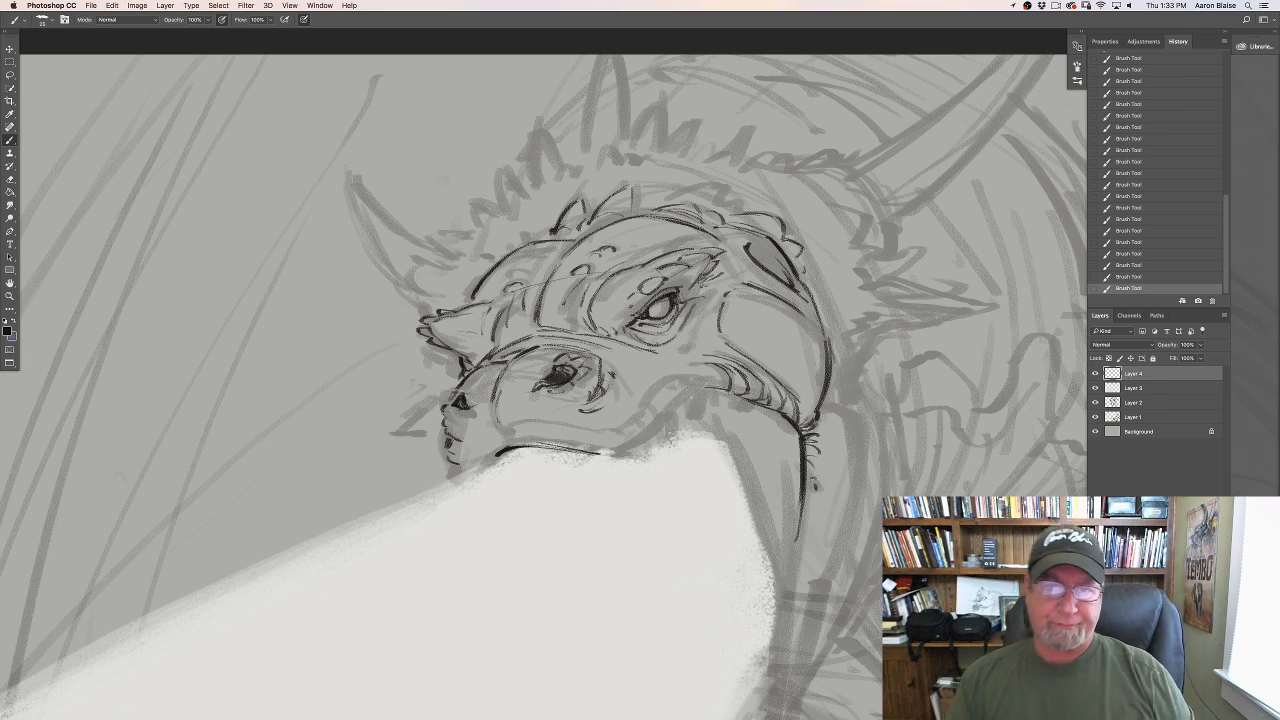
pyautogui.moveTo(724, 437); pyautogui.dragTo(786, 622)
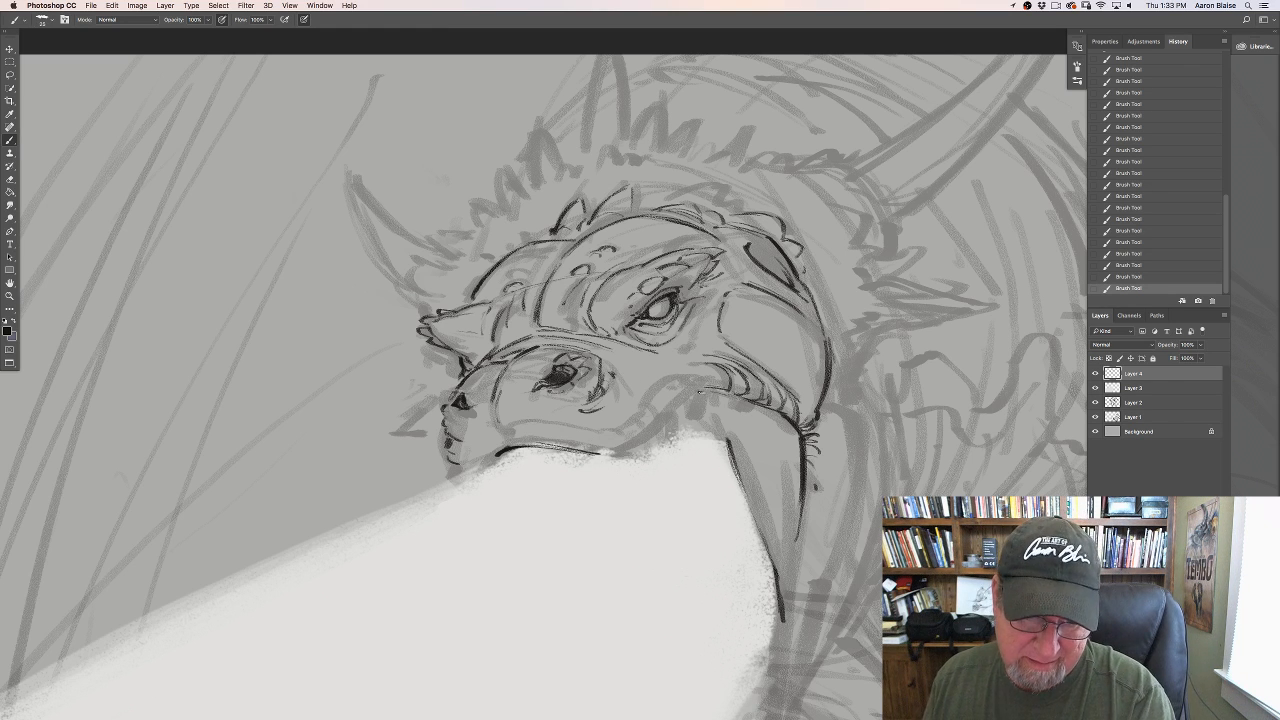
# Step: Bring the back edge of the stretched cheek skin down to meet its inner edge, and clean up the pointed tip
pyautogui.press('super+minus')
pyautogui.press('super+minus')
pyautogui.press('super+minus')
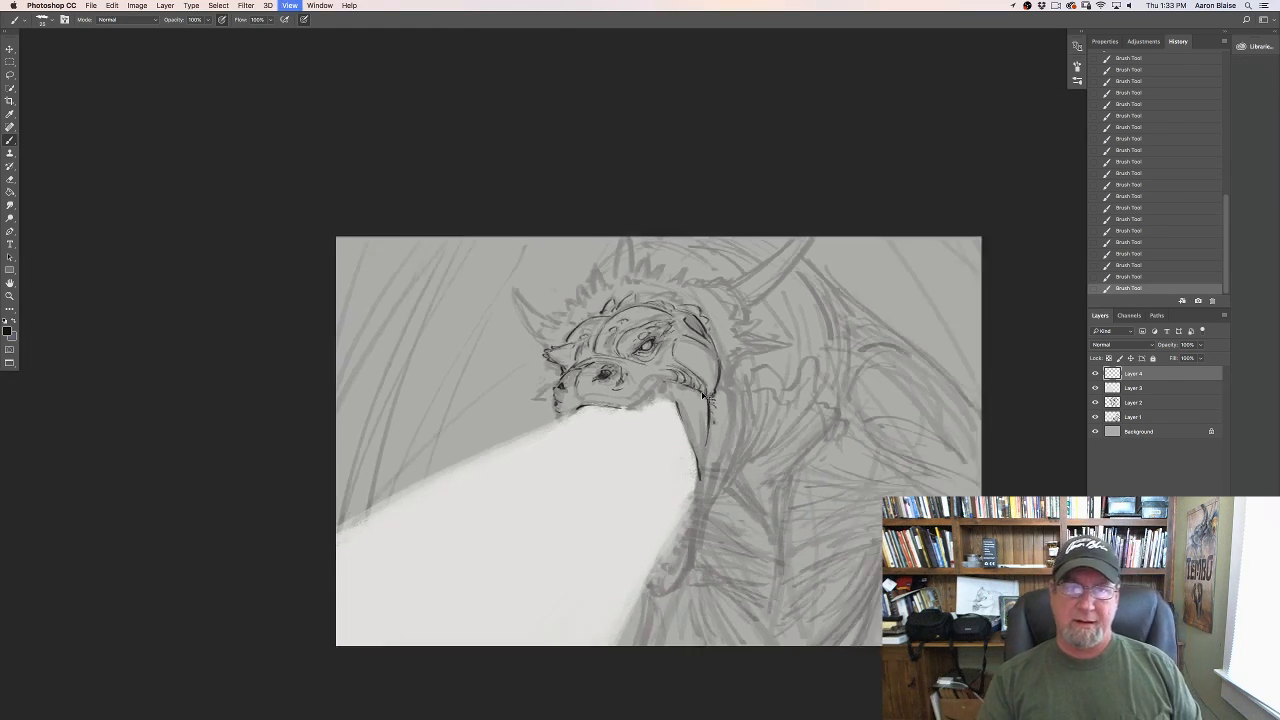
pyautogui.press('super+plus')
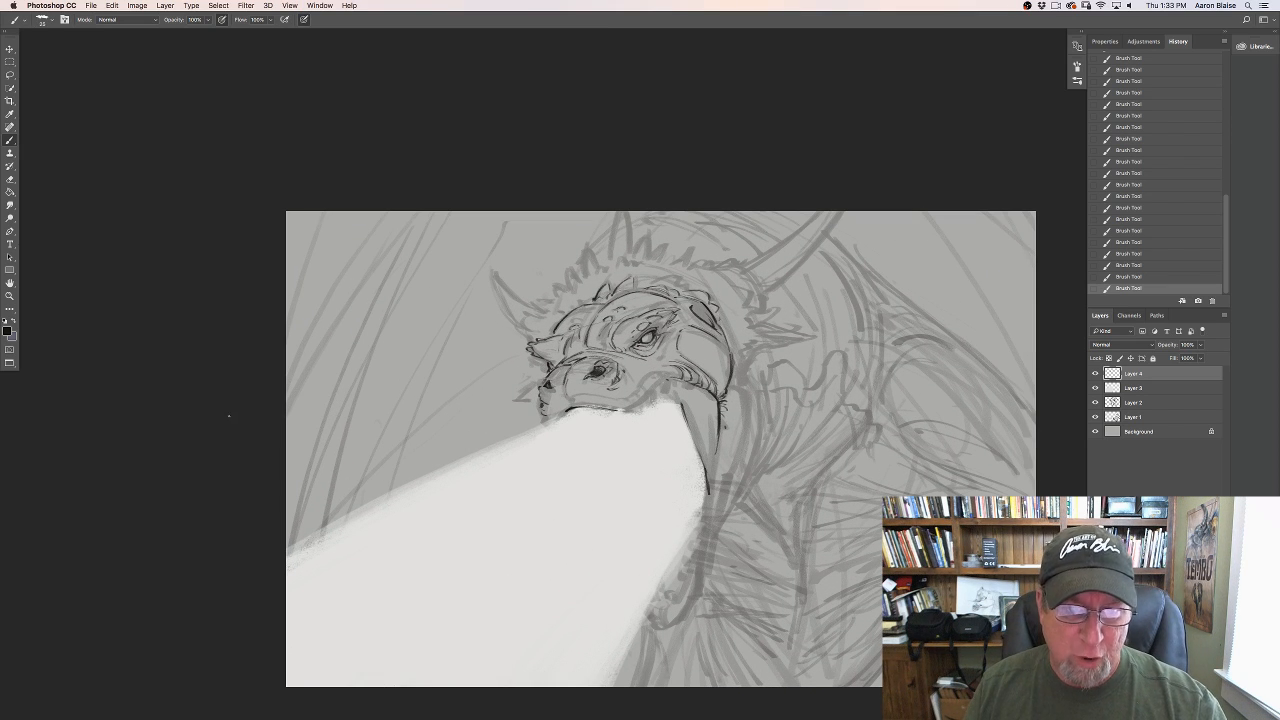
pyautogui.scroll(-3, 228, 415)
pyautogui.press('super+plus')
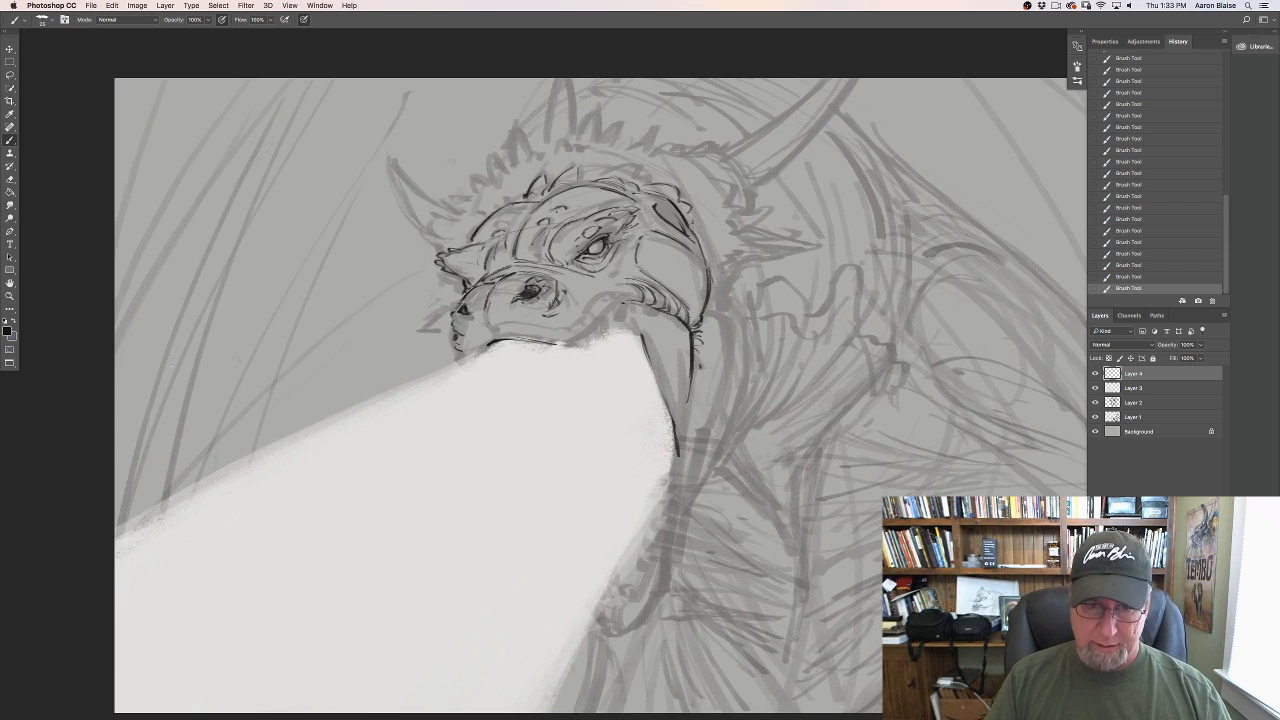
pyautogui.moveTo(690, 376); pyautogui.dragTo(680, 448)
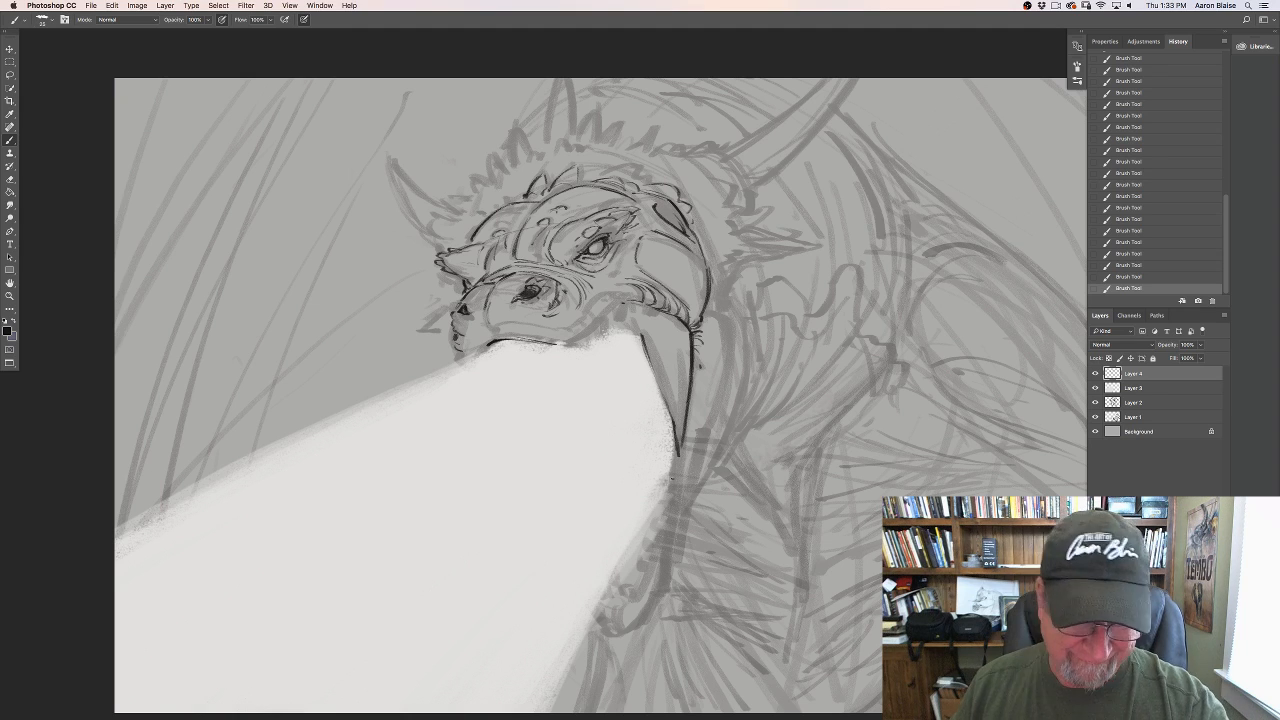
pyautogui.moveTo(684, 458)
pyautogui.mouseDown()
pyautogui.moveTo(680, 440)
pyautogui.moveTo(680, 458)
pyautogui.mouseUp()
# Step: Draw the lower jaw's edge from the cheek skin down along the light beam, curving in toward the chin
pyautogui.moveTo(685, 410); pyautogui.dragTo(670, 520)
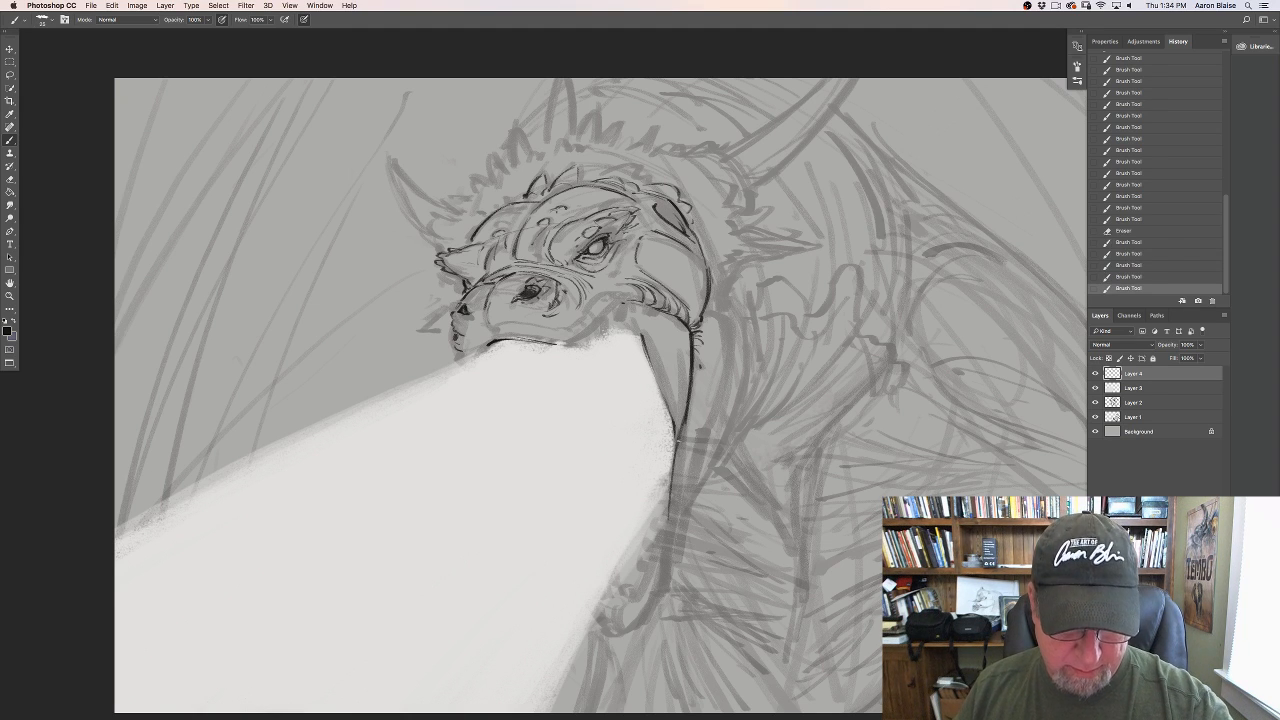
pyautogui.moveTo(677, 446); pyautogui.dragTo(662, 556)
pyautogui.moveTo(668, 540); pyautogui.dragTo(642, 578)
pyautogui.moveTo(670, 518); pyautogui.dragTo(622, 595)
pyautogui.moveTo(660, 549); pyautogui.dragTo(641, 578)
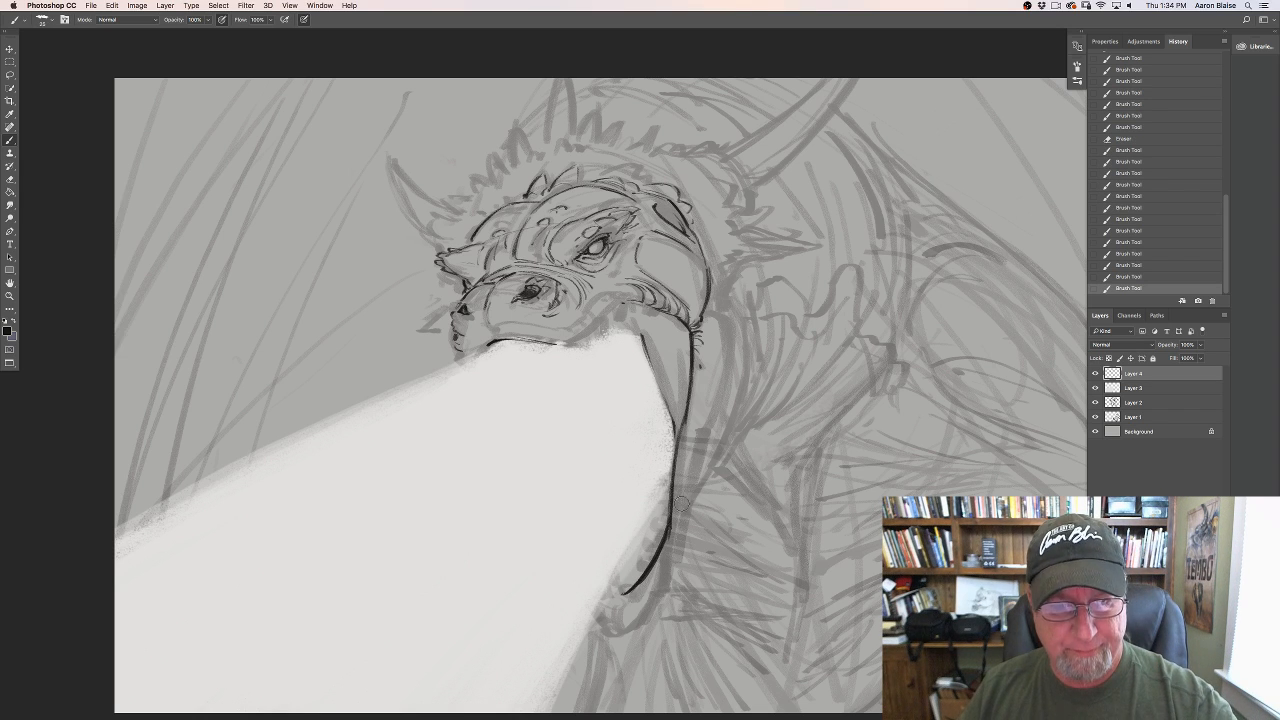
# Step: Refine the jaw's lower curve and outline the small lip form at the tip of the chin
pyautogui.moveTo(681, 503); pyautogui.dragTo(665, 540)
pyautogui.moveTo(656, 553); pyautogui.dragTo(621, 595)
pyautogui.moveTo(621, 595); pyautogui.dragTo(613, 597)
pyautogui.moveTo(608, 597); pyautogui.dragTo(613, 597)
pyautogui.moveTo(617, 596); pyautogui.dragTo(610, 606)
pyautogui.moveTo(610, 608); pyautogui.dragTo(610, 616)
pyautogui.moveTo(610, 613); pyautogui.dragTo(613, 627)
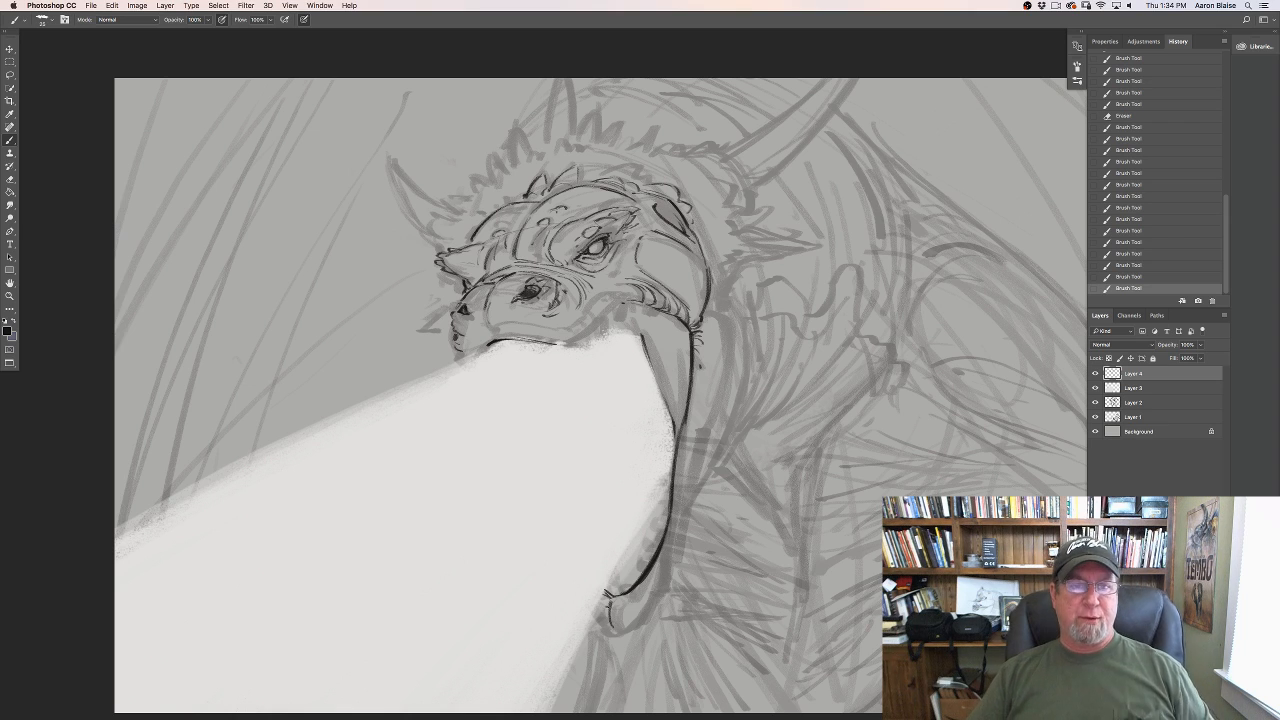
# Step: Extend the mouth's inner edge up to its corner and draw the segmented upper lip from the muzzle back to the mouth corner
pyautogui.moveTo(642, 336)
pyautogui.mouseDown()
pyautogui.moveTo(663, 394)
pyautogui.moveTo(650, 362)
pyautogui.mouseUp()
pyautogui.moveTo(634, 320); pyautogui.dragTo(642, 338)
pyautogui.moveTo(627, 304); pyautogui.dragTo(664, 395)
pyautogui.moveTo(649, 356); pyautogui.dragTo(667, 403)
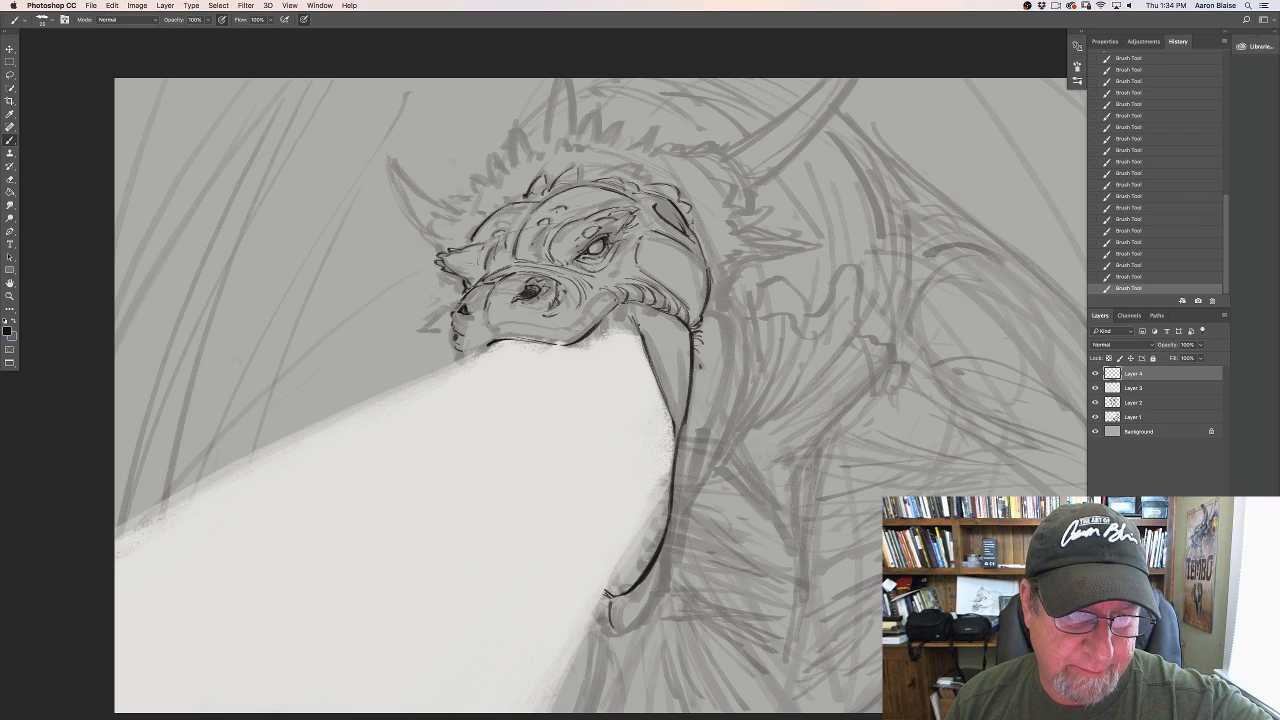
pyautogui.moveTo(515, 340)
pyautogui.mouseDown()
pyautogui.moveTo(560, 345)
pyautogui.moveTo(477, 355)
pyautogui.moveTo(518, 338)
pyautogui.moveTo(496, 327)
pyautogui.moveTo(557, 345)
pyautogui.moveTo(591, 327)
pyautogui.mouseUp()
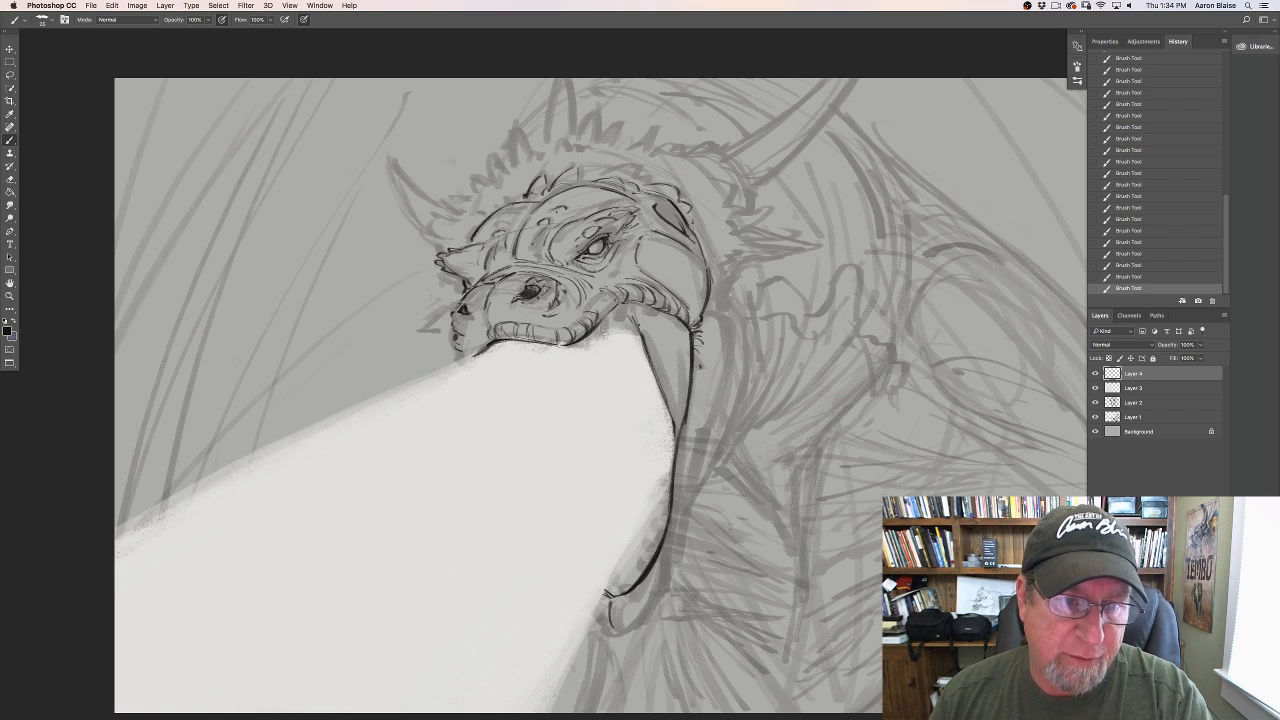
pyautogui.moveTo(593, 301)
pyautogui.mouseDown()
pyautogui.moveTo(609, 297)
pyautogui.moveTo(610, 316)
pyautogui.moveTo(610, 298)
pyautogui.mouseUp()
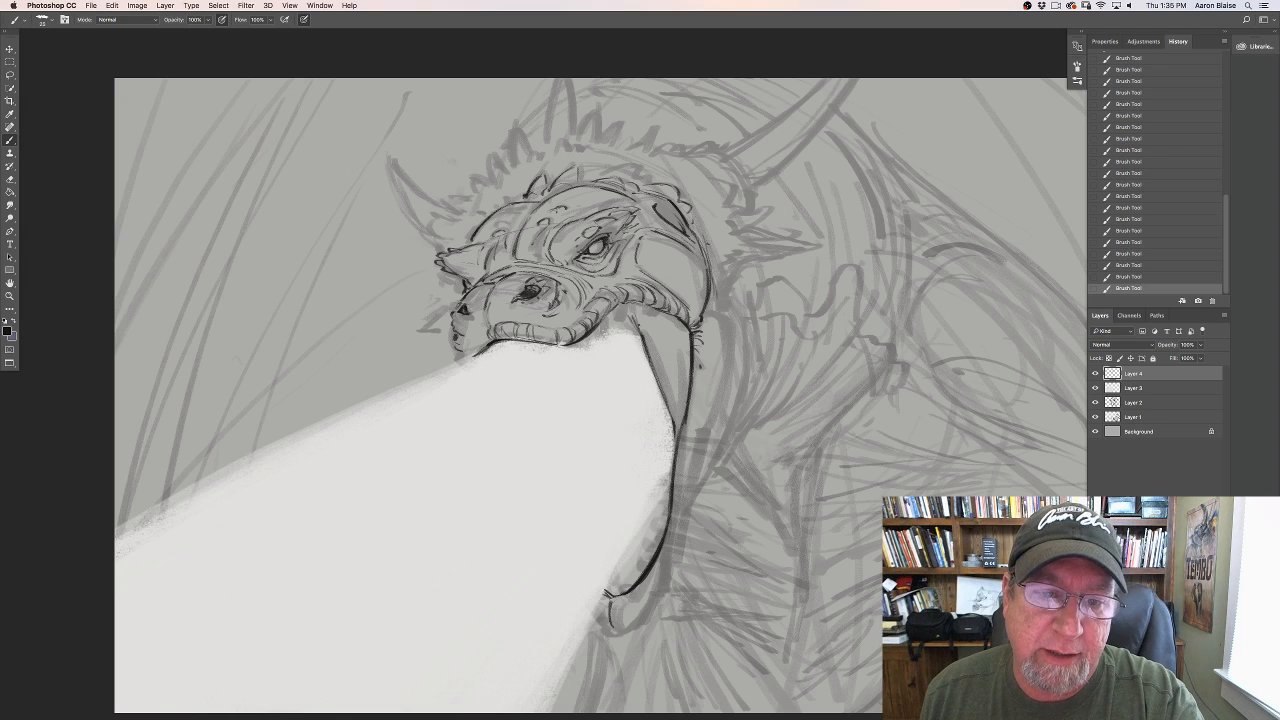
# Step: Draw the outer jaw contour from behind the cheek, bulging past the mouth corner and tapering down to the lower jaw
pyautogui.moveTo(697, 222); pyautogui.dragTo(730, 310)
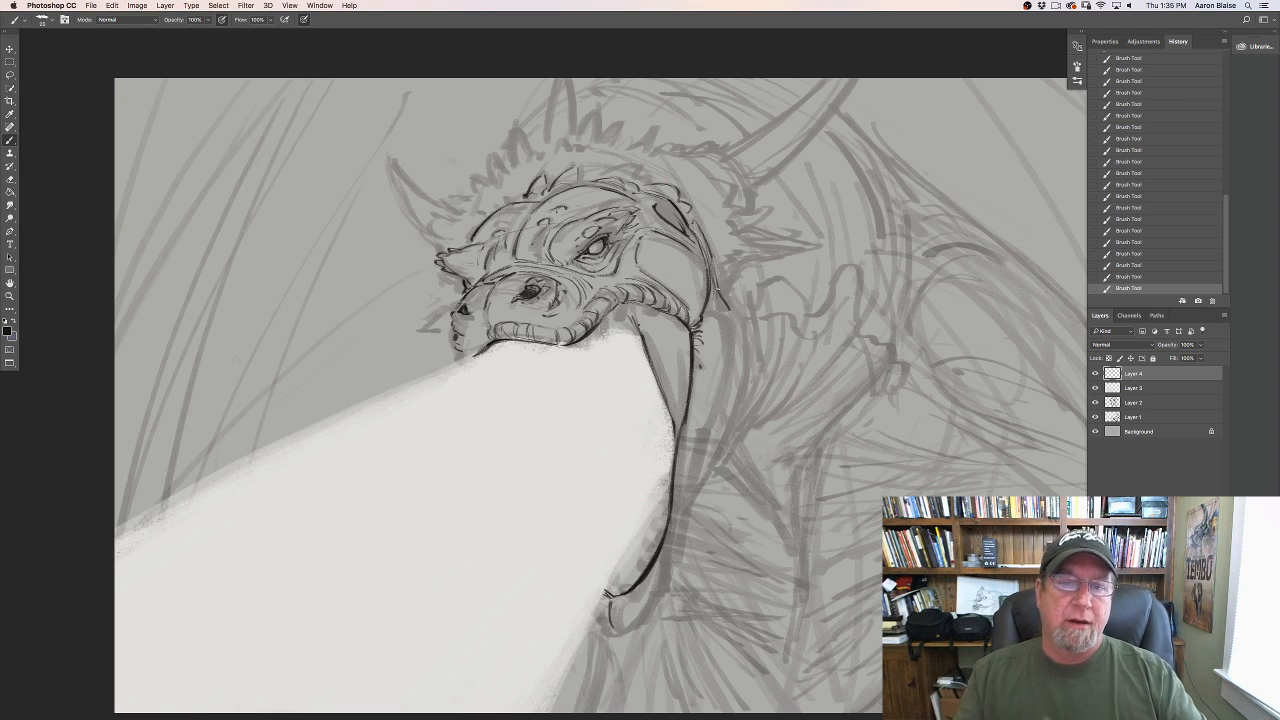
pyautogui.moveTo(712, 305)
pyautogui.mouseDown()
pyautogui.moveTo(730, 325)
pyautogui.moveTo(716, 406)
pyautogui.mouseUp()
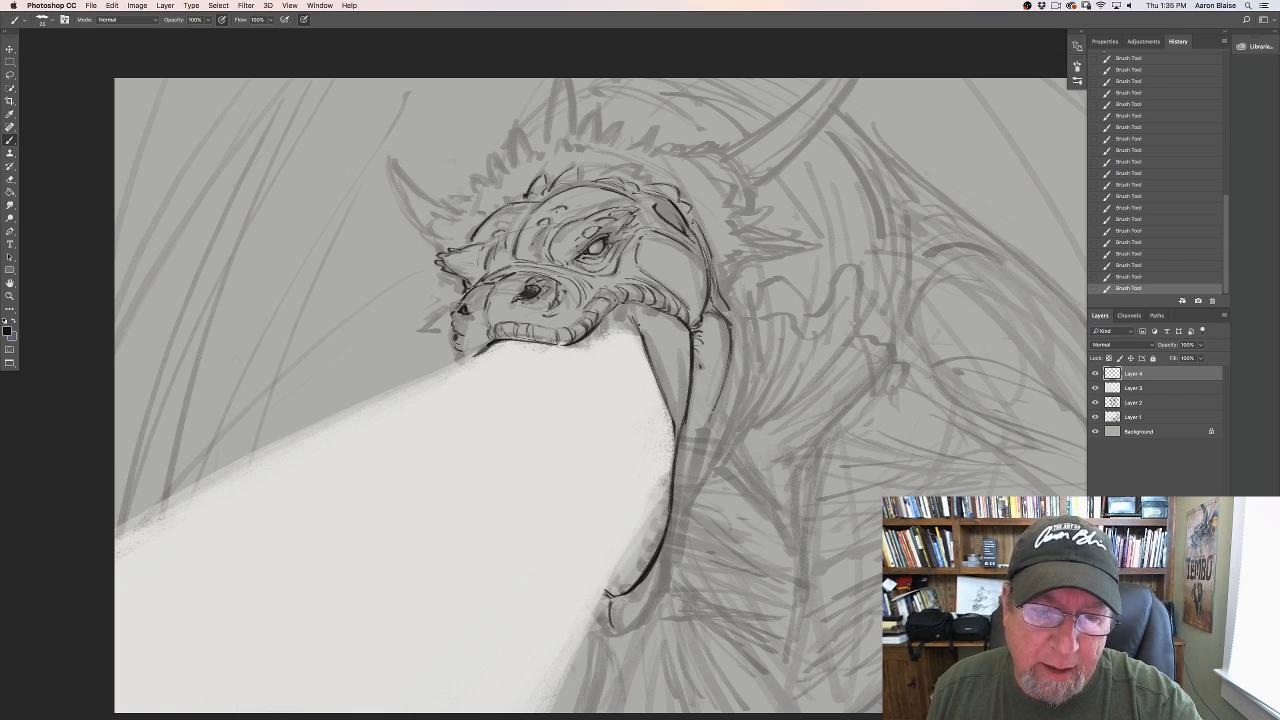
pyautogui.moveTo(729, 354); pyautogui.dragTo(707, 428)
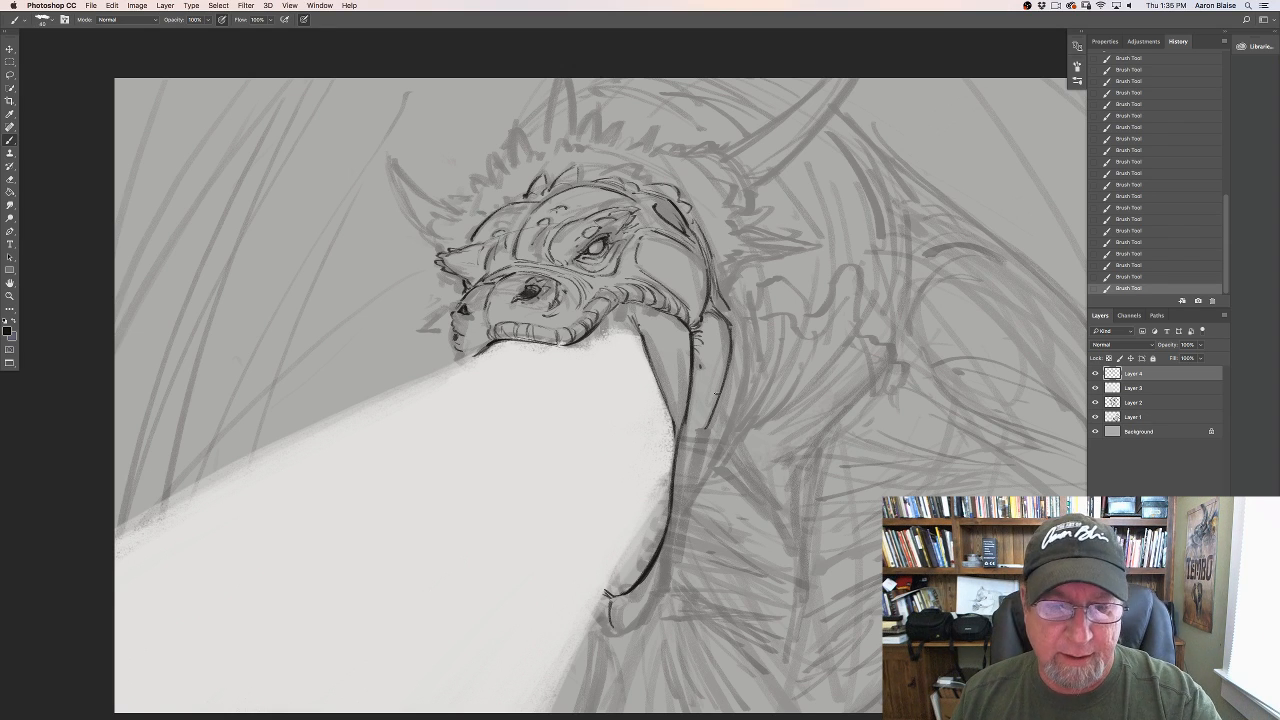
pyautogui.moveTo(722, 396)
pyautogui.mouseDown()
pyautogui.moveTo(686, 509)
pyautogui.moveTo(700, 444)
pyautogui.moveTo(678, 522)
pyautogui.mouseUp()
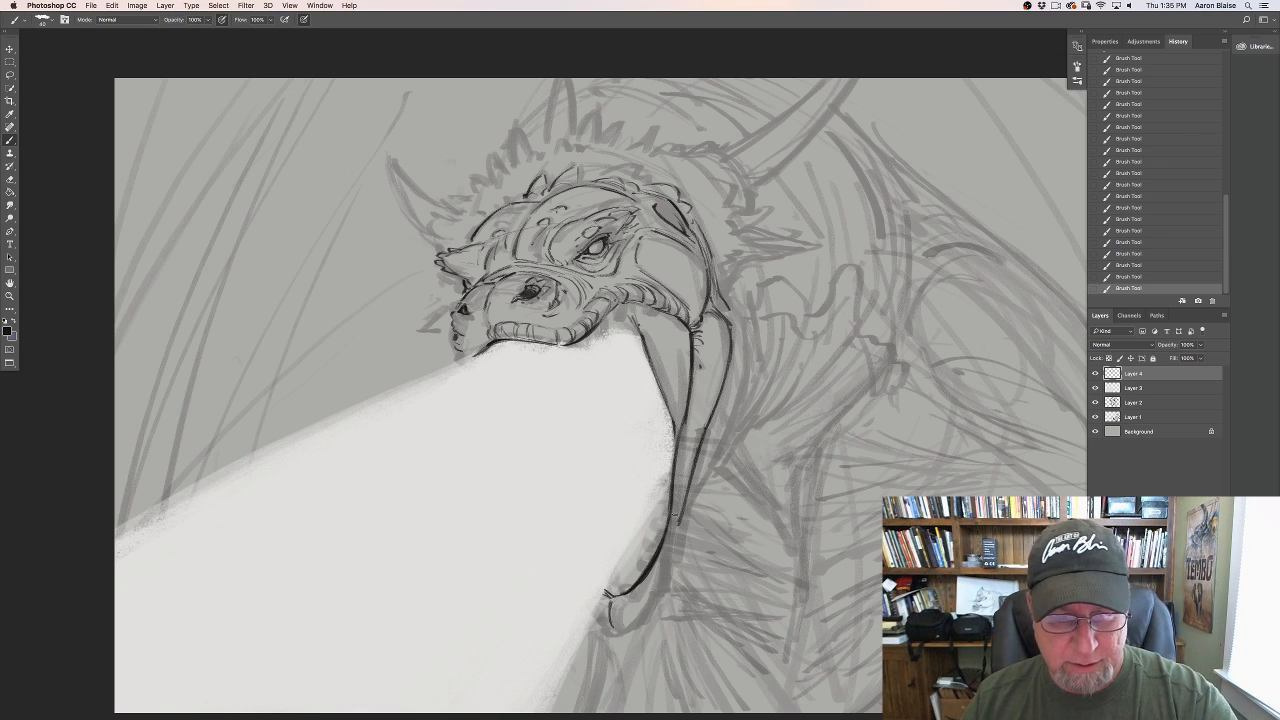
# Step: Redraw the lower part of the outer jaw contour, tapering it along the light beam down to the chin
pyautogui.moveTo(679, 518)
pyautogui.mouseDown()
pyautogui.moveTo(705, 430)
pyautogui.moveTo(683, 532)
pyautogui.mouseUp()
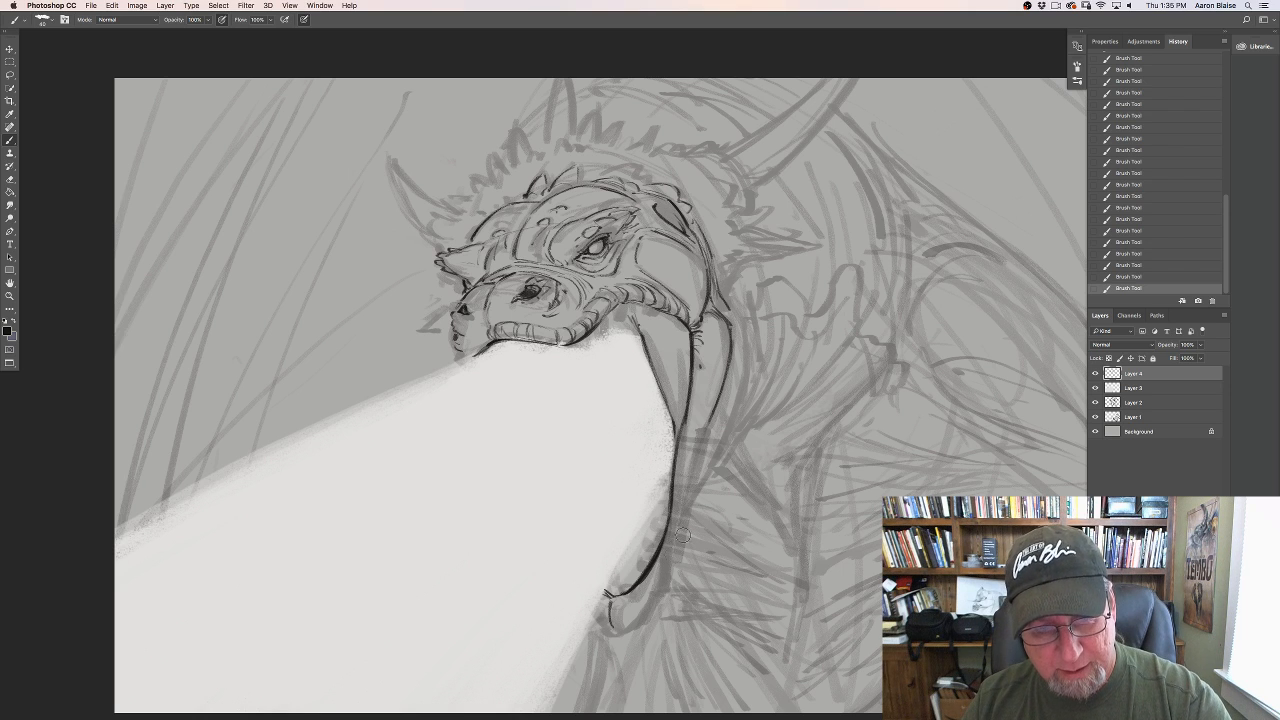
pyautogui.moveTo(704, 430); pyautogui.dragTo(688, 496)
pyautogui.moveTo(700, 442); pyautogui.dragTo(670, 560)
pyautogui.moveTo(686, 500); pyautogui.dragTo(640, 612)
pyautogui.moveTo(670, 558); pyautogui.dragTo(652, 606)
pyautogui.moveTo(666, 564); pyautogui.dragTo(638, 620)
pyautogui.rightClick(640, 618)
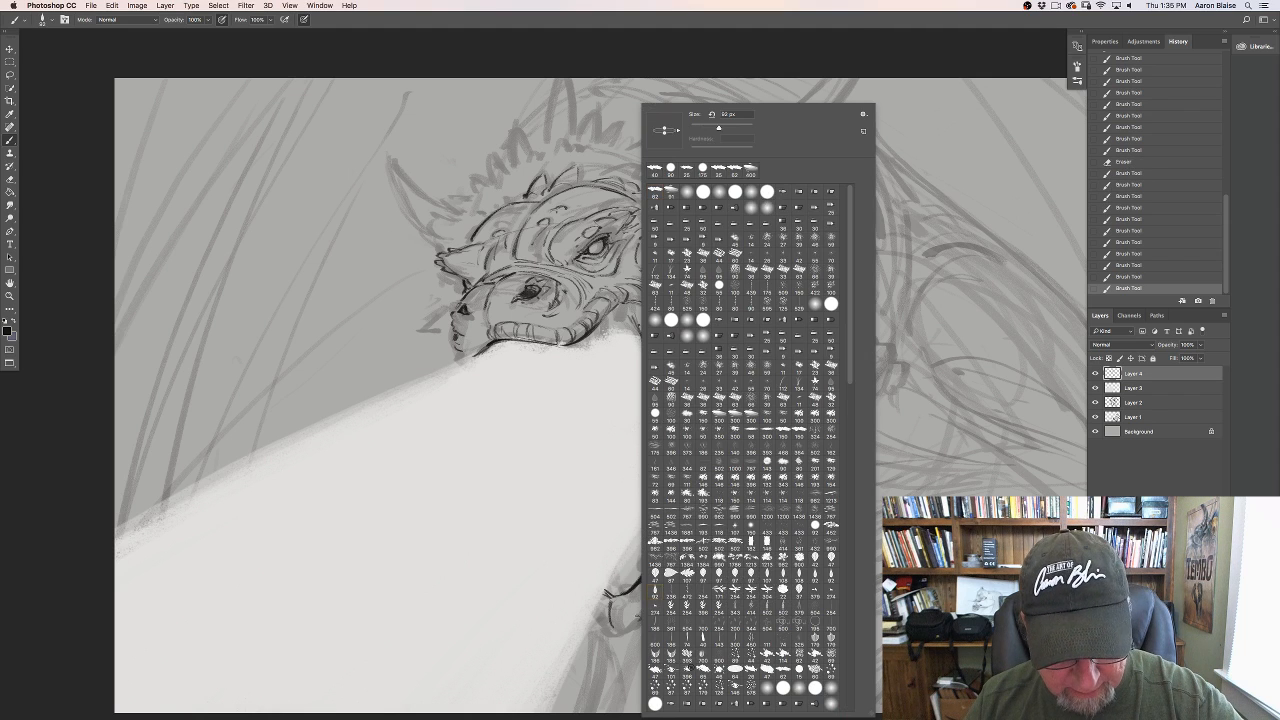
pyautogui.click(650, 602)
pyautogui.click(645, 612)
pyautogui.click(640, 620)
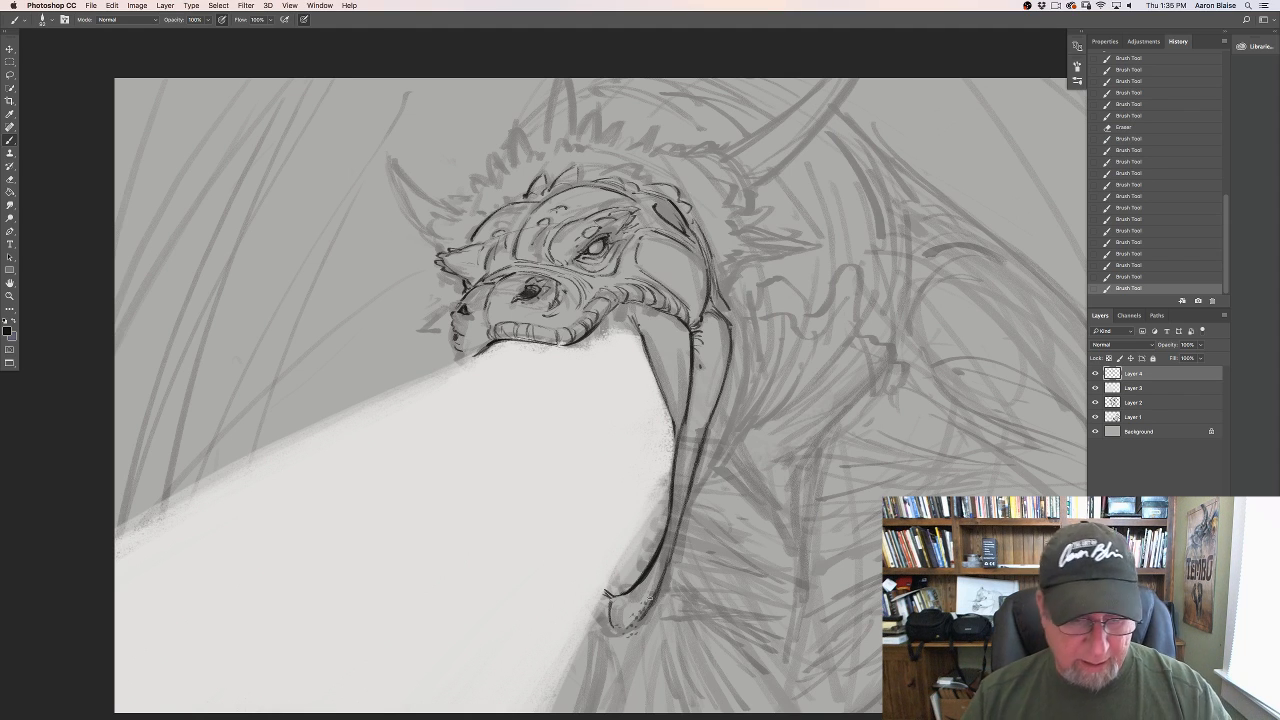
pyautogui.press('e')
pyautogui.moveTo(648, 602); pyautogui.dragTo(619, 633)
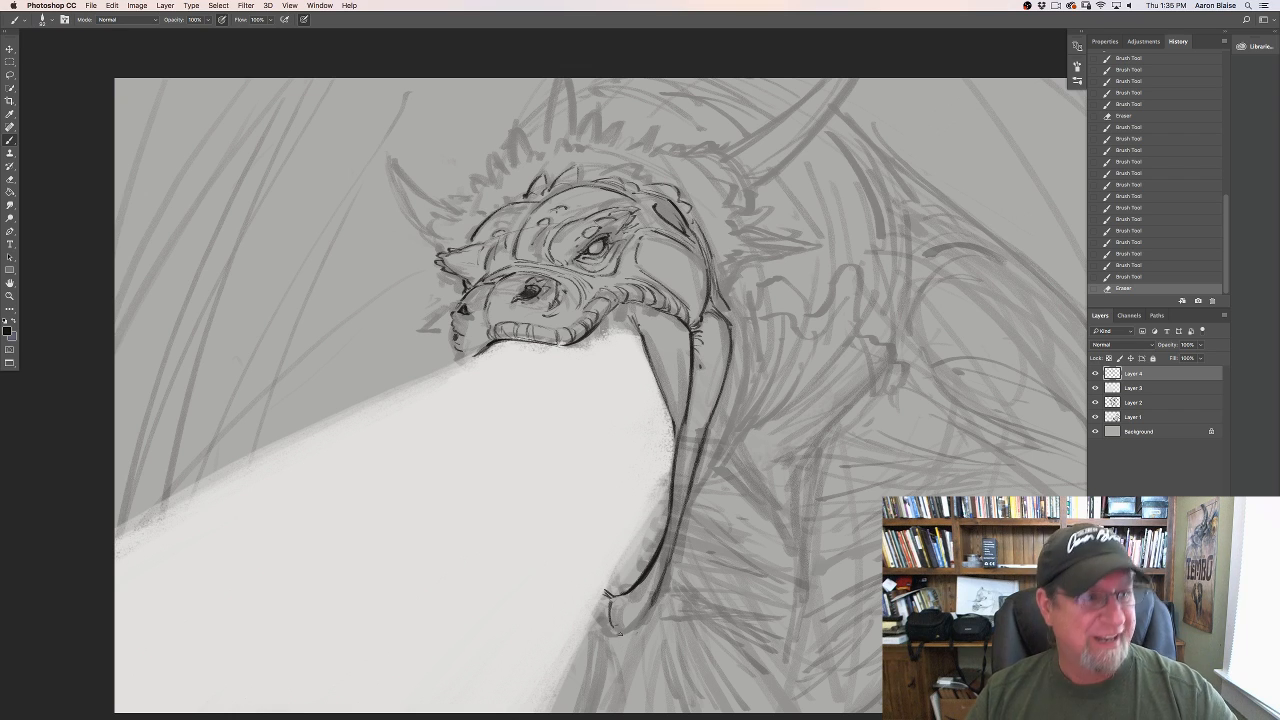
# Step: Choose the line-drawing brush again and outline the underside and rounded tip of the chin
pyautogui.click(45, 22)
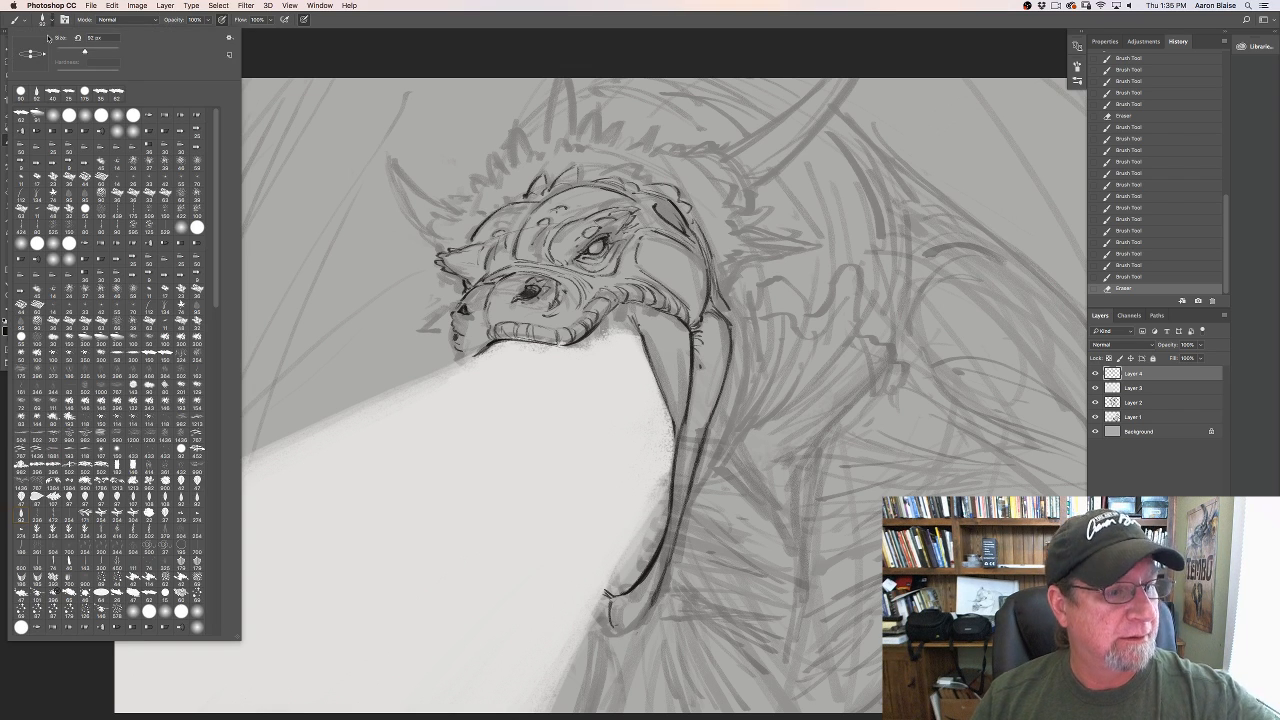
pyautogui.click(23, 123)
pyautogui.click(361, 54)
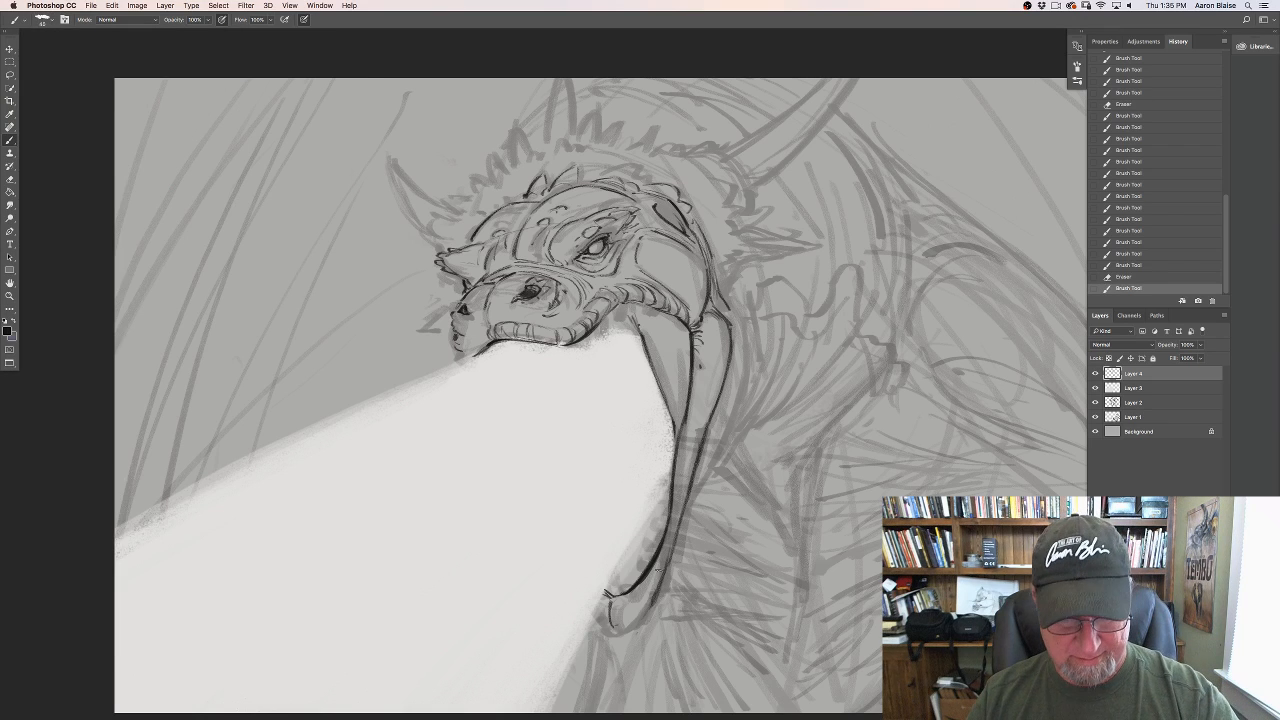
pyautogui.moveTo(668, 550)
pyautogui.mouseDown()
pyautogui.moveTo(648, 608)
pyautogui.moveTo(613, 631)
pyautogui.mouseUp()
pyautogui.moveTo(655, 597); pyautogui.dragTo(614, 630)
pyautogui.moveTo(610, 612); pyautogui.dragTo(615, 631)
pyautogui.moveTo(609, 612); pyautogui.dragTo(608, 630)
pyautogui.moveTo(594, 621); pyautogui.dragTo(606, 629)
pyautogui.moveTo(592, 621); pyautogui.dragTo(606, 628)
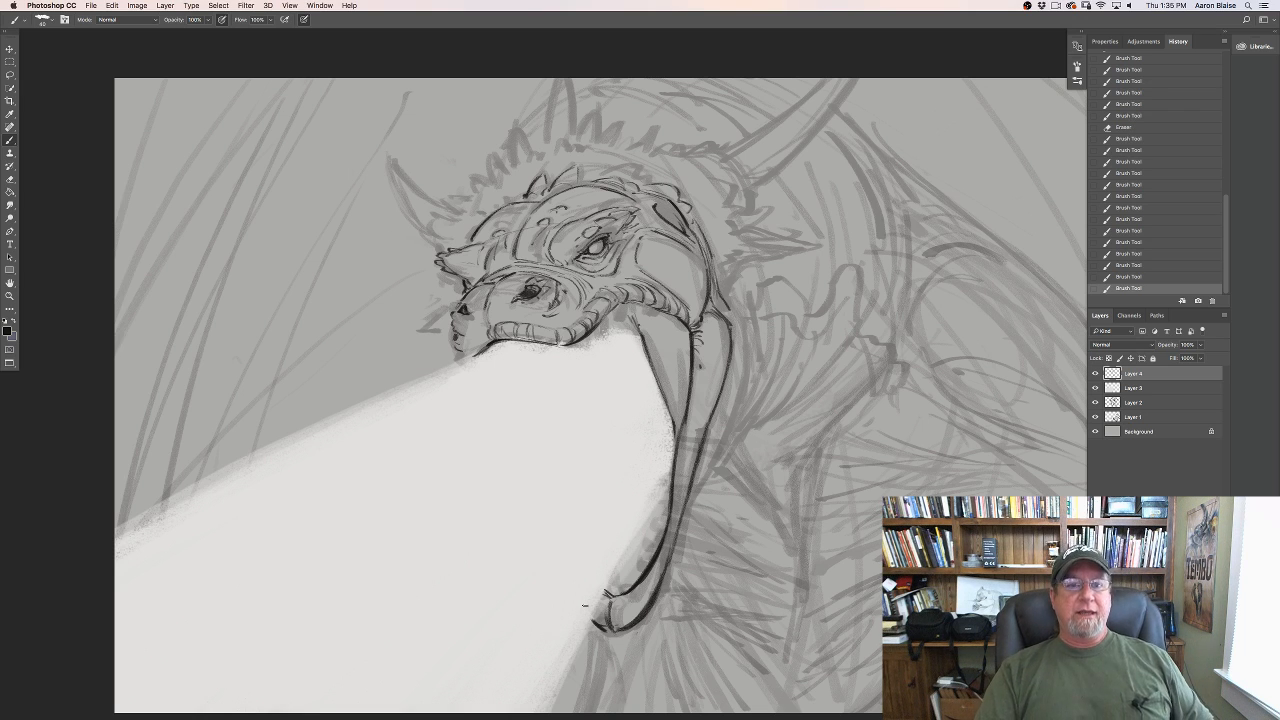
# Step: Draw a second skin fold behind the jaw, running from behind the cheek down along the outer jaw contour
pyautogui.moveTo(726, 299); pyautogui.dragTo(739, 350)
pyautogui.moveTo(719, 286); pyautogui.dragTo(742, 344)
pyautogui.moveTo(719, 287); pyautogui.dragTo(738, 322)
pyautogui.moveTo(724, 294); pyautogui.dragTo(742, 340)
pyautogui.moveTo(731, 308)
pyautogui.mouseDown()
pyautogui.moveTo(742, 377)
pyautogui.moveTo(677, 541)
pyautogui.mouseUp()
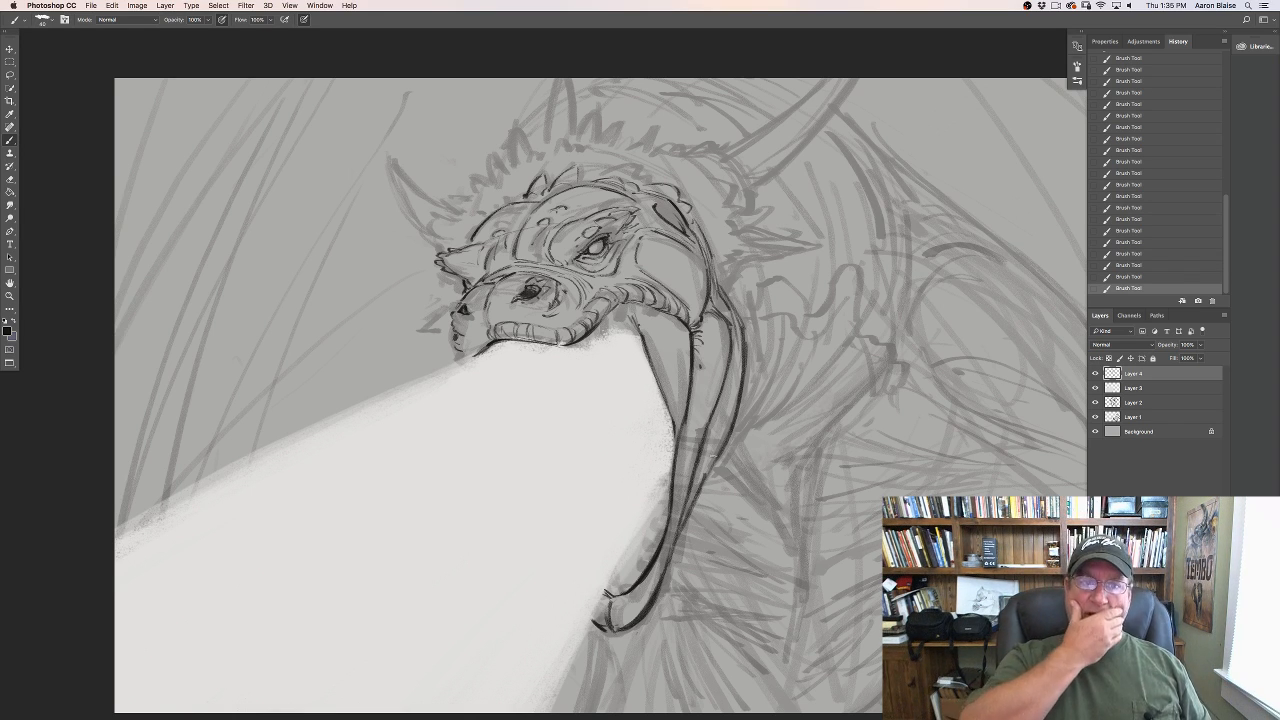
# Step: Outline the long pointed spike behind the cheek and add a smaller spike just above it
pyautogui.moveTo(729, 286)
pyautogui.mouseDown()
pyautogui.moveTo(737, 310)
pyautogui.moveTo(736, 274)
pyautogui.moveTo(754, 254)
pyautogui.moveTo(786, 255)
pyautogui.moveTo(772, 248)
pyautogui.mouseUp()
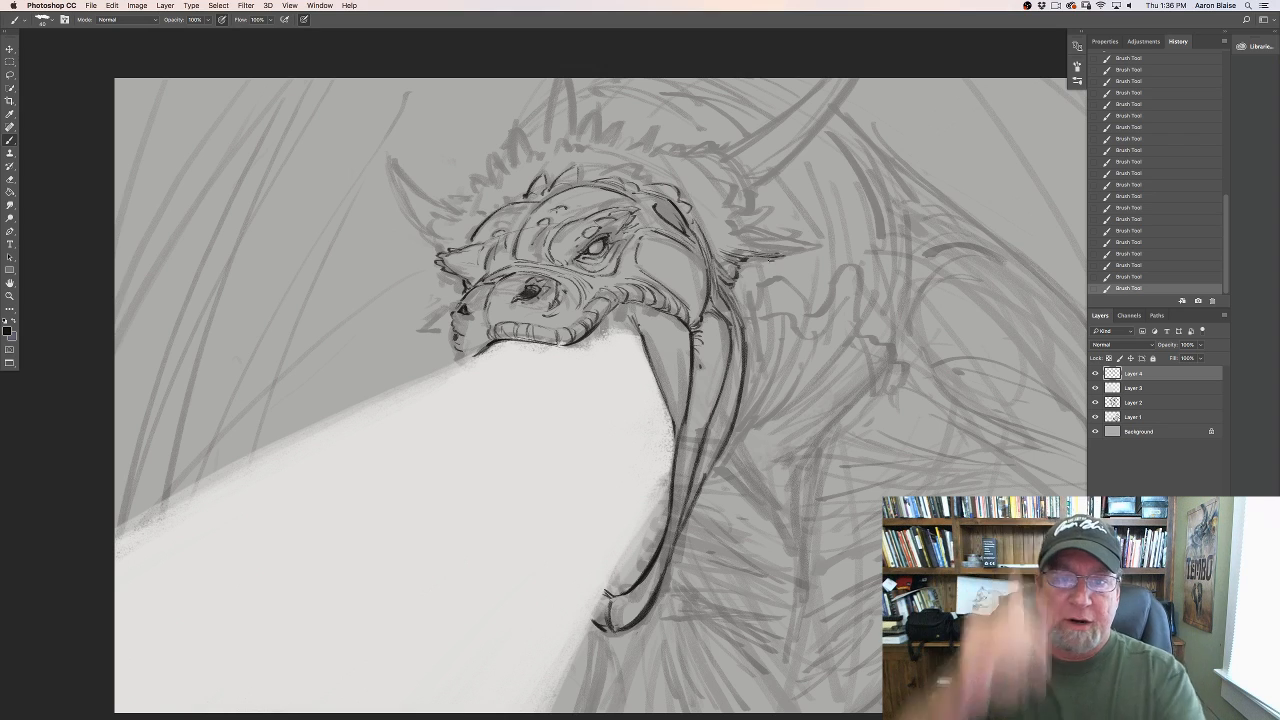
pyautogui.moveTo(776, 256)
pyautogui.mouseDown()
pyautogui.moveTo(818, 247)
pyautogui.moveTo(781, 237)
pyautogui.mouseUp()
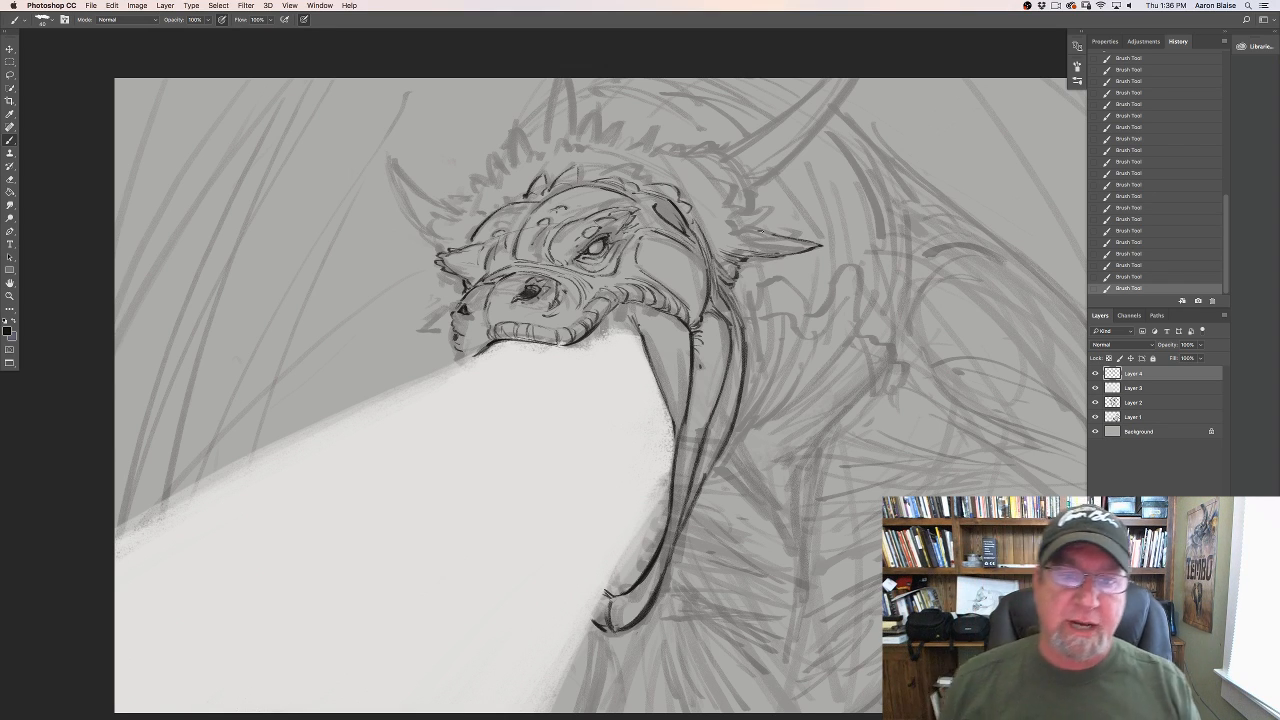
pyautogui.moveTo(778, 236)
pyautogui.mouseDown()
pyautogui.moveTo(738, 226)
pyautogui.moveTo(773, 200)
pyautogui.moveTo(734, 220)
pyautogui.moveTo(738, 240)
pyautogui.mouseUp()
pyautogui.moveTo(750, 242); pyautogui.dragTo(718, 246)
pyautogui.moveTo(729, 238); pyautogui.dragTo(721, 234)
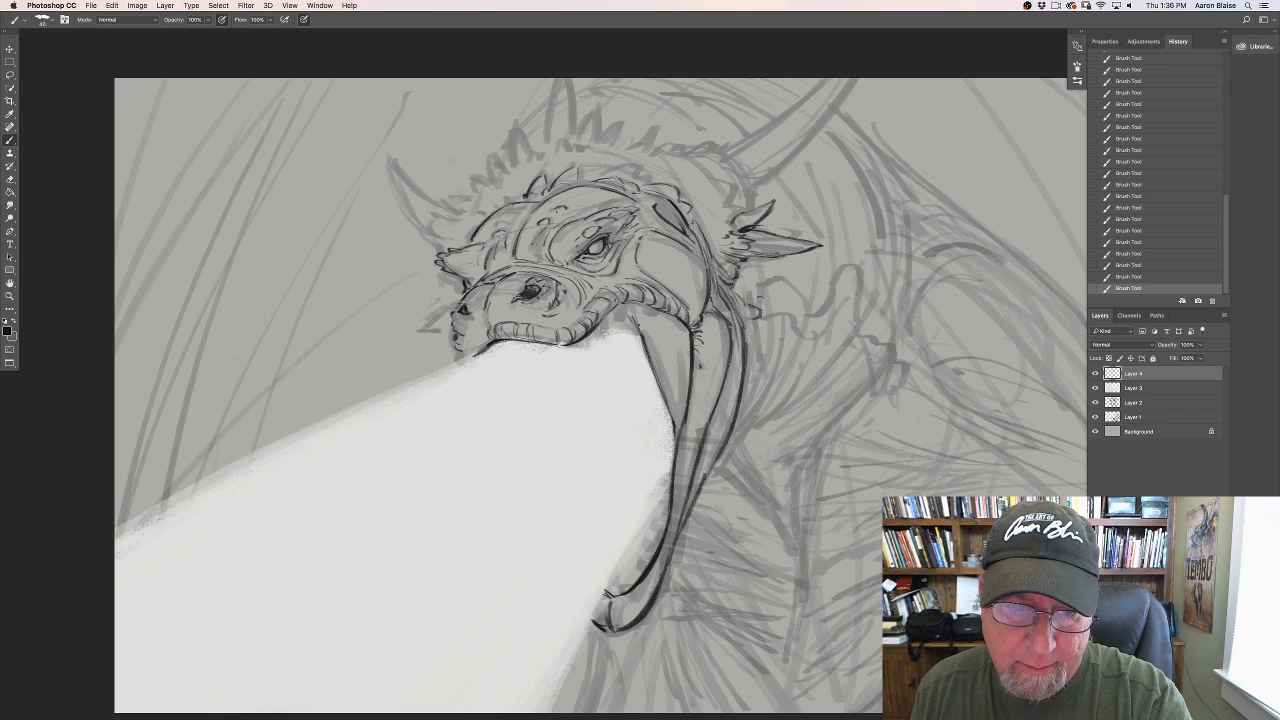
# Step: Draw the rounded lobe below the cheek spikes and the stretched skin folds running from it to the jaw
pyautogui.moveTo(786, 282)
pyautogui.mouseDown()
pyautogui.moveTo(801, 312)
pyautogui.moveTo(773, 267)
pyautogui.mouseUp()
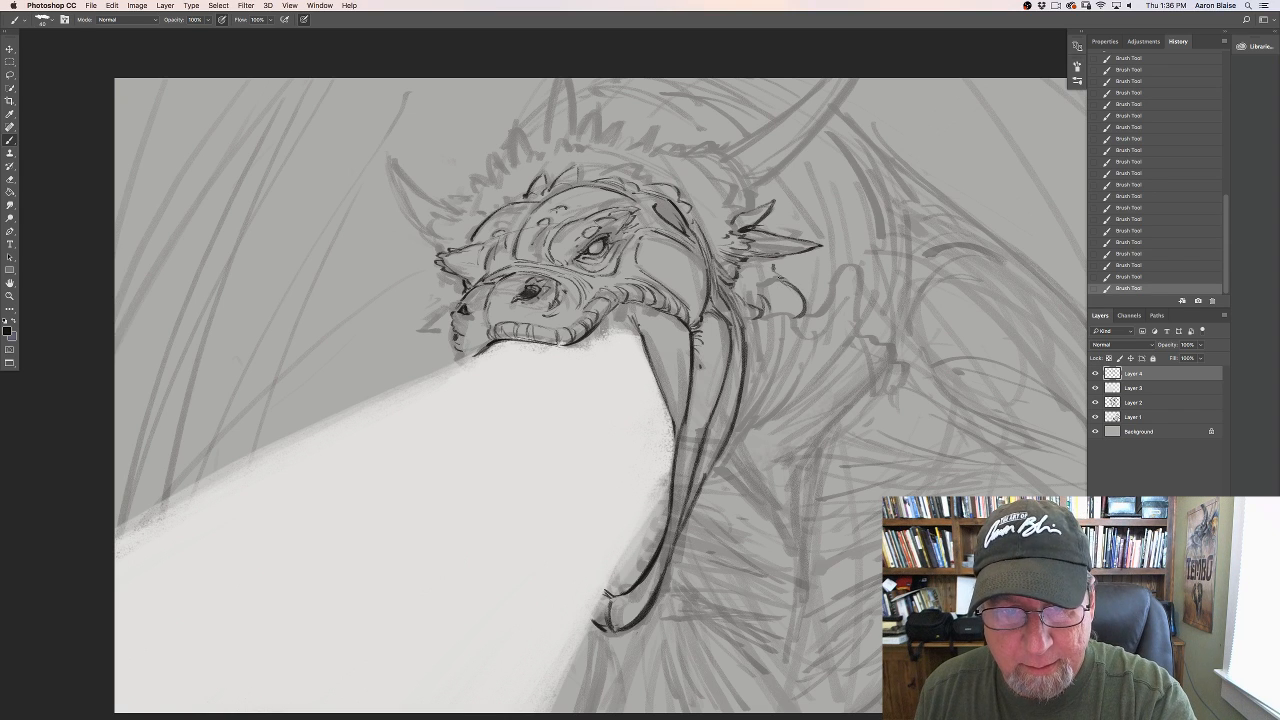
pyautogui.moveTo(762, 320)
pyautogui.mouseDown()
pyautogui.moveTo(736, 428)
pyautogui.moveTo(748, 412)
pyautogui.mouseUp()
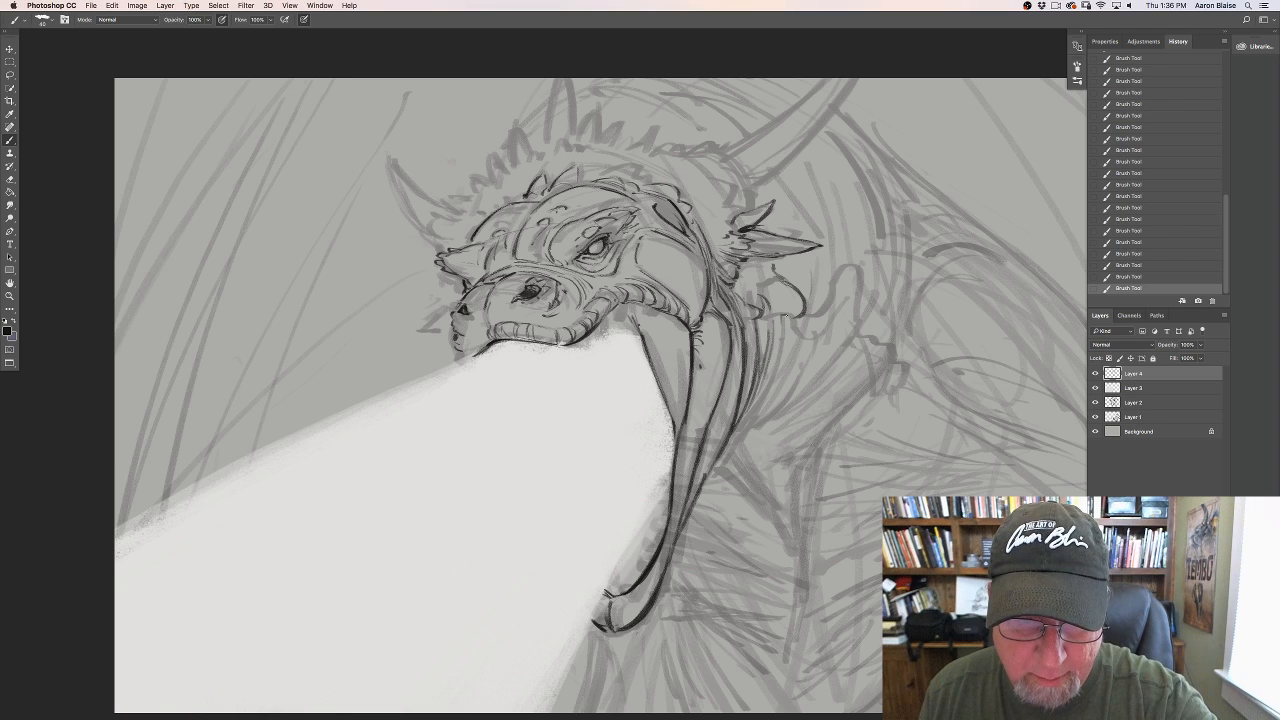
pyautogui.moveTo(787, 316)
pyautogui.mouseDown()
pyautogui.moveTo(778, 364)
pyautogui.moveTo(795, 317)
pyautogui.mouseUp()
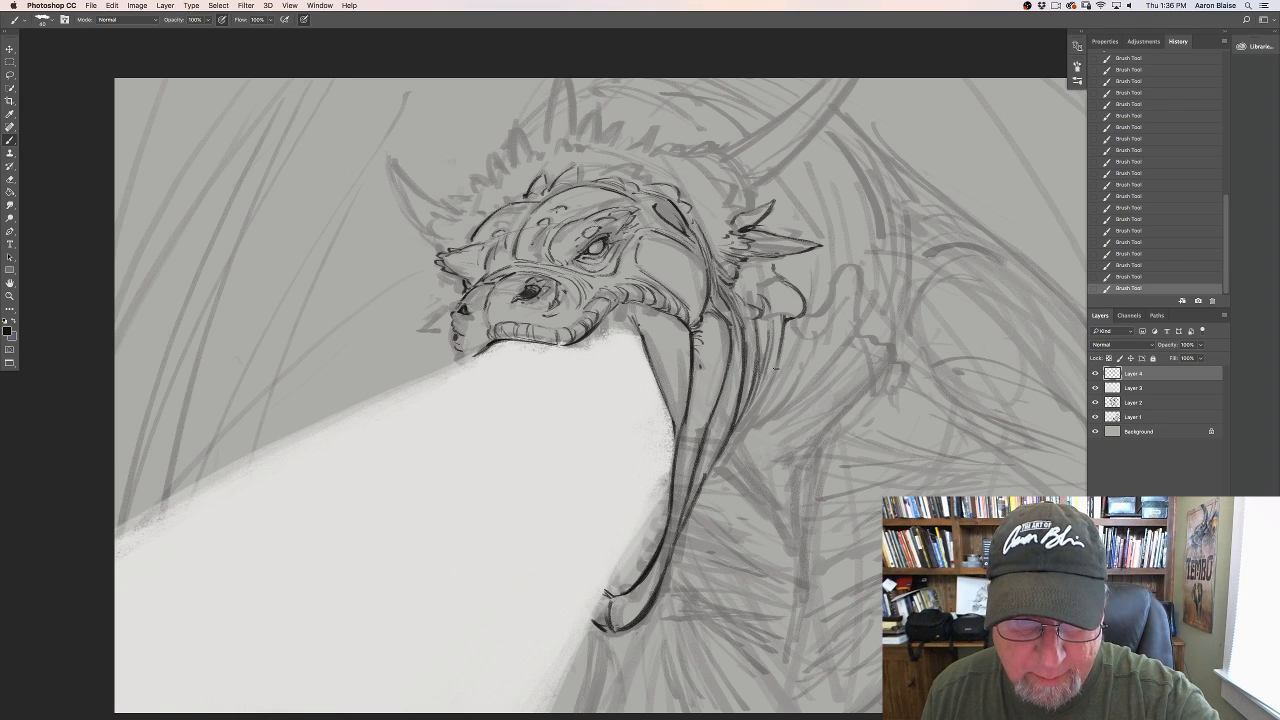
pyautogui.moveTo(775, 372)
pyautogui.mouseDown()
pyautogui.moveTo(701, 493)
pyautogui.moveTo(716, 463)
pyautogui.mouseUp()
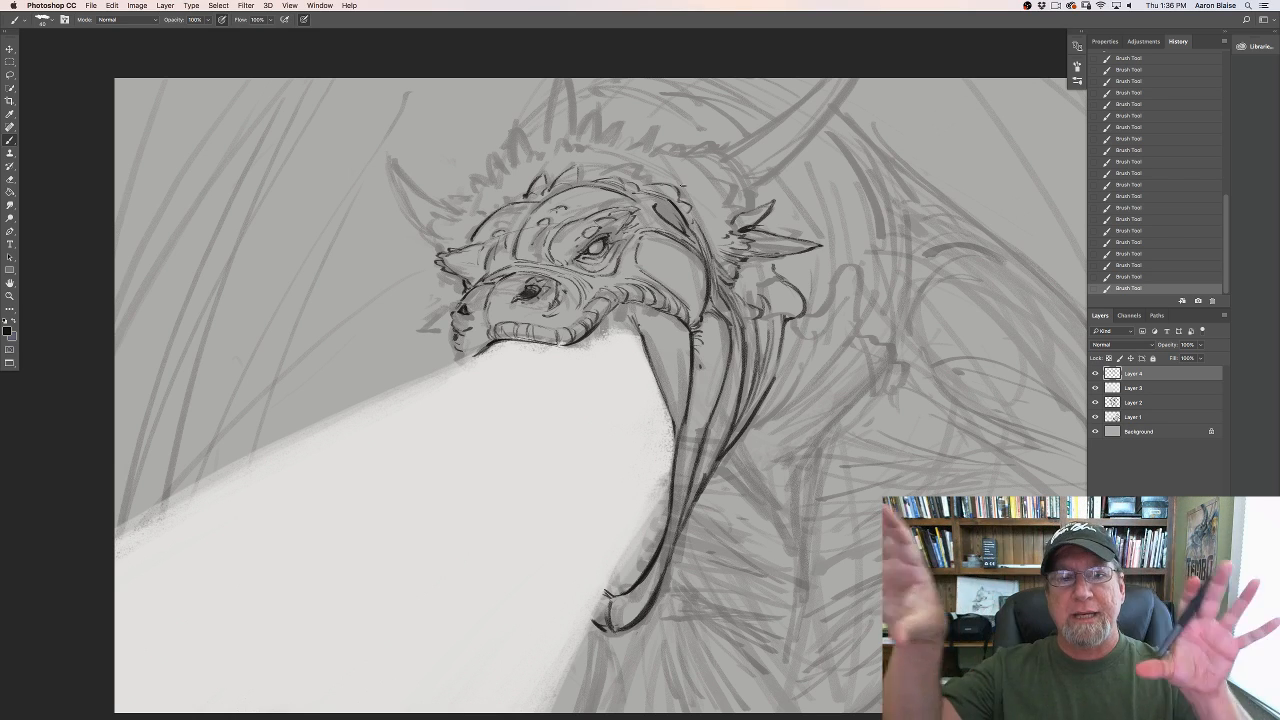
# Step: Draw scales and spikes over the back of the head and outline the large curved near horn above them
pyautogui.moveTo(716, 178)
pyautogui.mouseDown()
pyautogui.moveTo(732, 204)
pyautogui.moveTo(698, 160)
pyautogui.moveTo(762, 185)
pyautogui.moveTo(777, 169)
pyautogui.moveTo(755, 193)
pyautogui.mouseUp()
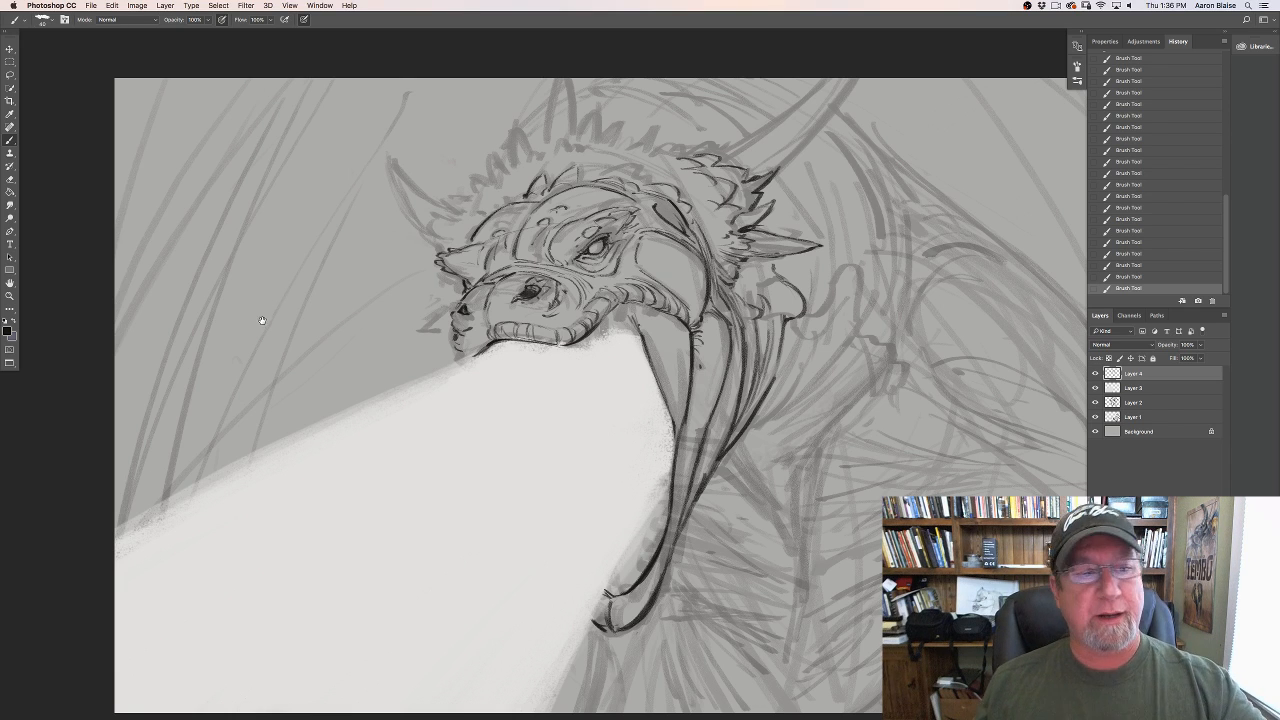
pyautogui.moveTo(263, 320); pyautogui.dragTo(253, 399)
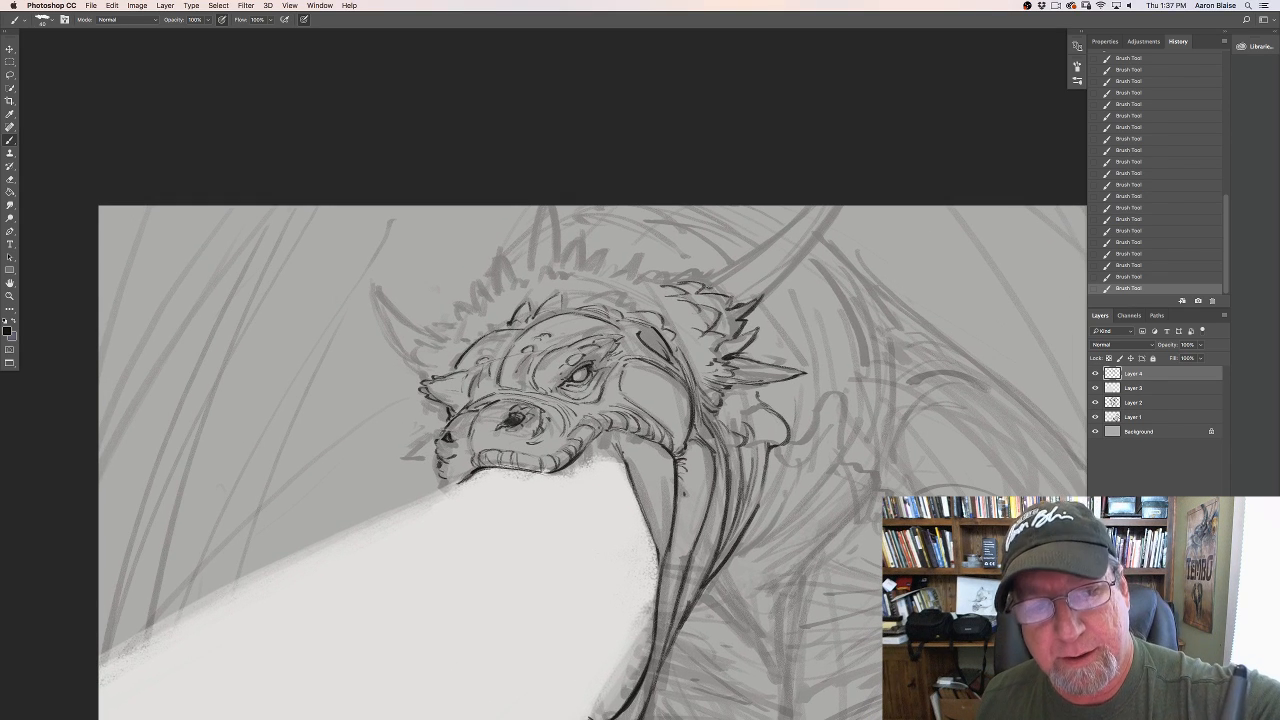
pyautogui.moveTo(703, 281)
pyautogui.mouseDown()
pyautogui.moveTo(715, 289)
pyautogui.moveTo(812, 206)
pyautogui.mouseUp()
pyautogui.moveTo(764, 246); pyautogui.dragTo(811, 206)
pyautogui.moveTo(731, 268)
pyautogui.mouseDown()
pyautogui.moveTo(810, 207)
pyautogui.moveTo(754, 256)
pyautogui.moveTo(838, 207)
pyautogui.mouseUp()
pyautogui.moveTo(804, 250); pyautogui.dragTo(838, 208)
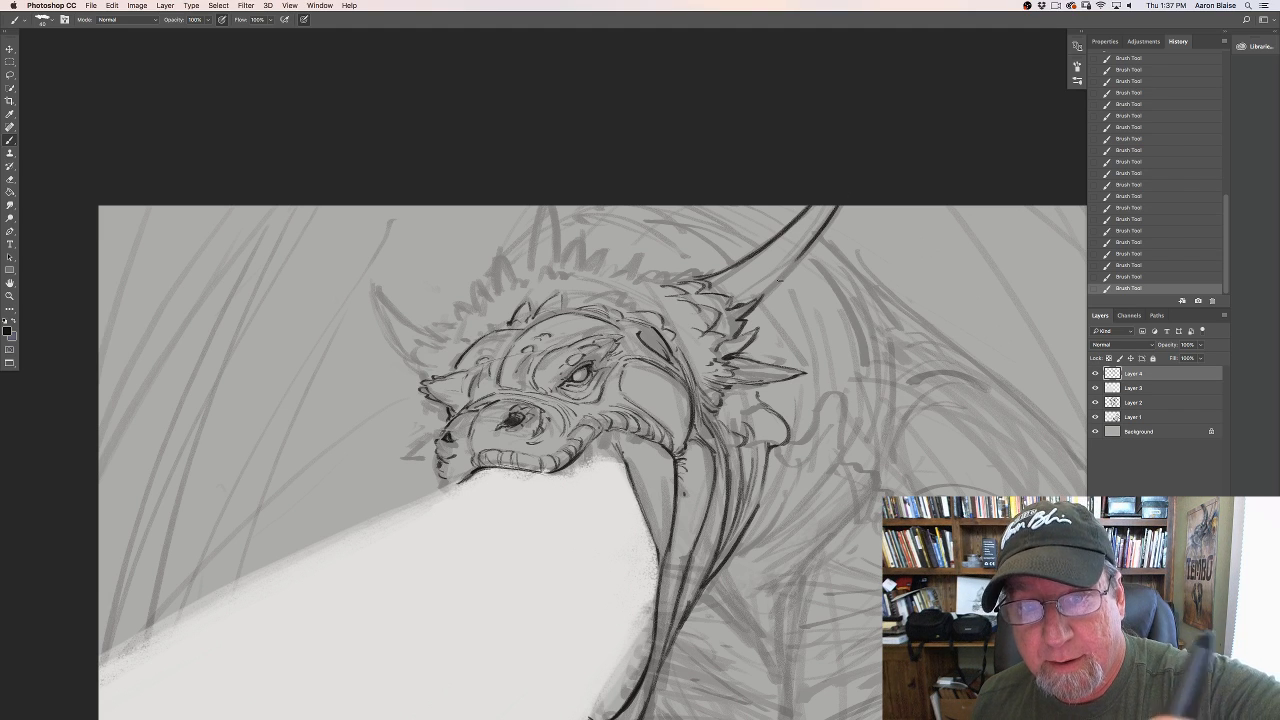
pyautogui.moveTo(767, 293)
pyautogui.mouseDown()
pyautogui.moveTo(797, 258)
pyautogui.moveTo(777, 272)
pyautogui.mouseUp()
pyautogui.moveTo(803, 247); pyautogui.dragTo(767, 278)
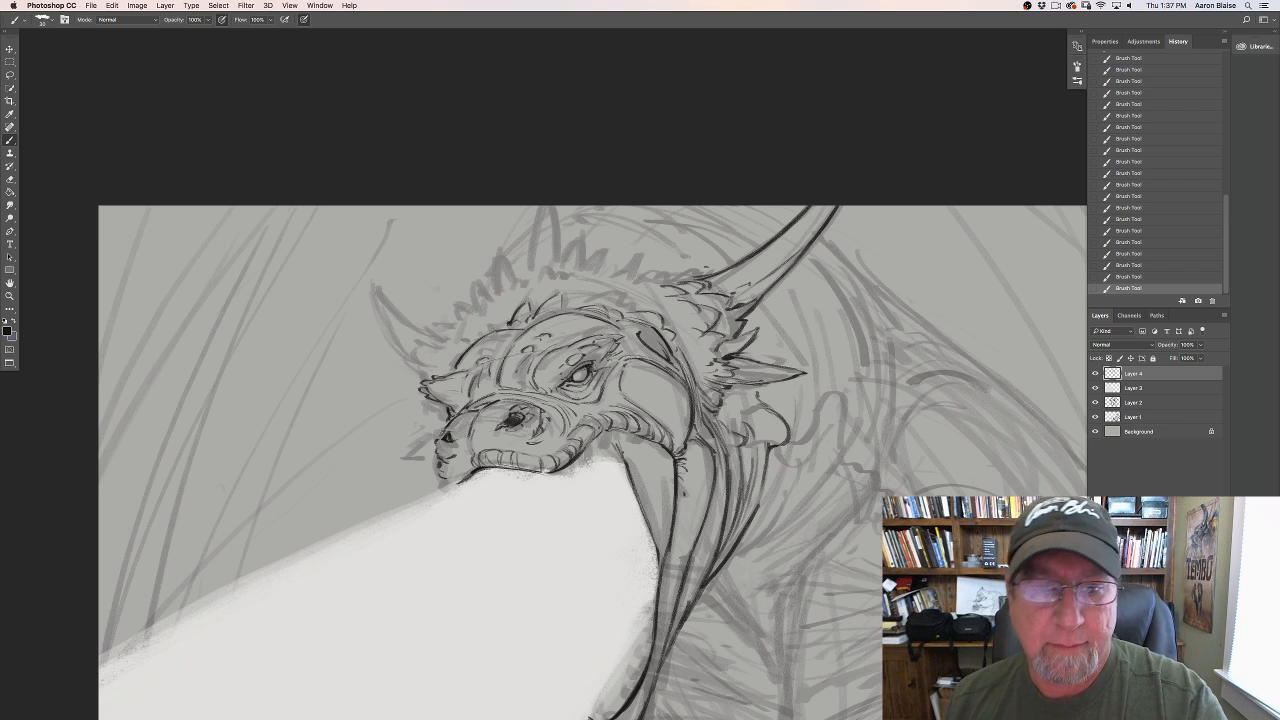
# Step: Draw jagged scales and small spikes from the near horn's base across the top of the head to the far brow
pyautogui.moveTo(696, 275); pyautogui.dragTo(675, 271)
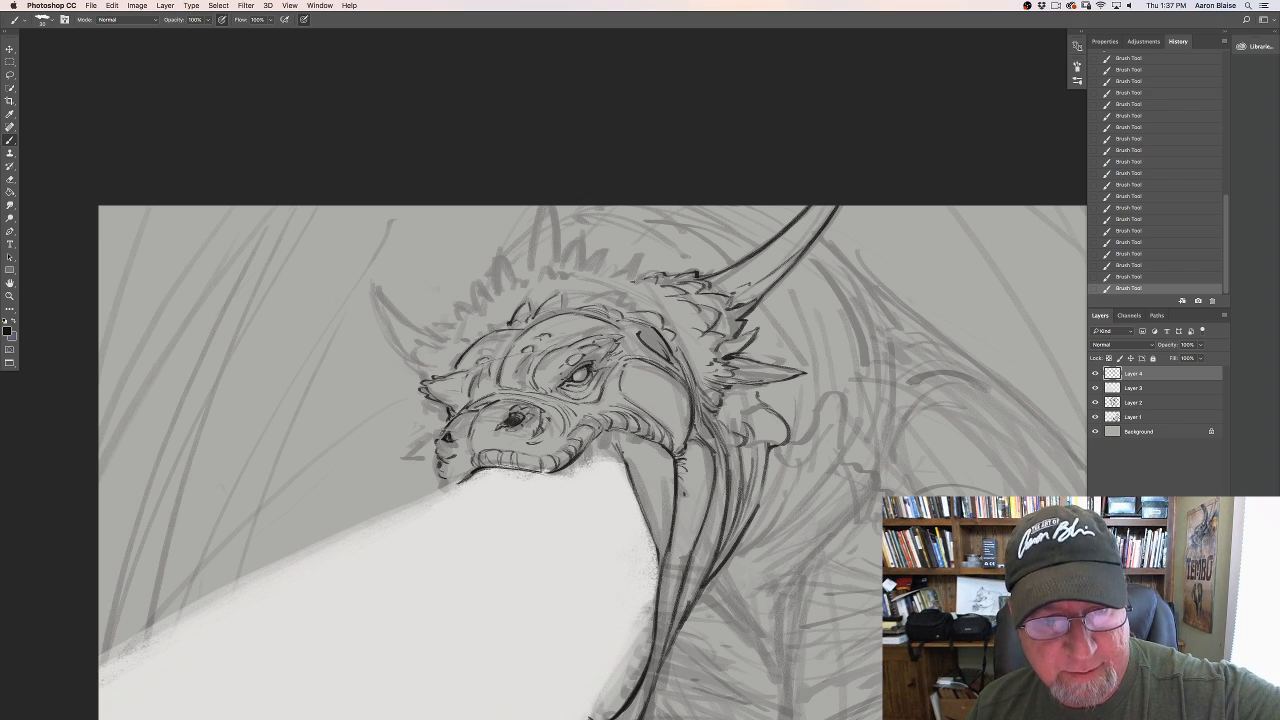
pyautogui.moveTo(647, 285)
pyautogui.mouseDown()
pyautogui.moveTo(627, 275)
pyautogui.moveTo(632, 253)
pyautogui.moveTo(610, 277)
pyautogui.mouseUp()
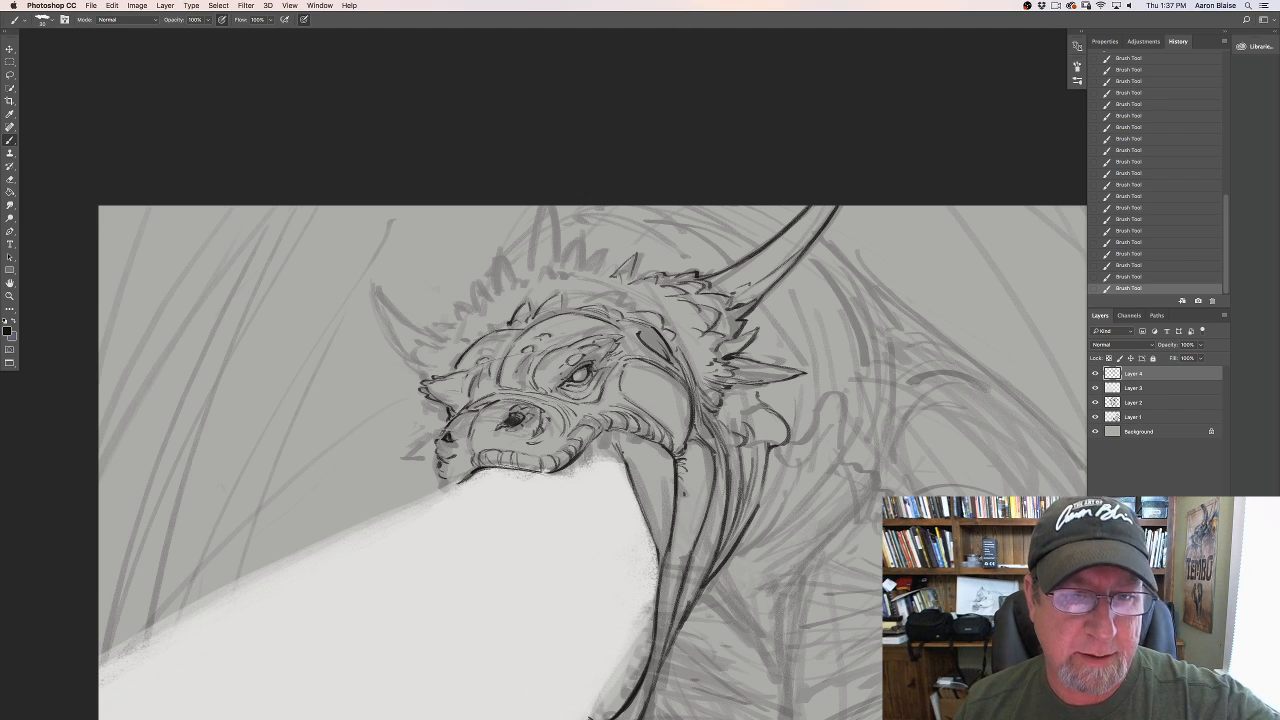
pyautogui.moveTo(618, 276)
pyautogui.mouseDown()
pyautogui.moveTo(581, 269)
pyautogui.moveTo(583, 307)
pyautogui.moveTo(637, 311)
pyautogui.mouseUp()
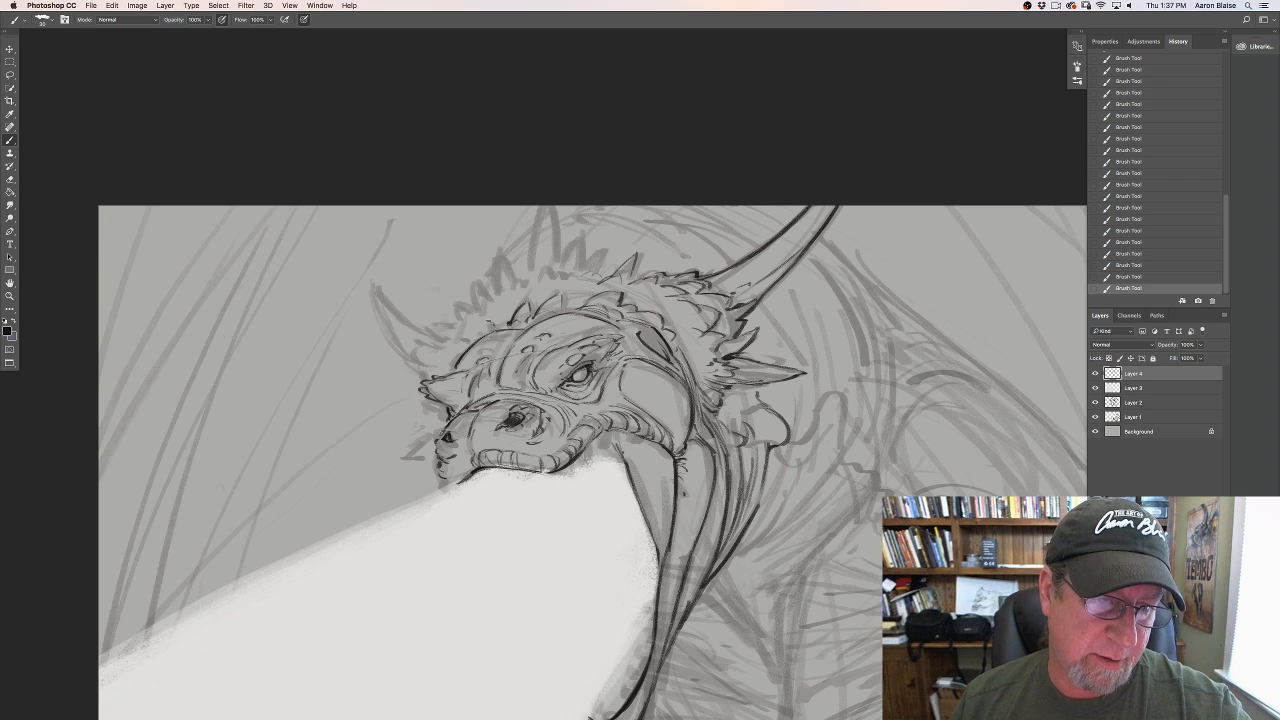
pyautogui.moveTo(469, 335); pyautogui.dragTo(461, 353)
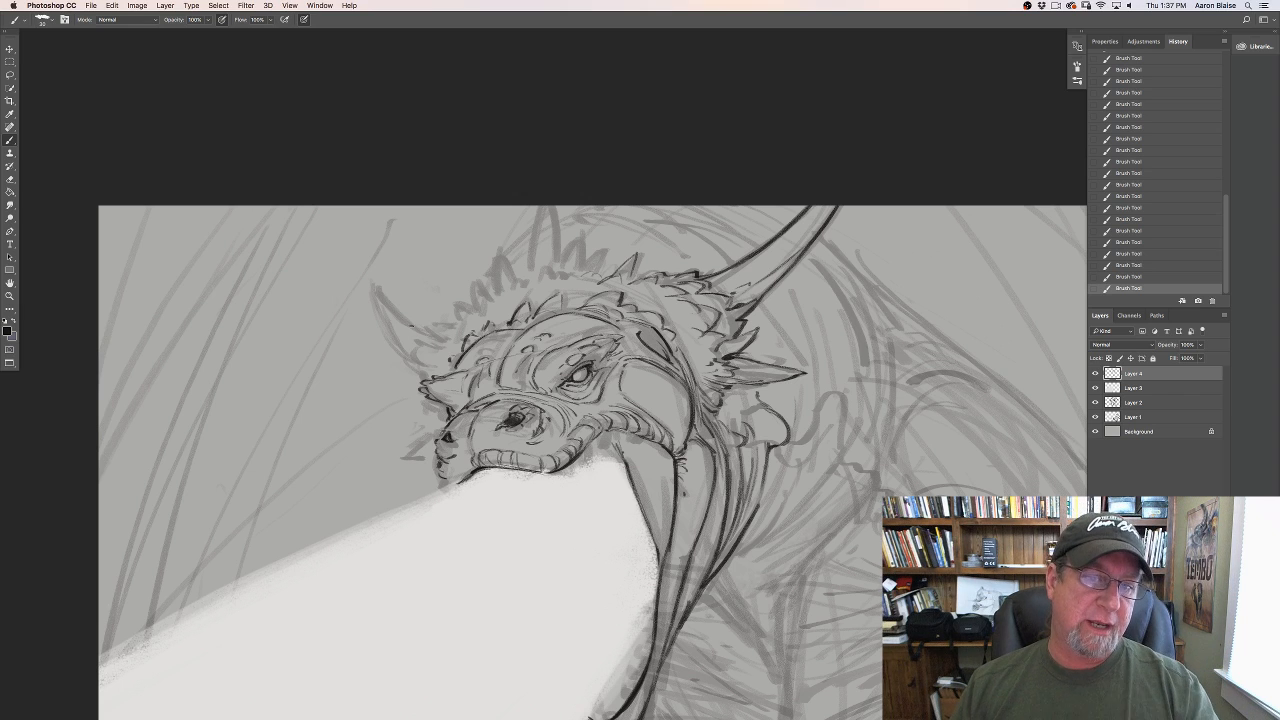
# Step: Draw the rough scales and tufts around the base of the far horn
pyautogui.moveTo(422, 344); pyautogui.dragTo(444, 339)
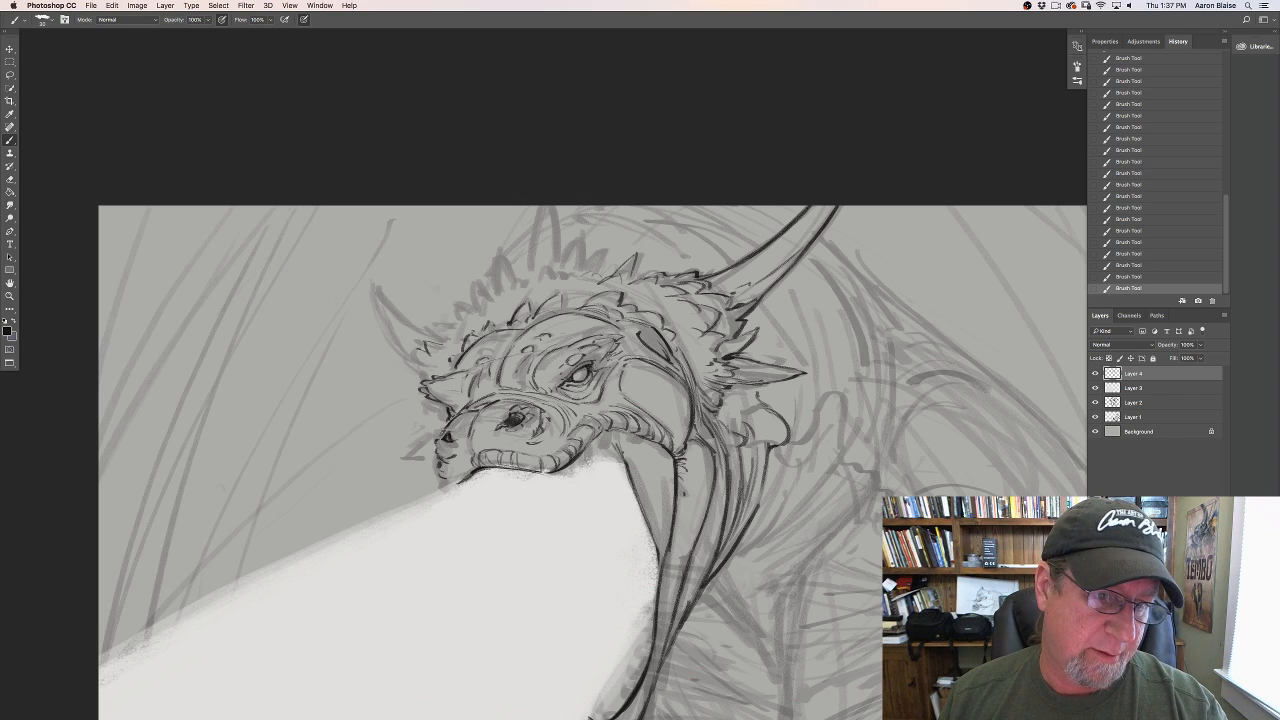
pyautogui.moveTo(413, 369)
pyautogui.mouseDown()
pyautogui.moveTo(423, 381)
pyautogui.moveTo(433, 335)
pyautogui.moveTo(449, 332)
pyautogui.moveTo(421, 343)
pyautogui.mouseUp()
pyautogui.moveTo(420, 345); pyautogui.dragTo(436, 345)
pyautogui.moveTo(426, 338)
pyautogui.mouseDown()
pyautogui.moveTo(443, 345)
pyautogui.moveTo(412, 350)
pyautogui.mouseUp()
pyautogui.moveTo(412, 349); pyautogui.dragTo(419, 361)
pyautogui.moveTo(419, 360); pyautogui.dragTo(420, 368)
pyautogui.moveTo(428, 350); pyautogui.dragTo(445, 351)
pyautogui.moveTo(440, 355)
pyautogui.mouseDown()
pyautogui.moveTo(450, 359)
pyautogui.moveTo(418, 357)
pyautogui.mouseUp()
pyautogui.moveTo(411, 347); pyautogui.dragTo(428, 333)
pyautogui.moveTo(416, 338); pyautogui.dragTo(452, 332)
# Step: Outline the curved far horn and add small spikes on the far side of the muzzle
pyautogui.moveTo(380, 296)
pyautogui.mouseDown()
pyautogui.moveTo(424, 329)
pyautogui.moveTo(376, 286)
pyautogui.moveTo(413, 365)
pyautogui.mouseUp()
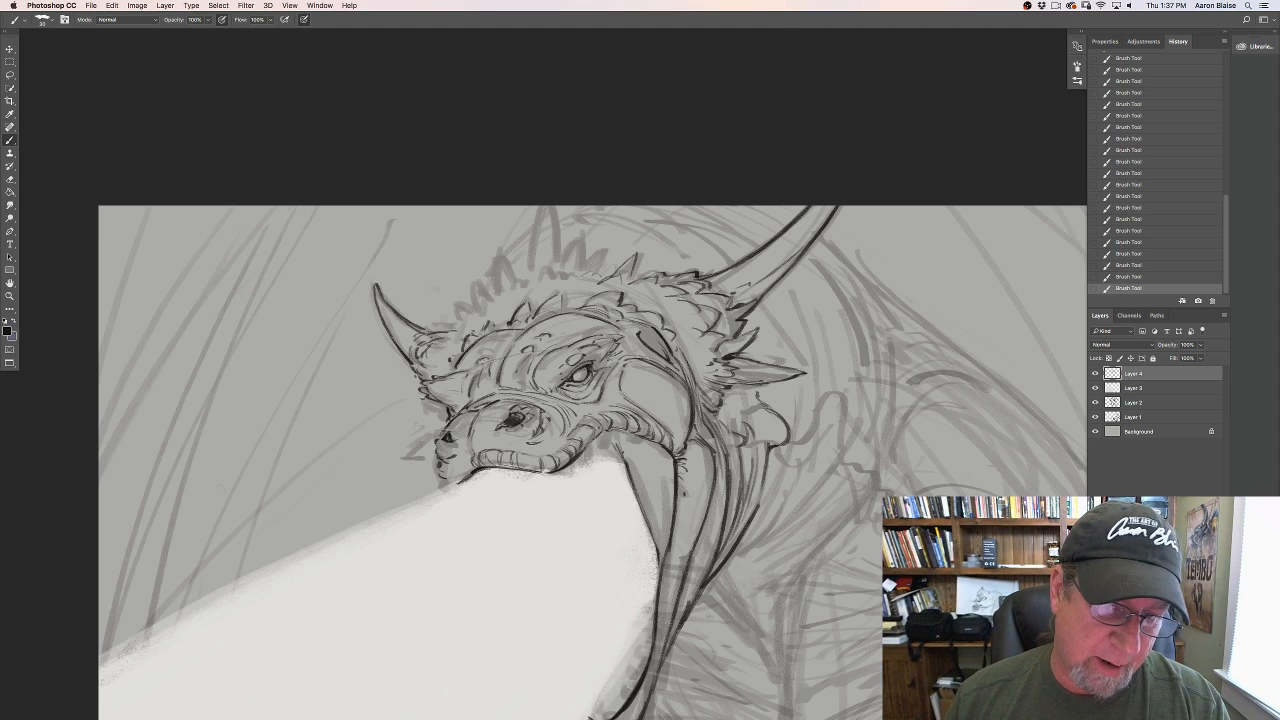
pyautogui.moveTo(422, 404)
pyautogui.mouseDown()
pyautogui.moveTo(438, 411)
pyautogui.moveTo(411, 412)
pyautogui.moveTo(436, 420)
pyautogui.mouseUp()
pyautogui.moveTo(438, 421)
pyautogui.mouseDown()
pyautogui.moveTo(403, 456)
pyautogui.moveTo(431, 458)
pyautogui.mouseUp()
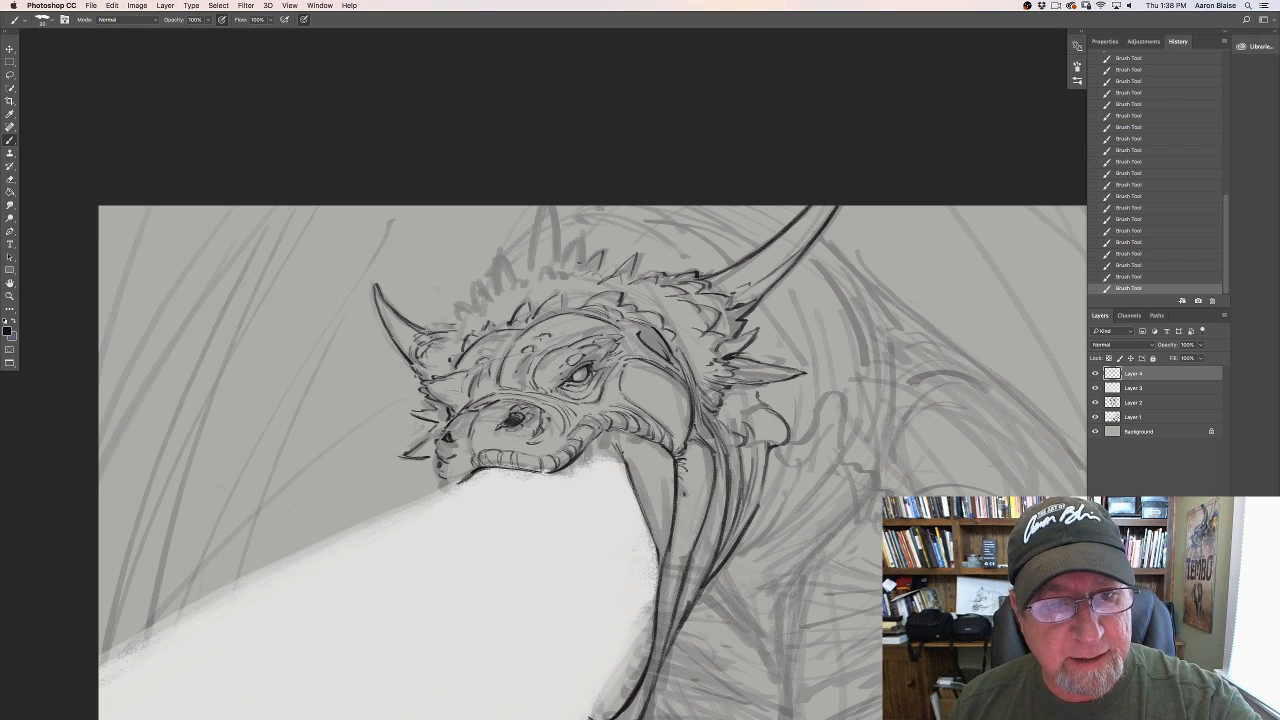
# Step: Draw the tall central horn and the row of spikes along the crown down toward the far horn
pyautogui.moveTo(579, 239)
pyautogui.mouseDown()
pyautogui.moveTo(586, 261)
pyautogui.moveTo(560, 265)
pyautogui.mouseUp()
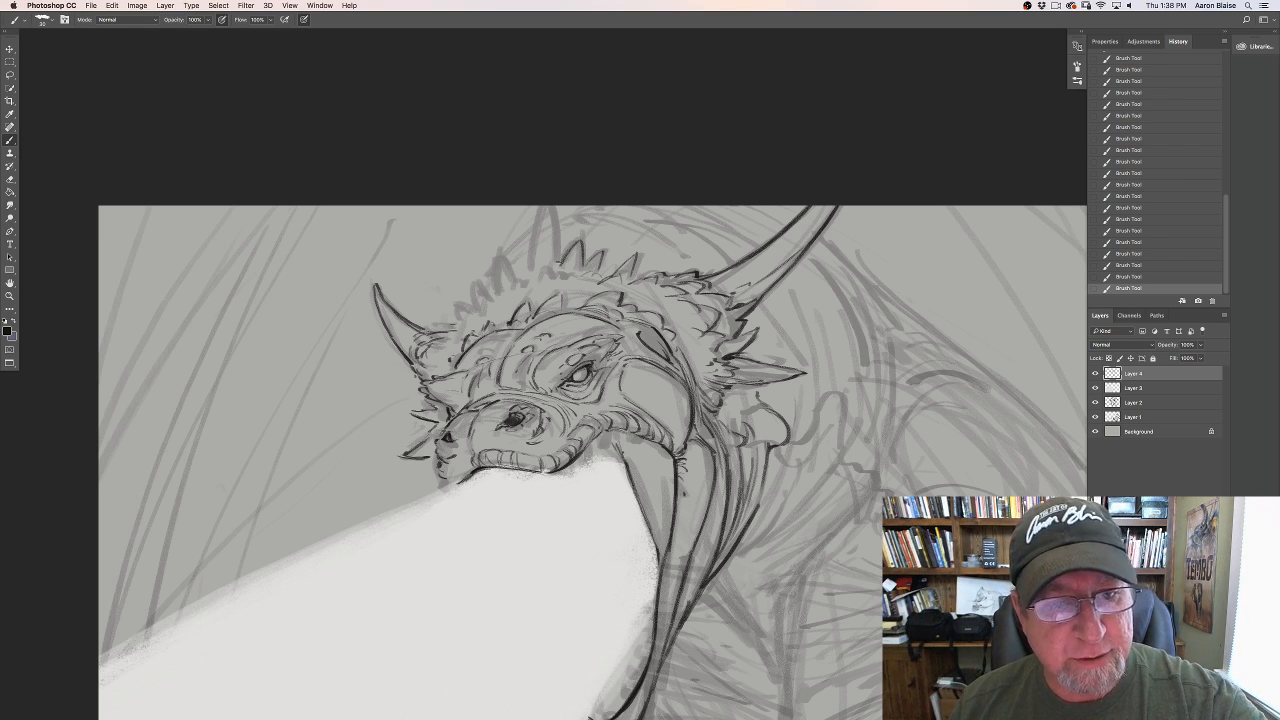
pyautogui.moveTo(553, 205); pyautogui.dragTo(560, 260)
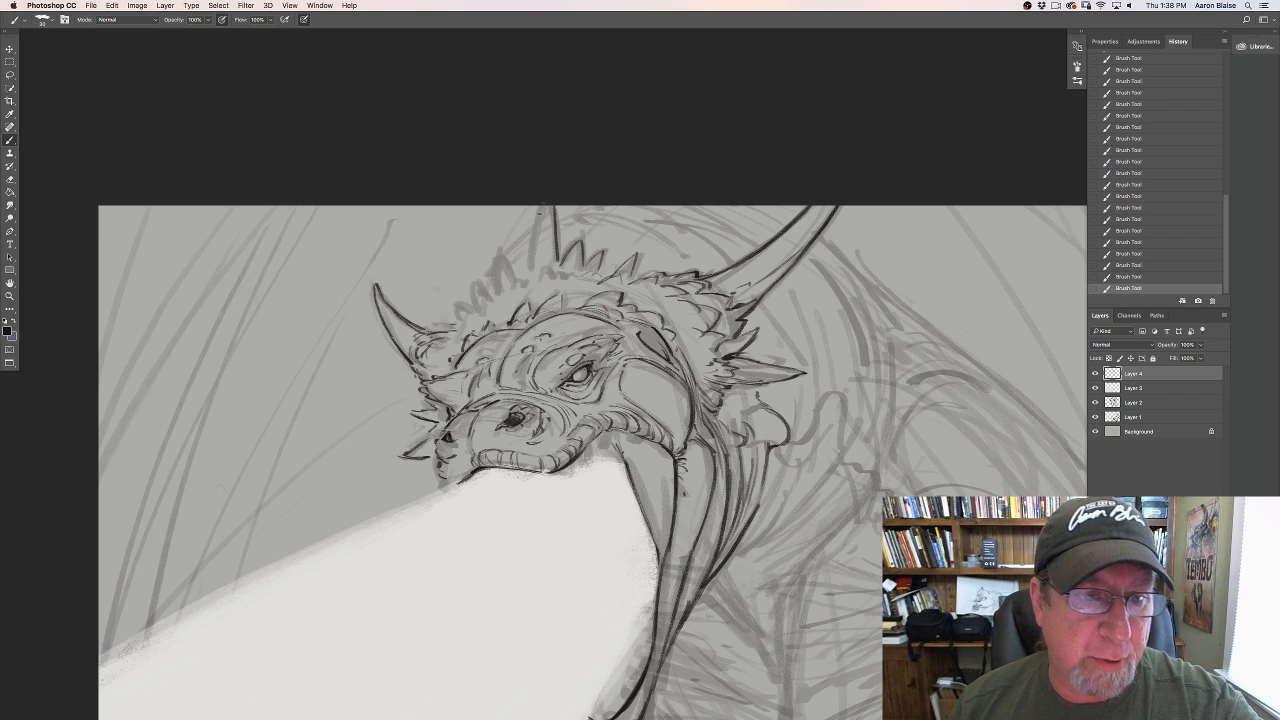
pyautogui.moveTo(540, 209)
pyautogui.mouseDown()
pyautogui.moveTo(529, 263)
pyautogui.moveTo(594, 277)
pyautogui.moveTo(540, 277)
pyautogui.mouseUp()
pyautogui.moveTo(538, 264)
pyautogui.mouseDown()
pyautogui.moveTo(514, 280)
pyautogui.moveTo(525, 268)
pyautogui.mouseUp()
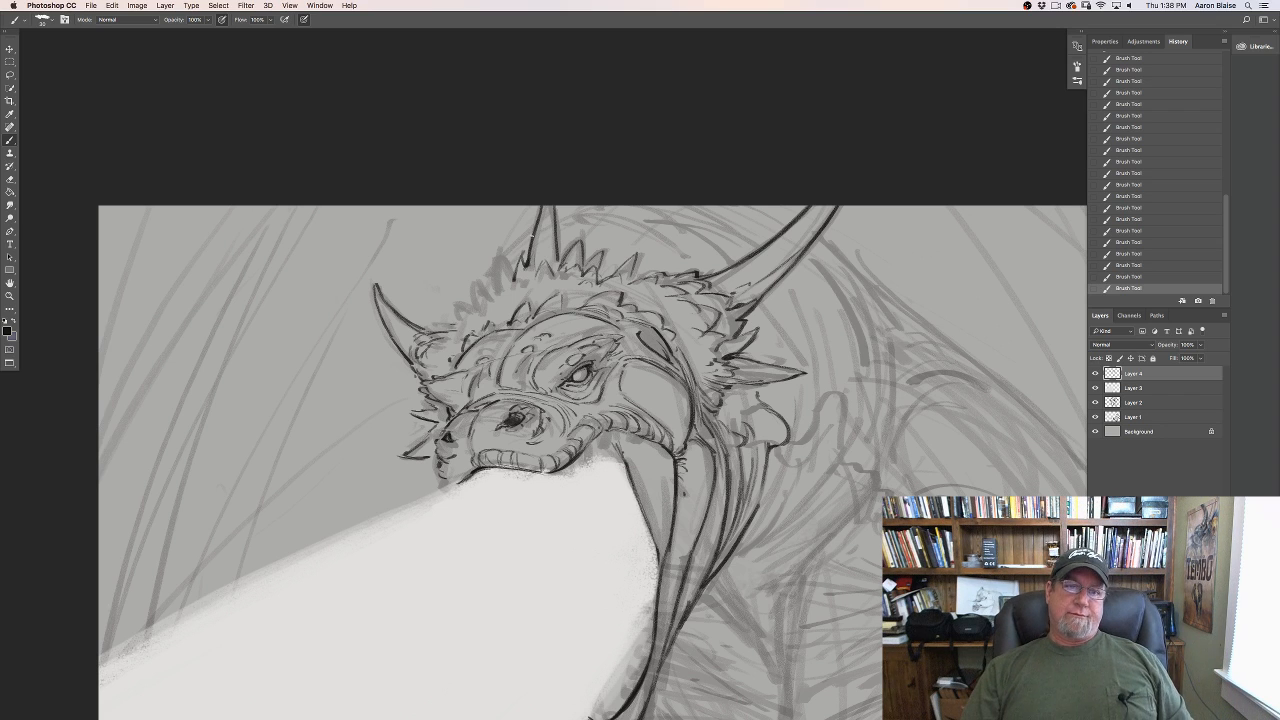
pyautogui.moveTo(441, 402); pyautogui.dragTo(454, 408)
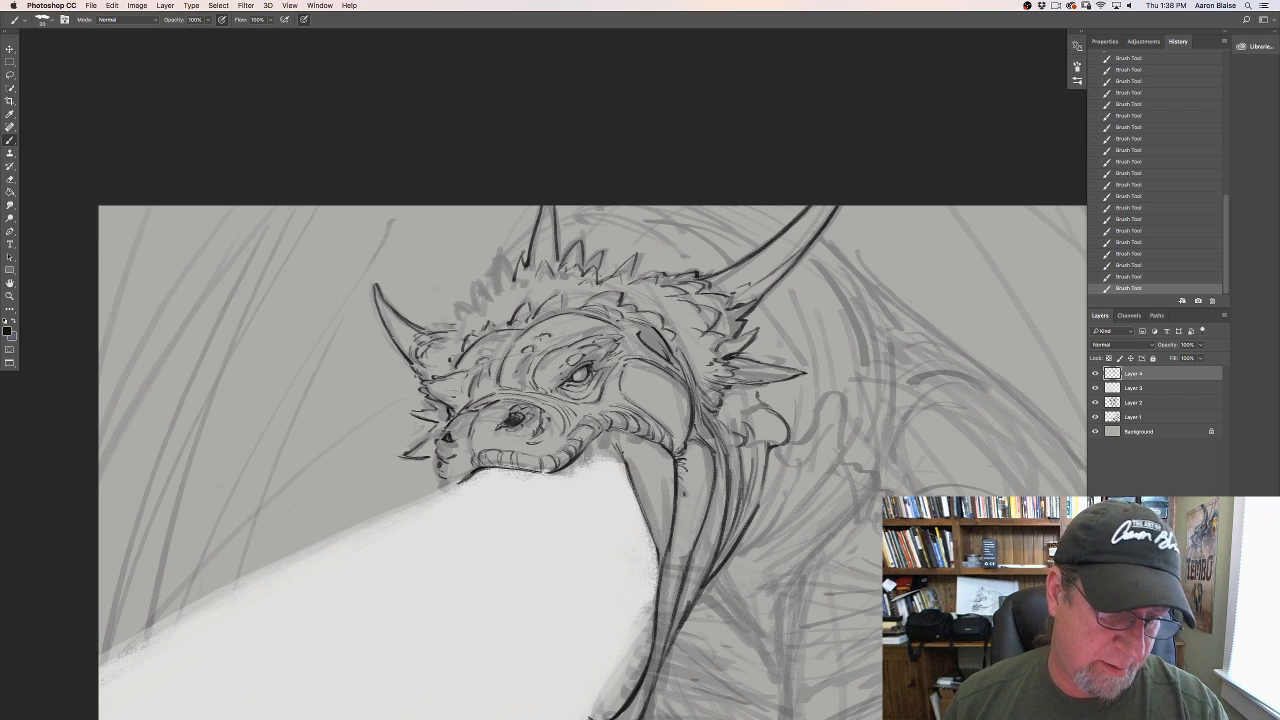
pyautogui.moveTo(512, 263); pyautogui.dragTo(484, 297)
pyautogui.moveTo(507, 283); pyautogui.dragTo(459, 327)
pyautogui.moveTo(461, 321)
pyautogui.mouseDown()
pyautogui.moveTo(475, 325)
pyautogui.moveTo(461, 338)
pyautogui.mouseUp()
# Step: Add stretched skin fold lines on the neck directly behind the jaw
pyautogui.press('super+minus')
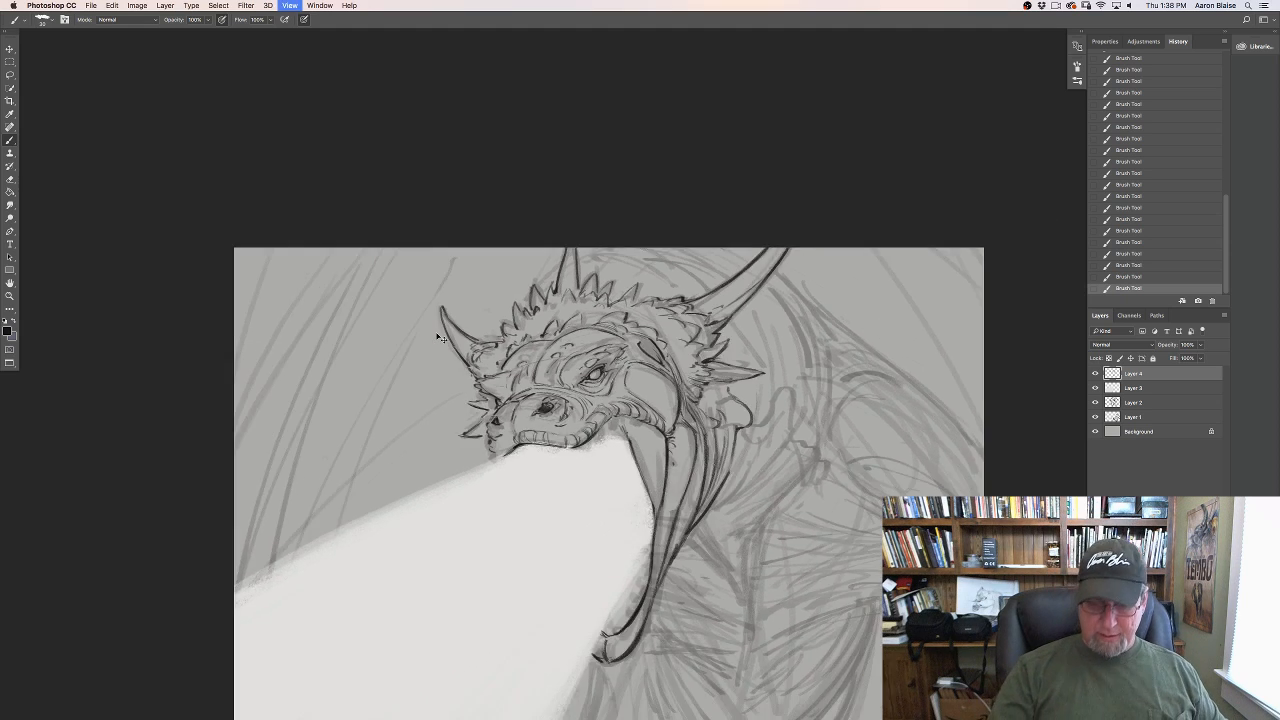
pyautogui.press('super+plus')
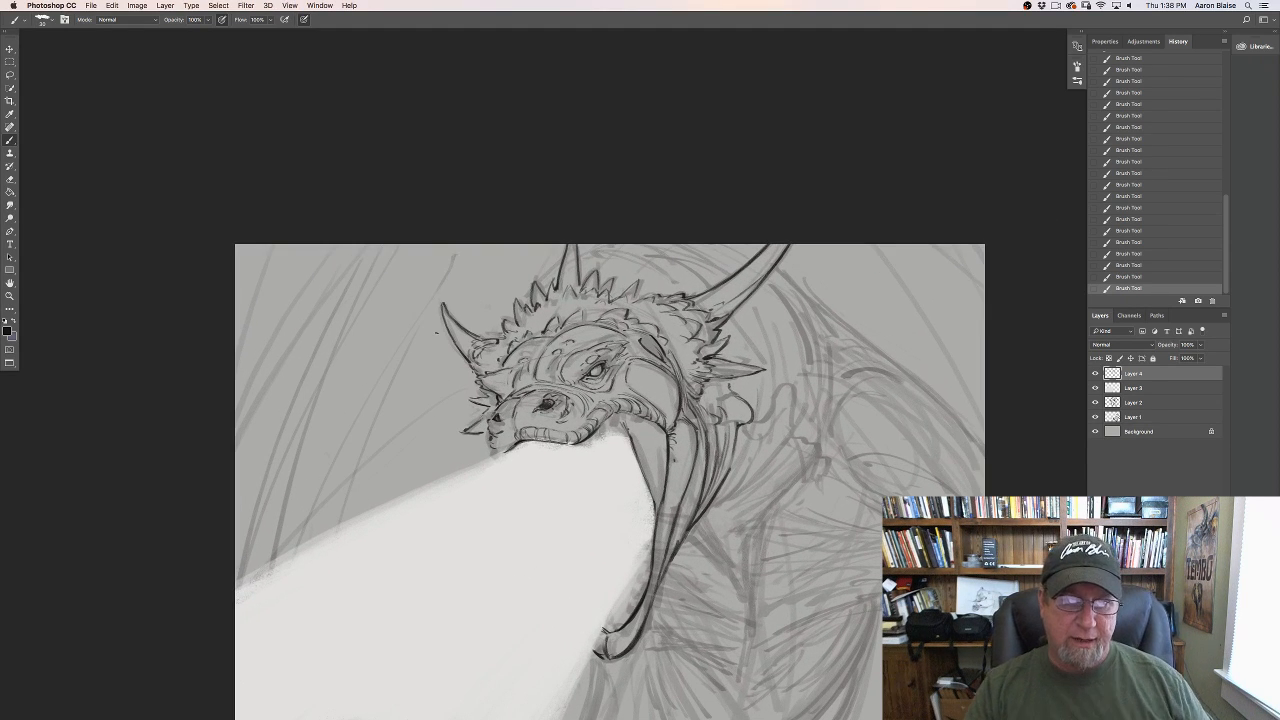
pyautogui.moveTo(735, 468)
pyautogui.mouseDown()
pyautogui.moveTo(710, 513)
pyautogui.moveTo(726, 508)
pyautogui.mouseUp()
pyautogui.moveTo(730, 510); pyautogui.dragTo(708, 520)
pyautogui.moveTo(760, 482); pyautogui.dragTo(718, 519)
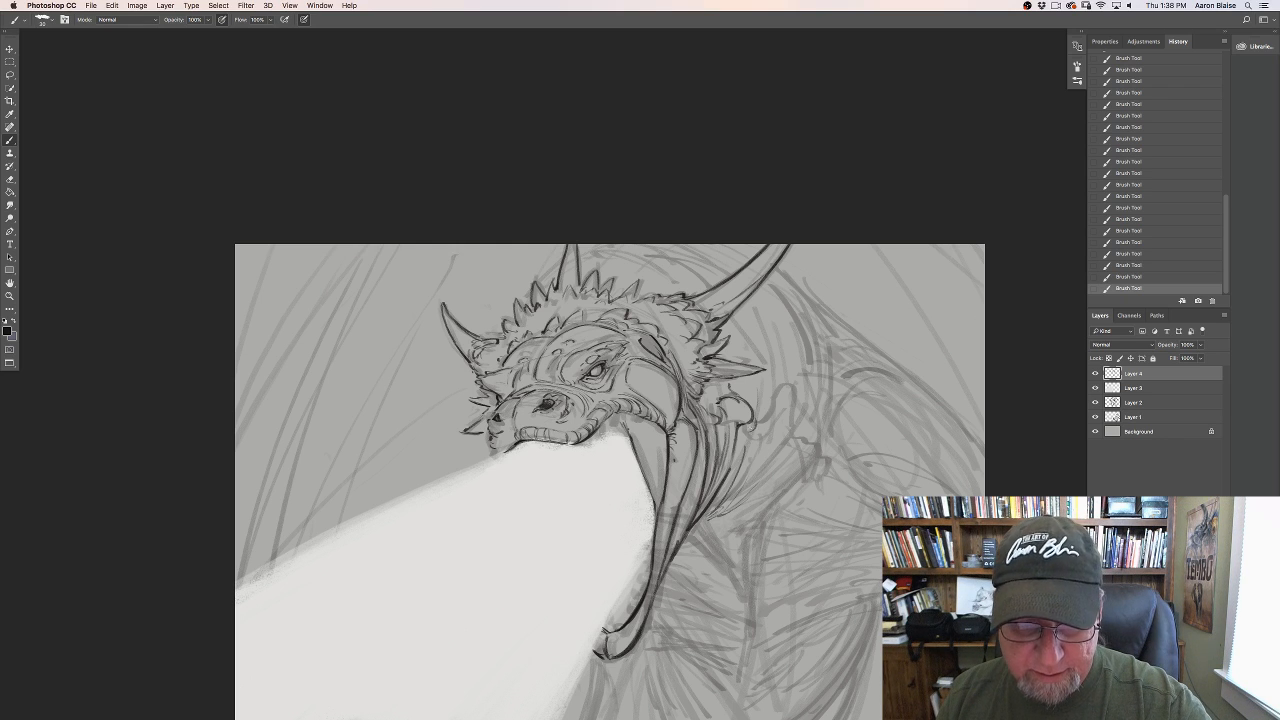
# Step: Draw the second lobe behind the first and extend the neck folds and throat contour downward from it
pyautogui.moveTo(744, 440)
pyautogui.mouseDown()
pyautogui.moveTo(782, 398)
pyautogui.moveTo(796, 434)
pyautogui.moveTo(748, 516)
pyautogui.mouseUp()
pyautogui.moveTo(802, 460)
pyautogui.mouseDown()
pyautogui.moveTo(740, 522)
pyautogui.moveTo(758, 526)
pyautogui.moveTo(751, 564)
pyautogui.mouseUp()
pyautogui.moveTo(771, 512); pyautogui.dragTo(753, 569)
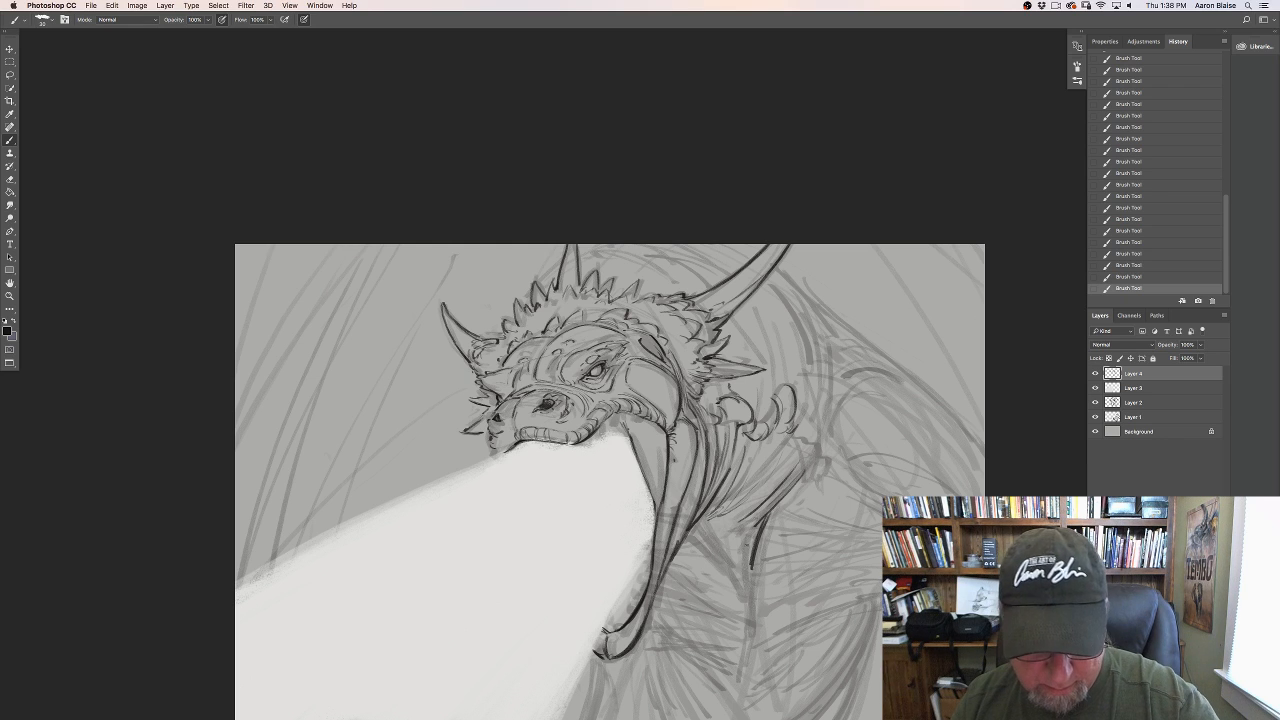
pyautogui.moveTo(754, 518); pyautogui.dragTo(741, 592)
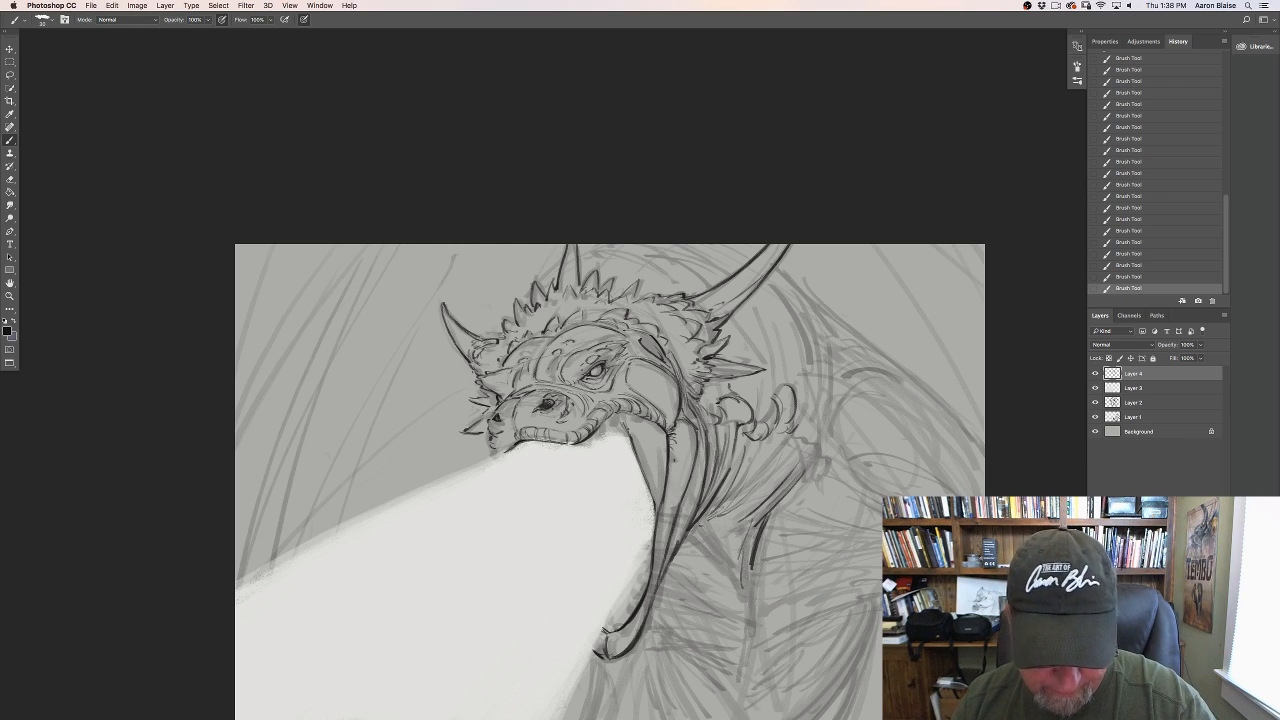
# Step: Draw the forked throat folds hanging below the jaw hinge and add detail lines between the cheek spikes and the neck lobes
pyautogui.moveTo(696, 521); pyautogui.dragTo(719, 520)
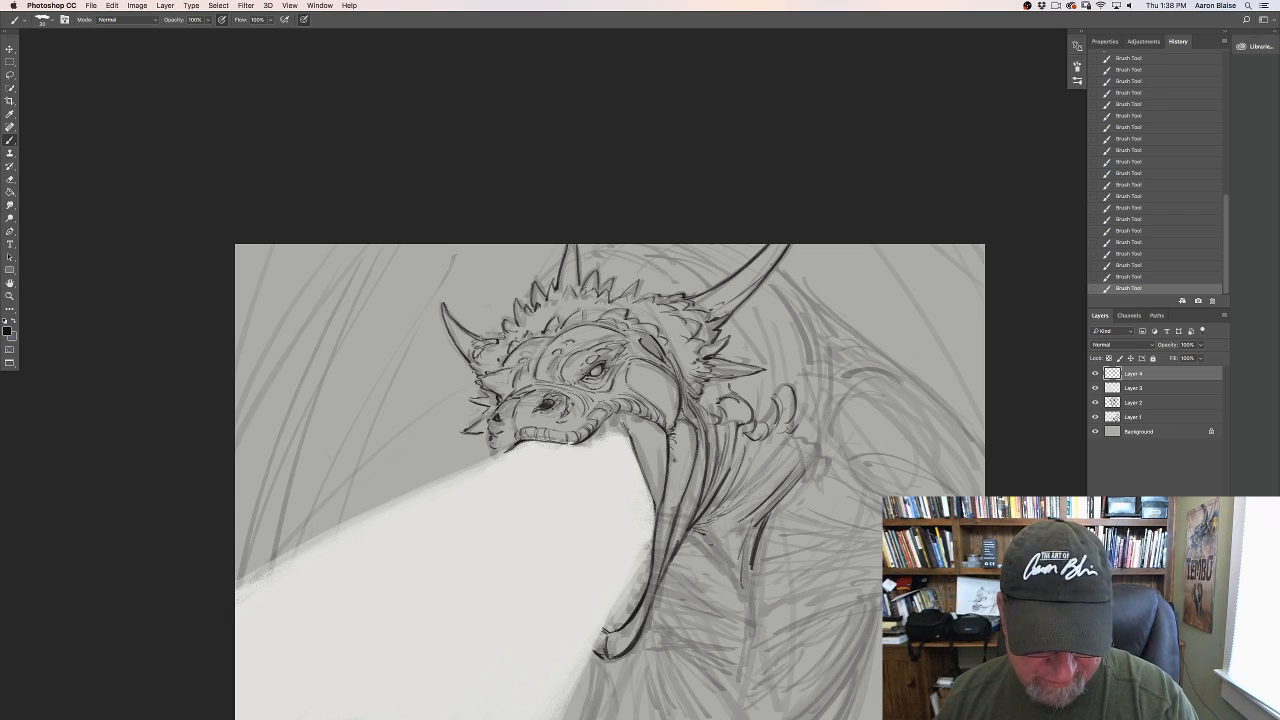
pyautogui.moveTo(703, 535)
pyautogui.mouseDown()
pyautogui.moveTo(737, 574)
pyautogui.moveTo(747, 639)
pyautogui.mouseUp()
pyautogui.moveTo(705, 545); pyautogui.dragTo(739, 585)
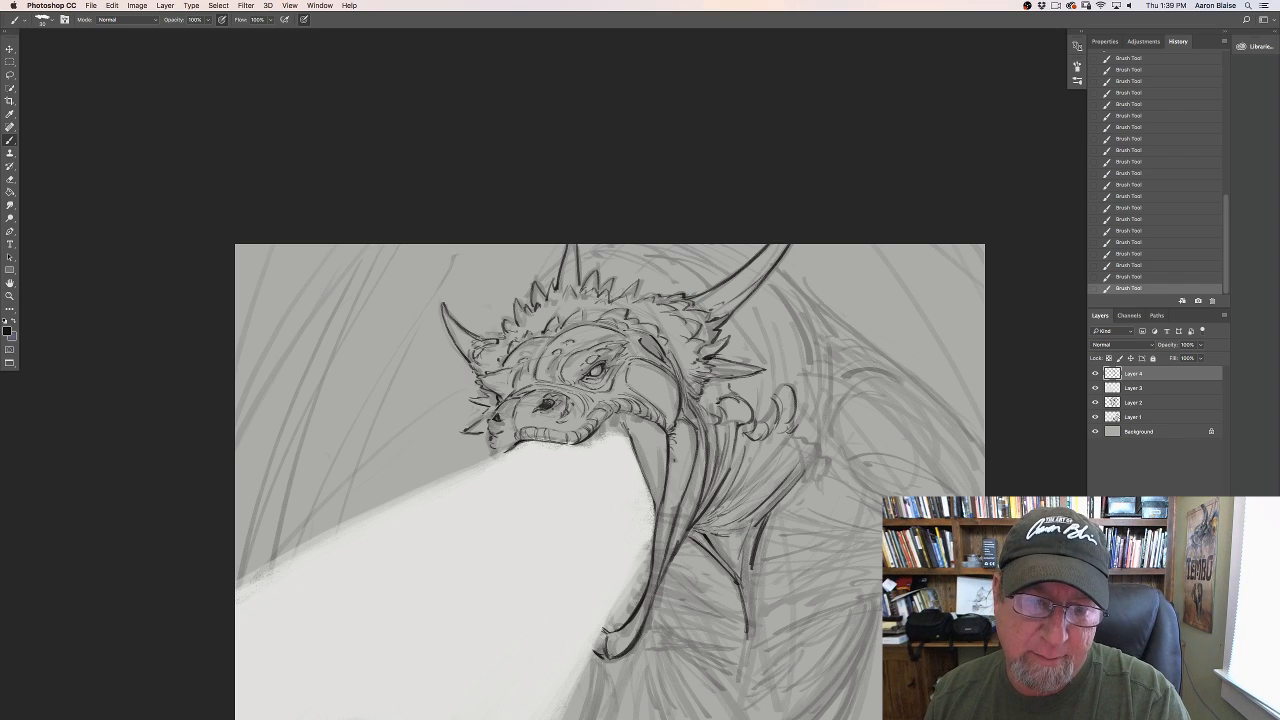
pyautogui.moveTo(707, 386)
pyautogui.mouseDown()
pyautogui.moveTo(713, 401)
pyautogui.moveTo(740, 395)
pyautogui.moveTo(772, 414)
pyautogui.mouseUp()
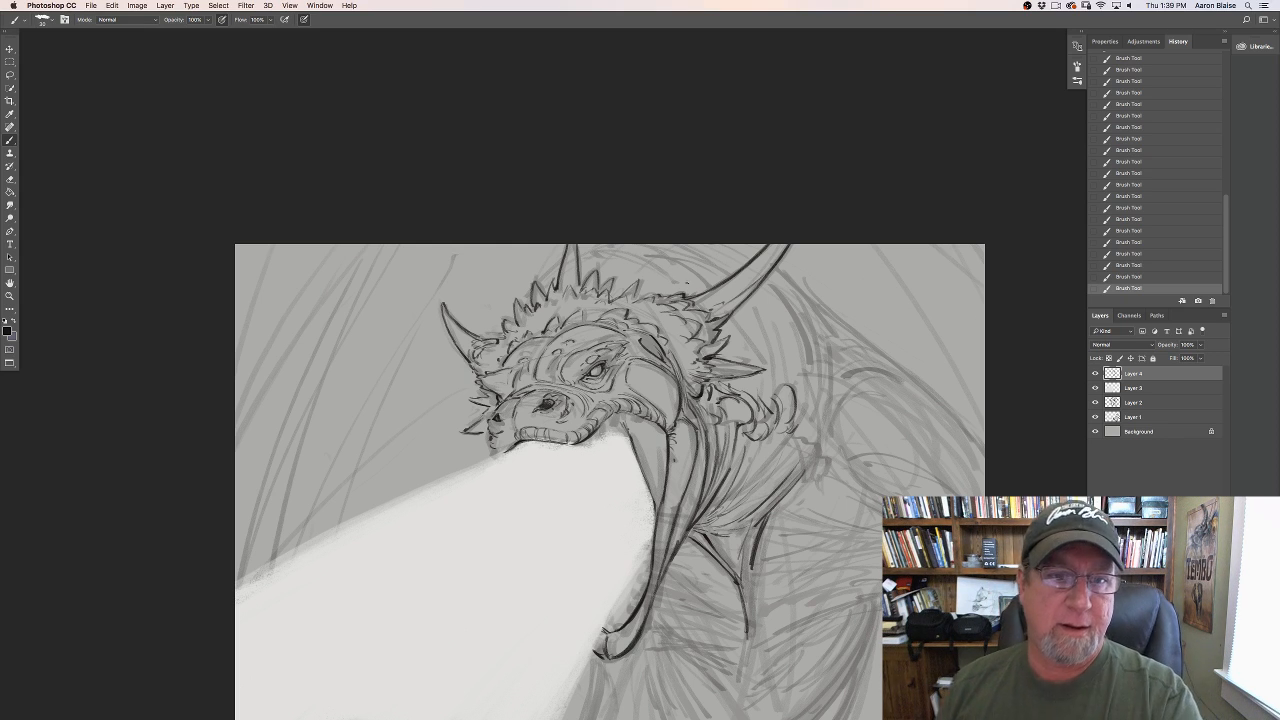
# Step: Draw the long, bold back contour sloping from behind the near horn down toward the shoulder, and the contour behind the crown
pyautogui.moveTo(628, 260)
pyautogui.mouseDown()
pyautogui.moveTo(707, 287)
pyautogui.moveTo(748, 333)
pyautogui.mouseUp()
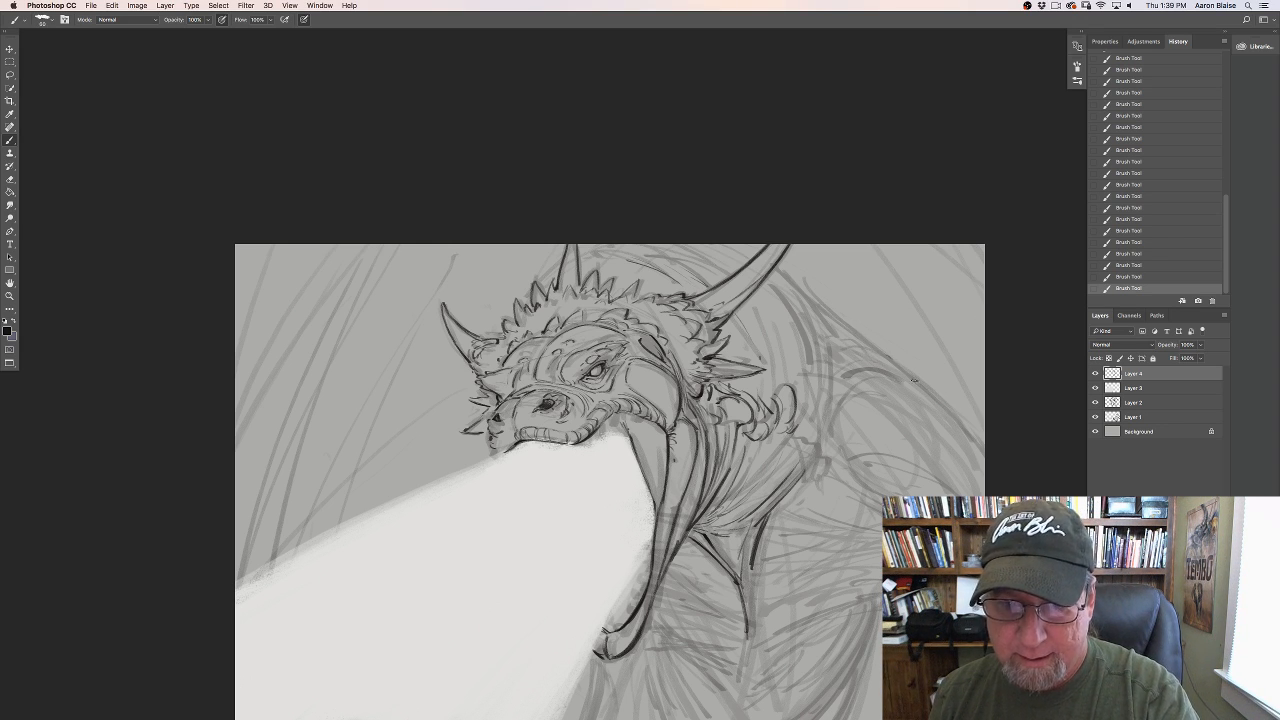
pyautogui.moveTo(913, 380)
pyautogui.mouseDown()
pyautogui.moveTo(783, 277)
pyautogui.moveTo(940, 402)
pyautogui.mouseUp()
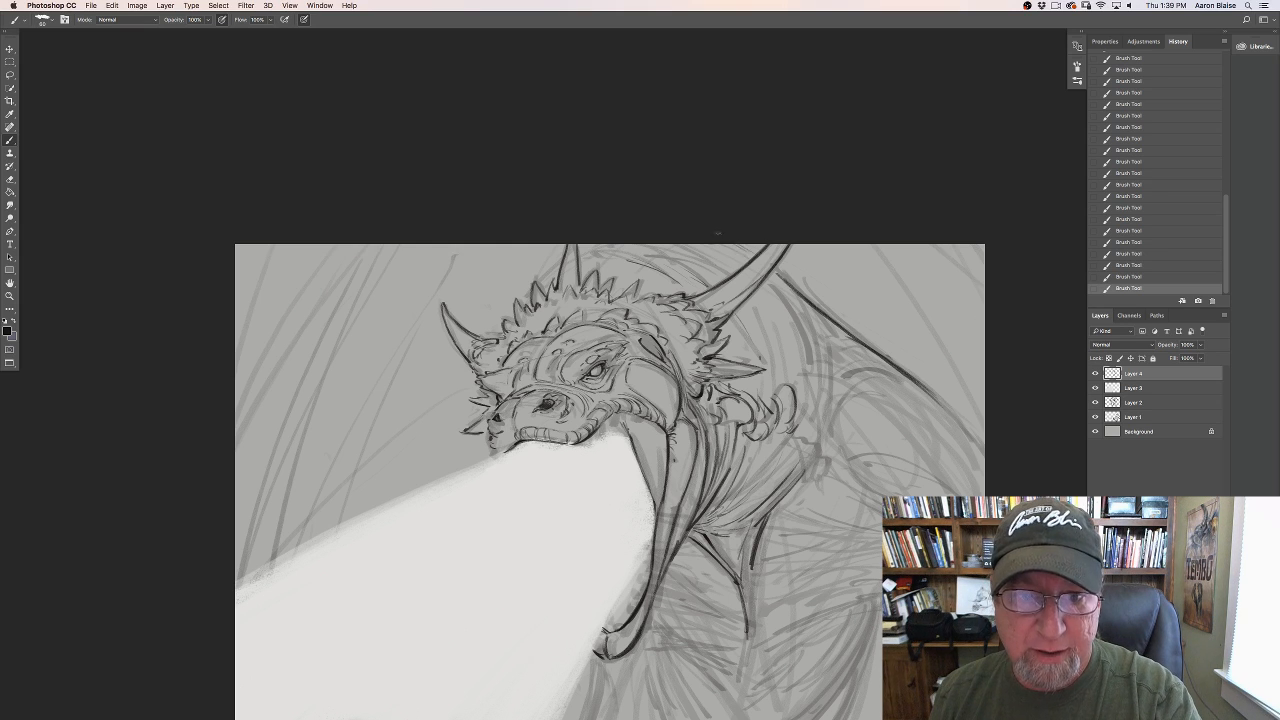
pyautogui.moveTo(720, 235); pyautogui.dragTo(750, 254)
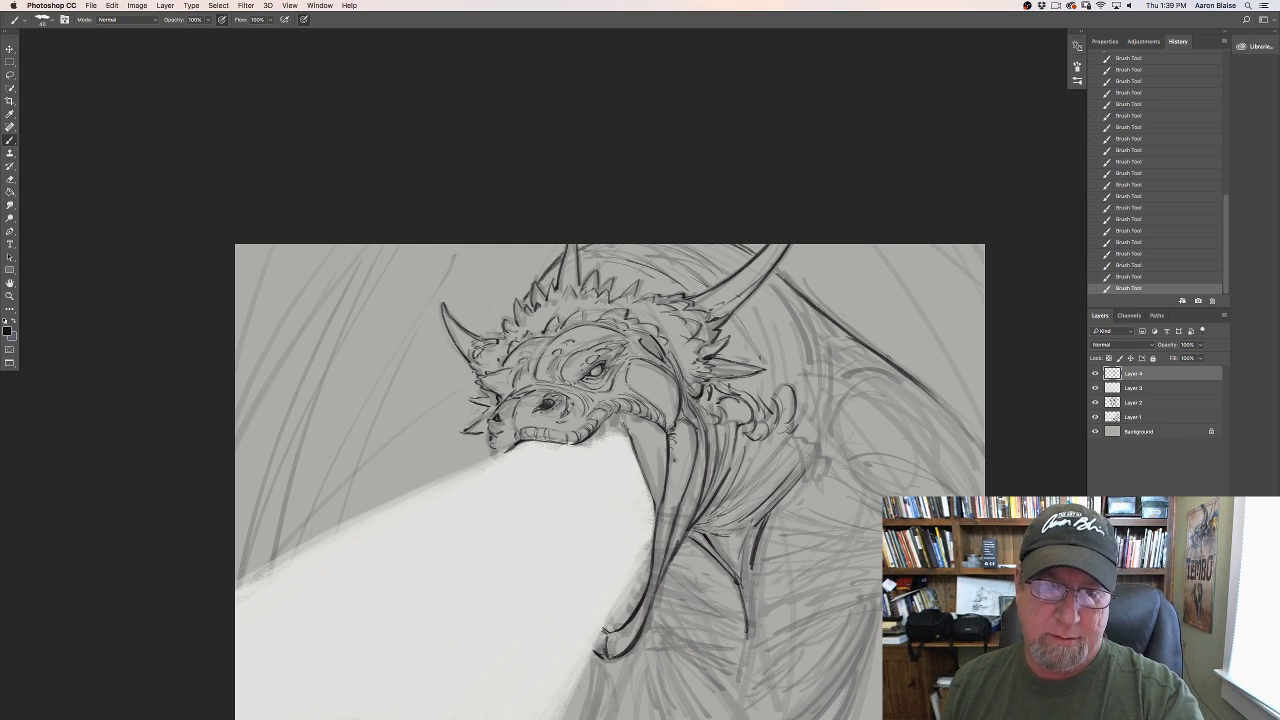
# Step: Draw the curved rear contour of the neck from below the near horn down past the ear-like lobes
pyautogui.moveTo(736, 296); pyautogui.dragTo(773, 387)
pyautogui.moveTo(776, 281)
pyautogui.mouseDown()
pyautogui.moveTo(797, 311)
pyautogui.moveTo(809, 393)
pyautogui.mouseUp()
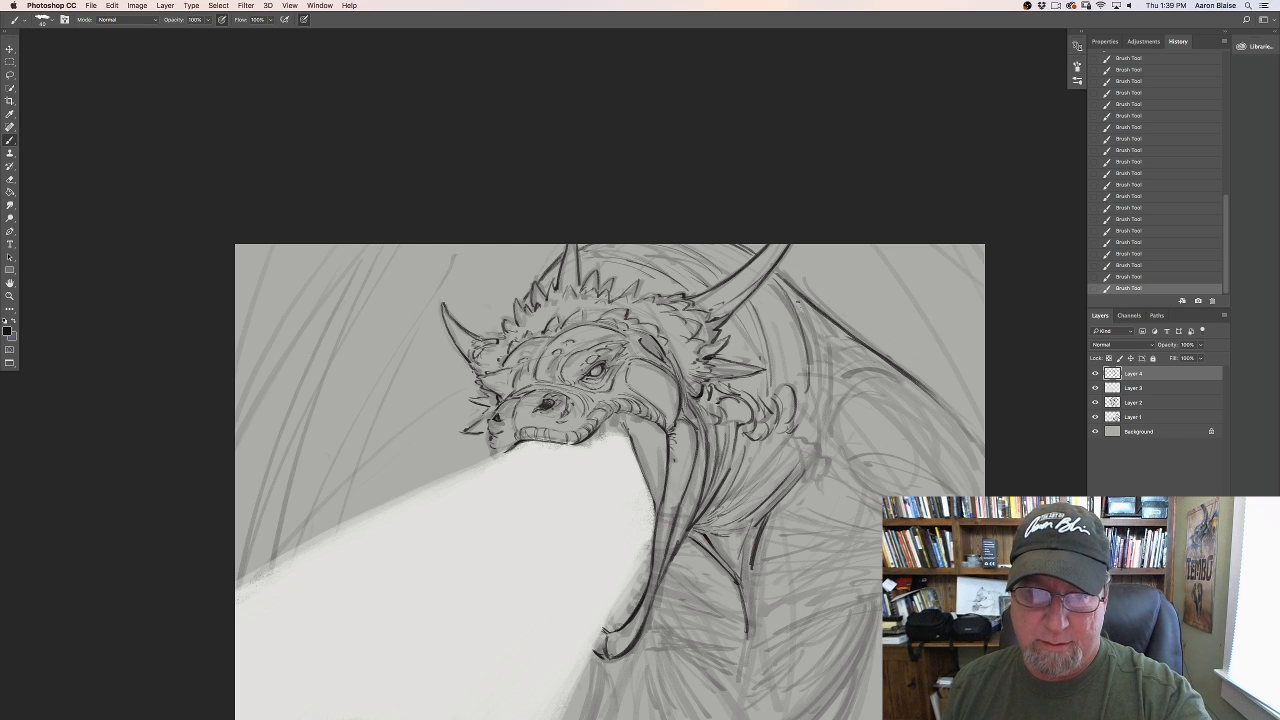
pyautogui.moveTo(805, 317); pyautogui.dragTo(816, 377)
pyautogui.moveTo(825, 328); pyautogui.dragTo(823, 383)
pyautogui.moveTo(827, 335)
pyautogui.mouseDown()
pyautogui.moveTo(803, 424)
pyautogui.moveTo(820, 424)
pyautogui.moveTo(822, 446)
pyautogui.mouseUp()
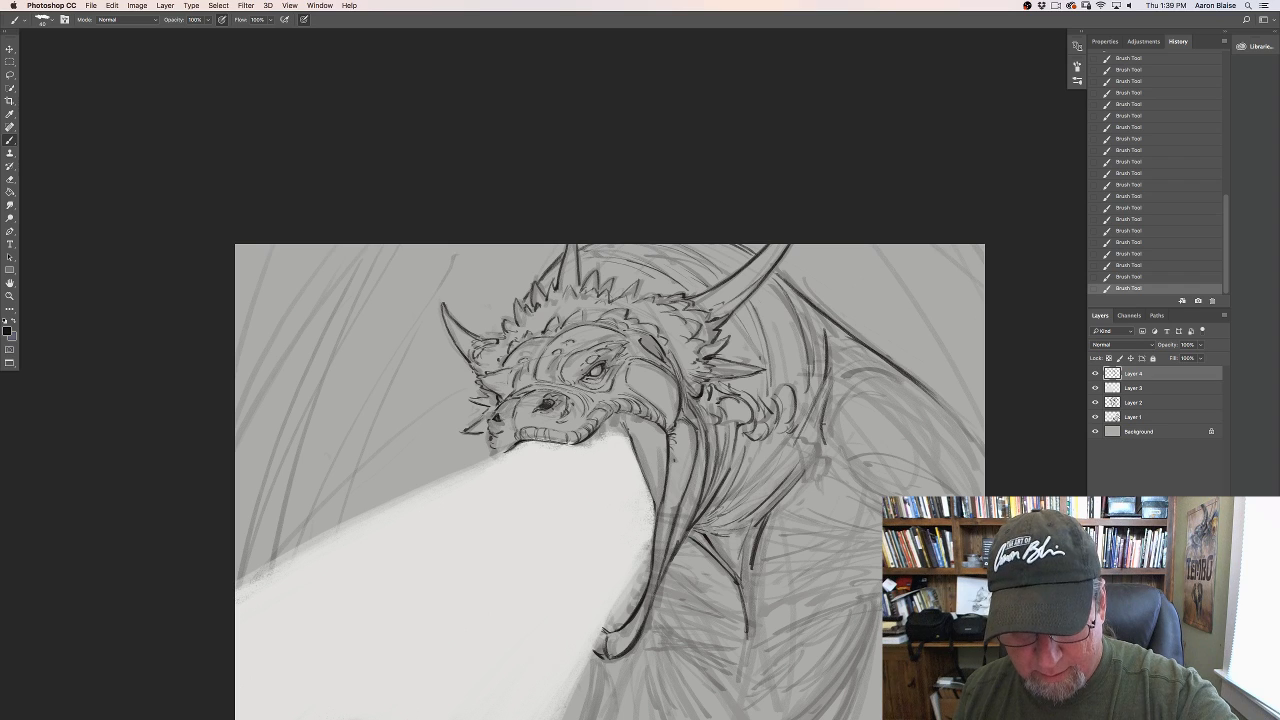
# Step: Clean up stray marks beside the neck lobes with the Eraser and extend the rear neck contour downward with darker strokes
pyautogui.moveTo(827, 402); pyautogui.dragTo(822, 452)
pyautogui.press('e')
pyautogui.moveTo(812, 398); pyautogui.dragTo(796, 448)
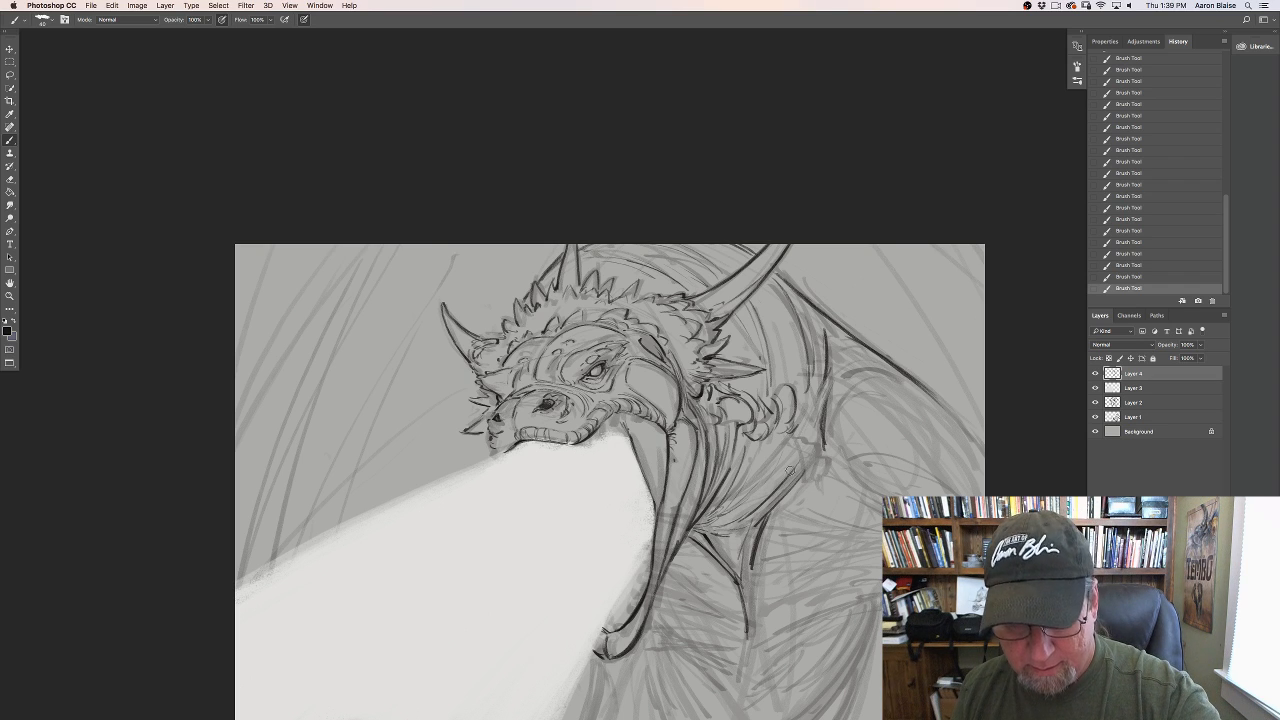
pyautogui.moveTo(826, 386); pyautogui.dragTo(824, 430)
pyautogui.moveTo(827, 396); pyautogui.dragTo(823, 446)
pyautogui.moveTo(825, 410)
pyautogui.mouseDown()
pyautogui.moveTo(823, 477)
pyautogui.moveTo(805, 500)
pyautogui.moveTo(816, 440)
pyautogui.mouseUp()
pyautogui.moveTo(819, 420); pyautogui.dragTo(815, 456)
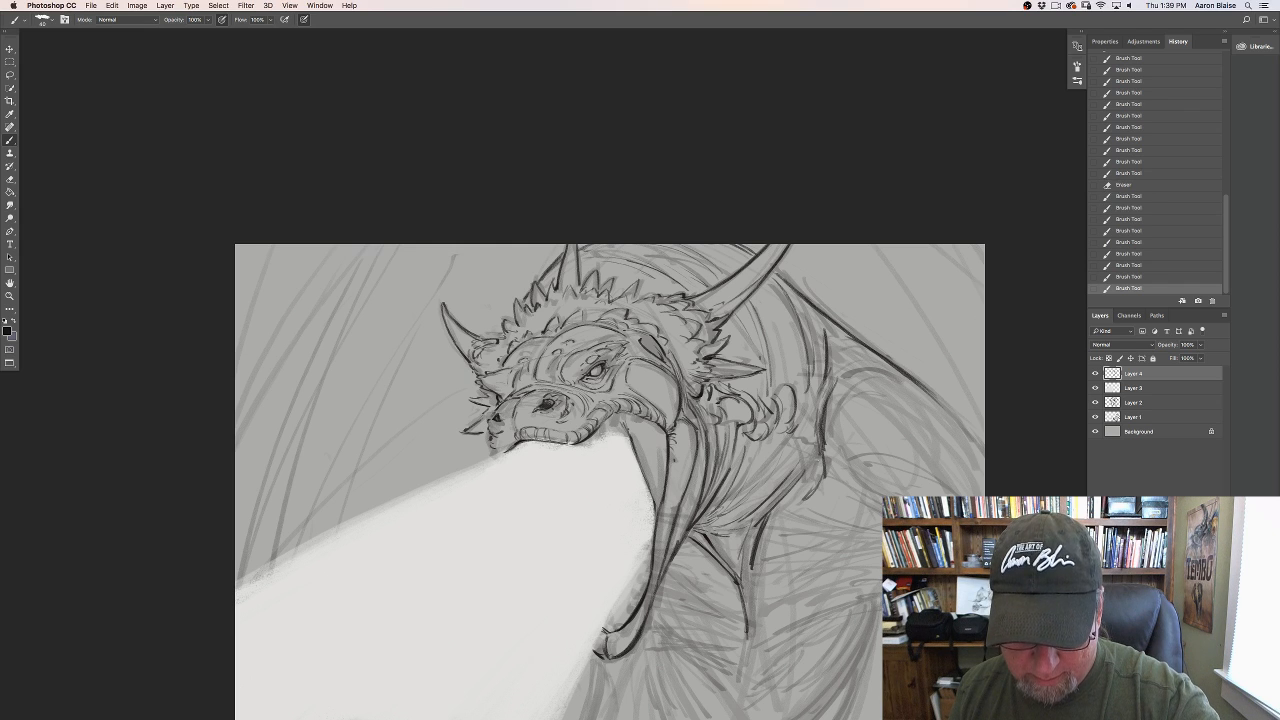
# Step: Brush dark fold lines where the dragon's neck meets its shoulder, radiating down and across from the joint
pyautogui.moveTo(820, 392); pyautogui.dragTo(818, 430)
pyautogui.moveTo(820, 404)
pyautogui.mouseDown()
pyautogui.moveTo(821, 507)
pyautogui.moveTo(869, 505)
pyautogui.mouseUp()
pyautogui.moveTo(845, 435); pyautogui.dragTo(841, 465)
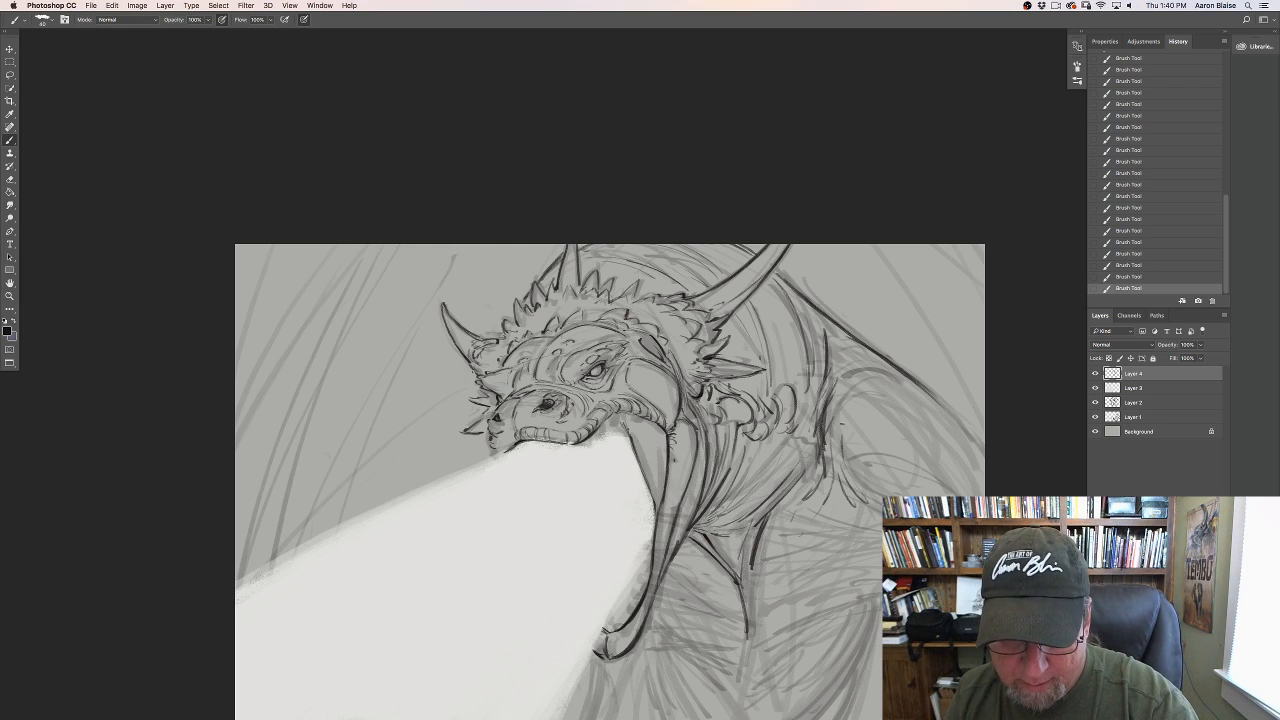
pyautogui.moveTo(835, 402)
pyautogui.mouseDown()
pyautogui.moveTo(875, 412)
pyautogui.moveTo(836, 391)
pyautogui.mouseUp()
pyautogui.moveTo(835, 386)
pyautogui.mouseDown()
pyautogui.moveTo(911, 381)
pyautogui.moveTo(947, 407)
pyautogui.mouseUp()
pyautogui.moveTo(855, 367)
pyautogui.mouseDown()
pyautogui.moveTo(897, 371)
pyautogui.moveTo(847, 355)
pyautogui.mouseUp()
pyautogui.moveTo(833, 369)
pyautogui.mouseDown()
pyautogui.moveTo(851, 345)
pyautogui.moveTo(912, 376)
pyautogui.moveTo(838, 328)
pyautogui.moveTo(850, 332)
pyautogui.mouseUp()
# Step: Darken the upper contour of the dragon's shoulder and add muscle lines running along the upper arm
pyautogui.moveTo(838, 325); pyautogui.dragTo(905, 373)
pyautogui.moveTo(900, 370); pyautogui.dragTo(935, 395)
pyautogui.moveTo(922, 385)
pyautogui.mouseDown()
pyautogui.moveTo(985, 450)
pyautogui.moveTo(968, 428)
pyautogui.mouseUp()
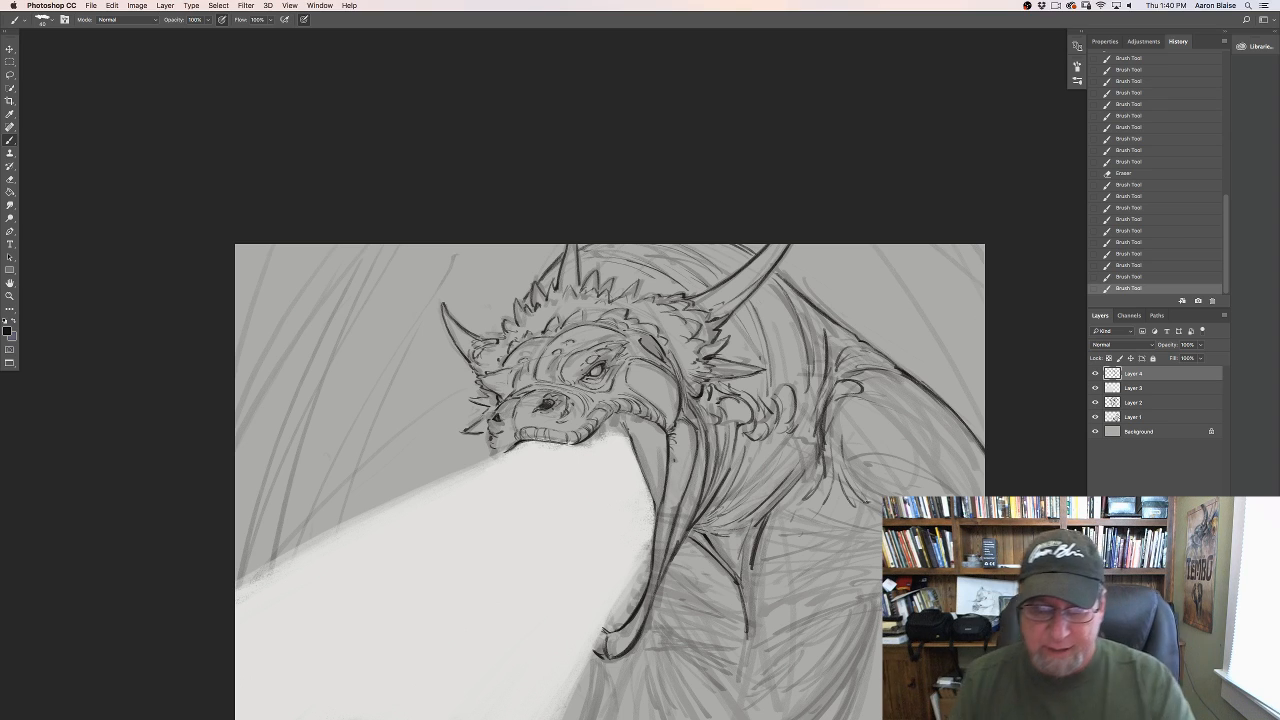
pyautogui.moveTo(866, 342)
pyautogui.mouseDown()
pyautogui.moveTo(900, 362)
pyautogui.moveTo(890, 358)
pyautogui.mouseUp()
pyautogui.moveTo(880, 352); pyautogui.dragTo(910, 372)
pyautogui.moveTo(900, 366)
pyautogui.mouseDown()
pyautogui.moveTo(935, 392)
pyautogui.moveTo(895, 398)
pyautogui.mouseUp()
pyautogui.moveTo(870, 385); pyautogui.dragTo(940, 420)
pyautogui.moveTo(878, 394)
pyautogui.mouseDown()
pyautogui.moveTo(942, 416)
pyautogui.moveTo(974, 450)
pyautogui.mouseUp()
pyautogui.moveTo(922, 411); pyautogui.dragTo(984, 470)
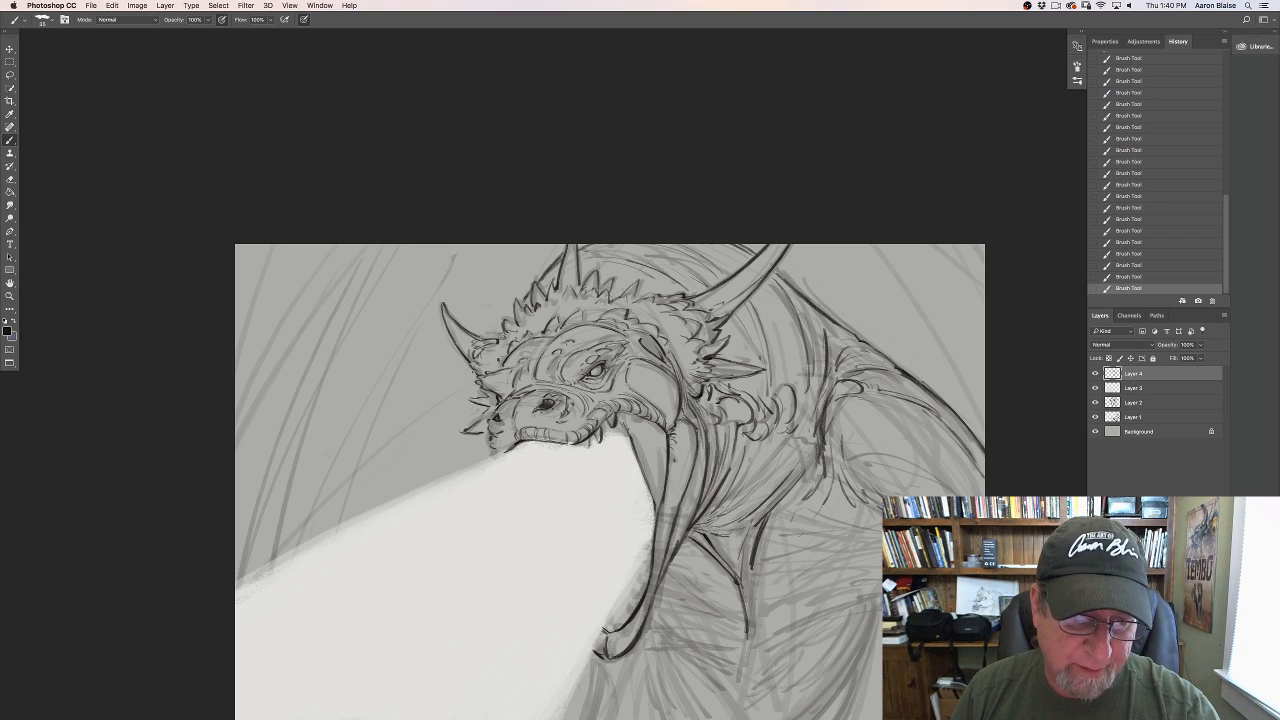
# Step: Draw small pointed teeth along the dragon's upper jaw and add a line inside the corner of the mouth
pyautogui.moveTo(570, 445); pyautogui.dragTo(564, 455)
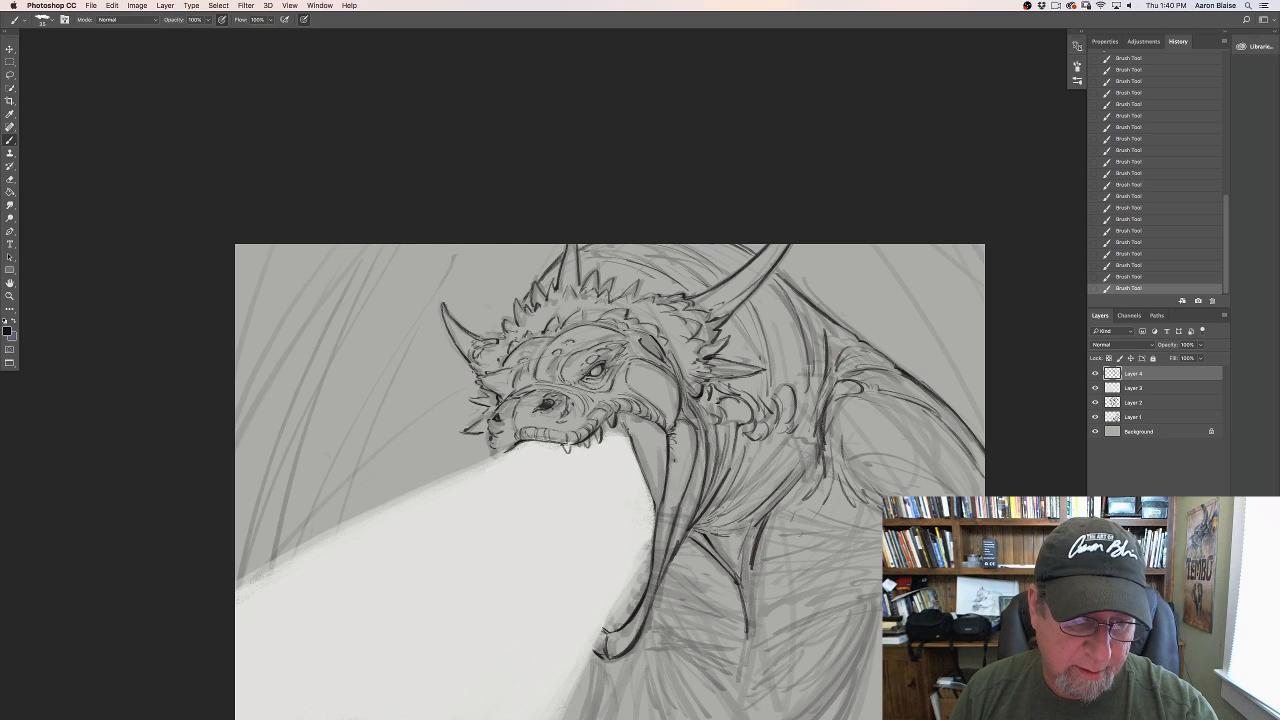
pyautogui.moveTo(622, 413)
pyautogui.mouseDown()
pyautogui.moveTo(620, 430)
pyautogui.moveTo(615, 418)
pyautogui.moveTo(636, 425)
pyautogui.mouseUp()
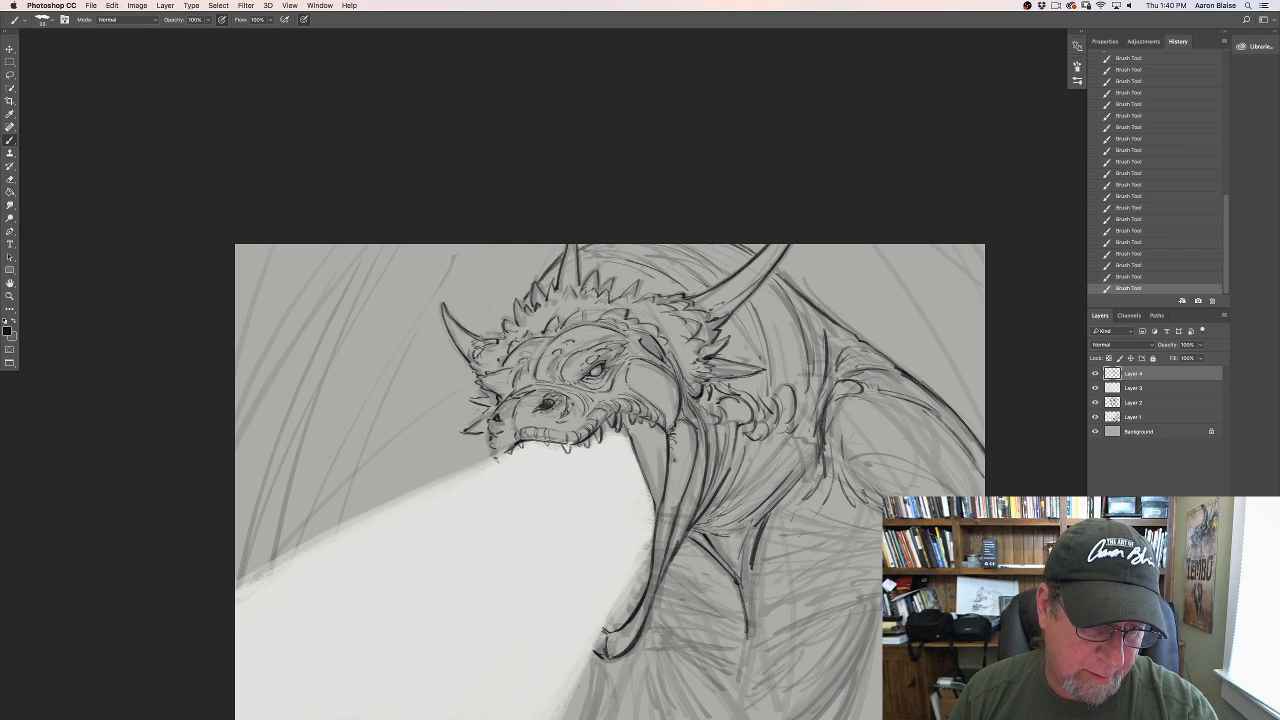
pyautogui.moveTo(490, 449); pyautogui.dragTo(498, 458)
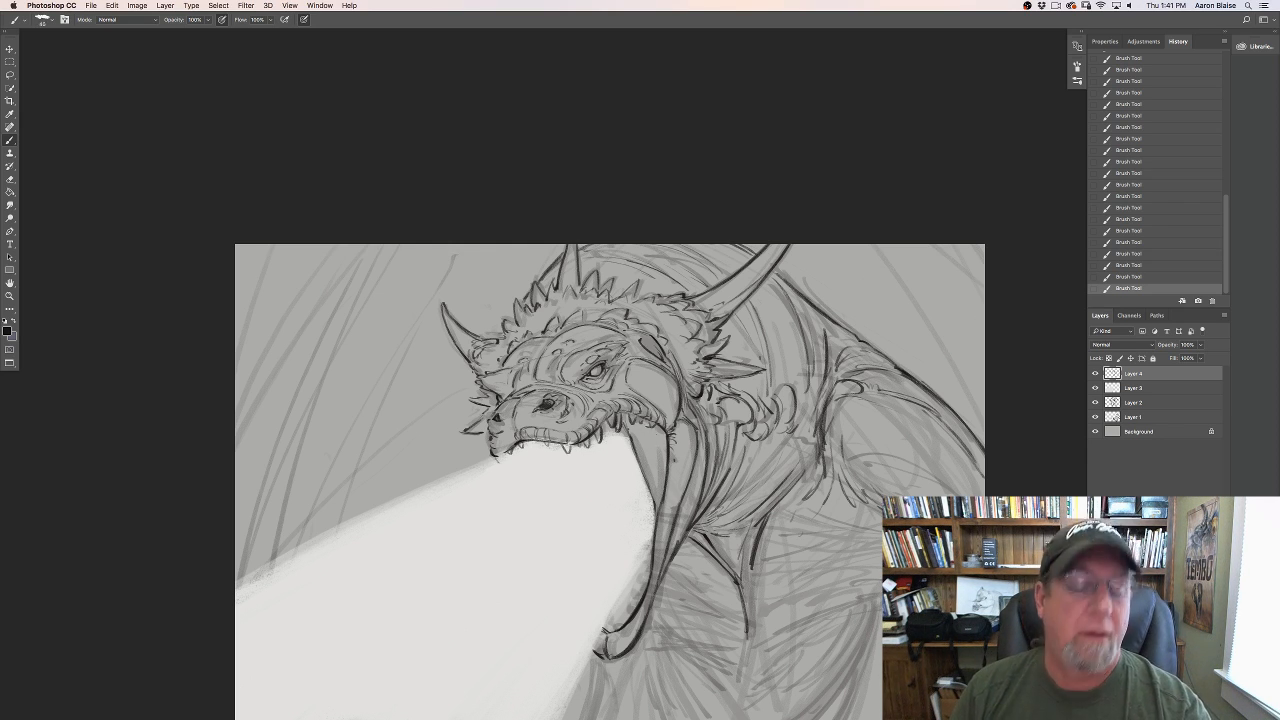
pyautogui.moveTo(643, 427)
pyautogui.mouseDown()
pyautogui.moveTo(664, 482)
pyautogui.moveTo(644, 428)
pyautogui.mouseUp()
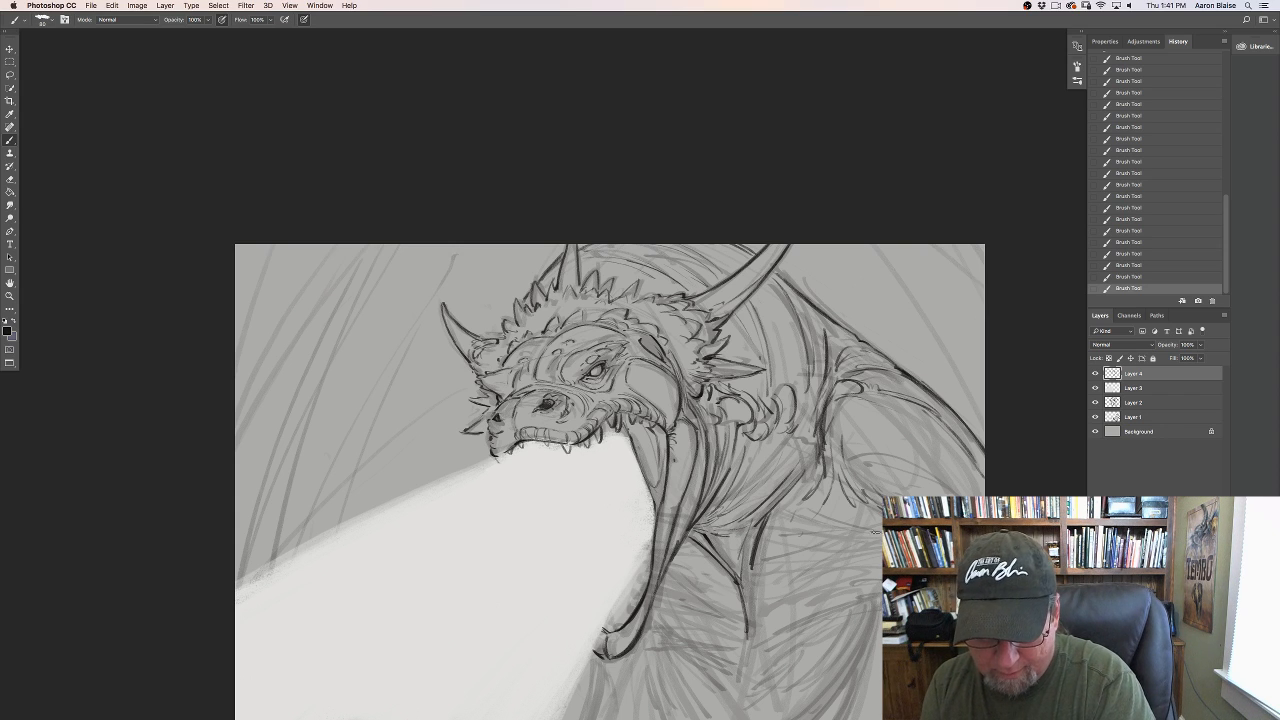
# Step: Define the lower edge of the arm membrane and the dragon's flank beneath it with long curved strokes
pyautogui.moveTo(877, 600)
pyautogui.mouseDown()
pyautogui.moveTo(788, 626)
pyautogui.moveTo(761, 656)
pyautogui.mouseUp()
pyautogui.moveTo(879, 599)
pyautogui.mouseDown()
pyautogui.moveTo(852, 688)
pyautogui.moveTo(832, 716)
pyautogui.moveTo(804, 719)
pyautogui.mouseUp()
pyautogui.moveTo(877, 639); pyautogui.dragTo(843, 719)
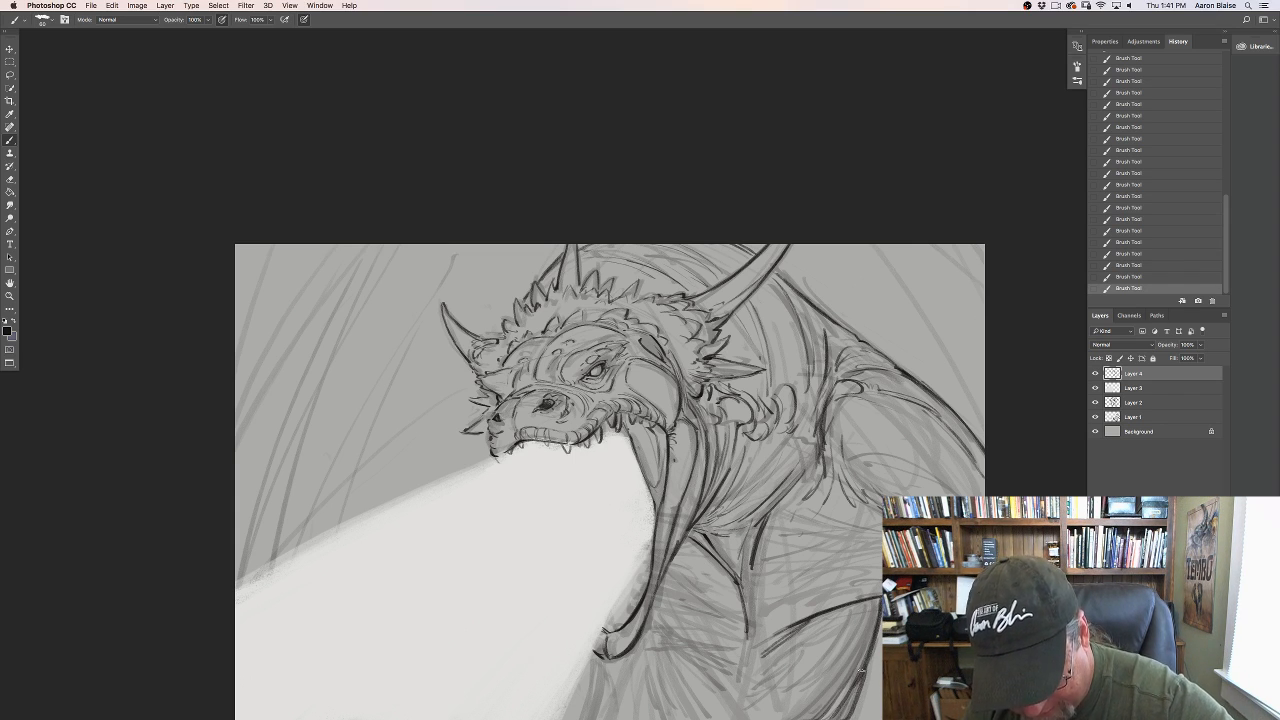
pyautogui.moveTo(854, 618)
pyautogui.mouseDown()
pyautogui.moveTo(826, 648)
pyautogui.moveTo(833, 665)
pyautogui.moveTo(817, 679)
pyautogui.moveTo(832, 682)
pyautogui.mouseUp()
pyautogui.moveTo(870, 638); pyautogui.dragTo(852, 672)
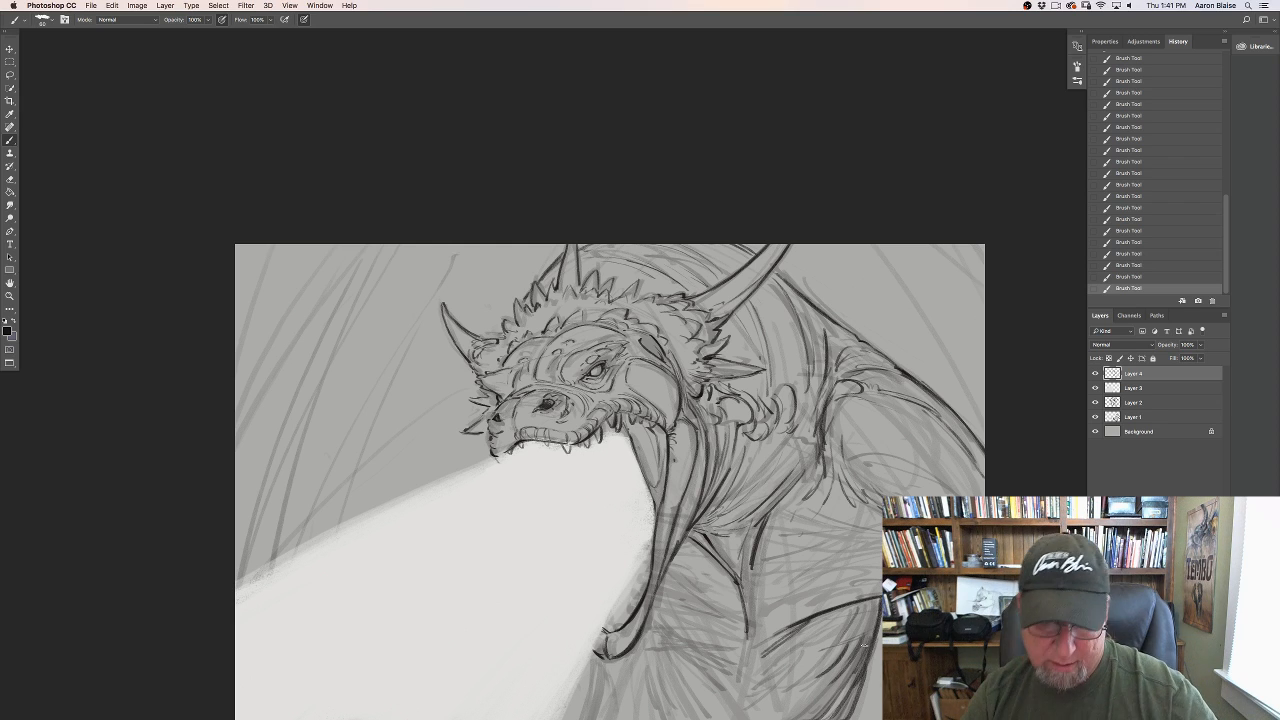
# Step: Add crease lines across the lower chest and short curved strokes on the body below the jaw tip
pyautogui.moveTo(794, 628)
pyautogui.mouseDown()
pyautogui.moveTo(734, 670)
pyautogui.moveTo(648, 649)
pyautogui.mouseUp()
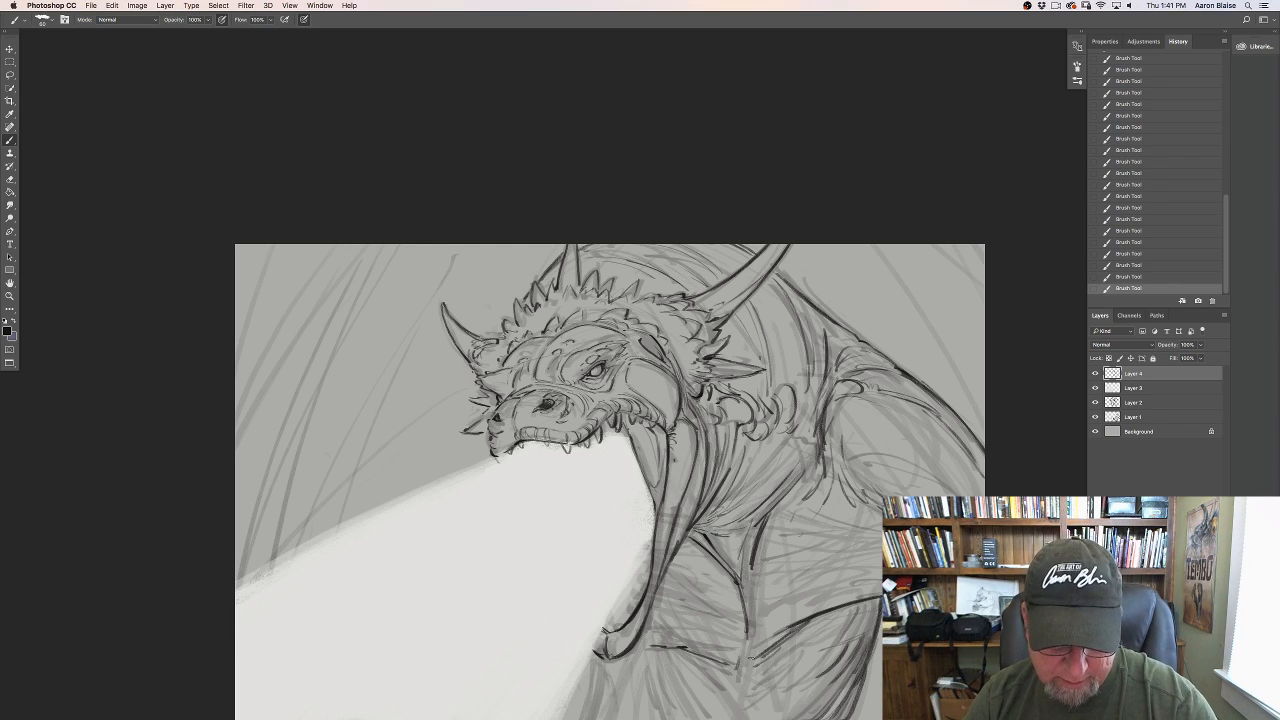
pyautogui.moveTo(843, 611)
pyautogui.mouseDown()
pyautogui.moveTo(773, 660)
pyautogui.moveTo(750, 714)
pyautogui.moveTo(690, 702)
pyautogui.moveTo(668, 714)
pyautogui.mouseUp()
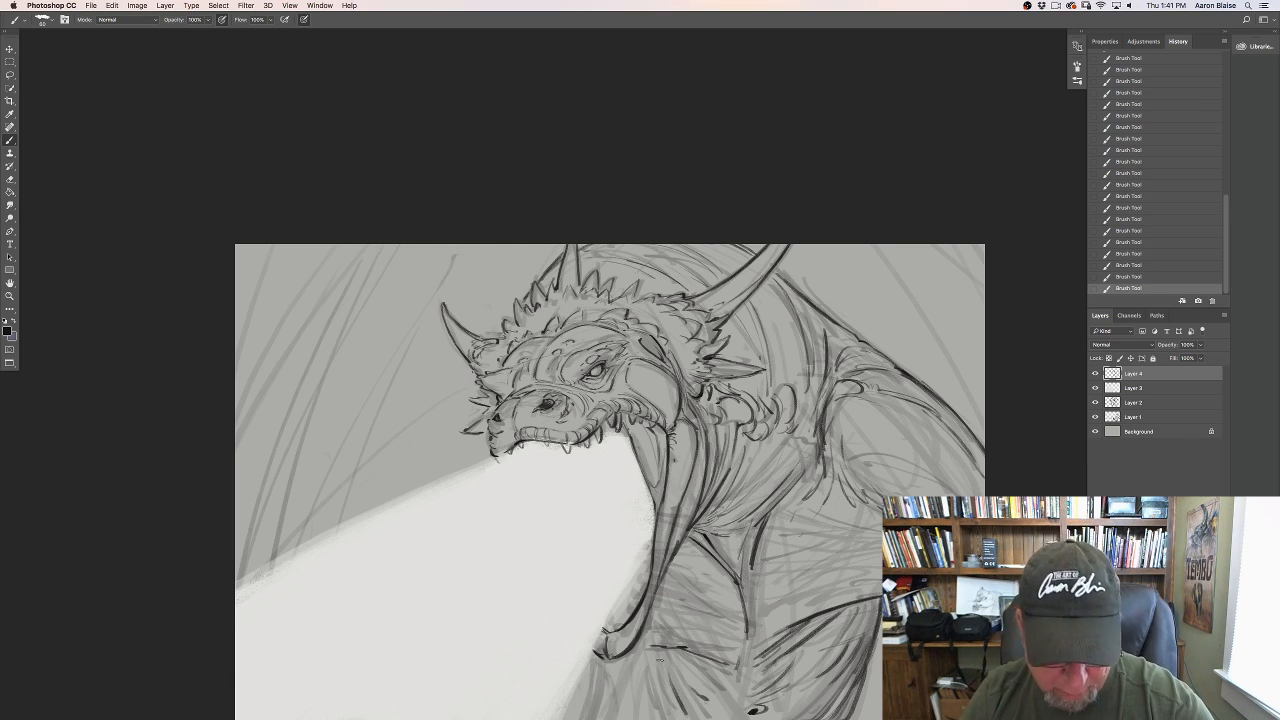
pyautogui.moveTo(682, 660)
pyautogui.mouseDown()
pyautogui.moveTo(658, 716)
pyautogui.moveTo(642, 718)
pyautogui.mouseUp()
pyautogui.moveTo(618, 672)
pyautogui.mouseDown()
pyautogui.moveTo(608, 718)
pyautogui.moveTo(588, 702)
pyautogui.mouseUp()
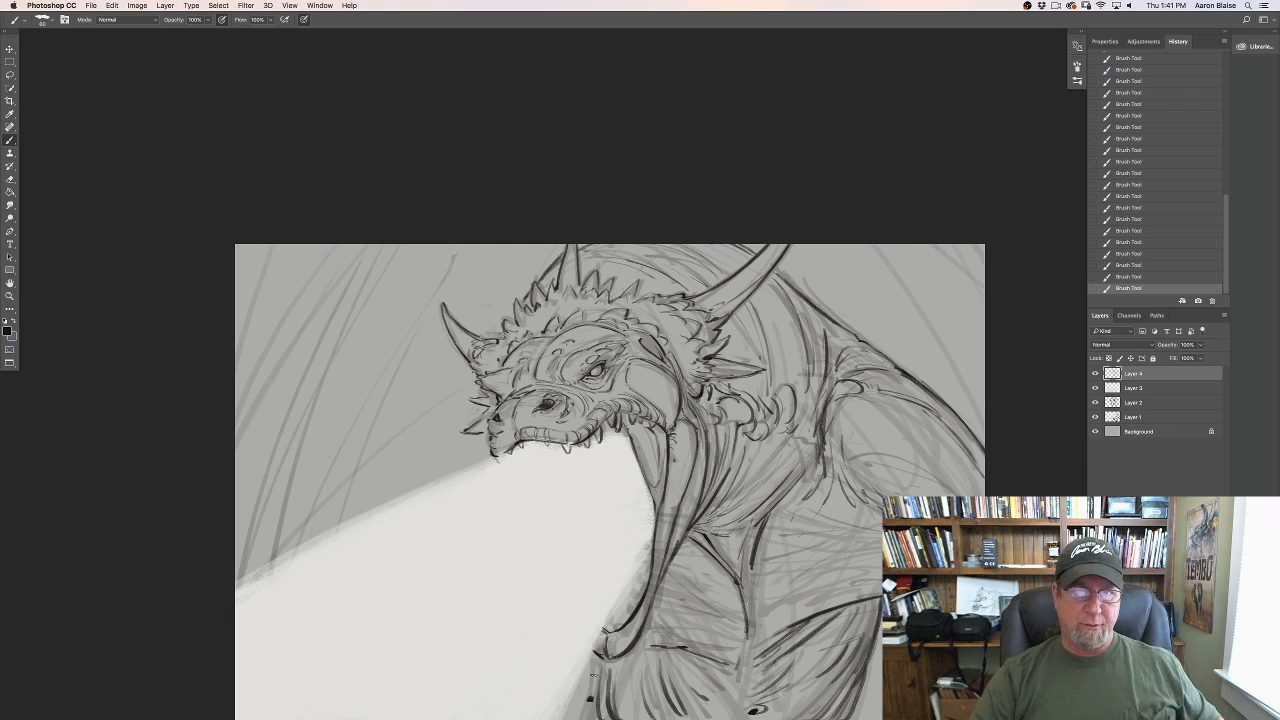
# Step: Darken the long diagonal wing lines behind the dragon's shoulder in the upper corner of the canvas
pyautogui.moveTo(898, 282); pyautogui.dragTo(982, 418)
pyautogui.moveTo(872, 246); pyautogui.dragTo(984, 426)
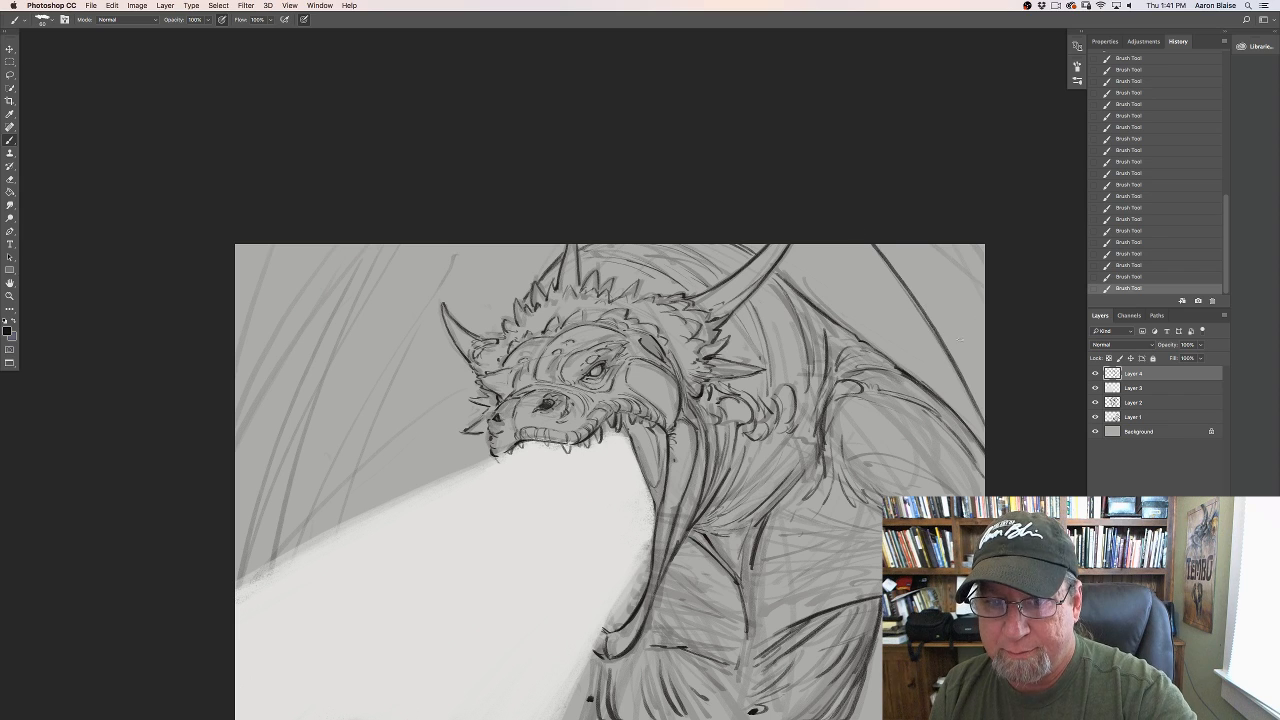
pyautogui.moveTo(947, 248); pyautogui.dragTo(986, 315)
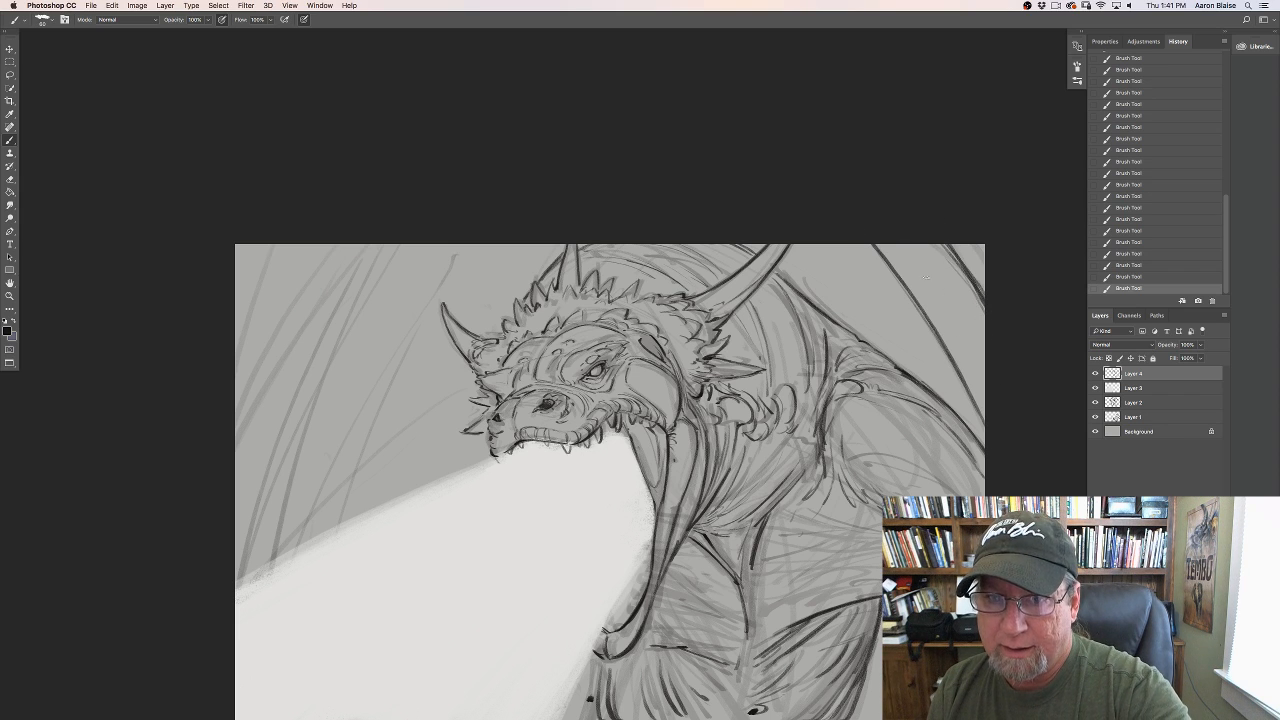
pyautogui.moveTo(902, 288); pyautogui.dragTo(982, 420)
pyautogui.moveTo(850, 247); pyautogui.dragTo(954, 376)
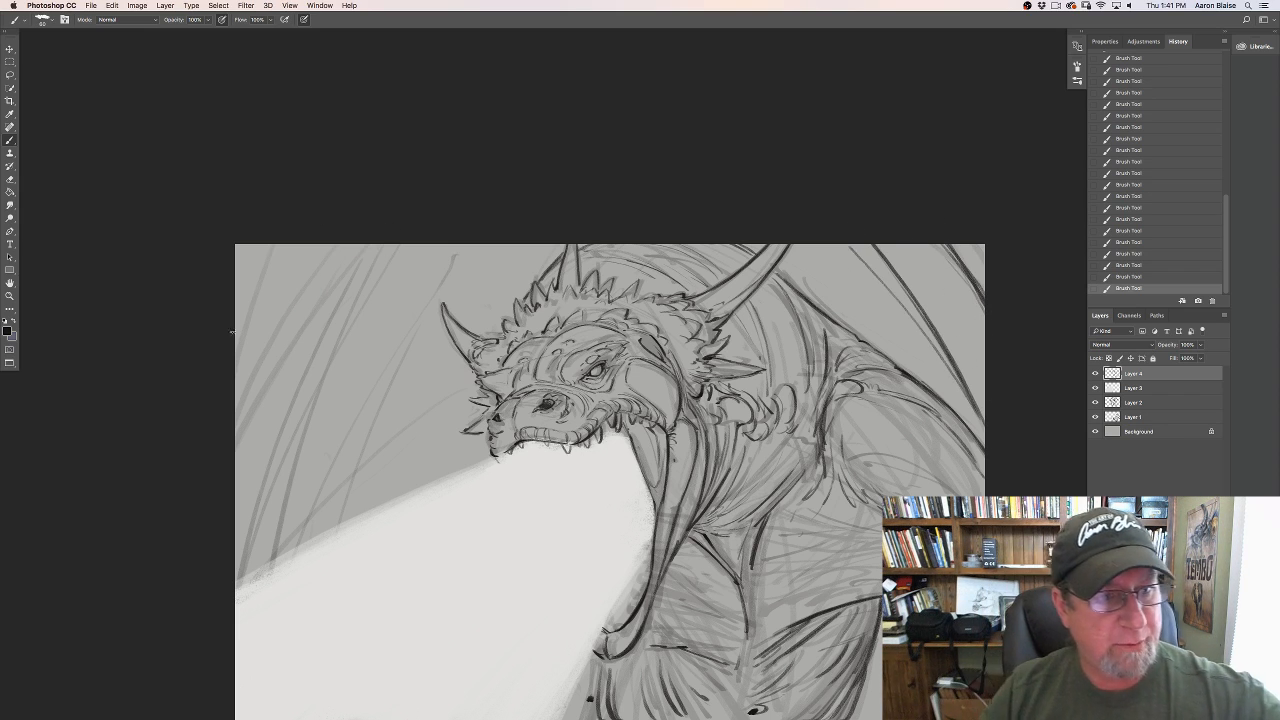
# Step: Darken the long sweeping wing lines on the snout side of the dragon, from the canvas top to its side edge
pyautogui.moveTo(278, 246); pyautogui.dragTo(236, 326)
pyautogui.moveTo(378, 246); pyautogui.dragTo(236, 438)
pyautogui.moveTo(342, 290); pyautogui.dragTo(236, 440)
pyautogui.moveTo(342, 352); pyautogui.dragTo(294, 434)
pyautogui.moveTo(418, 268)
pyautogui.mouseDown()
pyautogui.moveTo(228, 571)
pyautogui.moveTo(455, 239)
pyautogui.moveTo(236, 564)
pyautogui.mouseUp()
pyautogui.moveTo(436, 296); pyautogui.dragTo(398, 324)
pyautogui.moveTo(496, 244); pyautogui.dragTo(364, 356)
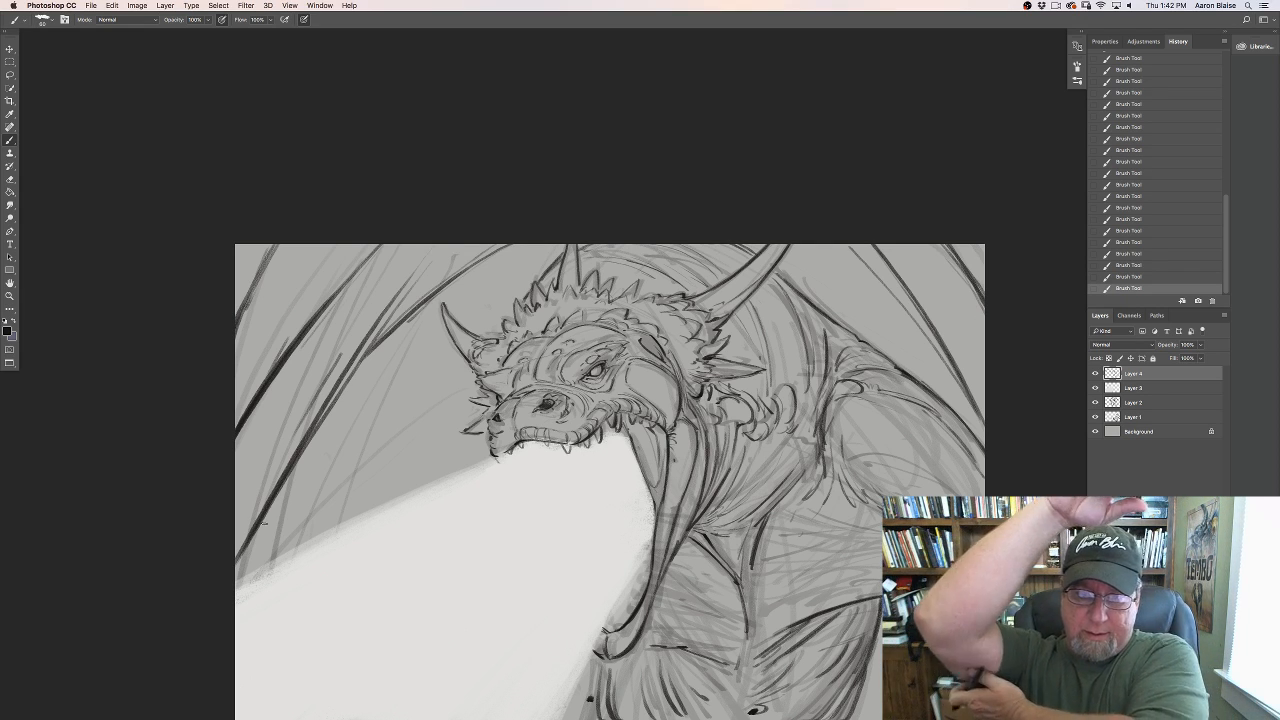
# Step: Strengthen the neck and armpit folds and add muscle creases across the dragon's chest on both sides of the centre
pyautogui.moveTo(816, 381); pyautogui.dragTo(804, 470)
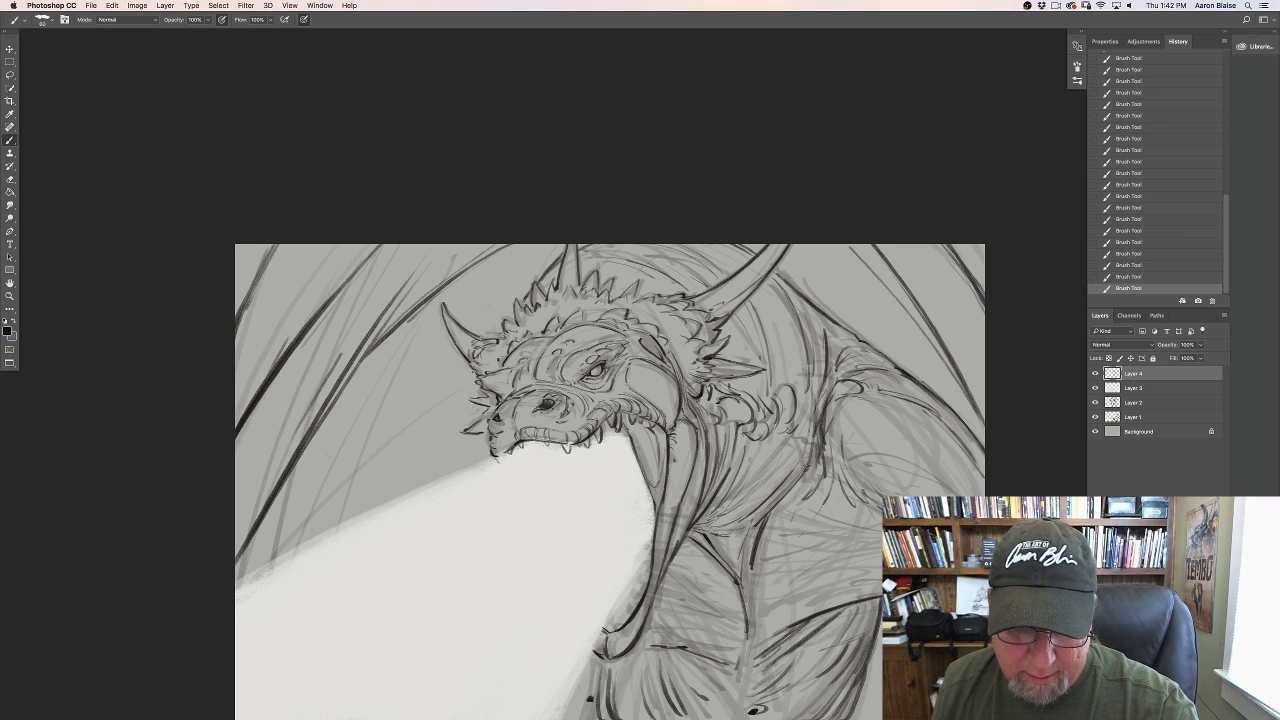
pyautogui.moveTo(814, 404)
pyautogui.mouseDown()
pyautogui.moveTo(797, 478)
pyautogui.moveTo(782, 487)
pyautogui.mouseUp()
pyautogui.moveTo(810, 474)
pyautogui.mouseDown()
pyautogui.moveTo(769, 517)
pyautogui.moveTo(775, 533)
pyautogui.moveTo(880, 549)
pyautogui.mouseUp()
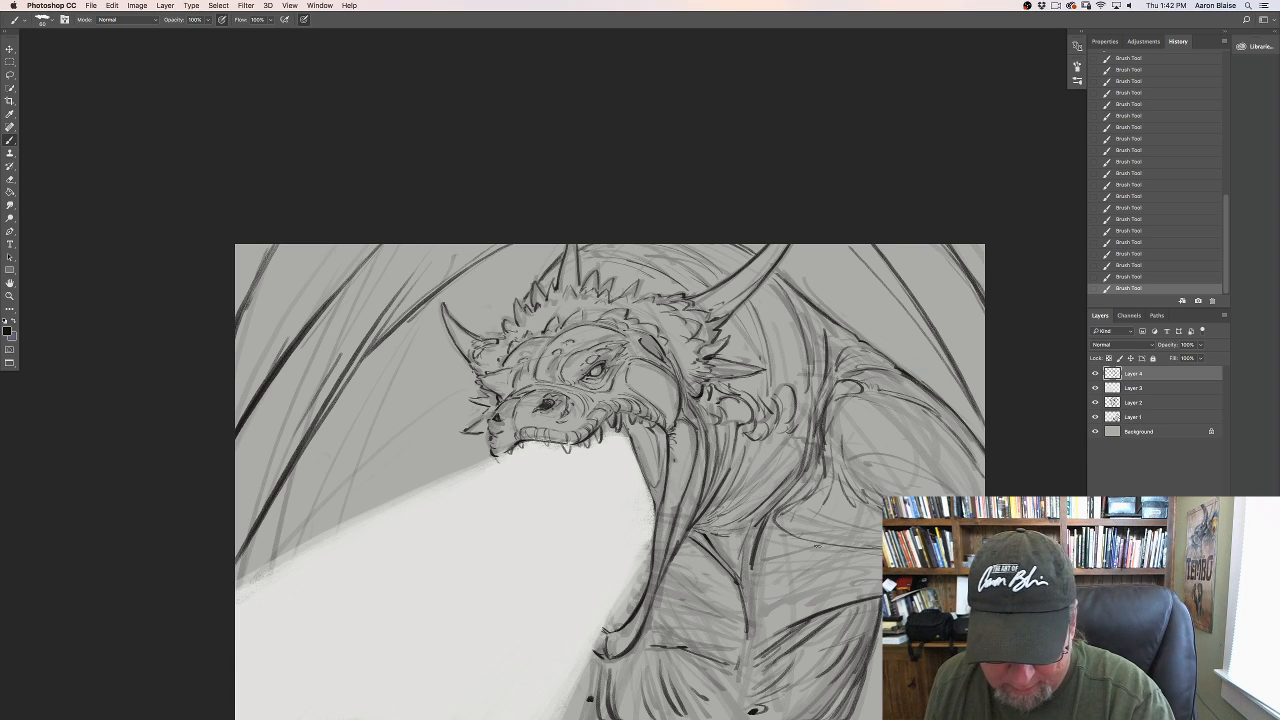
pyautogui.moveTo(785, 544)
pyautogui.mouseDown()
pyautogui.moveTo(839, 555)
pyautogui.moveTo(778, 572)
pyautogui.moveTo(822, 580)
pyautogui.moveTo(822, 560)
pyautogui.moveTo(766, 585)
pyautogui.moveTo(830, 592)
pyautogui.moveTo(764, 621)
pyautogui.mouseUp()
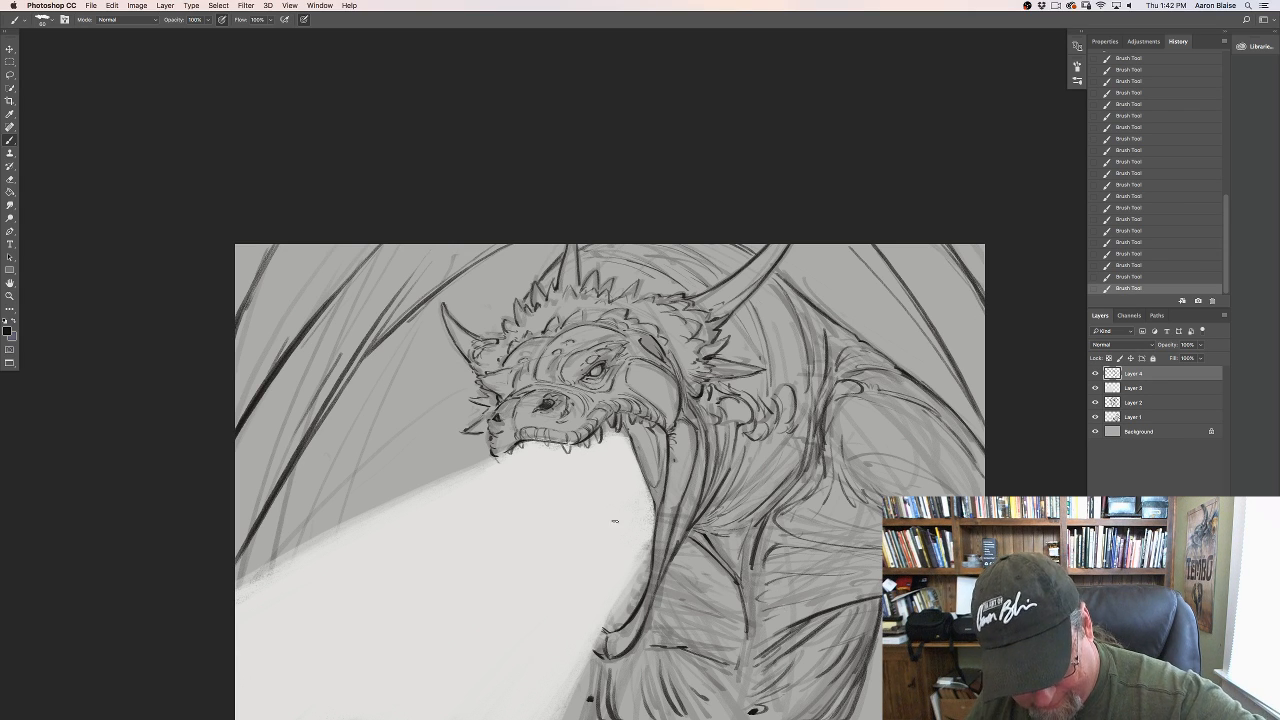
pyautogui.moveTo(703, 553)
pyautogui.mouseDown()
pyautogui.moveTo(718, 579)
pyautogui.moveTo(683, 574)
pyautogui.moveTo(731, 605)
pyautogui.moveTo(663, 596)
pyautogui.moveTo(689, 611)
pyautogui.mouseUp()
pyautogui.moveTo(731, 611); pyautogui.dragTo(653, 632)
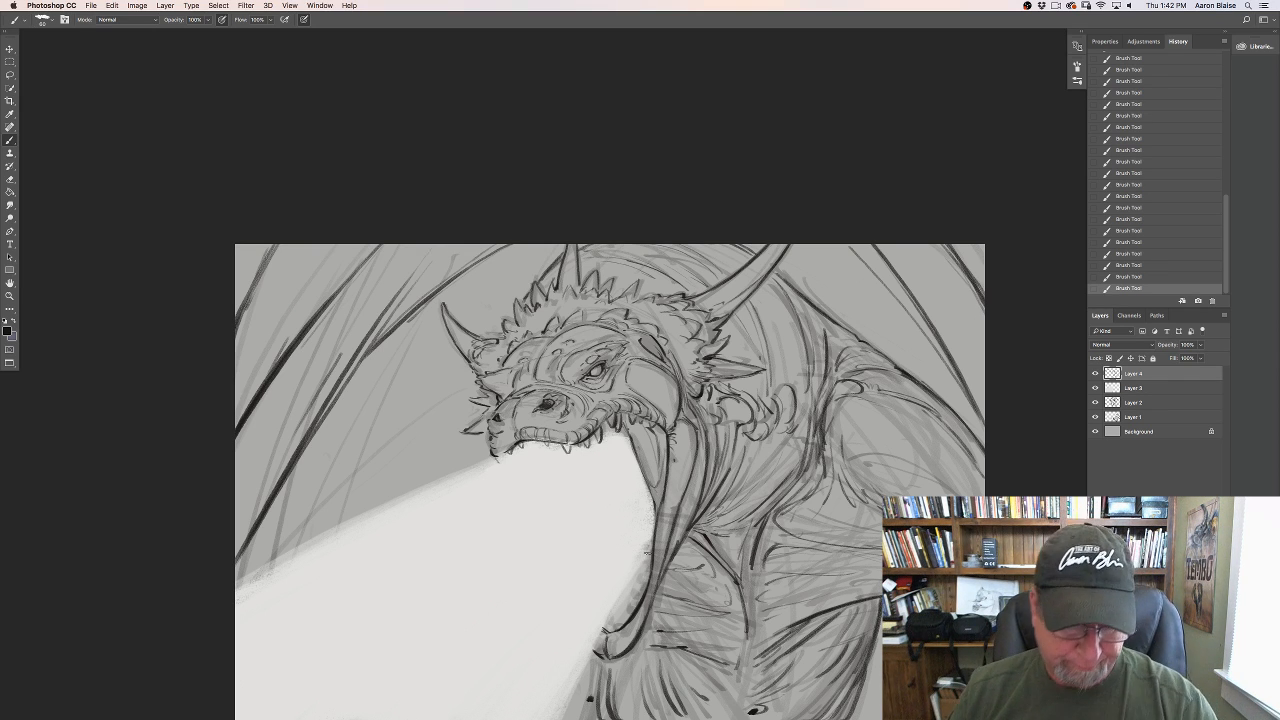
# Step: Draw a row of small rounded teeth inside the lower jaw and thicken the lower end of the snout-side wing line
pyautogui.moveTo(646, 553); pyautogui.dragTo(615, 622)
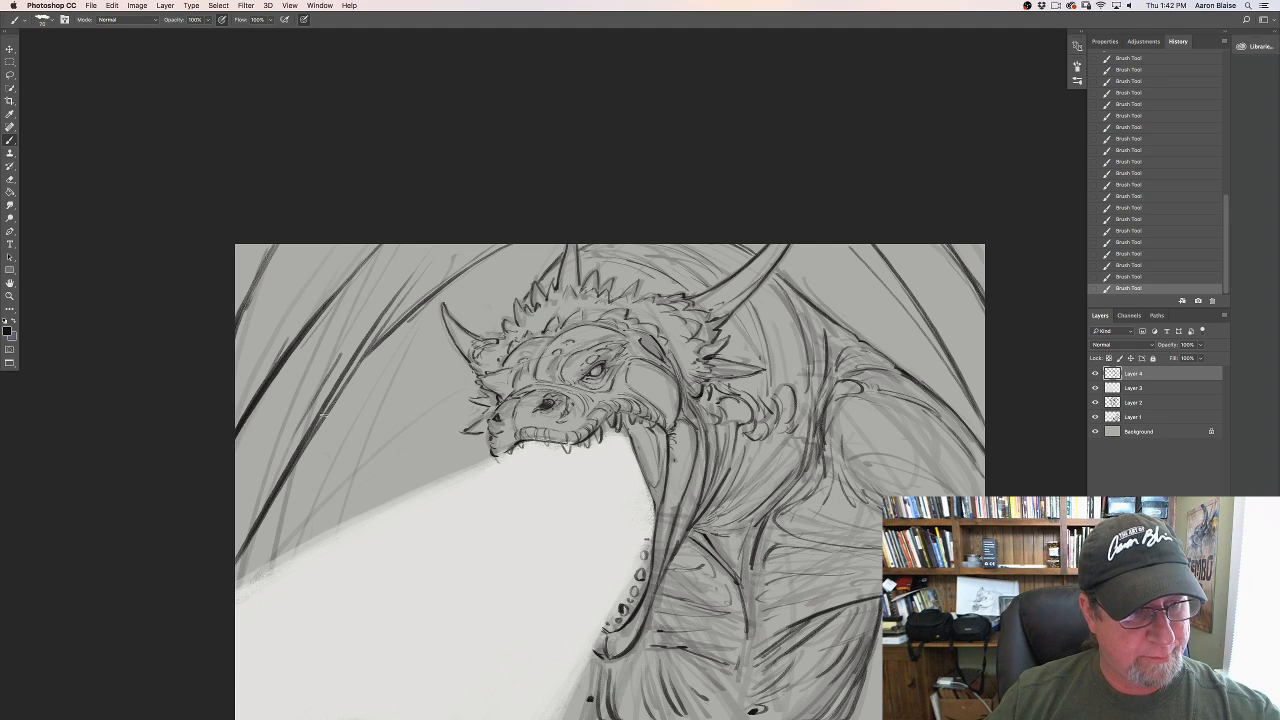
pyautogui.moveTo(322, 414); pyautogui.dragTo(250, 570)
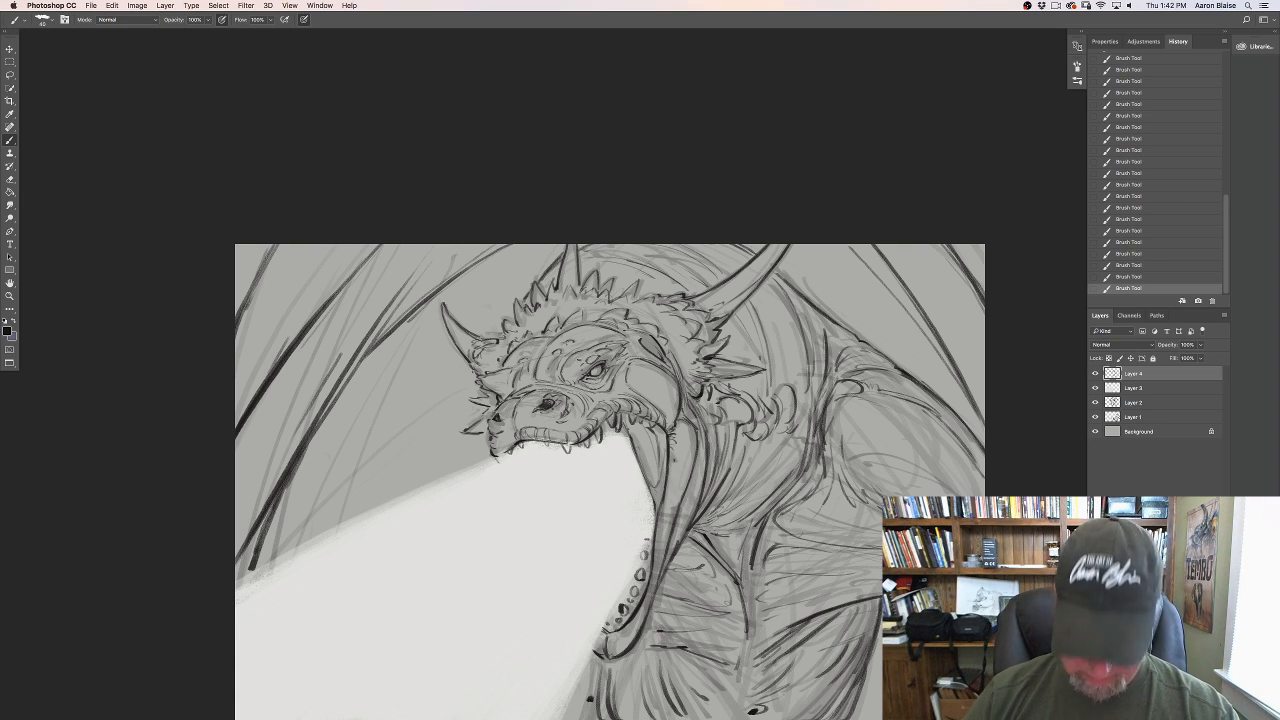
# Step: Refine the brow line above the dragon's eye and darken the curved cheek contour behind the eye
pyautogui.press('super+equal')
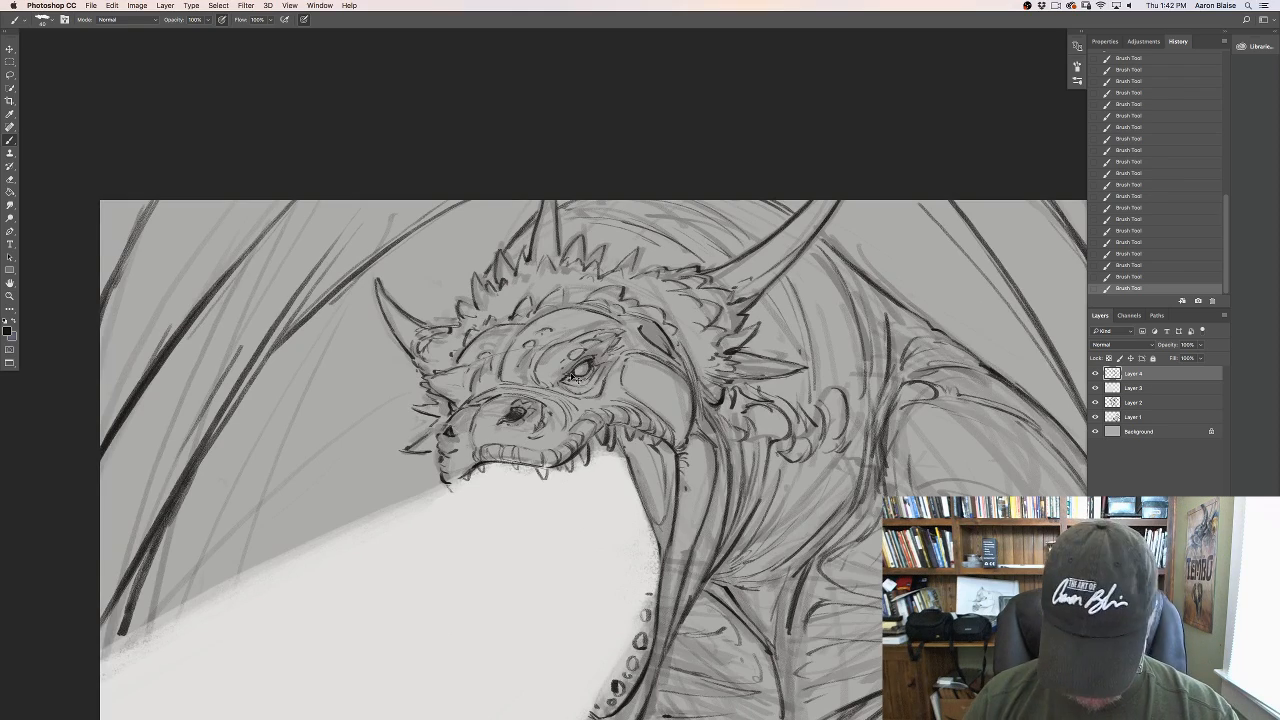
pyautogui.press('super+equal')
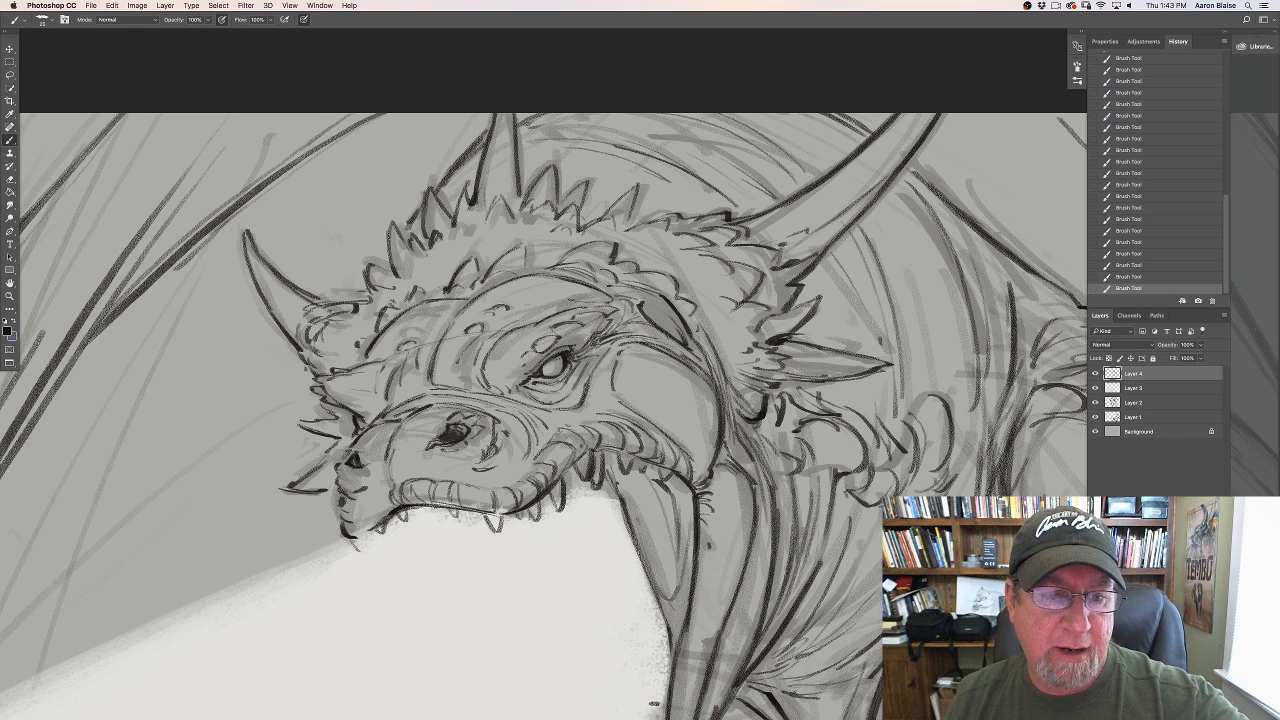
pyautogui.moveTo(539, 316); pyautogui.dragTo(569, 304)
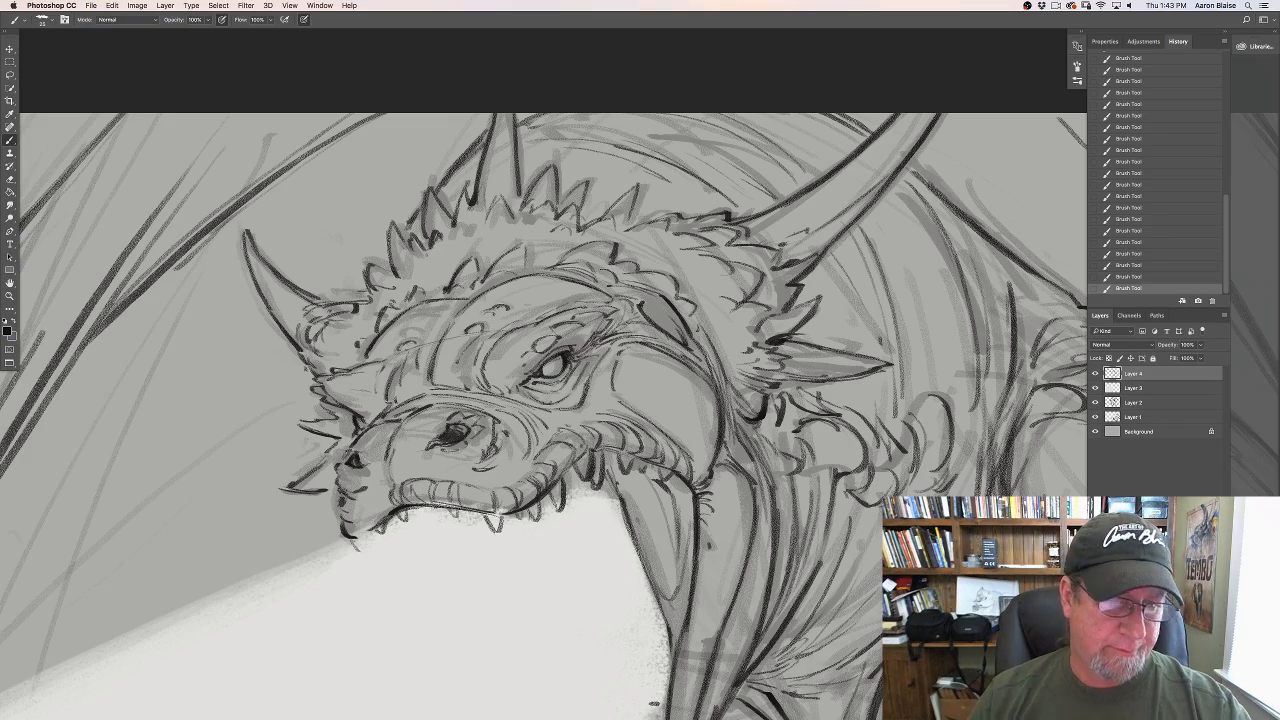
pyautogui.press('super+plus')
pyautogui.press('super+plus')
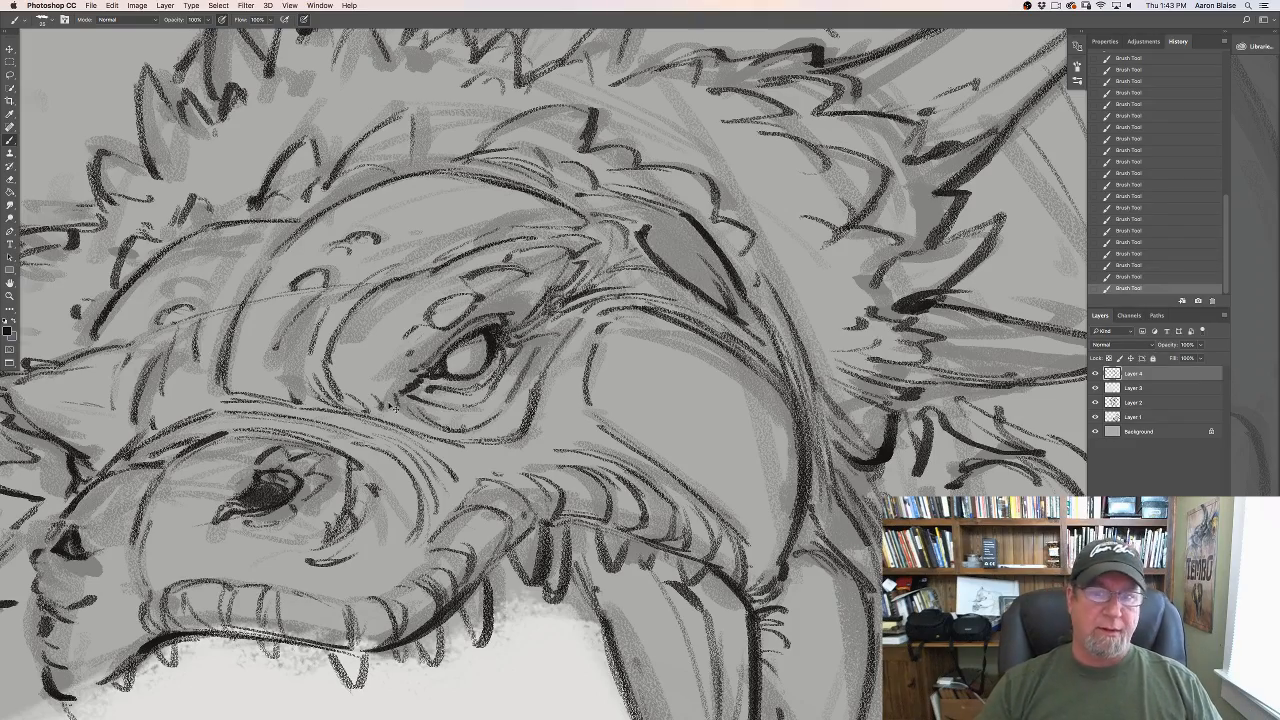
pyautogui.moveTo(798, 424); pyautogui.dragTo(729, 348)
pyautogui.moveTo(788, 398); pyautogui.dragTo(682, 321)
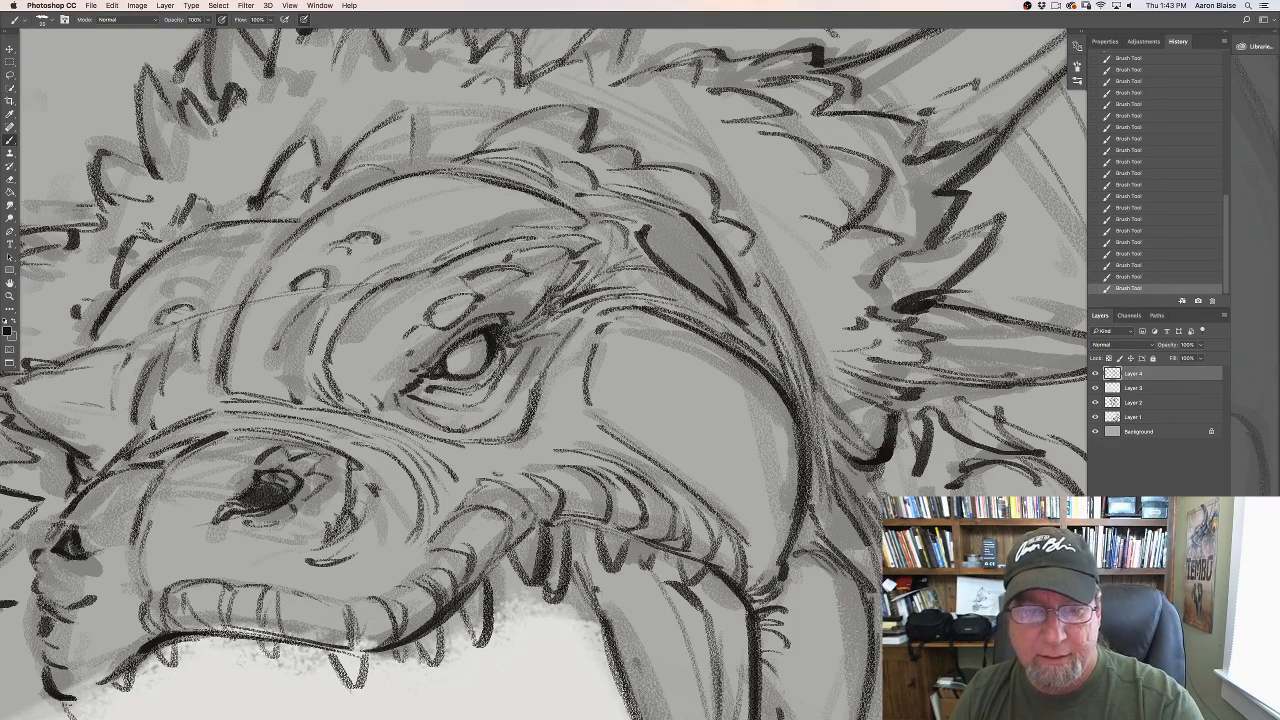
# Step: Compare the whole dragon drawing with Layer 1 hidden and shown, leaving the layer visible
pyautogui.press('super+minus')
pyautogui.press('super+minus')
pyautogui.press('super+minus')
pyautogui.press('super+minus')
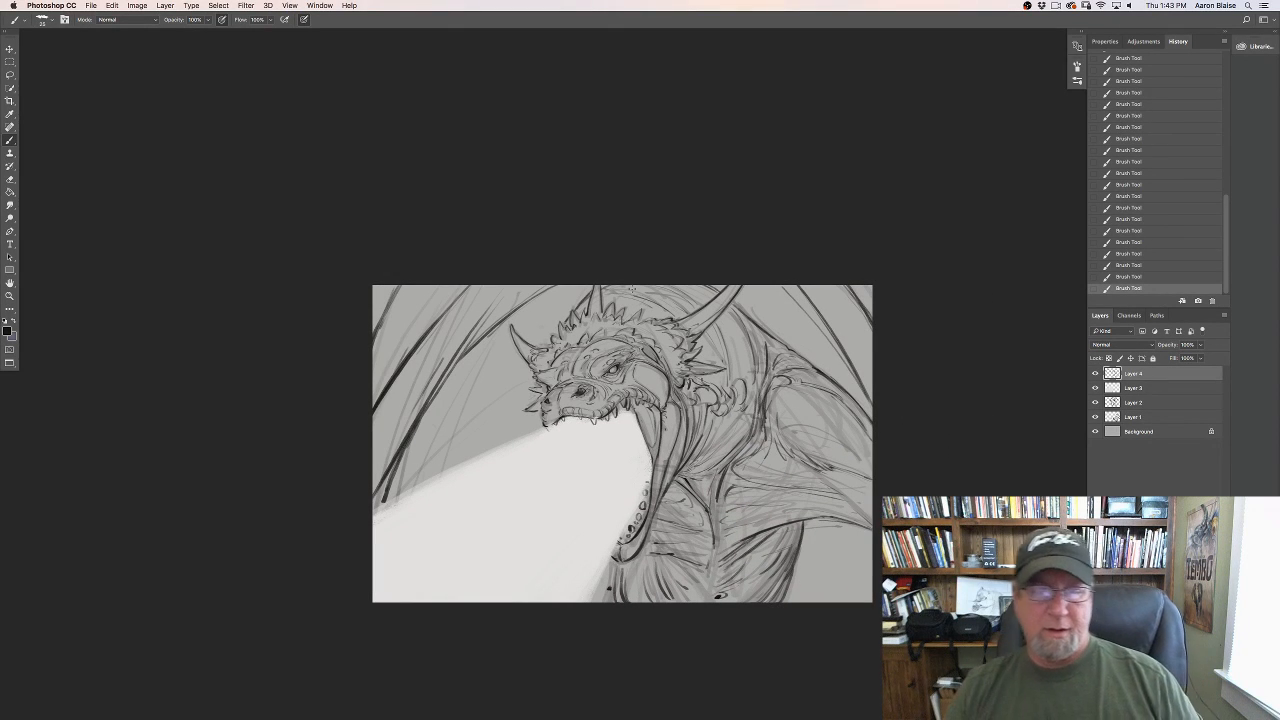
pyautogui.click(1095, 416)
pyautogui.click(1095, 416)
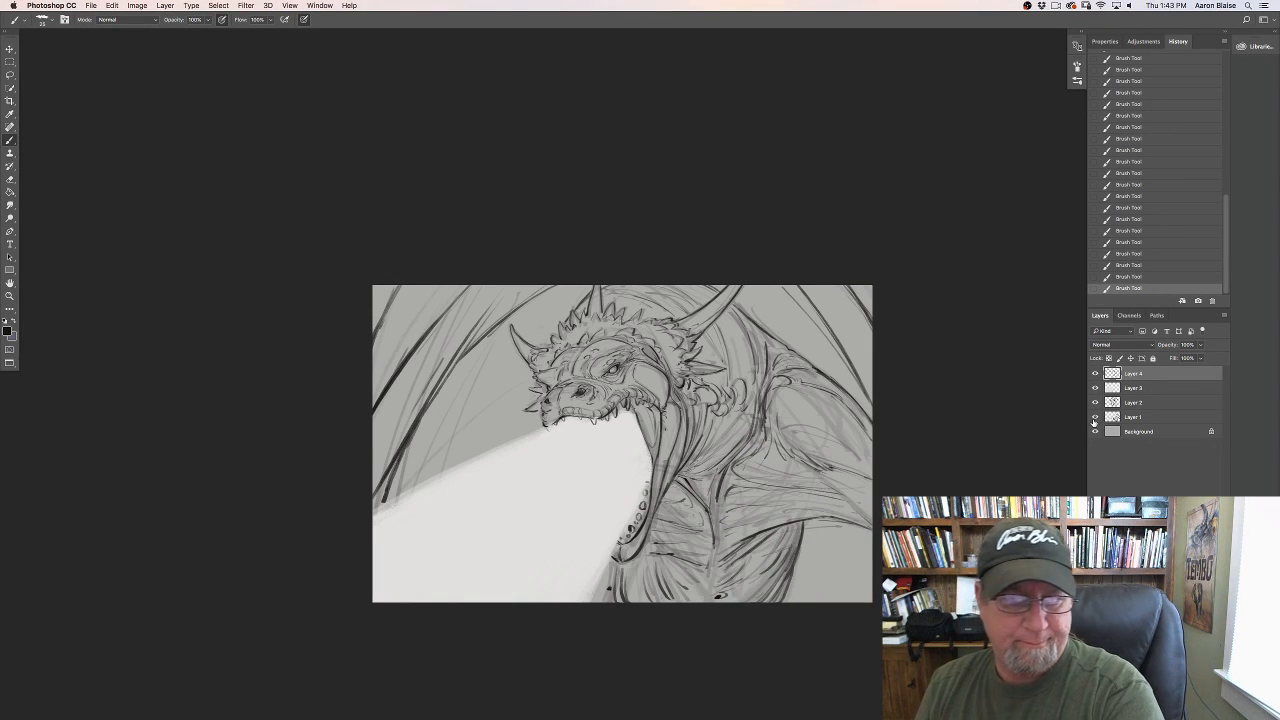
pyautogui.click(1095, 416)
pyautogui.click(1095, 416)
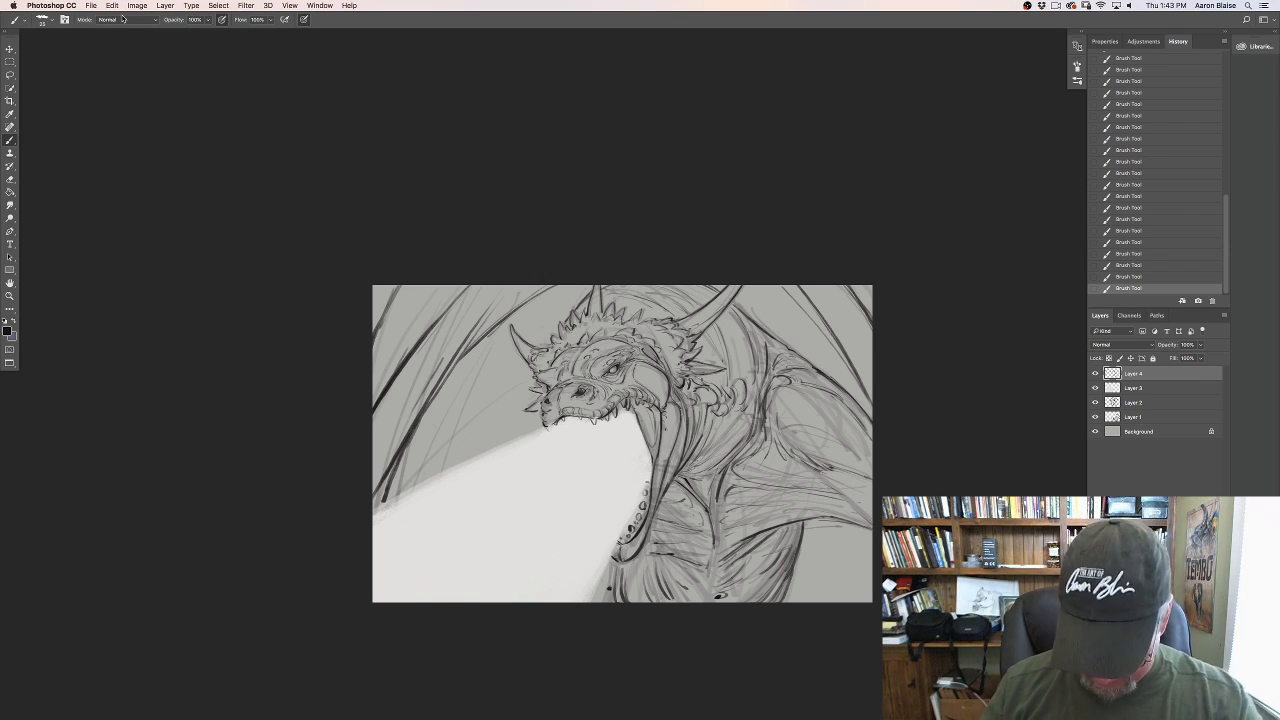
# Step: Check the document's pixel dimensions, print size and resolution in Image Size, keeping the existing values
pyautogui.press('super+equal')
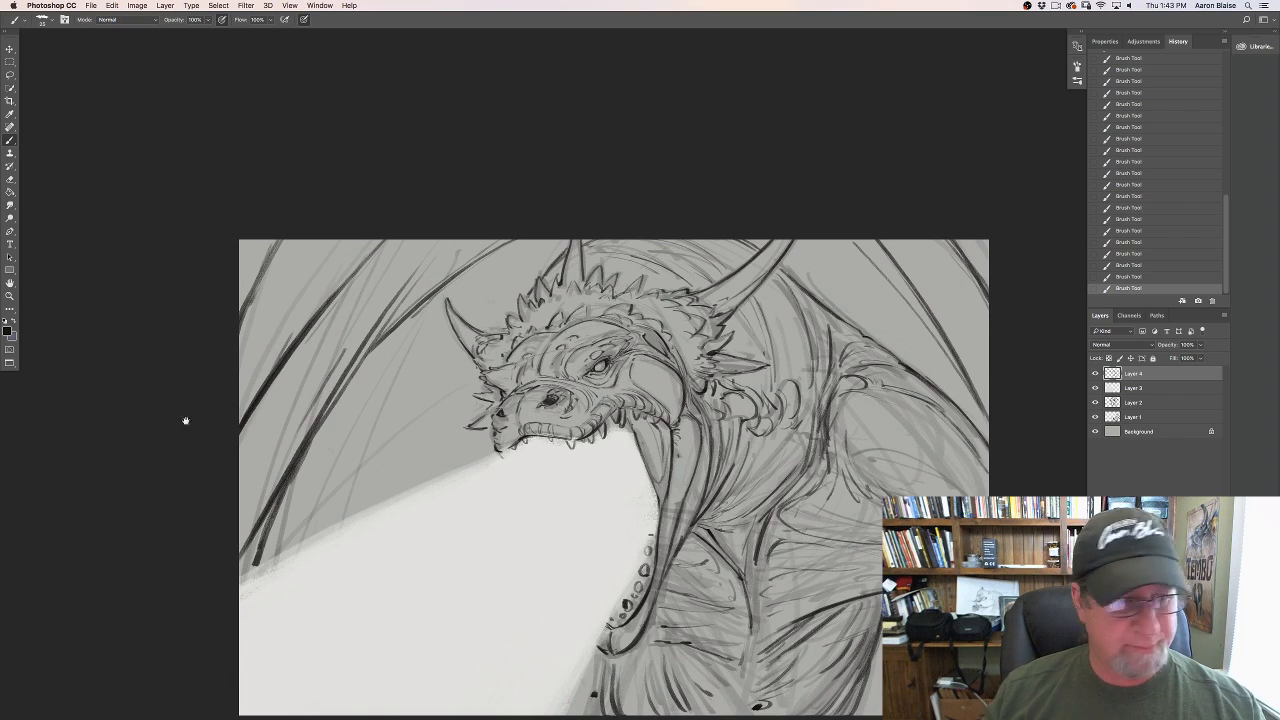
pyautogui.moveTo(183, 420); pyautogui.dragTo(189, 320)
pyautogui.click(137, 6)
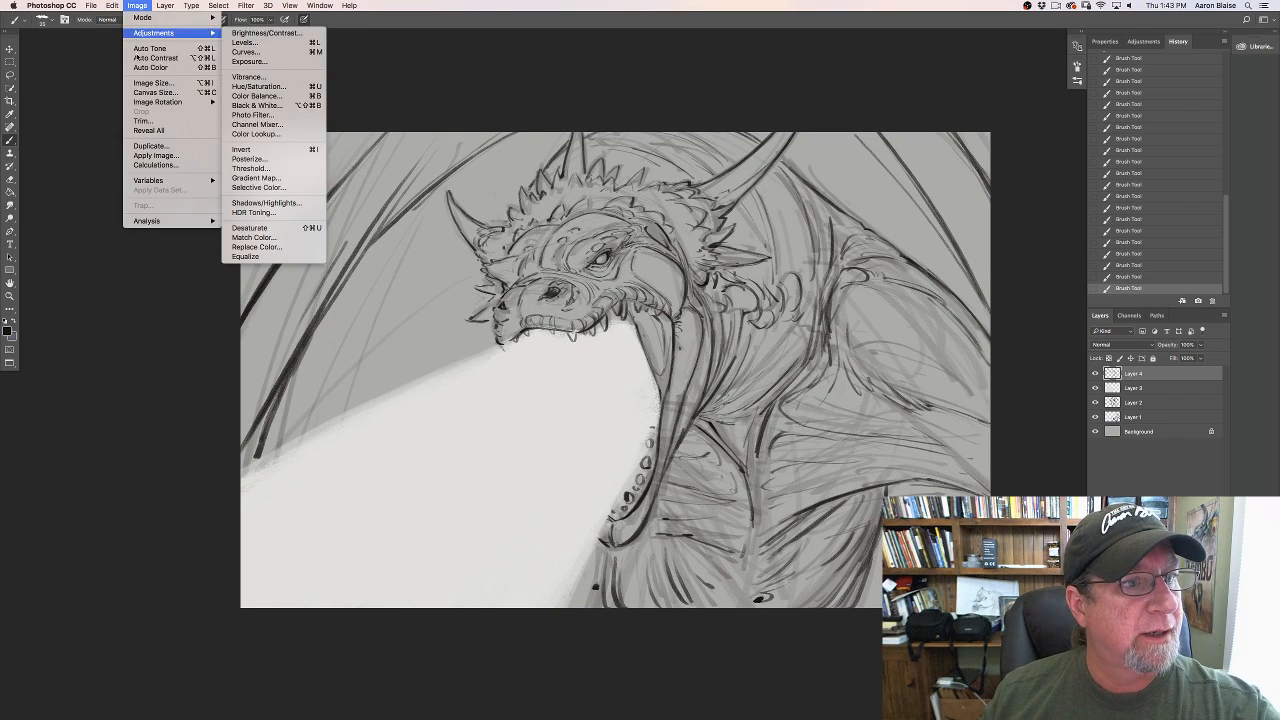
pyautogui.click(135, 85)
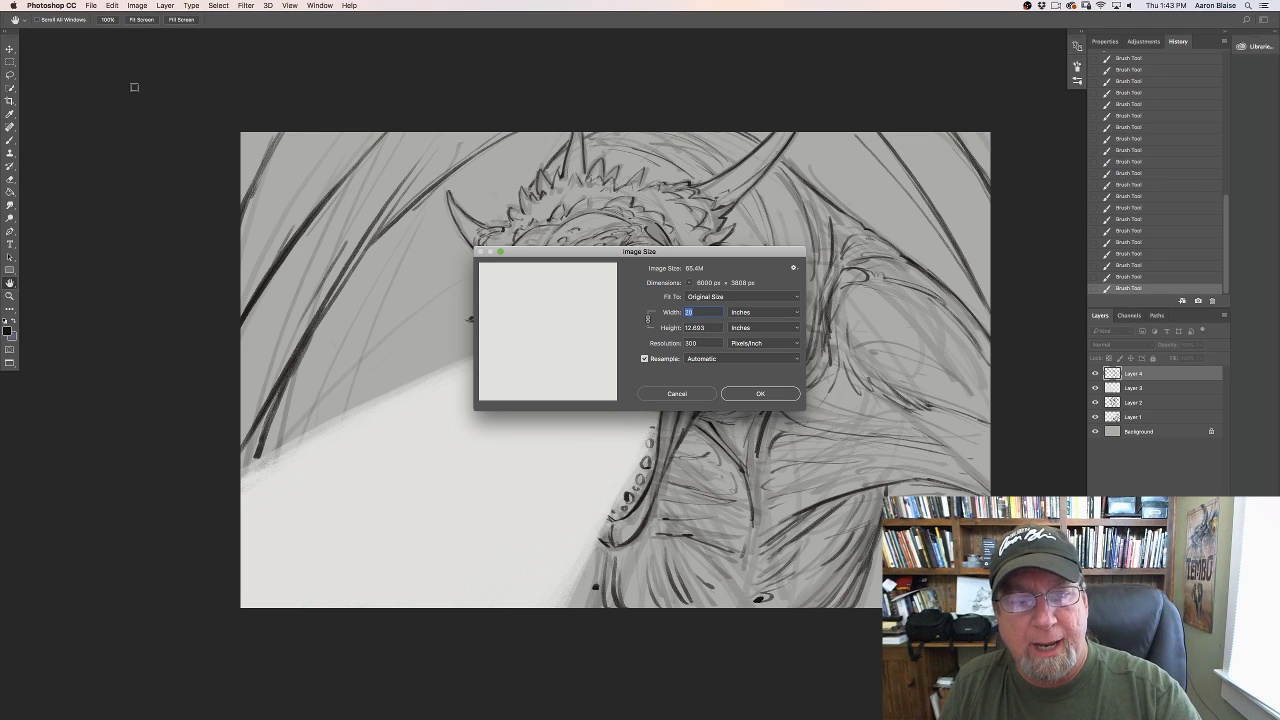
pyautogui.click(760, 394)
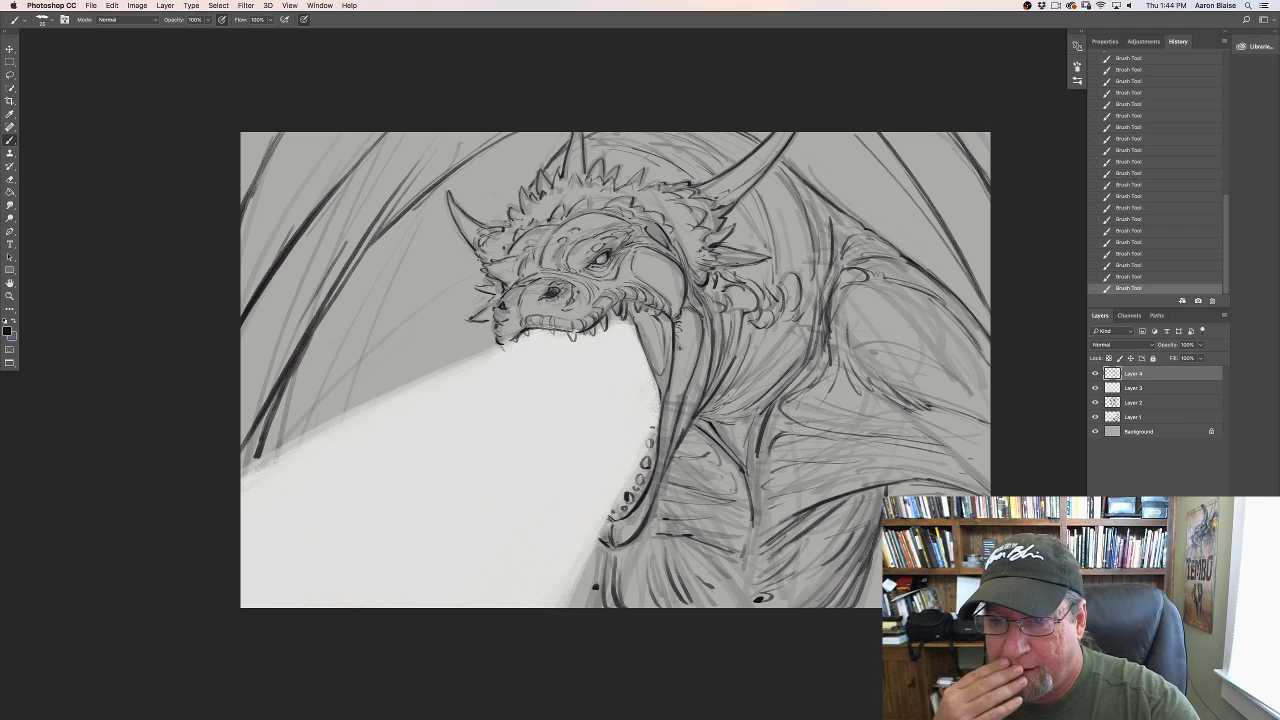
pyautogui.moveTo(770, 434); pyautogui.dragTo(764, 465)
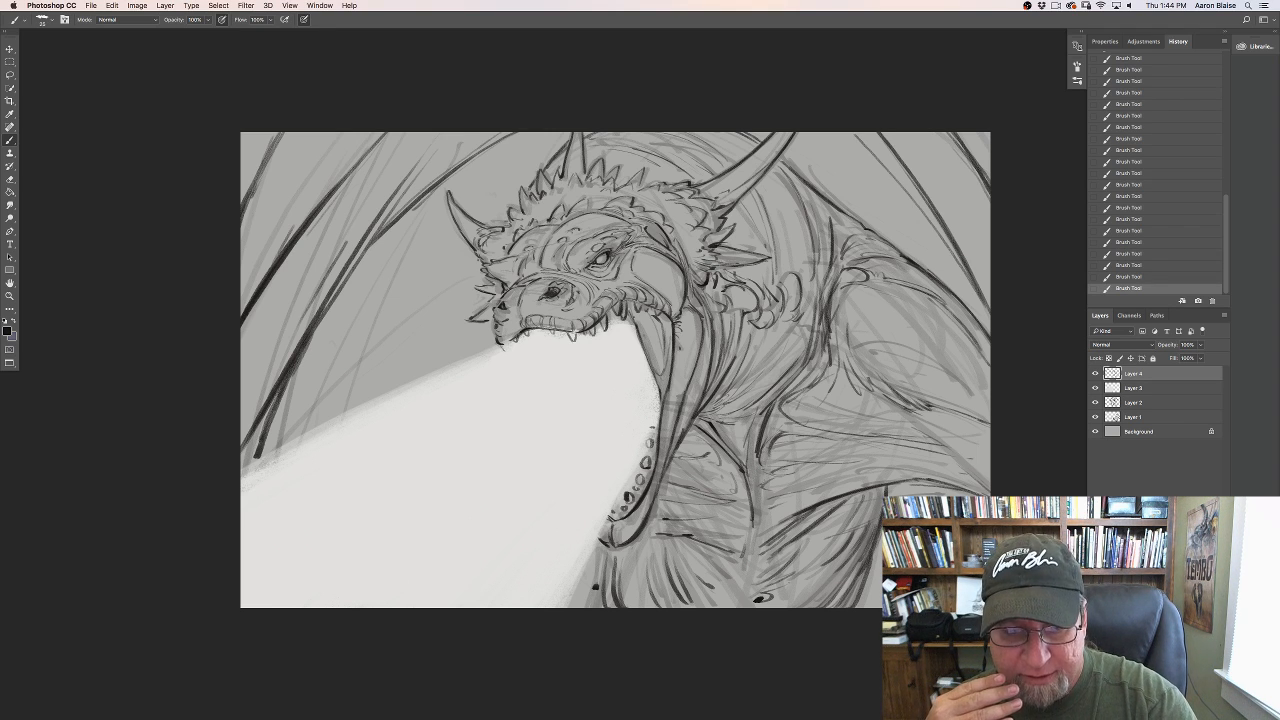
# Step: Darken the fold where the dragon's neck meets its shoulder with short hatching strokes behind the cheek spikes on Layer 4
pyautogui.moveTo(765, 477)
pyautogui.mouseDown()
pyautogui.moveTo(757, 501)
pyautogui.moveTo(756, 490)
pyautogui.mouseUp()
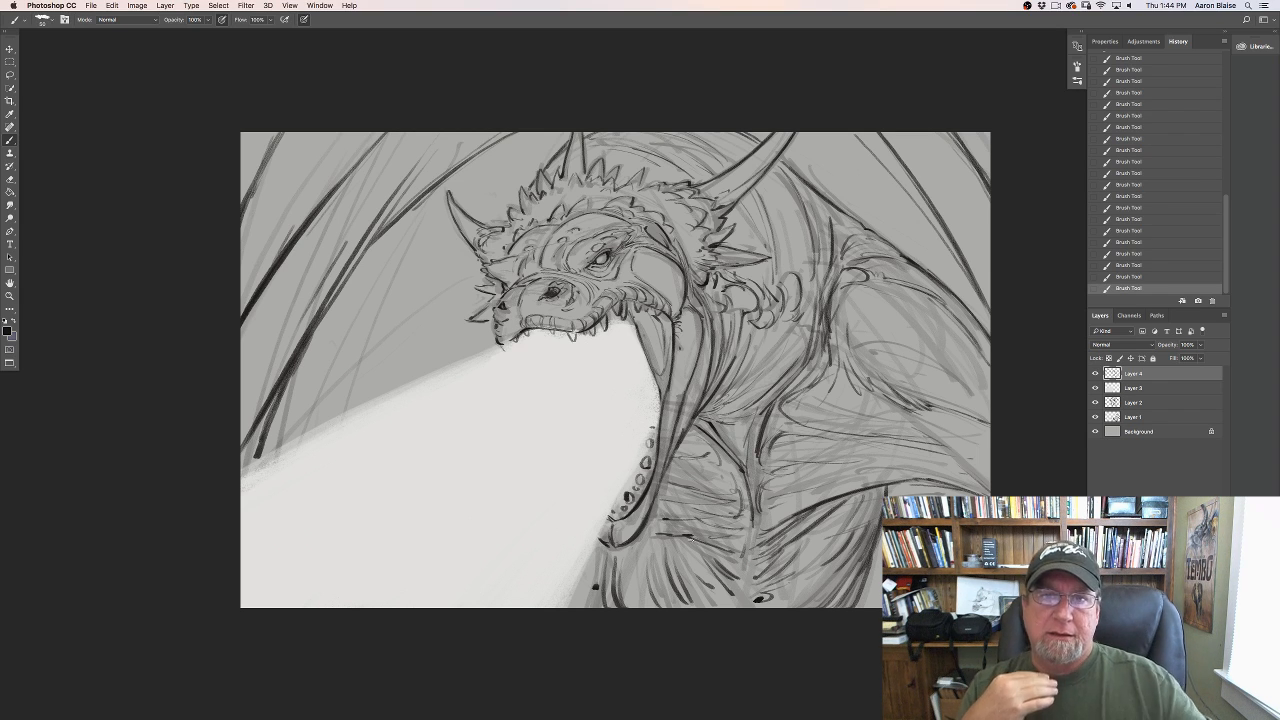
pyautogui.moveTo(815, 228); pyautogui.dragTo(792, 170)
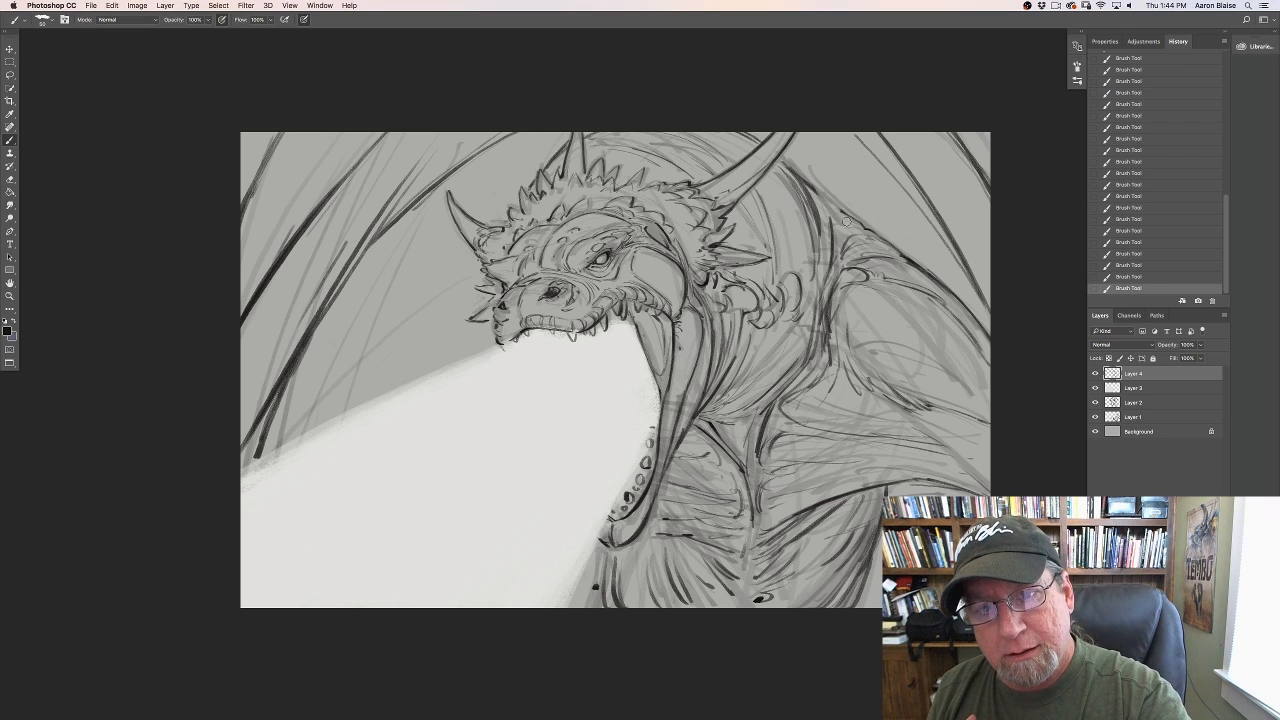
pyautogui.moveTo(833, 227); pyautogui.dragTo(829, 222)
pyautogui.moveTo(820, 203); pyautogui.dragTo(832, 238)
pyautogui.moveTo(815, 189); pyautogui.dragTo(836, 234)
pyautogui.moveTo(833, 218)
pyautogui.mouseDown()
pyautogui.moveTo(836, 236)
pyautogui.moveTo(835, 222)
pyautogui.mouseUp()
pyautogui.moveTo(829, 204)
pyautogui.mouseDown()
pyautogui.moveTo(836, 228)
pyautogui.moveTo(834, 208)
pyautogui.mouseUp()
pyautogui.moveTo(828, 198); pyautogui.dragTo(836, 212)
pyautogui.moveTo(830, 200); pyautogui.dragTo(838, 222)
pyautogui.moveTo(836, 206); pyautogui.dragTo(844, 228)
pyautogui.moveTo(840, 208); pyautogui.dragTo(845, 243)
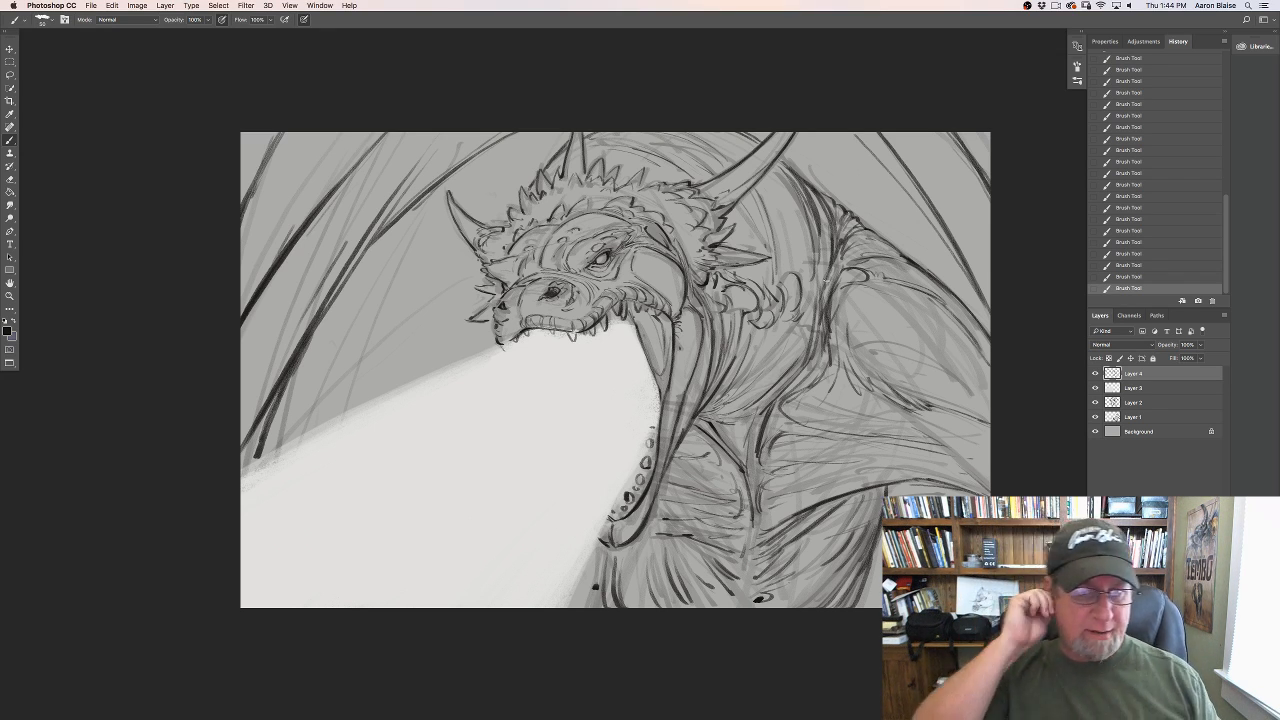
# Step: Set the foreground colour to a brick red with hue 0, saturation 73 and brightness 71
pyautogui.click(7, 330)
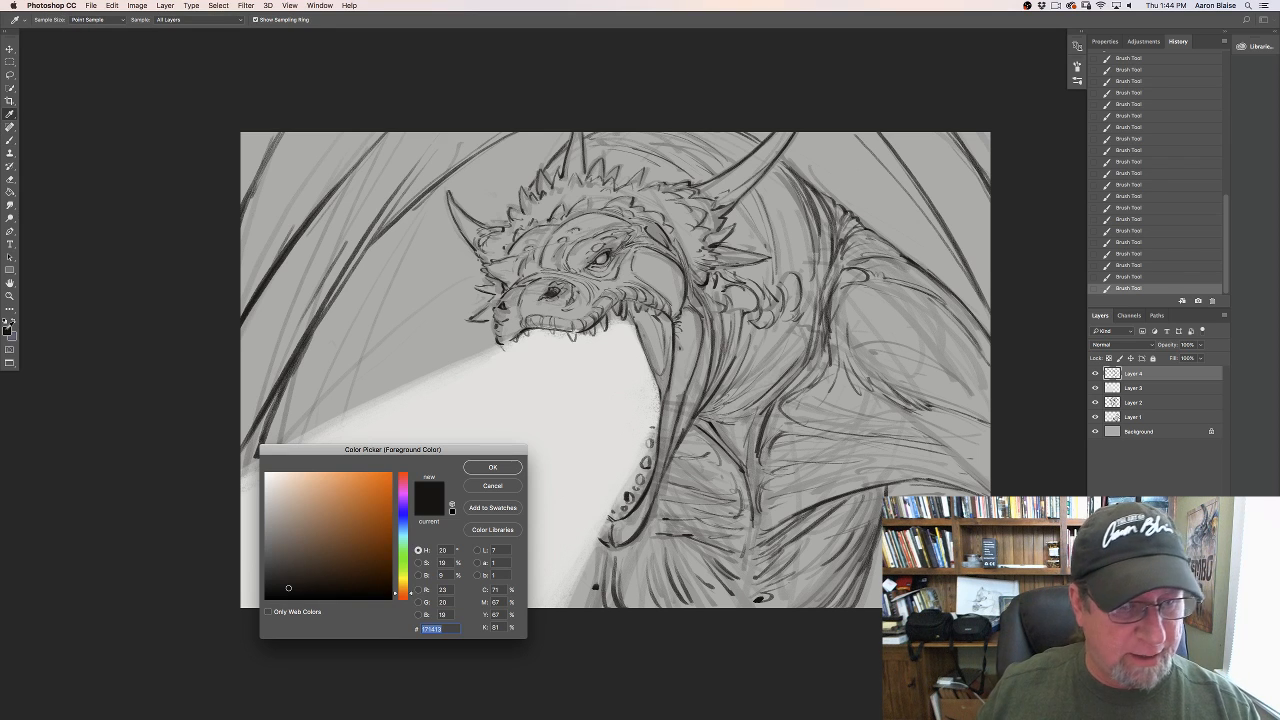
pyautogui.moveTo(404, 594); pyautogui.dragTo(404, 602)
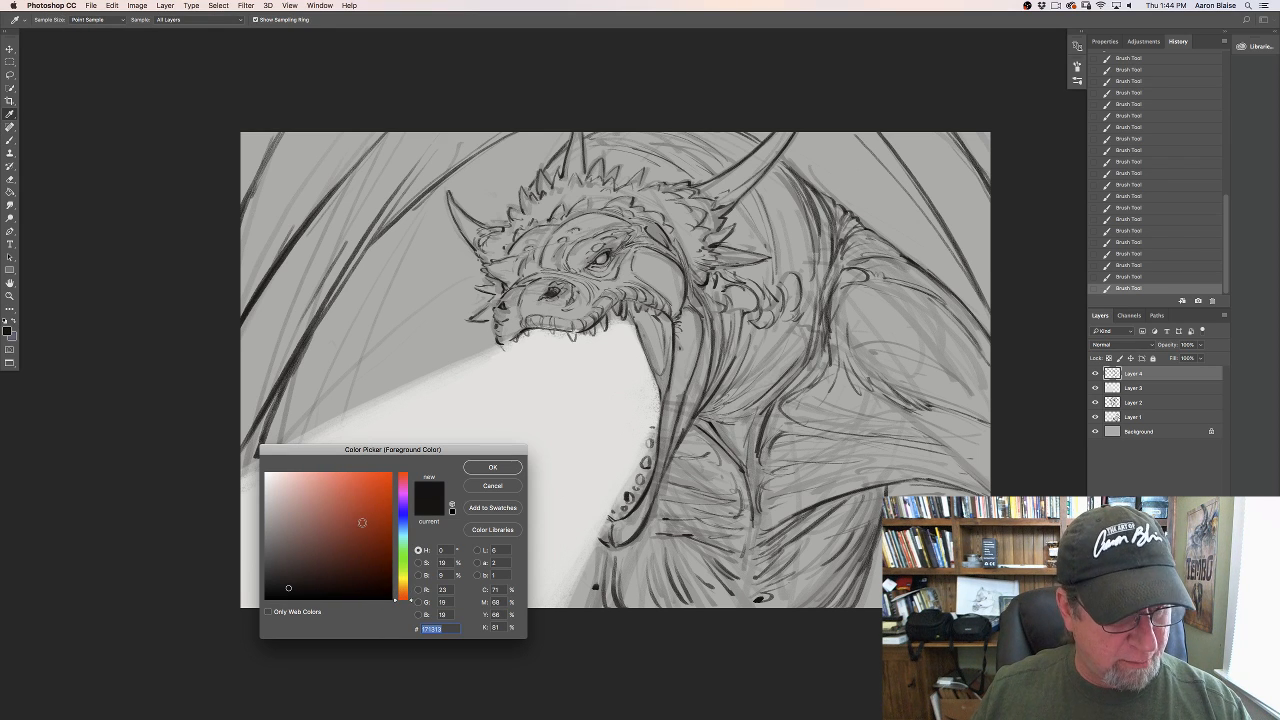
pyautogui.click(347, 521)
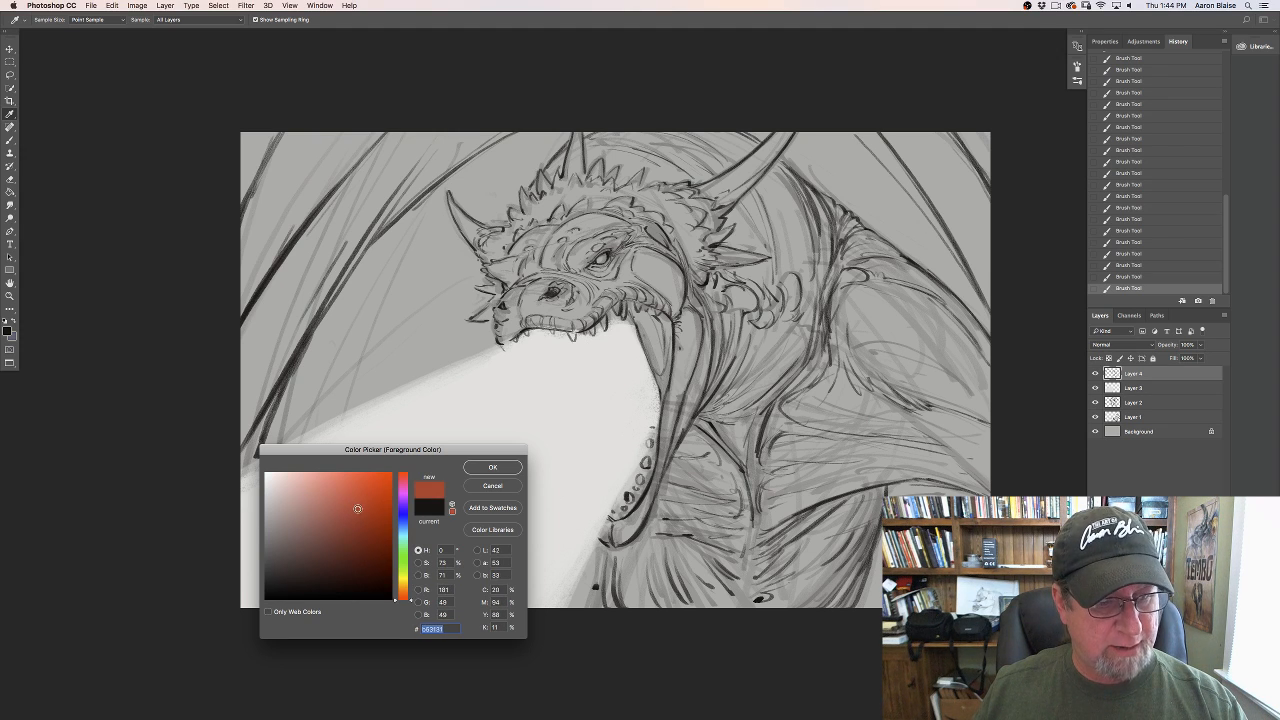
pyautogui.click(492, 468)
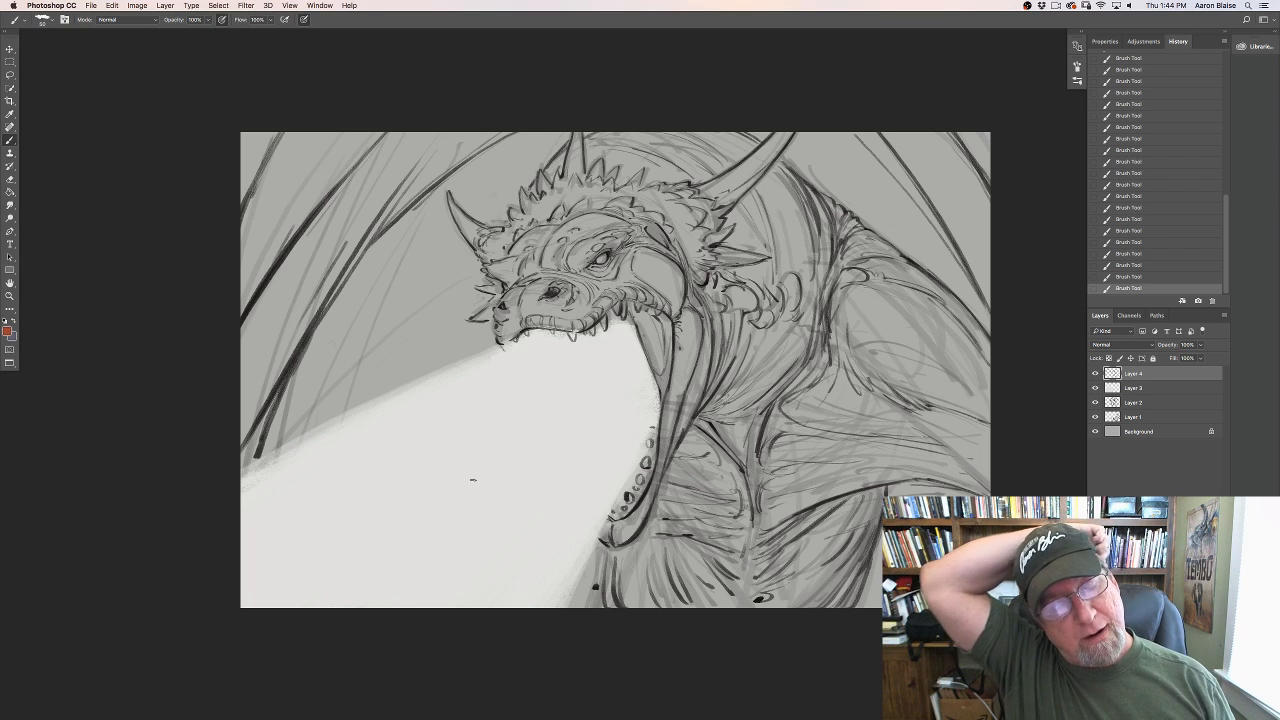
# Step: Choose the 91 px textured brush preset, enlarge it, and try a broad red stroke down the chest on Layer 4, undoing the stroke
pyautogui.click(42, 20)
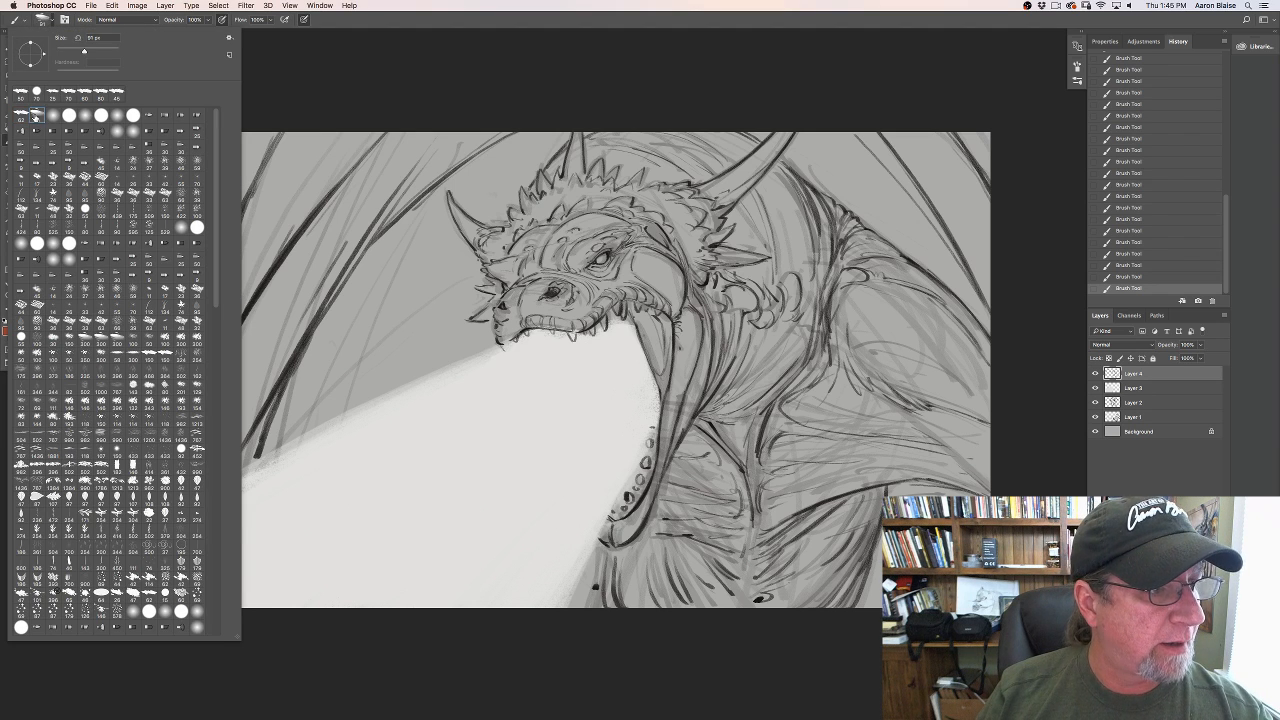
pyautogui.click(706, 466)
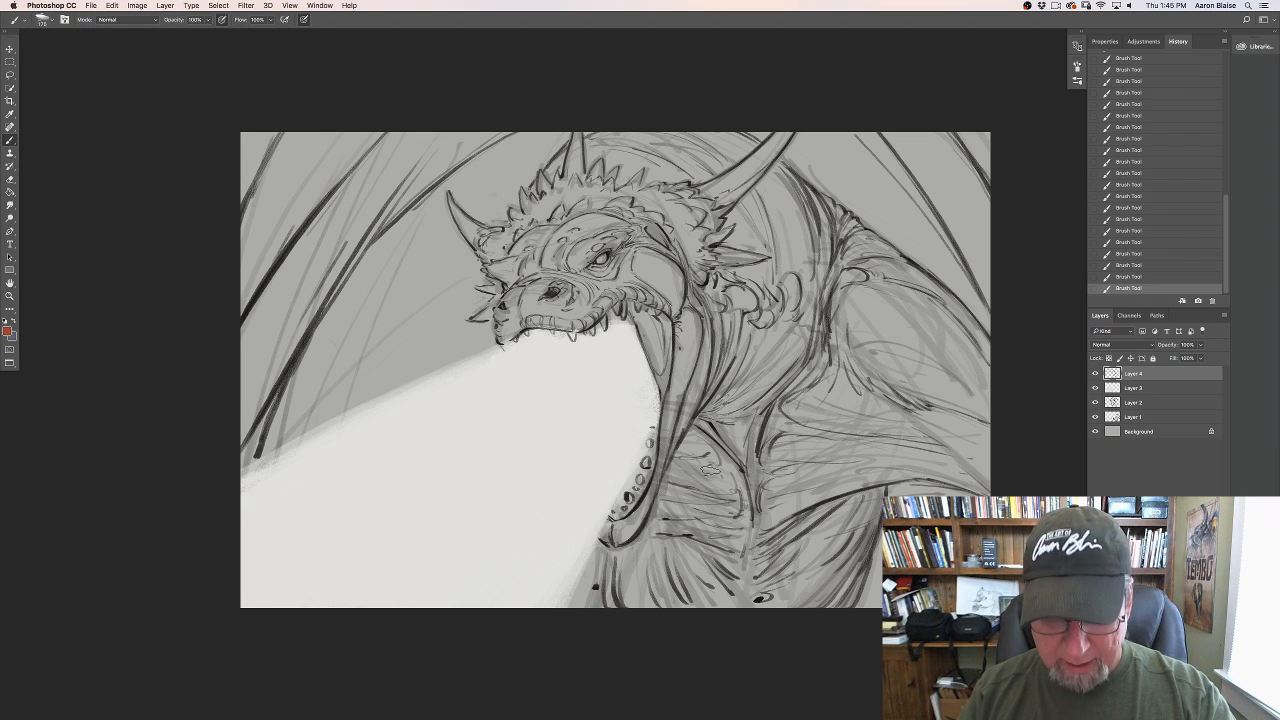
pyautogui.moveTo(786, 345)
pyautogui.mouseDown()
pyautogui.moveTo(785, 455)
pyautogui.moveTo(776, 340)
pyautogui.mouseUp()
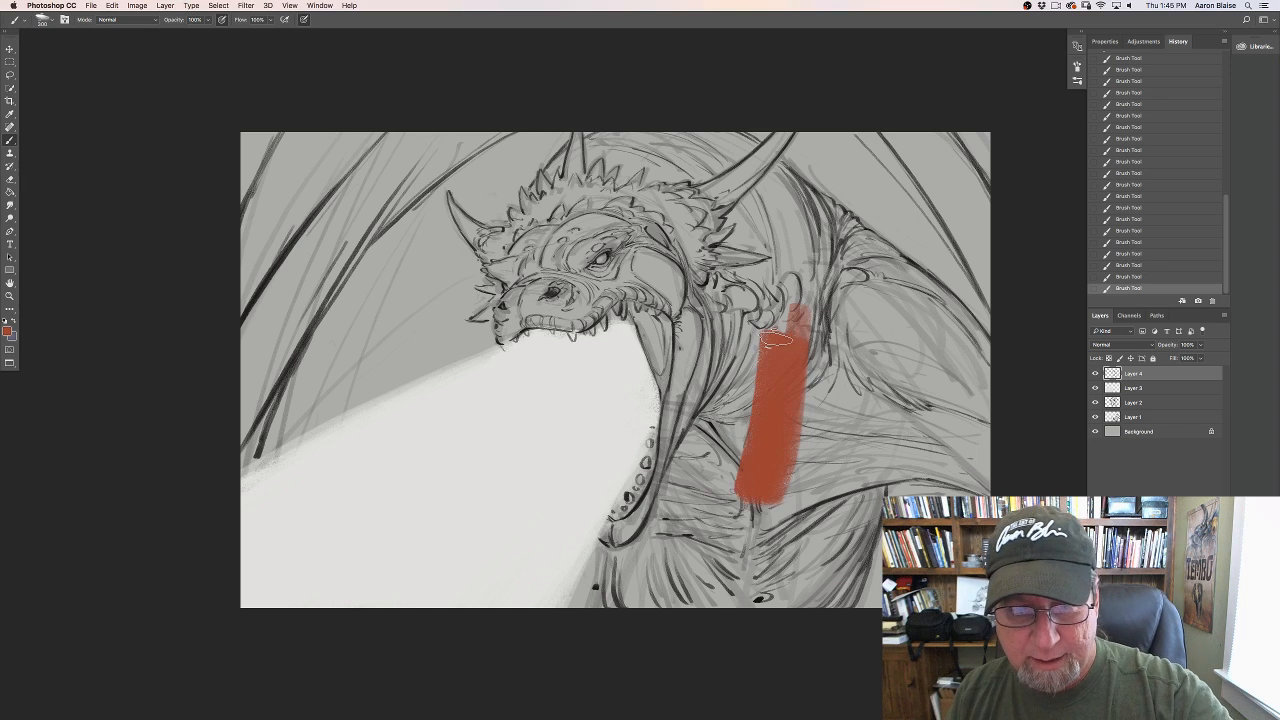
pyautogui.press('super+z')
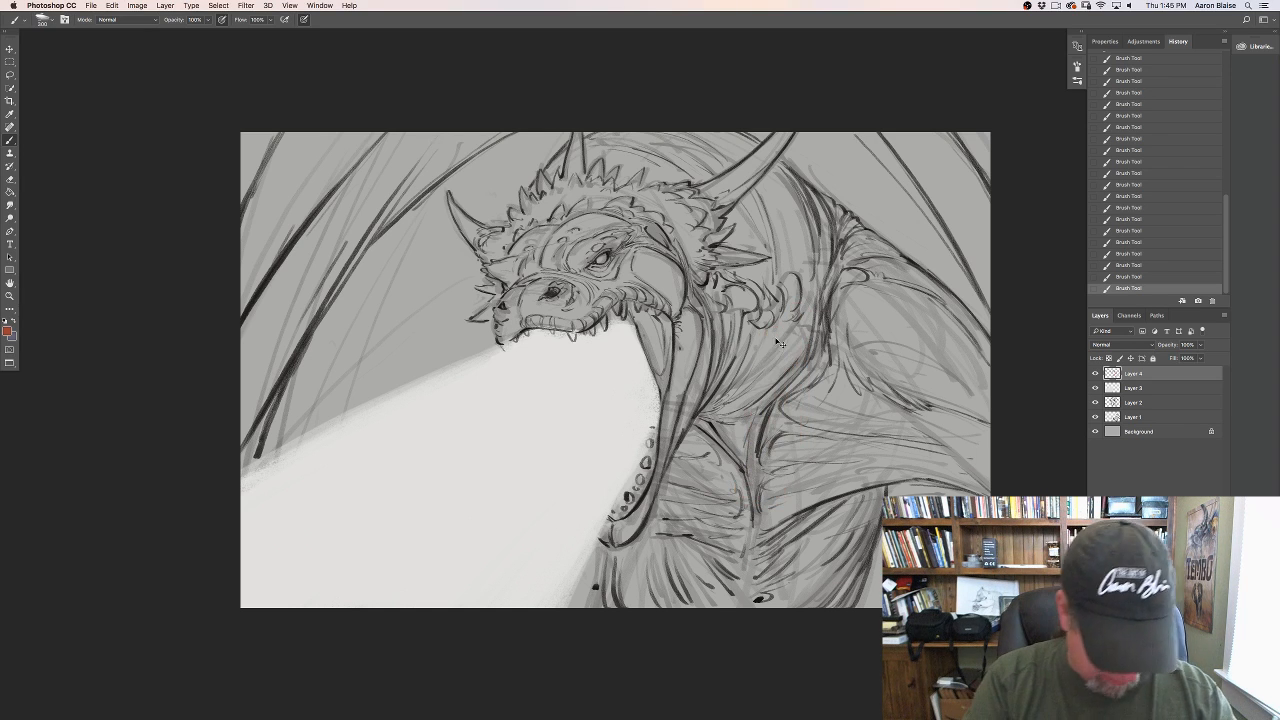
# Step: Add a new layer directly above Background and block in the dragon's throat, chest, shoulder and arm in red
pyautogui.click(1130, 432)
pyautogui.click(1198, 713)
pyautogui.moveTo(757, 315)
pyautogui.mouseDown()
pyautogui.moveTo(732, 288)
pyautogui.moveTo(716, 333)
pyautogui.moveTo(697, 308)
pyautogui.moveTo(694, 357)
pyautogui.moveTo(677, 333)
pyautogui.moveTo(689, 402)
pyautogui.moveTo(648, 309)
pyautogui.moveTo(686, 434)
pyautogui.moveTo(704, 446)
pyautogui.moveTo(712, 422)
pyautogui.moveTo(730, 447)
pyautogui.moveTo(769, 582)
pyautogui.moveTo(789, 588)
pyautogui.moveTo(806, 531)
pyautogui.moveTo(821, 542)
pyautogui.moveTo(846, 504)
pyautogui.moveTo(835, 567)
pyautogui.moveTo(854, 545)
pyautogui.moveTo(851, 558)
pyautogui.moveTo(824, 493)
pyautogui.moveTo(777, 520)
pyautogui.moveTo(697, 635)
pyautogui.moveTo(669, 626)
pyautogui.moveTo(661, 580)
pyautogui.moveTo(646, 608)
pyautogui.moveTo(644, 588)
pyautogui.moveTo(662, 497)
pyautogui.moveTo(636, 537)
pyautogui.moveTo(646, 545)
pyautogui.moveTo(621, 540)
pyautogui.moveTo(635, 542)
pyautogui.moveTo(640, 515)
pyautogui.moveTo(608, 534)
pyautogui.moveTo(616, 542)
pyautogui.moveTo(604, 537)
pyautogui.moveTo(629, 562)
pyautogui.moveTo(610, 618)
pyautogui.mouseUp()
pyautogui.press('[')
pyautogui.moveTo(608, 550)
pyautogui.mouseDown()
pyautogui.moveTo(600, 606)
pyautogui.moveTo(584, 606)
pyautogui.mouseUp()
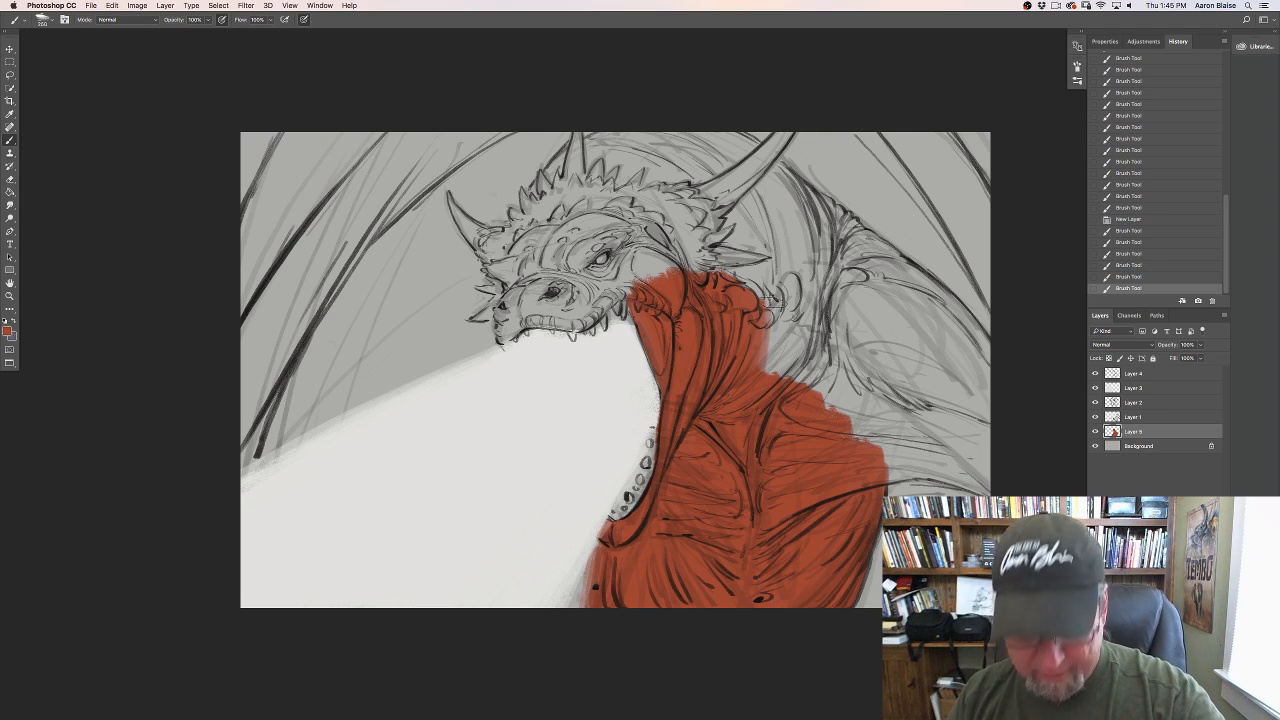
pyautogui.moveTo(770, 300)
pyautogui.mouseDown()
pyautogui.moveTo(772, 370)
pyautogui.moveTo(750, 260)
pyautogui.moveTo(800, 380)
pyautogui.moveTo(862, 290)
pyautogui.moveTo(880, 285)
pyautogui.moveTo(849, 216)
pyautogui.mouseUp()
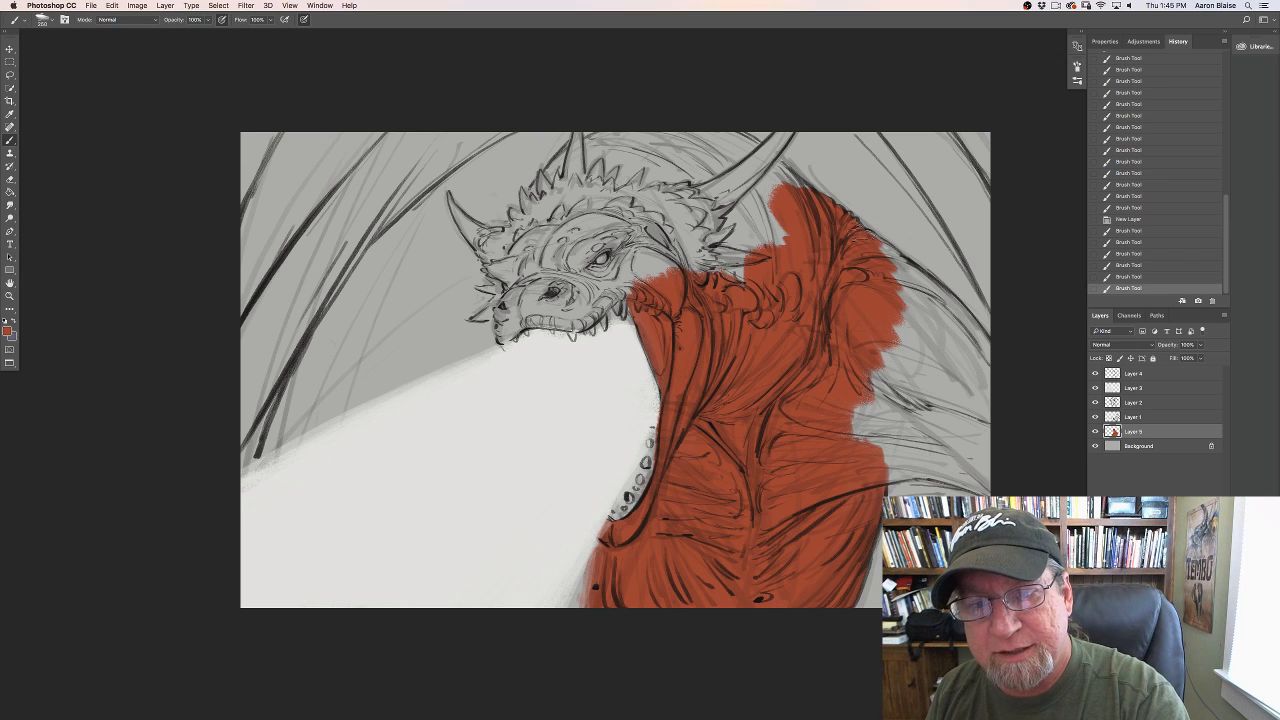
pyautogui.moveTo(870, 250)
pyautogui.mouseDown()
pyautogui.moveTo(993, 358)
pyautogui.moveTo(917, 302)
pyautogui.moveTo(953, 346)
pyautogui.moveTo(902, 290)
pyautogui.moveTo(935, 350)
pyautogui.moveTo(902, 360)
pyautogui.moveTo(887, 420)
pyautogui.moveTo(837, 435)
pyautogui.moveTo(932, 412)
pyautogui.moveTo(927, 432)
pyautogui.moveTo(967, 432)
pyautogui.moveTo(937, 445)
pyautogui.moveTo(957, 460)
pyautogui.moveTo(884, 465)
pyautogui.moveTo(953, 462)
pyautogui.moveTo(898, 468)
pyautogui.moveTo(955, 472)
pyautogui.moveTo(984, 489)
pyautogui.mouseUp()
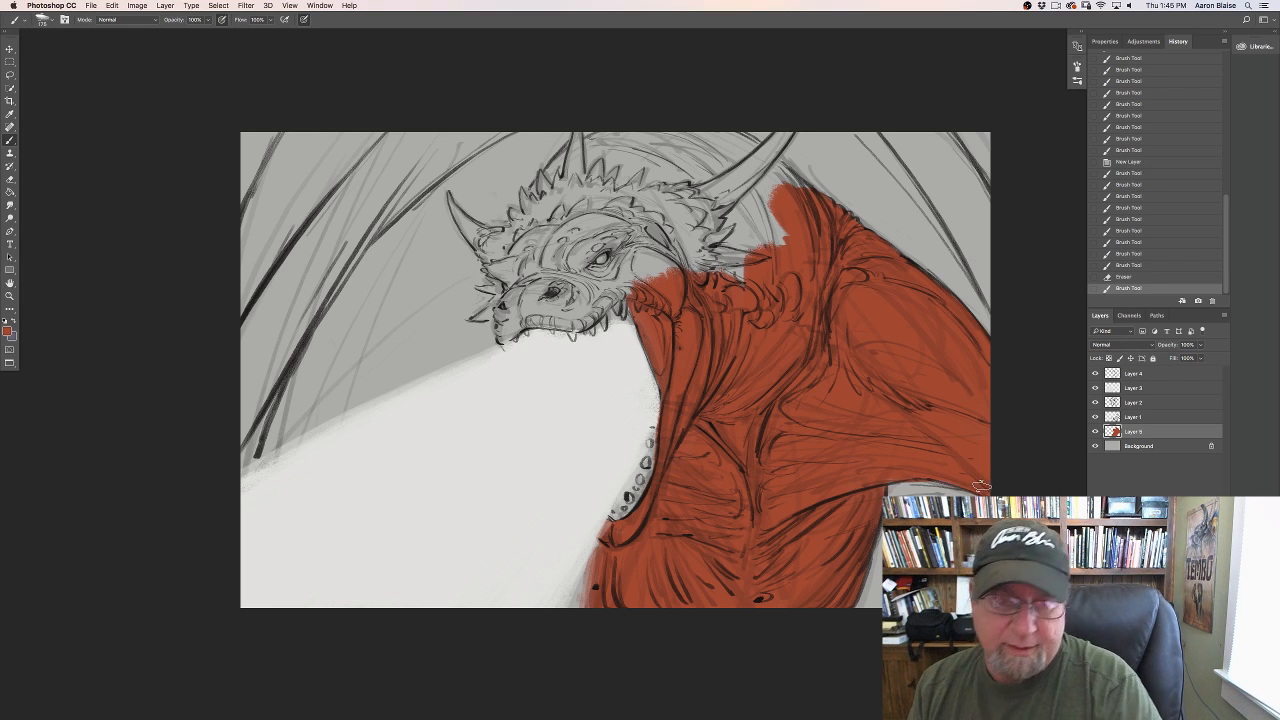
# Step: Block in the dragon's face, spiny crest and the arched neck behind the head in red on Layer 5
pyautogui.press('[')
pyautogui.moveTo(700, 213)
pyautogui.mouseDown()
pyautogui.moveTo(640, 190)
pyautogui.moveTo(655, 268)
pyautogui.moveTo(642, 270)
pyautogui.moveTo(594, 205)
pyautogui.moveTo(534, 278)
pyautogui.moveTo(543, 236)
pyautogui.moveTo(518, 270)
pyautogui.mouseUp()
pyautogui.press(']')
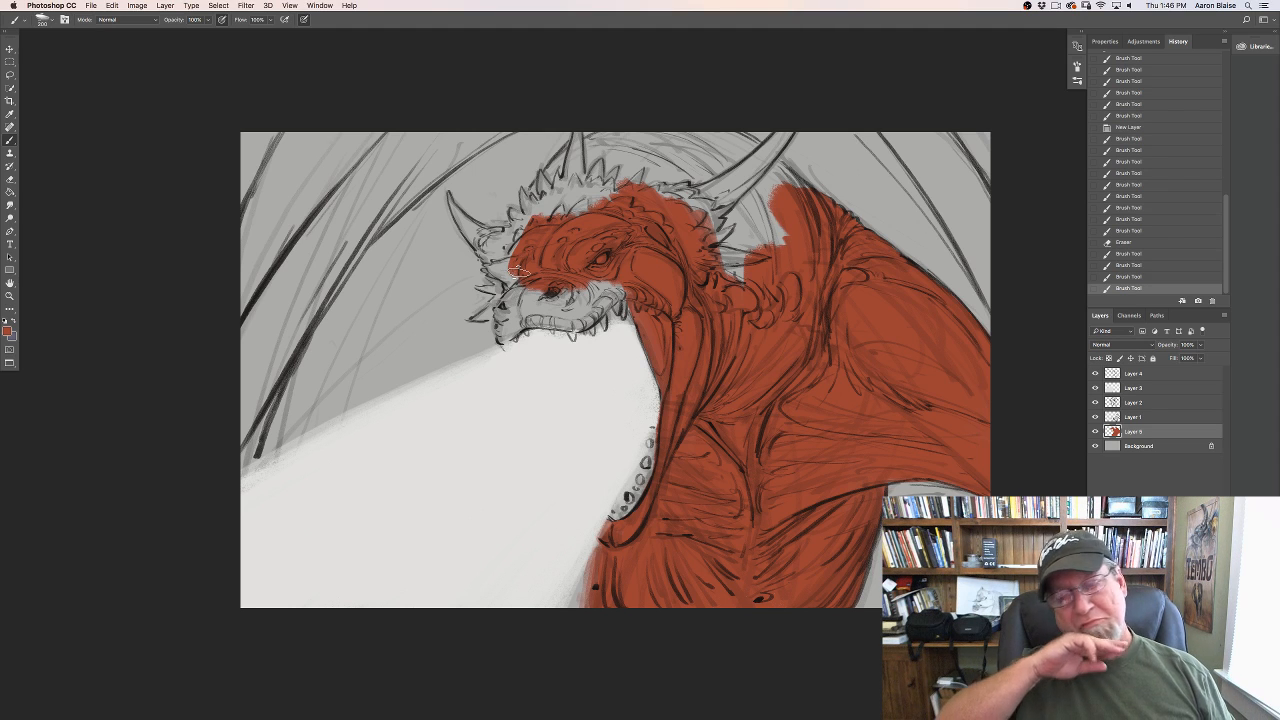
pyautogui.moveTo(700, 222)
pyautogui.mouseDown()
pyautogui.moveTo(743, 208)
pyautogui.moveTo(786, 258)
pyautogui.moveTo(791, 248)
pyautogui.moveTo(728, 148)
pyautogui.moveTo(766, 158)
pyautogui.moveTo(723, 126)
pyautogui.moveTo(787, 172)
pyautogui.moveTo(750, 145)
pyautogui.moveTo(817, 224)
pyautogui.mouseUp()
pyautogui.moveTo(712, 134)
pyautogui.mouseDown()
pyautogui.moveTo(702, 165)
pyautogui.moveTo(684, 123)
pyautogui.moveTo(632, 200)
pyautogui.moveTo(600, 165)
pyautogui.moveTo(580, 190)
pyautogui.moveTo(568, 155)
pyautogui.moveTo(555, 172)
pyautogui.moveTo(568, 158)
pyautogui.moveTo(576, 172)
pyautogui.moveTo(570, 205)
pyautogui.moveTo(536, 233)
pyautogui.moveTo(522, 182)
pyautogui.moveTo(516, 240)
pyautogui.moveTo(518, 228)
pyautogui.mouseUp()
pyautogui.click(581, 203)
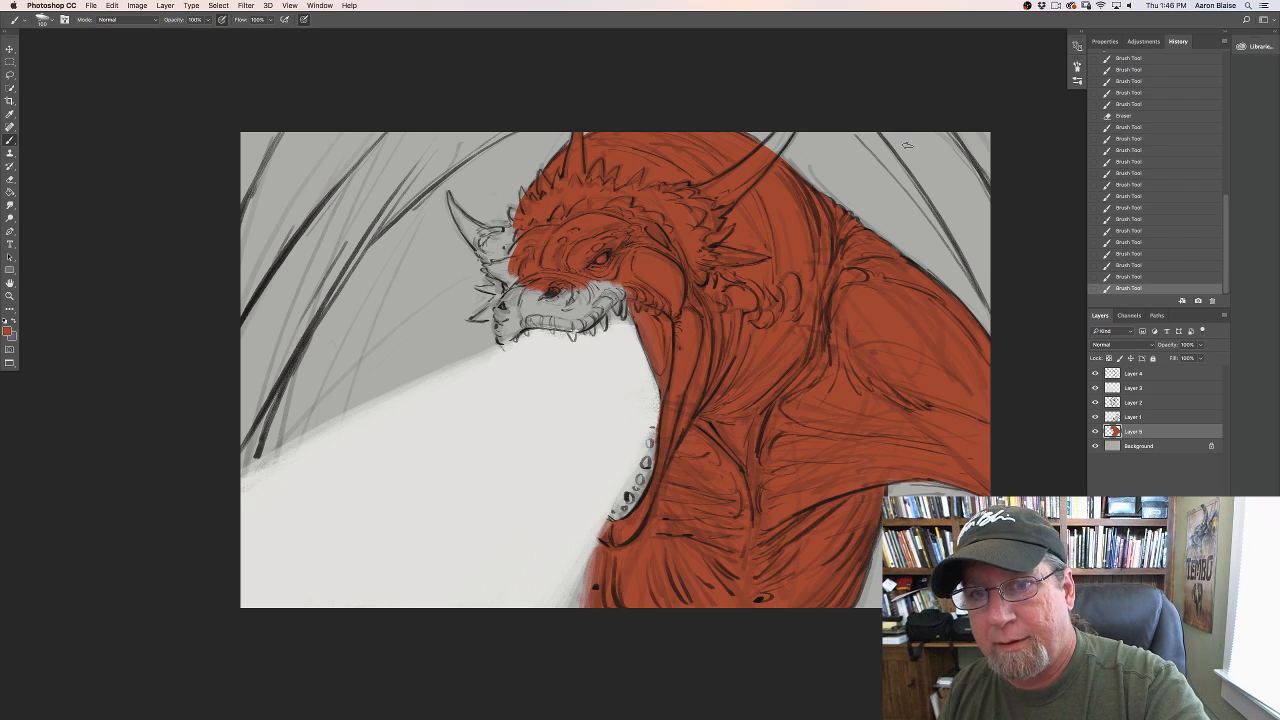
# Step: Fill the visible wing areas on both sides of the dragon with red on Layer 5
pyautogui.moveTo(900, 137)
pyautogui.mouseDown()
pyautogui.moveTo(981, 238)
pyautogui.moveTo(893, 125)
pyautogui.moveTo(1013, 322)
pyautogui.moveTo(916, 152)
pyautogui.moveTo(1008, 273)
pyautogui.moveTo(934, 126)
pyautogui.mouseUp()
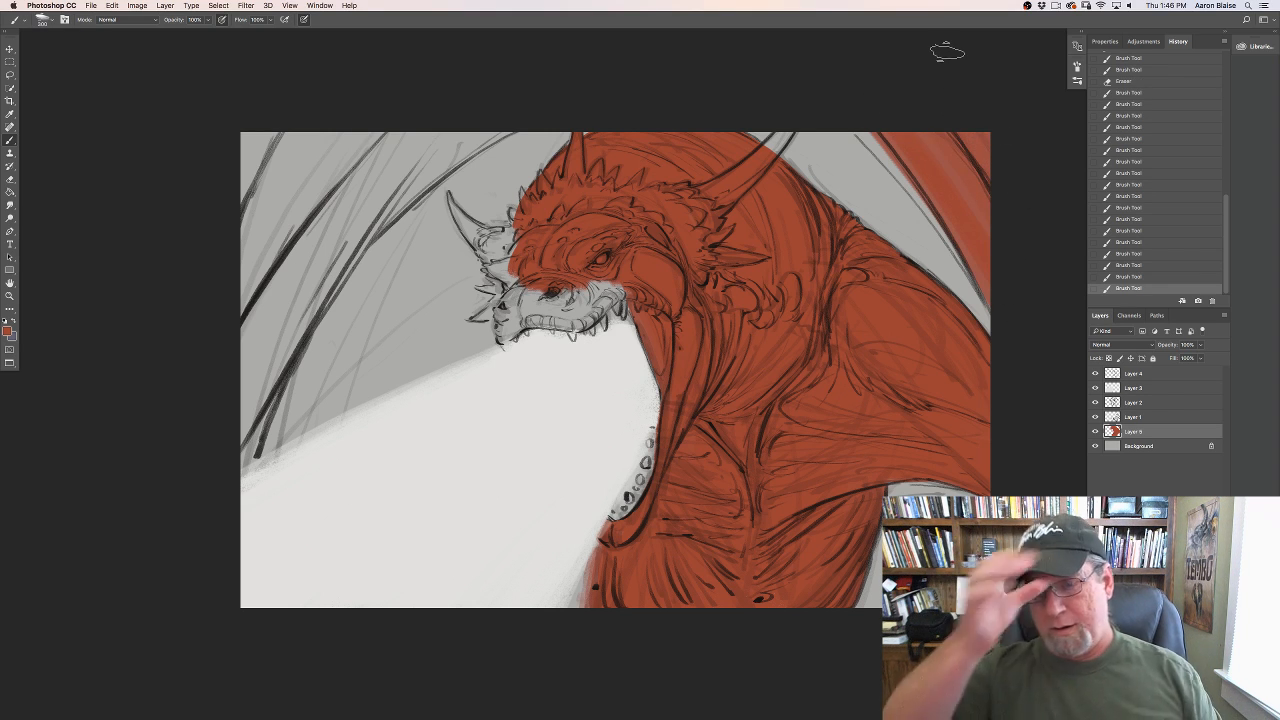
pyautogui.moveTo(507, 106)
pyautogui.mouseDown()
pyautogui.moveTo(410, 167)
pyautogui.moveTo(422, 155)
pyautogui.moveTo(482, 131)
pyautogui.moveTo(402, 194)
pyautogui.moveTo(497, 127)
pyautogui.moveTo(345, 237)
pyautogui.moveTo(396, 193)
pyautogui.moveTo(320, 265)
pyautogui.mouseUp()
pyautogui.moveTo(395, 195)
pyautogui.mouseDown()
pyautogui.moveTo(270, 355)
pyautogui.moveTo(338, 263)
pyautogui.moveTo(236, 428)
pyautogui.moveTo(271, 366)
pyautogui.moveTo(241, 443)
pyautogui.moveTo(270, 318)
pyautogui.moveTo(395, 152)
pyautogui.moveTo(241, 322)
pyautogui.moveTo(479, 122)
pyautogui.moveTo(256, 292)
pyautogui.moveTo(368, 179)
pyautogui.moveTo(245, 273)
pyautogui.moveTo(382, 115)
pyautogui.moveTo(211, 280)
pyautogui.moveTo(351, 106)
pyautogui.moveTo(224, 247)
pyautogui.moveTo(279, 146)
pyautogui.moveTo(251, 147)
pyautogui.moveTo(222, 209)
pyautogui.moveTo(250, 127)
pyautogui.moveTo(222, 239)
pyautogui.mouseUp()
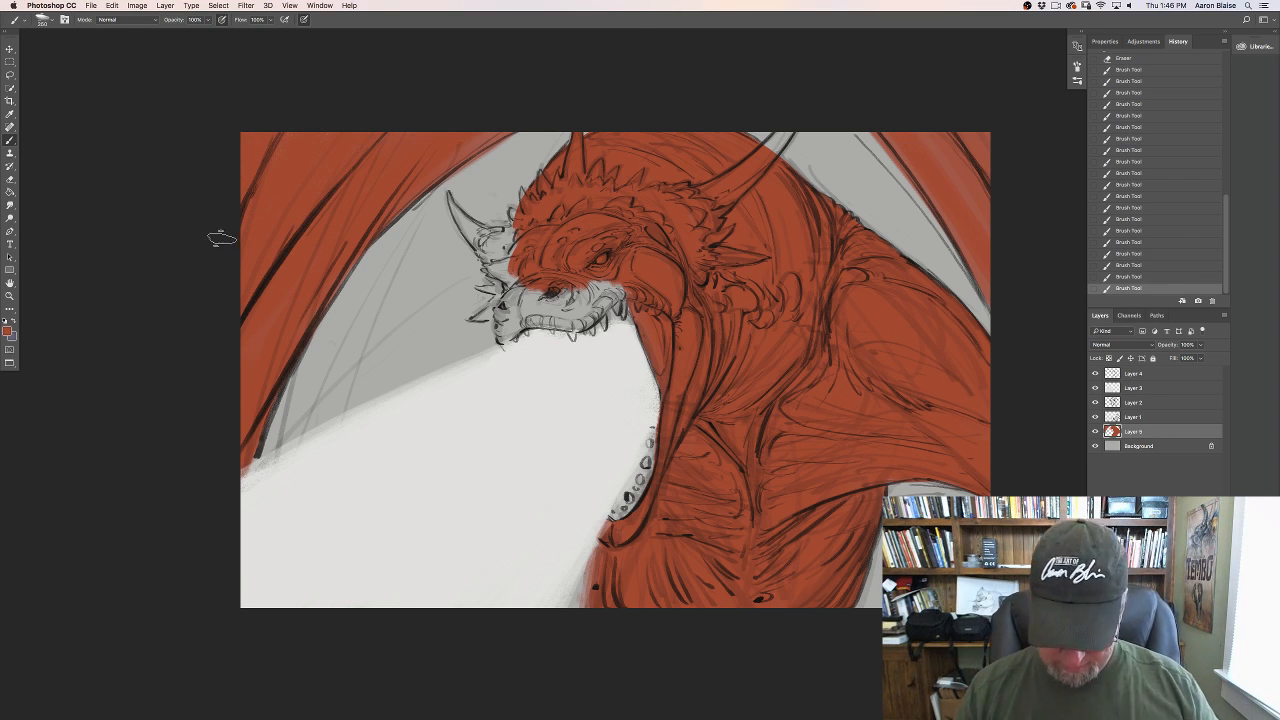
# Step: Fill the upper snout and the small far horn with red, switching to the 63 px brush preset for finer edge work
pyautogui.moveTo(612, 284)
pyautogui.mouseDown()
pyautogui.moveTo(525, 300)
pyautogui.moveTo(506, 248)
pyautogui.moveTo(500, 272)
pyautogui.moveTo(507, 223)
pyautogui.mouseUp()
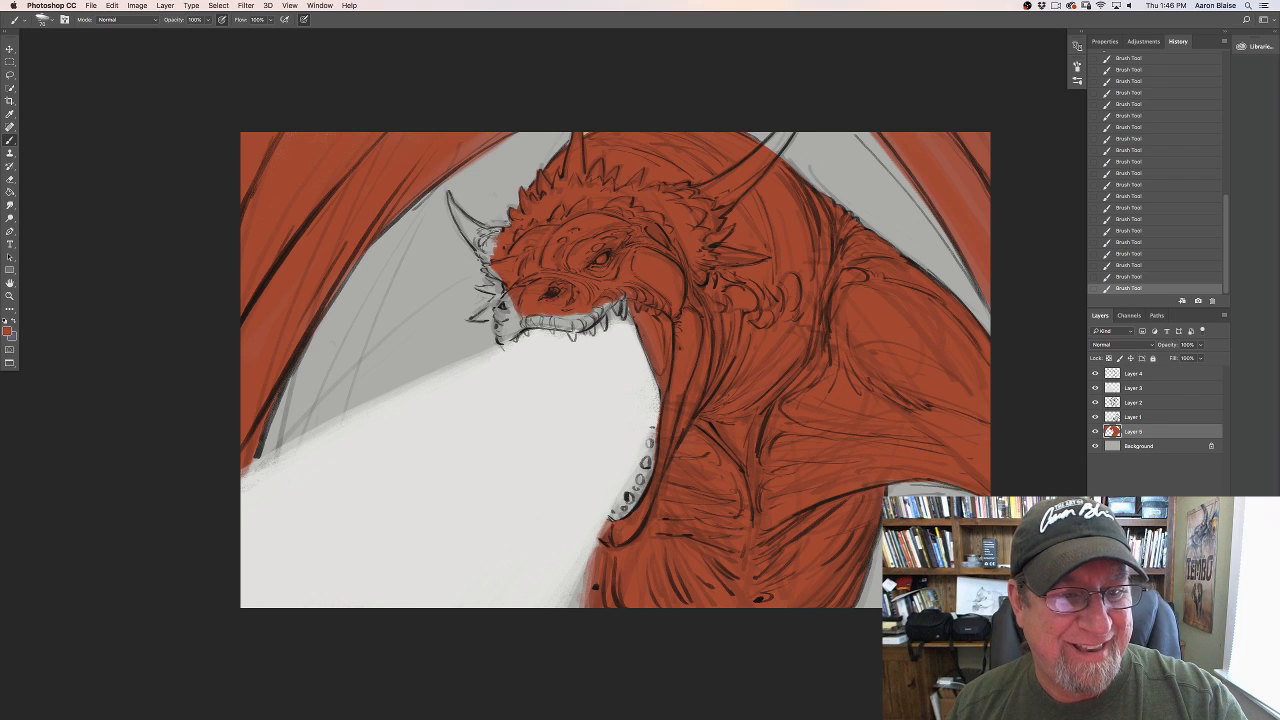
pyautogui.moveTo(490, 232); pyautogui.dragTo(468, 244)
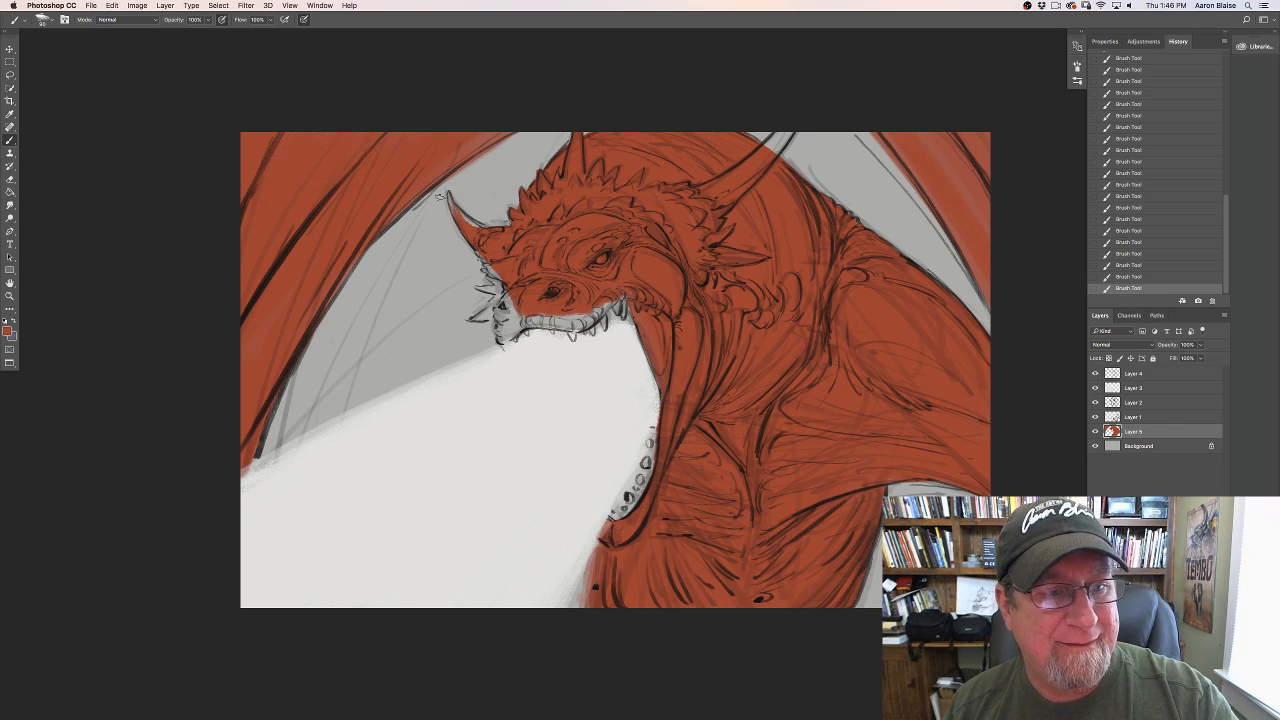
pyautogui.click(44, 19)
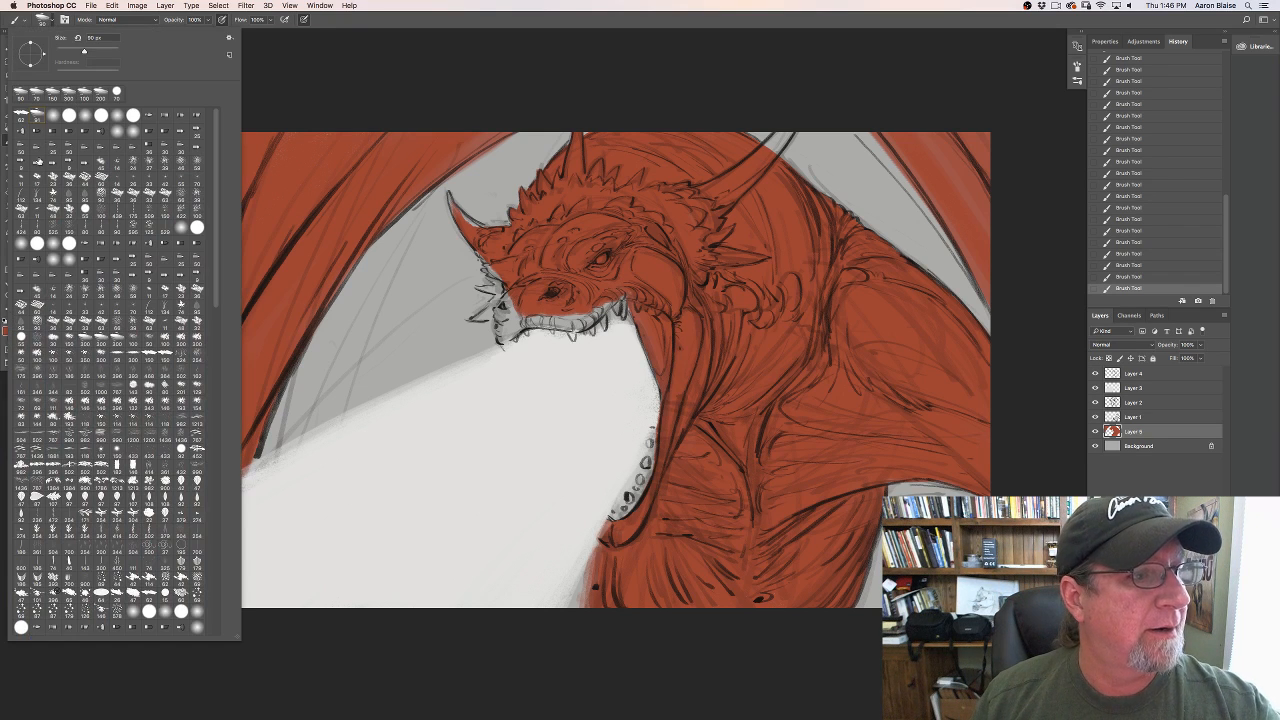
pyautogui.click(21, 115)
pyautogui.click(463, 220)
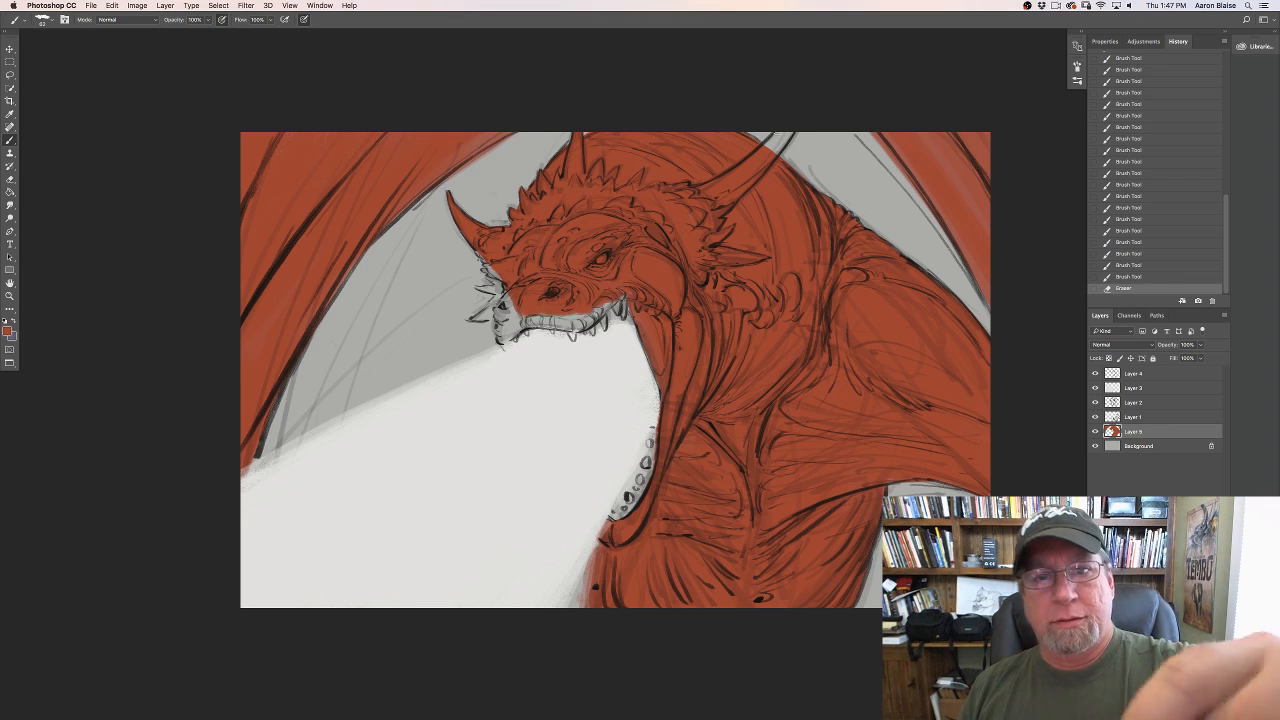
# Step: Fill the large horn's tip, the spikes along the snout, the nose tip and the upper lip with red
pyautogui.moveTo(761, 153); pyautogui.dragTo(785, 131)
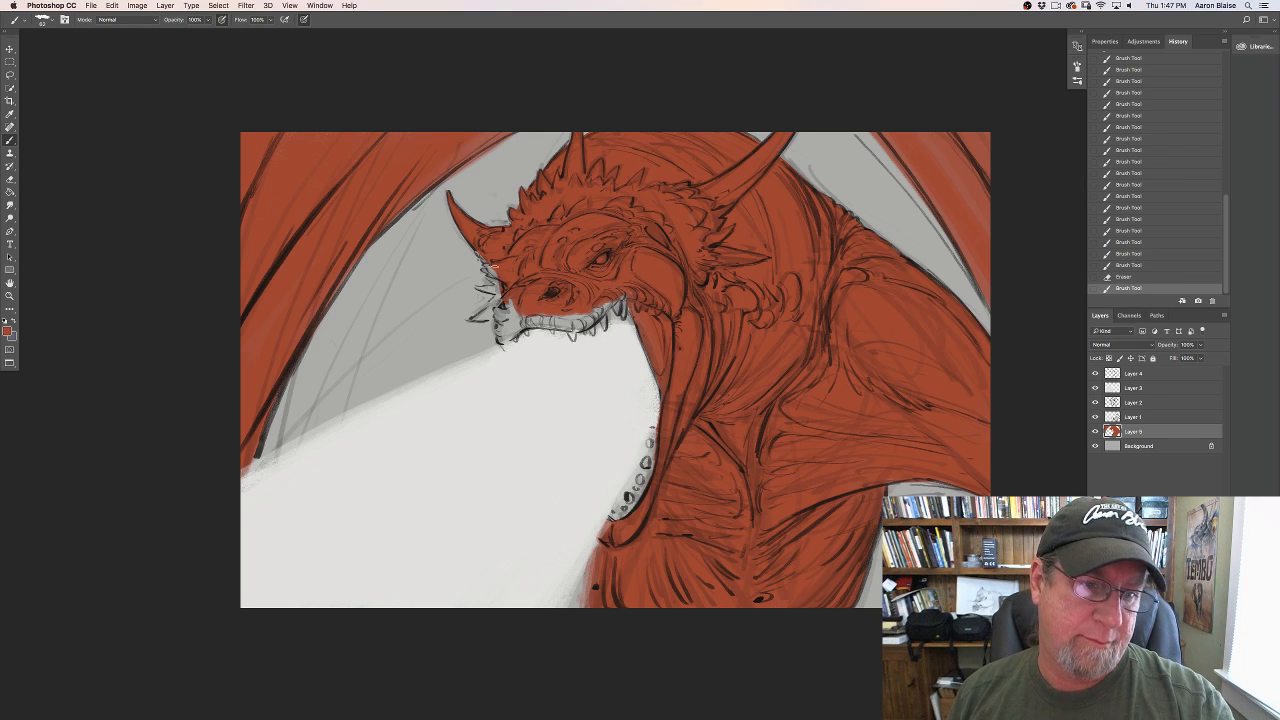
pyautogui.moveTo(490, 266); pyautogui.dragTo(497, 277)
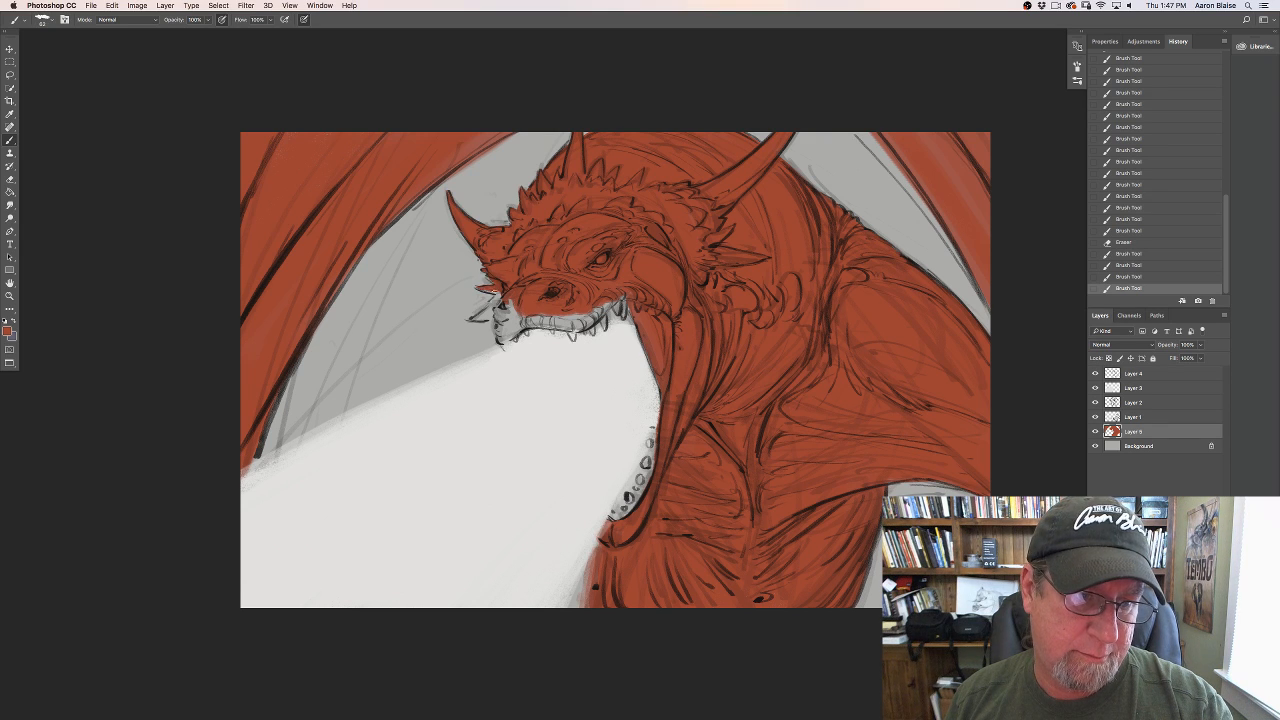
pyautogui.moveTo(491, 305)
pyautogui.mouseDown()
pyautogui.moveTo(499, 316)
pyautogui.moveTo(481, 317)
pyautogui.moveTo(497, 328)
pyautogui.mouseUp()
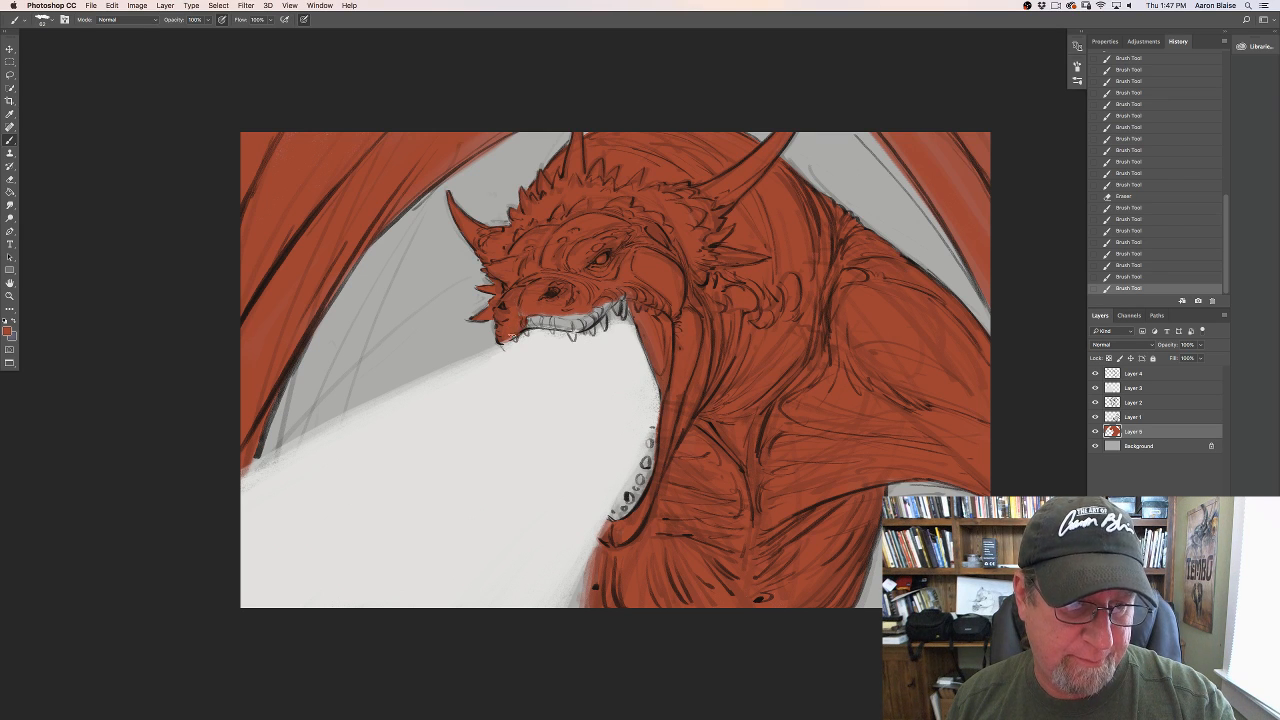
pyautogui.moveTo(510, 336); pyautogui.dragTo(512, 314)
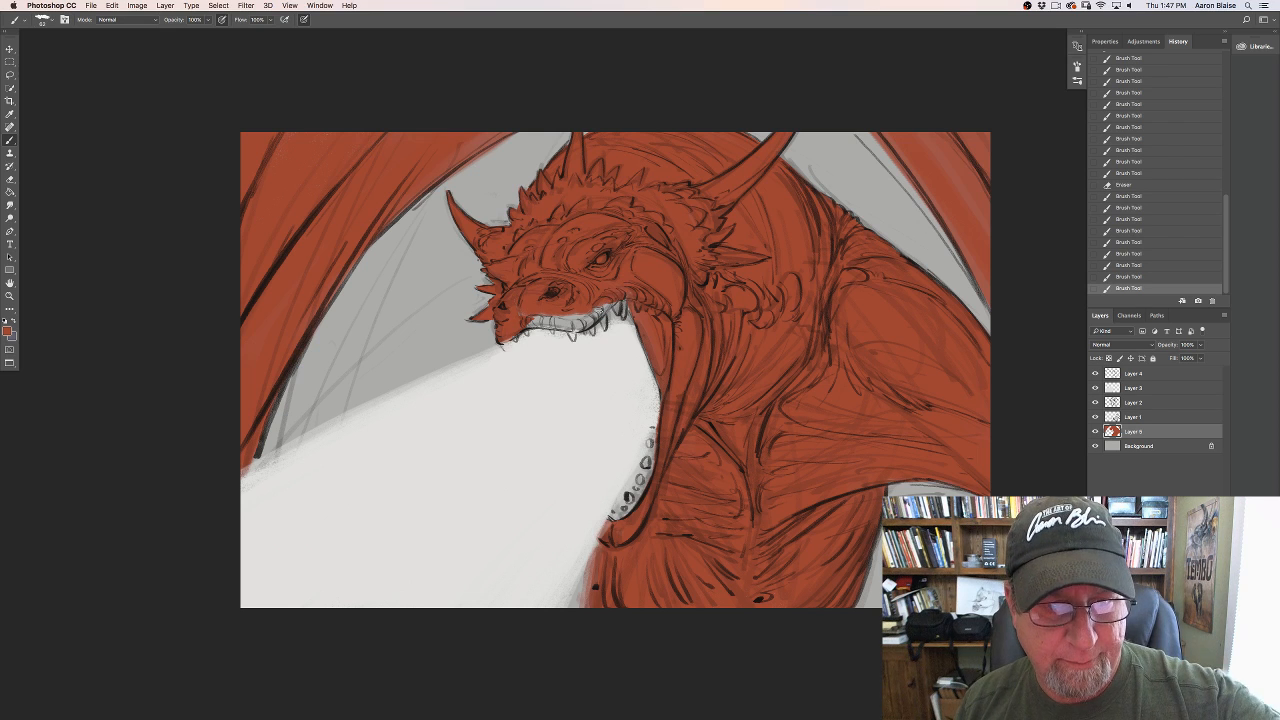
pyautogui.moveTo(598, 308)
pyautogui.mouseDown()
pyautogui.moveTo(578, 330)
pyautogui.moveTo(522, 327)
pyautogui.mouseUp()
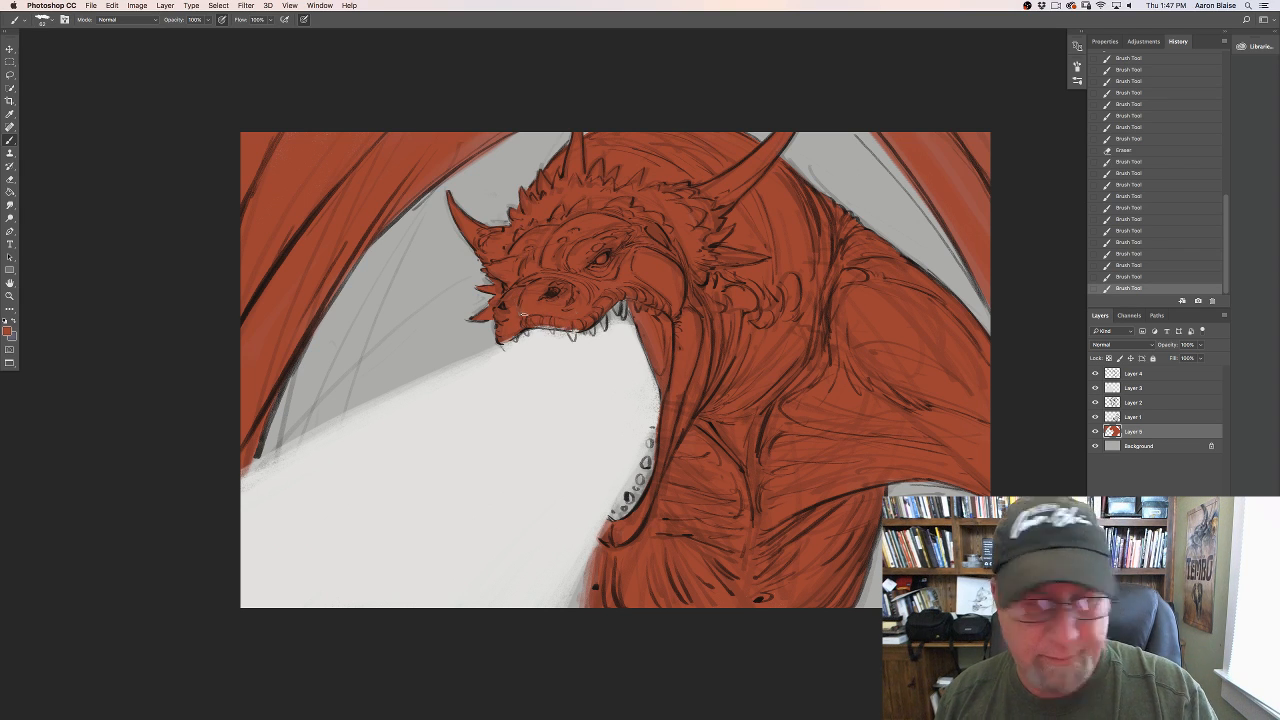
# Step: Hide the fire beam on Layer 3 and touch up the red fill around the snout and cheek on Layer 5
pyautogui.click(1095, 388)
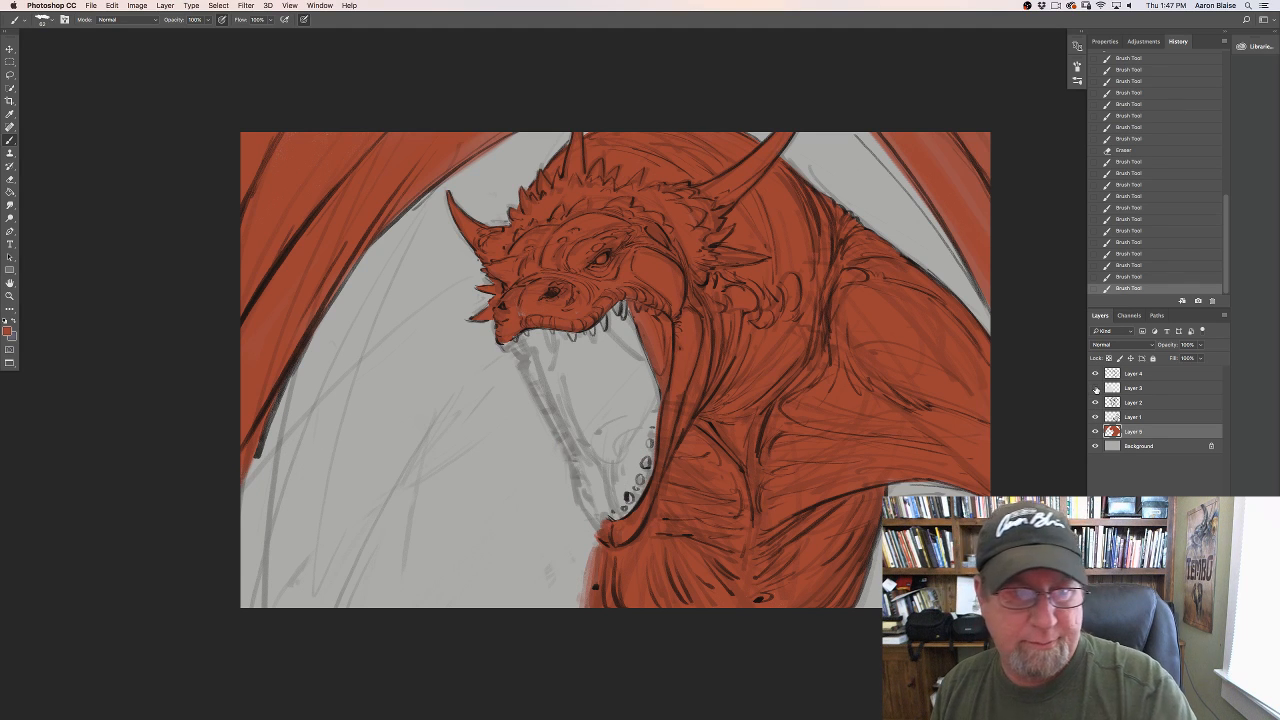
pyautogui.click(1095, 388)
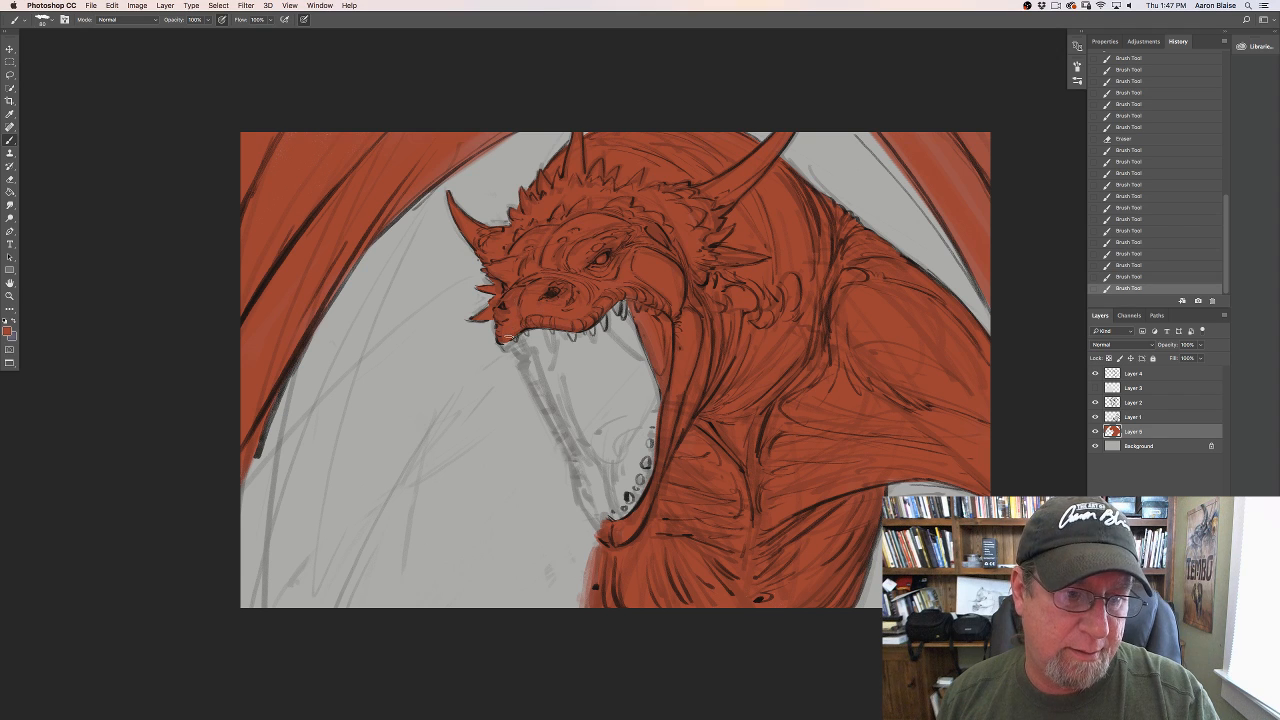
pyautogui.moveTo(570, 310); pyautogui.dragTo(552, 295)
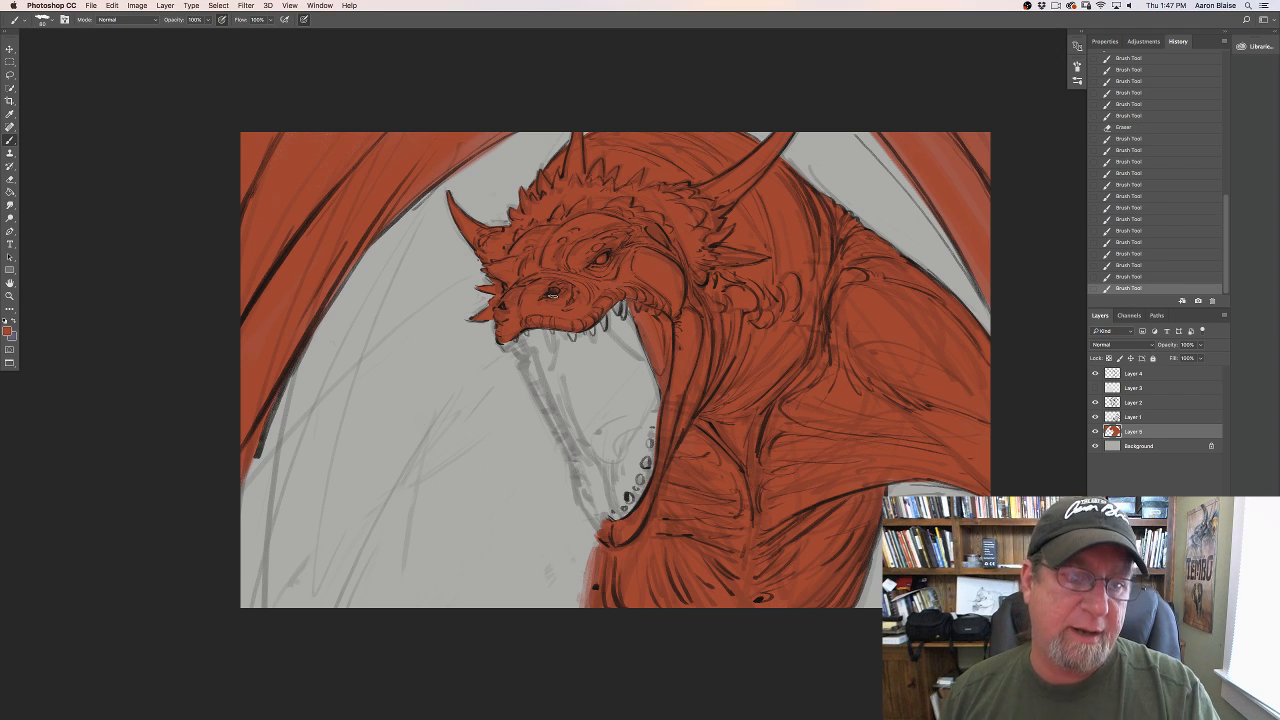
pyautogui.moveTo(697, 209); pyautogui.dragTo(708, 318)
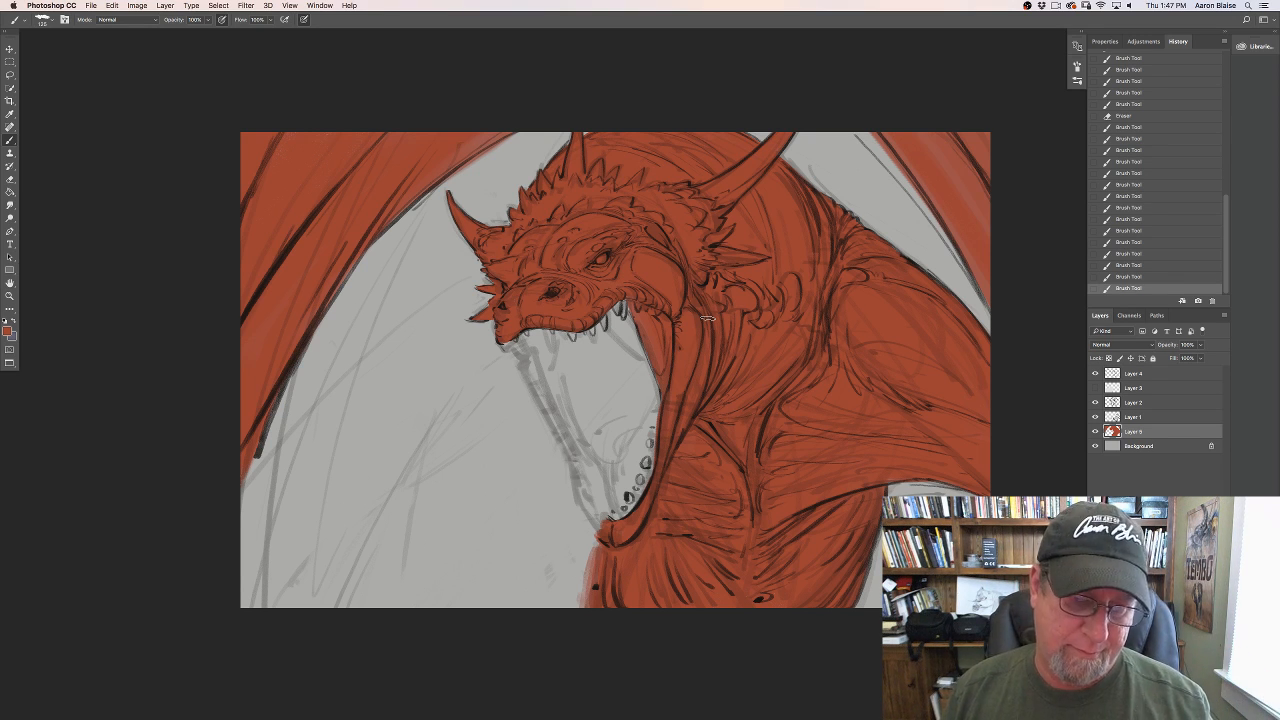
# Step: Set the foreground colour to a pale tan with RGB values 227, 195, 150
pyautogui.click(8, 331)
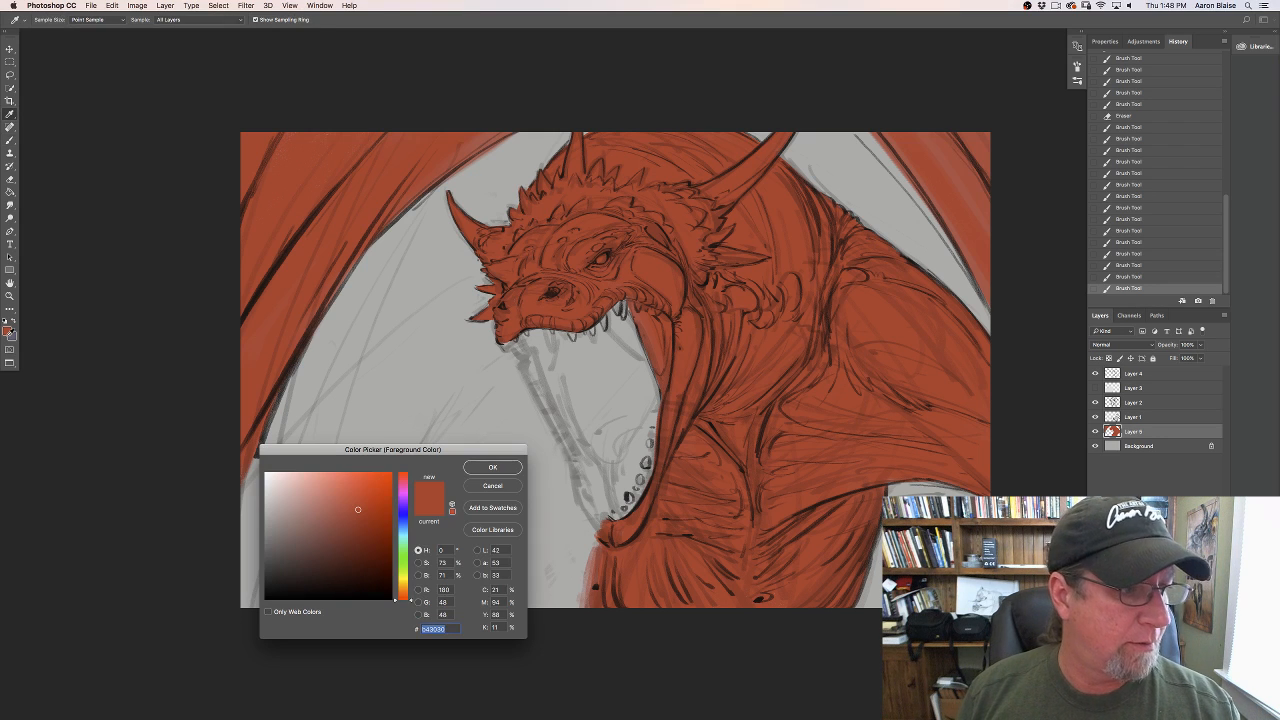
pyautogui.click(404, 588)
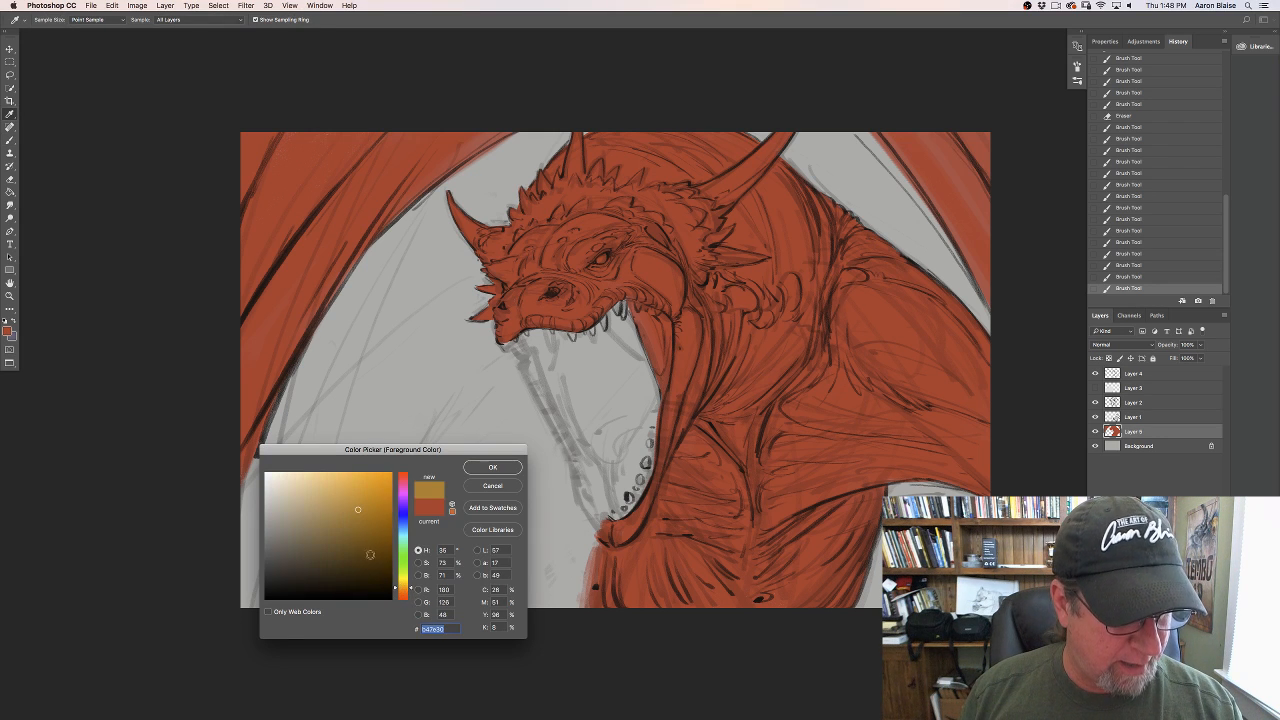
pyautogui.click(315, 494)
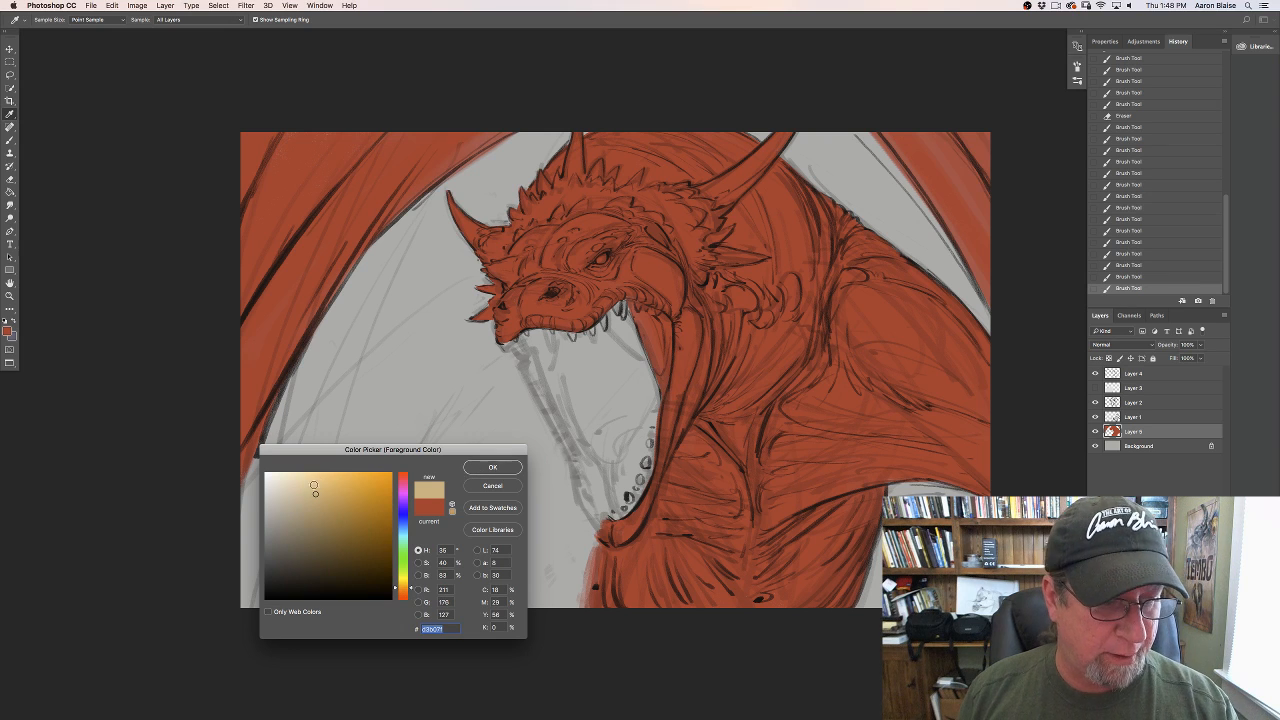
pyautogui.click(307, 486)
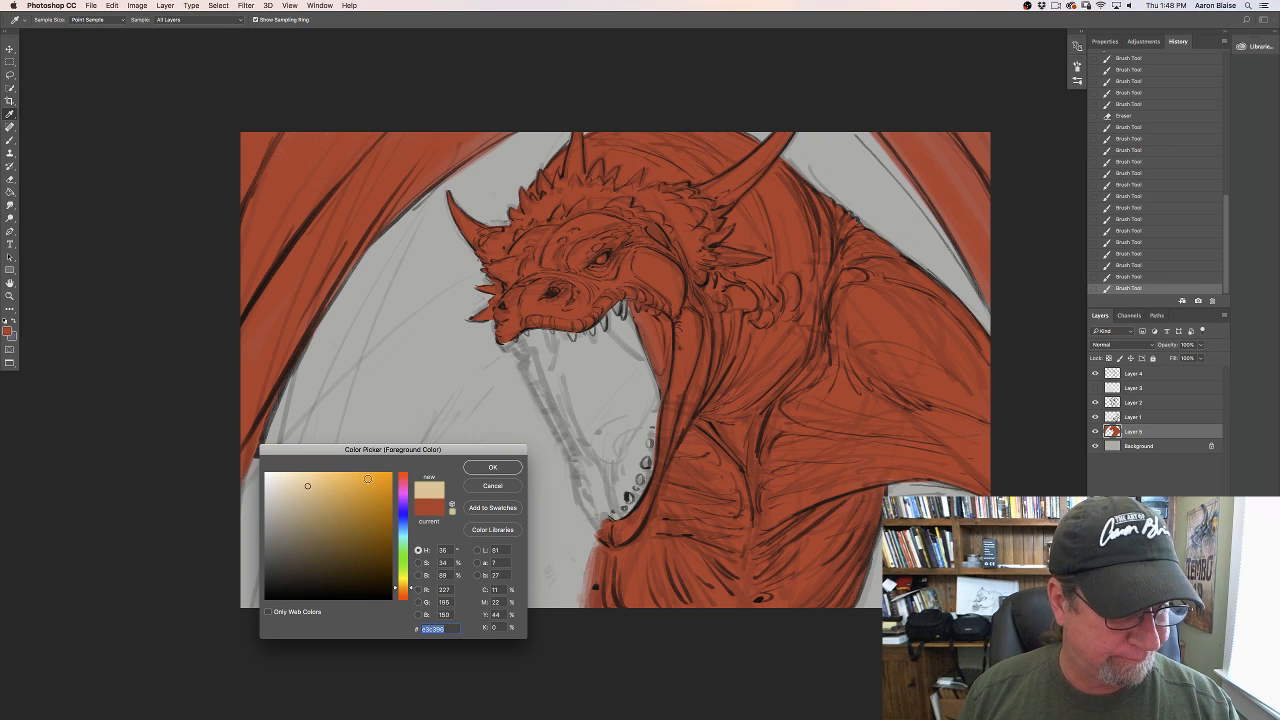
pyautogui.click(493, 467)
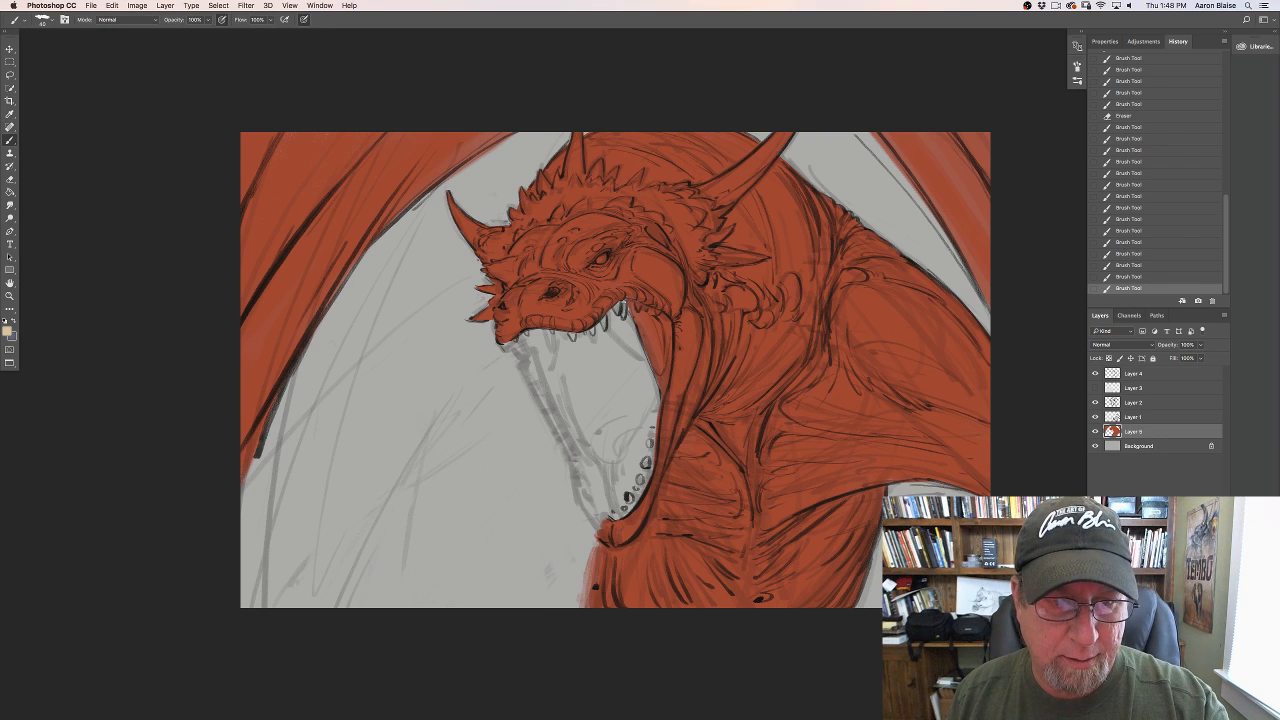
# Step: Paint the dragon's upper fangs and the row of lower back teeth pale tan on Layer 5
pyautogui.moveTo(622, 304); pyautogui.dragTo(624, 316)
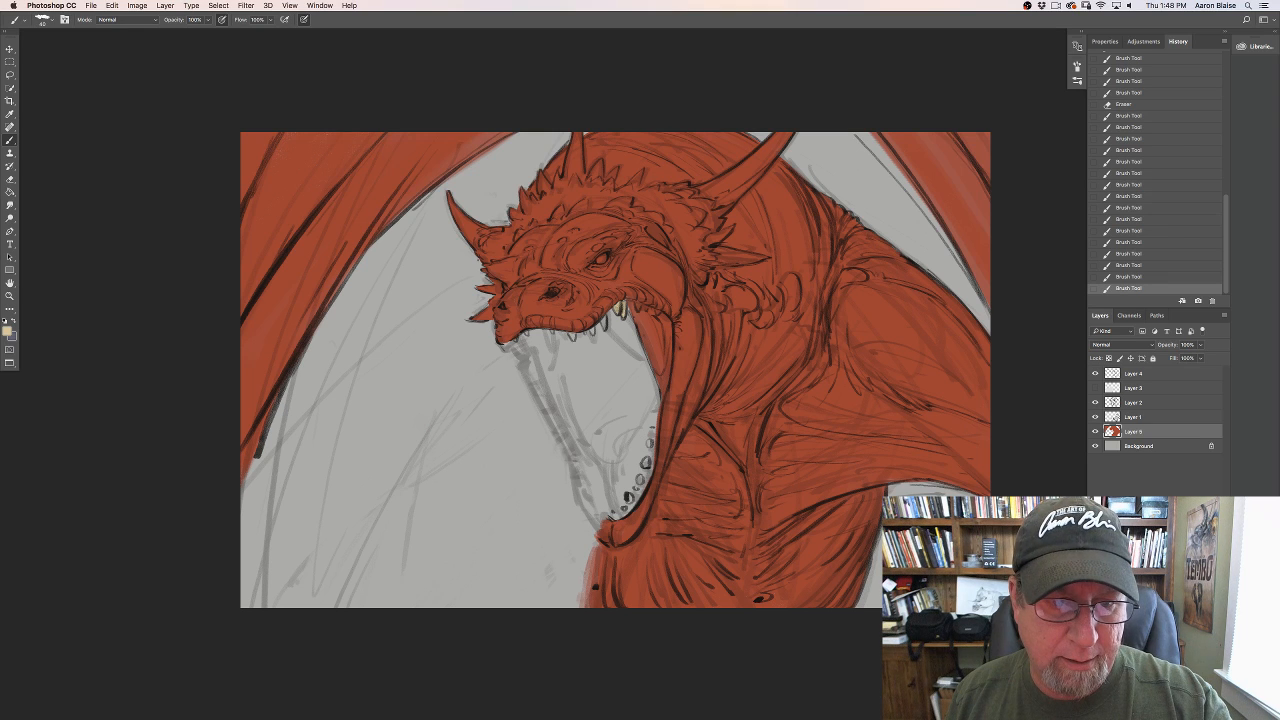
pyautogui.moveTo(616, 305); pyautogui.dragTo(592, 331)
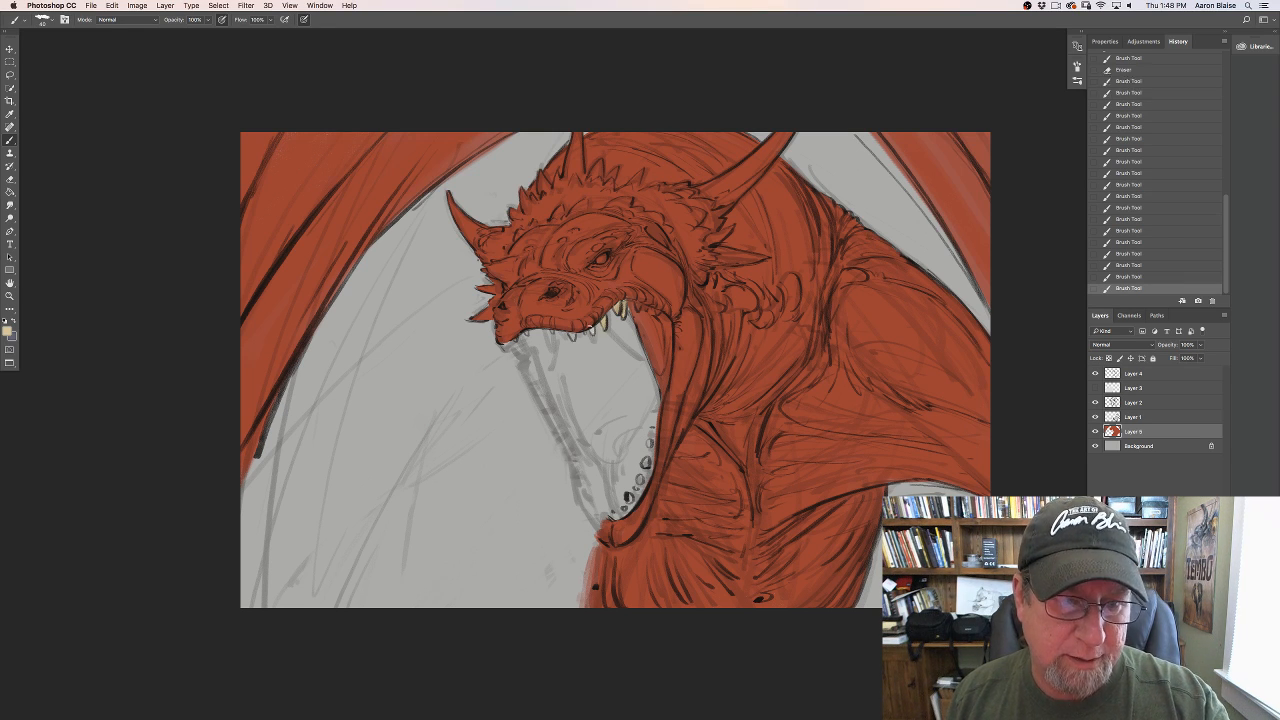
pyautogui.press('super+equal')
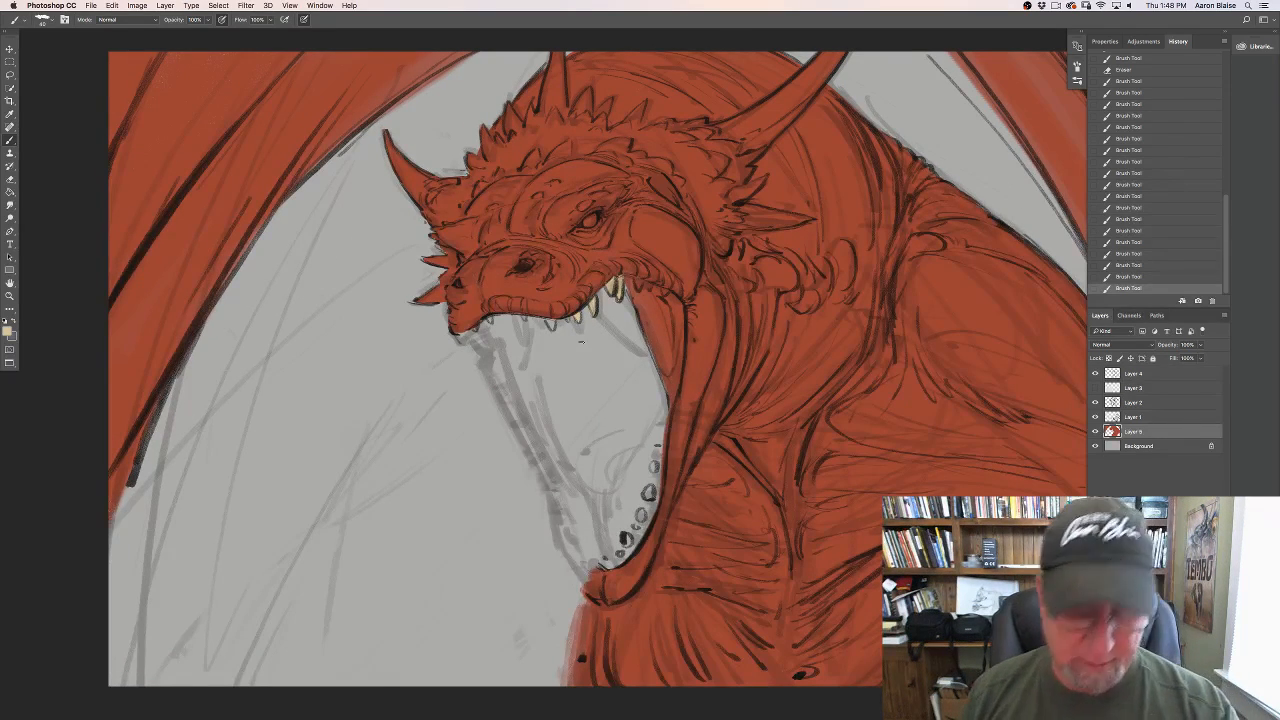
pyautogui.moveTo(549, 319); pyautogui.dragTo(552, 328)
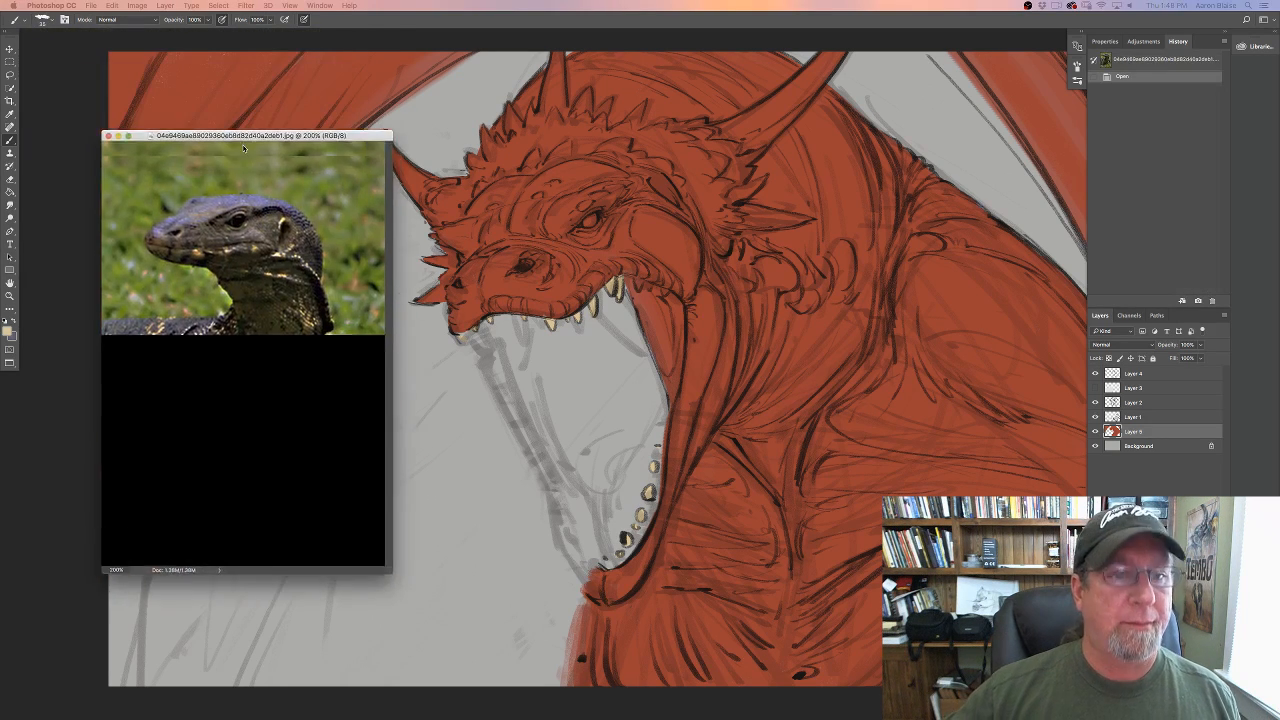
# Step: View the monitor lizard reference photo full screen, then float it beside the dragon at 66.67% zoom
pyautogui.moveTo(234, 138); pyautogui.dragTo(212, 181)
pyautogui.press('f')
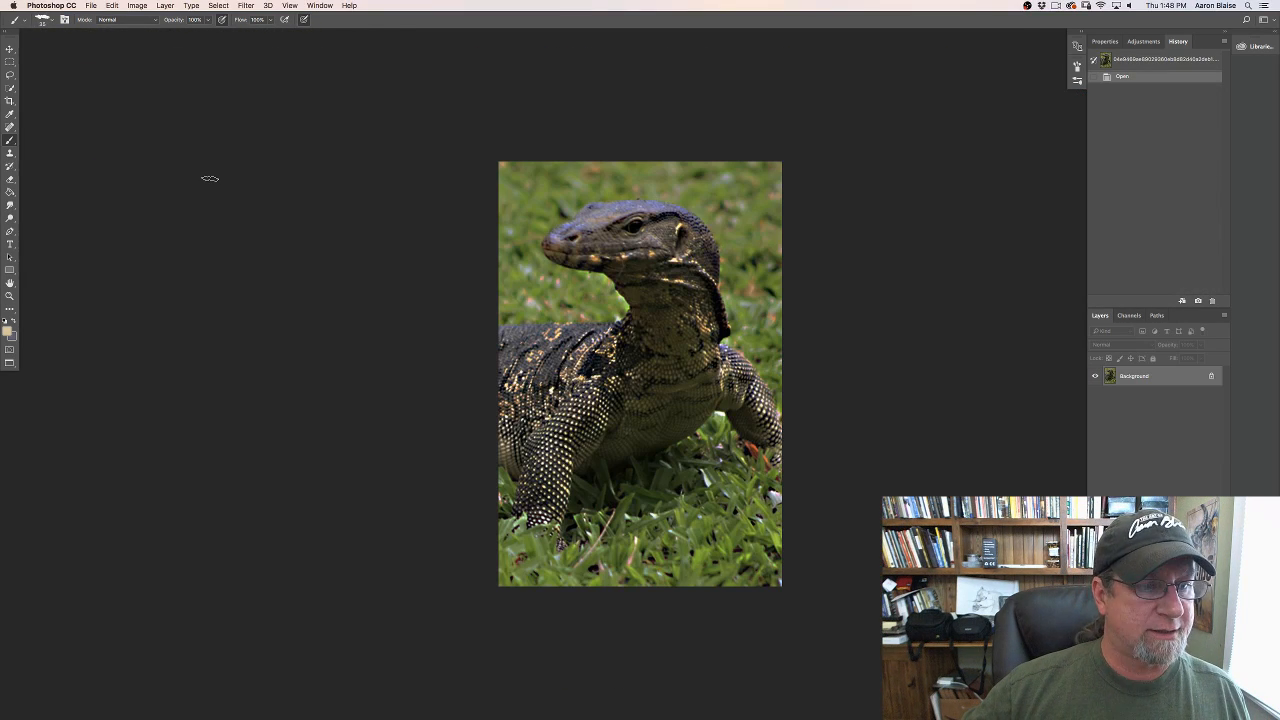
pyautogui.press('f')
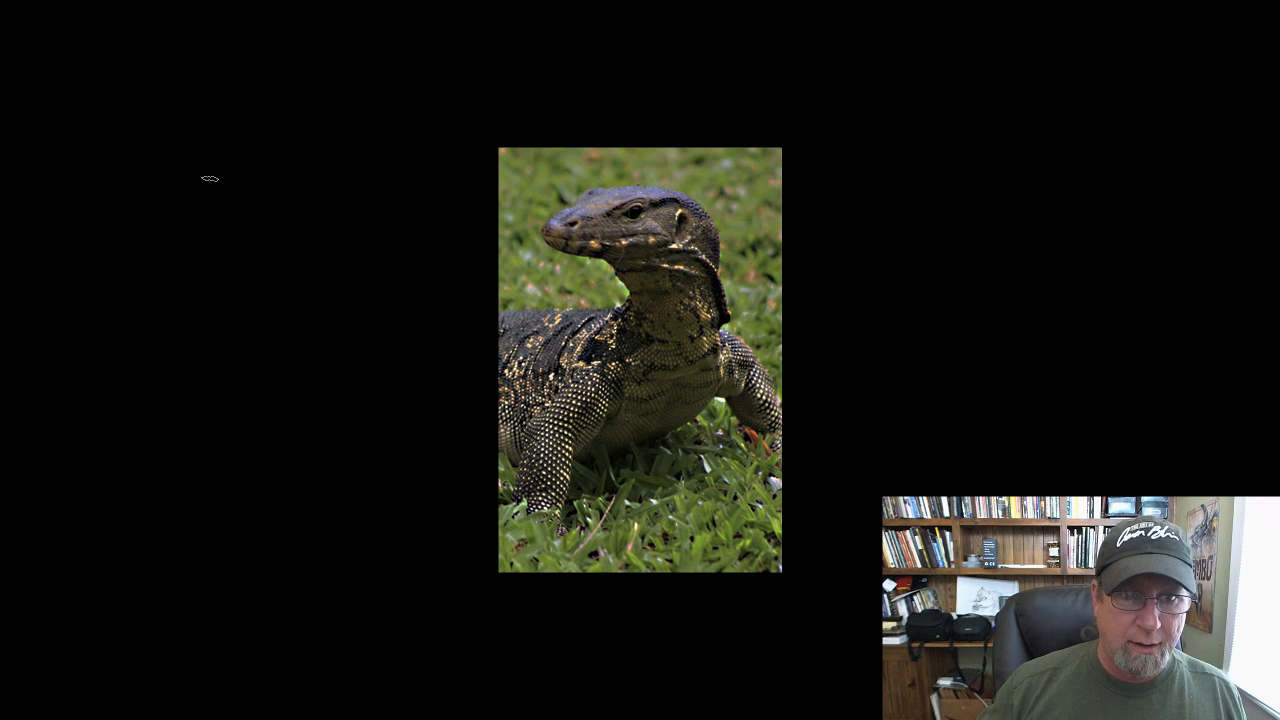
pyautogui.press('f')
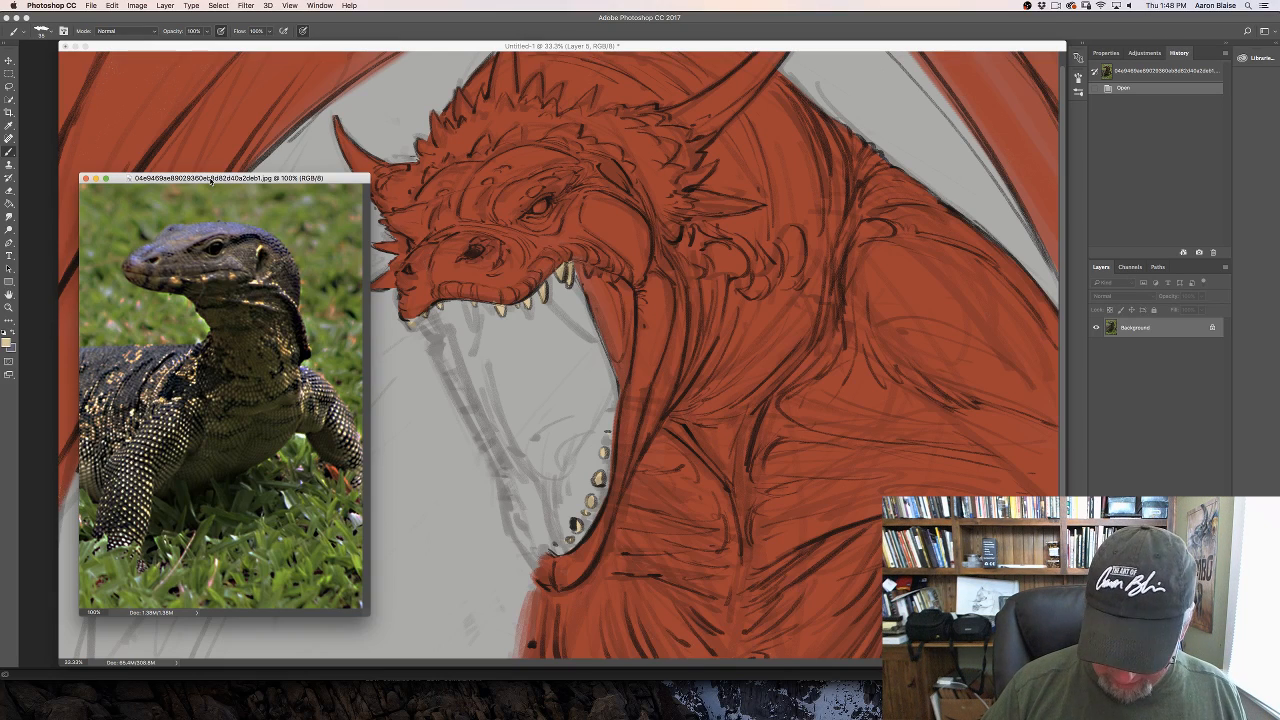
pyautogui.press('super+minus')
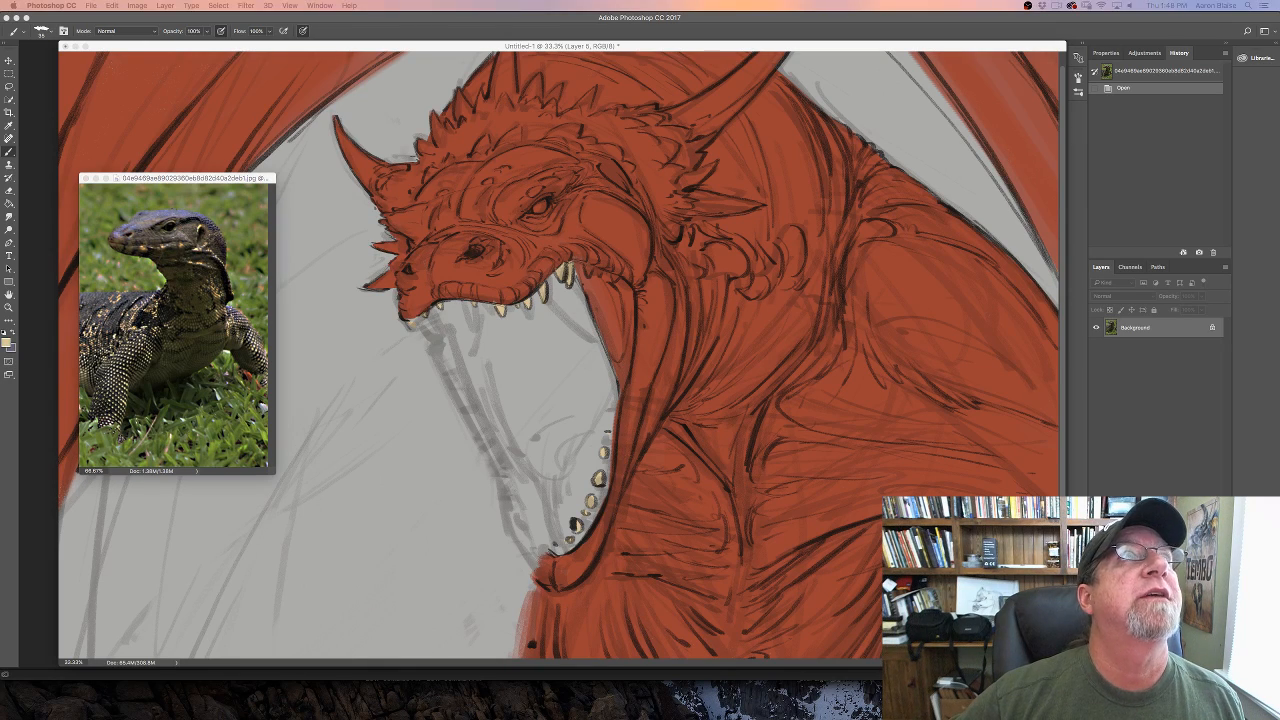
# Step: Place the open-mouthed lizard photo at 50% zoom and the regal horned lizard photo over the dragon canvas for reference
pyautogui.moveTo(240, 0); pyautogui.dragTo(929, 120)
pyautogui.press('super+minus')
pyautogui.press('super+minus')
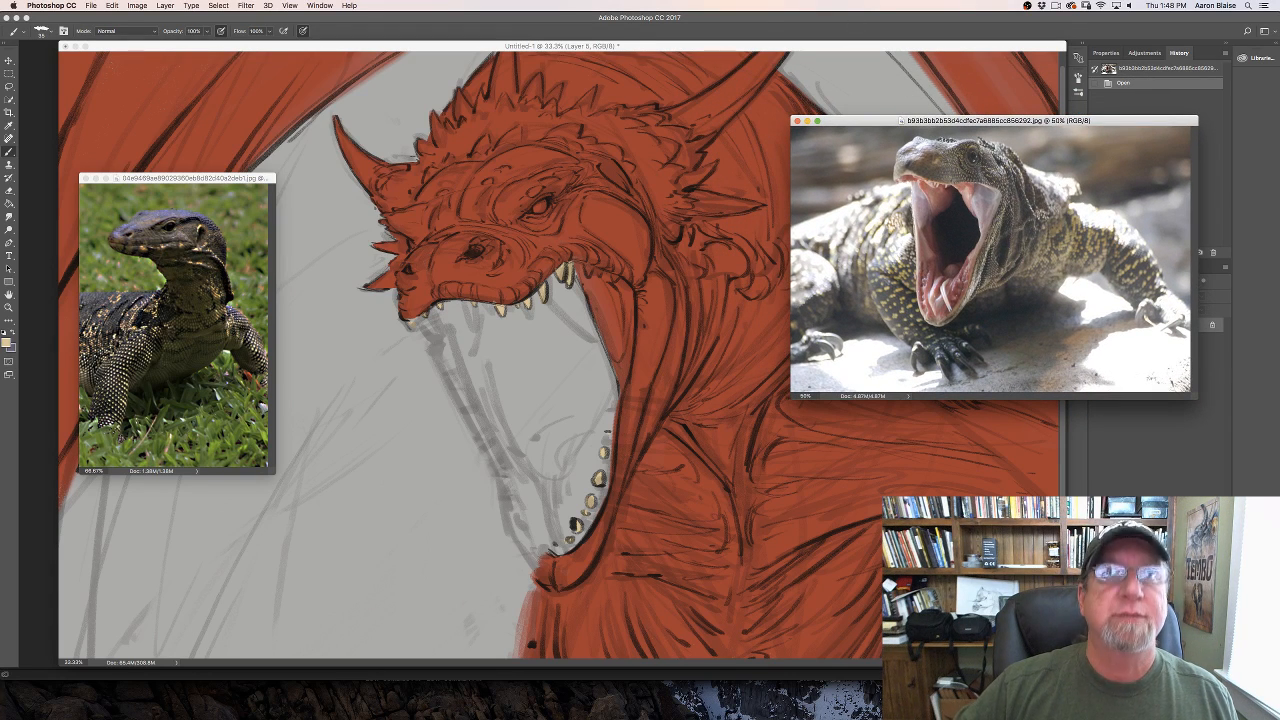
pyautogui.moveTo(343, 0); pyautogui.dragTo(343, 1)
pyautogui.moveTo(455, 10); pyautogui.dragTo(472, 387)
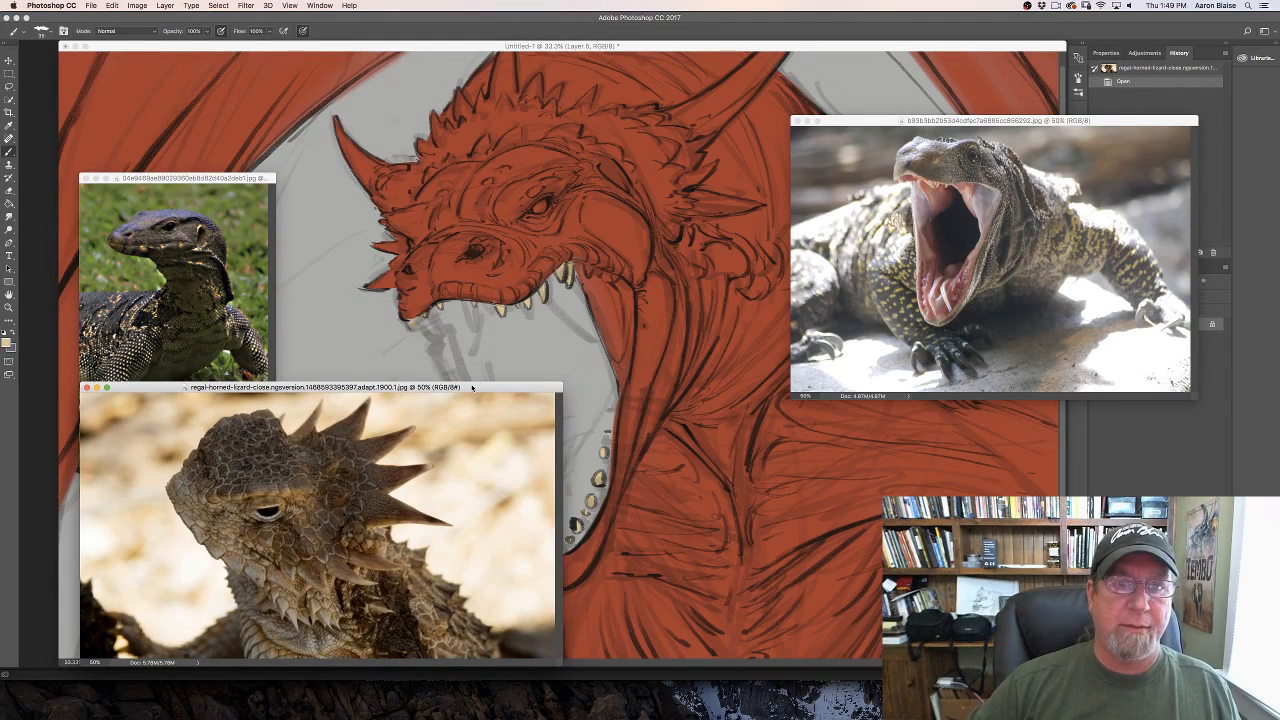
# Step: Move the three lizard reference photos off the dragon canvas to the other display
pyautogui.moveTo(475, 387); pyautogui.dragTo(685, 0)
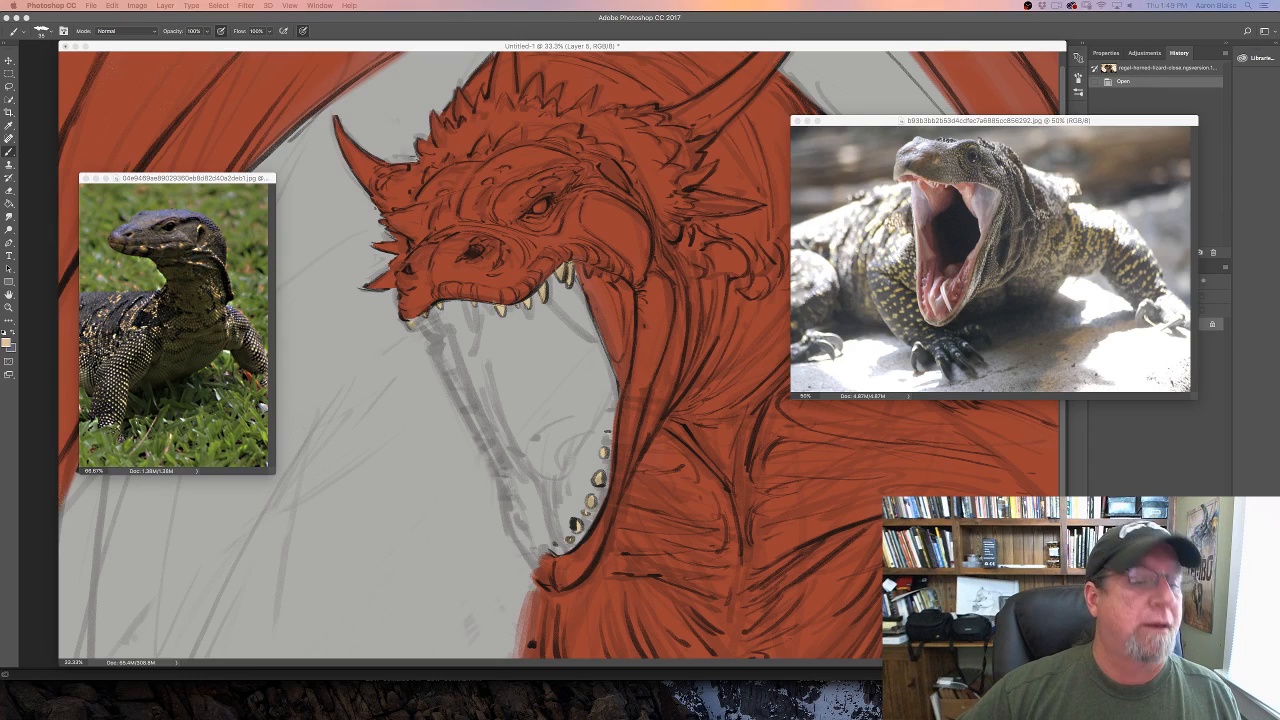
pyautogui.moveTo(216, 178); pyautogui.dragTo(240, 0)
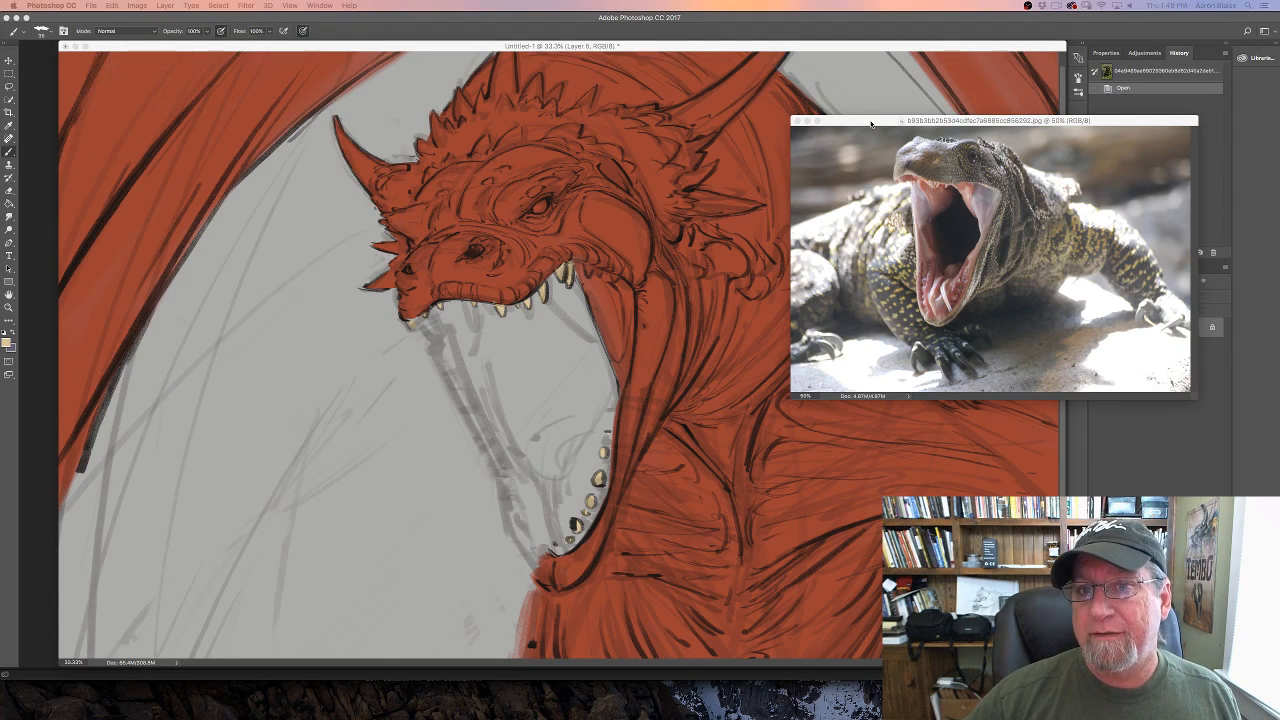
pyautogui.moveTo(872, 121); pyautogui.dragTo(872, 0)
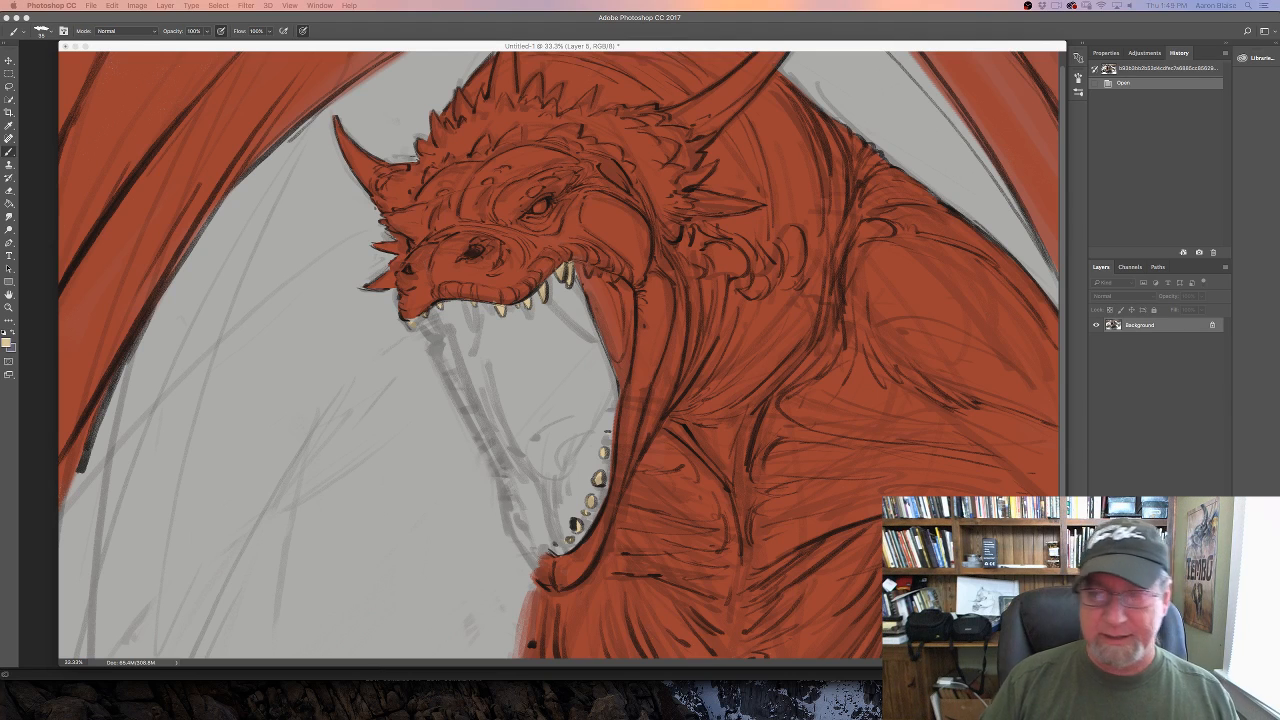
# Step: Return to the dragon document in full-screen mode and add a new layer directly above the Background
pyautogui.click(358, 48)
pyautogui.press('super+minus')
pyautogui.press('super+minus')
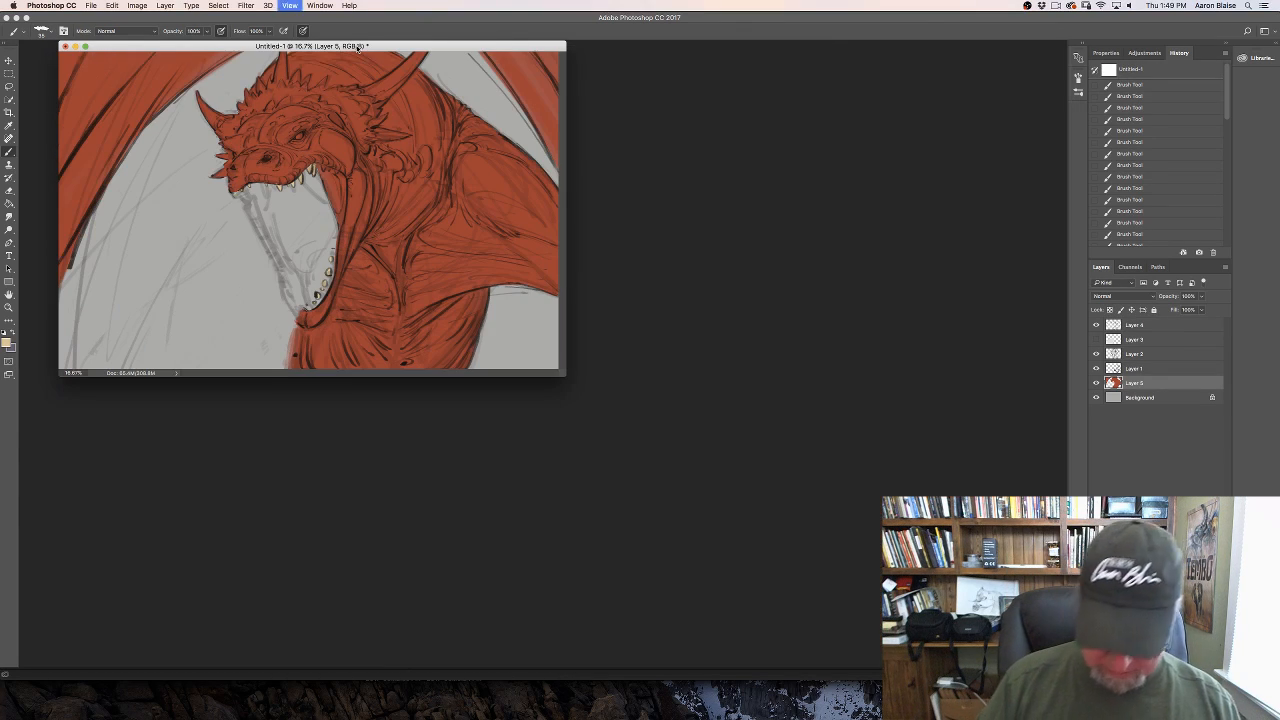
pyautogui.press('f')
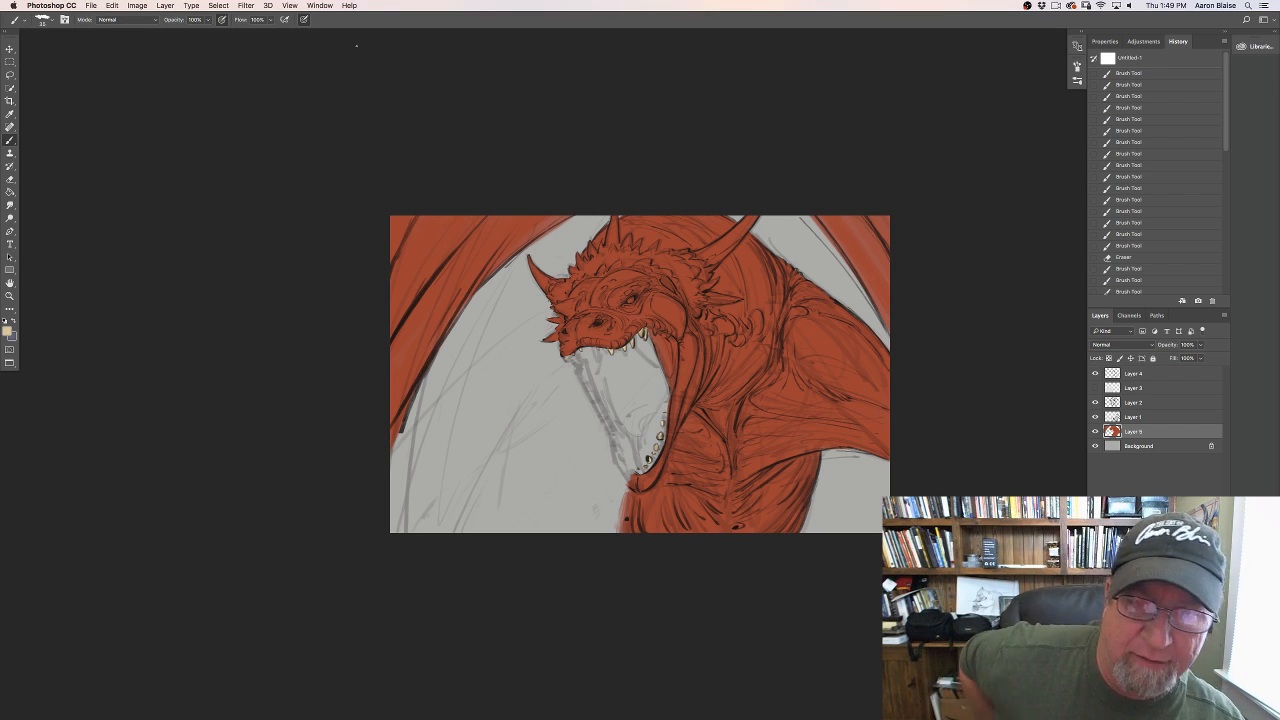
pyautogui.click(1138, 447)
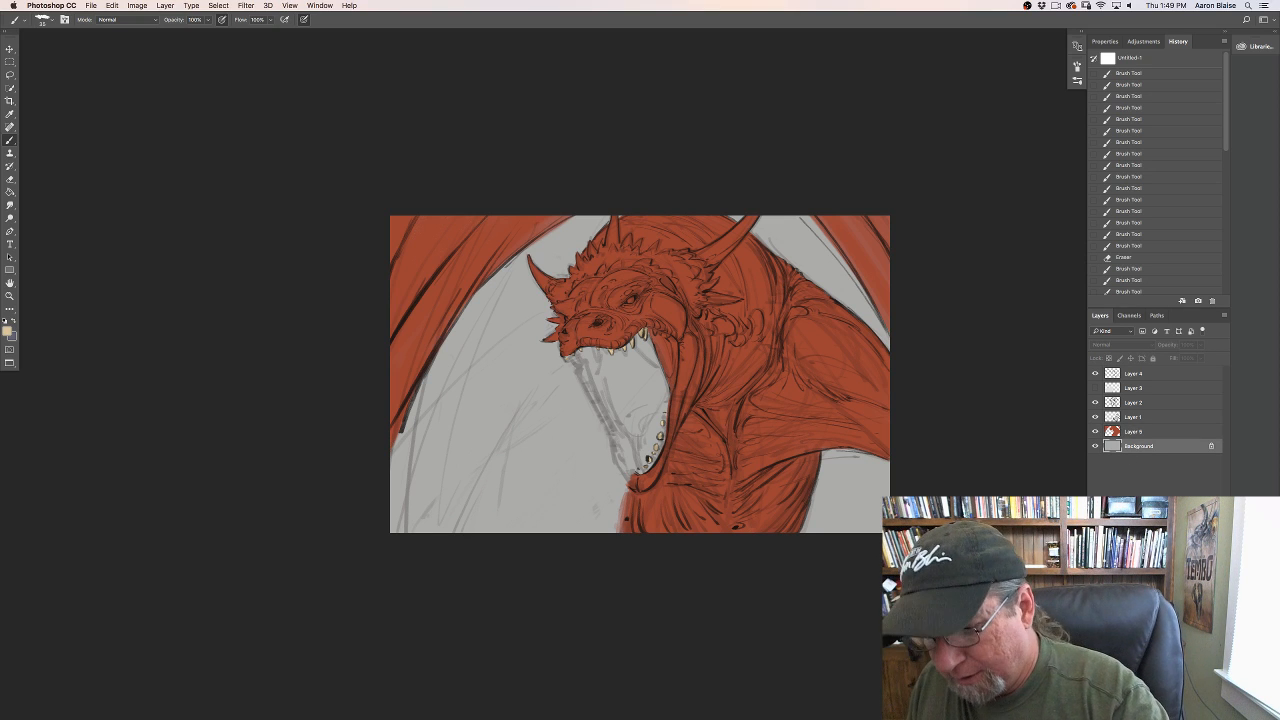
pyautogui.click(1198, 712)
# Step: Set the foreground colour to a dark slate blue with hue 222°, saturation 33% and brightness 32%
pyautogui.click(7, 331)
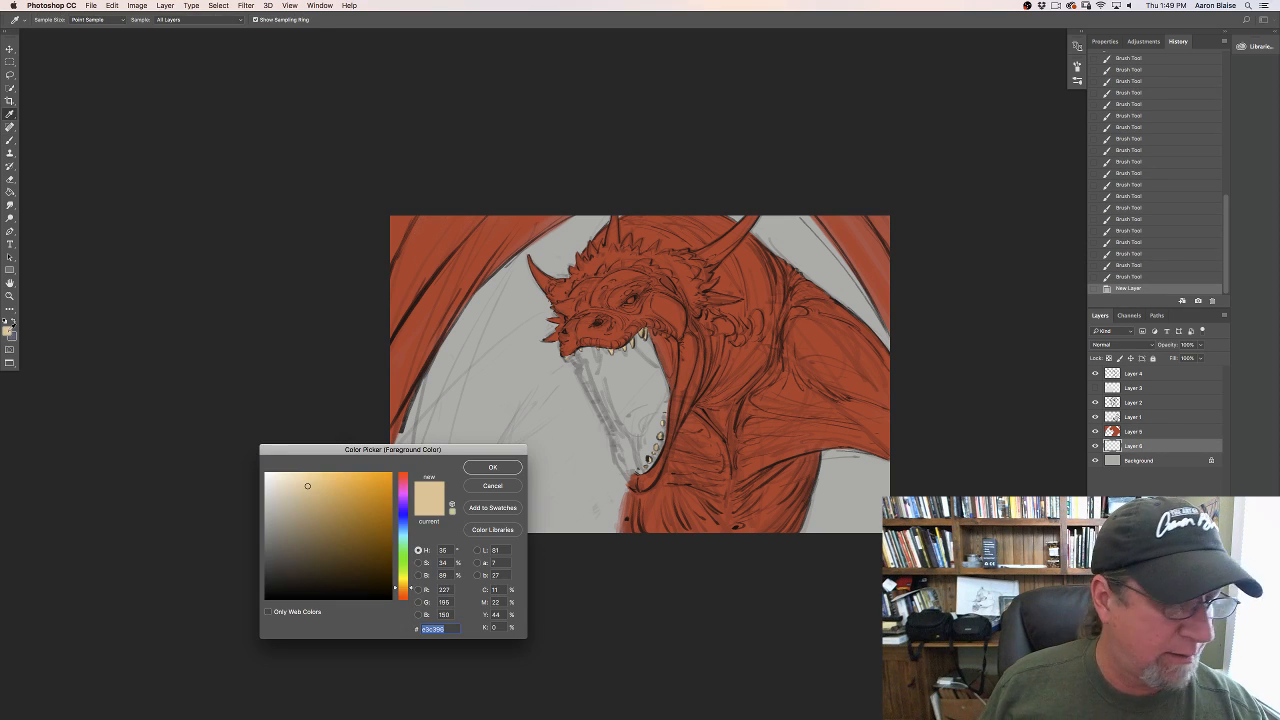
pyautogui.click(402, 521)
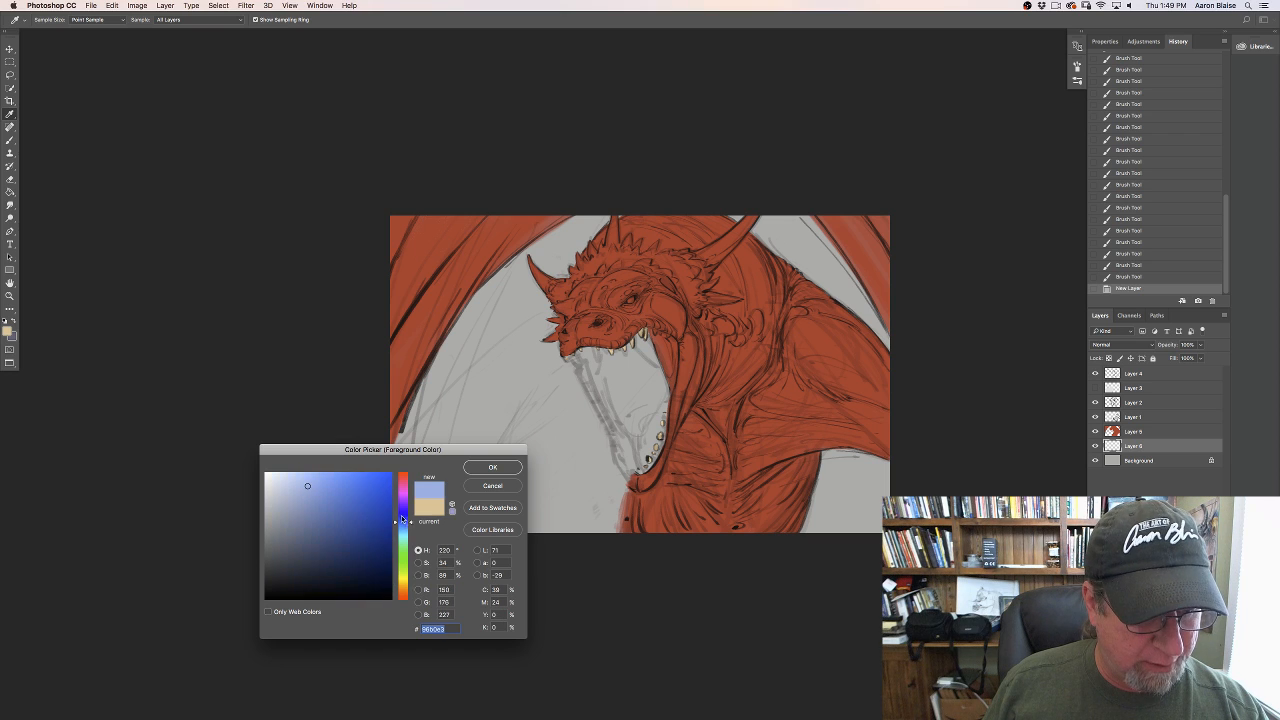
pyautogui.moveTo(405, 523); pyautogui.dragTo(405, 522)
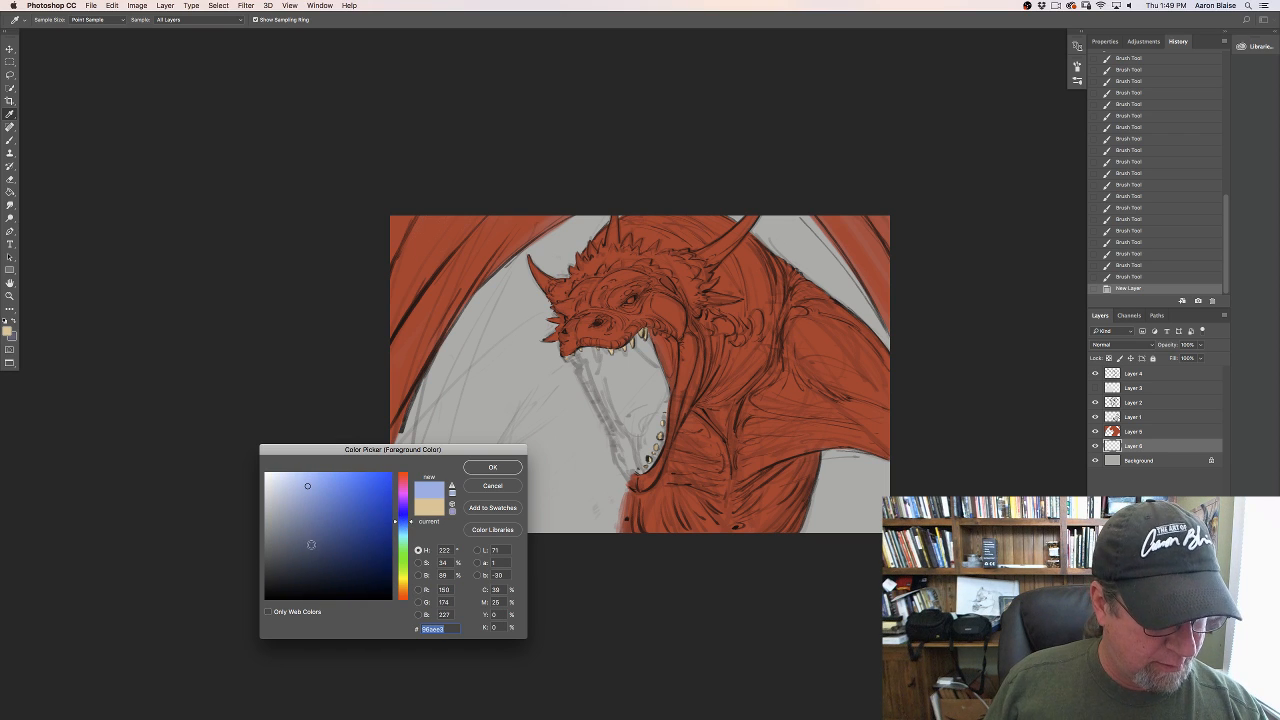
pyautogui.click(315, 557)
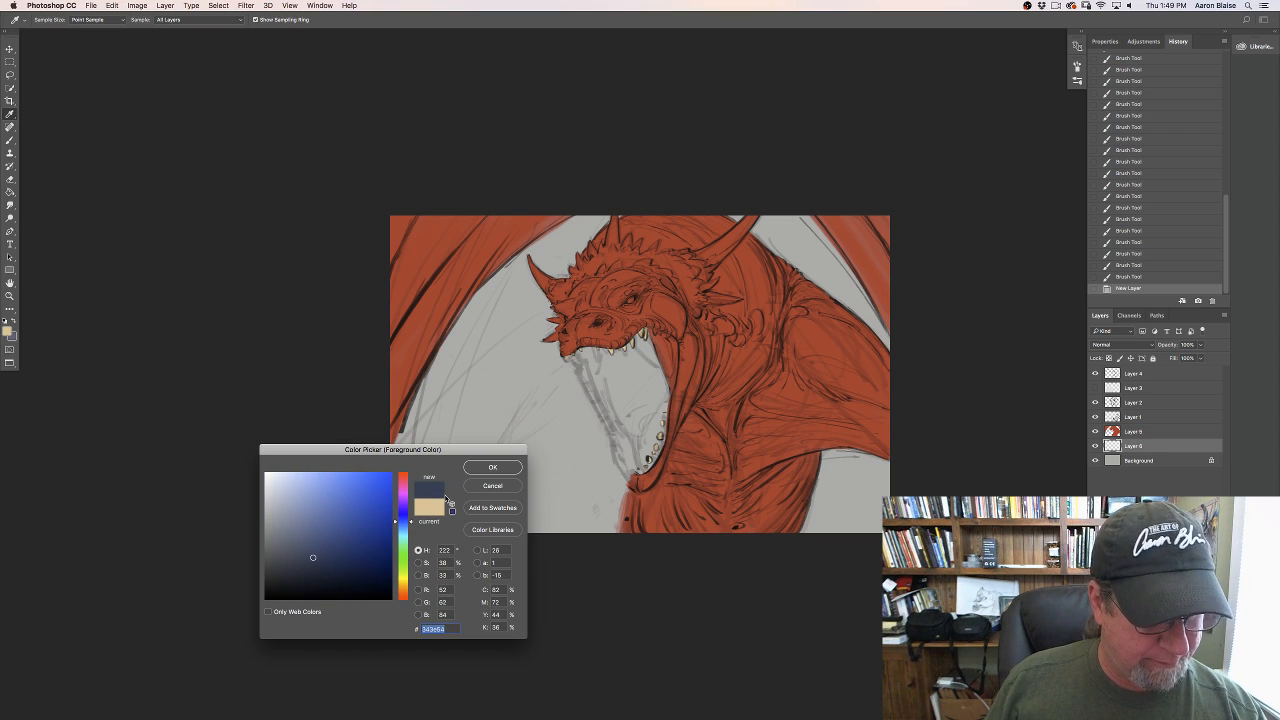
pyautogui.click(306, 558)
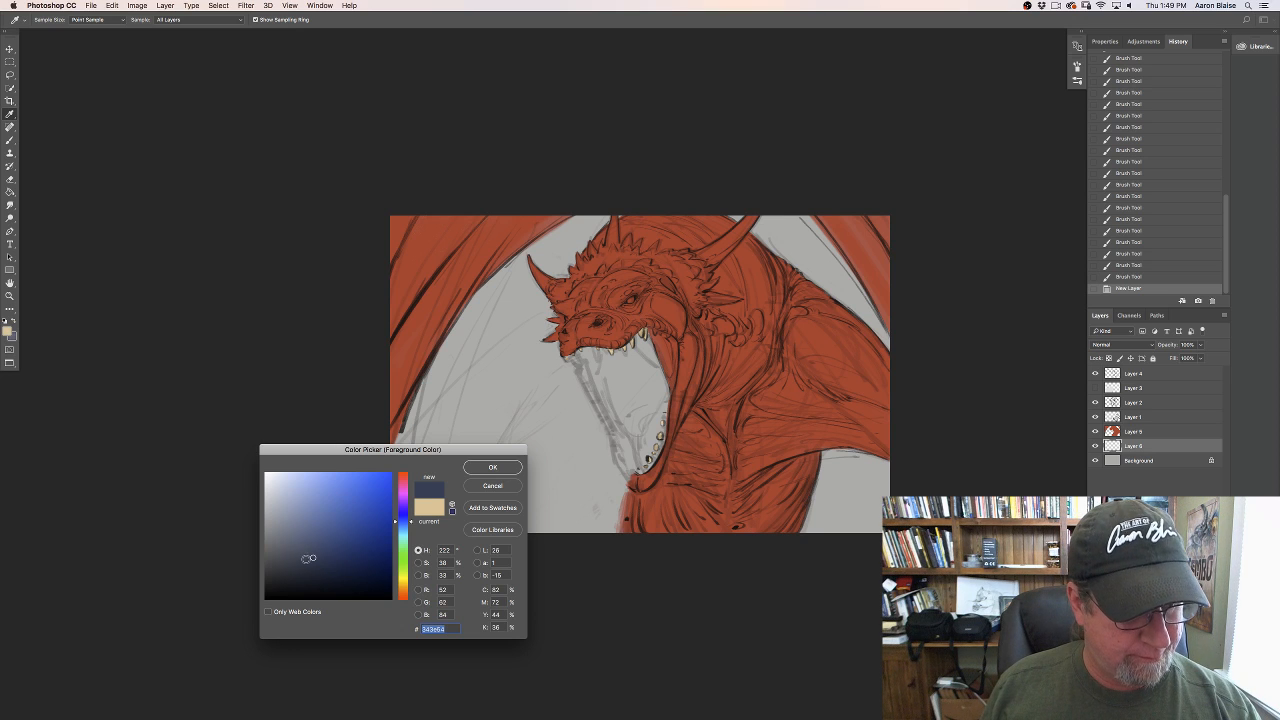
pyautogui.press('Return')
# Step: Switch to the textured 91 px brush preset and enlarge it for broad background strokes
pyautogui.click(44, 20)
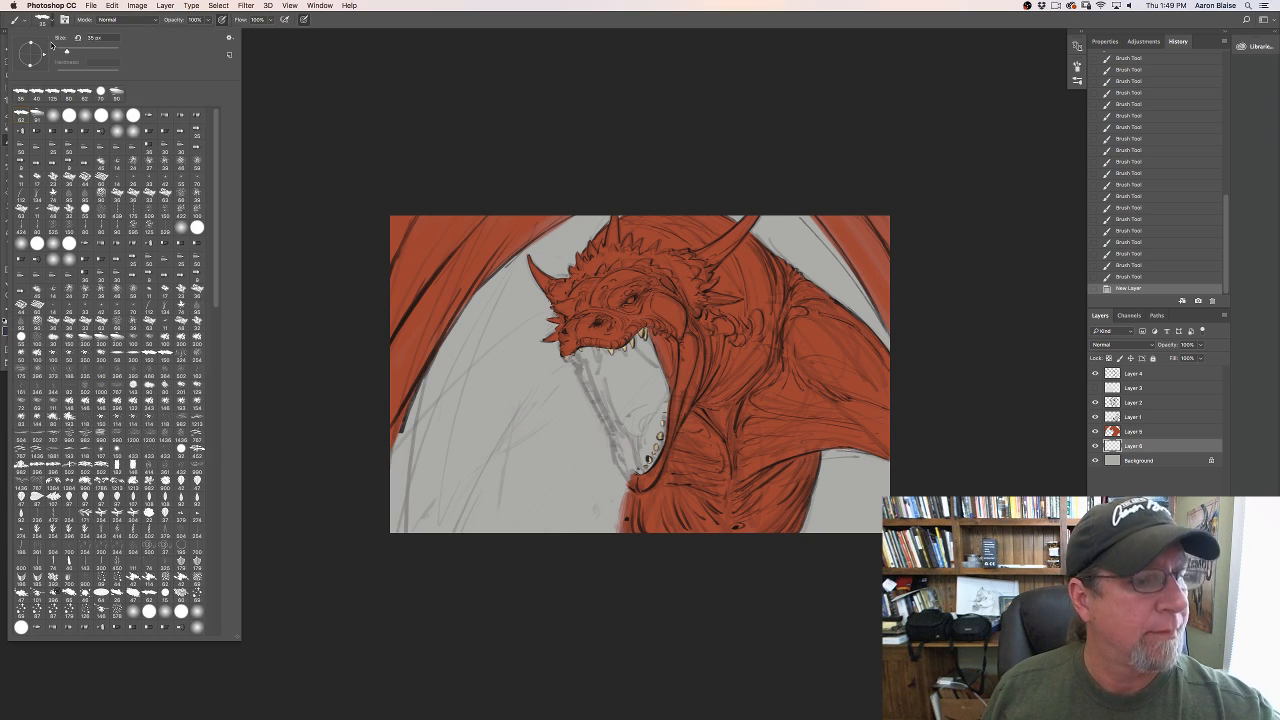
pyautogui.click(37, 117)
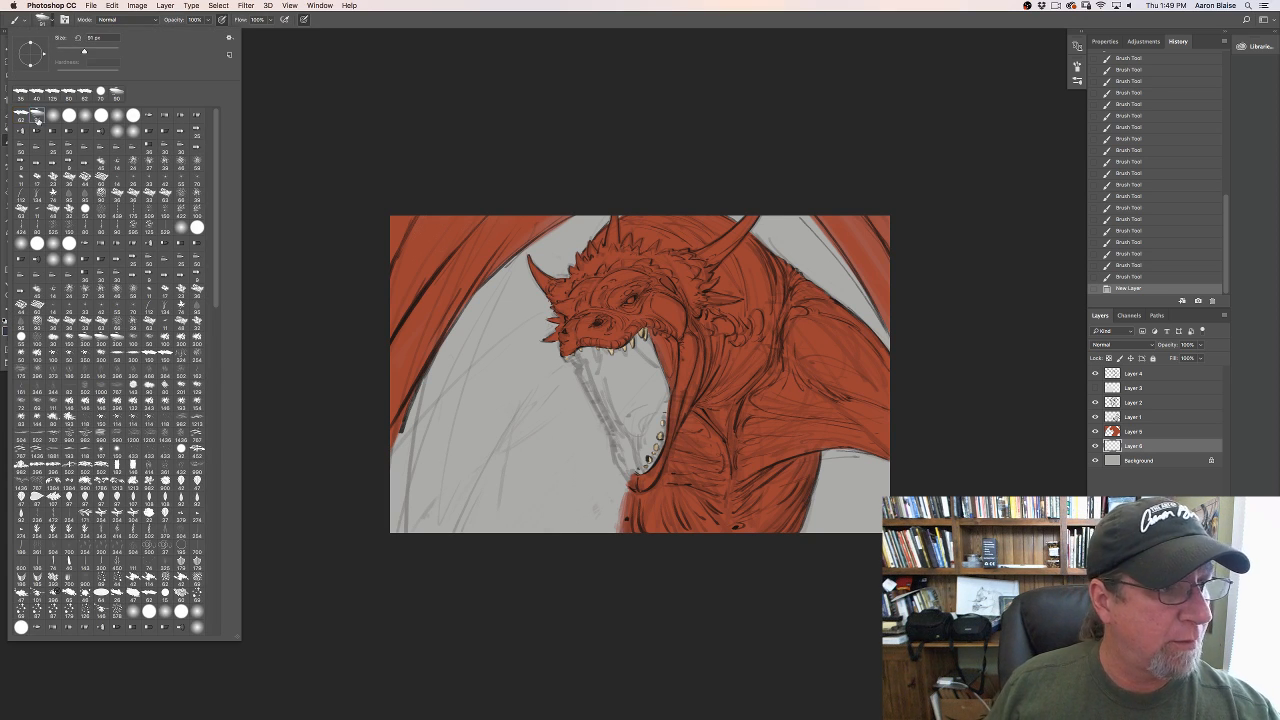
pyautogui.click(377, 138)
pyautogui.press(']')
pyautogui.press(']')
pyautogui.press(']')
pyautogui.press(']')
pyautogui.press(']')
pyautogui.press(']')
pyautogui.press(']')
pyautogui.press(']')
pyautogui.press(']')
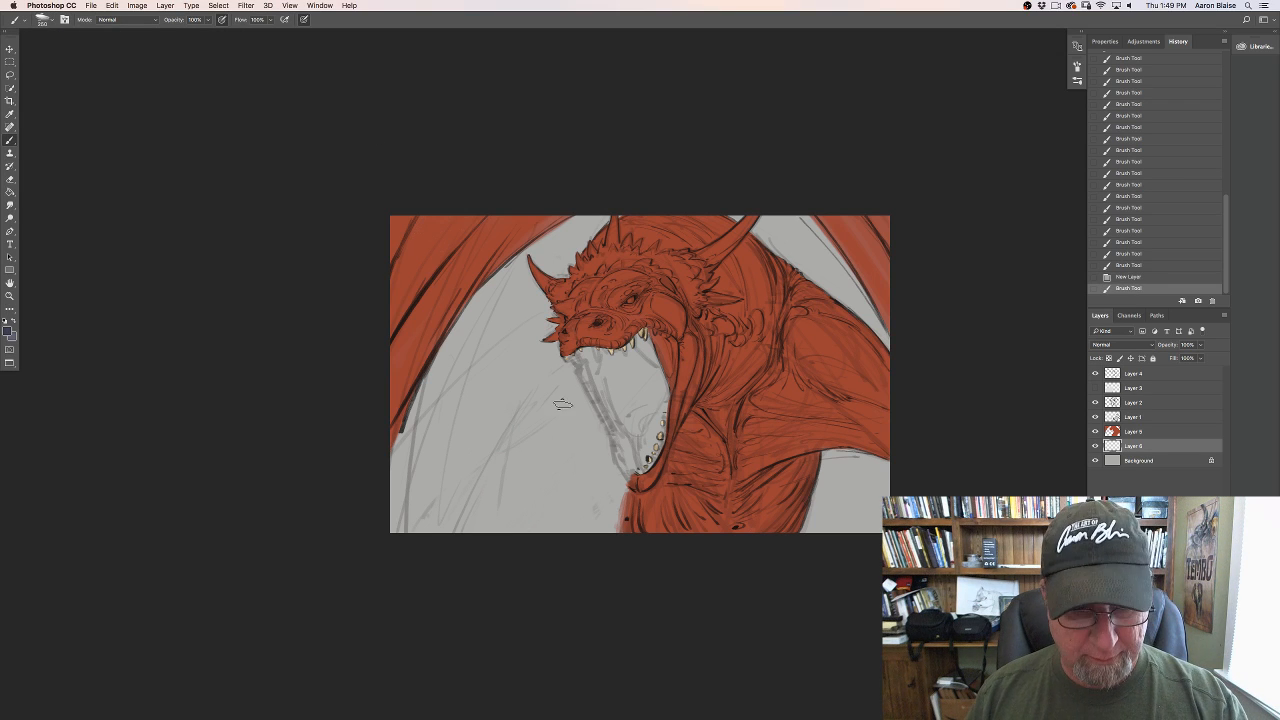
# Step: Paint the background around the dragon dark blue on Layer 6 with a 700 px brush, leaving the mouth and lower foreground unpainted
pyautogui.moveTo(823, 230)
pyautogui.mouseDown()
pyautogui.moveTo(795, 205)
pyautogui.moveTo(870, 340)
pyautogui.moveTo(783, 217)
pyautogui.moveTo(728, 196)
pyautogui.mouseUp()
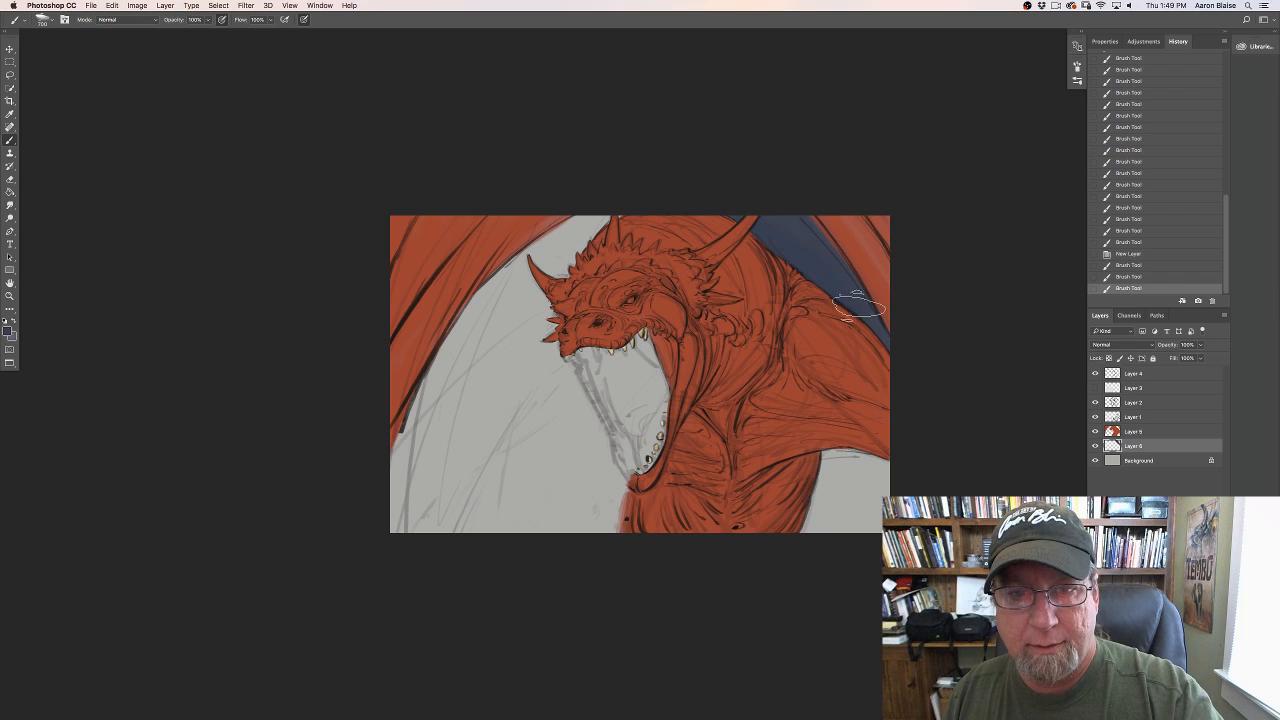
pyautogui.moveTo(880, 450)
pyautogui.mouseDown()
pyautogui.moveTo(855, 505)
pyautogui.moveTo(832, 452)
pyautogui.moveTo(815, 500)
pyautogui.mouseUp()
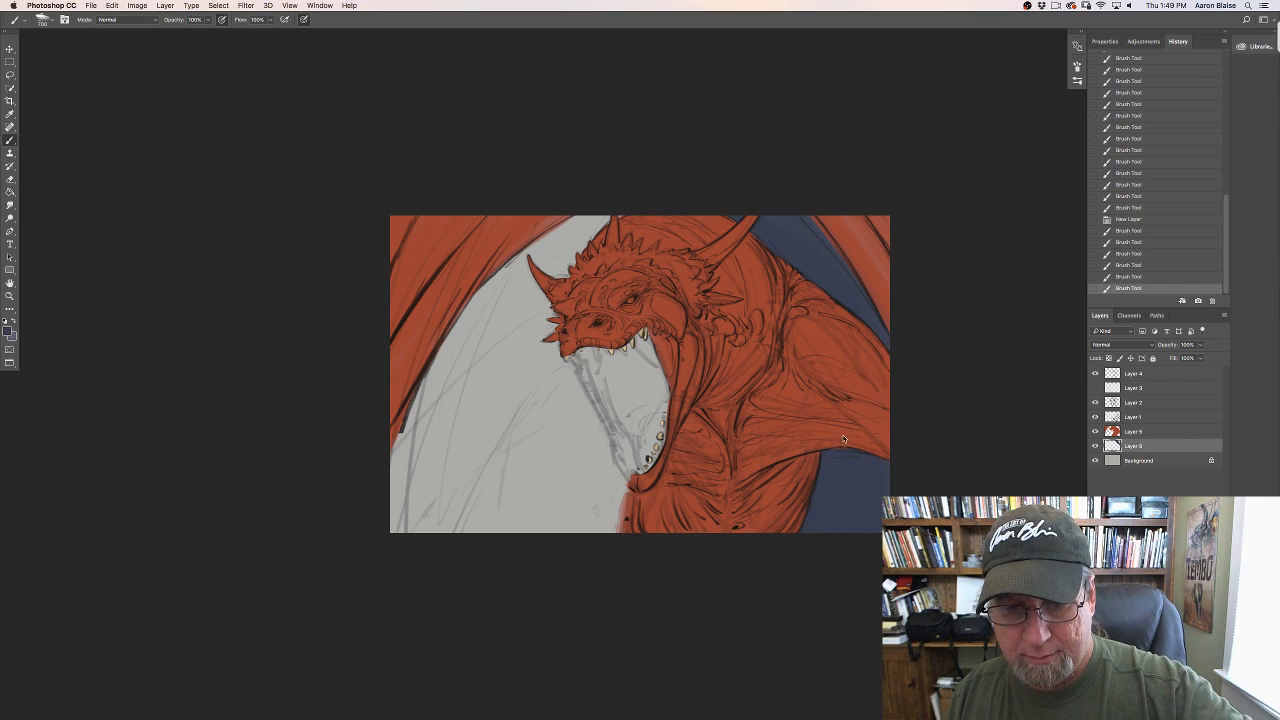
pyautogui.moveTo(858, 381)
pyautogui.mouseDown()
pyautogui.moveTo(829, 240)
pyautogui.moveTo(872, 300)
pyautogui.mouseUp()
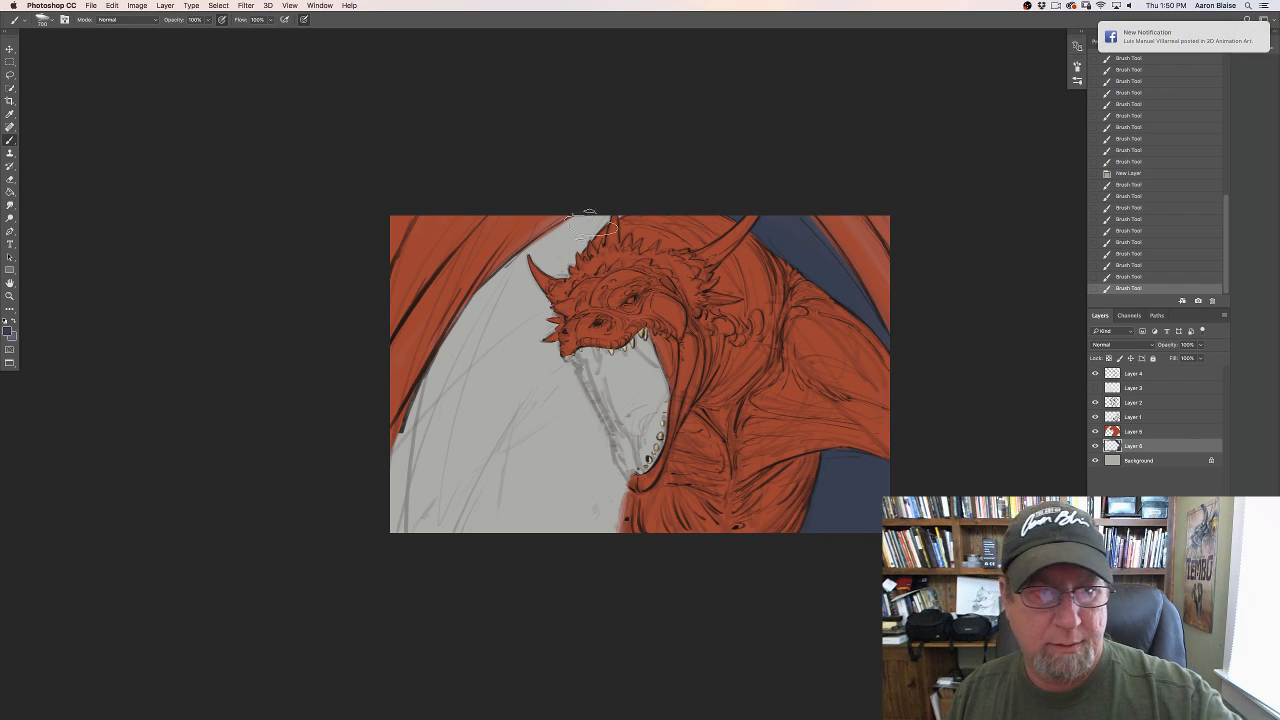
pyautogui.moveTo(565, 238)
pyautogui.mouseDown()
pyautogui.moveTo(538, 285)
pyautogui.moveTo(593, 212)
pyautogui.moveTo(488, 322)
pyautogui.moveTo(547, 240)
pyautogui.moveTo(470, 316)
pyautogui.moveTo(542, 287)
pyautogui.moveTo(462, 378)
pyautogui.moveTo(555, 289)
pyautogui.moveTo(525, 362)
pyautogui.moveTo(542, 388)
pyautogui.moveTo(546, 321)
pyautogui.moveTo(512, 295)
pyautogui.moveTo(457, 350)
pyautogui.moveTo(400, 472)
pyautogui.moveTo(518, 360)
pyautogui.moveTo(544, 352)
pyautogui.moveTo(585, 385)
pyautogui.moveTo(492, 472)
pyautogui.moveTo(430, 468)
pyautogui.moveTo(420, 510)
pyautogui.mouseUp()
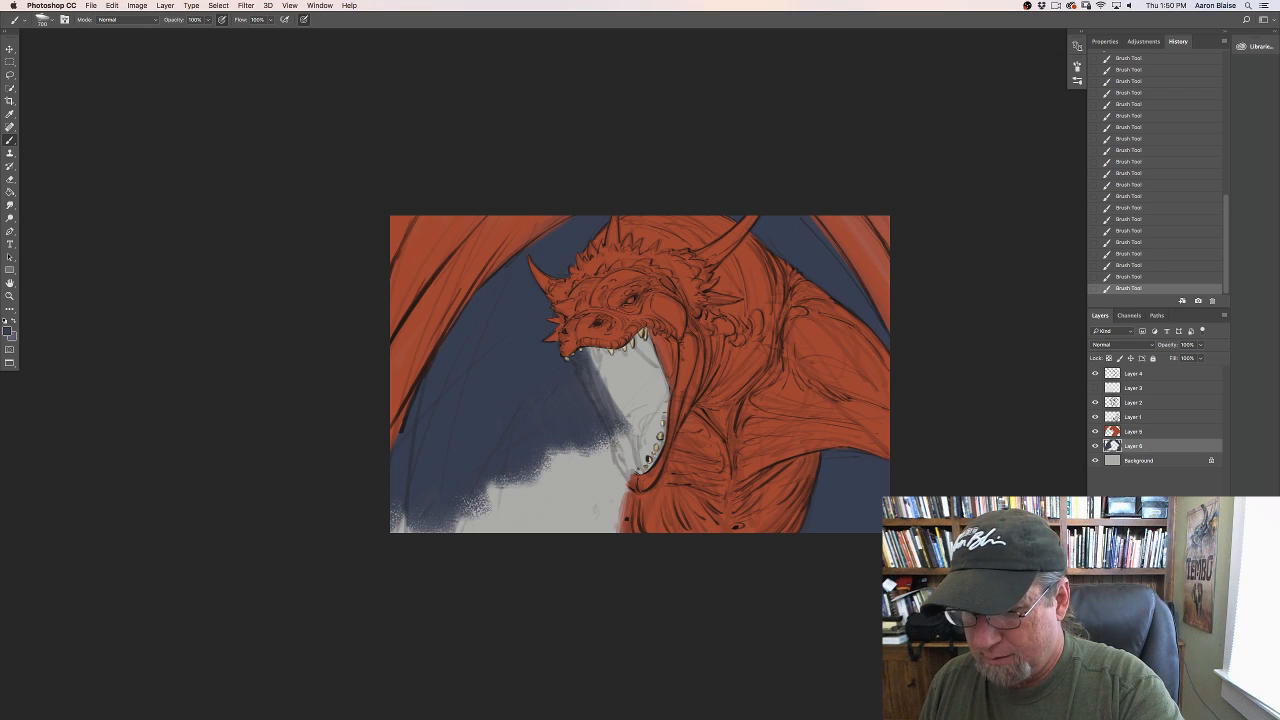
# Step: Add a new layer above Layer 6 and set the foreground colour to golden yellow with hue 42°, saturation 67% and brightness 98%
pyautogui.press('alt+shift+super+n')
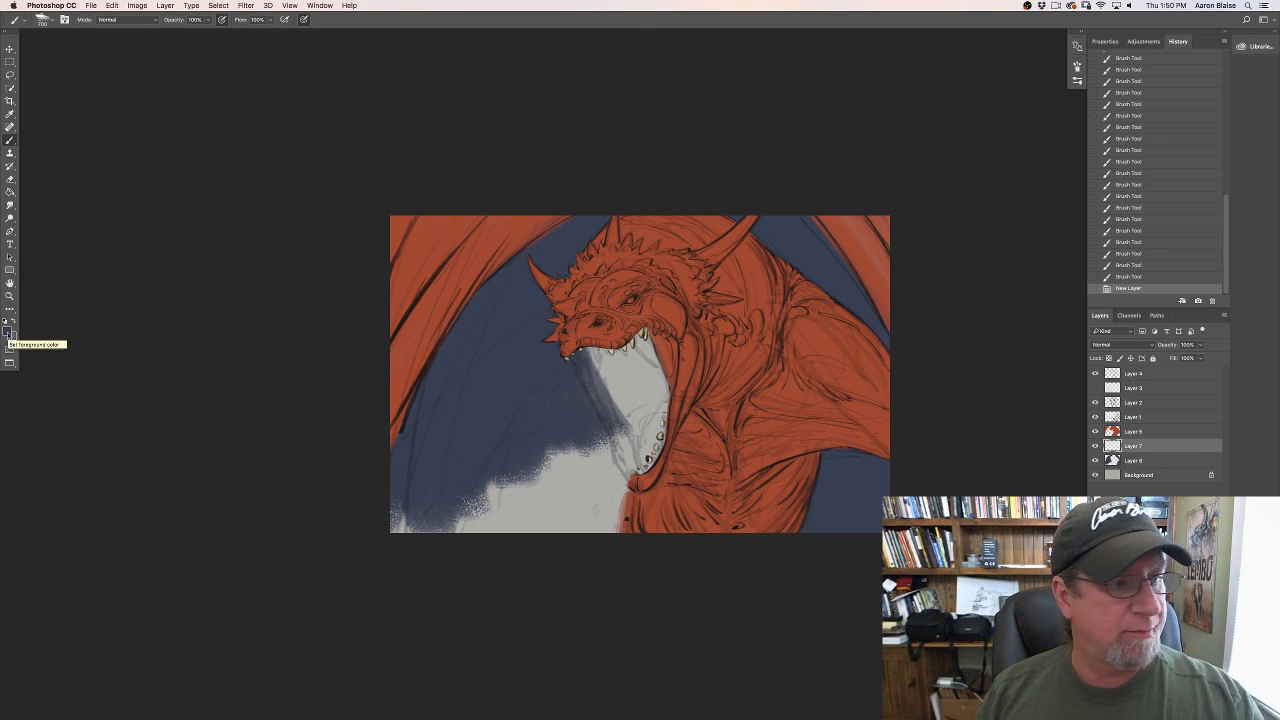
pyautogui.click(8, 330)
pyautogui.click(403, 587)
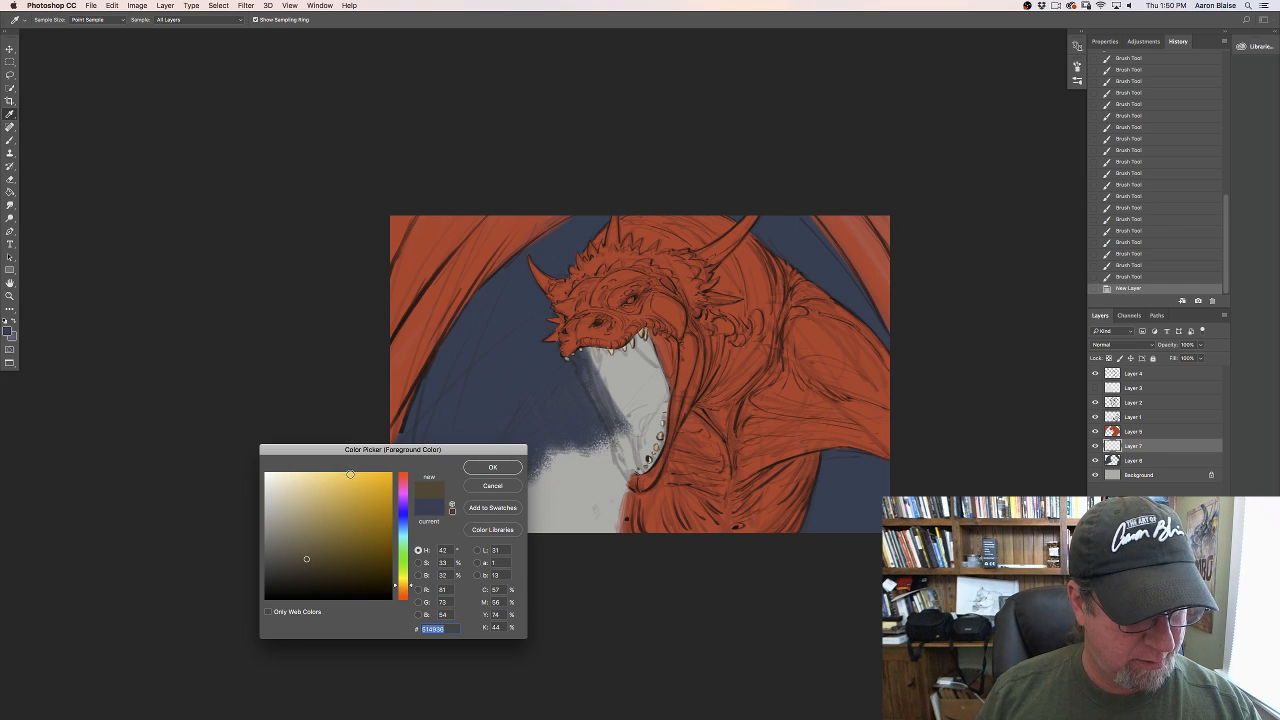
pyautogui.click(350, 474)
pyautogui.click(490, 467)
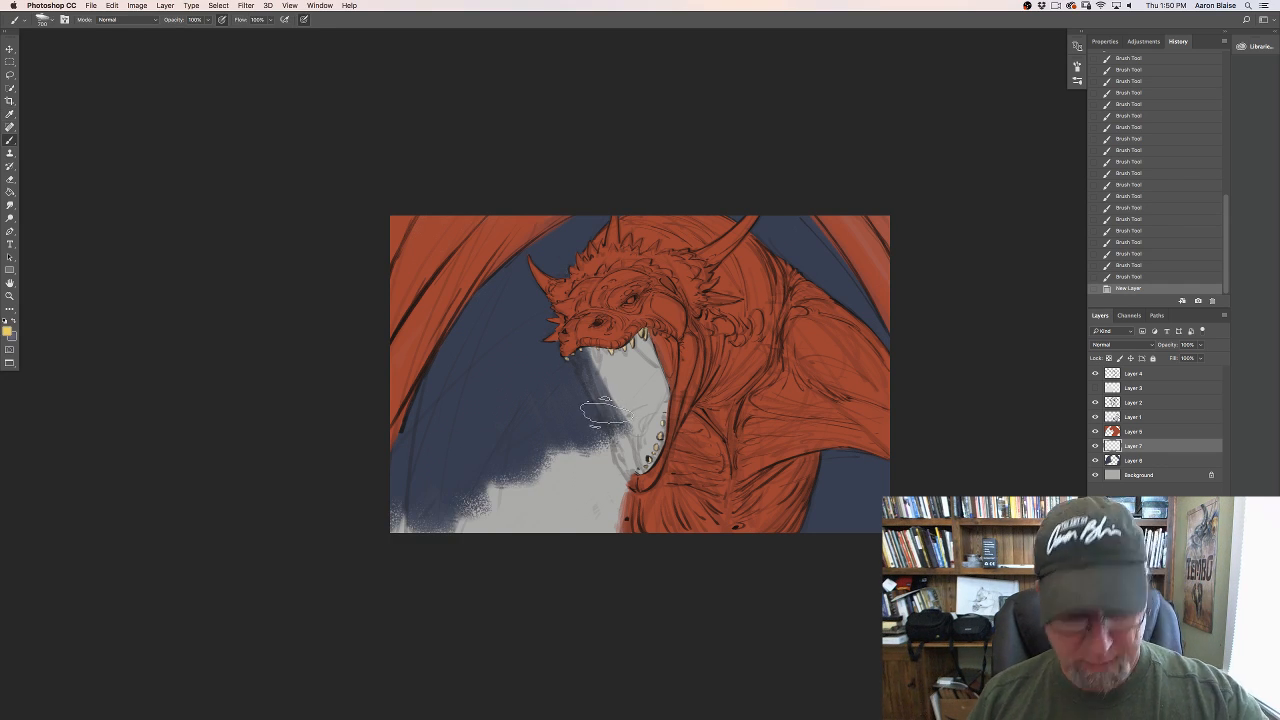
# Step: Paint the open mouth's interior yellow on Layer 7, enlarging the brush to 700 px to spread the fire past the muzzle
pyautogui.moveTo(600, 408)
pyautogui.mouseDown()
pyautogui.moveTo(578, 422)
pyautogui.moveTo(605, 440)
pyautogui.mouseUp()
pyautogui.moveTo(615, 385)
pyautogui.mouseDown()
pyautogui.moveTo(625, 445)
pyautogui.moveTo(640, 397)
pyautogui.moveTo(650, 450)
pyautogui.mouseUp()
pyautogui.moveTo(655, 395)
pyautogui.mouseDown()
pyautogui.moveTo(660, 450)
pyautogui.moveTo(632, 458)
pyautogui.moveTo(654, 388)
pyautogui.moveTo(654, 400)
pyautogui.moveTo(640, 355)
pyautogui.moveTo(600, 358)
pyautogui.moveTo(625, 376)
pyautogui.moveTo(578, 356)
pyautogui.moveTo(585, 366)
pyautogui.mouseUp()
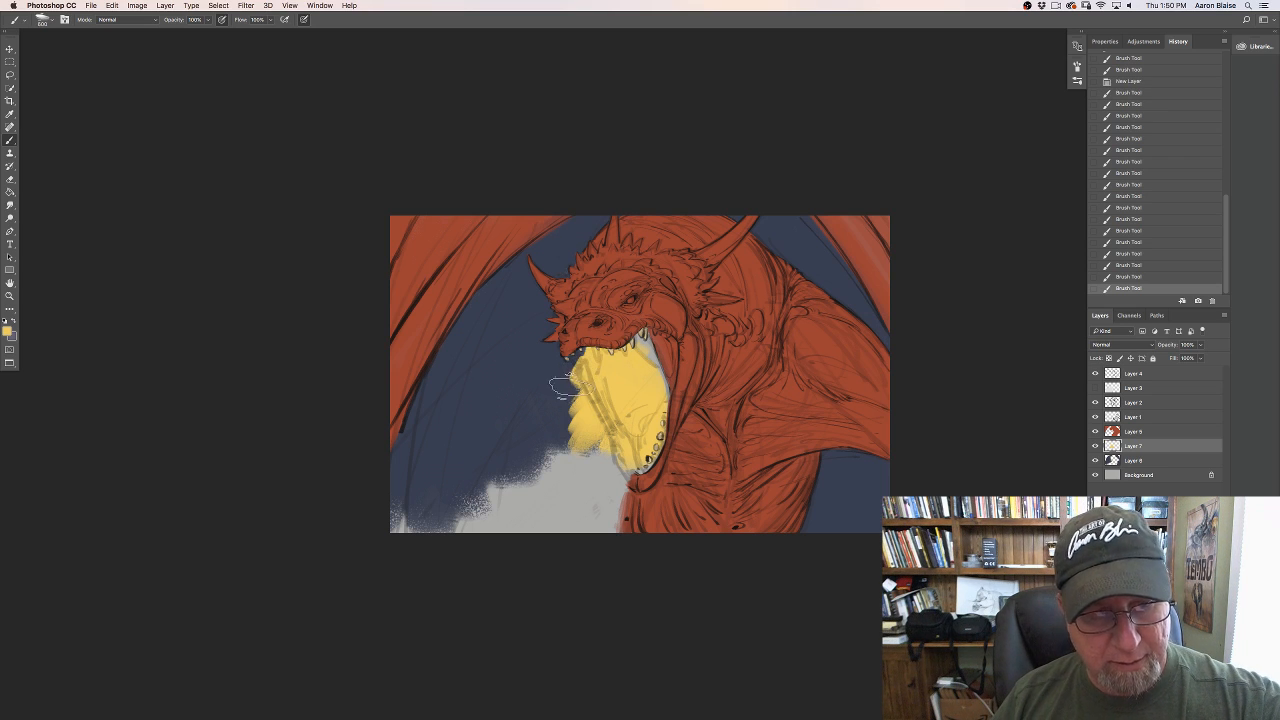
pyautogui.press(']')
pyautogui.press(']')
pyautogui.moveTo(577, 381); pyautogui.dragTo(597, 361)
pyautogui.moveTo(542, 412)
pyautogui.mouseDown()
pyautogui.moveTo(591, 364)
pyautogui.moveTo(535, 424)
pyautogui.moveTo(599, 363)
pyautogui.moveTo(544, 416)
pyautogui.mouseUp()
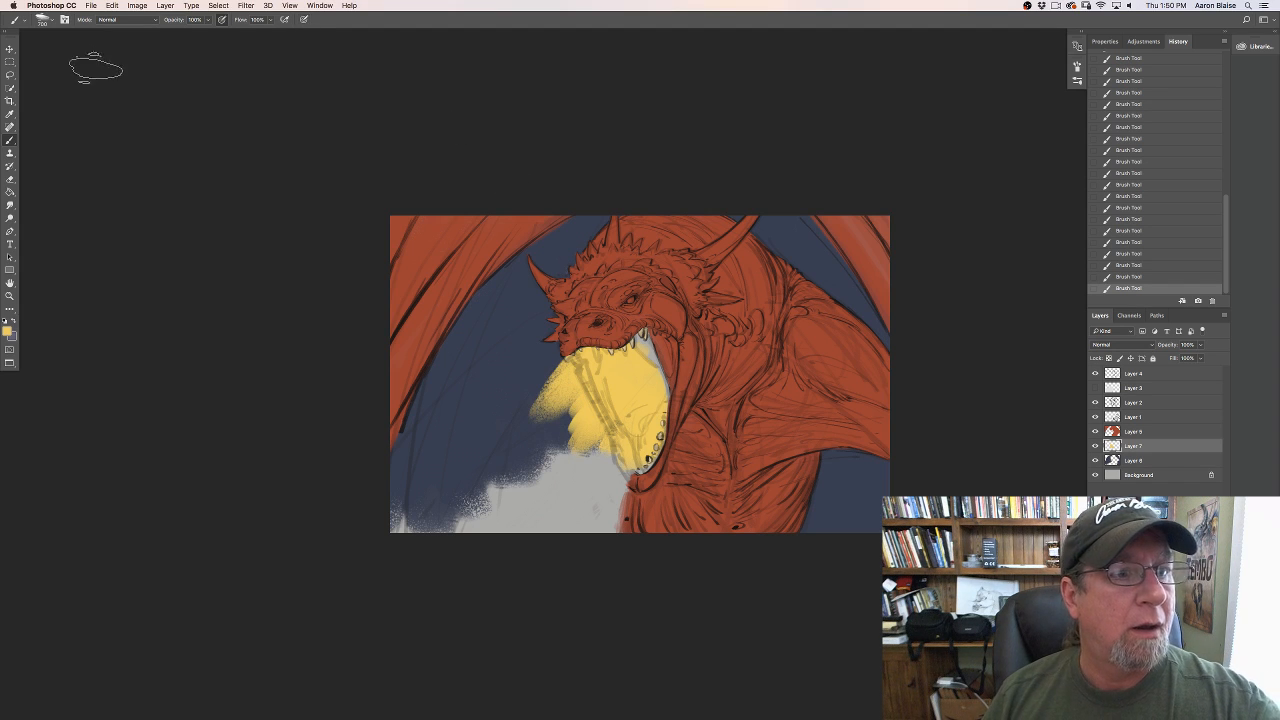
# Step: Extend the yellow fire from the mouth across the lower foreground to the canvas edges, briefly showing Layer 3 as a shape reference
pyautogui.press('F5')
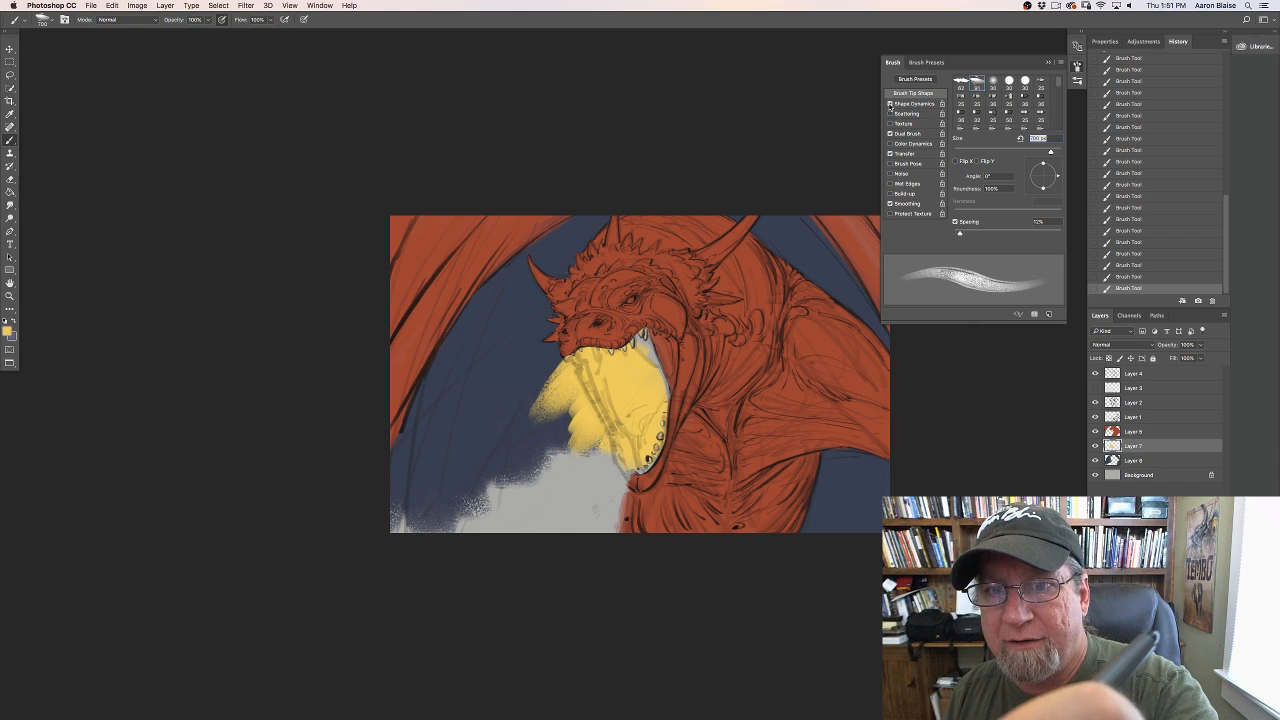
pyautogui.press('F5')
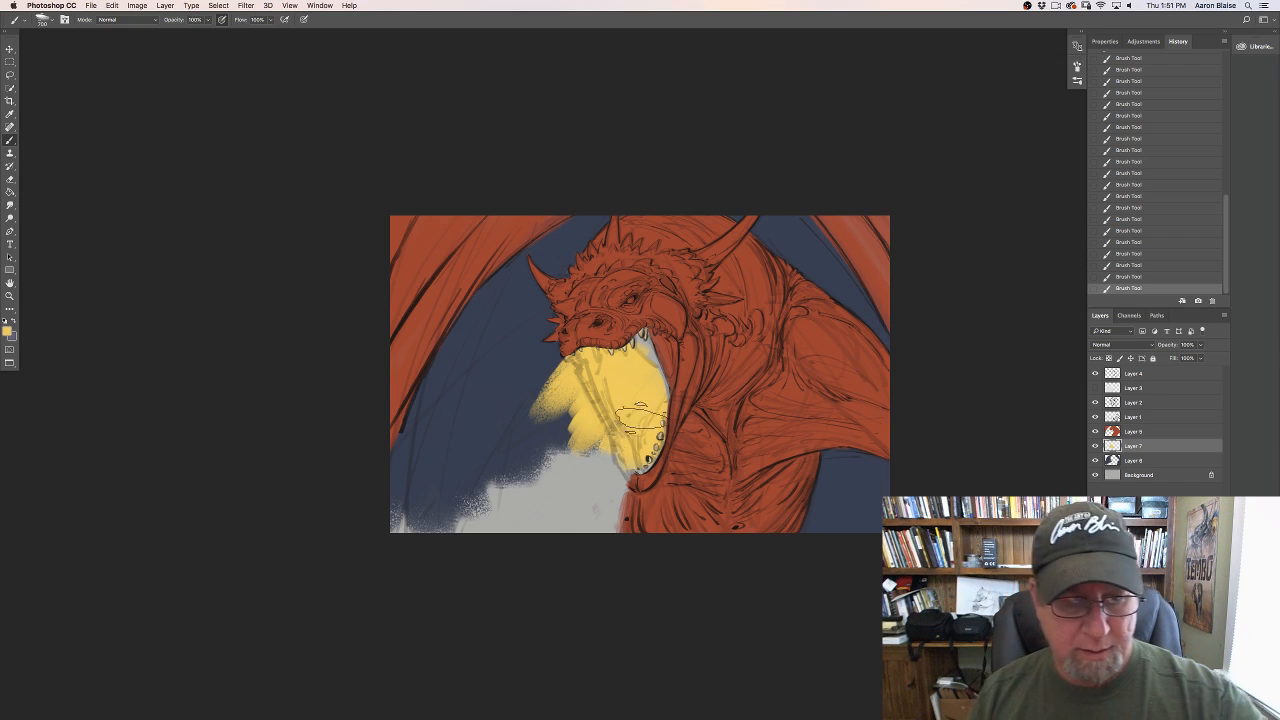
pyautogui.moveTo(597, 497)
pyautogui.mouseDown()
pyautogui.moveTo(634, 445)
pyautogui.moveTo(549, 532)
pyautogui.moveTo(619, 413)
pyautogui.moveTo(521, 548)
pyautogui.moveTo(604, 417)
pyautogui.moveTo(546, 486)
pyautogui.moveTo(517, 495)
pyautogui.moveTo(574, 438)
pyautogui.moveTo(504, 500)
pyautogui.moveTo(576, 408)
pyautogui.moveTo(499, 513)
pyautogui.moveTo(581, 488)
pyautogui.mouseUp()
pyautogui.click(1095, 388)
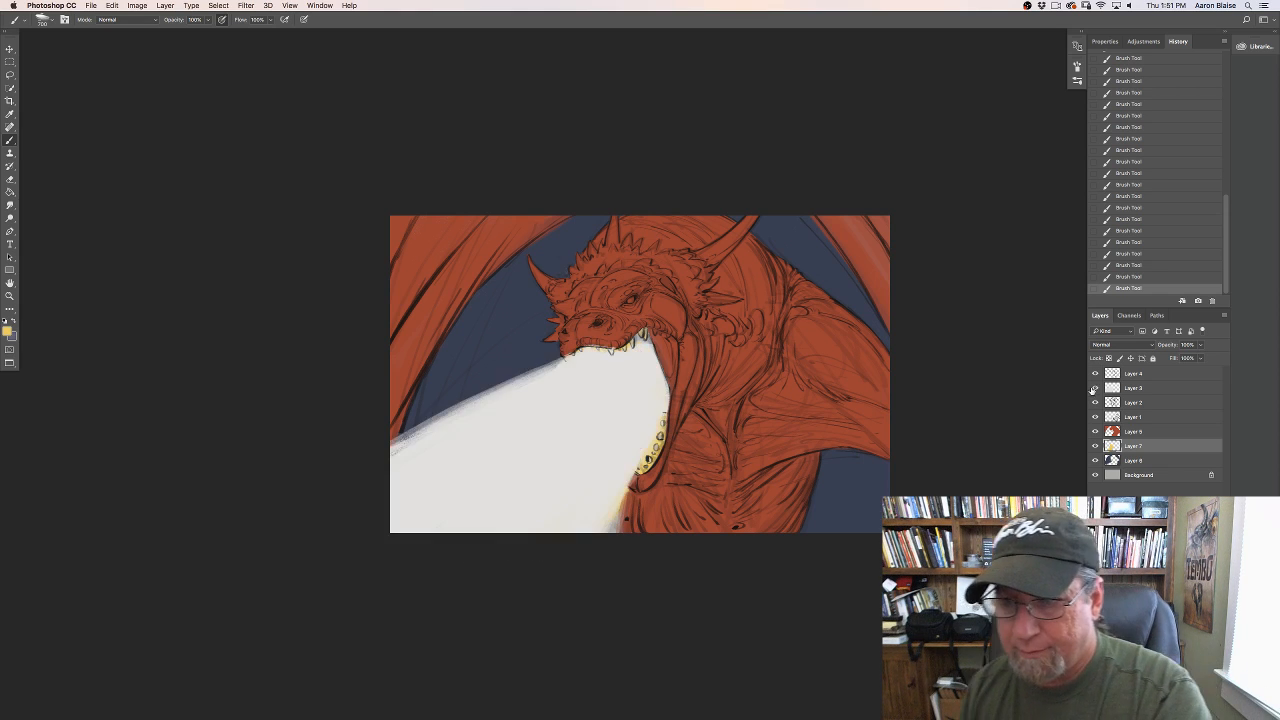
pyautogui.click(1095, 388)
pyautogui.moveTo(591, 377)
pyautogui.mouseDown()
pyautogui.moveTo(480, 458)
pyautogui.moveTo(581, 370)
pyautogui.moveTo(531, 421)
pyautogui.mouseUp()
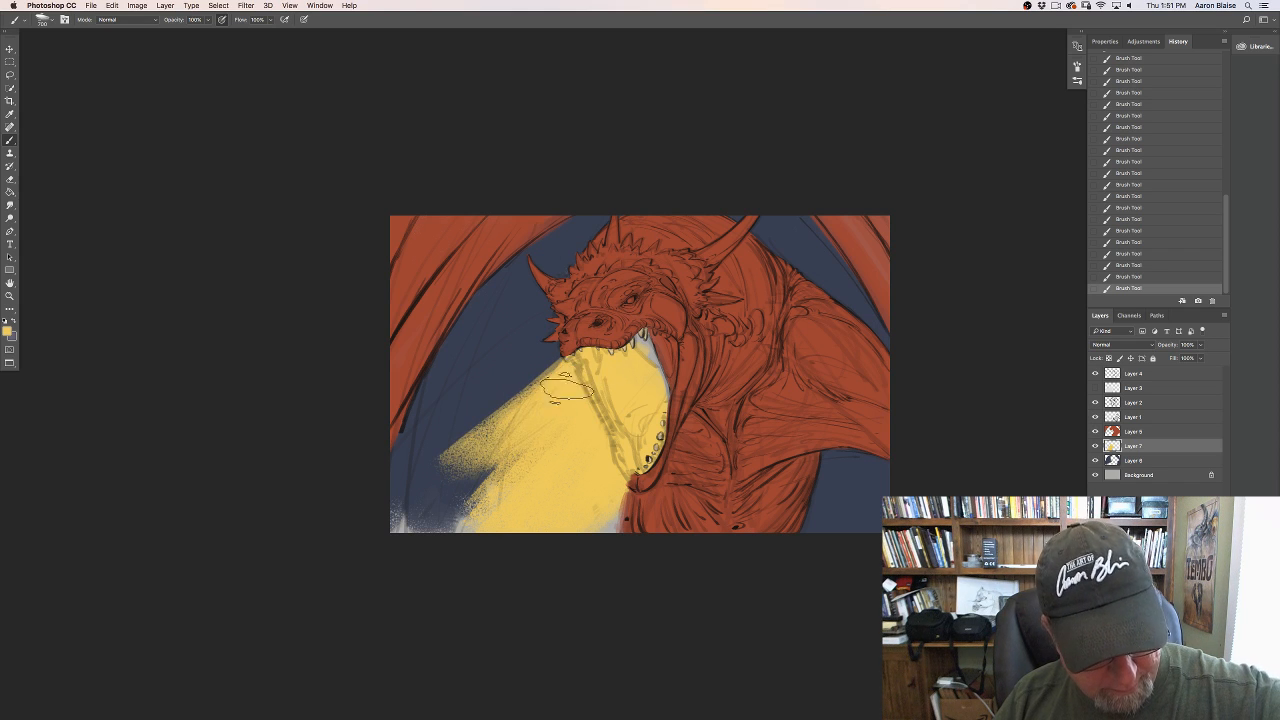
pyautogui.moveTo(584, 375)
pyautogui.mouseDown()
pyautogui.moveTo(459, 473)
pyautogui.moveTo(503, 447)
pyautogui.moveTo(396, 512)
pyautogui.moveTo(529, 415)
pyautogui.moveTo(386, 512)
pyautogui.moveTo(498, 439)
pyautogui.moveTo(416, 490)
pyautogui.moveTo(501, 457)
pyautogui.moveTo(406, 520)
pyautogui.moveTo(534, 448)
pyautogui.moveTo(407, 548)
pyautogui.moveTo(564, 425)
pyautogui.moveTo(429, 553)
pyautogui.moveTo(581, 439)
pyautogui.moveTo(462, 556)
pyautogui.mouseUp()
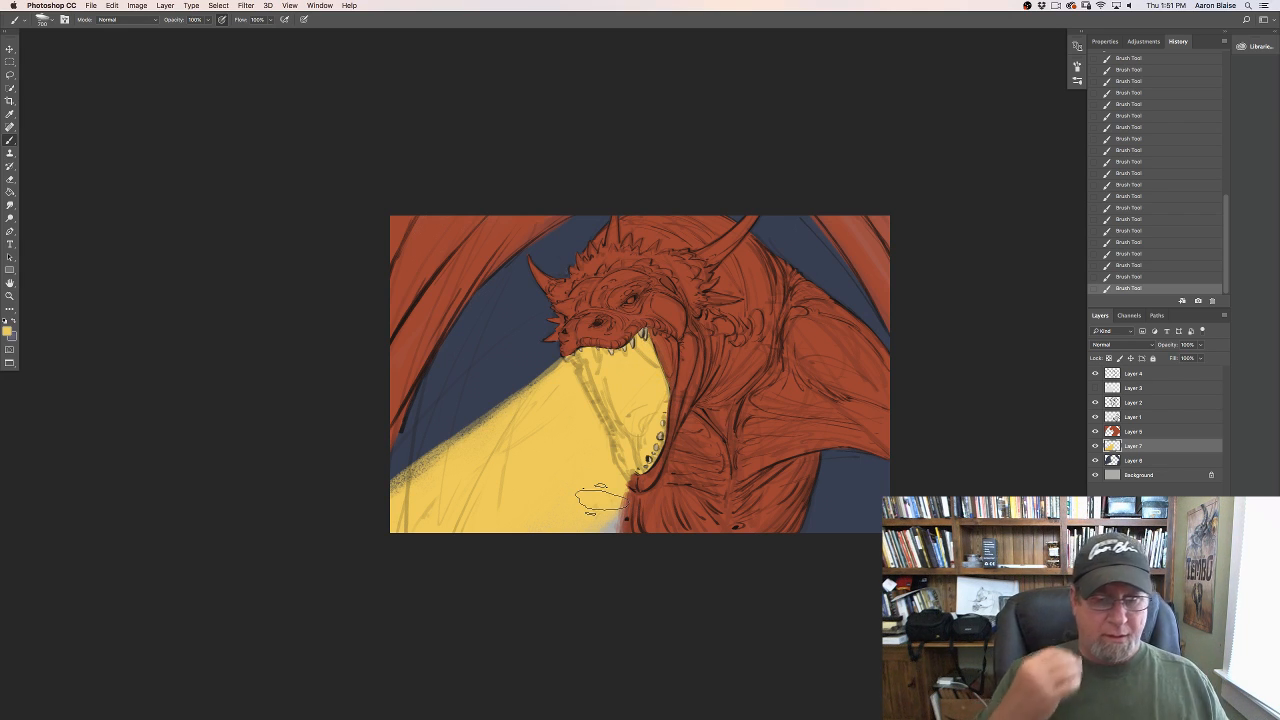
# Step: Create a new layer above Layer 5 and move it above Layer 2 in the stack
pyautogui.click(1138, 433)
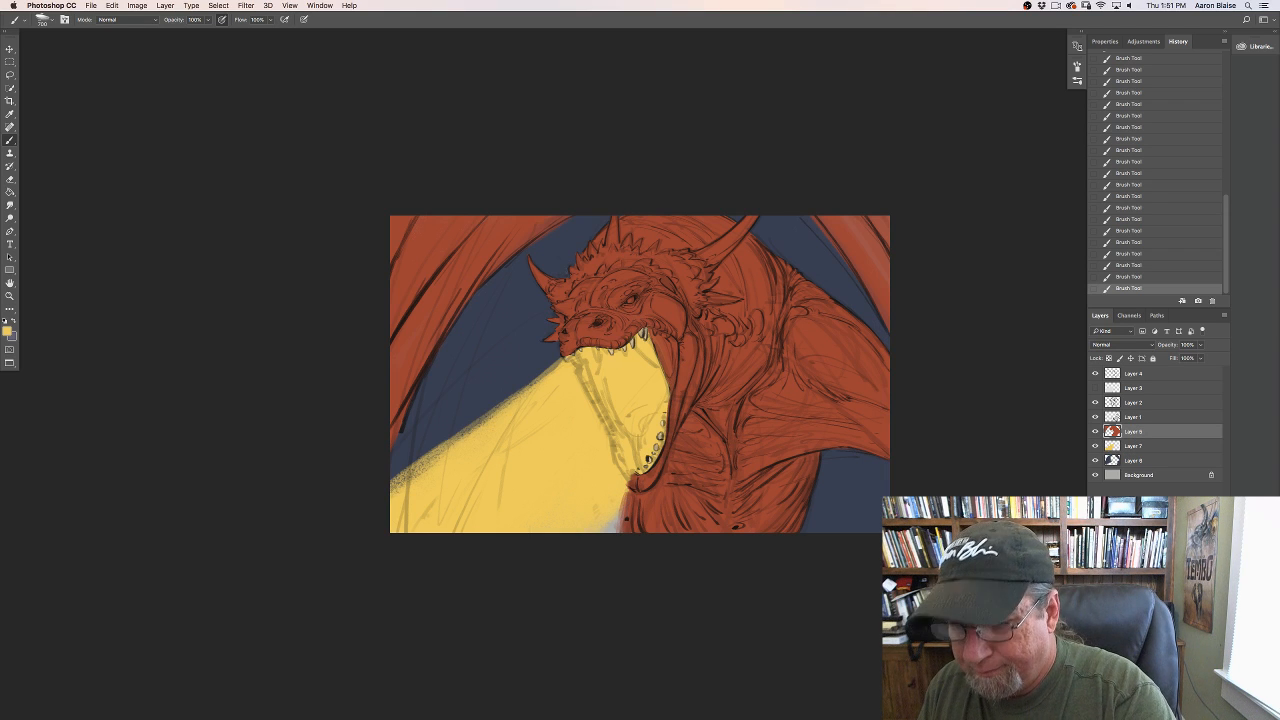
pyautogui.click(1198, 713)
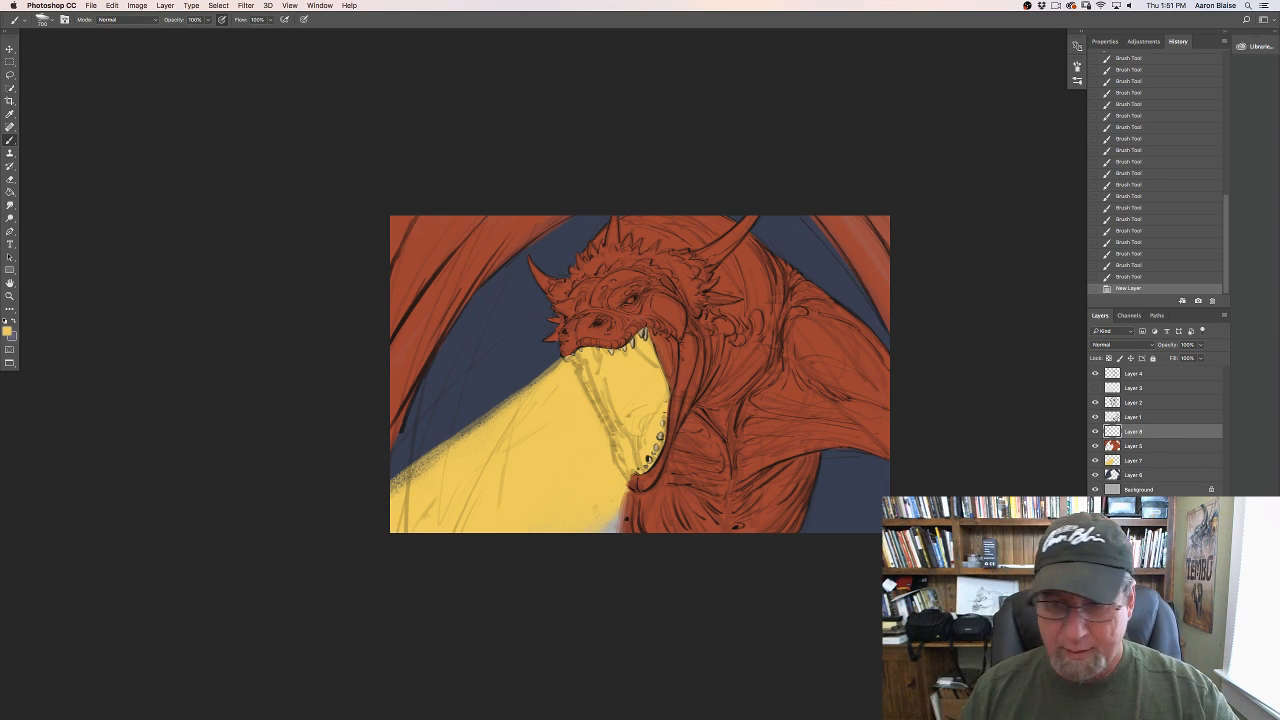
pyautogui.moveTo(1130, 388); pyautogui.dragTo(1130, 398)
pyautogui.doubleClick(1138, 402)
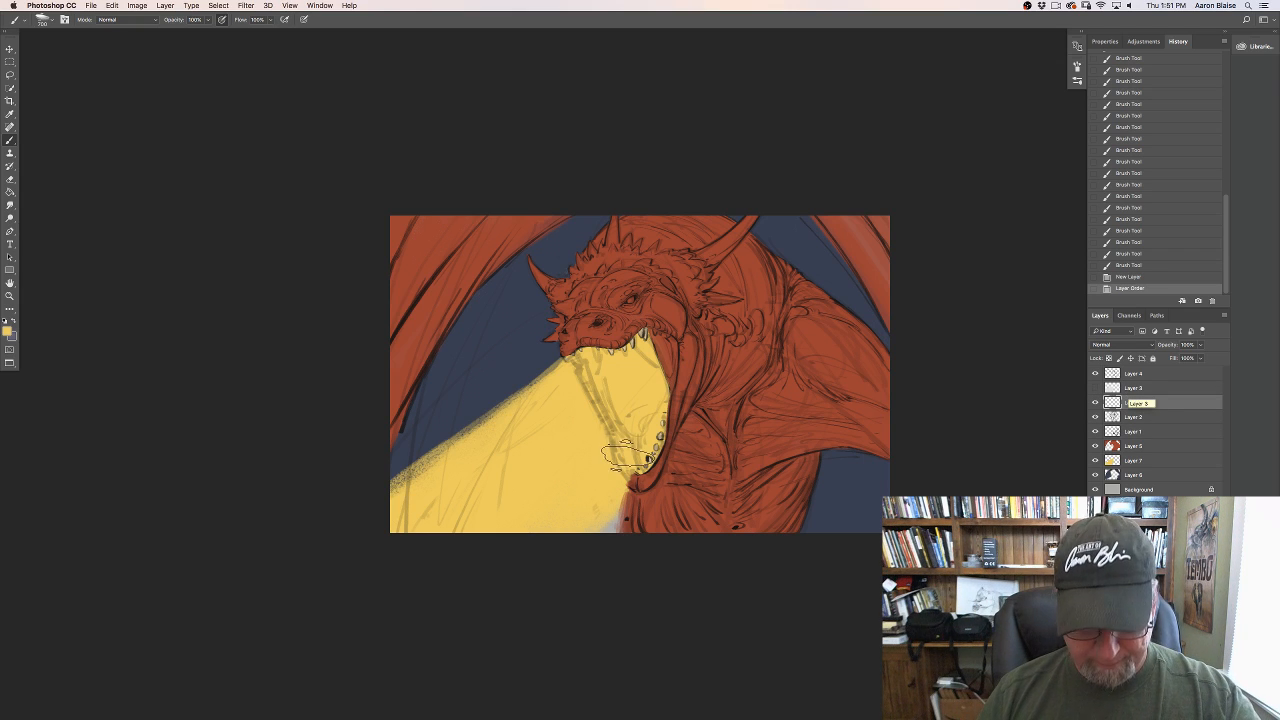
# Step: Paint yellow over the lower jaw's line work and the fire's edge beside the neck on Layer 8 with a 400 px brush
pyautogui.press('[')
pyautogui.press('[')
pyautogui.press('[')
pyautogui.moveTo(632, 434)
pyautogui.mouseDown()
pyautogui.moveTo(627, 458)
pyautogui.moveTo(650, 412)
pyautogui.moveTo(632, 456)
pyautogui.mouseUp()
pyautogui.moveTo(638, 446)
pyautogui.mouseDown()
pyautogui.moveTo(612, 502)
pyautogui.moveTo(646, 426)
pyautogui.mouseUp()
pyautogui.moveTo(626, 480)
pyautogui.mouseDown()
pyautogui.moveTo(644, 434)
pyautogui.moveTo(606, 514)
pyautogui.moveTo(643, 430)
pyautogui.mouseUp()
pyautogui.moveTo(643, 430); pyautogui.dragTo(600, 518)
pyautogui.moveTo(600, 518)
pyautogui.mouseDown()
pyautogui.moveTo(640, 408)
pyautogui.moveTo(618, 436)
pyautogui.moveTo(572, 443)
pyautogui.moveTo(553, 408)
pyautogui.mouseUp()
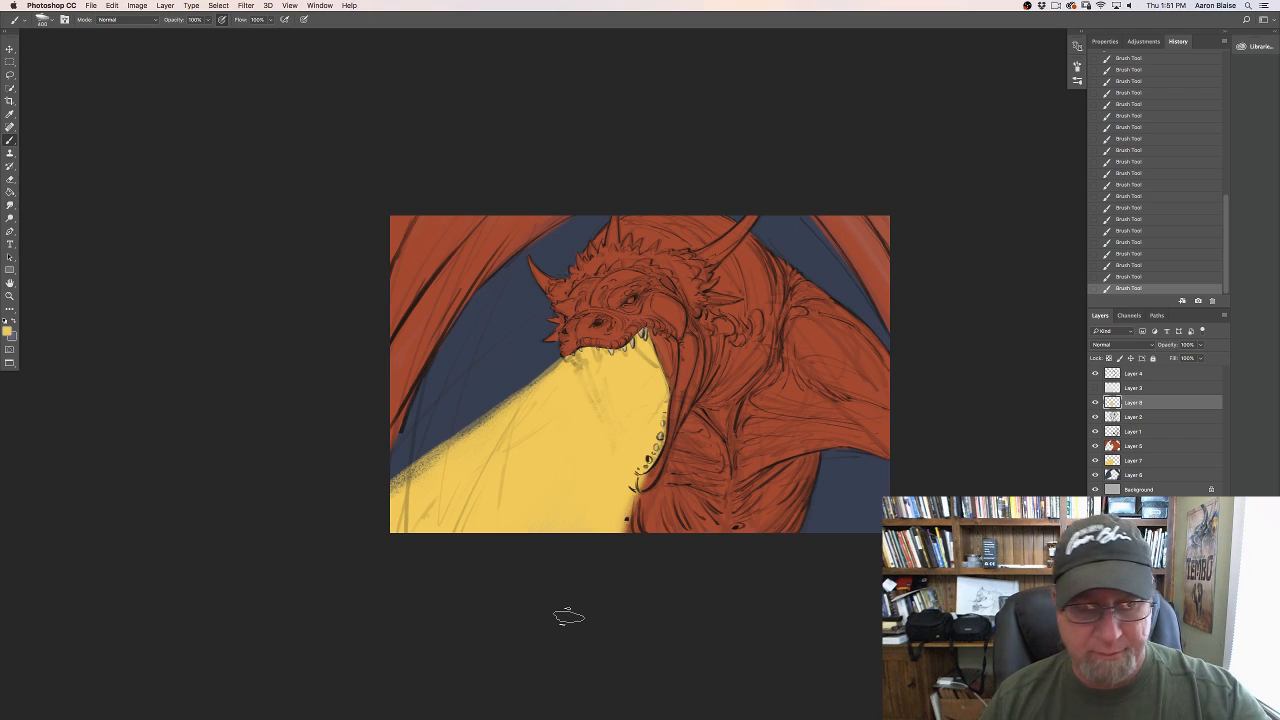
# Step: Erase the remaining lower jaw tip and front tooth lines beside the fire on Layer 4
pyautogui.click(1131, 374)
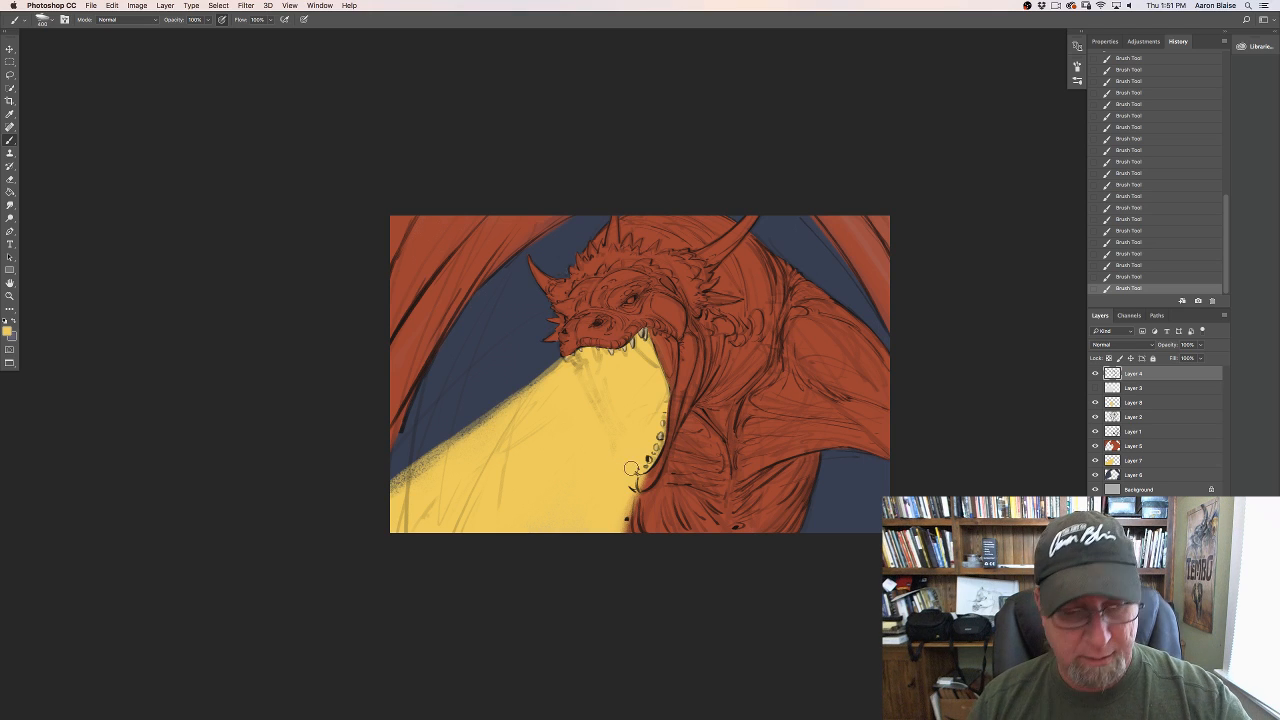
pyautogui.moveTo(628, 487); pyautogui.dragTo(634, 486)
pyautogui.moveTo(644, 468); pyautogui.dragTo(634, 482)
pyautogui.moveTo(648, 462); pyautogui.dragTo(634, 484)
pyautogui.moveTo(644, 466); pyautogui.dragTo(632, 484)
pyautogui.moveTo(616, 532); pyautogui.dragTo(624, 522)
pyautogui.moveTo(624, 520)
pyautogui.mouseDown()
pyautogui.moveTo(616, 530)
pyautogui.moveTo(620, 504)
pyautogui.mouseUp()
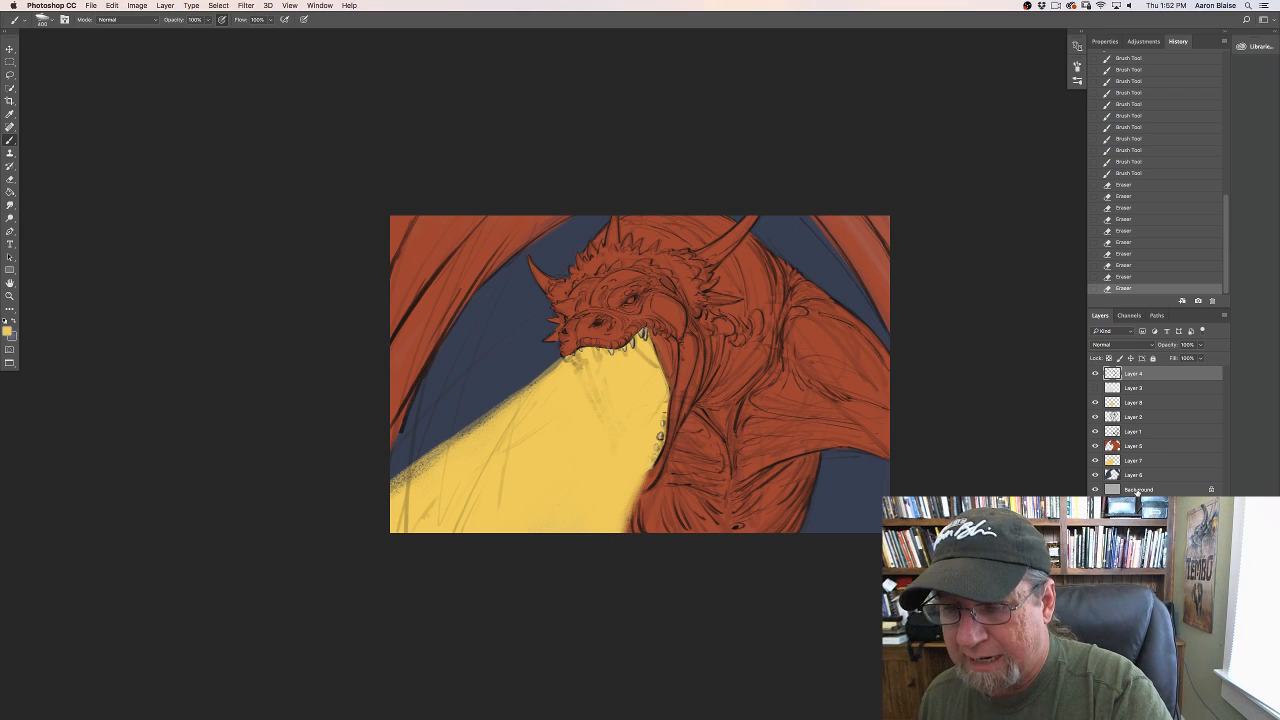
# Step: Erase the stray sketch lines inside the fire and below the upper teeth on Layer 1 and Layer 2
pyautogui.click(1133, 431)
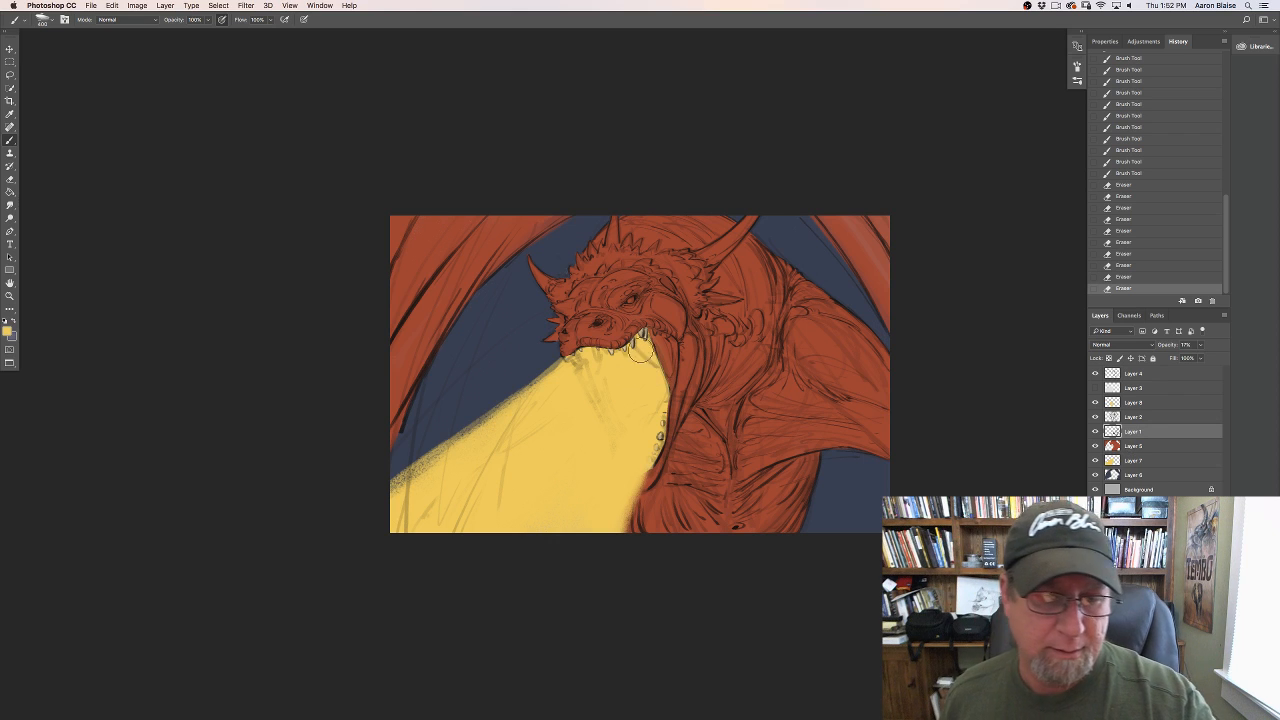
pyautogui.moveTo(640, 350); pyautogui.dragTo(632, 372)
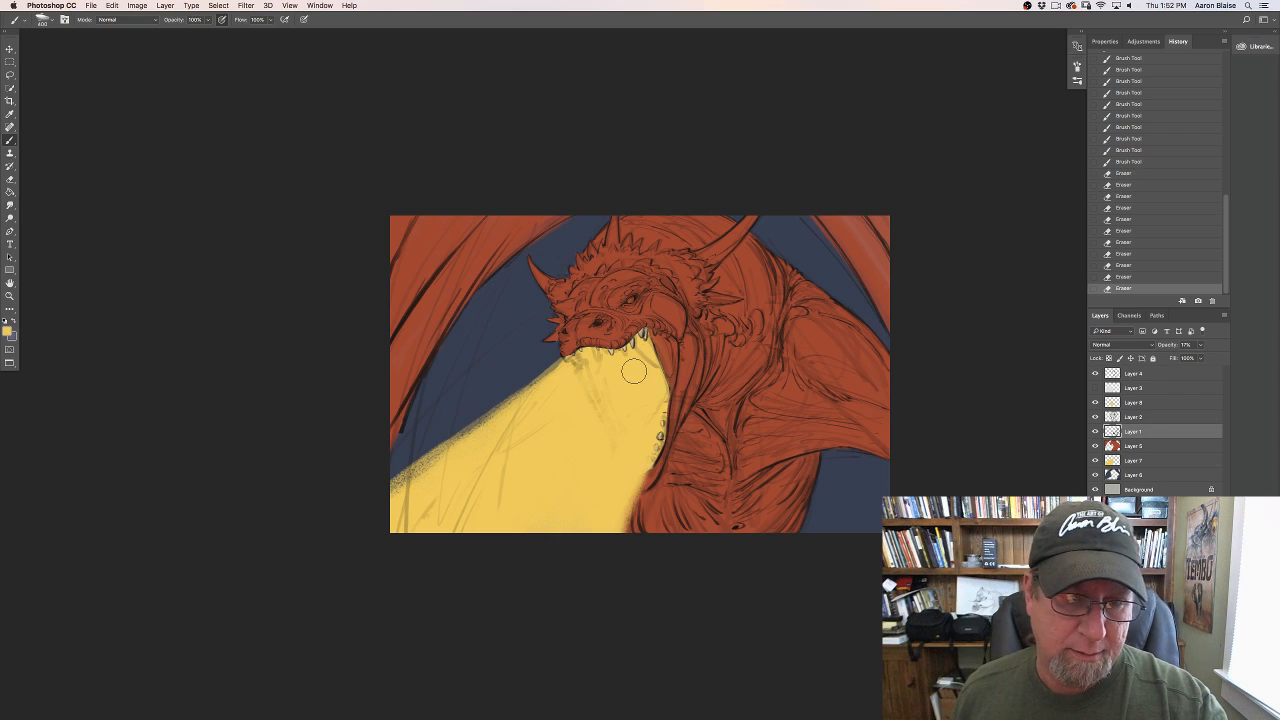
pyautogui.click(1094, 417)
pyautogui.click(1094, 417)
pyautogui.click(1133, 417)
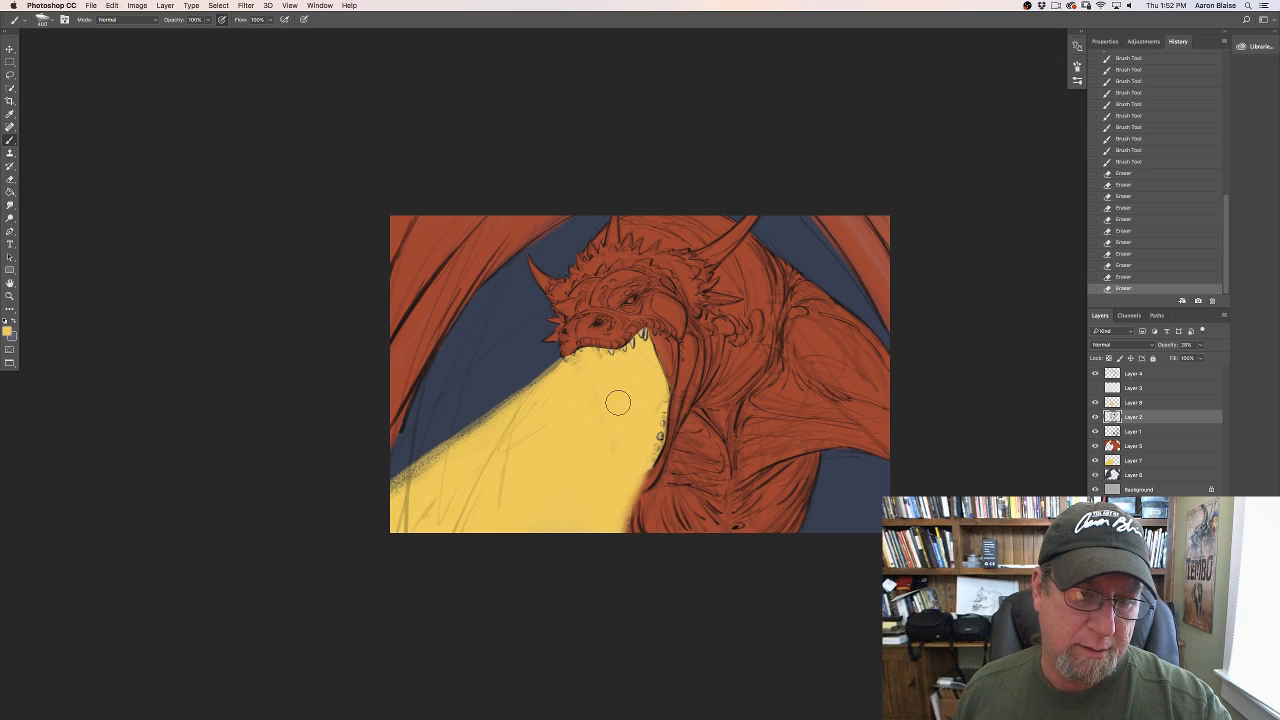
pyautogui.moveTo(614, 440); pyautogui.dragTo(594, 457)
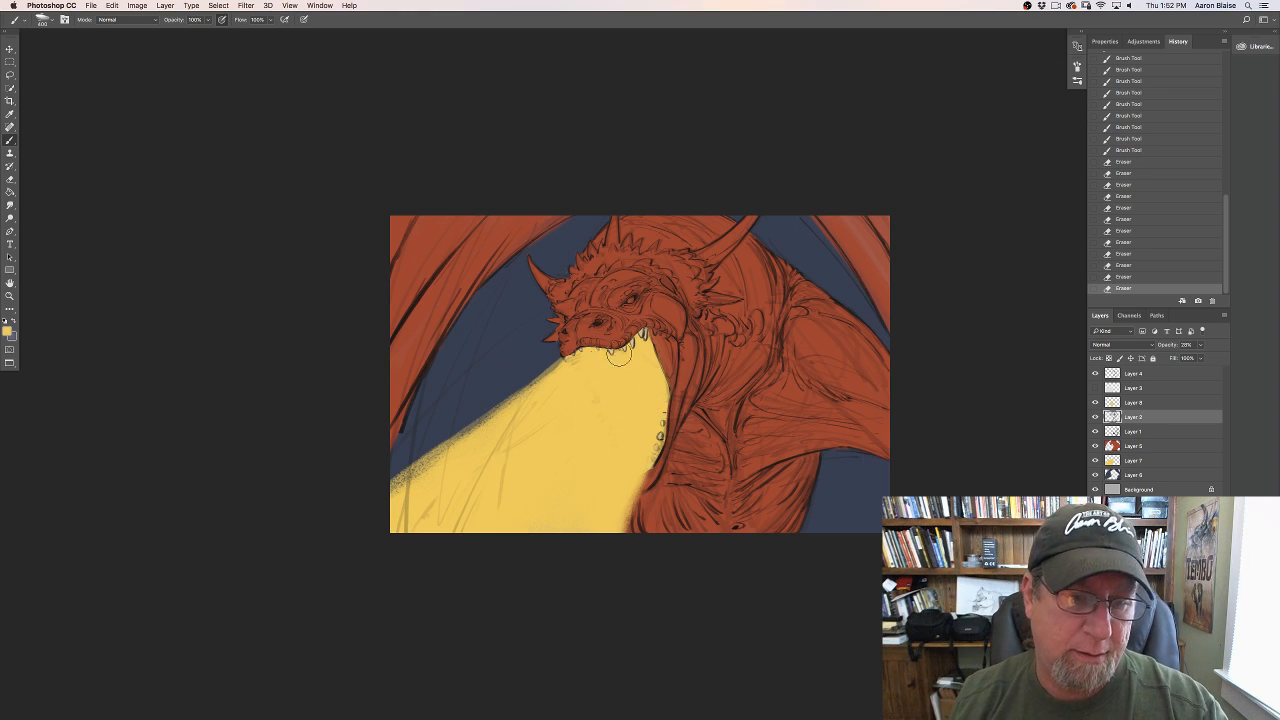
pyautogui.moveTo(618, 355); pyautogui.dragTo(624, 358)
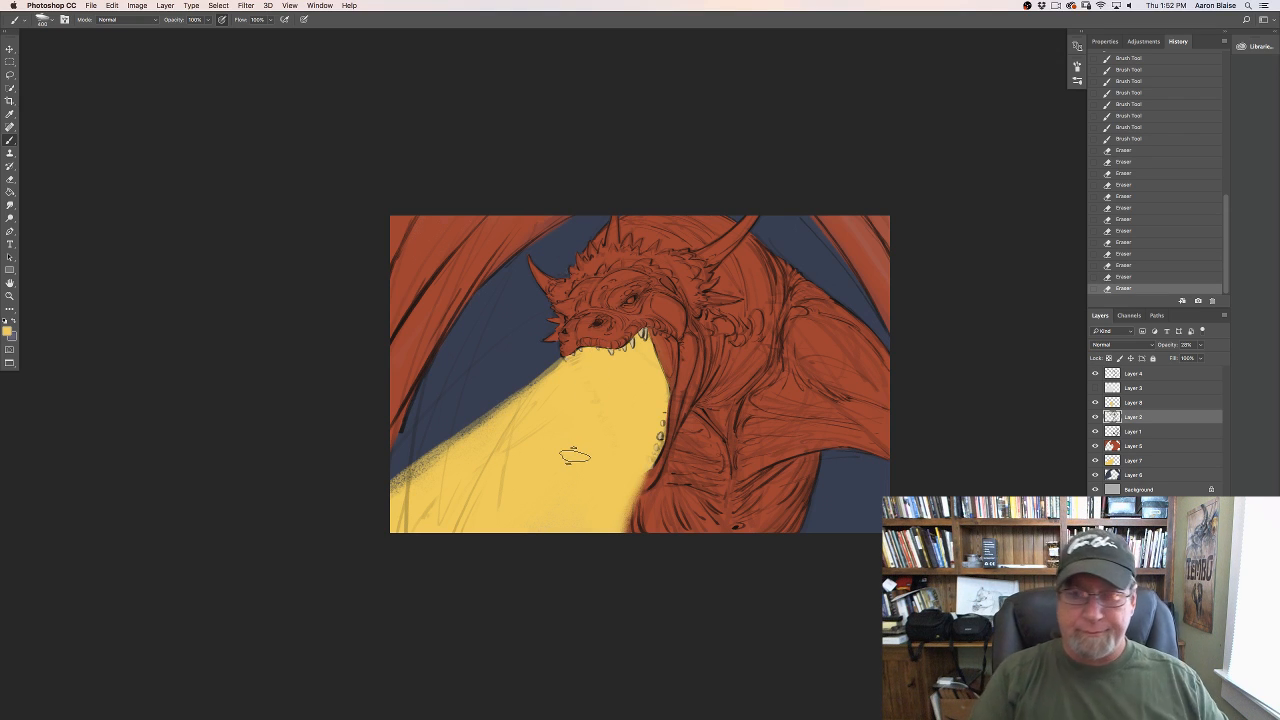
# Step: Set the foreground colour to salmon pink with hue 0° and saturation 50%, and add a new layer above Layer 8
pyautogui.click(8, 331)
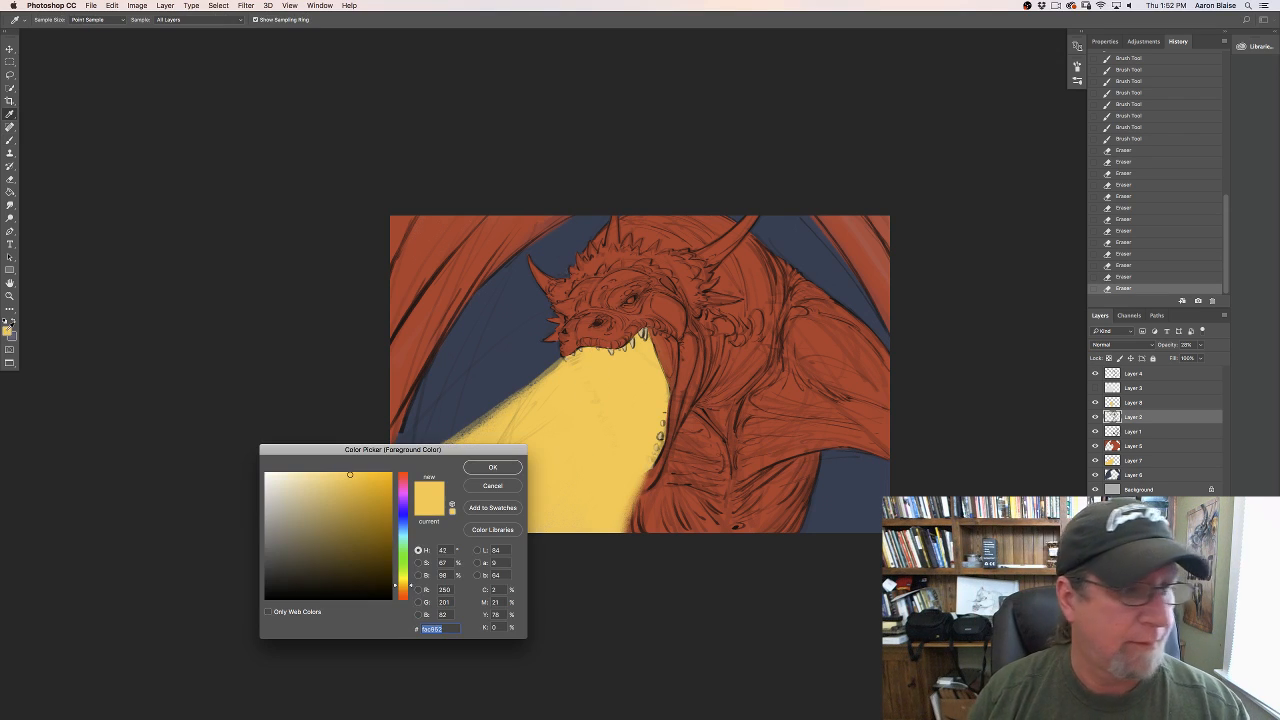
pyautogui.click(689, 370)
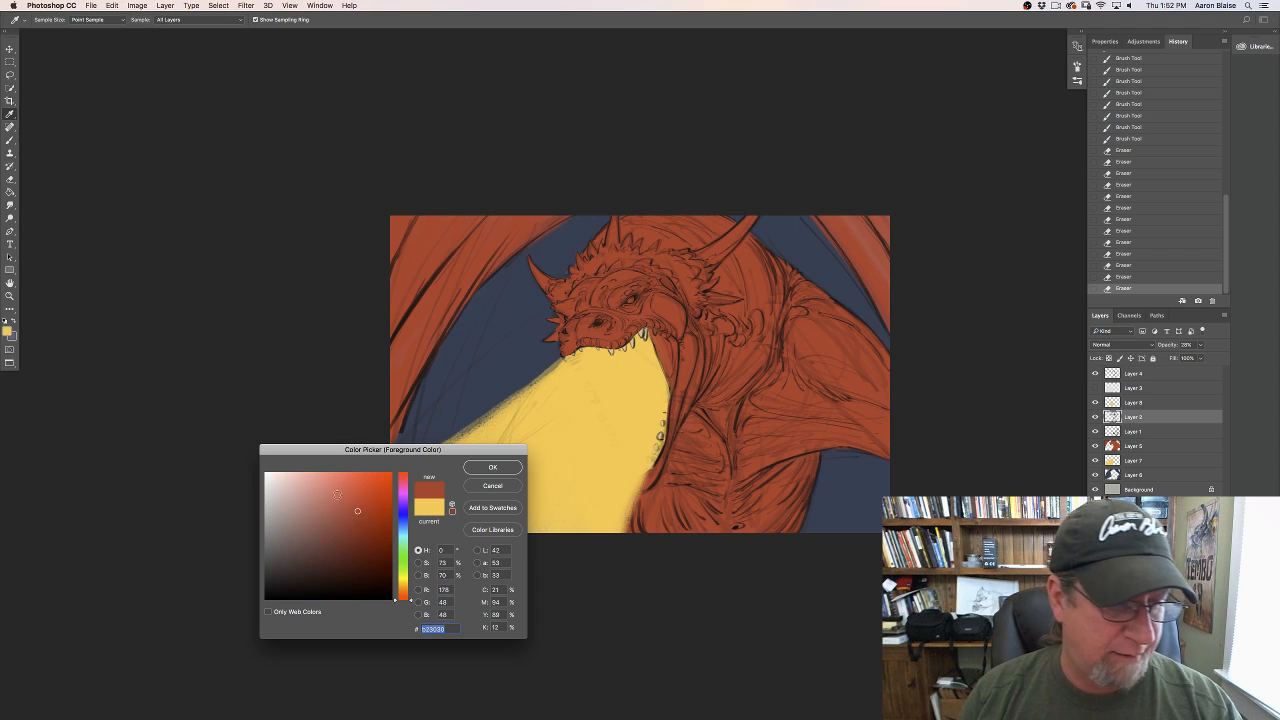
pyautogui.click(492, 468)
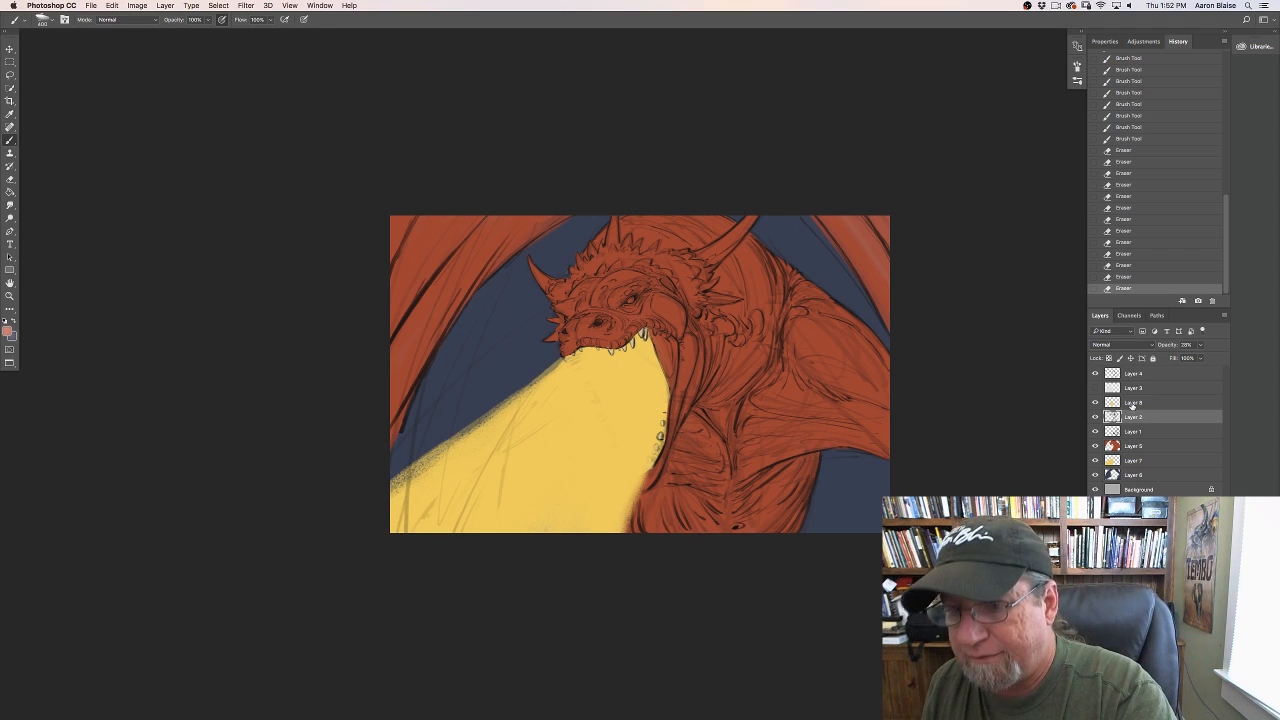
pyautogui.click(1132, 405)
pyautogui.click(1198, 712)
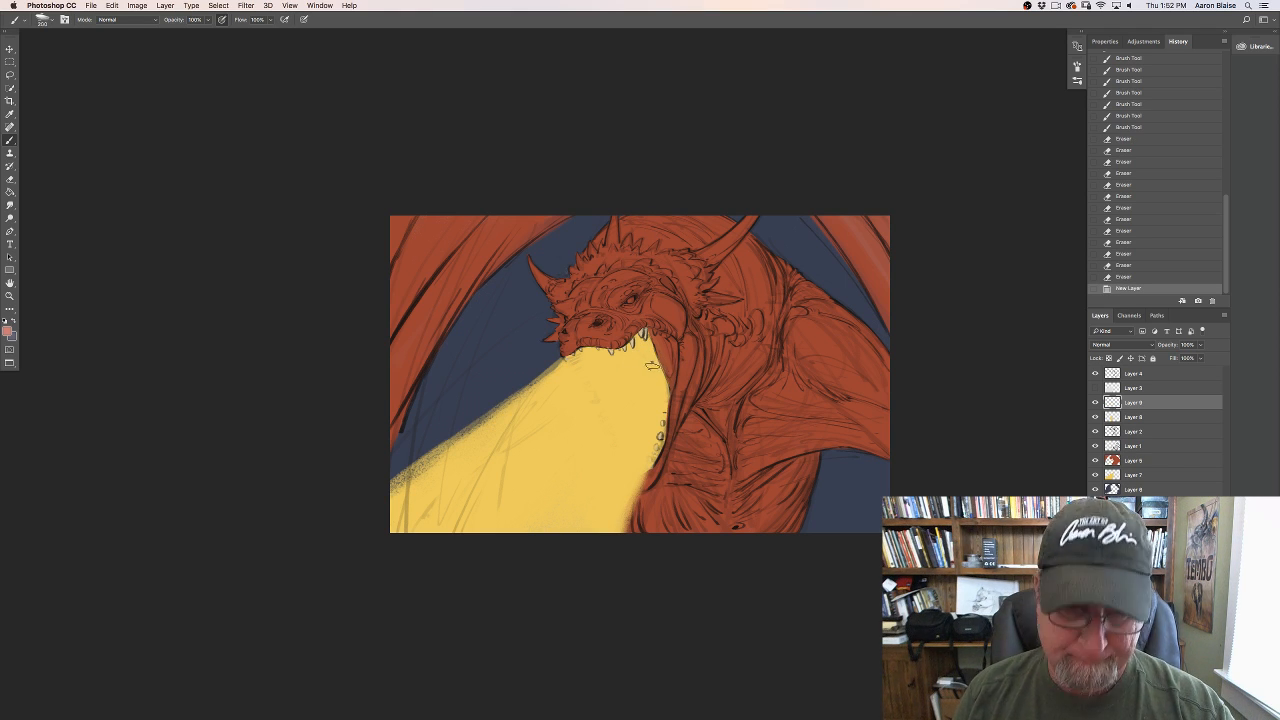
# Step: Try painting pink flesh at the back corner of the mouth behind the upper teeth, and delete that layer
pyautogui.moveTo(656, 360); pyautogui.dragTo(647, 341)
pyautogui.moveTo(648, 342); pyautogui.dragTo(660, 370)
pyautogui.moveTo(652, 350); pyautogui.dragTo(660, 372)
pyautogui.moveTo(650, 346)
pyautogui.mouseDown()
pyautogui.moveTo(664, 415)
pyautogui.moveTo(648, 355)
pyautogui.moveTo(670, 385)
pyautogui.moveTo(664, 415)
pyautogui.moveTo(677, 409)
pyautogui.moveTo(648, 350)
pyautogui.mouseUp()
pyautogui.moveTo(637, 337); pyautogui.dragTo(640, 345)
pyautogui.moveTo(644, 335)
pyautogui.mouseDown()
pyautogui.moveTo(650, 344)
pyautogui.moveTo(638, 342)
pyautogui.mouseUp()
pyautogui.moveTo(642, 335); pyautogui.dragTo(636, 341)
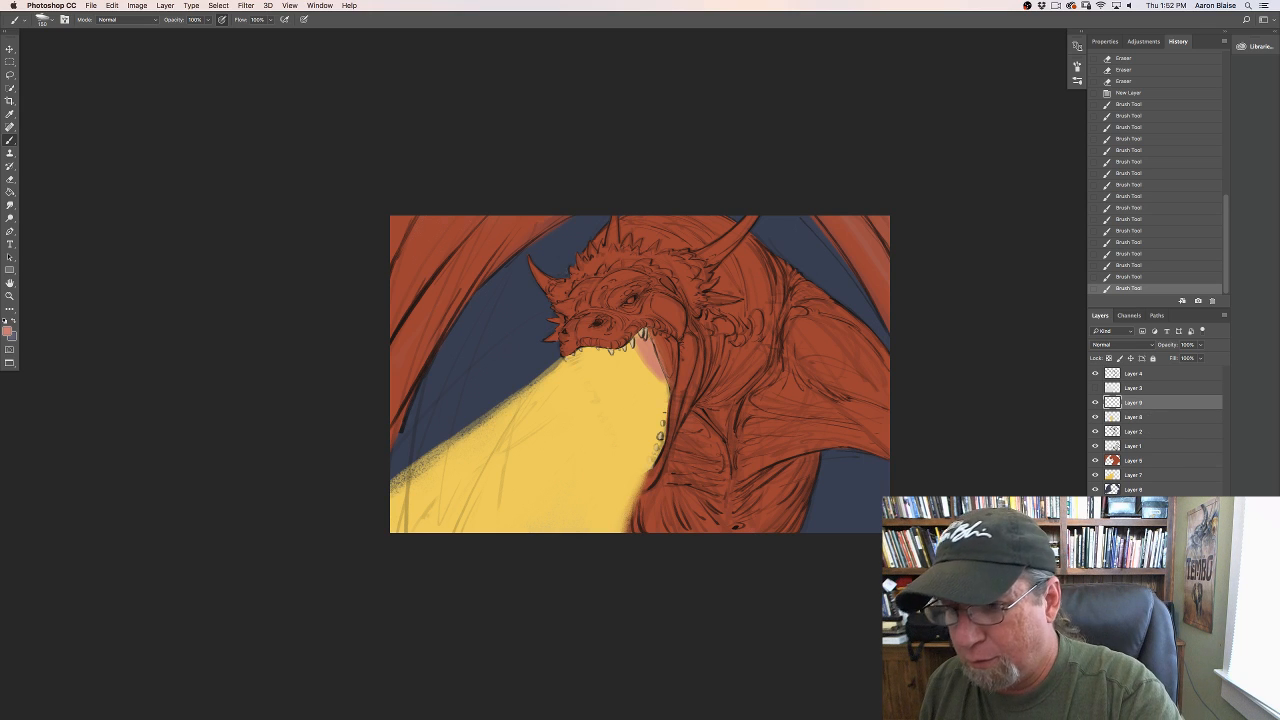
pyautogui.press('Delete')
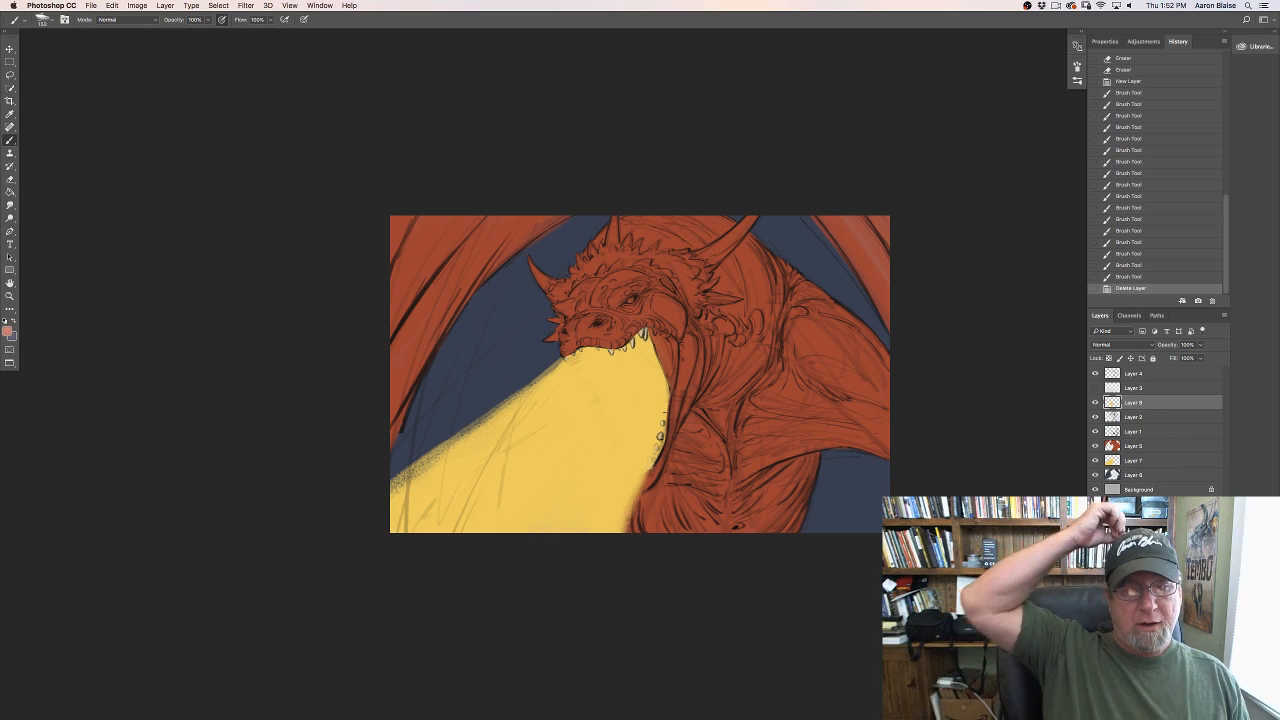
# Step: Duplicate the red base colour layer, Layer 5, hide the original and lock the copy's transparent pixels
pyautogui.click(1138, 449)
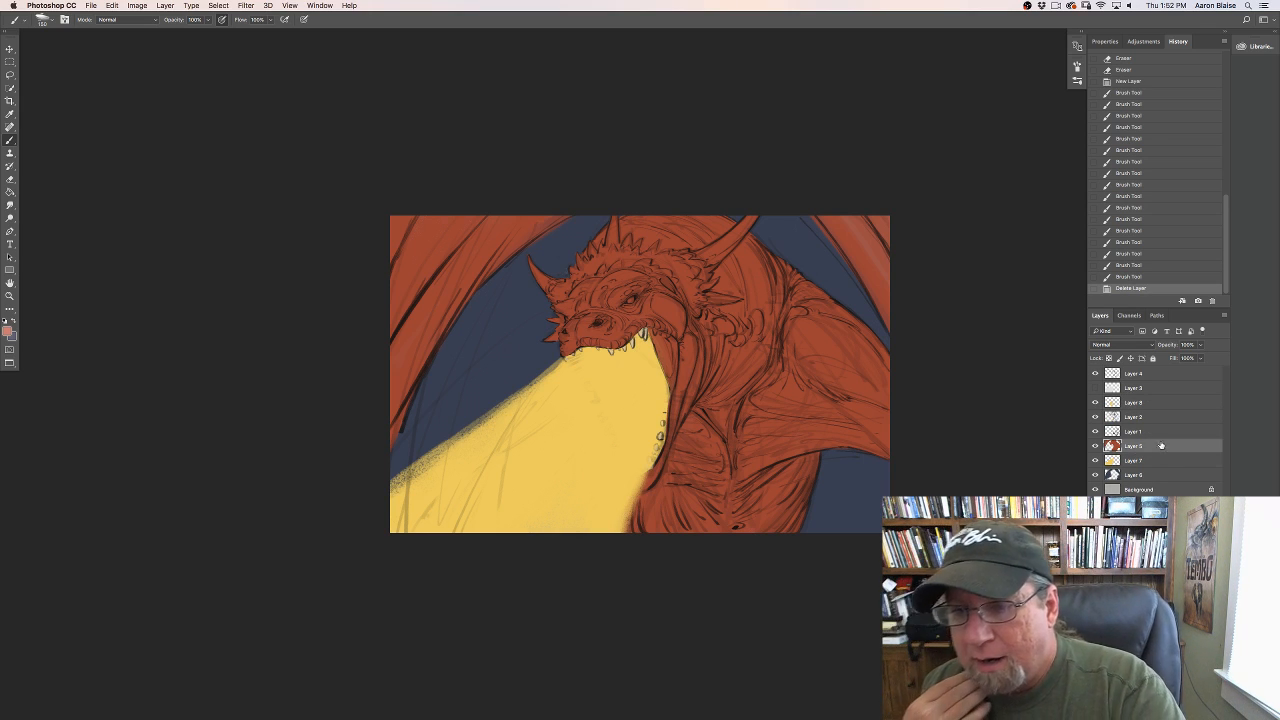
pyautogui.moveTo(1160, 446); pyautogui.dragTo(1198, 712)
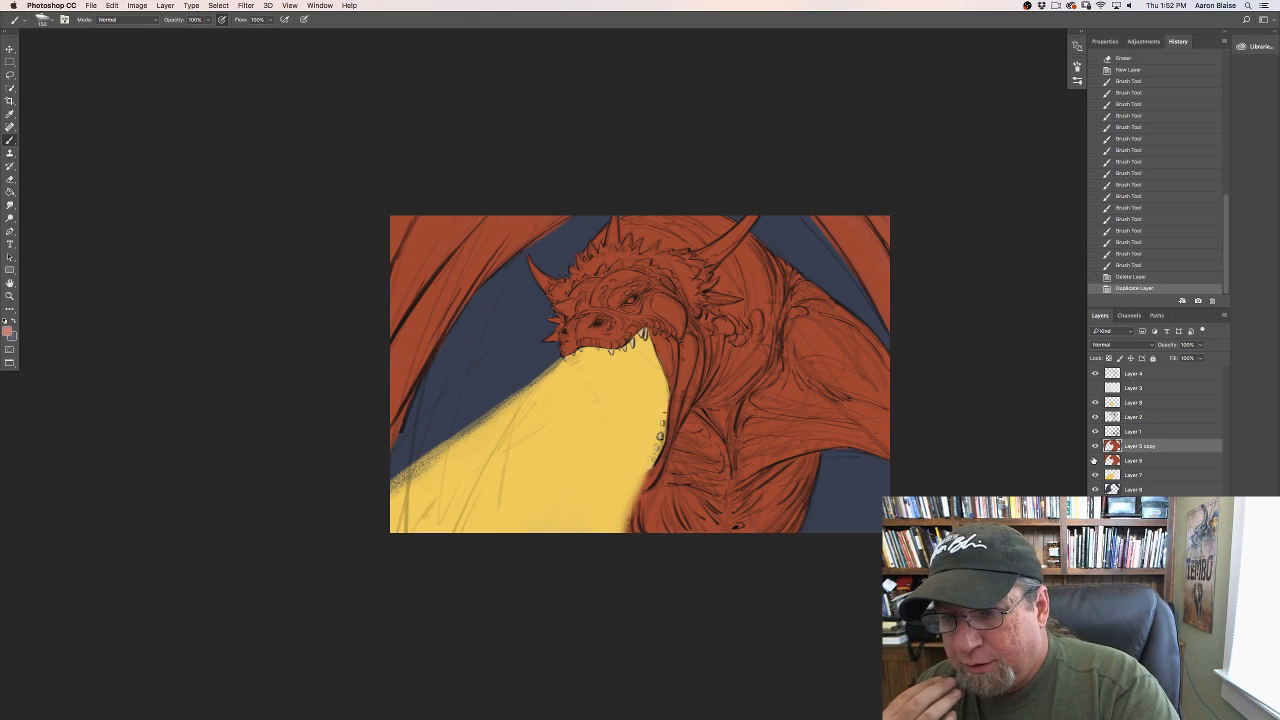
pyautogui.click(1095, 461)
pyautogui.click(1108, 358)
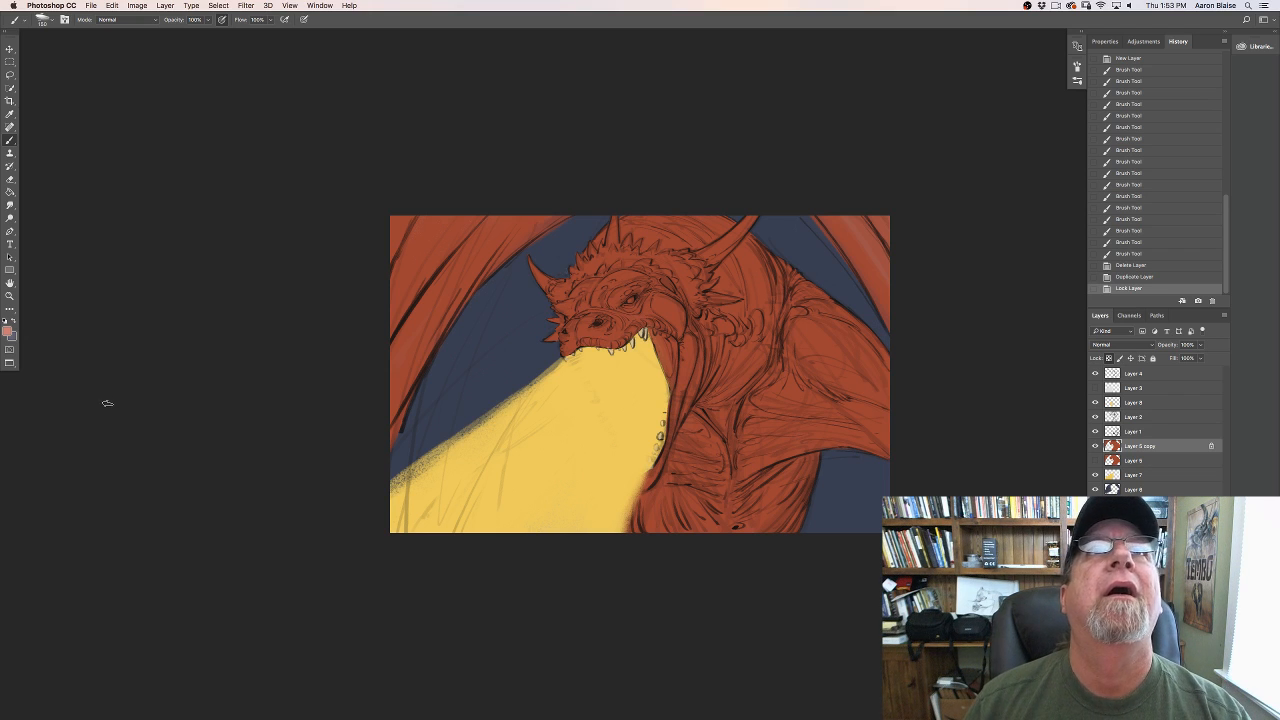
# Step: Set the foreground colour to a light orange with hue 23°
pyautogui.click(6, 331)
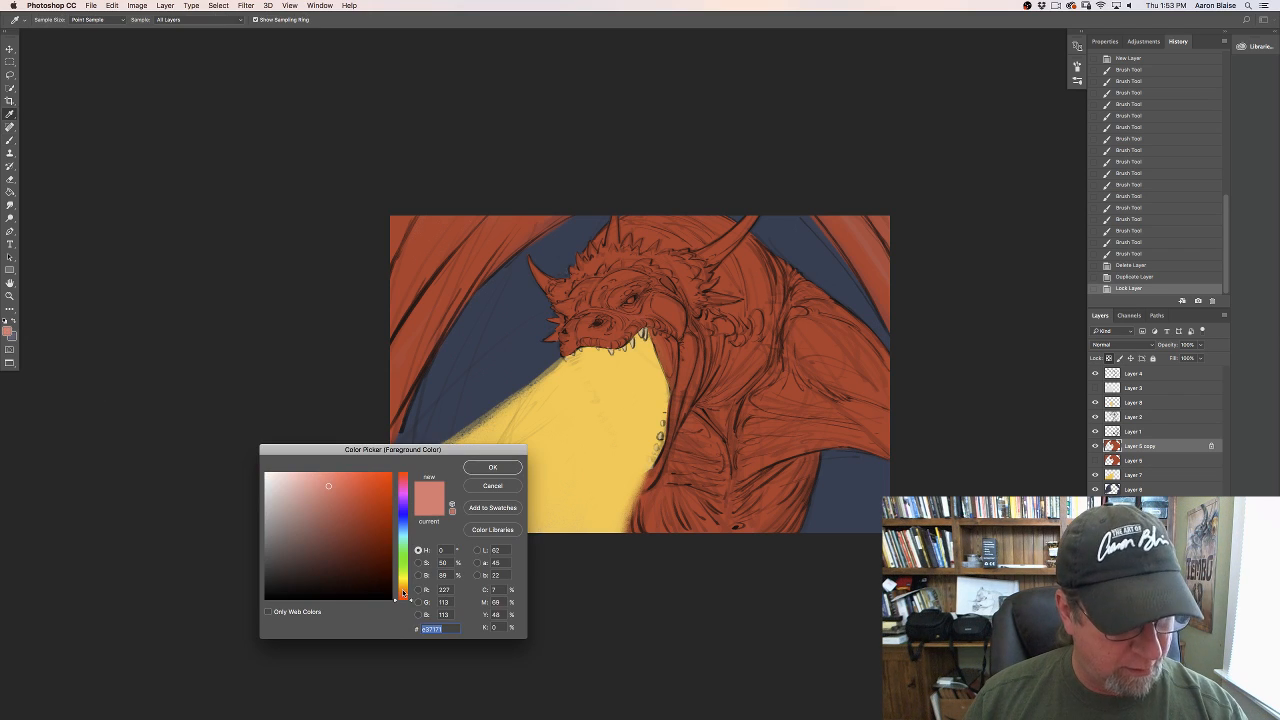
pyautogui.moveTo(403, 596); pyautogui.dragTo(393, 579)
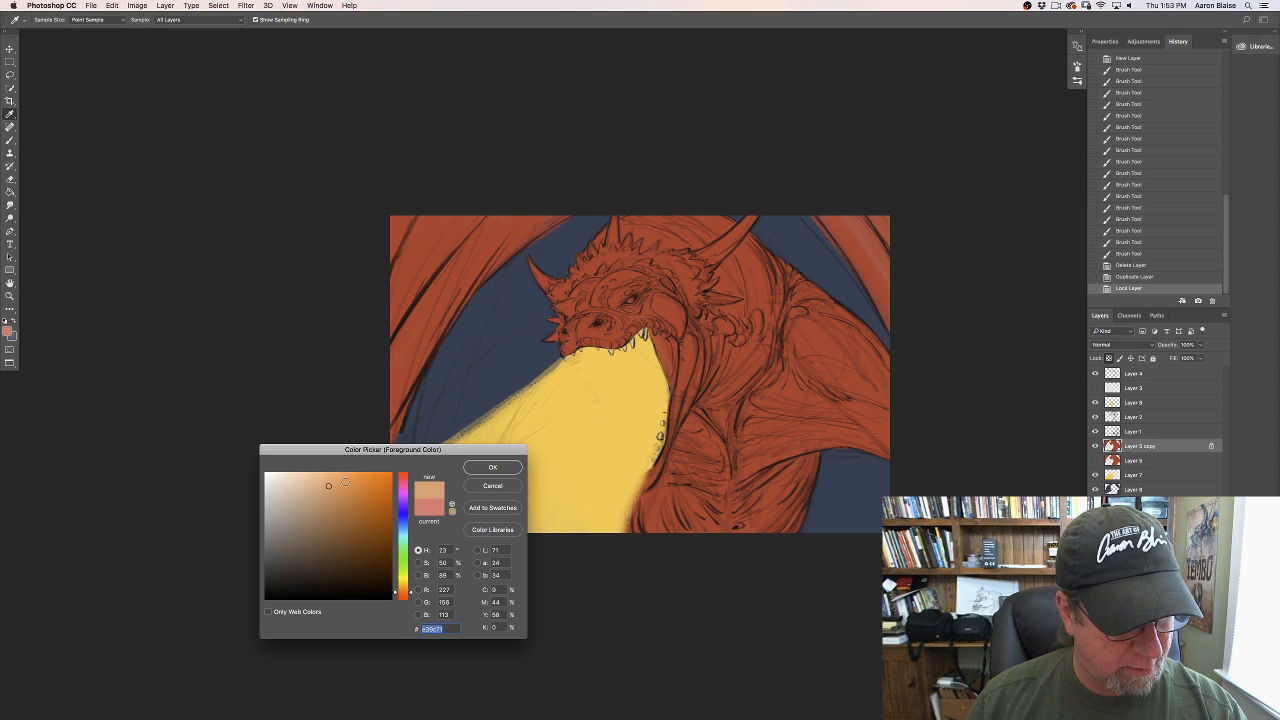
pyautogui.click(480, 470)
# Step: Enlarge the brush and paint light orange over the dragon's snout and upper lip, reducing the brush opacity to 65%
pyautogui.press('super+equal')
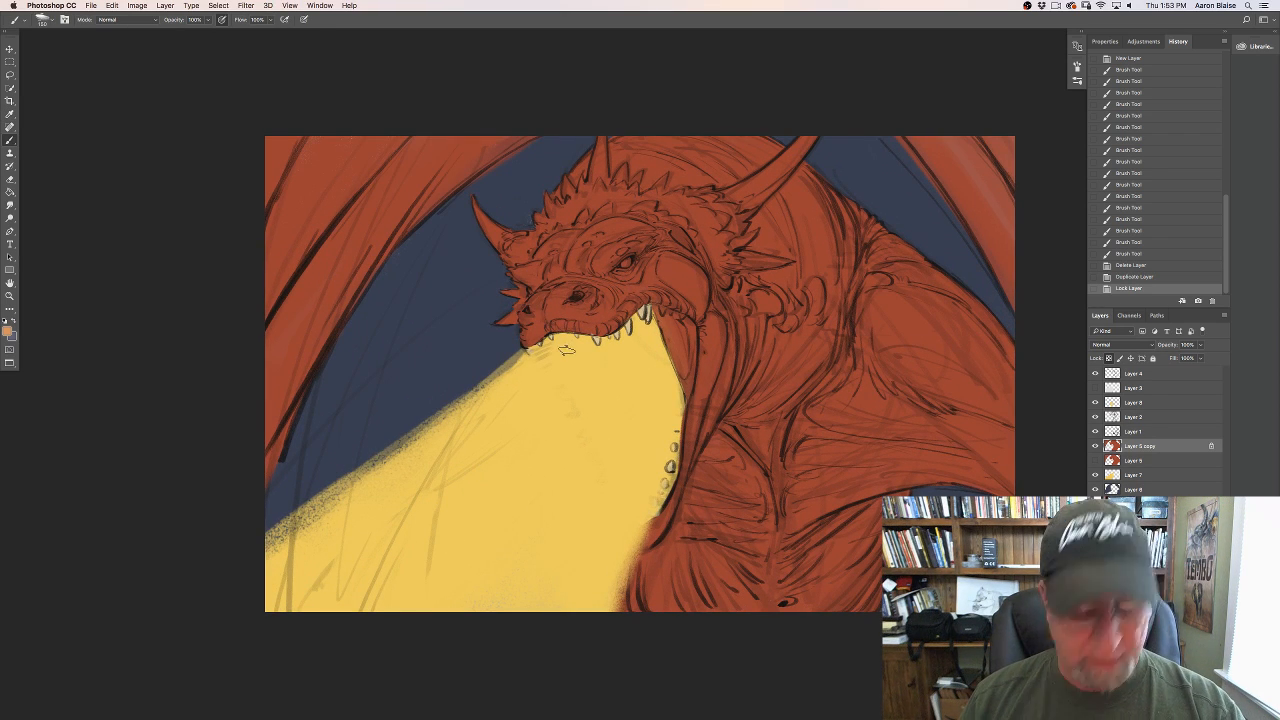
pyautogui.press(']')
pyautogui.press(']')
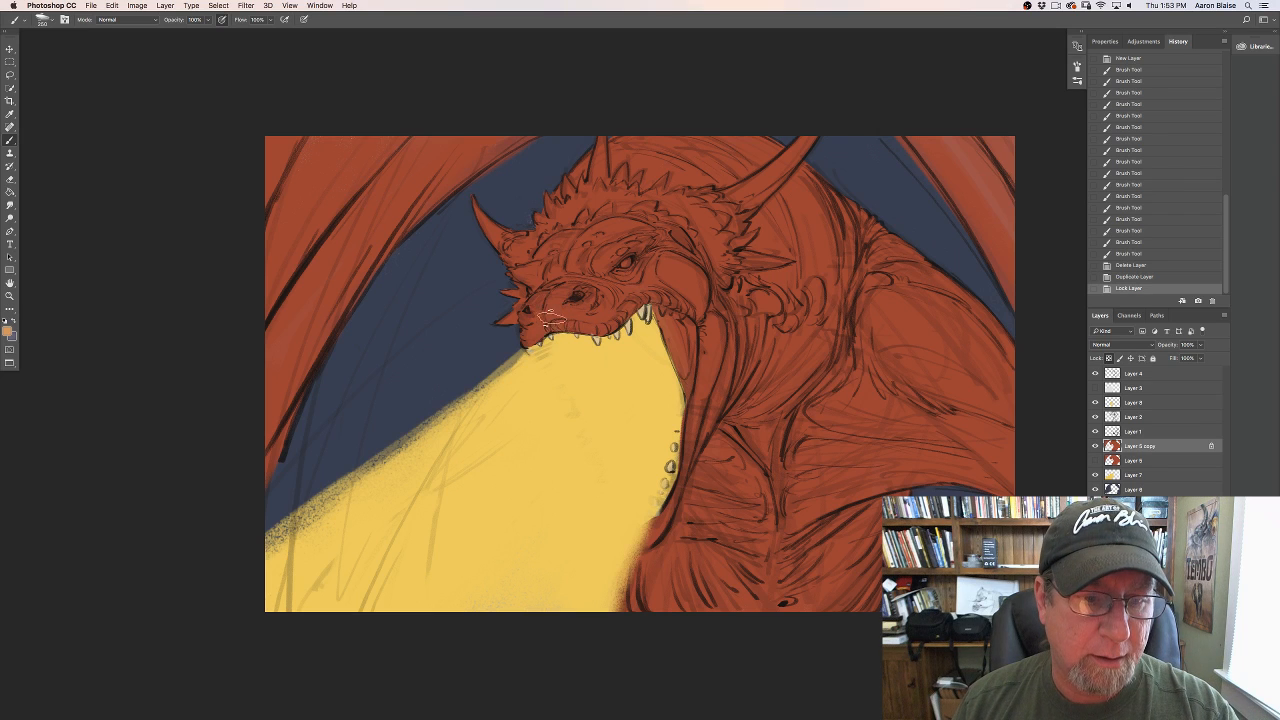
pyautogui.moveTo(553, 318); pyautogui.dragTo(546, 330)
pyautogui.moveTo(552, 320); pyautogui.dragTo(538, 334)
pyautogui.moveTo(548, 322)
pyautogui.mouseDown()
pyautogui.moveTo(383, 200)
pyautogui.moveTo(569, 337)
pyautogui.mouseUp()
pyautogui.click(208, 20)
pyautogui.moveTo(570, 326); pyautogui.dragTo(598, 328)
pyautogui.moveTo(583, 321)
pyautogui.mouseDown()
pyautogui.moveTo(541, 263)
pyautogui.moveTo(523, 299)
pyautogui.moveTo(597, 314)
pyautogui.mouseUp()
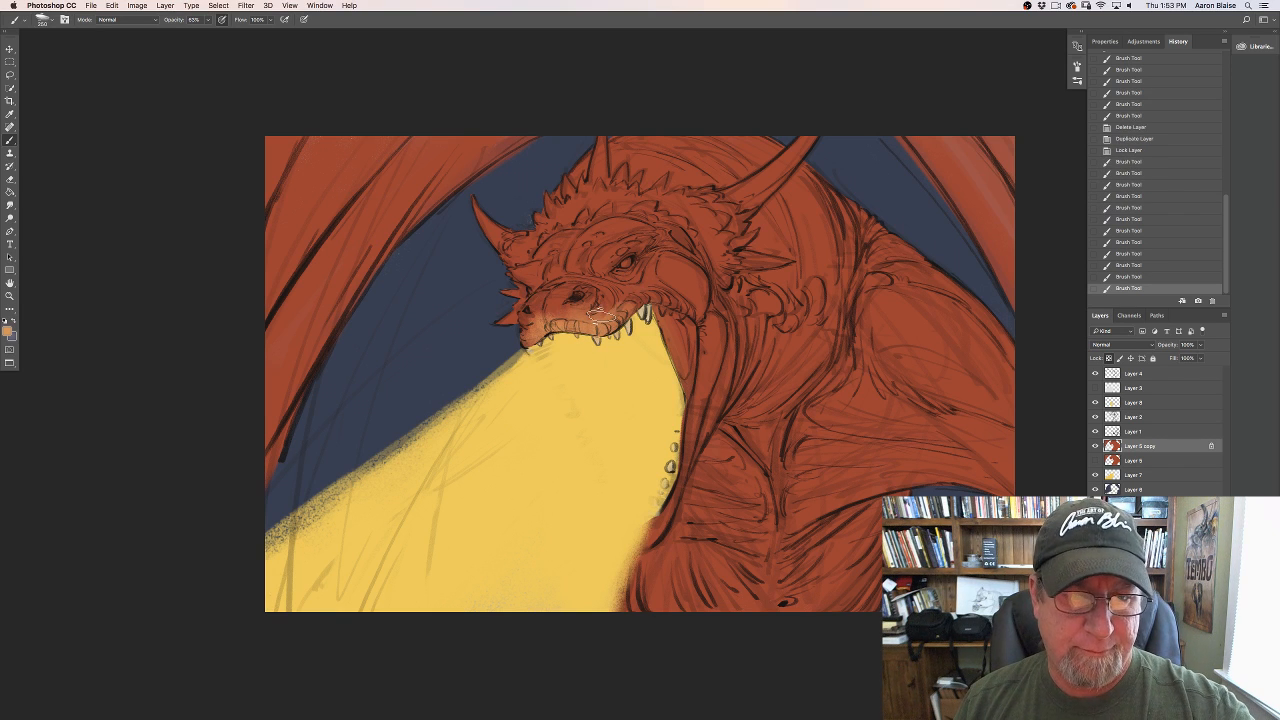
# Step: Switch to a smaller textured brush preset and paint light orange along the upper lip, mouth corner and edge of the lower jaw
pyautogui.click(43, 22)
pyautogui.click(24, 118)
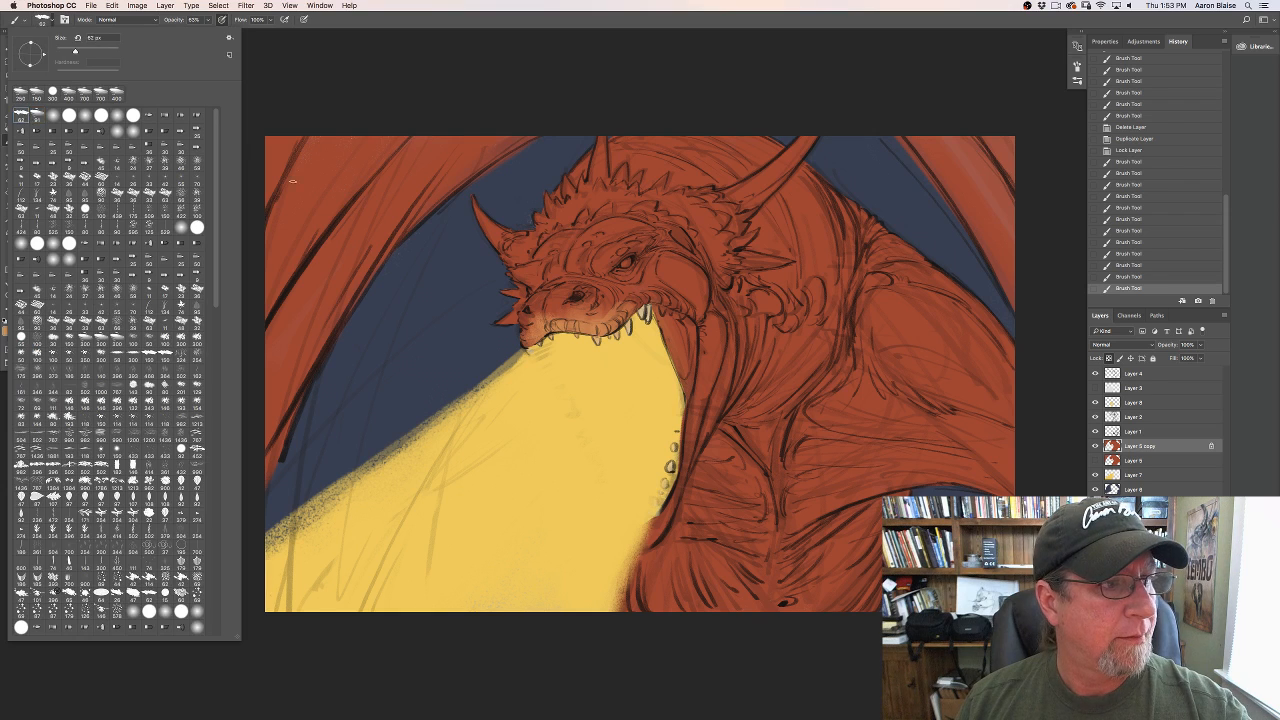
pyautogui.click(610, 312)
pyautogui.moveTo(604, 316); pyautogui.dragTo(617, 297)
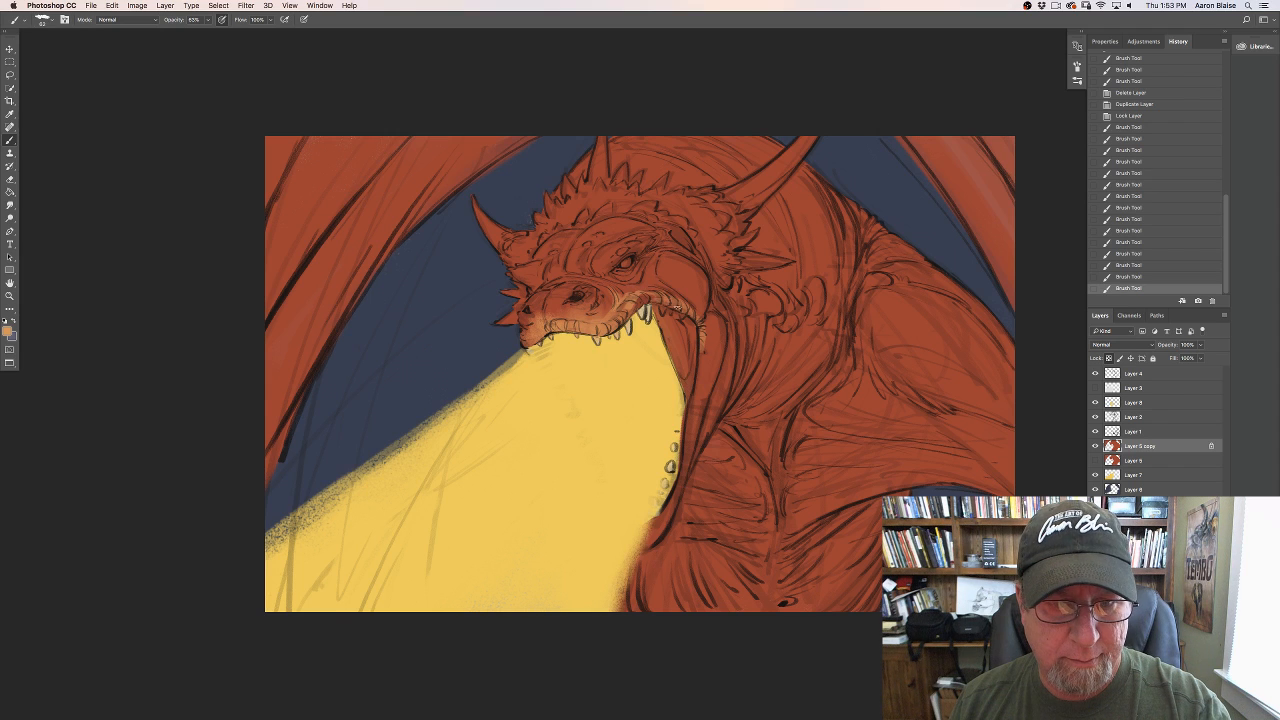
pyautogui.moveTo(645, 298); pyautogui.dragTo(525, 342)
pyautogui.moveTo(688, 312); pyautogui.dragTo(692, 403)
pyautogui.moveTo(686, 458); pyautogui.dragTo(682, 463)
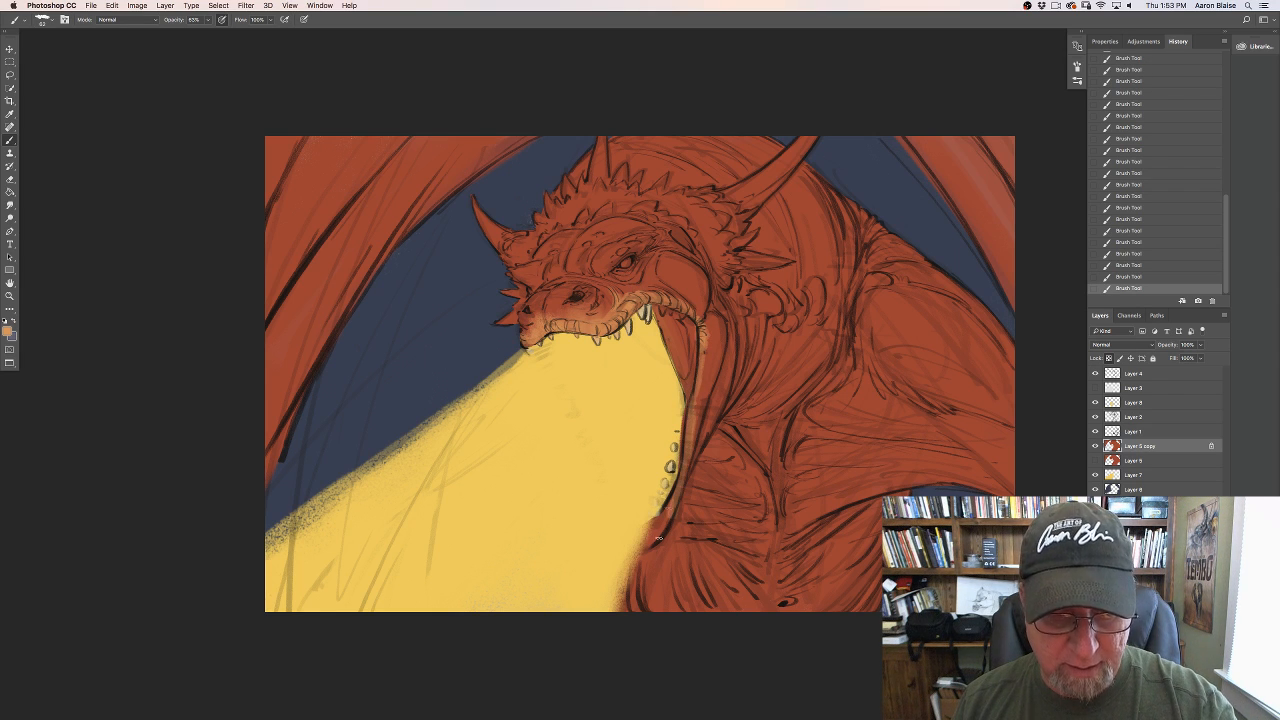
pyautogui.moveTo(658, 538); pyautogui.dragTo(656, 524)
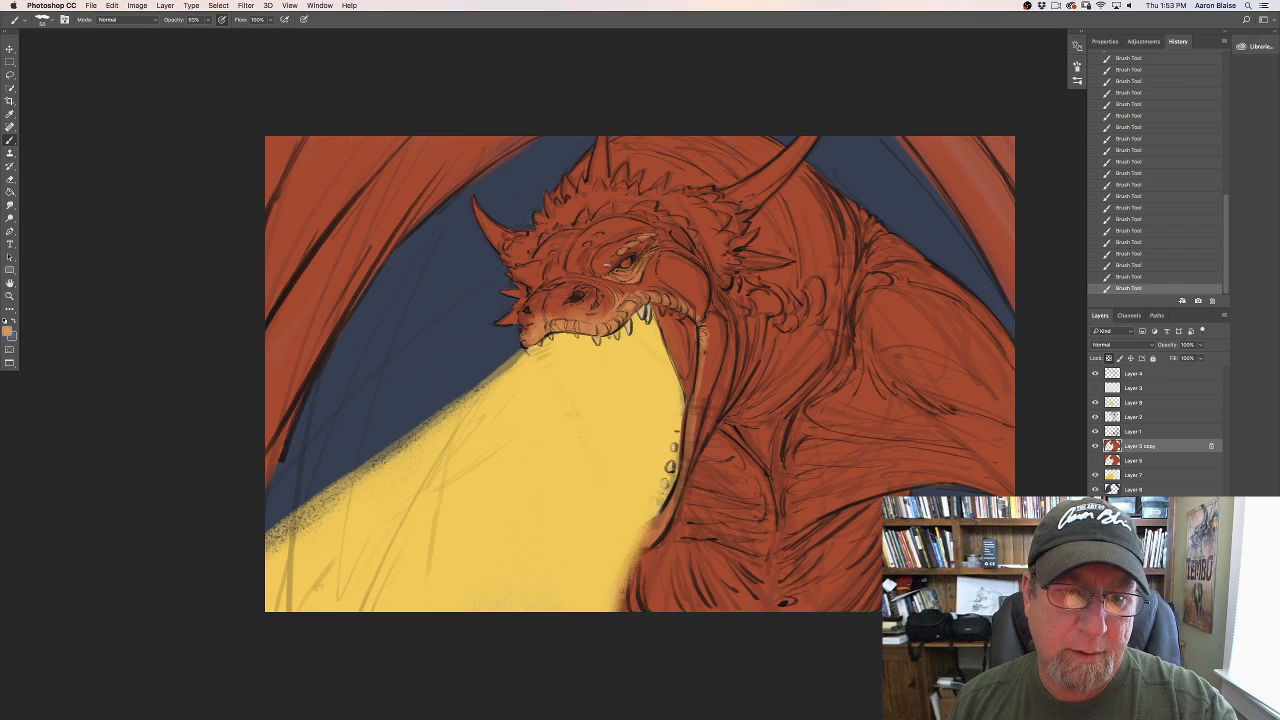
# Step: Set the foreground colour to a very dark brown with hue 23° for the dragon's eye
pyautogui.click(11, 330)
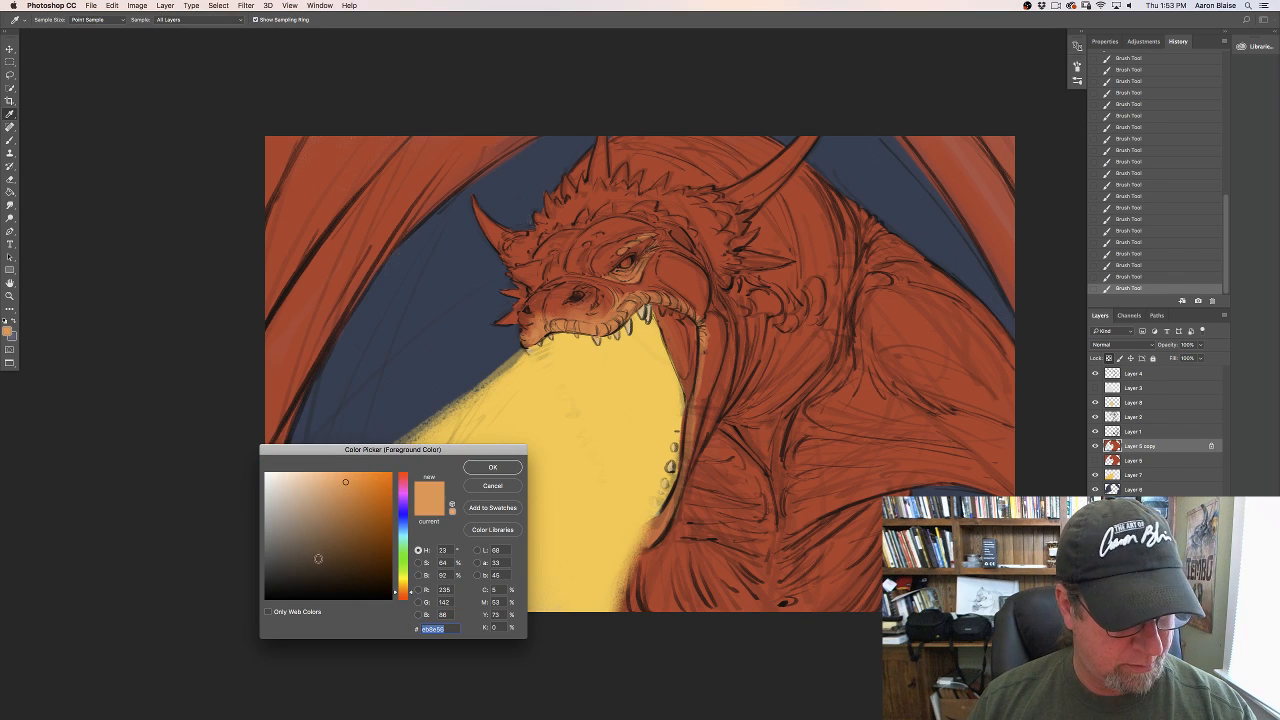
pyautogui.click(315, 570)
pyautogui.click(476, 468)
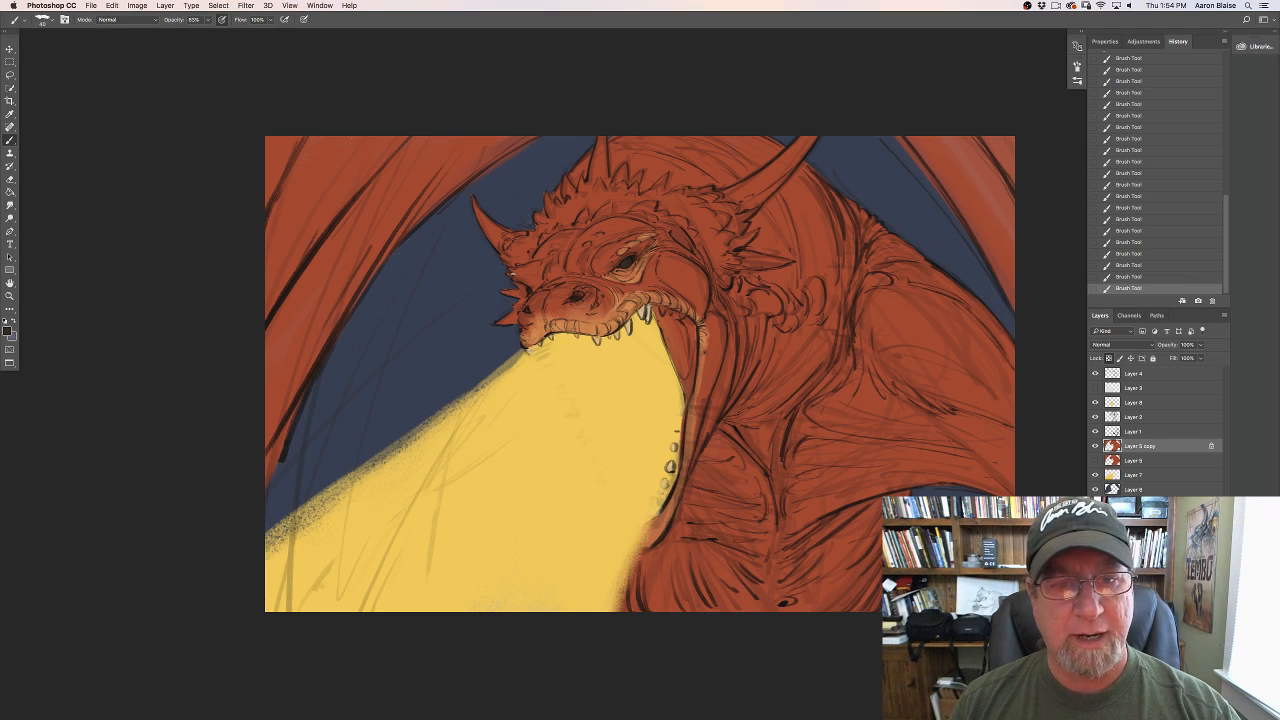
# Step: Set the foreground to a muted brown with hue 14°, saturation 46% and brightness 67%, and paint the large horn behind the head
pyautogui.click(7, 331)
pyautogui.click(652, 298)
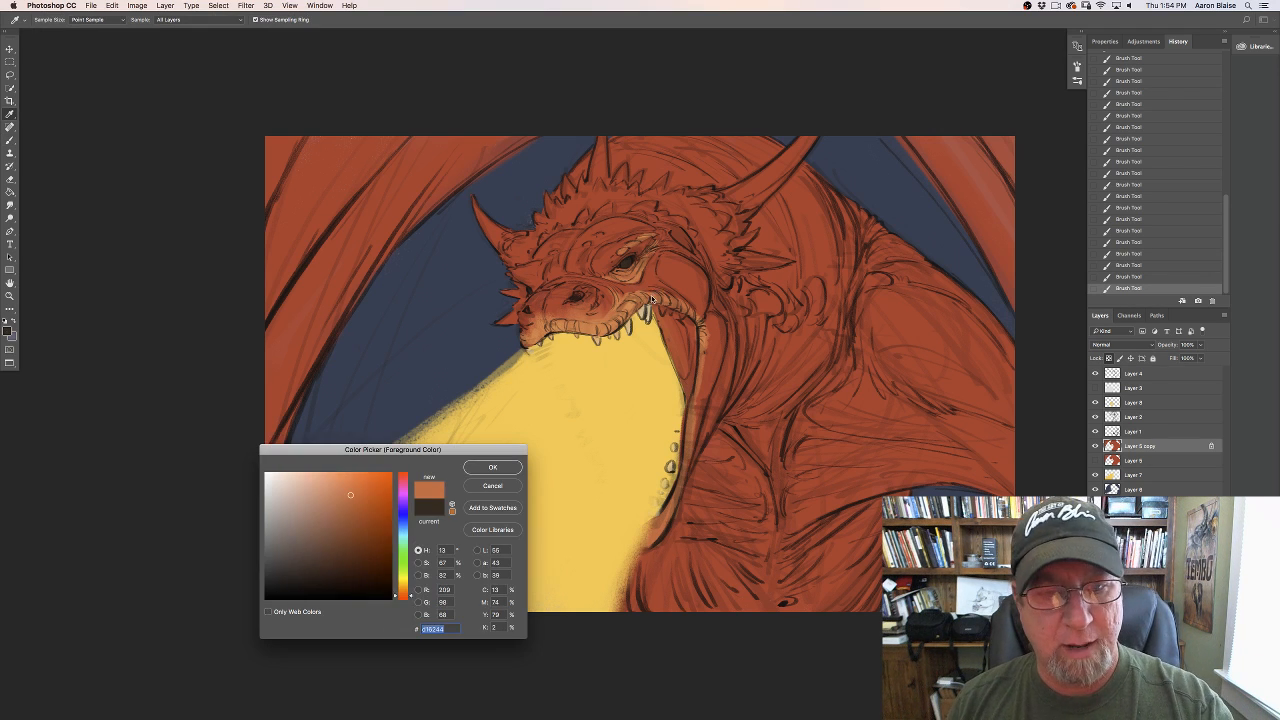
pyautogui.click(652, 296)
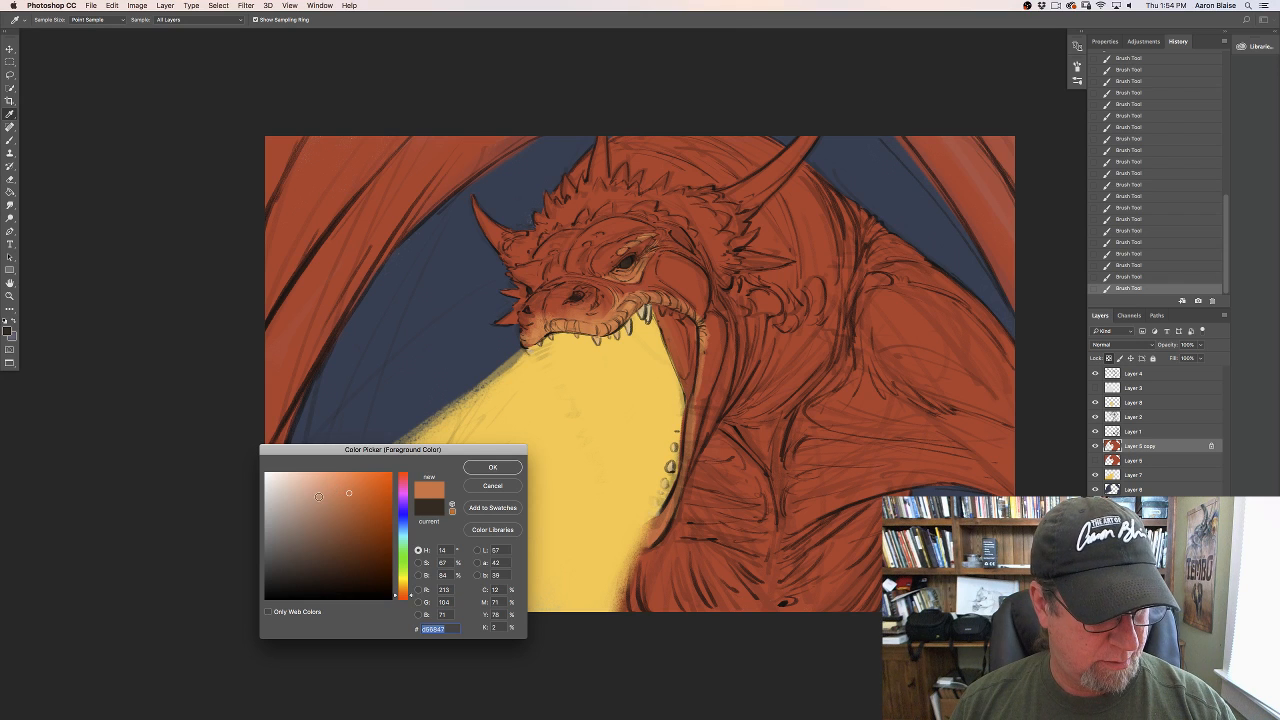
pyautogui.click(487, 467)
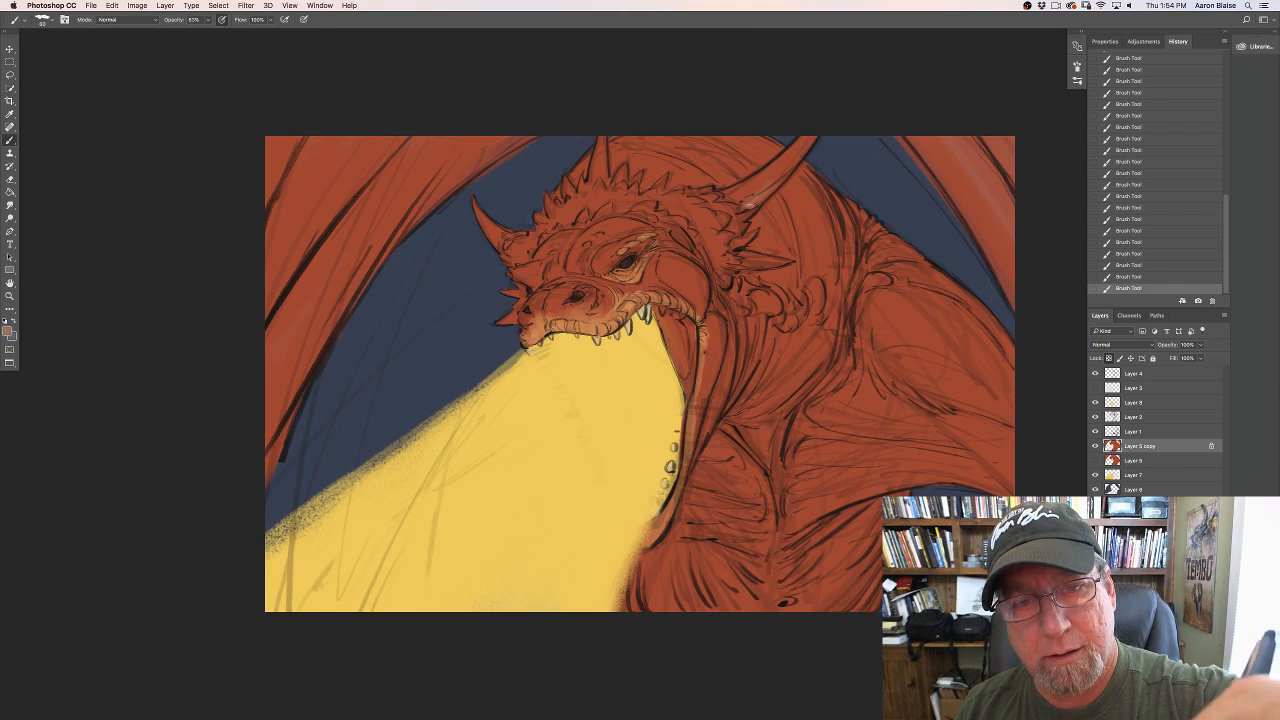
pyautogui.moveTo(767, 193); pyautogui.dragTo(802, 139)
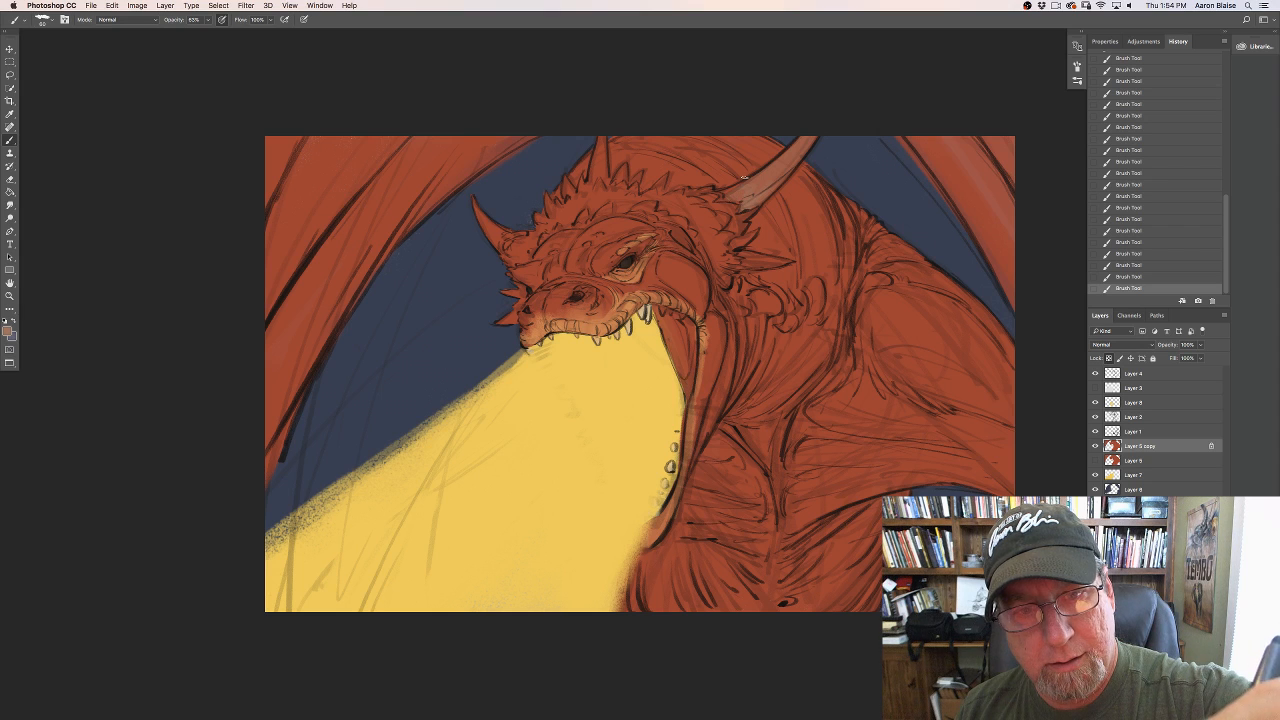
# Step: Set the brush to 80% opacity and size 100 with pressure-controlled size off, and paint muted brown over the cheek and jaw
pyautogui.click(207, 20)
pyautogui.moveTo(208, 31); pyautogui.dragTo(205, 31)
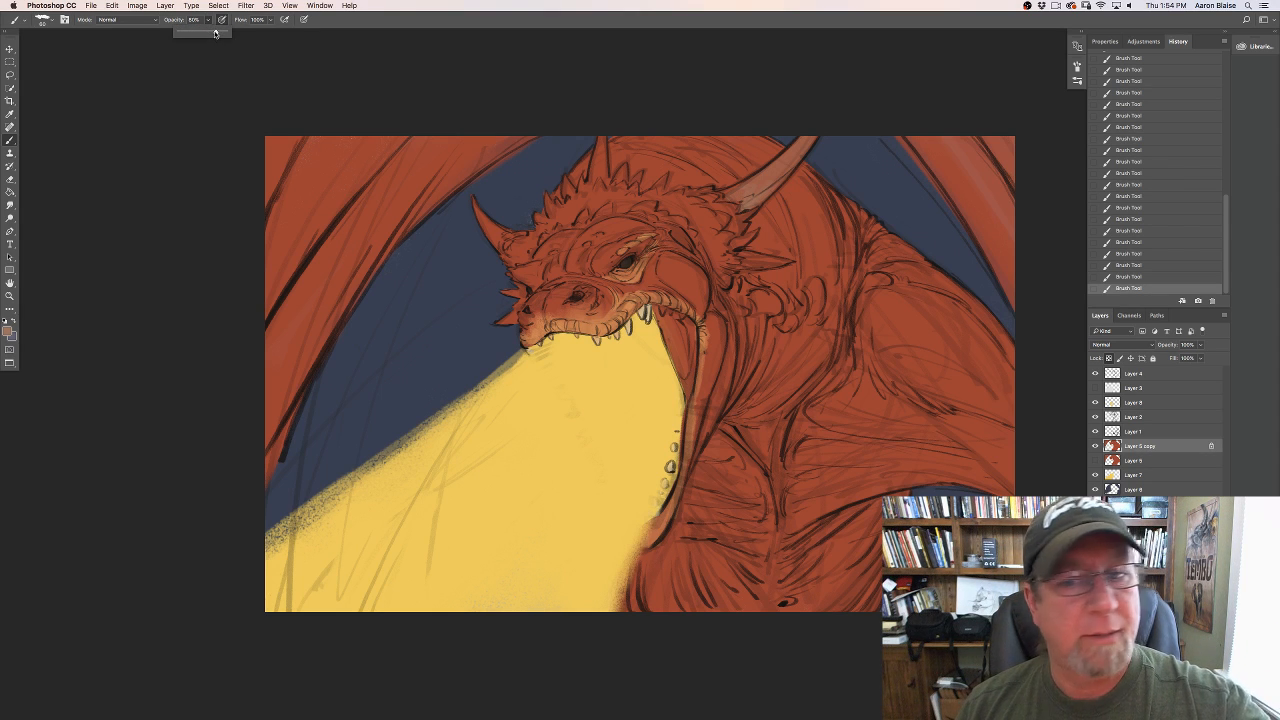
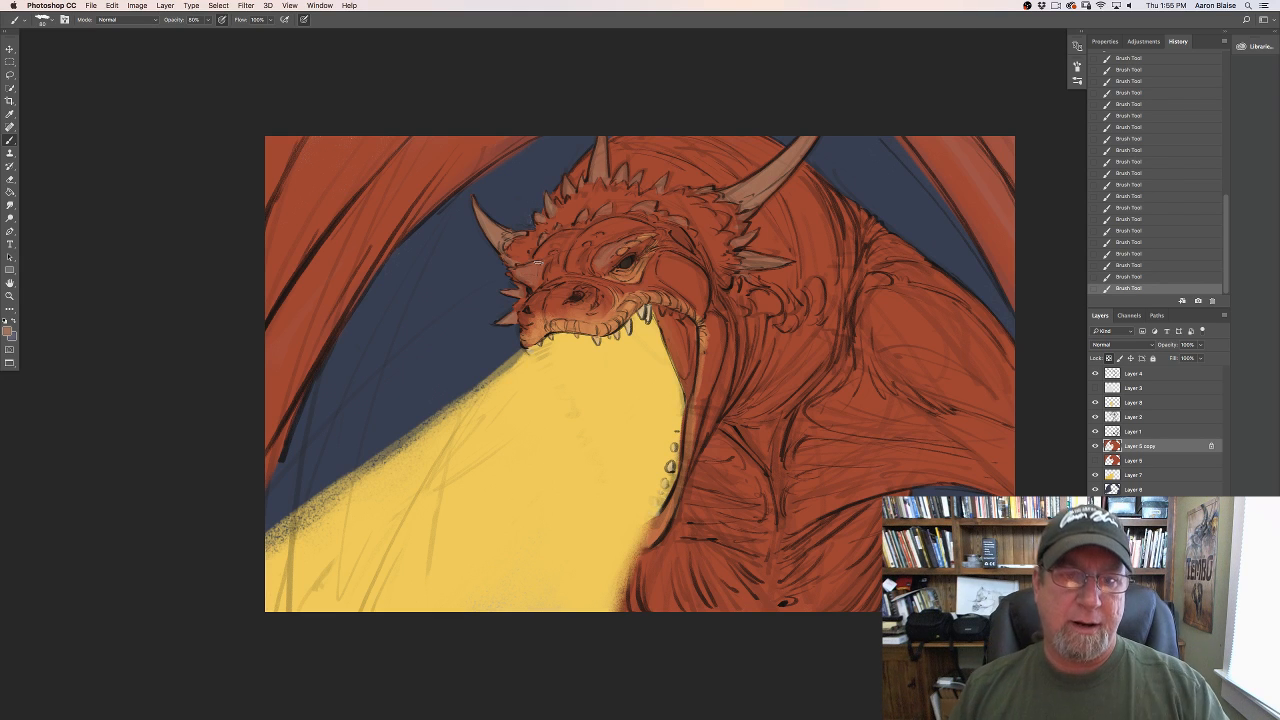
pyautogui.press(']')
pyautogui.press(']')
pyautogui.click(304, 20)
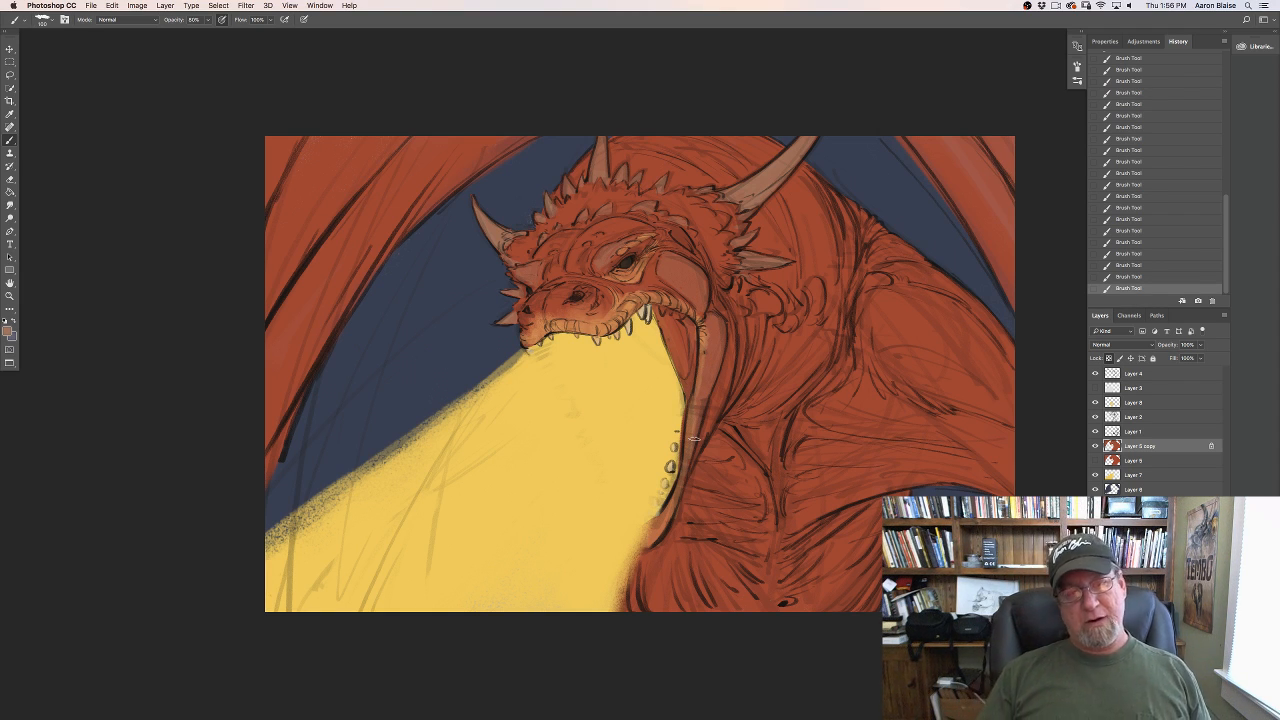
# Step: Toggle the visibility of Layer 8 and Layer 7 to check which parts of the fire each one holds
pyautogui.click(1095, 402)
pyautogui.click(1095, 402)
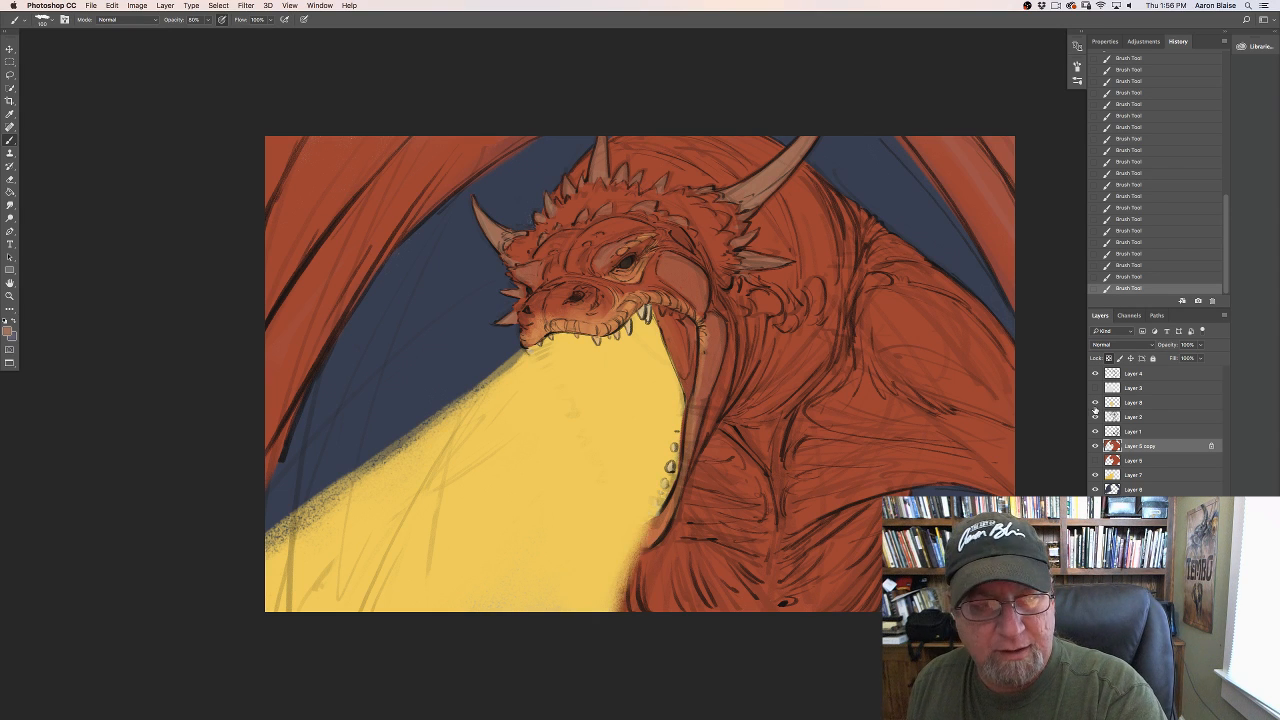
pyautogui.click(1095, 404)
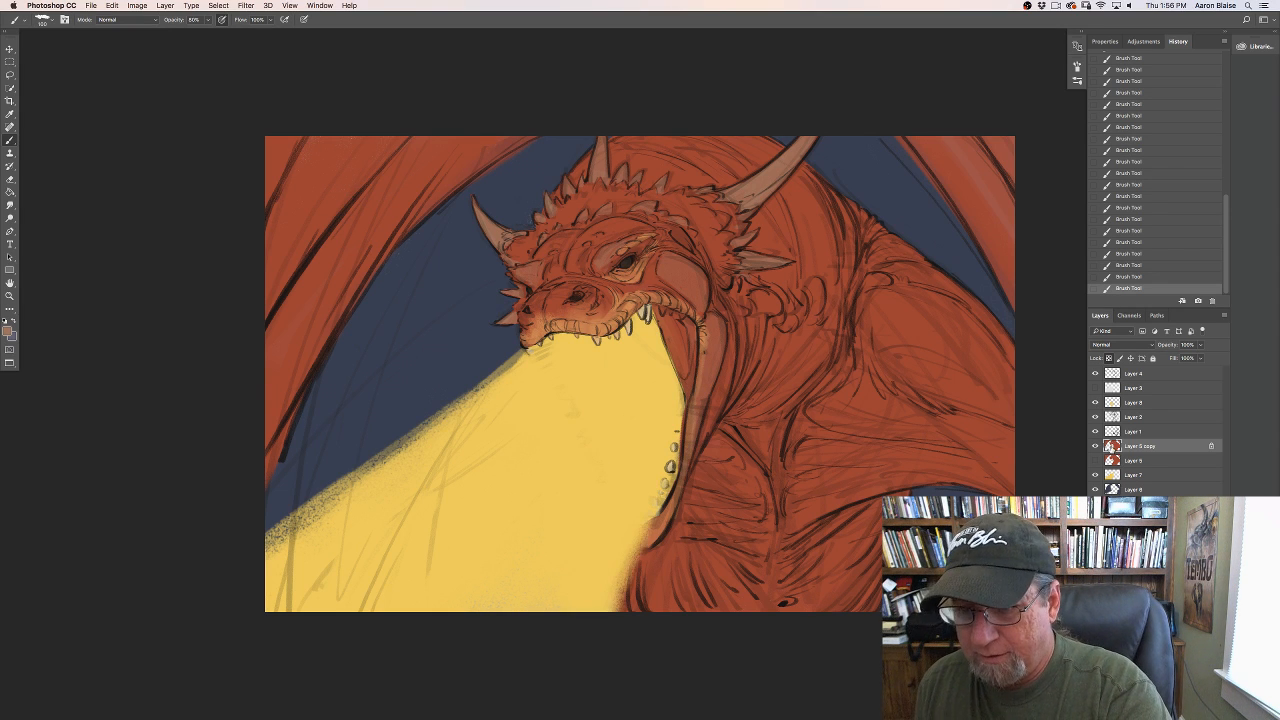
pyautogui.click(1095, 403)
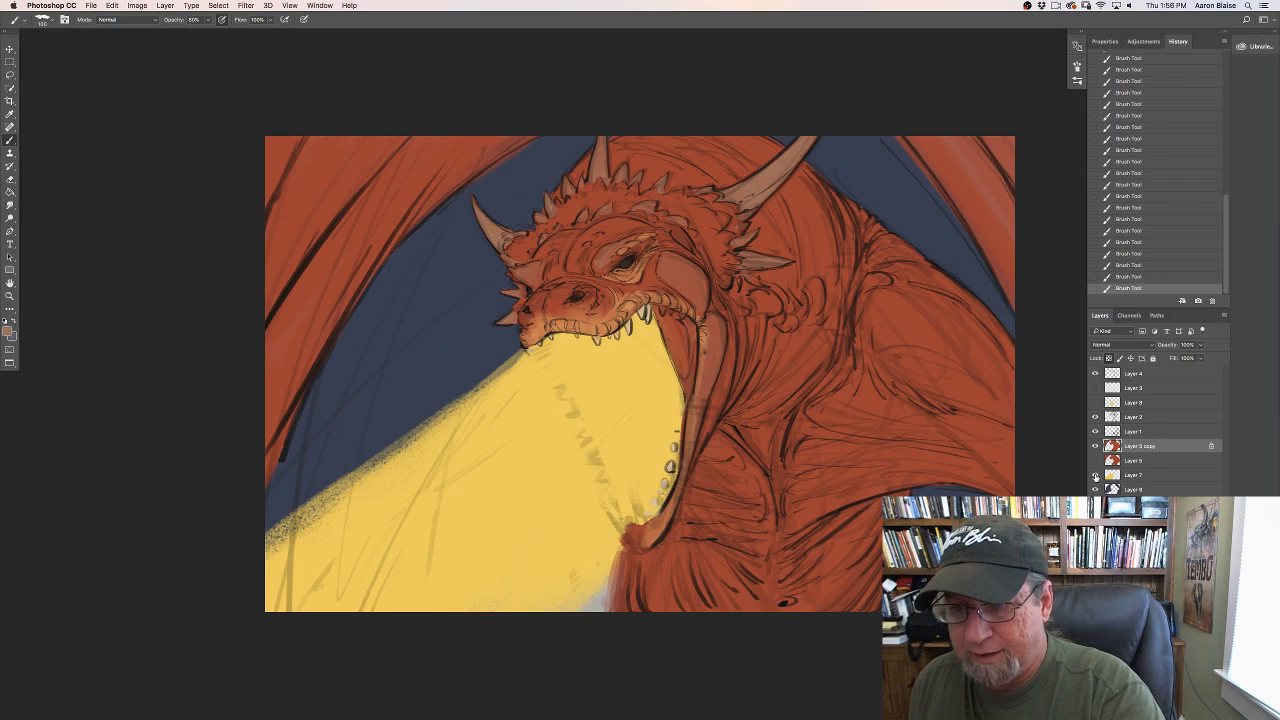
pyautogui.click(1095, 475)
pyautogui.click(1095, 476)
# Step: Shift the fire on Layer 7 to yellow-green with a Hue/Saturation hue of +37
pyautogui.click(1150, 475)
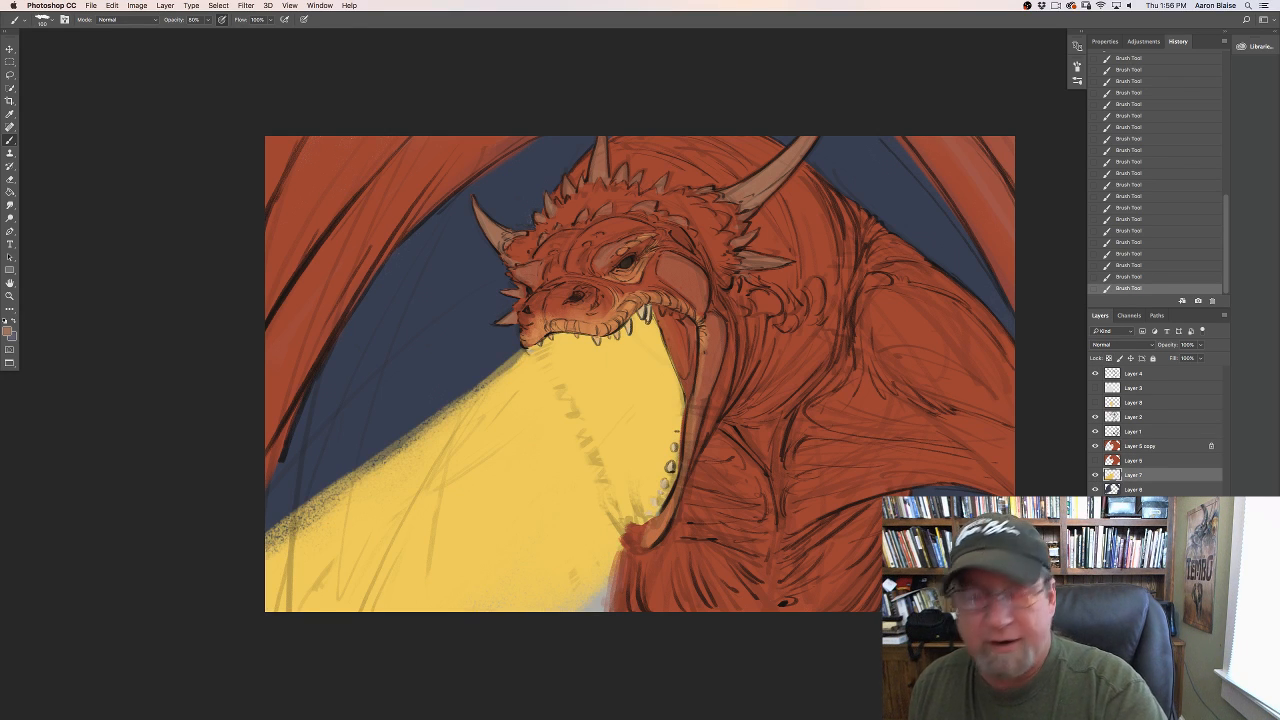
pyautogui.click(137, 6)
pyautogui.moveTo(136, 35)
pyautogui.click(244, 86)
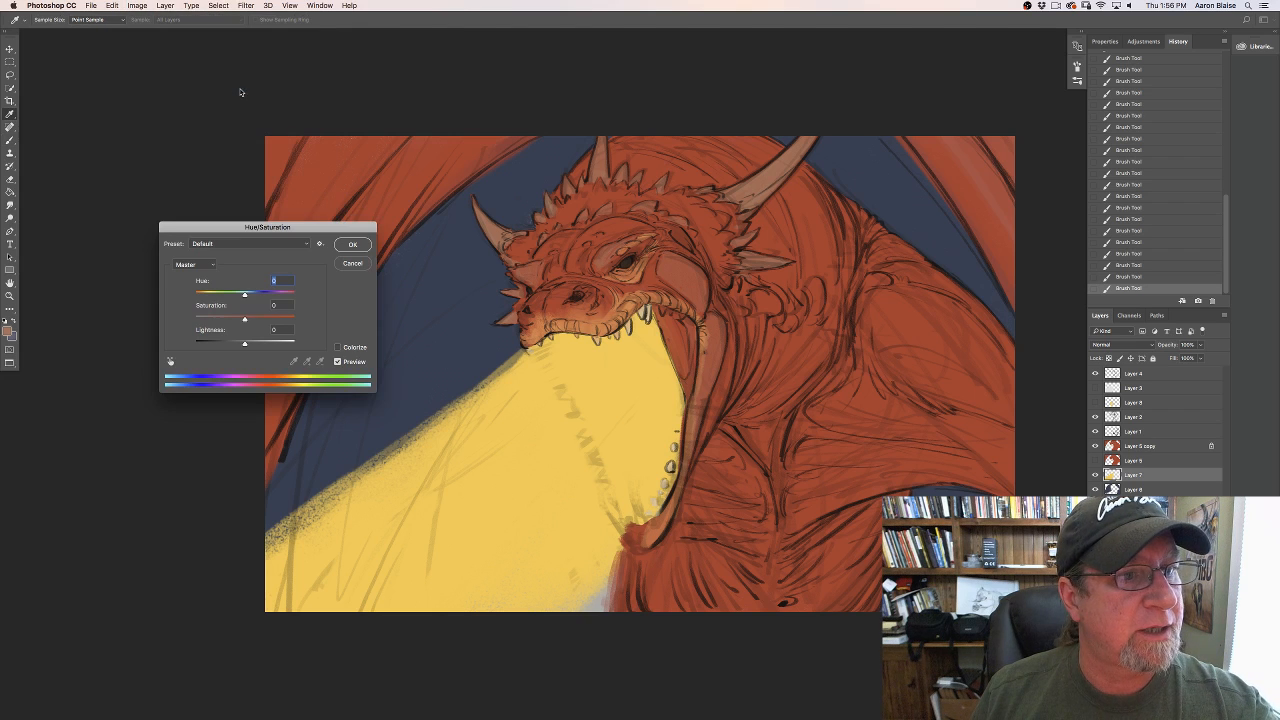
pyautogui.moveTo(244, 294)
pyautogui.mouseDown()
pyautogui.moveTo(232, 296)
pyautogui.moveTo(262, 298)
pyautogui.mouseUp()
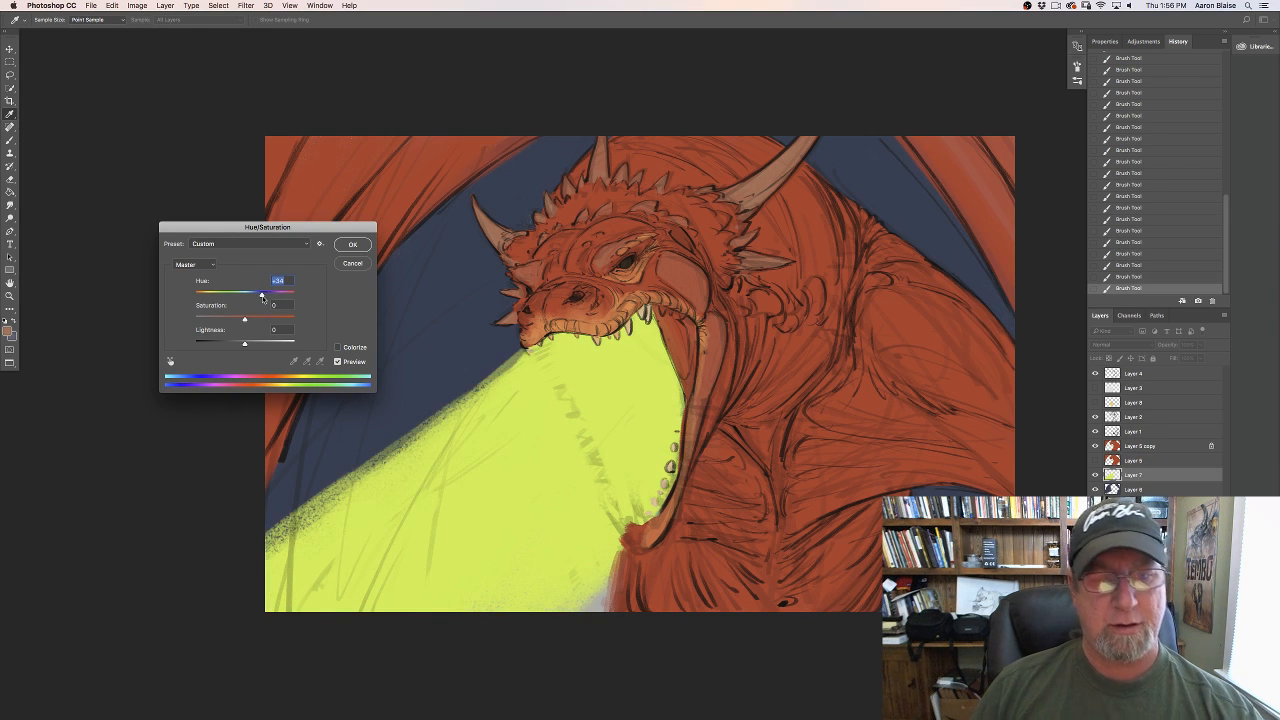
pyautogui.moveTo(262, 297); pyautogui.dragTo(264, 296)
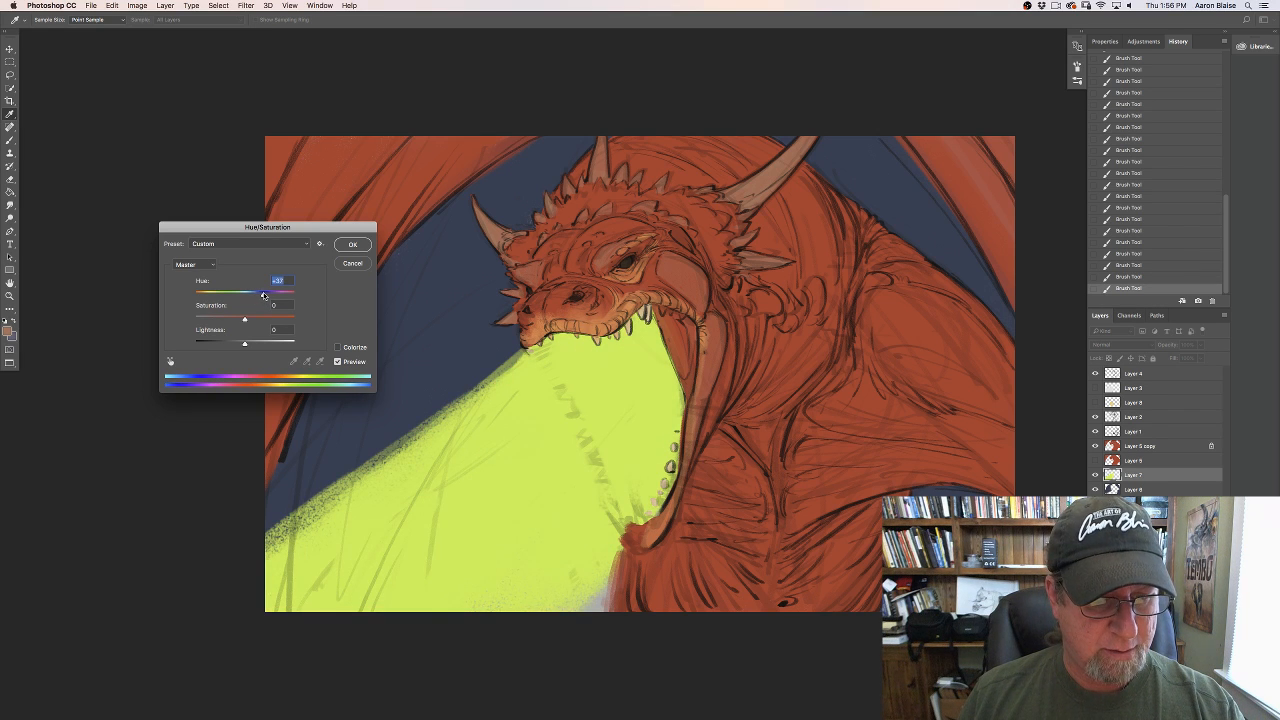
pyautogui.click(349, 246)
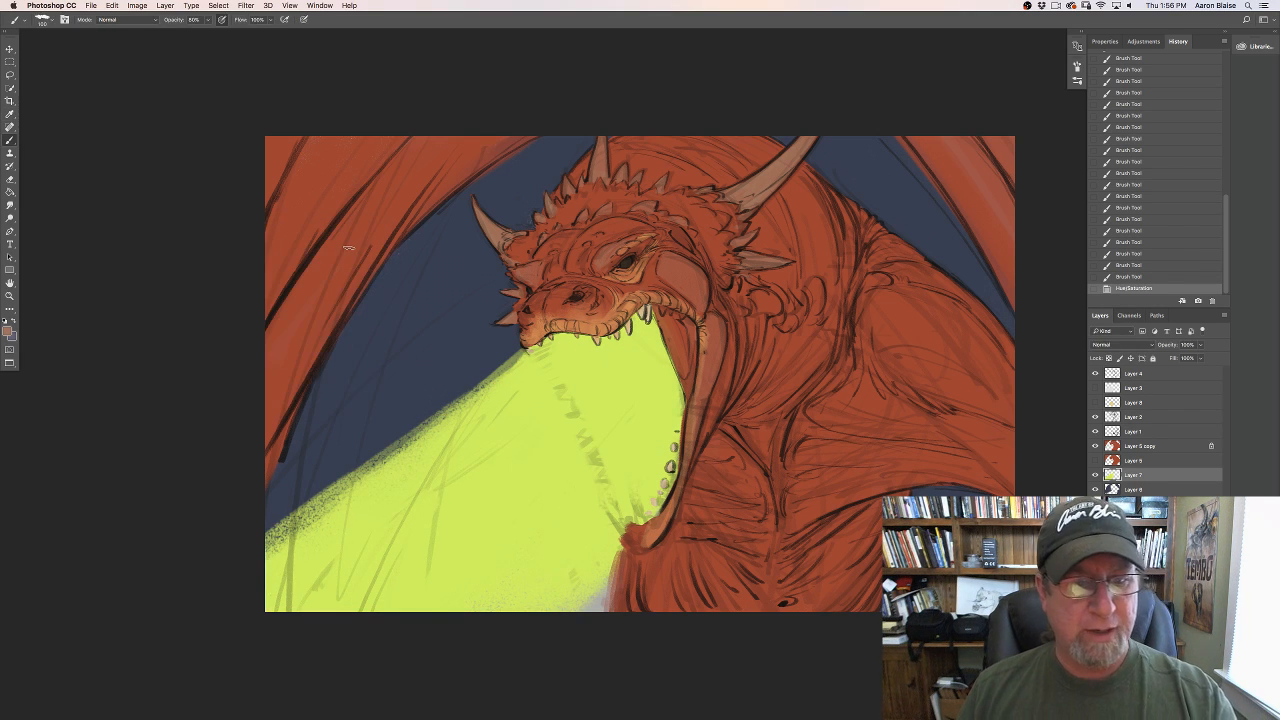
# Step: Show Layer 8 and shift its fire colour to a matching yellow-green with a Hue/Saturation hue of +32
pyautogui.click(1095, 402)
pyautogui.click(1128, 403)
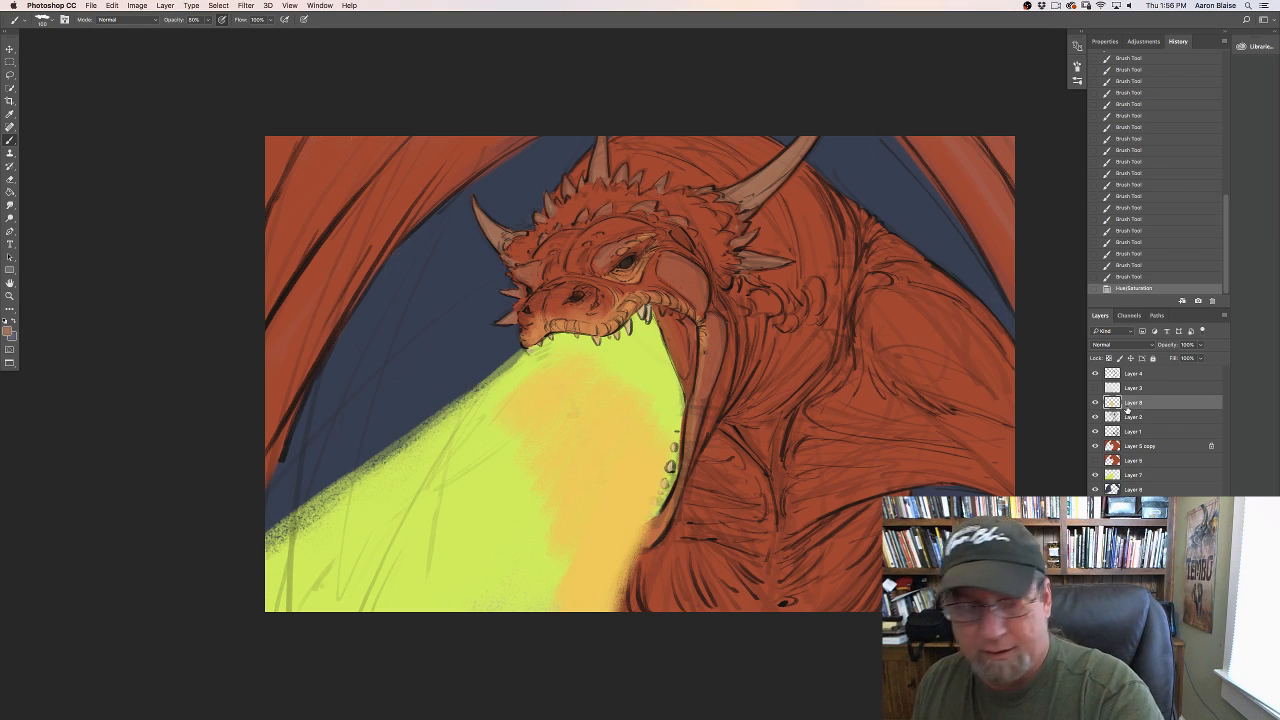
pyautogui.click(137, 6)
pyautogui.moveTo(140, 34)
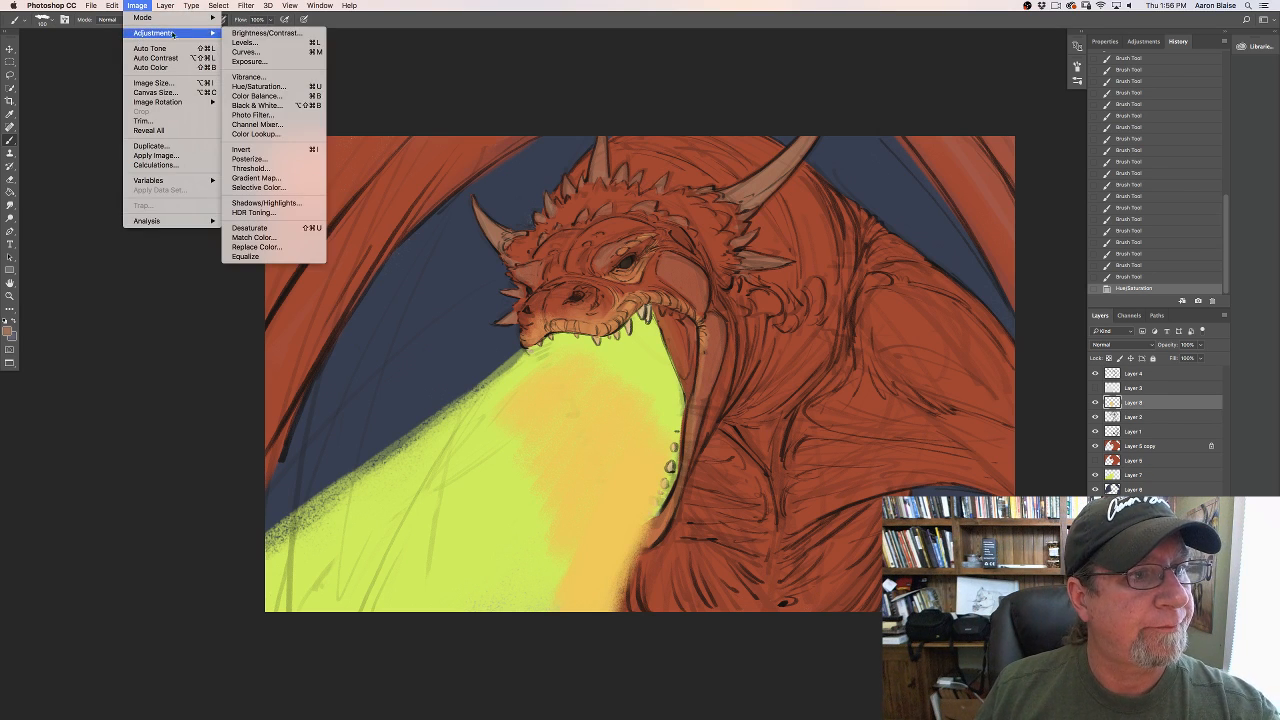
pyautogui.click(245, 86)
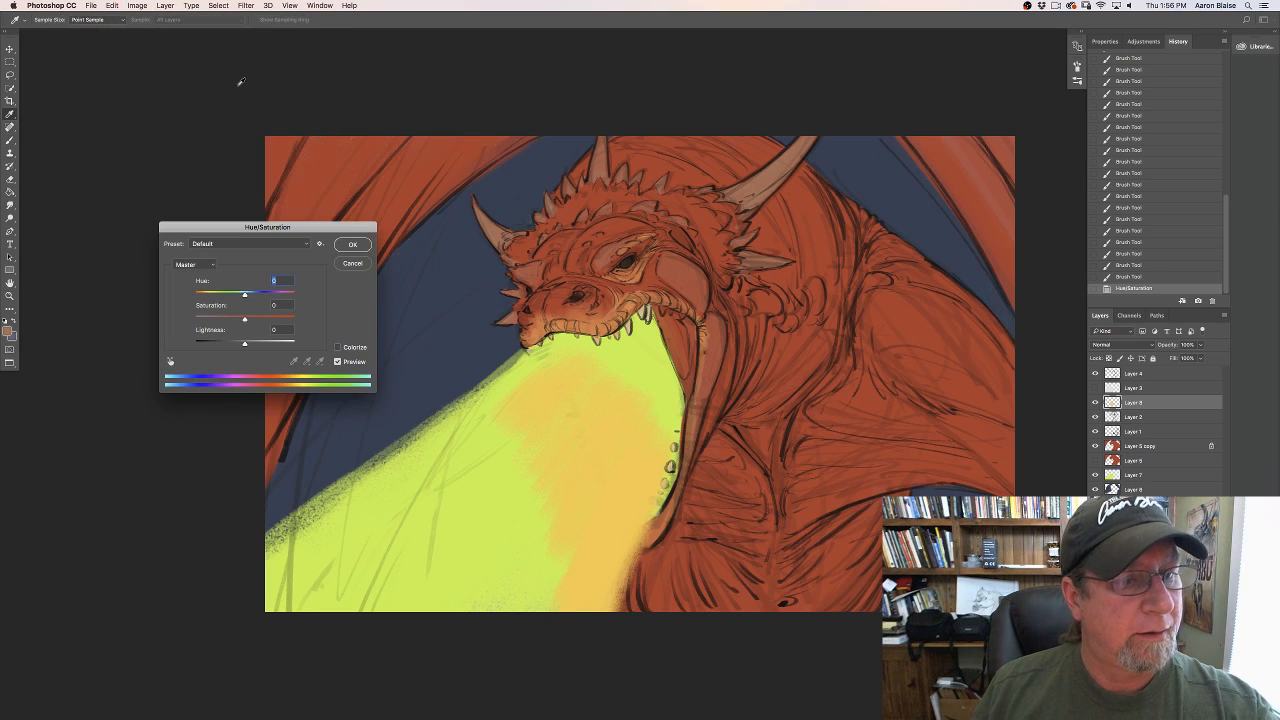
pyautogui.moveTo(245, 298); pyautogui.dragTo(259, 296)
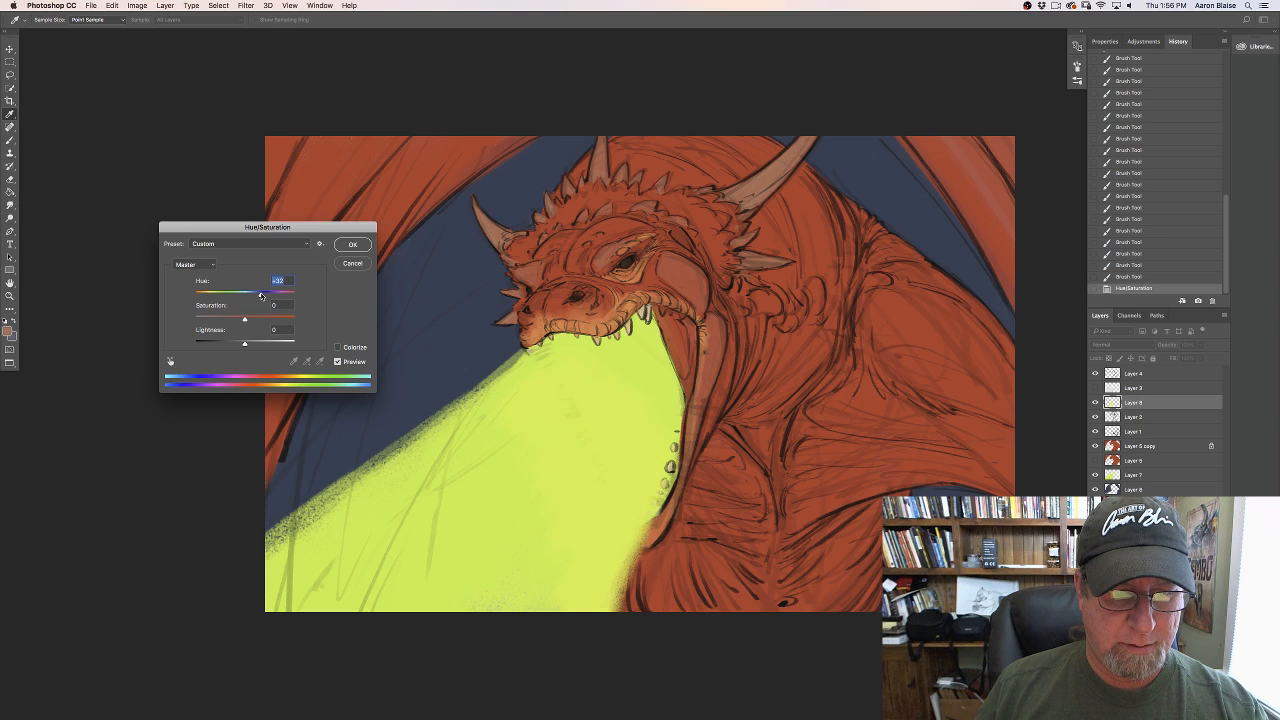
pyautogui.click(347, 244)
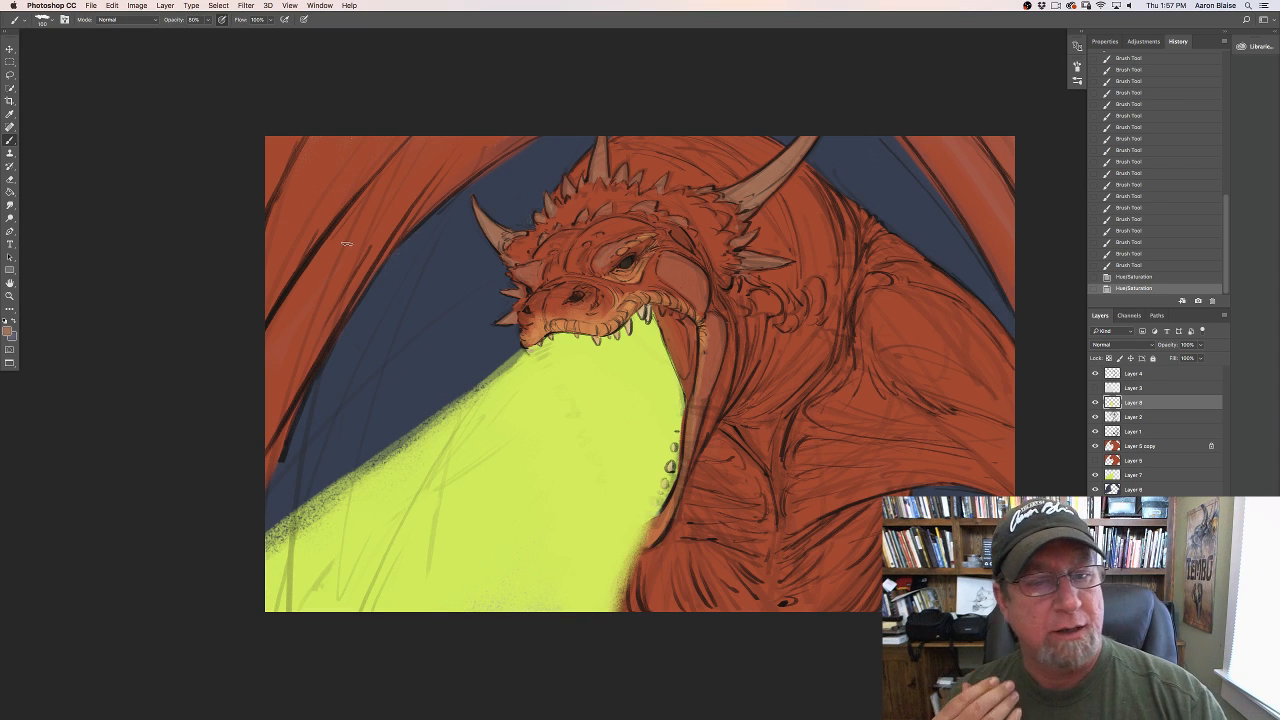
# Step: Add a new layer above Layer 5 copy and set the foreground colour to light green with hue 89°, saturation 57% and brightness 75%
pyautogui.click(1148, 448)
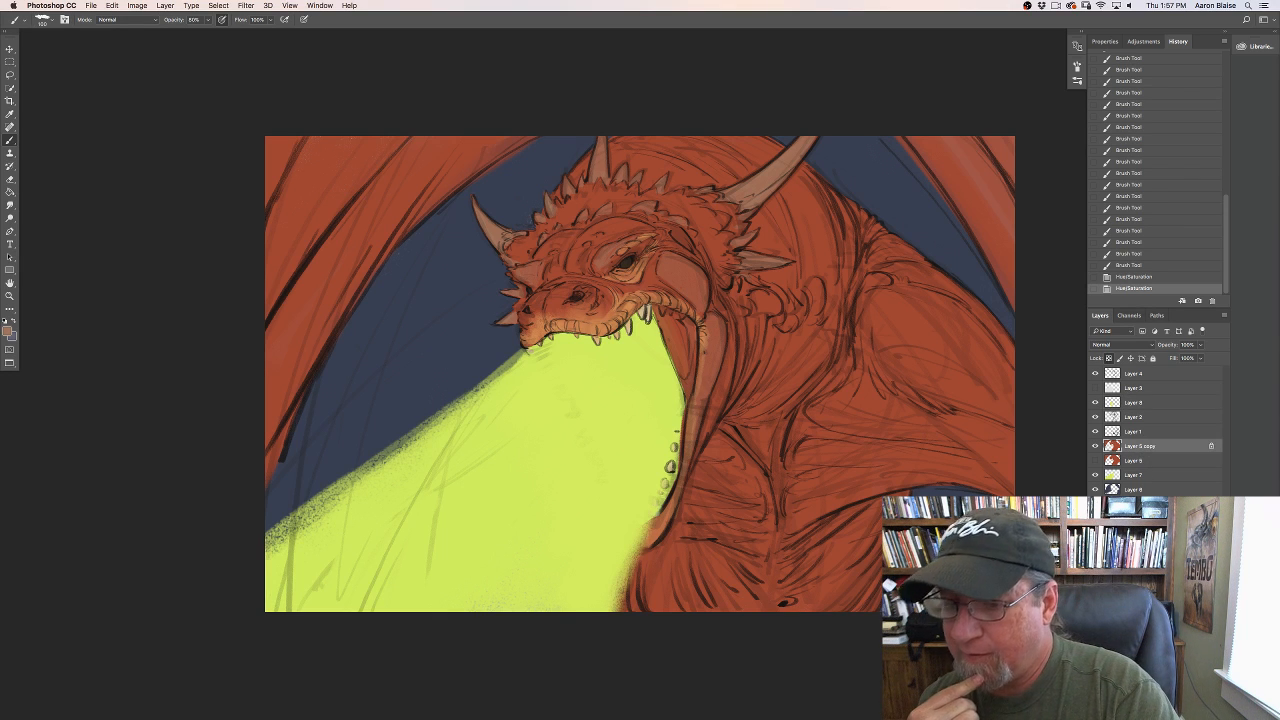
pyautogui.click(1198, 713)
pyautogui.click(7, 332)
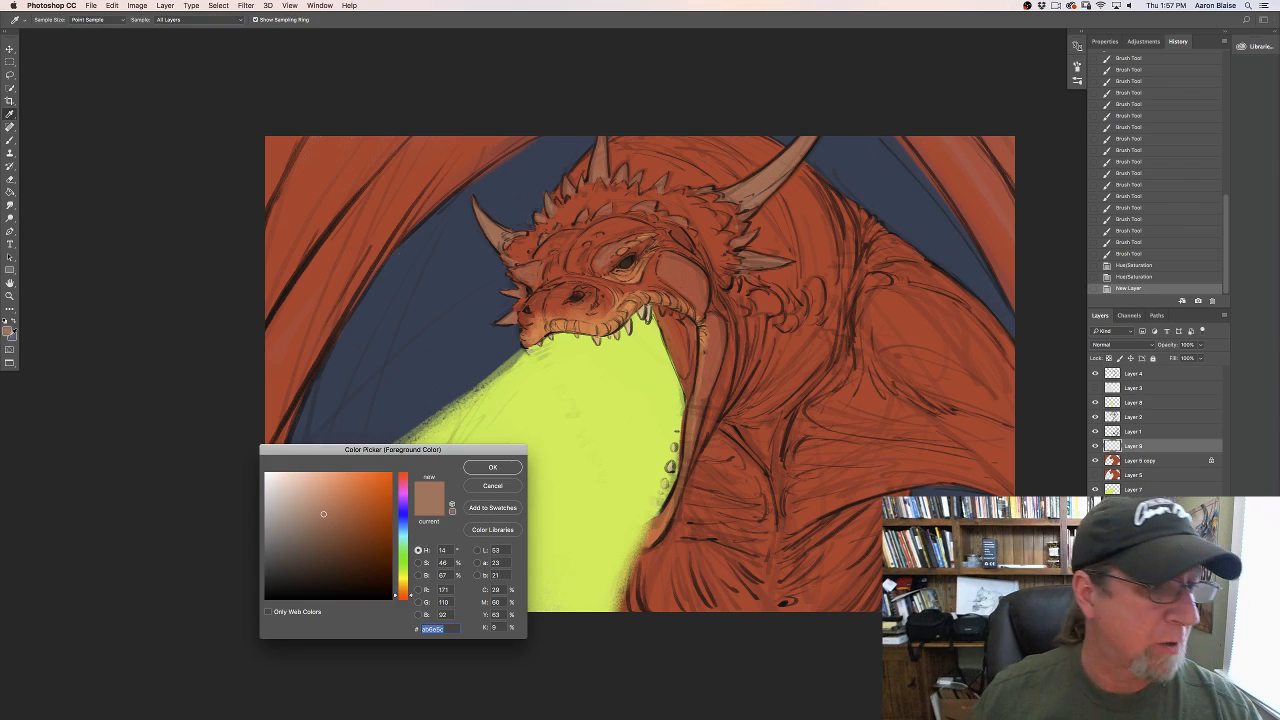
pyautogui.click(404, 528)
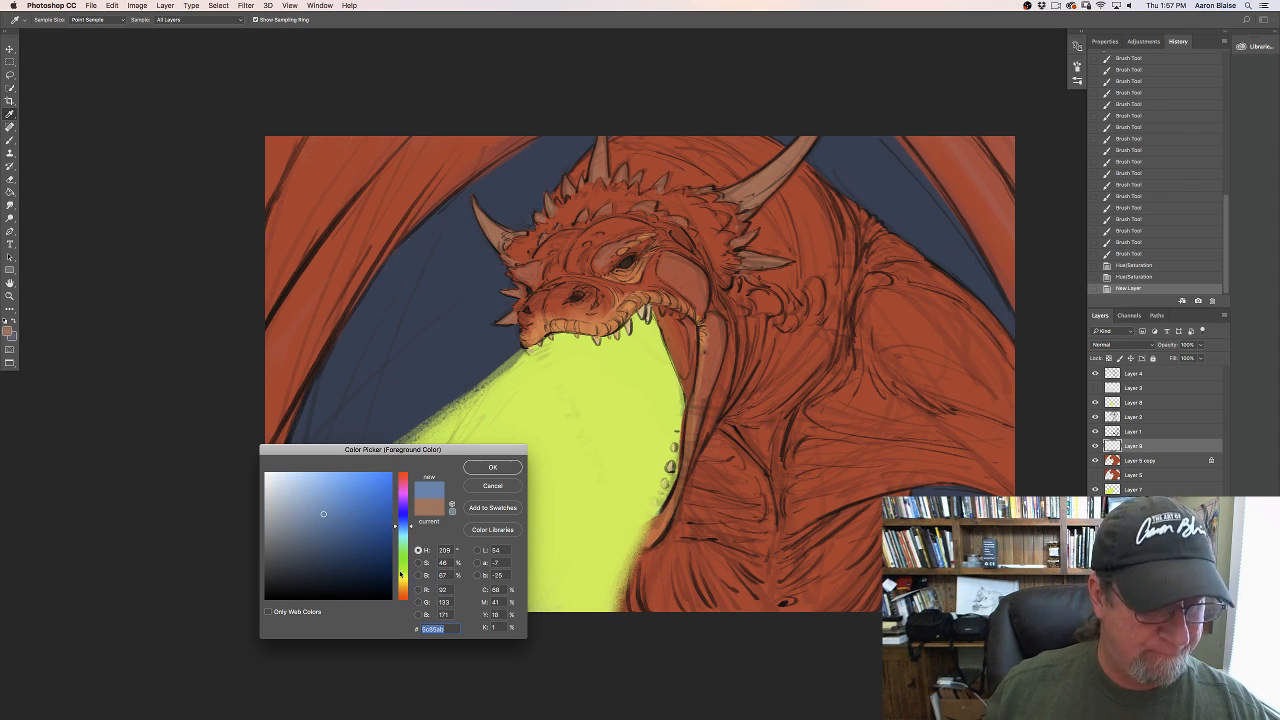
pyautogui.click(404, 570)
pyautogui.moveTo(406, 570); pyautogui.dragTo(406, 568)
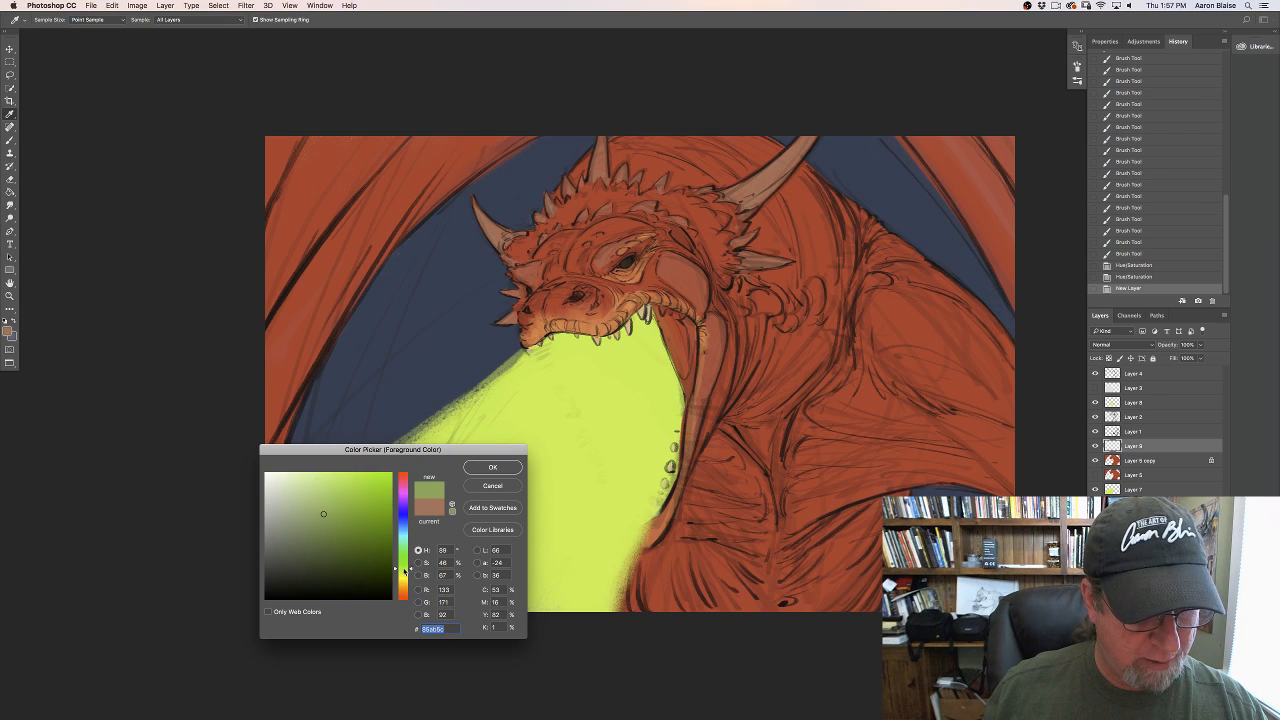
pyautogui.click(337, 503)
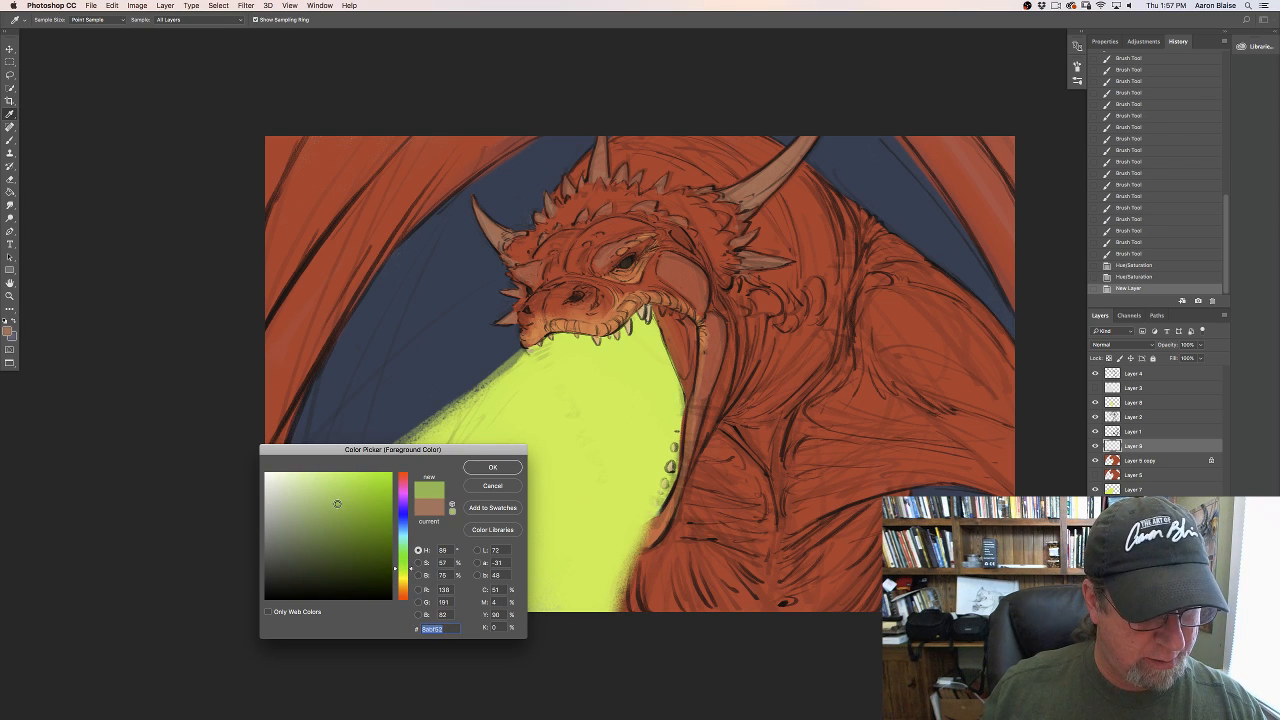
pyautogui.press('Return')
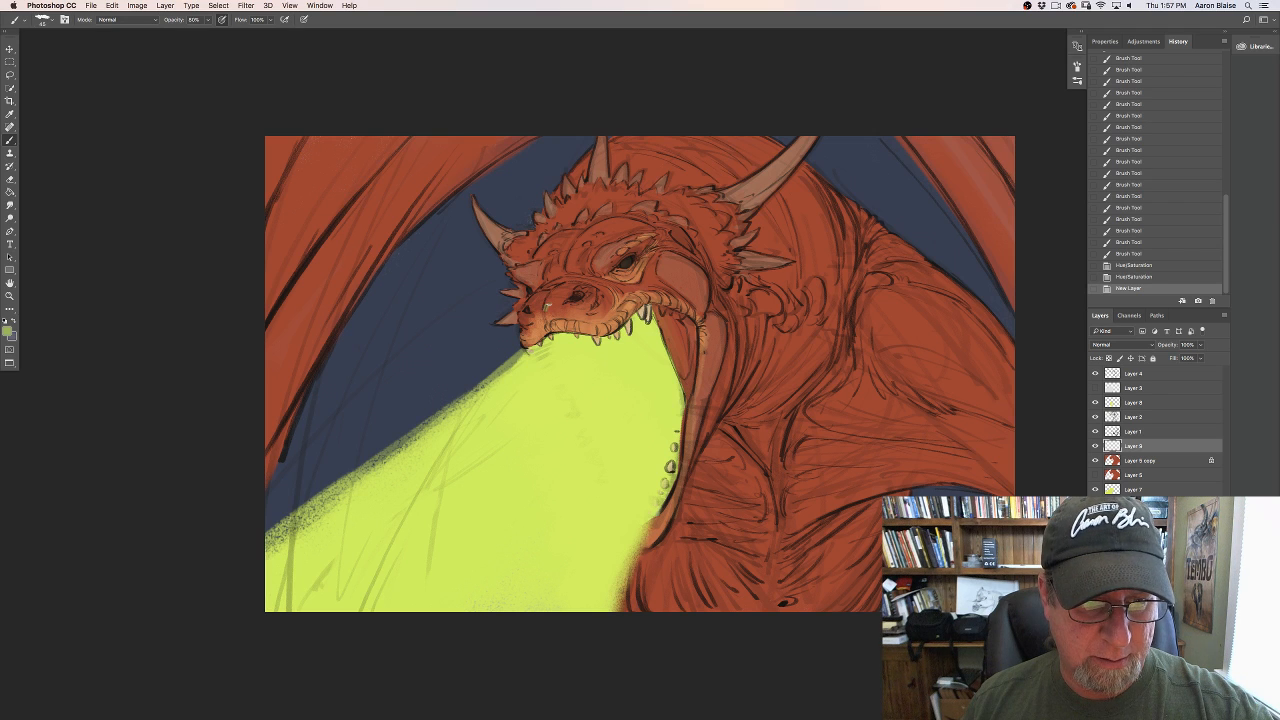
# Step: Raise the brush opacity to 100% while testing light green dabs on the dragon's snout
pyautogui.click(547, 305)
pyautogui.moveTo(207, 24); pyautogui.dragTo(210, 33)
pyautogui.click(219, 41)
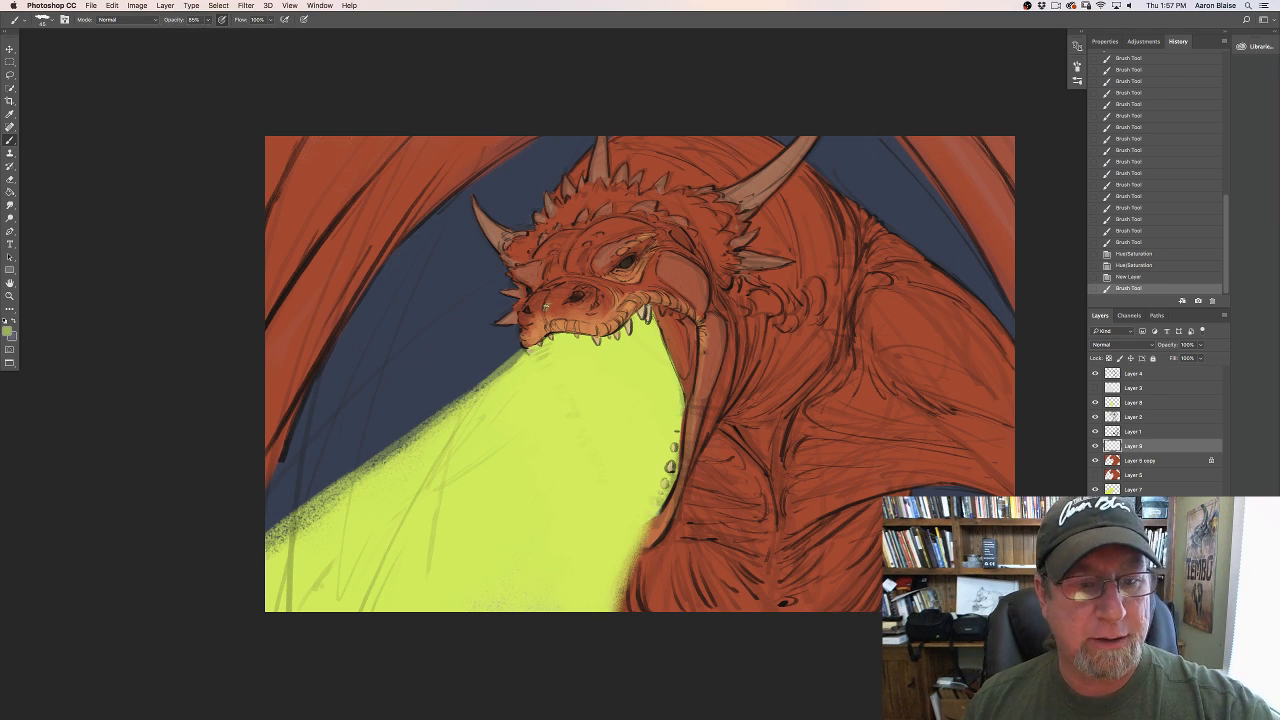
pyautogui.click(548, 300)
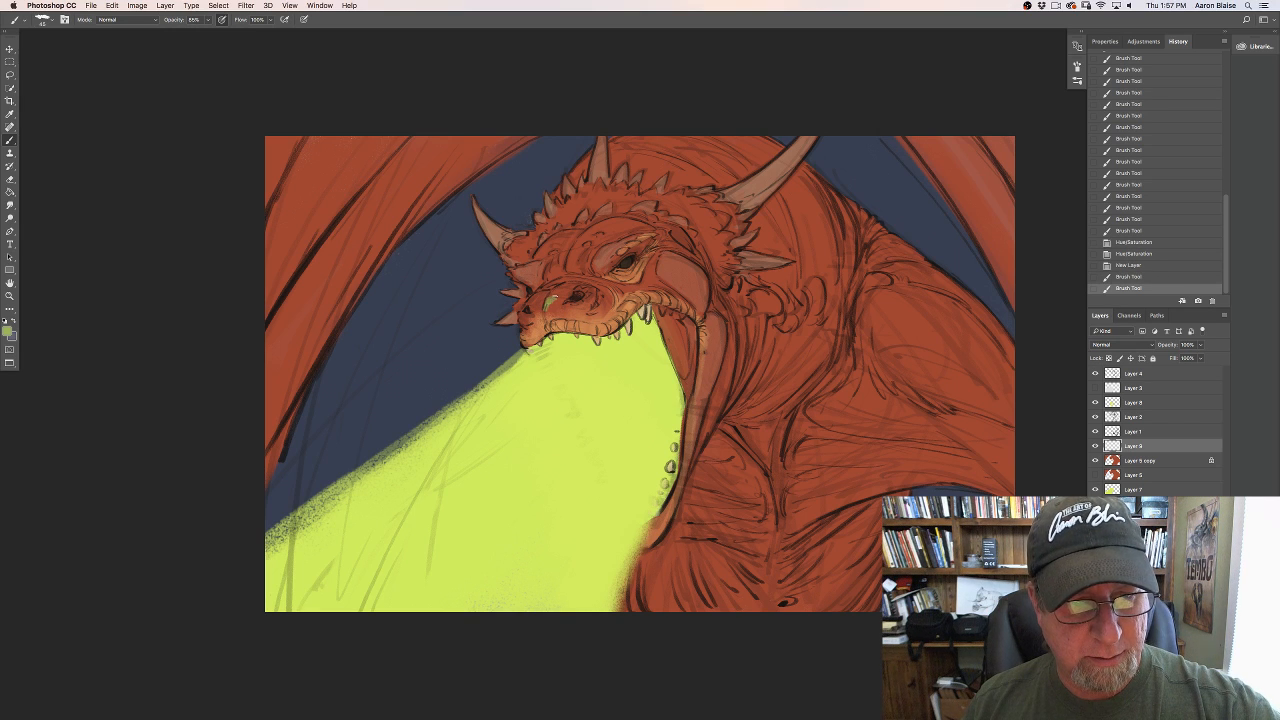
pyautogui.moveTo(207, 20); pyautogui.dragTo(216, 32)
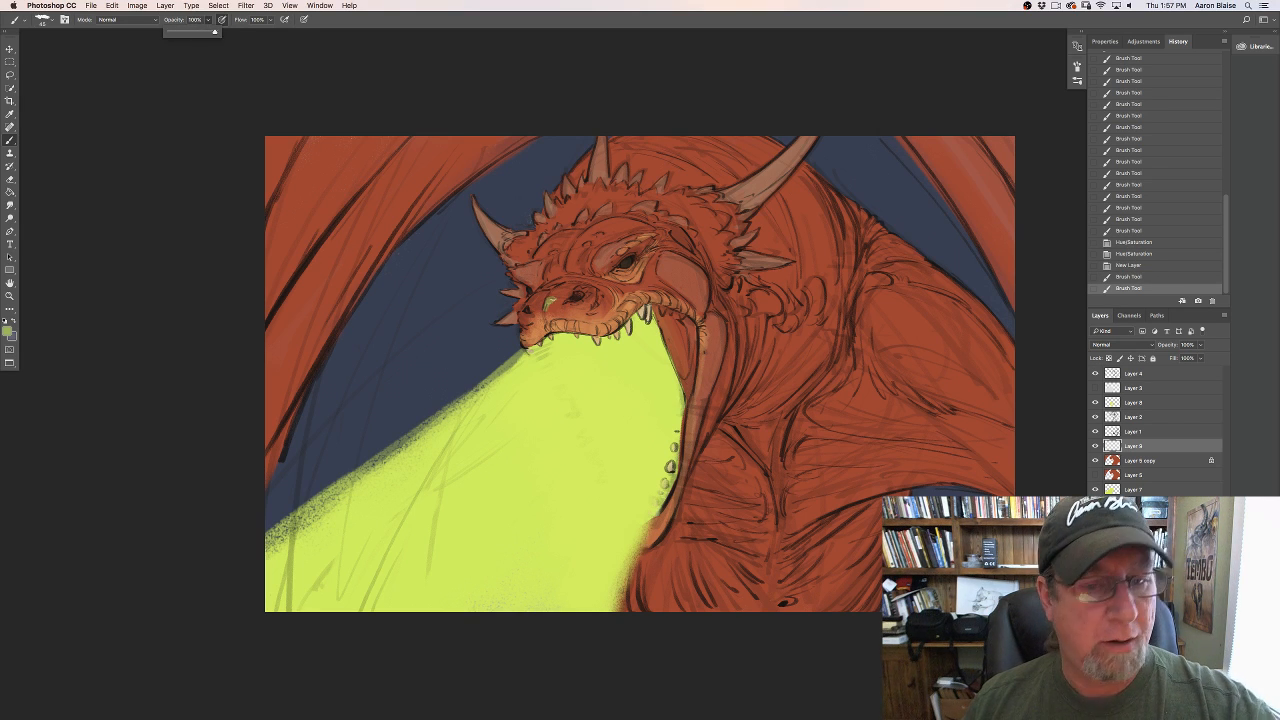
pyautogui.click(220, 36)
# Step: Paint light green markings along the bridge of the dragon's snout with short brush strokes
pyautogui.click(555, 294)
pyautogui.click(552, 293)
pyautogui.click(550, 297)
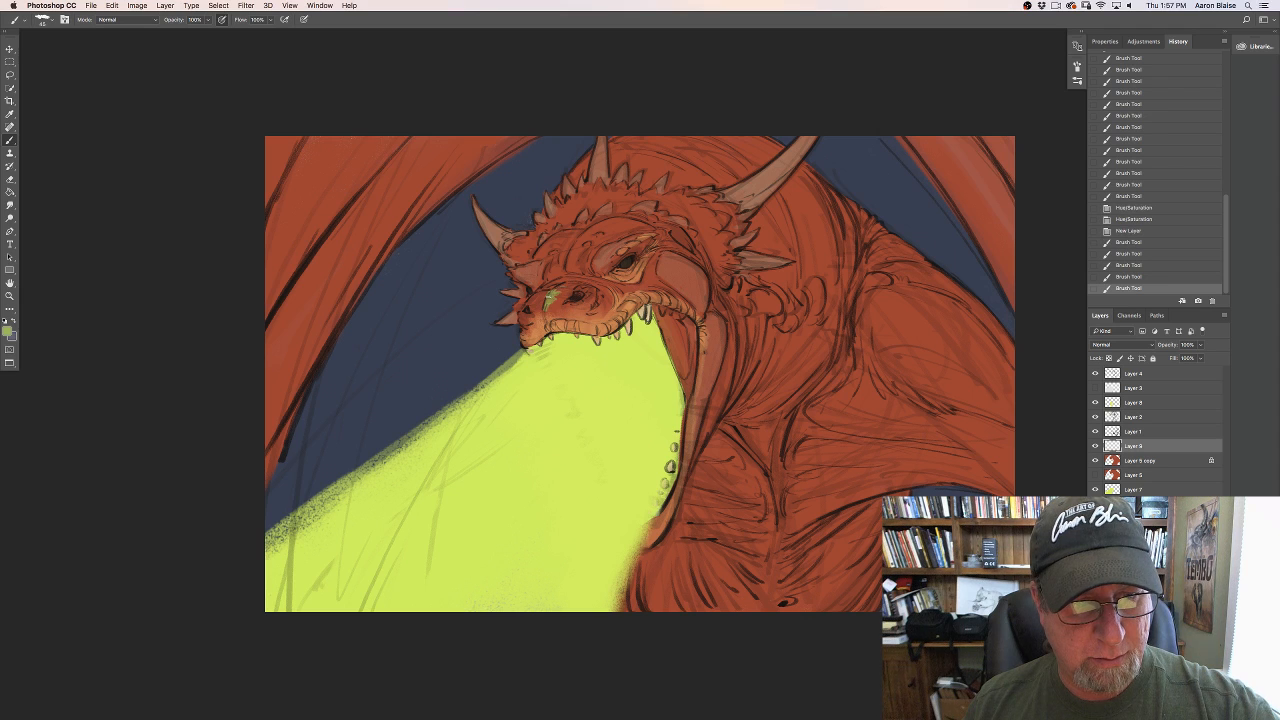
pyautogui.click(548, 297)
pyautogui.click(549, 296)
pyautogui.moveTo(546, 302); pyautogui.dragTo(549, 296)
pyautogui.moveTo(548, 300); pyautogui.dragTo(561, 287)
pyautogui.moveTo(560, 289); pyautogui.dragTo(565, 284)
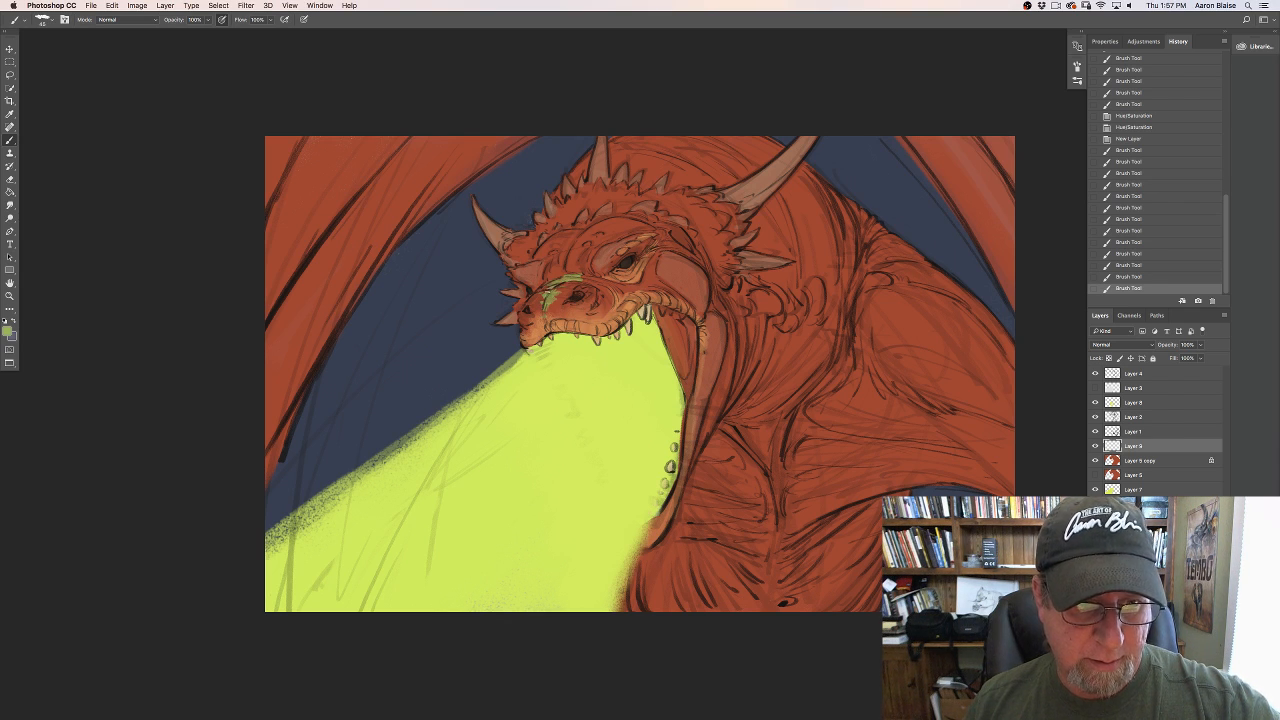
# Step: Extend the light green markings between the eyes and up over the dragon's forehead
pyautogui.moveTo(580, 280); pyautogui.dragTo(596, 276)
pyautogui.moveTo(584, 279); pyautogui.dragTo(590, 276)
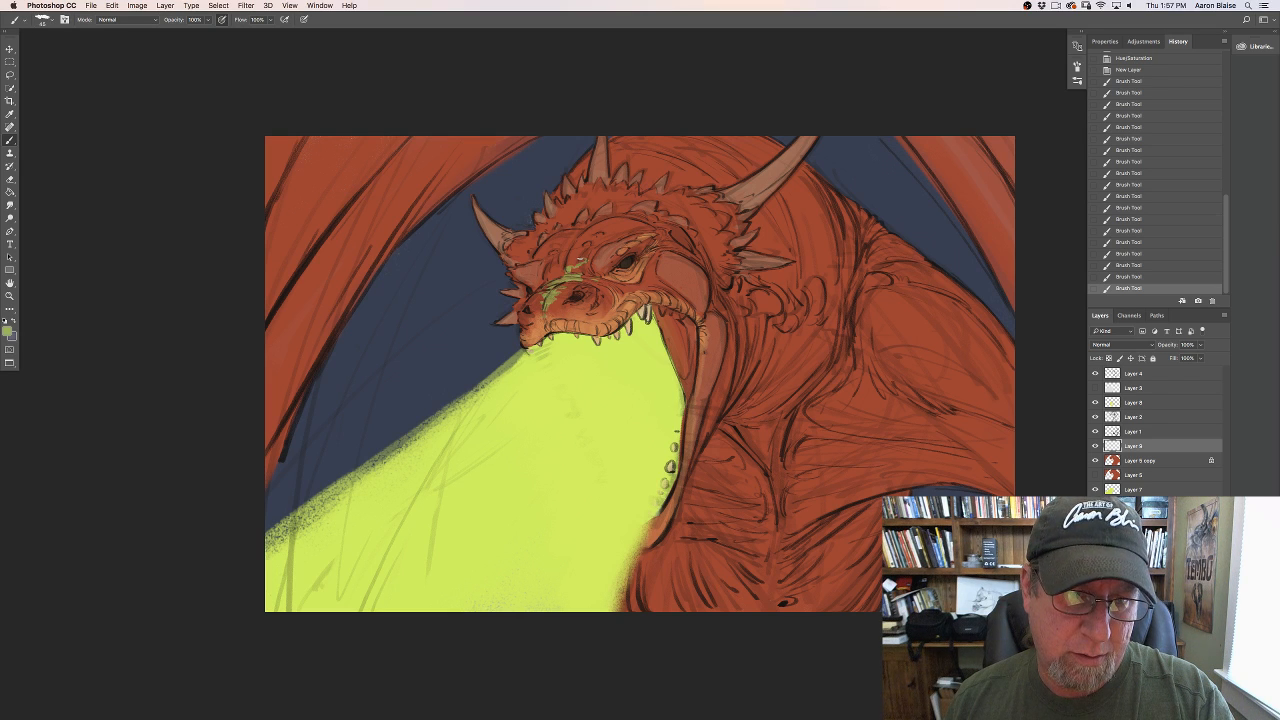
pyautogui.moveTo(597, 248)
pyautogui.mouseDown()
pyautogui.moveTo(573, 255)
pyautogui.moveTo(592, 250)
pyautogui.mouseUp()
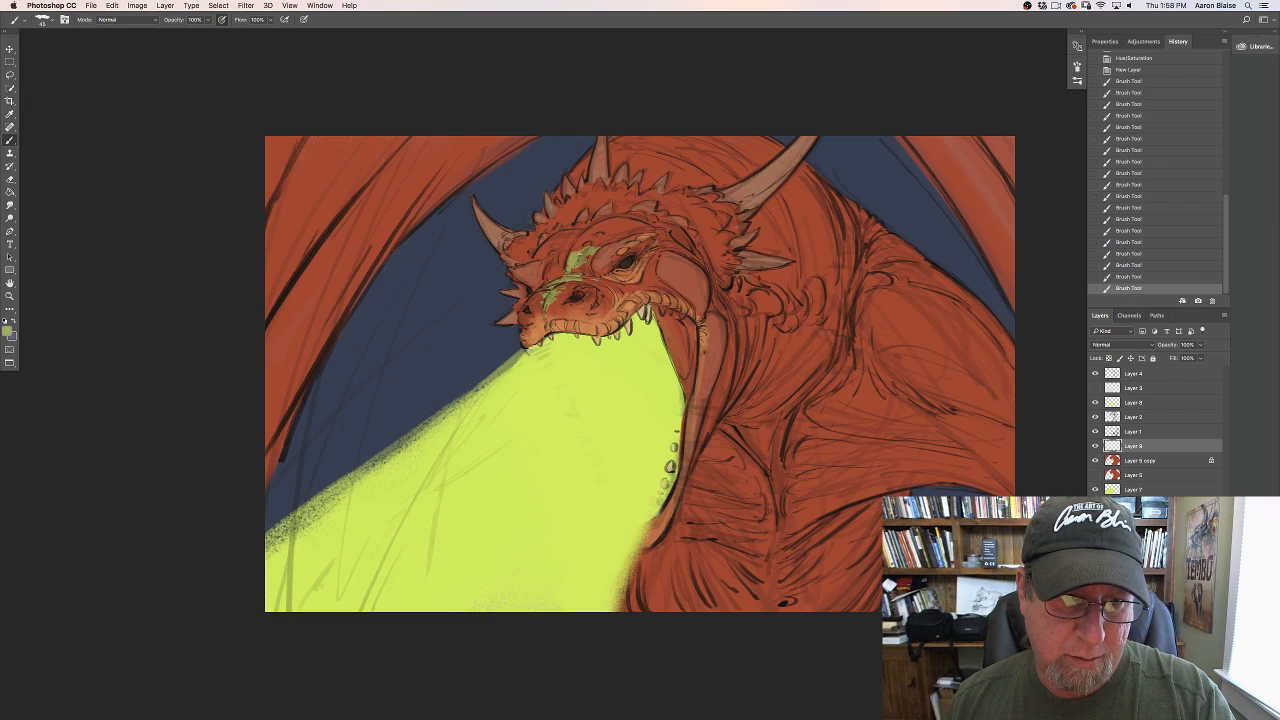
pyautogui.moveTo(579, 260); pyautogui.dragTo(571, 270)
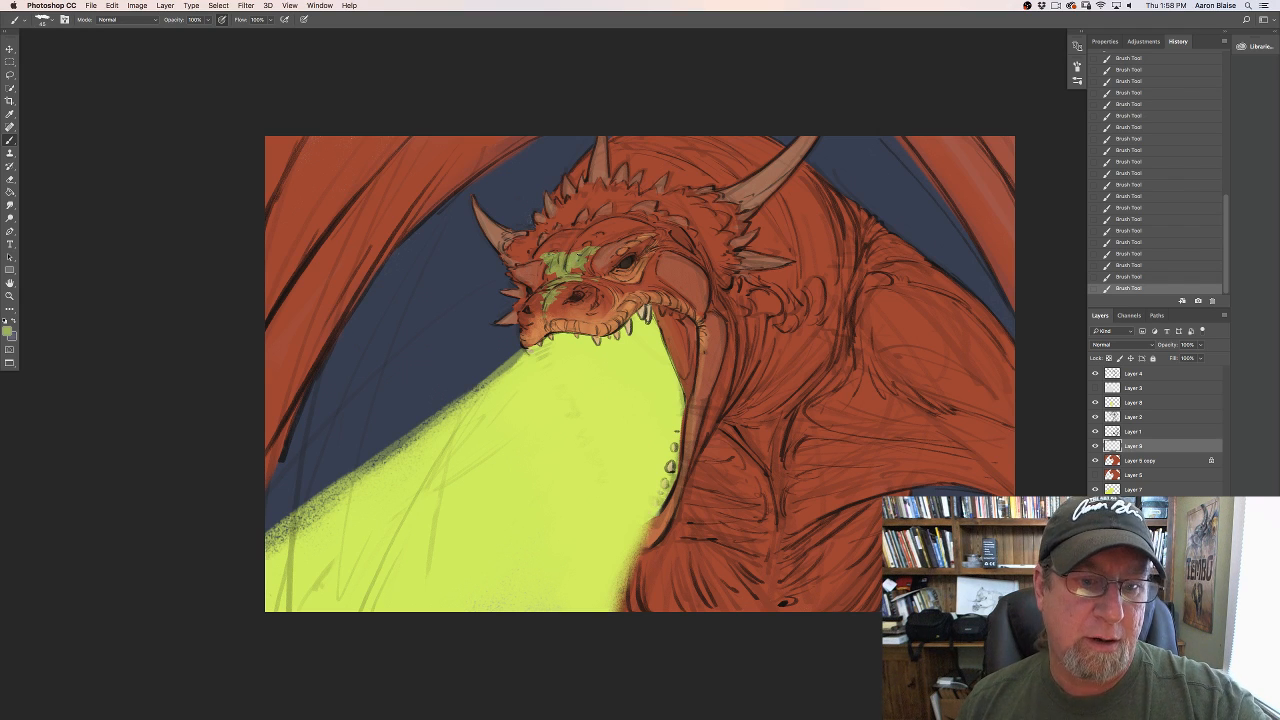
pyautogui.moveTo(566, 252)
pyautogui.mouseDown()
pyautogui.moveTo(623, 229)
pyautogui.moveTo(613, 226)
pyautogui.mouseUp()
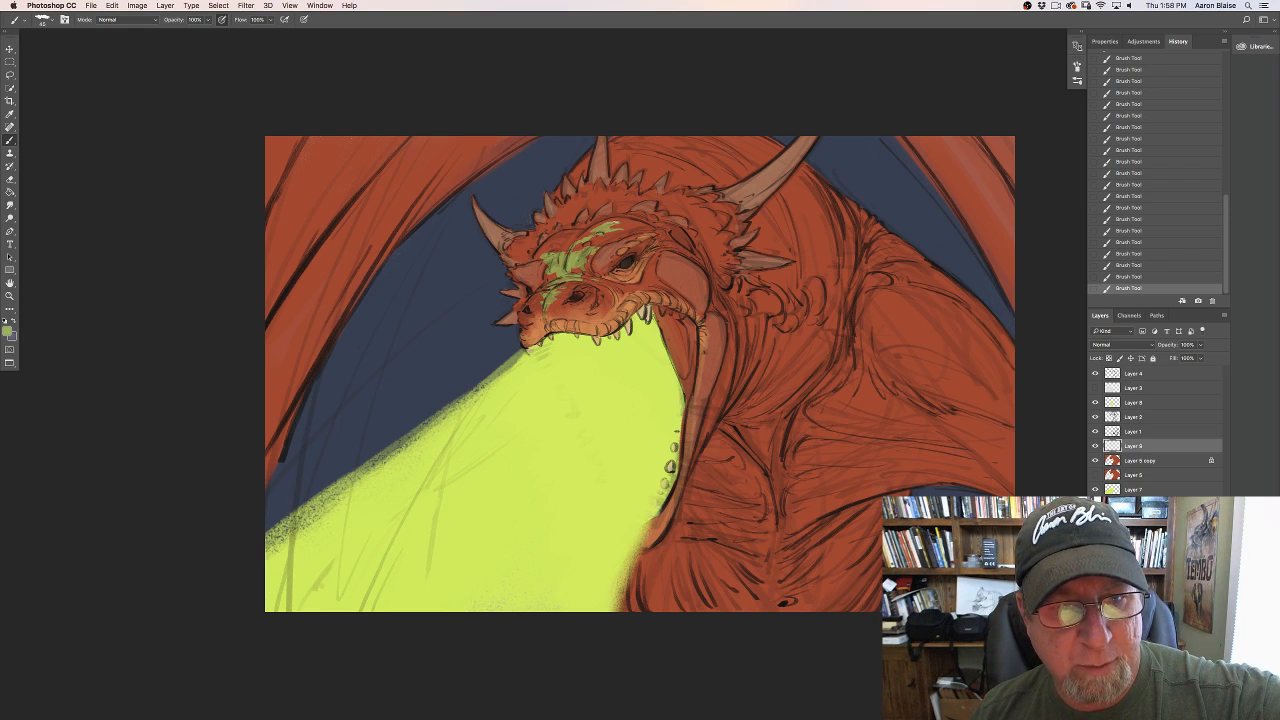
pyautogui.moveTo(580, 238)
pyautogui.mouseDown()
pyautogui.moveTo(596, 226)
pyautogui.moveTo(569, 240)
pyautogui.mouseUp()
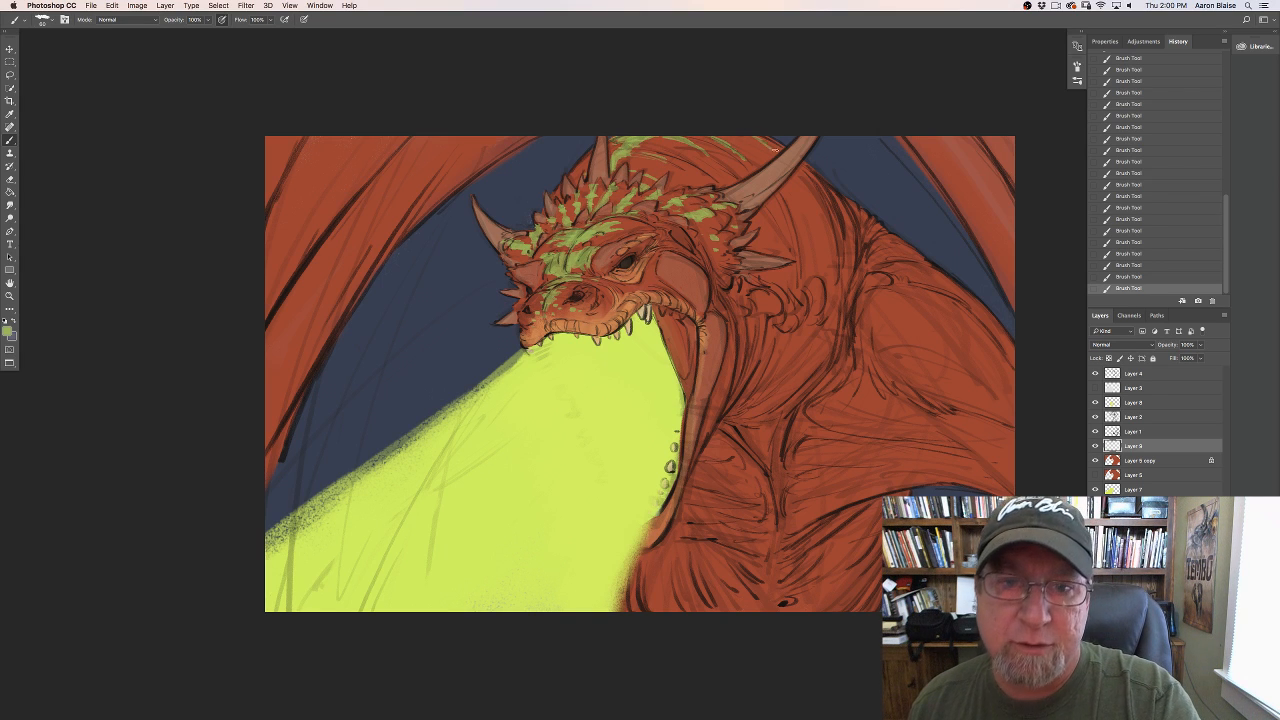
# Step: Paint curved light green stripes down the dragon's neck behind the large horn
pyautogui.moveTo(796, 174); pyautogui.dragTo(816, 213)
pyautogui.moveTo(818, 224); pyautogui.dragTo(825, 256)
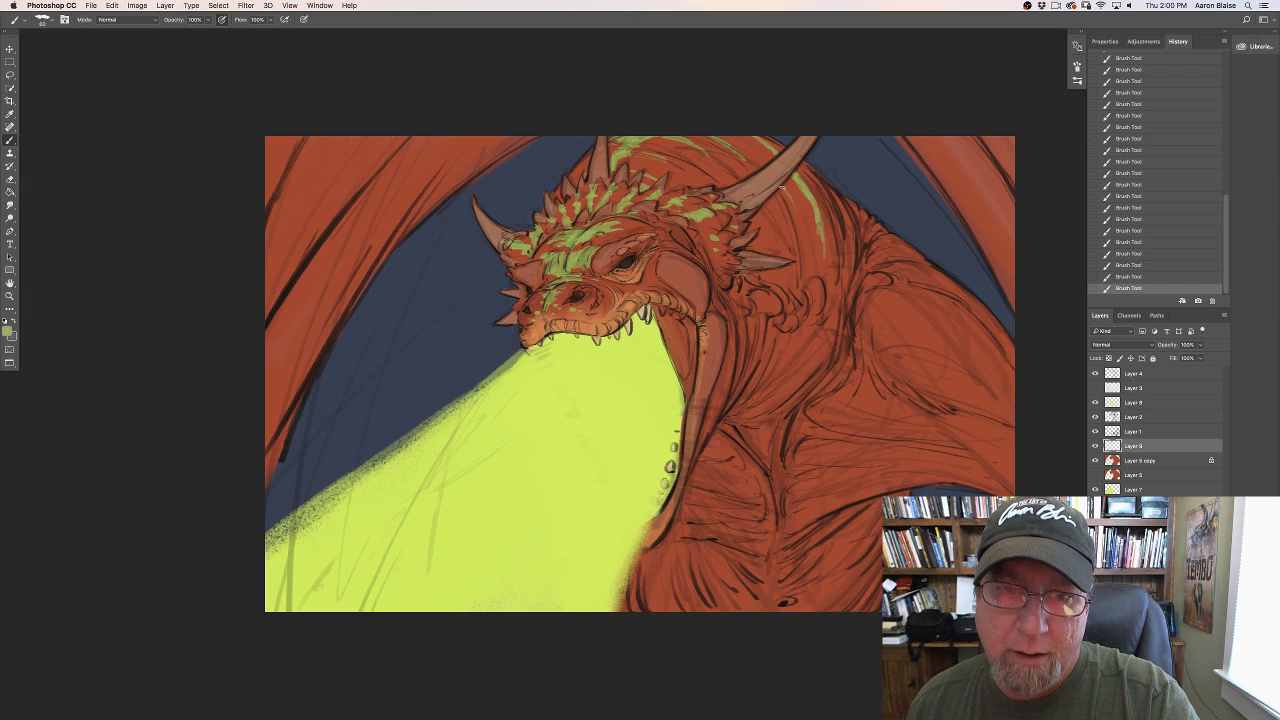
pyautogui.moveTo(779, 188); pyautogui.dragTo(806, 248)
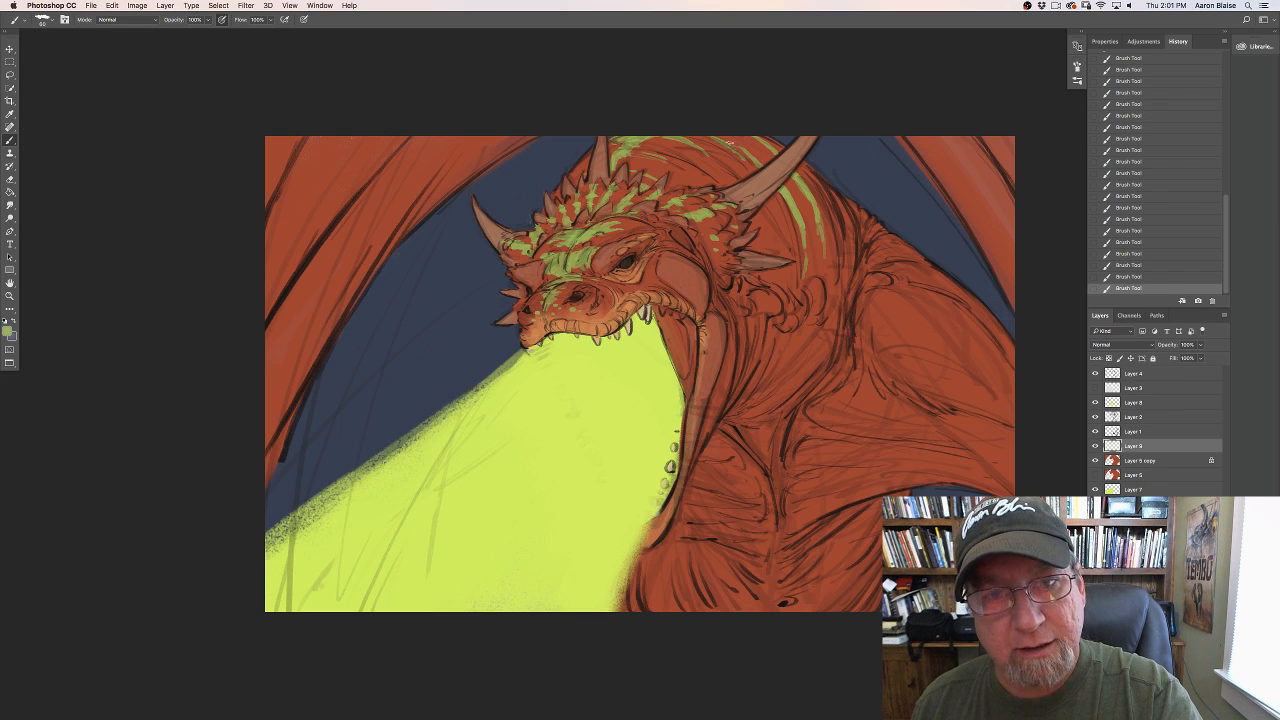
pyautogui.moveTo(815, 268)
pyautogui.mouseDown()
pyautogui.moveTo(820, 310)
pyautogui.moveTo(791, 298)
pyautogui.moveTo(794, 317)
pyautogui.mouseUp()
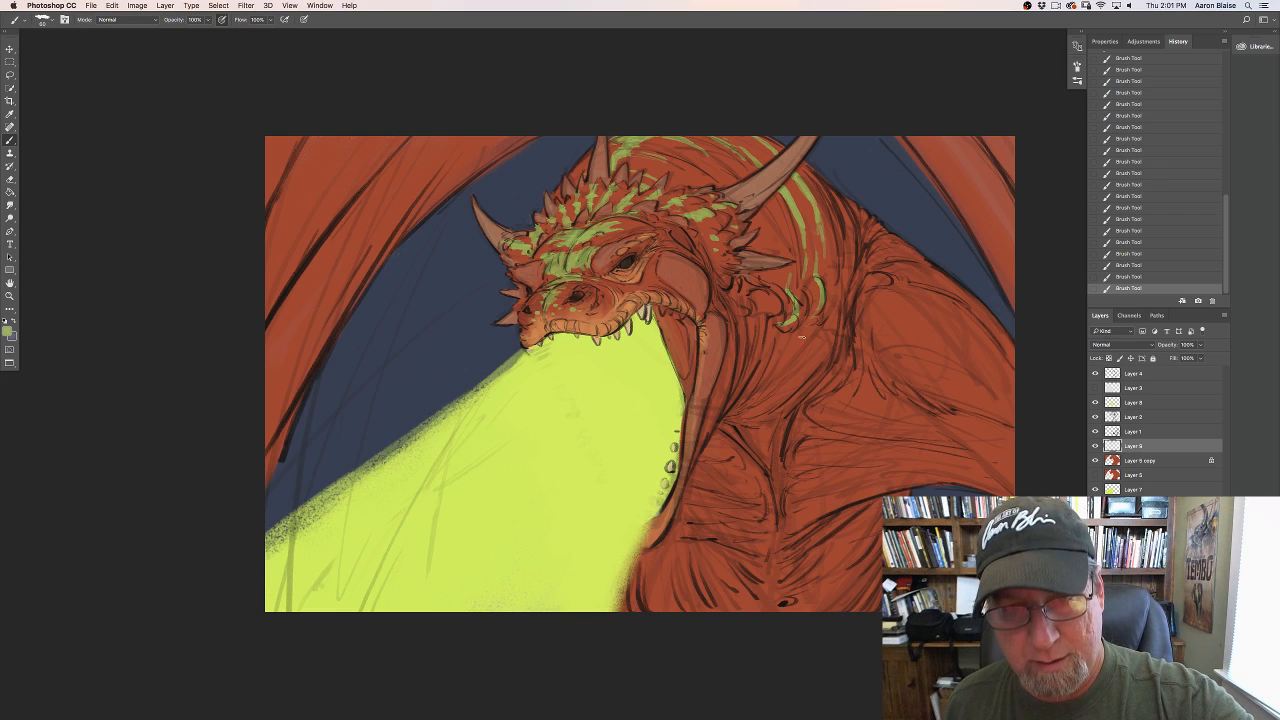
pyautogui.moveTo(806, 328)
pyautogui.mouseDown()
pyautogui.moveTo(778, 368)
pyautogui.moveTo(808, 354)
pyautogui.moveTo(792, 368)
pyautogui.mouseUp()
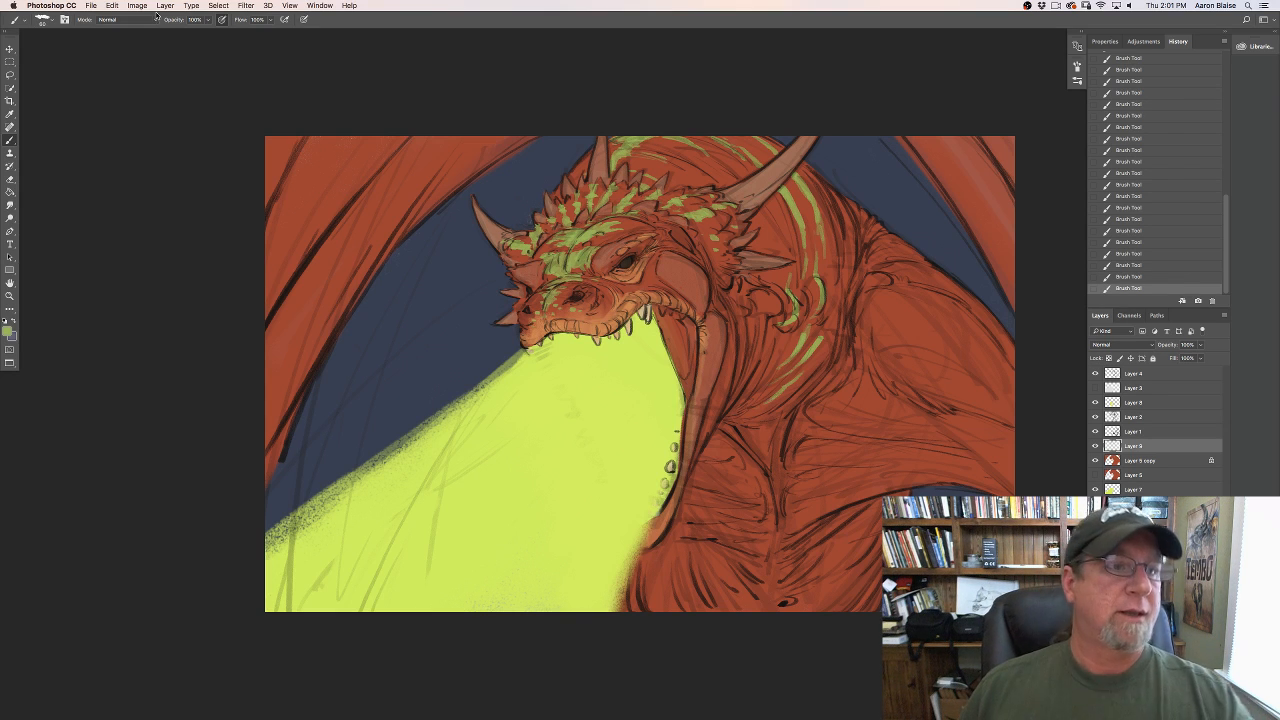
# Step: Shift the green markings to a darker teal with a Hue/Saturation hue of +70 and lightness of -18
pyautogui.click(137, 5)
pyautogui.moveTo(170, 33)
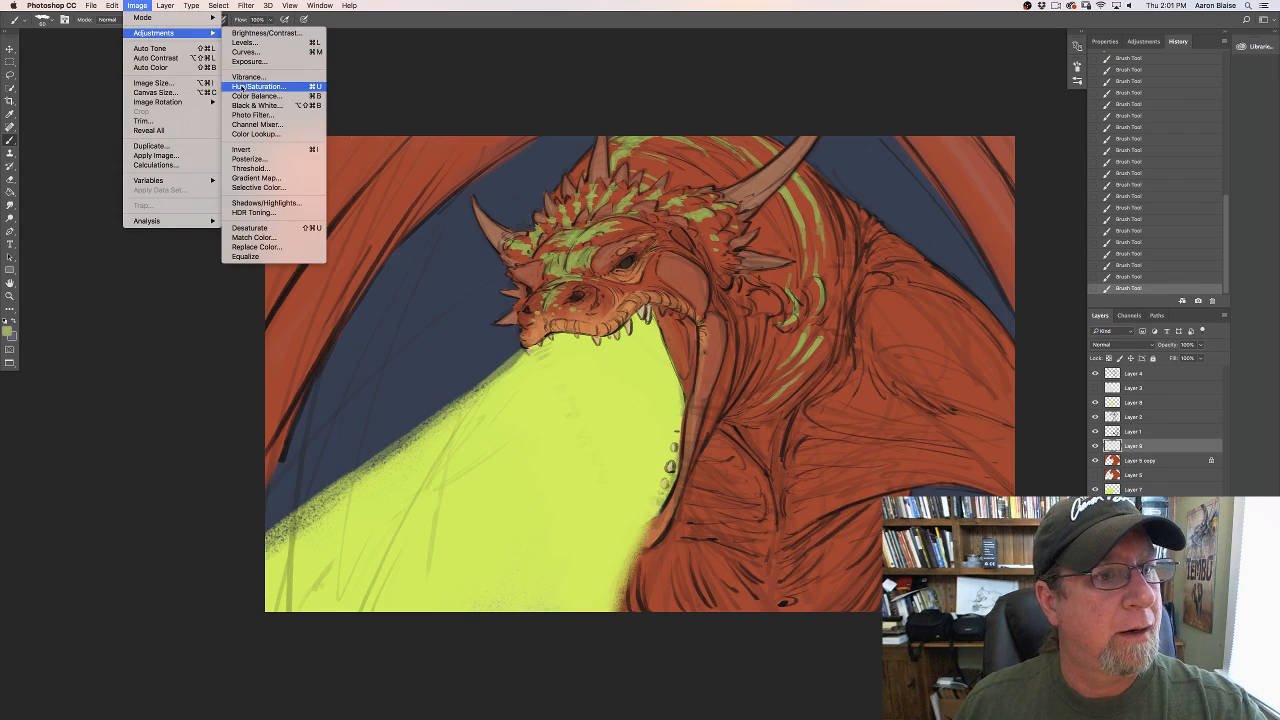
pyautogui.click(242, 88)
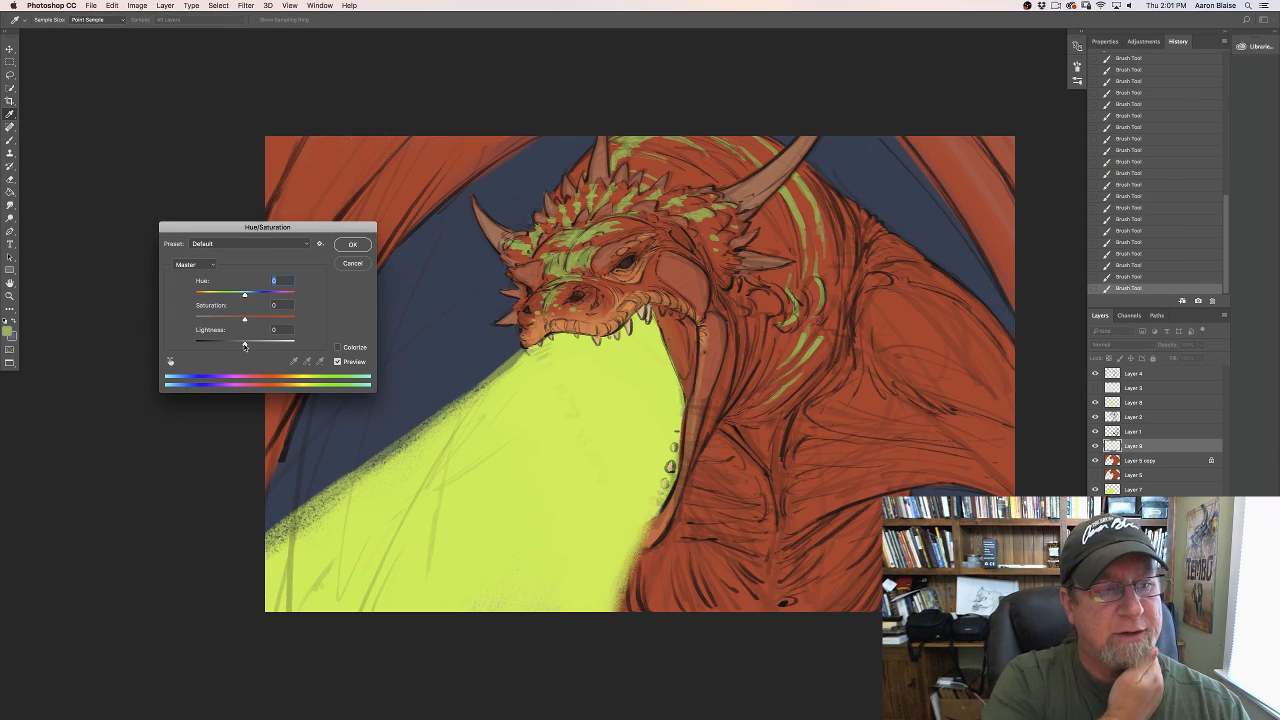
pyautogui.moveTo(244, 345)
pyautogui.mouseDown()
pyautogui.moveTo(261, 347)
pyautogui.moveTo(237, 349)
pyautogui.mouseUp()
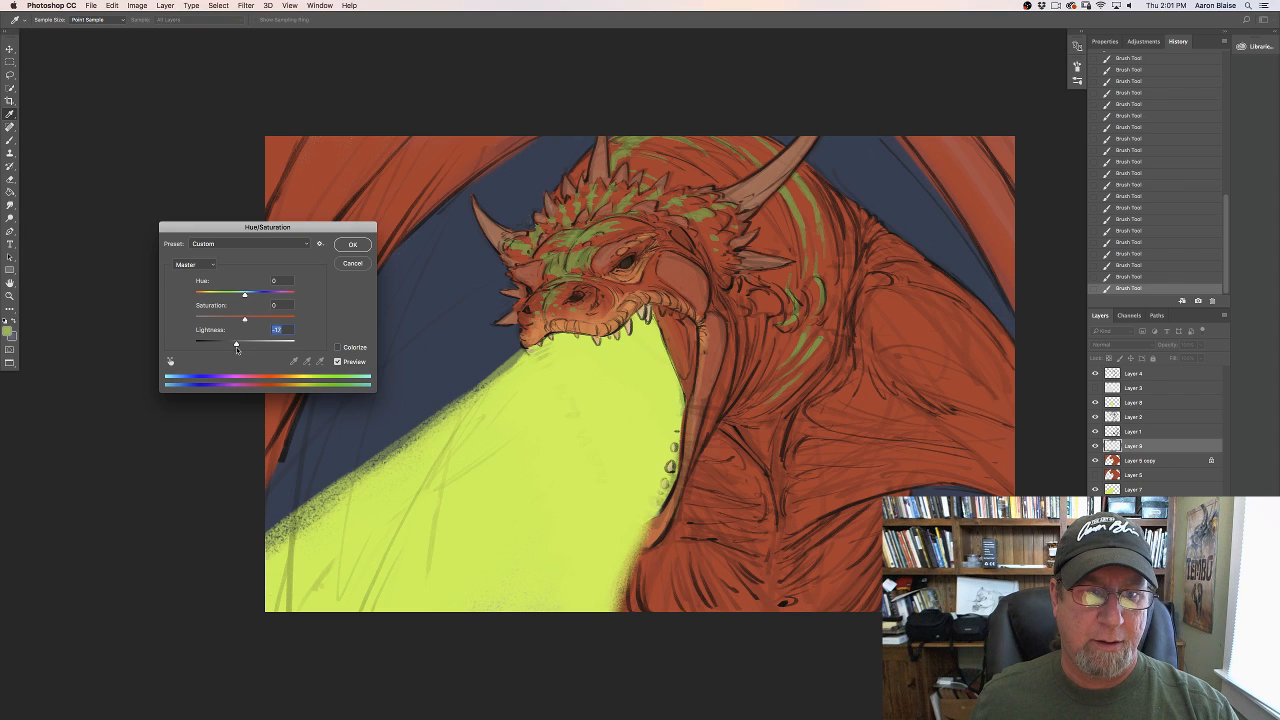
pyautogui.moveTo(244, 296); pyautogui.dragTo(272, 297)
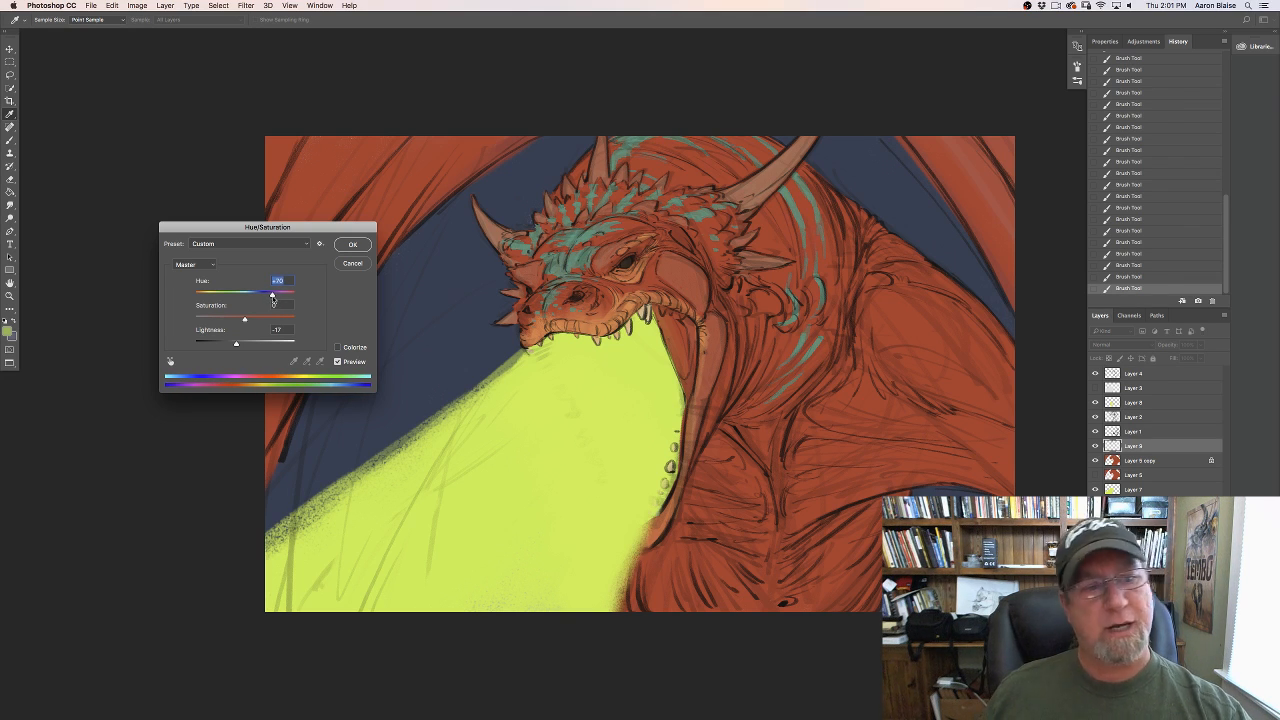
pyautogui.moveTo(236, 344); pyautogui.dragTo(229, 345)
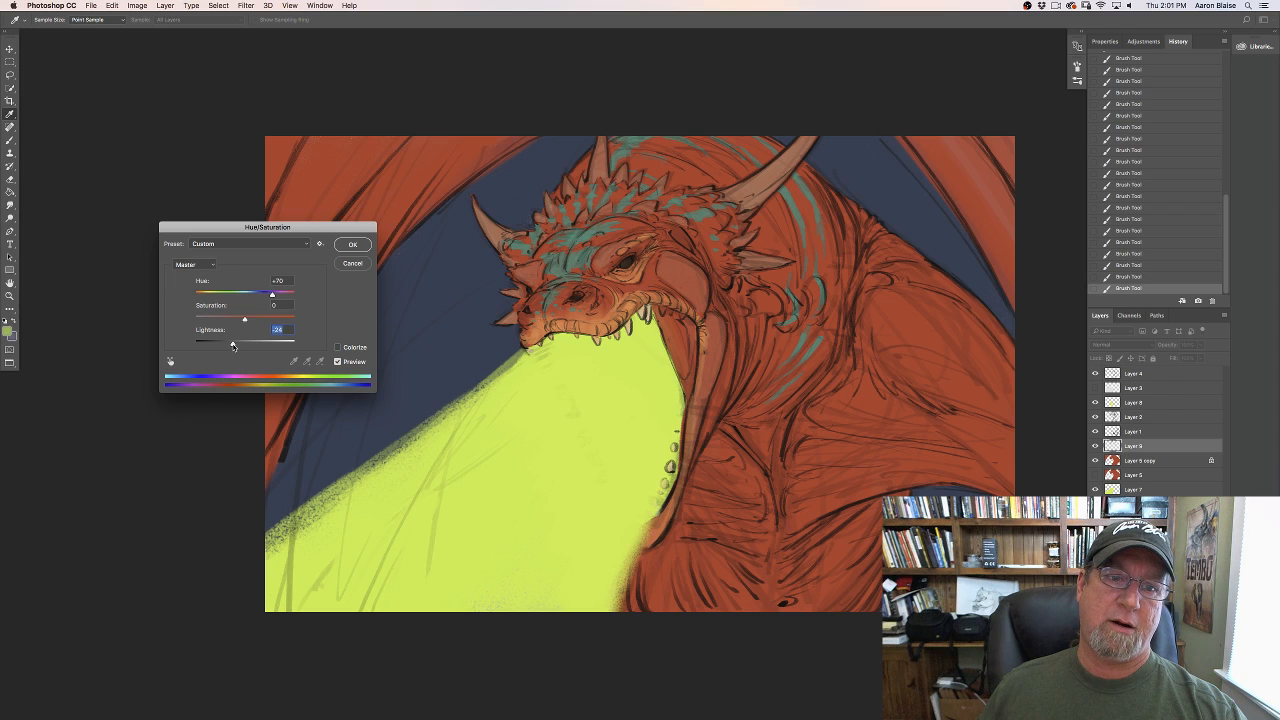
pyautogui.moveTo(233, 346); pyautogui.dragTo(236, 347)
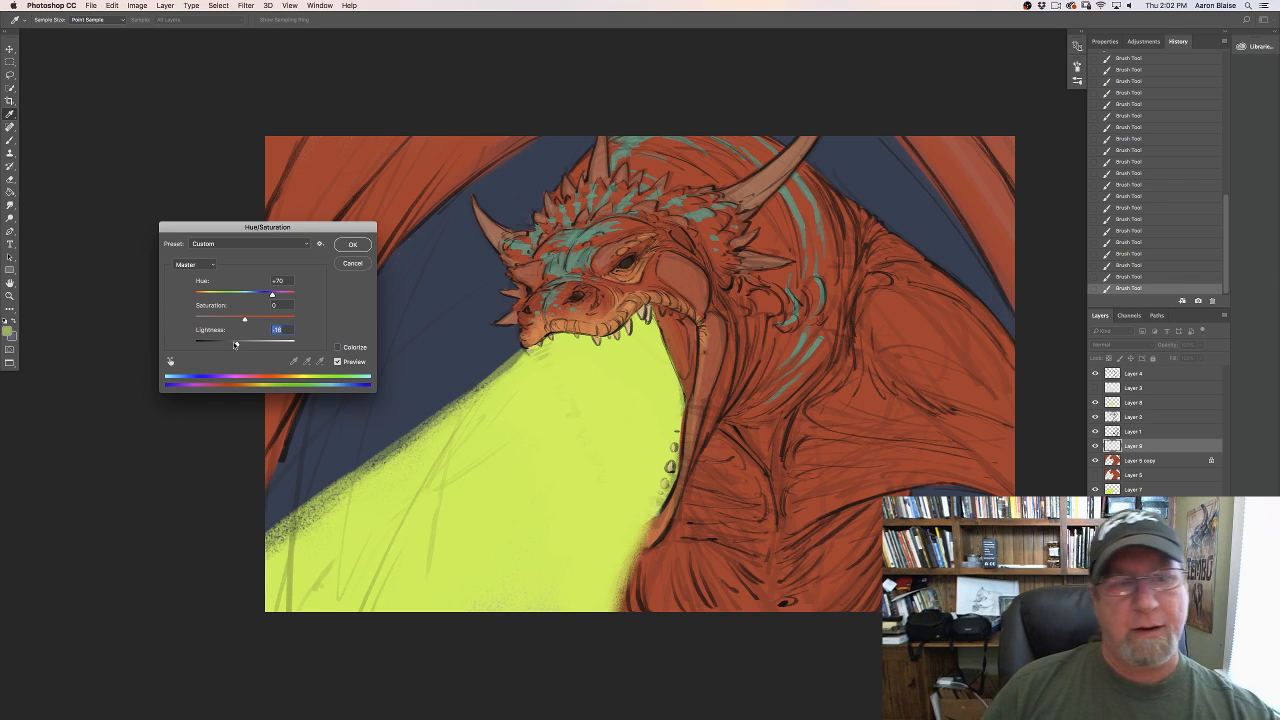
pyautogui.click(347, 244)
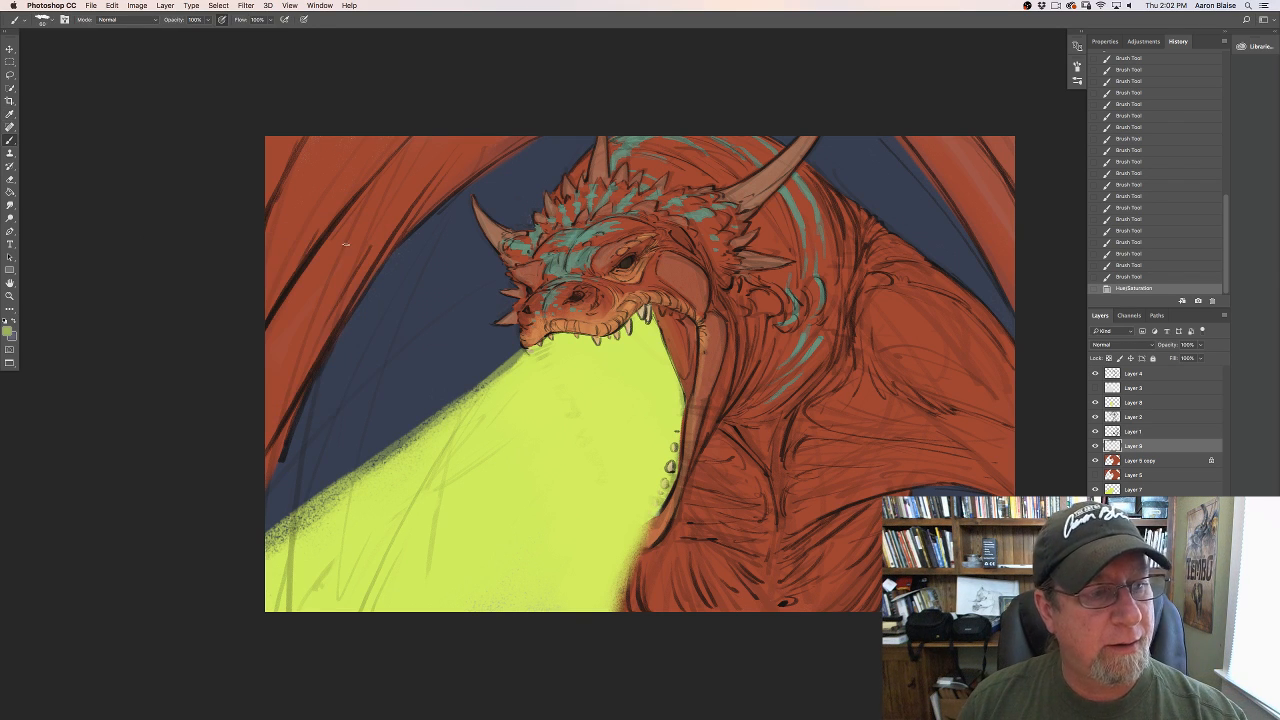
# Step: Sample the teal from the forehead markings as the foreground colour, with hue 159°, saturation 56% and brightness 63%
pyautogui.click(7, 331)
pyautogui.click(803, 205)
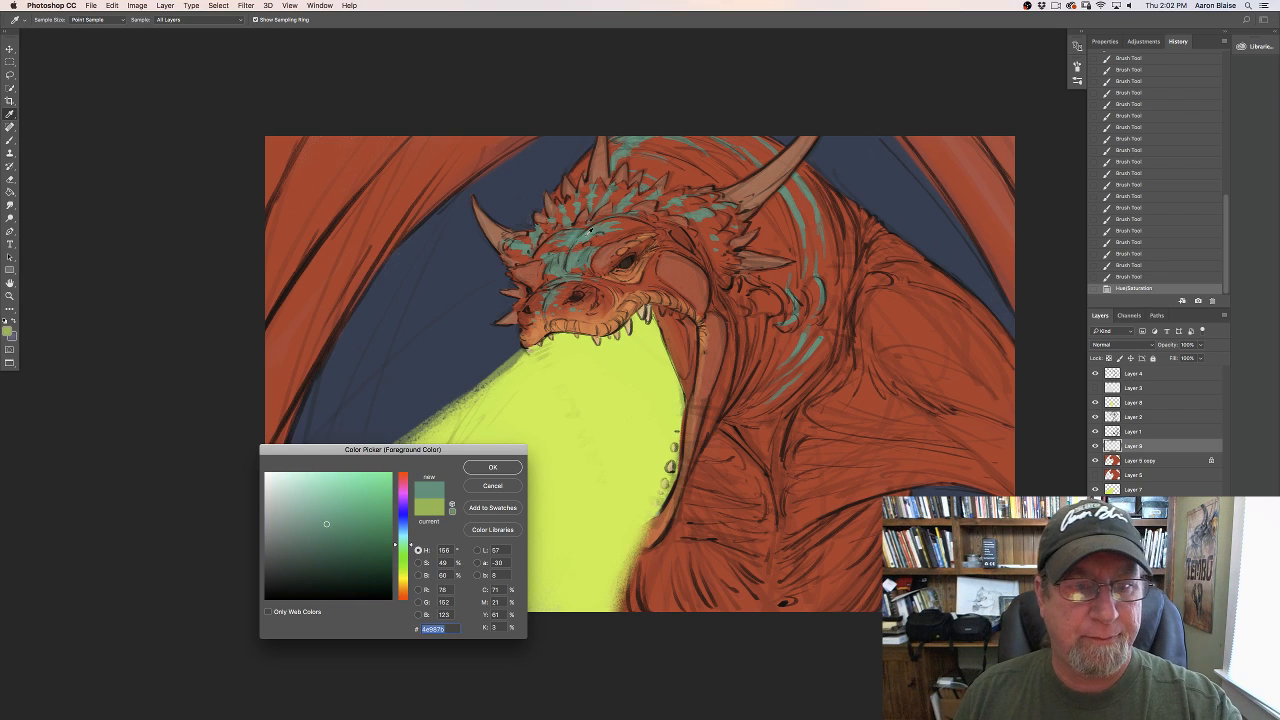
pyautogui.click(591, 229)
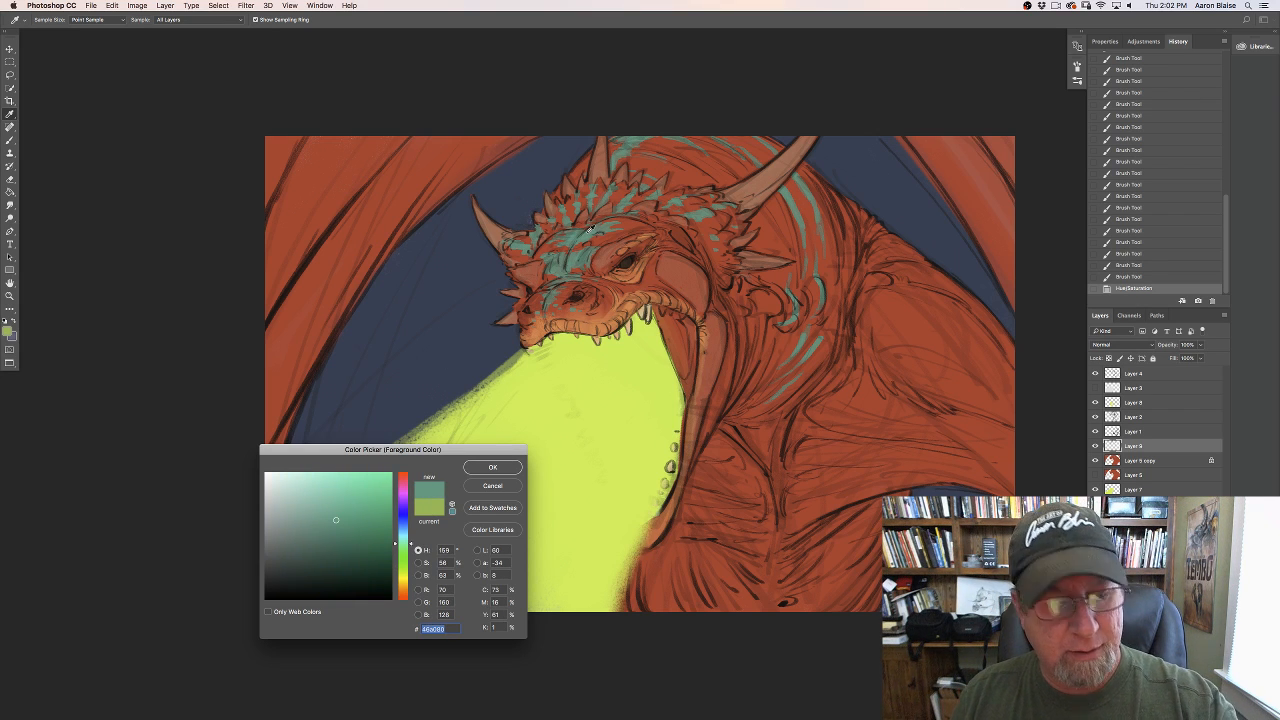
pyautogui.click(492, 467)
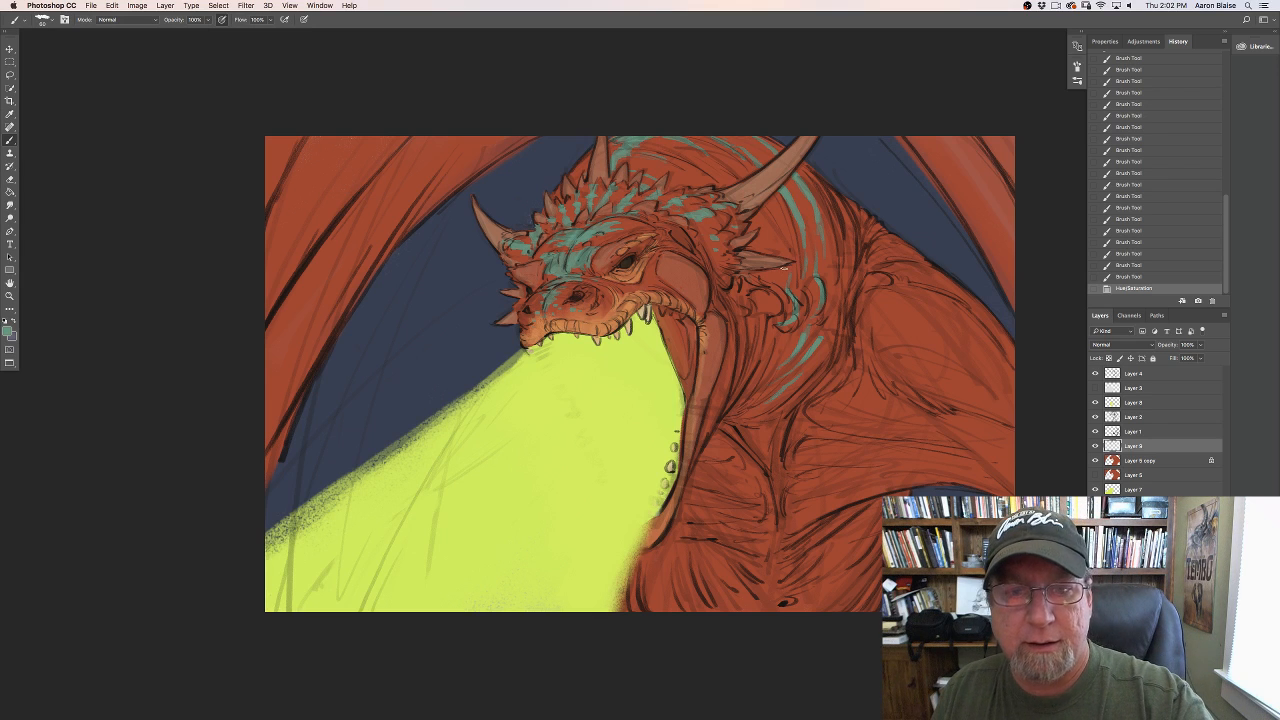
# Step: Paint additional teal stripes on the neck around the cheek horns and down behind the jaw
pyautogui.moveTo(785, 268); pyautogui.dragTo(789, 282)
pyautogui.moveTo(786, 269); pyautogui.dragTo(789, 281)
pyautogui.moveTo(786, 269); pyautogui.dragTo(788, 281)
pyautogui.moveTo(786, 268)
pyautogui.mouseDown()
pyautogui.moveTo(788, 279)
pyautogui.moveTo(787, 253)
pyautogui.mouseUp()
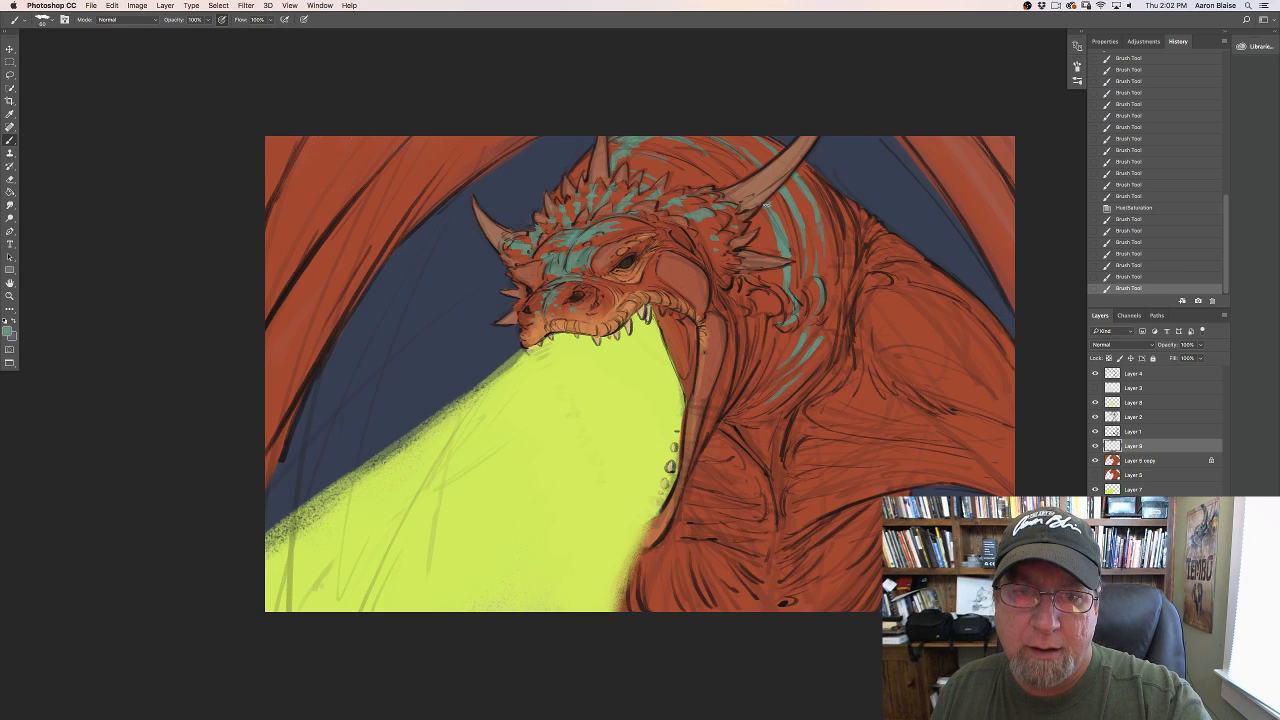
pyautogui.moveTo(766, 205); pyautogui.dragTo(774, 216)
pyautogui.moveTo(767, 205)
pyautogui.mouseDown()
pyautogui.moveTo(775, 217)
pyautogui.moveTo(724, 161)
pyautogui.mouseUp()
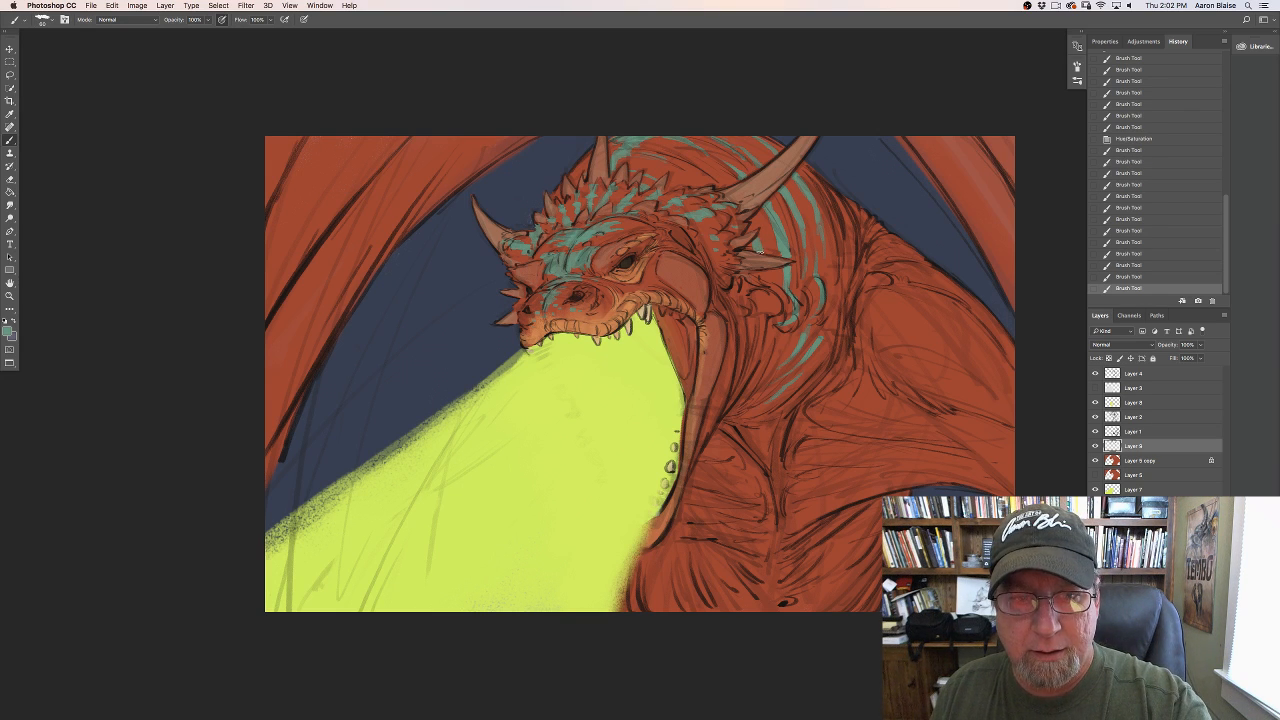
pyautogui.moveTo(760, 252); pyautogui.dragTo(753, 240)
pyautogui.moveTo(752, 238); pyautogui.dragTo(768, 301)
pyautogui.moveTo(767, 300); pyautogui.dragTo(762, 342)
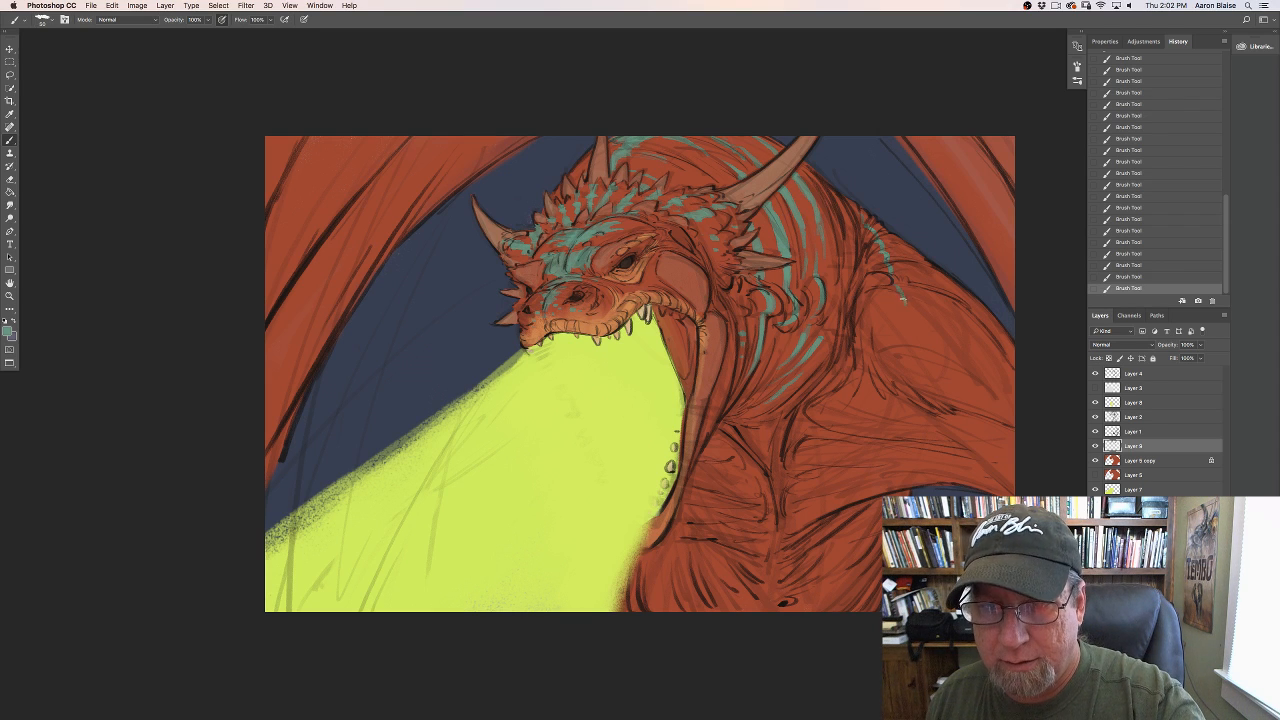
# Step: Paint long curved teal stripes across the dragon's shoulder, chest and belly, following the body's contours
pyautogui.moveTo(902, 300)
pyautogui.mouseDown()
pyautogui.moveTo(874, 391)
pyautogui.moveTo(895, 339)
pyautogui.moveTo(893, 350)
pyautogui.moveTo(890, 279)
pyautogui.moveTo(892, 346)
pyautogui.mouseUp()
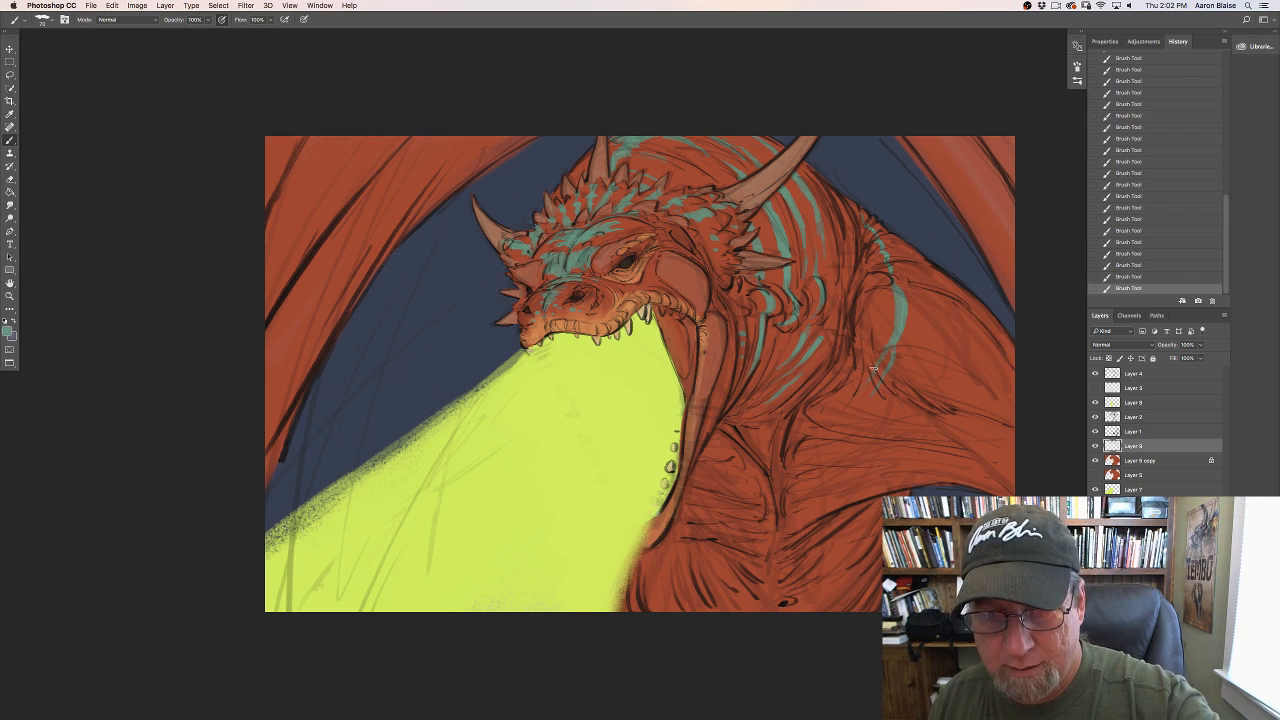
pyautogui.moveTo(884, 362)
pyautogui.mouseDown()
pyautogui.moveTo(852, 400)
pyautogui.moveTo(812, 412)
pyautogui.moveTo(844, 394)
pyautogui.moveTo(853, 366)
pyautogui.moveTo(822, 396)
pyautogui.mouseUp()
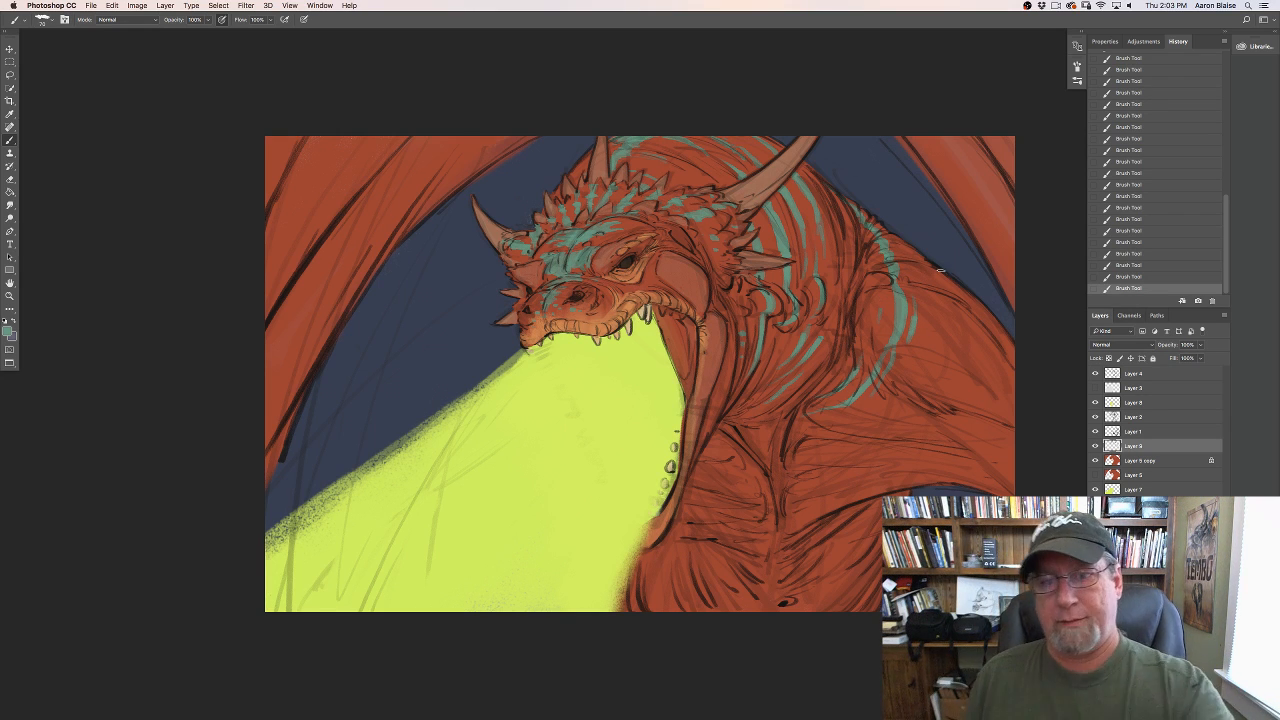
pyautogui.moveTo(940, 274)
pyautogui.mouseDown()
pyautogui.moveTo(961, 353)
pyautogui.moveTo(966, 334)
pyautogui.moveTo(940, 390)
pyautogui.moveTo(838, 462)
pyautogui.mouseUp()
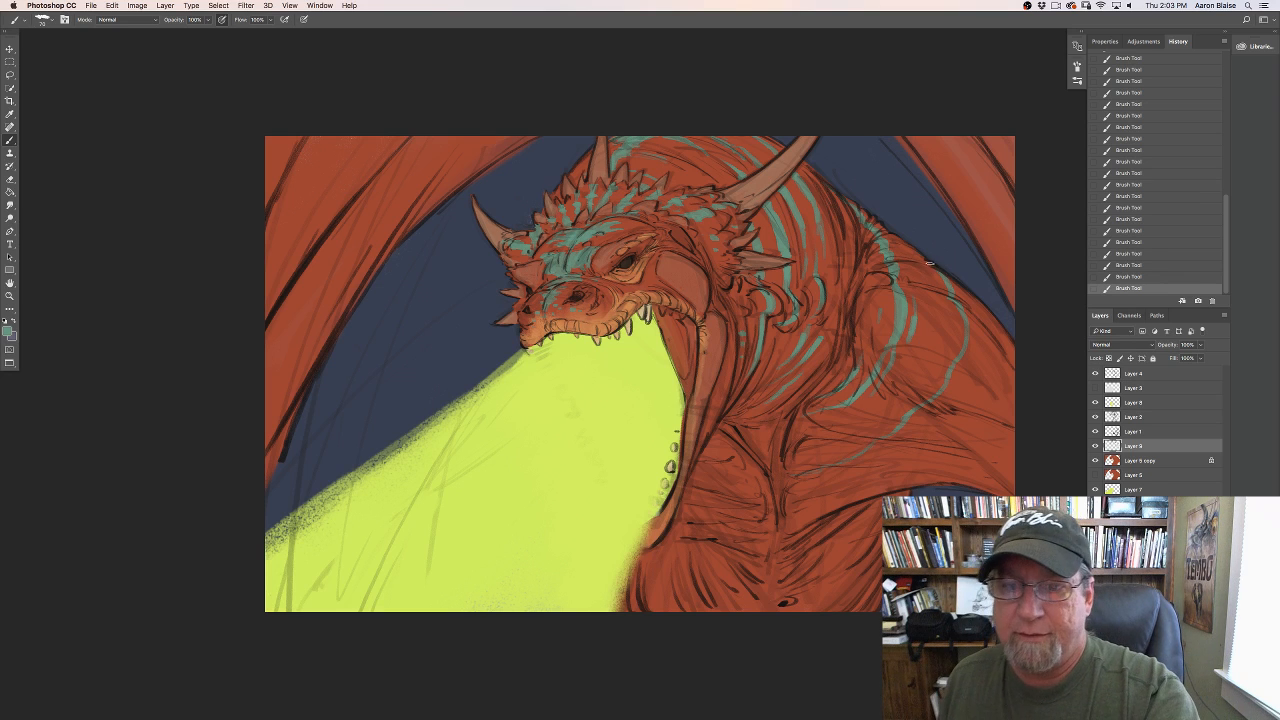
pyautogui.moveTo(967, 316)
pyautogui.mouseDown()
pyautogui.moveTo(972, 355)
pyautogui.moveTo(939, 395)
pyautogui.moveTo(973, 338)
pyautogui.moveTo(968, 318)
pyautogui.mouseUp()
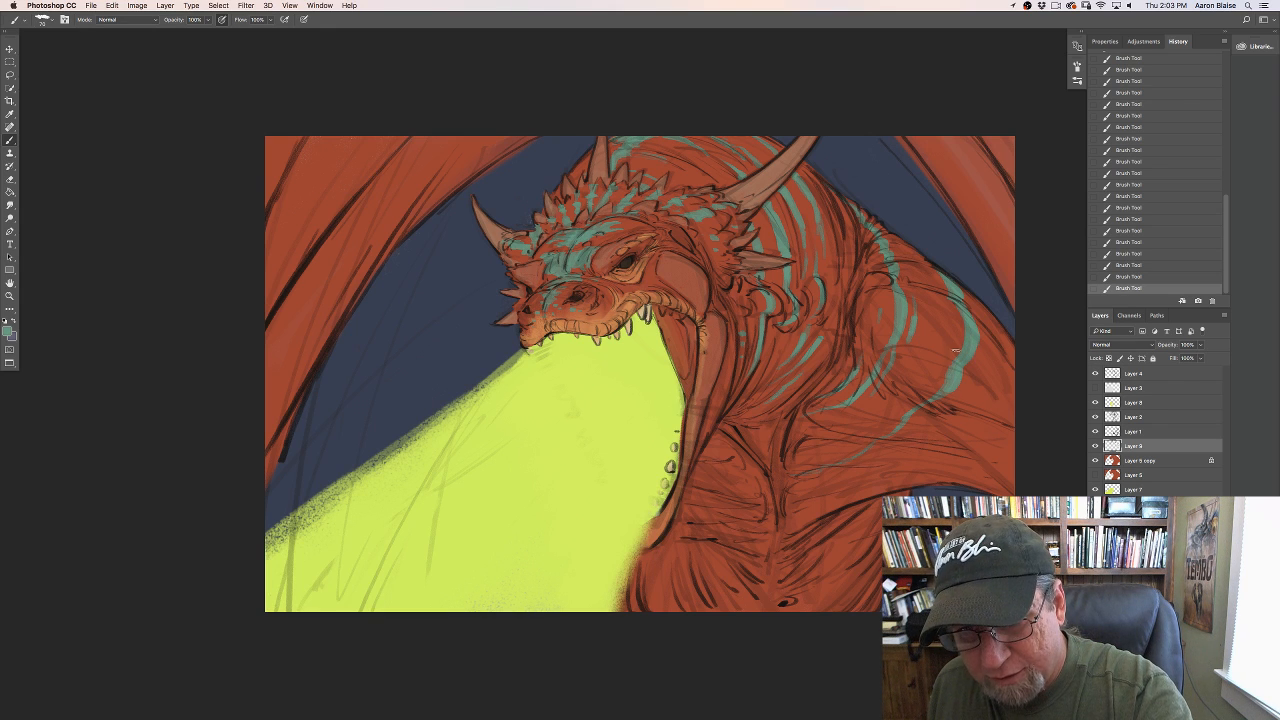
pyautogui.moveTo(954, 369)
pyautogui.mouseDown()
pyautogui.moveTo(895, 435)
pyautogui.moveTo(786, 491)
pyautogui.moveTo(822, 494)
pyautogui.moveTo(780, 513)
pyautogui.mouseUp()
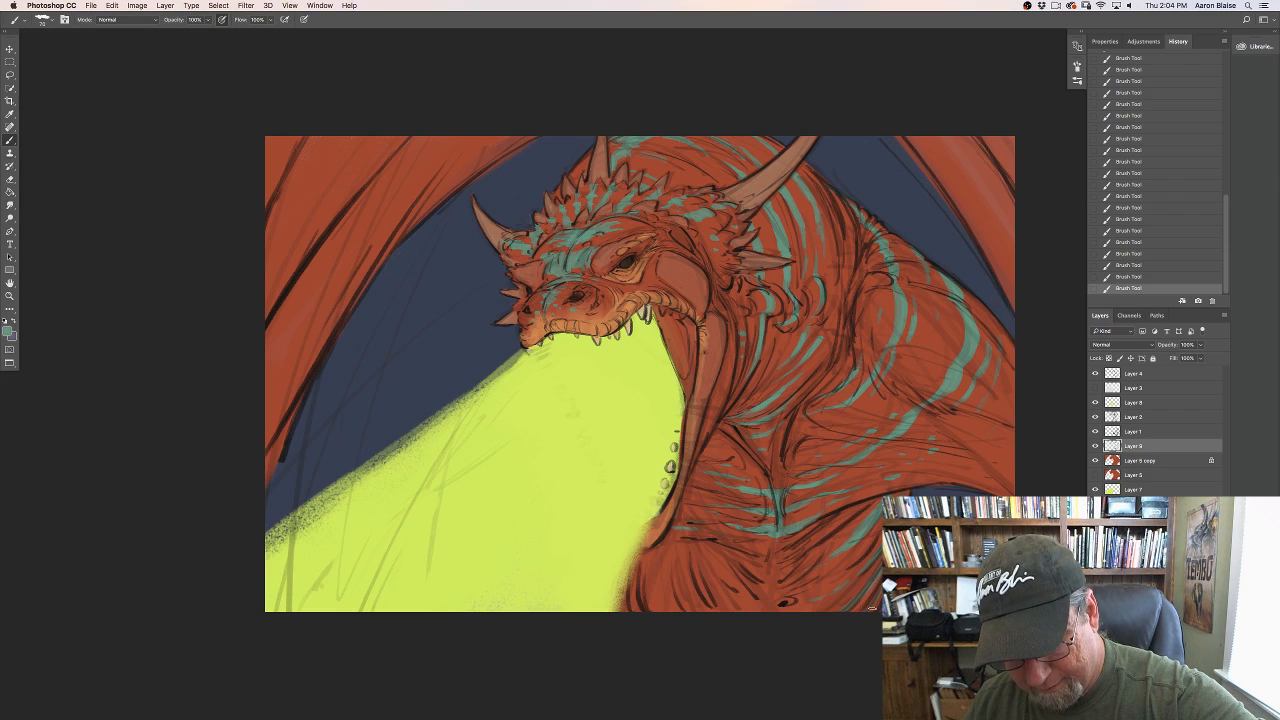
pyautogui.moveTo(689, 542); pyautogui.dragTo(705, 563)
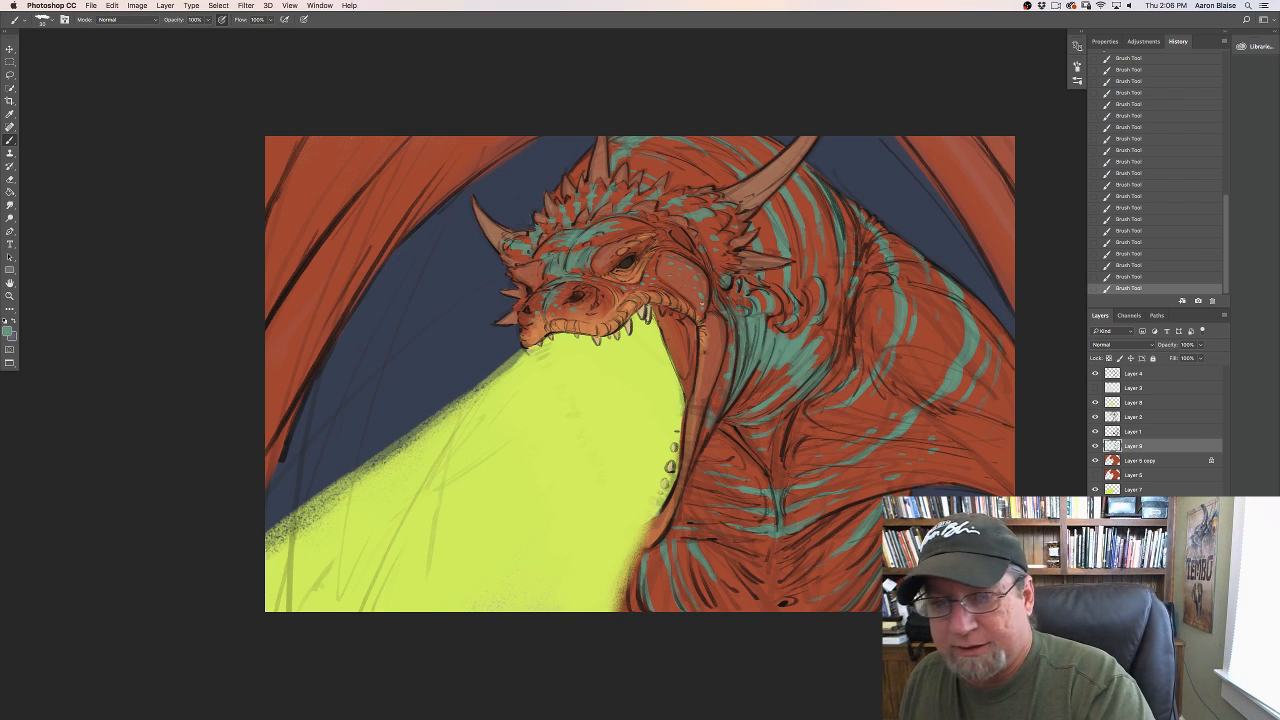
# Step: Select Layer 2 above Layer 1 and set its opacity to about 19%
pyautogui.click(1136, 432)
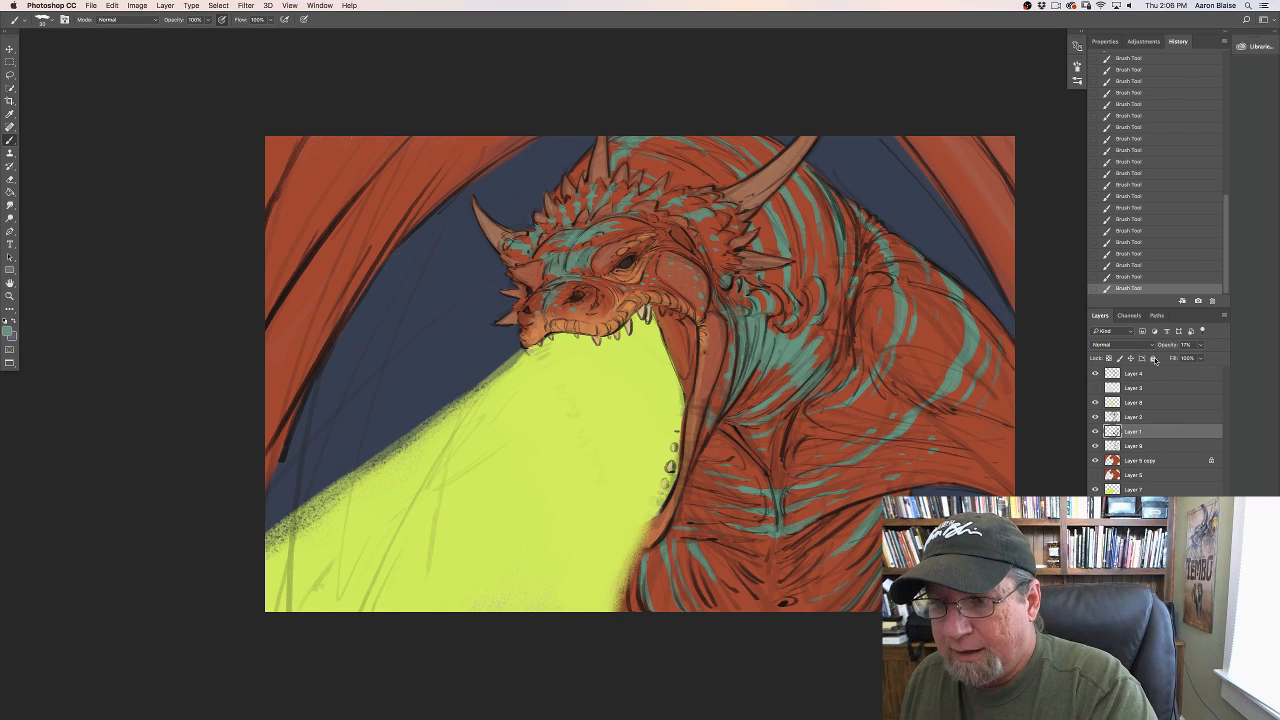
pyautogui.click(1136, 418)
pyautogui.click(1200, 344)
pyautogui.moveTo(1182, 359); pyautogui.dragTo(1184, 361)
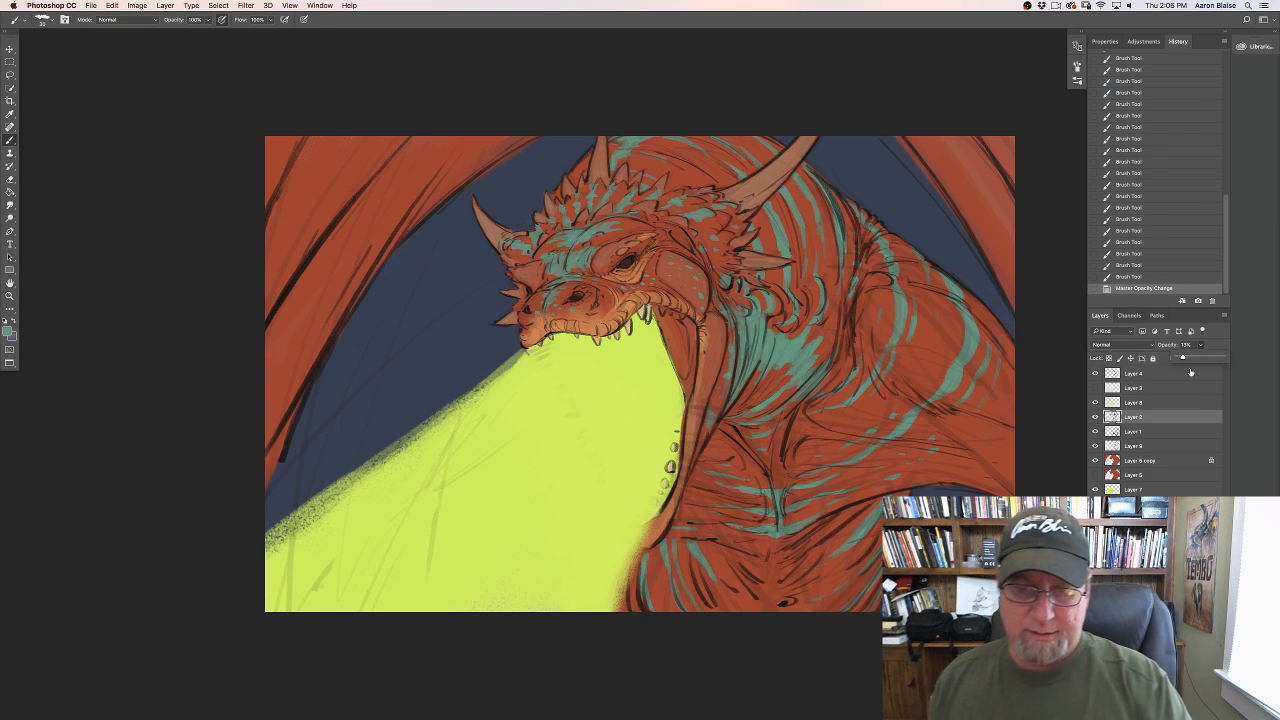
# Step: Toggle the visibility of Layer 2 and Layer 1 to compare the sketch lines, and lower Layer 2's opacity to about 4%
pyautogui.click(1095, 418)
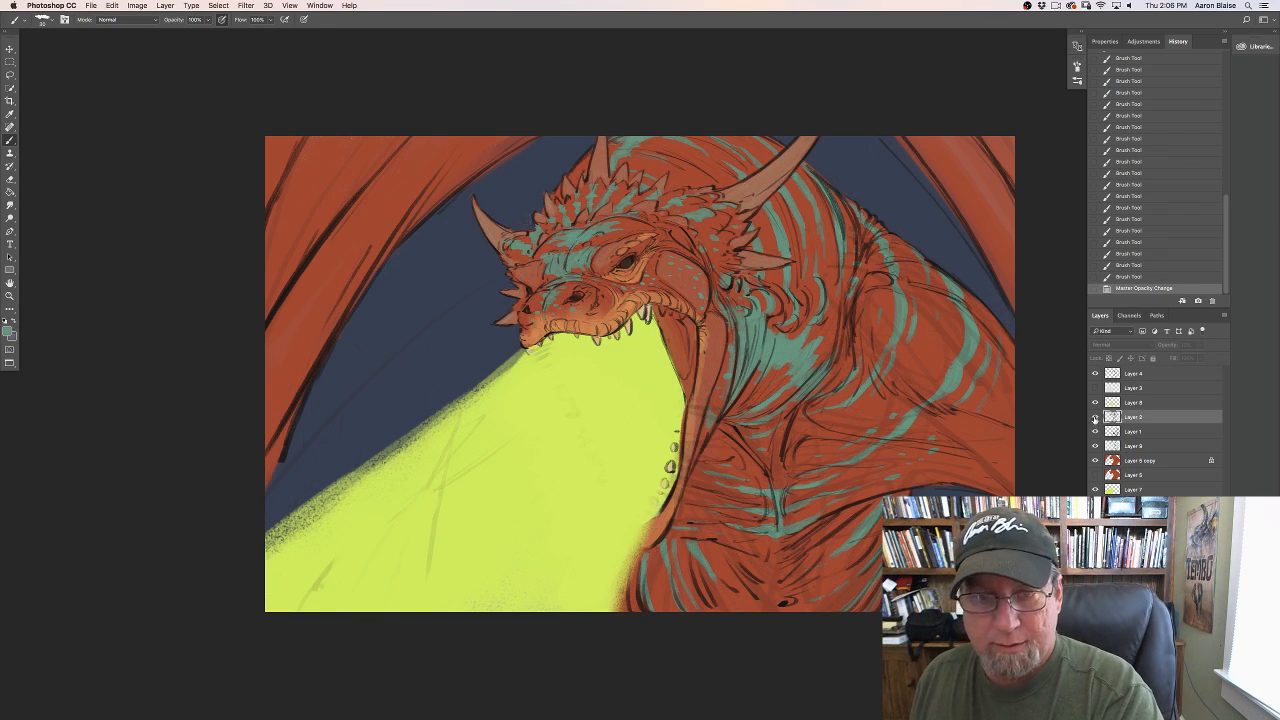
pyautogui.click(1095, 418)
pyautogui.click(1095, 431)
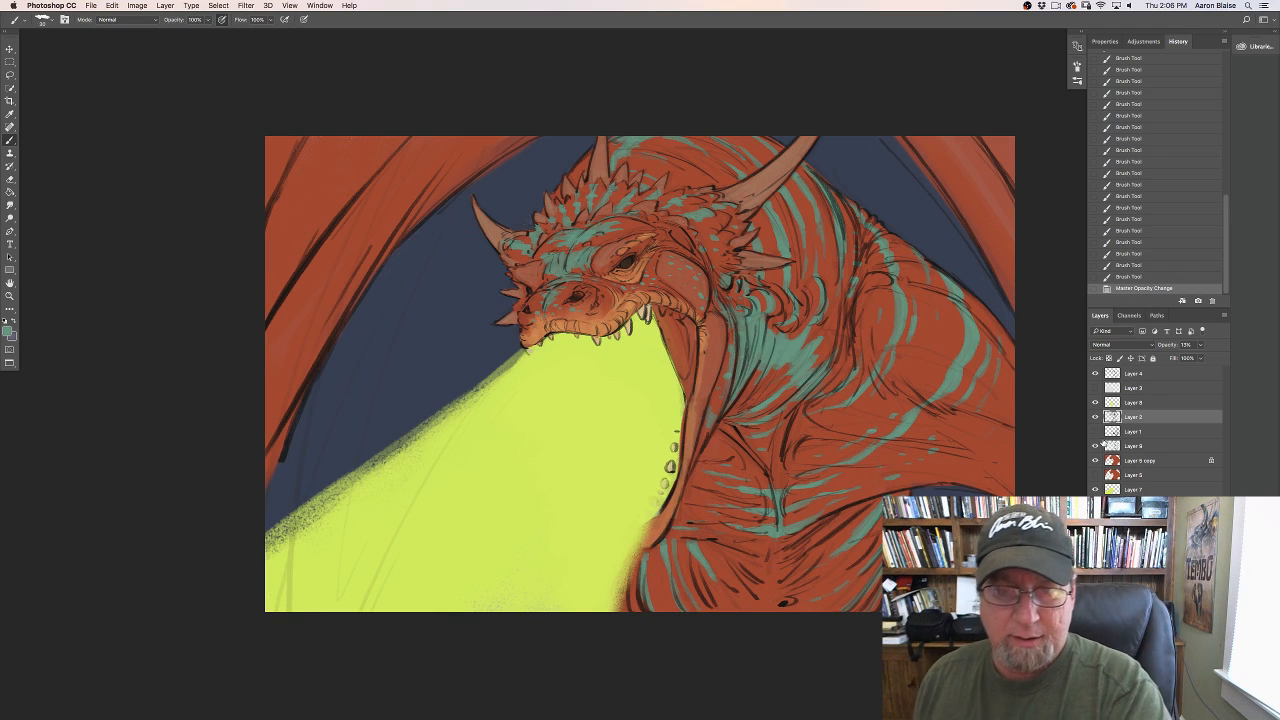
pyautogui.click(1096, 431)
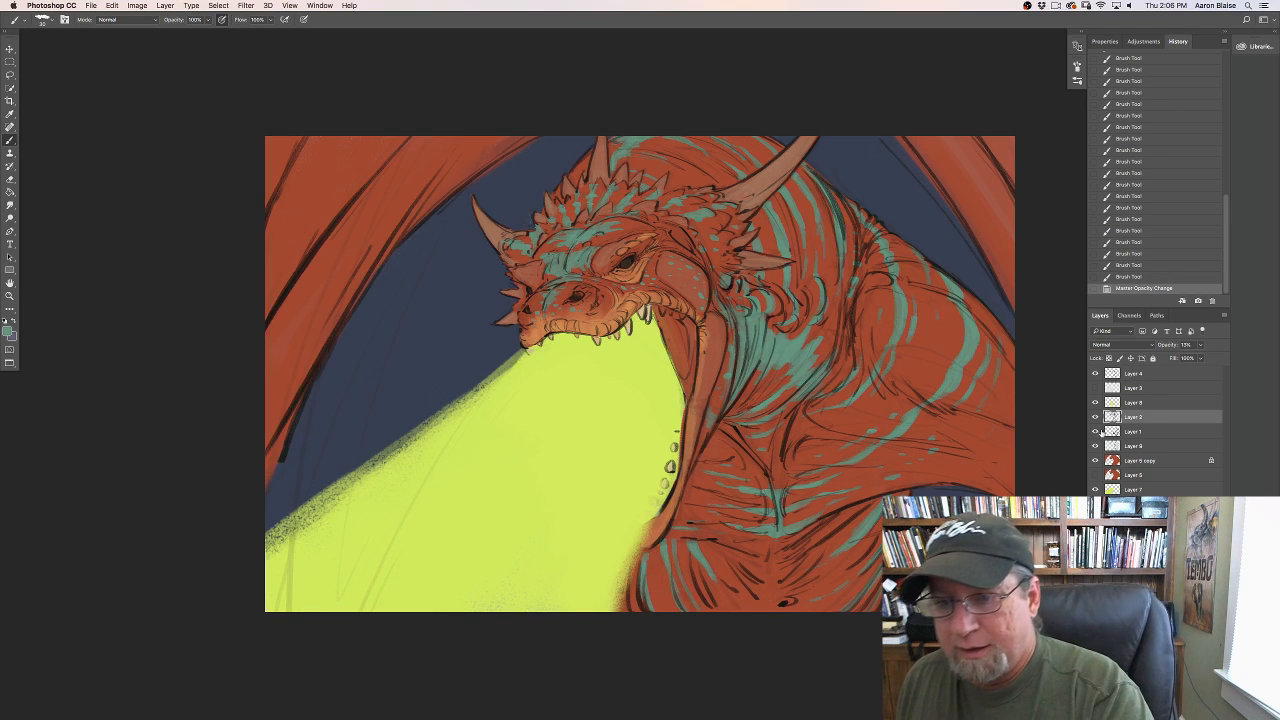
pyautogui.click(1201, 348)
pyautogui.moveTo(1186, 358); pyautogui.dragTo(1180, 358)
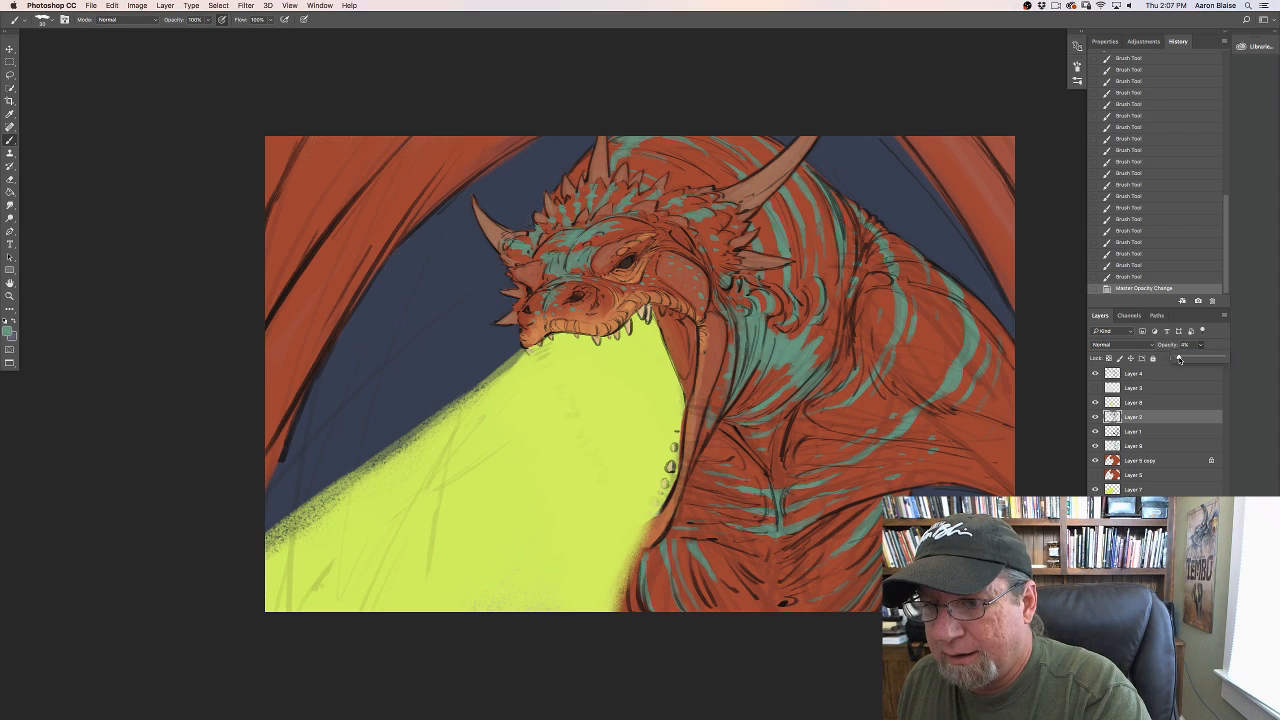
# Step: Select Layer 1 and set its opacity to about 9%
pyautogui.click(1142, 434)
pyautogui.click(1200, 347)
pyautogui.moveTo(1186, 359); pyautogui.dragTo(1182, 359)
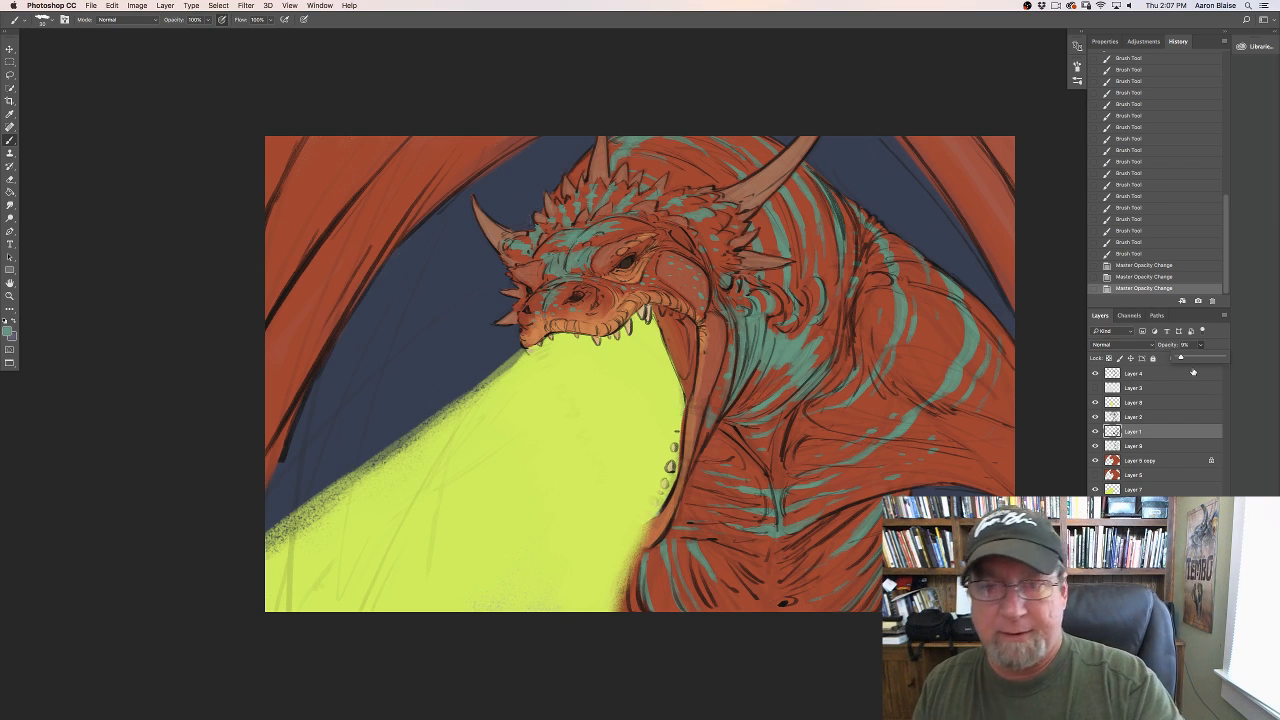
# Step: Add a new layer above Layer 4 and set its blending mode to Multiply
pyautogui.click(1143, 375)
pyautogui.click(1198, 713)
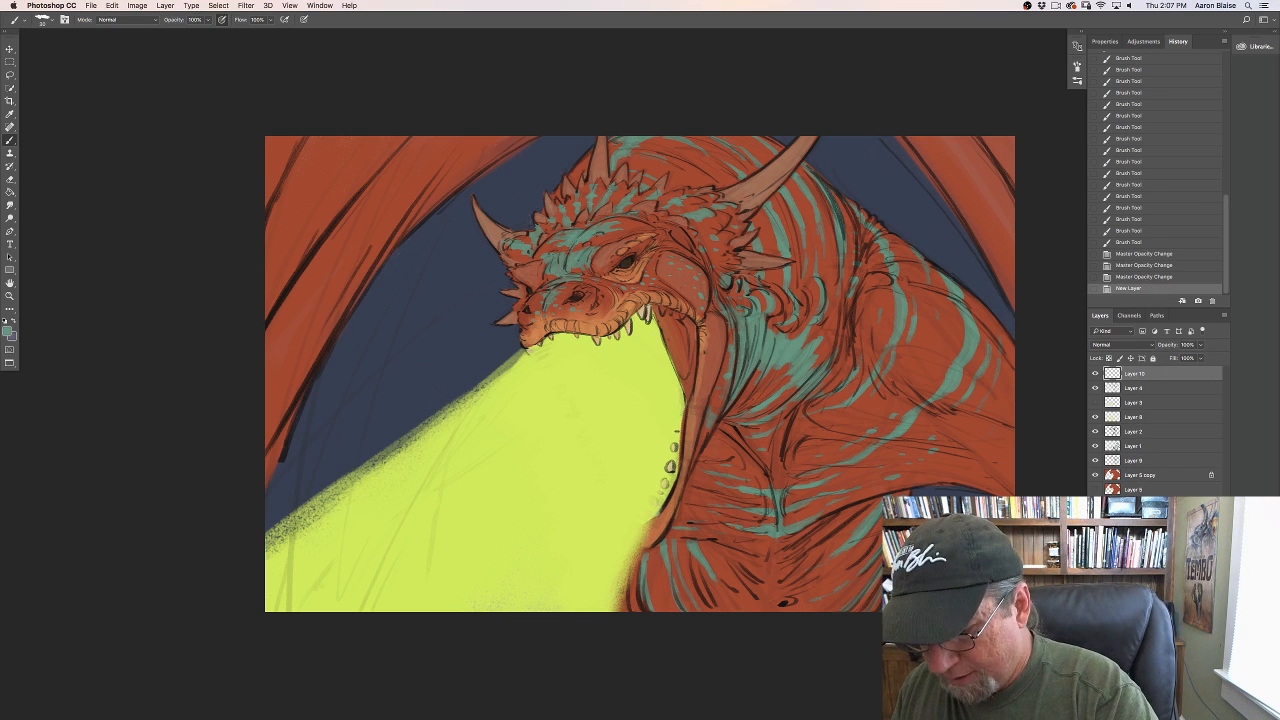
pyautogui.click(1101, 348)
pyautogui.click(1095, 373)
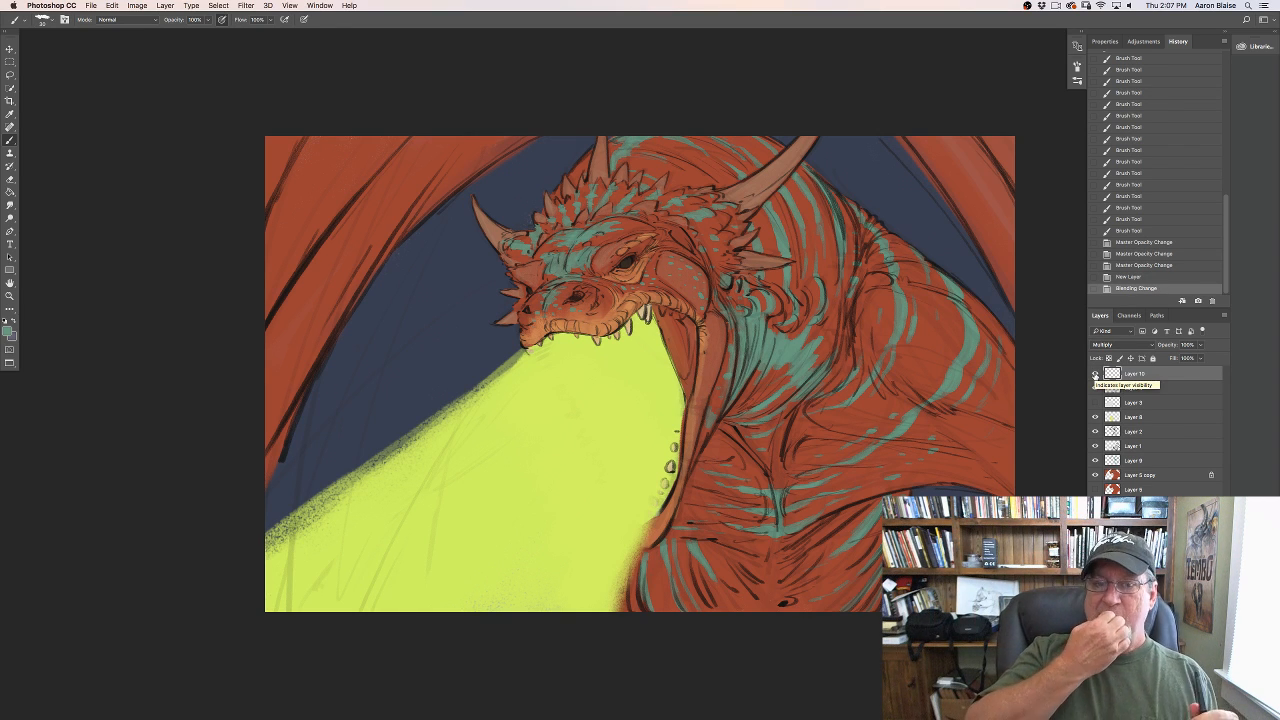
# Step: Set the foreground colour to a muted blue with a hue of about 224°
pyautogui.click(9, 331)
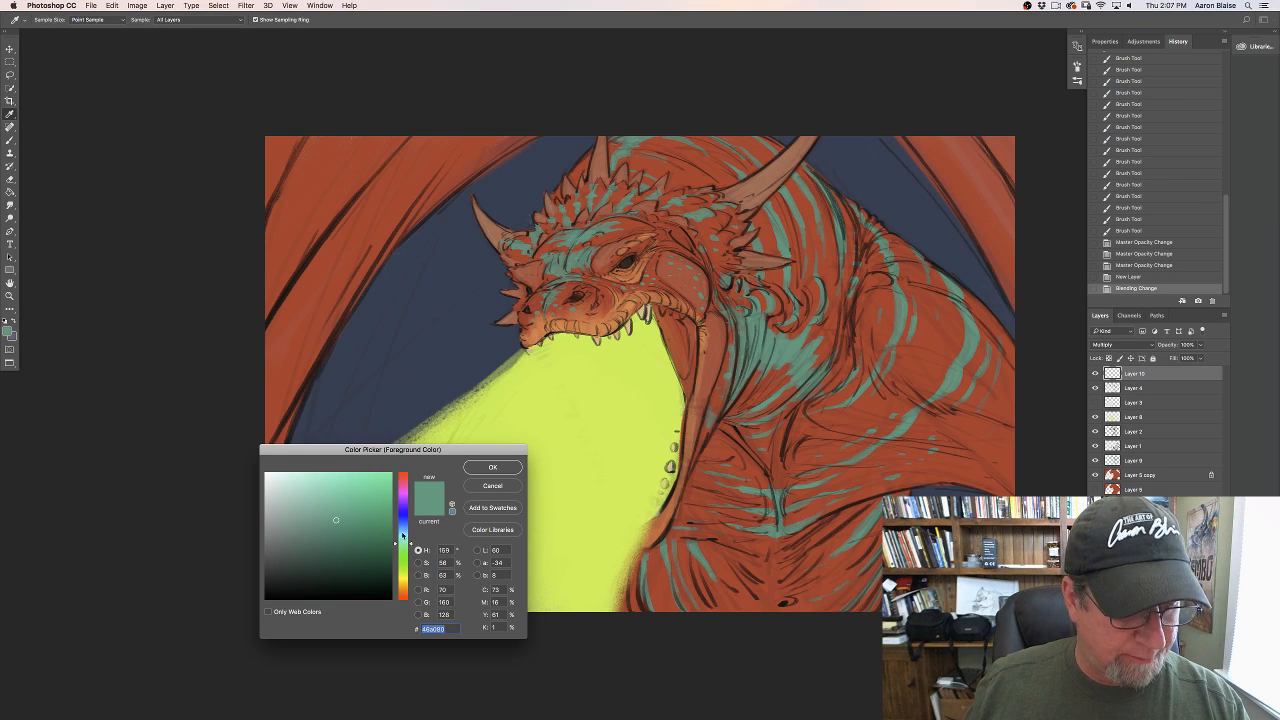
pyautogui.click(402, 528)
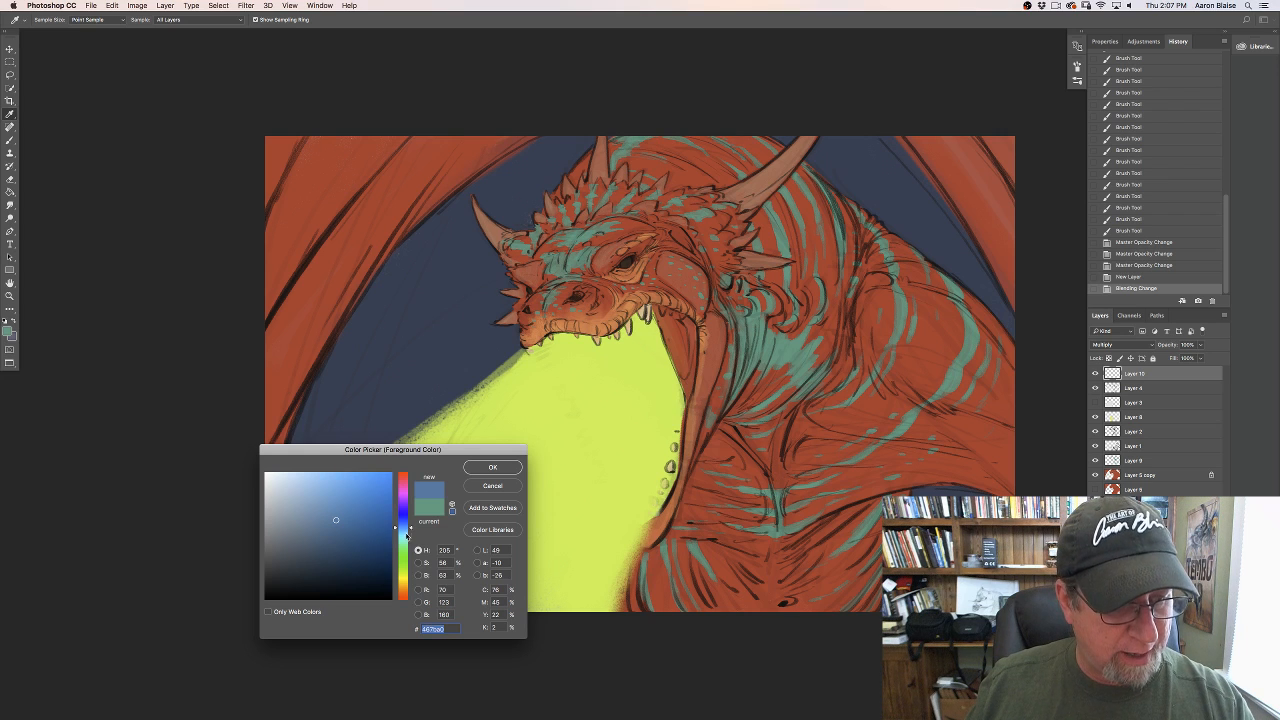
pyautogui.click(402, 524)
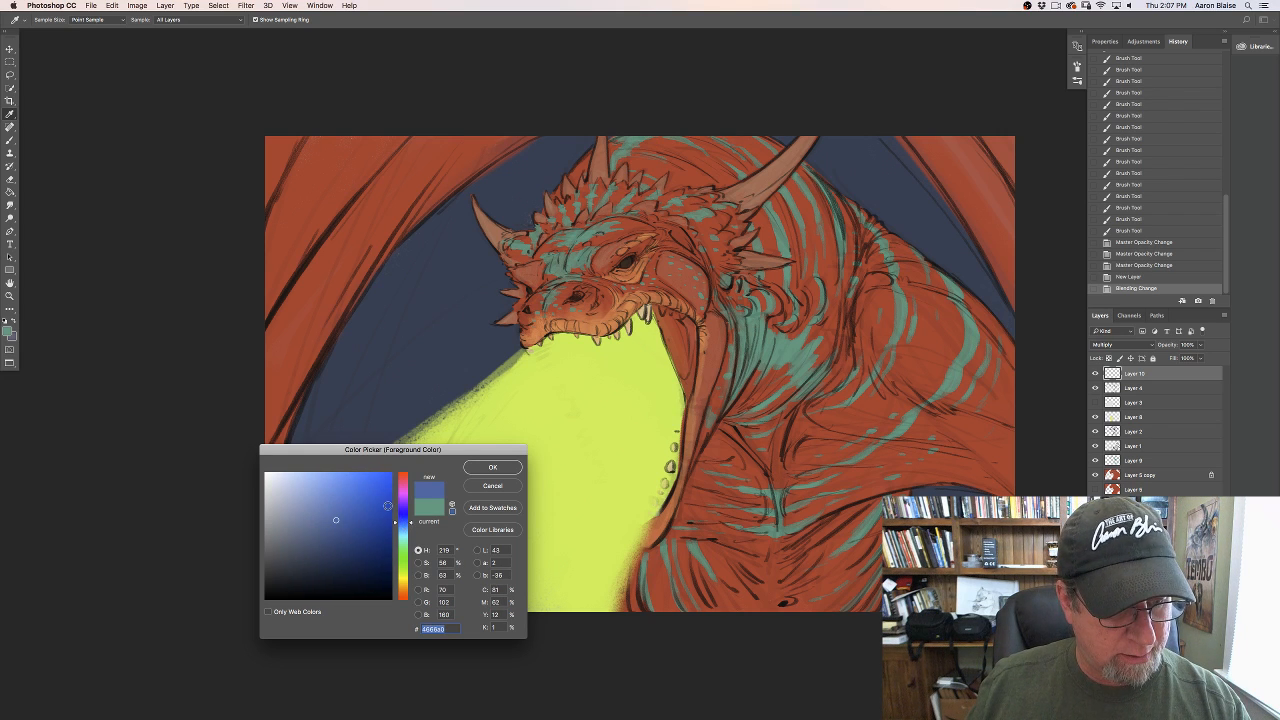
pyautogui.moveTo(404, 523); pyautogui.dragTo(394, 516)
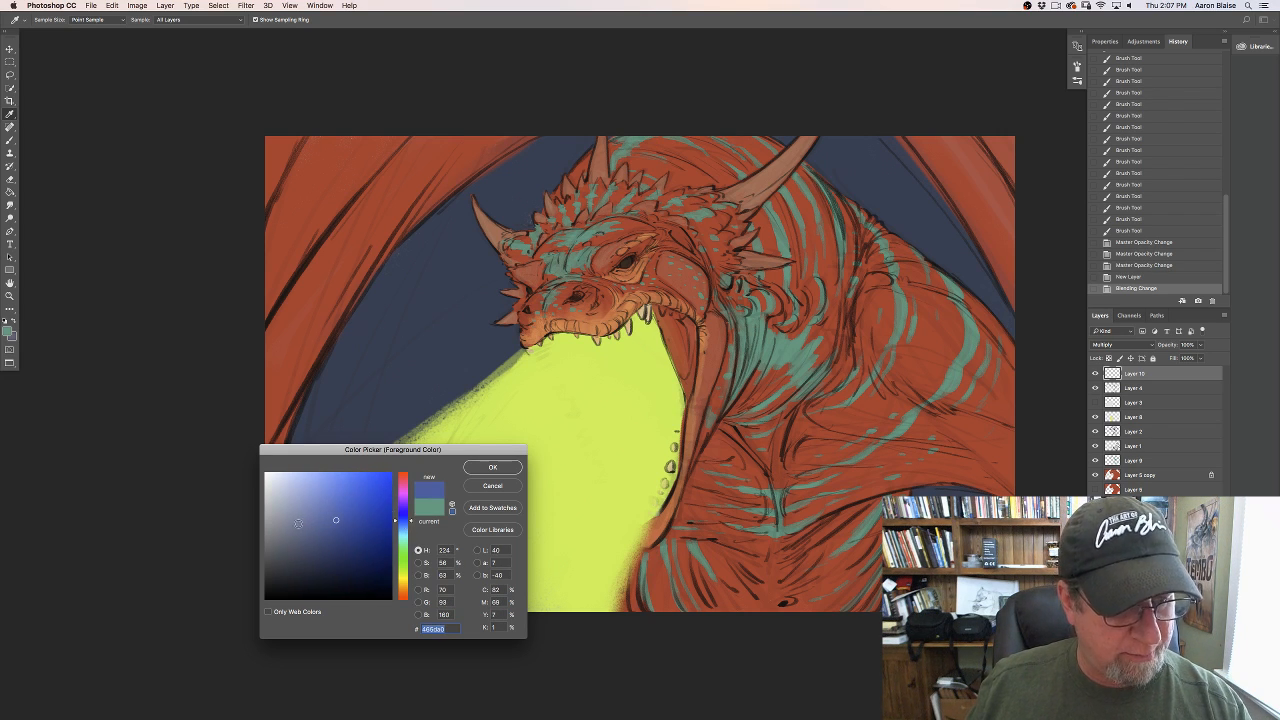
pyautogui.click(467, 467)
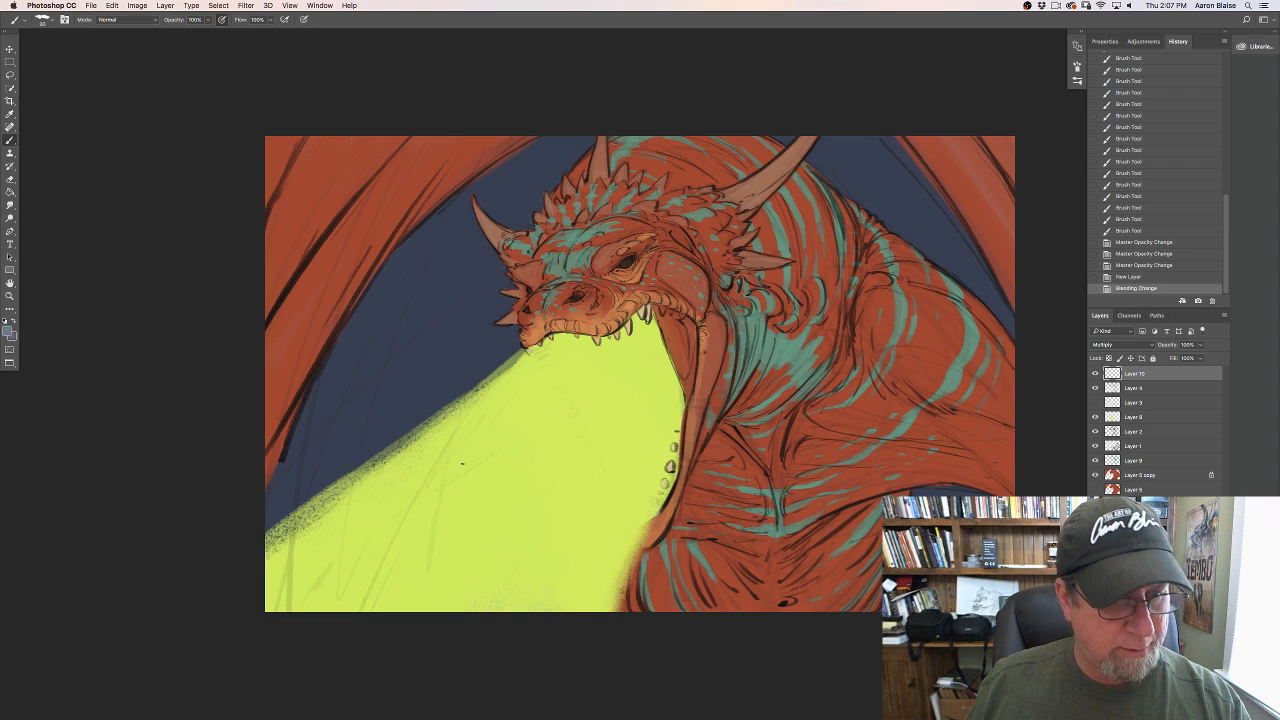
# Step: Test the textured brush on the dragon's neck and turn off its Shape Dynamics
pyautogui.click(43, 20)
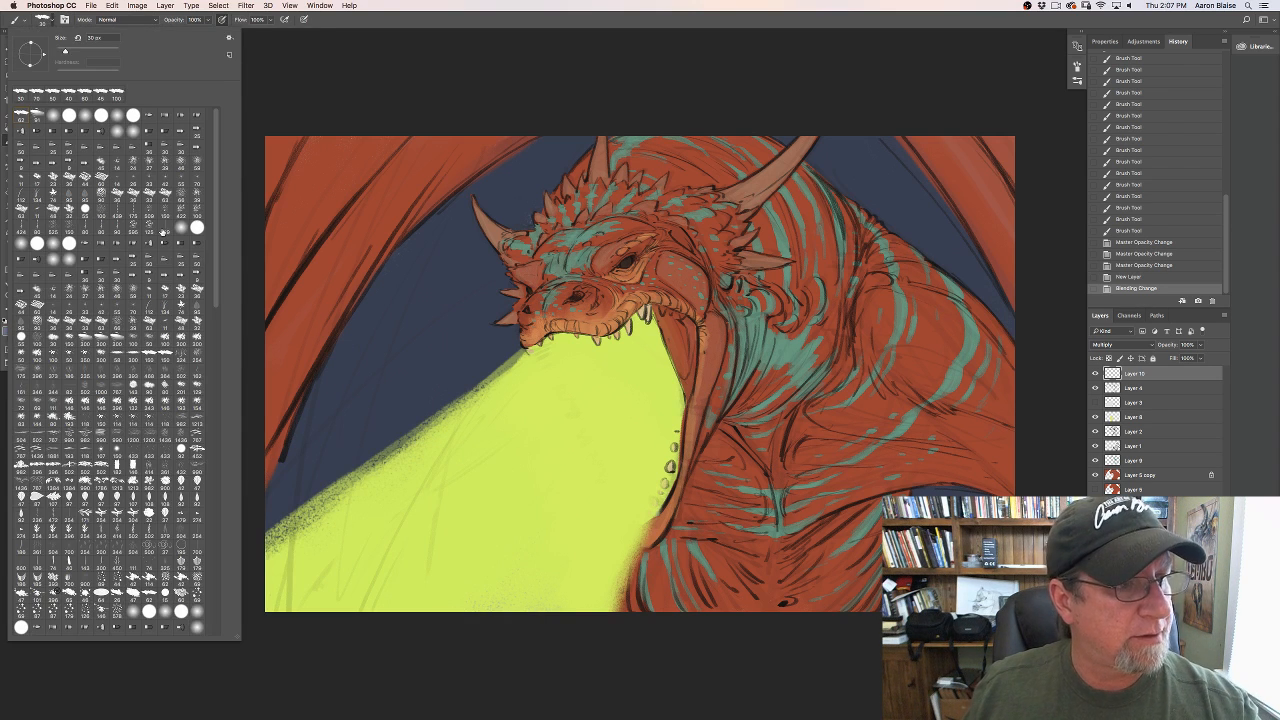
pyautogui.click(320, 94)
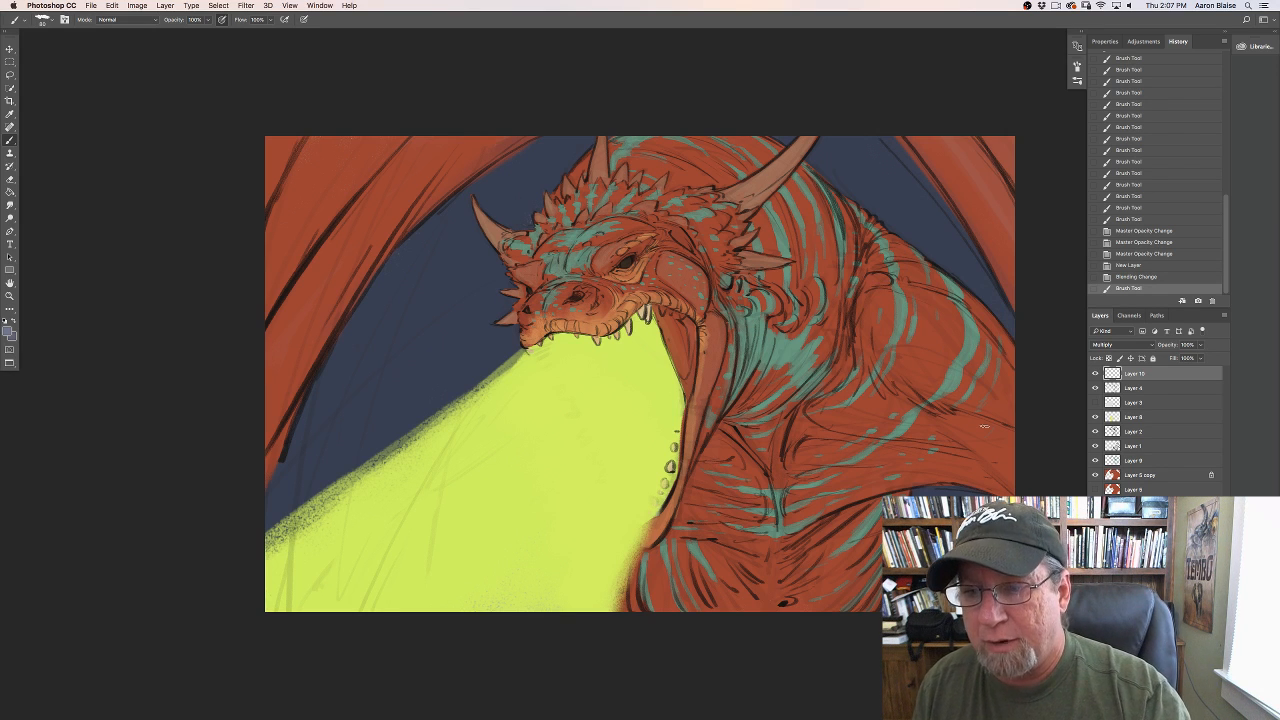
pyautogui.moveTo(846, 207); pyautogui.dragTo(859, 260)
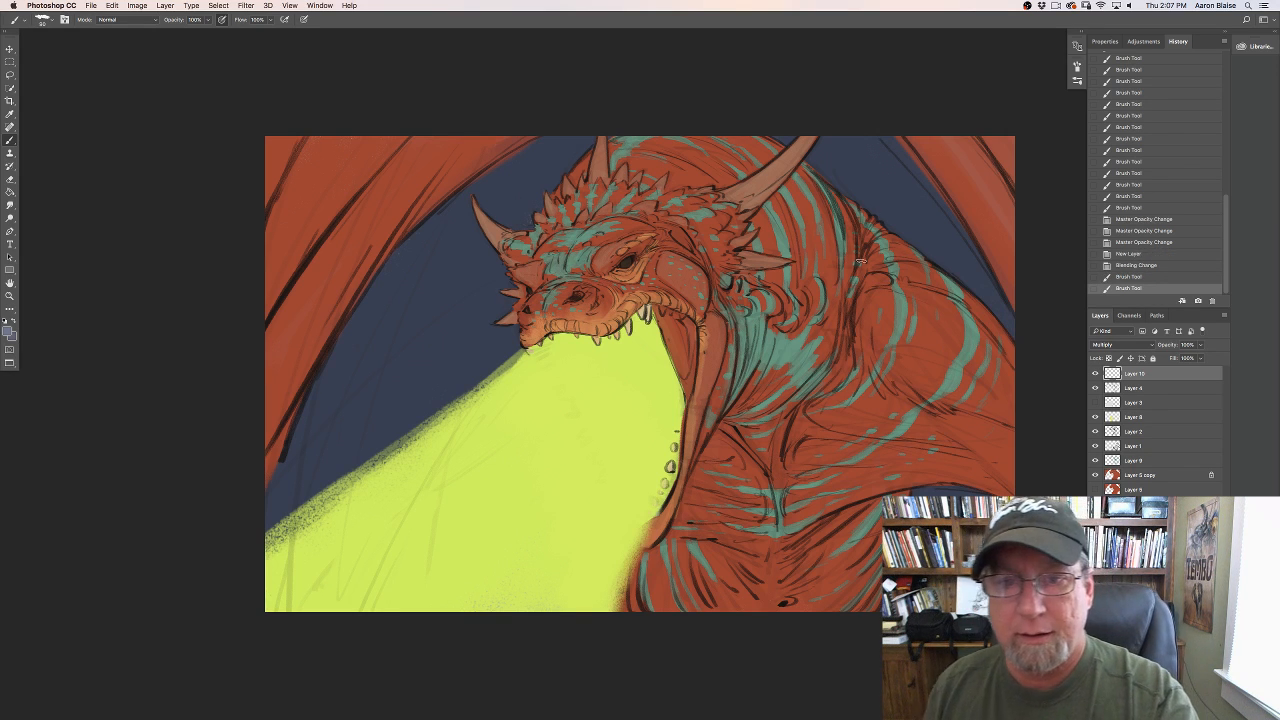
pyautogui.click(64, 19)
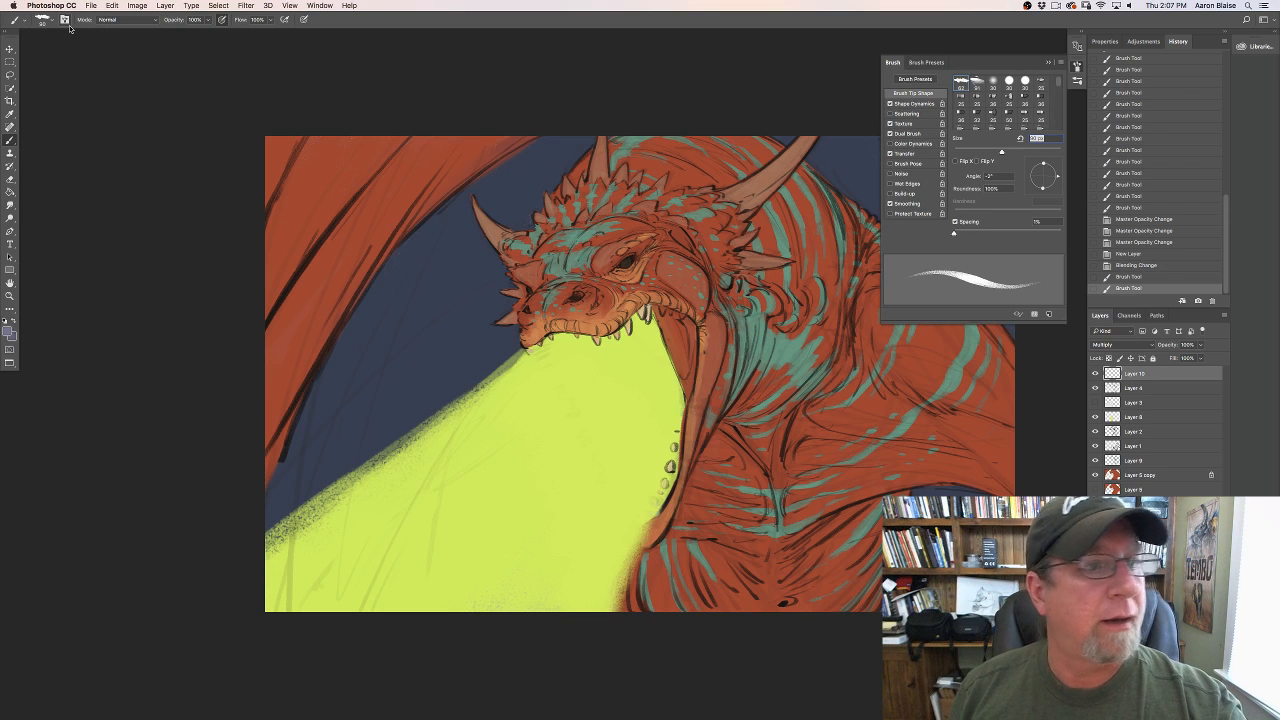
pyautogui.click(889, 104)
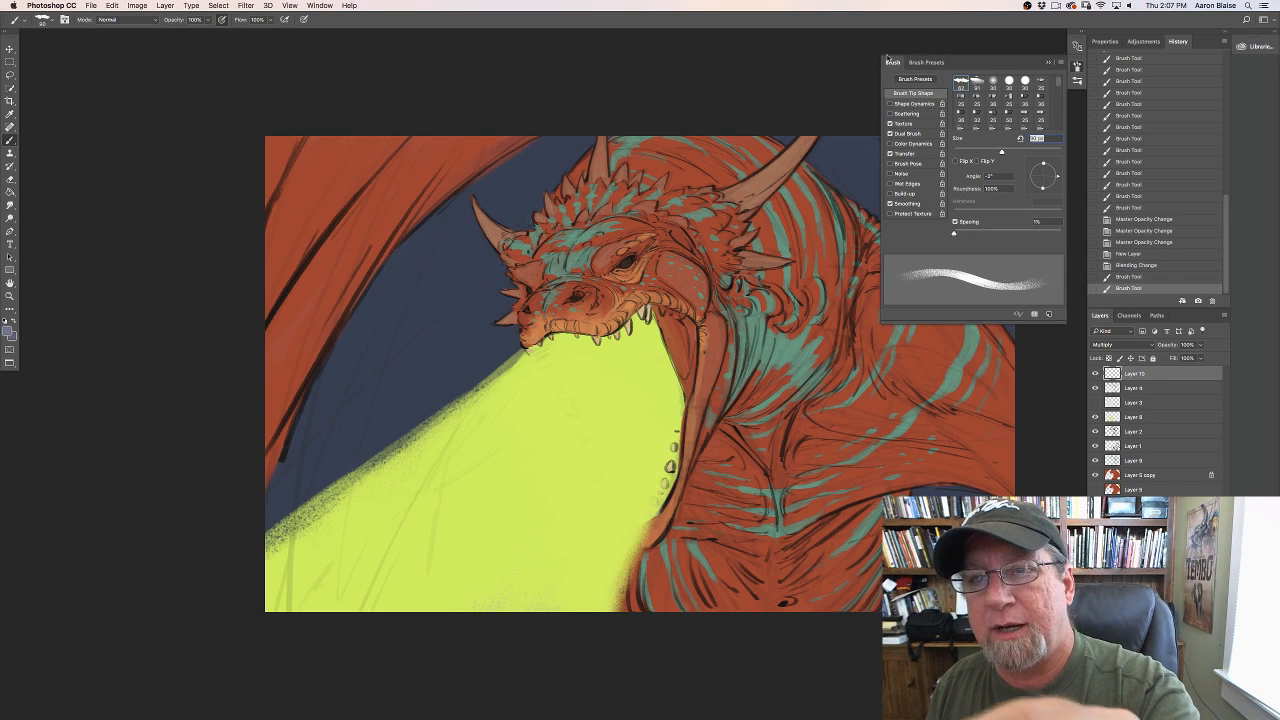
pyautogui.press('F5')
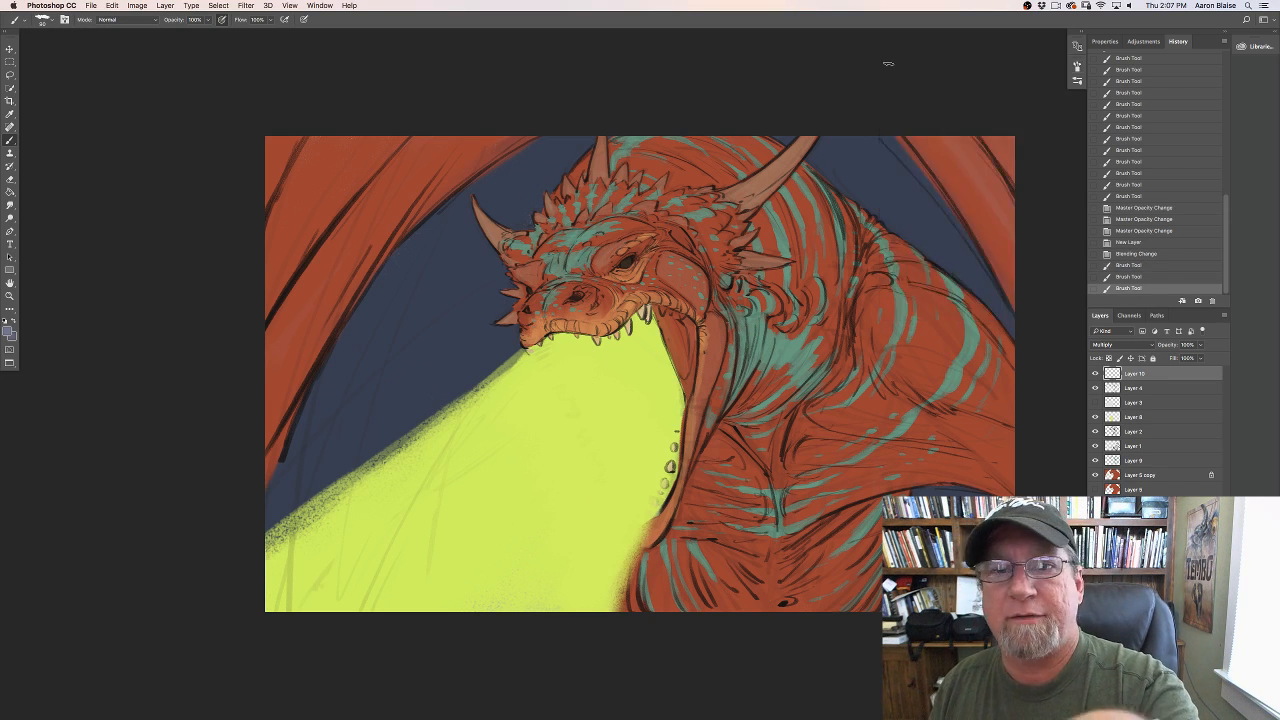
# Step: Paint blue shading with a larger brush along the back of the neck and the outer shoulder and arm, and lower the brush opacity to about 78%
pyautogui.press(']')
pyautogui.moveTo(821, 184)
pyautogui.mouseDown()
pyautogui.moveTo(845, 238)
pyautogui.moveTo(818, 186)
pyautogui.moveTo(842, 284)
pyautogui.moveTo(853, 250)
pyautogui.mouseUp()
pyautogui.moveTo(834, 195)
pyautogui.mouseDown()
pyautogui.moveTo(855, 255)
pyautogui.moveTo(855, 208)
pyautogui.moveTo(882, 240)
pyautogui.moveTo(852, 272)
pyautogui.moveTo(912, 252)
pyautogui.moveTo(885, 246)
pyautogui.moveTo(882, 261)
pyautogui.moveTo(900, 262)
pyautogui.mouseUp()
pyautogui.moveTo(906, 252); pyautogui.dragTo(1012, 356)
pyautogui.moveTo(980, 316); pyautogui.dragTo(1014, 364)
pyautogui.moveTo(918, 264)
pyautogui.mouseDown()
pyautogui.moveTo(891, 247)
pyautogui.moveTo(911, 261)
pyautogui.moveTo(879, 249)
pyautogui.moveTo(890, 260)
pyautogui.moveTo(863, 270)
pyautogui.moveTo(926, 273)
pyautogui.mouseUp()
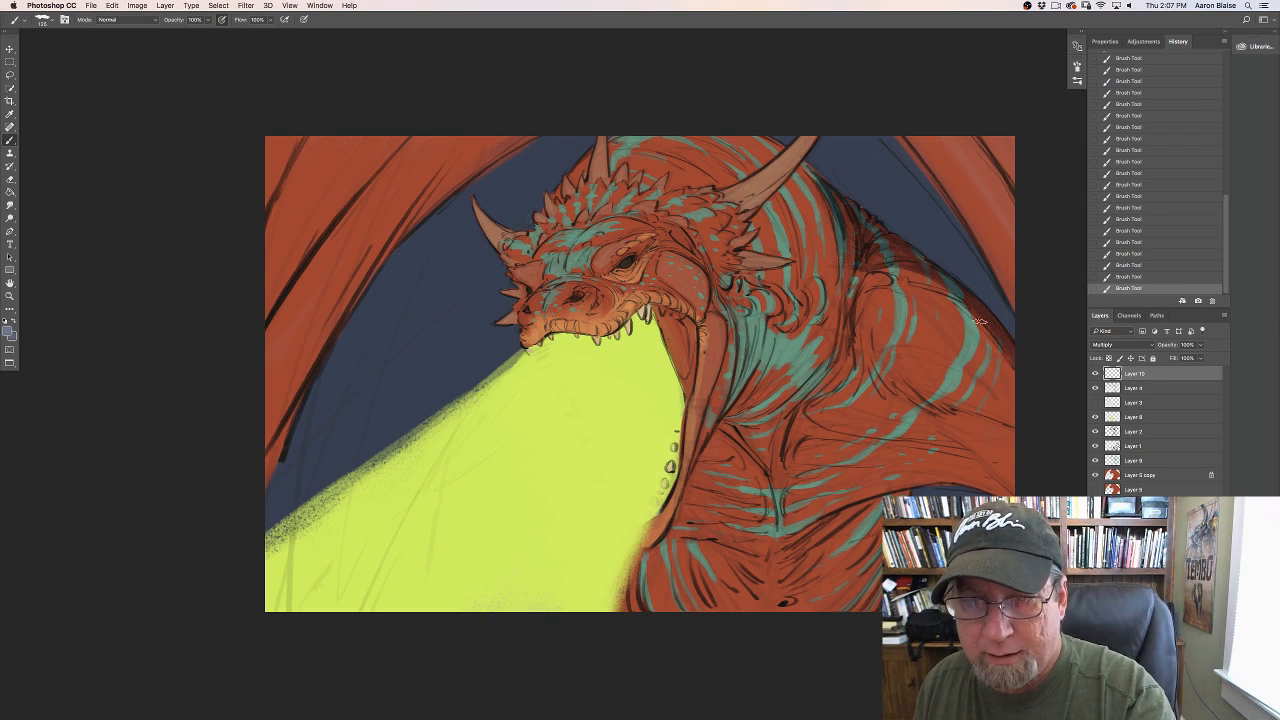
pyautogui.moveTo(978, 319); pyautogui.dragTo(1014, 374)
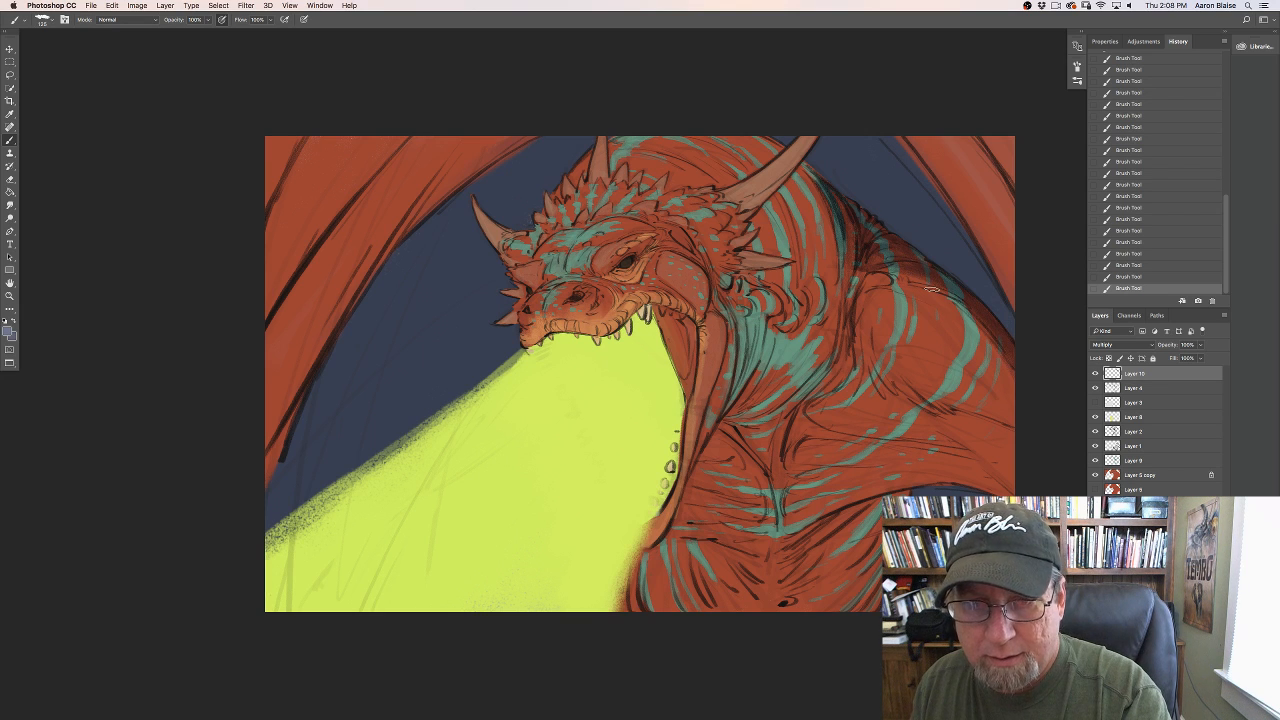
pyautogui.click(208, 20)
pyautogui.moveTo(209, 32); pyautogui.dragTo(197, 32)
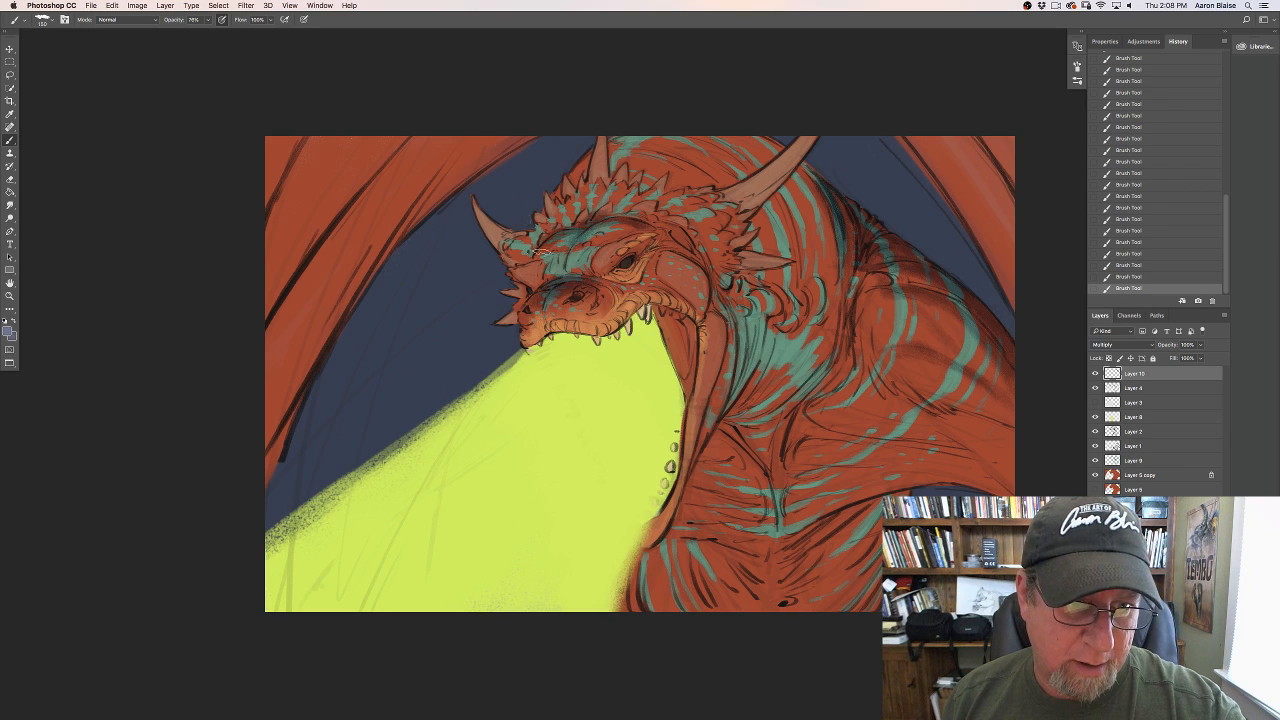
# Step: Select the dragon's body colour layer, Layer 5 copy, and unlock its transparent pixels
pyautogui.click(1096, 476)
pyautogui.click(1096, 476)
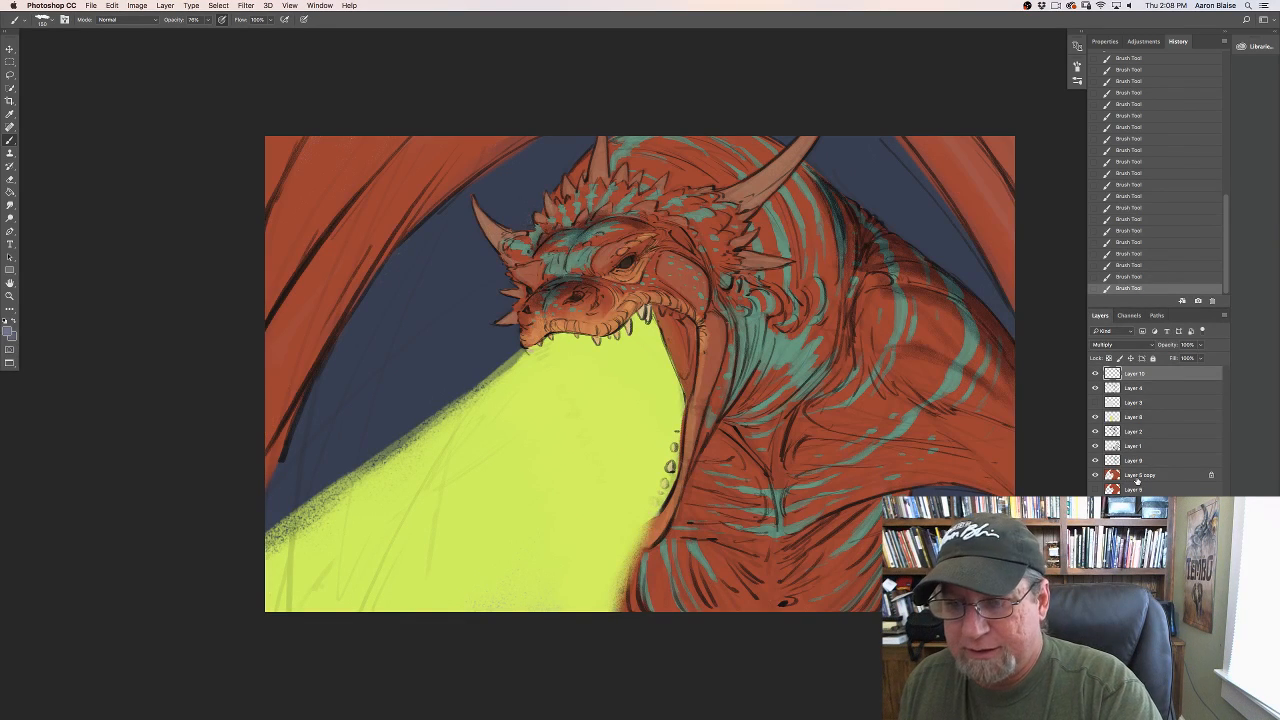
pyautogui.click(1128, 476)
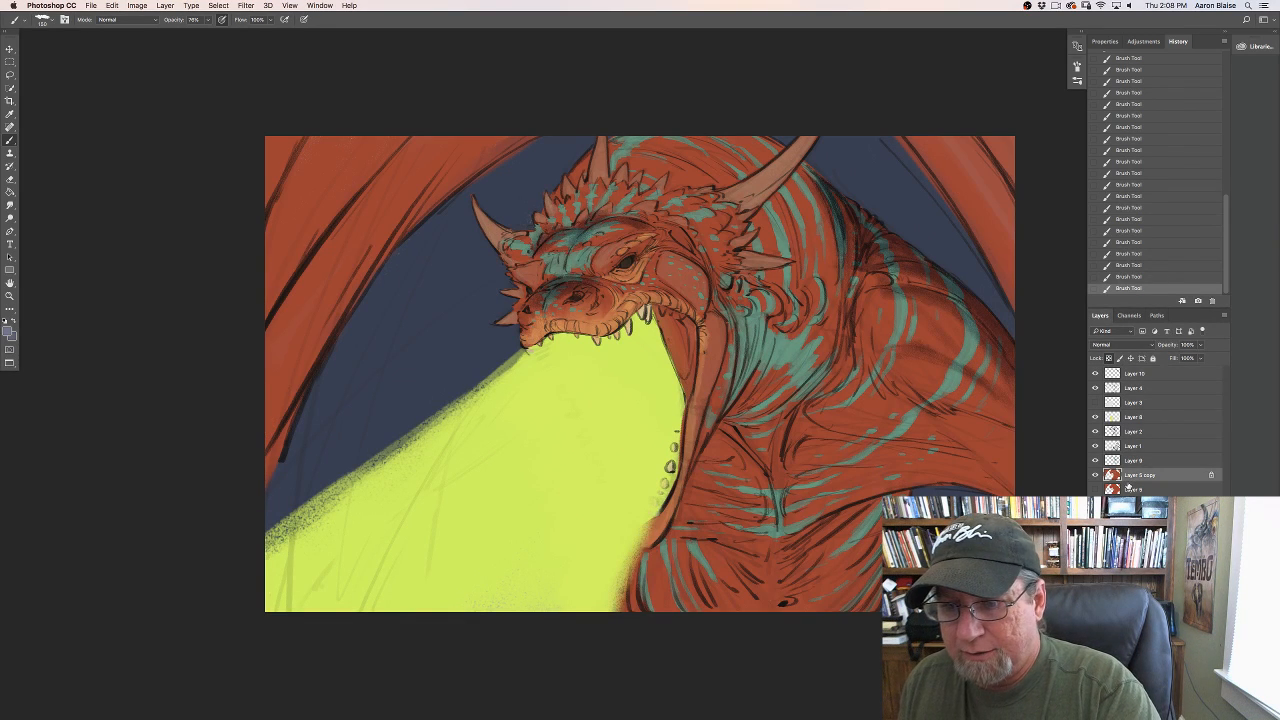
pyautogui.click(137, 5)
pyautogui.moveTo(200, 33)
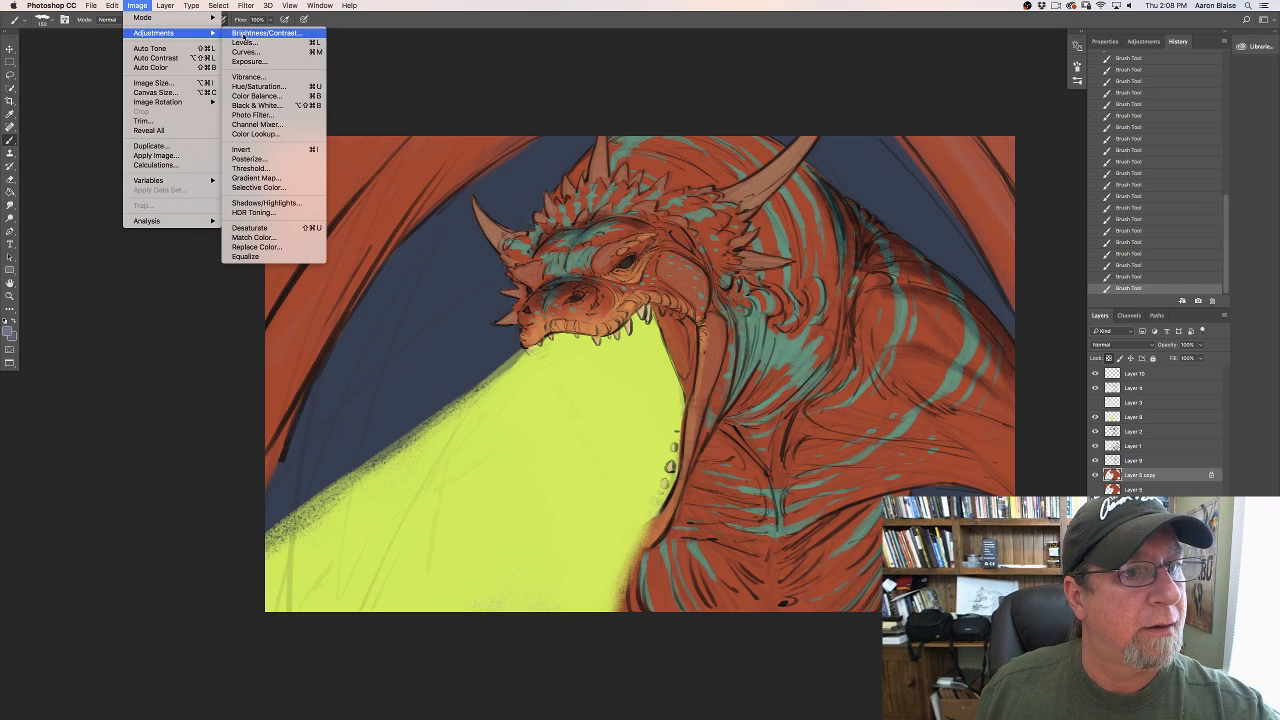
pyautogui.click(141, 349)
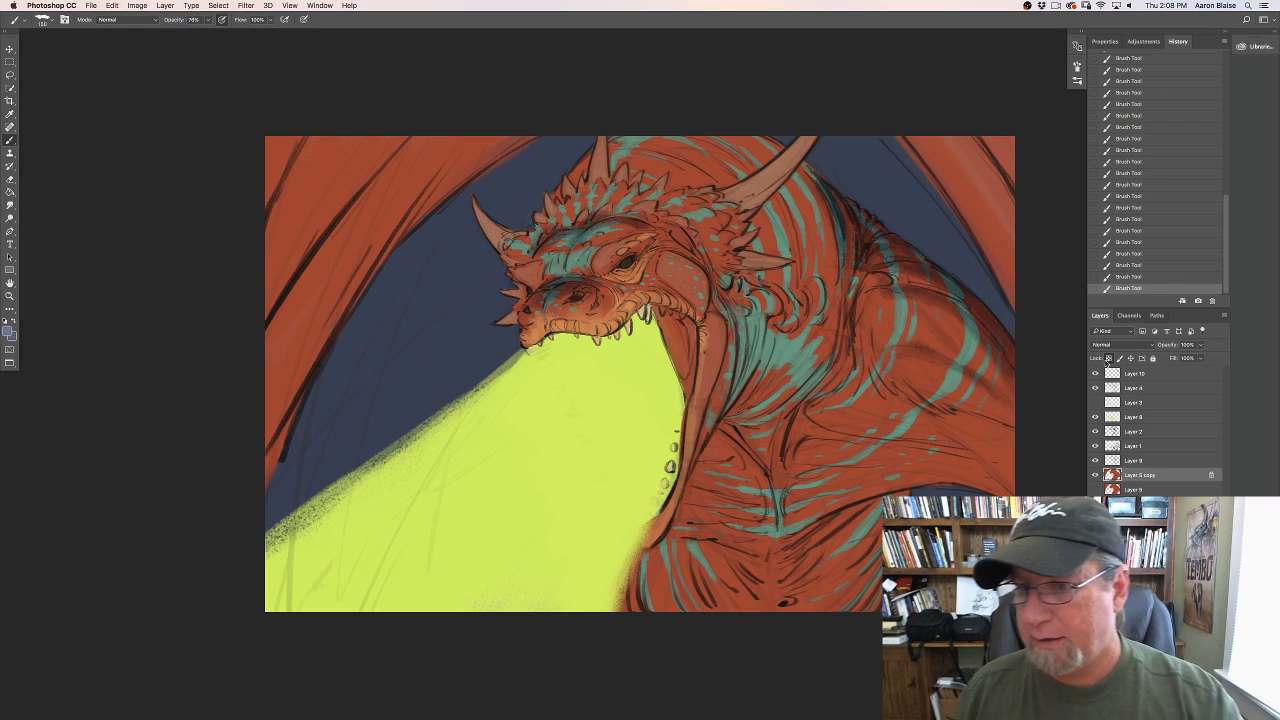
pyautogui.click(1108, 360)
# Step: Try purple and crimson hues on the dragon's body colour with Hue/Saturation, and cancel the adjustment
pyautogui.click(137, 5)
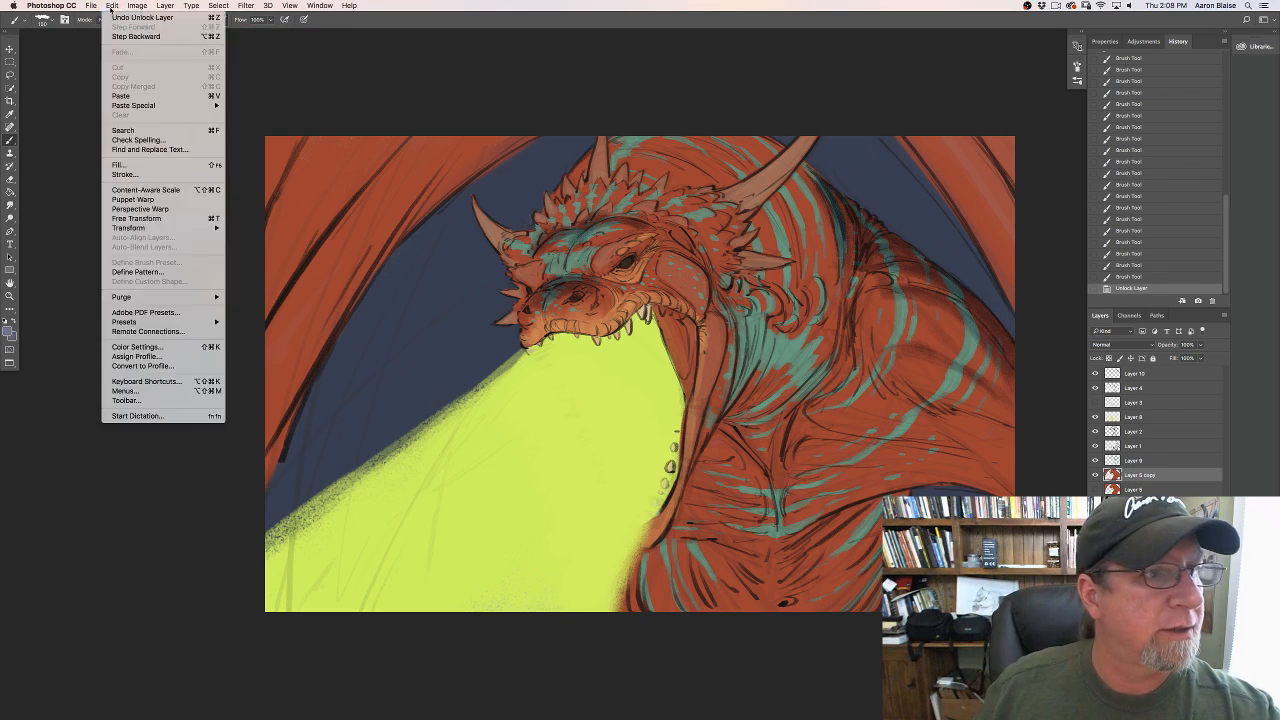
pyautogui.moveTo(160, 33)
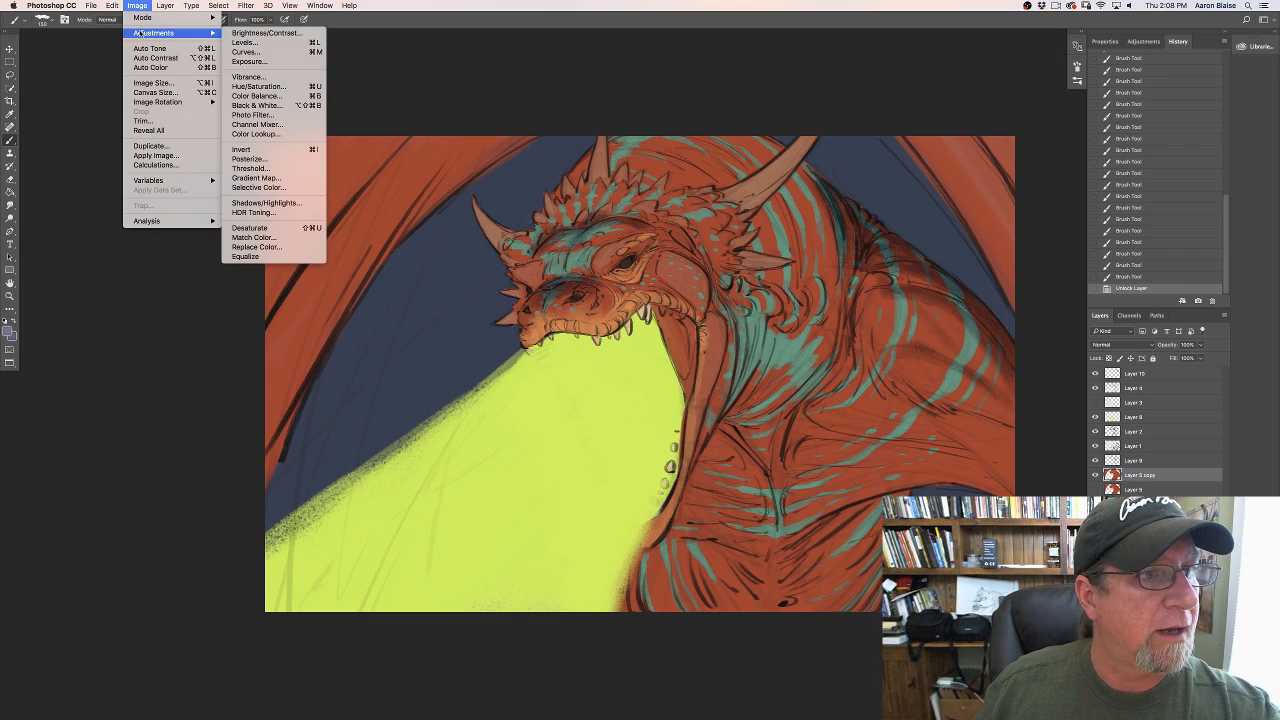
pyautogui.click(243, 88)
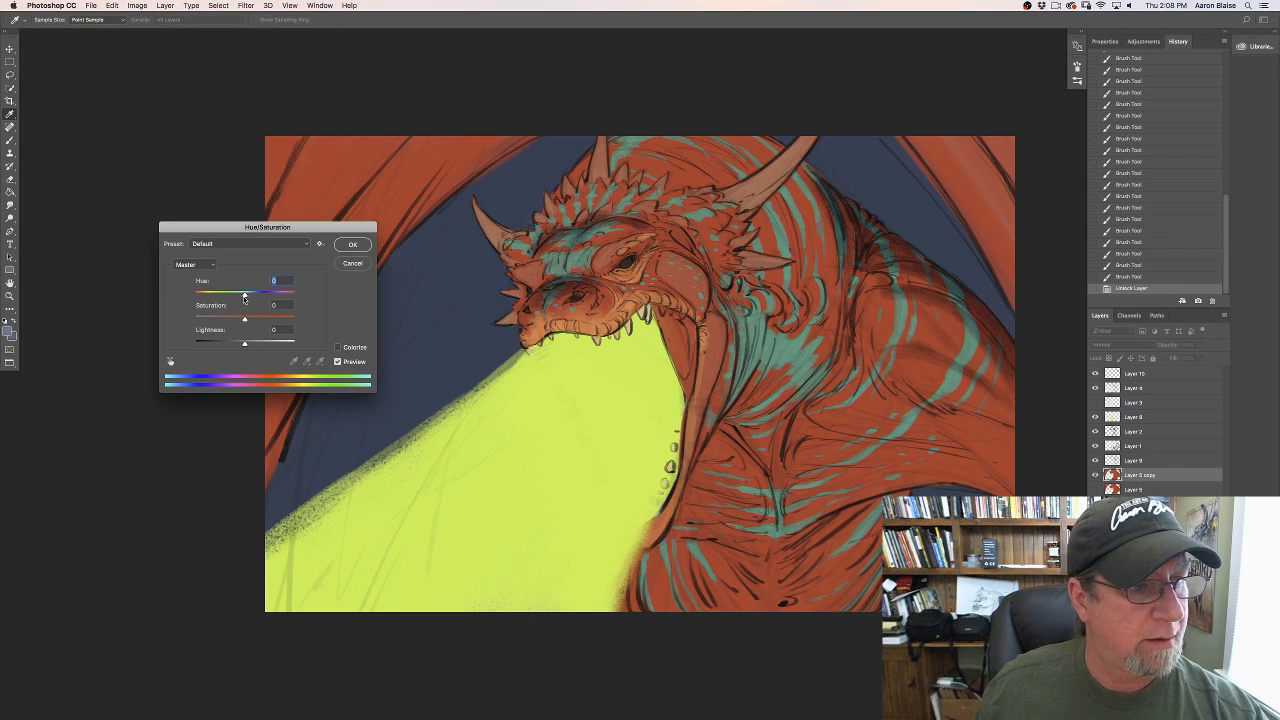
pyautogui.moveTo(244, 298); pyautogui.dragTo(211, 306)
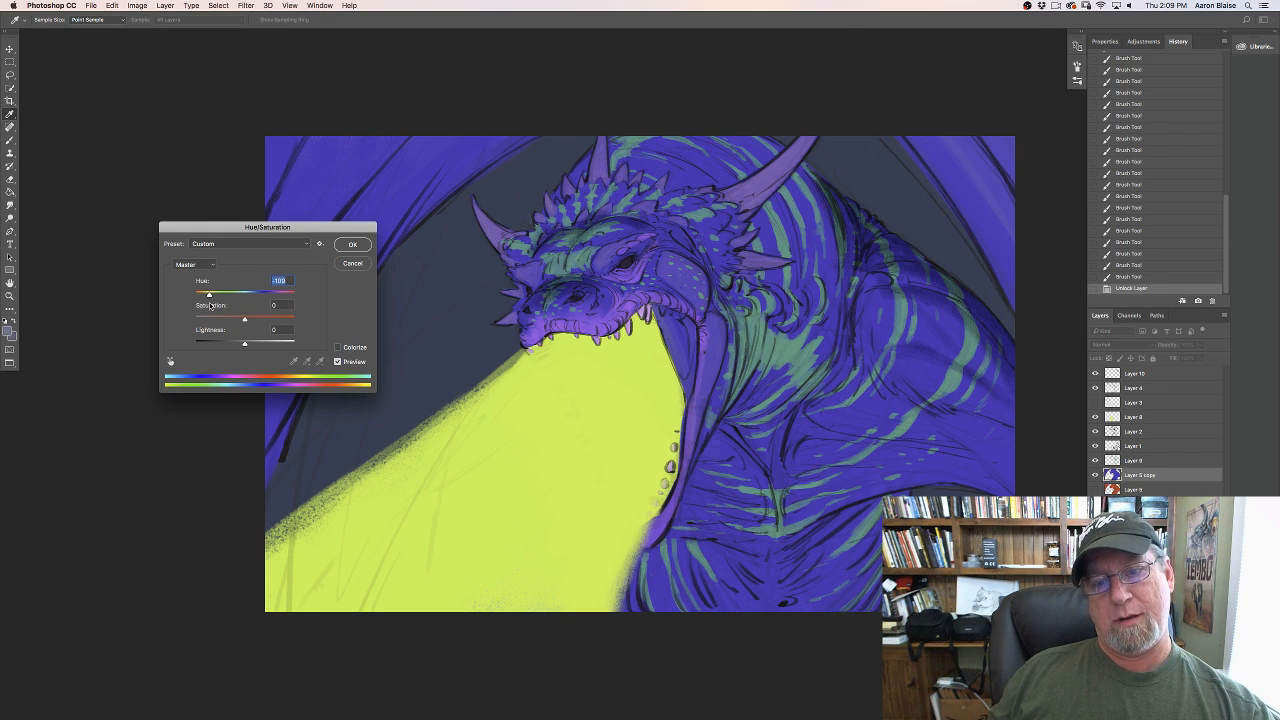
pyautogui.moveTo(209, 305); pyautogui.dragTo(238, 298)
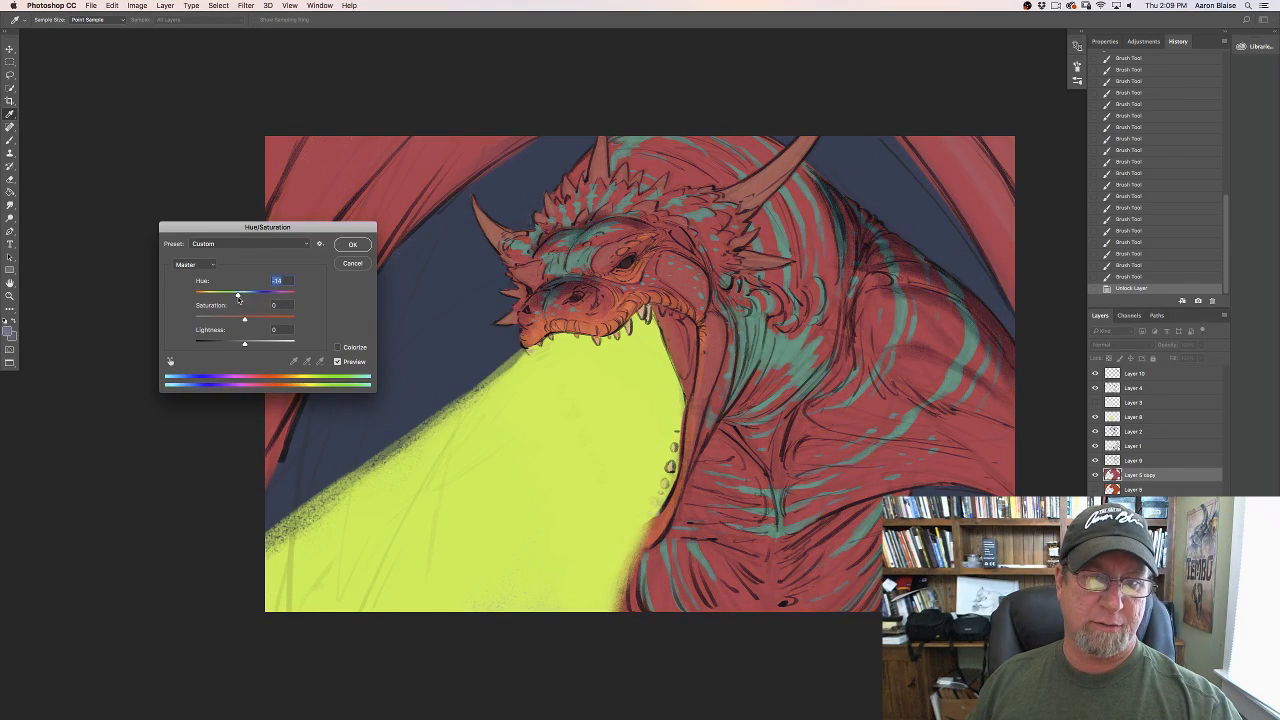
pyautogui.click(351, 264)
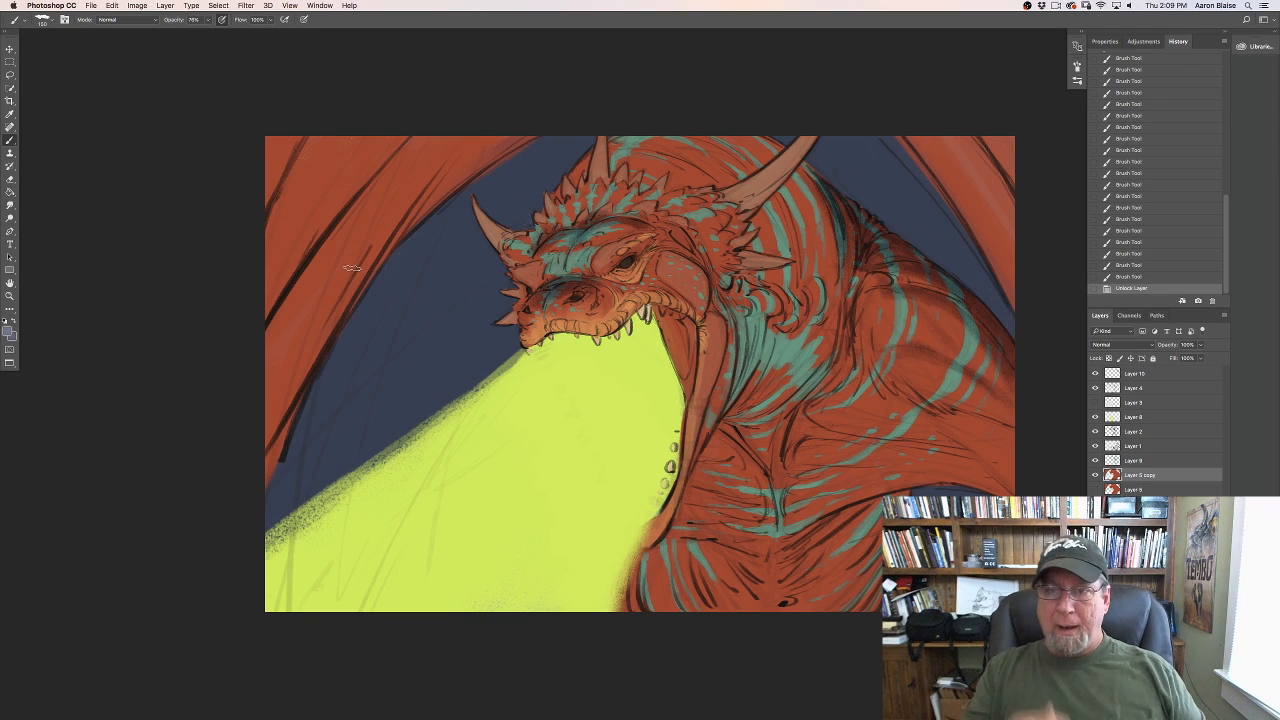
# Step: Paint blue shading strokes on the top Multiply layer across the neck behind the large horn, and enlarge the brush
pyautogui.click(1133, 375)
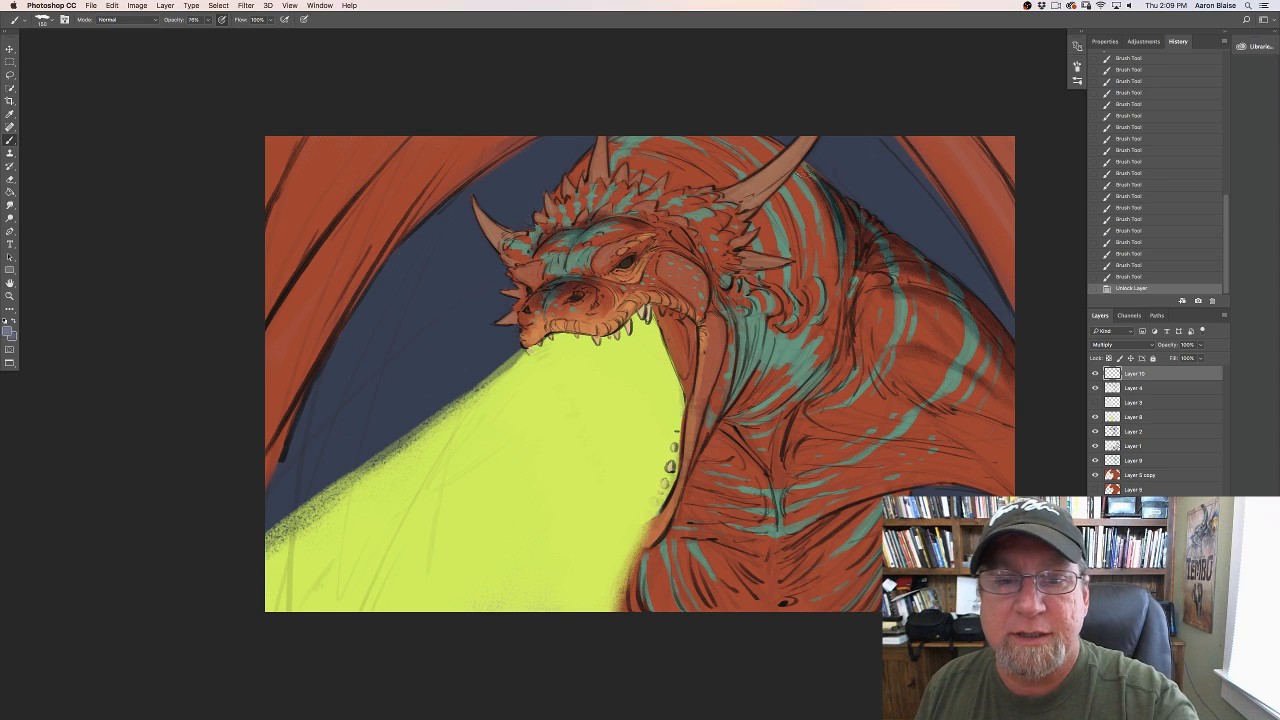
pyautogui.moveTo(803, 183)
pyautogui.mouseDown()
pyautogui.moveTo(772, 202)
pyautogui.moveTo(805, 174)
pyautogui.mouseUp()
pyautogui.moveTo(800, 178); pyautogui.dragTo(808, 176)
pyautogui.moveTo(790, 204); pyautogui.dragTo(811, 188)
pyautogui.moveTo(801, 212); pyautogui.dragTo(822, 196)
pyautogui.moveTo(813, 223); pyautogui.dragTo(832, 208)
pyautogui.moveTo(820, 233); pyautogui.dragTo(836, 218)
pyautogui.moveTo(832, 236); pyautogui.dragTo(814, 192)
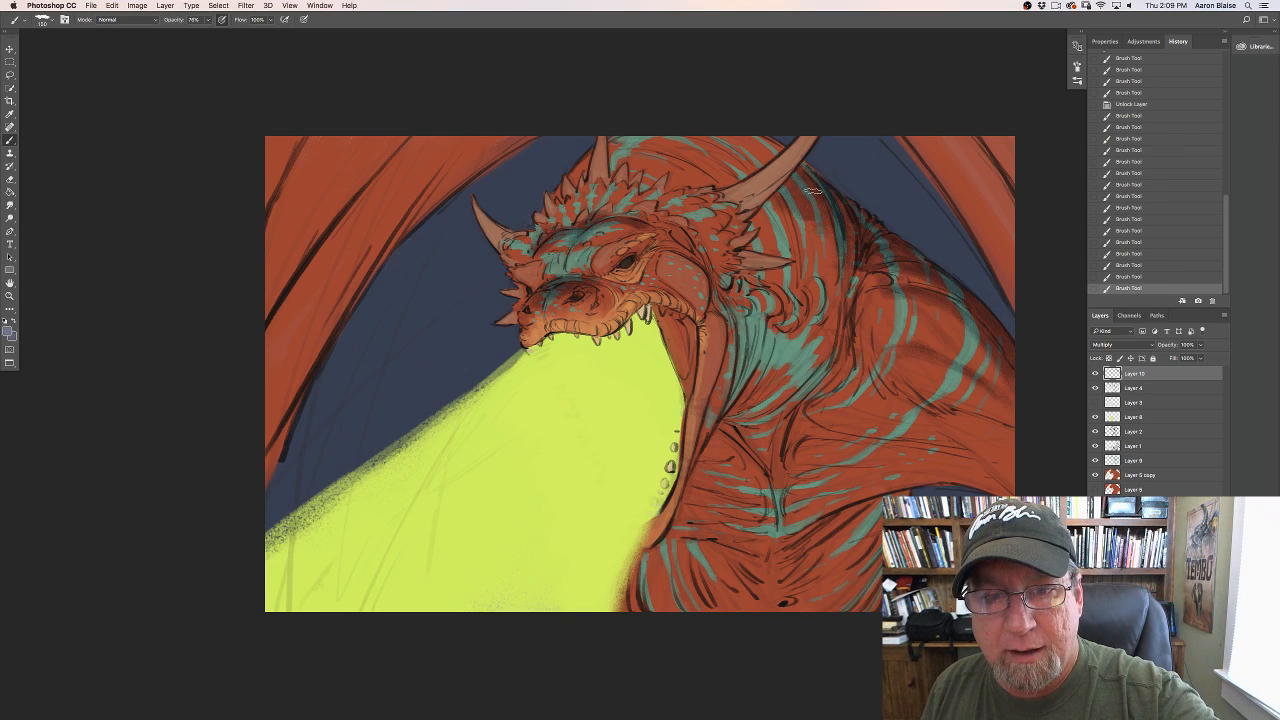
pyautogui.moveTo(820, 268); pyautogui.dragTo(802, 174)
pyautogui.moveTo(766, 213); pyautogui.dragTo(805, 173)
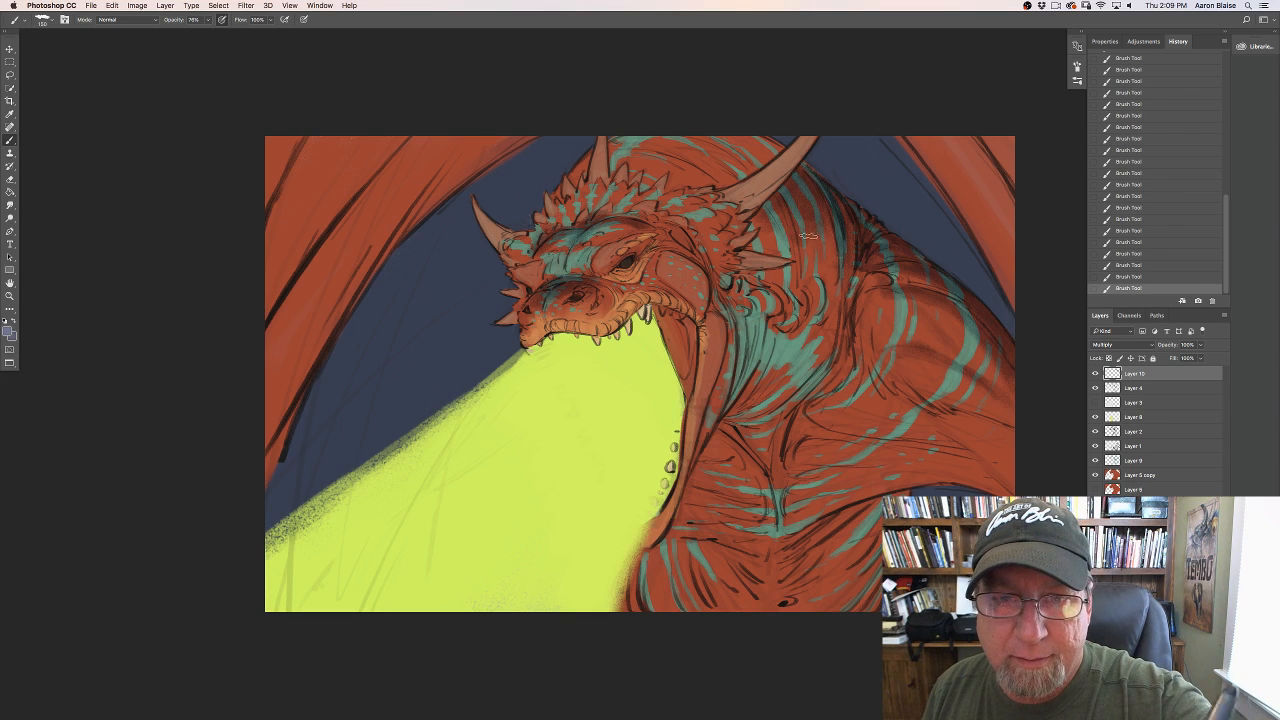
pyautogui.press(']')
pyautogui.press(']')
pyautogui.press(']')
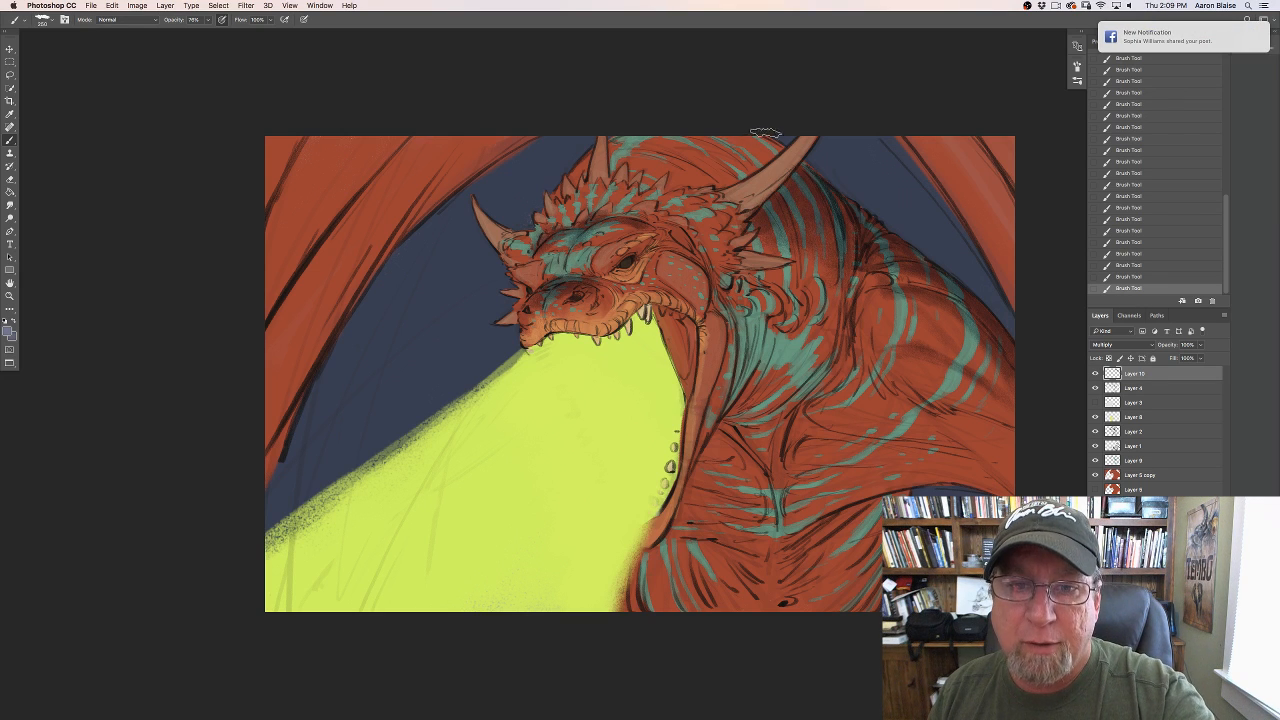
# Step: Paint blue shading across the top of the neck behind the head, and erase the spill over the large horn
pyautogui.moveTo(768, 151)
pyautogui.mouseDown()
pyautogui.moveTo(734, 172)
pyautogui.moveTo(744, 141)
pyautogui.moveTo(724, 149)
pyautogui.moveTo(700, 180)
pyautogui.moveTo(701, 135)
pyautogui.moveTo(658, 175)
pyautogui.moveTo(645, 150)
pyautogui.moveTo(616, 164)
pyautogui.moveTo(617, 148)
pyautogui.moveTo(620, 176)
pyautogui.moveTo(660, 179)
pyautogui.moveTo(602, 139)
pyautogui.moveTo(601, 117)
pyautogui.mouseUp()
pyautogui.press('e')
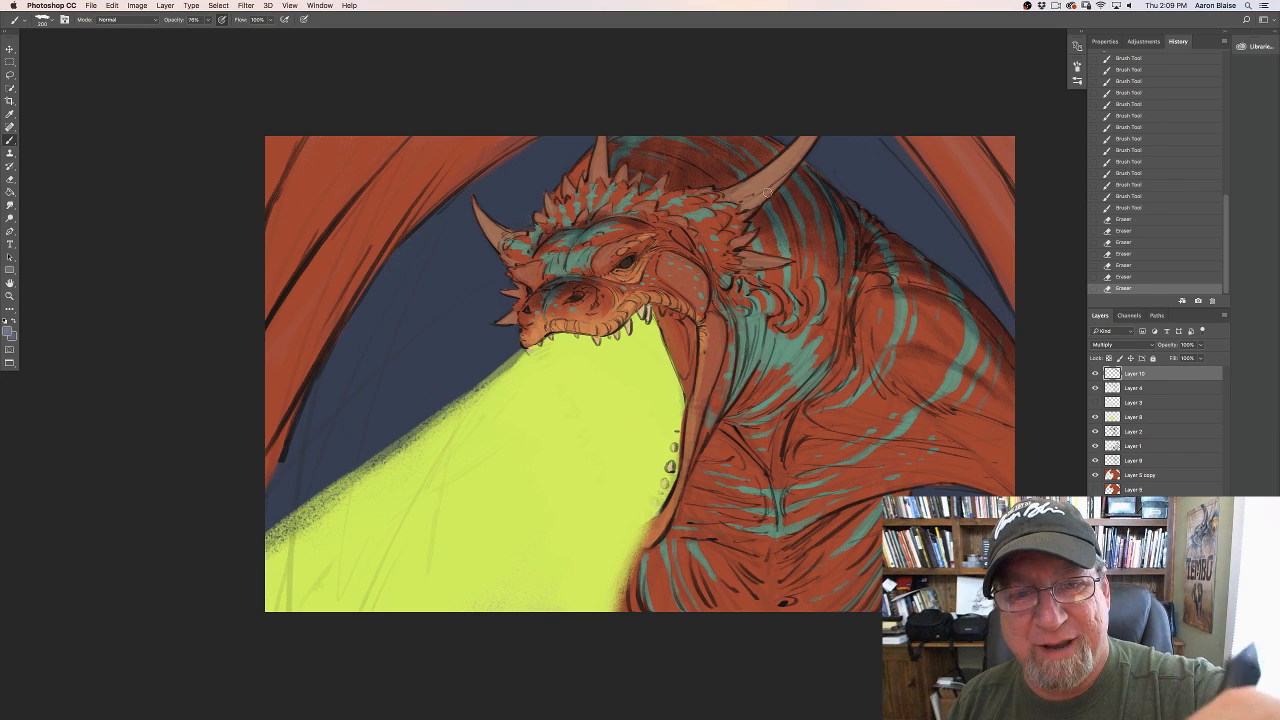
pyautogui.moveTo(768, 190); pyautogui.dragTo(778, 162)
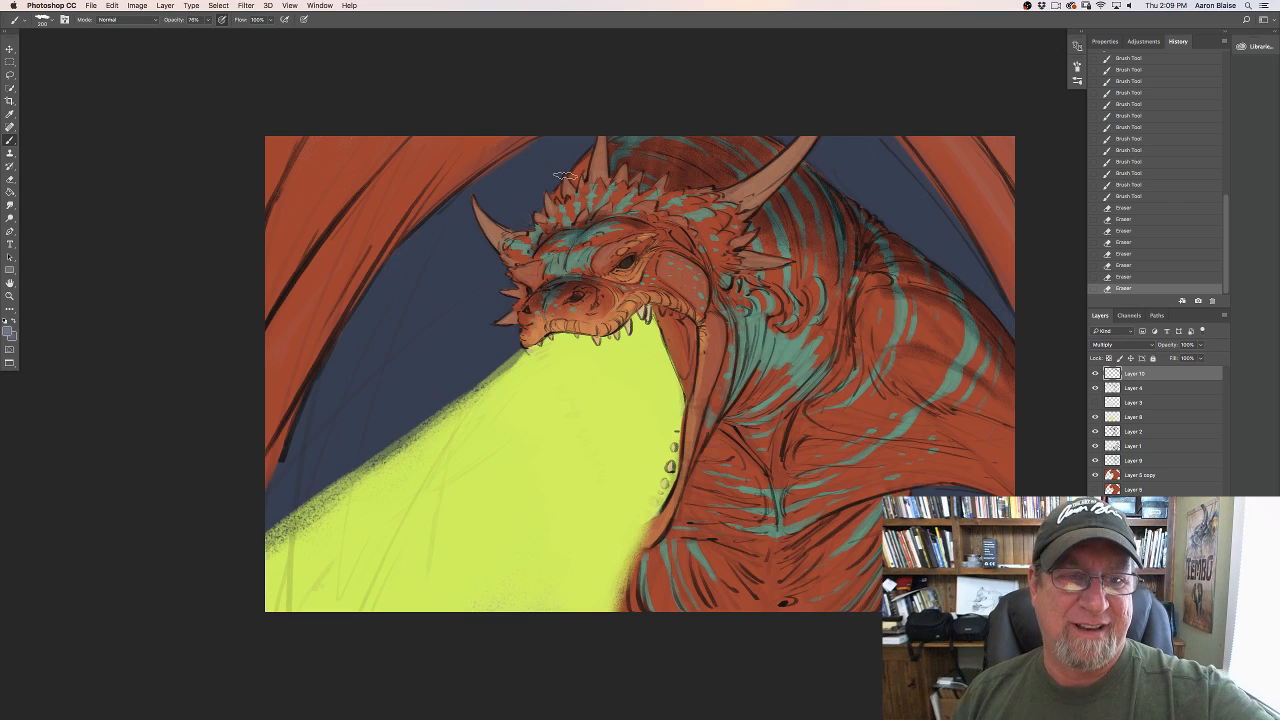
# Step: Paint blue shading strokes across the dragon's brow and forehead, working down toward the bridge of the snout
pyautogui.moveTo(624, 224); pyautogui.dragTo(618, 221)
pyautogui.moveTo(626, 223); pyautogui.dragTo(616, 222)
pyautogui.moveTo(623, 221); pyautogui.dragTo(608, 223)
pyautogui.moveTo(617, 220); pyautogui.dragTo(602, 234)
pyautogui.moveTo(620, 234); pyautogui.dragTo(600, 243)
pyautogui.moveTo(602, 232); pyautogui.dragTo(576, 250)
pyautogui.moveTo(590, 232); pyautogui.dragTo(566, 245)
pyautogui.moveTo(571, 237); pyautogui.dragTo(548, 253)
pyautogui.moveTo(570, 253)
pyautogui.mouseDown()
pyautogui.moveTo(556, 309)
pyautogui.moveTo(608, 277)
pyautogui.mouseUp()
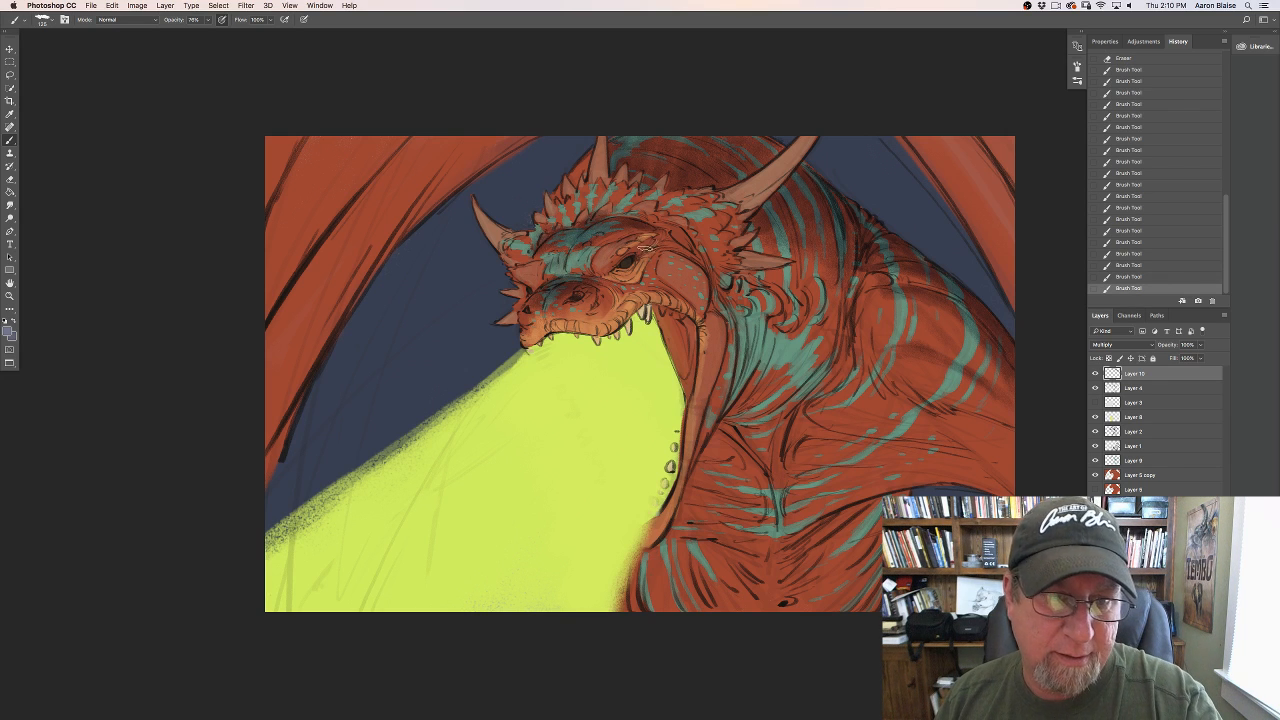
# Step: Shade around the eye, behind the cheek and down the back of the open jaw with a small brush
pyautogui.moveTo(655, 238); pyautogui.dragTo(626, 257)
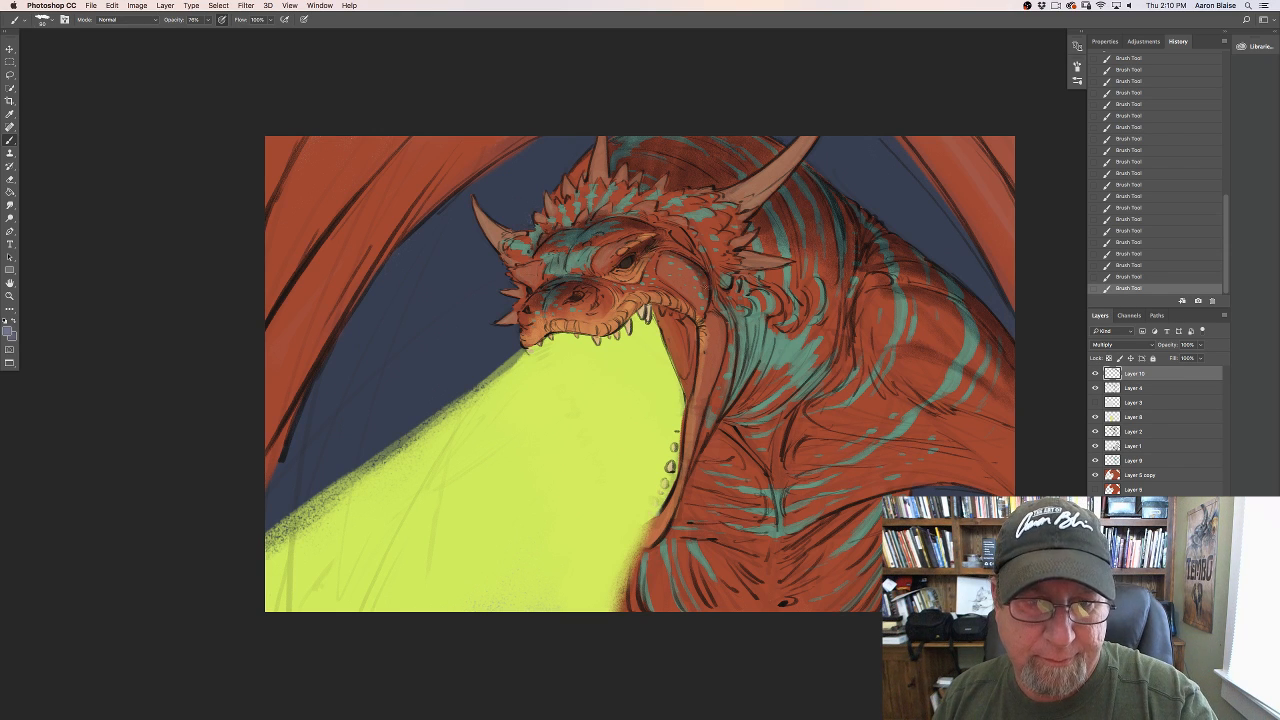
pyautogui.moveTo(692, 251); pyautogui.dragTo(694, 246)
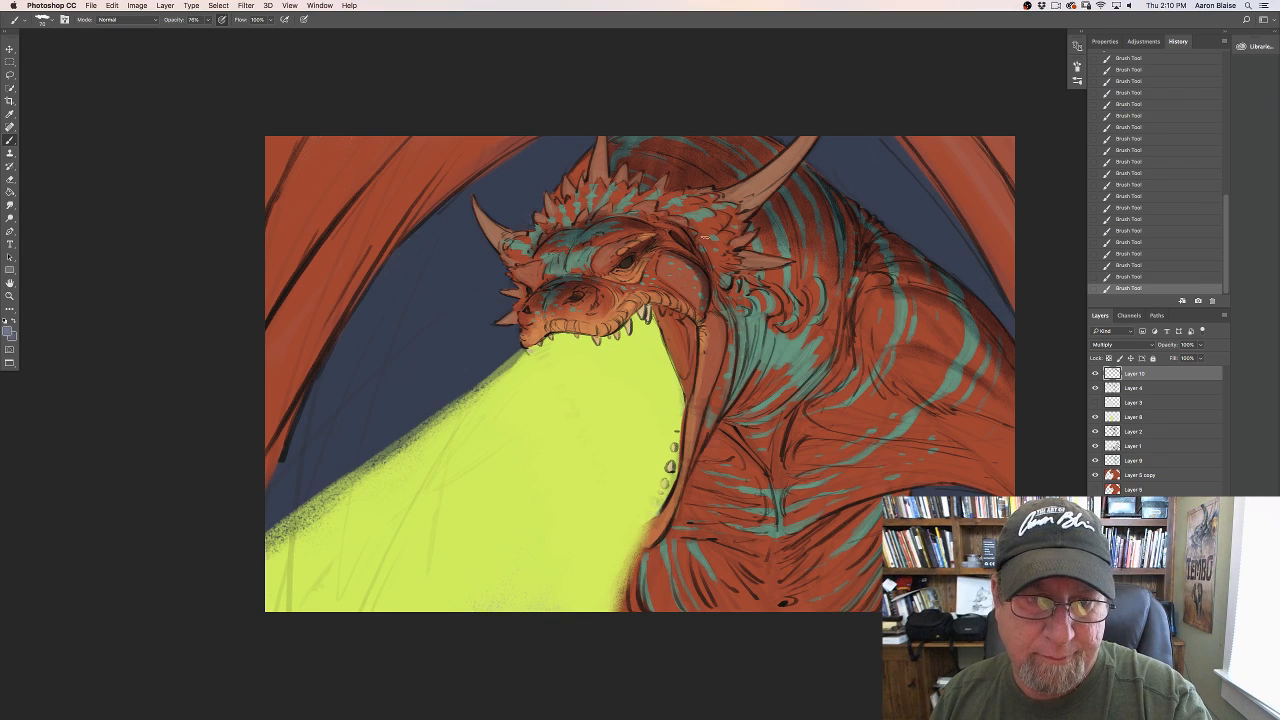
pyautogui.moveTo(704, 237); pyautogui.dragTo(715, 281)
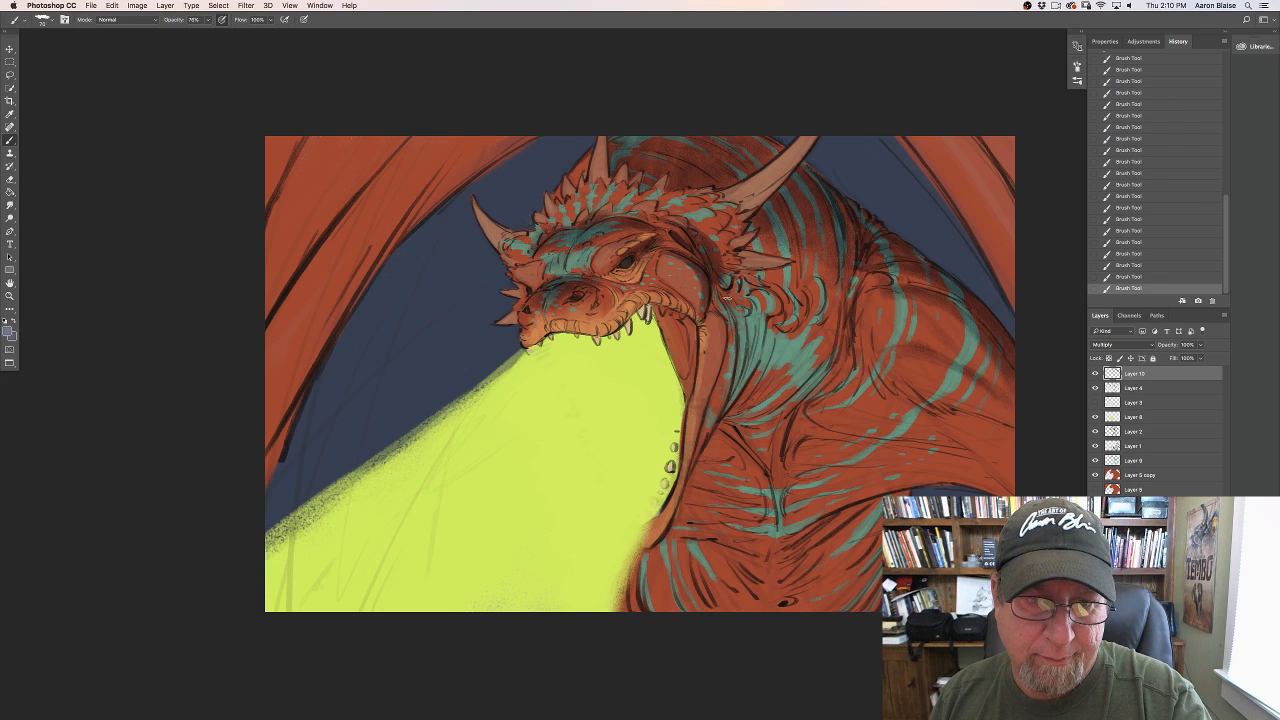
pyautogui.moveTo(727, 313); pyautogui.dragTo(714, 273)
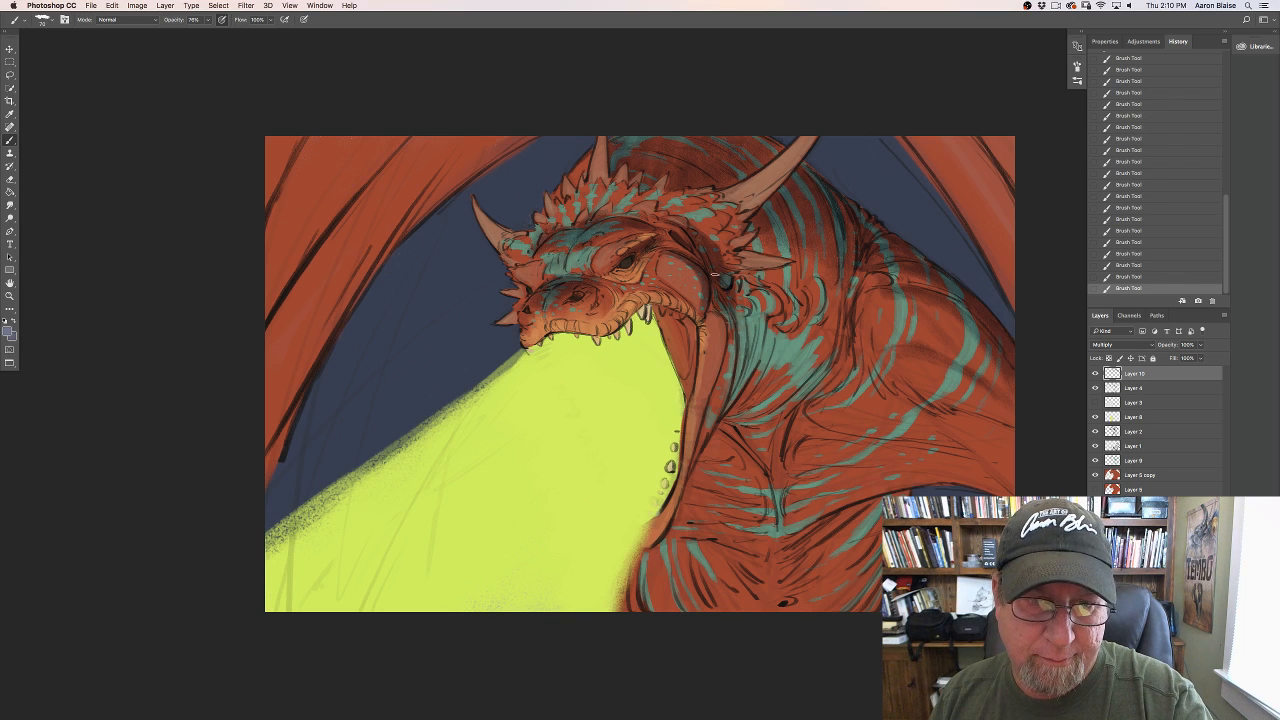
pyautogui.moveTo(726, 336); pyautogui.dragTo(714, 362)
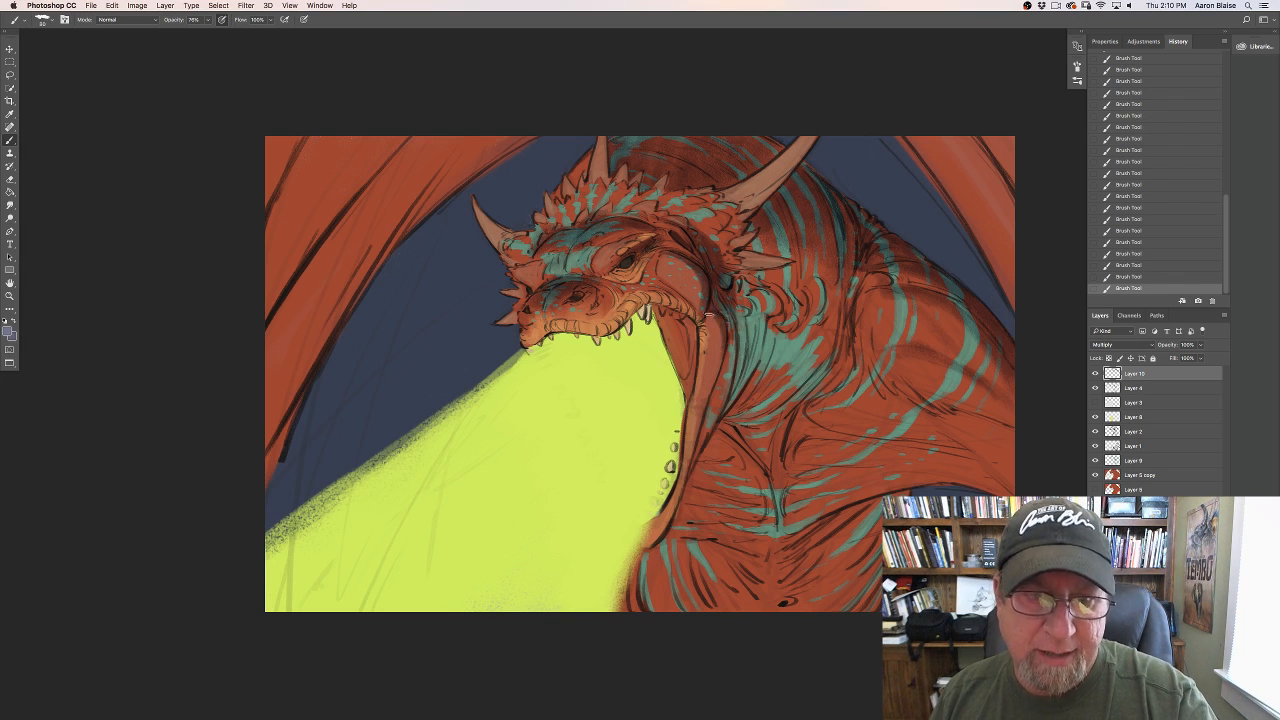
pyautogui.moveTo(708, 314); pyautogui.dragTo(714, 370)
pyautogui.moveTo(726, 318); pyautogui.dragTo(706, 431)
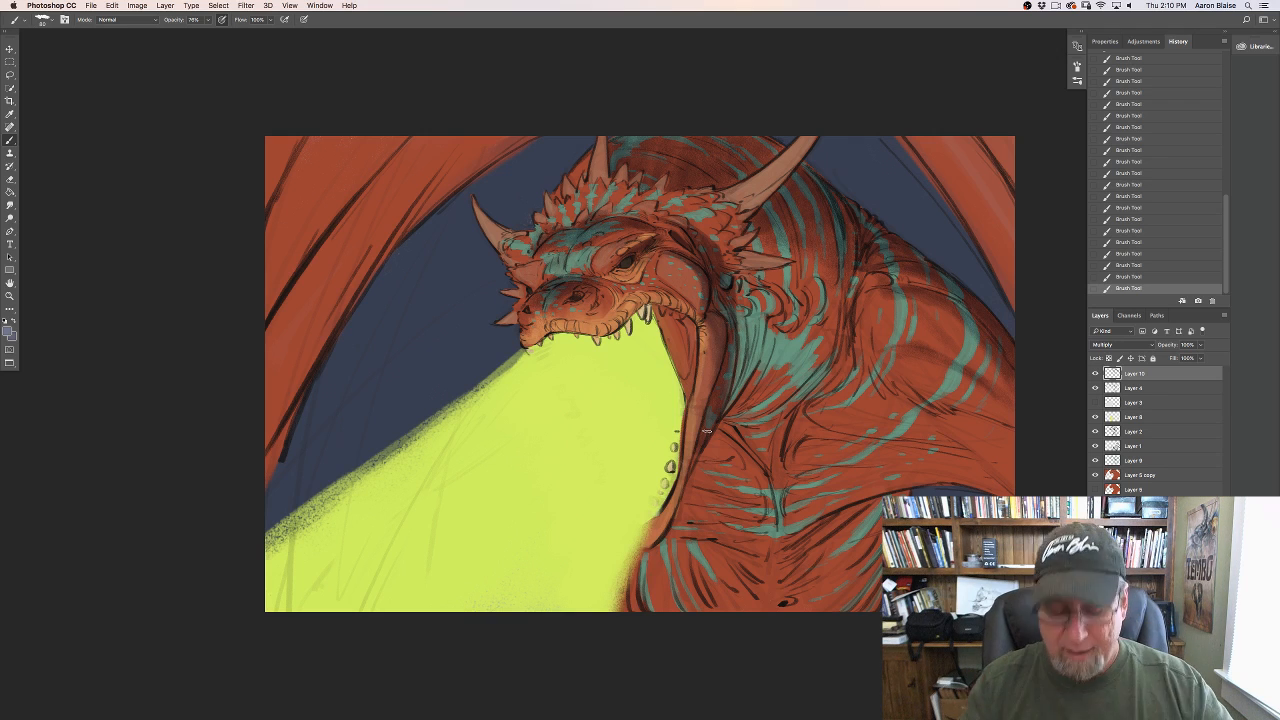
# Step: Enlarge the brush to 100 and up to 150, and shade the neck beneath the jaw and the upper chest
pyautogui.press(']')
pyautogui.press(']')
pyautogui.moveTo(741, 309)
pyautogui.mouseDown()
pyautogui.moveTo(732, 400)
pyautogui.moveTo(756, 330)
pyautogui.moveTo(752, 286)
pyautogui.mouseUp()
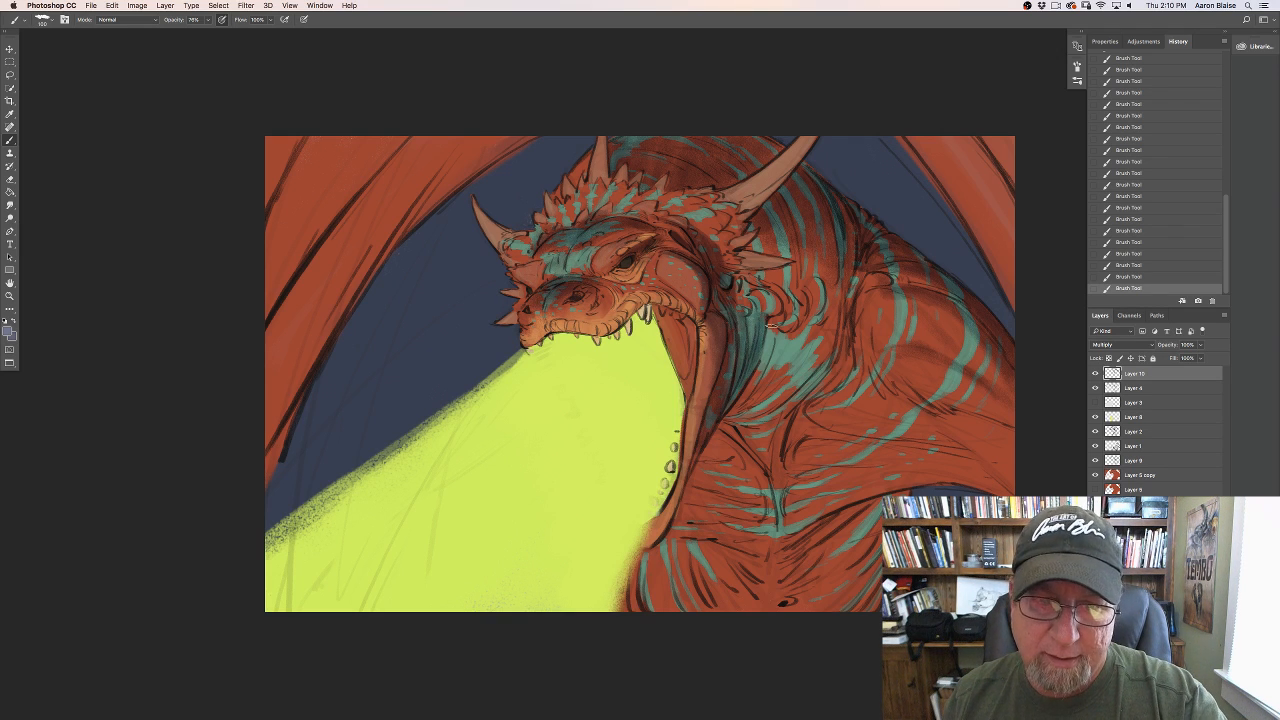
pyautogui.moveTo(748, 385)
pyautogui.mouseDown()
pyautogui.moveTo(778, 322)
pyautogui.moveTo(790, 328)
pyautogui.moveTo(760, 392)
pyautogui.moveTo(800, 312)
pyautogui.mouseUp()
pyautogui.moveTo(786, 365)
pyautogui.mouseDown()
pyautogui.moveTo(815, 322)
pyautogui.moveTo(762, 411)
pyautogui.moveTo(830, 365)
pyautogui.moveTo(780, 410)
pyautogui.moveTo(785, 371)
pyautogui.moveTo(750, 418)
pyautogui.mouseUp()
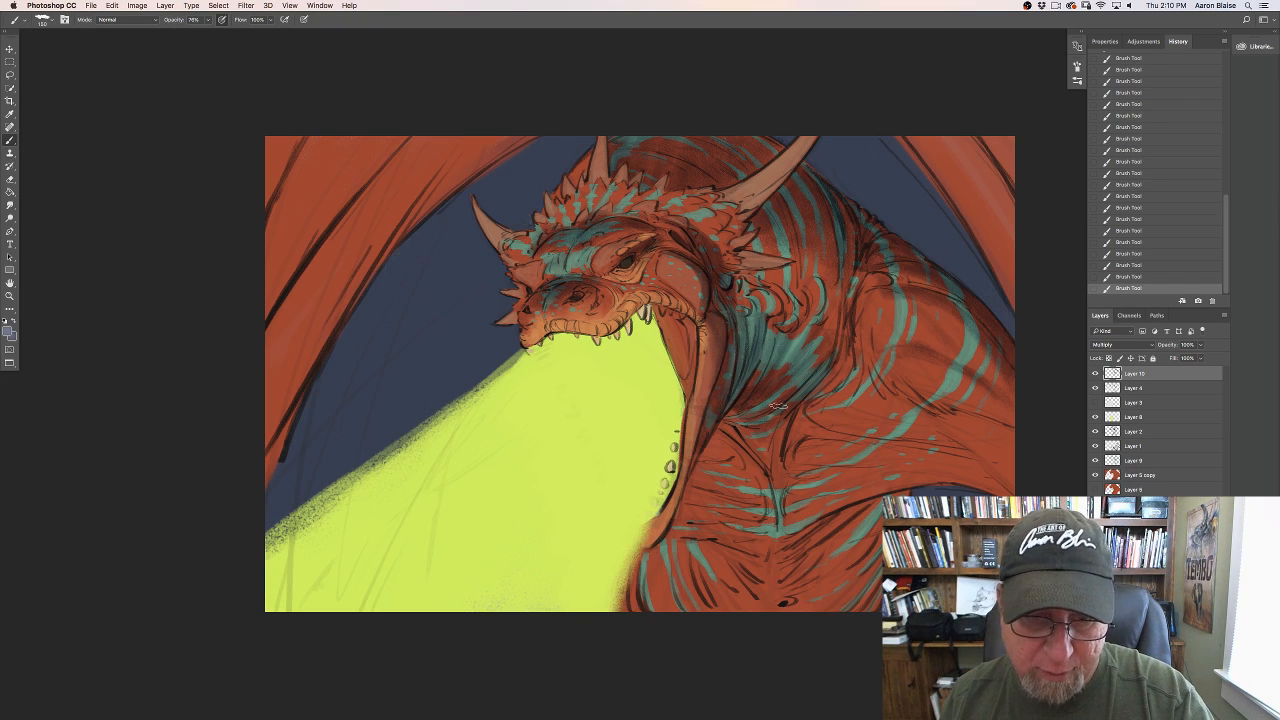
pyautogui.moveTo(778, 406)
pyautogui.mouseDown()
pyautogui.moveTo(774, 452)
pyautogui.moveTo(728, 412)
pyautogui.moveTo(750, 461)
pyautogui.moveTo(716, 450)
pyautogui.moveTo(700, 464)
pyautogui.moveTo(752, 487)
pyautogui.moveTo(730, 494)
pyautogui.moveTo(765, 495)
pyautogui.mouseUp()
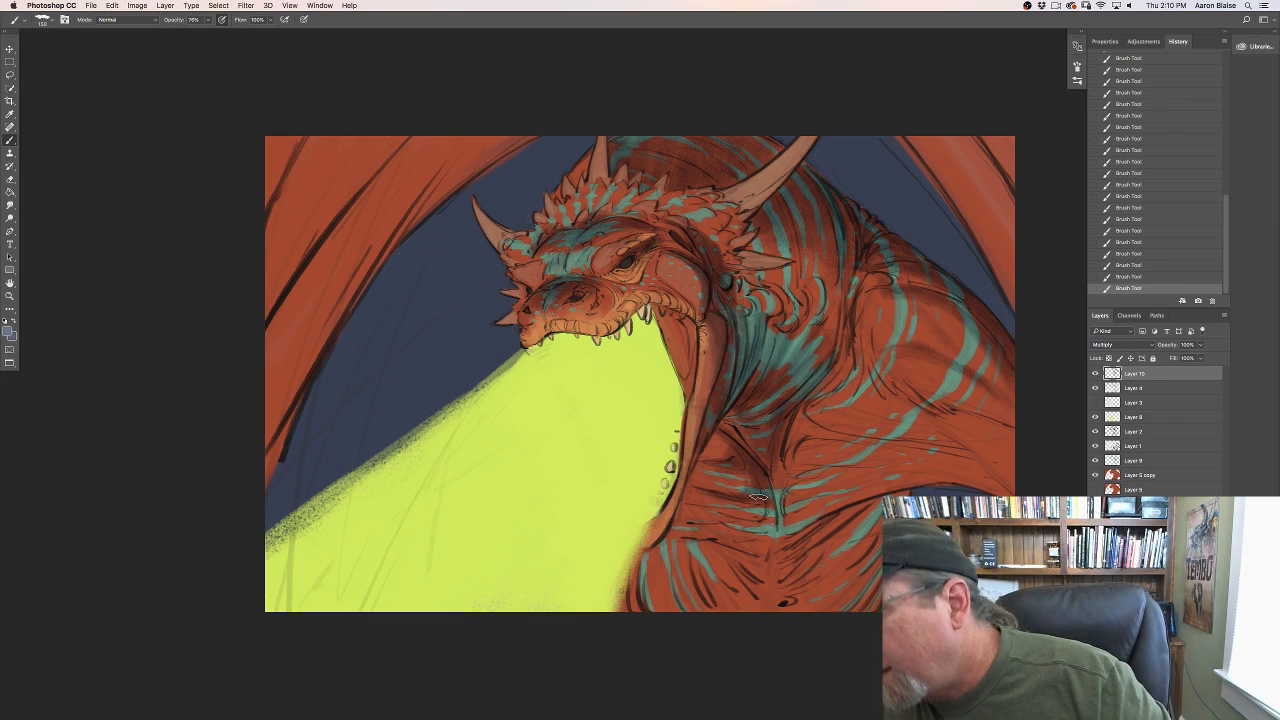
pyautogui.moveTo(764, 509)
pyautogui.mouseDown()
pyautogui.moveTo(710, 519)
pyautogui.moveTo(772, 511)
pyautogui.moveTo(763, 552)
pyautogui.mouseUp()
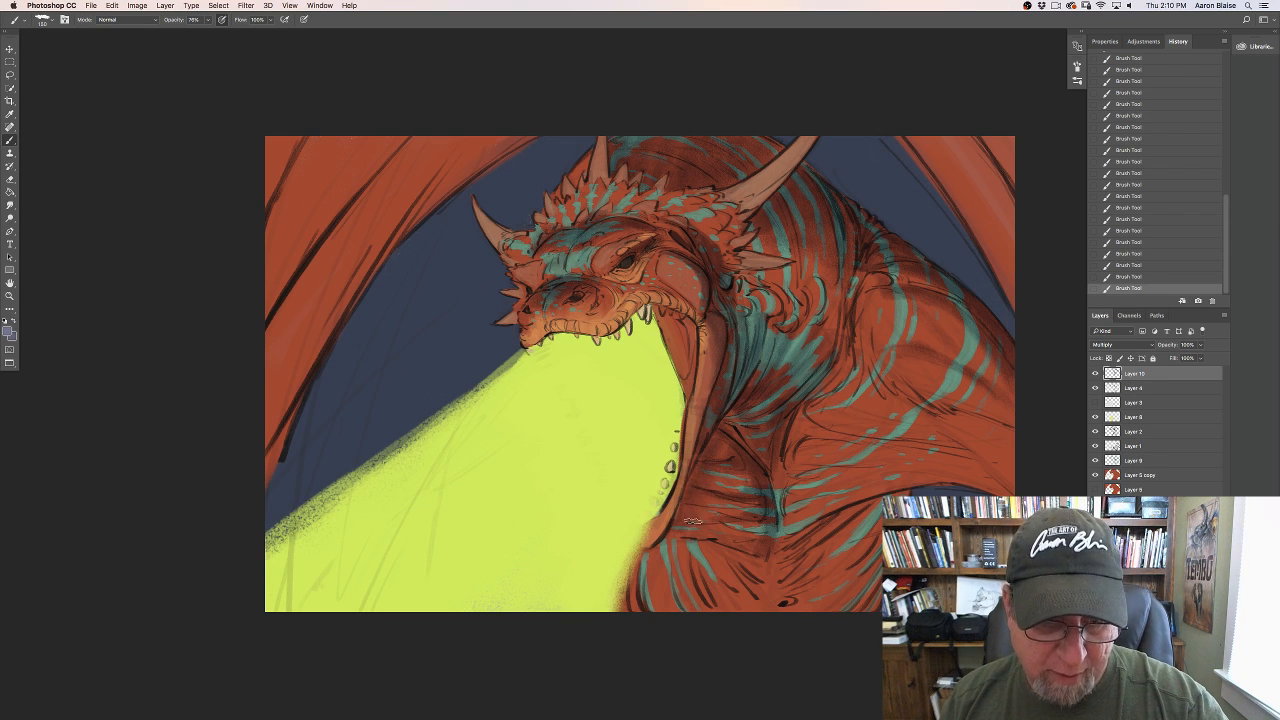
# Step: Paint broad blue shading strokes over the side and lower part of the dragon's belly with the 150 brush
pyautogui.moveTo(877, 572)
pyautogui.mouseDown()
pyautogui.moveTo(853, 608)
pyautogui.moveTo(864, 612)
pyautogui.moveTo(870, 510)
pyautogui.moveTo(838, 600)
pyautogui.moveTo(856, 536)
pyautogui.moveTo(802, 608)
pyautogui.mouseUp()
pyautogui.moveTo(864, 506)
pyautogui.mouseDown()
pyautogui.moveTo(798, 549)
pyautogui.moveTo(804, 562)
pyautogui.mouseUp()
pyautogui.moveTo(854, 540)
pyautogui.mouseDown()
pyautogui.moveTo(772, 578)
pyautogui.moveTo(760, 598)
pyautogui.mouseUp()
pyautogui.moveTo(834, 584); pyautogui.dragTo(758, 610)
pyautogui.moveTo(763, 591); pyautogui.dragTo(718, 613)
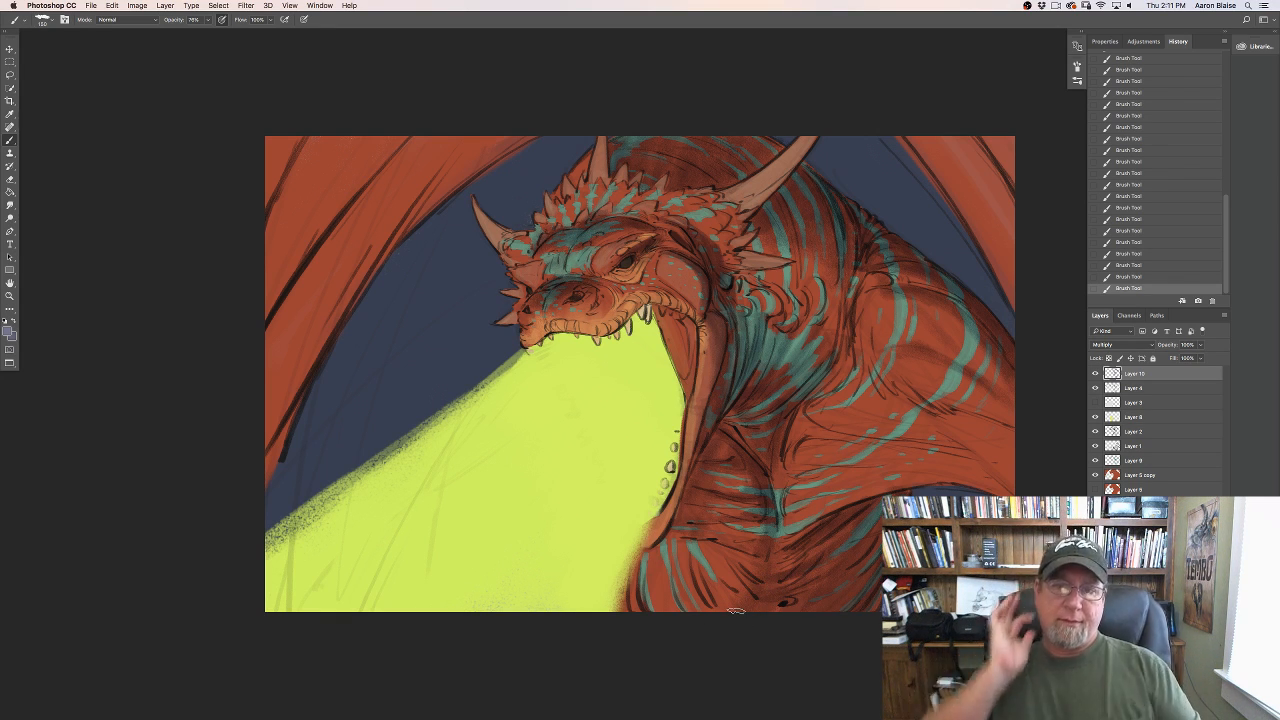
# Step: Shade the underside of the dragon's upper arm along its muscle folds
pyautogui.moveTo(916, 402); pyautogui.dragTo(970, 410)
pyautogui.moveTo(920, 391); pyautogui.dragTo(972, 406)
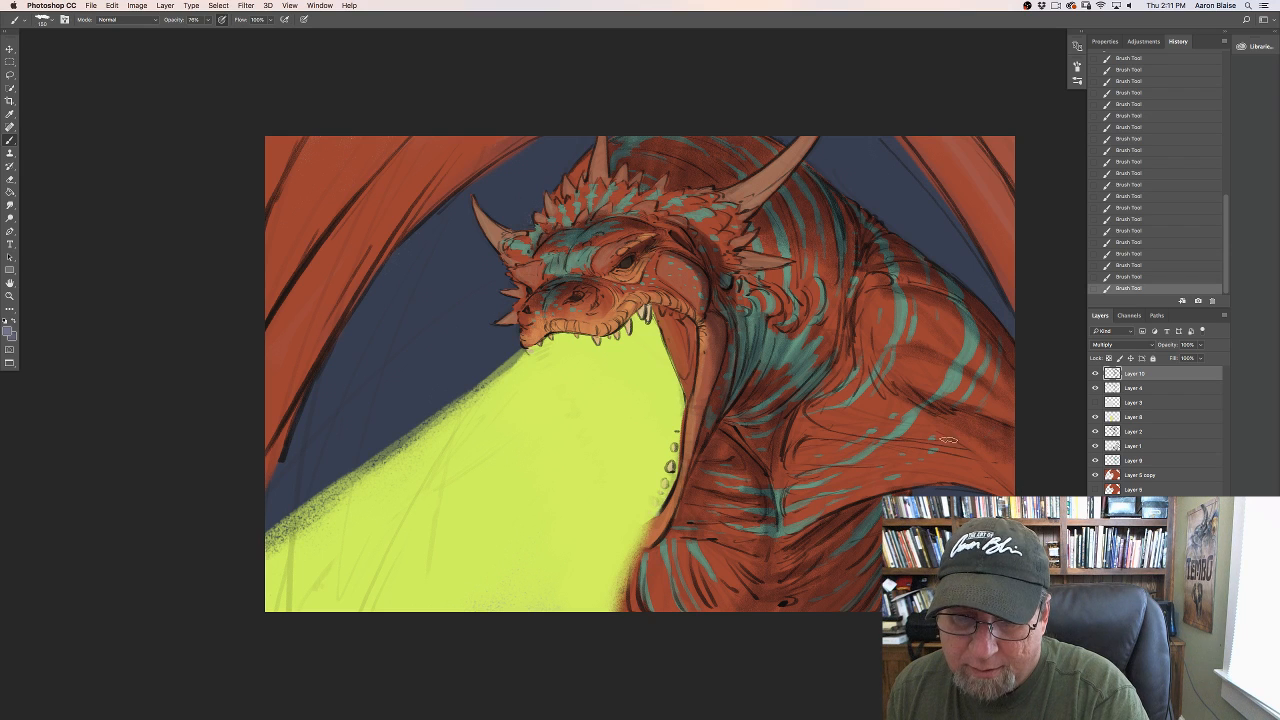
pyautogui.moveTo(904, 446); pyautogui.dragTo(952, 455)
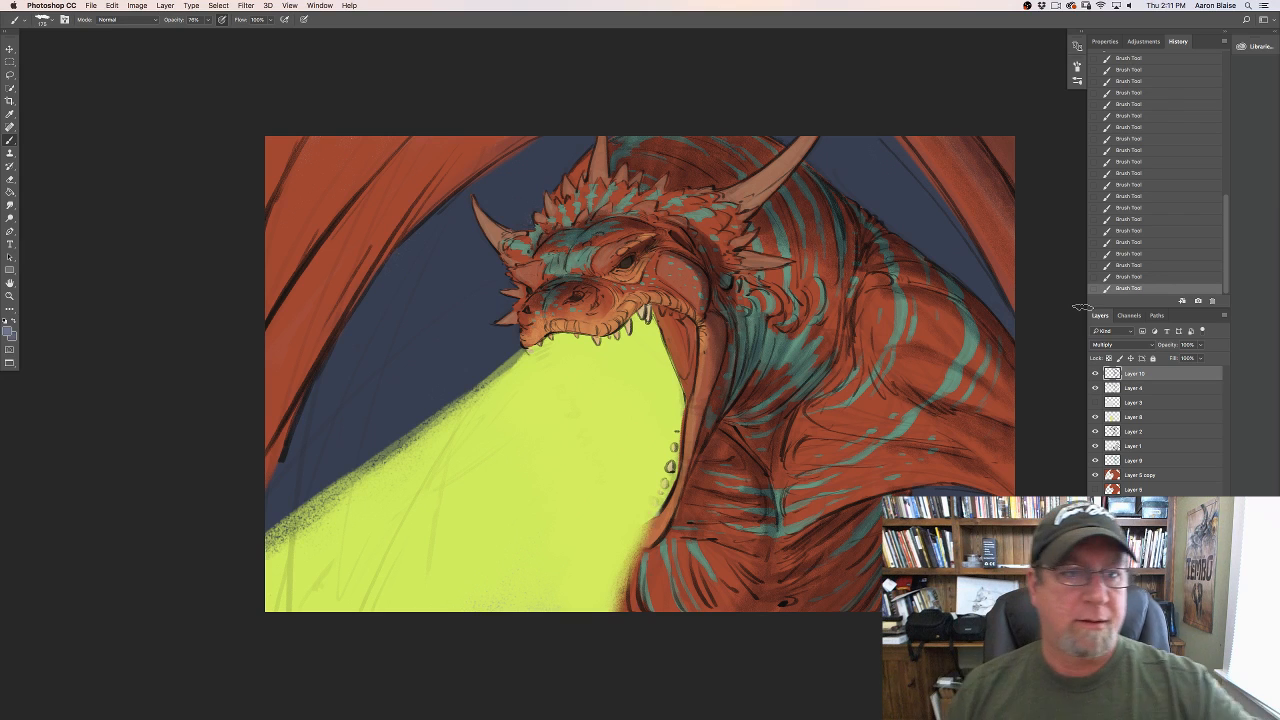
# Step: Enlarge the brush to 200, shade the wing folds above the fire, and touch up the chest edge beside the flame
pyautogui.press(']')
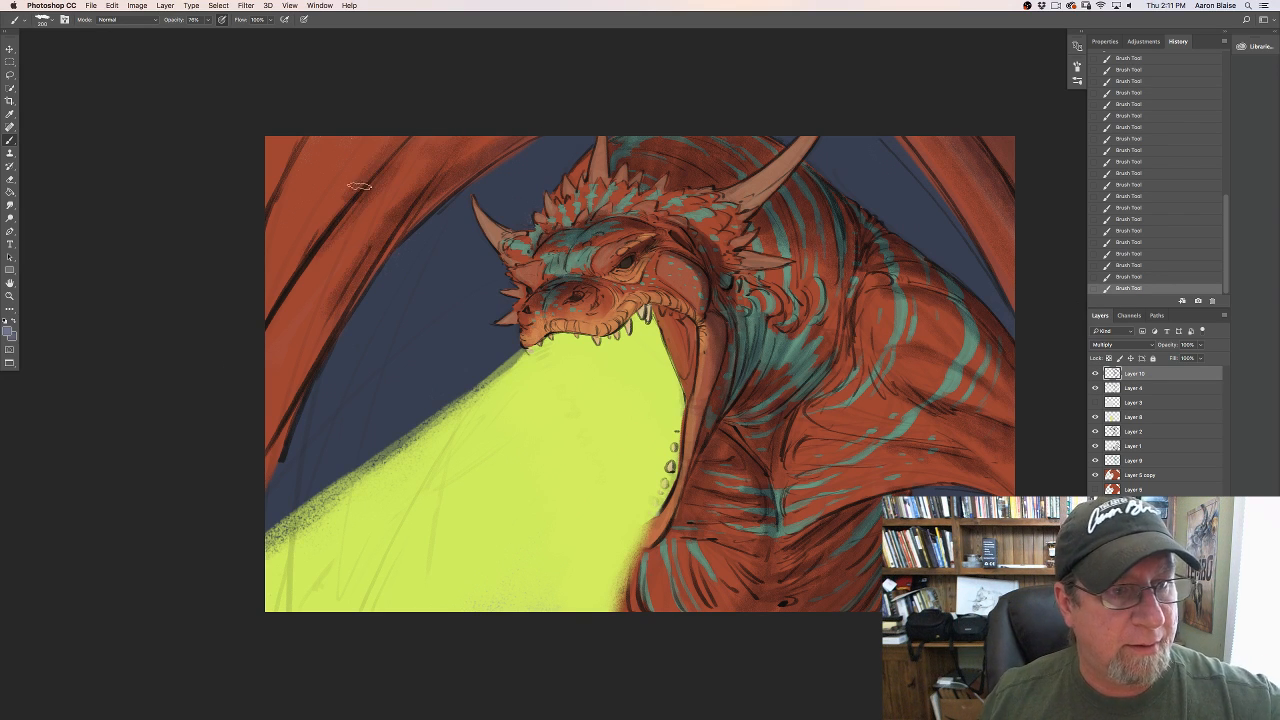
pyautogui.moveTo(360, 188)
pyautogui.mouseDown()
pyautogui.moveTo(231, 390)
pyautogui.moveTo(249, 319)
pyautogui.mouseUp()
pyautogui.moveTo(366, 152); pyautogui.dragTo(264, 300)
pyautogui.moveTo(310, 138)
pyautogui.mouseDown()
pyautogui.moveTo(254, 233)
pyautogui.moveTo(314, 139)
pyautogui.mouseUp()
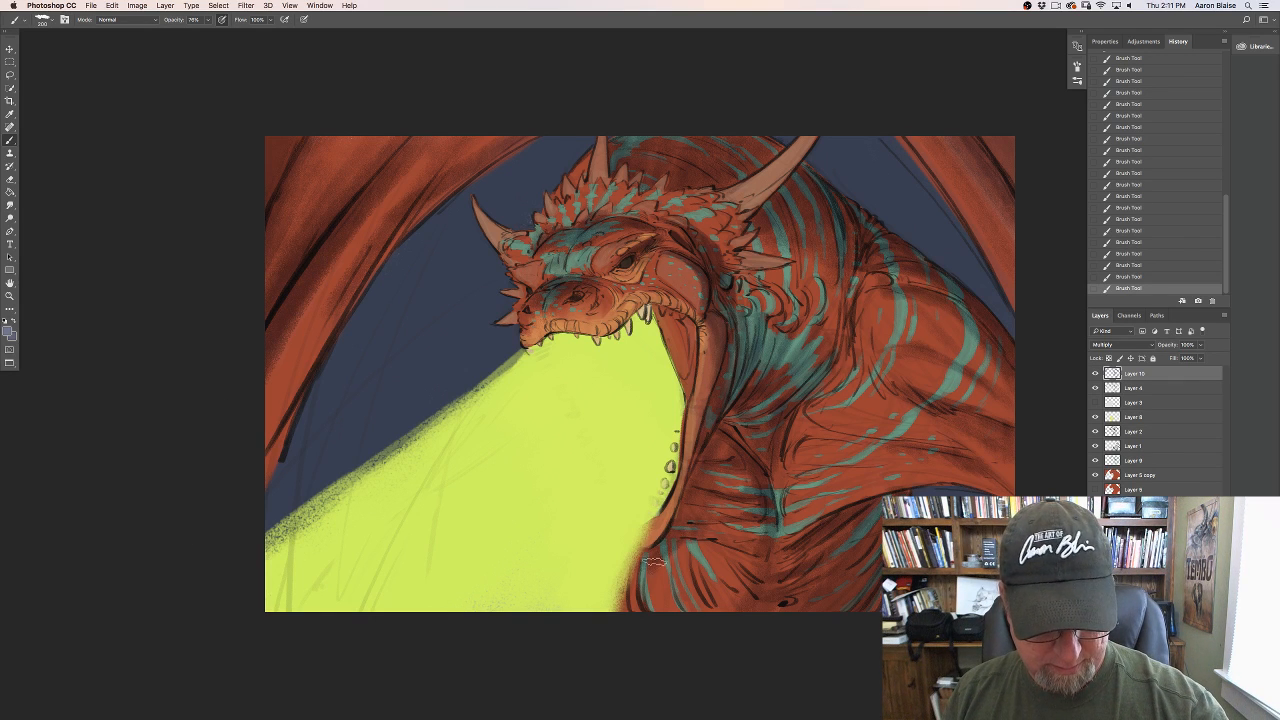
pyautogui.press('[')
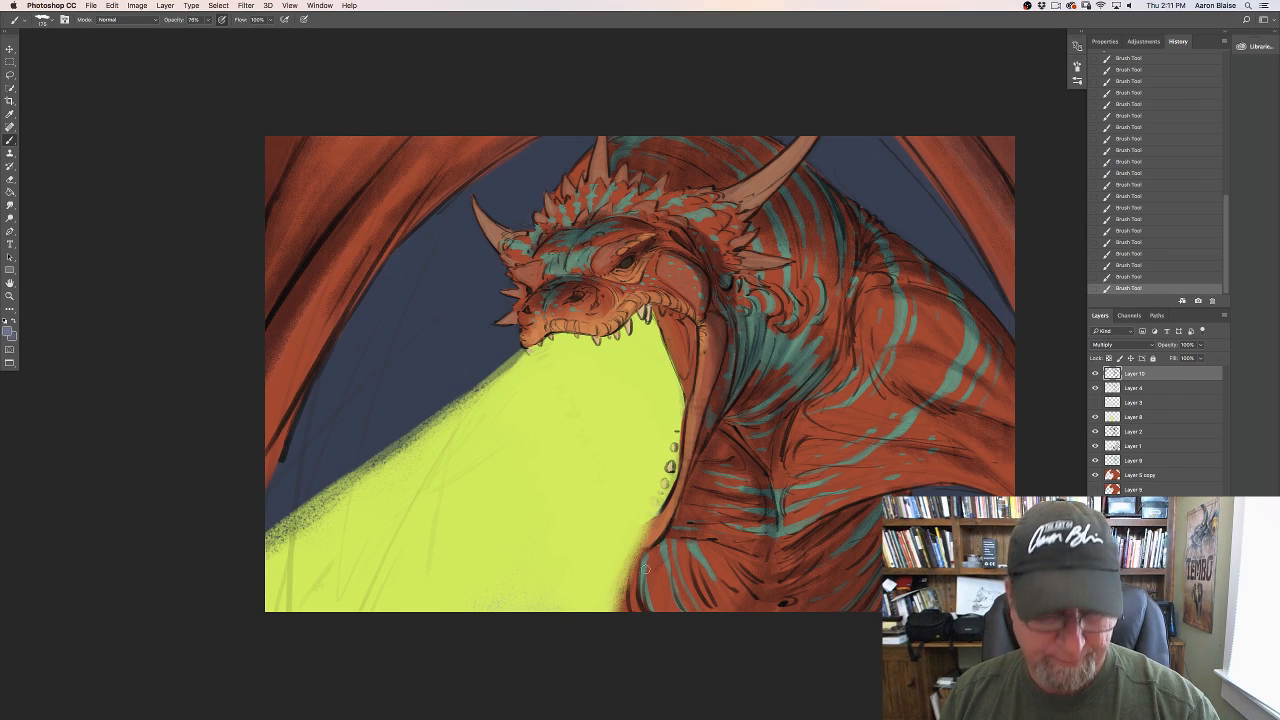
pyautogui.moveTo(645, 569); pyautogui.dragTo(639, 594)
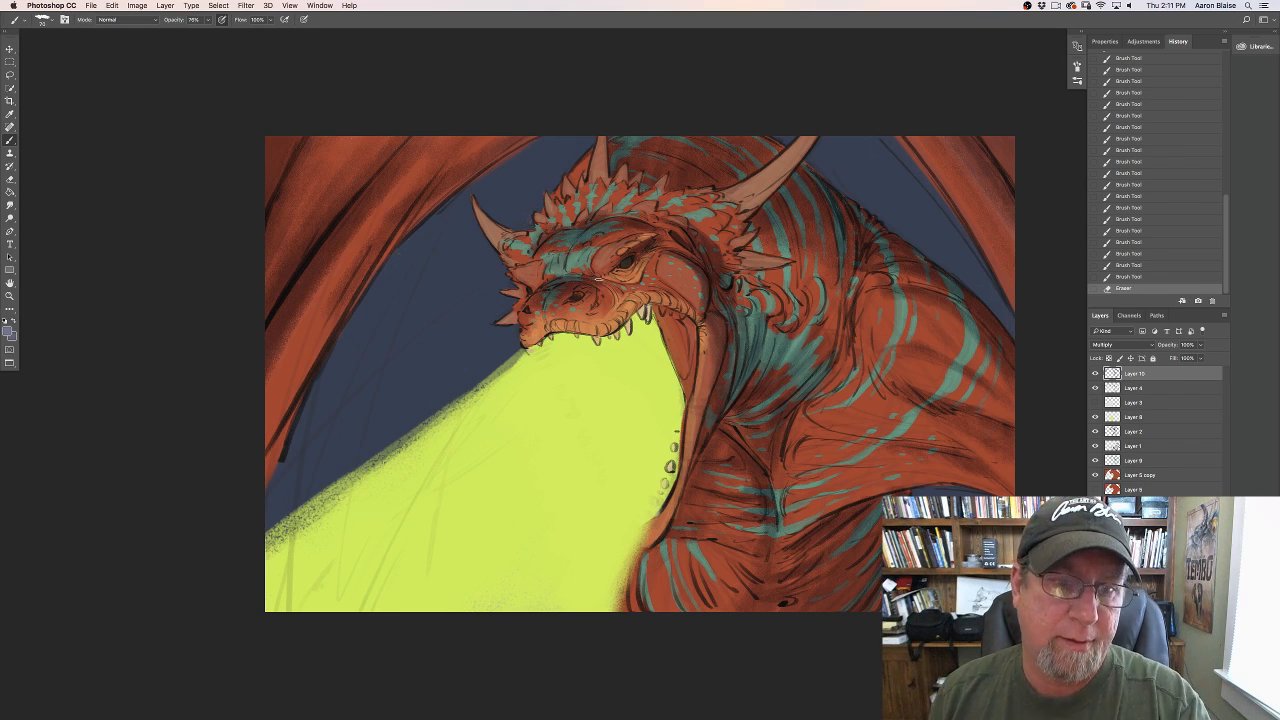
# Step: Dab small blue shading strokes on the upper snout just below the eye
pyautogui.click(612, 285)
pyautogui.click(610, 285)
pyautogui.click(614, 289)
pyautogui.click(616, 298)
pyautogui.click(612, 289)
pyautogui.click(608, 283)
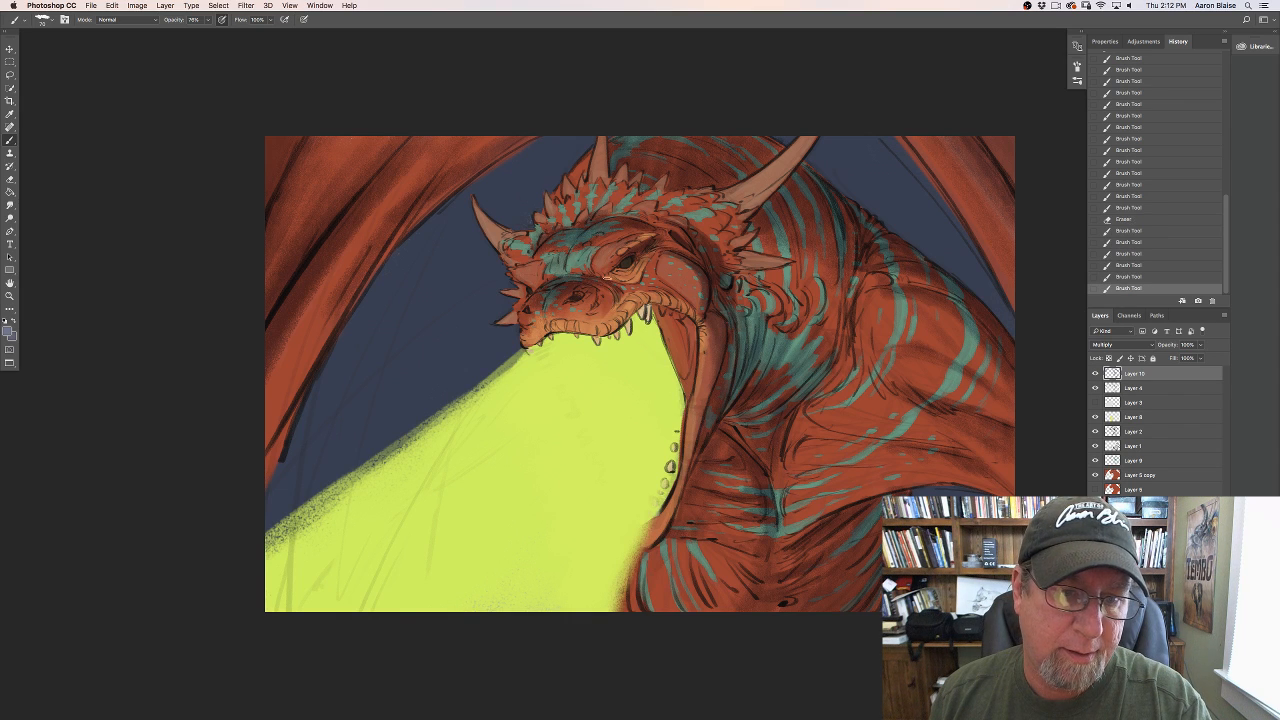
pyautogui.click(606, 278)
# Step: Reduce the brush to 60 and shade behind the eye, around the cheek and at the corner of the jaw
pyautogui.click(641, 277)
pyautogui.click(642, 271)
pyautogui.click(643, 267)
pyautogui.press('[')
pyautogui.click(650, 256)
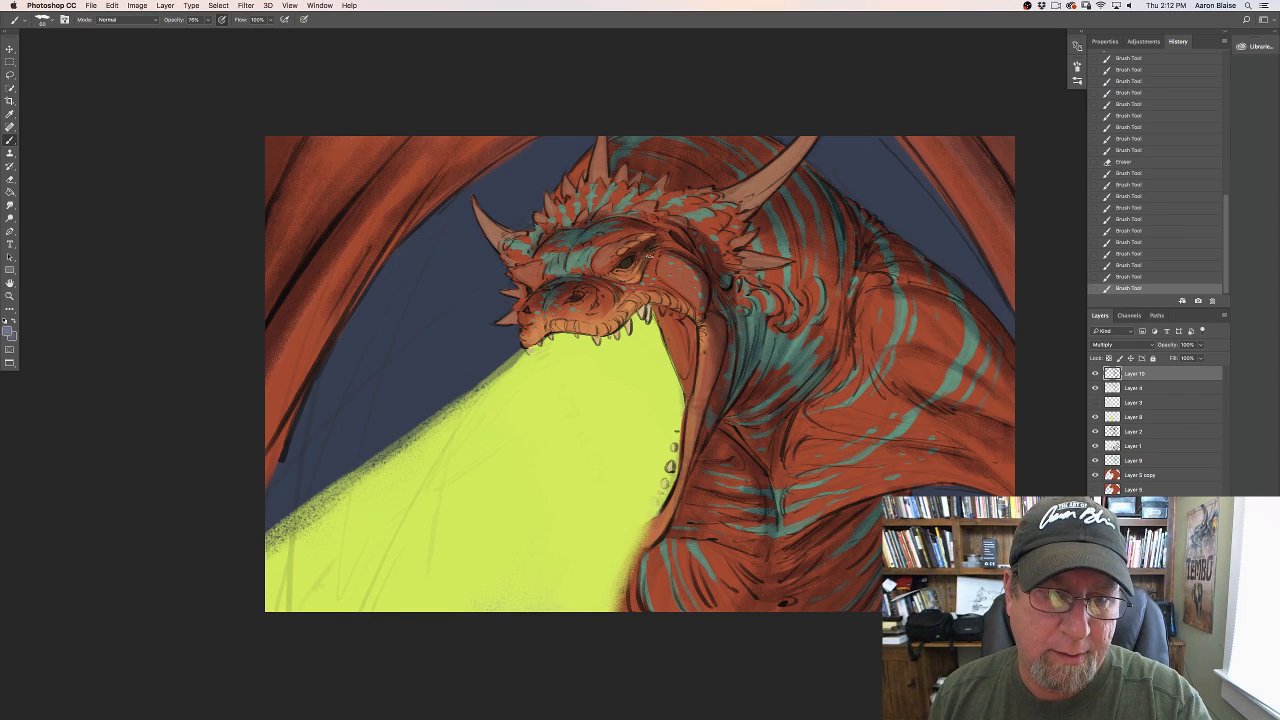
pyautogui.click(655, 259)
pyautogui.moveTo(695, 259); pyautogui.dragTo(700, 264)
pyautogui.moveTo(660, 248)
pyautogui.mouseDown()
pyautogui.moveTo(676, 247)
pyautogui.moveTo(655, 272)
pyautogui.mouseUp()
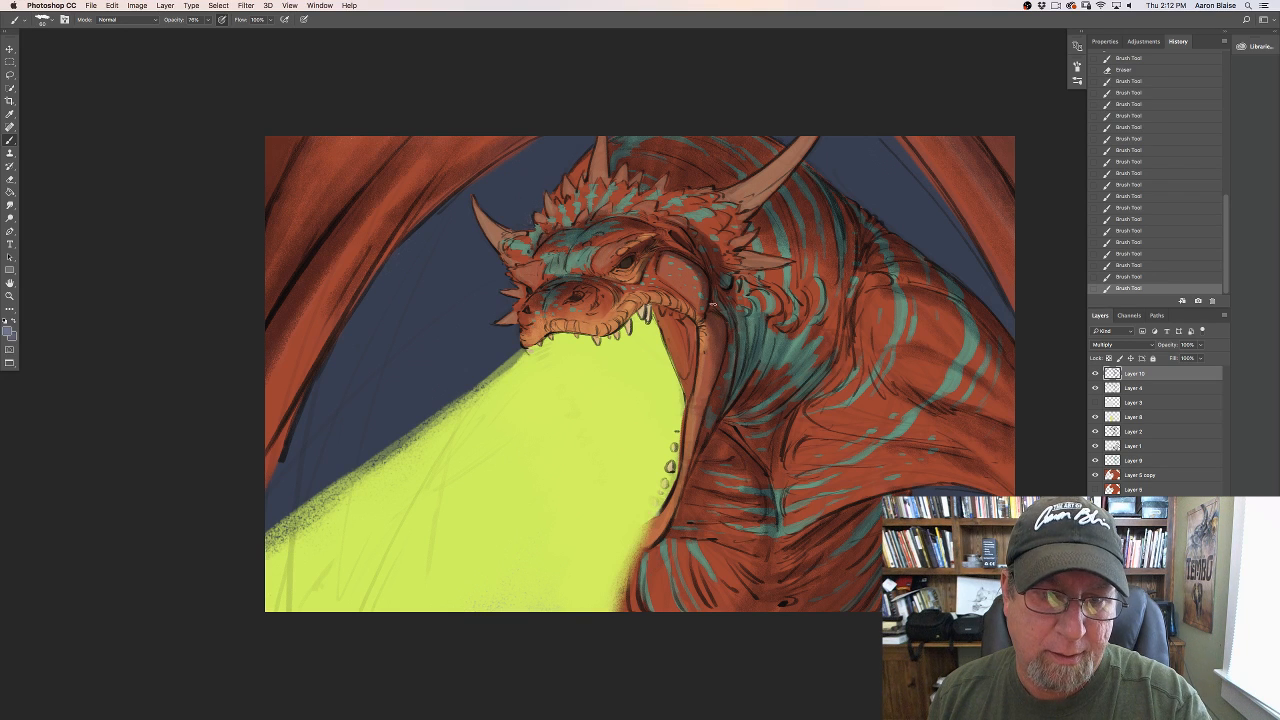
pyautogui.moveTo(700, 318)
pyautogui.mouseDown()
pyautogui.moveTo(709, 351)
pyautogui.moveTo(692, 381)
pyautogui.moveTo(683, 335)
pyautogui.mouseUp()
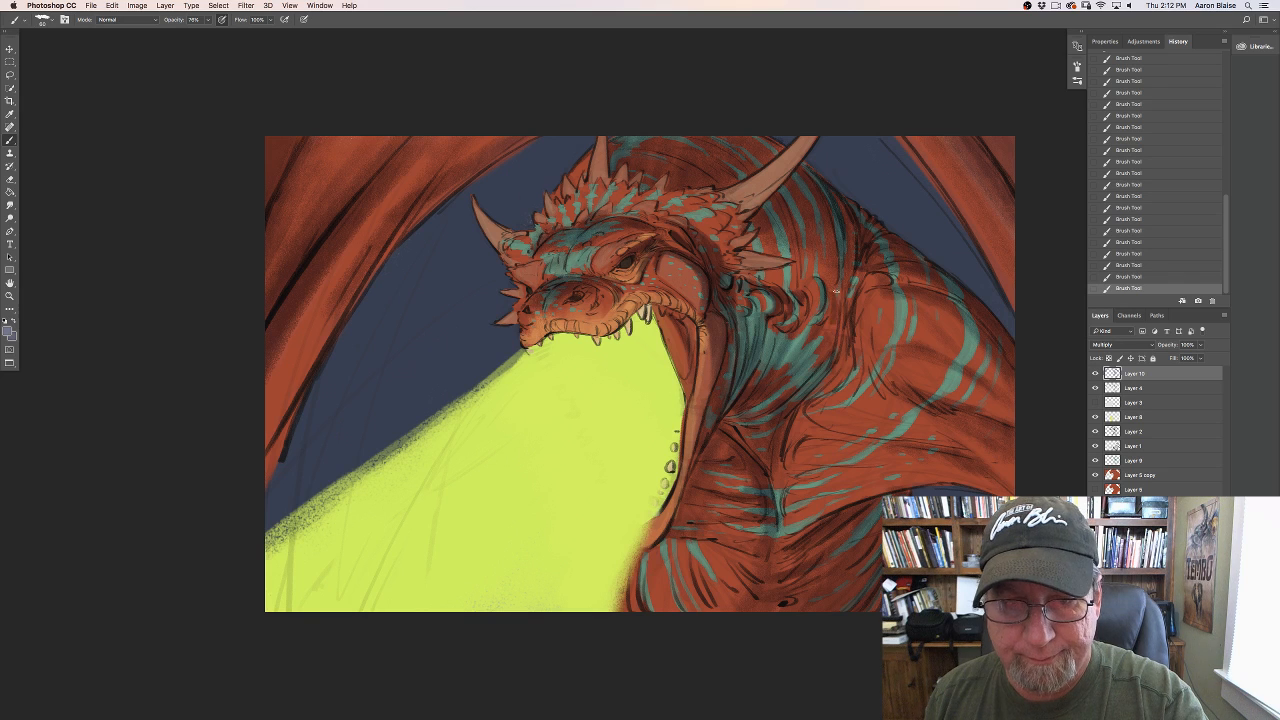
# Step: Shade the neck folds near the shoulder, the large horn, the cheek spike and the small horn atop the head
pyautogui.moveTo(840, 358)
pyautogui.mouseDown()
pyautogui.moveTo(870, 323)
pyautogui.moveTo(883, 378)
pyautogui.moveTo(871, 326)
pyautogui.moveTo(911, 402)
pyautogui.moveTo(871, 367)
pyautogui.moveTo(900, 407)
pyautogui.moveTo(874, 388)
pyautogui.moveTo(895, 412)
pyautogui.moveTo(868, 393)
pyautogui.mouseUp()
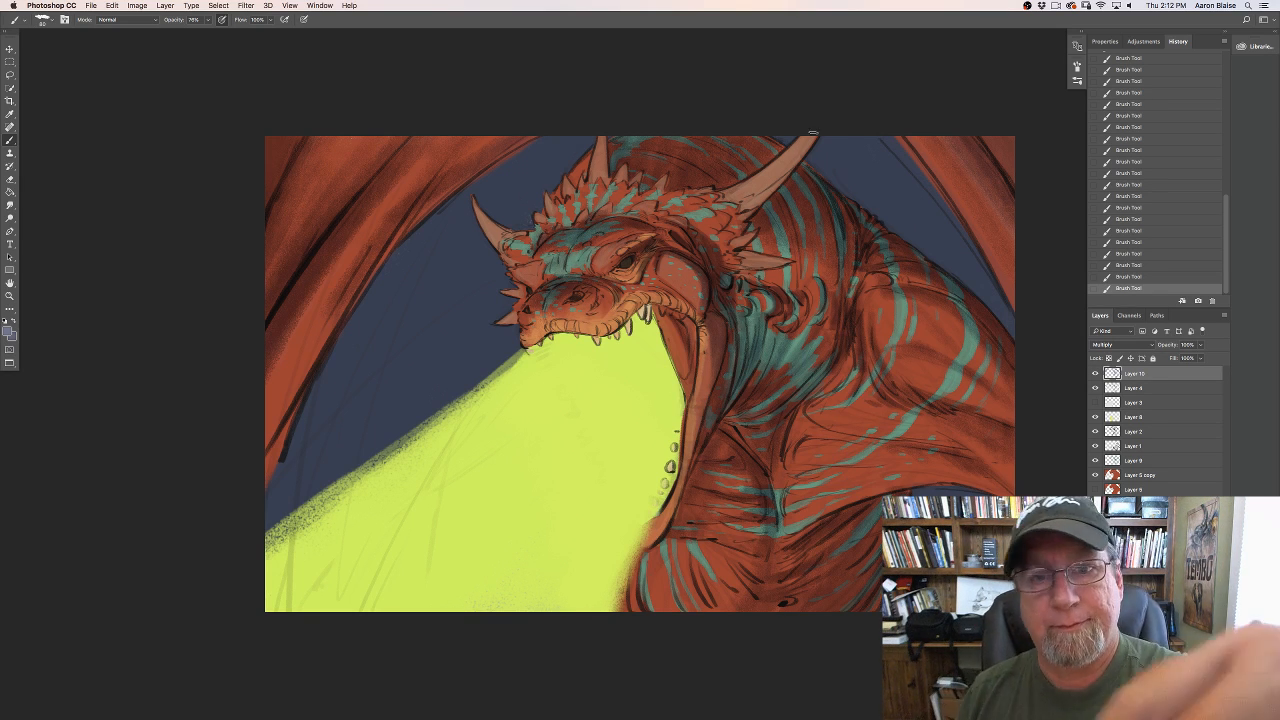
pyautogui.moveTo(797, 162)
pyautogui.mouseDown()
pyautogui.moveTo(745, 207)
pyautogui.moveTo(758, 200)
pyautogui.moveTo(722, 197)
pyautogui.mouseUp()
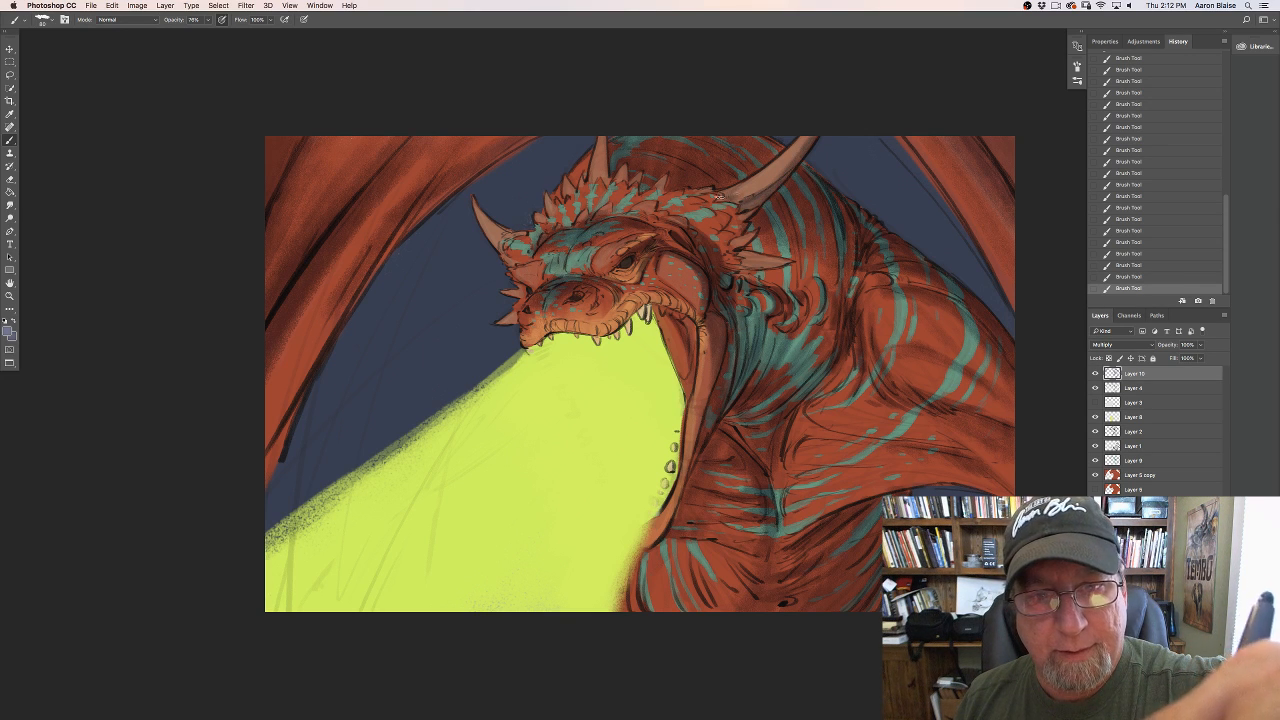
pyautogui.moveTo(774, 265); pyautogui.dragTo(750, 267)
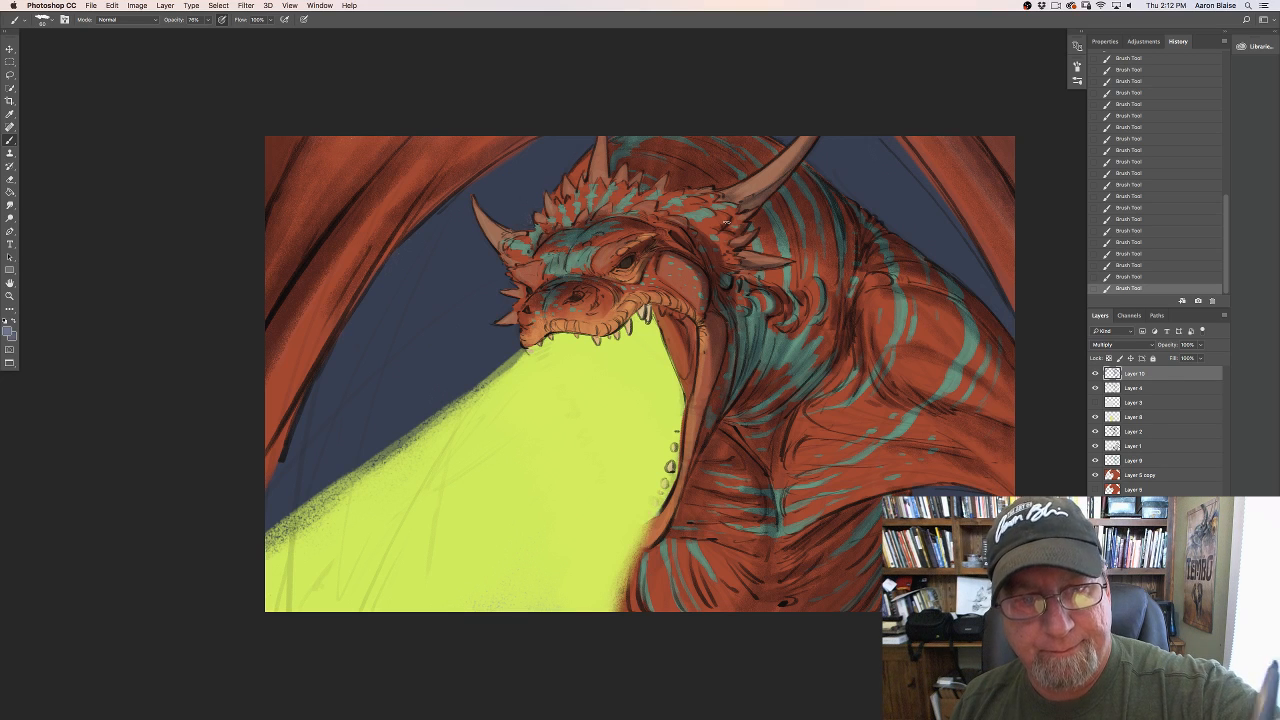
pyautogui.moveTo(606, 166); pyautogui.dragTo(605, 130)
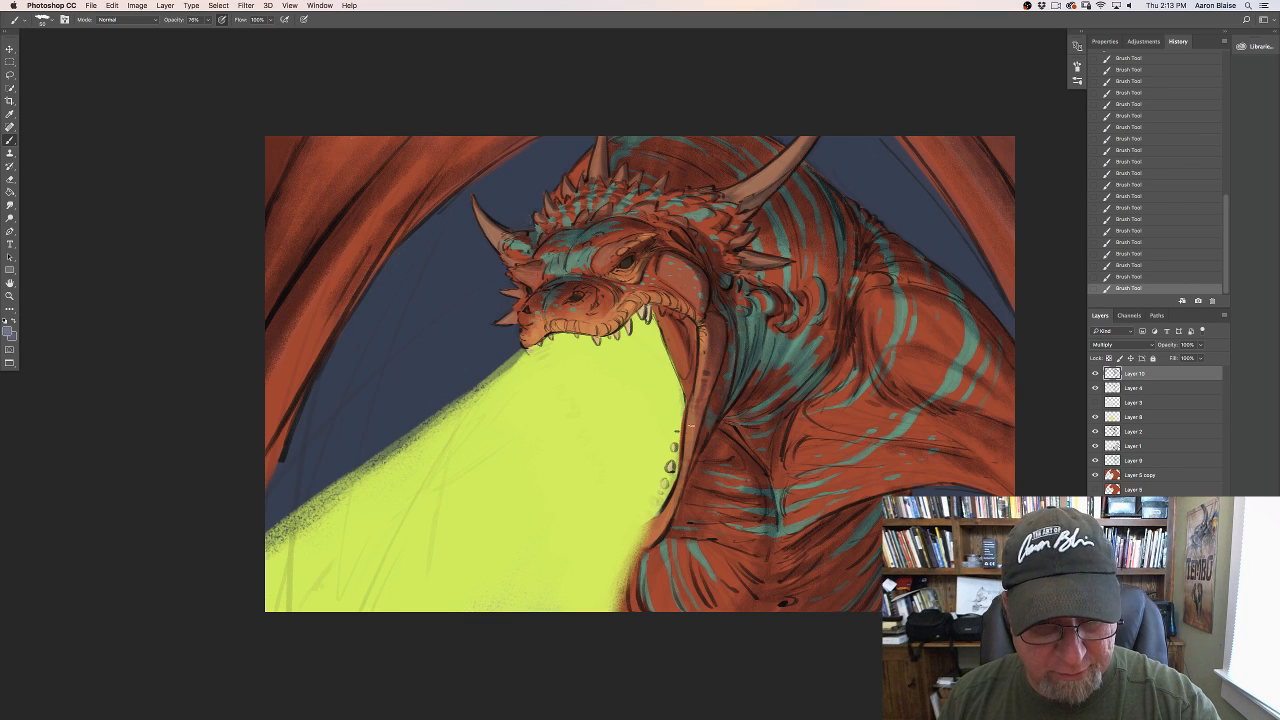
# Step: Shade the lower jaw along the open mouth, the snout, the brow and the spiny crest beside the large horn
pyautogui.moveTo(691, 418); pyautogui.dragTo(656, 538)
pyautogui.moveTo(708, 386); pyautogui.dragTo(686, 463)
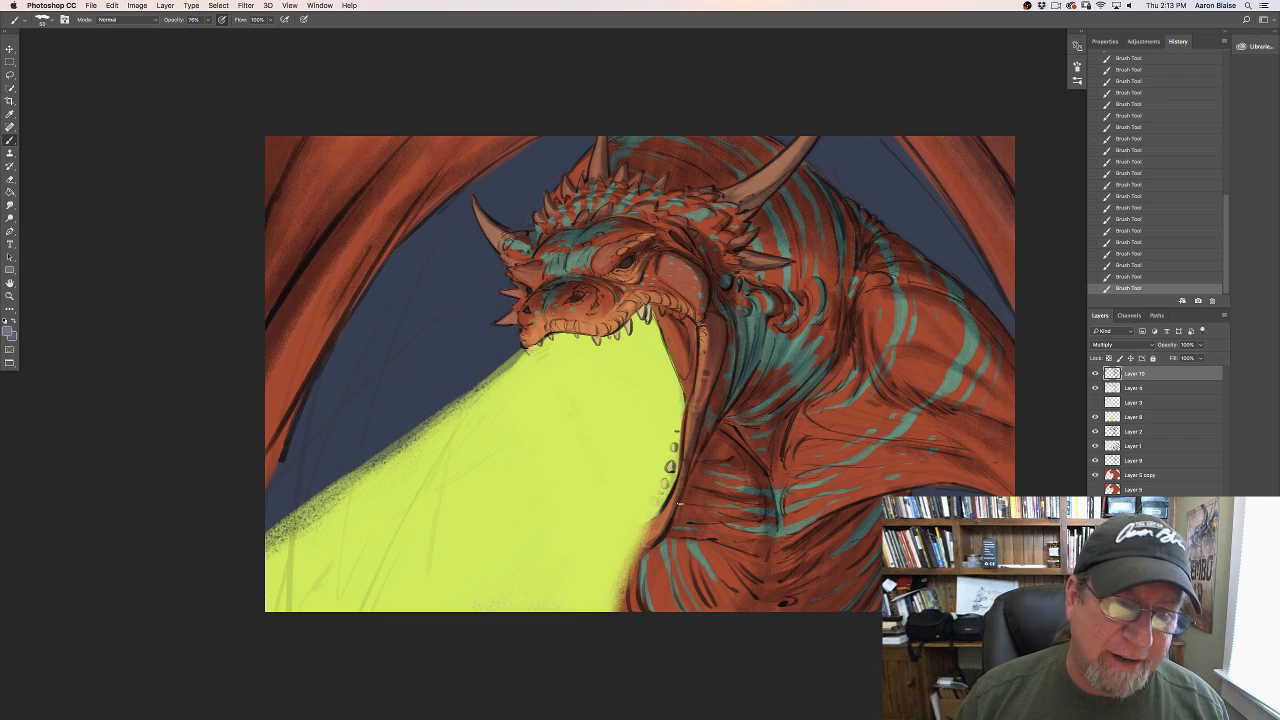
pyautogui.moveTo(596, 291); pyautogui.dragTo(595, 303)
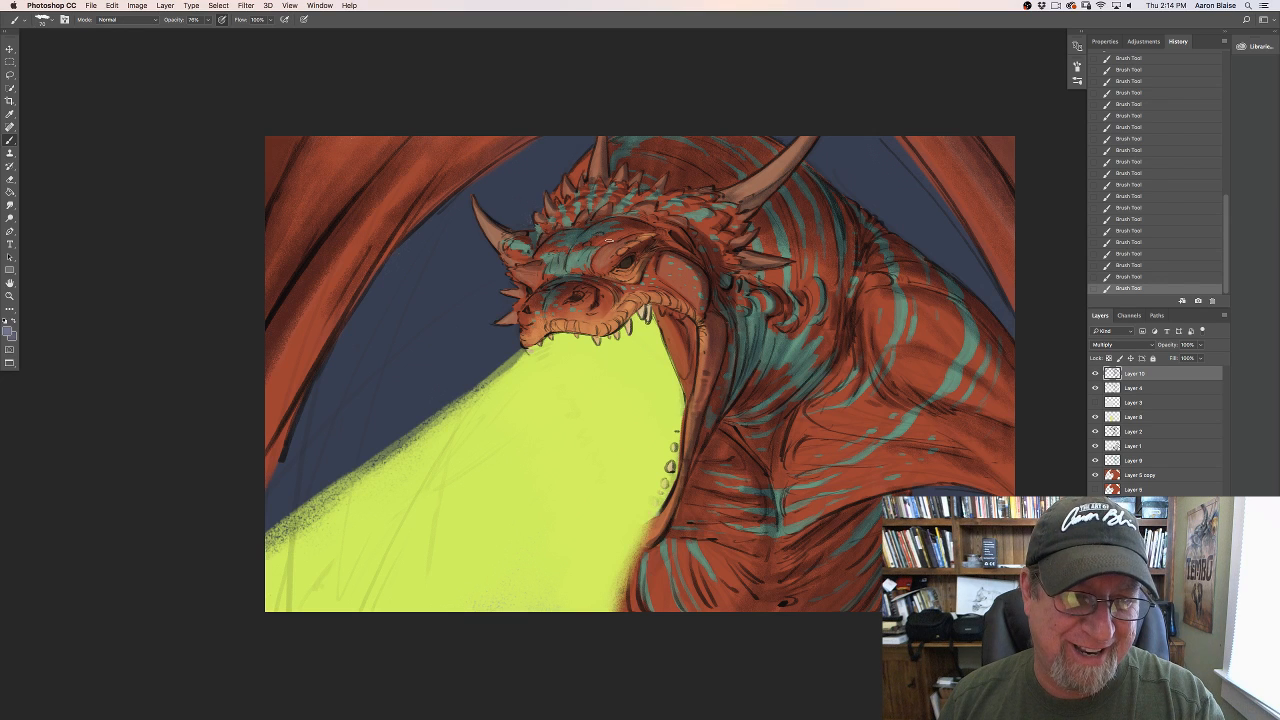
pyautogui.moveTo(626, 245)
pyautogui.mouseDown()
pyautogui.moveTo(607, 242)
pyautogui.moveTo(596, 261)
pyautogui.moveTo(610, 258)
pyautogui.moveTo(589, 229)
pyautogui.moveTo(518, 268)
pyautogui.mouseUp()
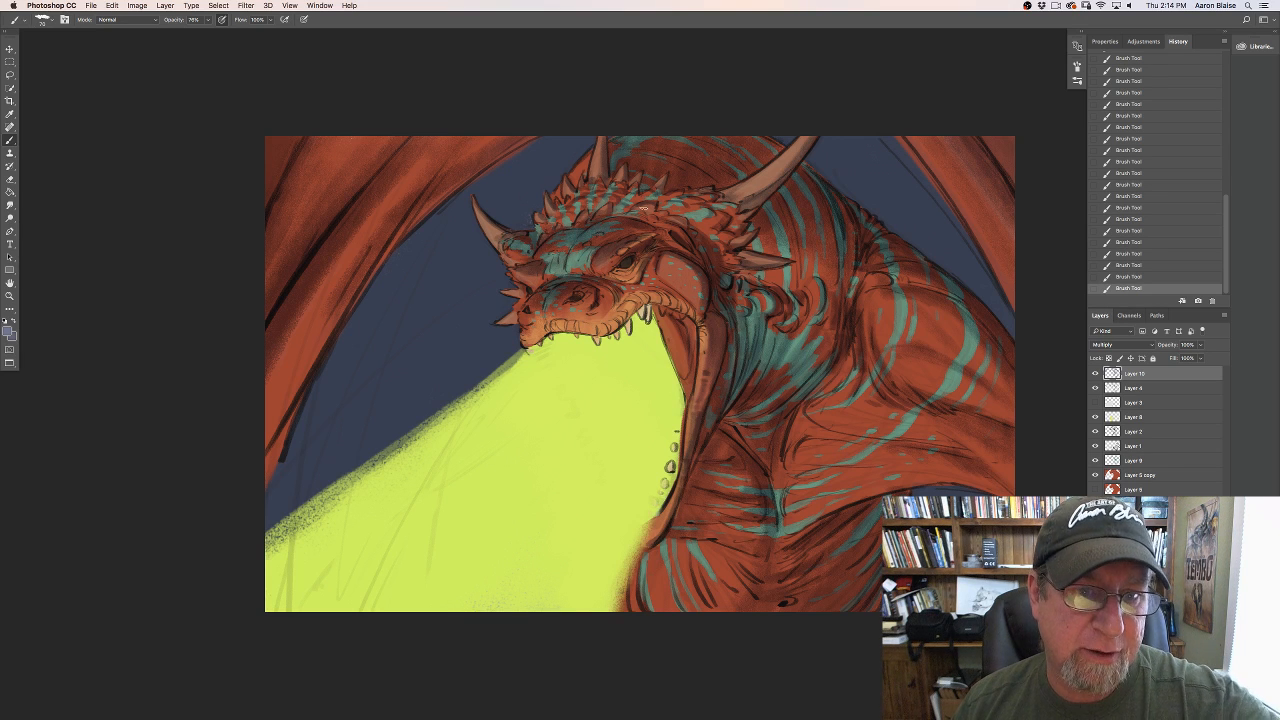
pyautogui.moveTo(686, 193)
pyautogui.mouseDown()
pyautogui.moveTo(703, 212)
pyautogui.moveTo(730, 203)
pyautogui.mouseUp()
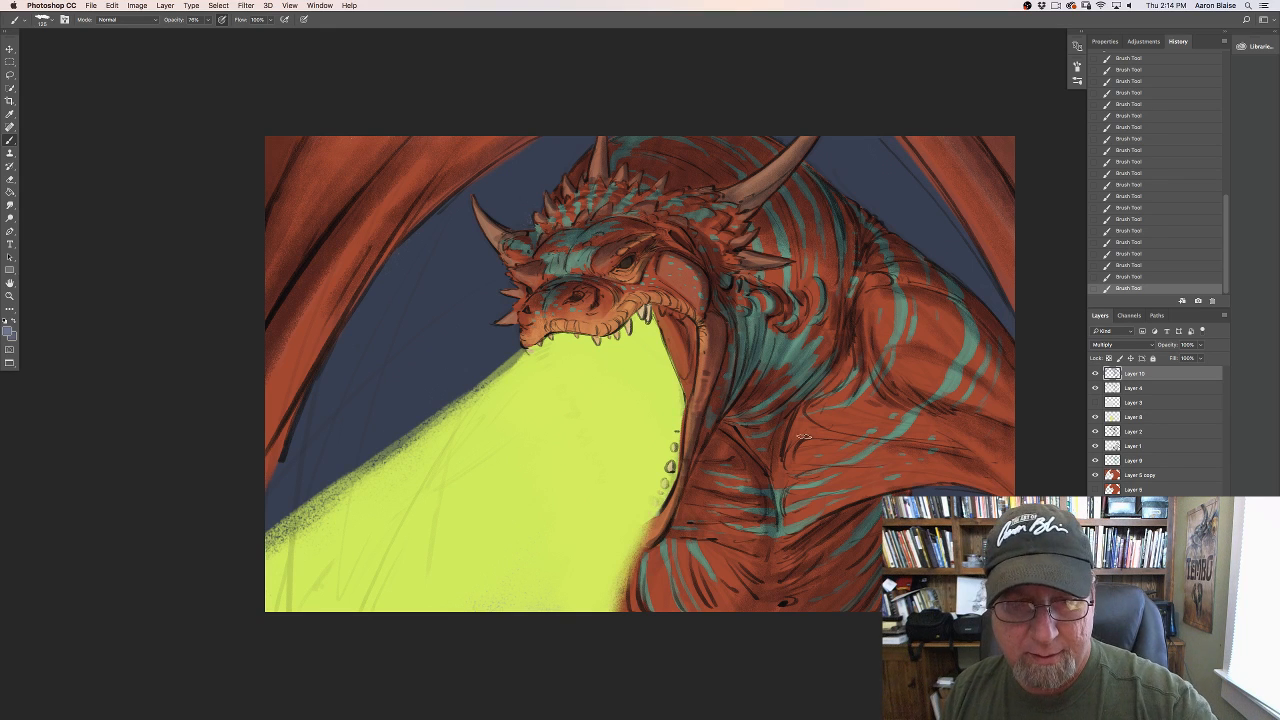
# Step: Paint a shadow on the chest beneath the neck and across the belly, and select a Normal-mode layer beneath Layer 5
pyautogui.moveTo(839, 368)
pyautogui.mouseDown()
pyautogui.moveTo(814, 450)
pyautogui.moveTo(780, 484)
pyautogui.moveTo(804, 401)
pyautogui.moveTo(775, 429)
pyautogui.moveTo(756, 393)
pyautogui.moveTo(726, 425)
pyautogui.moveTo(777, 350)
pyautogui.moveTo(786, 360)
pyautogui.moveTo(787, 311)
pyautogui.moveTo(771, 322)
pyautogui.moveTo(756, 281)
pyautogui.moveTo(774, 410)
pyautogui.mouseUp()
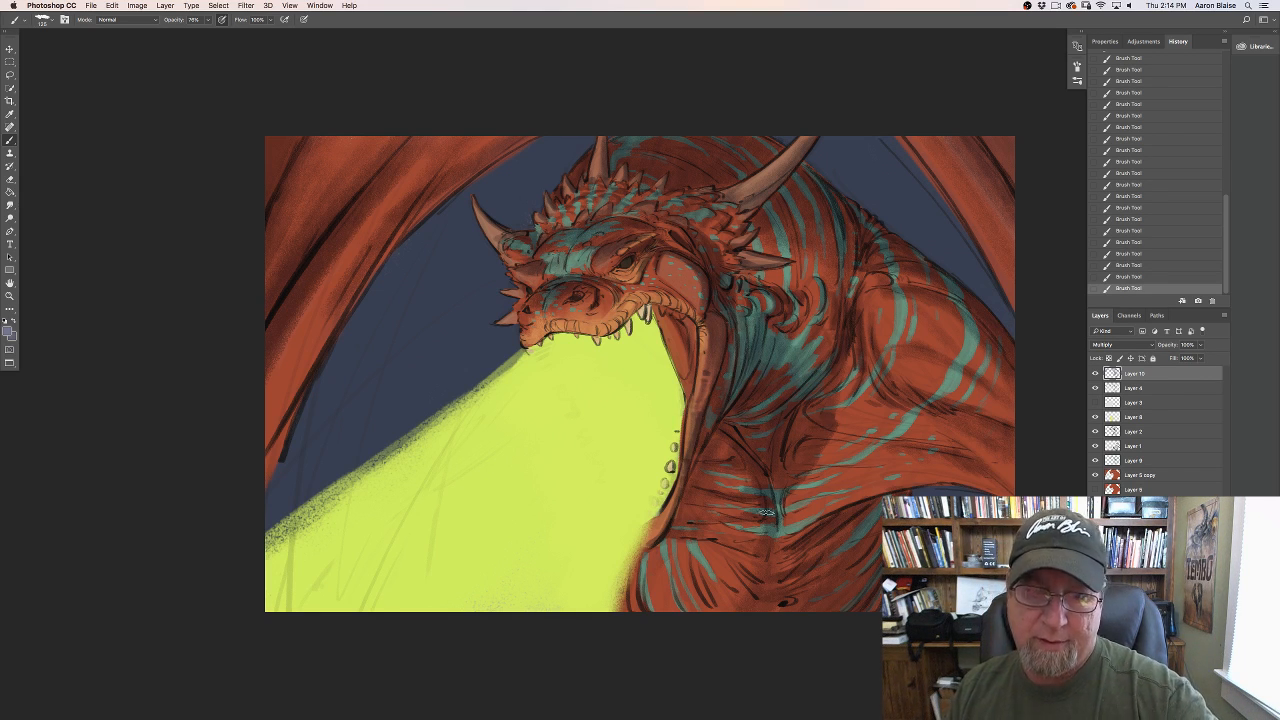
pyautogui.moveTo(766, 512)
pyautogui.mouseDown()
pyautogui.moveTo(795, 478)
pyautogui.moveTo(734, 510)
pyautogui.moveTo(694, 498)
pyautogui.moveTo(728, 528)
pyautogui.mouseUp()
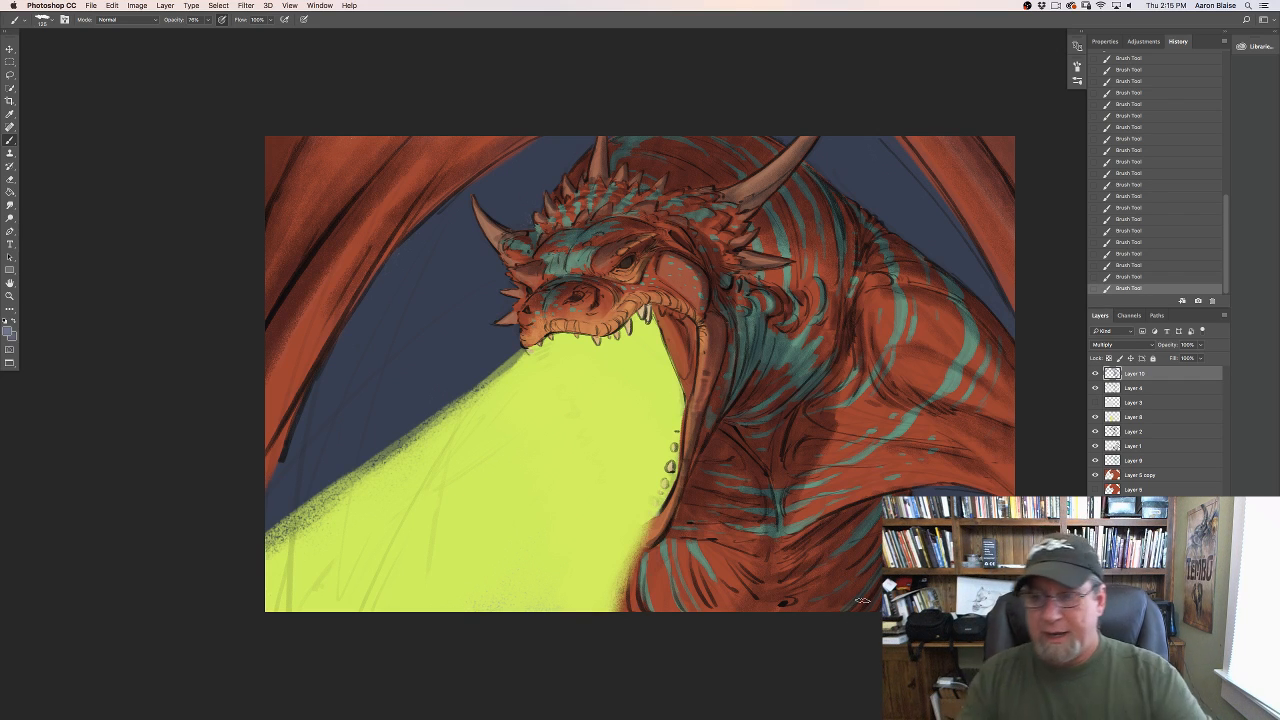
pyautogui.click(1134, 518)
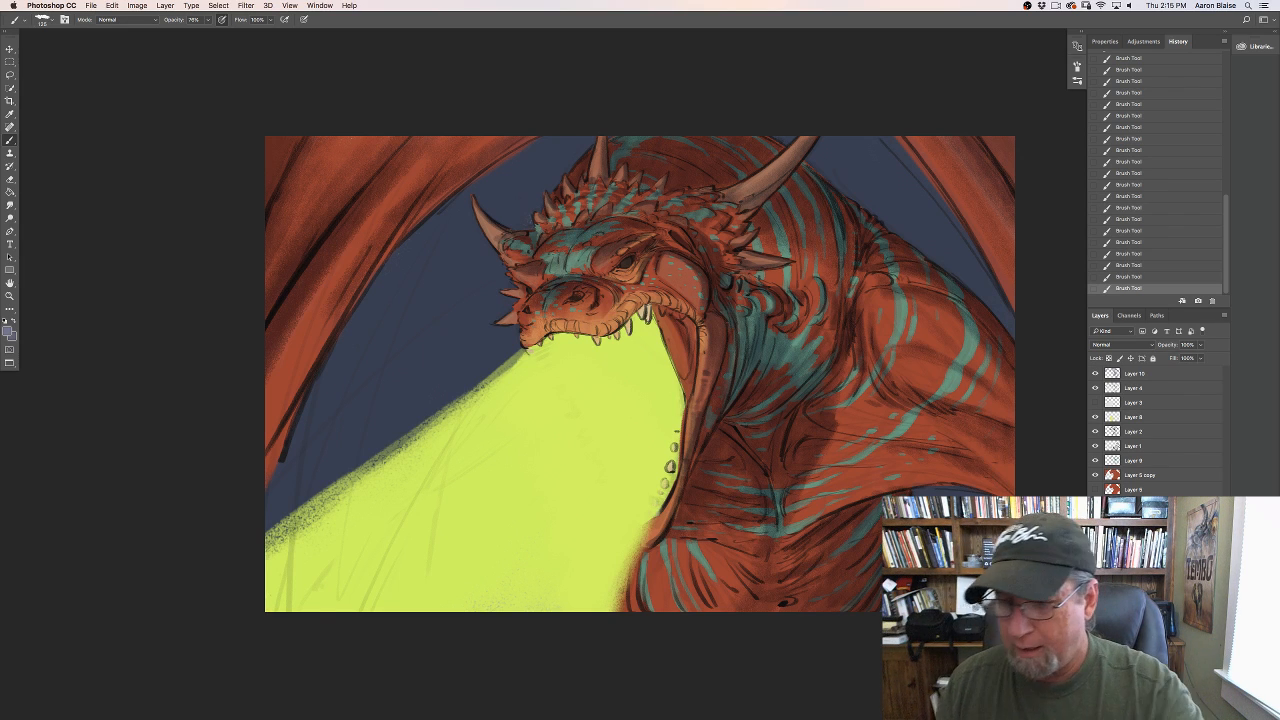
# Step: Add a new Normal-mode layer and set the foreground colour to a very dark blue, #171924
pyautogui.click(1198, 714)
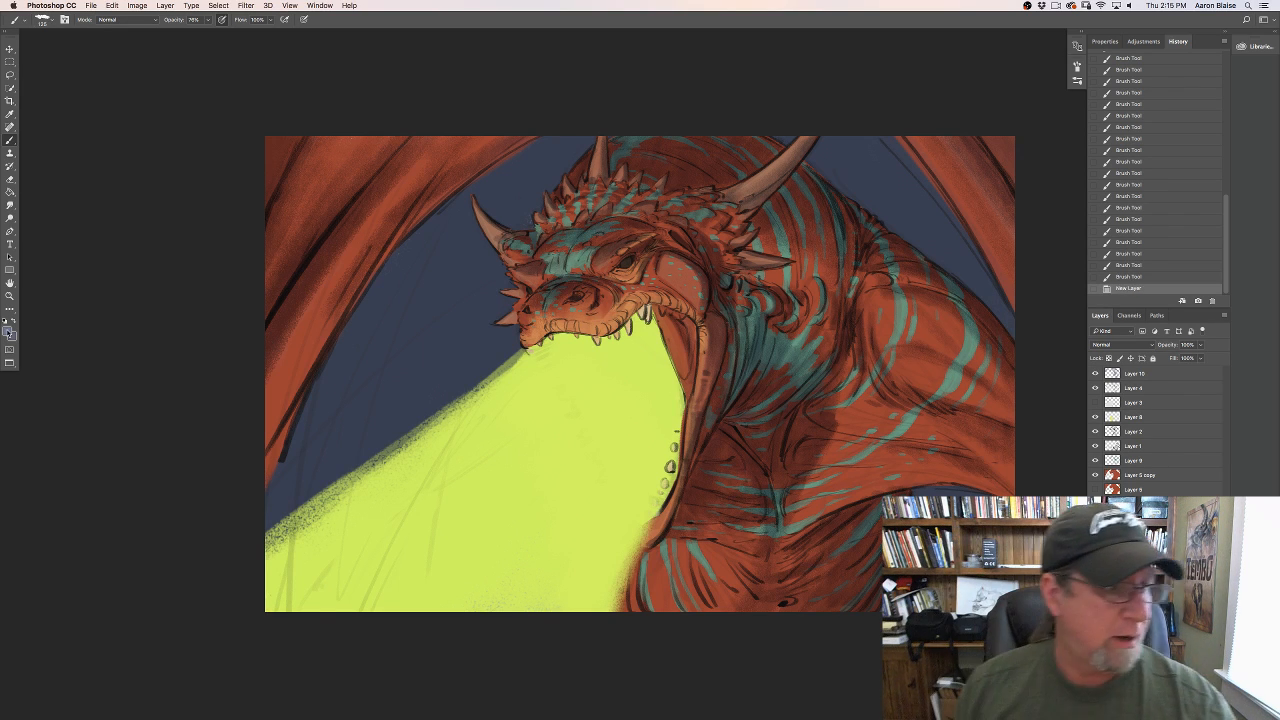
pyautogui.click(8, 333)
pyautogui.click(423, 366)
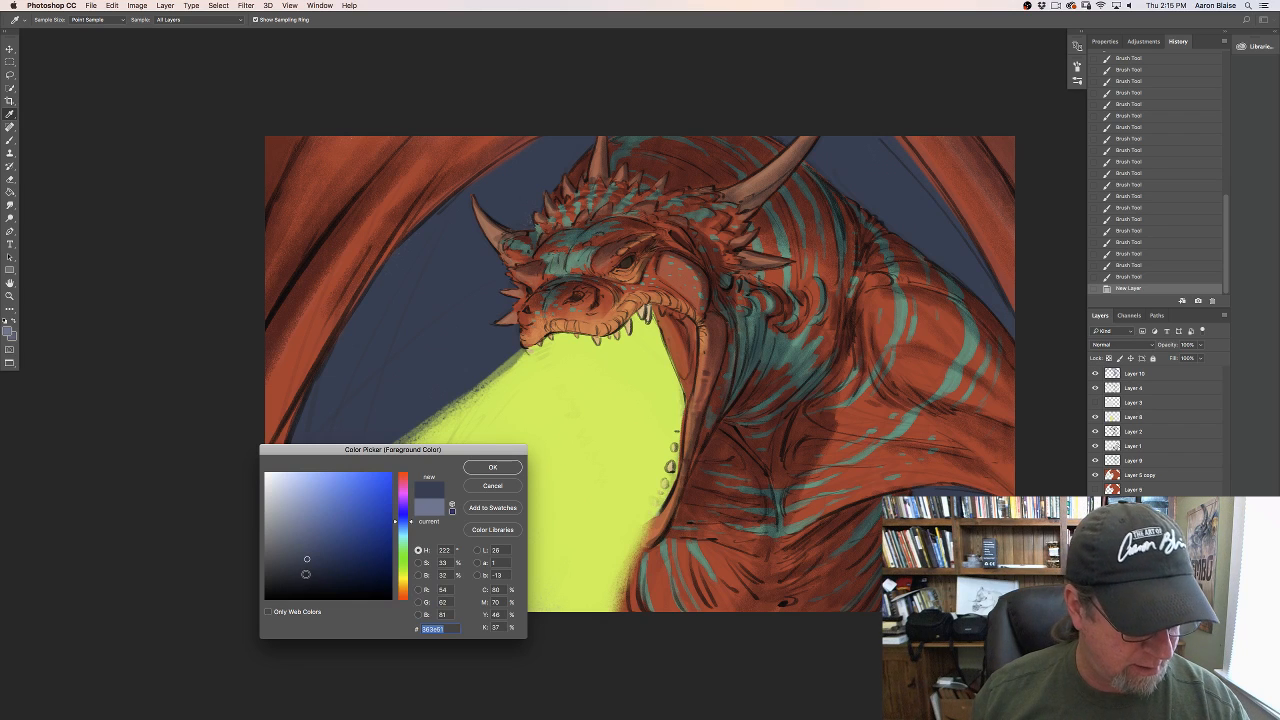
pyautogui.click(308, 576)
pyautogui.click(404, 520)
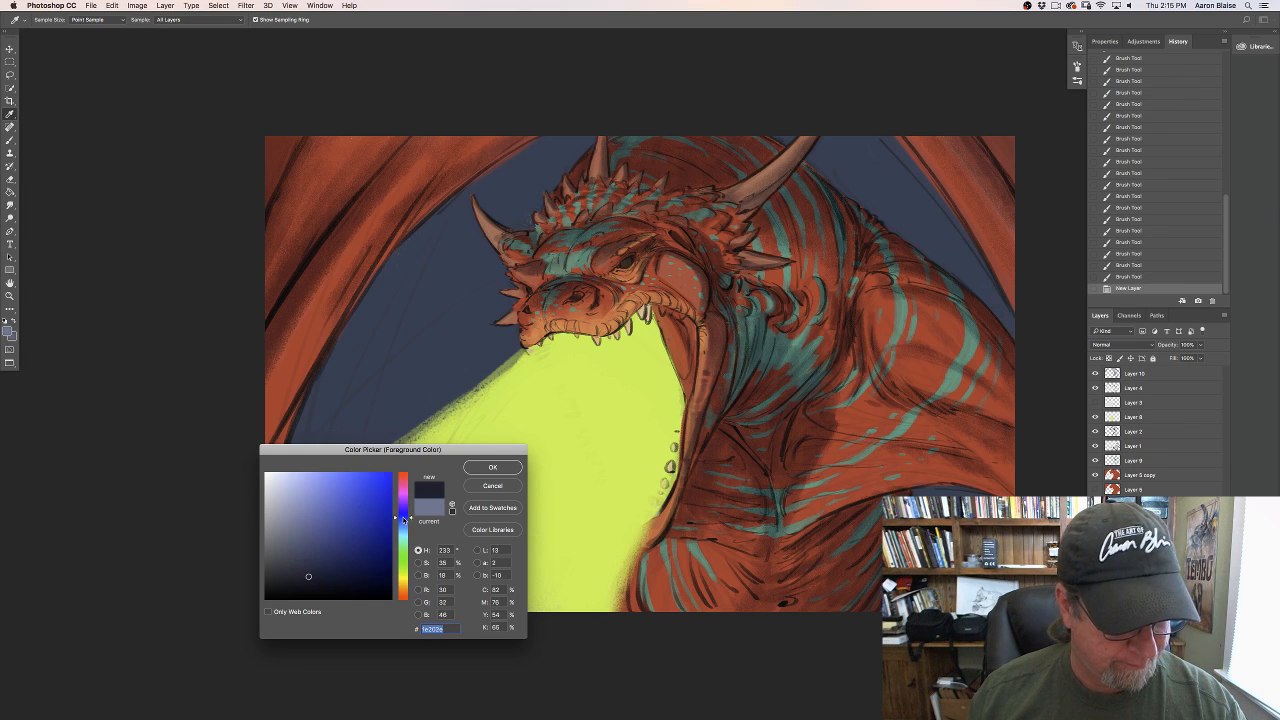
pyautogui.click(309, 581)
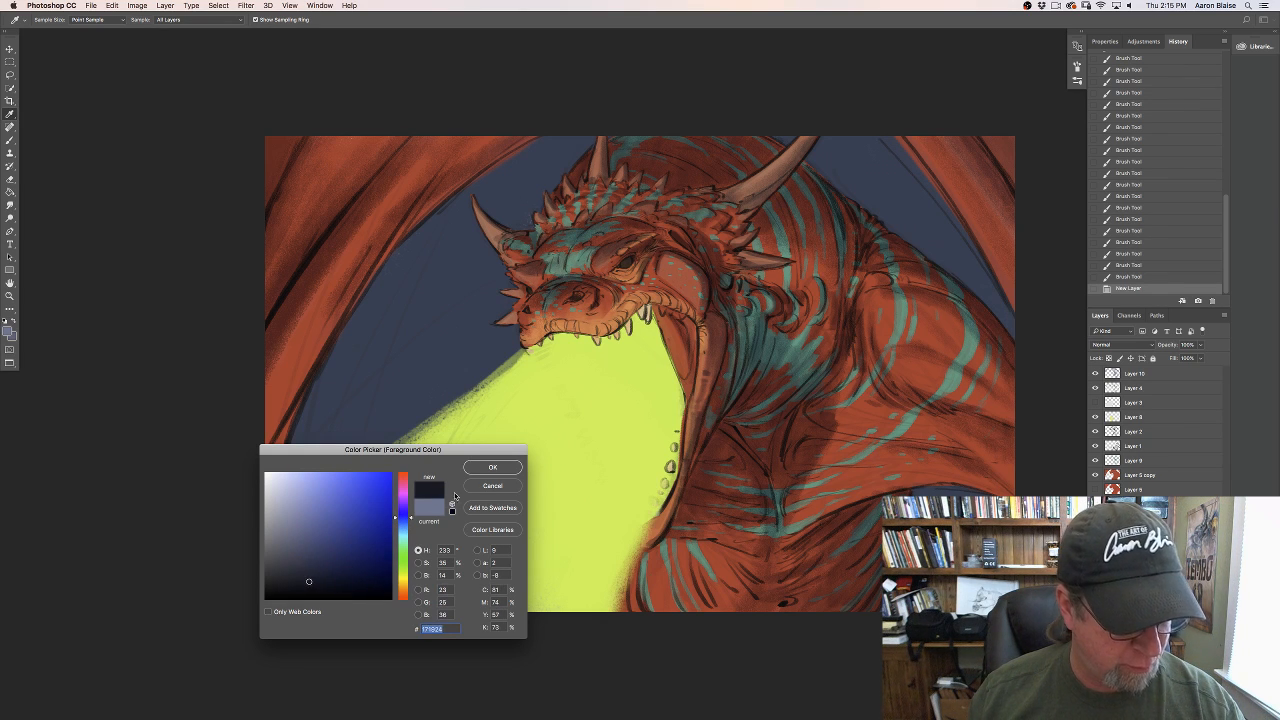
pyautogui.click(490, 468)
# Step: Choose a large textured brush and darken the sky above the dragon's shoulder and between its small horn and the wing
pyautogui.click(46, 20)
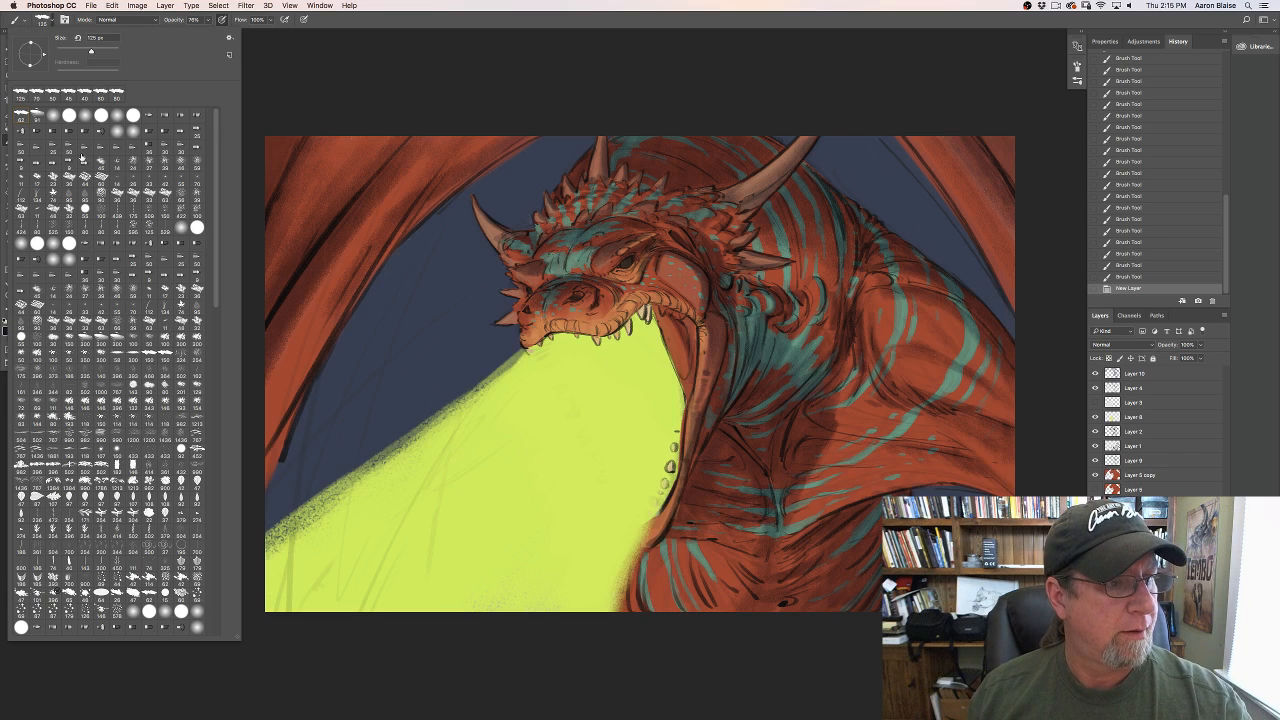
pyautogui.click(486, 344)
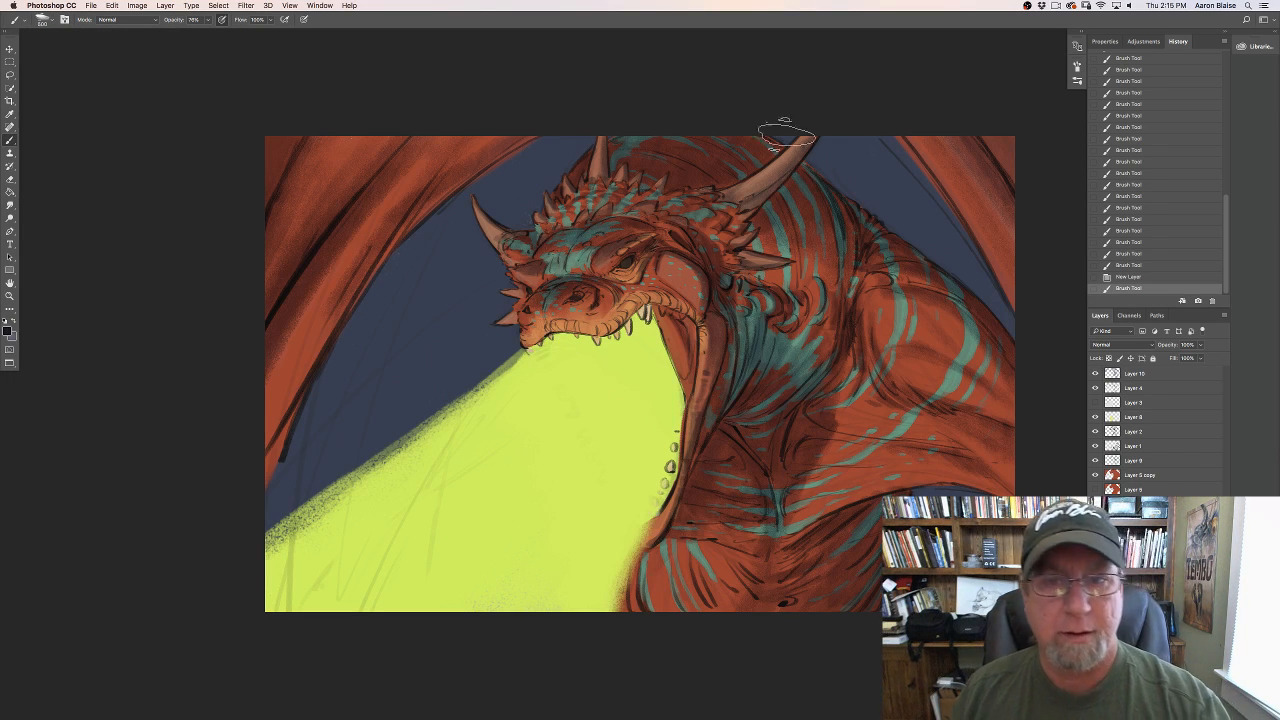
pyautogui.moveTo(778, 128); pyautogui.dragTo(905, 228)
pyautogui.moveTo(836, 112); pyautogui.dragTo(915, 244)
pyautogui.moveTo(838, 108); pyautogui.dragTo(992, 349)
pyautogui.moveTo(583, 139); pyautogui.dragTo(490, 162)
pyautogui.moveTo(603, 164)
pyautogui.mouseDown()
pyautogui.moveTo(419, 178)
pyautogui.moveTo(332, 256)
pyautogui.mouseUp()
pyautogui.moveTo(565, 219); pyautogui.dragTo(319, 263)
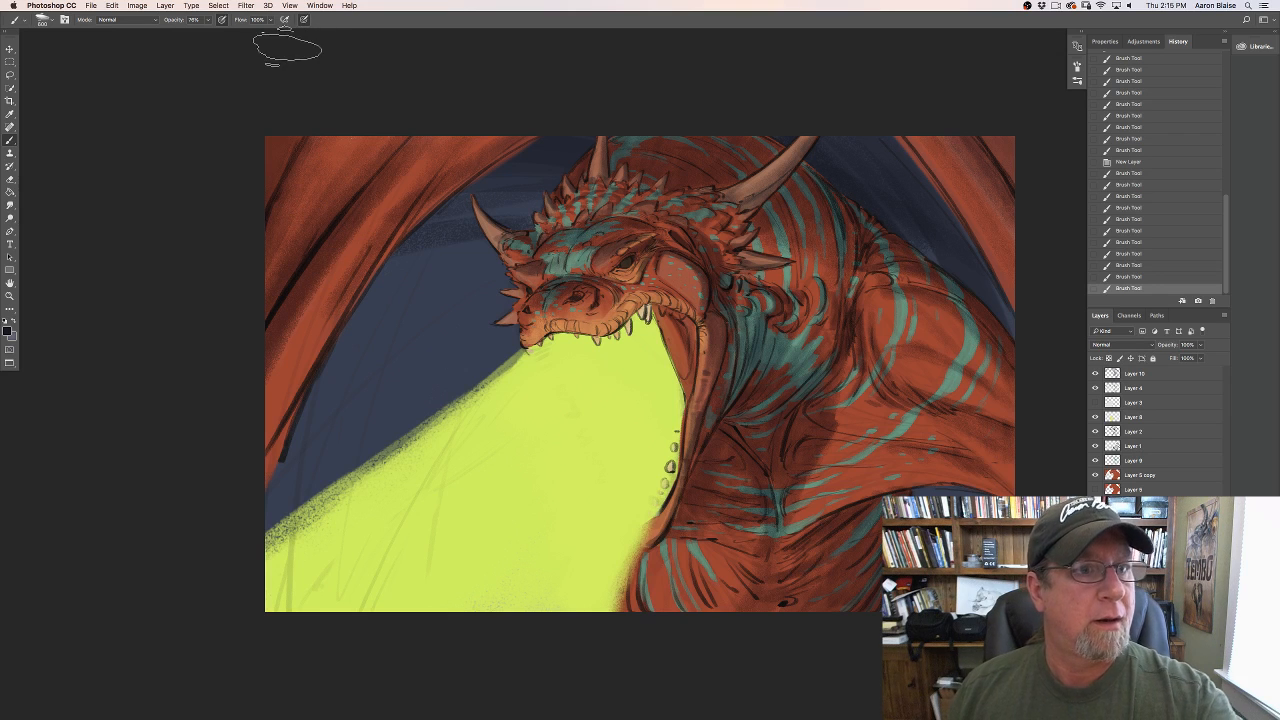
# Step: Turn off pen-pressure control of the brush size and darken the sky between the wing and the snout and behind the shoulder
pyautogui.click(64, 20)
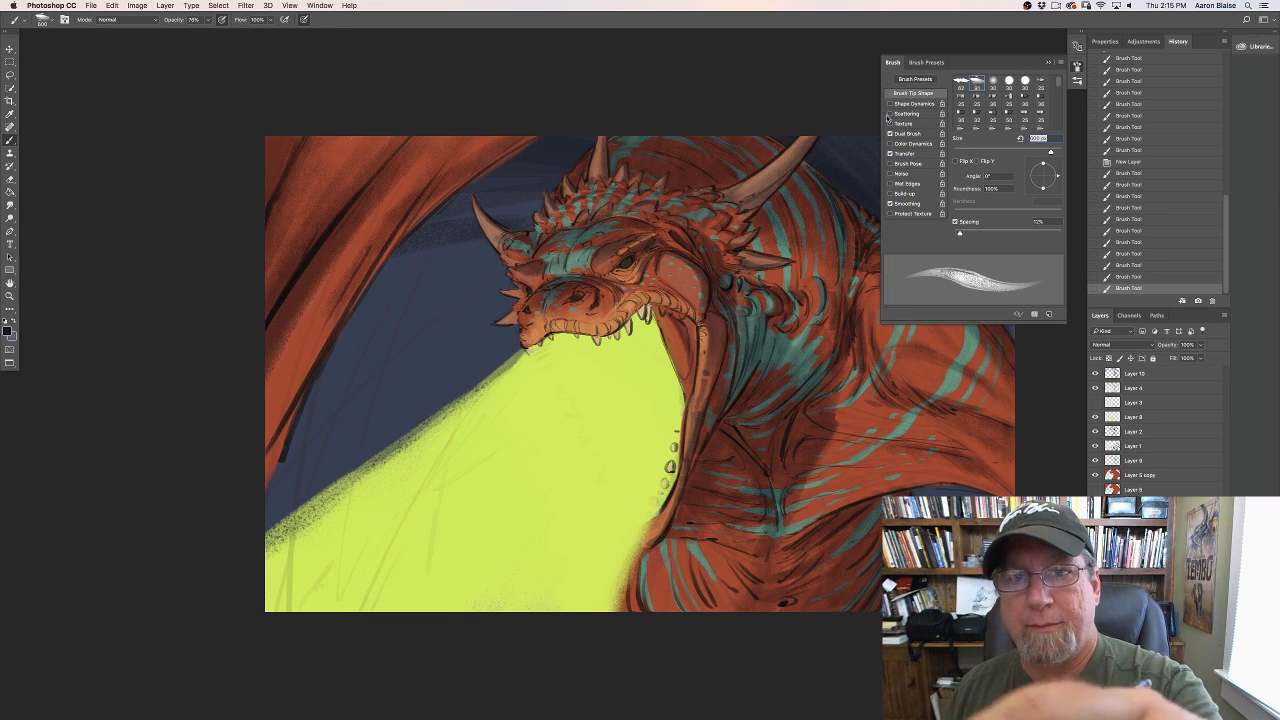
pyautogui.click(303, 20)
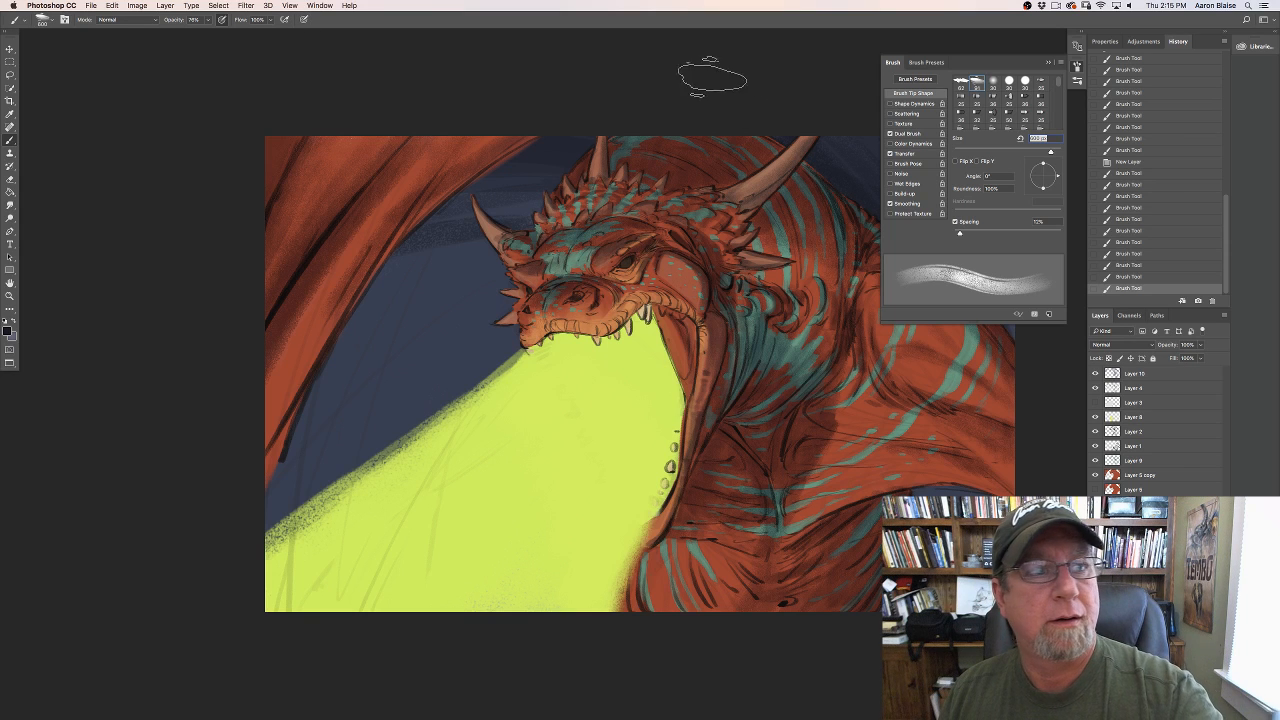
pyautogui.click(891, 63)
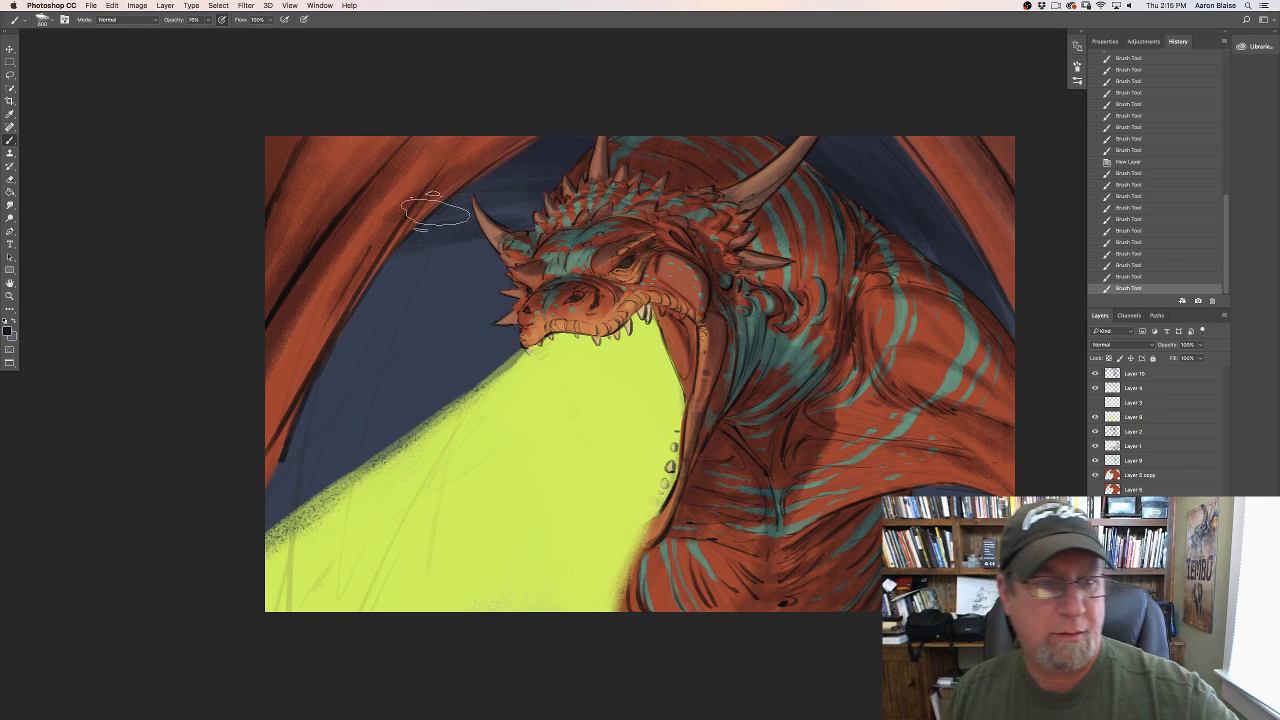
pyautogui.moveTo(330, 308); pyautogui.dragTo(505, 267)
pyautogui.moveTo(297, 373); pyautogui.dragTo(430, 300)
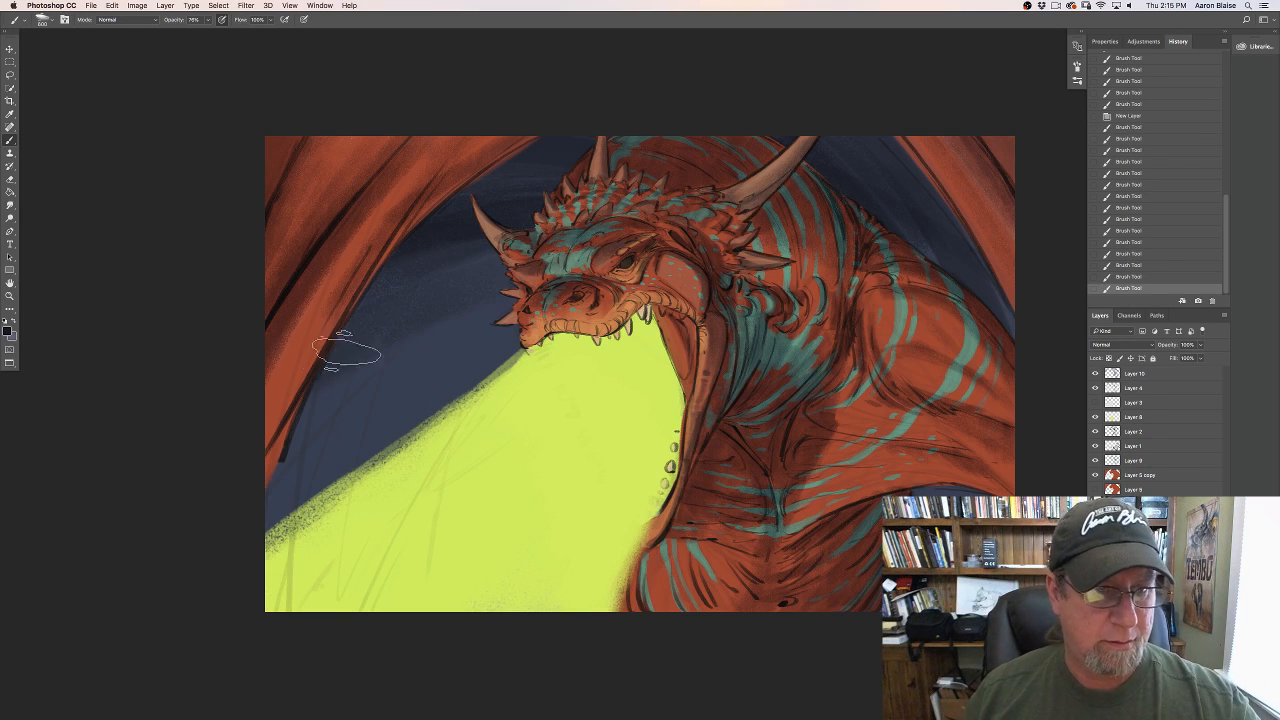
pyautogui.moveTo(348, 352); pyautogui.dragTo(493, 327)
pyautogui.moveTo(331, 393); pyautogui.dragTo(454, 267)
pyautogui.moveTo(400, 262); pyautogui.dragTo(465, 217)
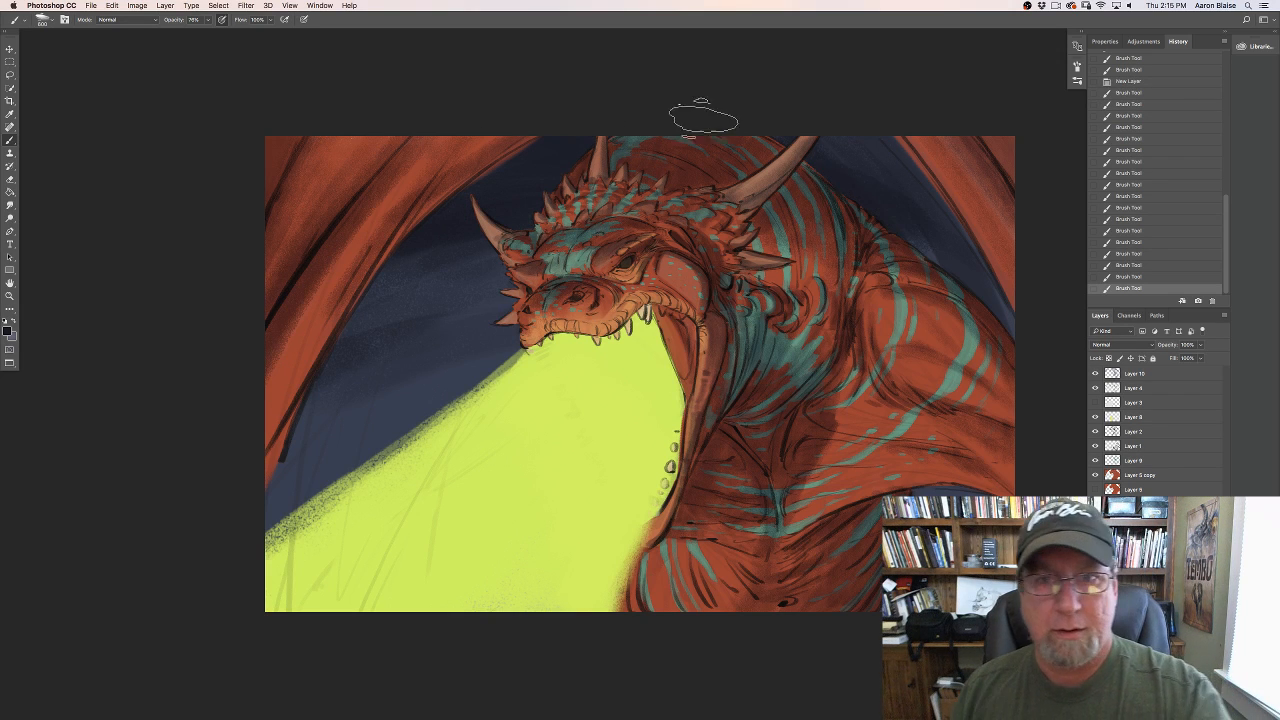
pyautogui.moveTo(933, 182); pyautogui.dragTo(1021, 291)
pyautogui.moveTo(804, 152); pyautogui.dragTo(985, 379)
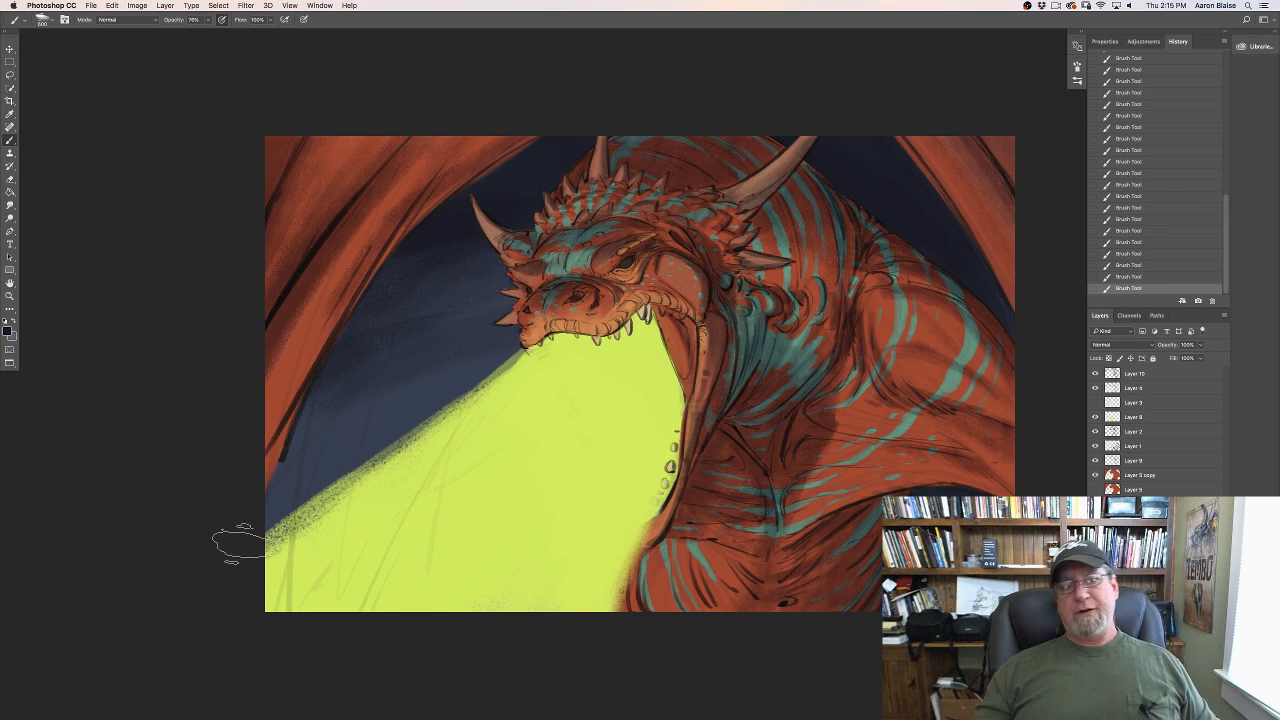
# Step: Select the Multiply shading layer, Layer 10, and set the foreground colour to a lighter muted blue
pyautogui.click(1130, 377)
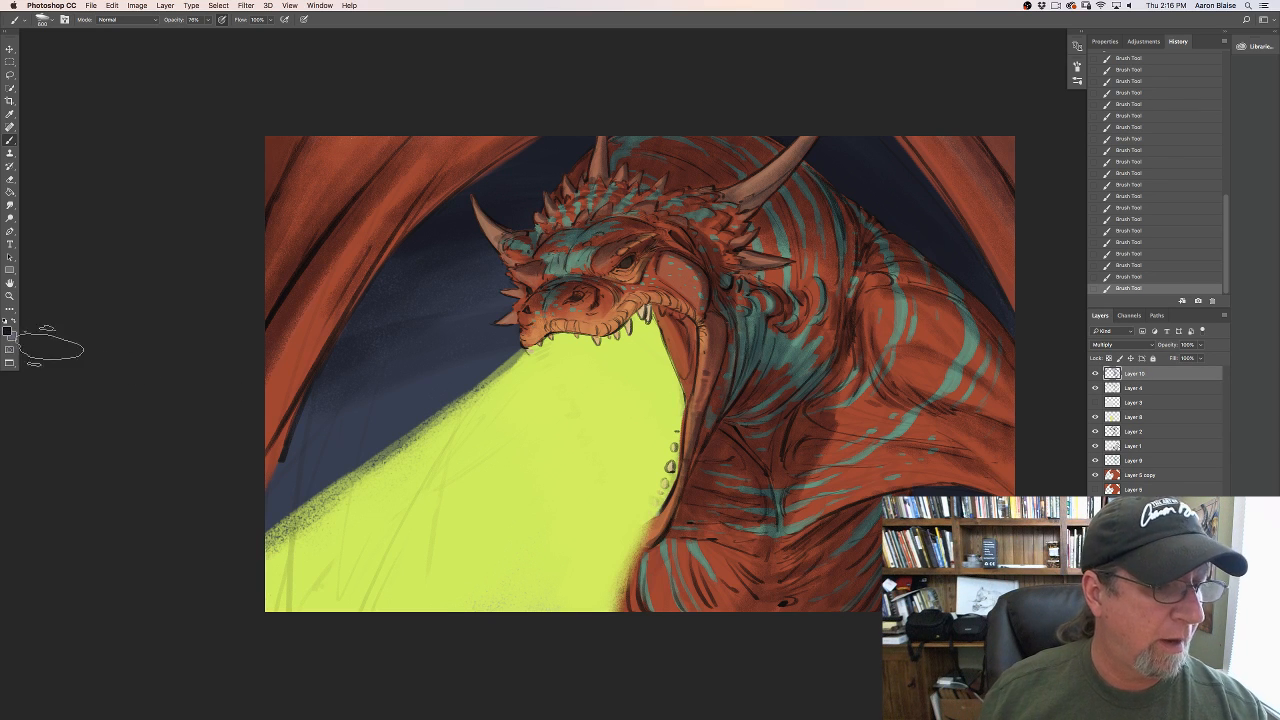
pyautogui.click(8, 330)
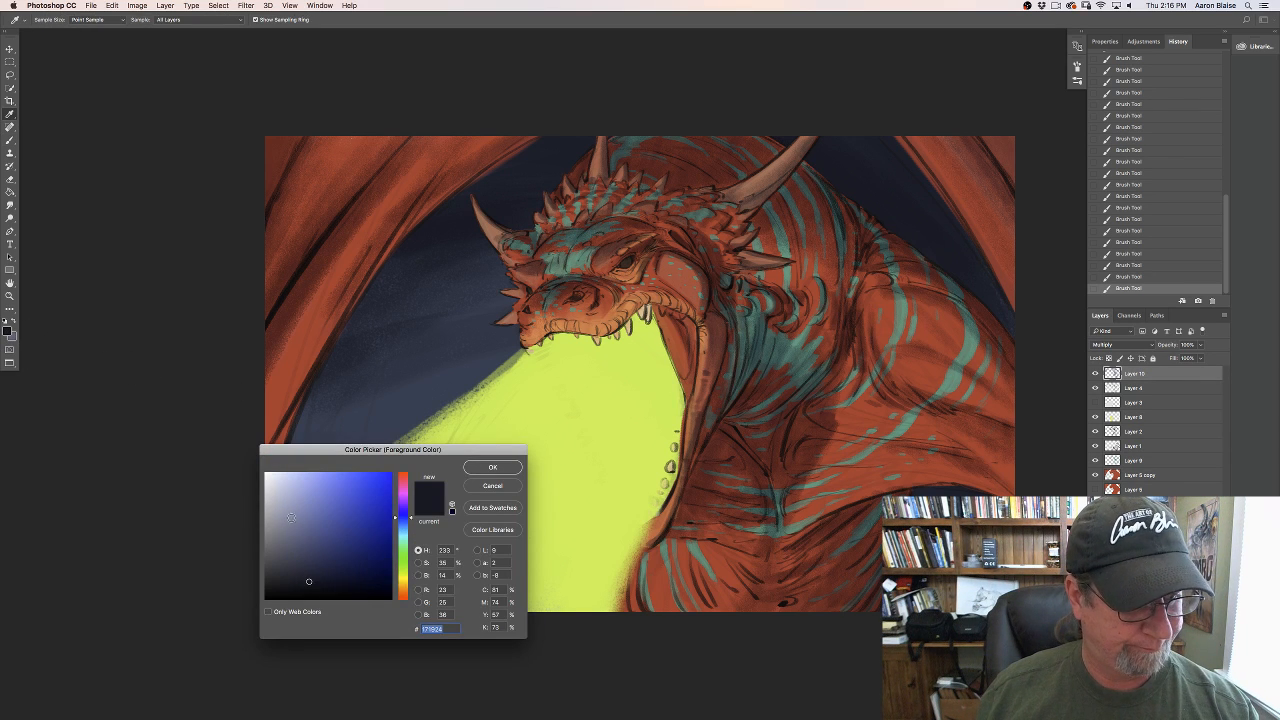
pyautogui.click(290, 513)
pyautogui.click(492, 467)
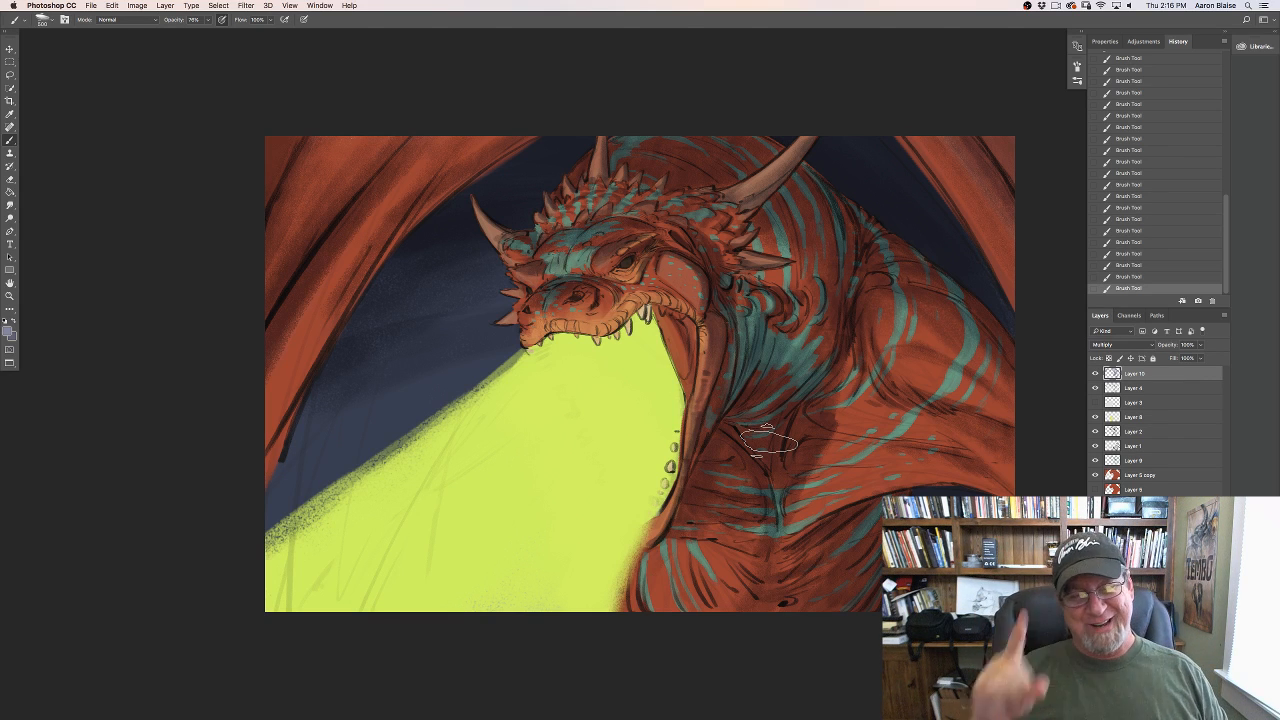
# Step: Erase the existing shading from the wing on the image's left side
pyautogui.press('[')
pyautogui.press('[')
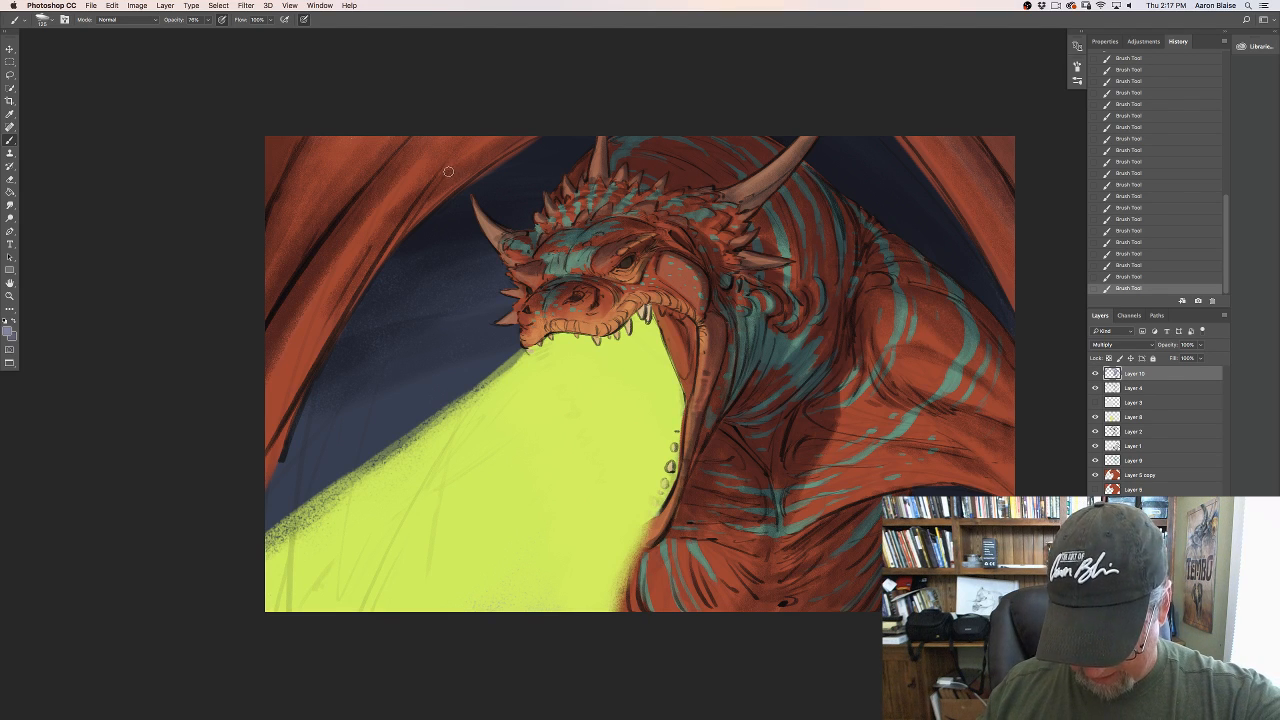
pyautogui.press(']')
pyautogui.press(']')
pyautogui.press(']')
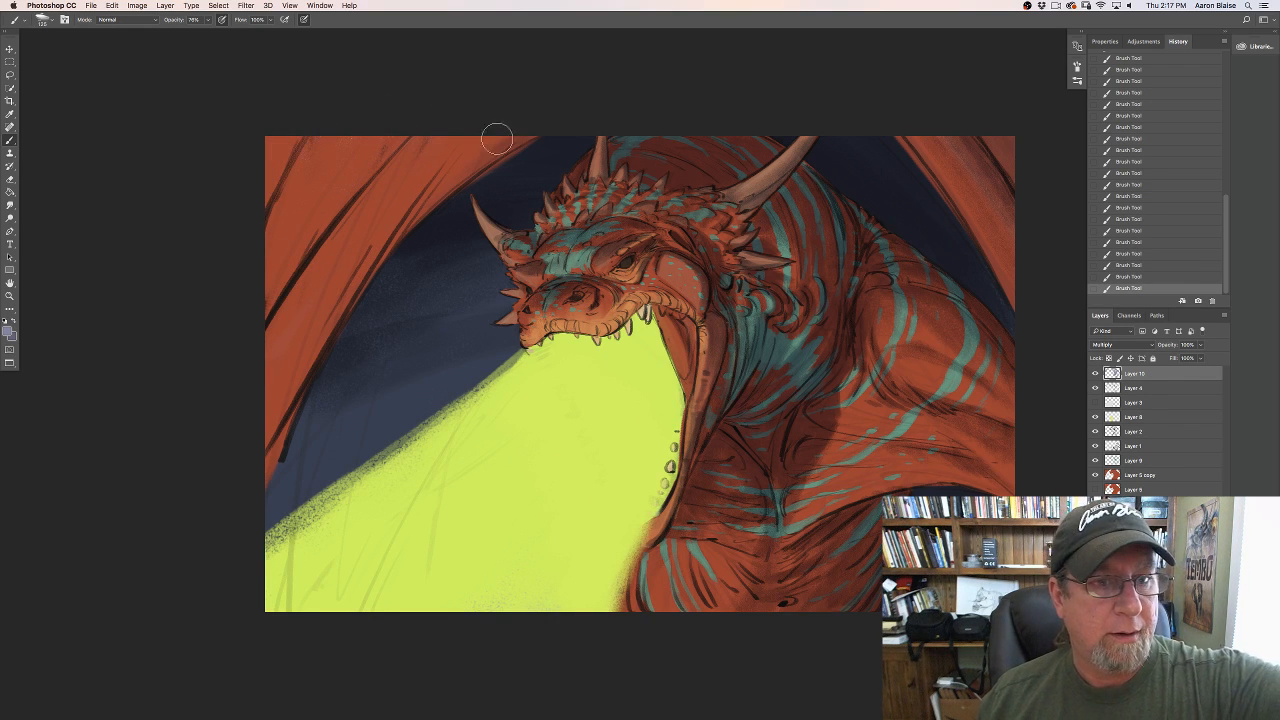
pyautogui.moveTo(497, 139); pyautogui.dragTo(281, 232)
# Step: Enlarge the textured brush to 500 and reshade the left-hand wing with broad diagonal strokes, darkest at its outer upper corner
pyautogui.press(']')
pyautogui.press(']')
pyautogui.press(']')
pyautogui.press(']')
pyautogui.press(']')
pyautogui.press(']')
pyautogui.press(']')
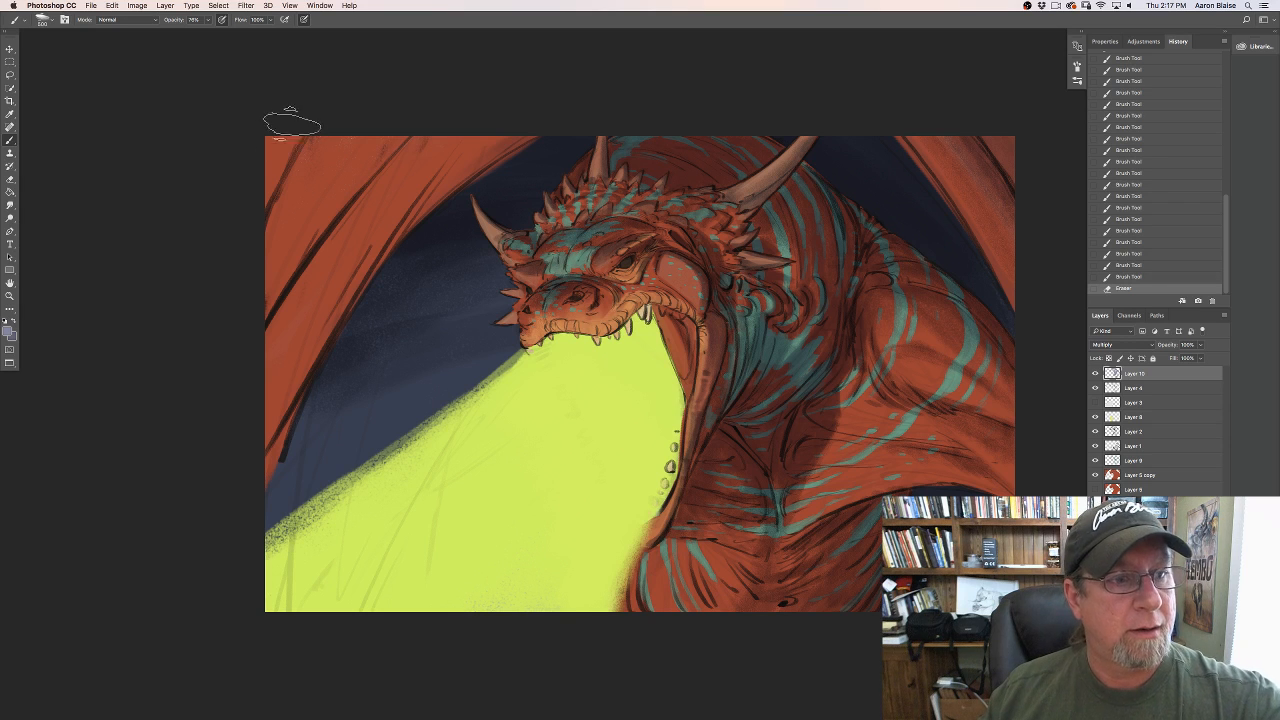
pyautogui.moveTo(294, 123); pyautogui.dragTo(240, 193)
pyautogui.moveTo(326, 104)
pyautogui.mouseDown()
pyautogui.moveTo(258, 208)
pyautogui.moveTo(262, 268)
pyautogui.mouseUp()
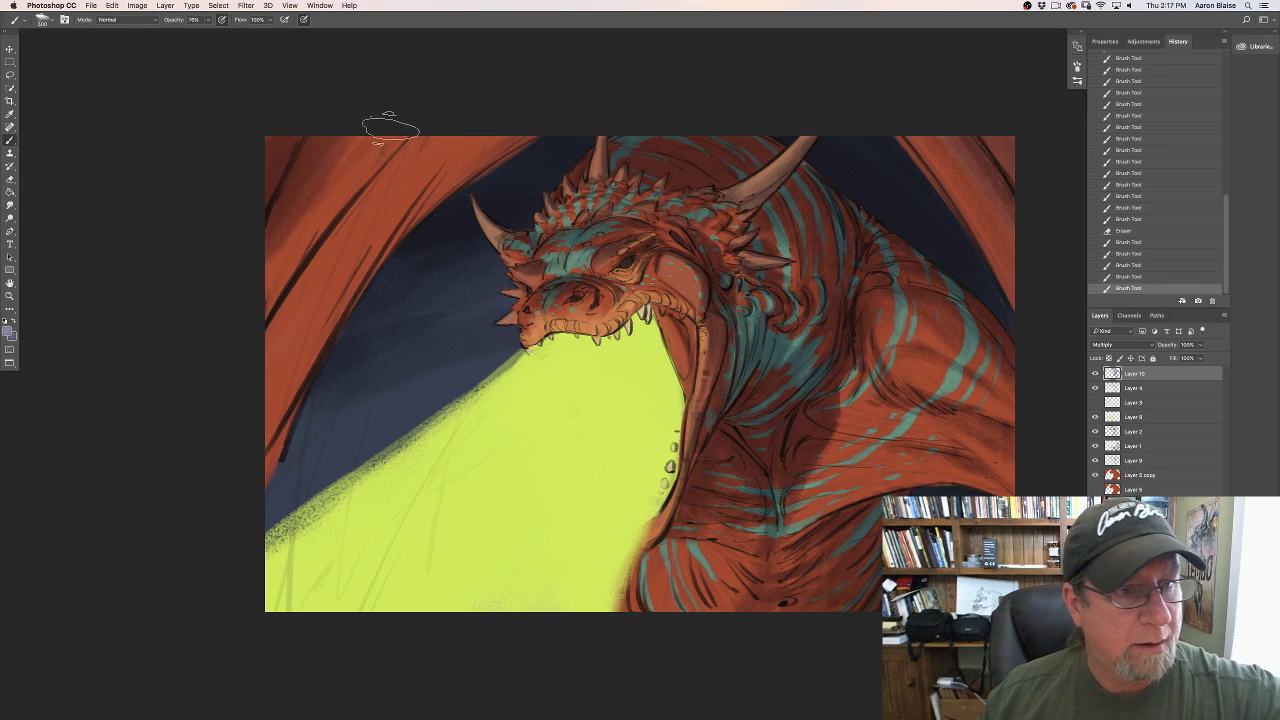
pyautogui.moveTo(390, 126); pyautogui.dragTo(264, 294)
pyautogui.moveTo(380, 166); pyautogui.dragTo(266, 314)
pyautogui.moveTo(444, 122); pyautogui.dragTo(239, 389)
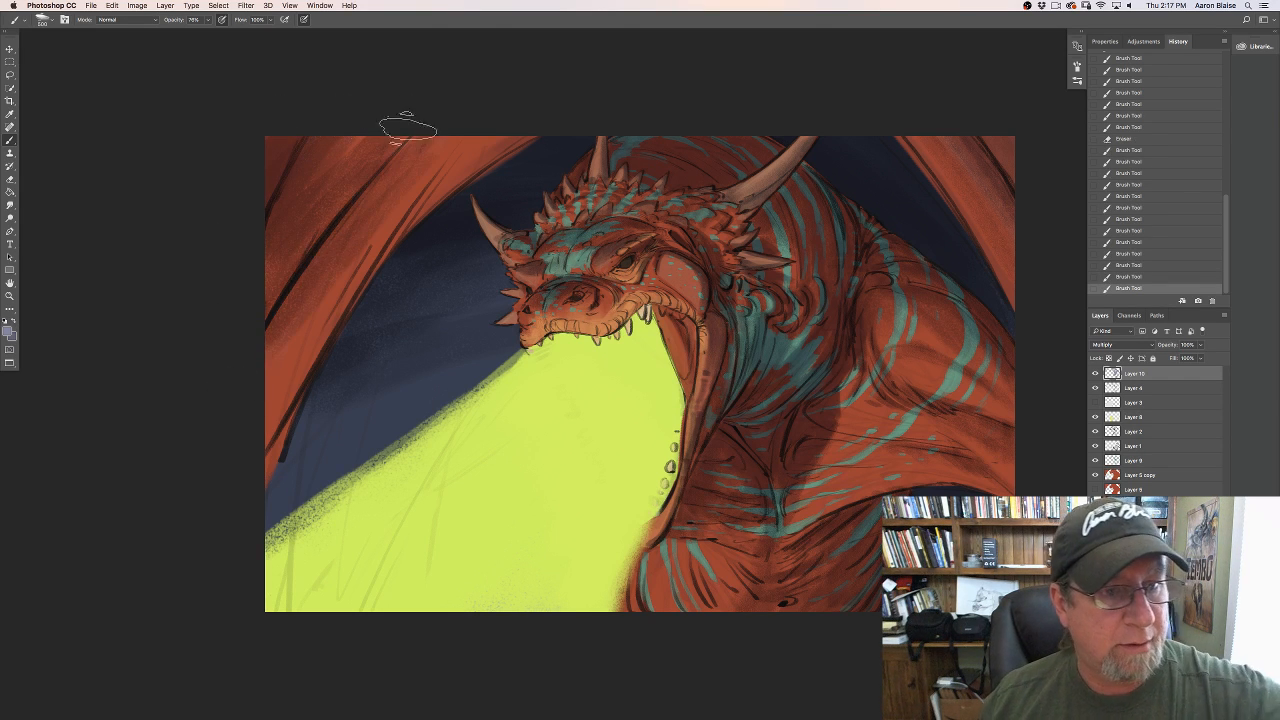
pyautogui.moveTo(406, 126); pyautogui.dragTo(276, 292)
pyautogui.moveTo(366, 100); pyautogui.dragTo(250, 262)
pyautogui.moveTo(257, 106); pyautogui.dragTo(231, 176)
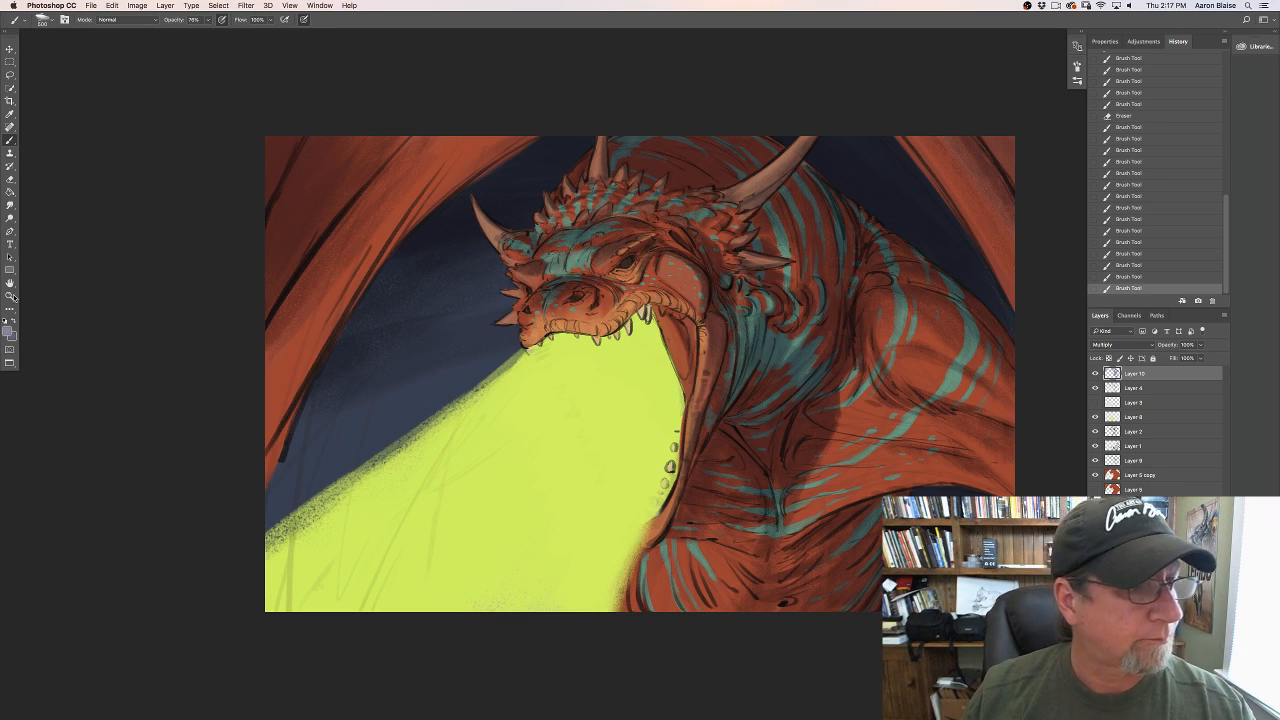
# Step: Set the foreground colour to #696d8c, switch to a smaller textured brush at size 60 and shade the dragon's snout
pyautogui.click(8, 331)
pyautogui.click(297, 530)
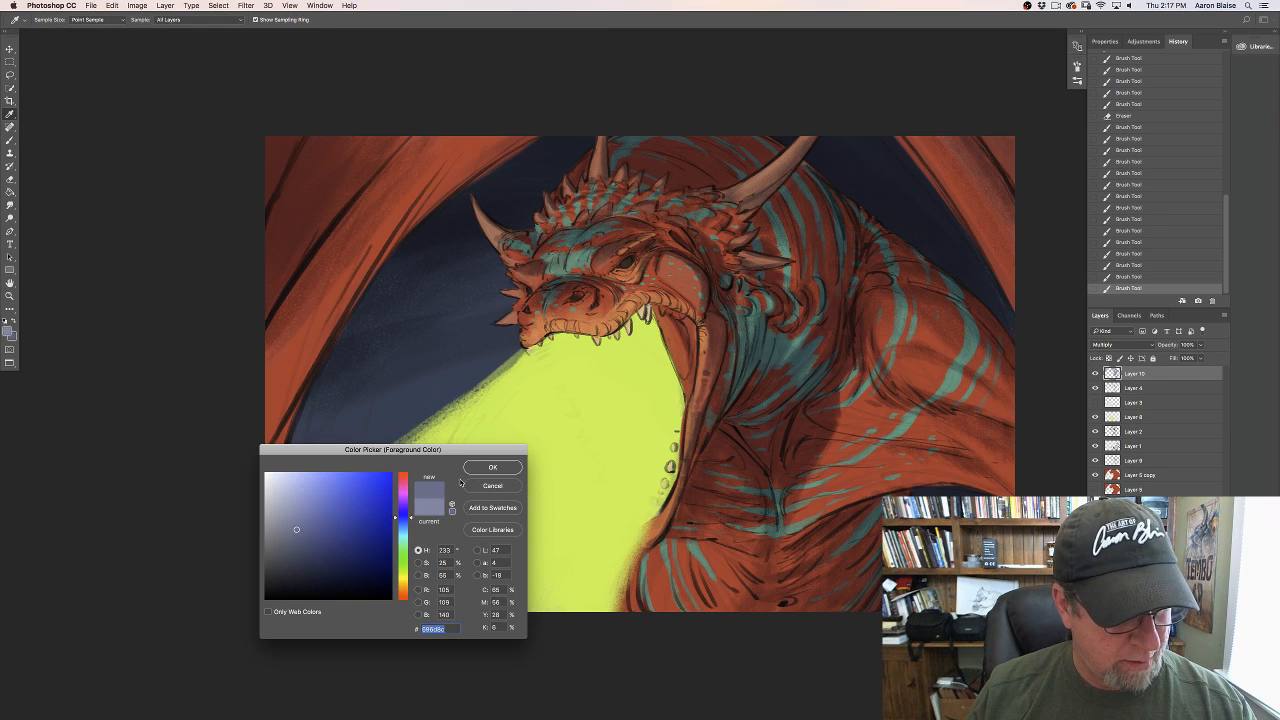
pyautogui.click(490, 468)
pyautogui.click(42, 19)
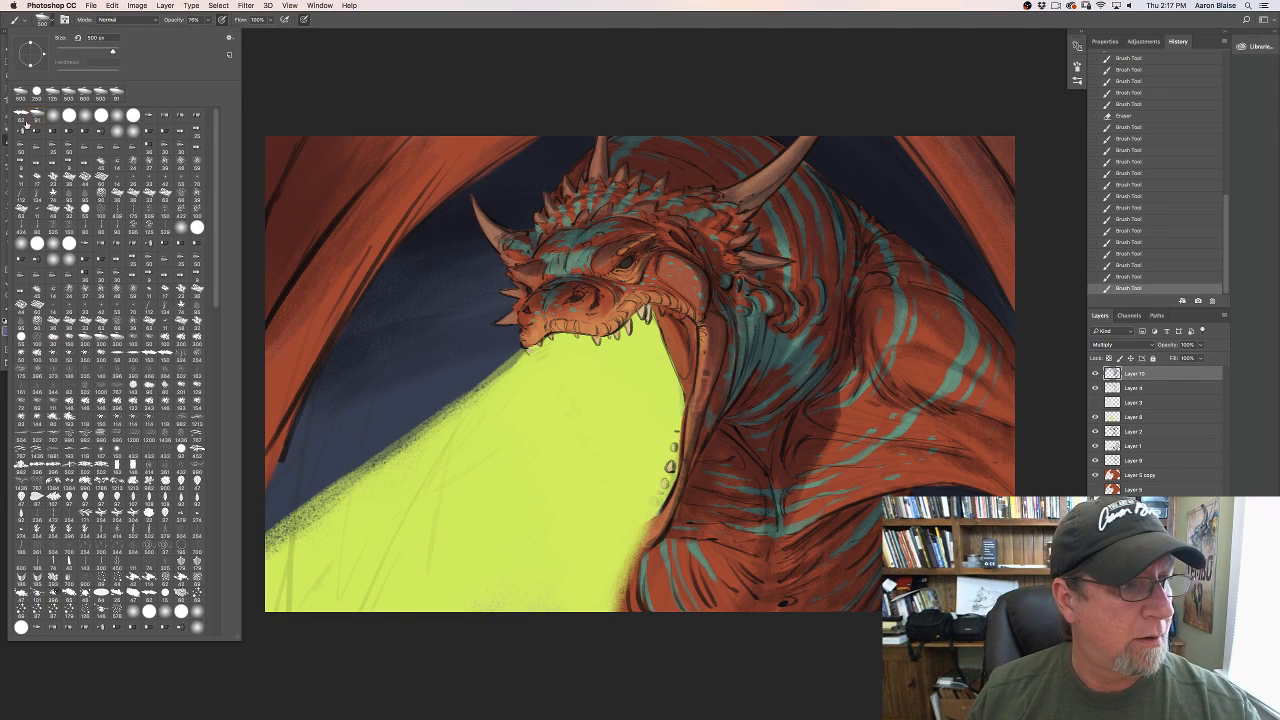
pyautogui.click(411, 131)
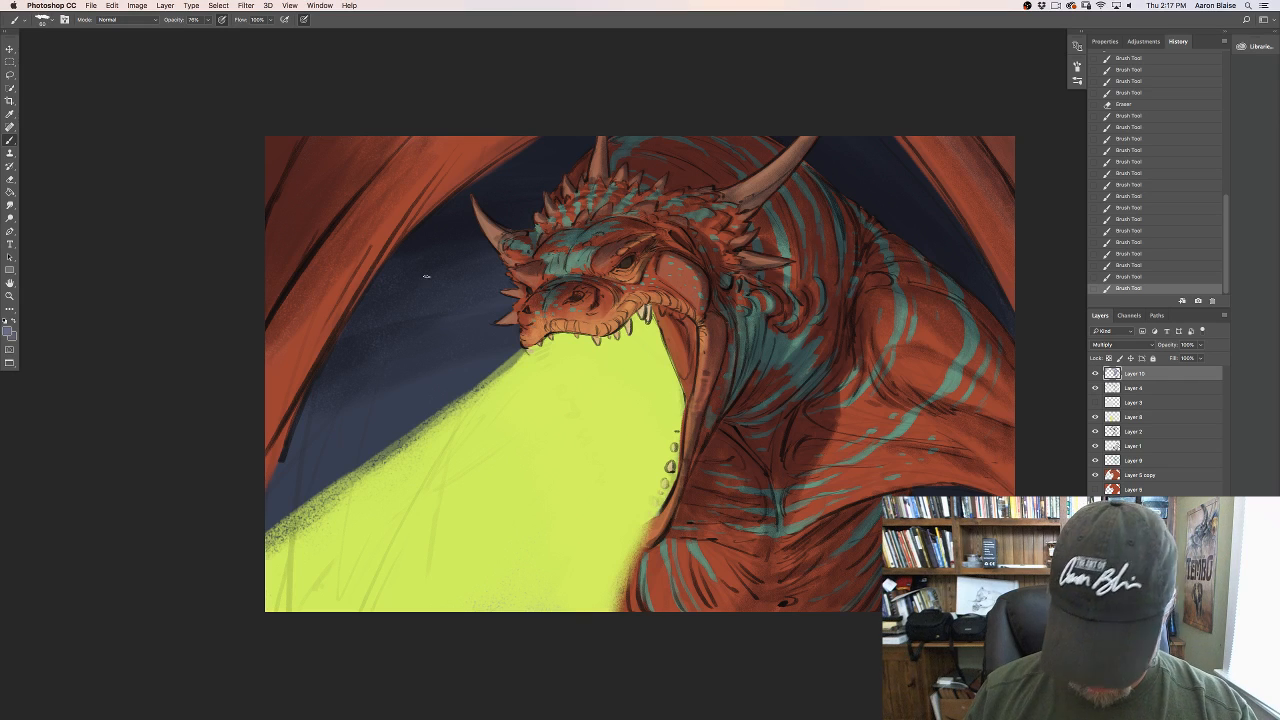
pyautogui.moveTo(523, 284); pyautogui.dragTo(521, 304)
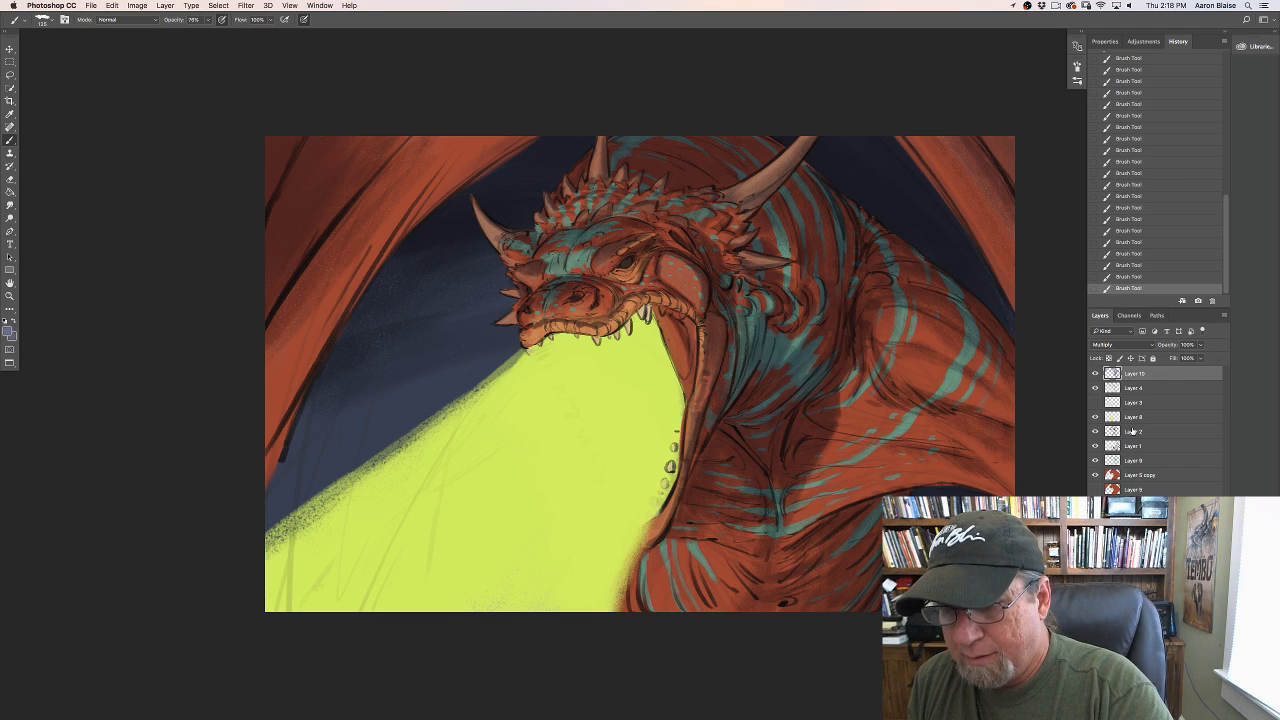
# Step: Add a new layer above Layer 10 and set its blending mode to Overlay
pyautogui.click(1199, 712)
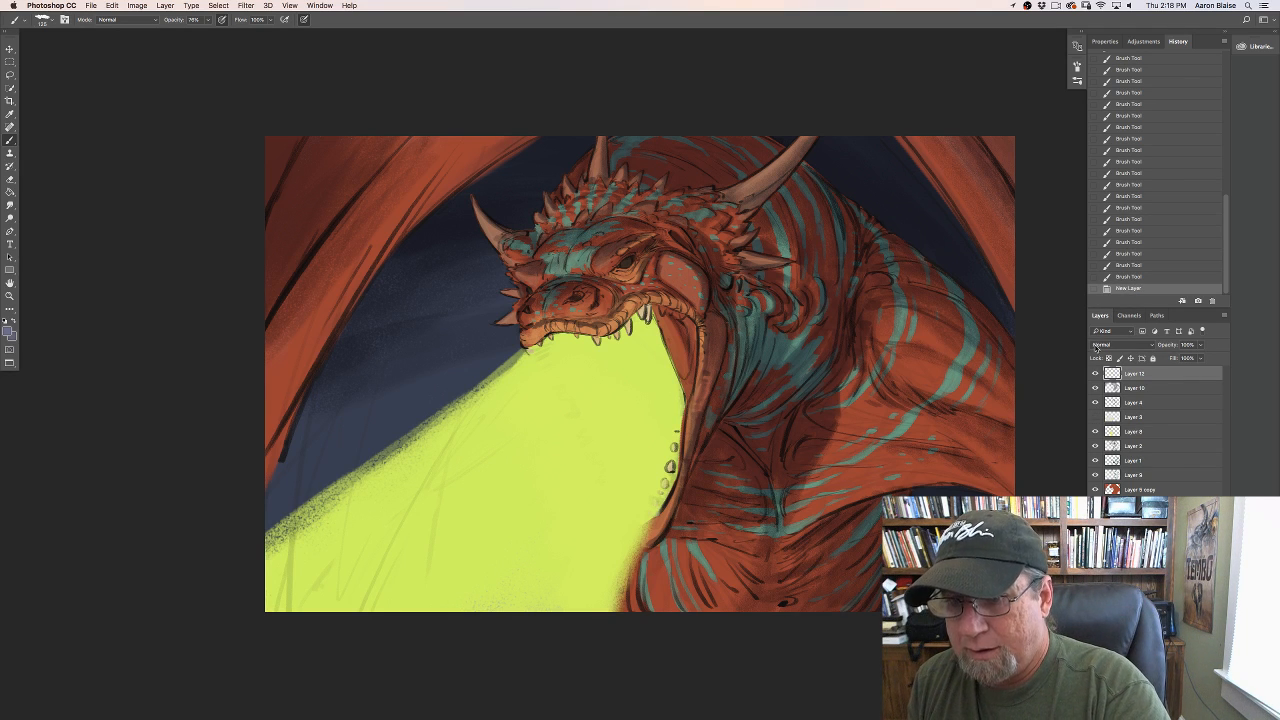
pyautogui.click(1096, 348)
pyautogui.click(1095, 458)
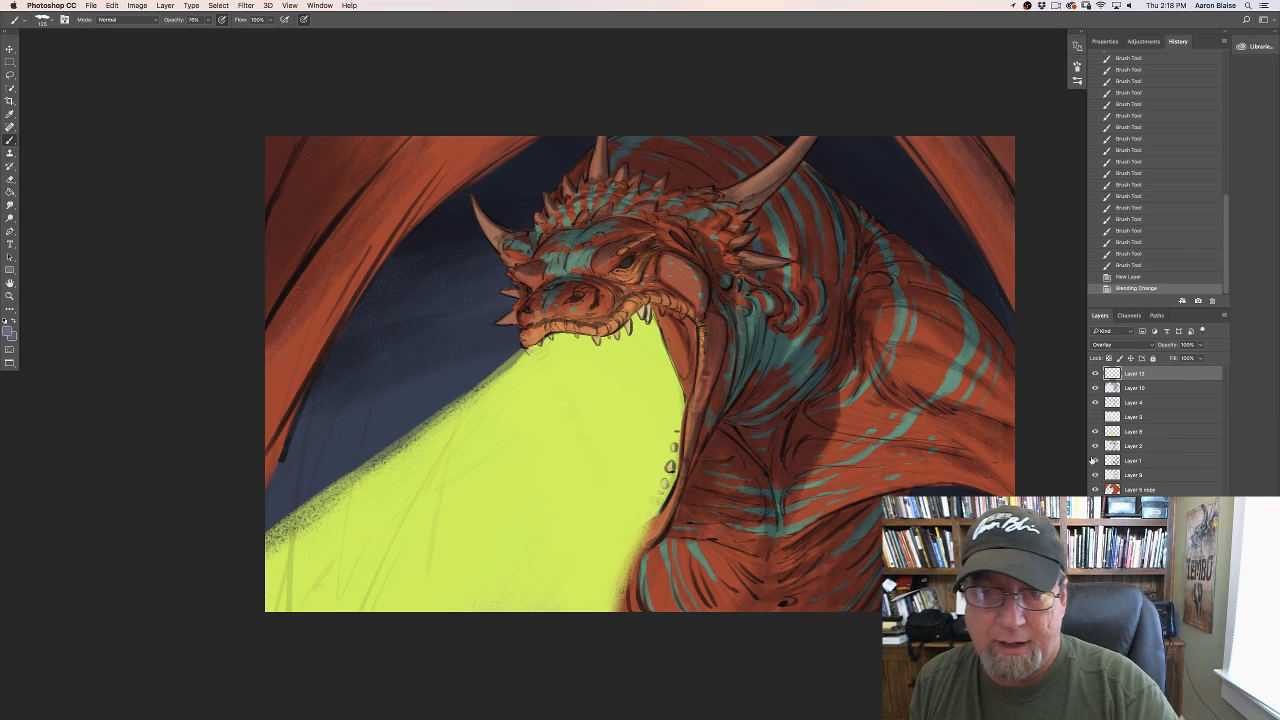
# Step: Set the foreground colour to a soft yellow-green, #b4bf77
pyautogui.click(7, 331)
pyautogui.click(403, 586)
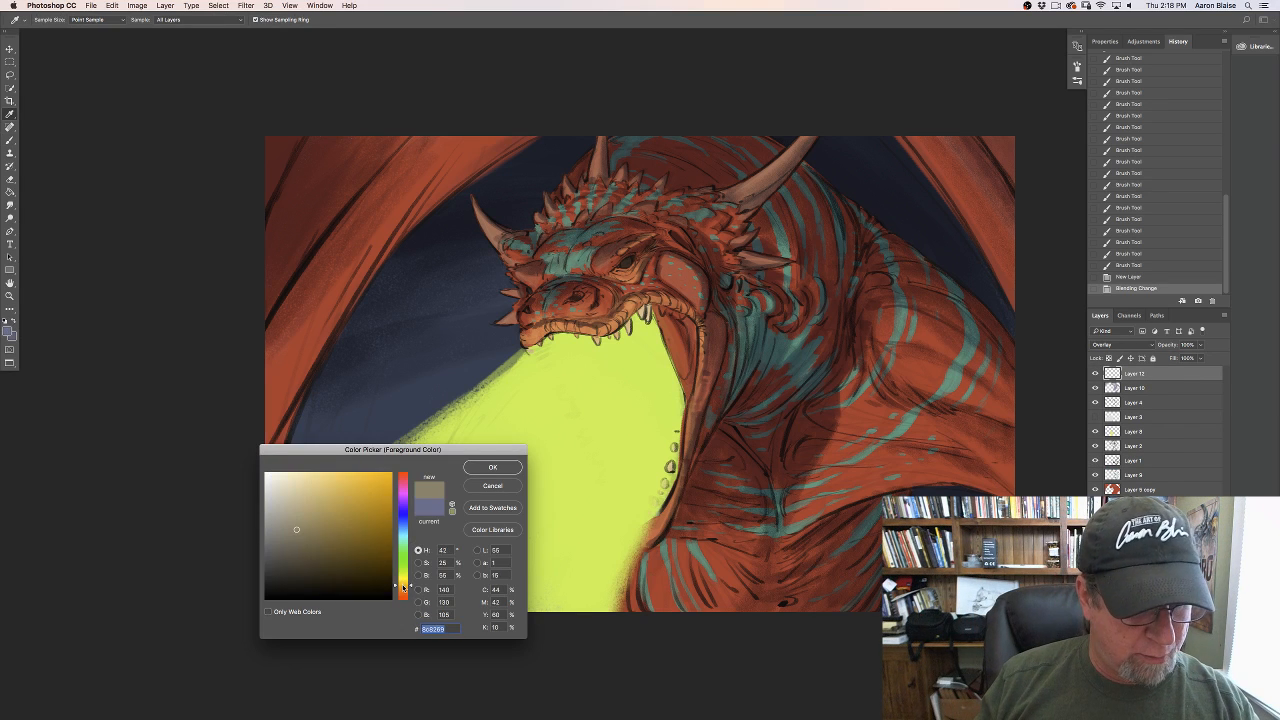
pyautogui.click(403, 576)
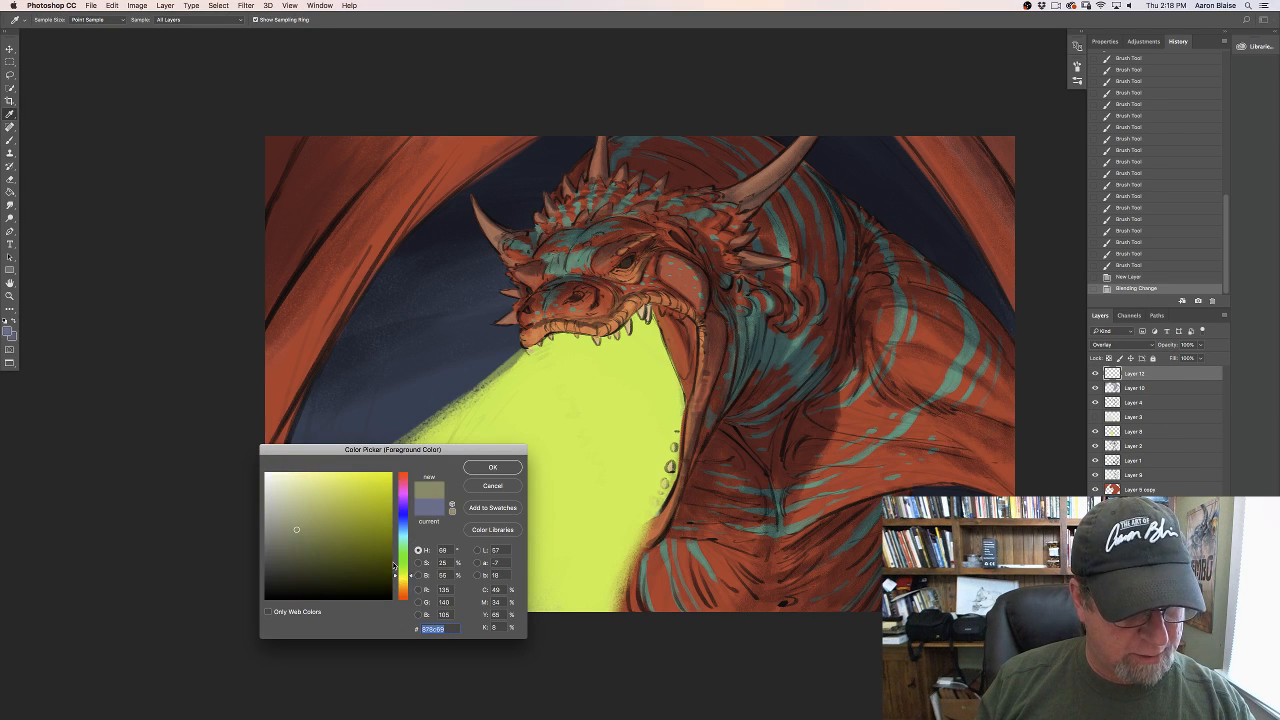
pyautogui.click(312, 503)
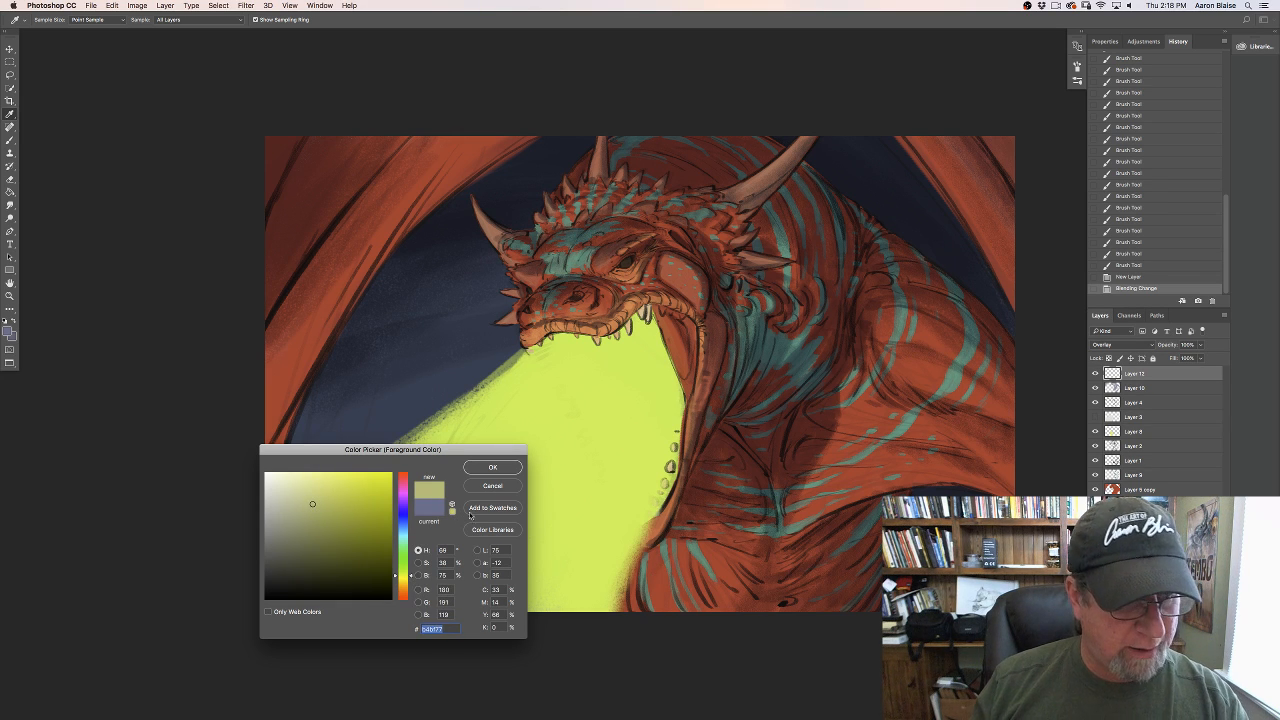
pyautogui.click(480, 467)
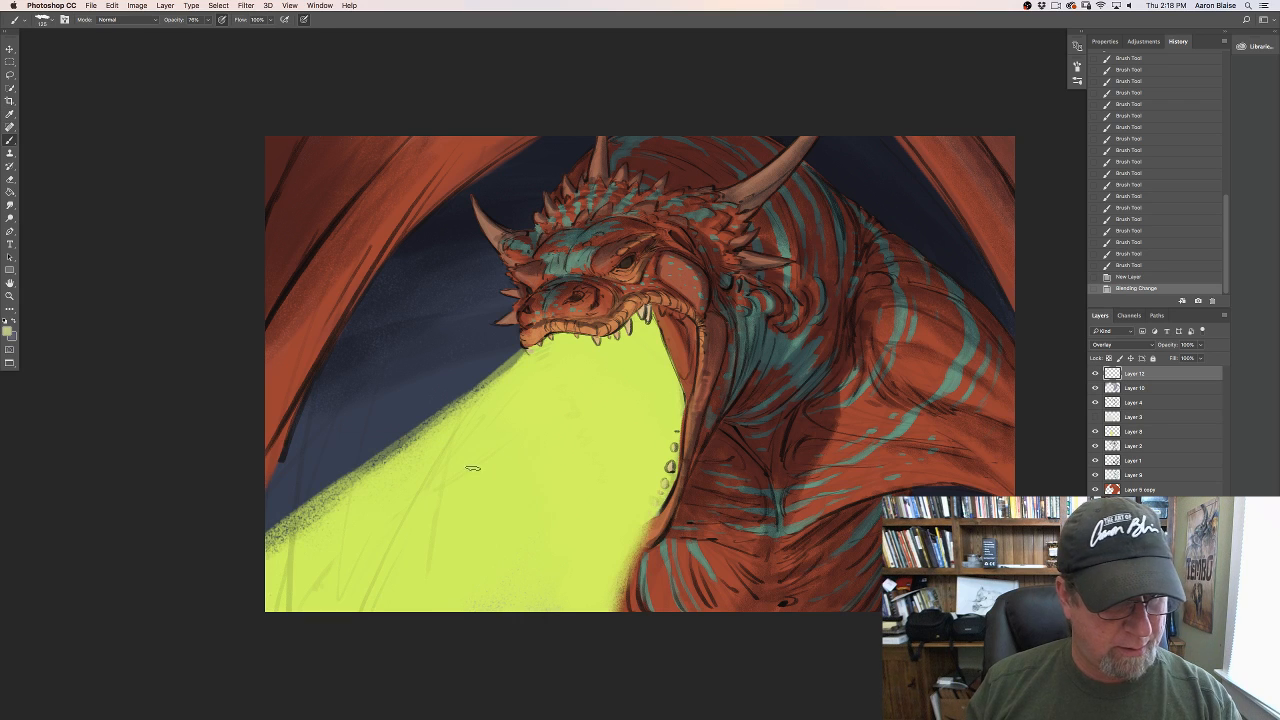
# Step: Enlarge the brush to 200 and paint yellow-green light across the dragon's shoulder on the Overlay layer
pyautogui.press(']')
pyautogui.press(']')
pyautogui.press(']')
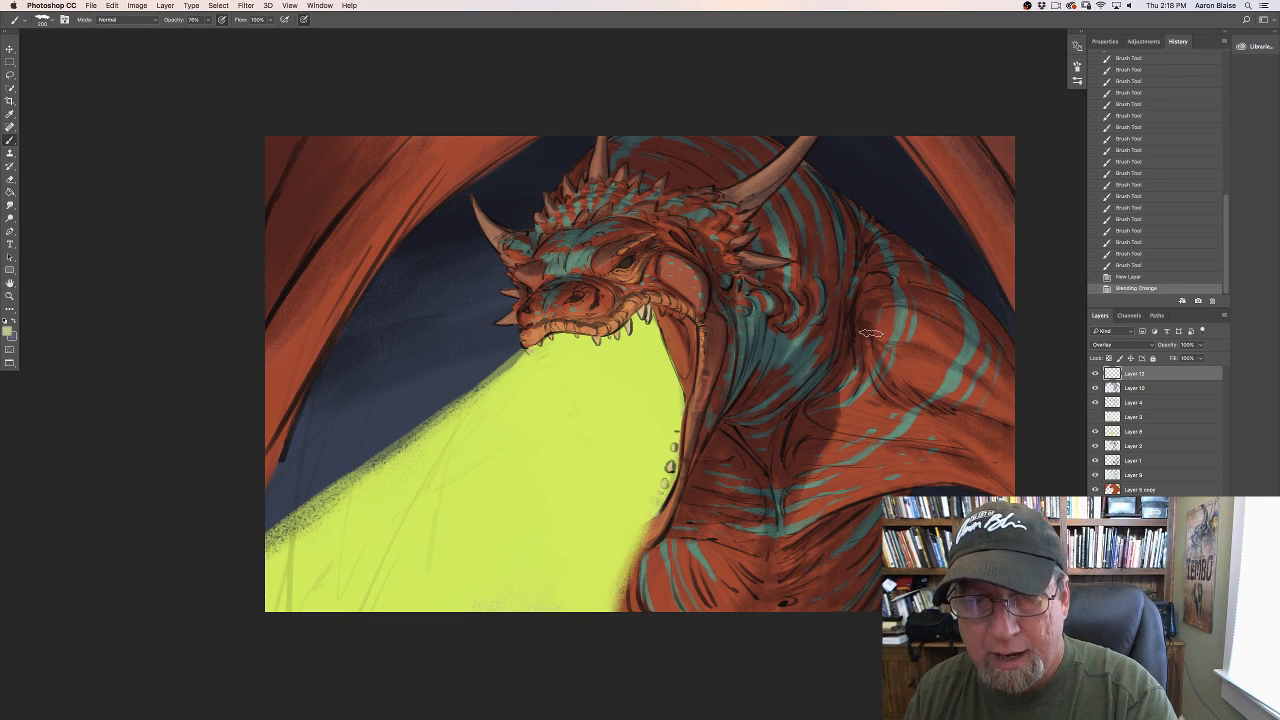
pyautogui.click(65, 21)
pyautogui.click(891, 65)
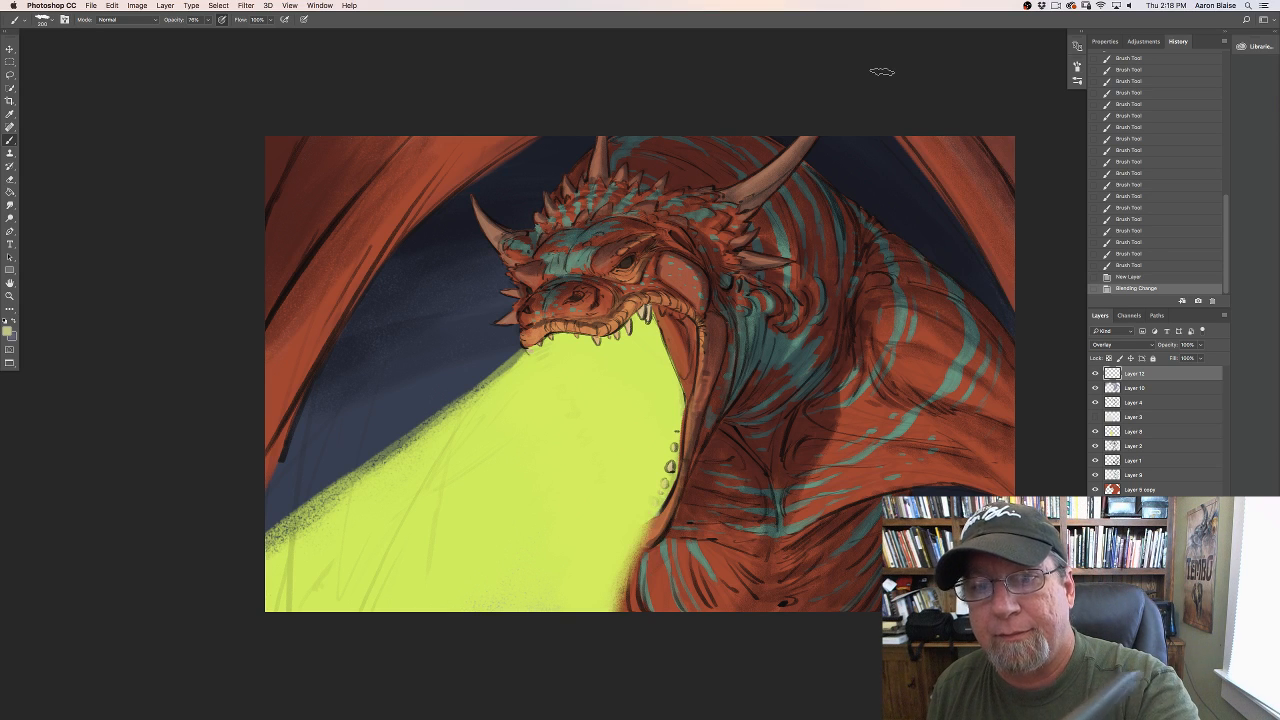
pyautogui.moveTo(882, 326); pyautogui.dragTo(883, 323)
pyautogui.moveTo(883, 329); pyautogui.dragTo(886, 322)
pyautogui.moveTo(887, 322); pyautogui.dragTo(950, 341)
pyautogui.moveTo(948, 339)
pyautogui.mouseDown()
pyautogui.moveTo(993, 385)
pyautogui.moveTo(885, 356)
pyautogui.mouseUp()
pyautogui.moveTo(885, 355); pyautogui.dragTo(916, 368)
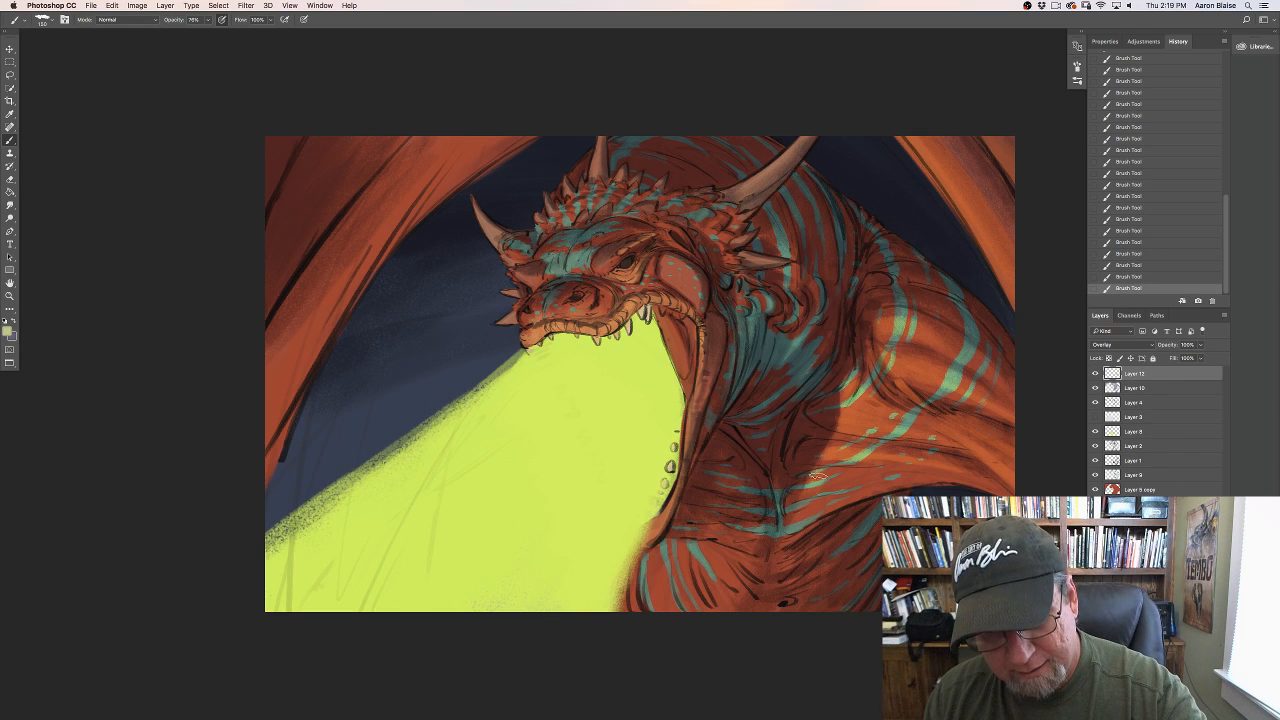
# Step: Paint yellow-green light across the dragon's chest, and along its cheek and mouth corner with the brush reduced to 60
pyautogui.moveTo(802, 518)
pyautogui.mouseDown()
pyautogui.moveTo(827, 472)
pyautogui.moveTo(823, 489)
pyautogui.moveTo(849, 471)
pyautogui.moveTo(850, 490)
pyautogui.moveTo(892, 469)
pyautogui.mouseUp()
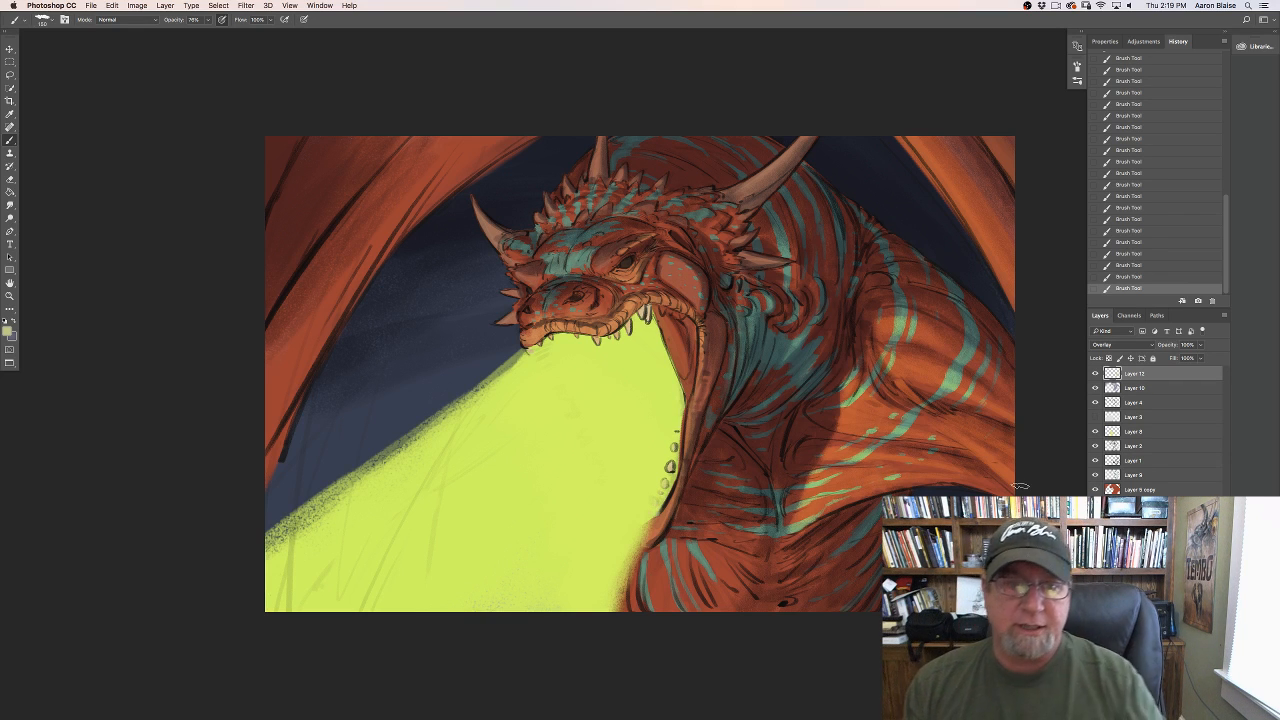
pyautogui.moveTo(669, 260); pyautogui.dragTo(674, 274)
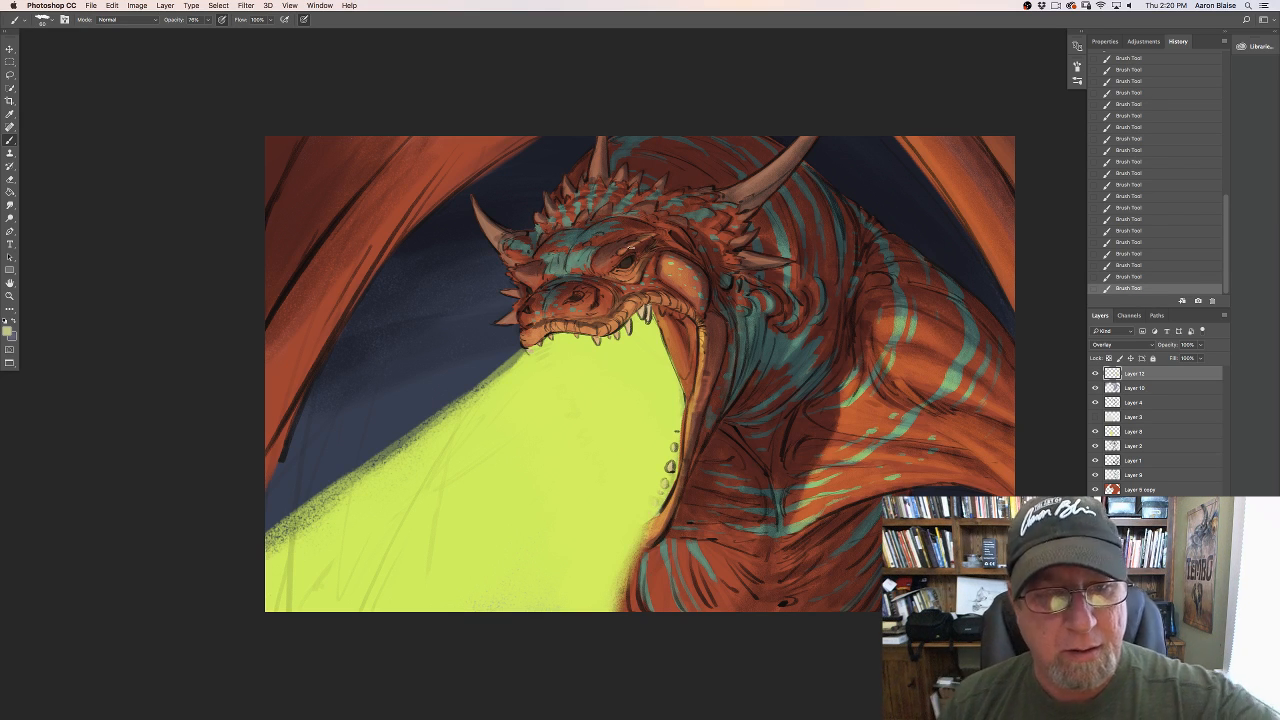
pyautogui.press('super+equal')
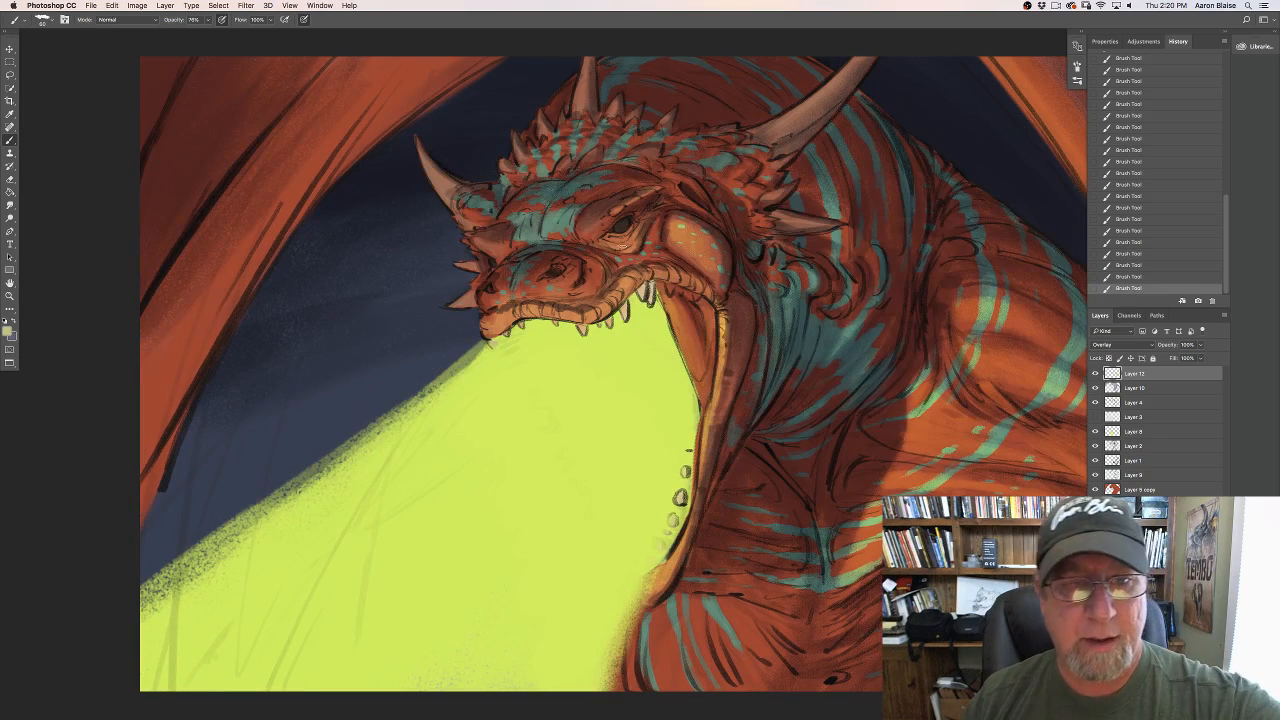
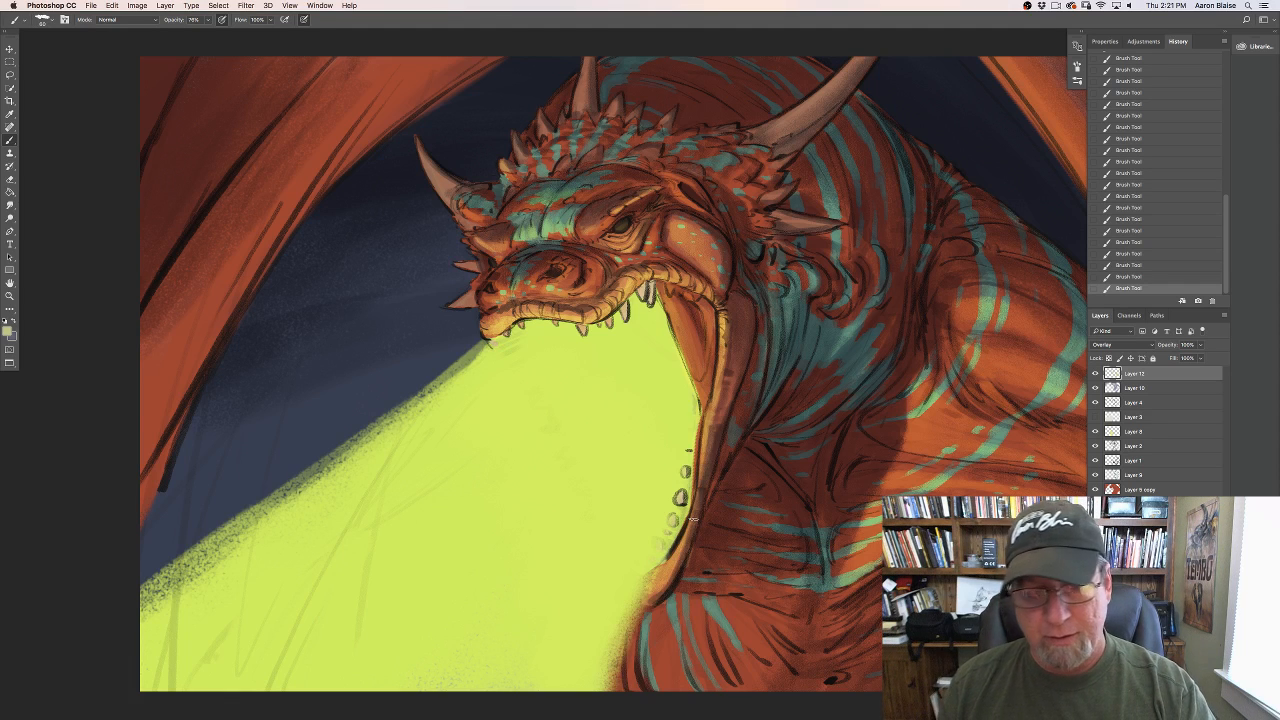
# Step: Erase stray colour on Layer 5 copy along the inner edge of the dragon's lower jaw, around the teeth
pyautogui.click(1138, 489)
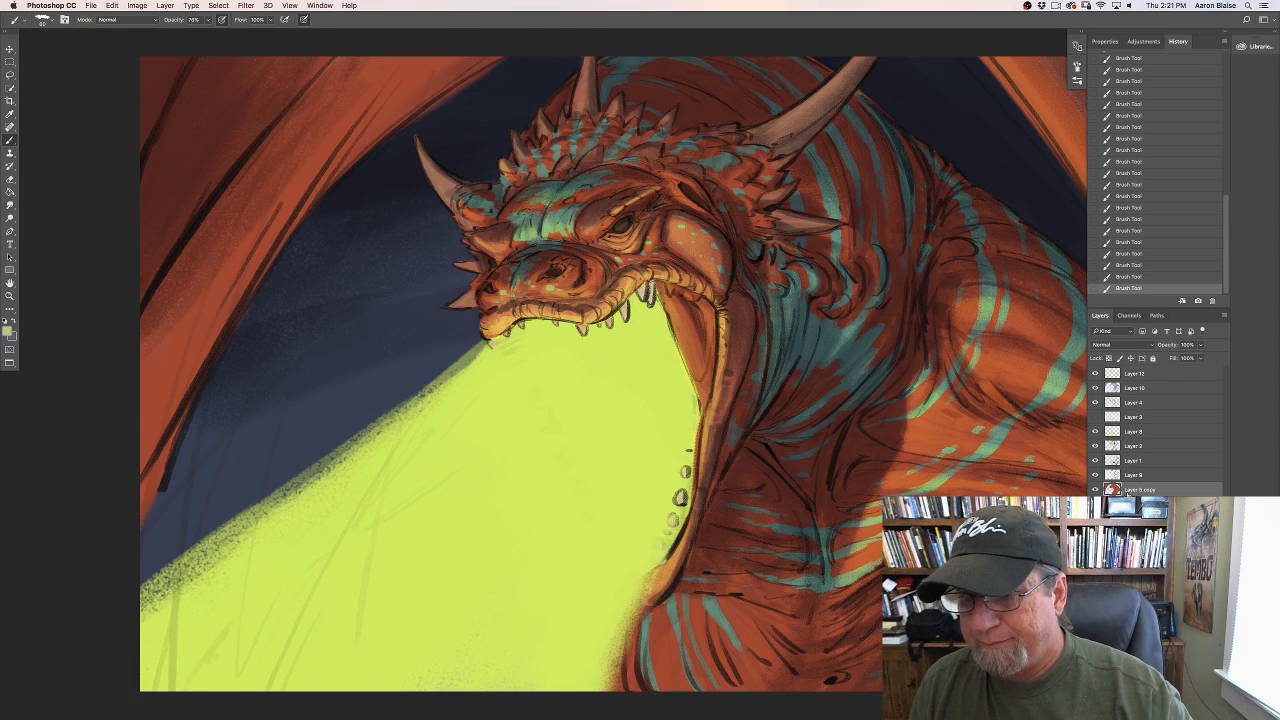
pyautogui.press('e')
pyautogui.moveTo(696, 412); pyautogui.dragTo(692, 484)
pyautogui.moveTo(690, 444); pyautogui.dragTo(673, 521)
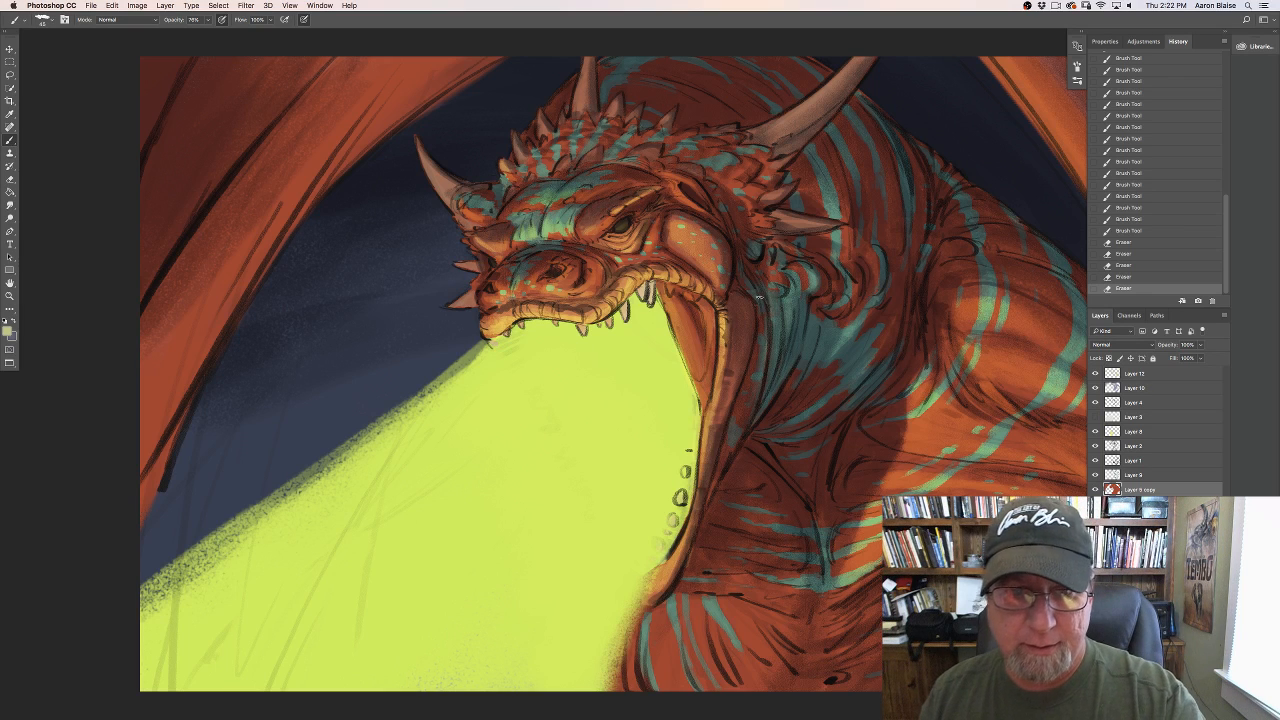
# Step: Brush yellow-green strokes onto Layer 5 copy along the neck folds just behind the dragon's open jaw
pyautogui.moveTo(758, 297)
pyautogui.mouseDown()
pyautogui.moveTo(753, 405)
pyautogui.moveTo(768, 318)
pyautogui.mouseUp()
pyautogui.moveTo(770, 298); pyautogui.dragTo(784, 324)
pyautogui.moveTo(788, 298)
pyautogui.mouseDown()
pyautogui.moveTo(796, 336)
pyautogui.moveTo(762, 376)
pyautogui.mouseUp()
pyautogui.moveTo(760, 374); pyautogui.dragTo(727, 458)
pyautogui.moveTo(742, 400); pyautogui.dragTo(732, 436)
pyautogui.moveTo(746, 345); pyautogui.dragTo(741, 375)
pyautogui.moveTo(742, 305)
pyautogui.mouseDown()
pyautogui.moveTo(746, 368)
pyautogui.moveTo(718, 432)
pyautogui.mouseUp()
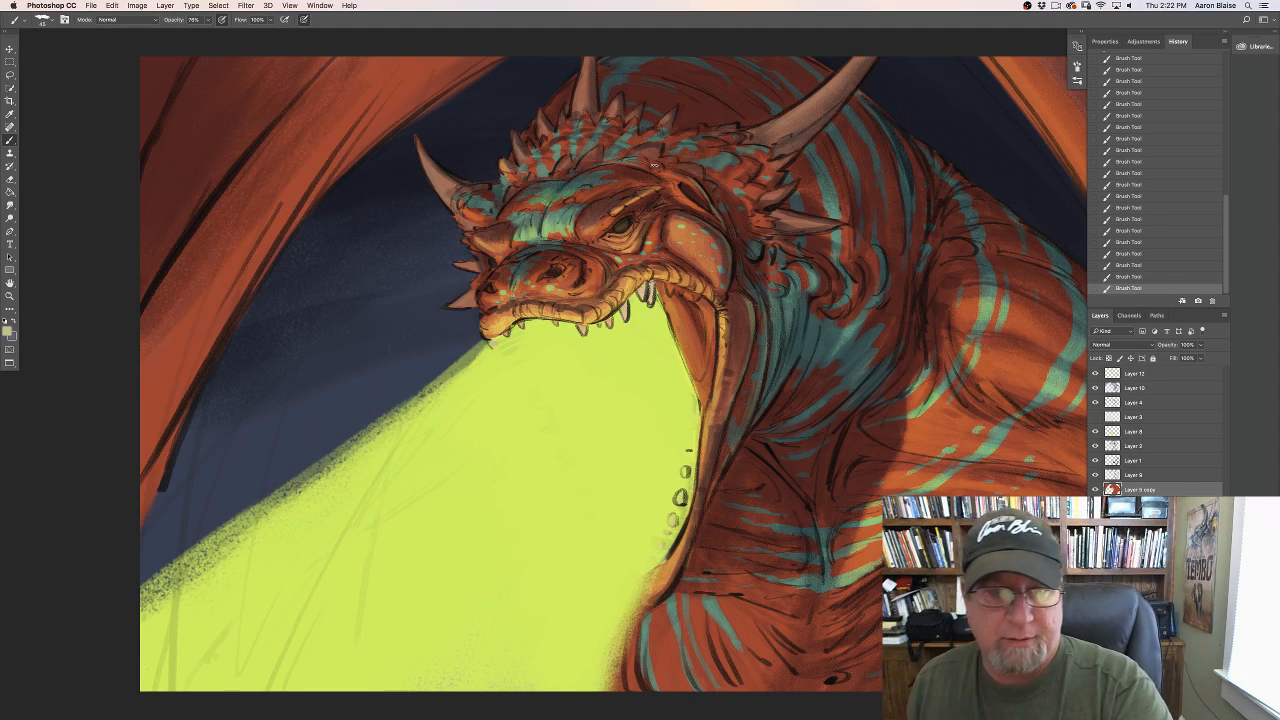
# Step: Paint yellow-green light over the dragon's neck folds, head spikes and horns on the top Overlay layer
pyautogui.click(1134, 374)
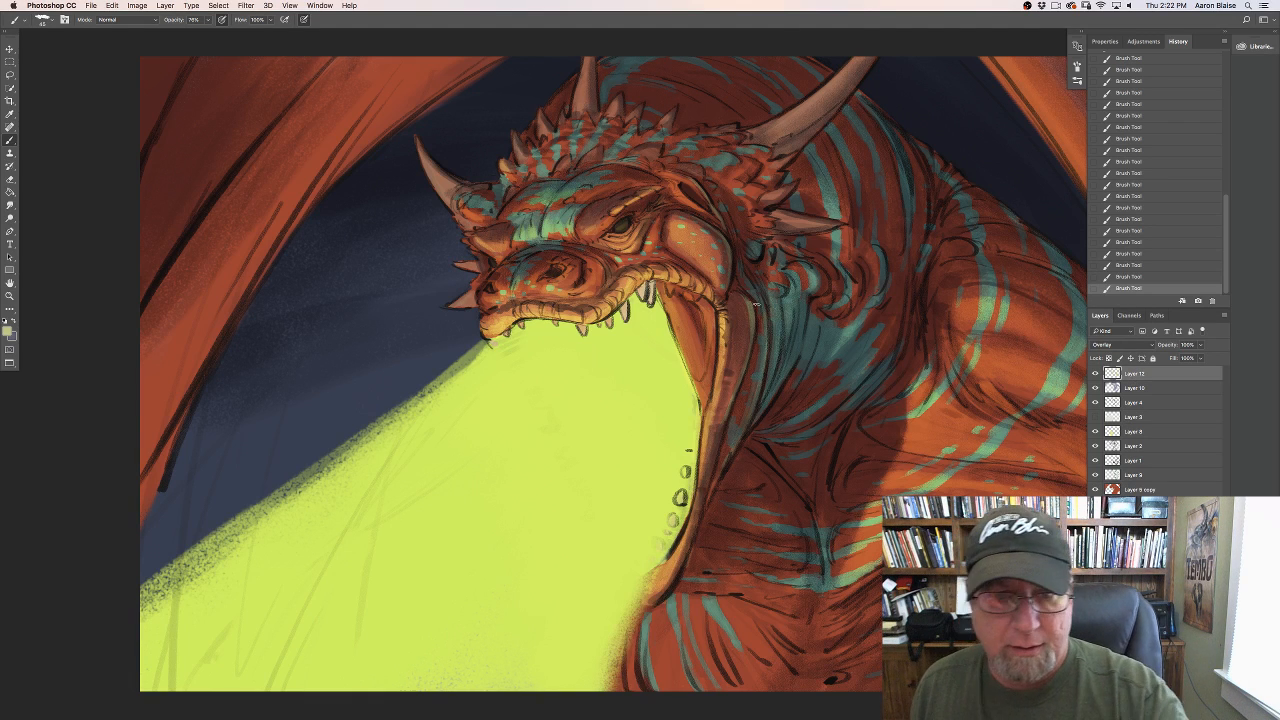
pyautogui.moveTo(762, 350); pyautogui.dragTo(750, 412)
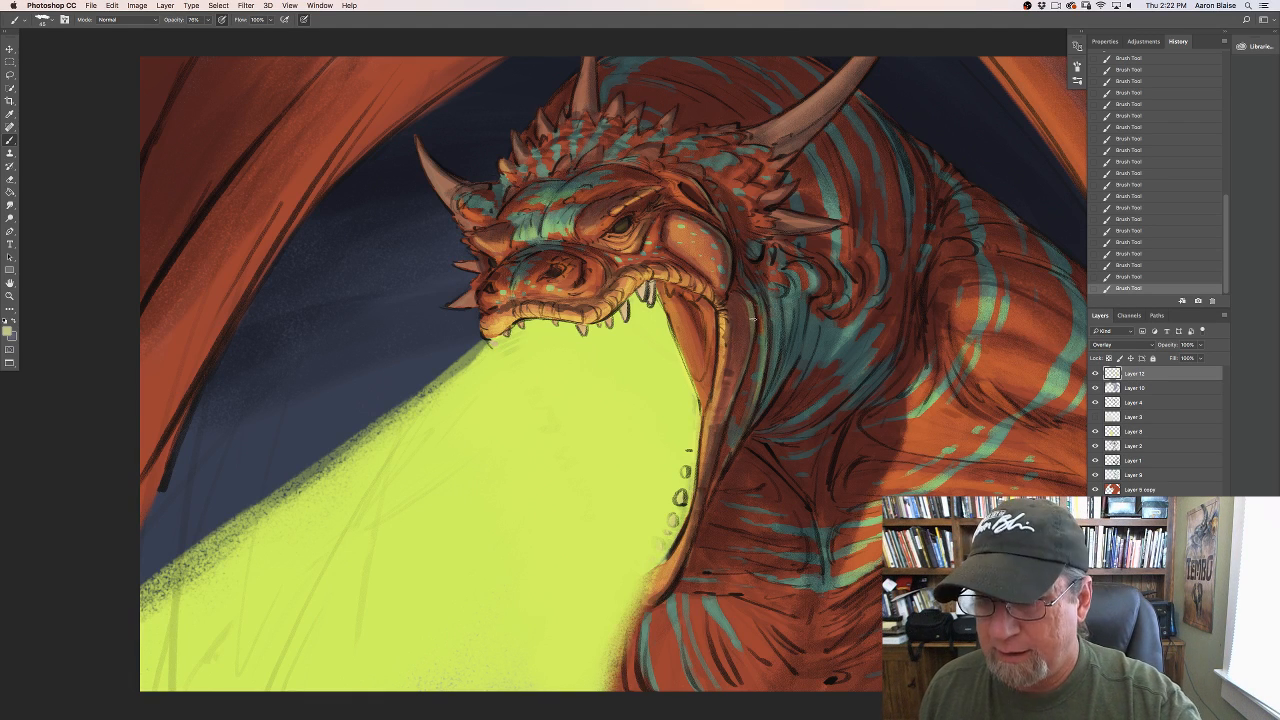
pyautogui.moveTo(778, 306); pyautogui.dragTo(776, 366)
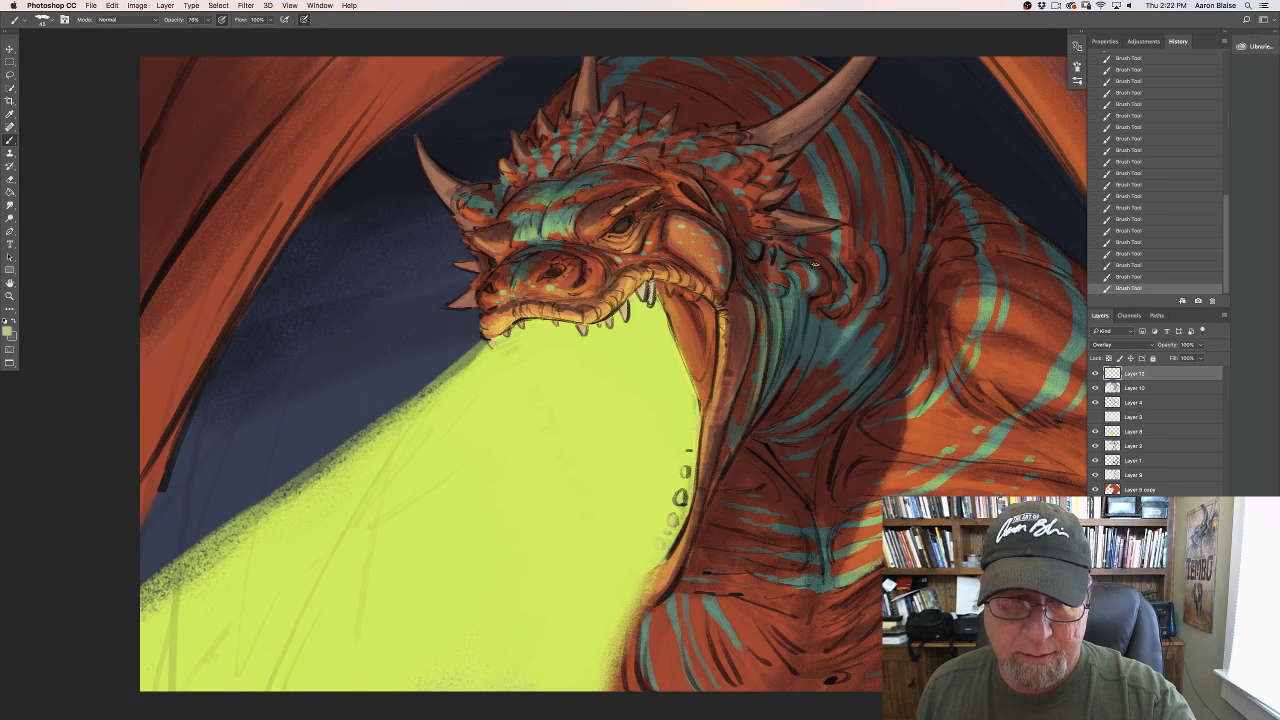
pyautogui.moveTo(836, 301)
pyautogui.mouseDown()
pyautogui.moveTo(855, 268)
pyautogui.moveTo(874, 258)
pyautogui.moveTo(866, 244)
pyautogui.moveTo(899, 292)
pyautogui.mouseUp()
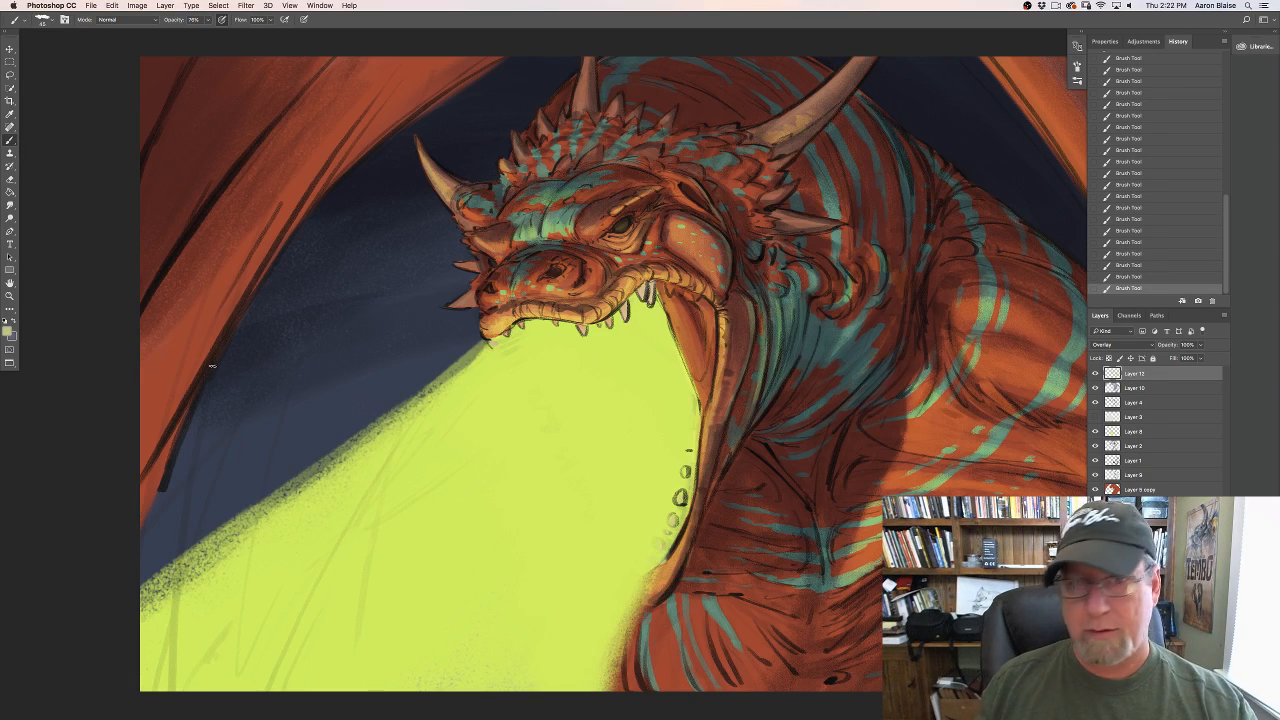
pyautogui.moveTo(222, 371); pyautogui.dragTo(213, 426)
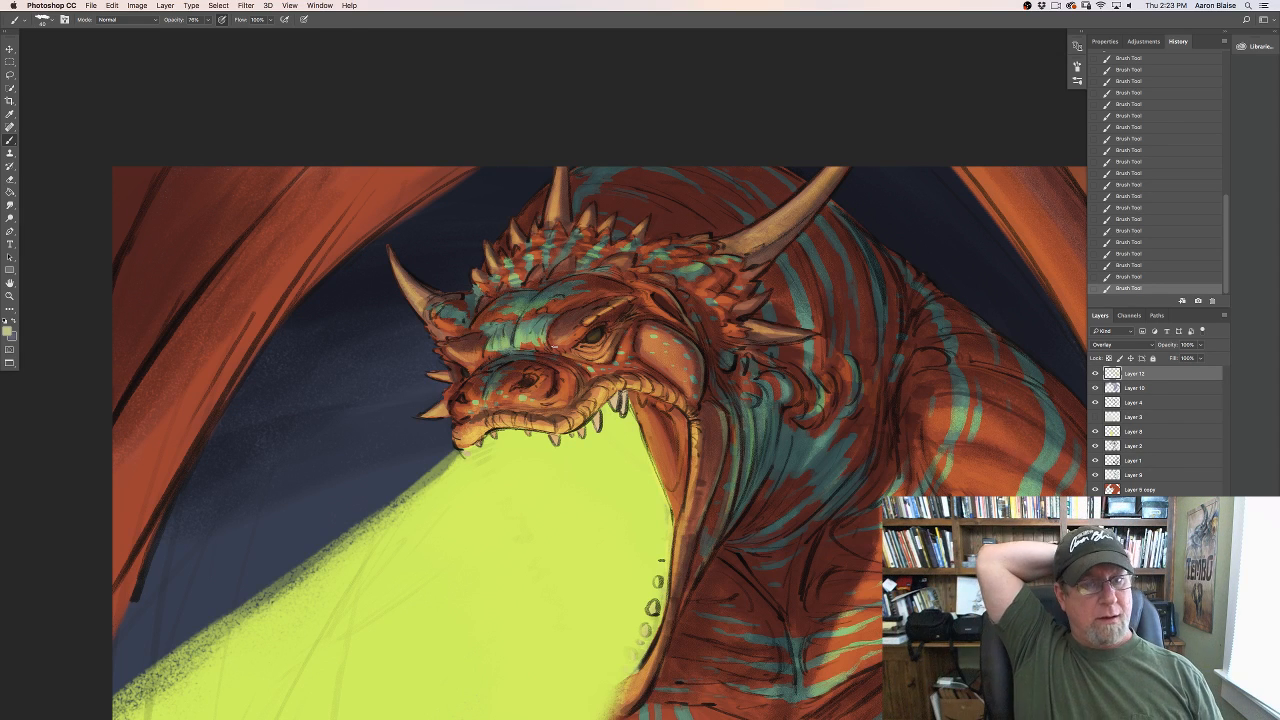
# Step: Apply a Motion Blur with a 33° angle and 208-pixel distance to the fire layer below Layer 5 copy
pyautogui.press('super+minus')
pyautogui.press('super+minus')
pyautogui.press('super+minus')
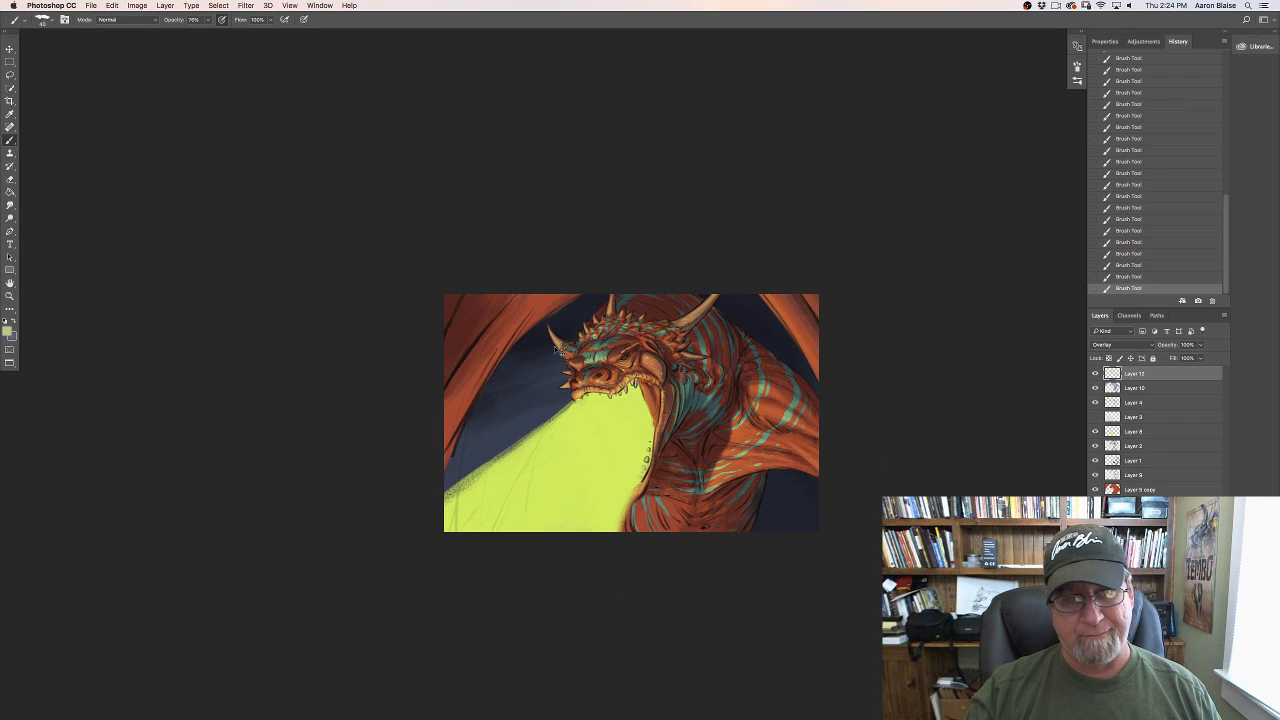
pyautogui.press('super+plus')
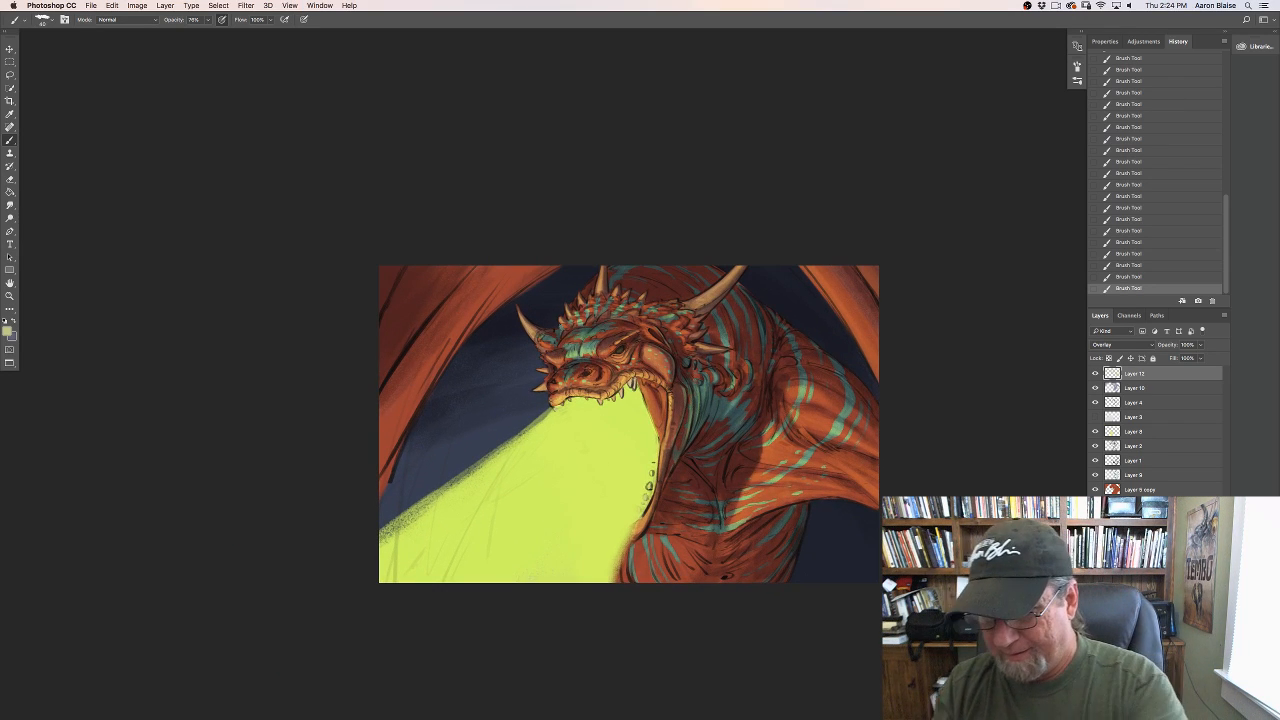
pyautogui.click(1140, 504)
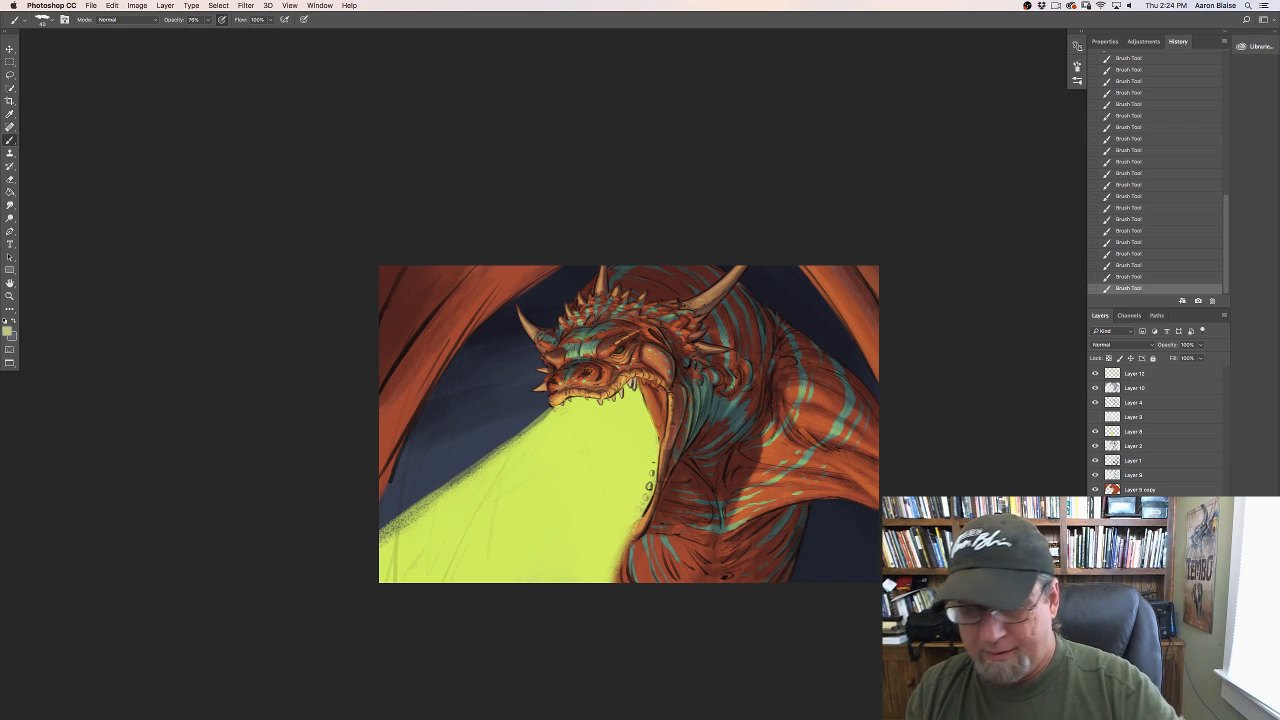
pyautogui.click(137, 5)
pyautogui.moveTo(136, 104)
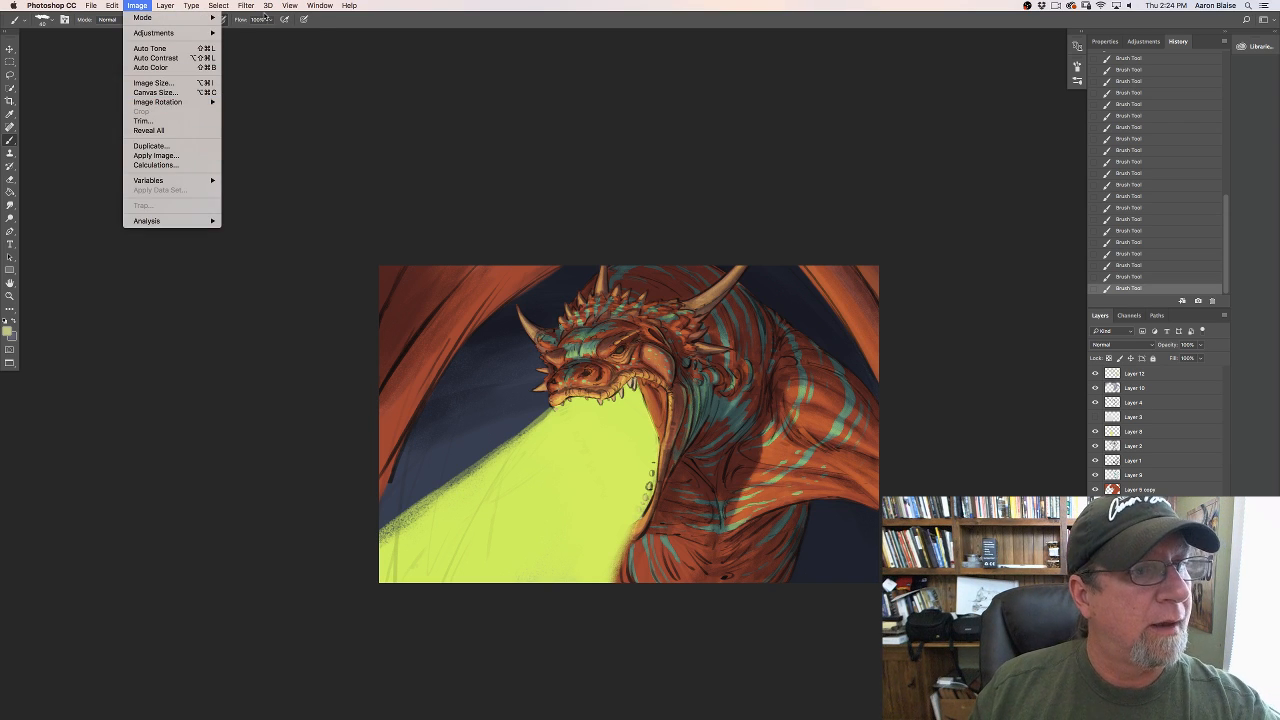
pyautogui.moveTo(237, 10)
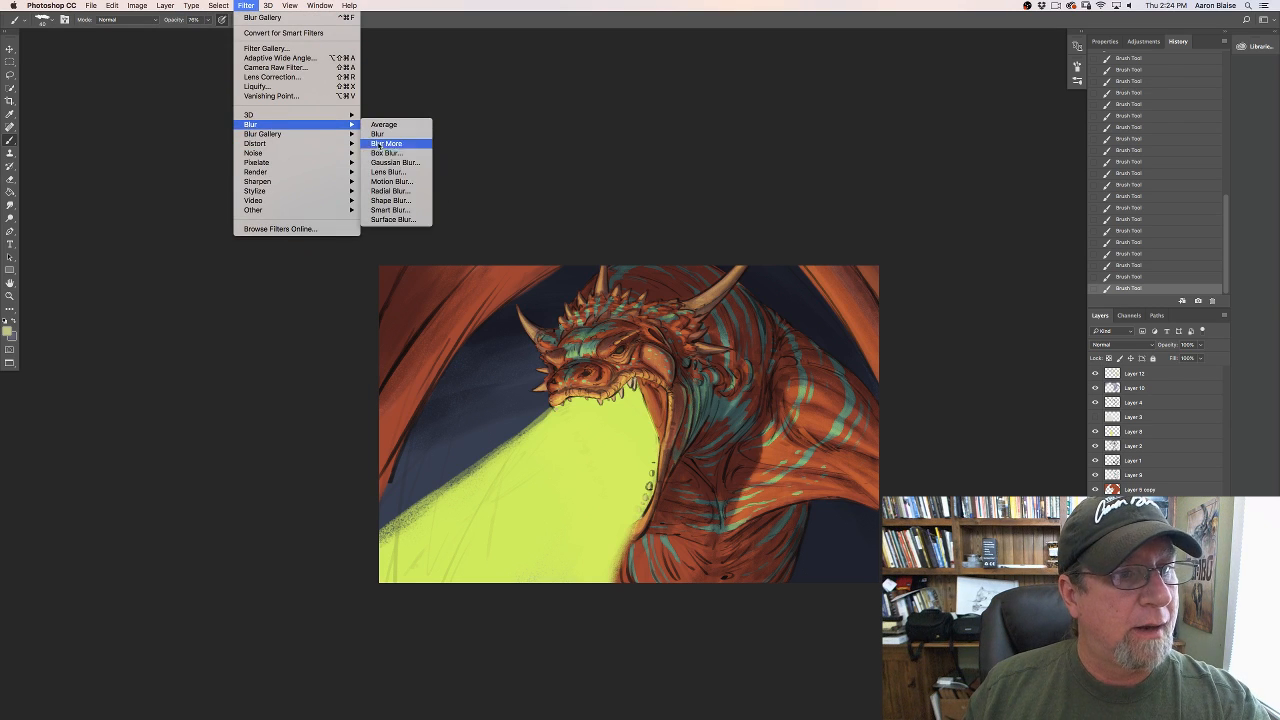
pyautogui.click(385, 181)
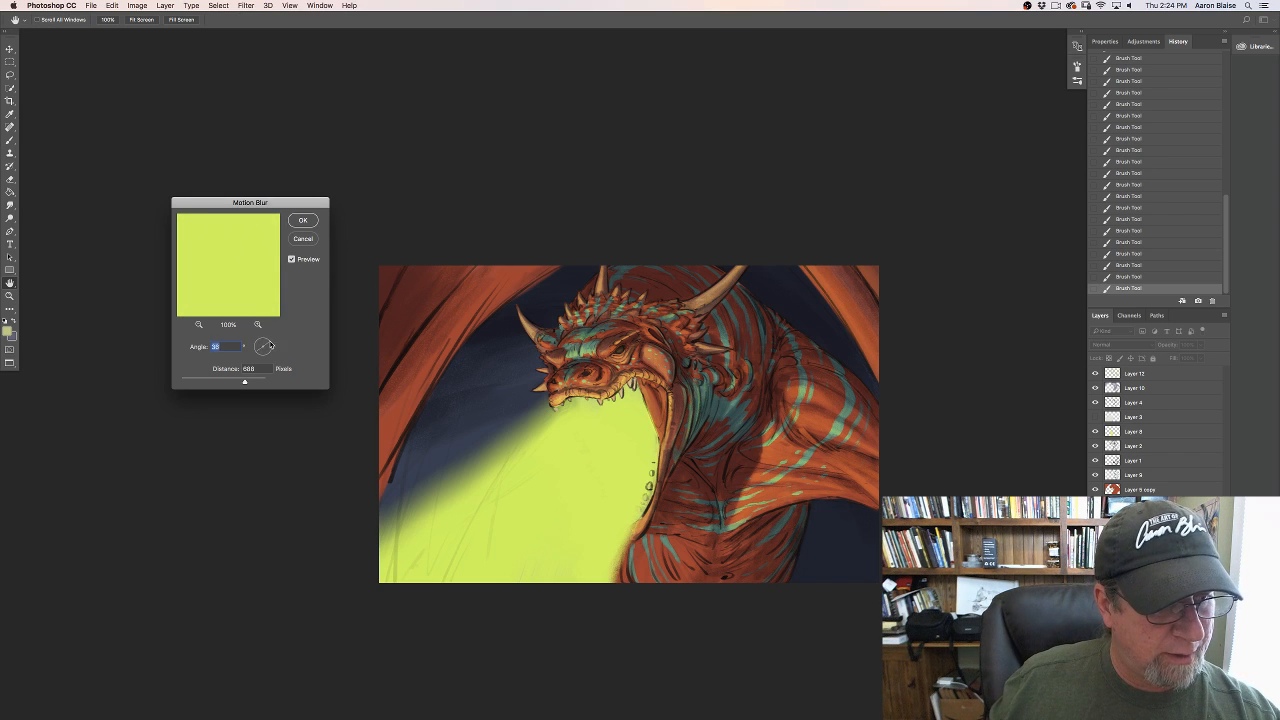
pyautogui.moveTo(264, 345); pyautogui.dragTo(225, 381)
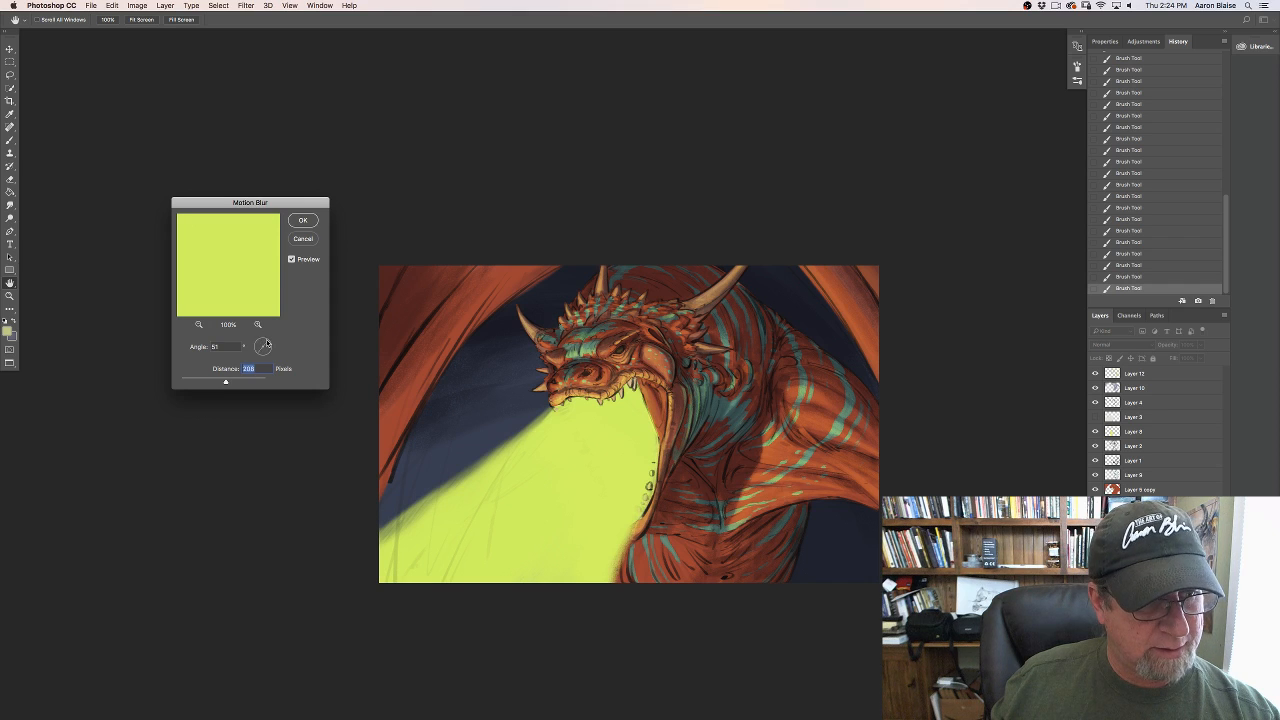
pyautogui.moveTo(268, 345); pyautogui.dragTo(267, 344)
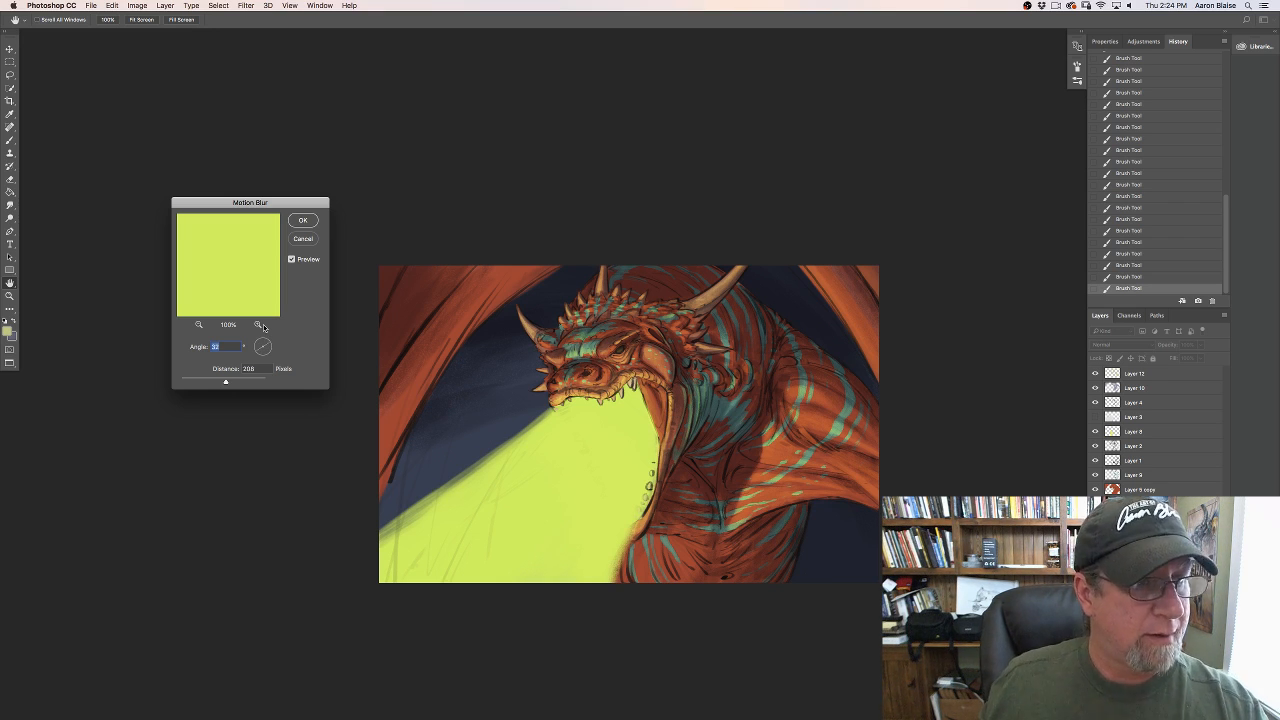
pyautogui.click(302, 222)
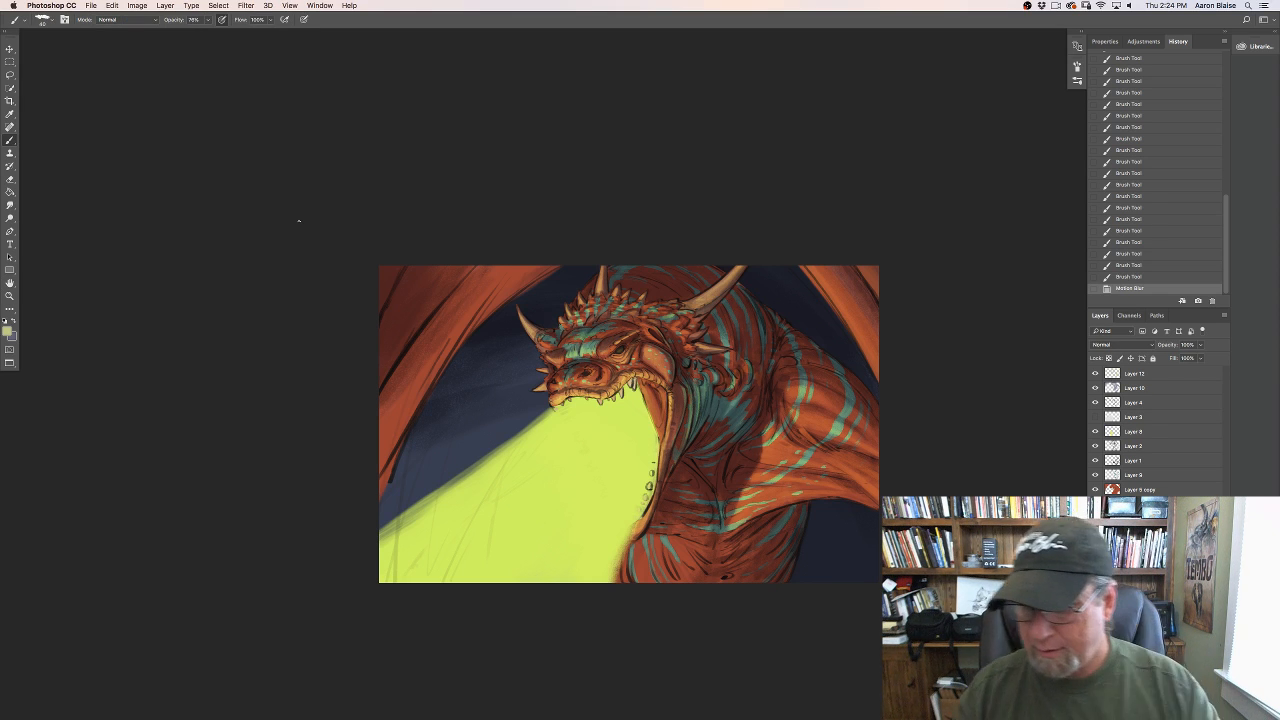
# Step: Apply a Motion Blur with a 74° angle and 208-pixel distance to the layer directly above Layer 2
pyautogui.click(1133, 432)
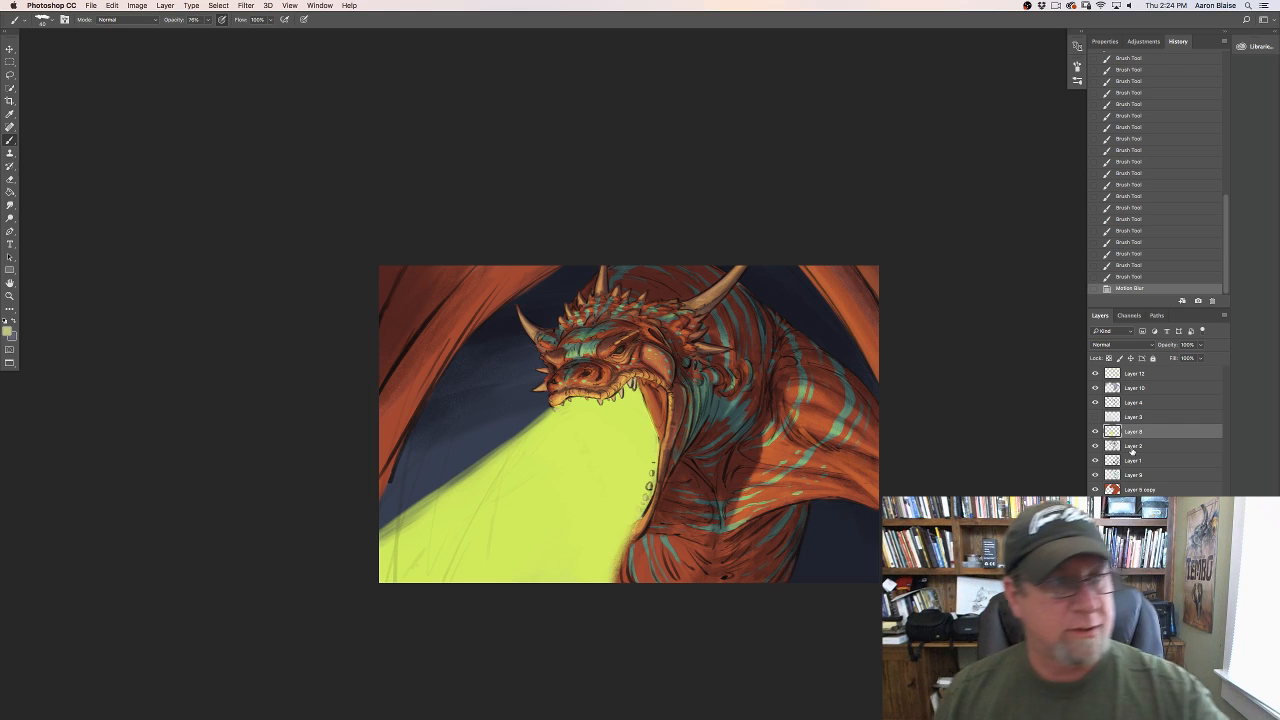
pyautogui.click(134, 7)
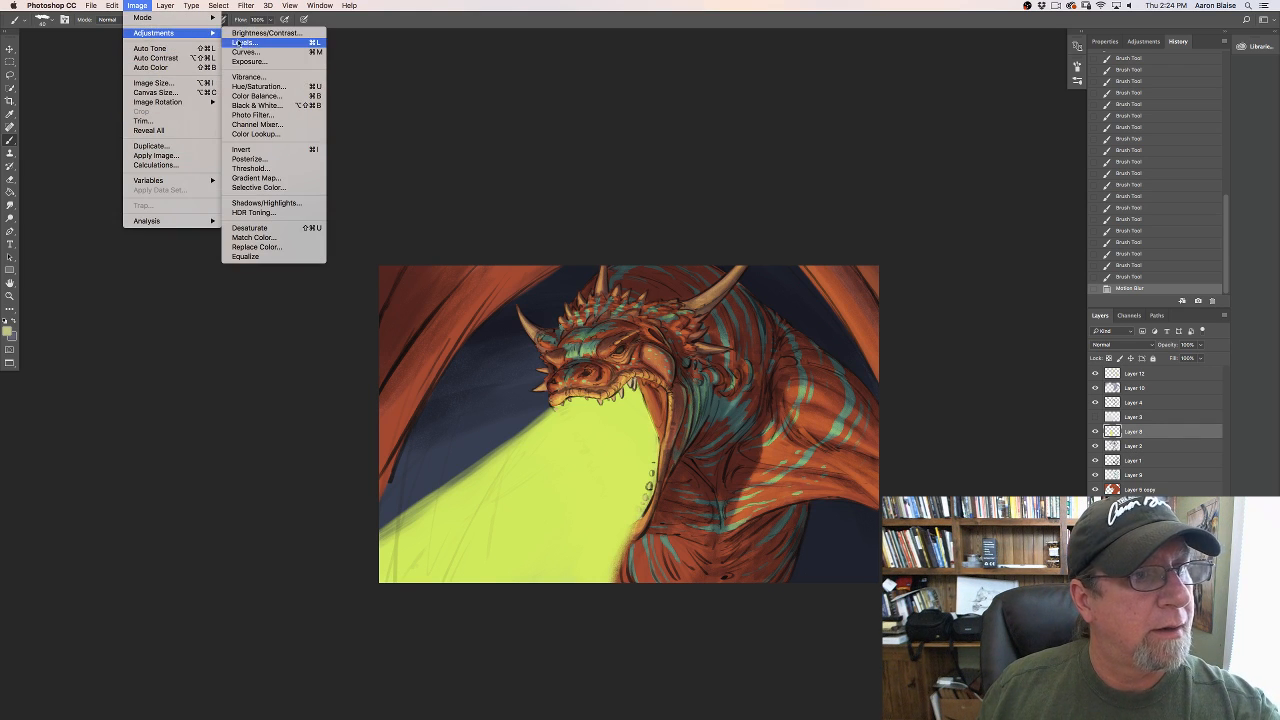
pyautogui.moveTo(246, 8)
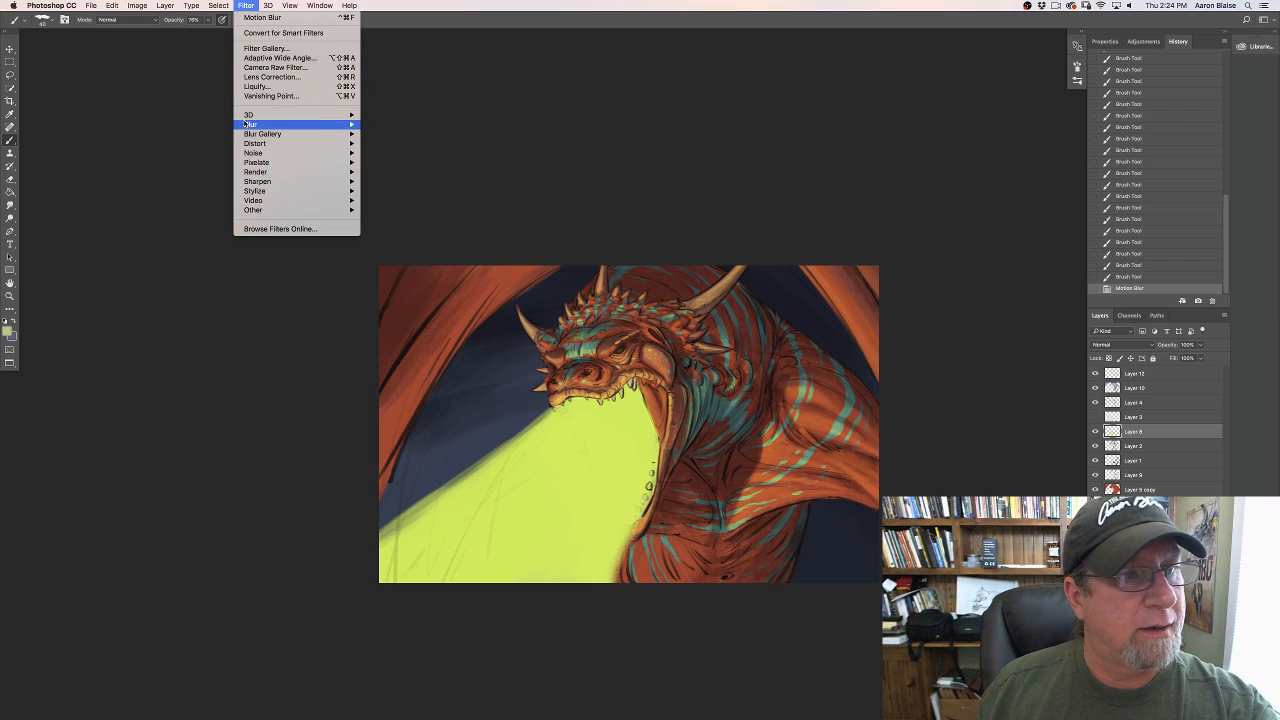
pyautogui.moveTo(248, 126)
pyautogui.click(376, 181)
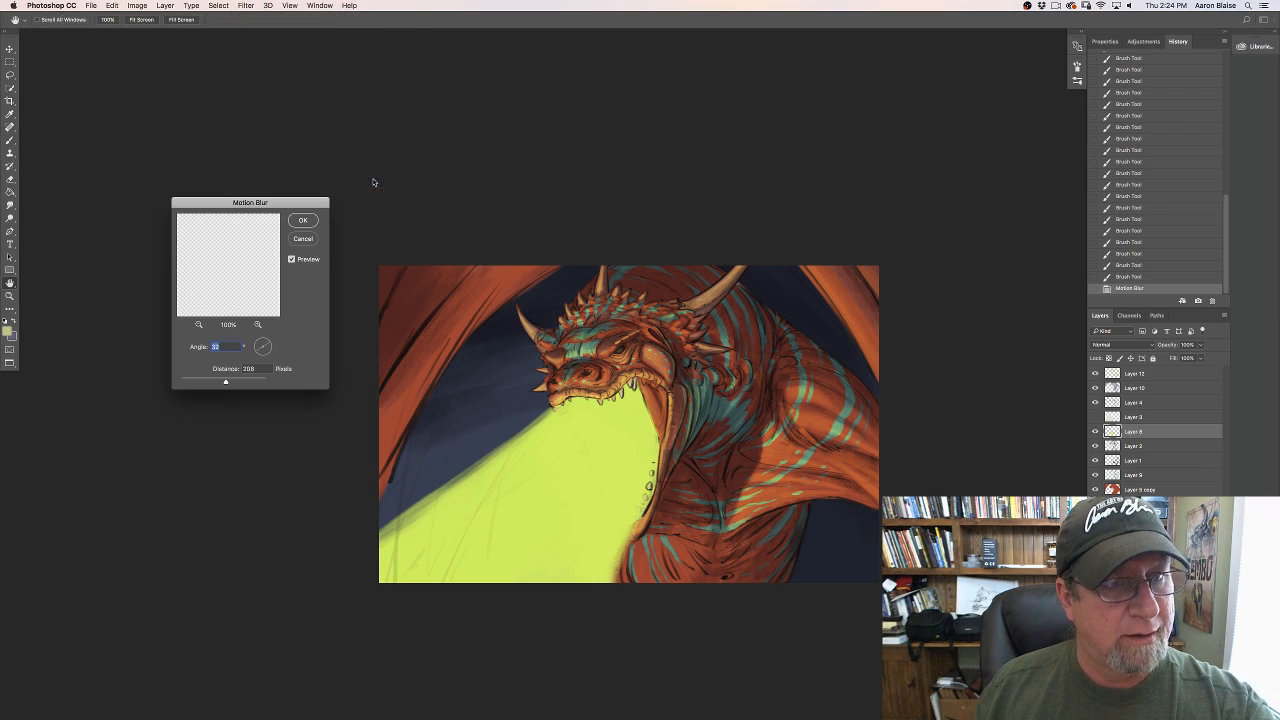
pyautogui.moveTo(268, 340); pyautogui.dragTo(265, 336)
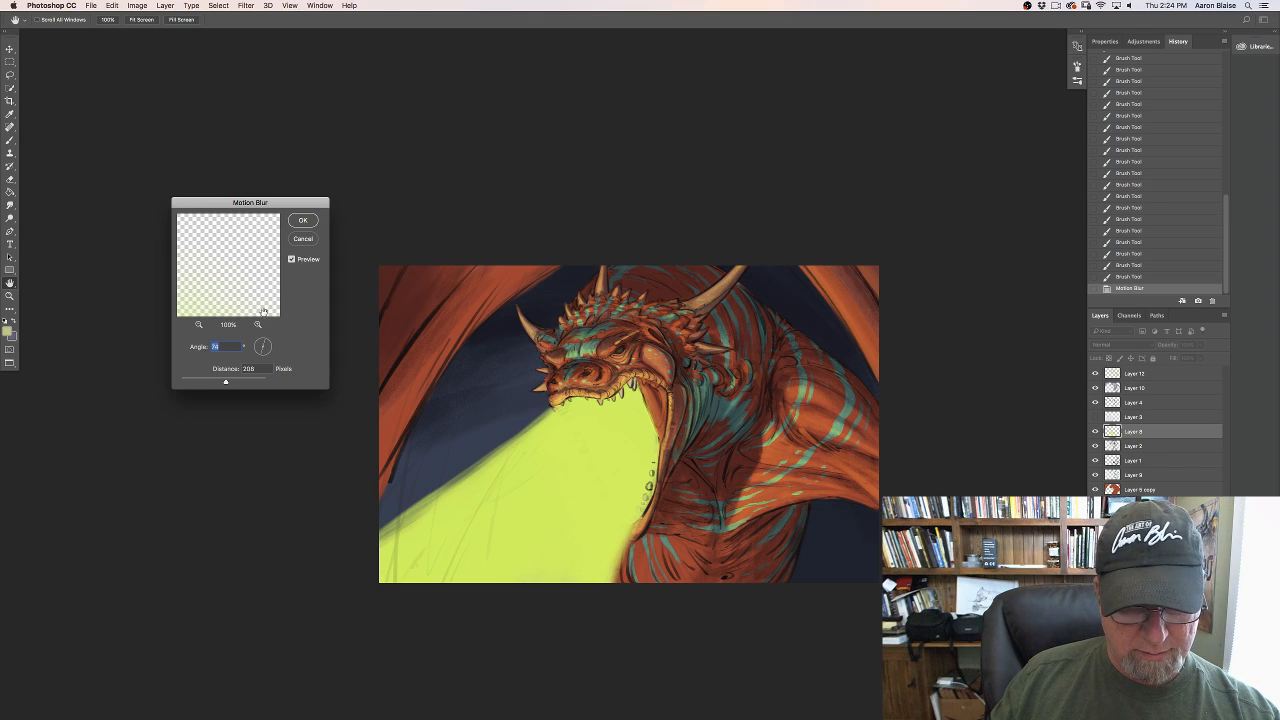
pyautogui.click(302, 221)
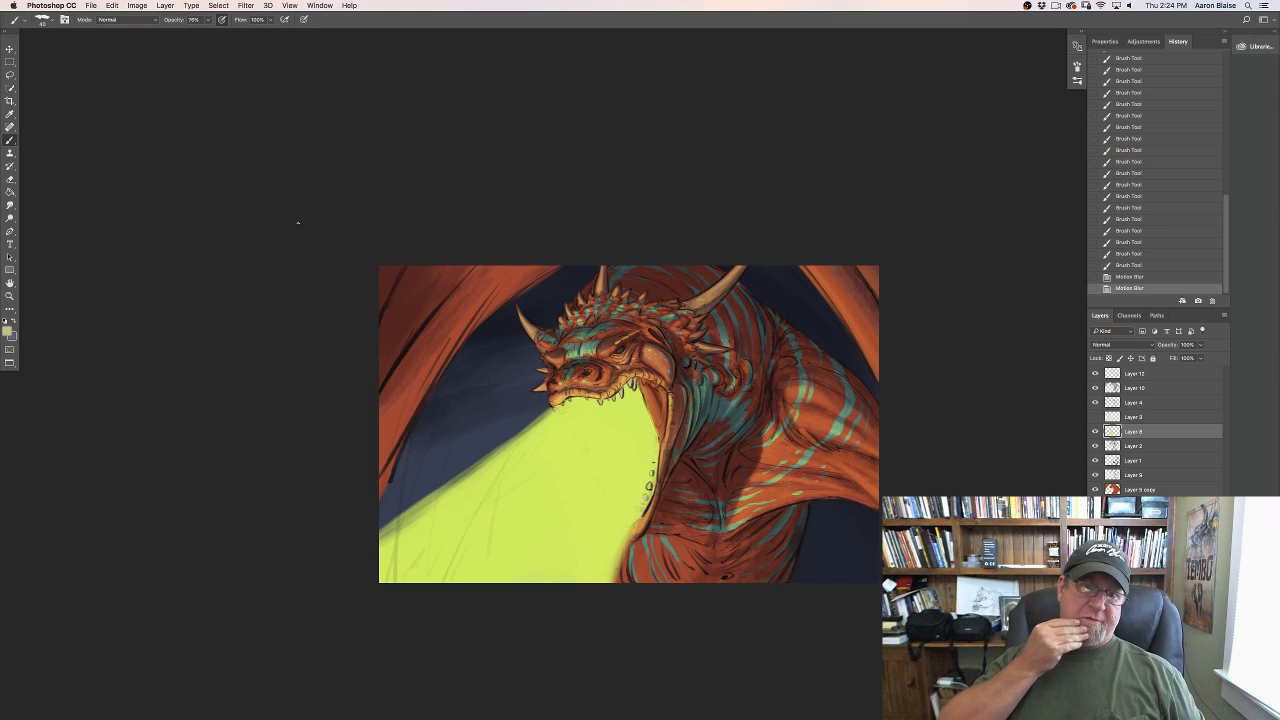
# Step: Examine the blurred fire edges and the overall lighting of the painting at several magnifications
pyautogui.press('super+plus')
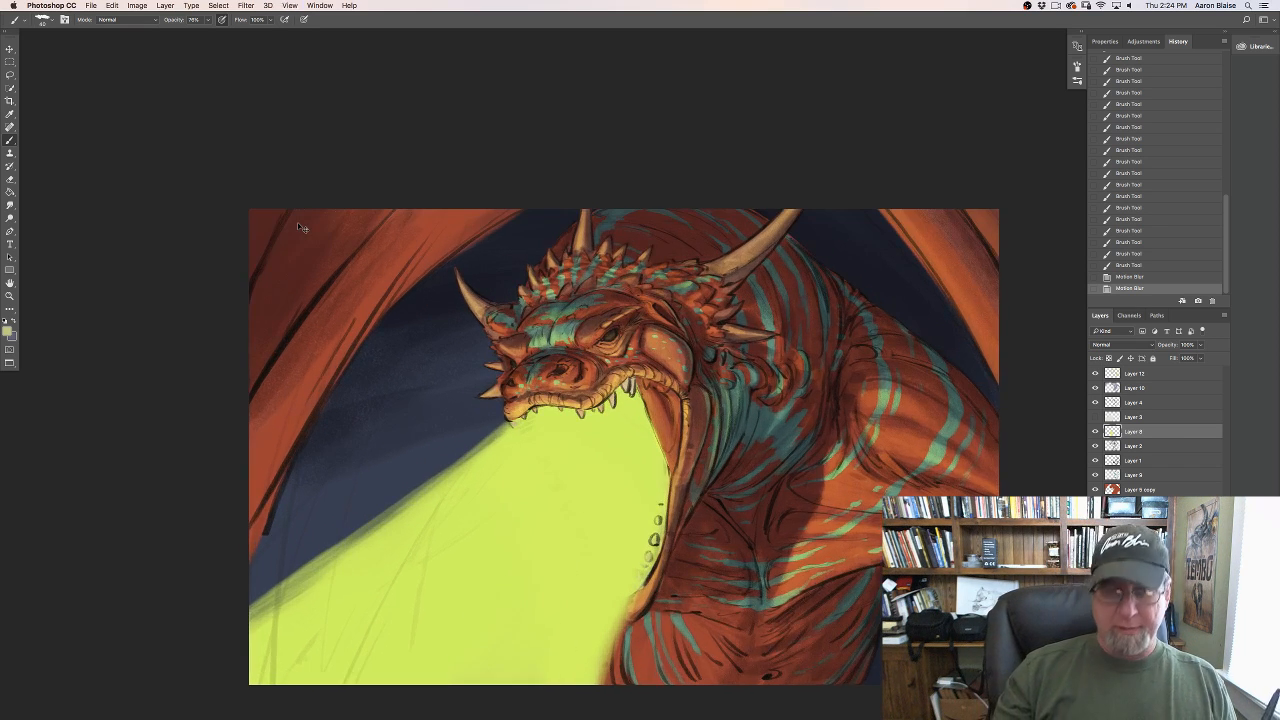
pyautogui.press('super+plus')
pyautogui.press('super+minus')
pyautogui.press('super+minus')
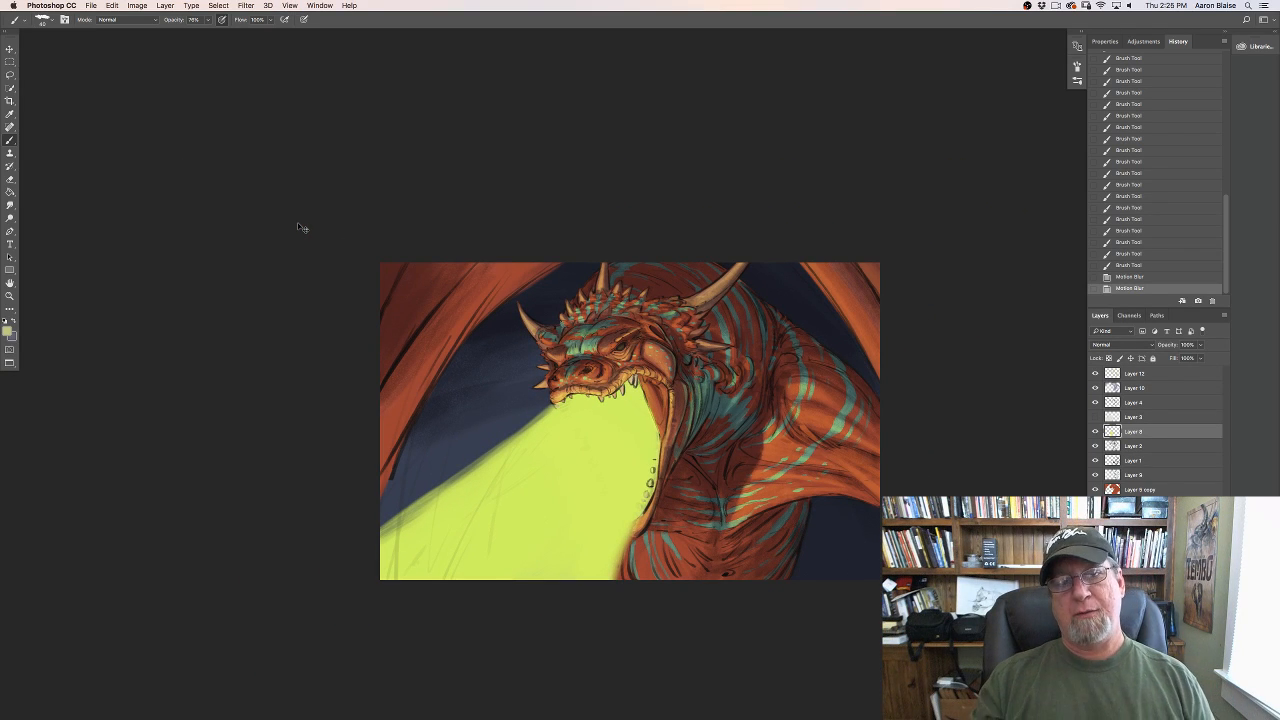
pyautogui.press('super+minus')
pyautogui.press('super+plus')
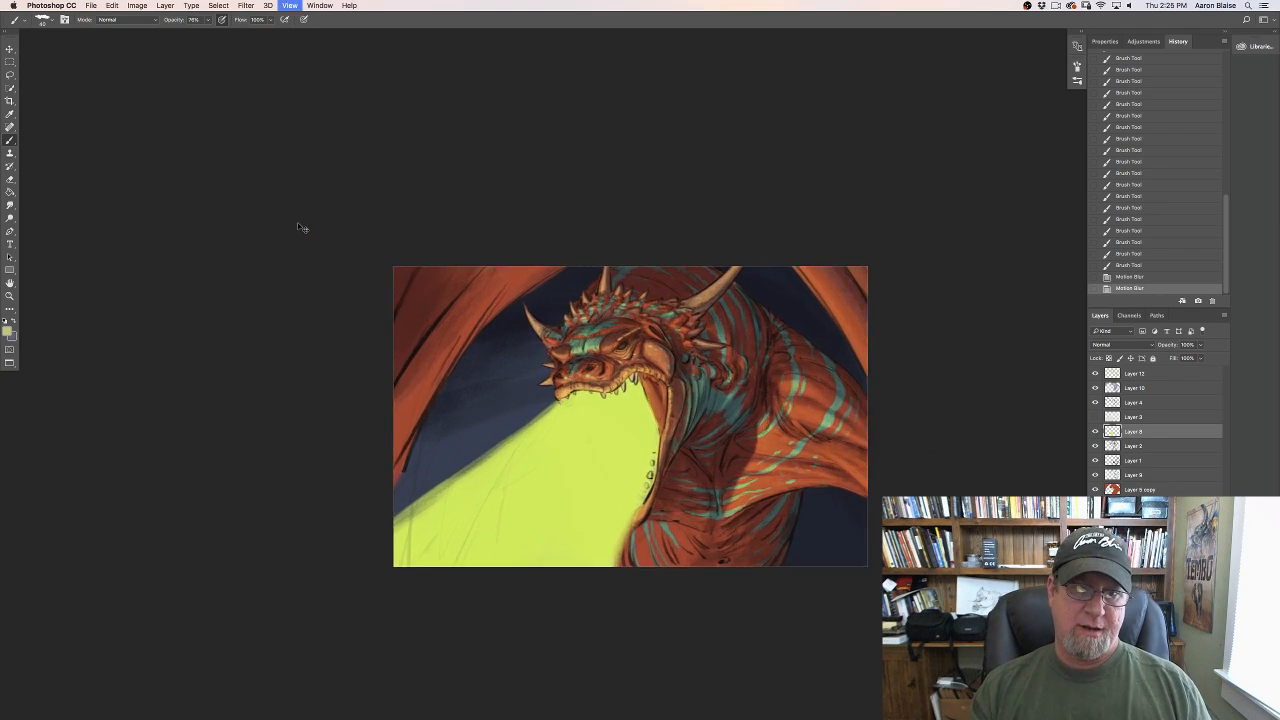
pyautogui.press('super+plus')
pyautogui.press('super+minus')
pyautogui.press('super+minus')
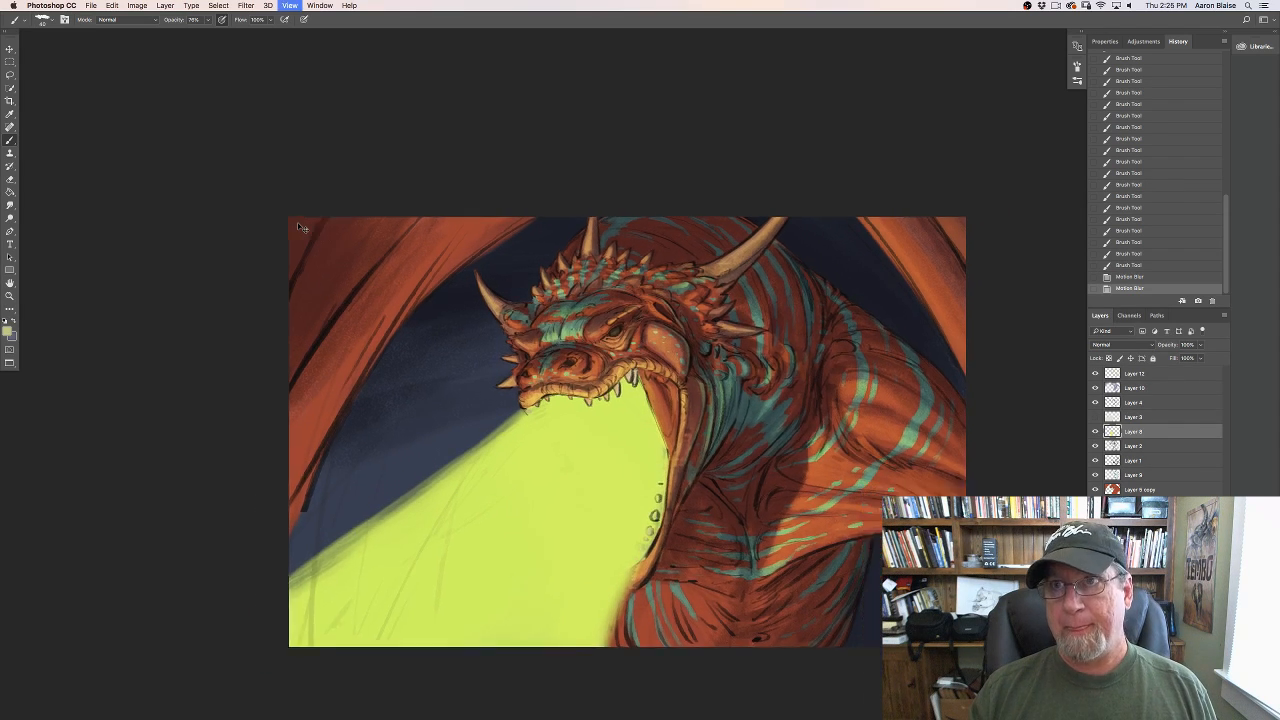
pyautogui.press('super+plus')
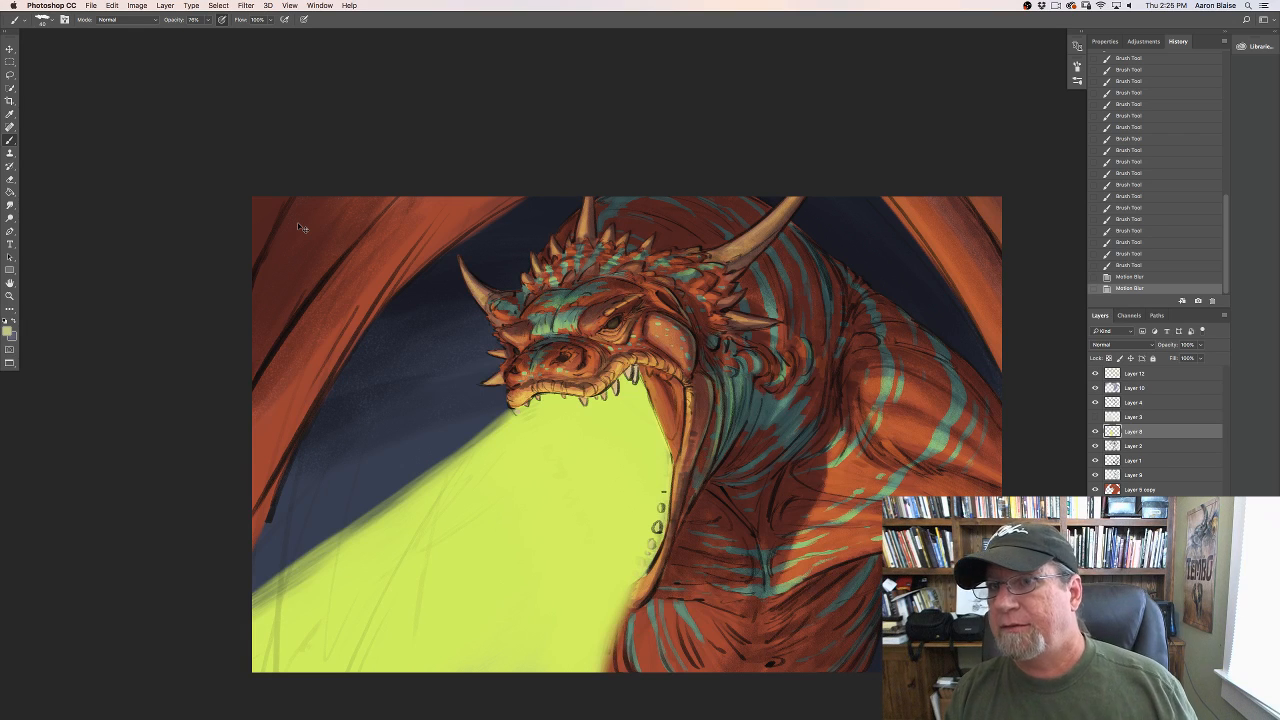
# Step: Hide Layer 2 and Layer 1 to remove the sketch lines from the fire, and check the whole painting
pyautogui.click(1095, 447)
pyautogui.click(1095, 462)
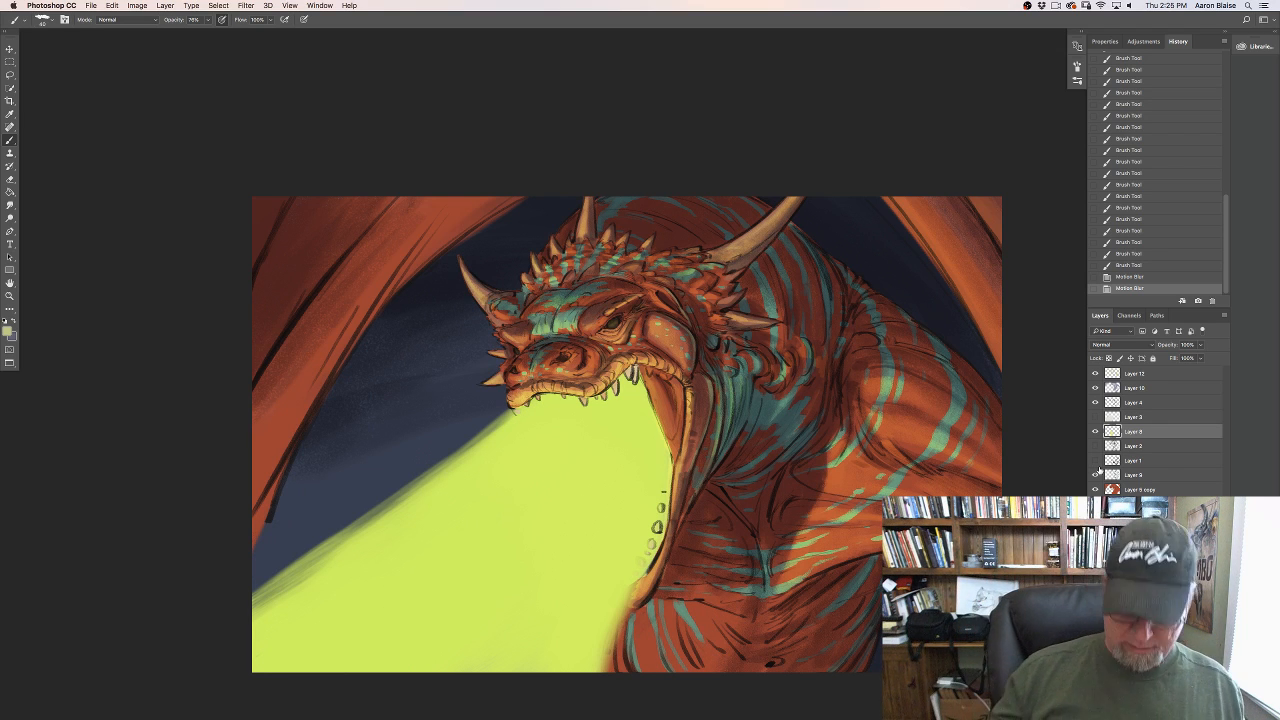
pyautogui.press('super+minus')
pyautogui.press('super+minus')
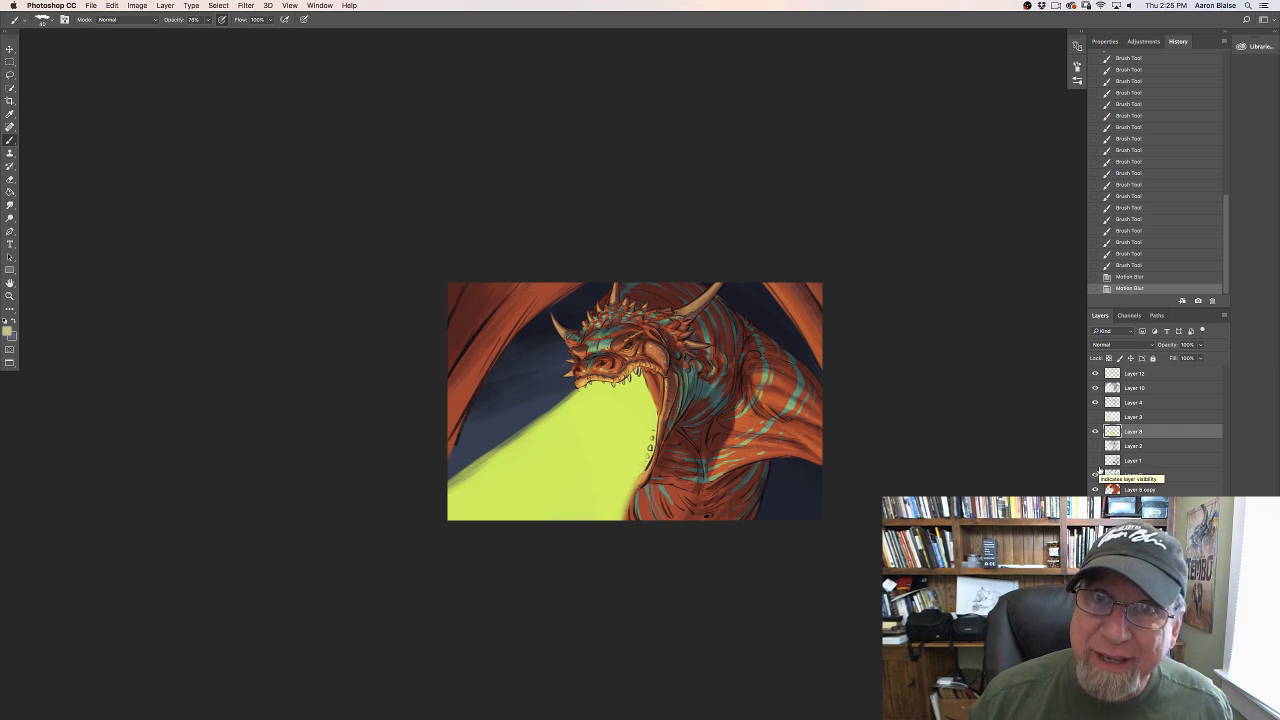
pyautogui.press('super+plus')
pyautogui.press('super+plus')
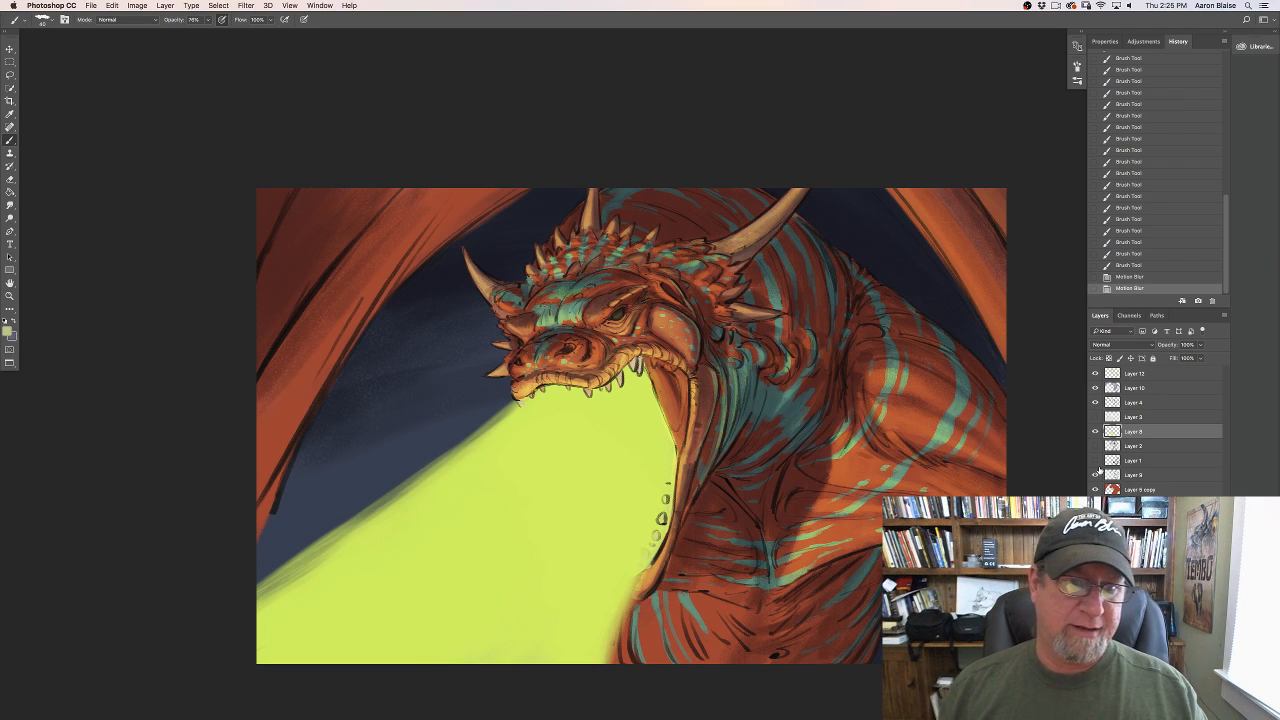
# Step: Sample the fire's yellow-green and shift its hue to set a bright yellow foreground colour
pyautogui.click(7, 331)
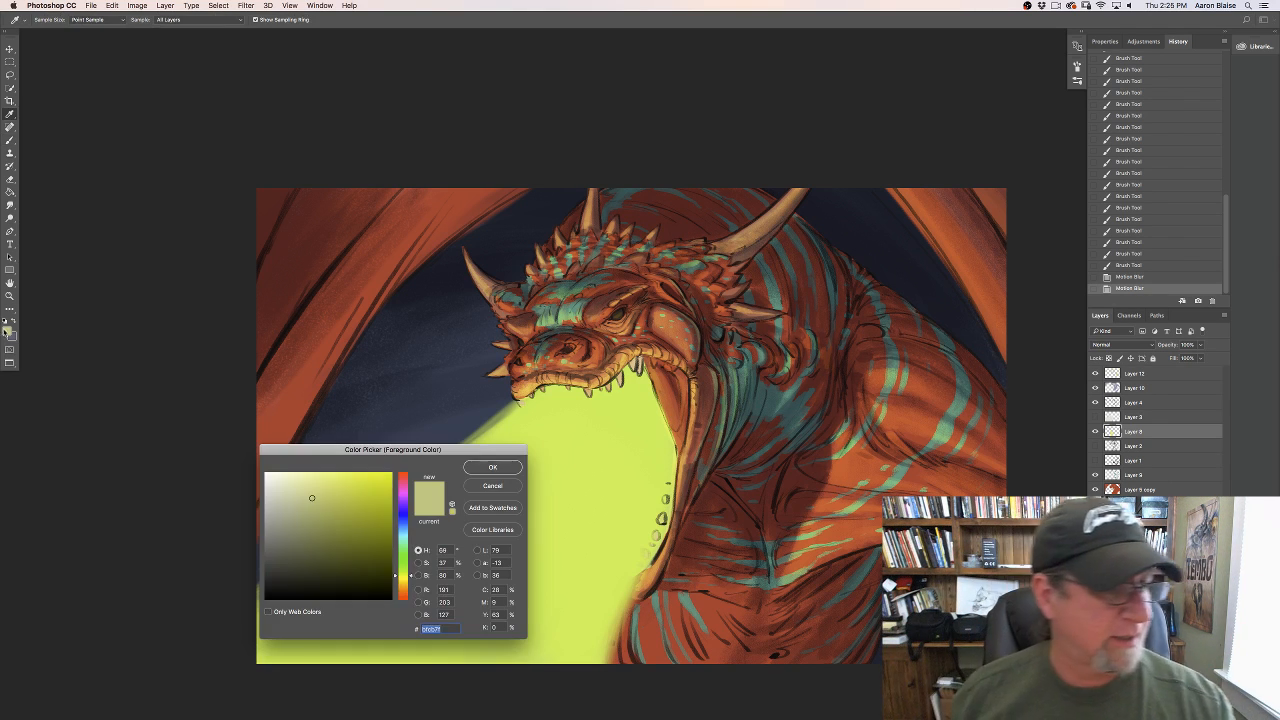
pyautogui.click(562, 512)
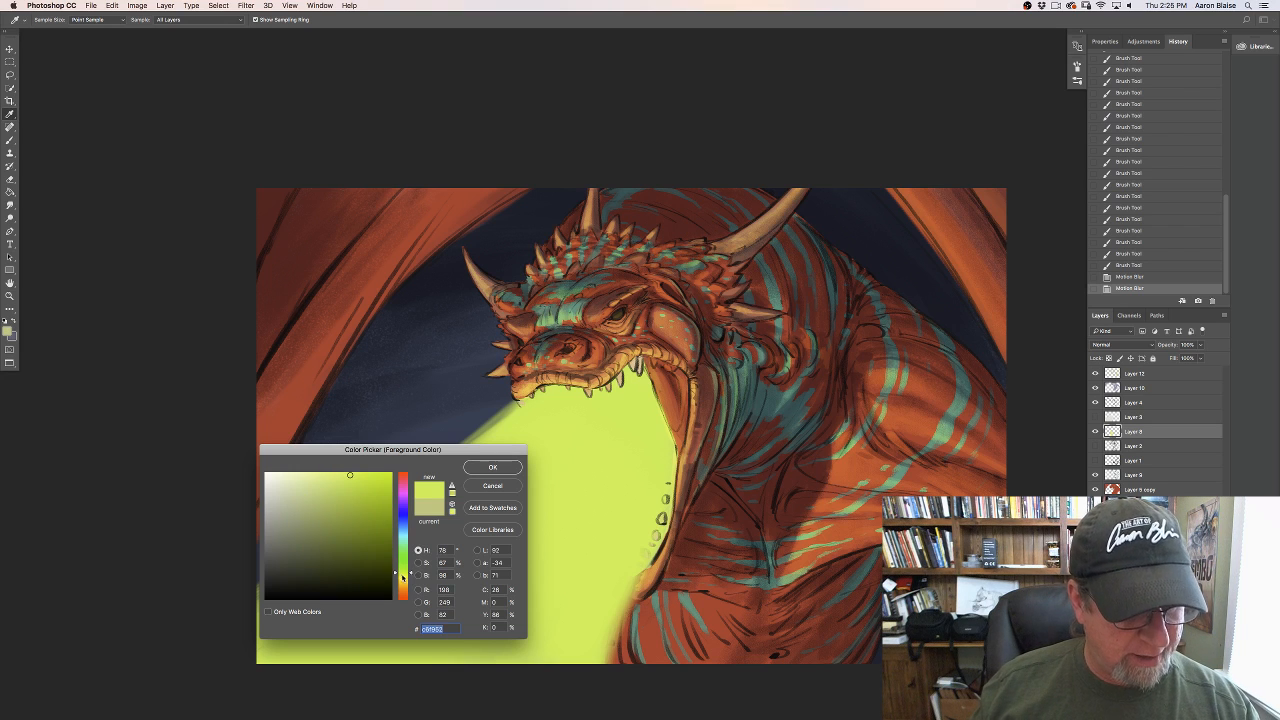
pyautogui.moveTo(404, 580); pyautogui.dragTo(403, 582)
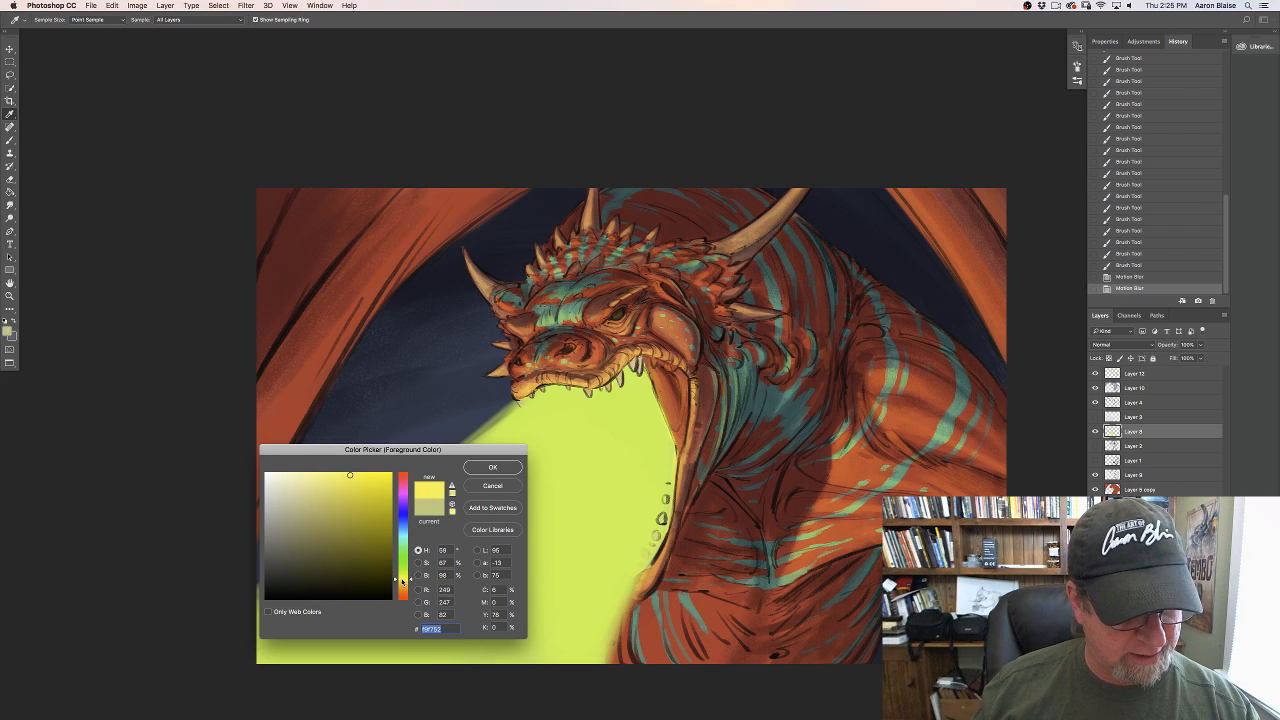
pyautogui.click(476, 467)
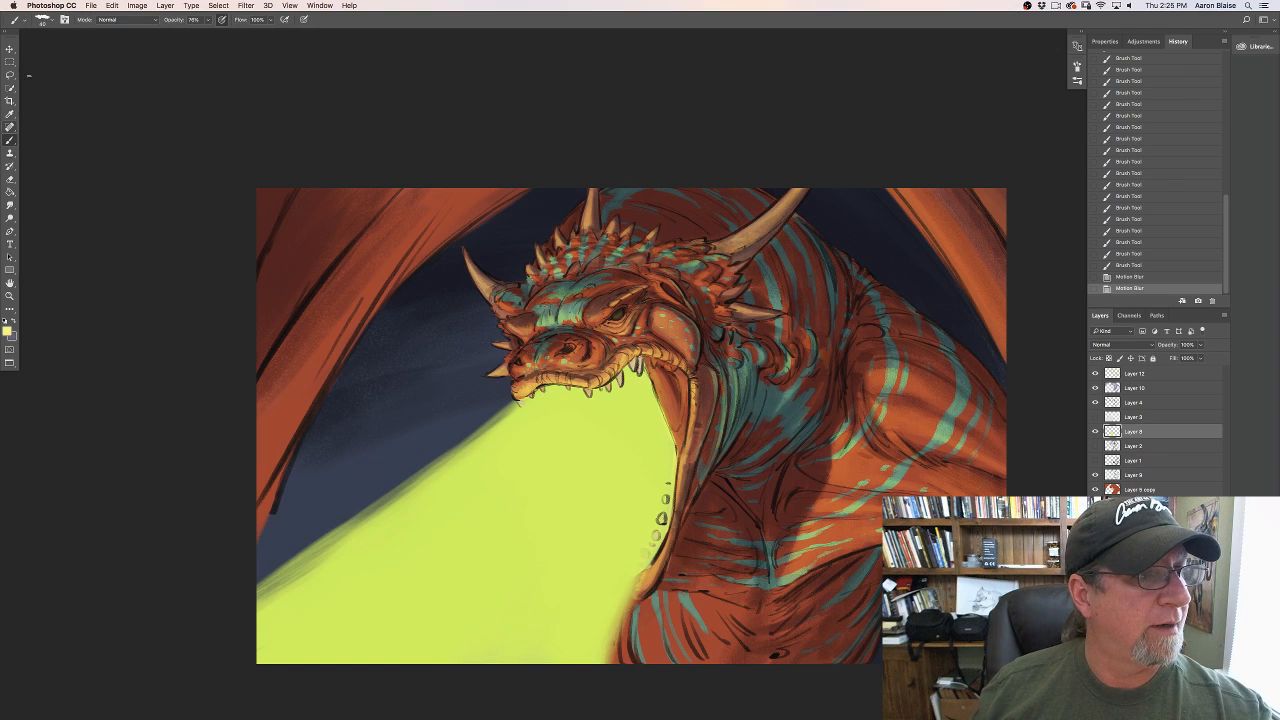
# Step: Choose a spatter brush from the brush presets, test it on the fire, and undo the oversized test mark
pyautogui.click(43, 20)
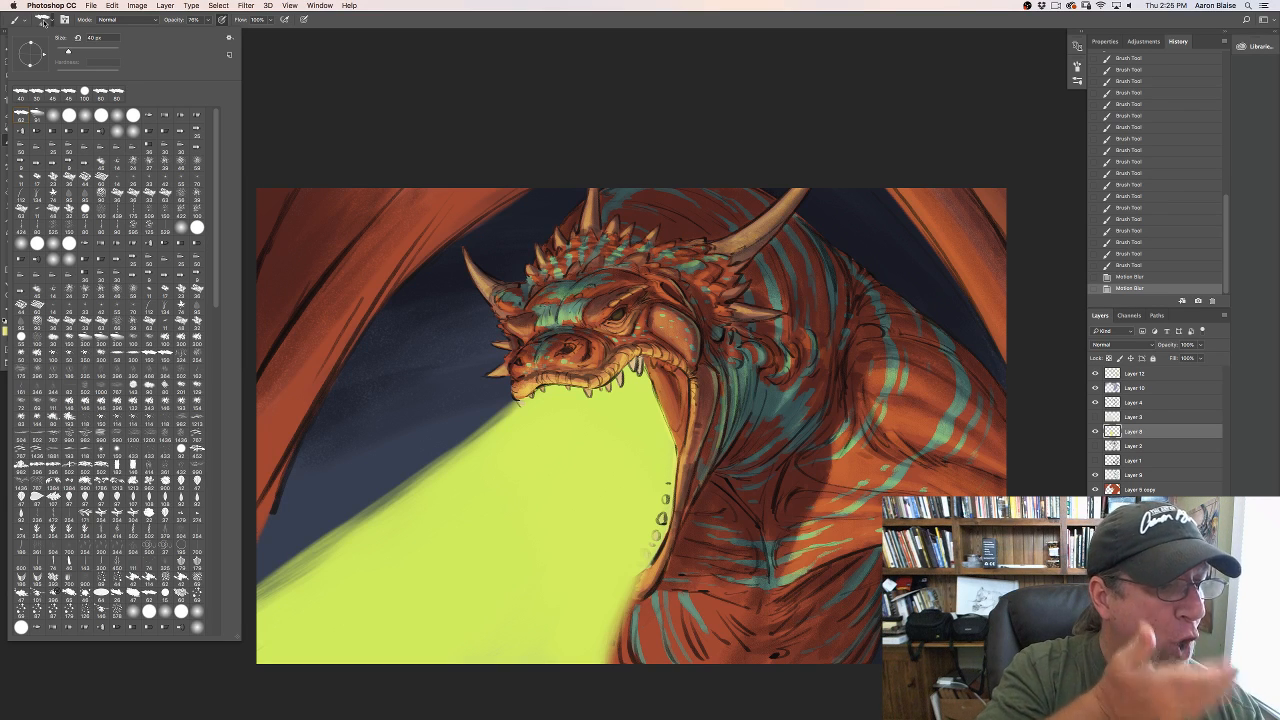
pyautogui.moveTo(214, 305); pyautogui.dragTo(217, 514)
pyautogui.click(54, 354)
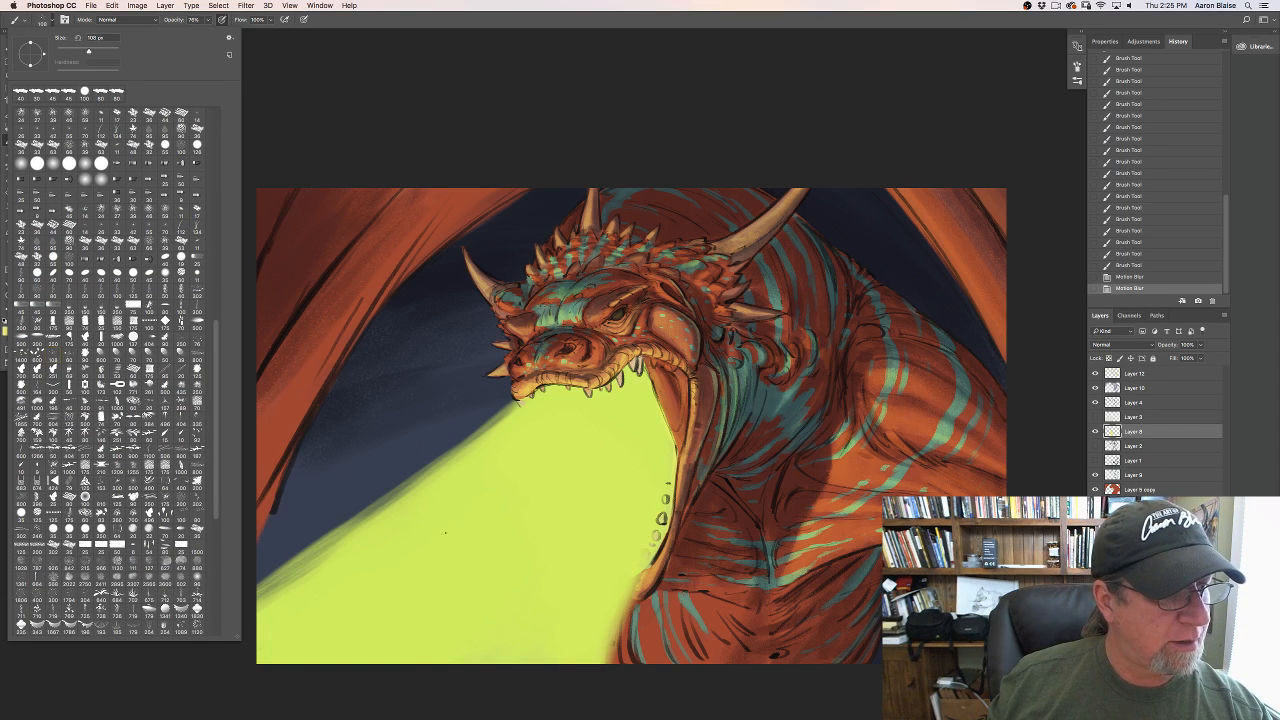
pyautogui.click(438, 531)
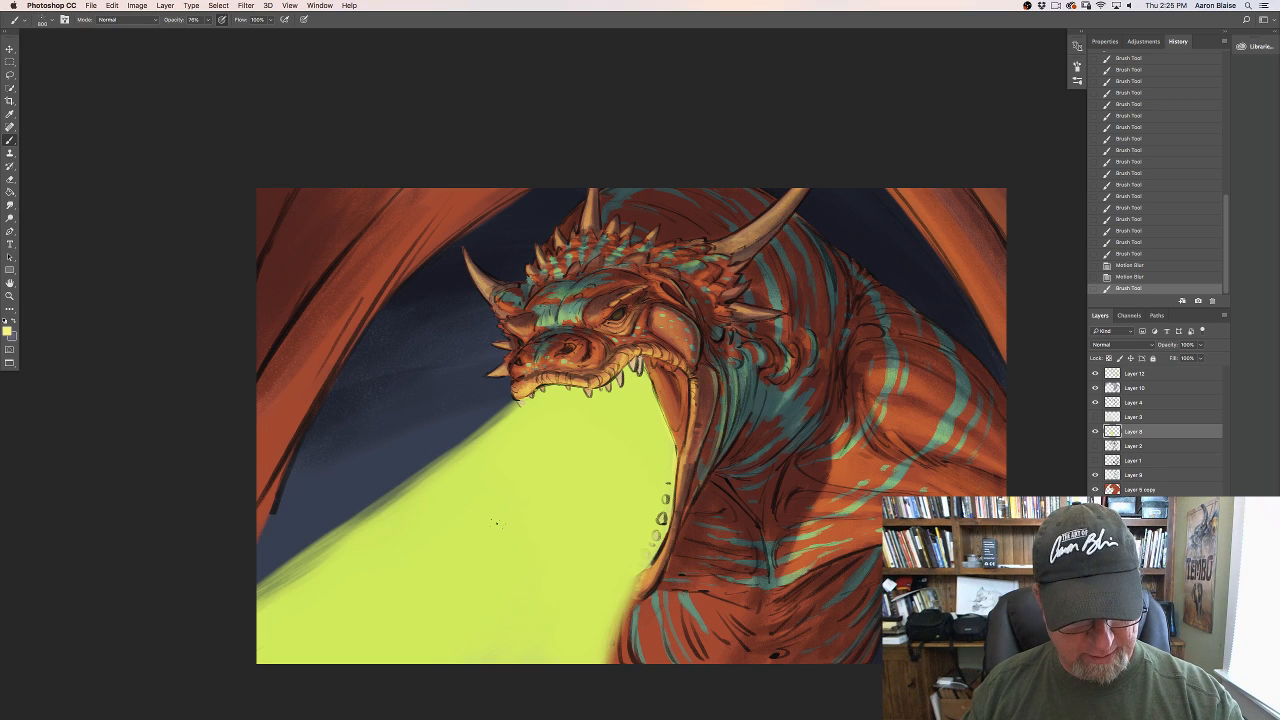
pyautogui.click(534, 506)
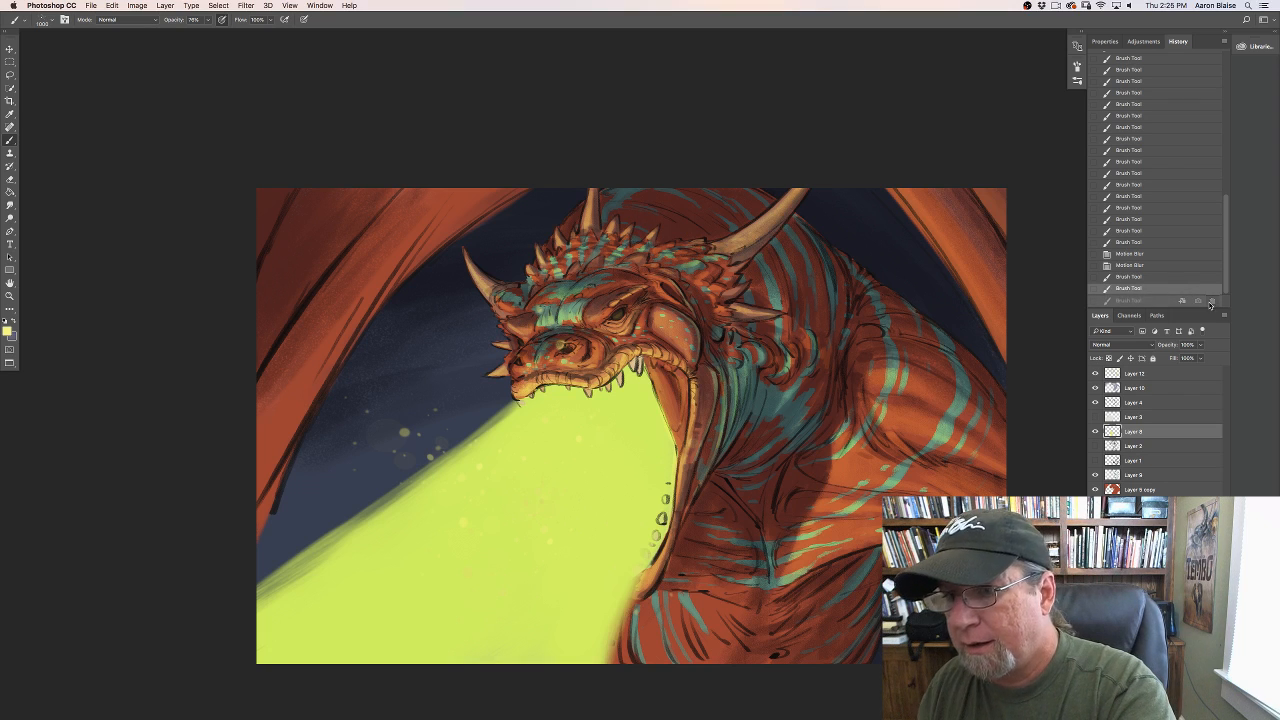
pyautogui.press('super+z')
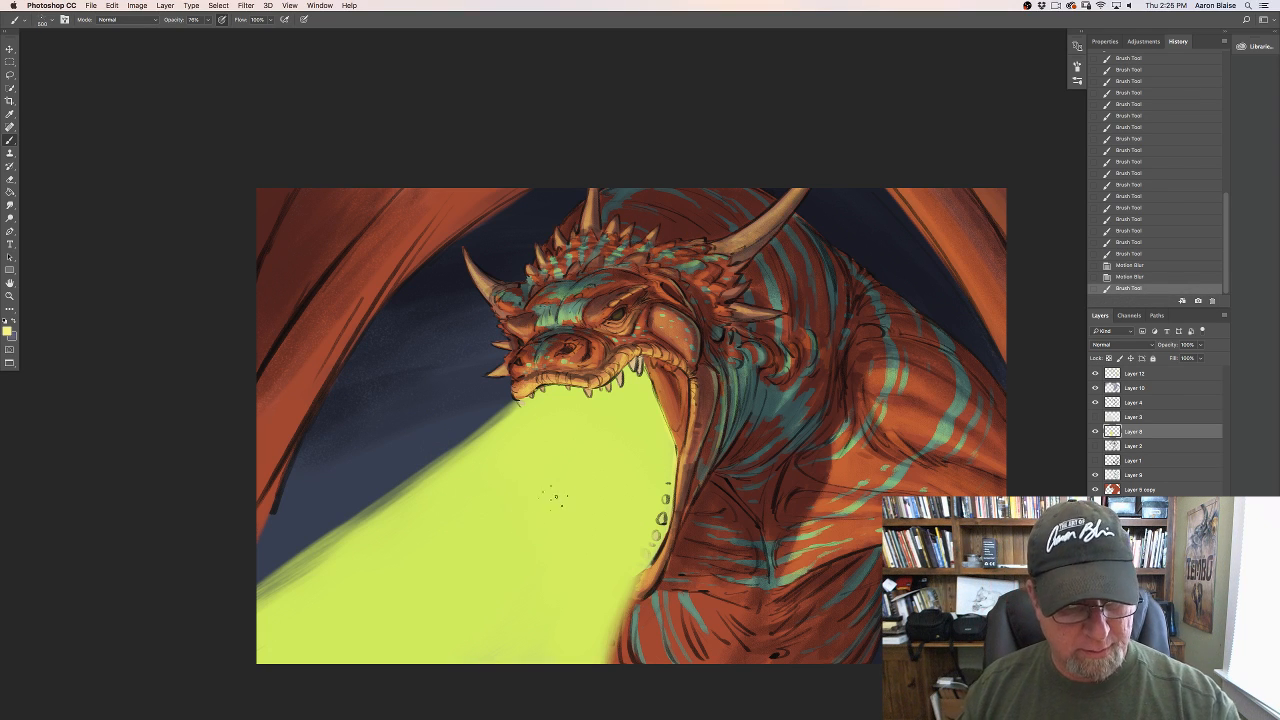
# Step: Spatter small yellow sparks inside the fire and along its upper edge over the dark blue background
pyautogui.click(507, 545)
pyautogui.click(500, 512)
pyautogui.click(448, 516)
pyautogui.click(398, 480)
pyautogui.click(366, 499)
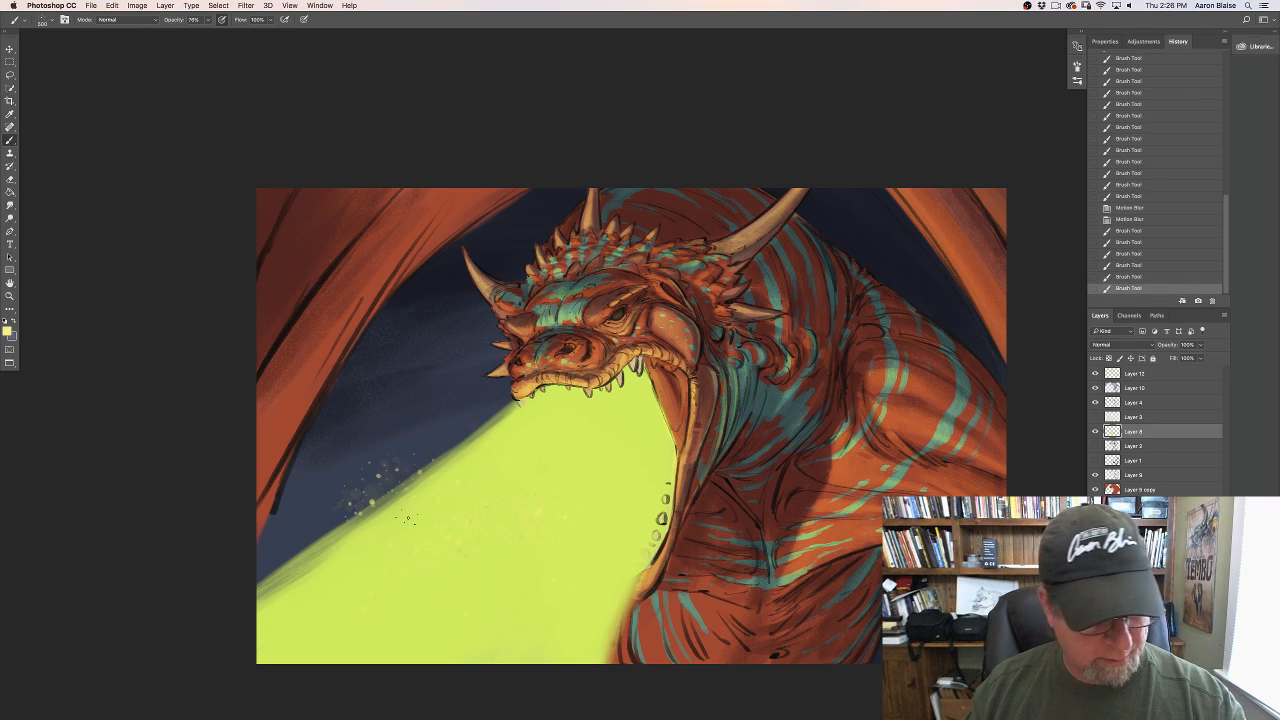
pyautogui.click(337, 553)
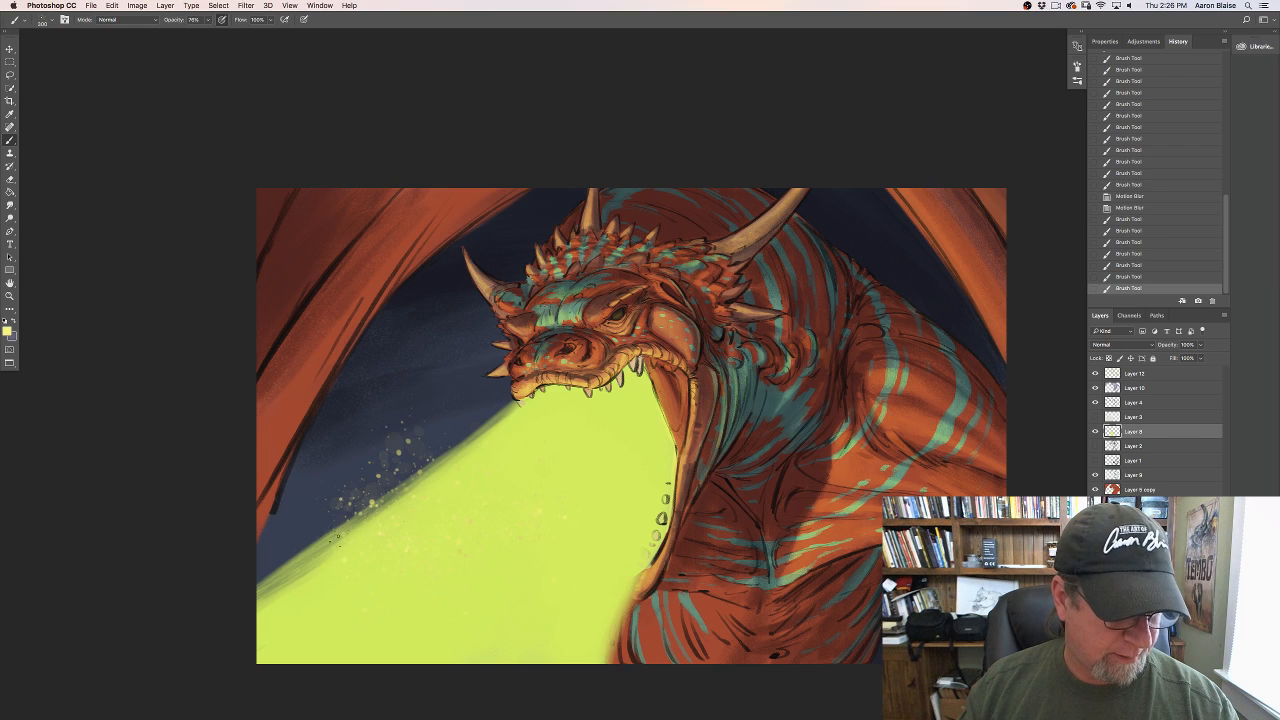
pyautogui.click(278, 551)
pyautogui.click(299, 552)
pyautogui.click(263, 552)
pyautogui.click(295, 515)
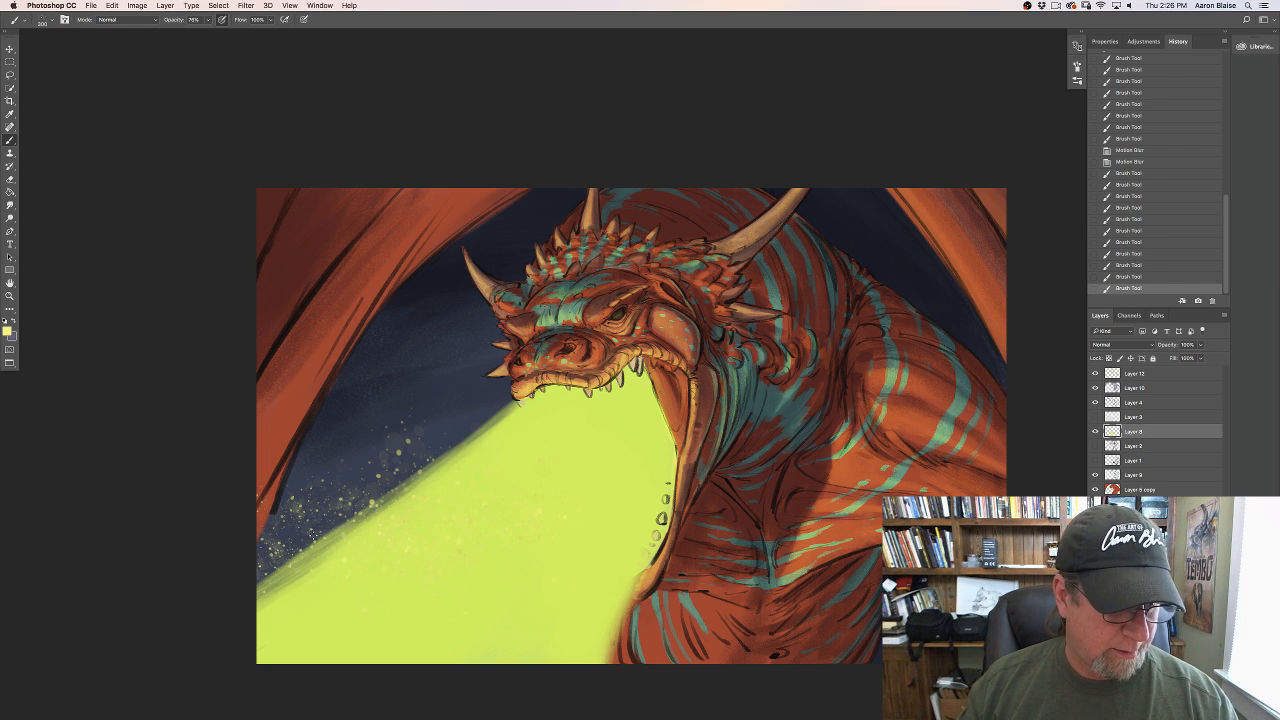
# Step: Spatter more yellow sparks through the middle of the fire and along its lower edge beside the dragon's chest
pyautogui.click(389, 557)
pyautogui.click(470, 540)
pyautogui.click(545, 530)
pyautogui.click(625, 605)
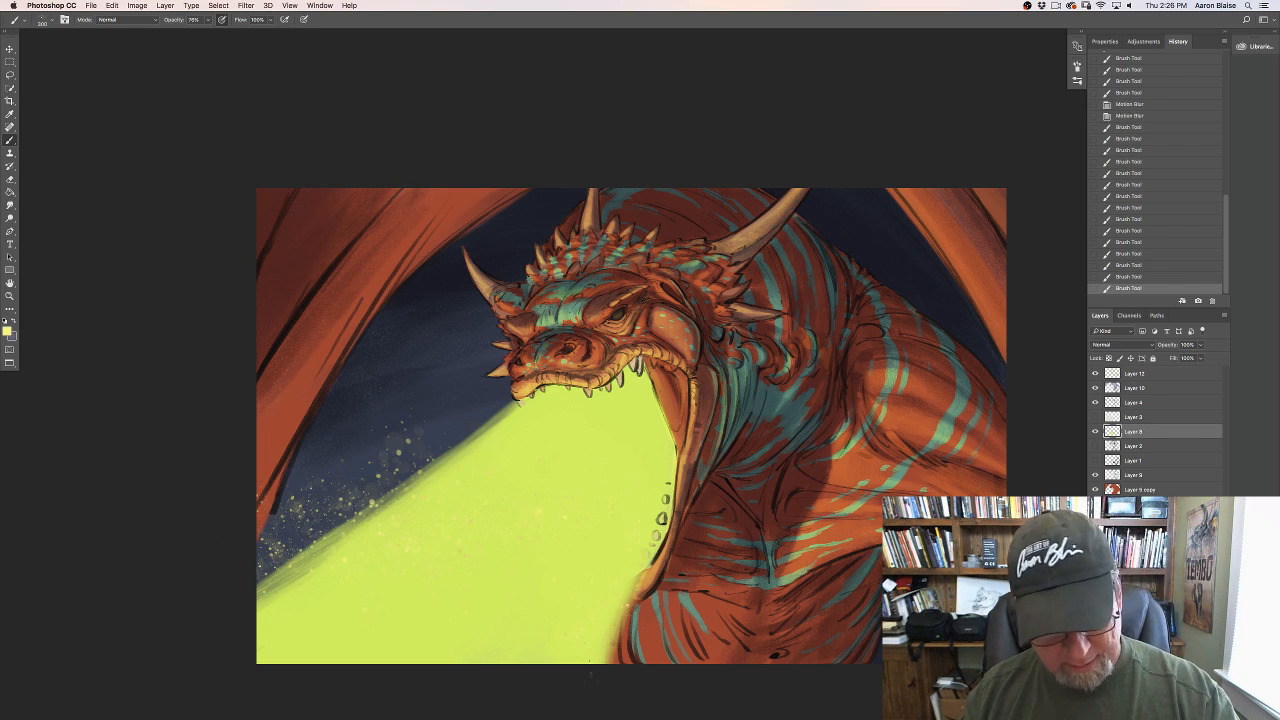
pyautogui.click(590, 650)
pyautogui.click(572, 610)
pyautogui.click(580, 510)
pyautogui.click(585, 470)
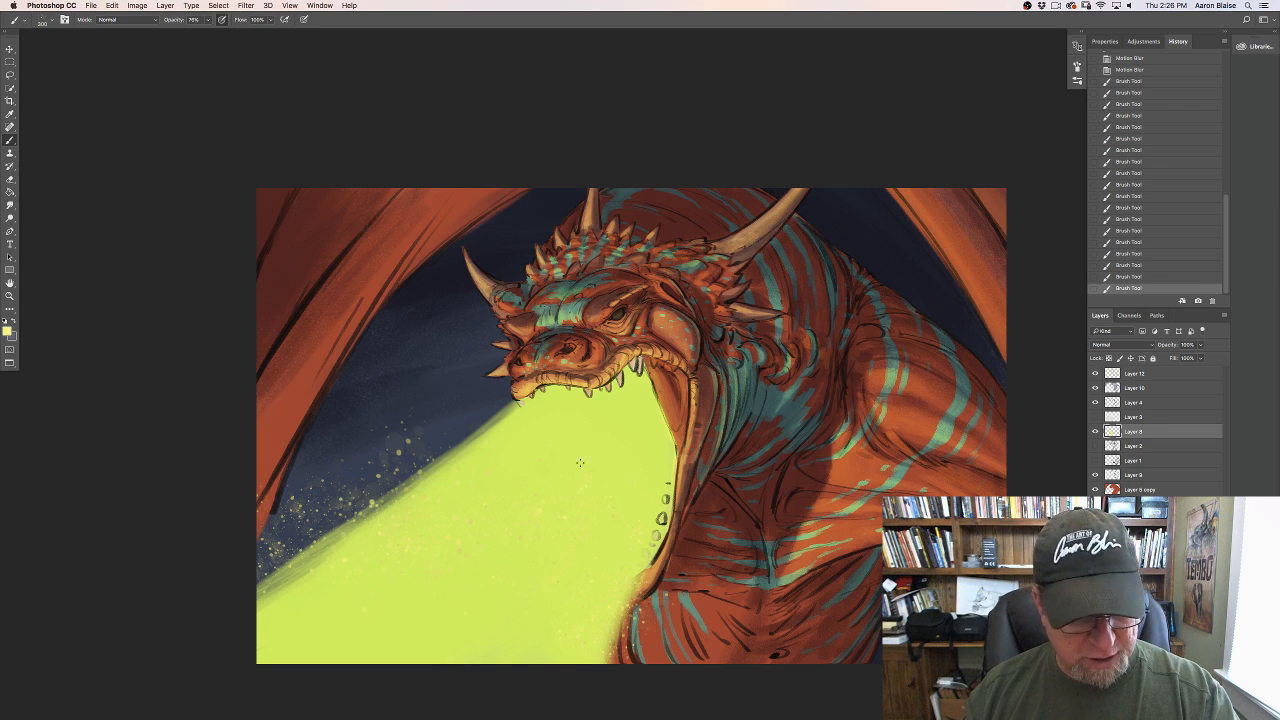
pyautogui.click(535, 480)
pyautogui.click(489, 527)
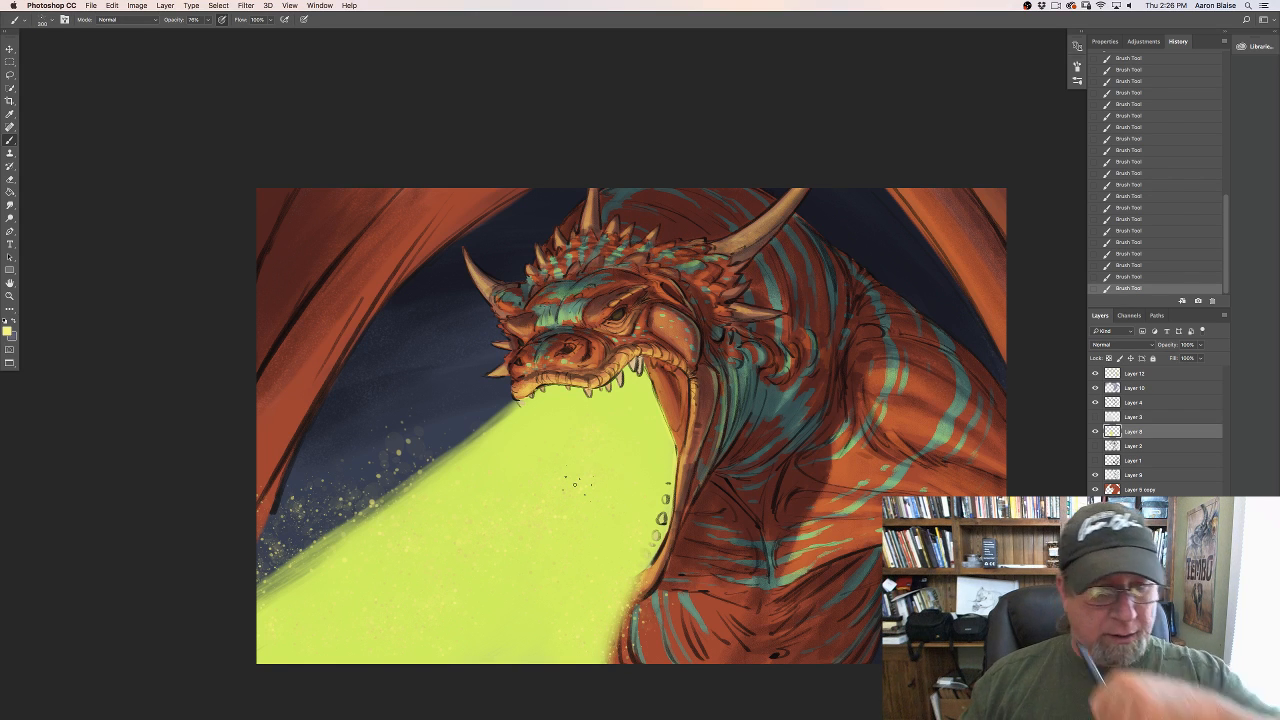
# Step: Set the foreground colour to white and spatter white sparks across the fire and beyond both of its edges
pyautogui.click(7, 331)
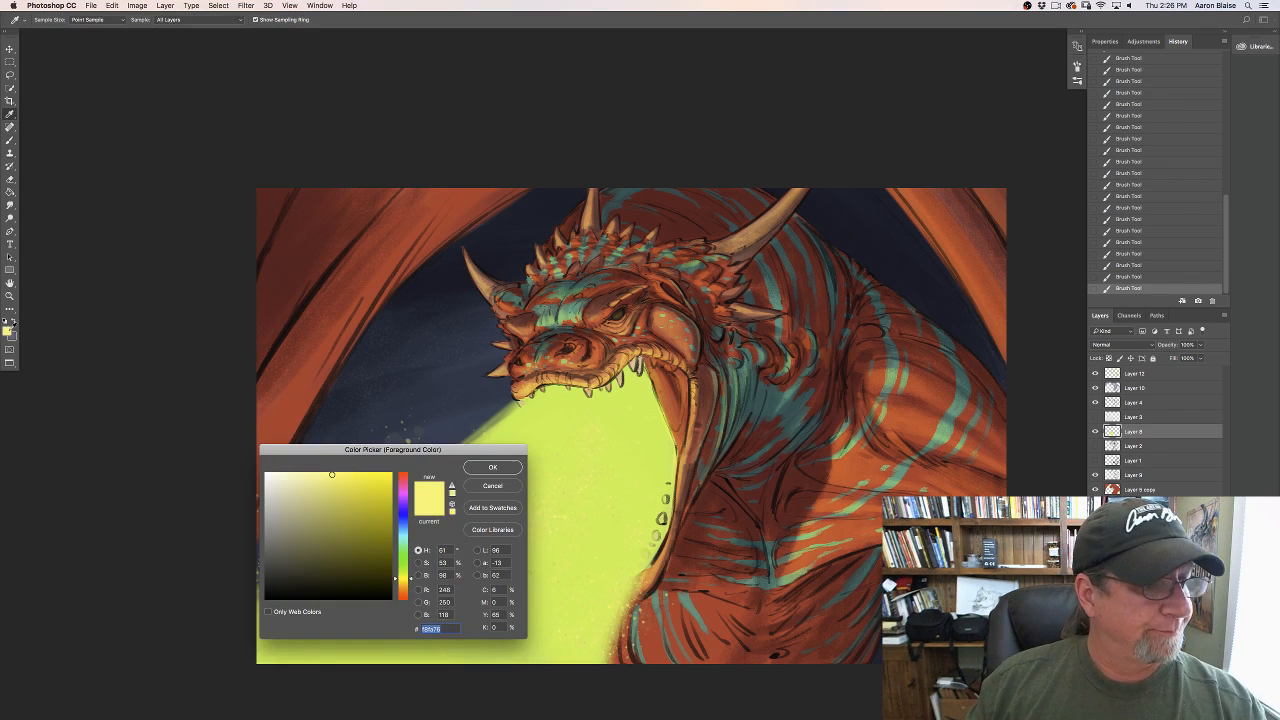
pyautogui.click(265, 474)
pyautogui.click(492, 467)
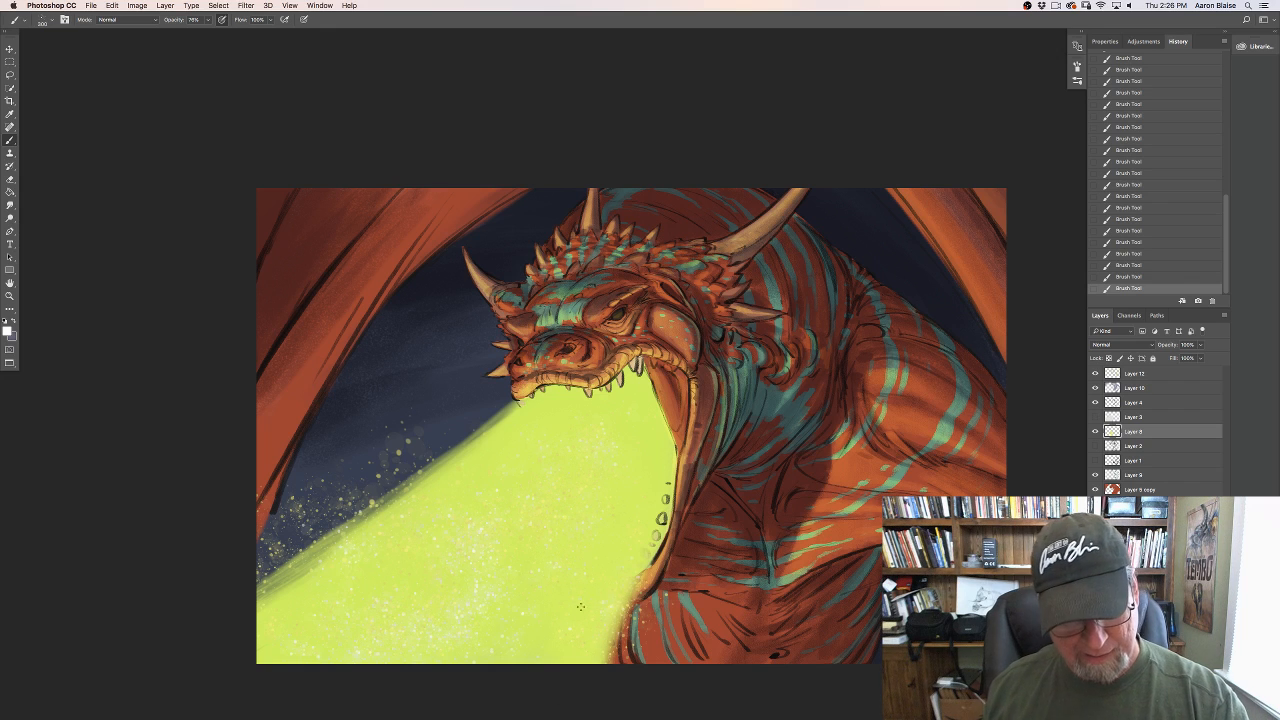
pyautogui.moveTo(604, 612); pyautogui.dragTo(622, 642)
pyautogui.moveTo(345, 528); pyautogui.dragTo(194, 629)
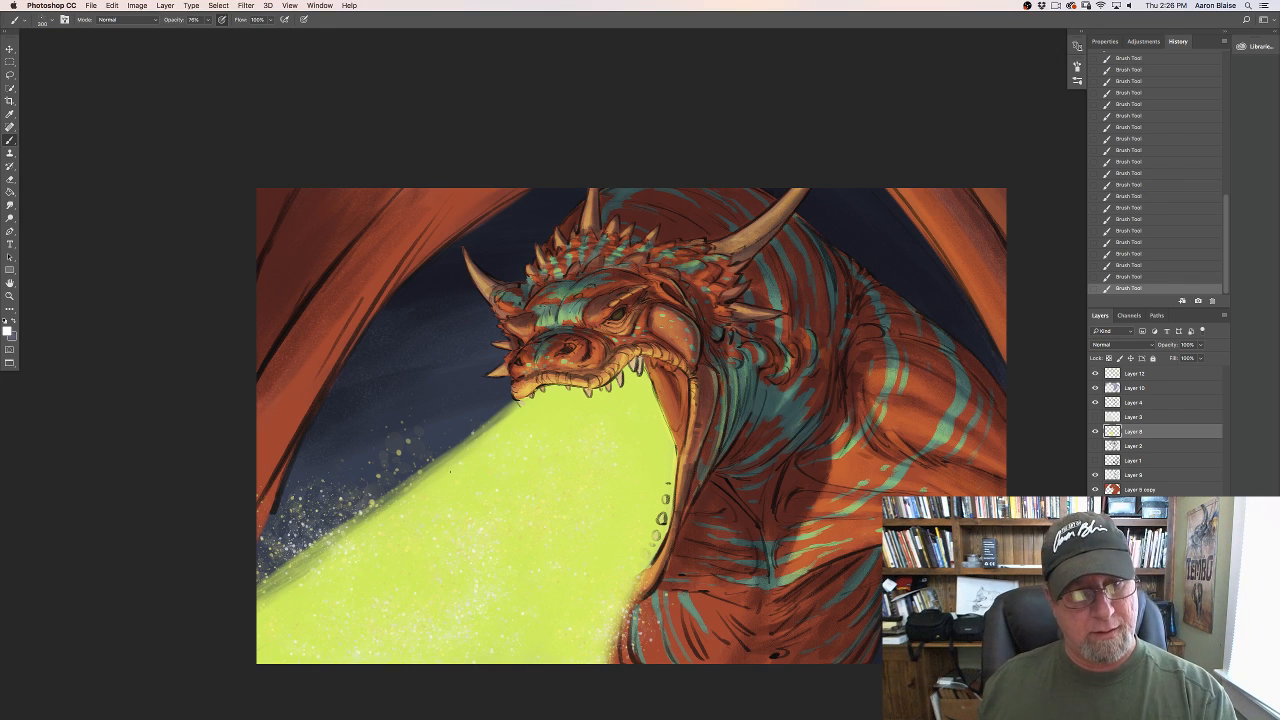
# Step: Apply a Motion Blur to the spattered fire layer with a 151-pixel distance and an angle of about 30° along the fire's direction
pyautogui.click(246, 5)
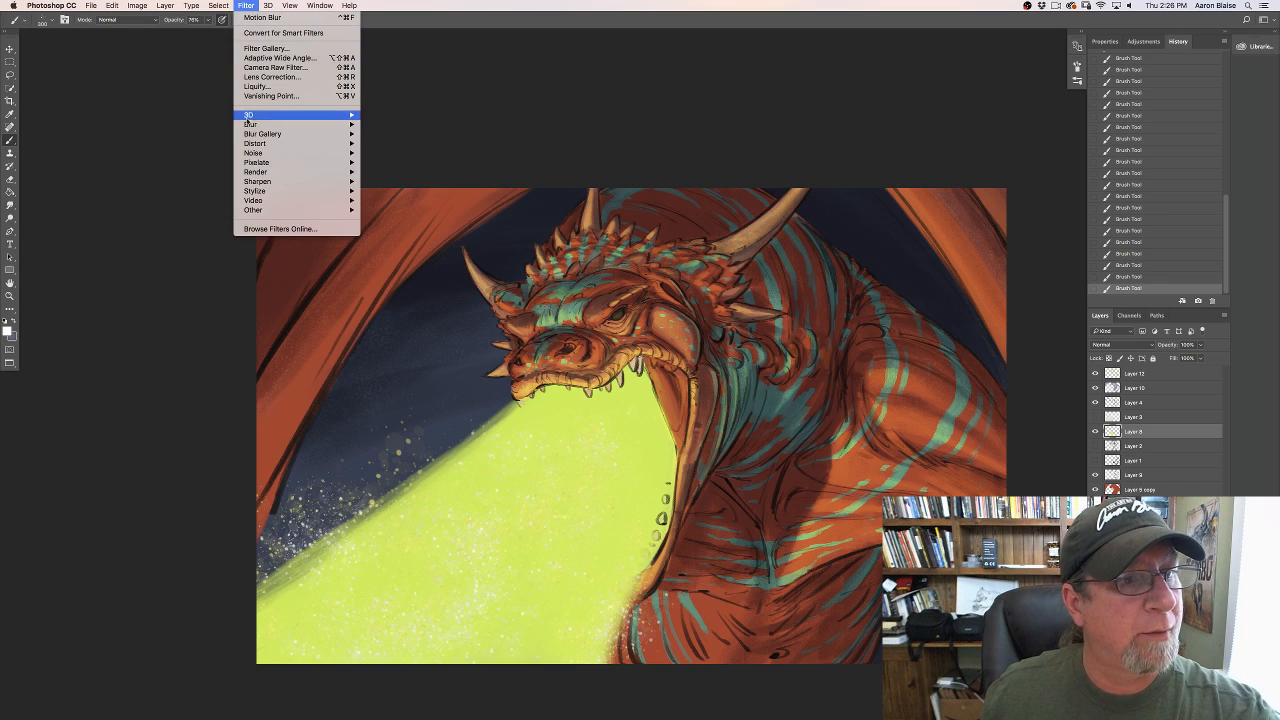
pyautogui.moveTo(258, 125)
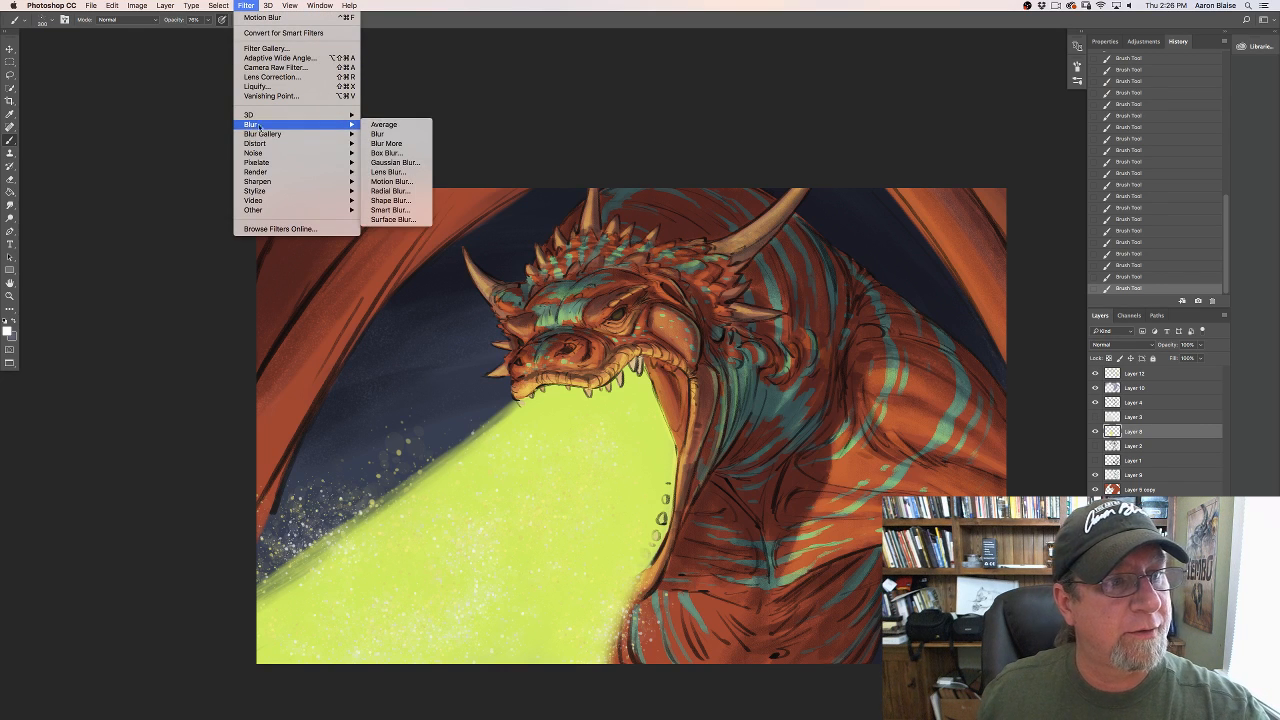
pyautogui.click(388, 181)
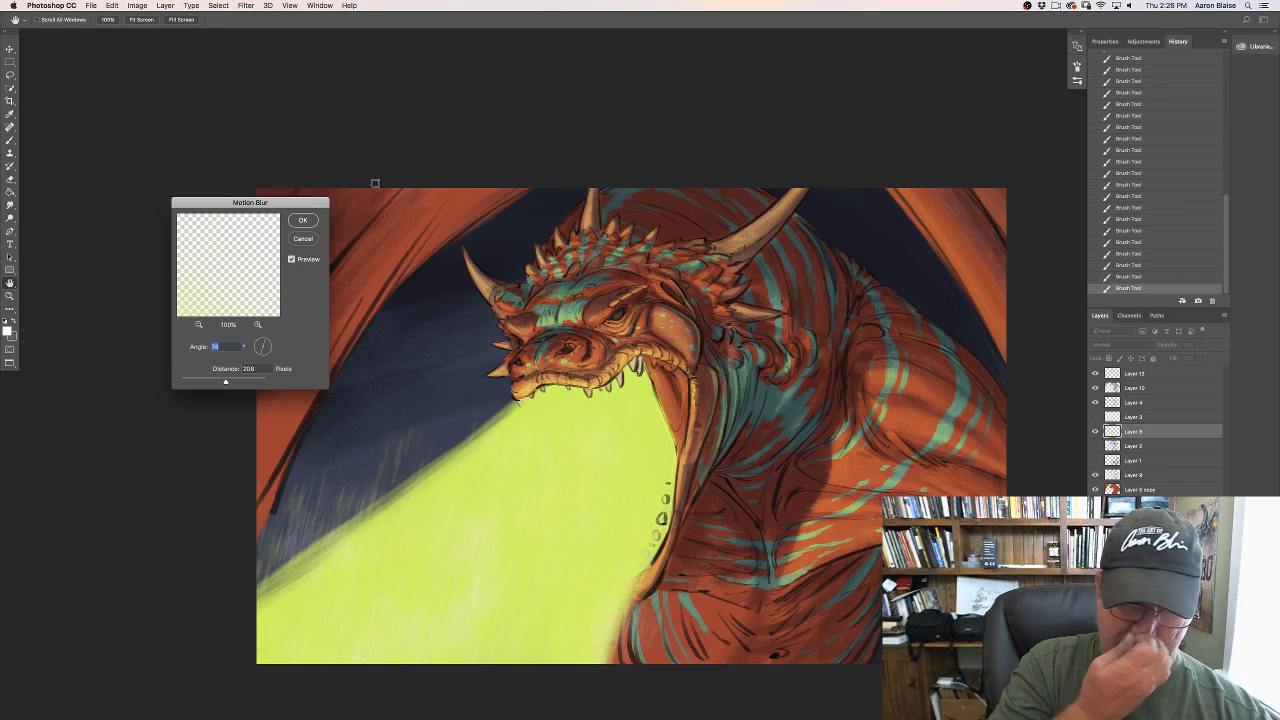
pyautogui.moveTo(225, 380); pyautogui.dragTo(218, 380)
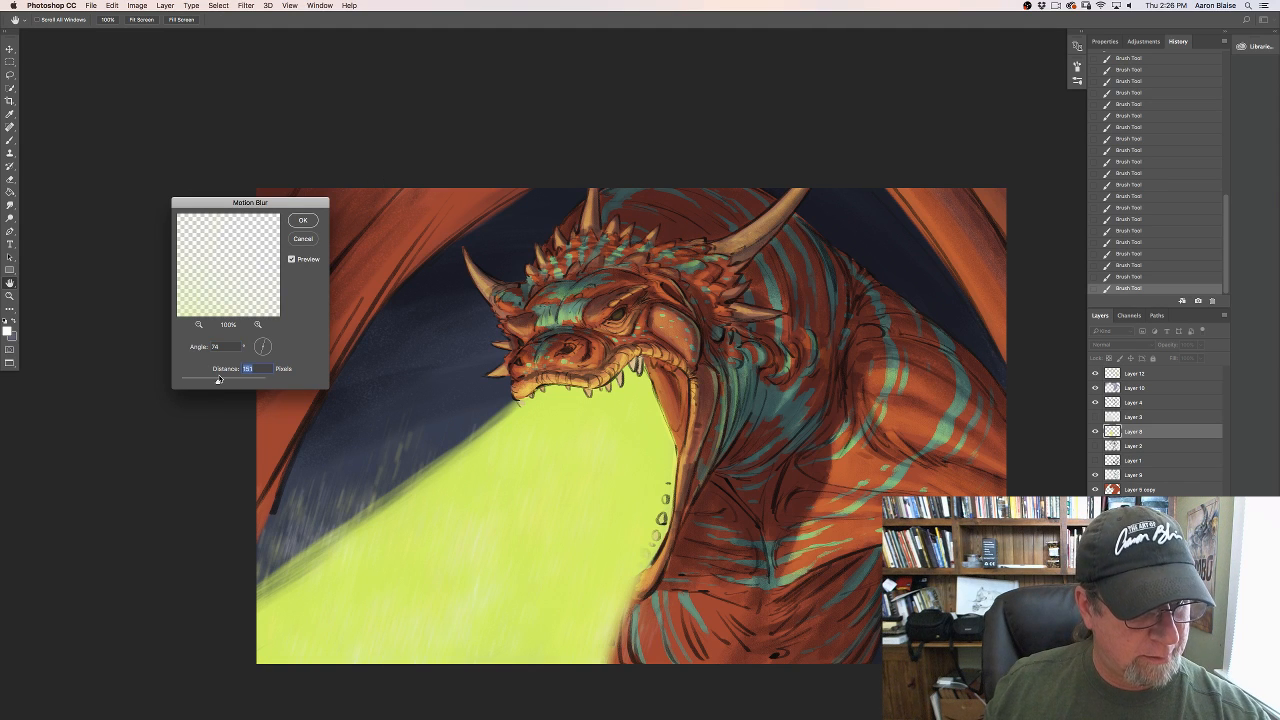
pyautogui.moveTo(263, 340); pyautogui.dragTo(268, 345)
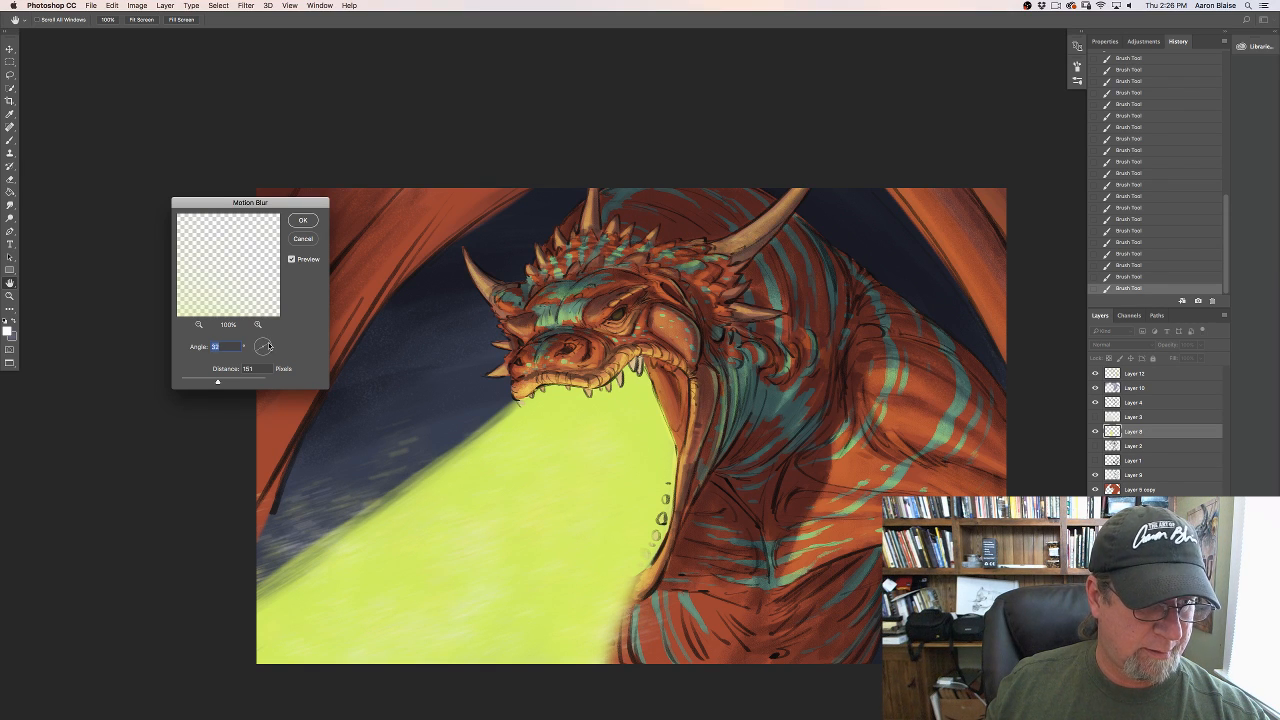
pyautogui.moveTo(268, 345); pyautogui.dragTo(268, 344)
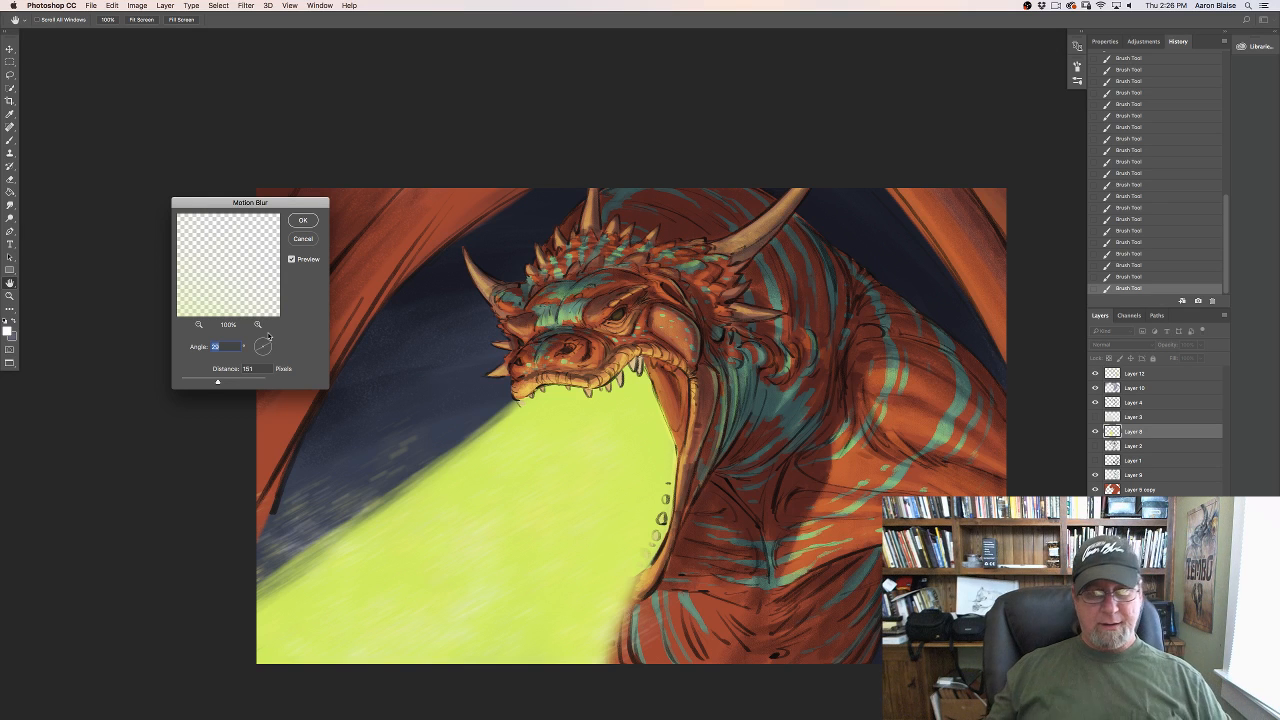
pyautogui.click(303, 221)
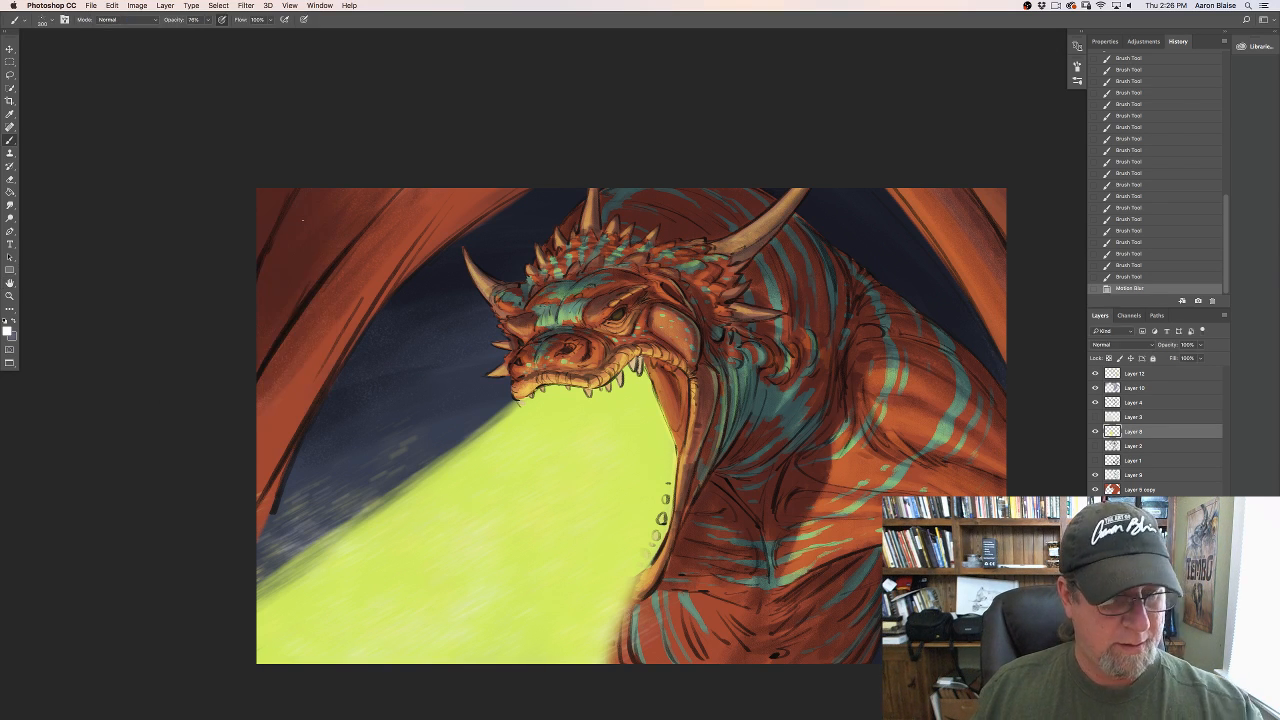
# Step: Distort the blurred fire layer by its corners and lower edge so the streaks fan outward from the dragon's mouth, and apply the transform
pyautogui.click(91, 6)
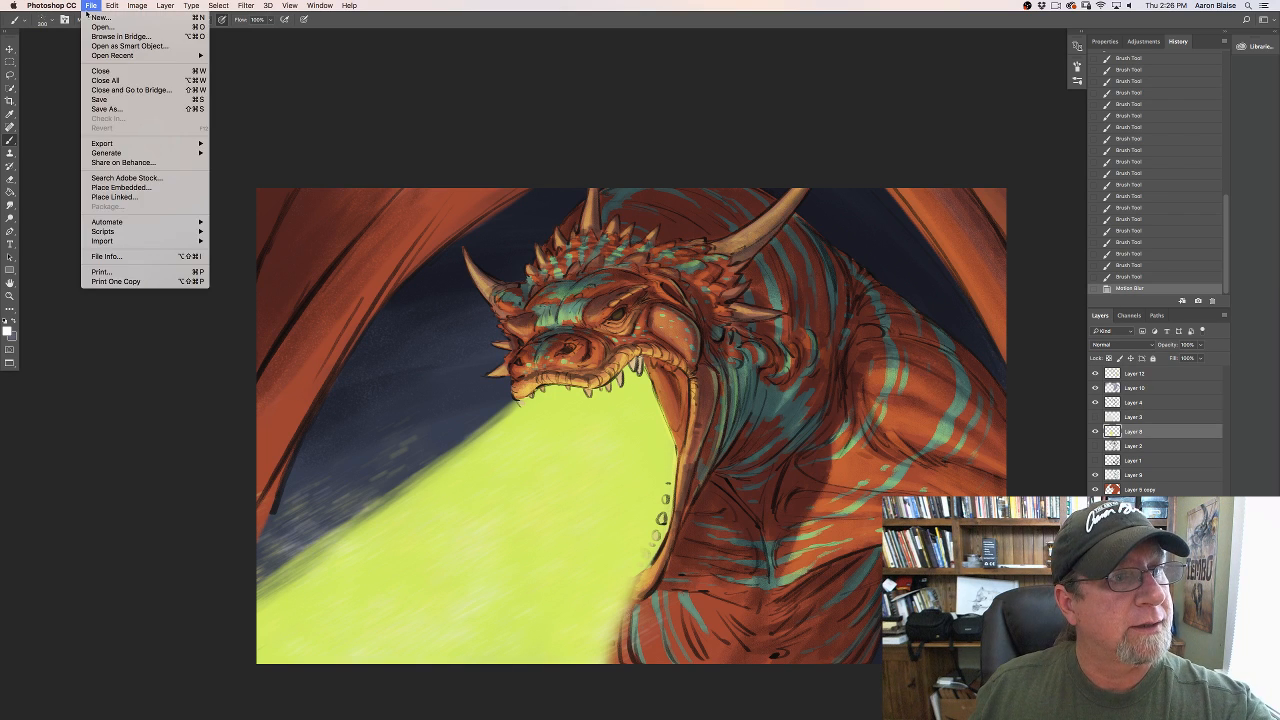
pyautogui.moveTo(108, 6)
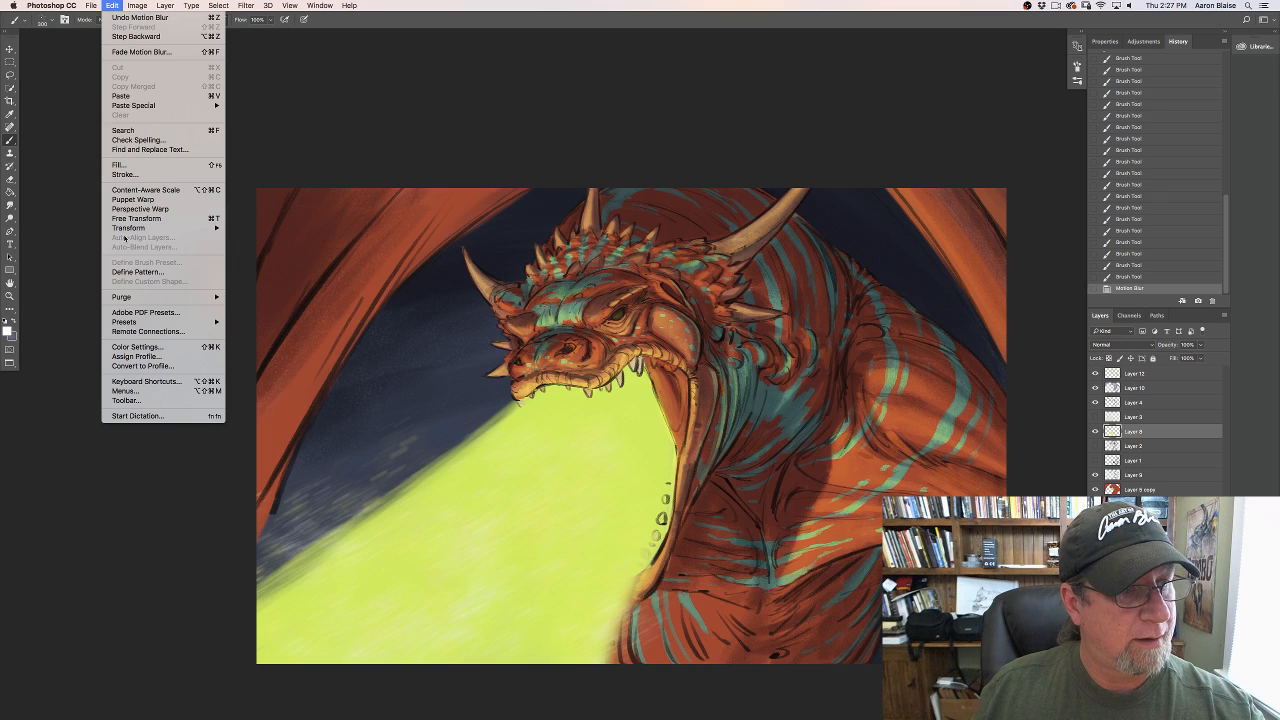
pyautogui.moveTo(130, 228)
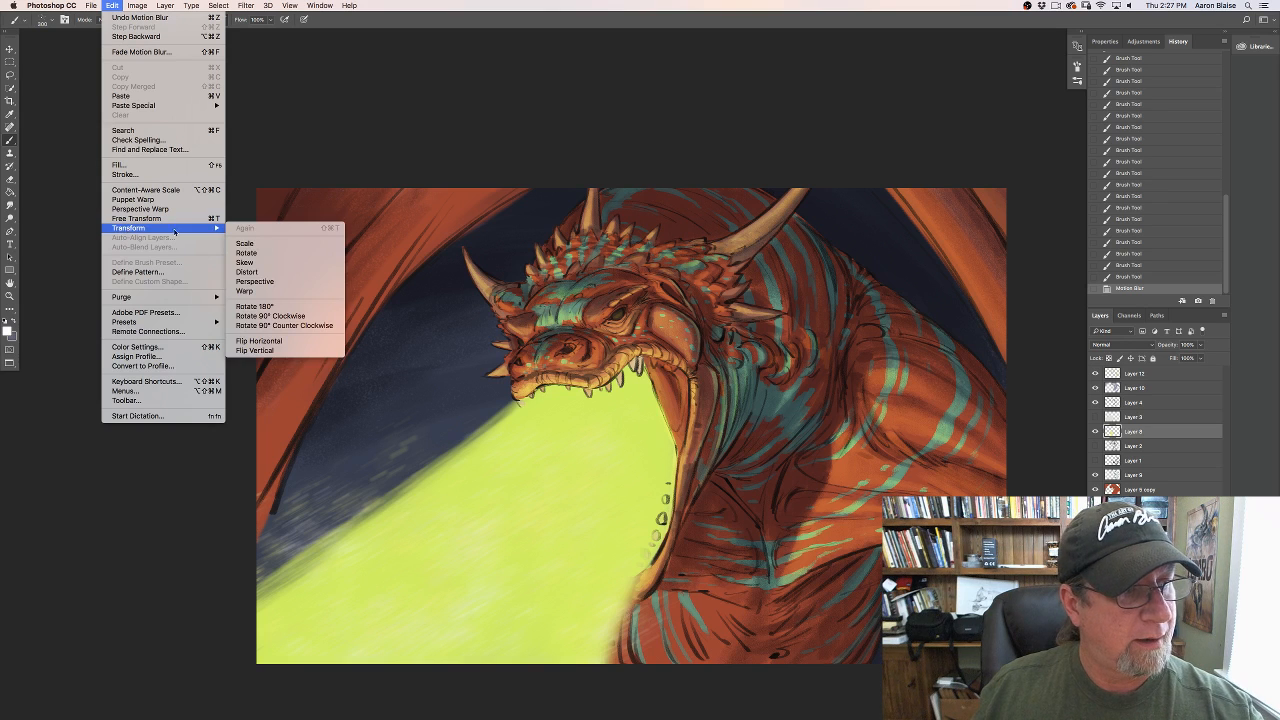
pyautogui.click(246, 272)
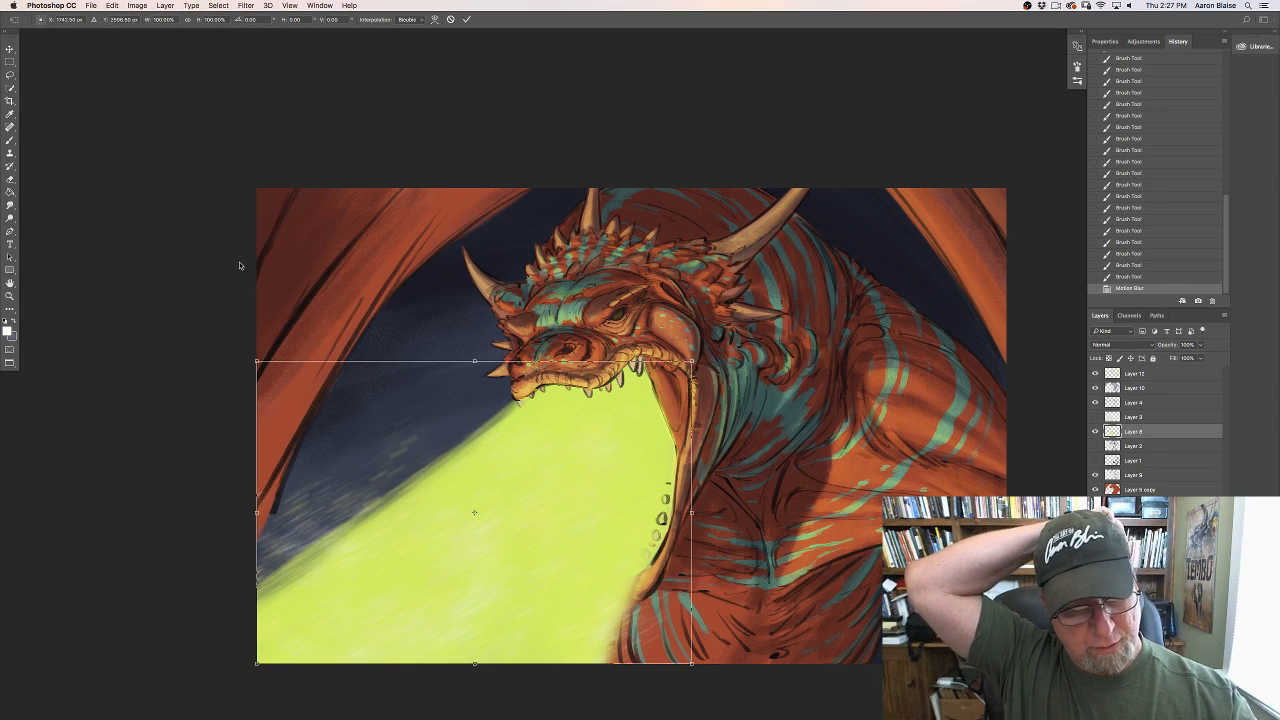
pyautogui.moveTo(688, 668); pyautogui.dragTo(666, 581)
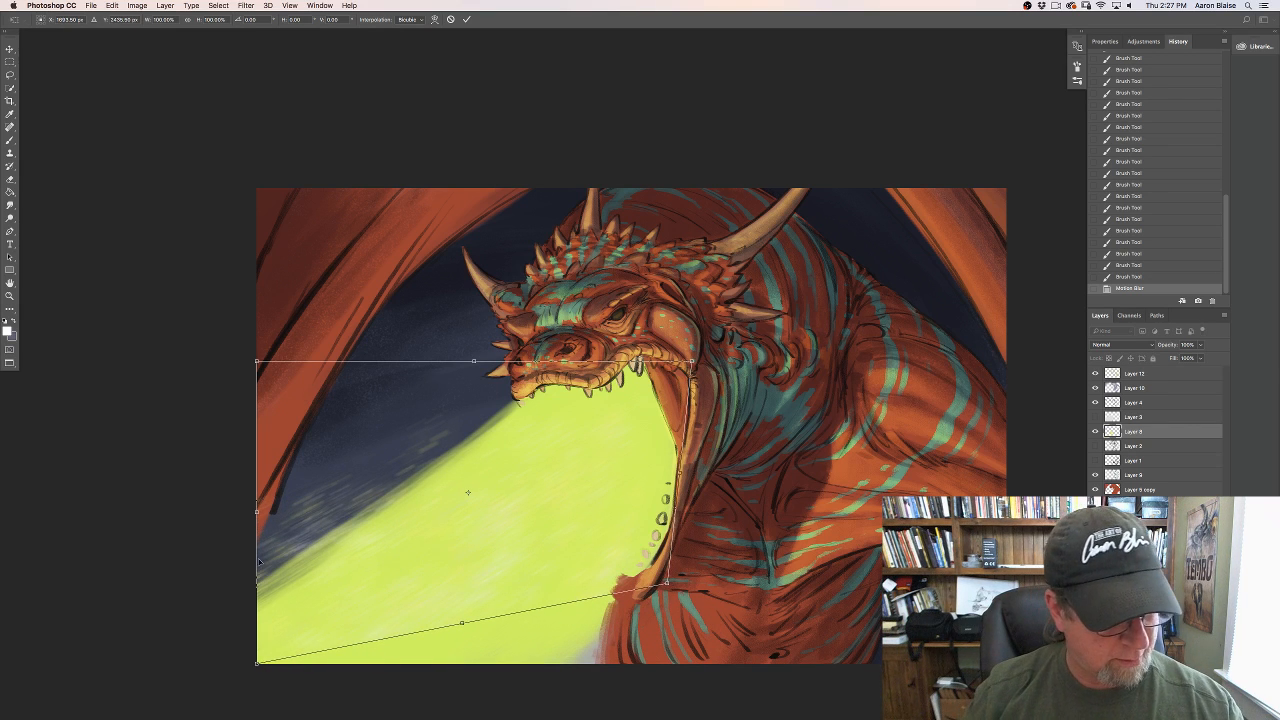
pyautogui.moveTo(276, 623); pyautogui.dragTo(286, 644)
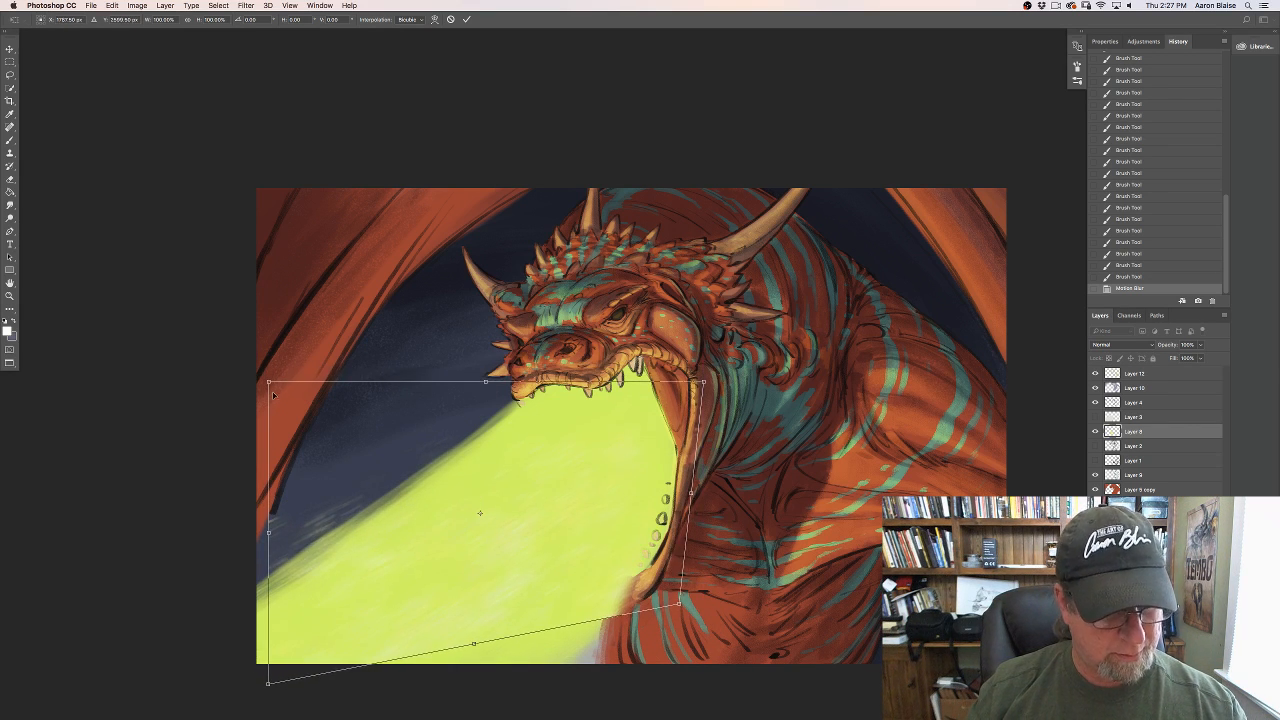
pyautogui.moveTo(267, 382); pyautogui.dragTo(210, 402)
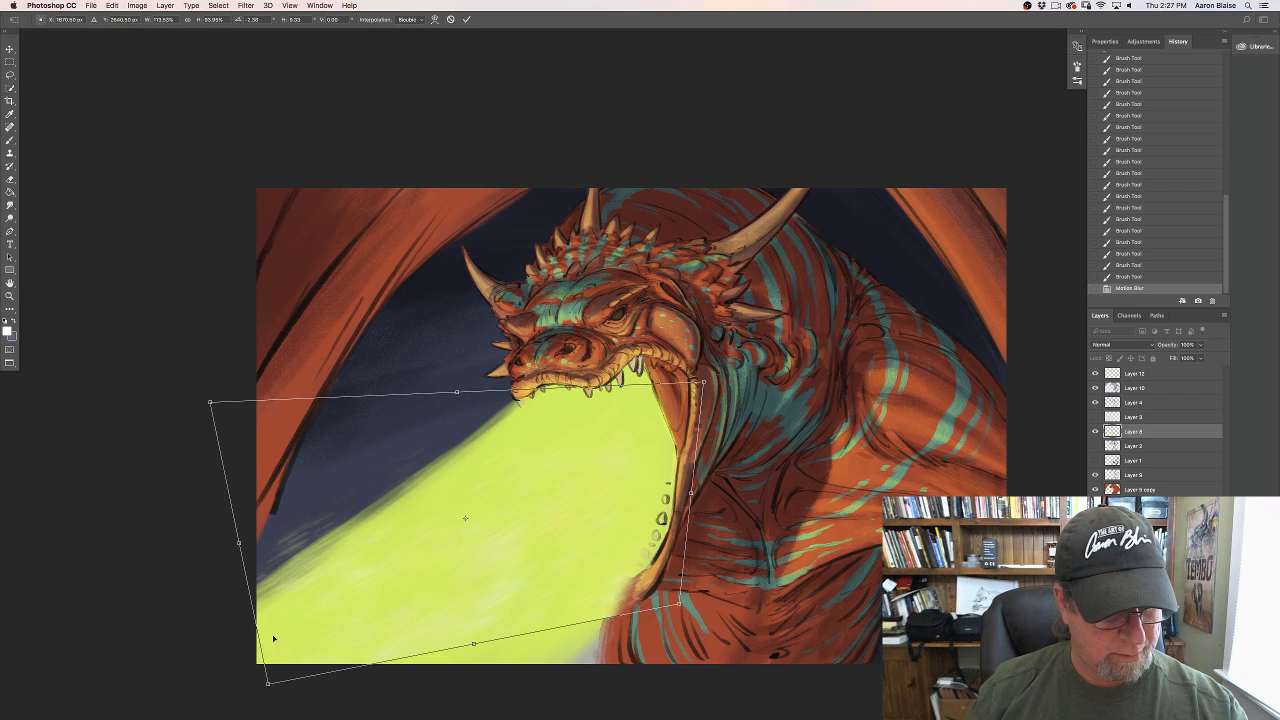
pyautogui.moveTo(268, 685)
pyautogui.mouseDown()
pyautogui.moveTo(277, 700)
pyautogui.moveTo(276, 681)
pyautogui.mouseUp()
pyautogui.moveTo(704, 362)
pyautogui.mouseDown()
pyautogui.moveTo(700, 314)
pyautogui.moveTo(694, 341)
pyautogui.mouseUp()
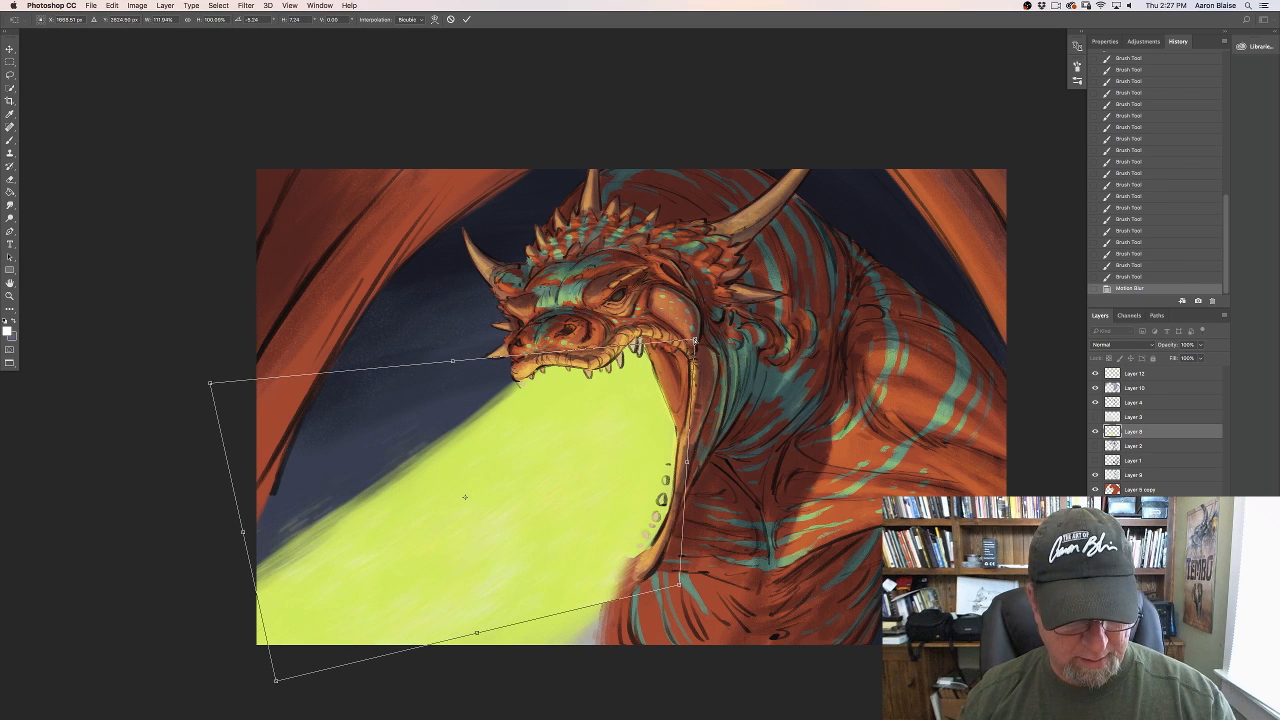
pyautogui.moveTo(477, 634)
pyautogui.mouseDown()
pyautogui.moveTo(489, 640)
pyautogui.moveTo(483, 660)
pyautogui.moveTo(473, 645)
pyautogui.mouseUp()
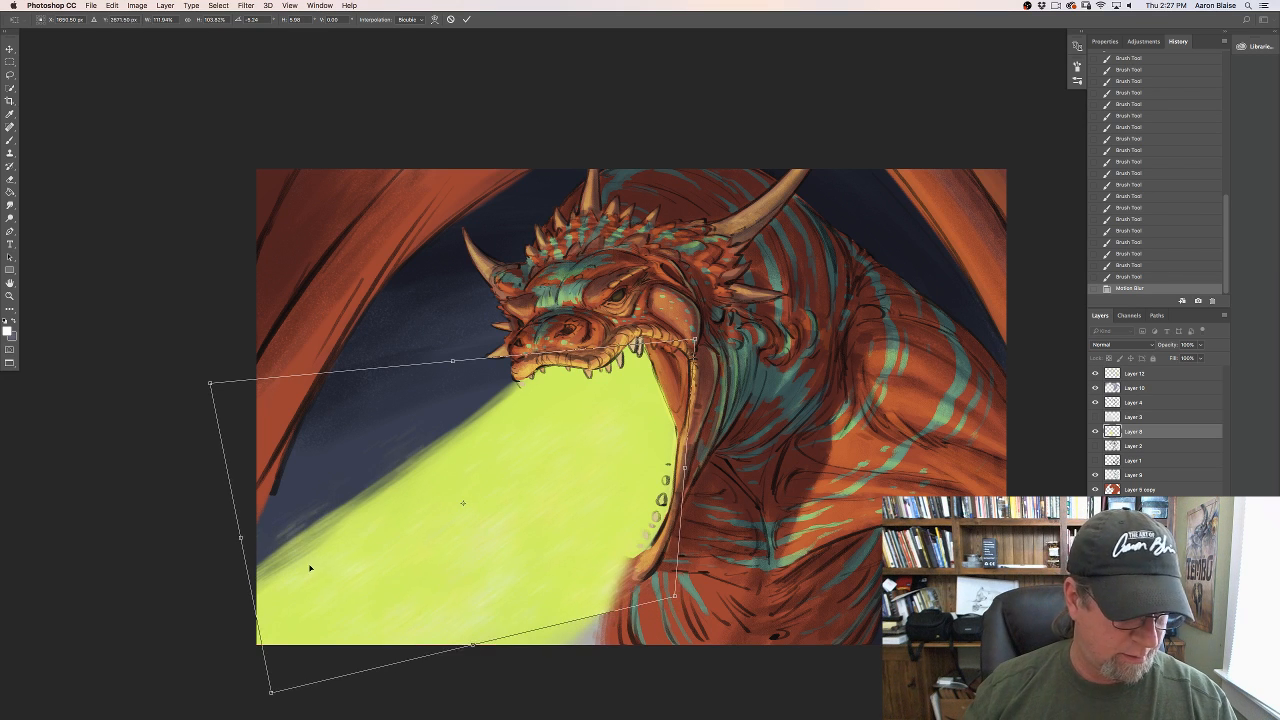
pyautogui.moveTo(310, 568); pyautogui.dragTo(315, 561)
pyautogui.press('Return')
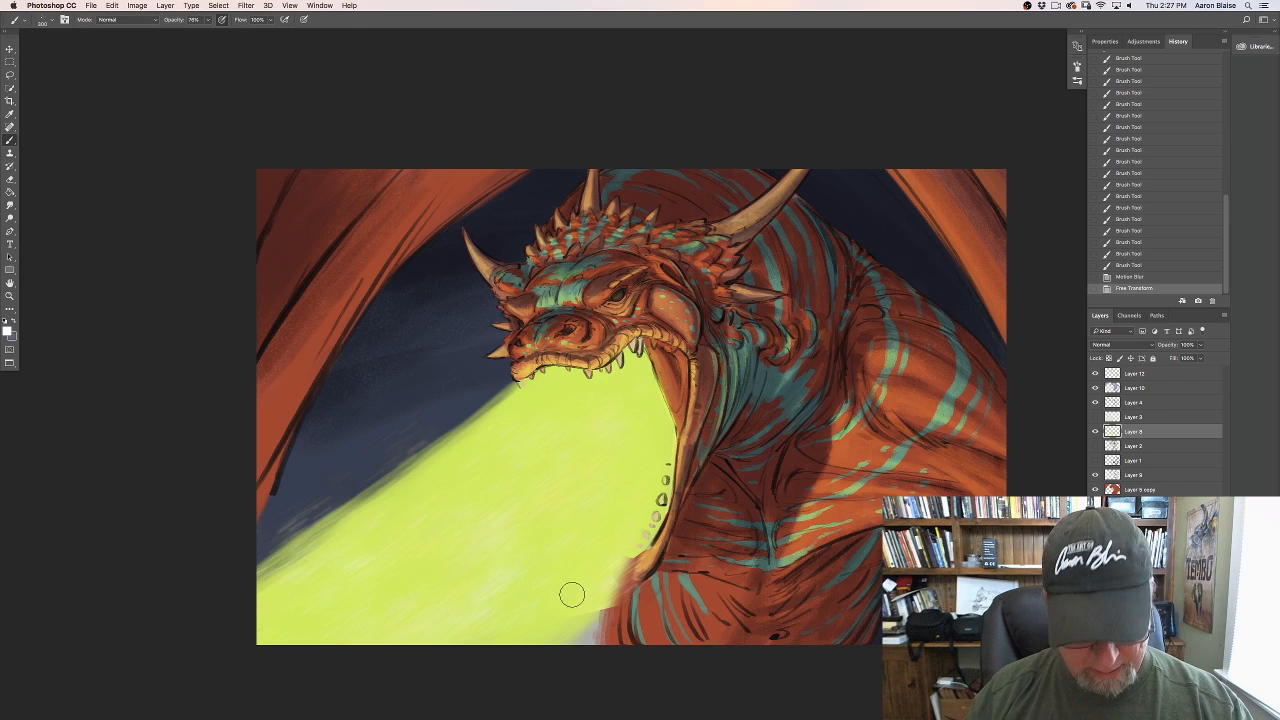
# Step: Erase the blurred streaks that spill over the dragon's chest at the fire's lower edge
pyautogui.moveTo(598, 620)
pyautogui.mouseDown()
pyautogui.moveTo(613, 582)
pyautogui.moveTo(595, 613)
pyautogui.mouseUp()
pyautogui.moveTo(598, 608)
pyautogui.mouseDown()
pyautogui.moveTo(585, 617)
pyautogui.moveTo(600, 605)
pyautogui.mouseUp()
pyautogui.moveTo(590, 612); pyautogui.dragTo(570, 640)
pyautogui.moveTo(590, 615)
pyautogui.mouseDown()
pyautogui.moveTo(571, 623)
pyautogui.moveTo(600, 630)
pyautogui.mouseUp()
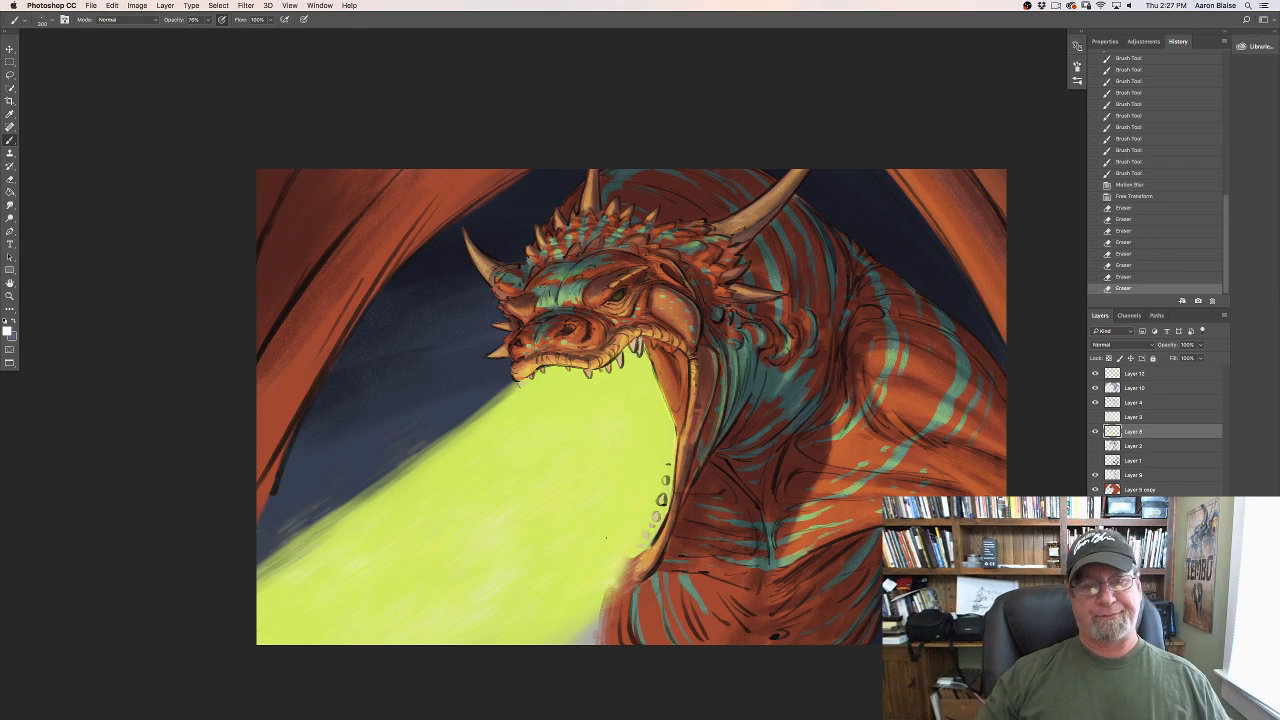
# Step: Set the foreground colour to the yellow-green sampled from the fire, and add and delete a trial layer
pyautogui.click(7, 330)
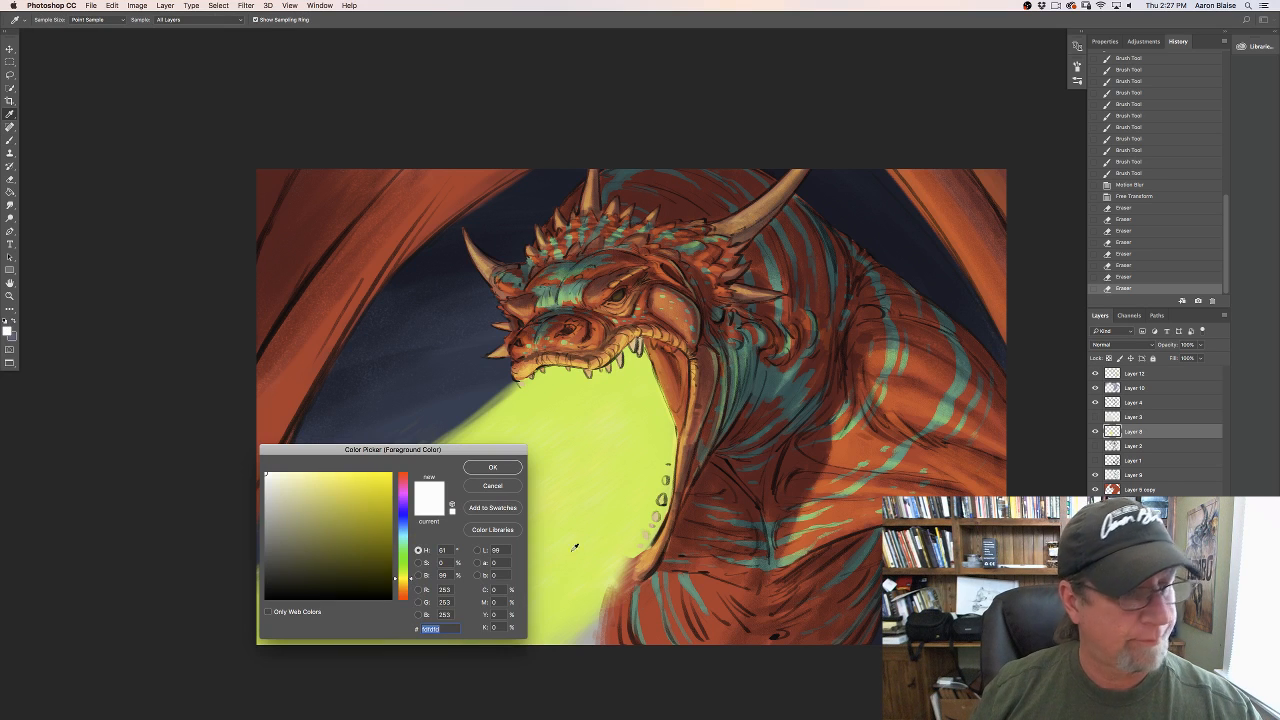
pyautogui.click(608, 519)
pyautogui.press('Return')
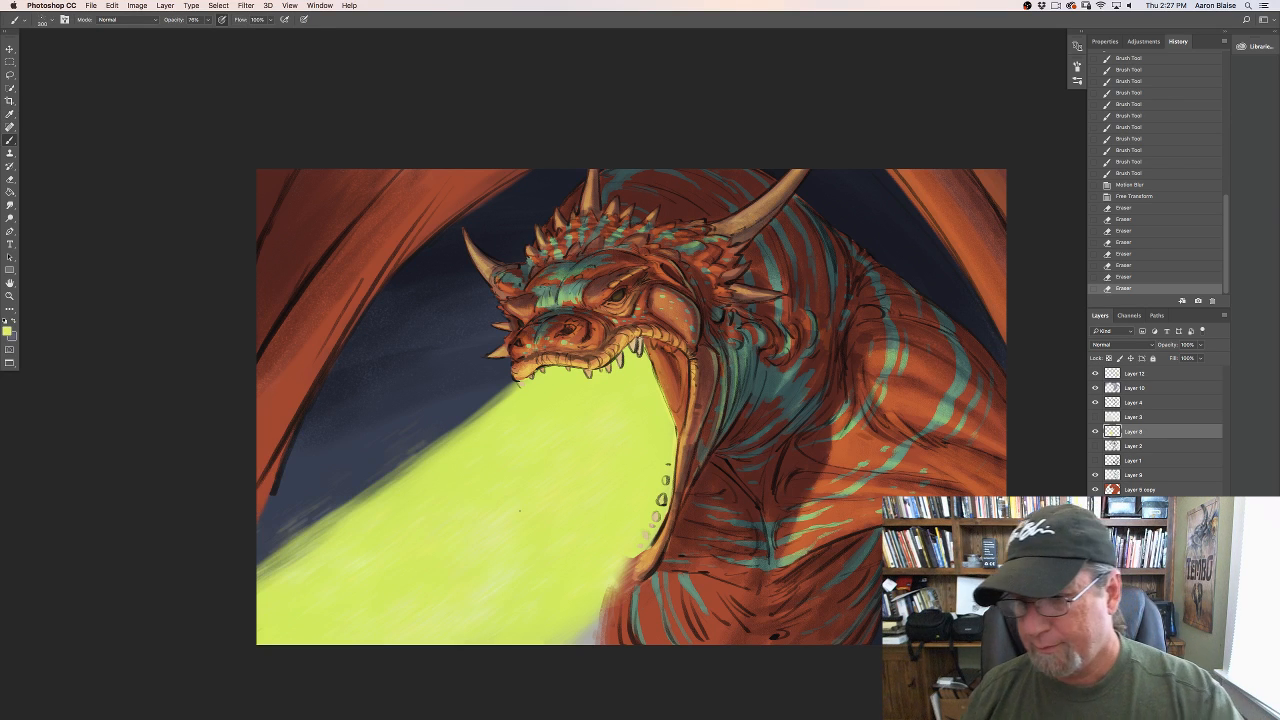
pyautogui.click(1198, 712)
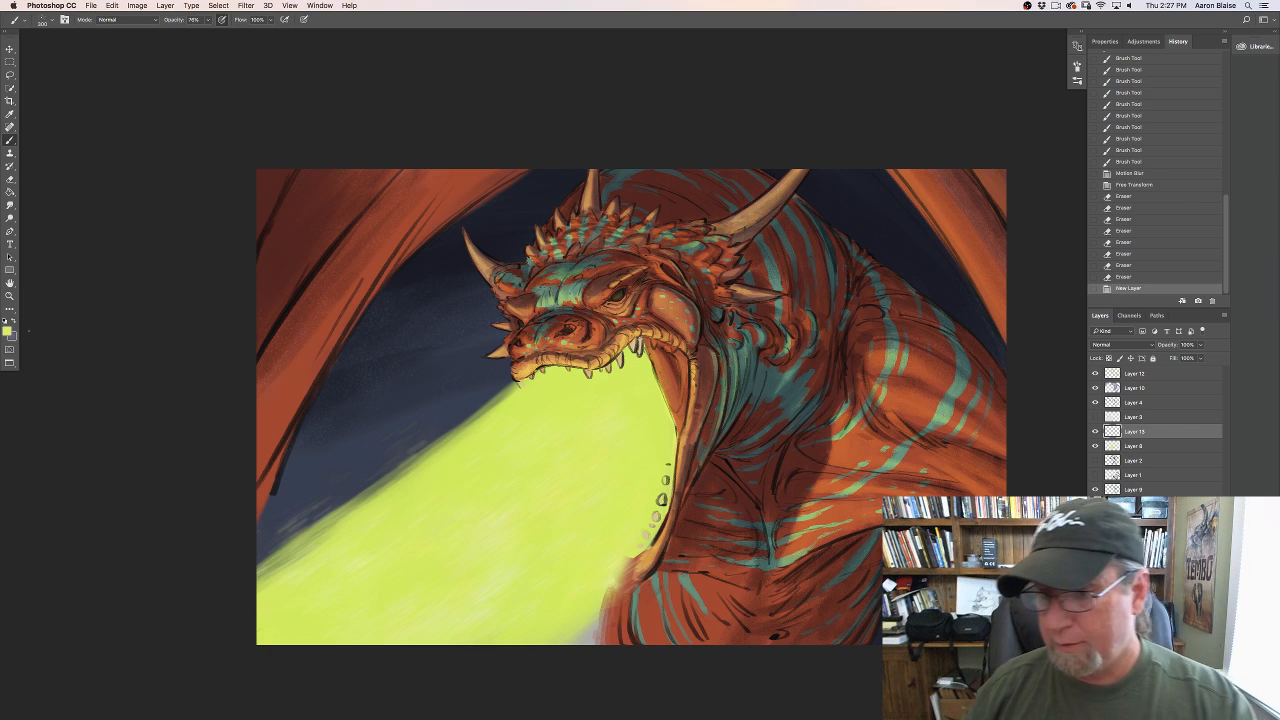
pyautogui.press('Delete')
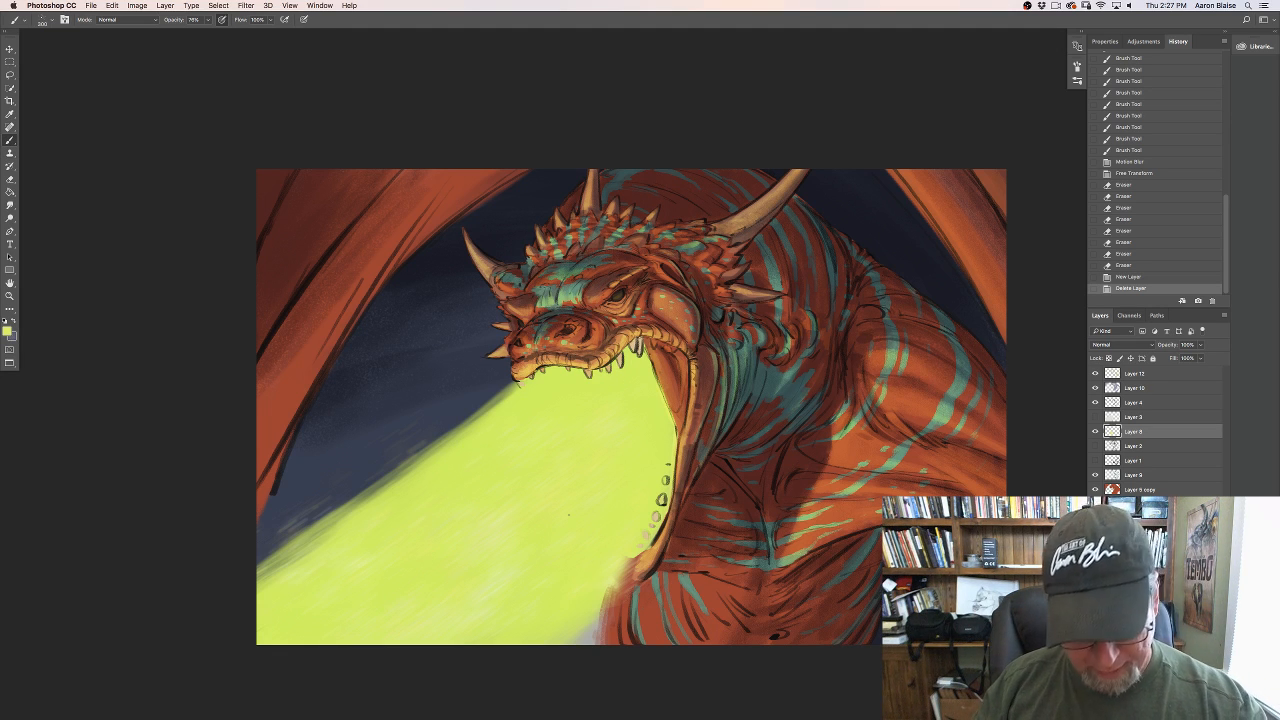
# Step: Choose the 91-pixel textured brush preset, test it inside the fire and enlarge the brush
pyautogui.click(44, 24)
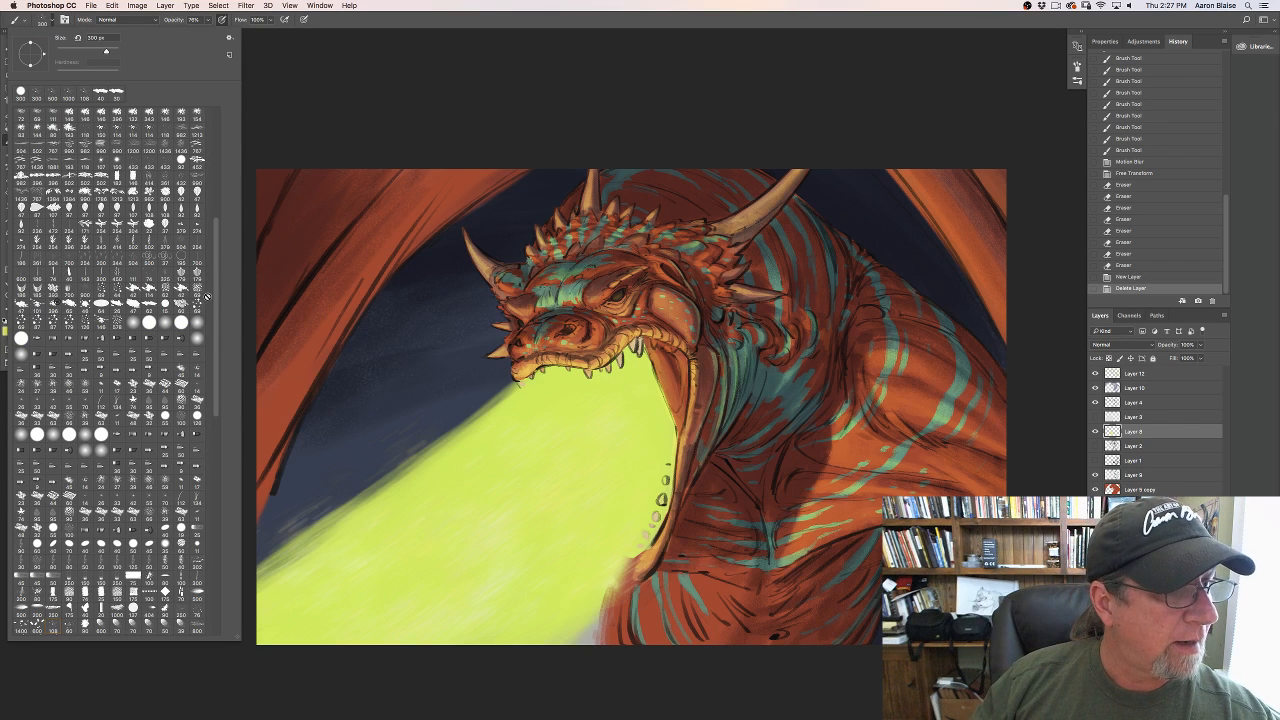
pyautogui.scroll(10, 206, 296)
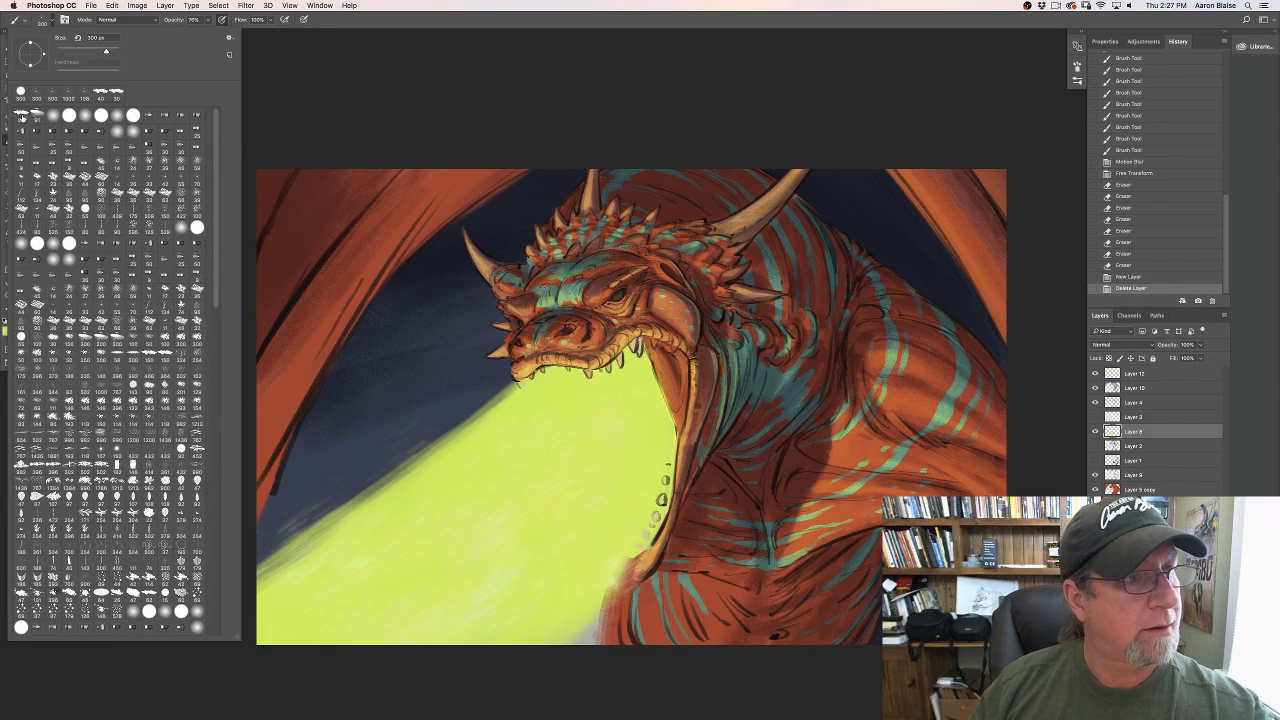
pyautogui.click(36, 116)
pyautogui.click(551, 518)
pyautogui.moveTo(551, 518); pyautogui.dragTo(549, 527)
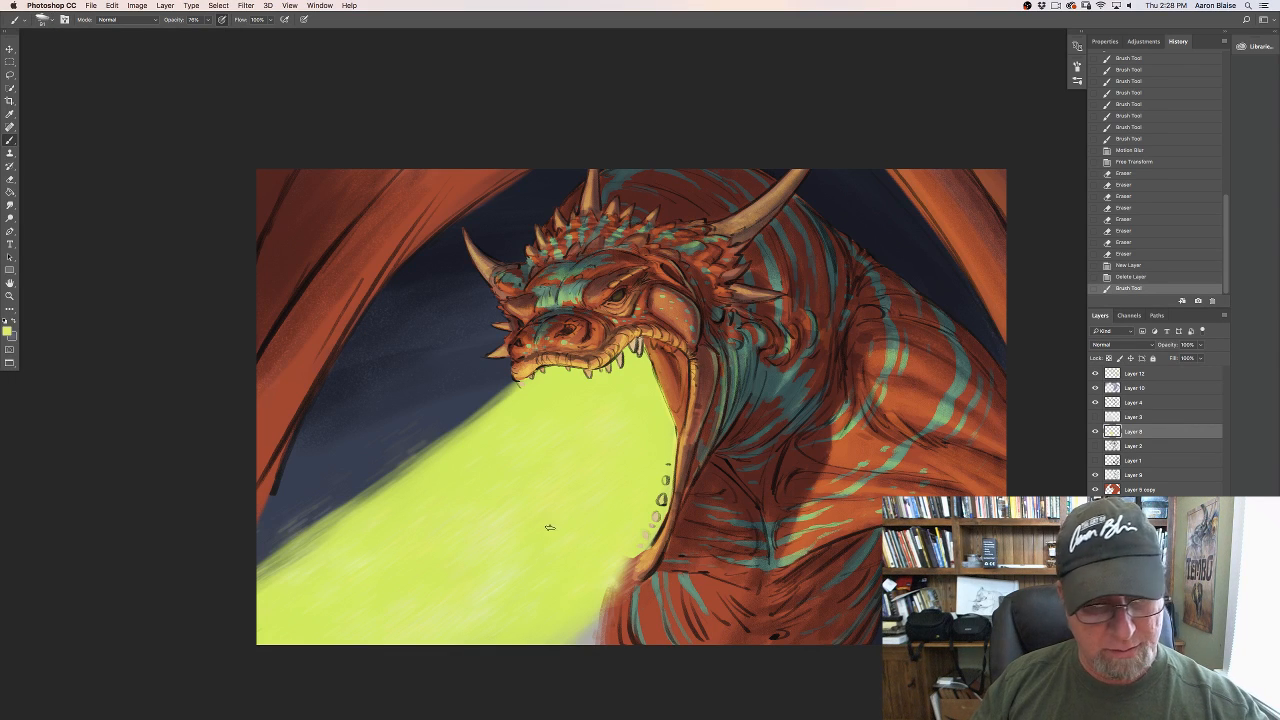
pyautogui.press(']')
pyautogui.press(']')
pyautogui.press(']')
pyautogui.press(']')
# Step: Paint yellow-green along the fire's lower edge from the dragon's lower jaw down past its chest, covering the ragged fringe
pyautogui.moveTo(632, 529); pyautogui.dragTo(602, 615)
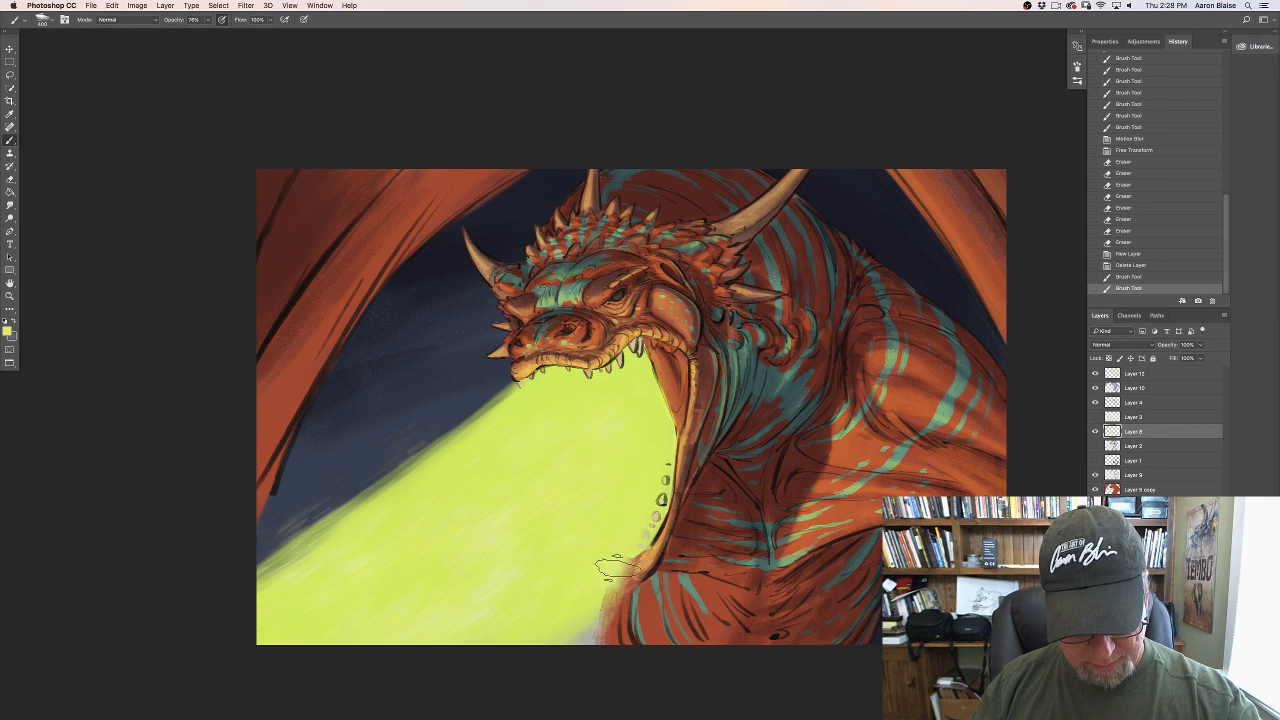
pyautogui.moveTo(614, 565); pyautogui.dragTo(583, 640)
pyautogui.moveTo(631, 526)
pyautogui.mouseDown()
pyautogui.moveTo(590, 657)
pyautogui.moveTo(598, 635)
pyautogui.mouseUp()
pyautogui.moveTo(634, 545); pyautogui.dragTo(602, 630)
pyautogui.moveTo(620, 566)
pyautogui.mouseDown()
pyautogui.moveTo(572, 686)
pyautogui.moveTo(590, 630)
pyautogui.mouseUp()
pyautogui.moveTo(608, 581)
pyautogui.mouseDown()
pyautogui.moveTo(581, 640)
pyautogui.moveTo(546, 667)
pyautogui.mouseUp()
pyautogui.moveTo(586, 556); pyautogui.dragTo(484, 673)
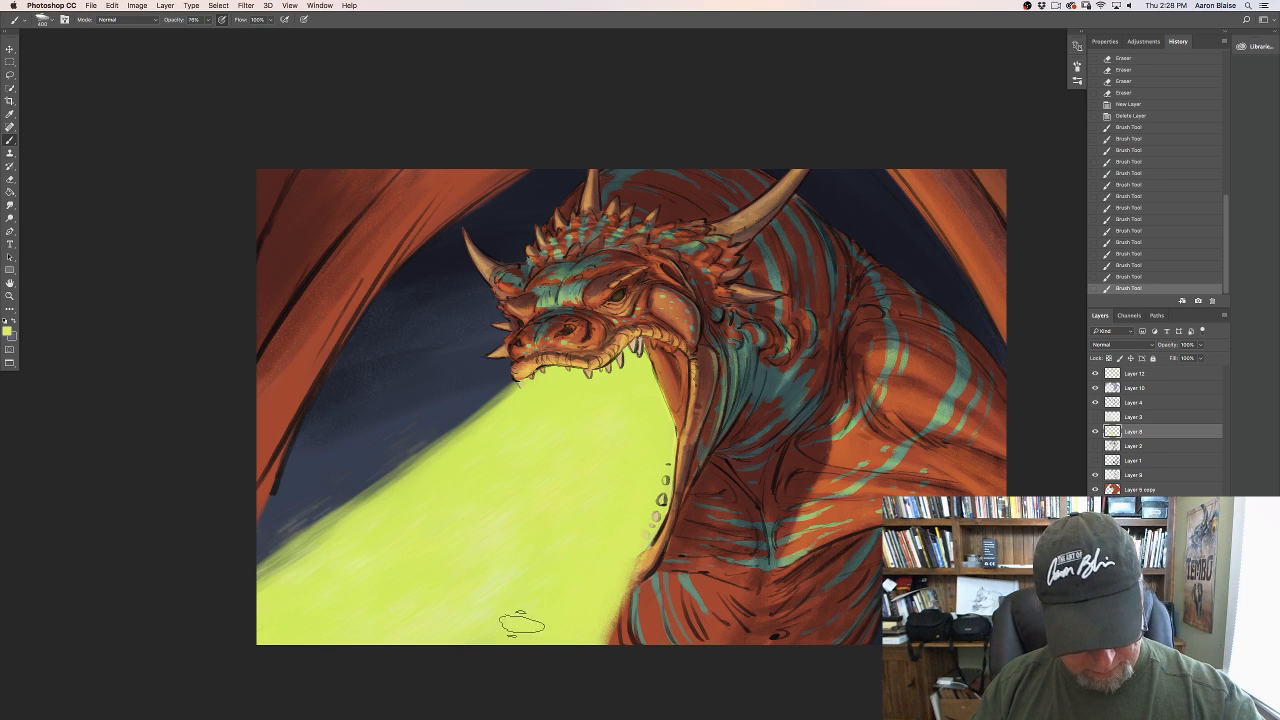
pyautogui.moveTo(631, 536)
pyautogui.mouseDown()
pyautogui.moveTo(596, 633)
pyautogui.moveTo(639, 531)
pyautogui.moveTo(612, 640)
pyautogui.mouseUp()
pyautogui.moveTo(629, 559); pyautogui.dragTo(588, 666)
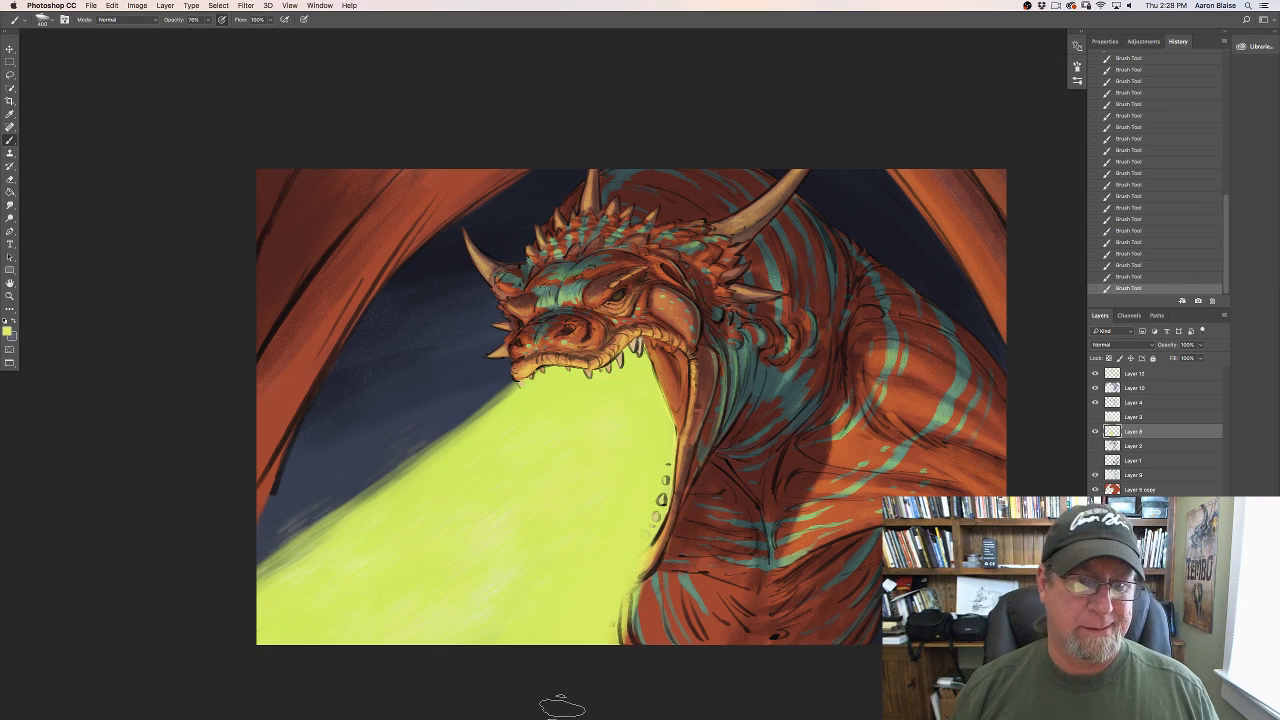
pyautogui.click(1138, 505)
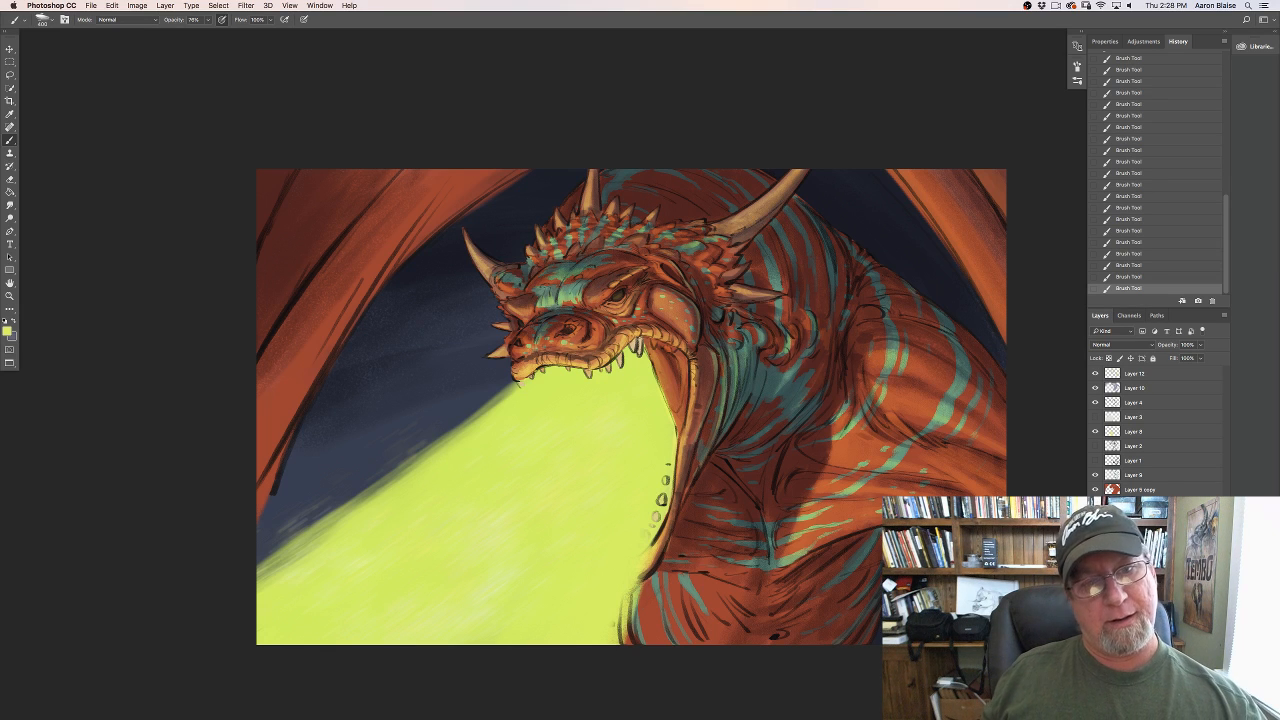
# Step: Set the foreground colour to a pale yellow with hue 66°, saturation 31% and brightness 98%
pyautogui.click(8, 331)
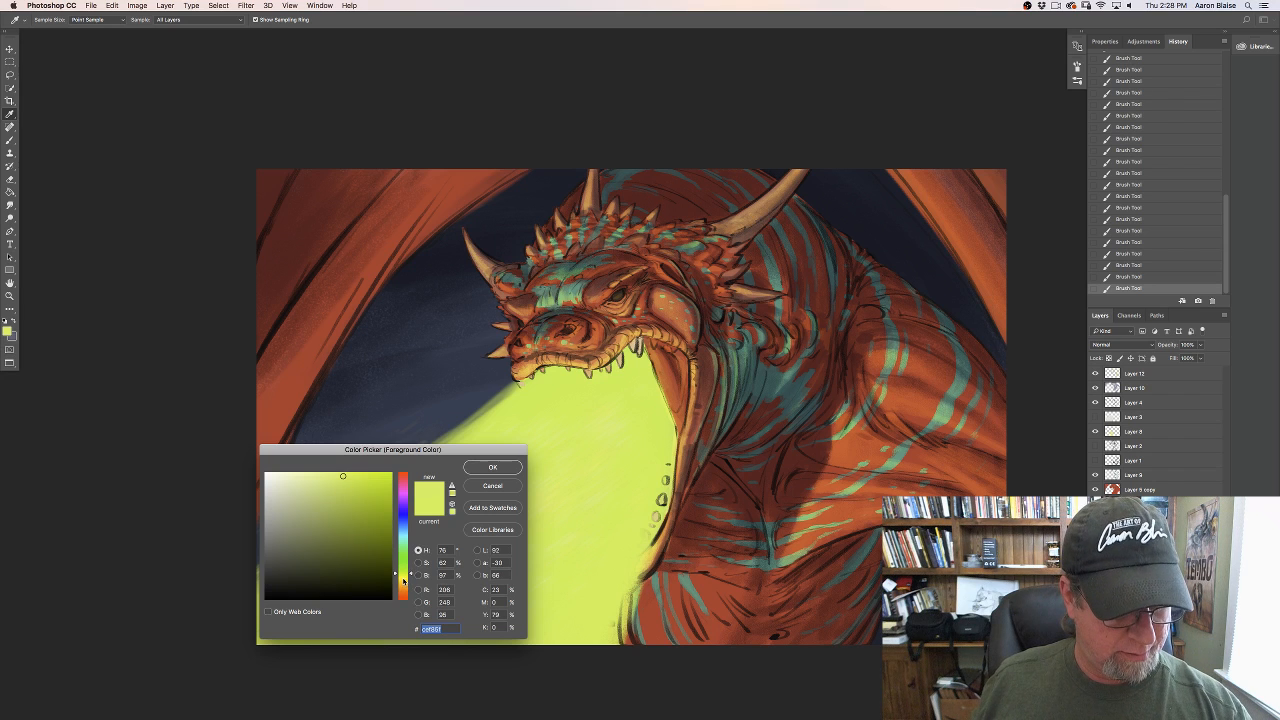
pyautogui.moveTo(403, 580); pyautogui.dragTo(403, 578)
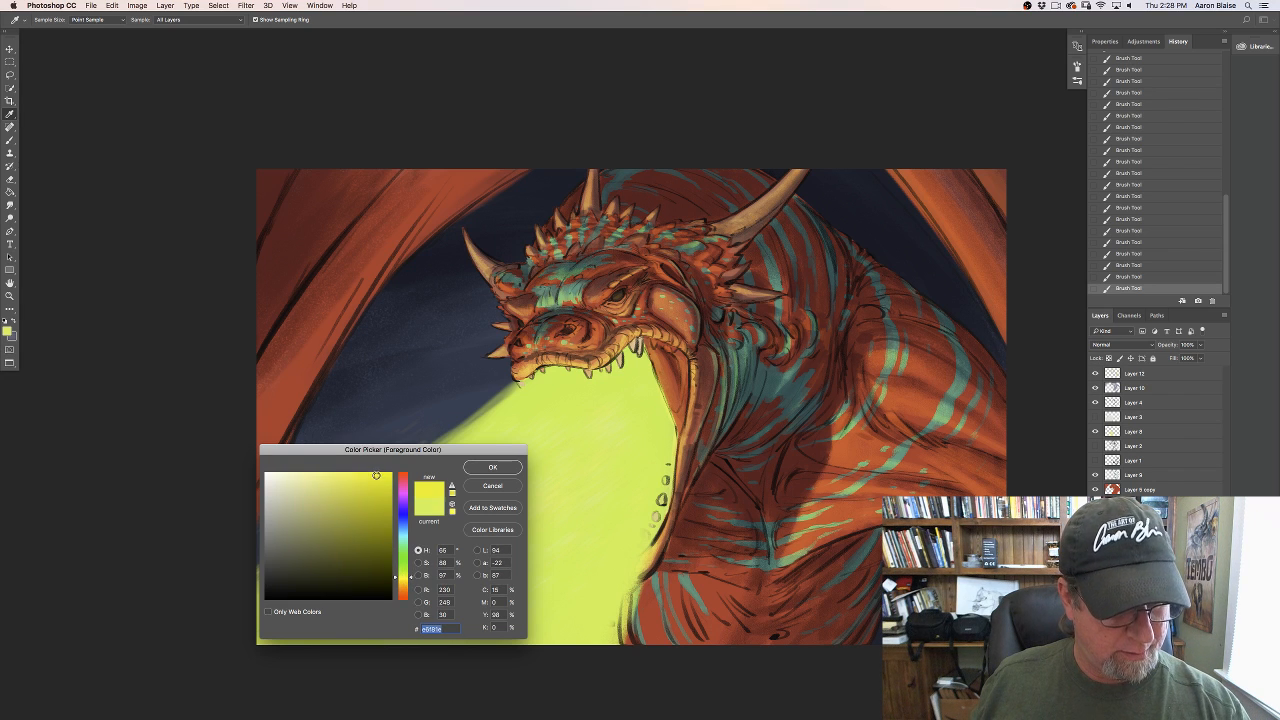
pyautogui.click(310, 474)
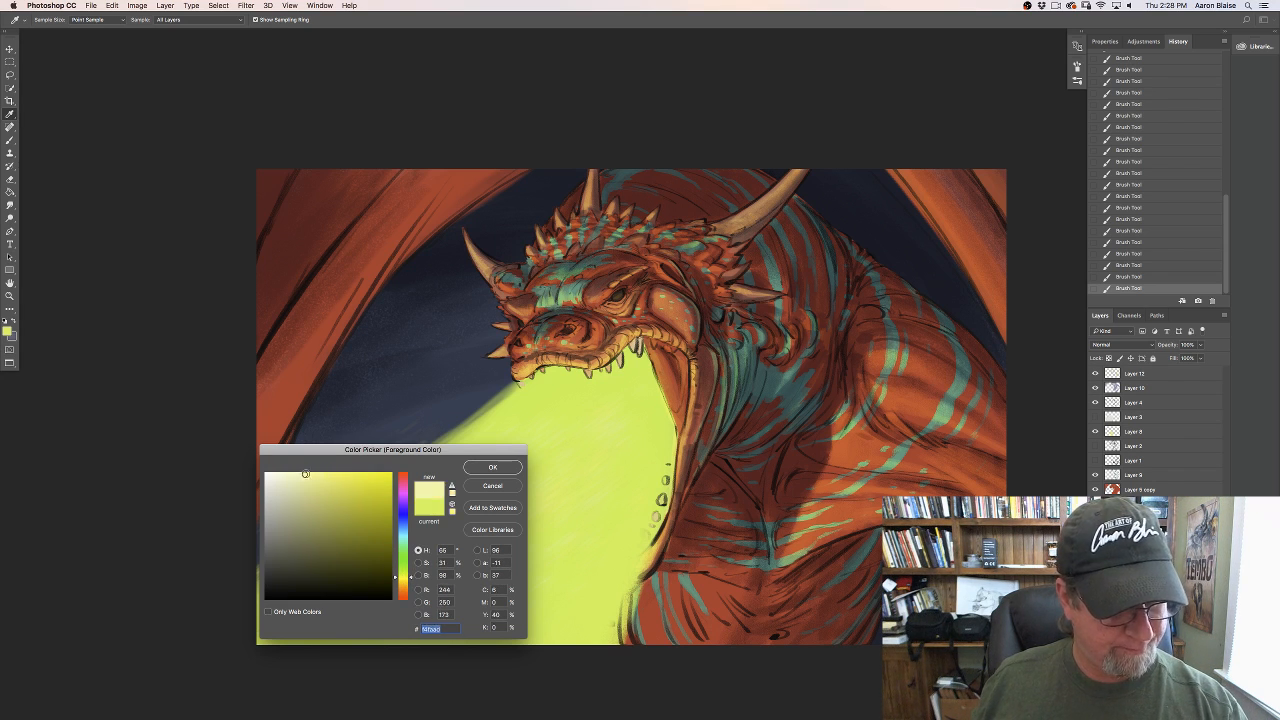
pyautogui.click(492, 467)
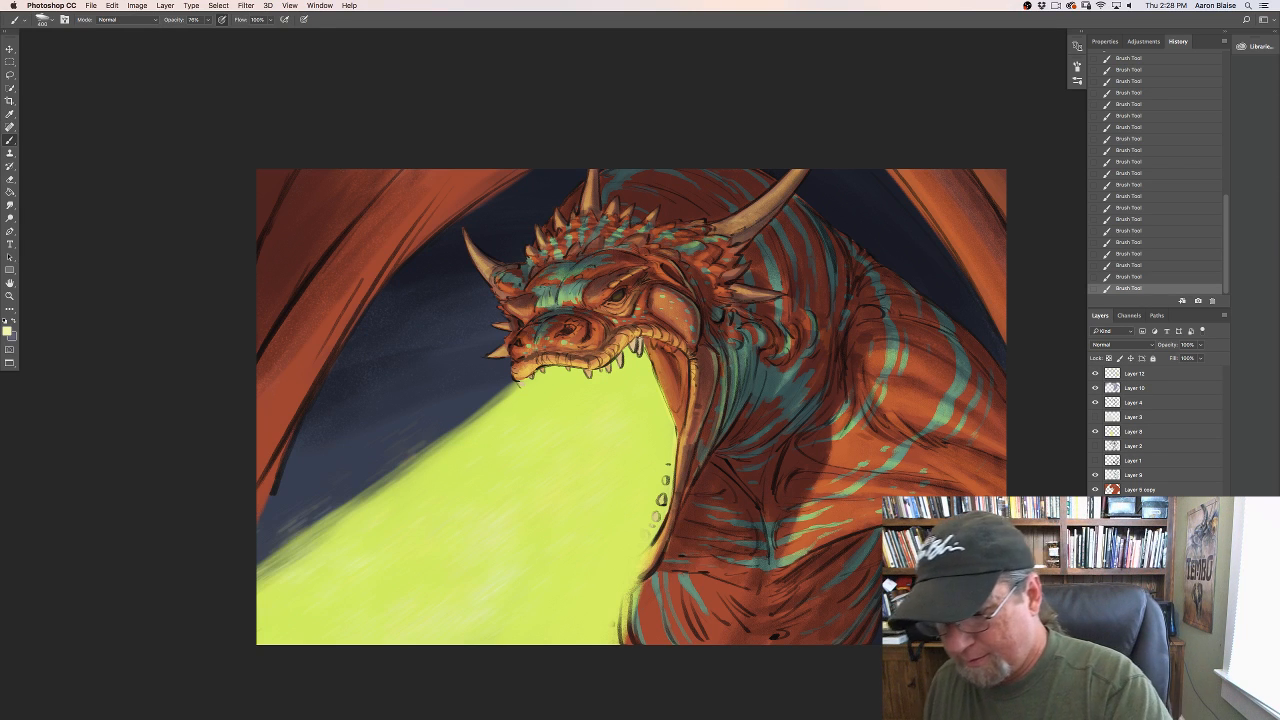
# Step: Brush pale yellow highlights into the fire breath just below the dragon's upper teeth
pyautogui.click(1198, 712)
pyautogui.moveTo(620, 397)
pyautogui.mouseDown()
pyautogui.moveTo(590, 395)
pyautogui.moveTo(609, 423)
pyautogui.moveTo(634, 420)
pyautogui.moveTo(641, 400)
pyautogui.moveTo(653, 428)
pyautogui.mouseUp()
pyautogui.moveTo(653, 428)
pyautogui.mouseDown()
pyautogui.moveTo(643, 368)
pyautogui.moveTo(658, 438)
pyautogui.mouseUp()
pyautogui.moveTo(658, 438)
pyautogui.mouseDown()
pyautogui.moveTo(618, 437)
pyautogui.moveTo(580, 408)
pyautogui.moveTo(609, 420)
pyautogui.moveTo(555, 470)
pyautogui.mouseUp()
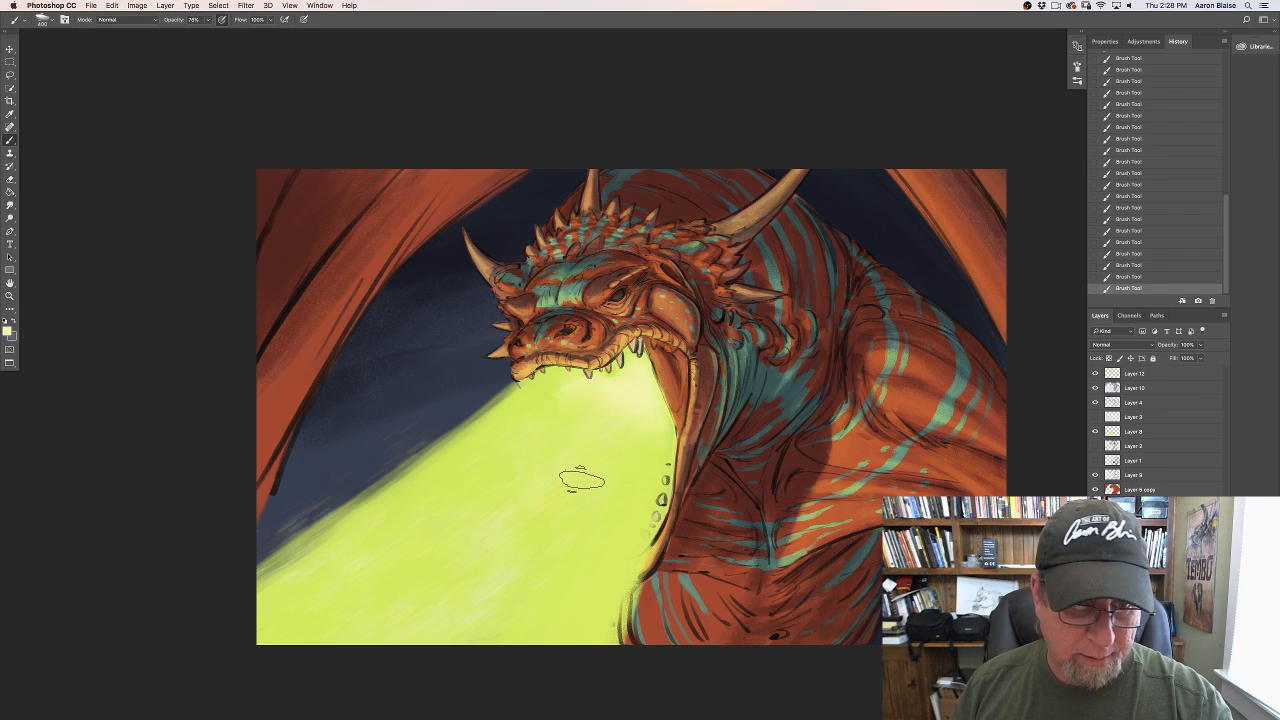
# Step: Add a new layer directly above the fire layer and paint a pale yellow glow inside the dragon's mouth
pyautogui.click(1136, 431)
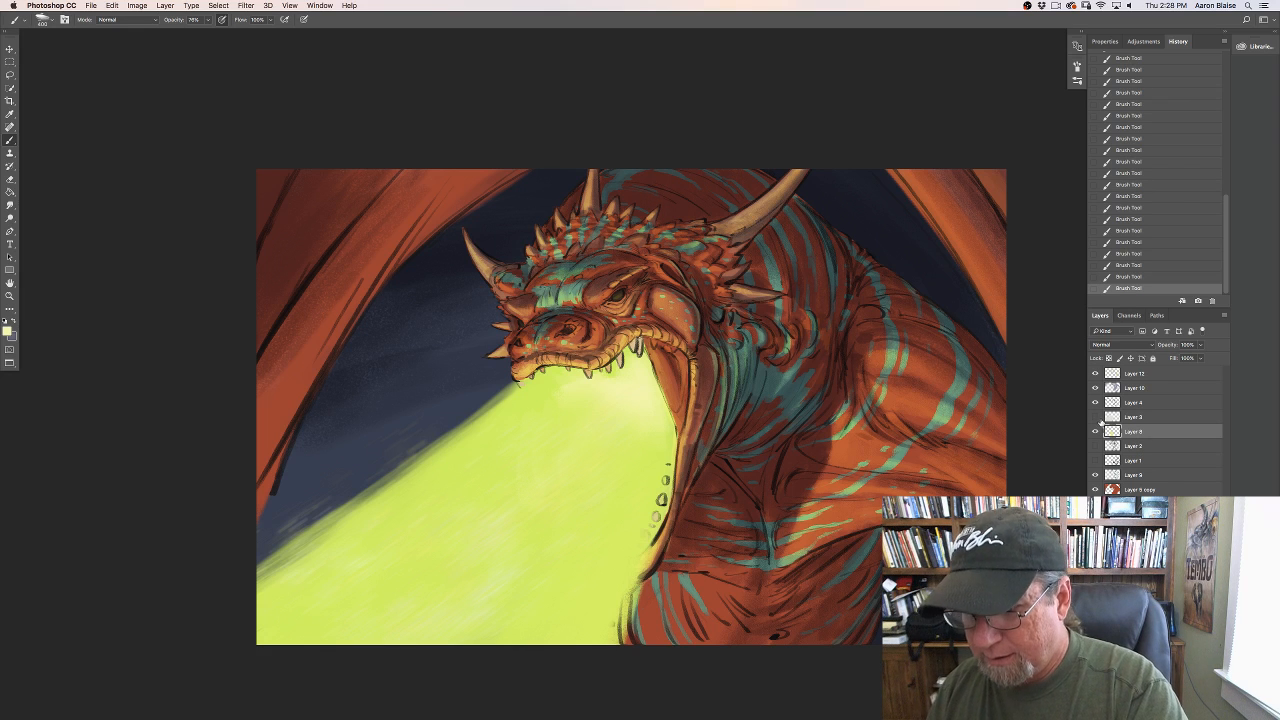
pyautogui.press('alt+shift+super+n')
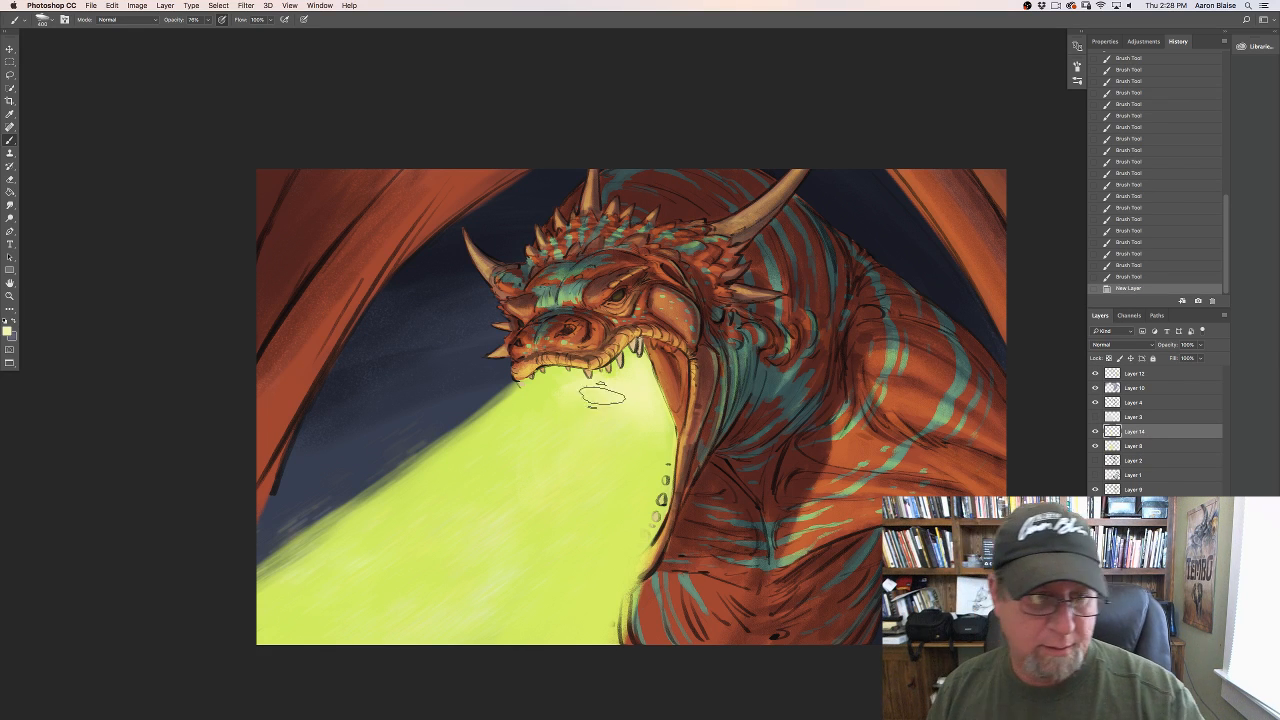
pyautogui.moveTo(603, 397); pyautogui.dragTo(592, 404)
pyautogui.moveTo(594, 396)
pyautogui.mouseDown()
pyautogui.moveTo(564, 390)
pyautogui.moveTo(606, 381)
pyautogui.mouseUp()
pyautogui.moveTo(606, 381)
pyautogui.mouseDown()
pyautogui.moveTo(550, 404)
pyautogui.moveTo(634, 398)
pyautogui.moveTo(659, 417)
pyautogui.moveTo(646, 380)
pyautogui.moveTo(655, 394)
pyautogui.moveTo(633, 404)
pyautogui.moveTo(640, 464)
pyautogui.moveTo(625, 477)
pyautogui.moveTo(653, 419)
pyautogui.moveTo(656, 476)
pyautogui.mouseUp()
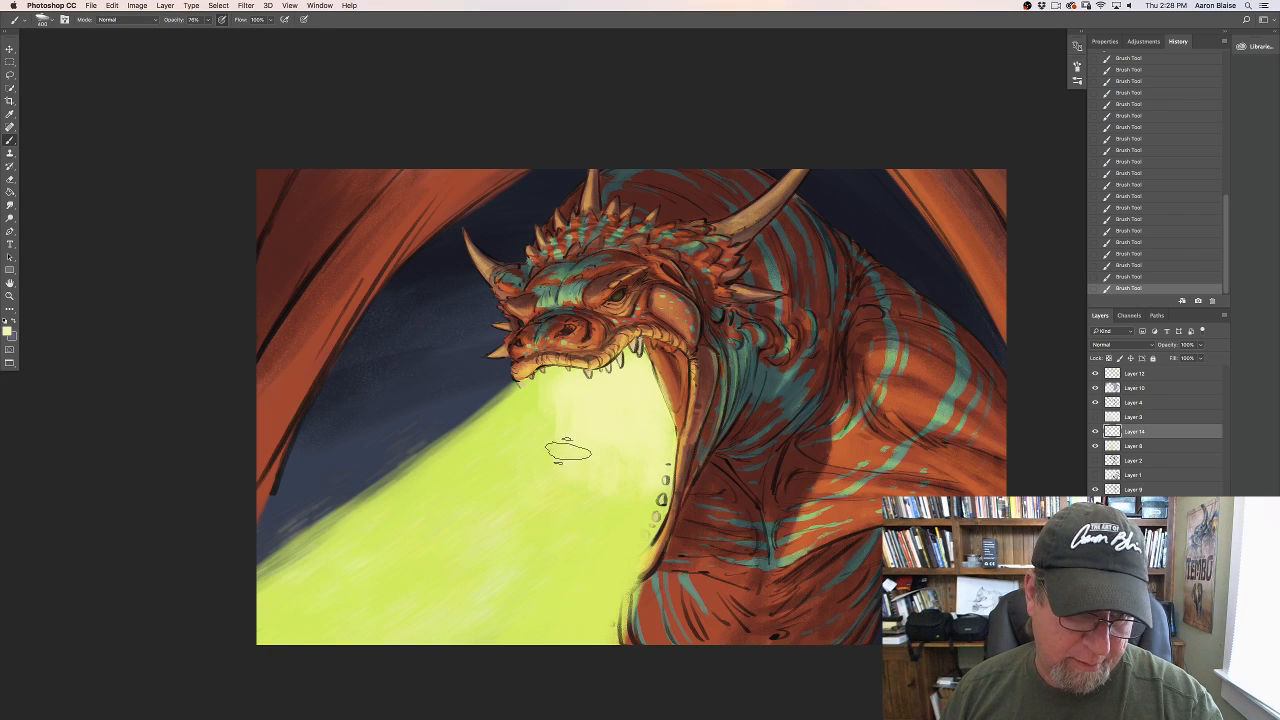
# Step: Enlarge the brush, spread the pale yellow glow outward along the fire breath, and review the brush tip settings
pyautogui.press(']')
pyautogui.press(']')
pyautogui.moveTo(578, 437); pyautogui.dragTo(625, 469)
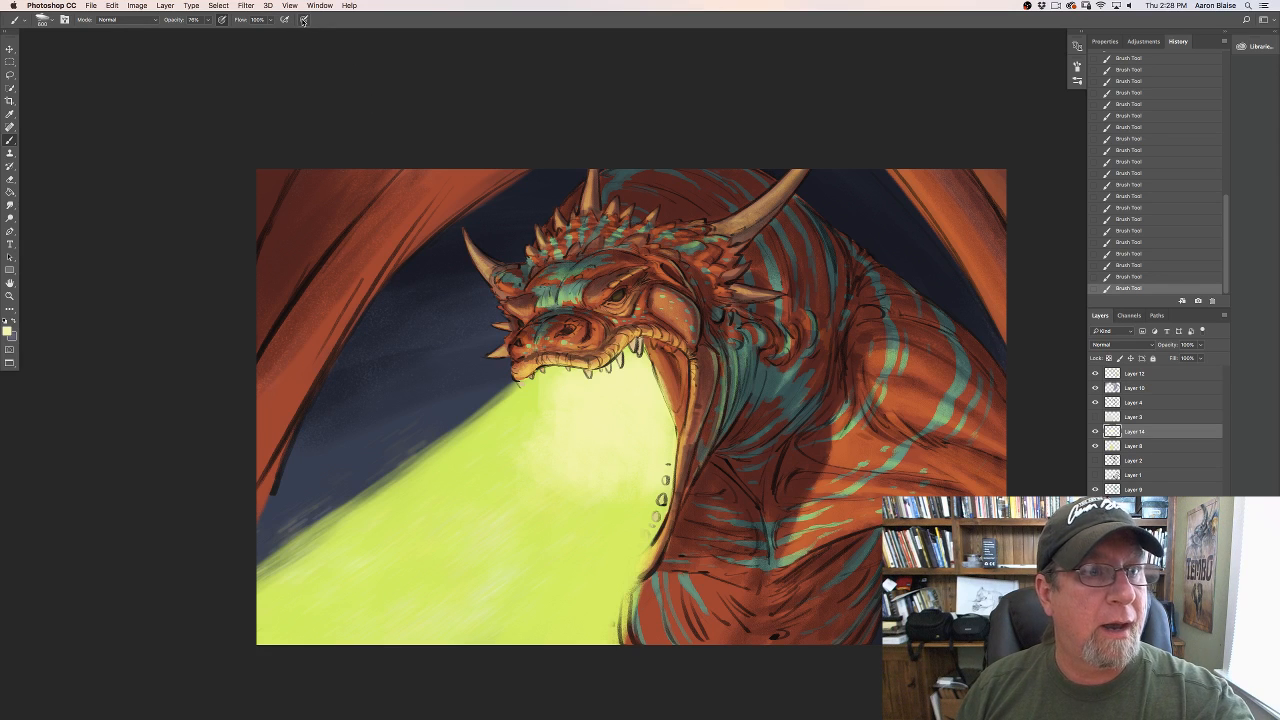
pyautogui.press('F5')
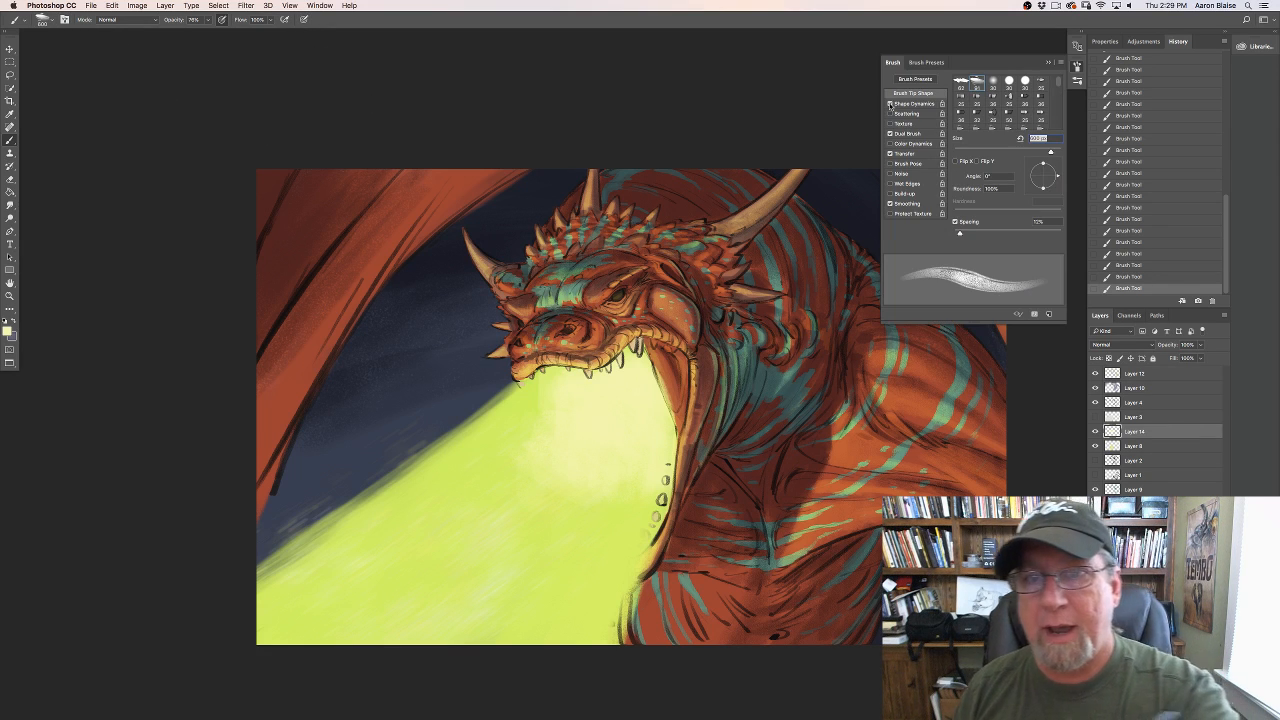
pyautogui.press('F5')
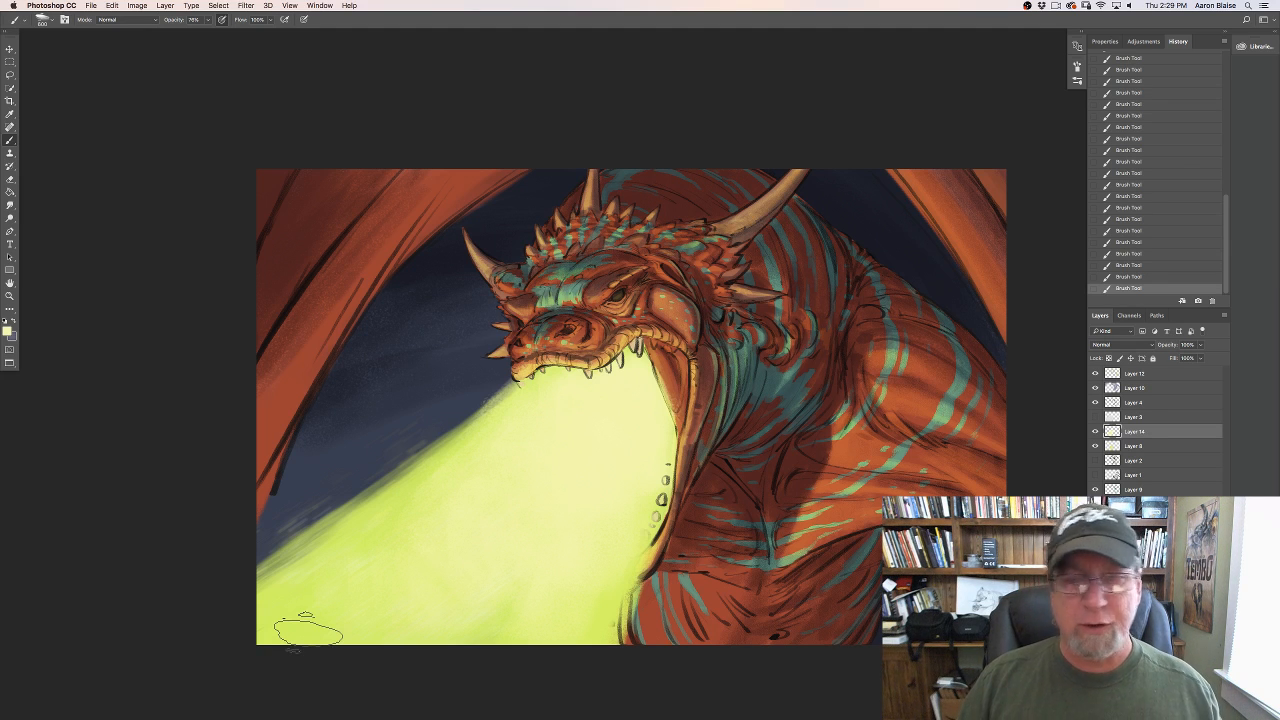
# Step: Add a new layer at the top of the layer stack in Multiply mode and compare the layer beneath hidden and shown
pyautogui.click(1136, 375)
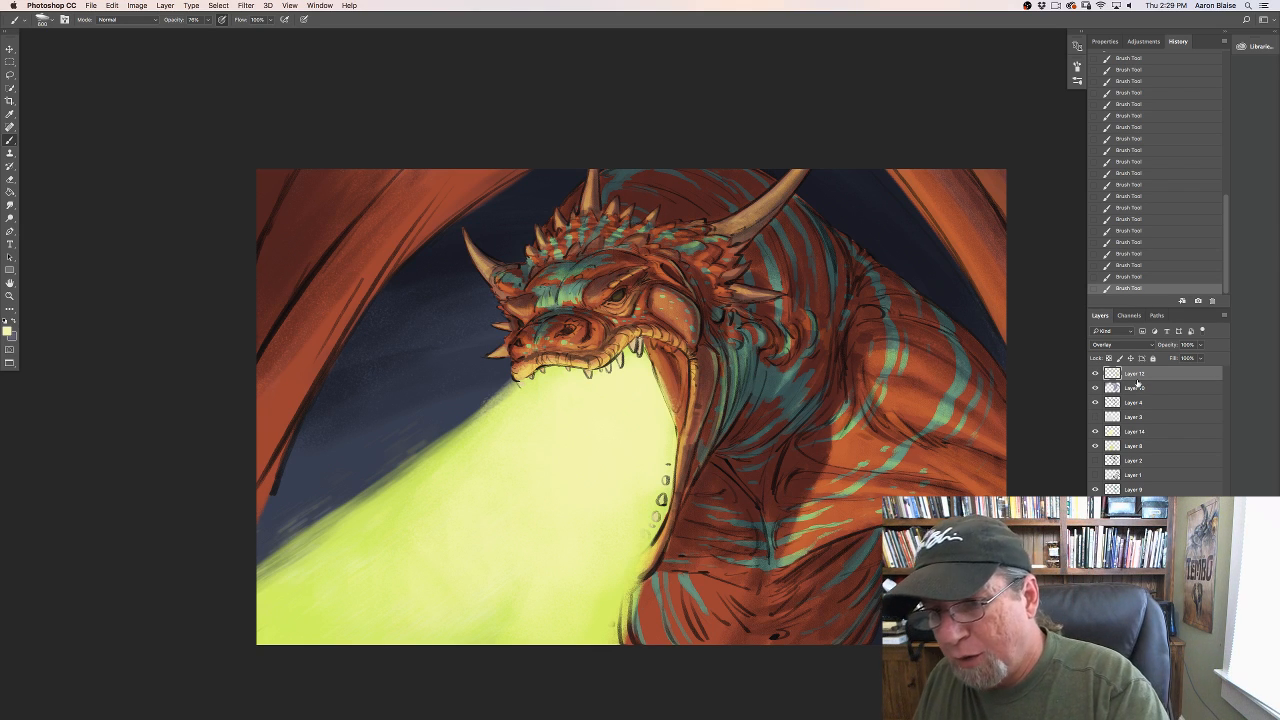
pyautogui.press('super+shift+alt+n')
pyautogui.click(1115, 344)
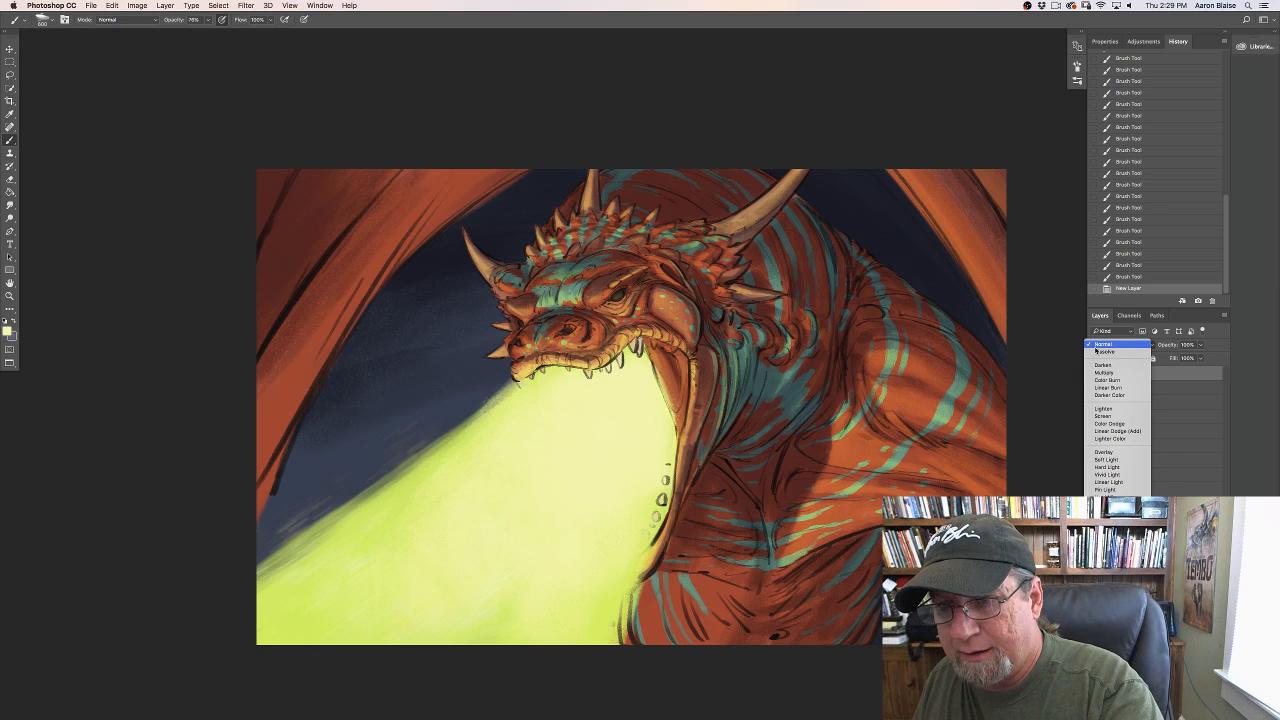
pyautogui.click(1103, 367)
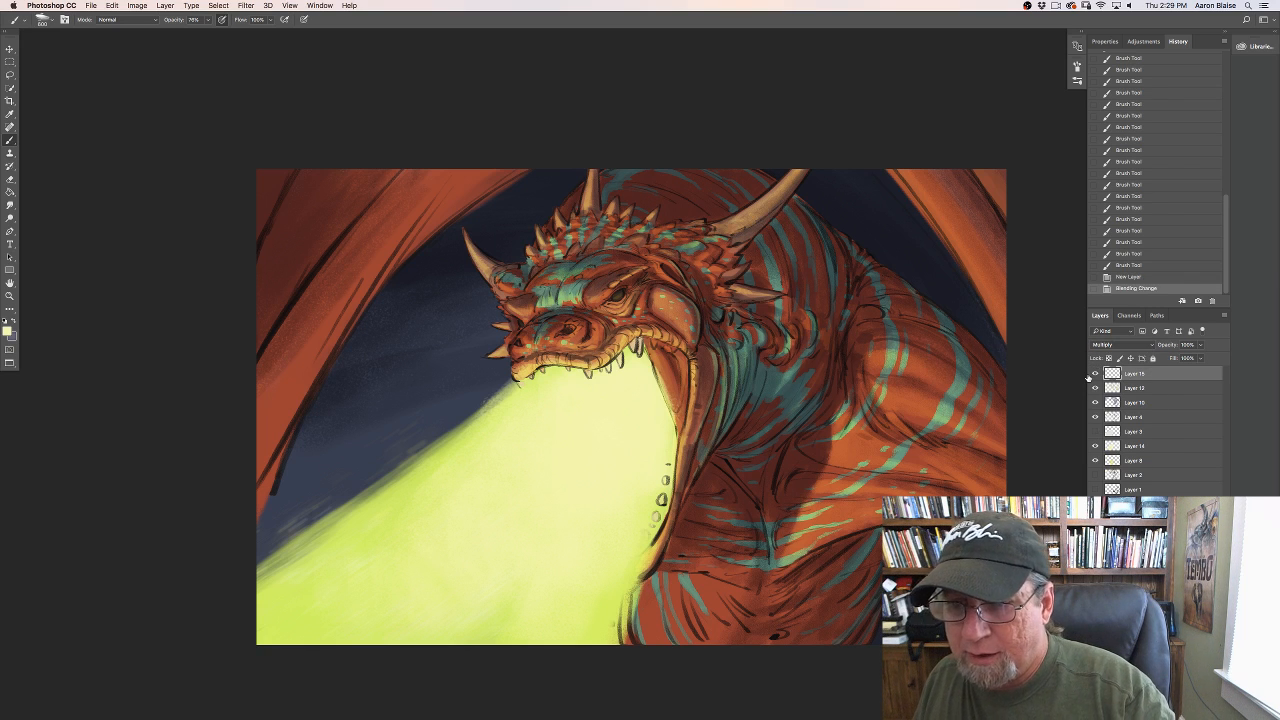
pyautogui.click(1095, 388)
pyautogui.click(1095, 388)
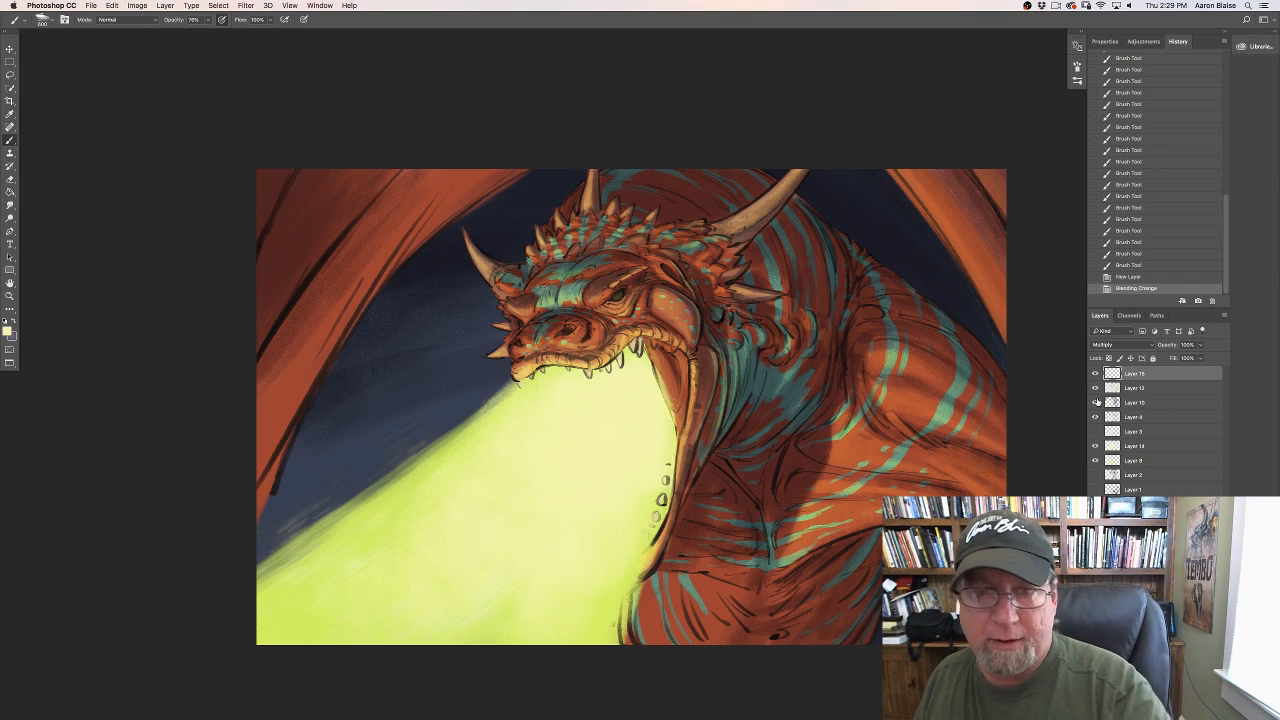
# Step: Set the foreground colour to a muted grey-blue and choose the first textured brush preset for shading
pyautogui.click(7, 330)
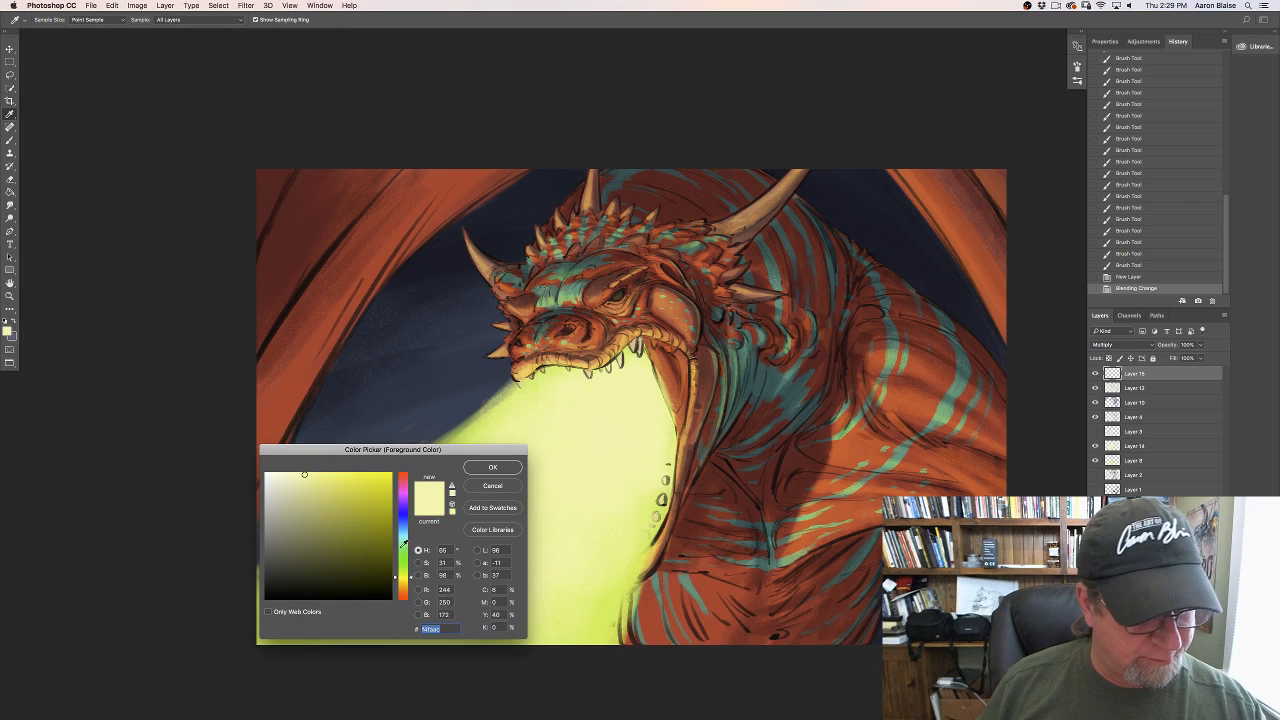
pyautogui.click(403, 524)
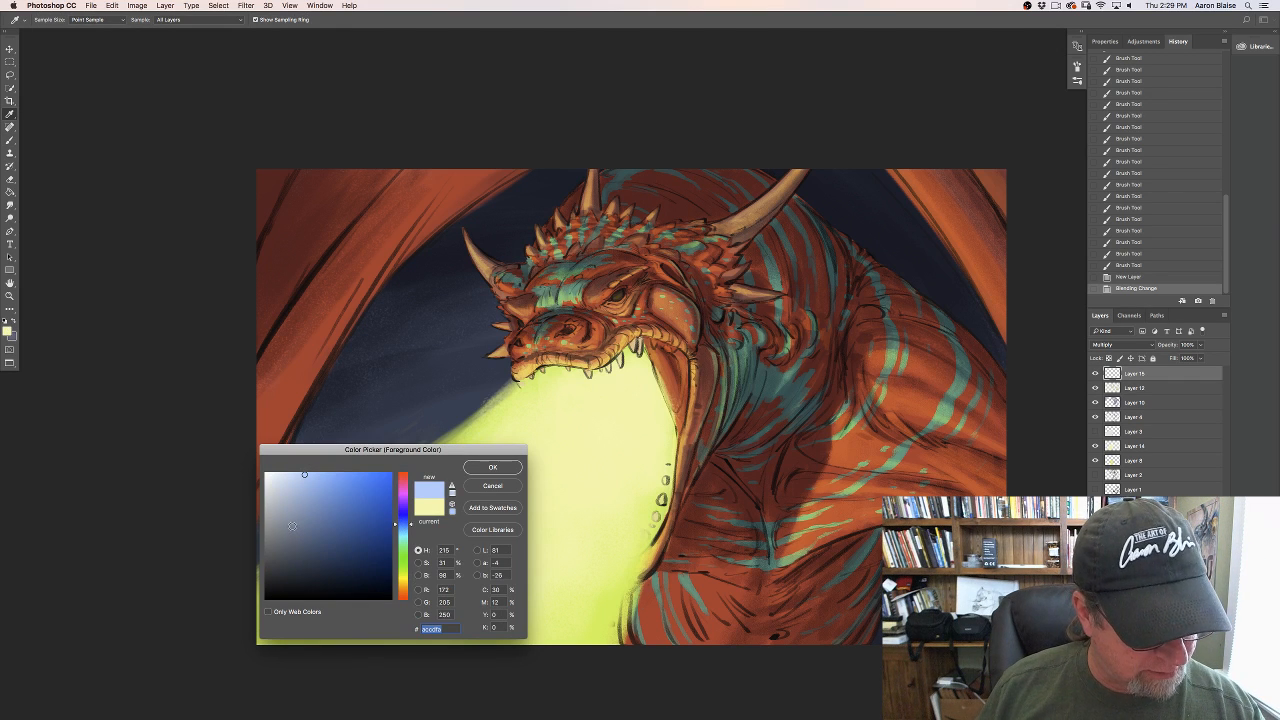
pyautogui.click(474, 467)
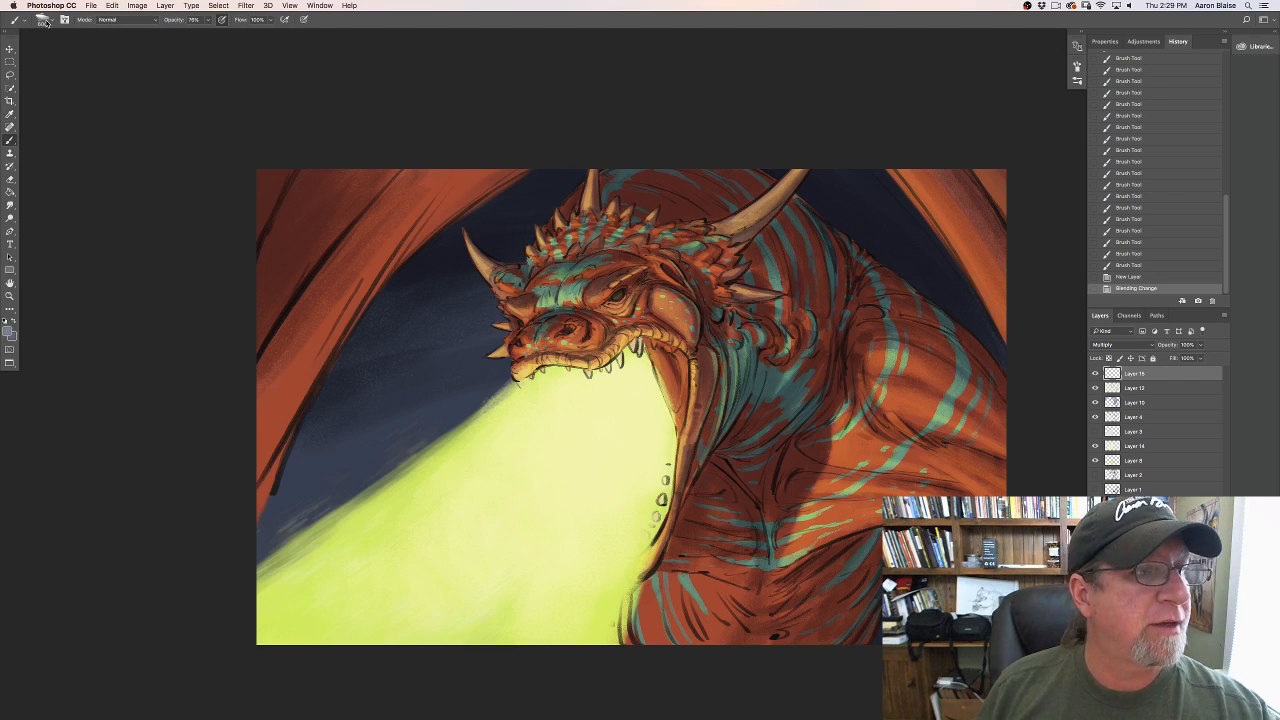
pyautogui.click(43, 19)
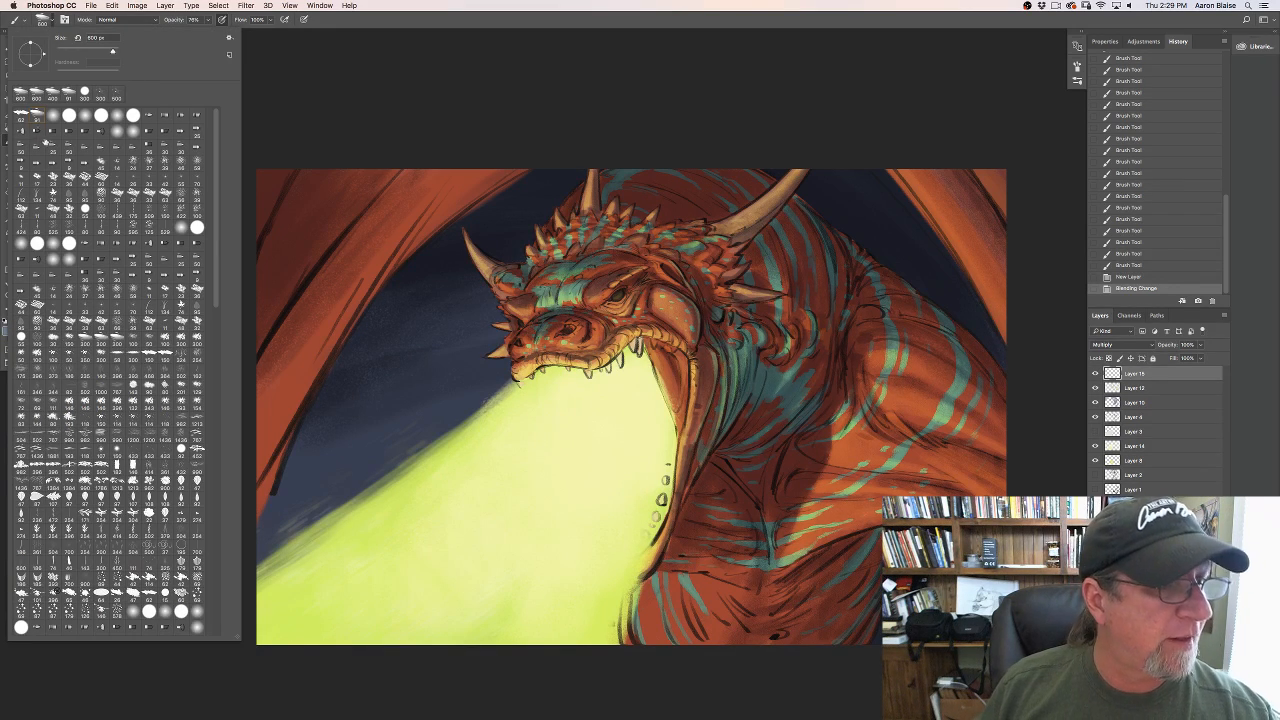
pyautogui.click(22, 116)
pyautogui.click(394, 117)
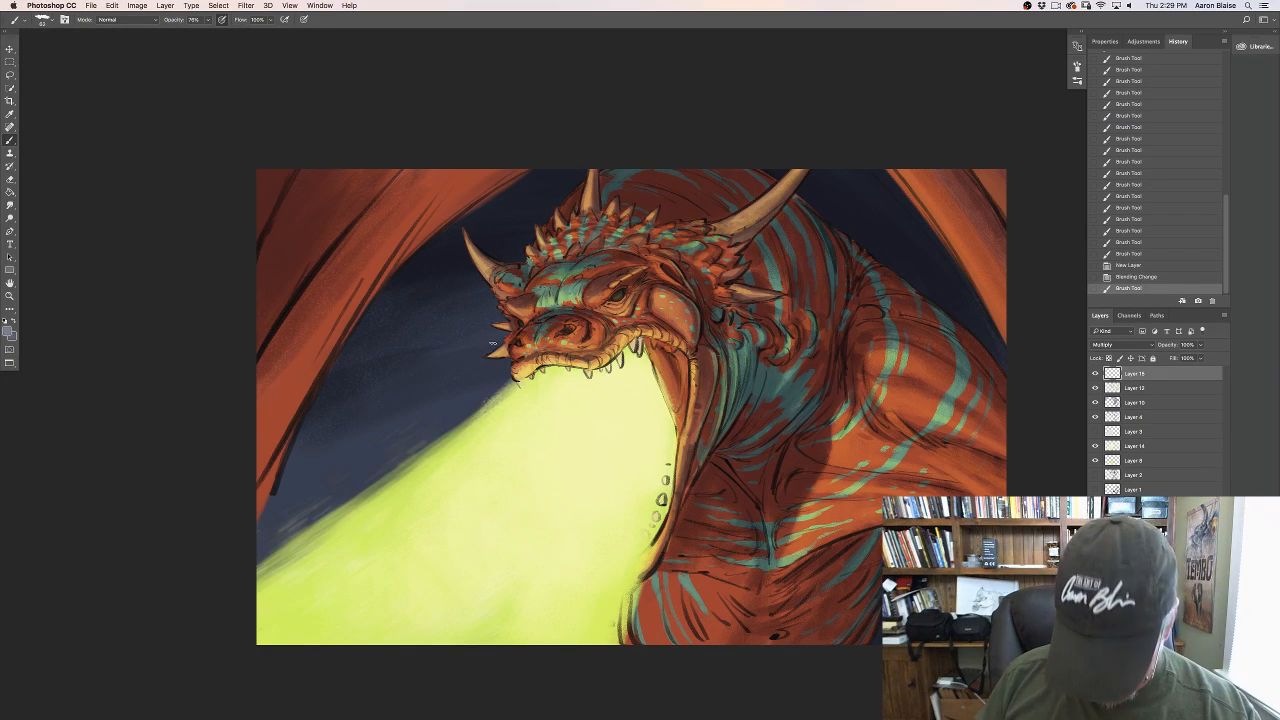
# Step: Paint Multiply shadows into the skin folds behind the corner of the dragon's jaw and down the upper neck
pyautogui.press('super+equal')
pyautogui.press('super+equal')
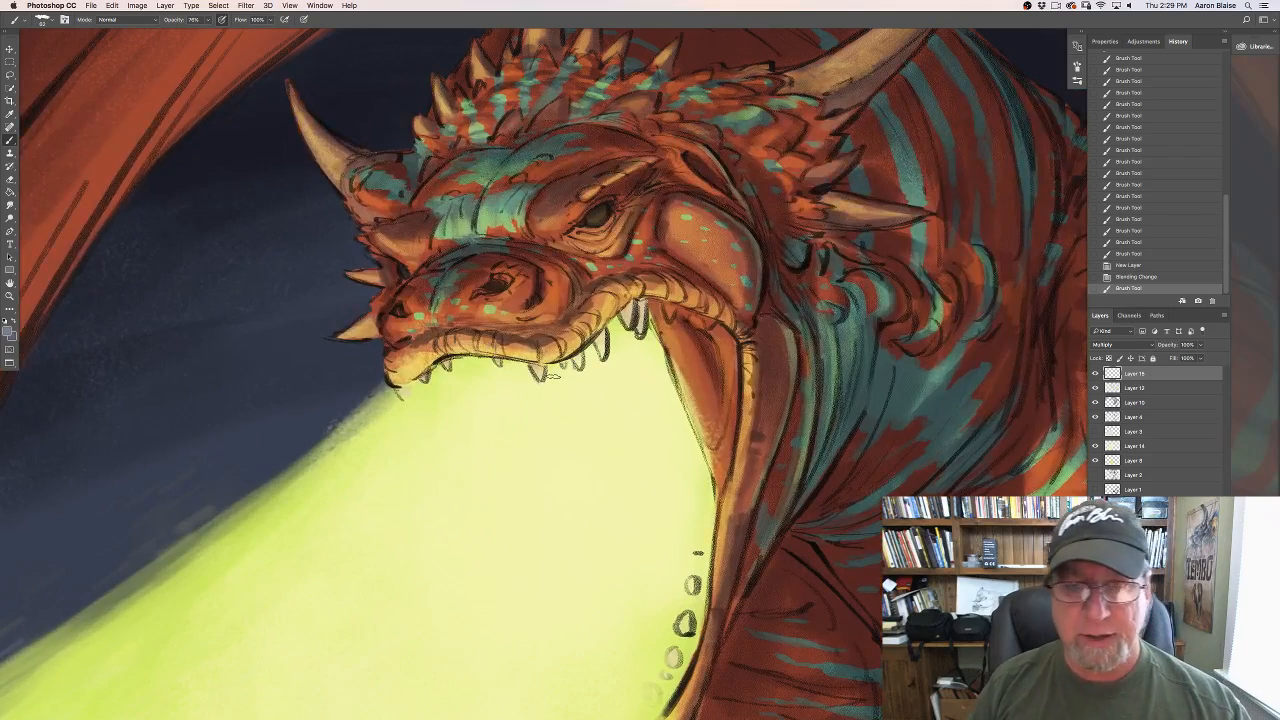
pyautogui.press('super+minus')
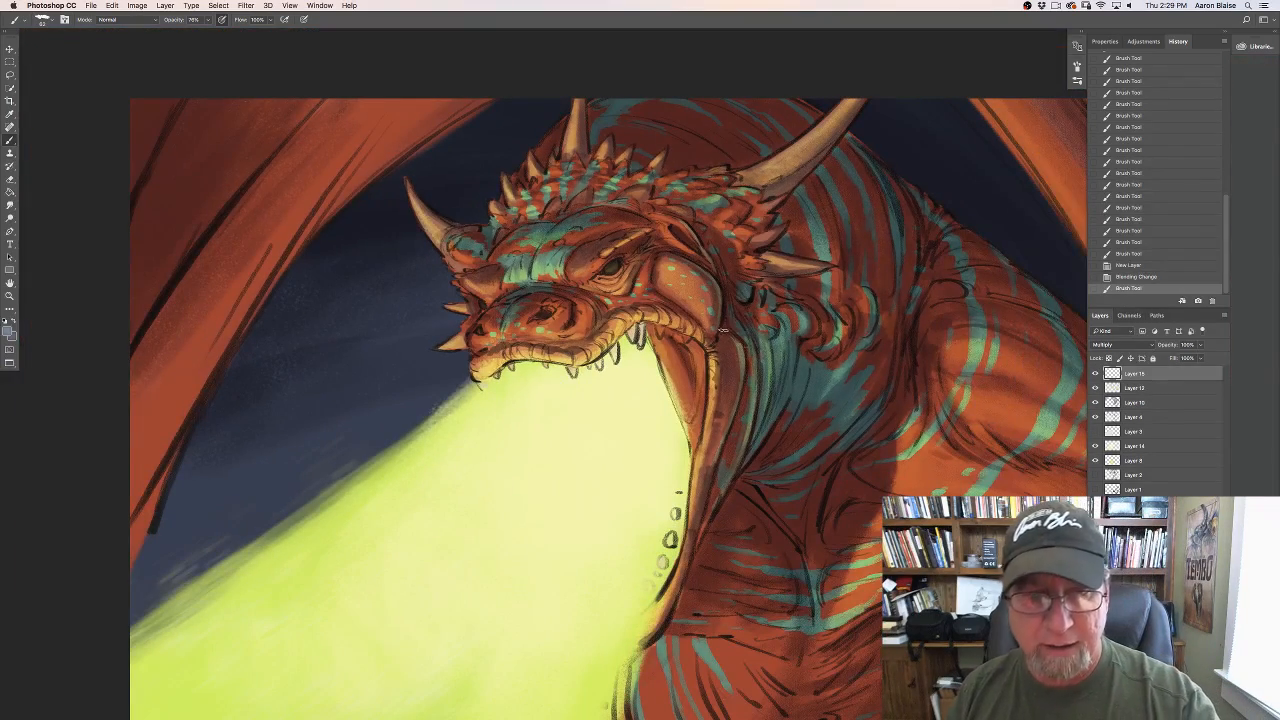
pyautogui.moveTo(722, 328); pyautogui.dragTo(720, 336)
pyautogui.moveTo(724, 312)
pyautogui.mouseDown()
pyautogui.moveTo(721, 330)
pyautogui.moveTo(723, 314)
pyautogui.mouseUp()
pyautogui.moveTo(724, 292); pyautogui.dragTo(730, 338)
pyautogui.moveTo(730, 328); pyautogui.dragTo(736, 366)
pyautogui.moveTo(739, 346); pyautogui.dragTo(746, 368)
pyautogui.moveTo(749, 366); pyautogui.dragTo(744, 397)
pyautogui.moveTo(738, 318); pyautogui.dragTo(744, 334)
pyautogui.moveTo(736, 312)
pyautogui.mouseDown()
pyautogui.moveTo(743, 328)
pyautogui.moveTo(738, 306)
pyautogui.mouseUp()
pyautogui.moveTo(725, 272); pyautogui.dragTo(758, 370)
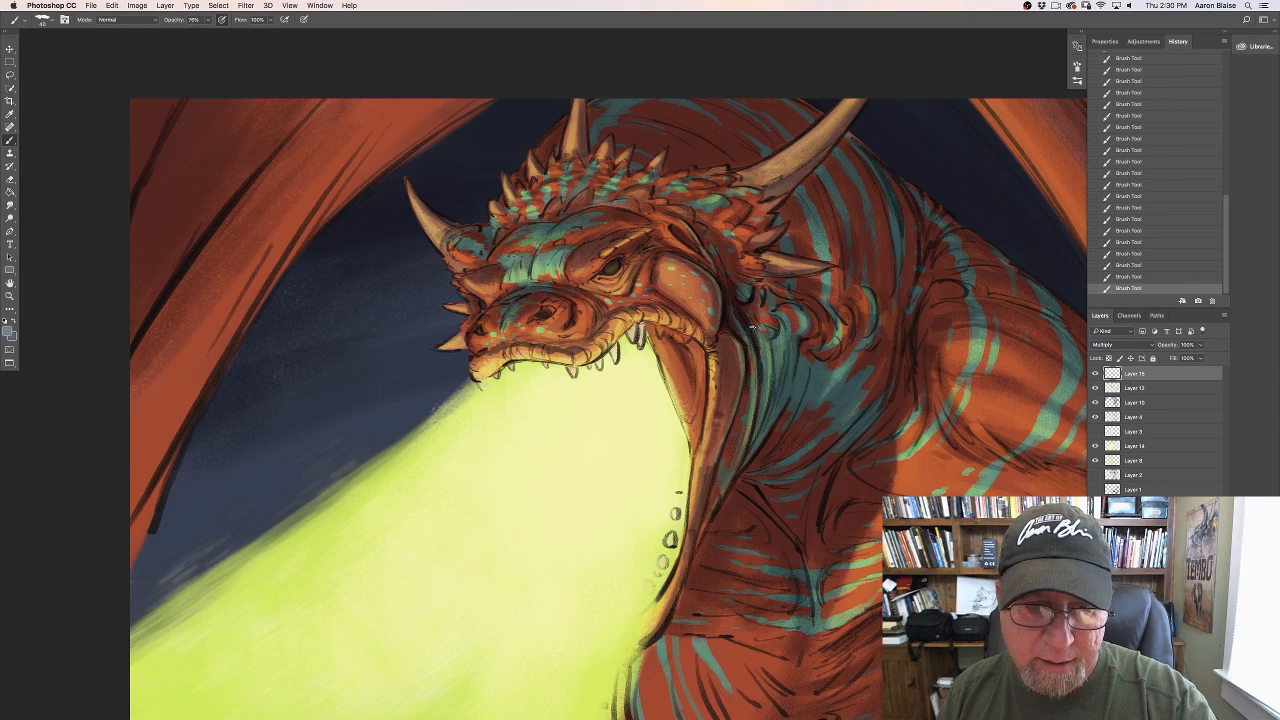
pyautogui.moveTo(750, 326); pyautogui.dragTo(762, 386)
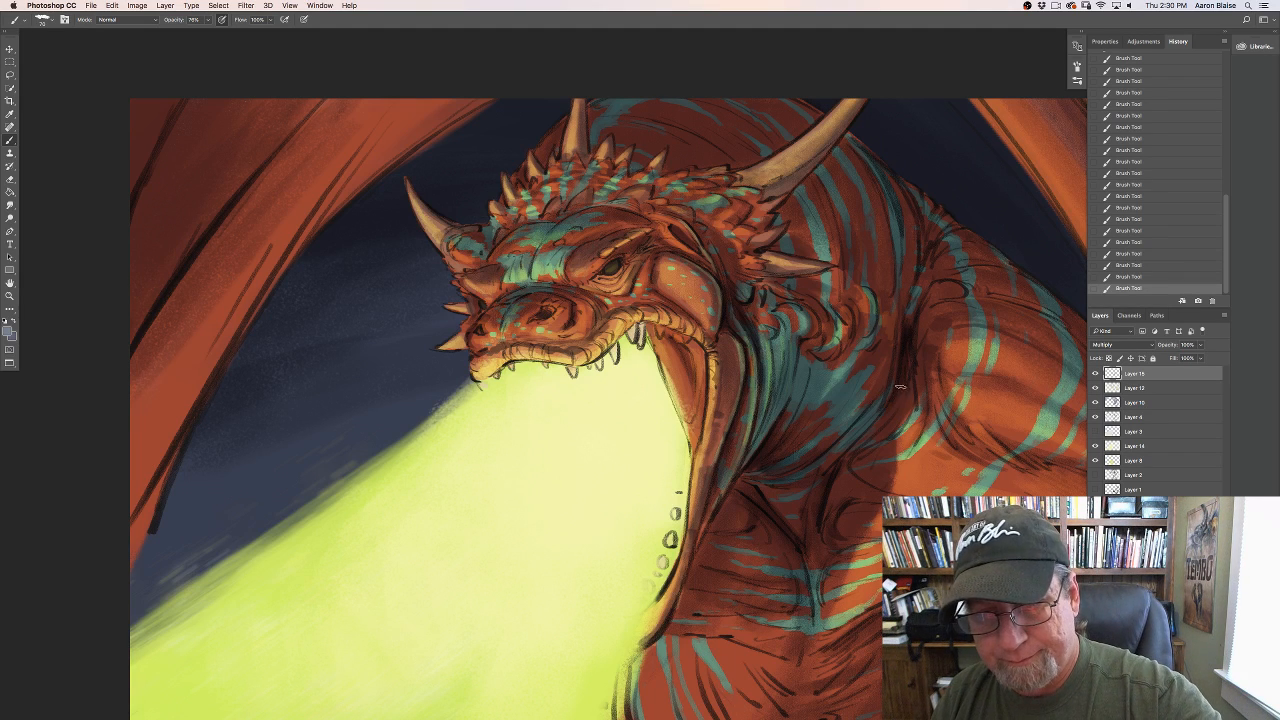
# Step: Shade the creases where the neck meets the shoulder and upper back, and deepen the teal neck folds
pyautogui.moveTo(909, 321); pyautogui.dragTo(934, 287)
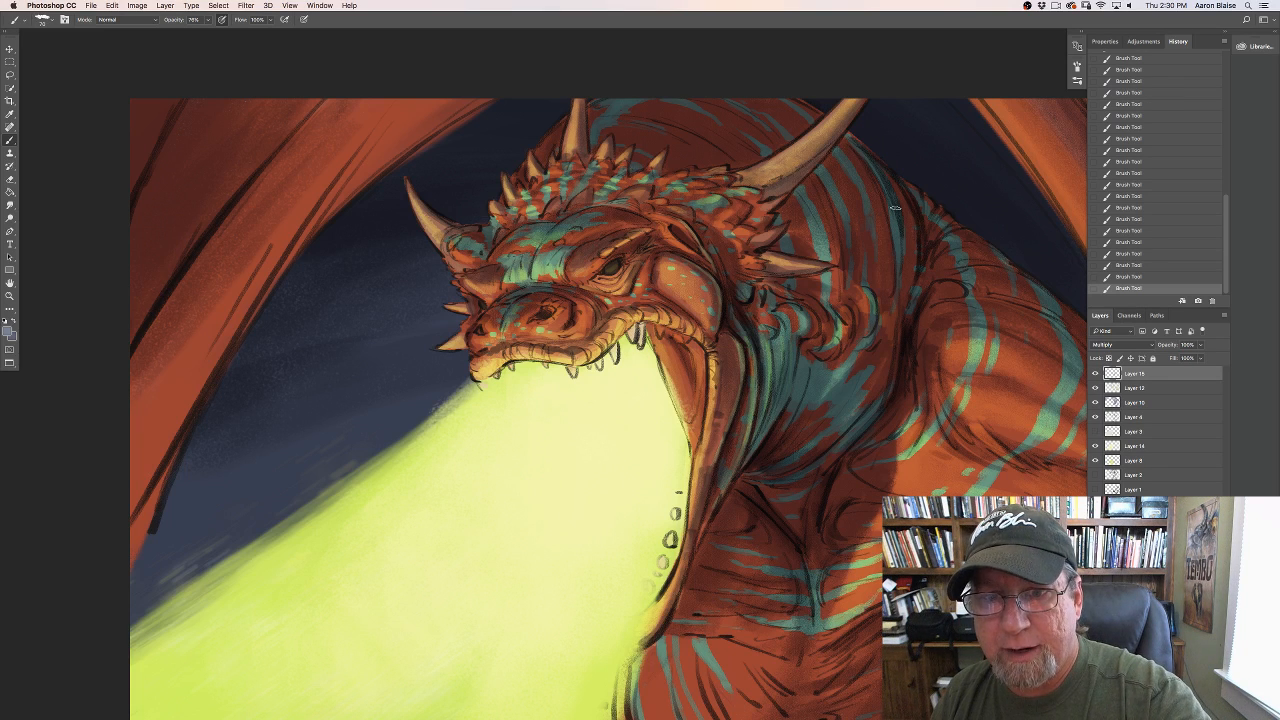
pyautogui.moveTo(896, 207)
pyautogui.mouseDown()
pyautogui.moveTo(897, 296)
pyautogui.moveTo(903, 245)
pyautogui.moveTo(877, 163)
pyautogui.moveTo(895, 302)
pyautogui.moveTo(863, 198)
pyautogui.mouseUp()
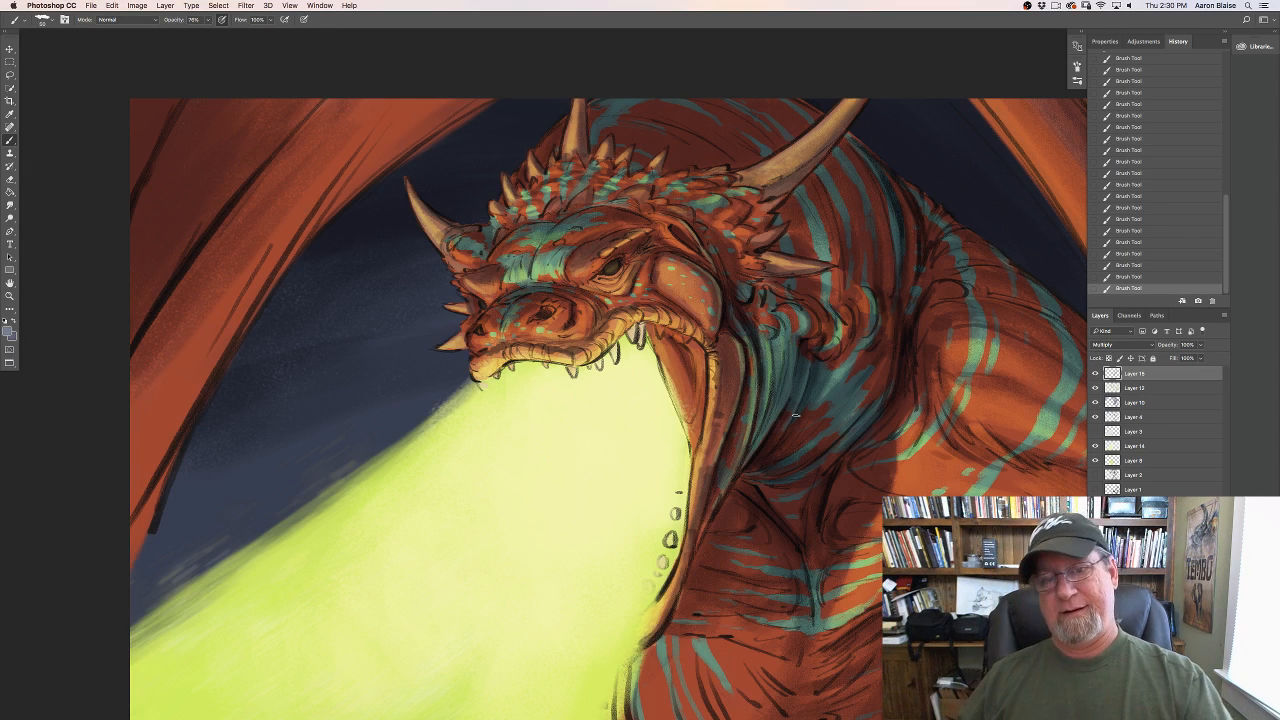
pyautogui.moveTo(772, 368)
pyautogui.mouseDown()
pyautogui.moveTo(773, 341)
pyautogui.moveTo(778, 396)
pyautogui.mouseUp()
pyautogui.moveTo(774, 315); pyautogui.dragTo(779, 396)
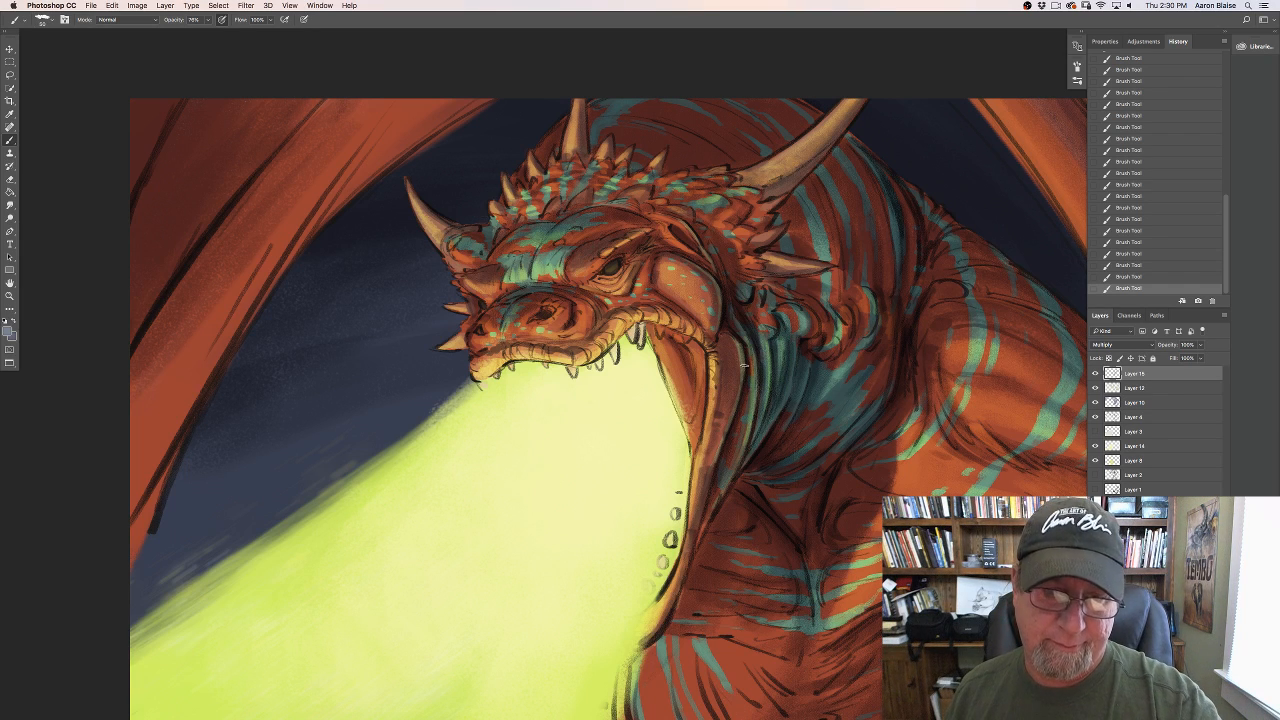
# Step: Shade the dragon's face behind the brow, along the cheek and at the inner corner of the mouth
pyautogui.moveTo(730, 264); pyautogui.dragTo(687, 221)
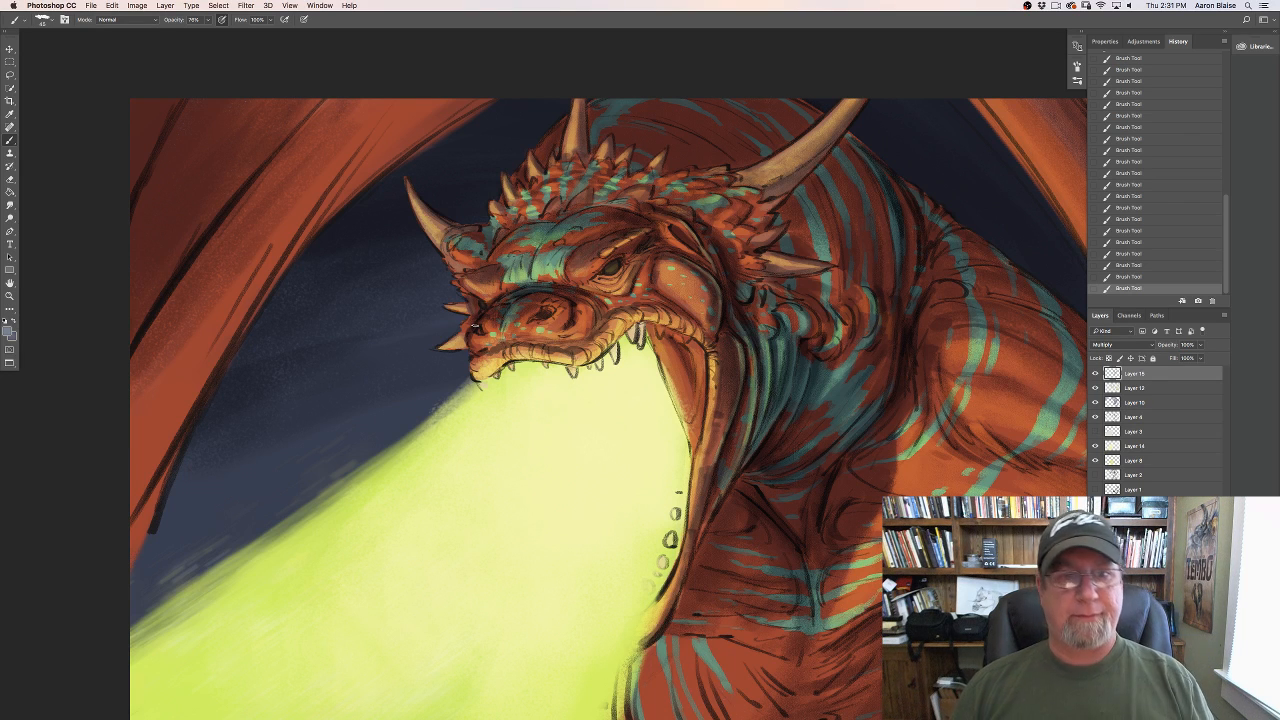
pyautogui.moveTo(697, 346)
pyautogui.mouseDown()
pyautogui.moveTo(700, 427)
pyautogui.moveTo(700, 397)
pyautogui.mouseUp()
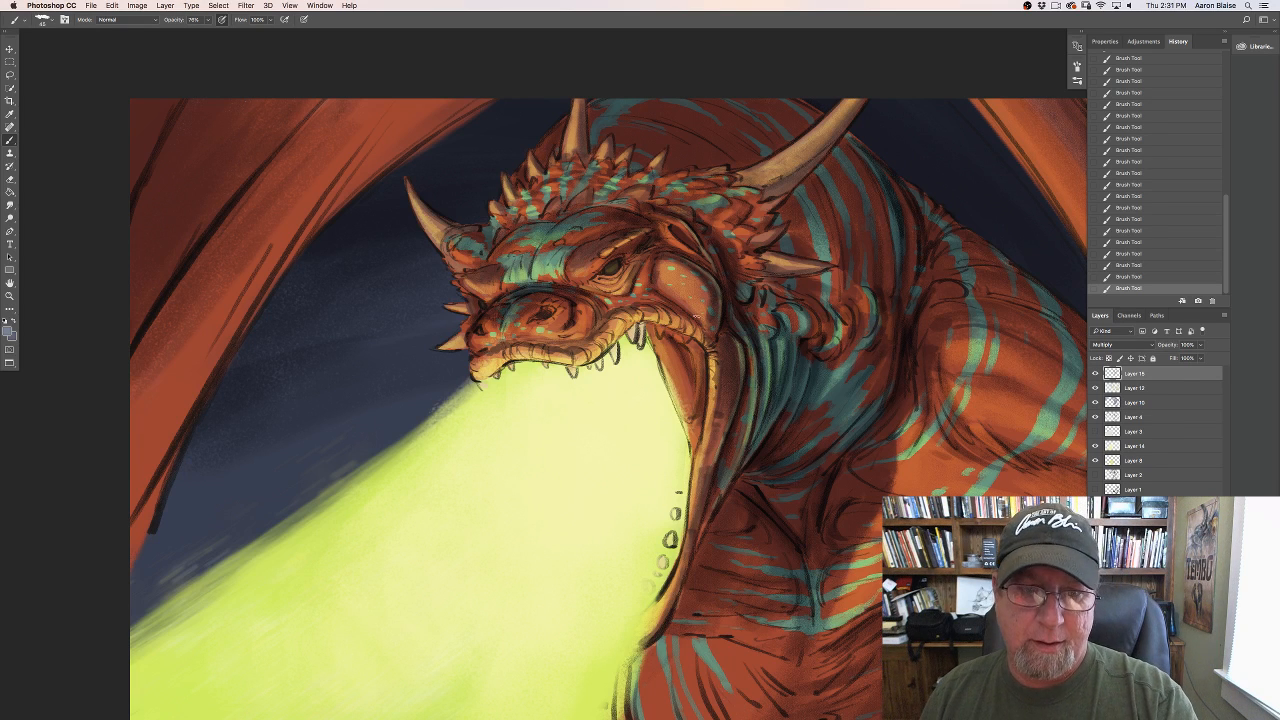
pyautogui.moveTo(709, 320)
pyautogui.mouseDown()
pyautogui.moveTo(671, 294)
pyautogui.moveTo(699, 297)
pyautogui.mouseUp()
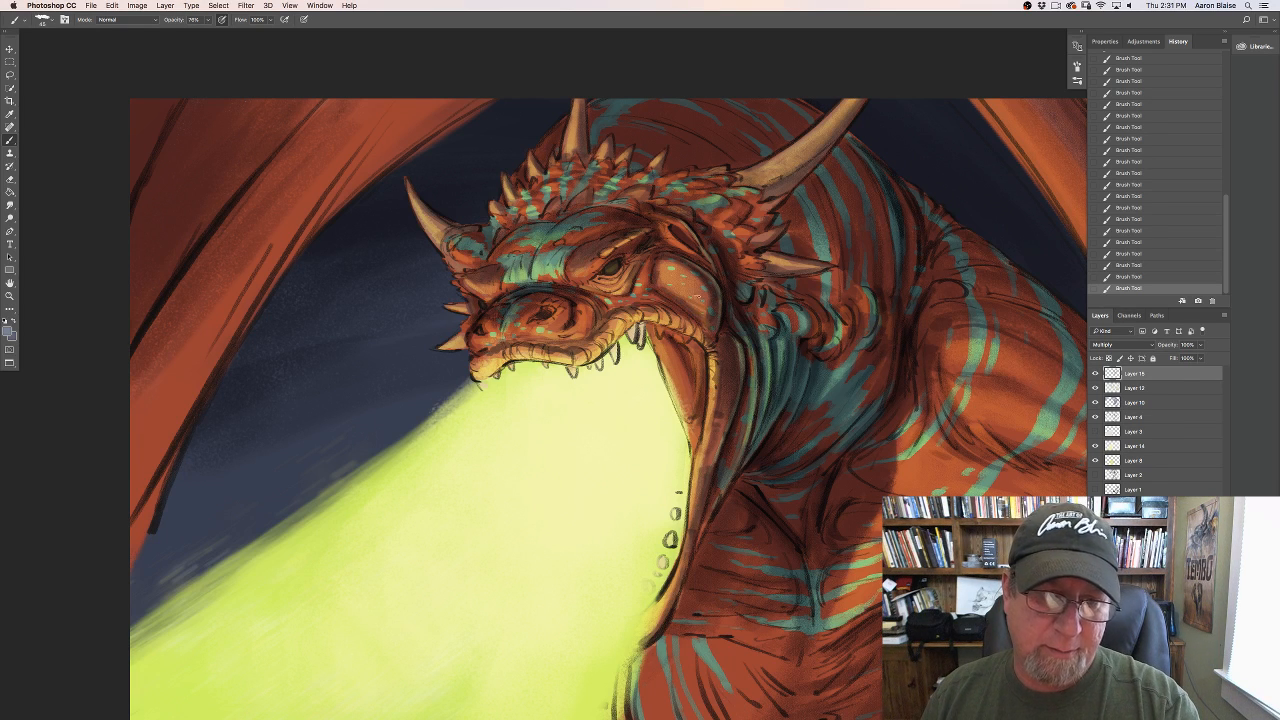
# Step: Darken the side of the neck behind the jaw frill, the shoulder crease and the centre of the chest
pyautogui.moveTo(810, 312); pyautogui.dragTo(832, 346)
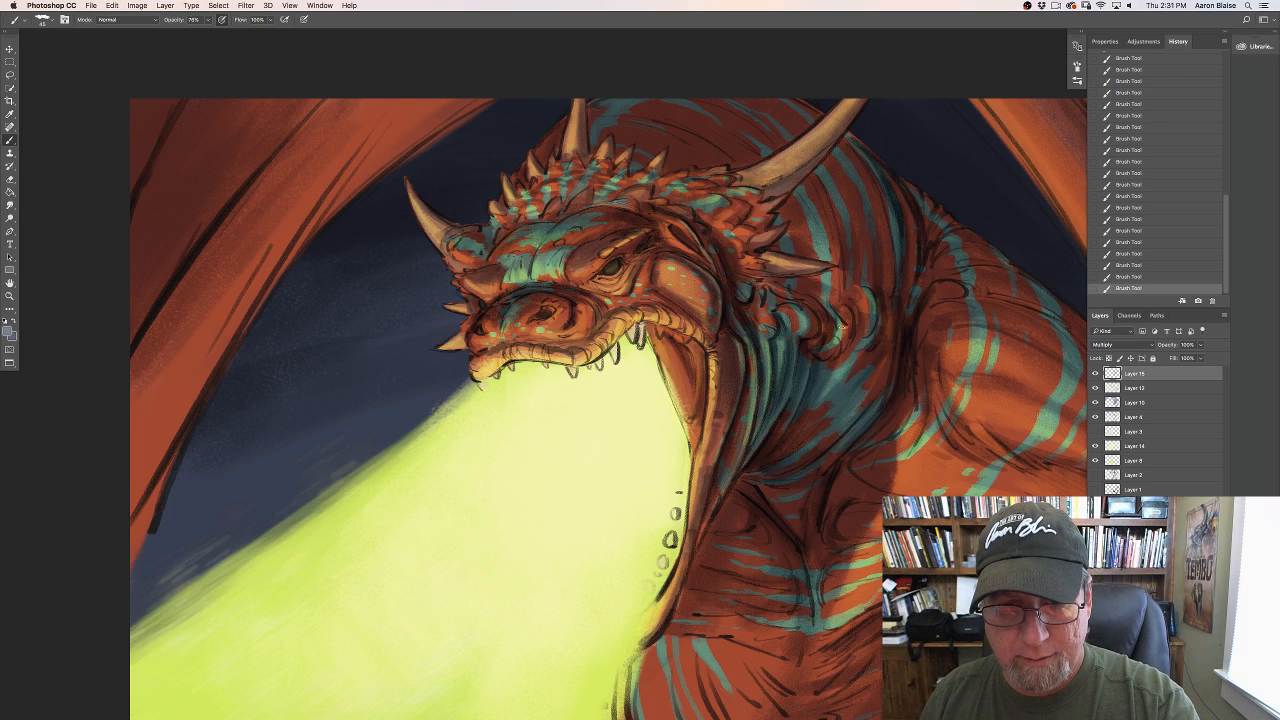
pyautogui.moveTo(858, 304)
pyautogui.mouseDown()
pyautogui.moveTo(847, 346)
pyautogui.moveTo(845, 272)
pyautogui.mouseUp()
pyautogui.moveTo(853, 338)
pyautogui.mouseDown()
pyautogui.moveTo(816, 405)
pyautogui.moveTo(859, 347)
pyautogui.moveTo(867, 362)
pyautogui.moveTo(886, 307)
pyautogui.moveTo(868, 363)
pyautogui.moveTo(840, 390)
pyautogui.mouseUp()
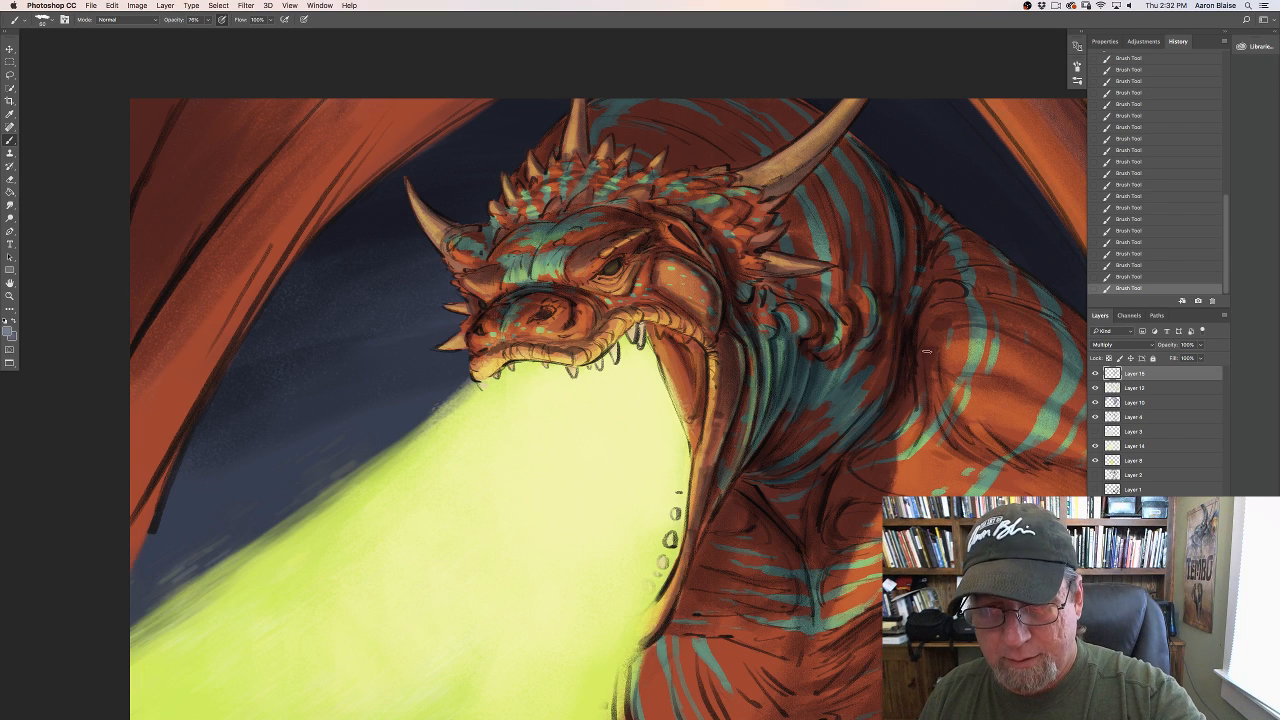
pyautogui.moveTo(925, 351)
pyautogui.mouseDown()
pyautogui.moveTo(933, 405)
pyautogui.moveTo(893, 468)
pyautogui.mouseUp()
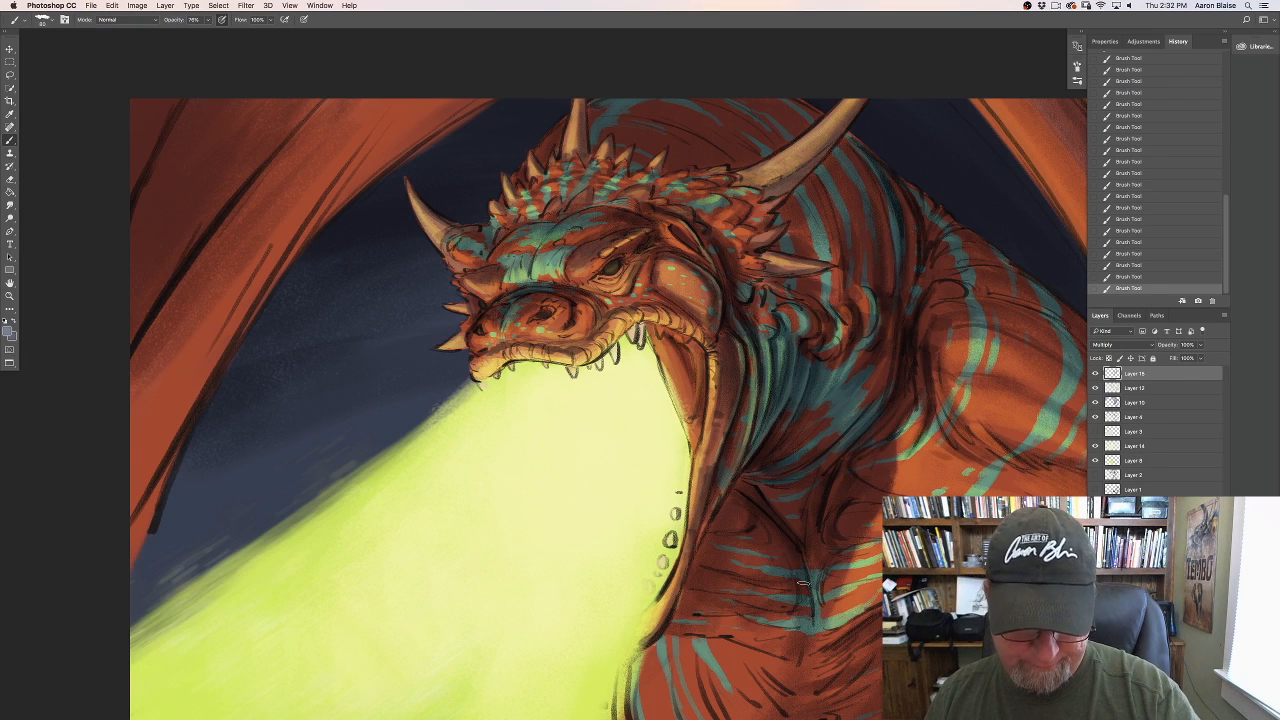
pyautogui.moveTo(804, 583); pyautogui.dragTo(801, 647)
# Step: Increase the brush size and erase a bit of the shading around the dragon's upper teeth
pyautogui.press(']')
pyautogui.press(']')
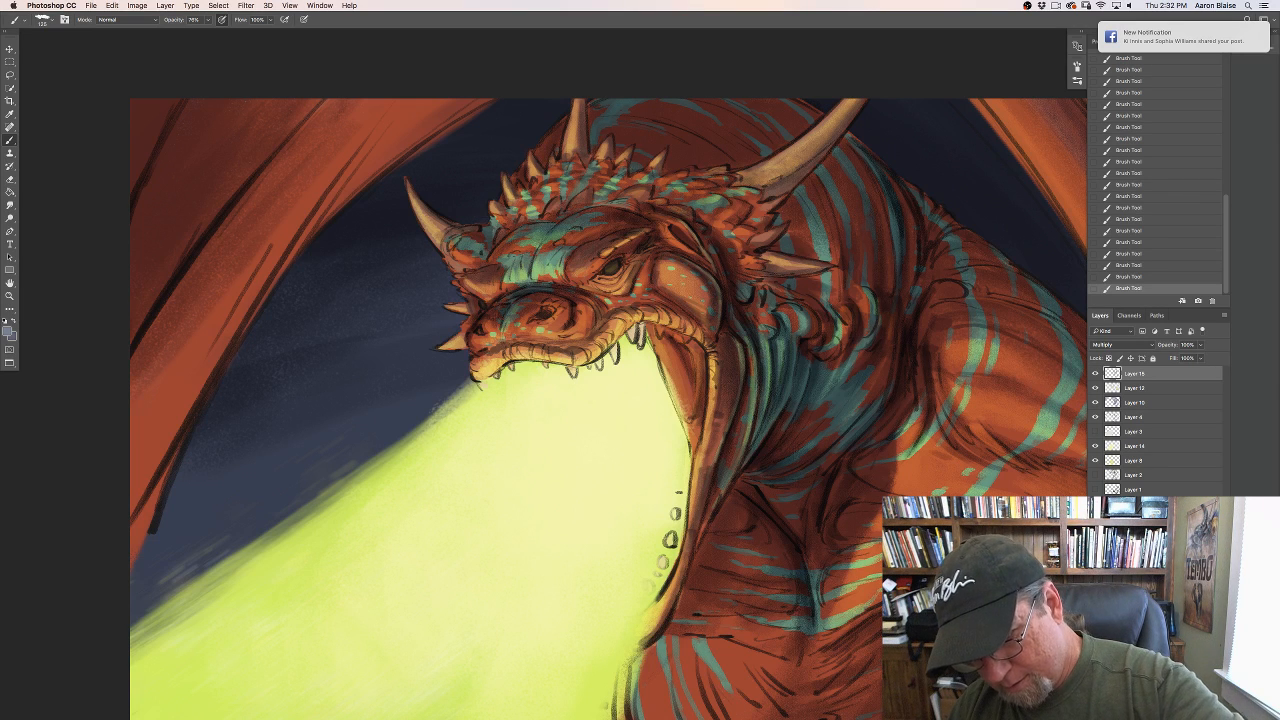
pyautogui.moveTo(632, 336); pyautogui.dragTo(640, 346)
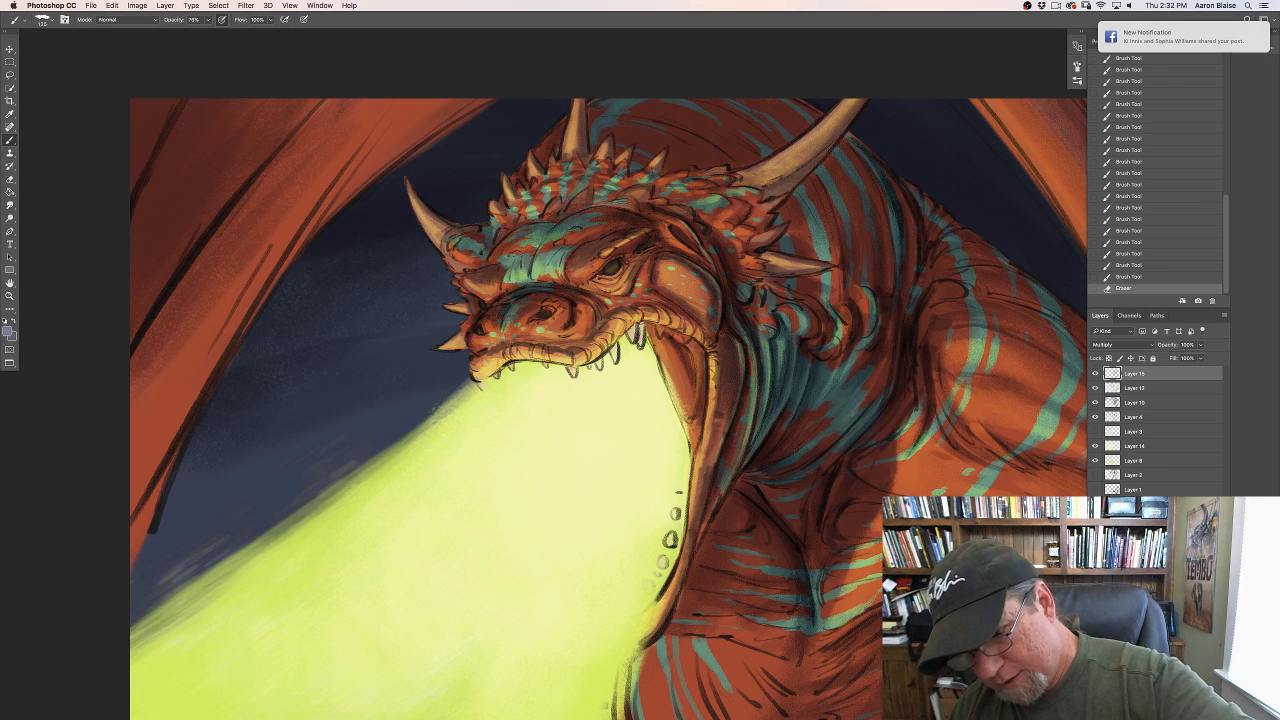
# Step: Reduce the brush size and shade the side of the dragon's neck just below the spikes of the jaw frill
pyautogui.press('[')
pyautogui.press('[')
pyautogui.moveTo(748, 262)
pyautogui.mouseDown()
pyautogui.moveTo(776, 276)
pyautogui.moveTo(770, 300)
pyautogui.mouseUp()
pyautogui.moveTo(762, 290); pyautogui.dragTo(782, 312)
pyautogui.moveTo(772, 302)
pyautogui.mouseDown()
pyautogui.moveTo(786, 318)
pyautogui.moveTo(774, 306)
pyautogui.mouseUp()
pyautogui.moveTo(764, 296); pyautogui.dragTo(782, 318)
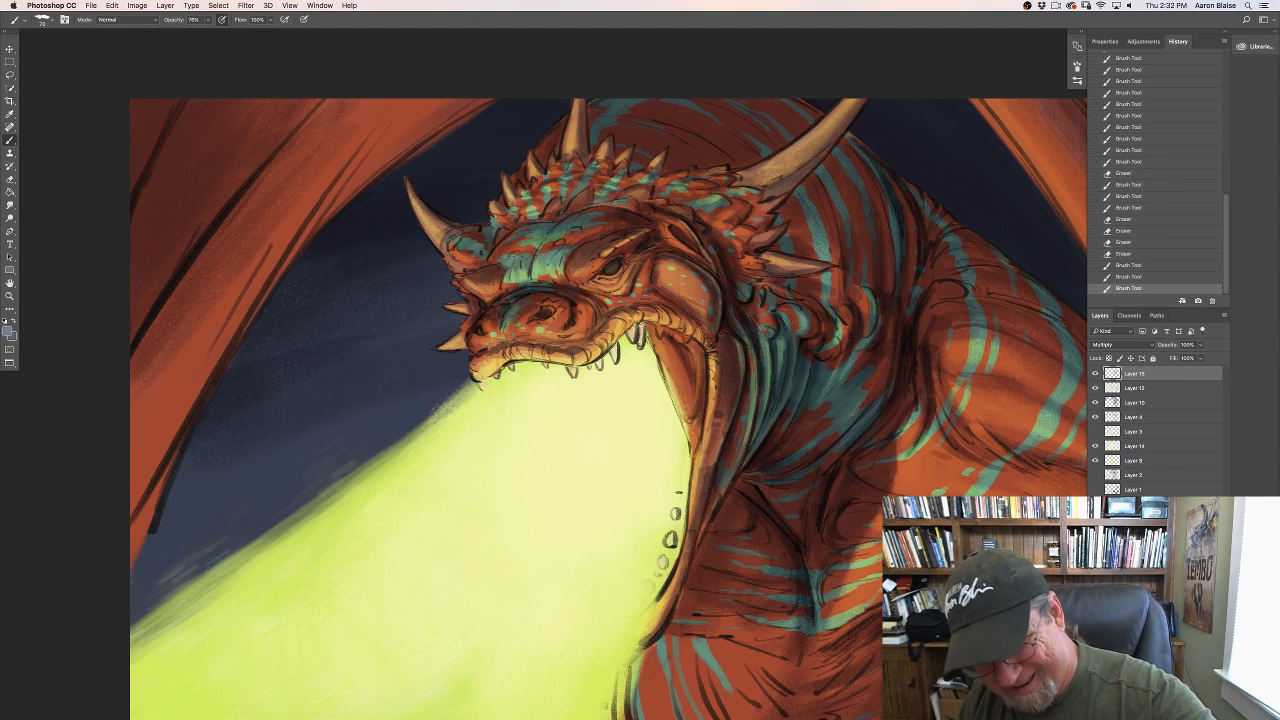
# Step: Shade the folds on the far side of the dragon's belly with short strokes below the raised arm
pyautogui.moveTo(838, 622); pyautogui.dragTo(855, 636)
pyautogui.moveTo(840, 632); pyautogui.dragTo(874, 664)
pyautogui.moveTo(856, 659); pyautogui.dragTo(873, 669)
pyautogui.moveTo(855, 668); pyautogui.dragTo(876, 684)
pyautogui.moveTo(851, 685); pyautogui.dragTo(876, 697)
pyautogui.moveTo(850, 697); pyautogui.dragTo(875, 702)
pyautogui.moveTo(850, 702); pyautogui.dragTo(874, 707)
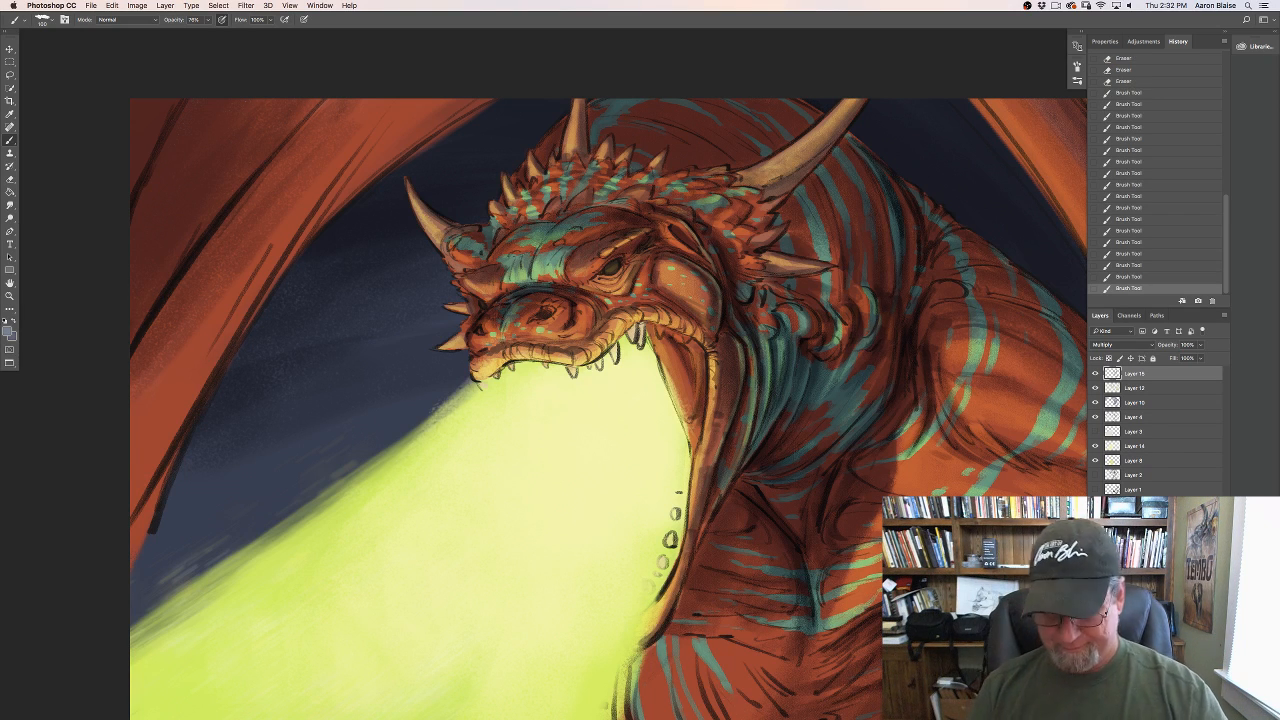
# Step: Darken the lower belly and its creases, continuing to the edge of the torso beside the fire
pyautogui.moveTo(246, 638); pyautogui.dragTo(142, 508)
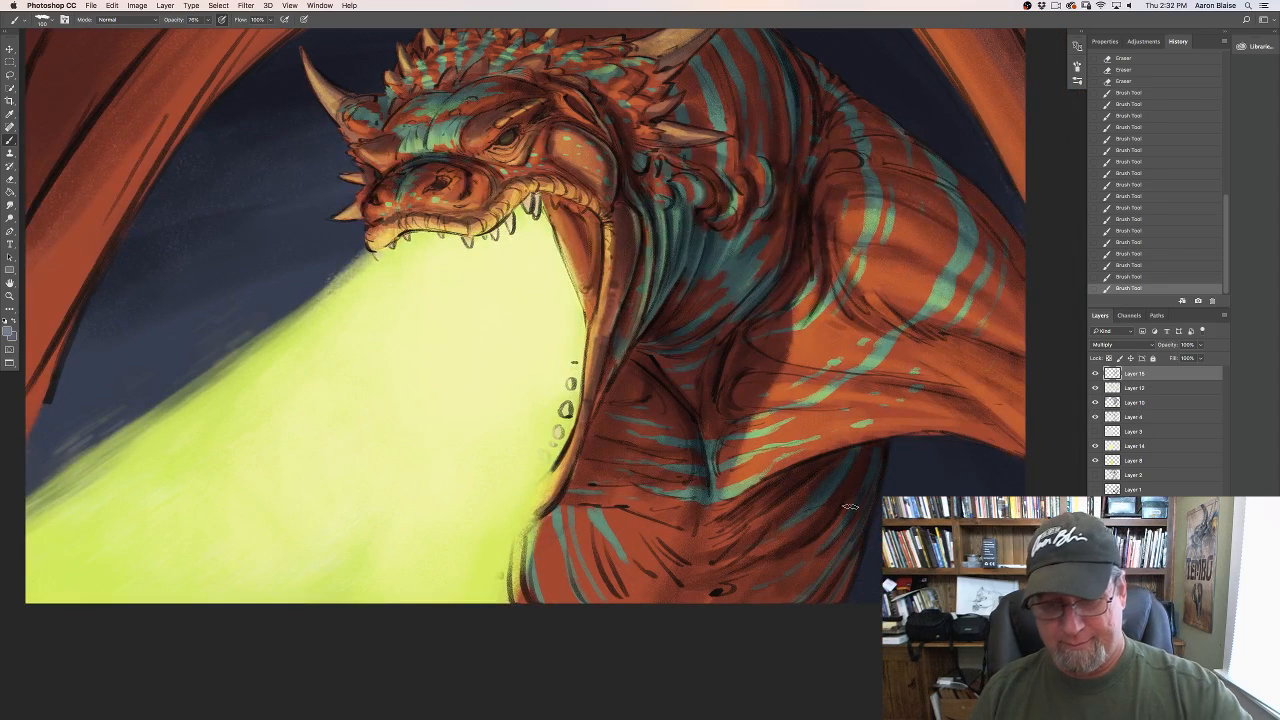
pyautogui.moveTo(799, 575)
pyautogui.mouseDown()
pyautogui.moveTo(852, 512)
pyautogui.moveTo(764, 600)
pyautogui.moveTo(822, 559)
pyautogui.moveTo(861, 507)
pyautogui.moveTo(831, 596)
pyautogui.mouseUp()
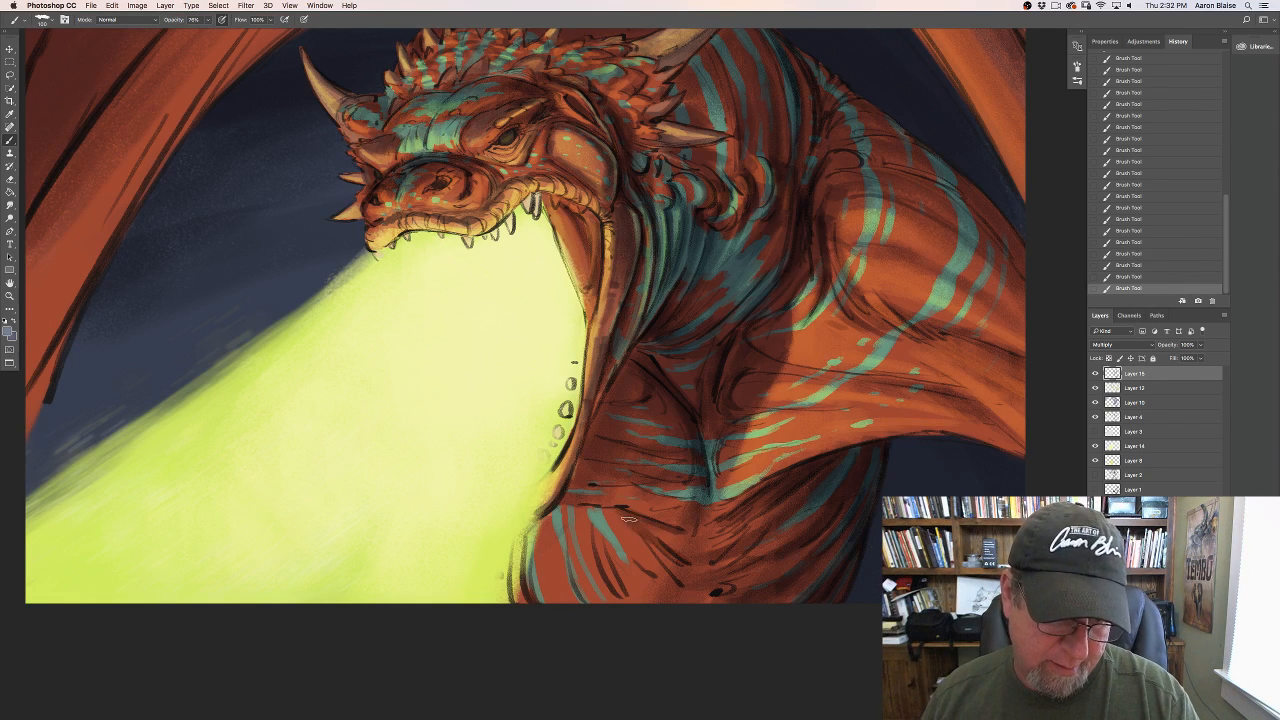
pyautogui.moveTo(612, 517); pyautogui.dragTo(668, 582)
pyautogui.moveTo(602, 520); pyautogui.dragTo(633, 594)
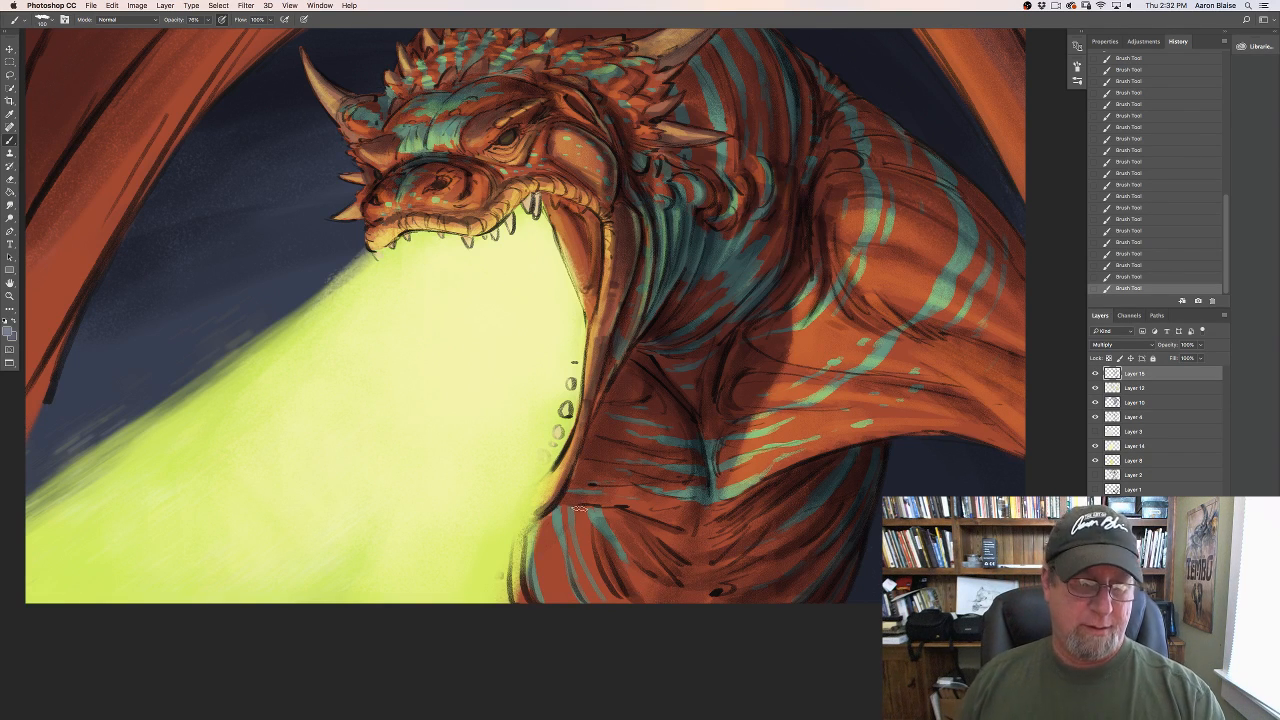
pyautogui.moveTo(580, 510)
pyautogui.mouseDown()
pyautogui.moveTo(602, 591)
pyautogui.moveTo(574, 598)
pyautogui.mouseUp()
pyautogui.moveTo(532, 550); pyautogui.dragTo(528, 582)
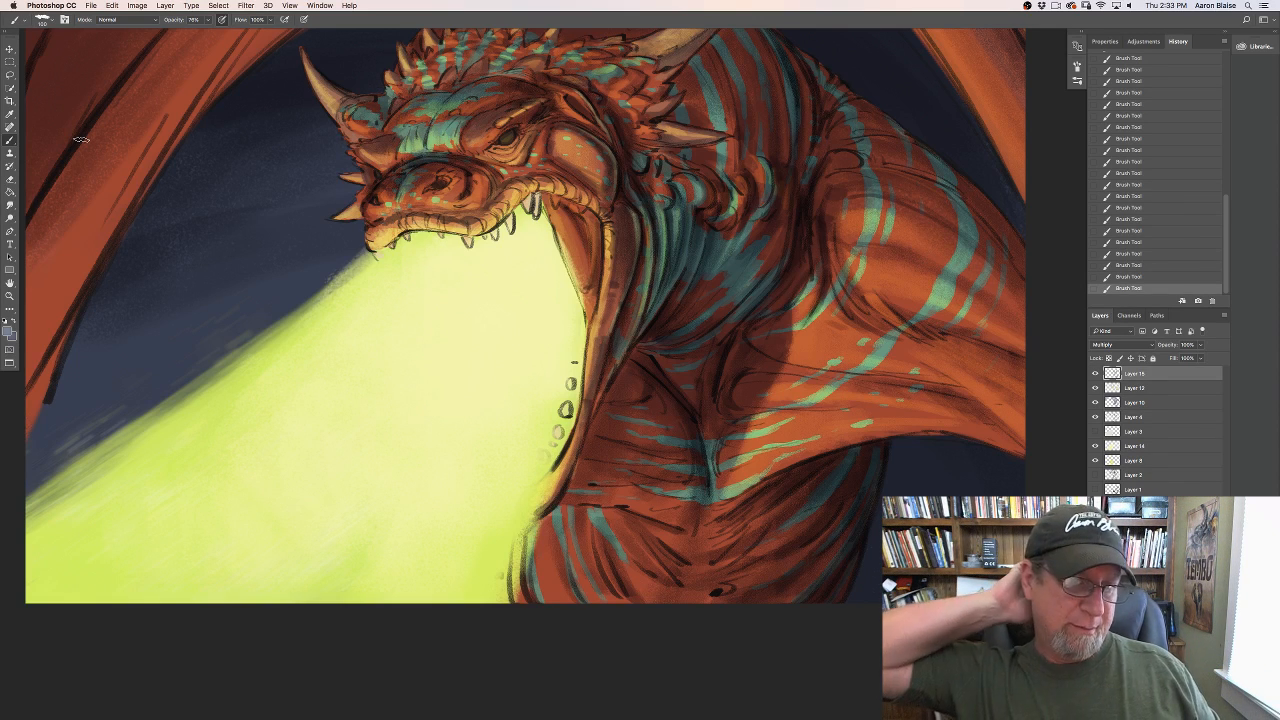
# Step: Check the whole painting at a smaller size and shade the neck stripes below the large curved horn
pyautogui.press('super+minus')
pyautogui.press('super+minus')
pyautogui.press('super+minus')
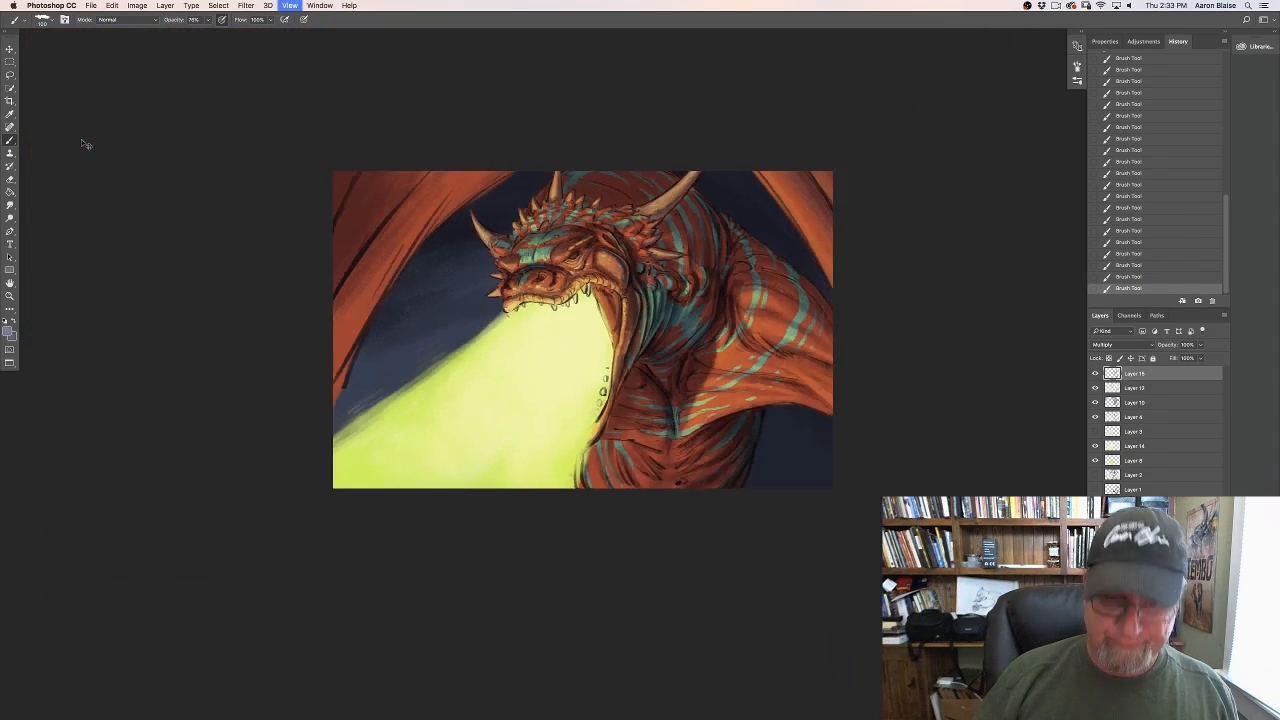
pyautogui.press('super+plus')
pyautogui.press('super+plus')
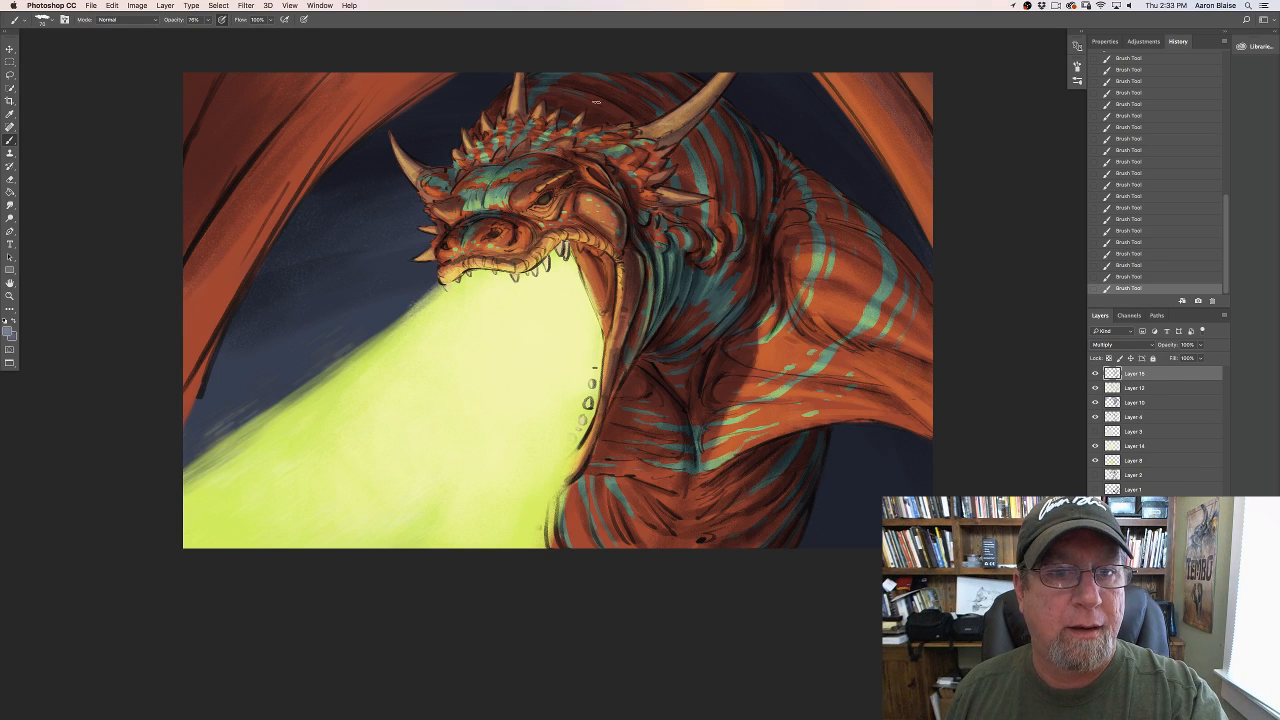
pyautogui.moveTo(686, 153); pyautogui.dragTo(700, 189)
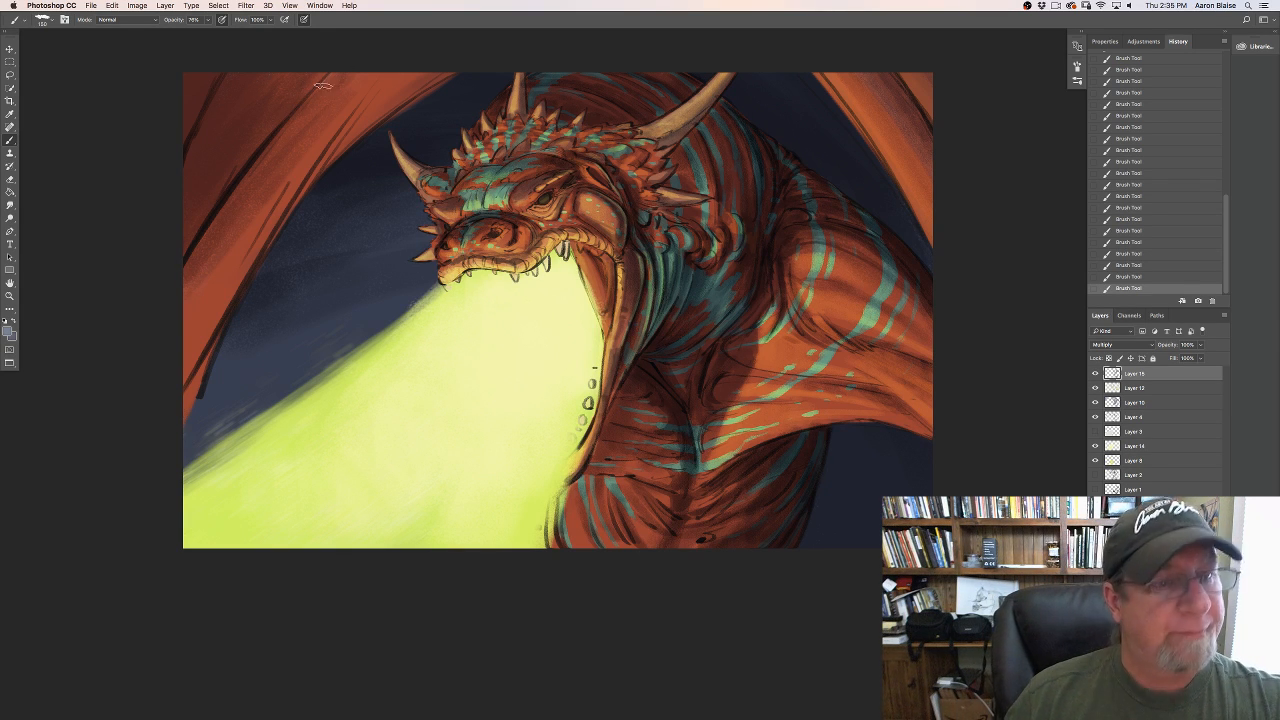
# Step: Adjust the brush size and darken both wings with broad strokes along their folds
pyautogui.press(']')
pyautogui.press(']')
pyautogui.press(']')
pyautogui.press(']')
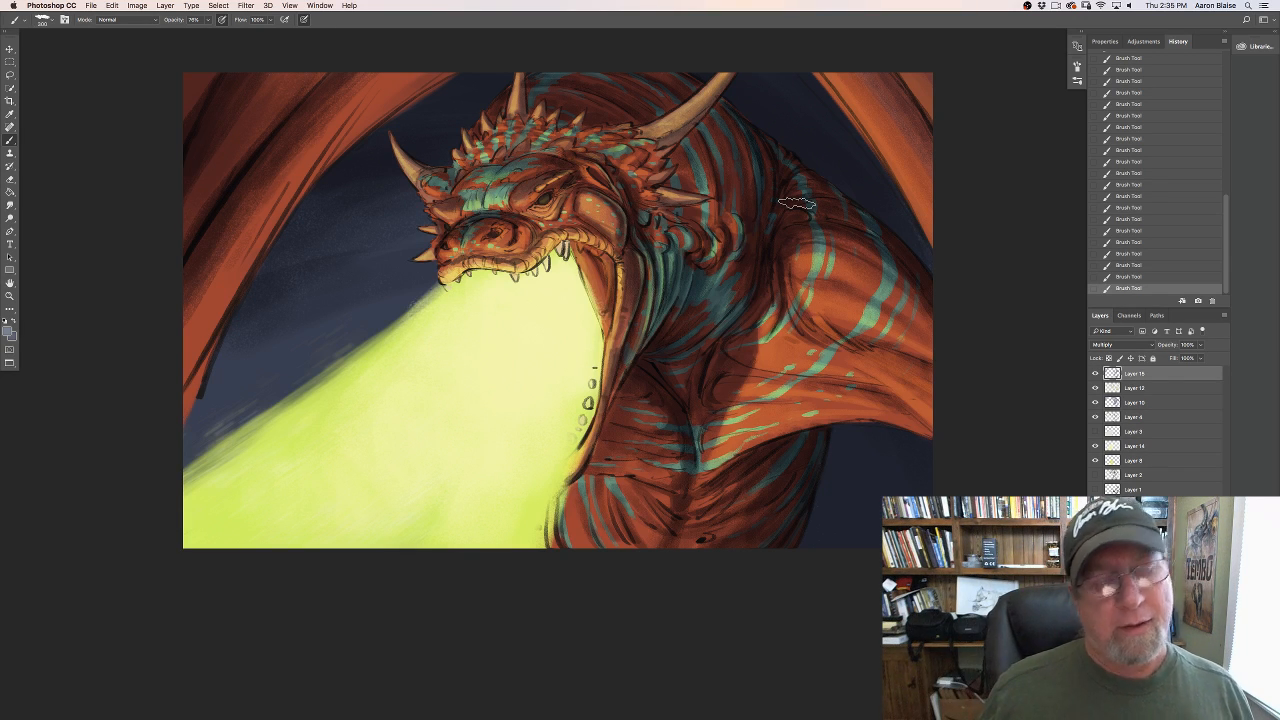
pyautogui.press('[')
pyautogui.press('[')
pyautogui.press('[')
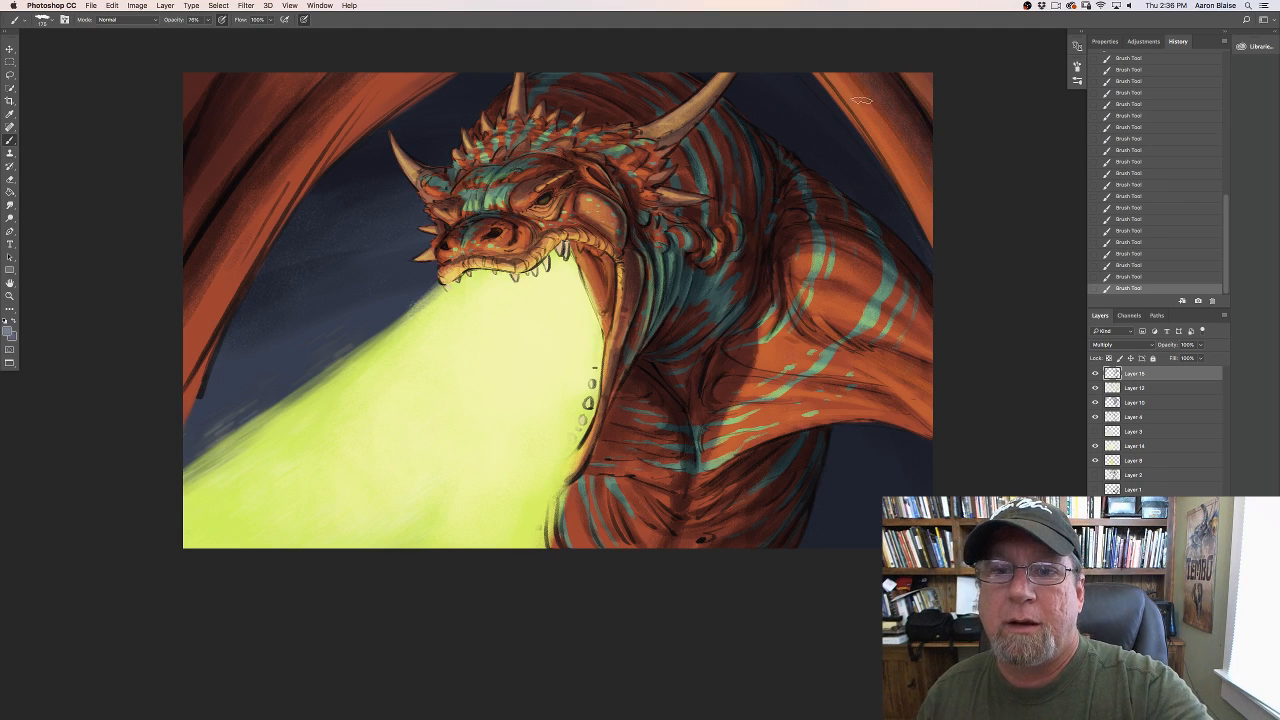
pyautogui.moveTo(842, 80); pyautogui.dragTo(957, 261)
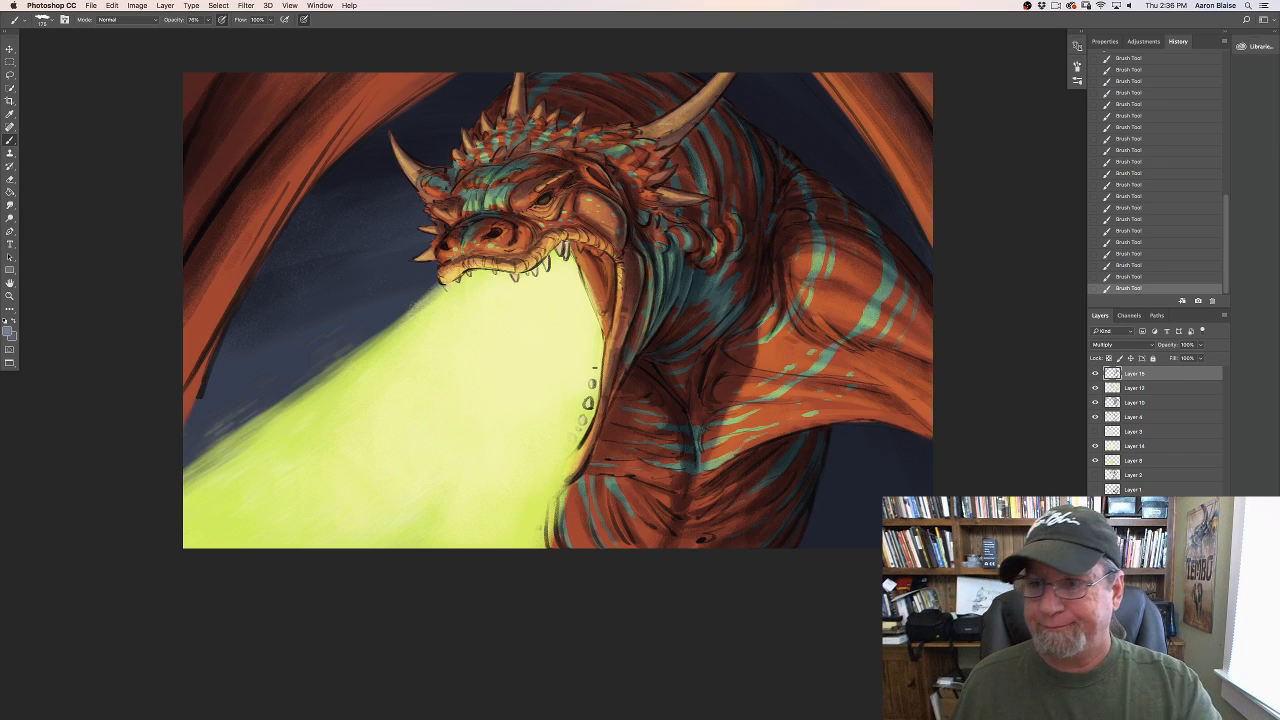
# Step: Create a new layer above the shadow layer and set its blending mode to Overlay
pyautogui.press('alt+shift+super+n')
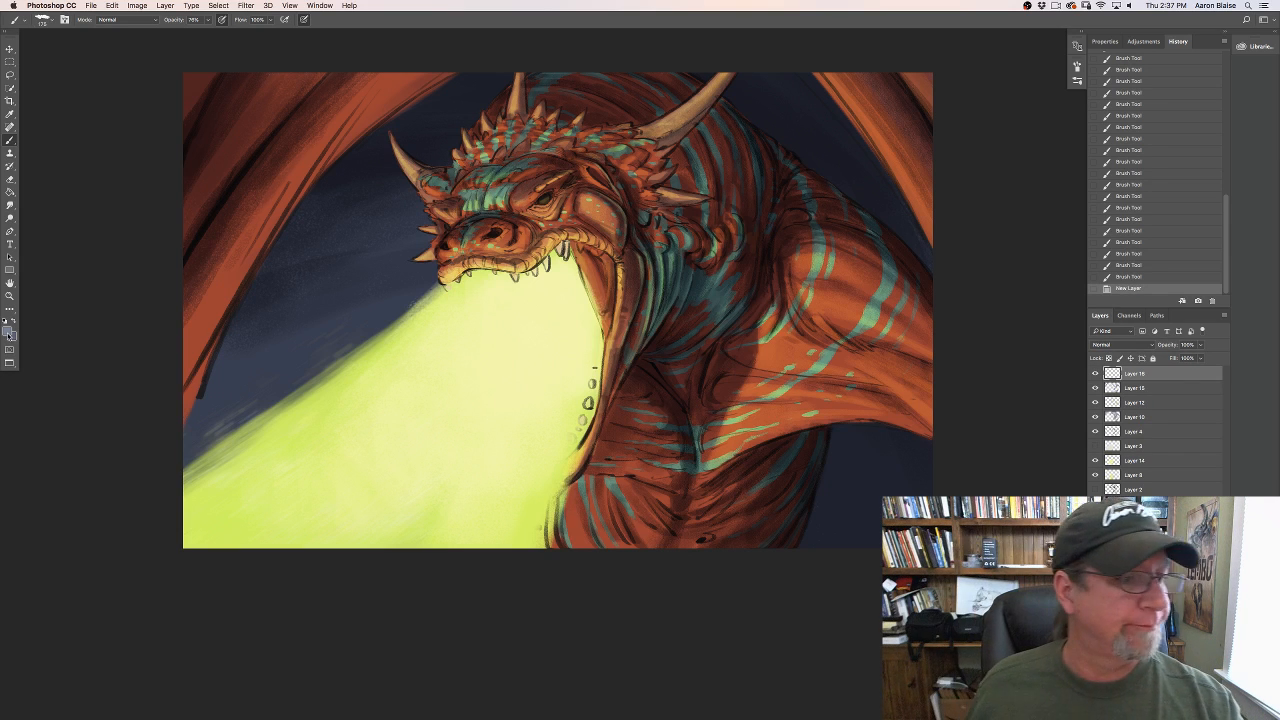
pyautogui.click(8, 333)
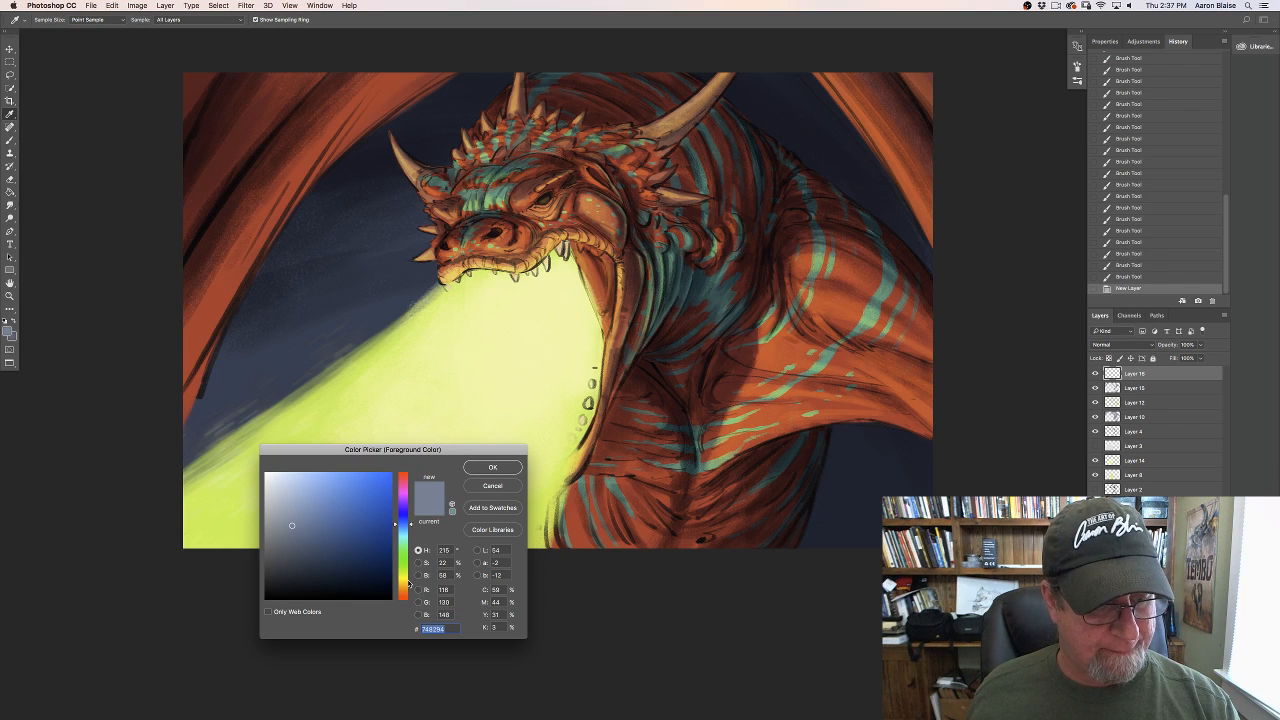
pyautogui.click(492, 467)
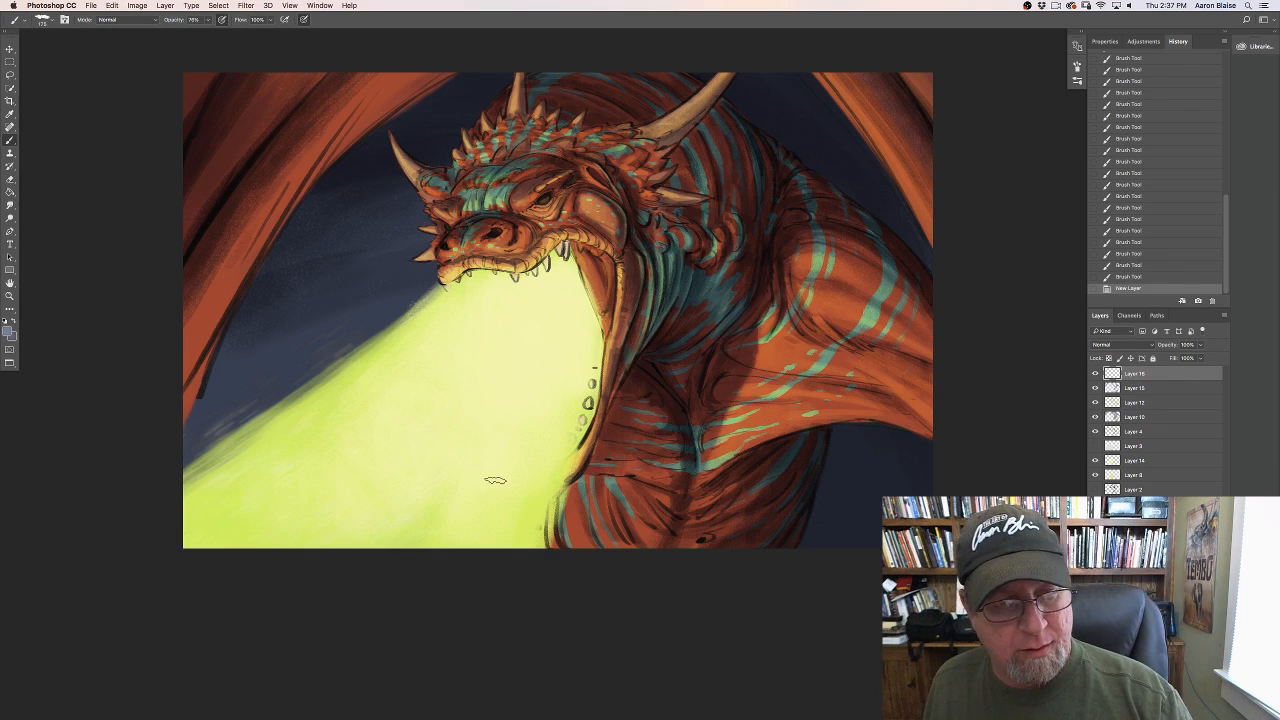
pyautogui.click(1110, 344)
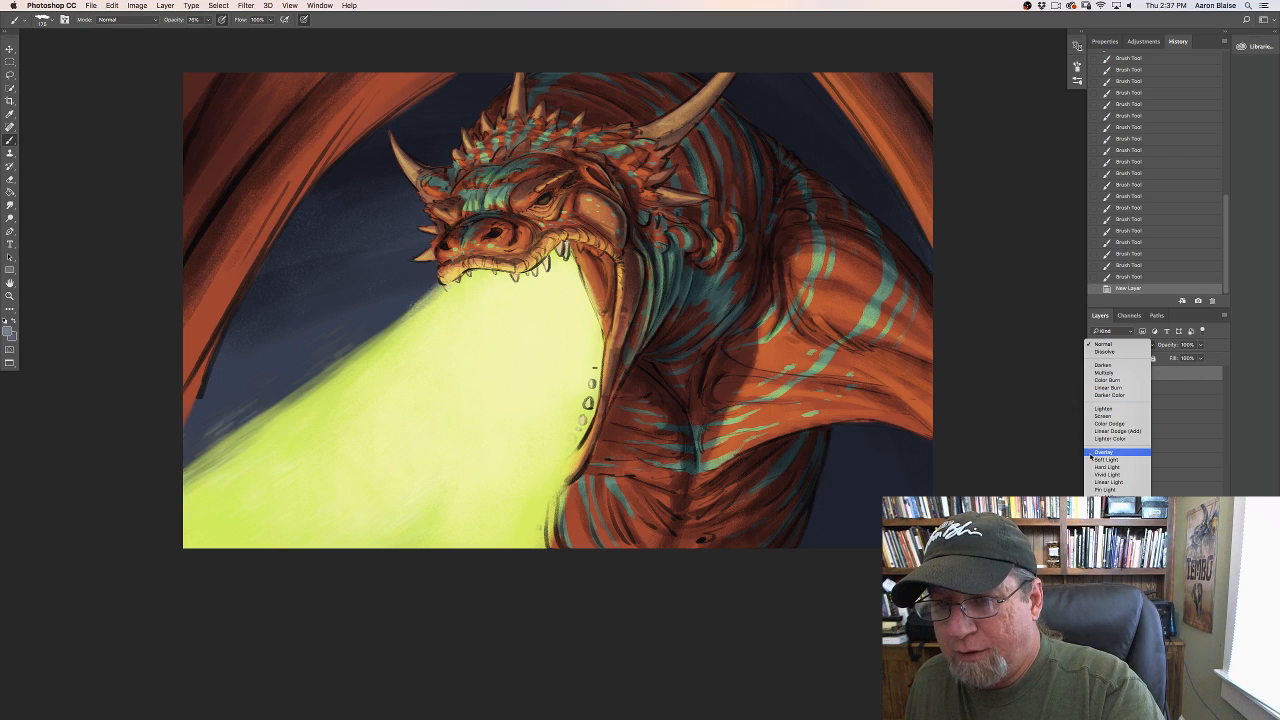
pyautogui.click(1094, 459)
# Step: Set the foreground colour to a pale yellow-green matching the fire
pyautogui.click(8, 333)
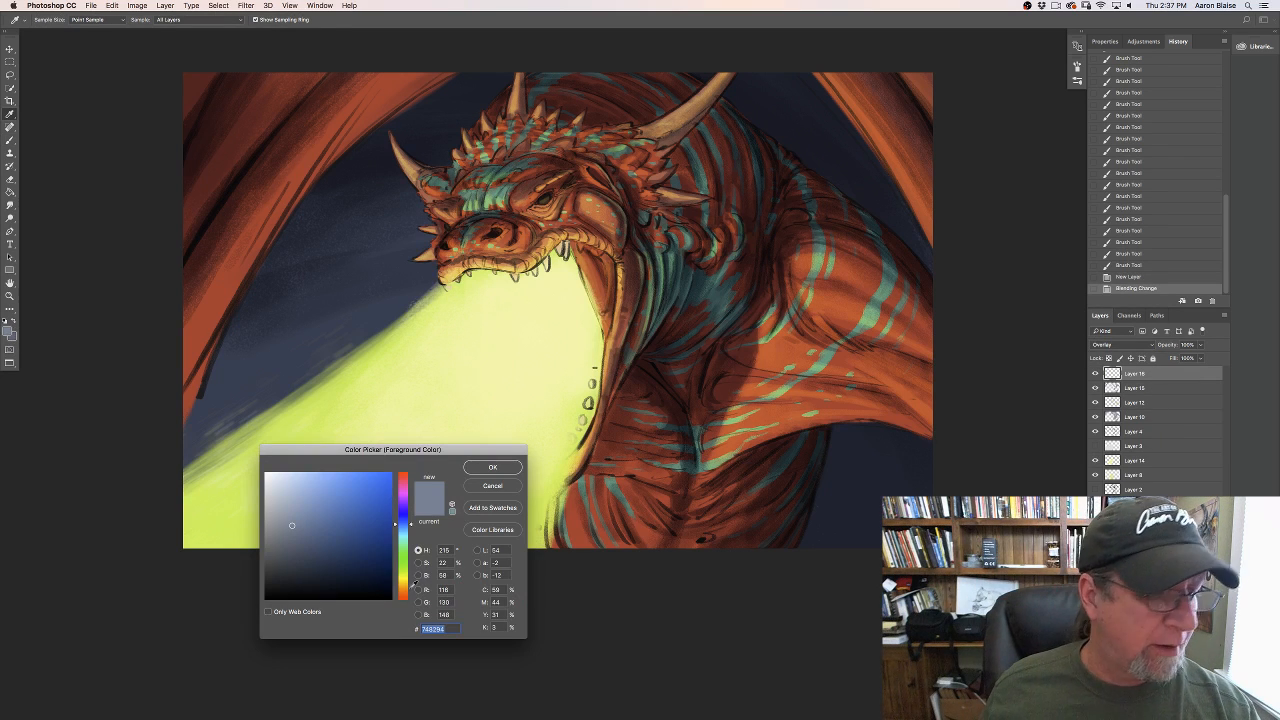
pyautogui.click(403, 589)
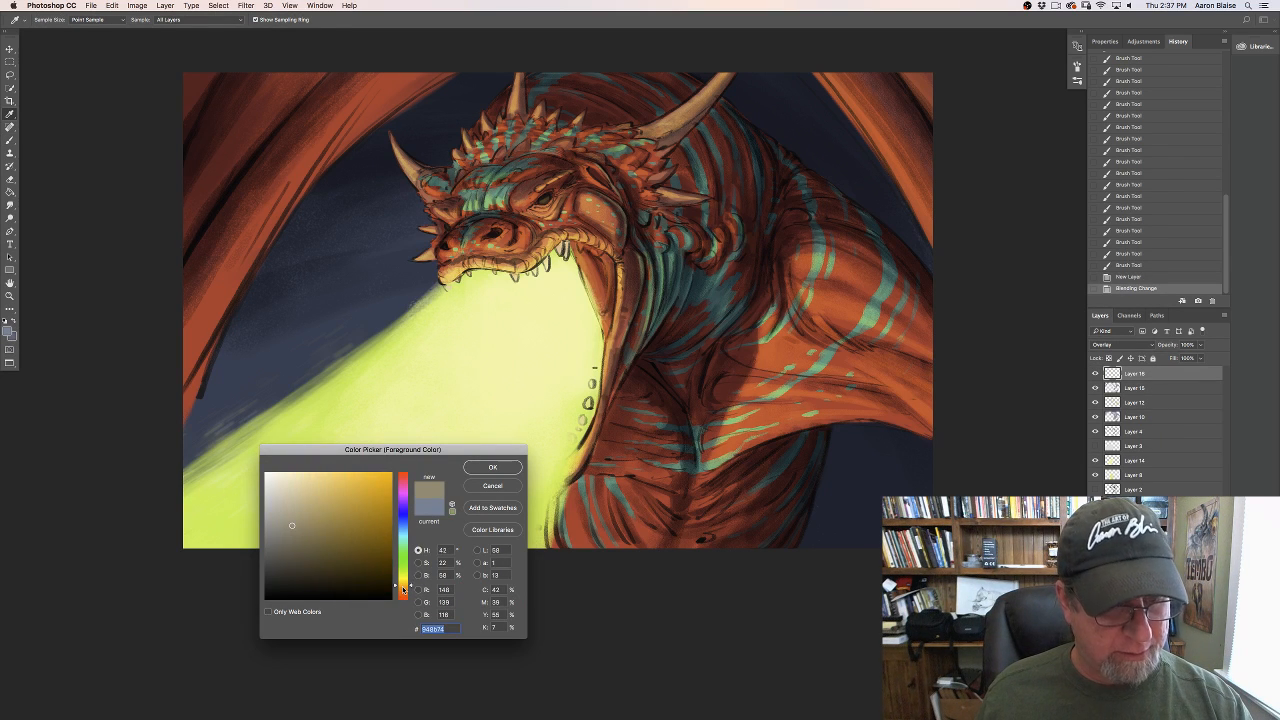
pyautogui.click(403, 578)
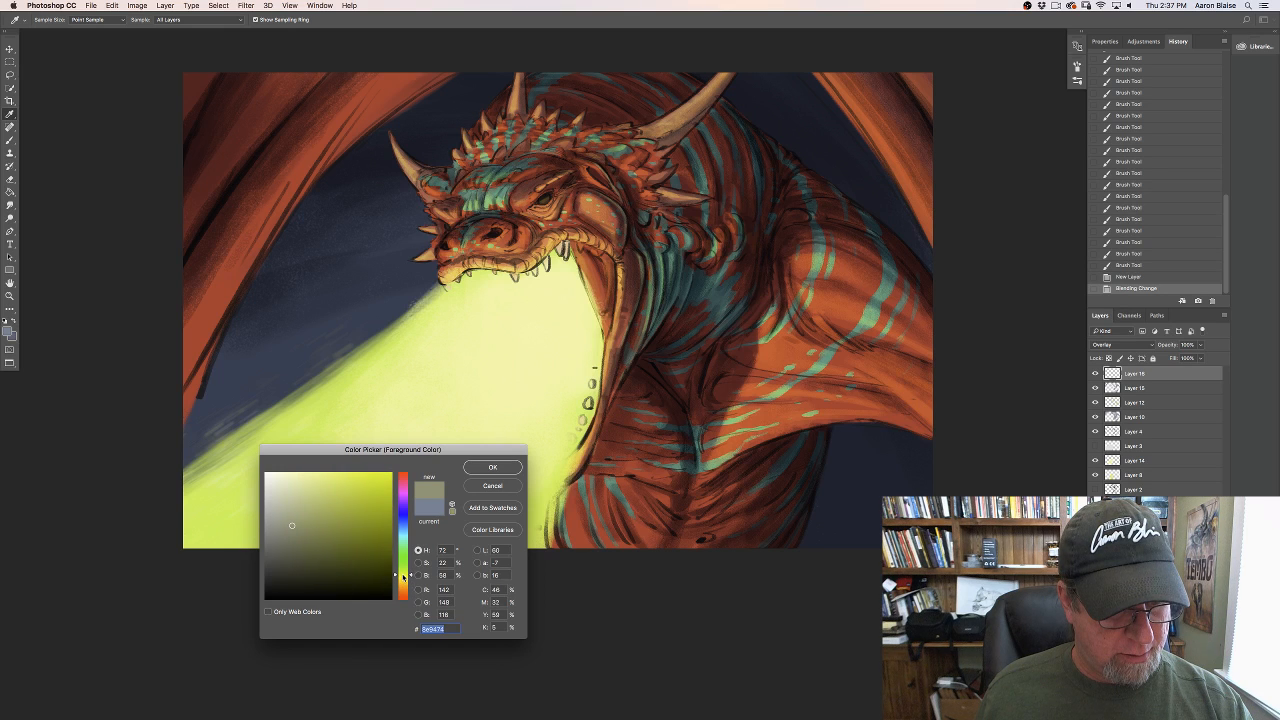
pyautogui.click(347, 481)
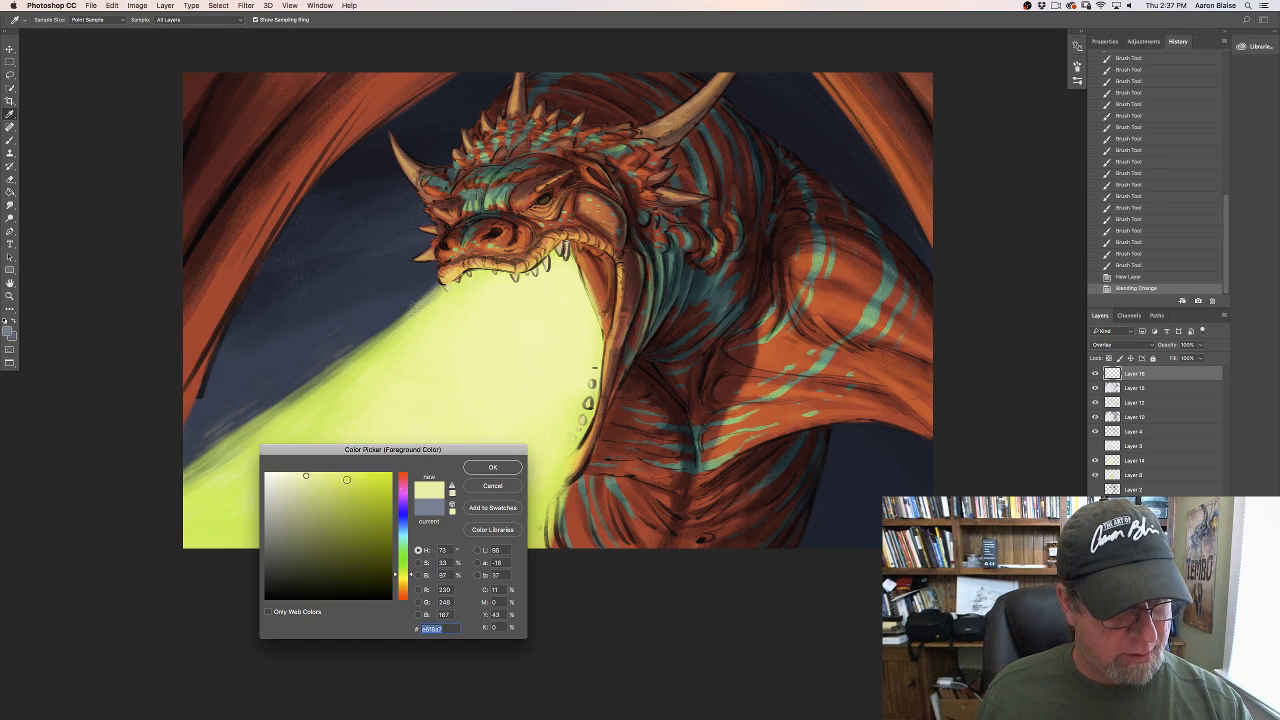
pyautogui.click(484, 467)
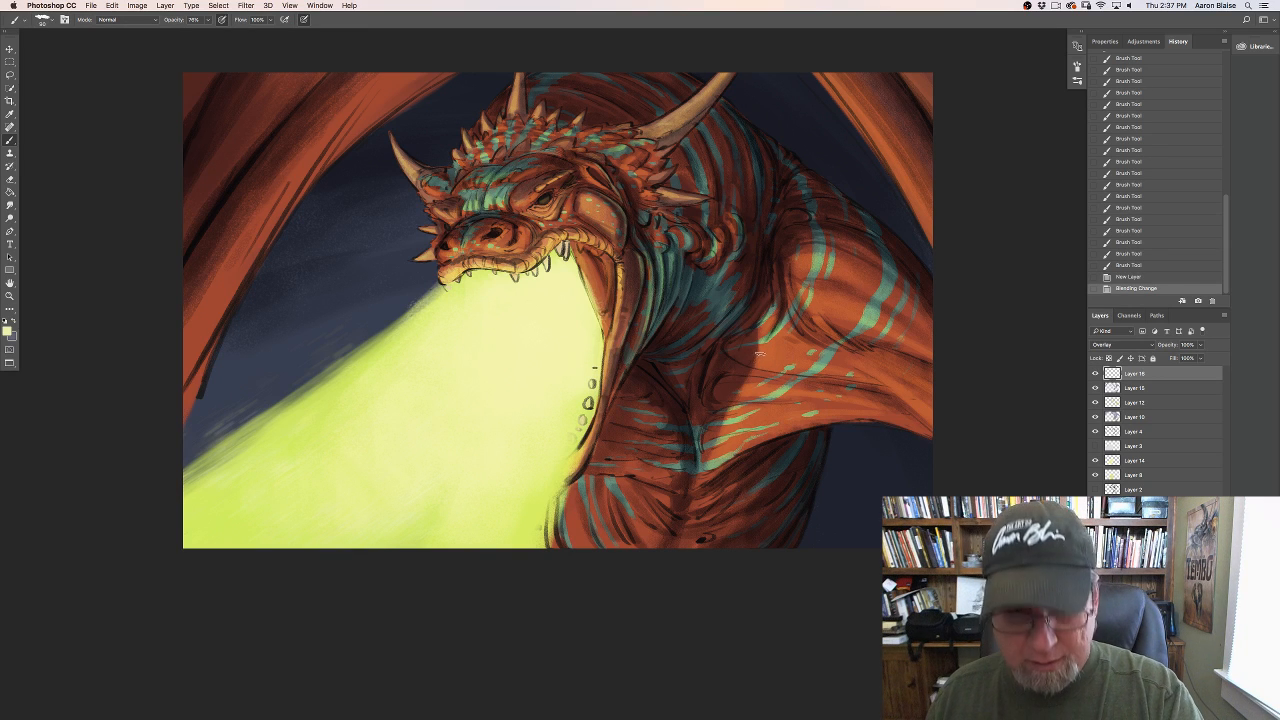
# Step: Paint pale yellow-green Overlay highlights along the dragon's raised arm and on its upright and front horns
pyautogui.moveTo(758, 354); pyautogui.dragTo(766, 359)
pyautogui.moveTo(762, 357)
pyautogui.mouseDown()
pyautogui.moveTo(812, 367)
pyautogui.moveTo(800, 362)
pyautogui.mouseUp()
pyautogui.moveTo(796, 360)
pyautogui.mouseDown()
pyautogui.moveTo(830, 373)
pyautogui.moveTo(810, 353)
pyautogui.moveTo(760, 350)
pyautogui.mouseUp()
pyautogui.moveTo(764, 354); pyautogui.dragTo(788, 364)
pyautogui.click(304, 20)
pyautogui.moveTo(786, 363); pyautogui.dragTo(796, 366)
pyautogui.moveTo(848, 374); pyautogui.dragTo(930, 415)
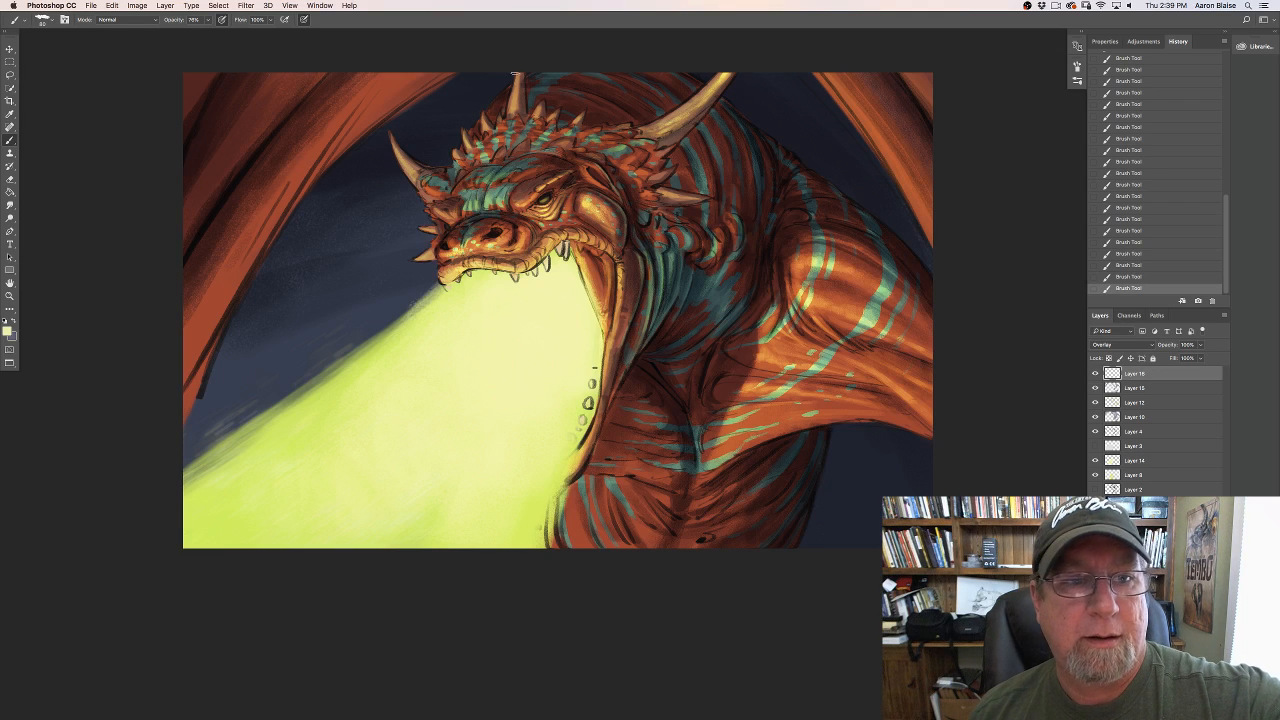
pyautogui.moveTo(518, 73); pyautogui.dragTo(515, 100)
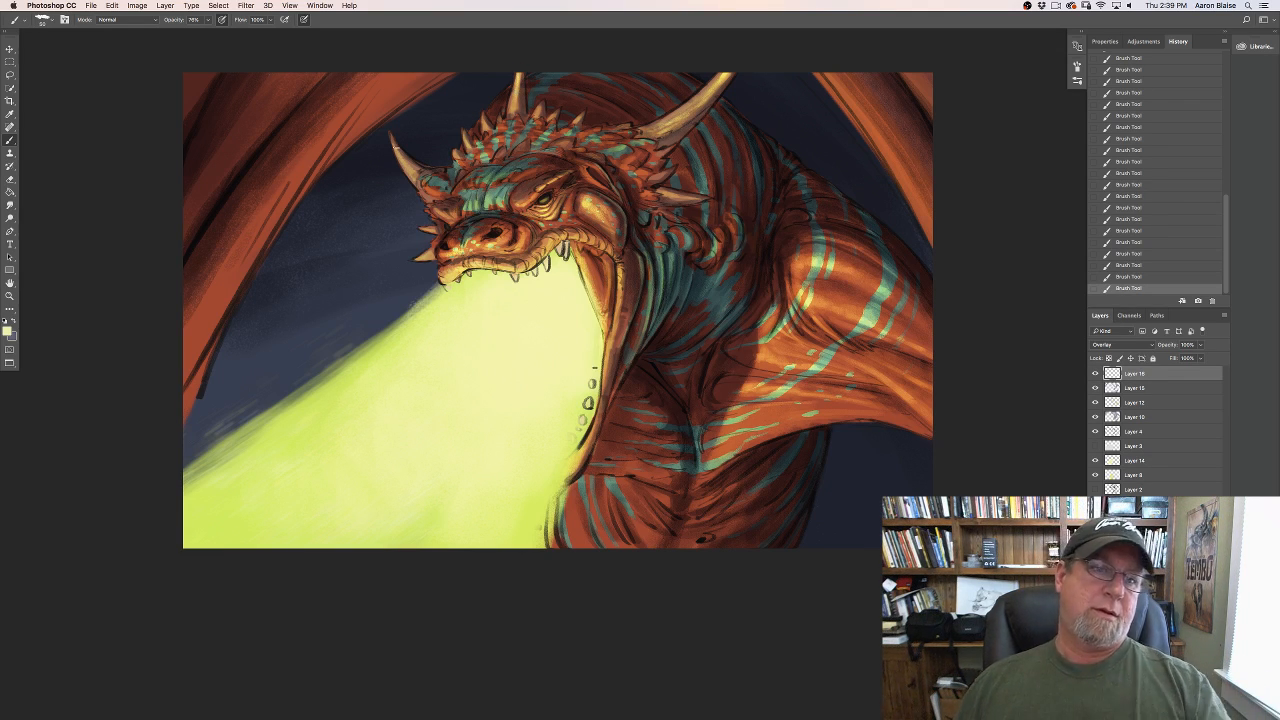
pyautogui.moveTo(391, 140); pyautogui.dragTo(409, 166)
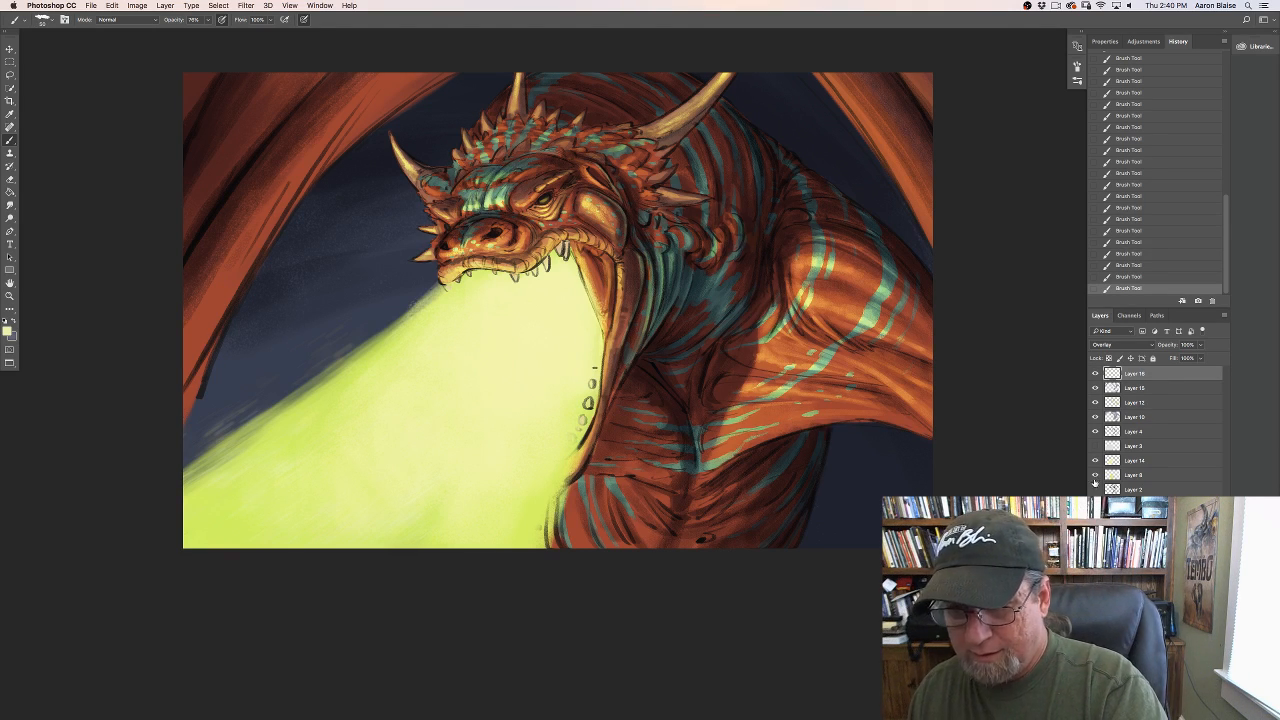
# Step: Toggle the line-art layer, Layer 4, off and on to compare the painting with and without its outlines
pyautogui.click(1094, 431)
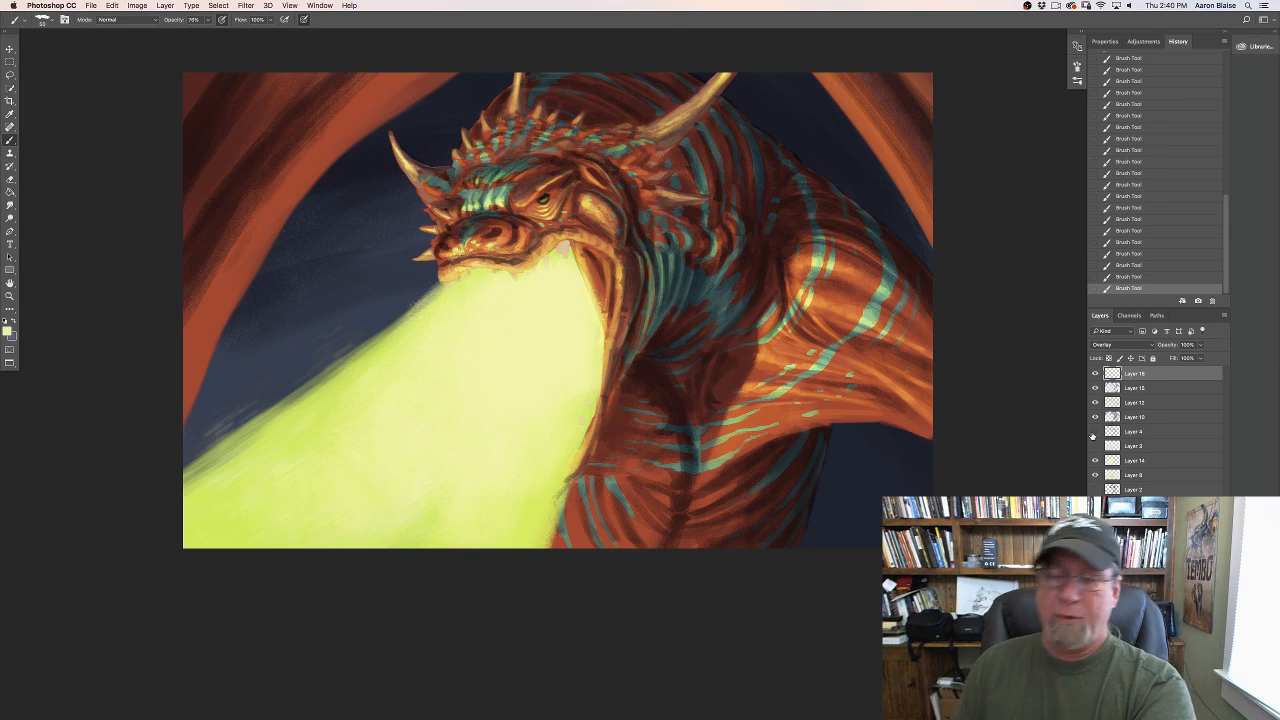
pyautogui.click(1094, 433)
pyautogui.click(1094, 433)
pyautogui.click(1094, 433)
pyautogui.click(1094, 433)
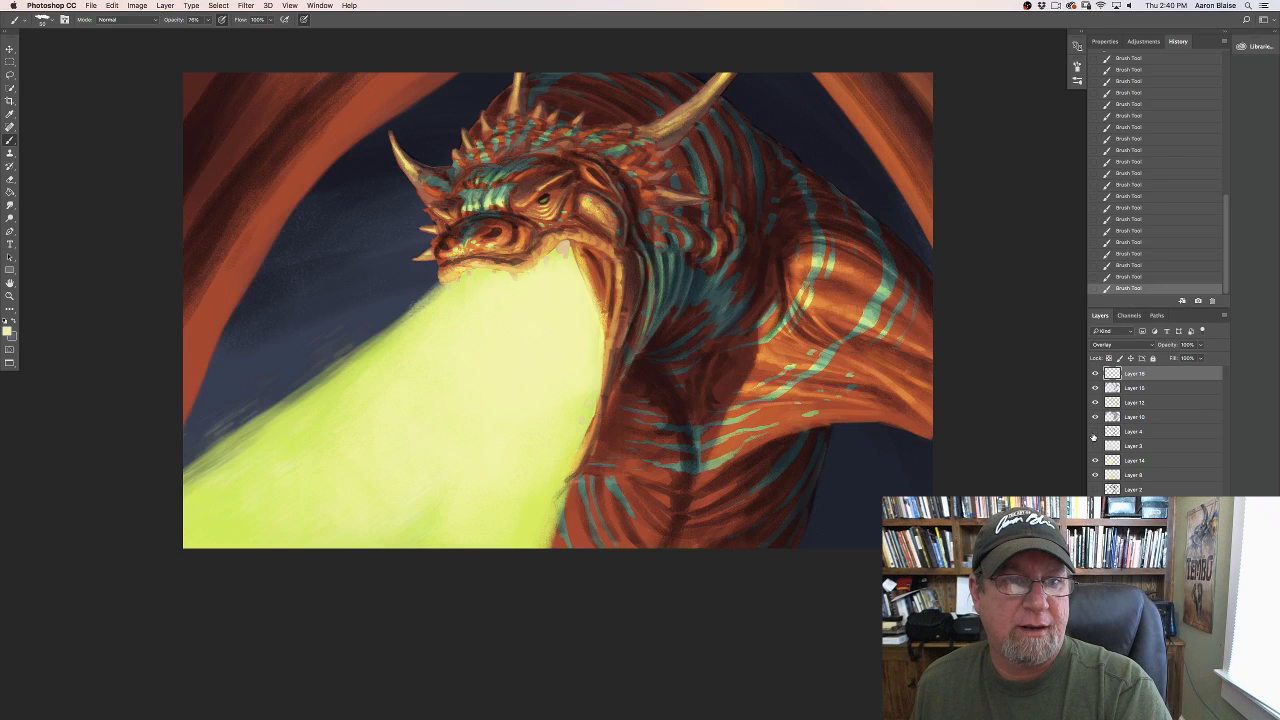
pyautogui.click(1094, 433)
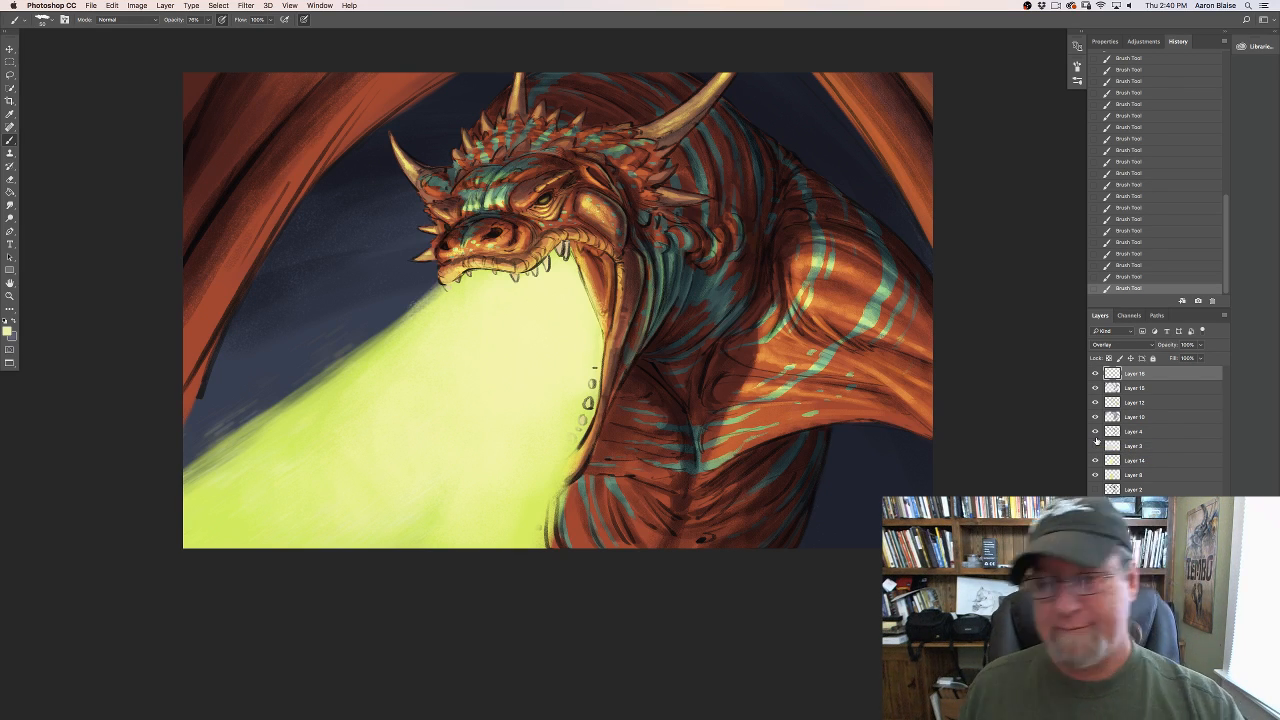
pyautogui.click(1095, 445)
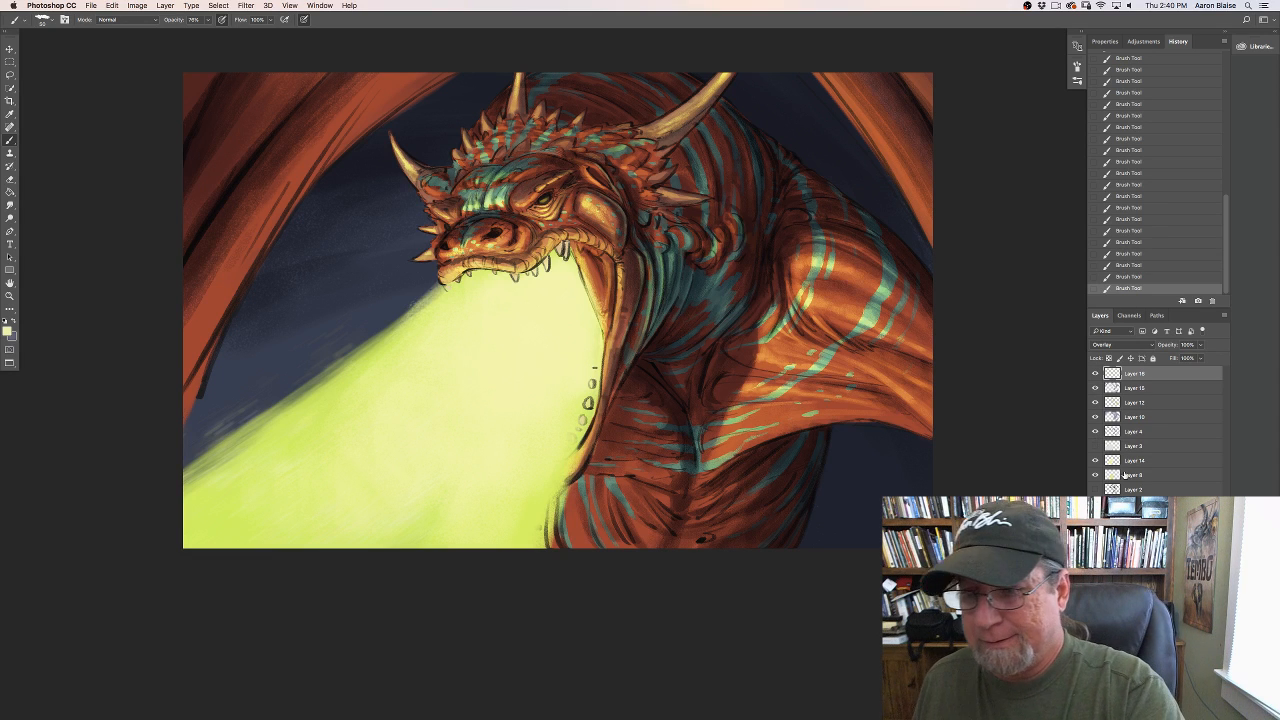
# Step: On Layer 4, partly erase the dark outlines of the upper teeth and of the lower teeth inside the fire
pyautogui.click(1134, 432)
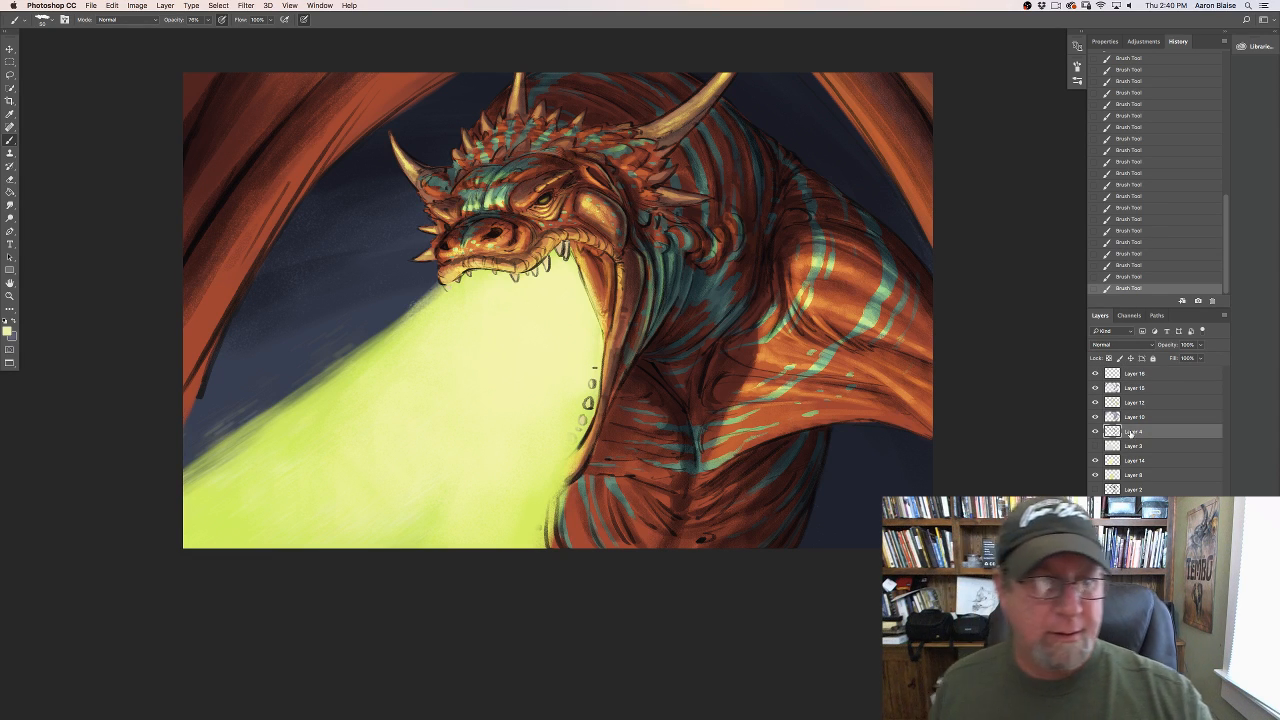
pyautogui.moveTo(448, 296)
pyautogui.mouseDown()
pyautogui.moveTo(481, 281)
pyautogui.moveTo(459, 283)
pyautogui.moveTo(542, 288)
pyautogui.moveTo(534, 273)
pyautogui.moveTo(580, 261)
pyautogui.mouseUp()
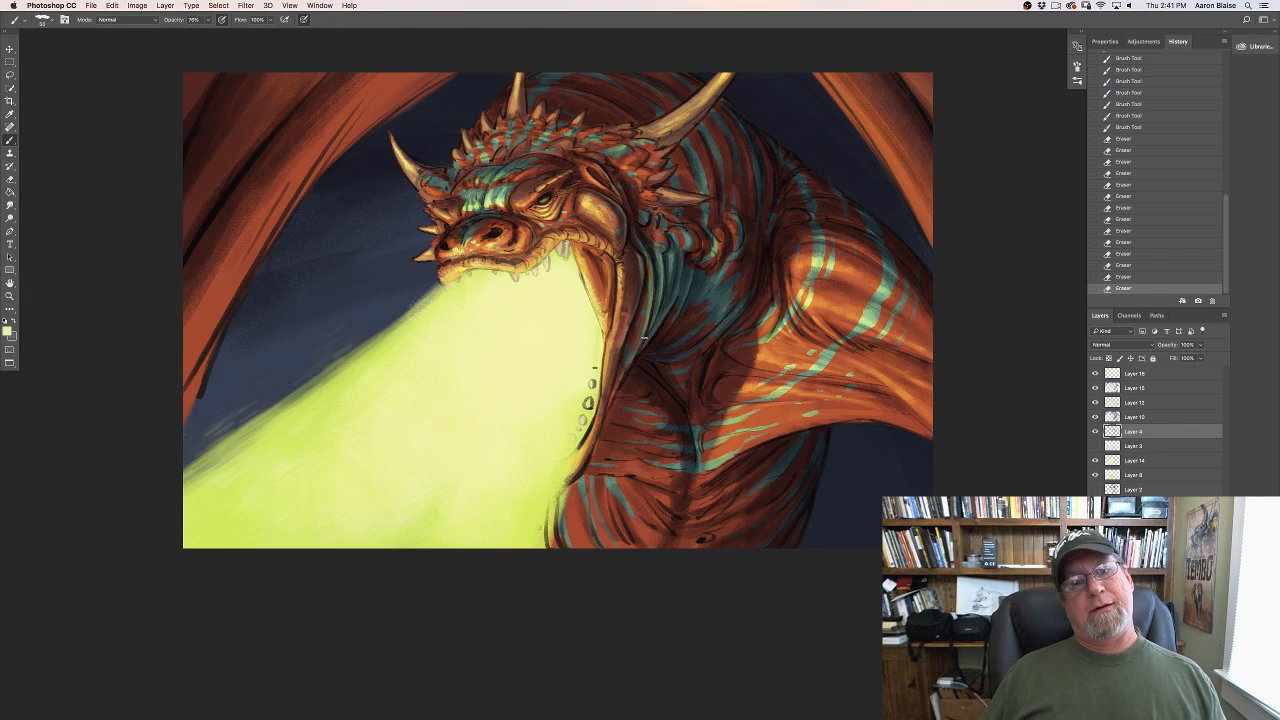
pyautogui.moveTo(588, 402)
pyautogui.mouseDown()
pyautogui.moveTo(571, 440)
pyautogui.moveTo(592, 400)
pyautogui.moveTo(584, 361)
pyautogui.mouseUp()
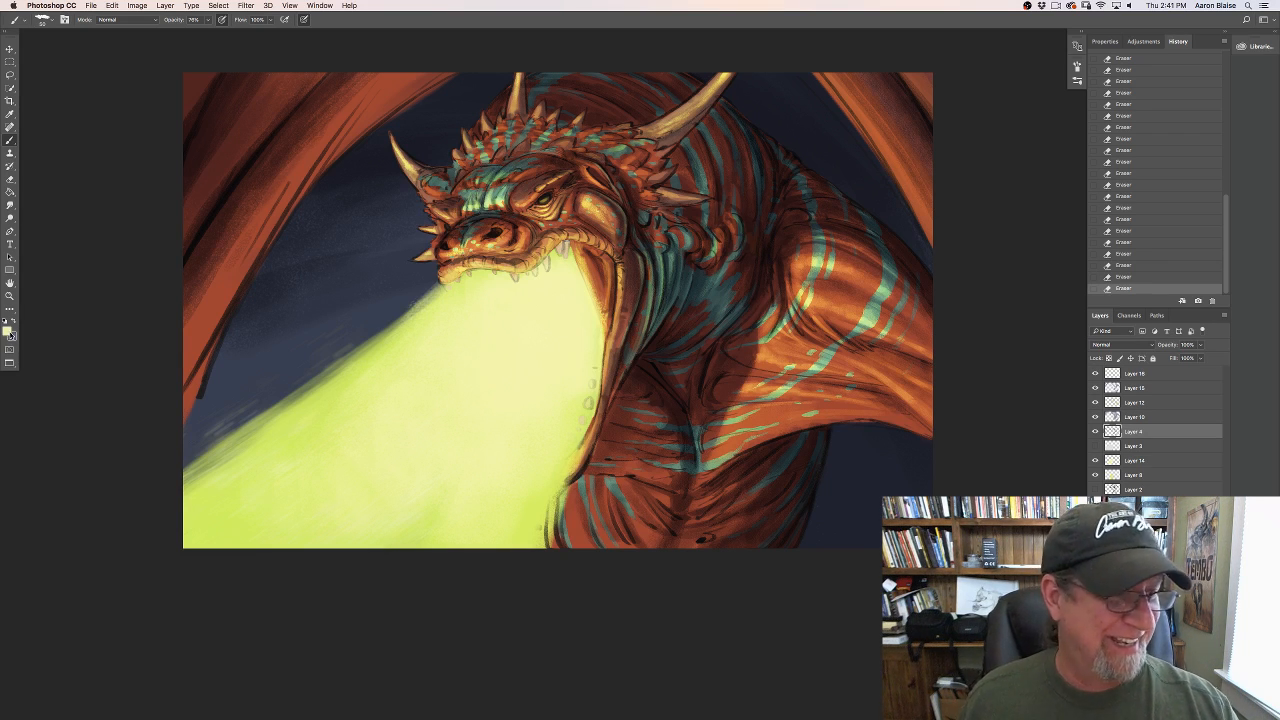
# Step: On the Overlay layer, paint fire-lit highlights along the underside of the dragon's raised arm
pyautogui.click(1126, 375)
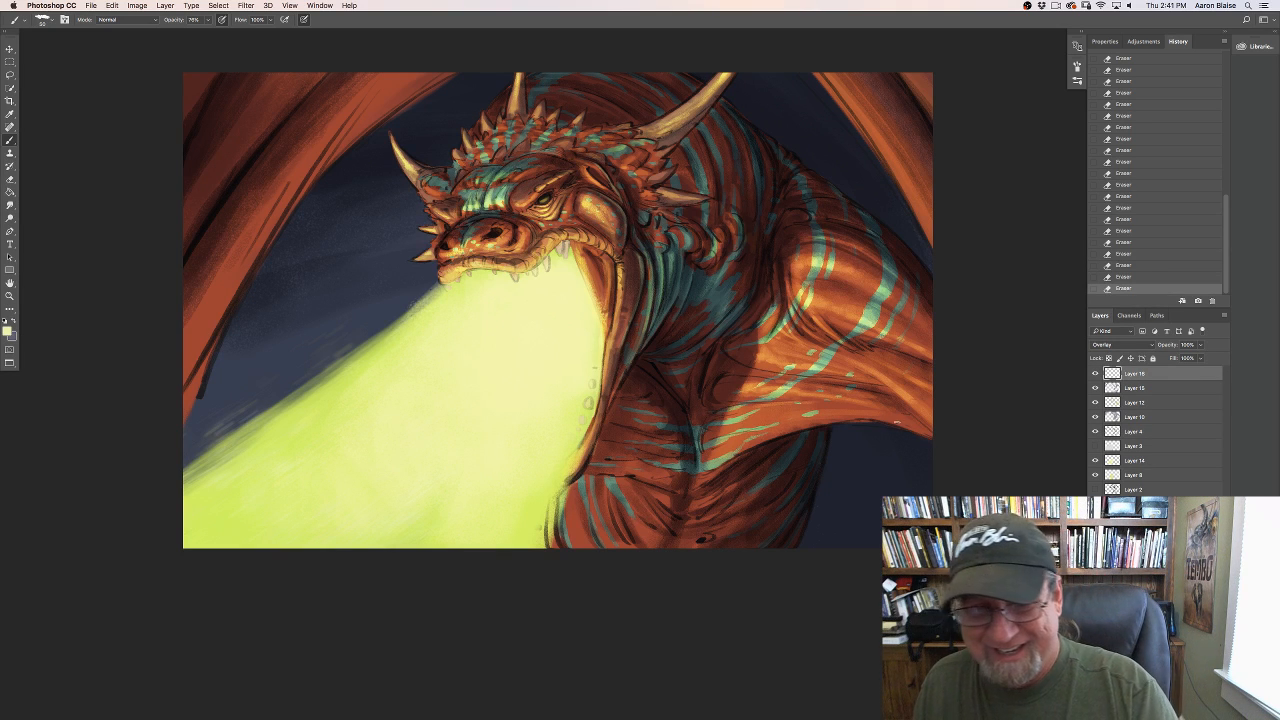
pyautogui.moveTo(898, 424); pyautogui.dragTo(922, 433)
pyautogui.moveTo(903, 426)
pyautogui.mouseDown()
pyautogui.moveTo(918, 431)
pyautogui.moveTo(901, 424)
pyautogui.mouseUp()
pyautogui.moveTo(882, 420)
pyautogui.mouseDown()
pyautogui.moveTo(917, 428)
pyautogui.moveTo(835, 424)
pyautogui.moveTo(930, 430)
pyautogui.mouseUp()
pyautogui.moveTo(912, 414)
pyautogui.mouseDown()
pyautogui.moveTo(928, 425)
pyautogui.moveTo(897, 420)
pyautogui.moveTo(912, 414)
pyautogui.mouseUp()
pyautogui.moveTo(888, 404)
pyautogui.mouseDown()
pyautogui.moveTo(902, 408)
pyautogui.moveTo(886, 411)
pyautogui.mouseUp()
pyautogui.moveTo(847, 411)
pyautogui.mouseDown()
pyautogui.moveTo(866, 411)
pyautogui.moveTo(743, 434)
pyautogui.mouseUp()
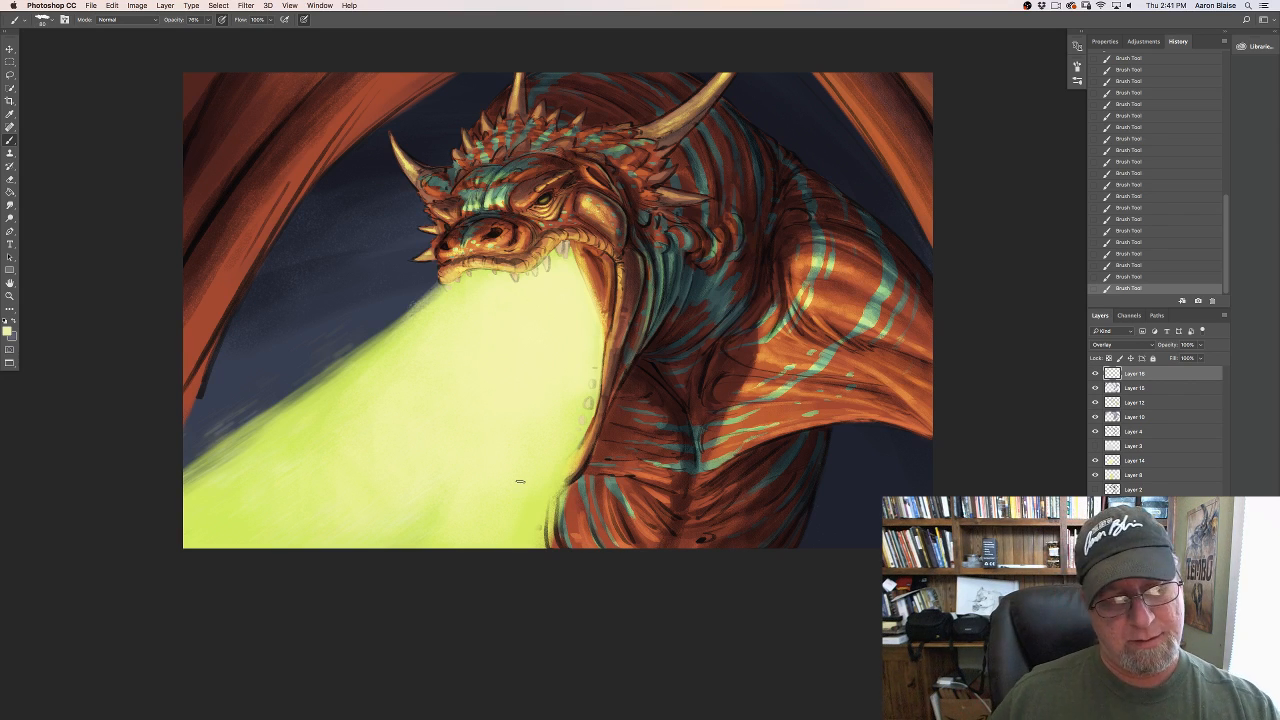
# Step: On Layer 4, erase the dark outlines around the tip of the lower jaw and the torso edge beside the fire
pyautogui.click(1133, 431)
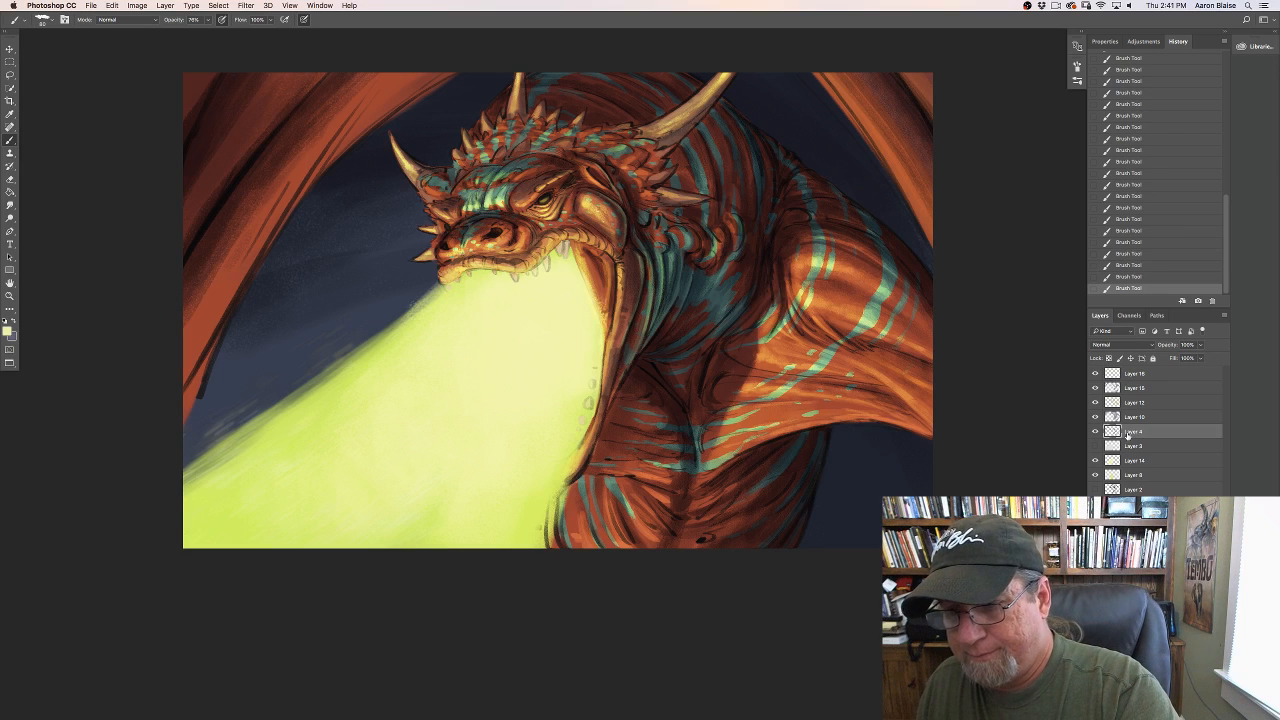
pyautogui.press('e')
pyautogui.moveTo(566, 456)
pyautogui.mouseDown()
pyautogui.moveTo(549, 486)
pyautogui.moveTo(552, 540)
pyautogui.moveTo(586, 452)
pyautogui.mouseUp()
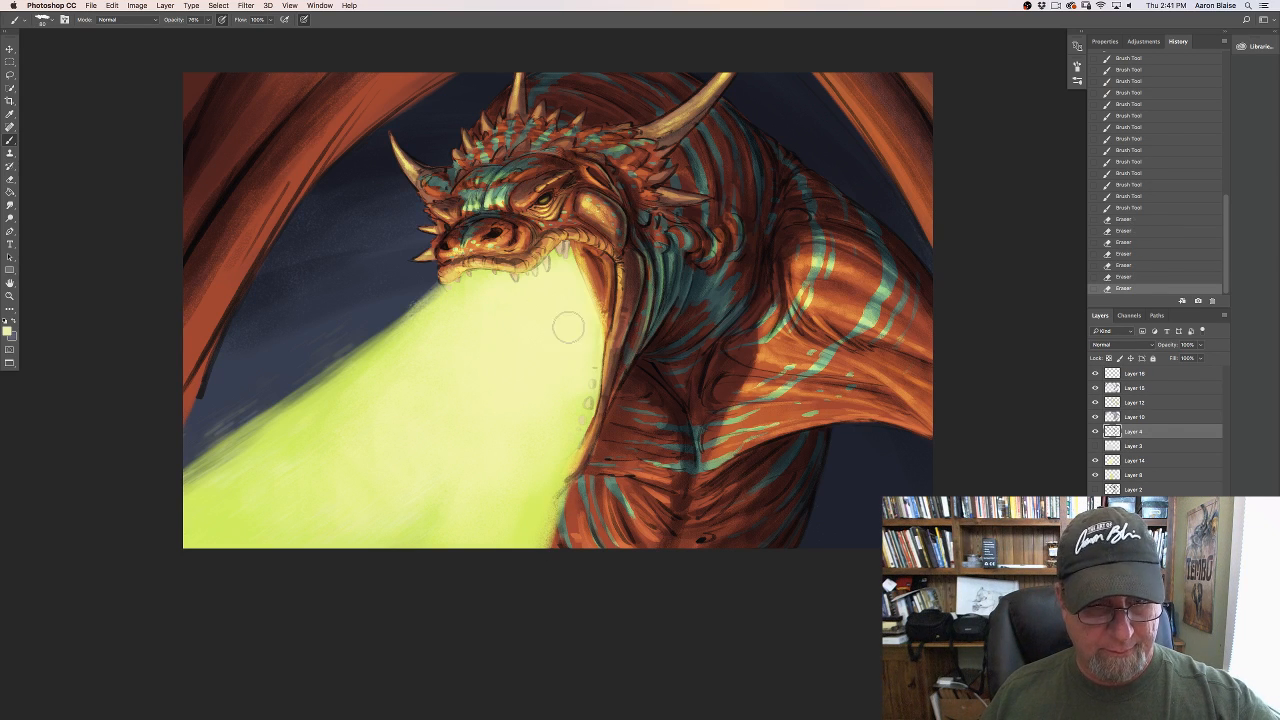
# Step: On Layer 4, erase the dark outlines beside the dragon's chin and along the inner edge of the far wing
pyautogui.moveTo(435, 254); pyautogui.dragTo(429, 257)
pyautogui.moveTo(429, 257); pyautogui.dragTo(409, 271)
pyautogui.click(409, 271)
pyautogui.moveTo(283, 201)
pyautogui.mouseDown()
pyautogui.moveTo(220, 315)
pyautogui.moveTo(318, 153)
pyautogui.moveTo(358, 120)
pyautogui.mouseUp()
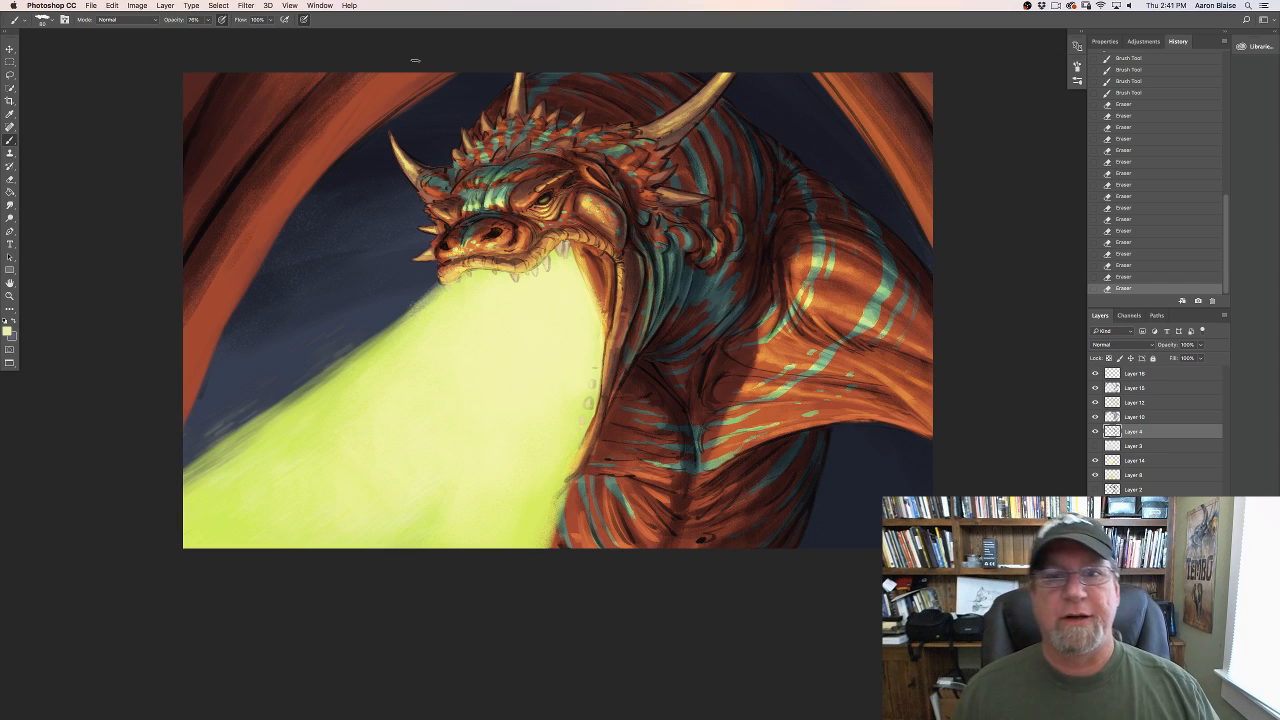
# Step: Add a new layer at the top of the stack and set the foreground color to muted blue #648db7
pyautogui.click(1146, 374)
pyautogui.click(1198, 714)
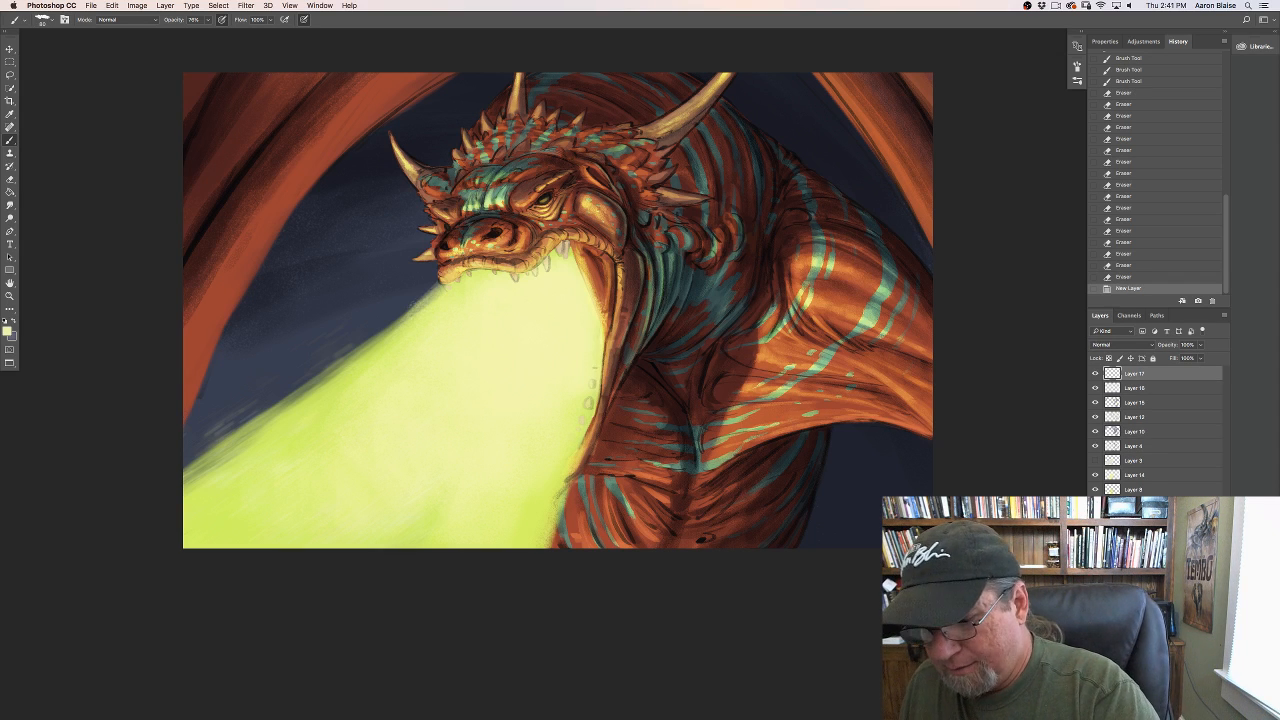
pyautogui.click(8, 330)
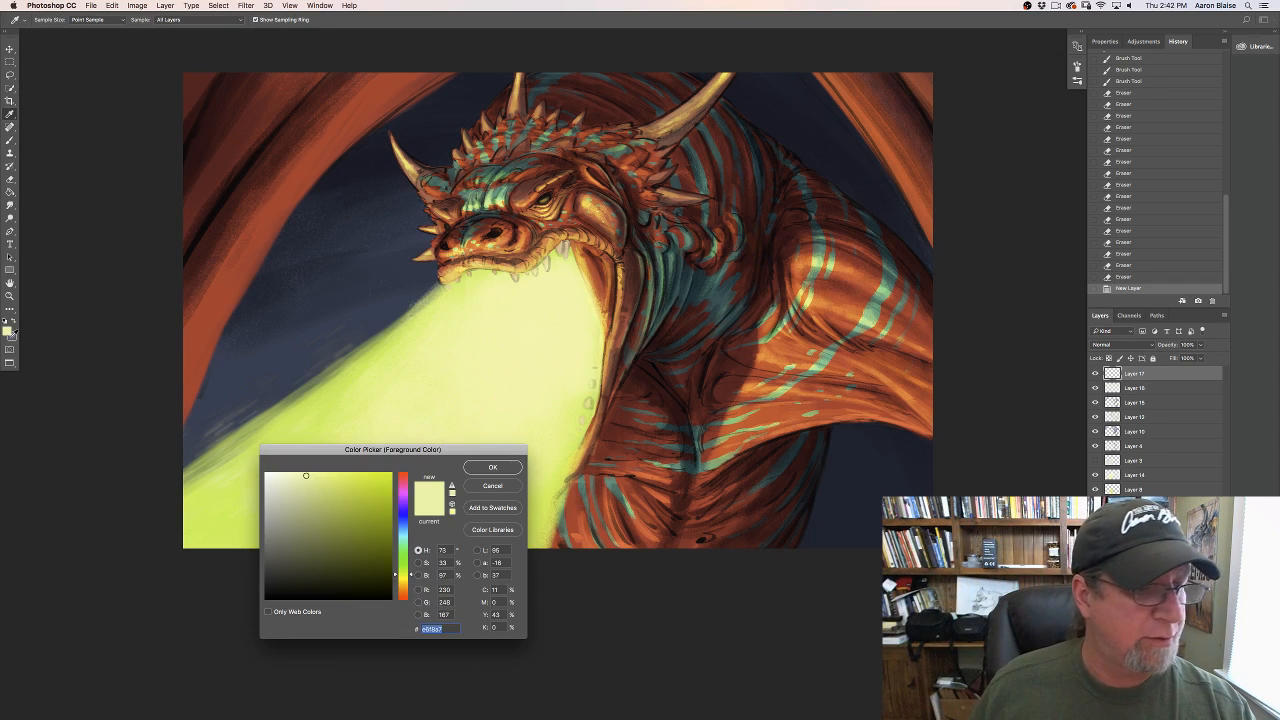
pyautogui.click(404, 527)
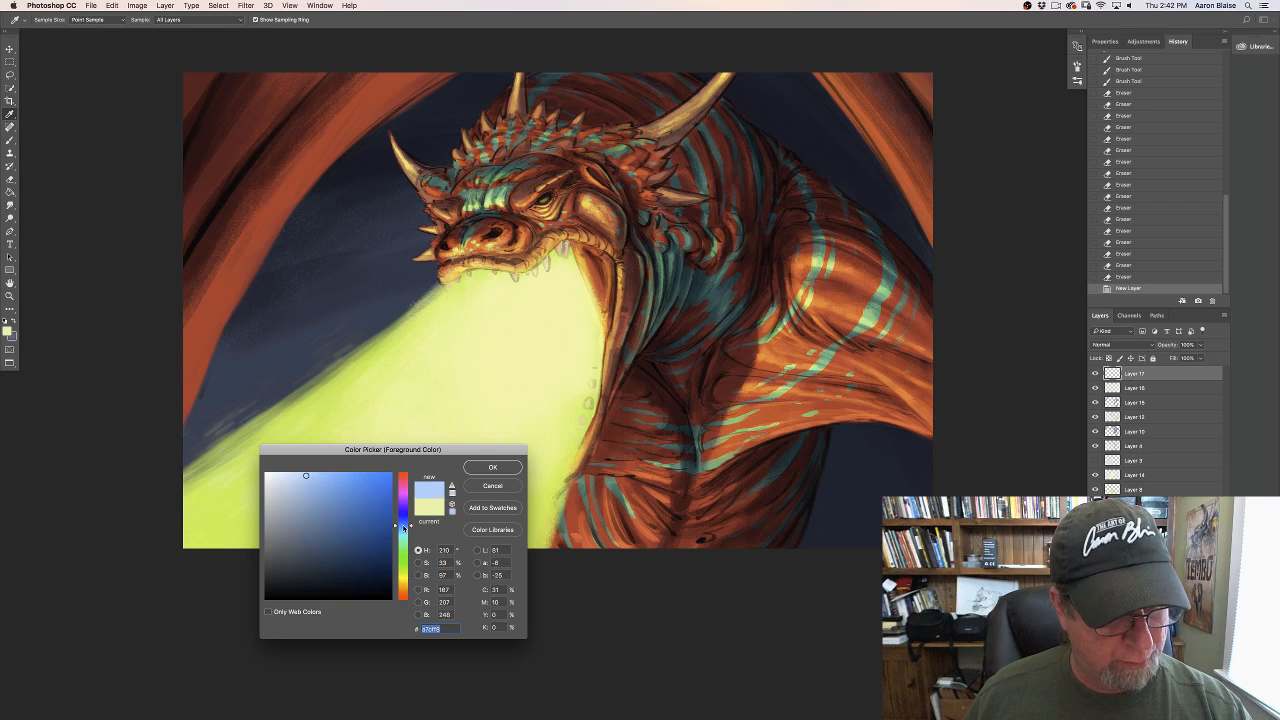
pyautogui.click(316, 493)
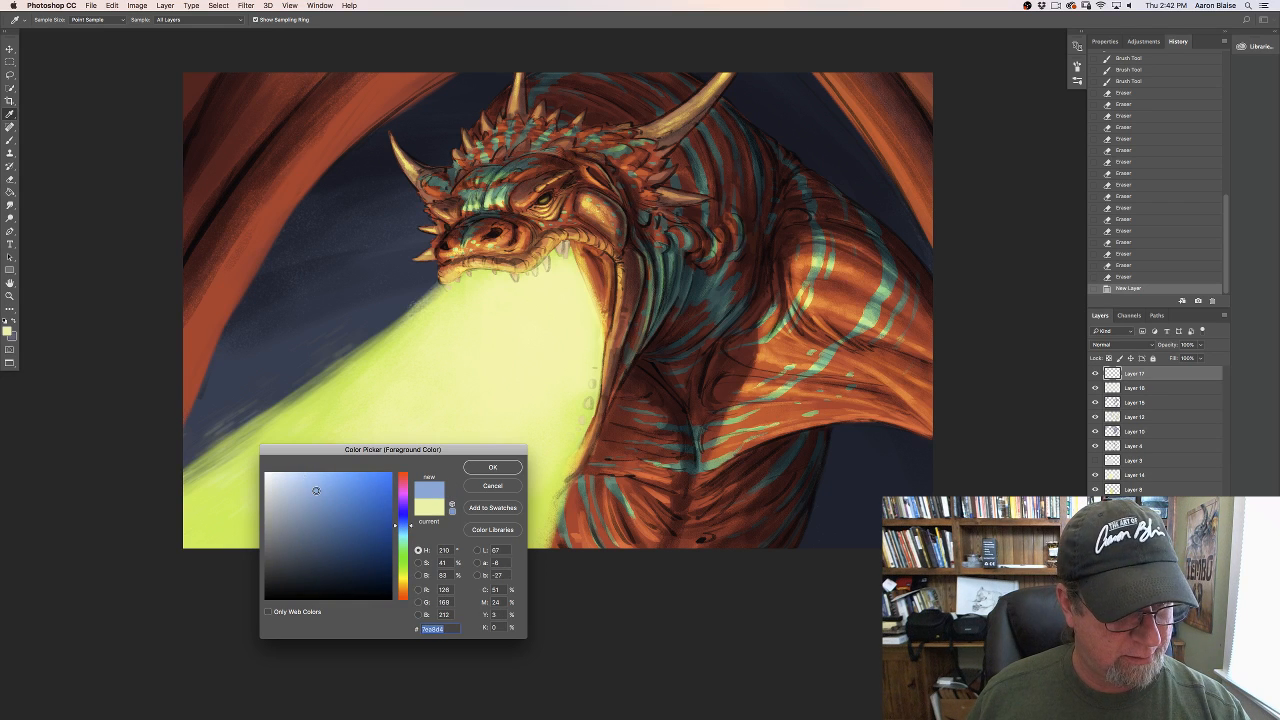
pyautogui.click(479, 468)
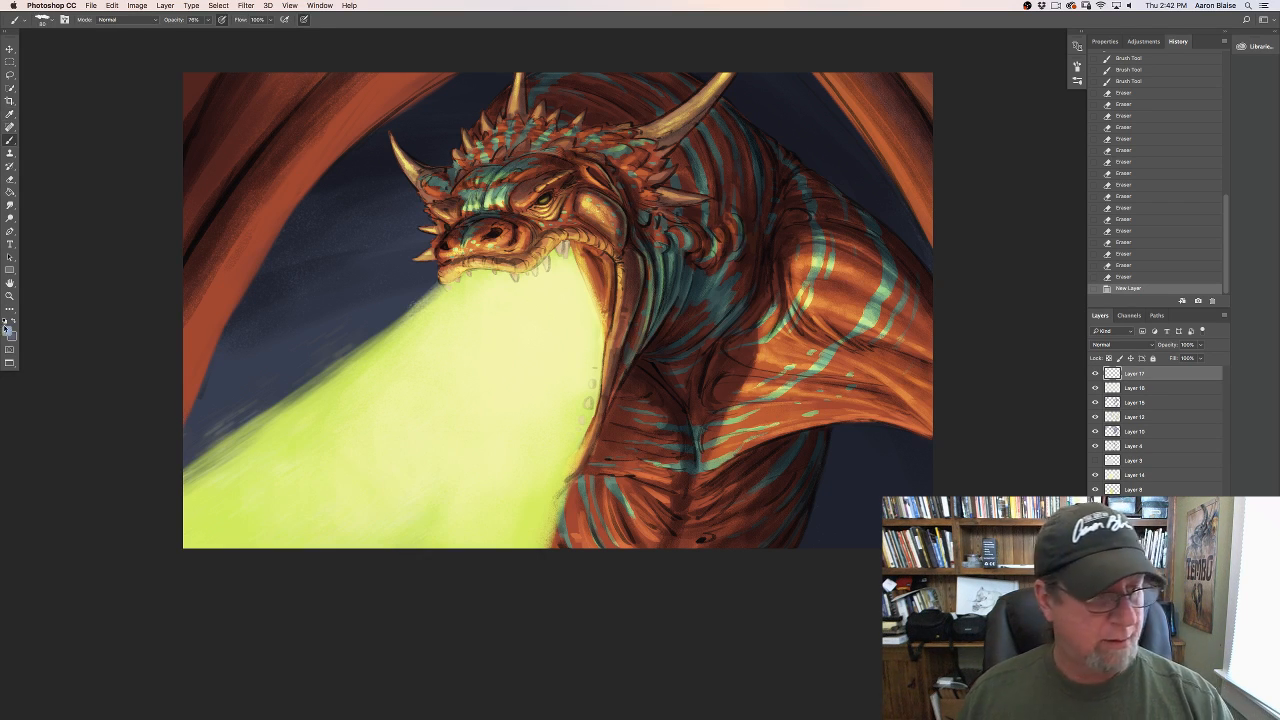
pyautogui.click(8, 324)
pyautogui.click(320, 512)
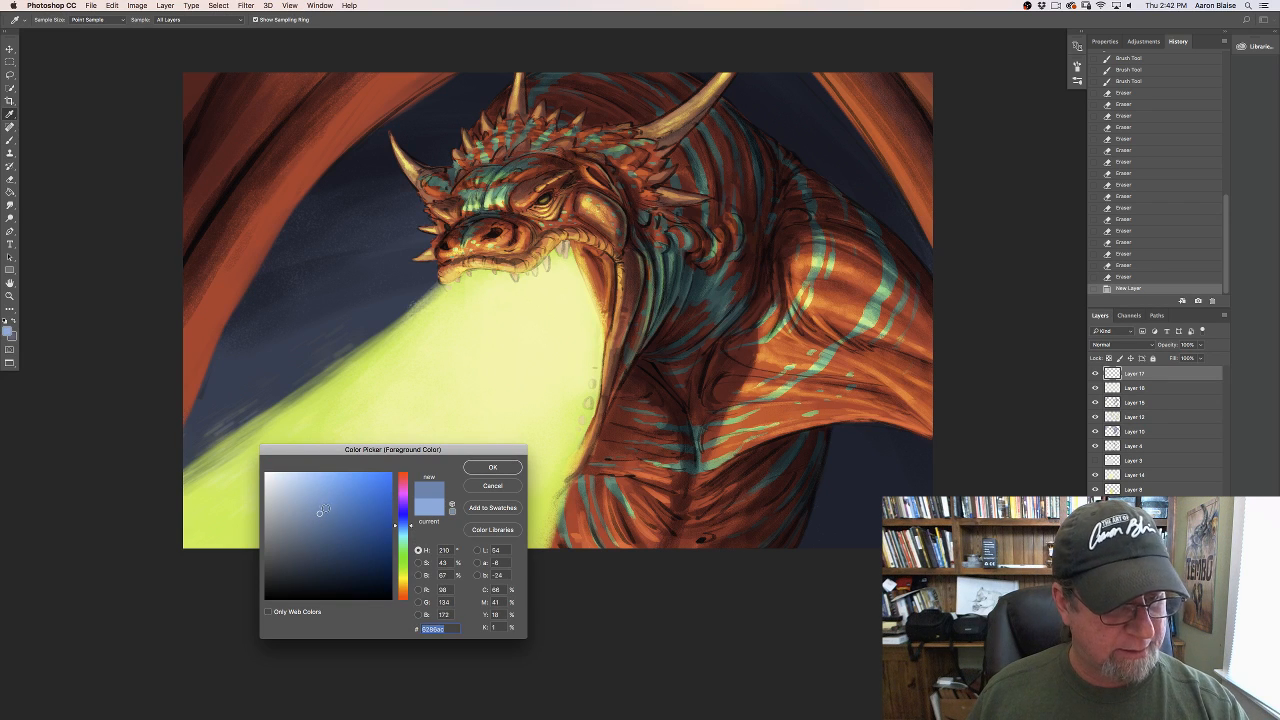
pyautogui.click(324, 507)
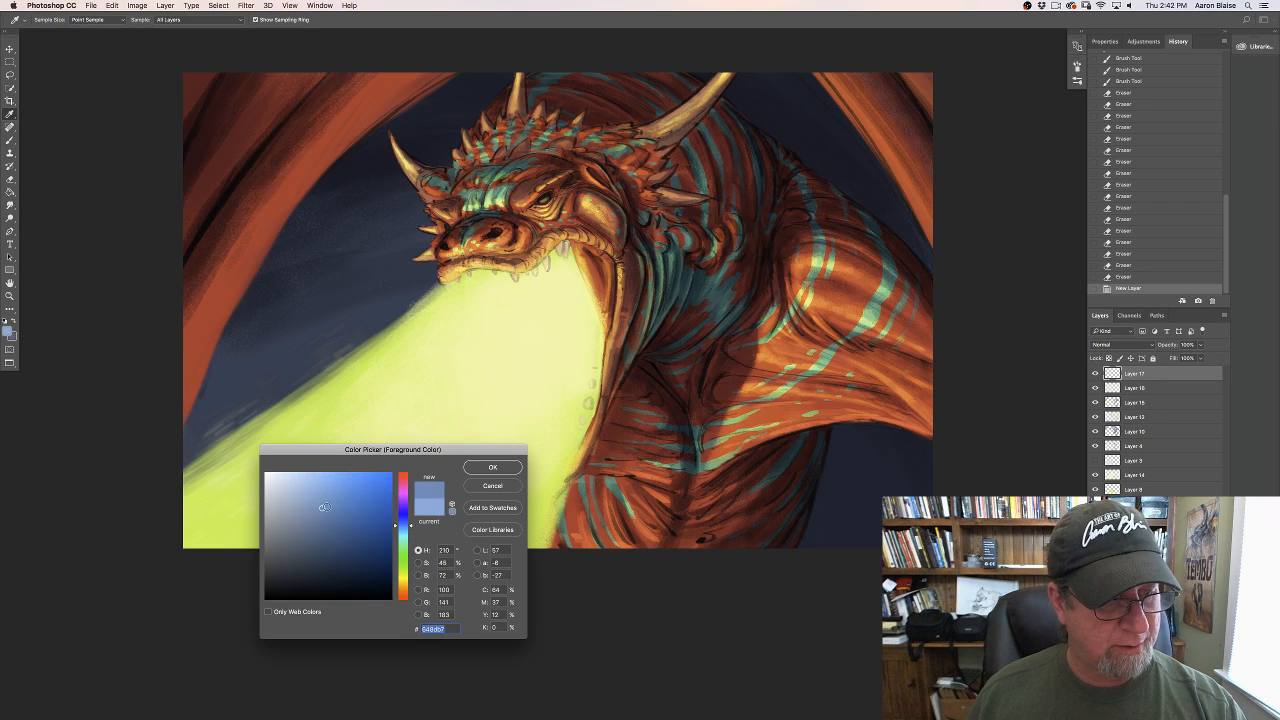
pyautogui.click(480, 468)
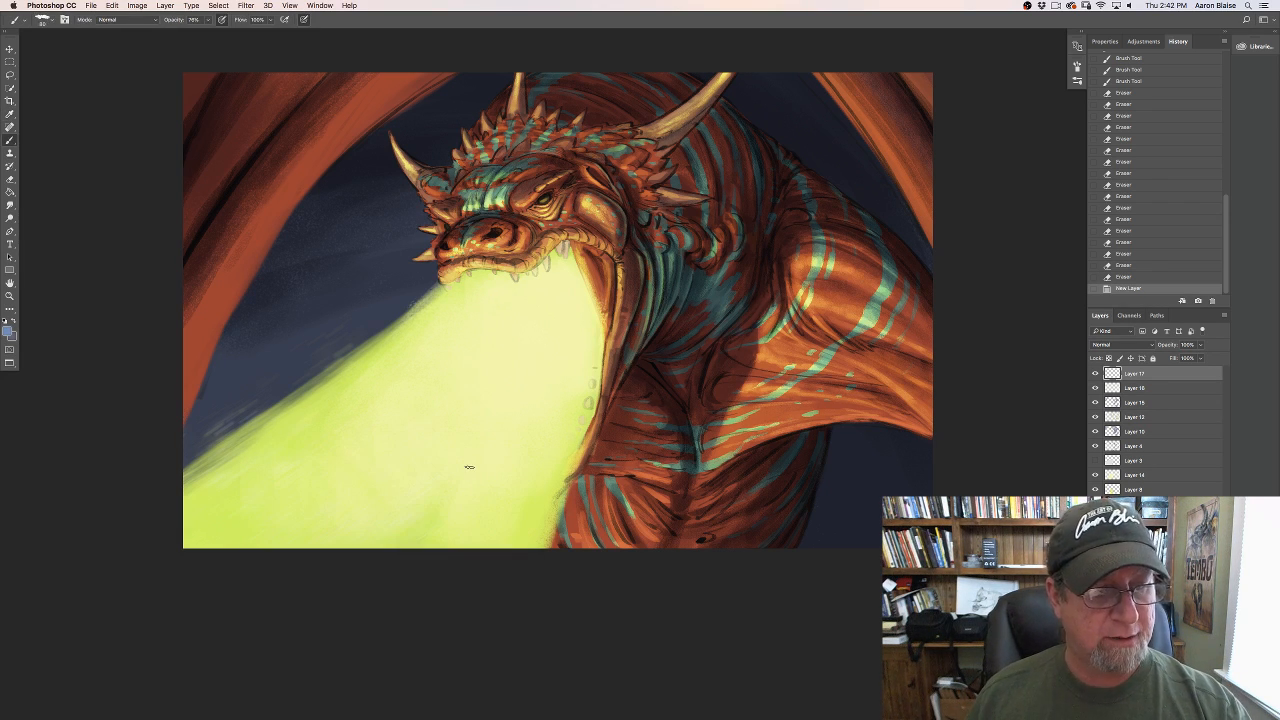
# Step: On the new layer, paint blue rim light along the torso's outer edge below the raised arm
pyautogui.click(48, 22)
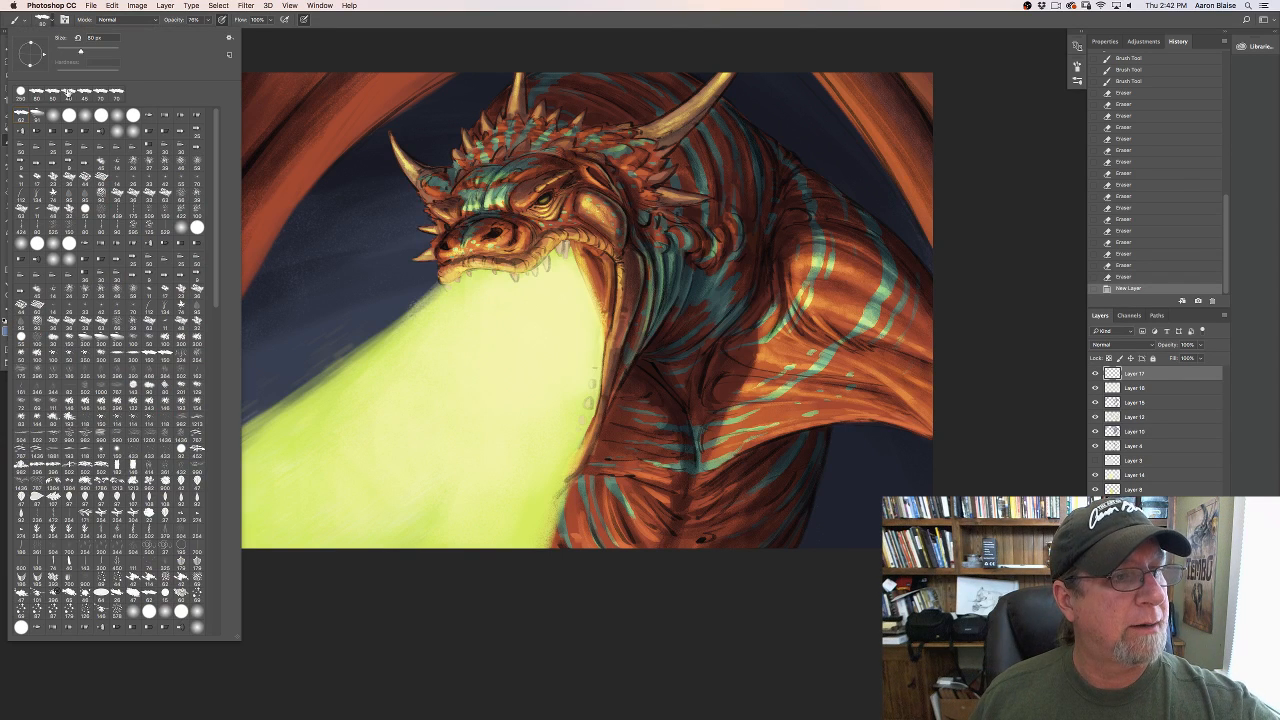
pyautogui.click(298, 55)
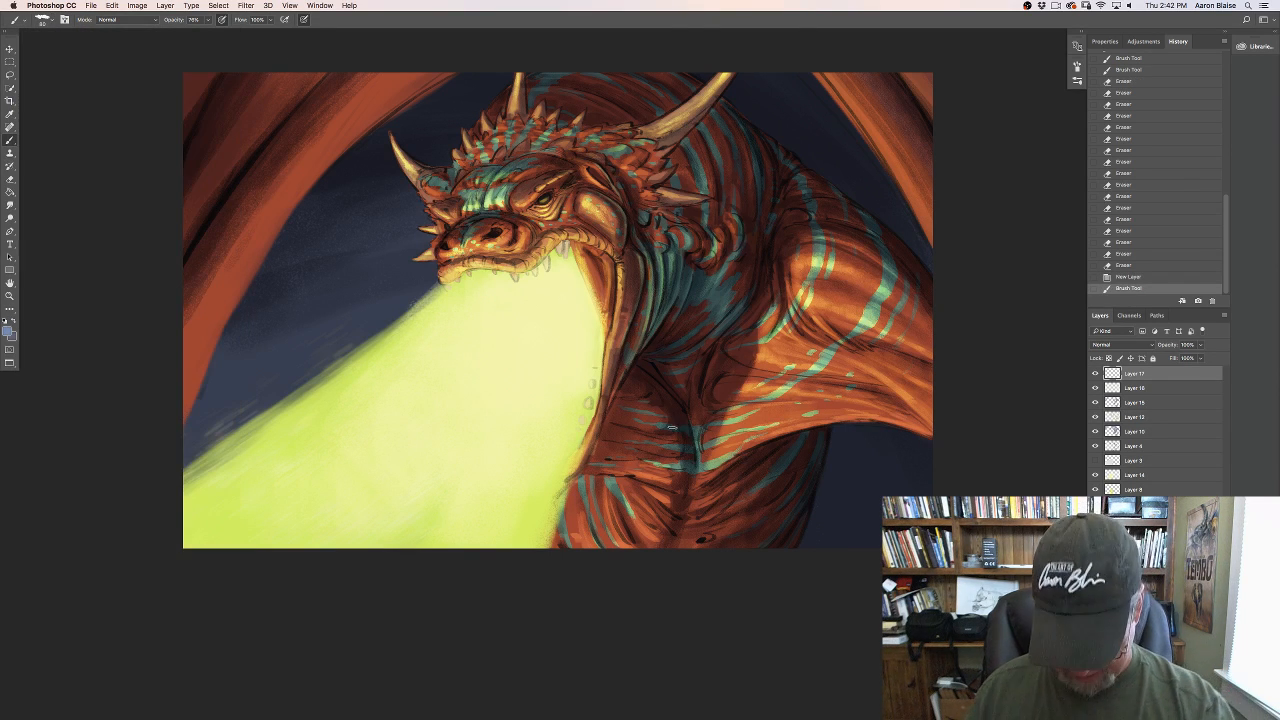
pyautogui.moveTo(828, 430)
pyautogui.mouseDown()
pyautogui.moveTo(815, 483)
pyautogui.moveTo(820, 472)
pyautogui.mouseUp()
pyautogui.moveTo(828, 428); pyautogui.dragTo(812, 495)
pyautogui.moveTo(824, 455); pyautogui.dragTo(810, 502)
pyautogui.moveTo(822, 465); pyautogui.dragTo(806, 512)
pyautogui.moveTo(819, 476)
pyautogui.mouseDown()
pyautogui.moveTo(789, 538)
pyautogui.moveTo(808, 508)
pyautogui.mouseUp()
pyautogui.moveTo(821, 470)
pyautogui.mouseDown()
pyautogui.moveTo(798, 540)
pyautogui.moveTo(815, 484)
pyautogui.moveTo(796, 546)
pyautogui.mouseUp()
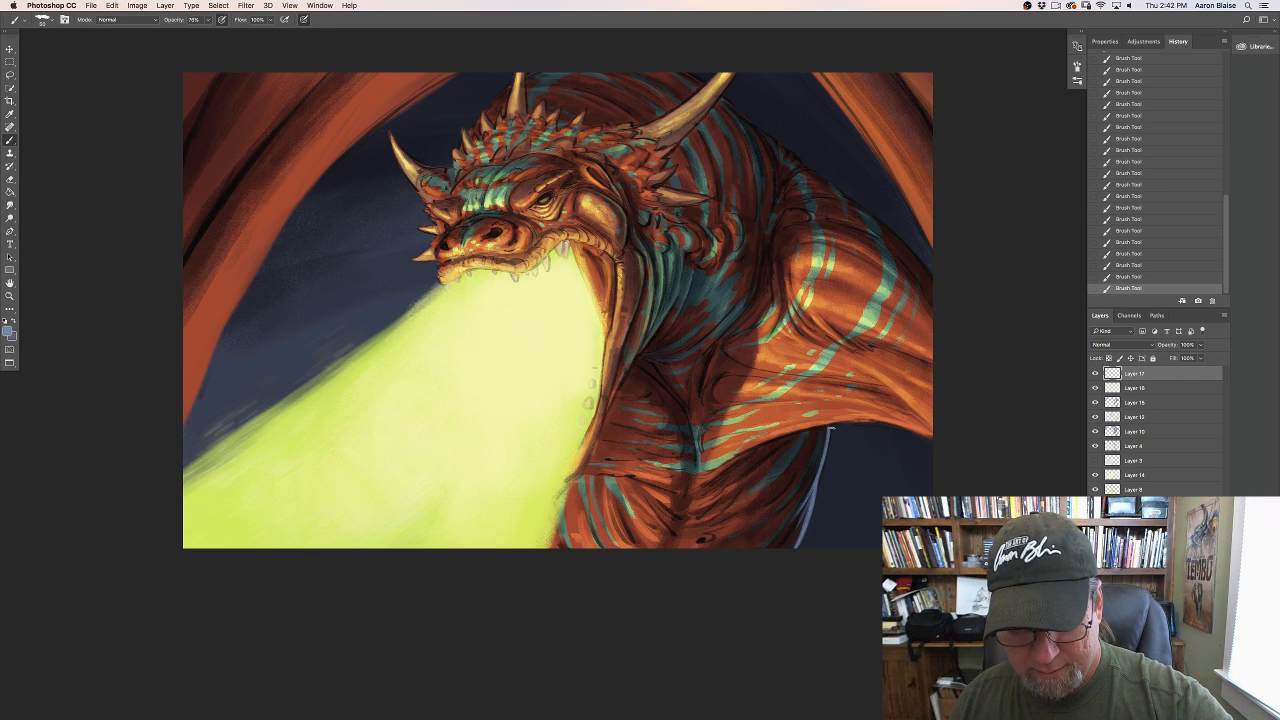
pyautogui.moveTo(828, 432); pyautogui.dragTo(812, 480)
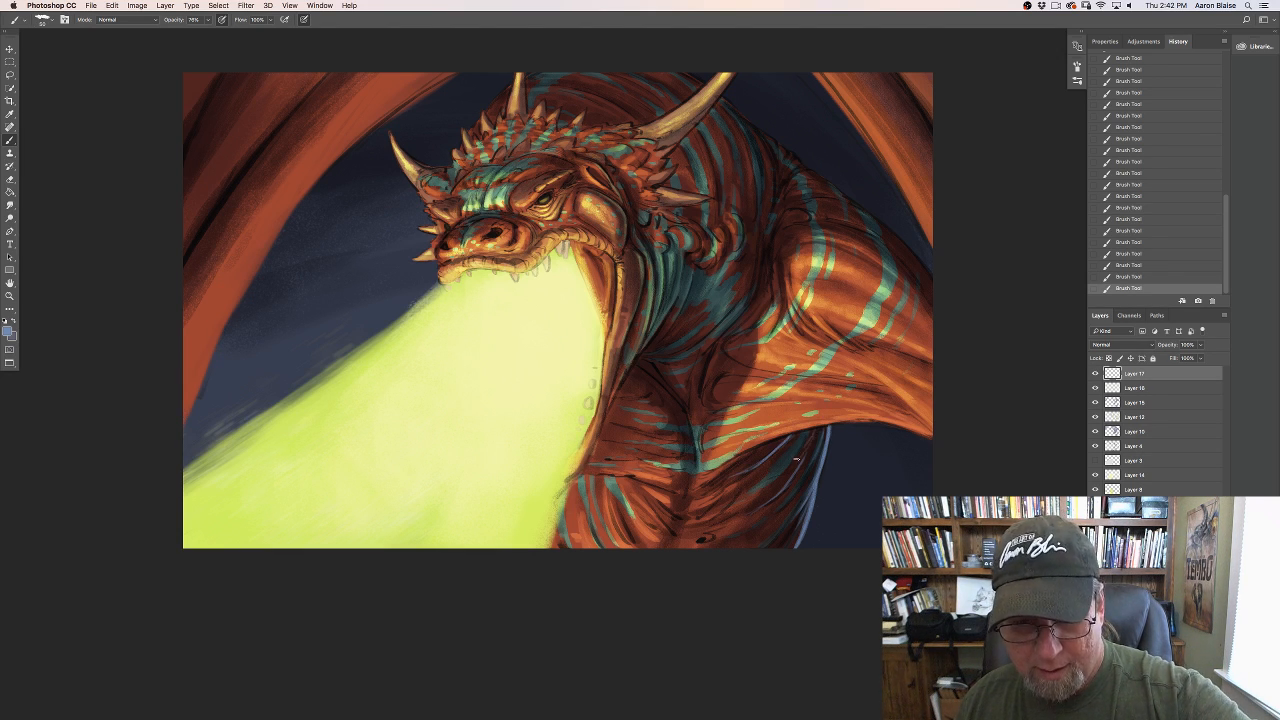
# Step: Set the brush opacity to 61% and paint blue rim light along the back edge of the shoulder
pyautogui.click(206, 24)
pyautogui.moveTo(211, 33); pyautogui.dragTo(197, 33)
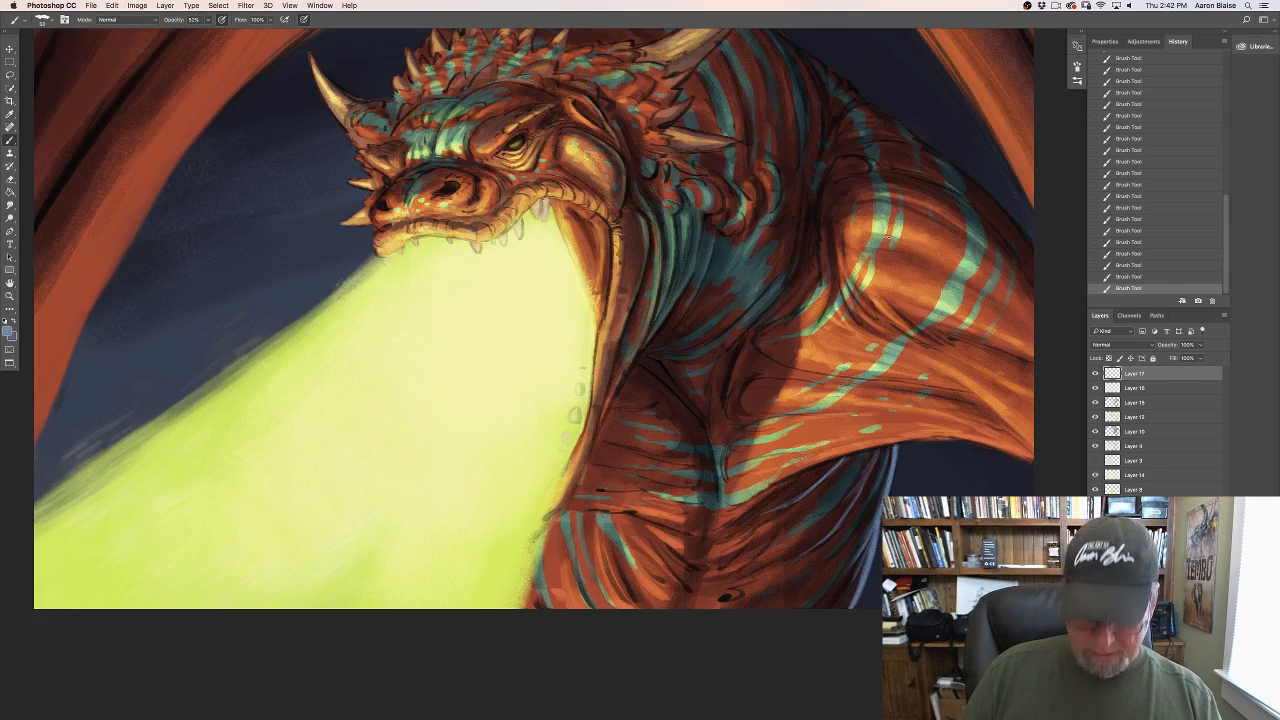
pyautogui.press('super+plus')
pyautogui.moveTo(450, 491); pyautogui.dragTo(277, 601)
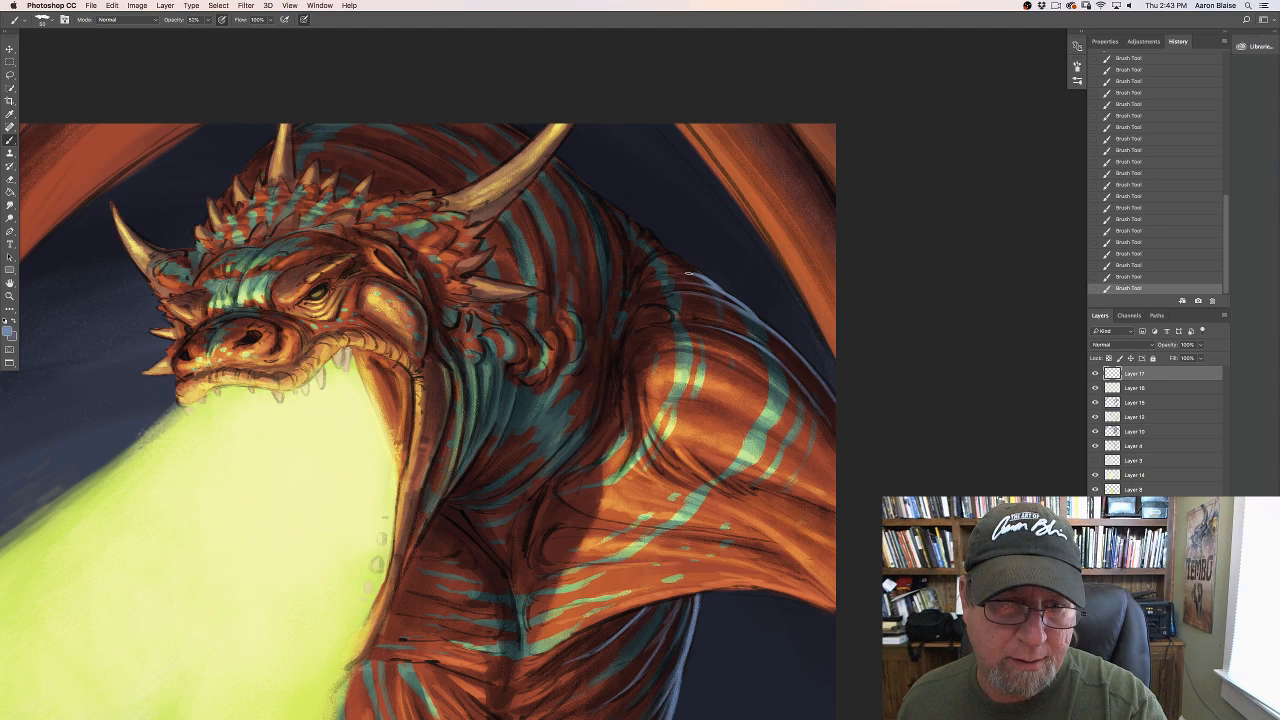
pyautogui.click(207, 19)
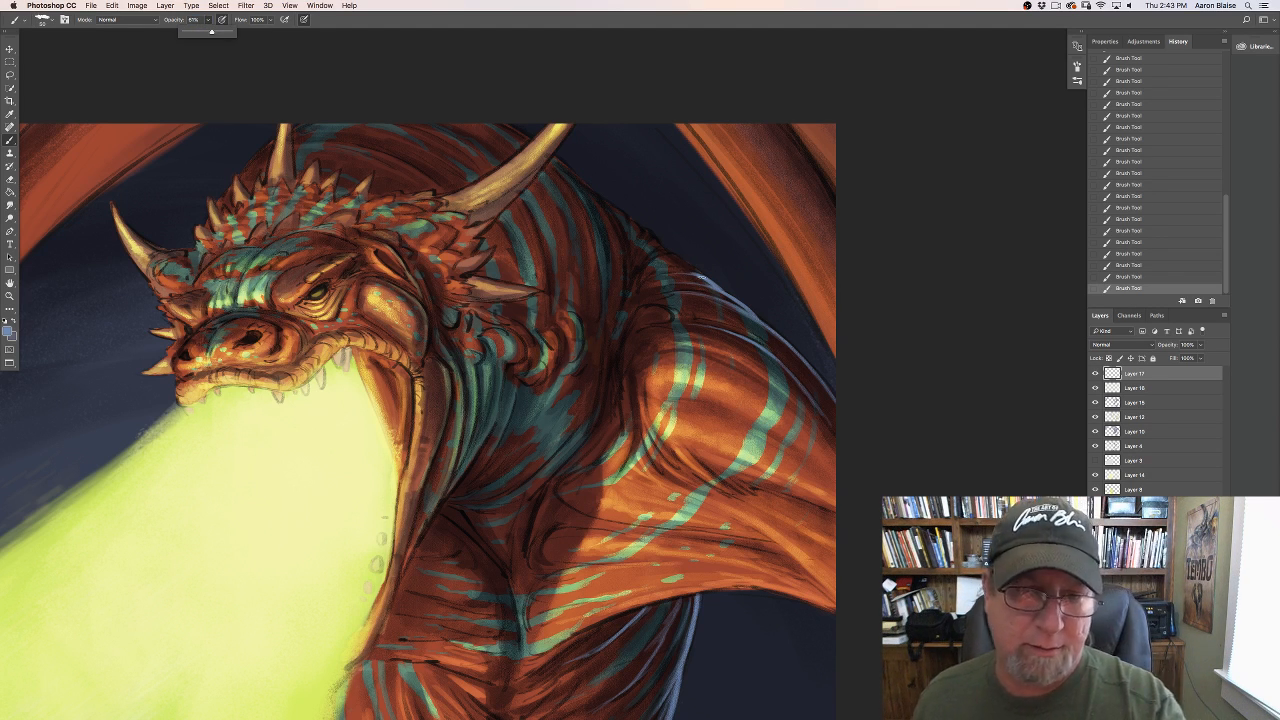
pyautogui.click(702, 277)
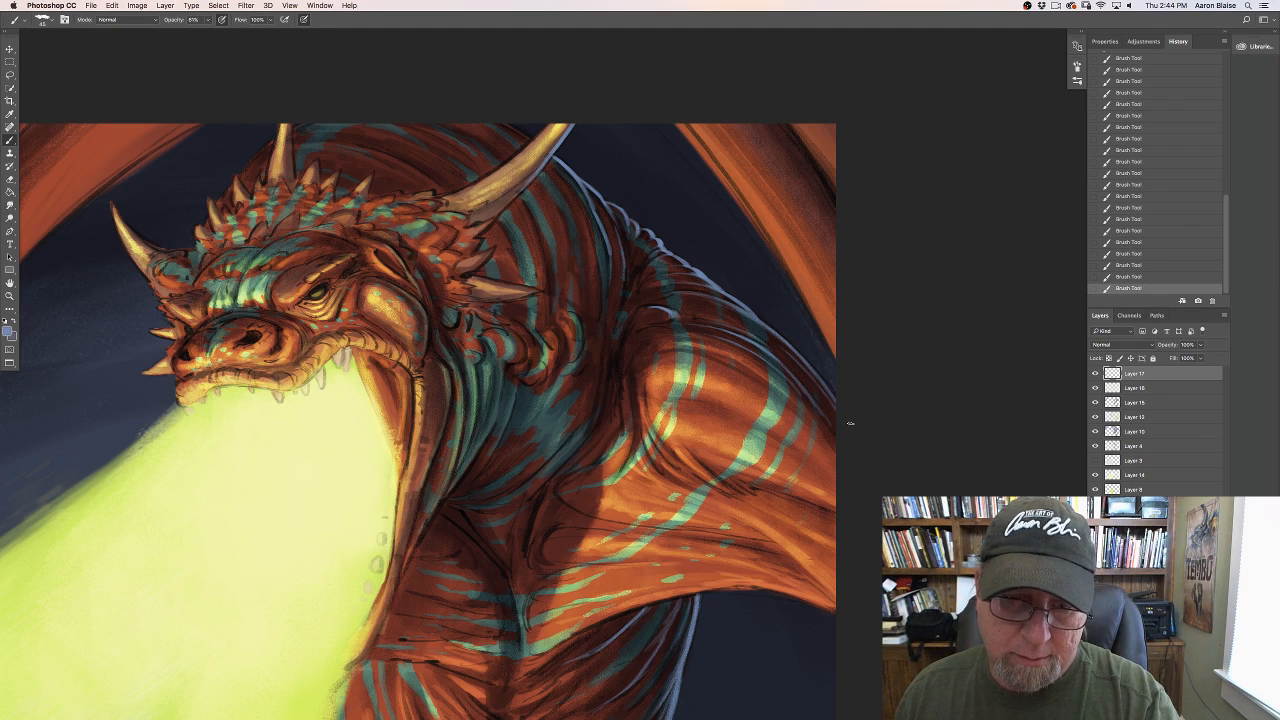
# Step: Erase excess rim light on the upper arm and paint blue strokes down the fold between neck and shoulder
pyautogui.press('e')
pyautogui.moveTo(768, 380)
pyautogui.mouseDown()
pyautogui.moveTo(797, 413)
pyautogui.moveTo(787, 407)
pyautogui.mouseUp()
pyautogui.moveTo(787, 407); pyautogui.dragTo(762, 382)
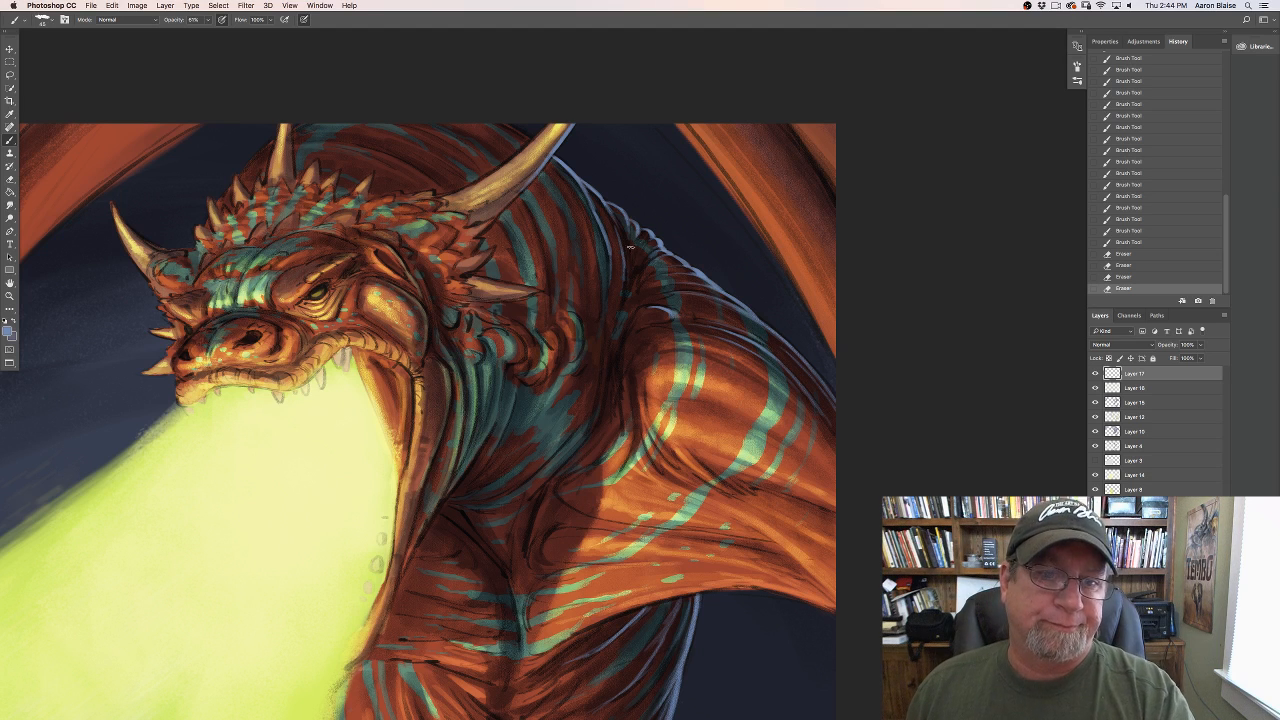
pyautogui.moveTo(630, 248); pyautogui.dragTo(627, 268)
pyautogui.moveTo(628, 262); pyautogui.dragTo(625, 300)
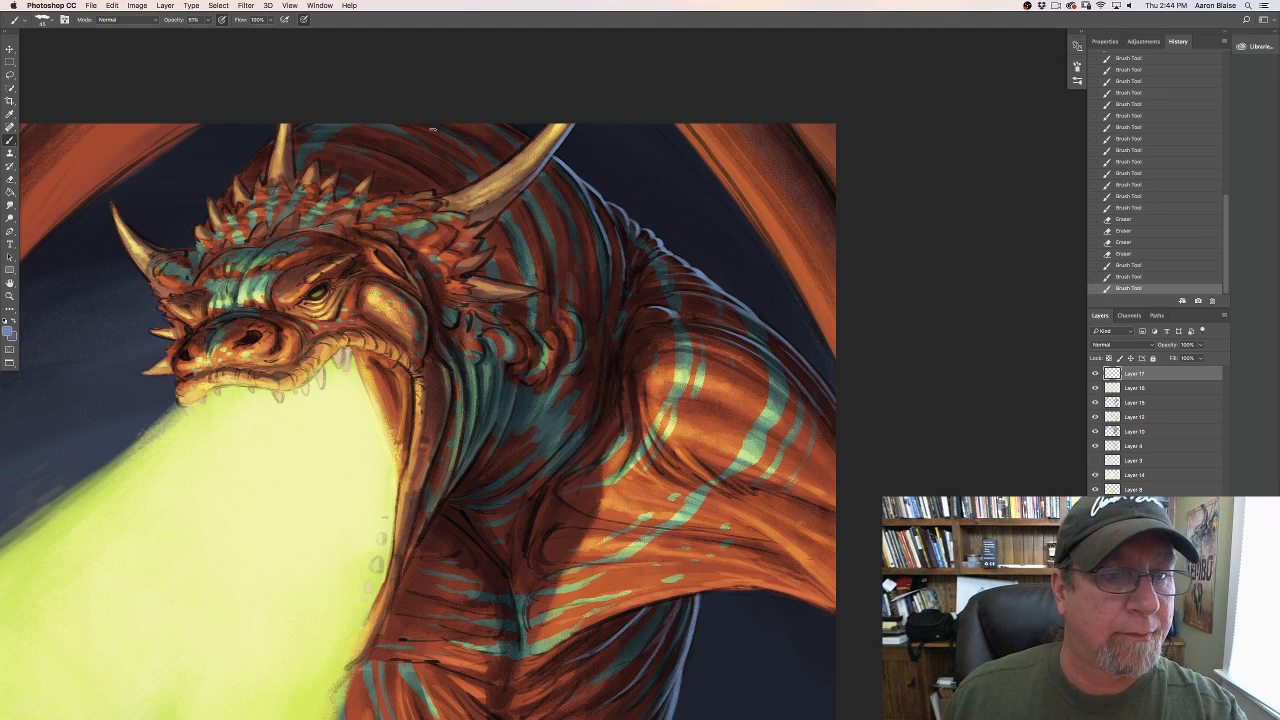
# Step: Paint thin blue rim-light strokes along the skin folds of the neck behind the large horn
pyautogui.moveTo(436, 130)
pyautogui.mouseDown()
pyautogui.moveTo(500, 168)
pyautogui.moveTo(488, 156)
pyautogui.mouseUp()
pyautogui.moveTo(470, 145); pyautogui.dragTo(518, 198)
pyautogui.moveTo(517, 197); pyautogui.dragTo(547, 278)
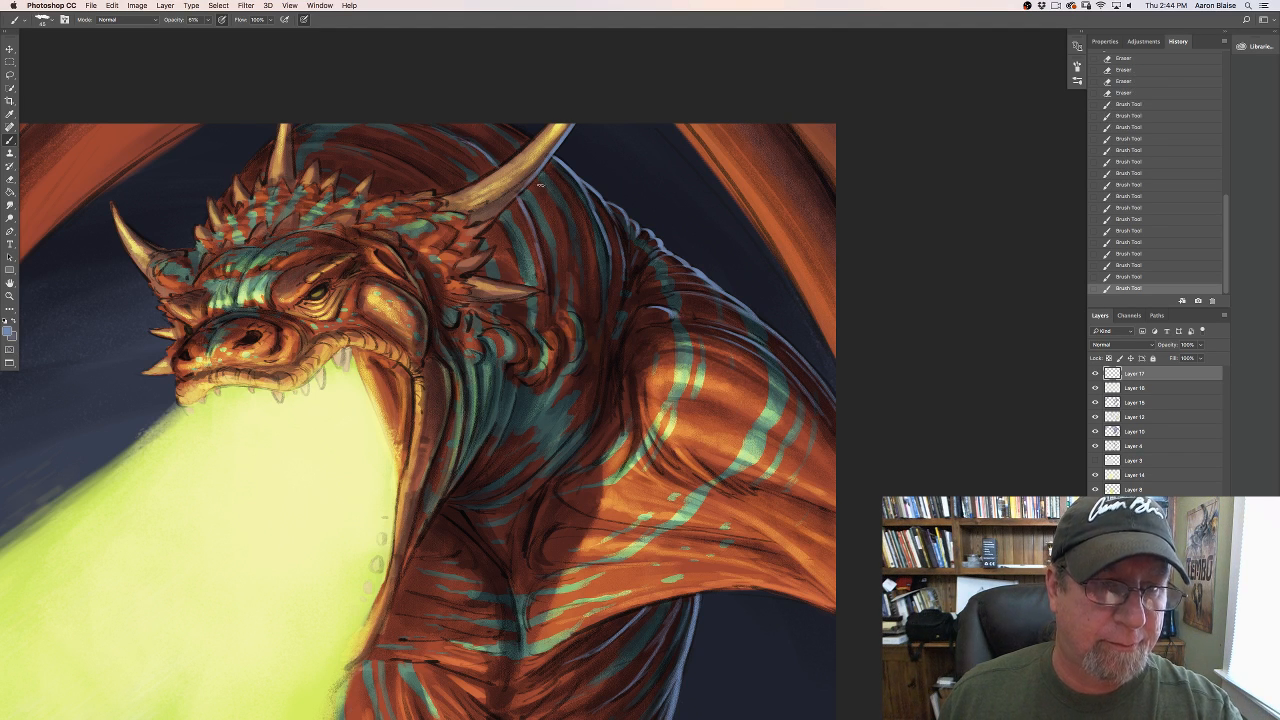
pyautogui.moveTo(535, 180); pyautogui.dragTo(562, 226)
pyautogui.moveTo(557, 214); pyautogui.dragTo(565, 244)
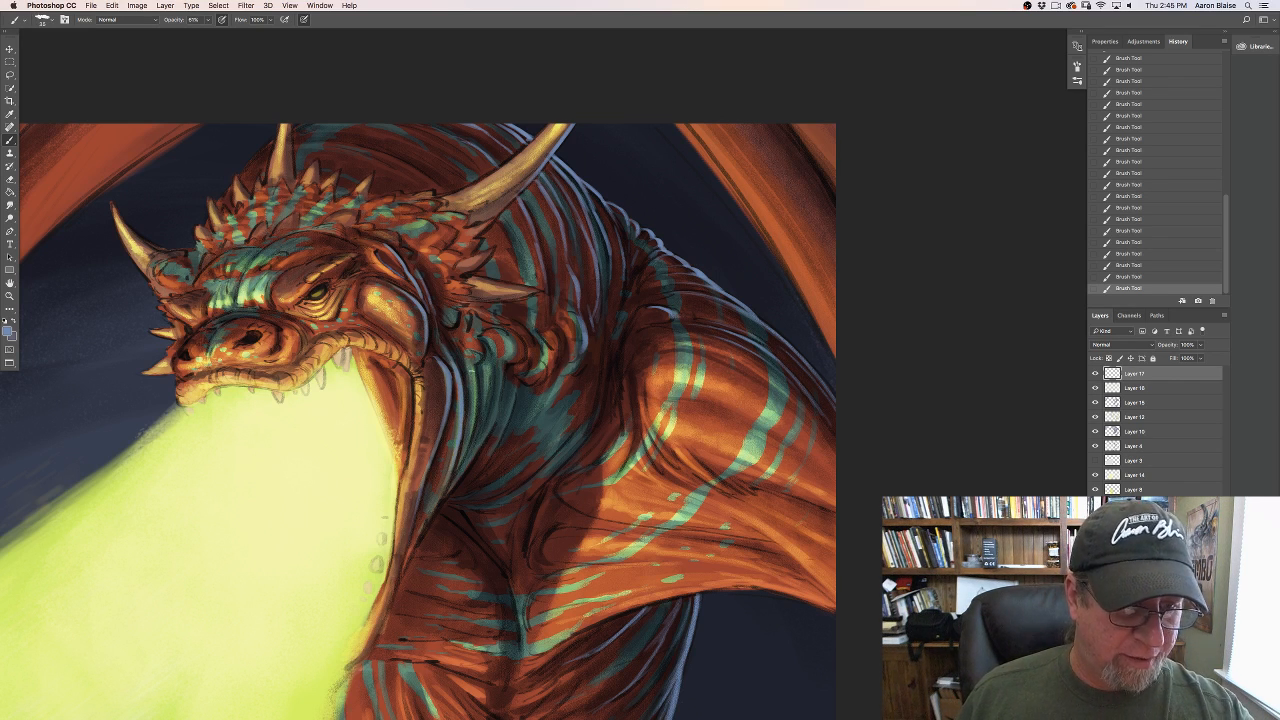
# Step: Add blue rim light to the throat folds and the fleshy lumps behind the jaw
pyautogui.moveTo(476, 401); pyautogui.dragTo(457, 470)
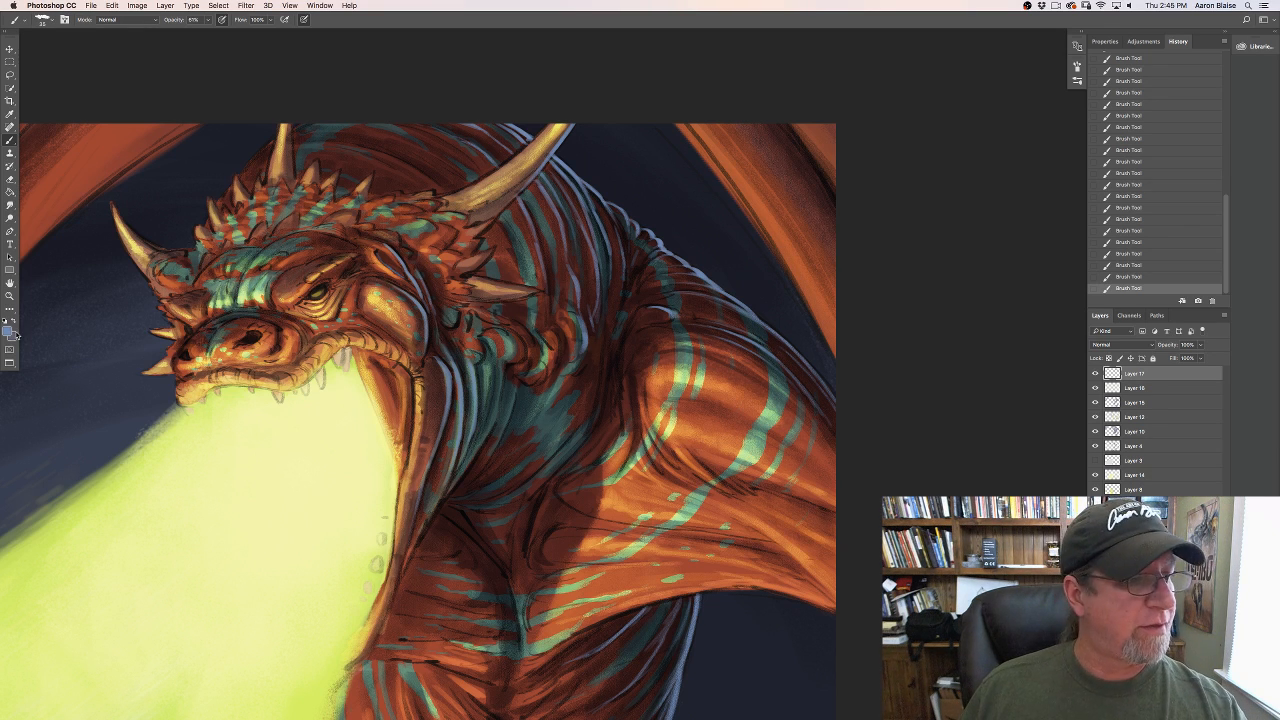
pyautogui.moveTo(491, 366)
pyautogui.mouseDown()
pyautogui.moveTo(471, 452)
pyautogui.moveTo(505, 386)
pyautogui.moveTo(489, 428)
pyautogui.moveTo(507, 397)
pyautogui.moveTo(504, 411)
pyautogui.mouseUp()
pyautogui.moveTo(521, 344)
pyautogui.mouseDown()
pyautogui.moveTo(517, 365)
pyautogui.moveTo(554, 355)
pyautogui.mouseUp()
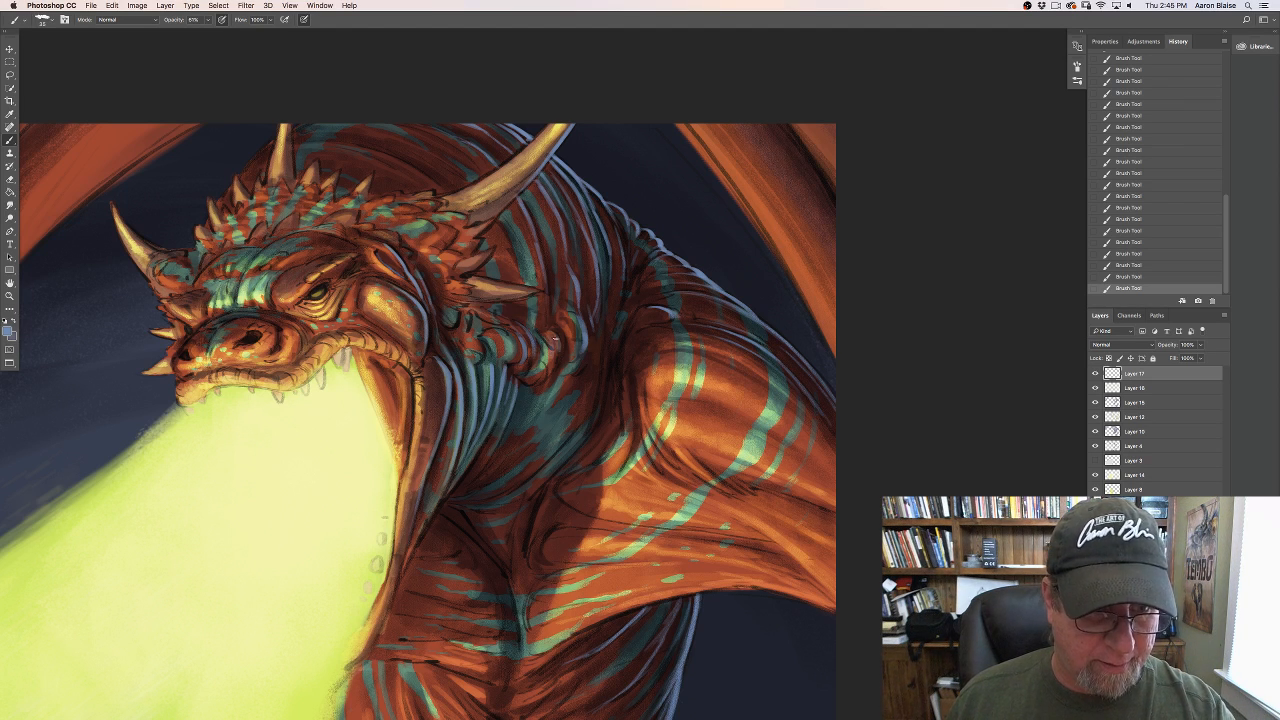
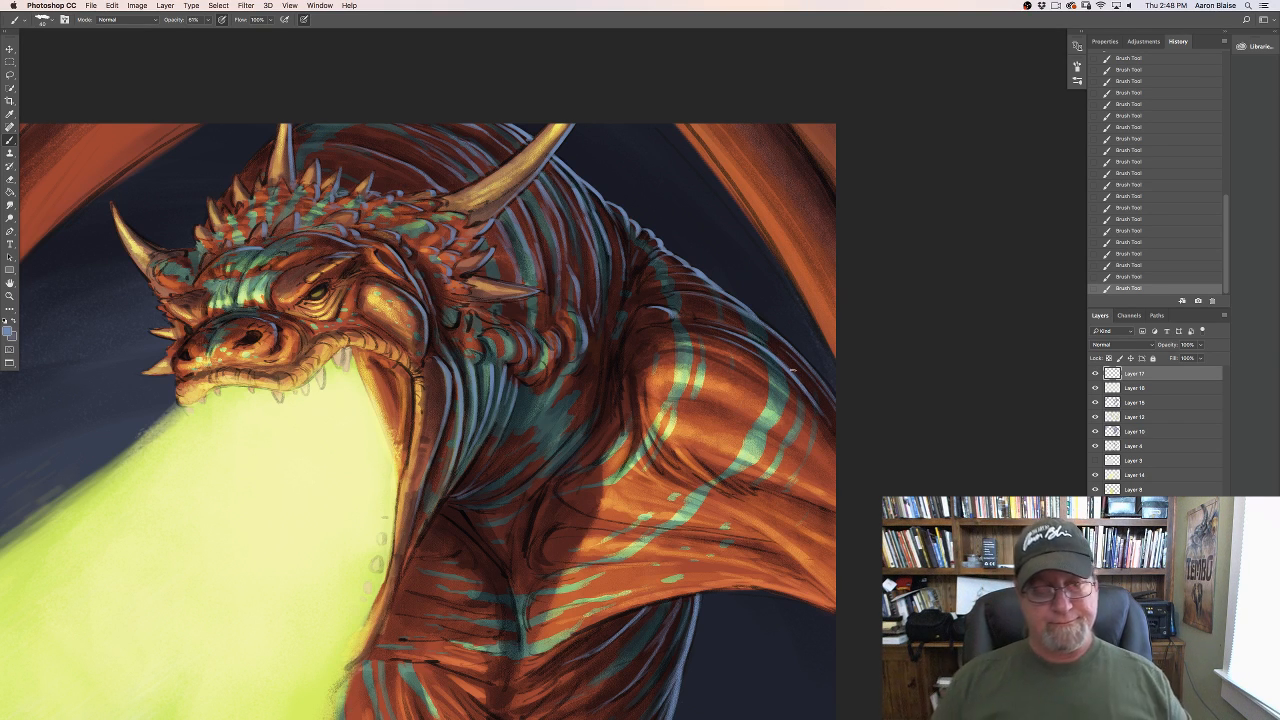
# Step: Reinforce the blue rim light at the torso's outer edge just under the arm and enlarge the brush
pyautogui.moveTo(688, 640); pyautogui.dragTo(696, 606)
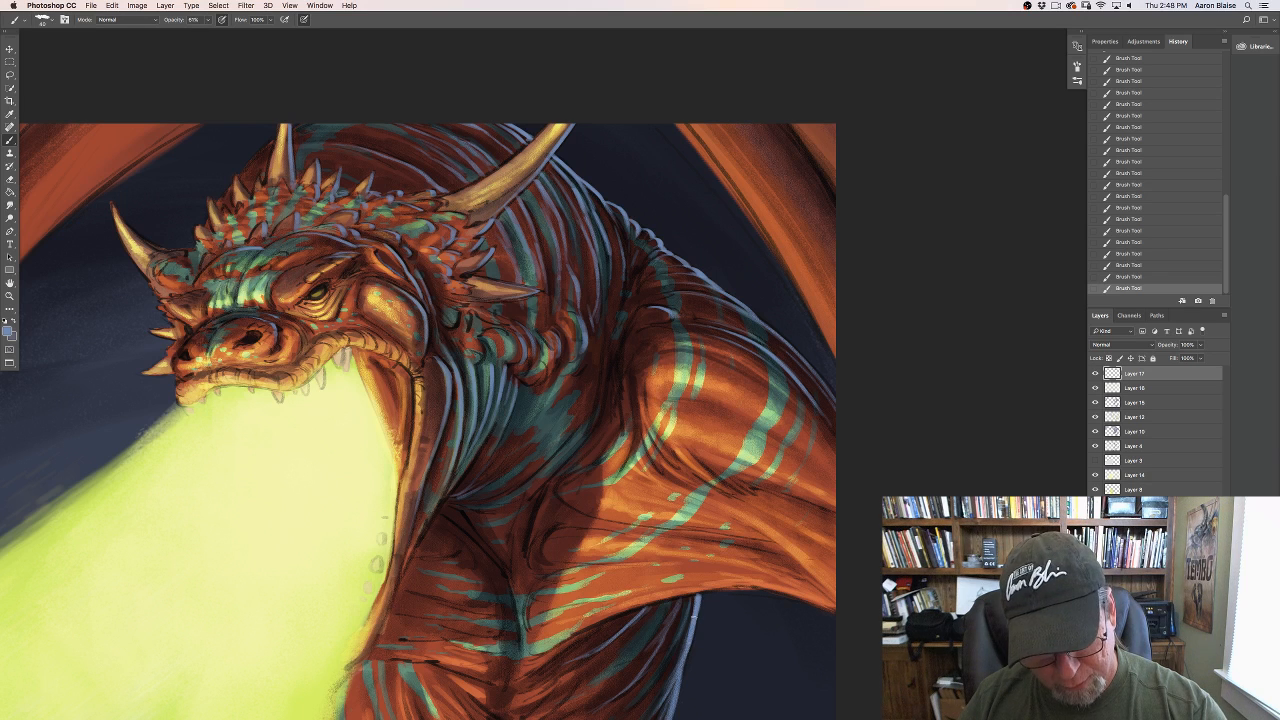
pyautogui.moveTo(682, 705)
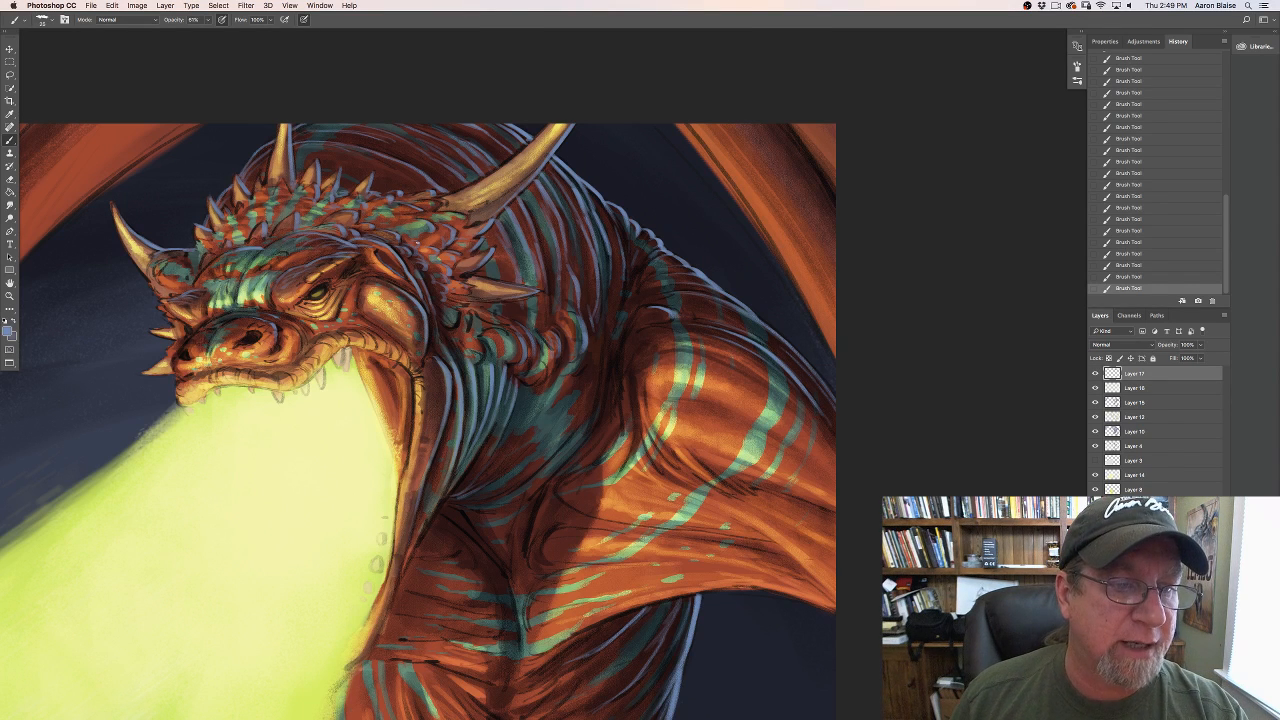
pyautogui.press(']')
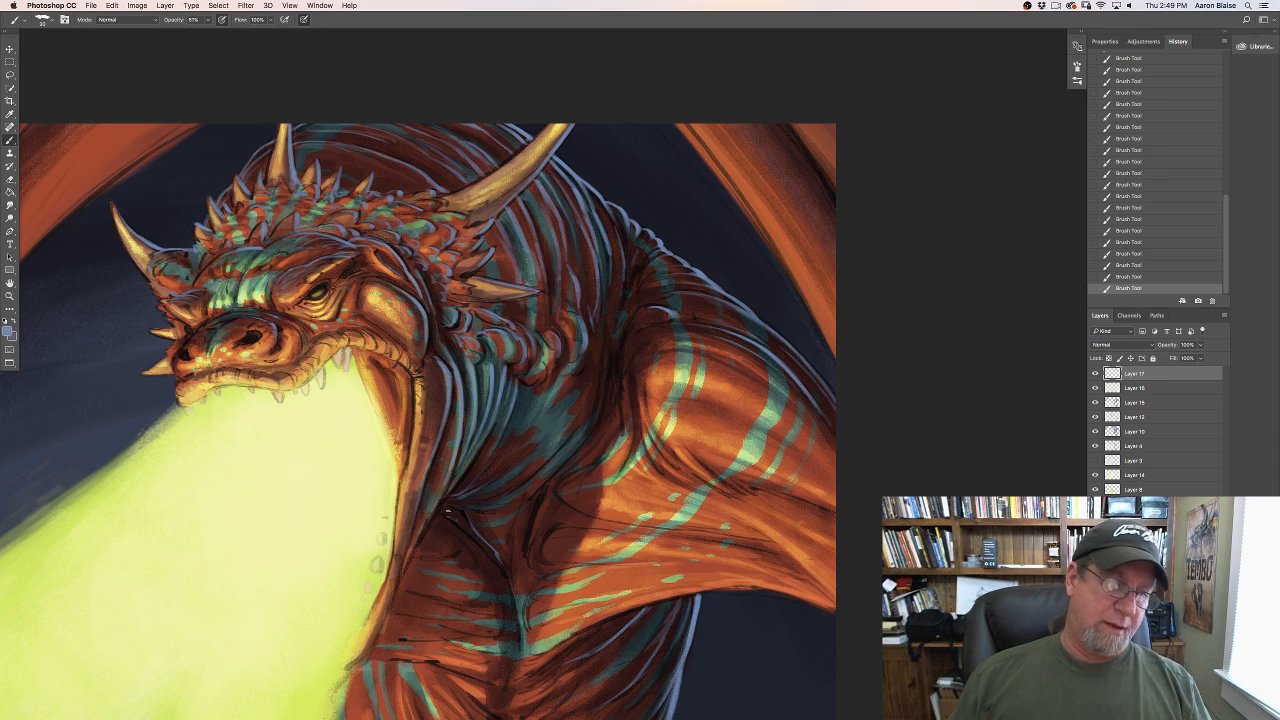
# Step: Erase the blue rim strokes from the chest crease below the throat and return to the brush
pyautogui.press('e')
pyautogui.moveTo(471, 534); pyautogui.dragTo(481, 542)
pyautogui.moveTo(472, 532); pyautogui.dragTo(452, 510)
pyautogui.press('b')
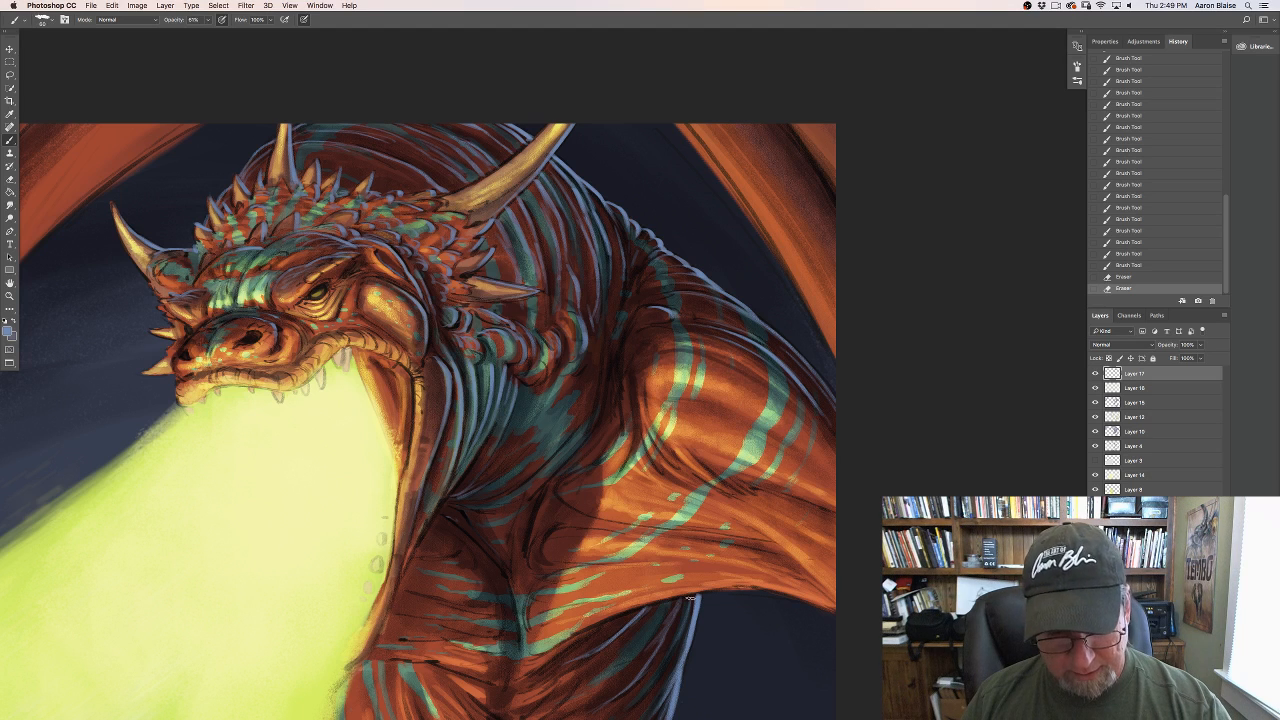
# Step: Paint blue rim light across the torso folds under the arm and thicken it along the outer body edge
pyautogui.moveTo(690, 598); pyautogui.dragTo(672, 648)
pyautogui.moveTo(660, 680); pyautogui.dragTo(664, 666)
pyautogui.moveTo(664, 666); pyautogui.dragTo(626, 712)
pyautogui.moveTo(638, 698)
pyautogui.mouseDown()
pyautogui.moveTo(676, 648)
pyautogui.moveTo(646, 713)
pyautogui.mouseUp()
pyautogui.moveTo(690, 602); pyautogui.dragTo(684, 622)
pyautogui.moveTo(688, 604); pyautogui.dragTo(694, 632)
pyautogui.moveTo(698, 606); pyautogui.dragTo(688, 654)
pyautogui.moveTo(692, 637); pyautogui.dragTo(670, 718)
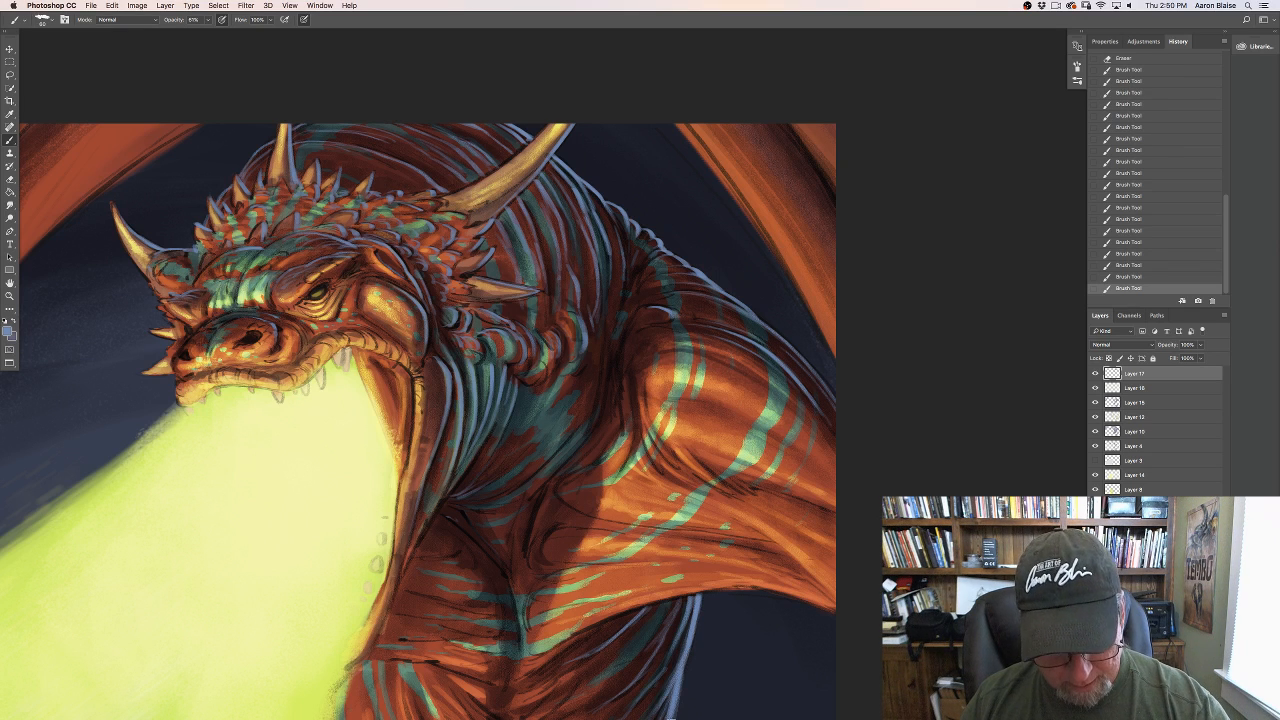
pyautogui.moveTo(700, 603); pyautogui.dragTo(676, 680)
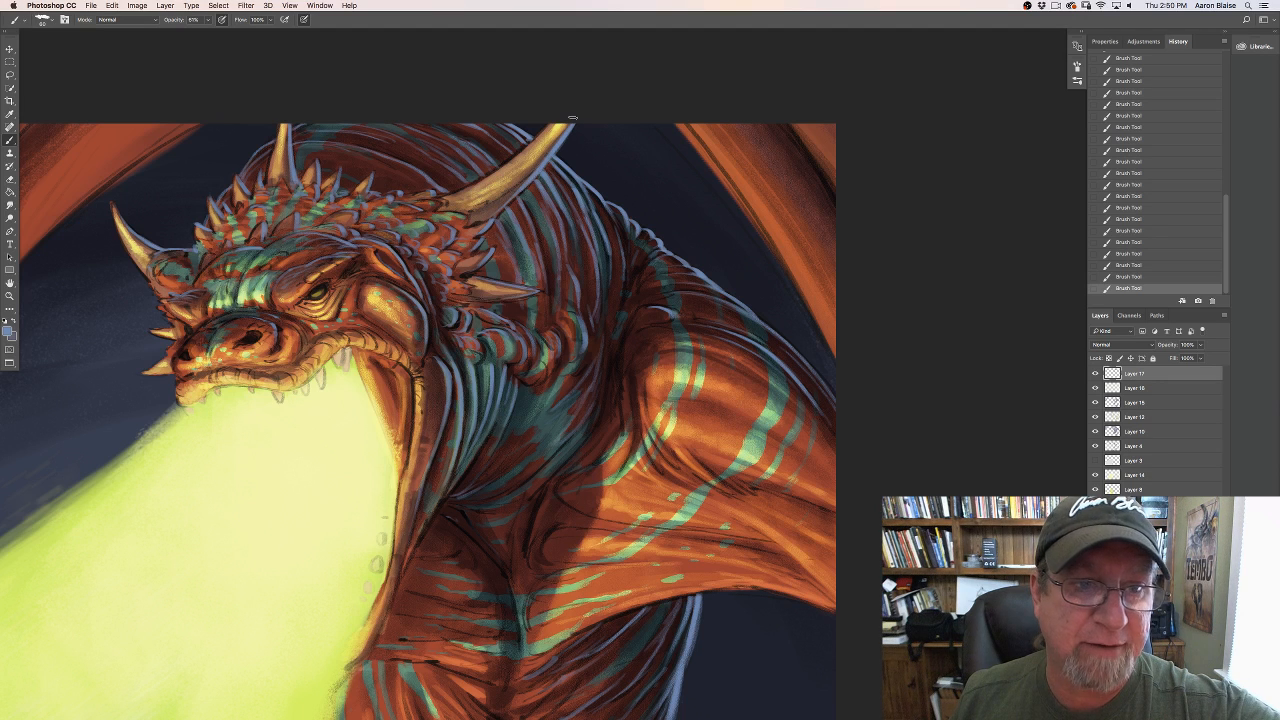
# Step: Strengthen the blue rim light along the back ridge of the neck and check the whole painting
pyautogui.moveTo(587, 189); pyautogui.dragTo(619, 247)
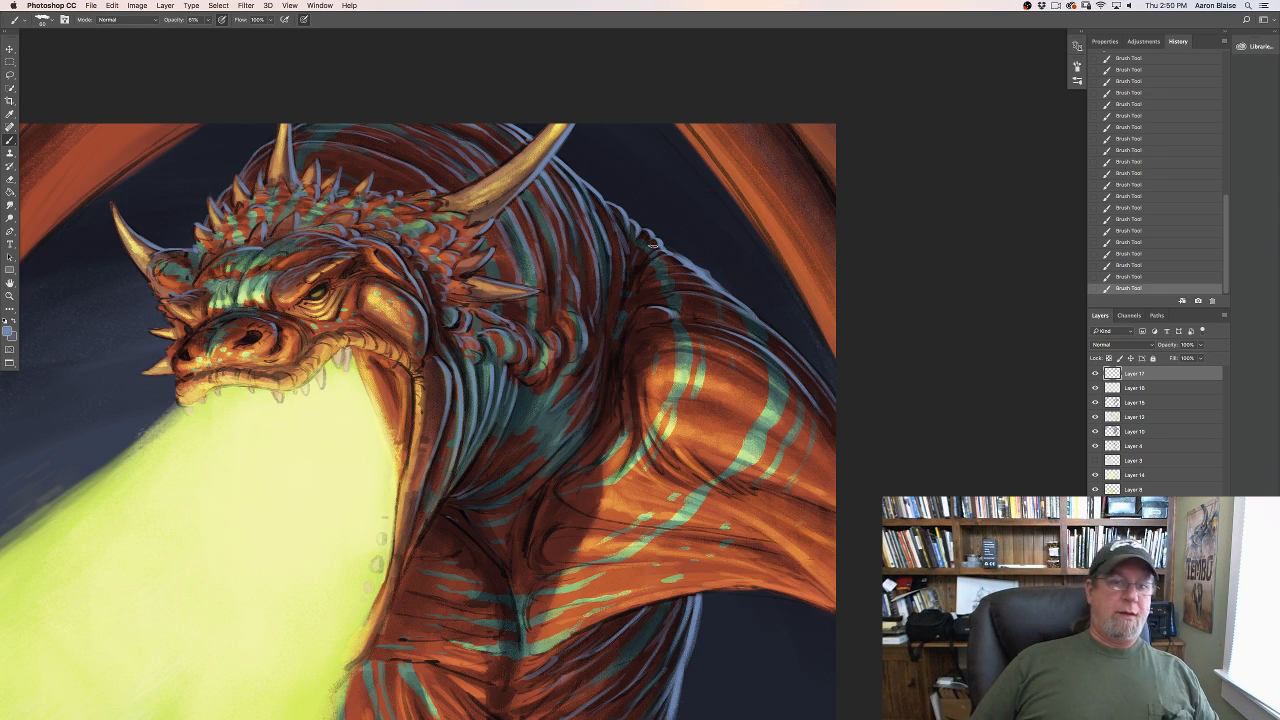
pyautogui.press('super+minus')
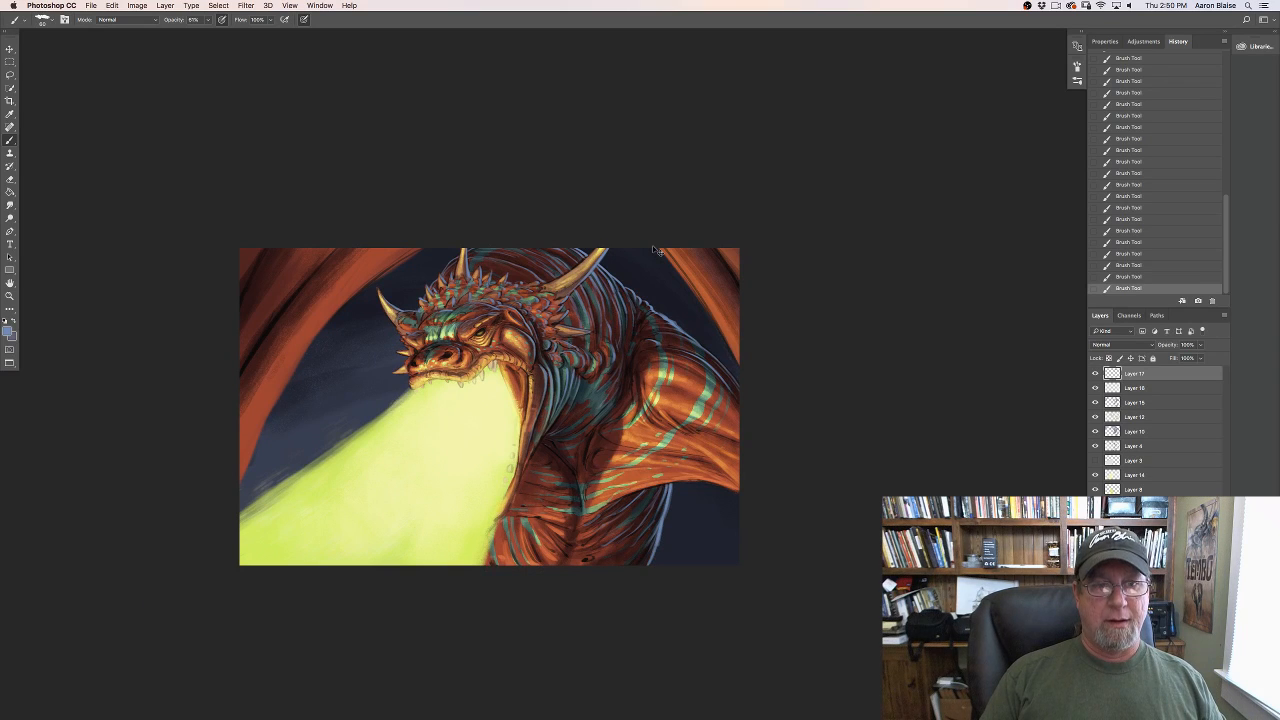
pyautogui.press('super+plus')
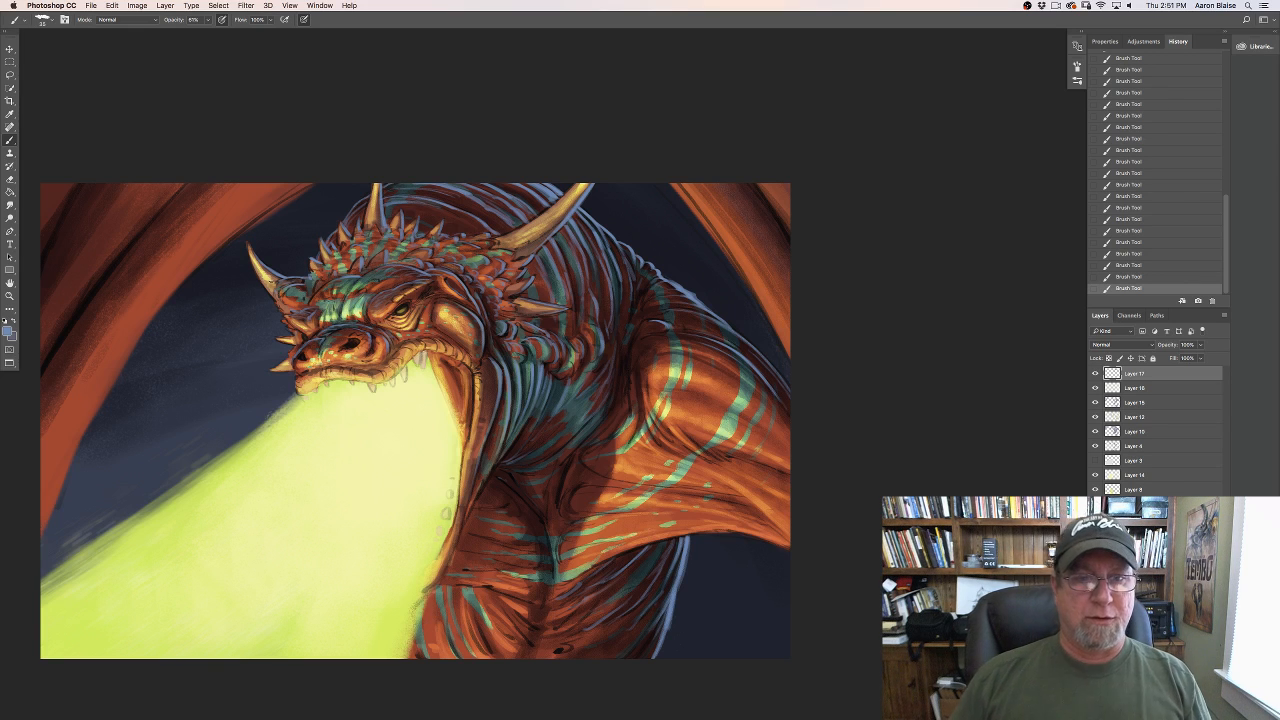
# Step: Paint blue rim light along the skin folds at the top of the shoulder where it meets the neck, adjusting the brush size
pyautogui.press('[')
pyautogui.press('[')
pyautogui.press('[')
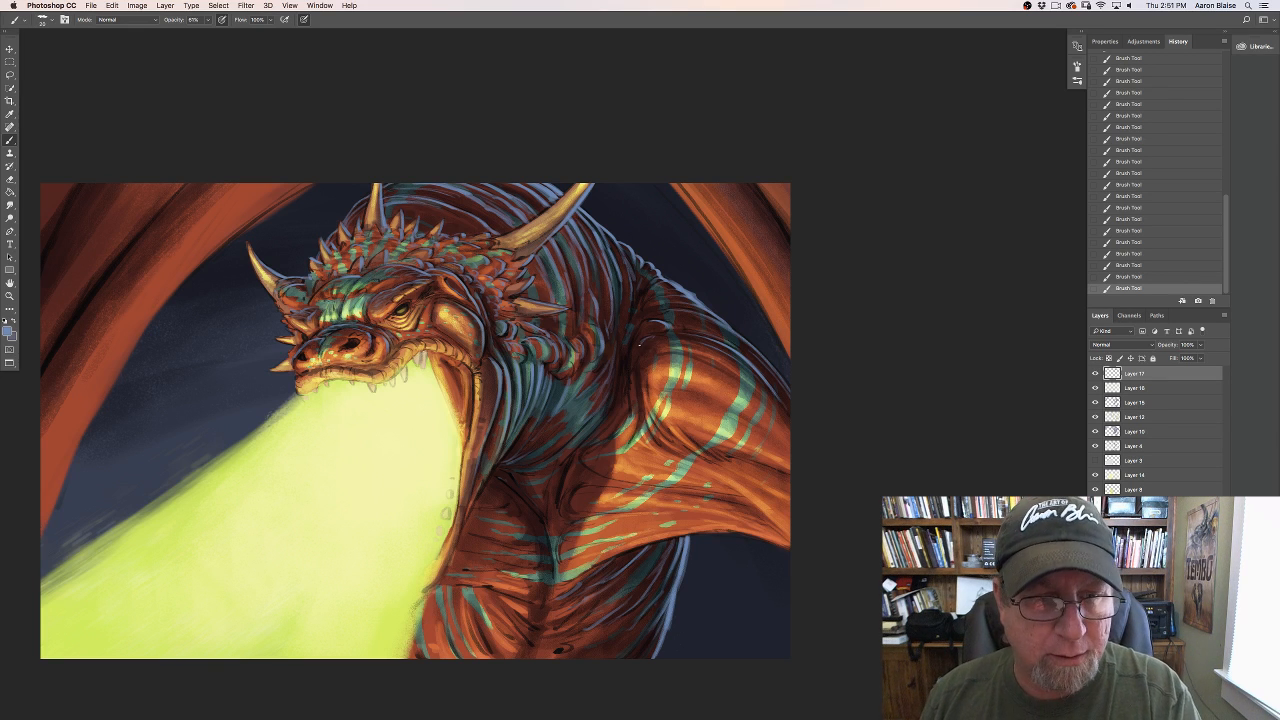
pyautogui.press(']')
pyautogui.press(']')
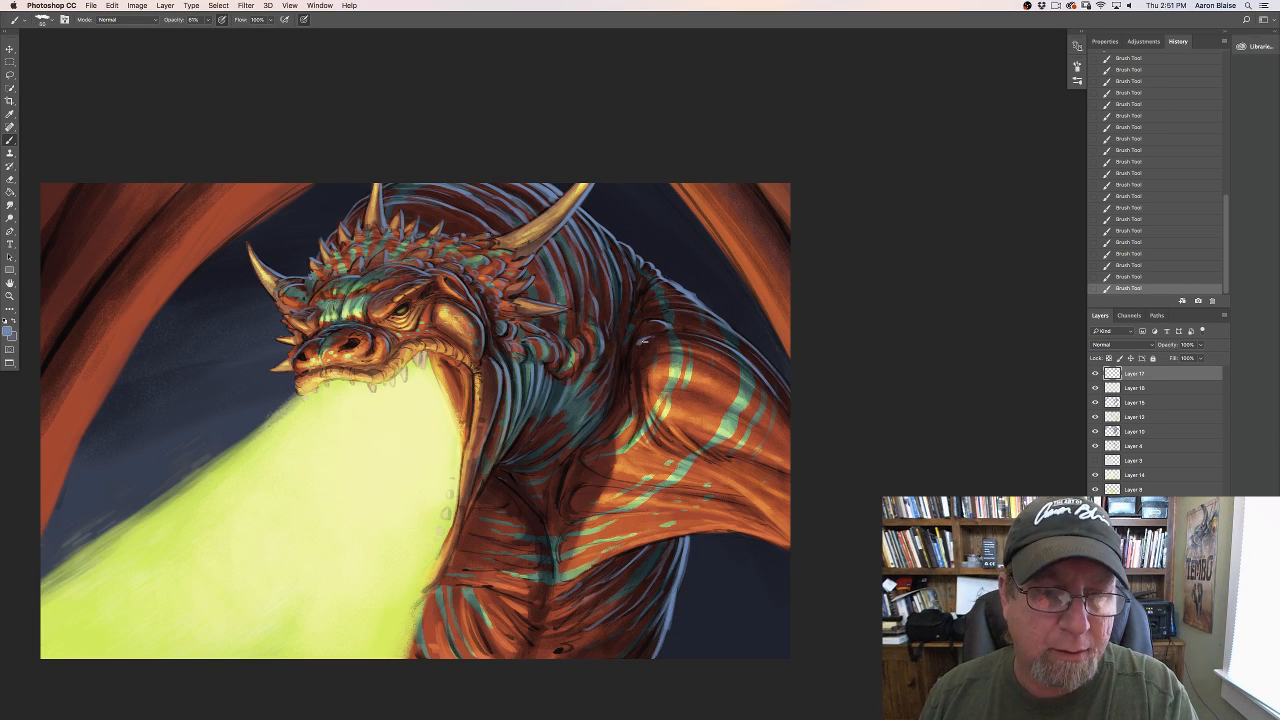
pyautogui.press(']')
pyautogui.press(']')
pyautogui.moveTo(634, 347); pyautogui.dragTo(640, 354)
pyautogui.moveTo(642, 350); pyautogui.dragTo(655, 339)
pyautogui.moveTo(642, 341); pyautogui.dragTo(646, 332)
pyautogui.moveTo(639, 333); pyautogui.dragTo(645, 329)
pyautogui.moveTo(636, 332)
pyautogui.mouseDown()
pyautogui.moveTo(666, 325)
pyautogui.moveTo(645, 303)
pyautogui.moveTo(679, 303)
pyautogui.moveTo(646, 297)
pyautogui.mouseUp()
pyautogui.moveTo(639, 298); pyautogui.dragTo(633, 358)
pyautogui.moveTo(627, 377)
pyautogui.mouseDown()
pyautogui.moveTo(632, 400)
pyautogui.moveTo(628, 388)
pyautogui.mouseUp()
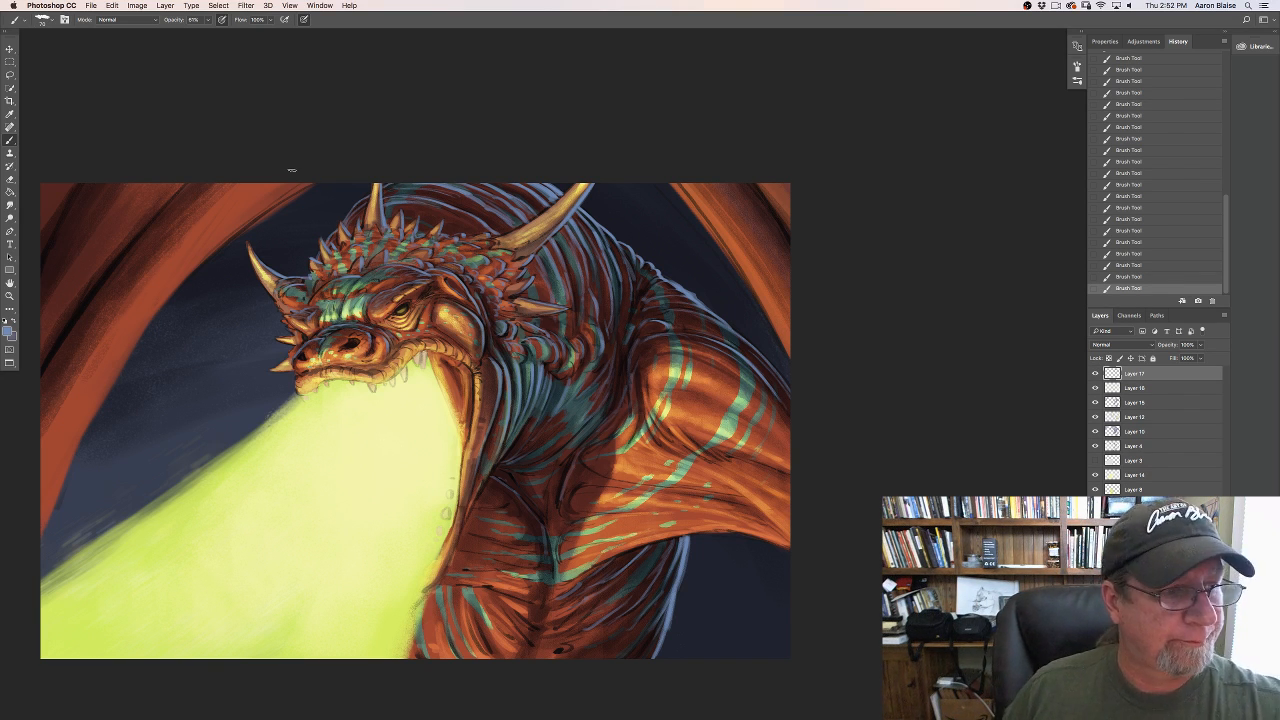
# Step: Select the Overlay layer below the rim light layer and set the foreground to light yellow-green, hue 80, saturation 44, brightness 83
pyautogui.hotkey('alt', '[')
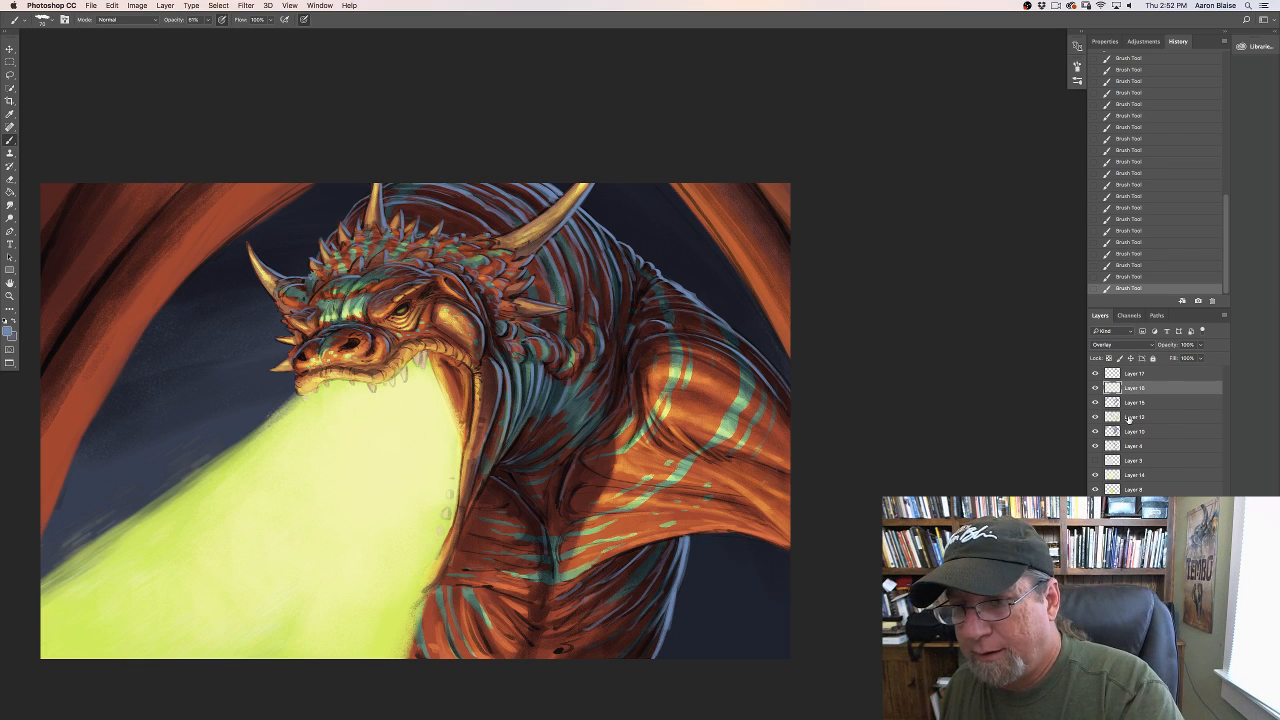
pyautogui.click(9, 332)
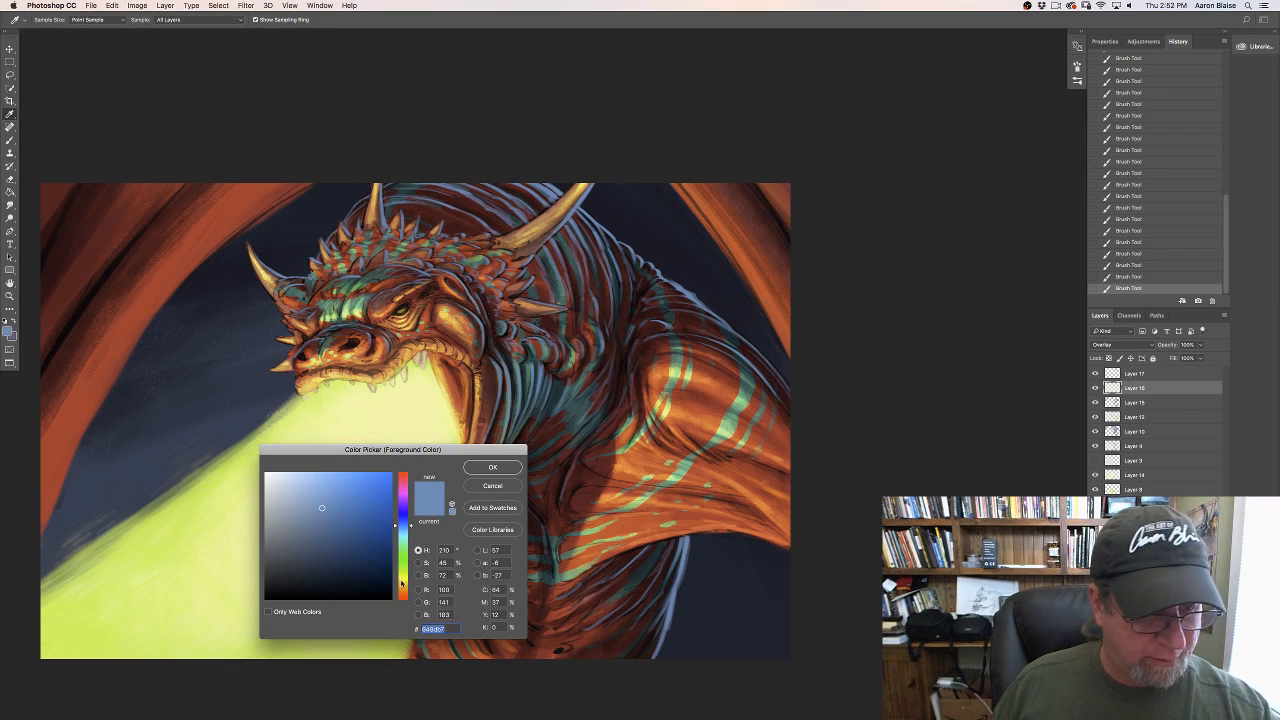
pyautogui.click(402, 572)
pyautogui.moveTo(322, 508); pyautogui.dragTo(321, 494)
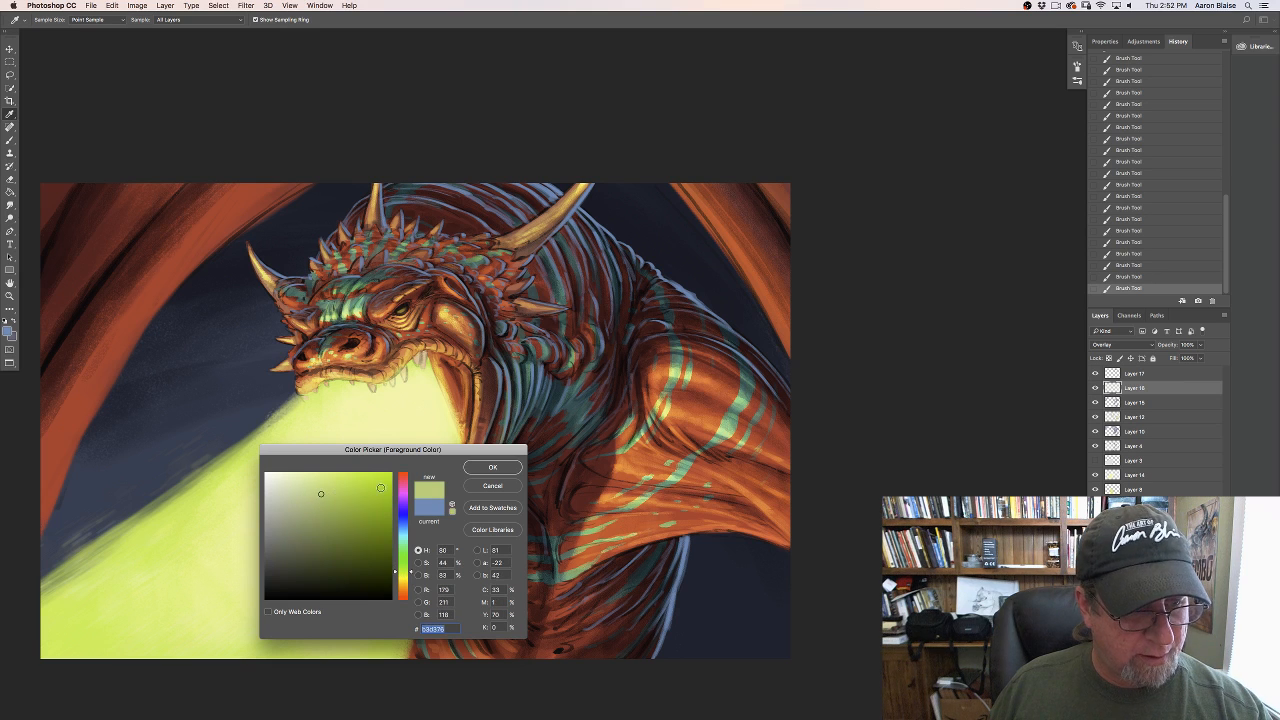
pyautogui.click(490, 467)
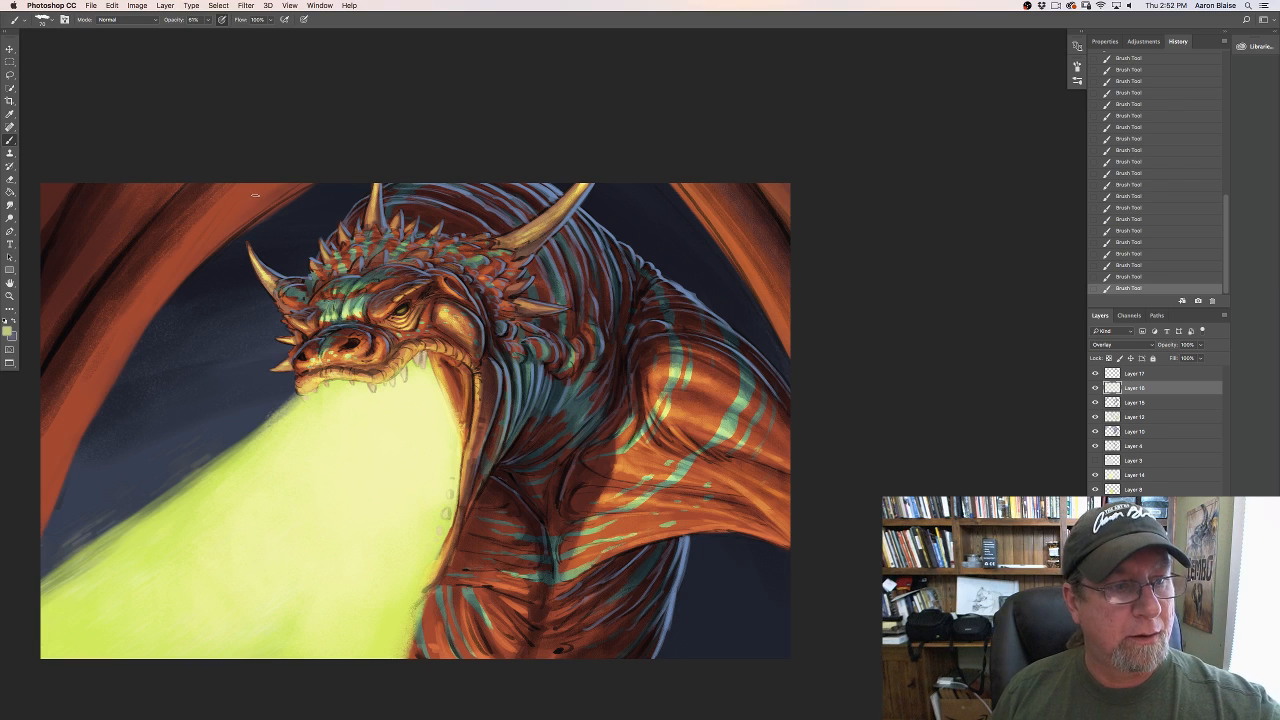
# Step: Enlarge the brush to 150 and paint fire-lit glow along the inner edges of the wings framing the dragon
pyautogui.press(']')
pyautogui.press(']')
pyautogui.press(']')
pyautogui.press(']')
pyautogui.press(']')
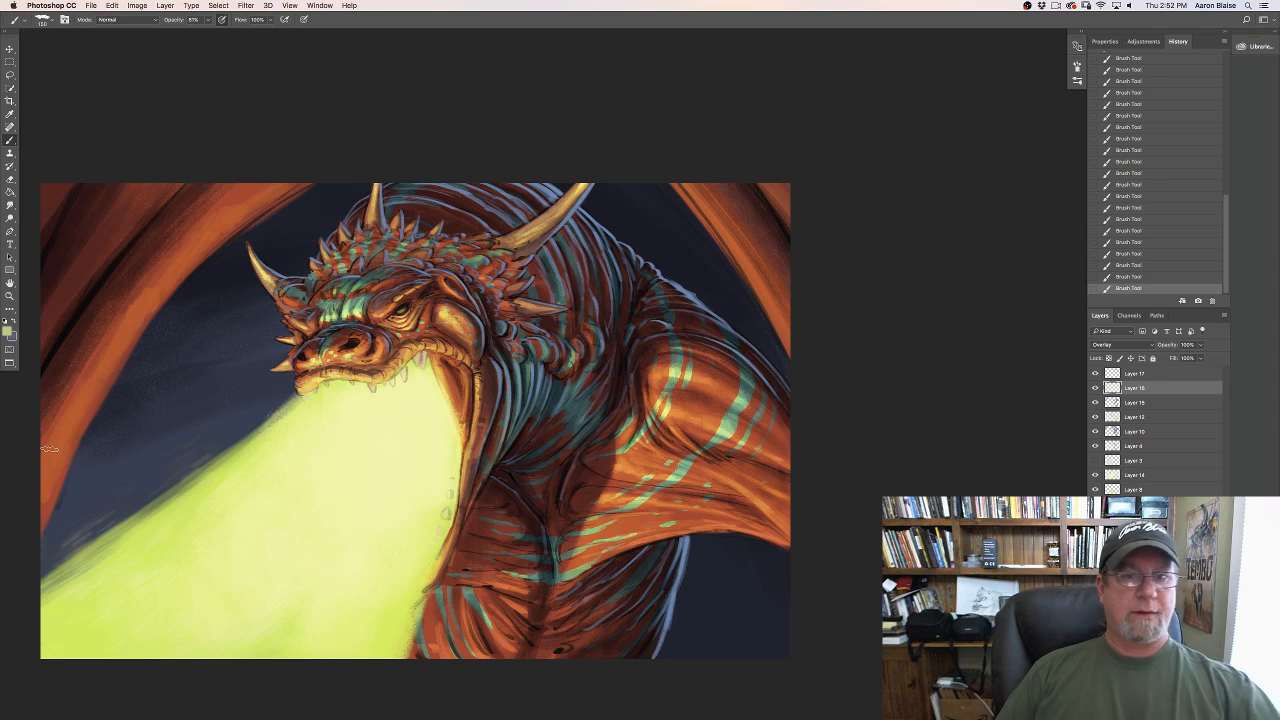
pyautogui.moveTo(776, 289); pyautogui.dragTo(676, 175)
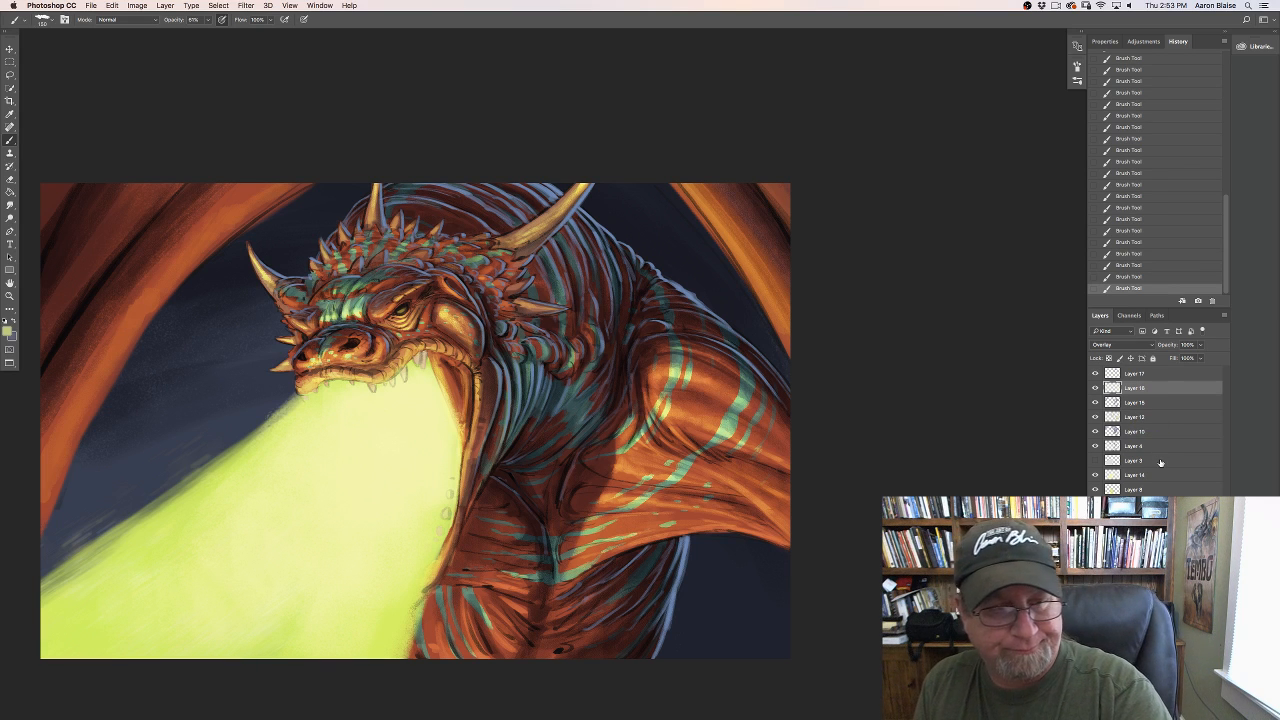
# Step: Create a new layer above the rim light layer and sample a dark reddish brown from the dragon's chest as the brush color
pyautogui.click(1132, 375)
pyautogui.click(1198, 712)
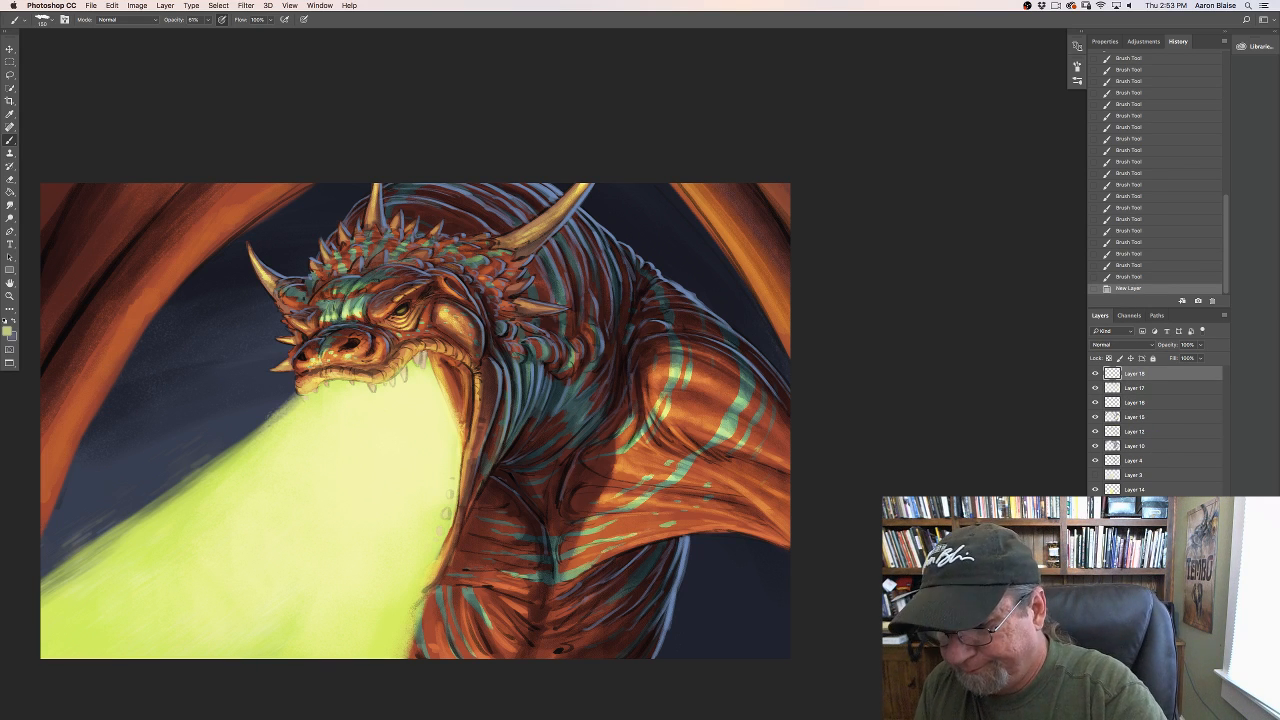
pyautogui.click(8, 330)
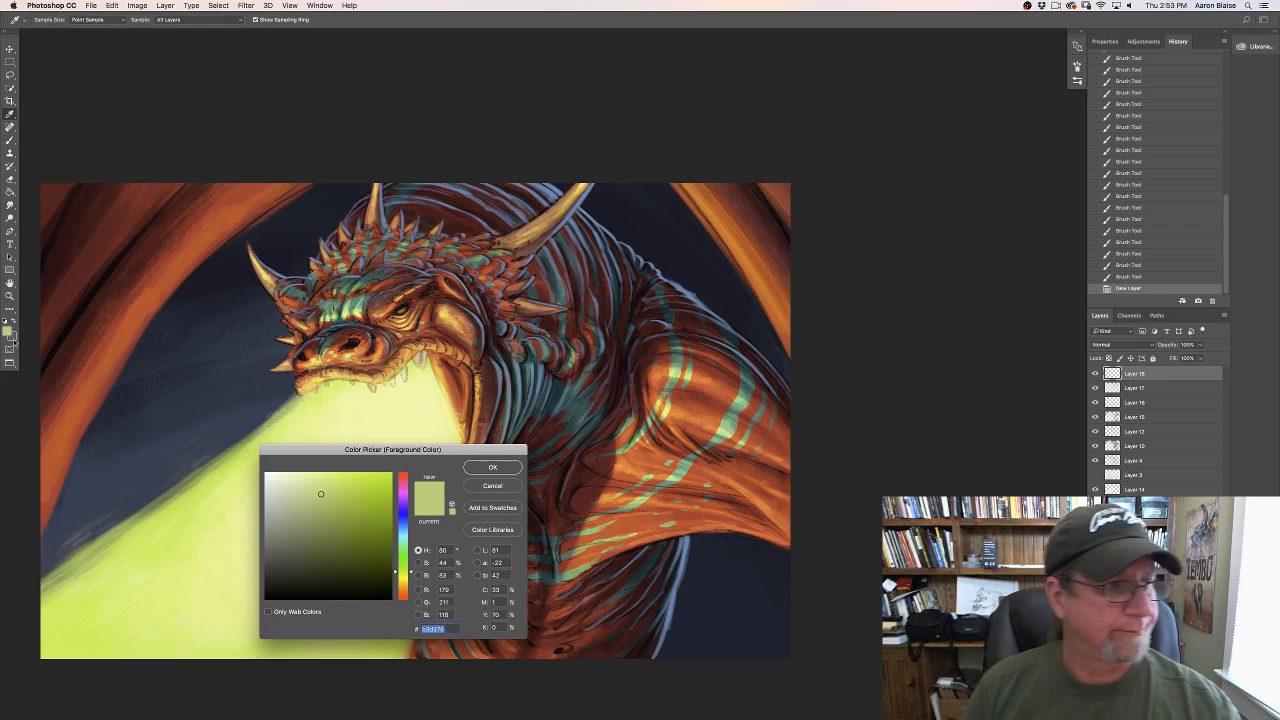
pyautogui.click(607, 476)
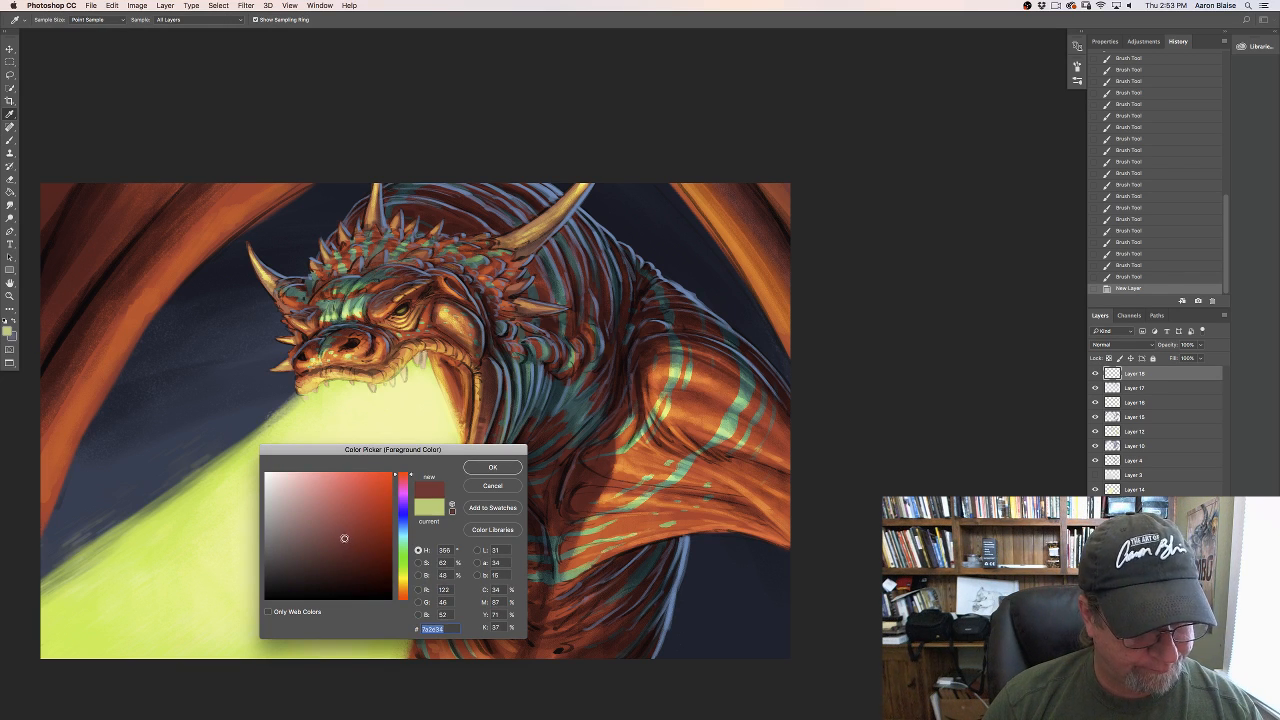
pyautogui.click(493, 467)
pyautogui.press('b')
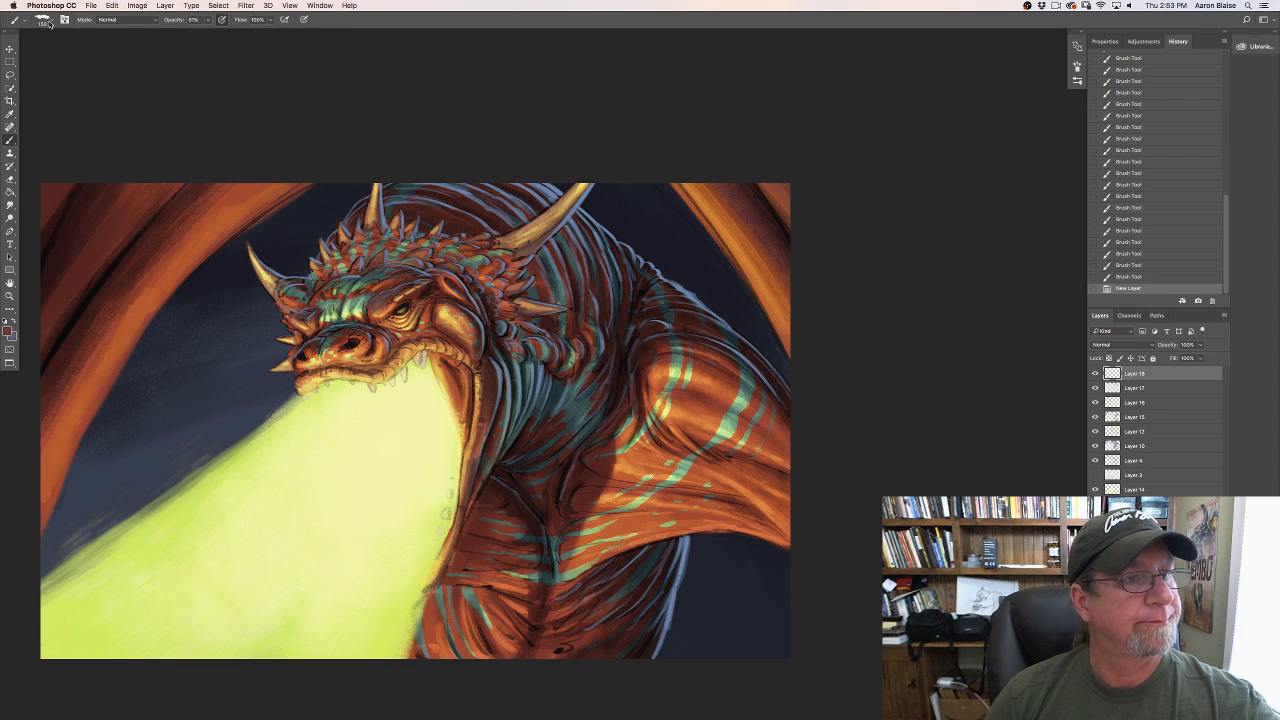
# Step: Pick a smaller brush preset and paint reddish brown over the dark line work at the chest and arm junction
pyautogui.click(44, 20)
pyautogui.click(319, 110)
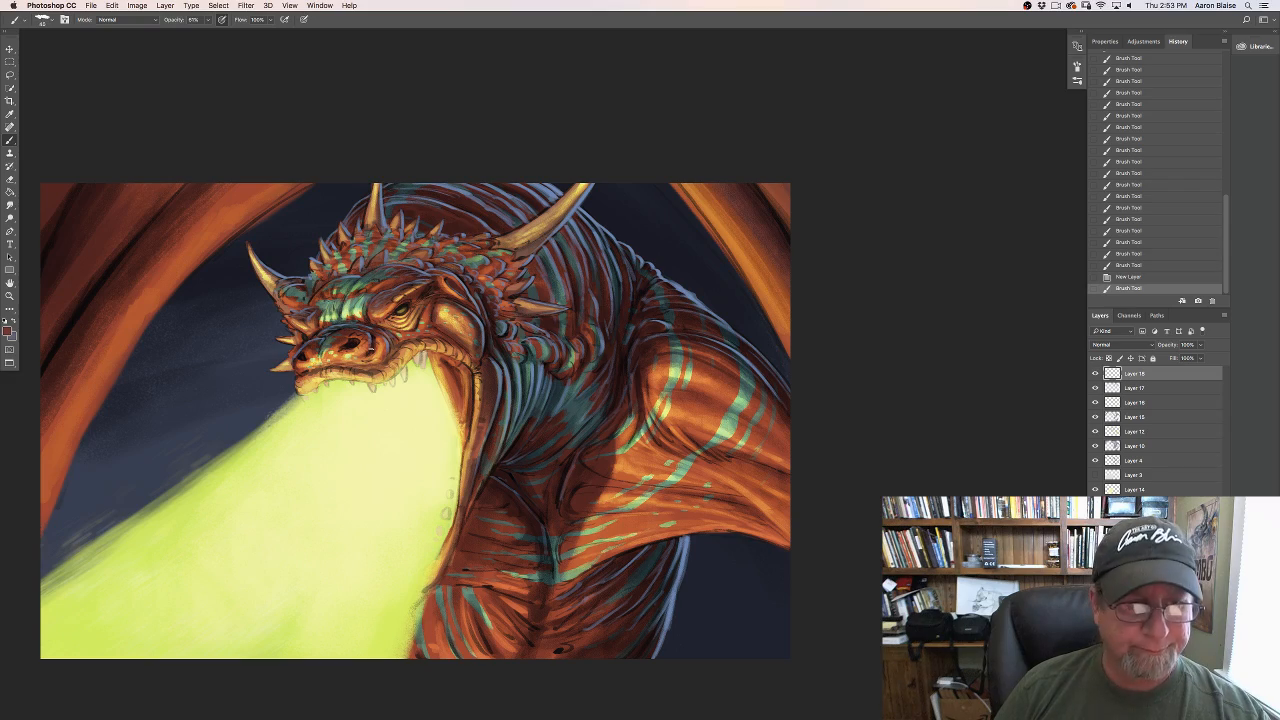
pyautogui.press('super+plus')
pyautogui.press('super+plus')
pyautogui.press('super+plus')
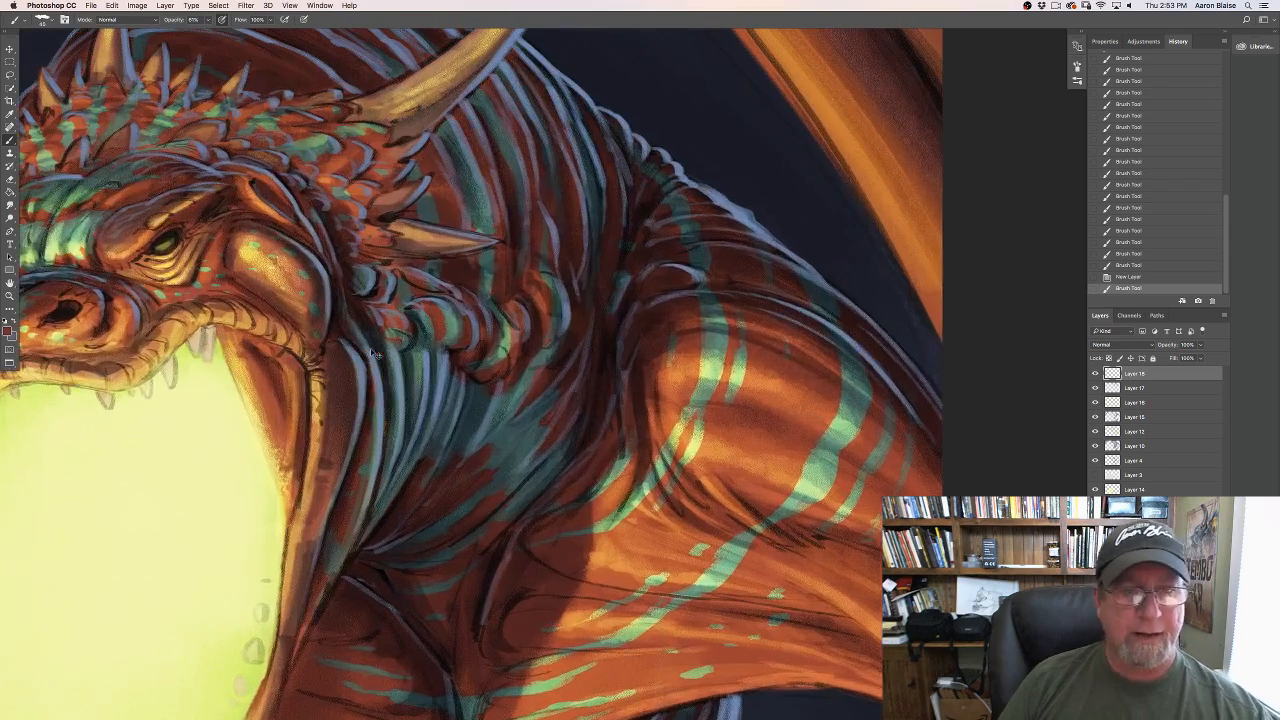
pyautogui.moveTo(529, 534); pyautogui.dragTo(537, 528)
pyautogui.moveTo(537, 528)
pyautogui.mouseDown()
pyautogui.moveTo(521, 539)
pyautogui.moveTo(546, 565)
pyautogui.mouseUp()
pyautogui.moveTo(535, 552)
pyautogui.mouseDown()
pyautogui.moveTo(552, 569)
pyautogui.moveTo(542, 555)
pyautogui.moveTo(526, 572)
pyautogui.moveTo(500, 628)
pyautogui.mouseUp()
pyautogui.moveTo(508, 610); pyautogui.dragTo(506, 627)
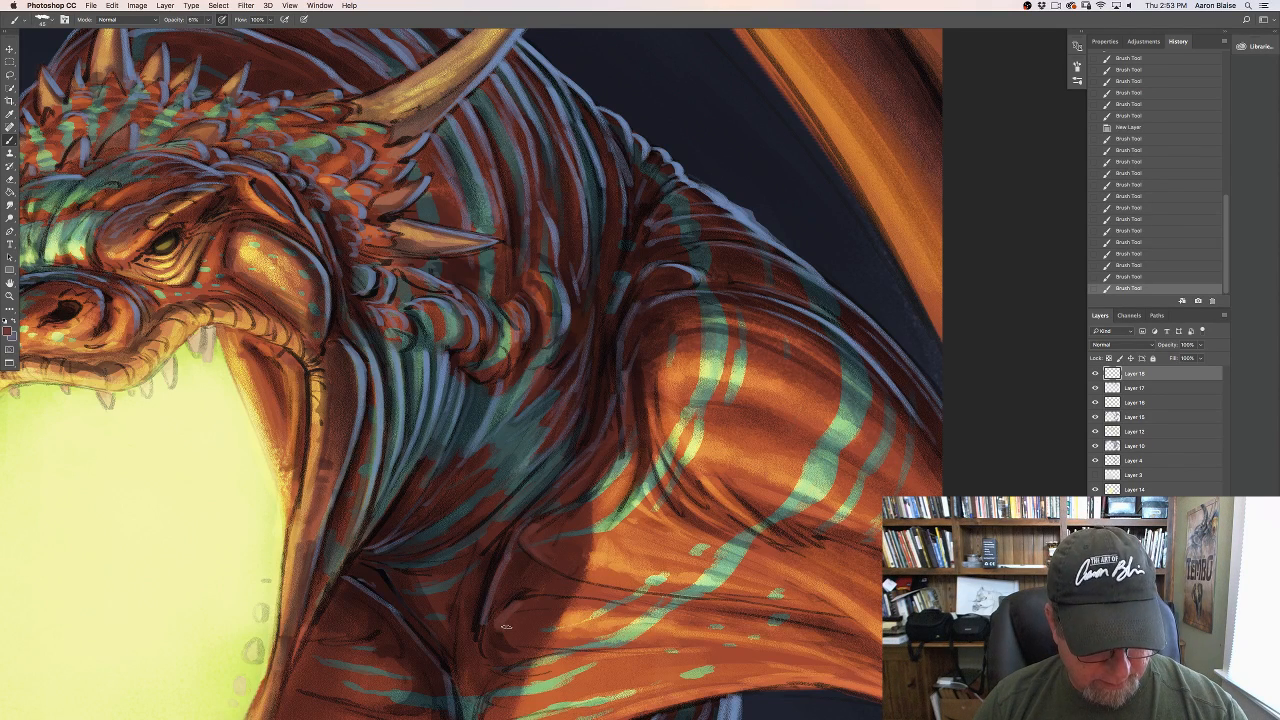
# Step: Raise the brush opacity, enable pressure-controlled size, and refine the chest muscle forms with reddish brown from the armpit down to the belly
pyautogui.click(208, 20)
pyautogui.moveTo(207, 33); pyautogui.dragTo(213, 35)
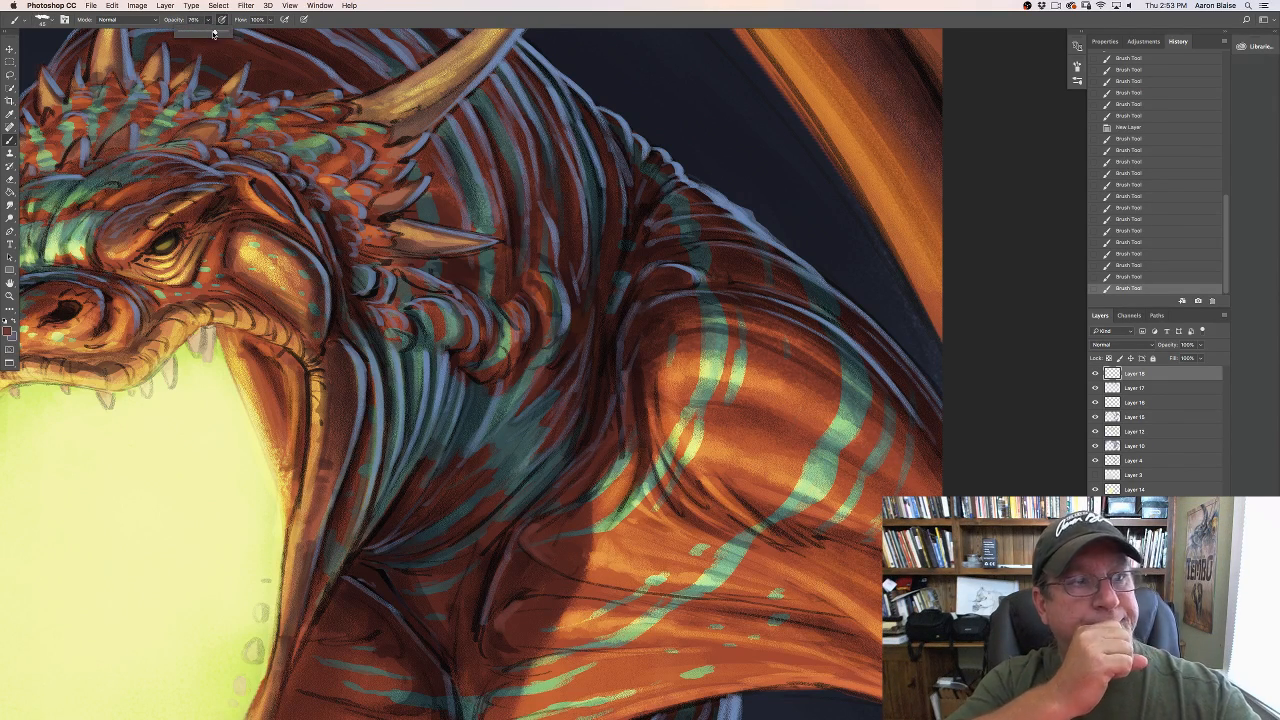
pyautogui.click(304, 22)
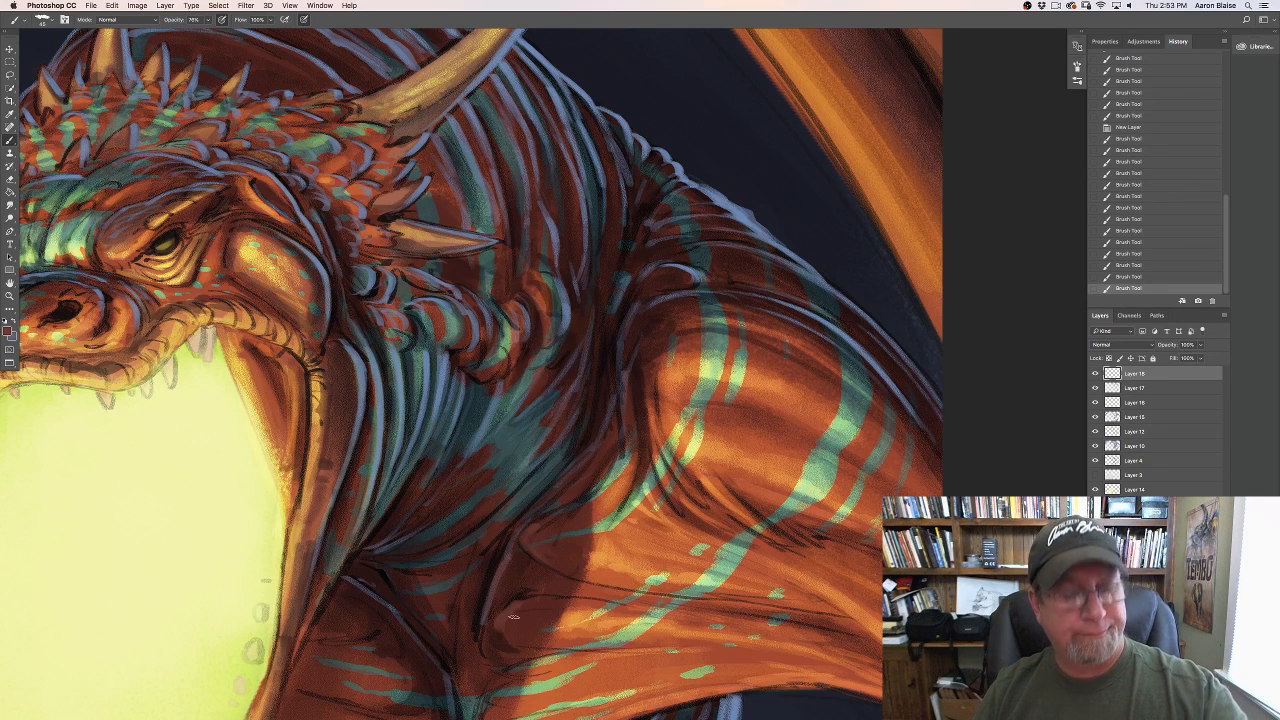
pyautogui.moveTo(500, 628); pyautogui.dragTo(496, 637)
pyautogui.moveTo(499, 627); pyautogui.dragTo(529, 647)
pyautogui.moveTo(500, 638); pyautogui.dragTo(532, 646)
pyautogui.moveTo(510, 641); pyautogui.dragTo(538, 645)
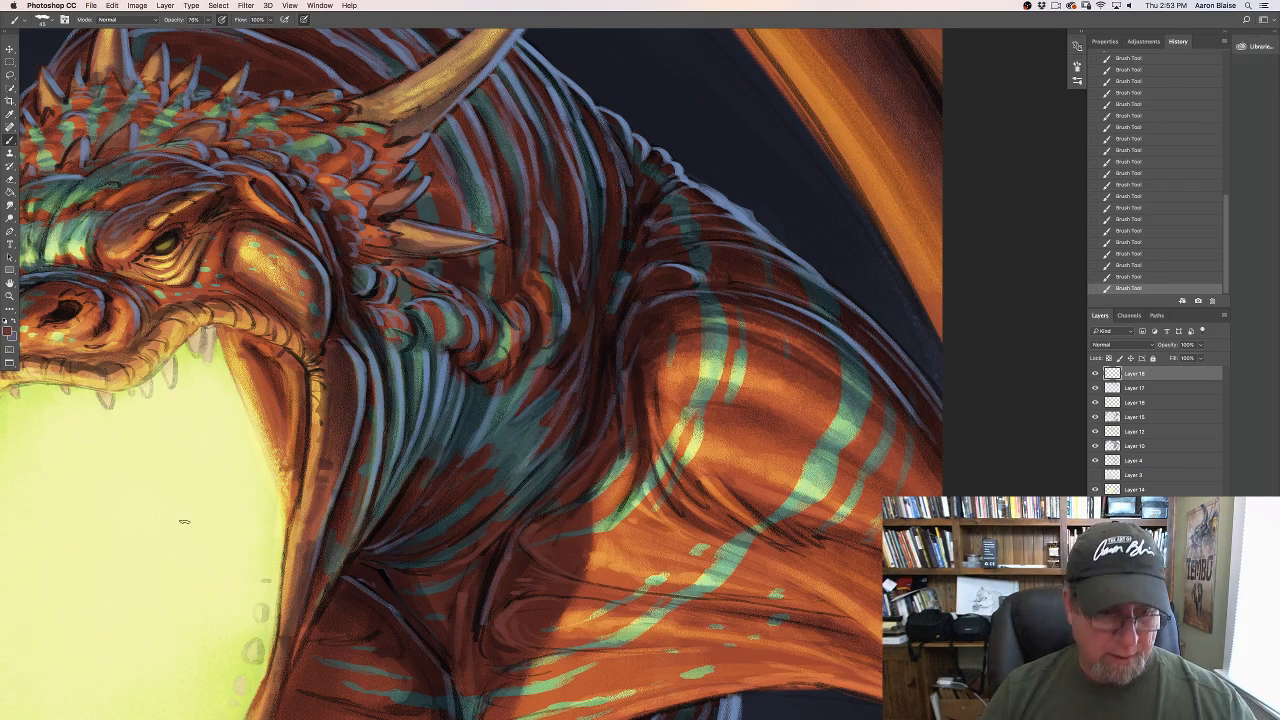
pyautogui.moveTo(168, 518); pyautogui.dragTo(185, 274)
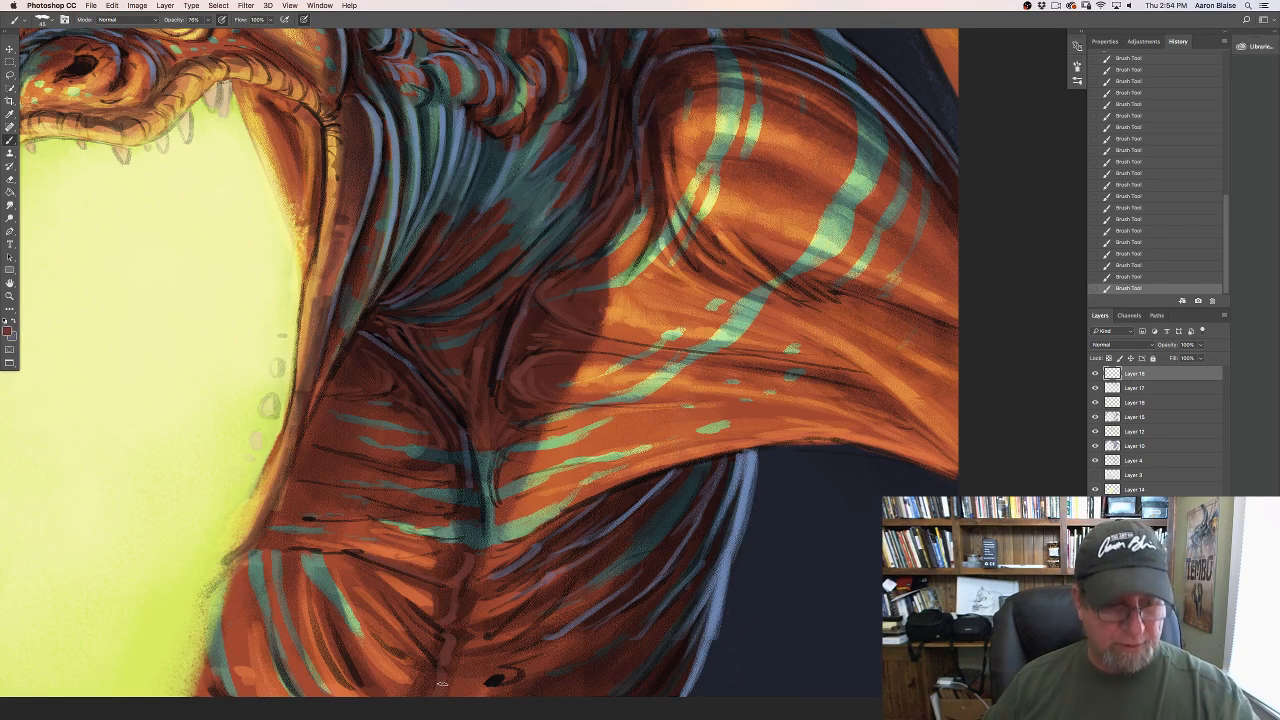
pyautogui.press('super+minus')
pyautogui.press('super+minus')
pyautogui.press('super+minus')
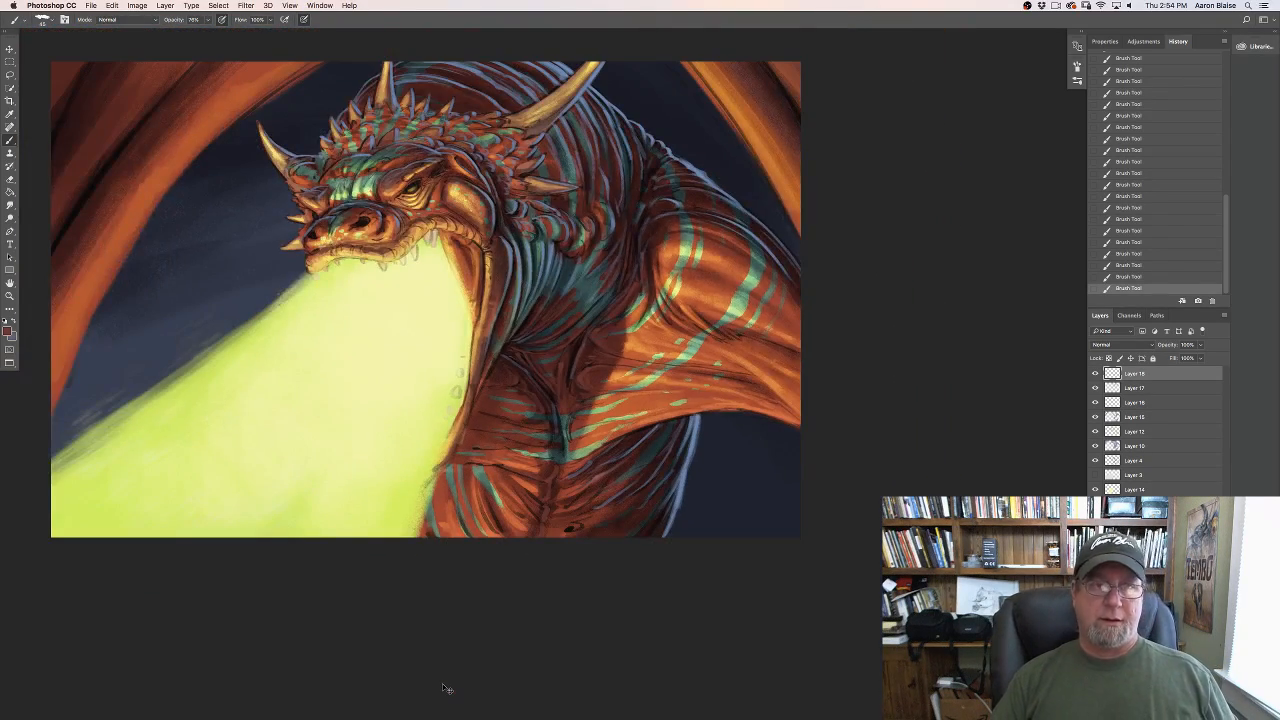
# Step: Sample pale yellow from the flame as the foreground color and create a new layer on top for highlights
pyautogui.press('super+plus')
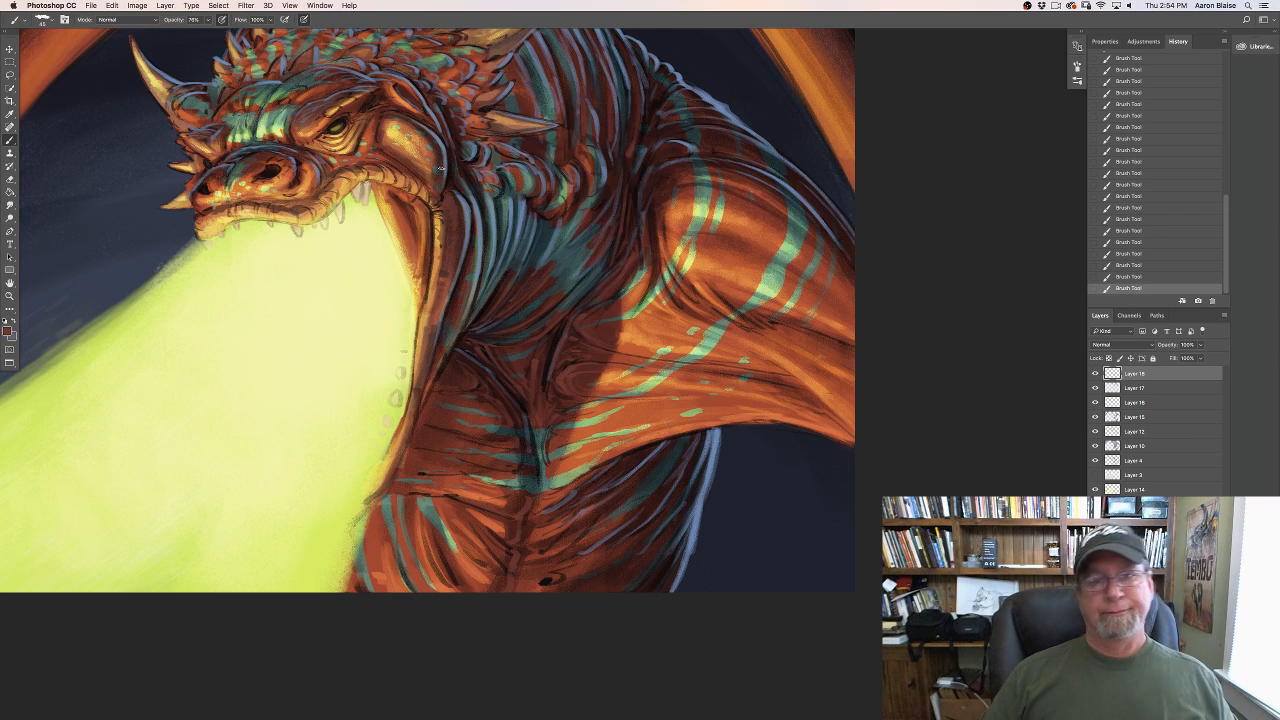
pyautogui.click(7, 327)
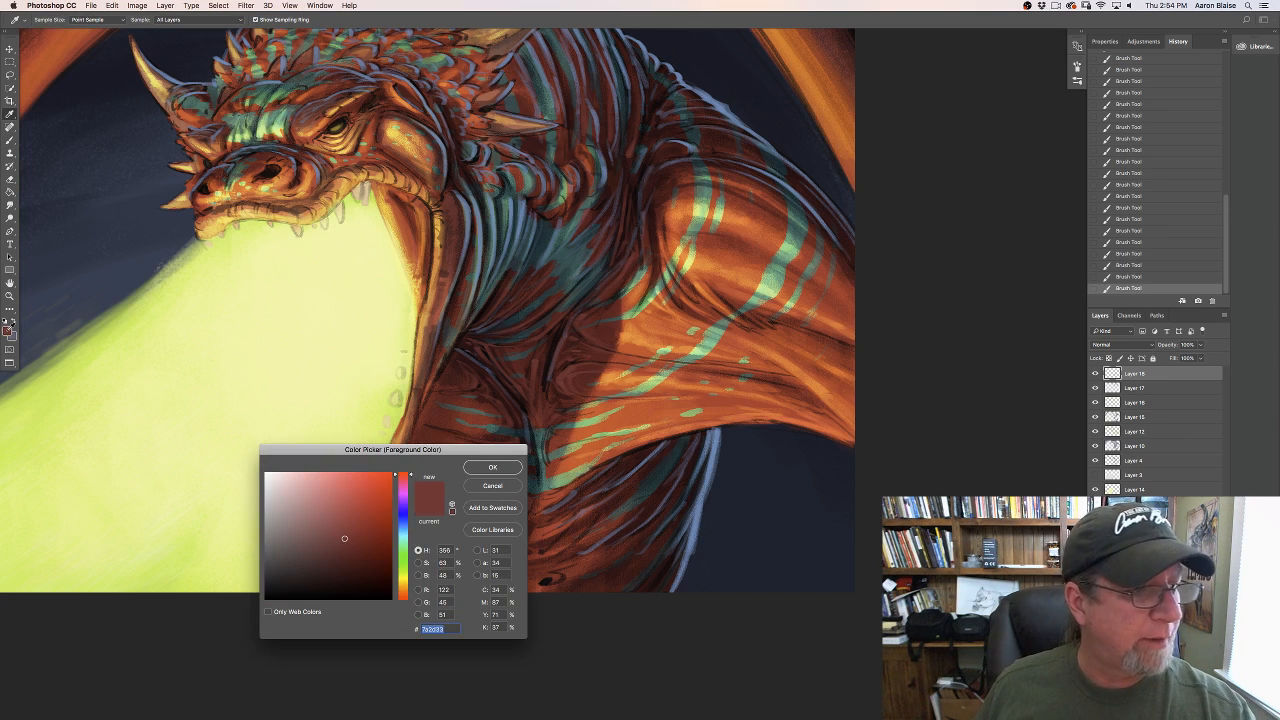
pyautogui.click(317, 391)
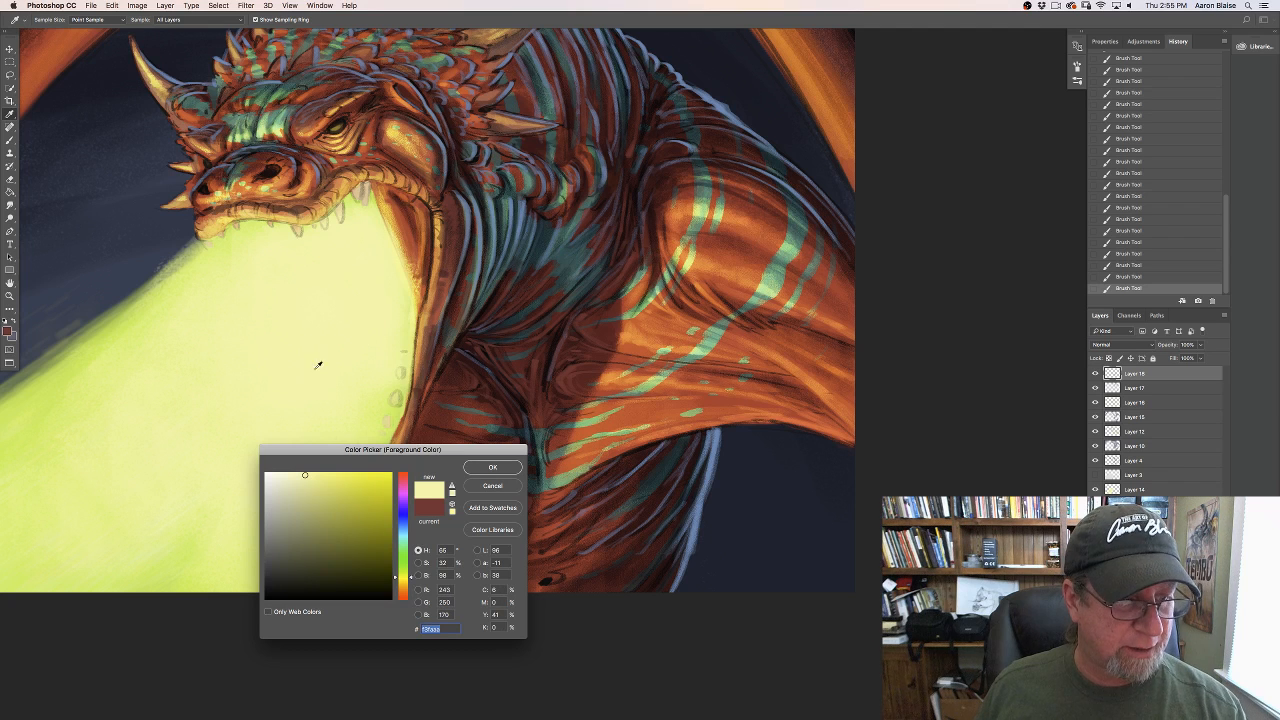
pyautogui.click(306, 478)
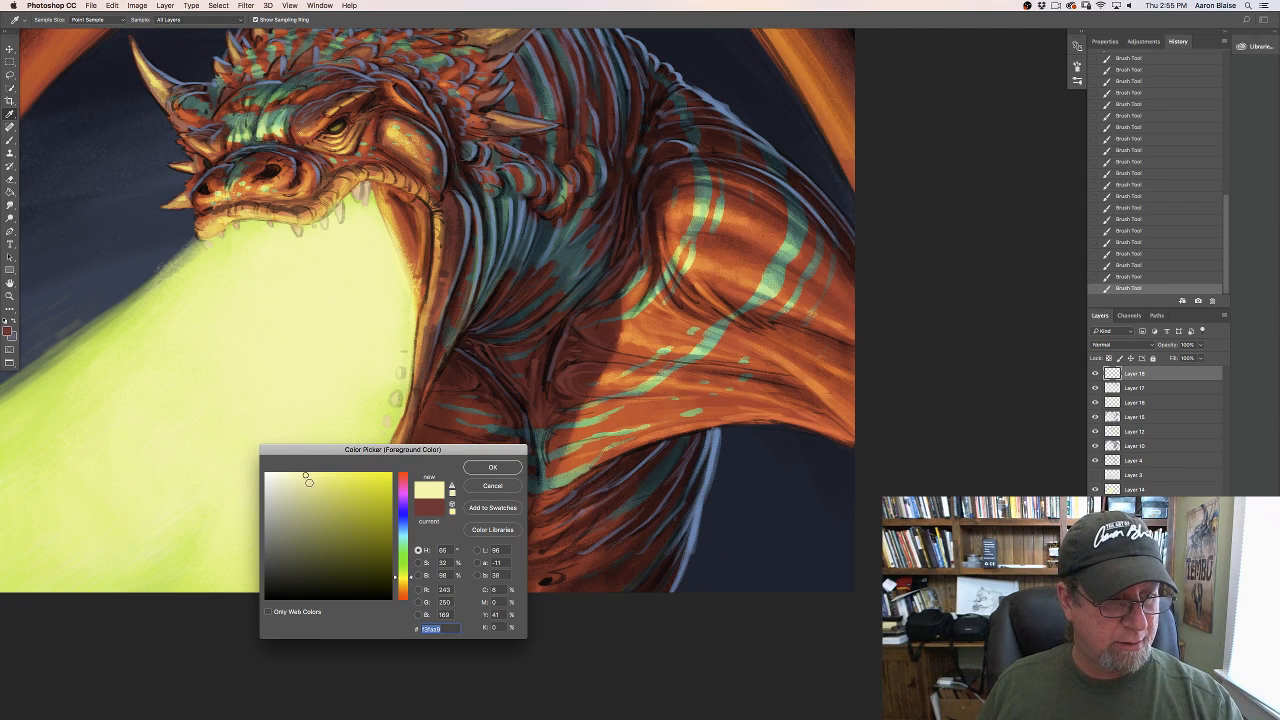
pyautogui.click(478, 468)
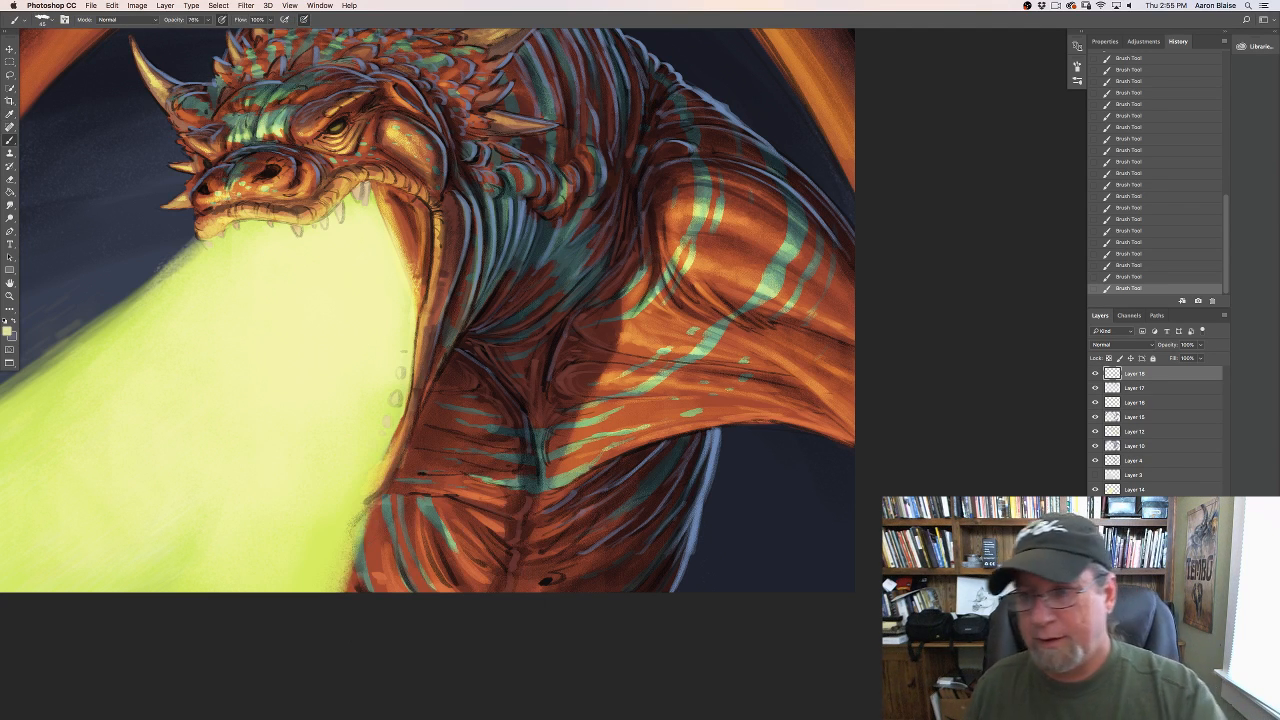
pyautogui.press('super+shift+alt+n')
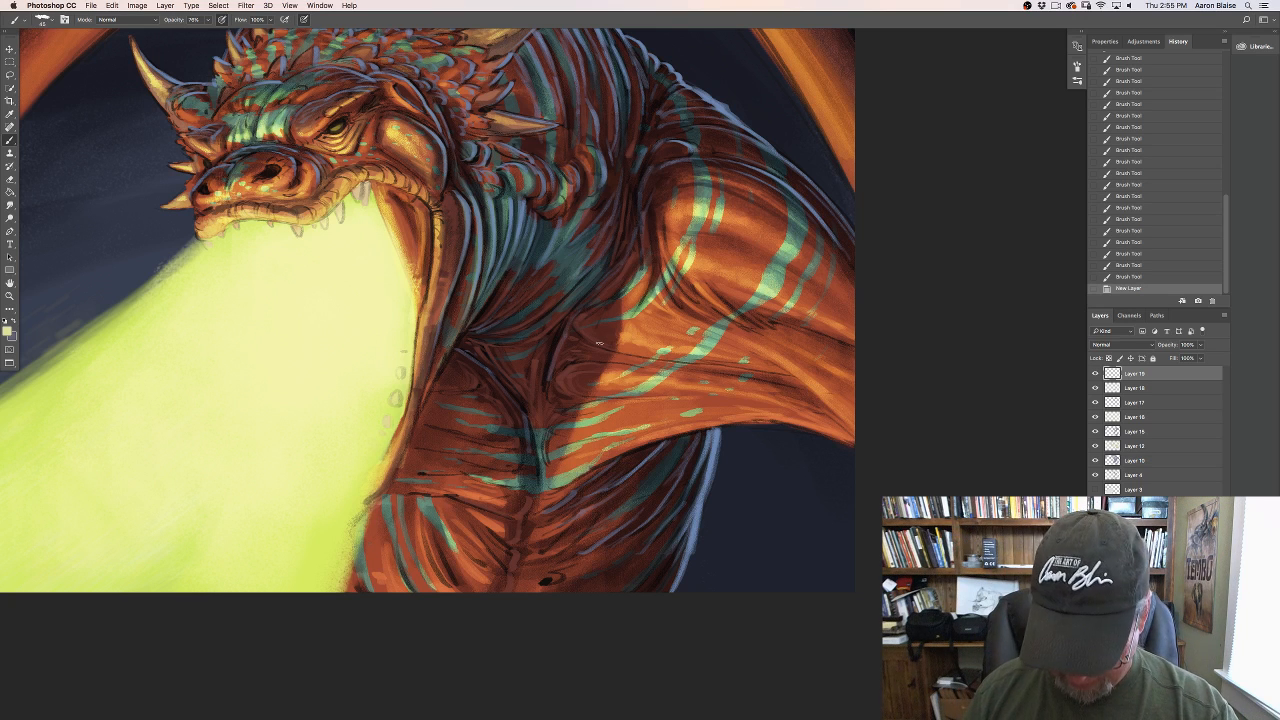
# Step: Shrink the brush and dab pale yellow specular highlights along the lower fold of the dragon's upper arm
pyautogui.press('[')
pyautogui.press('[')
pyautogui.moveTo(680, 226); pyautogui.dragTo(672, 249)
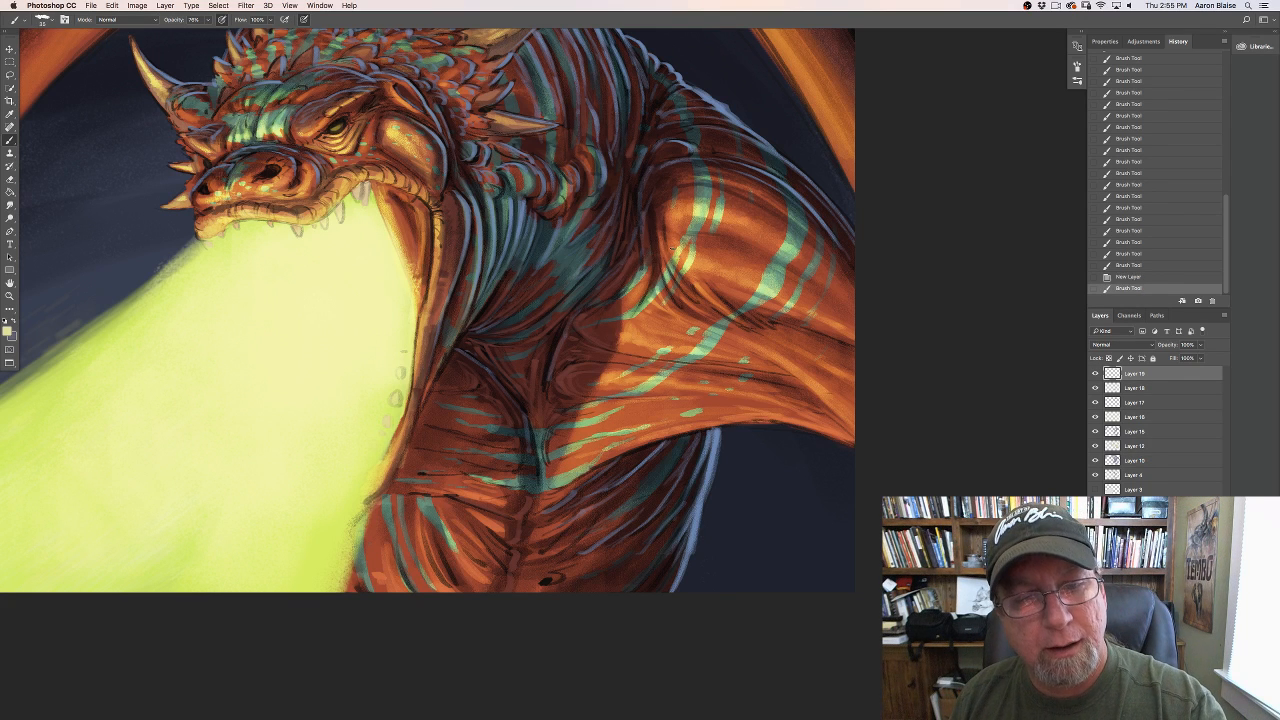
pyautogui.click(672, 248)
pyautogui.click(674, 249)
pyautogui.click(679, 252)
pyautogui.click(682, 255)
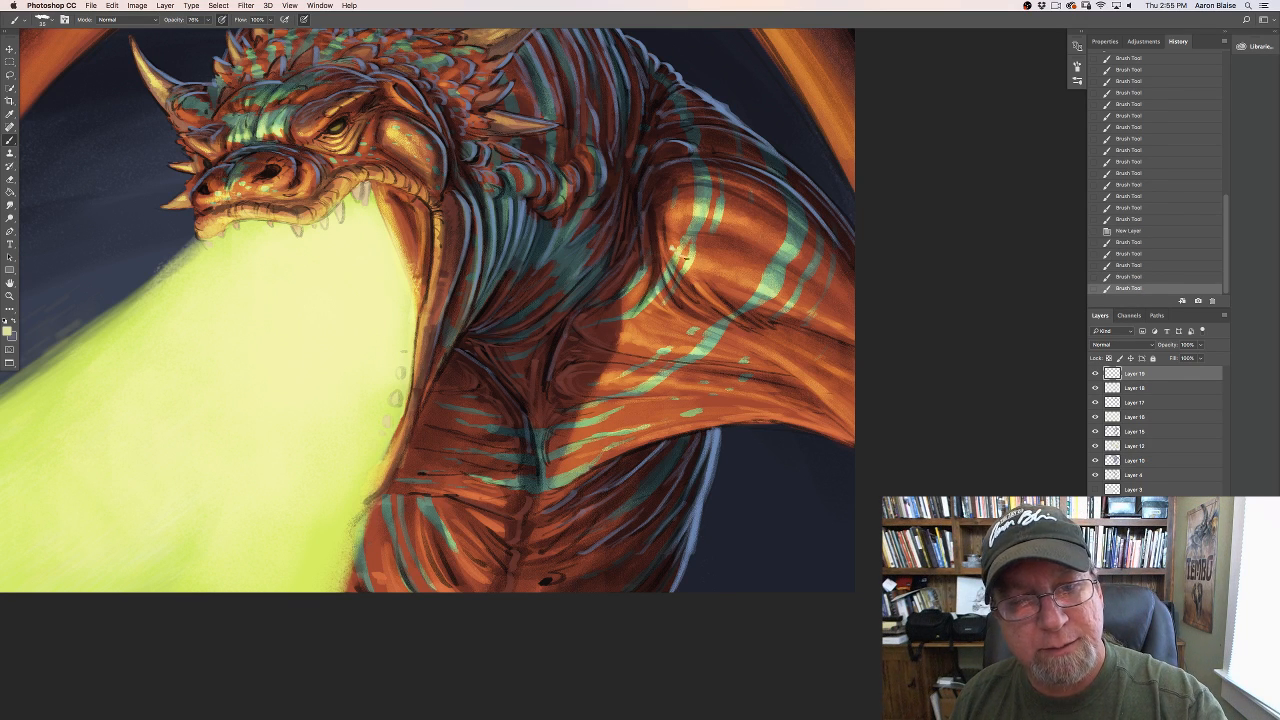
pyautogui.click(692, 263)
pyautogui.click(706, 268)
pyautogui.click(720, 271)
pyautogui.click(734, 275)
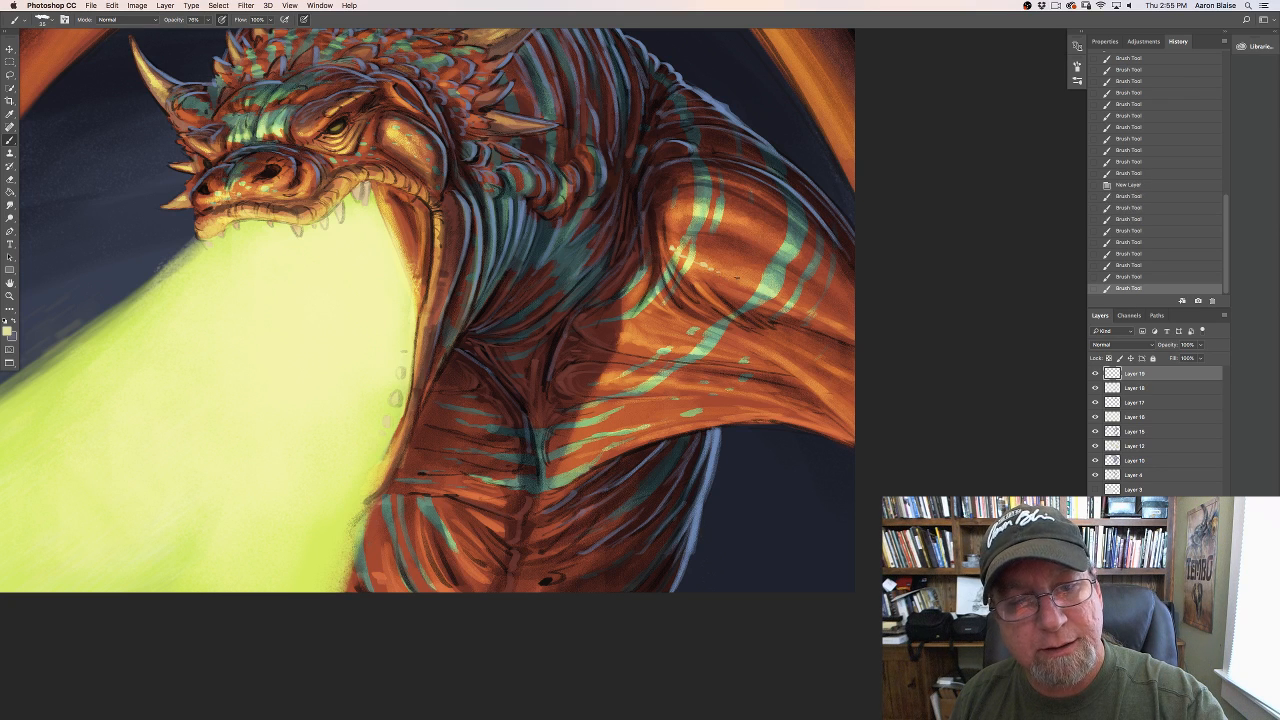
pyautogui.click(737, 277)
# Step: Dab pale yellow specular highlights in an arc across the upper bulge of the arm muscle
pyautogui.click(675, 212)
pyautogui.click(673, 213)
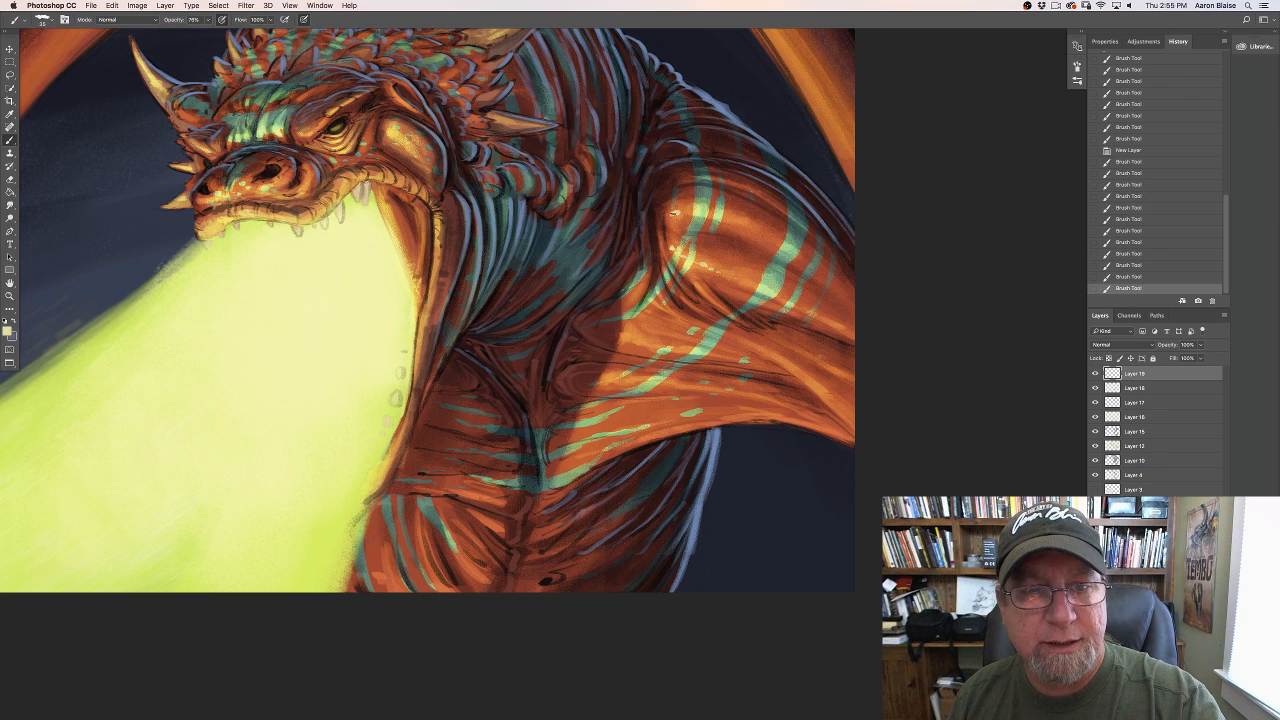
pyautogui.click(683, 211)
pyautogui.click(690, 210)
pyautogui.click(700, 210)
pyautogui.click(711, 212)
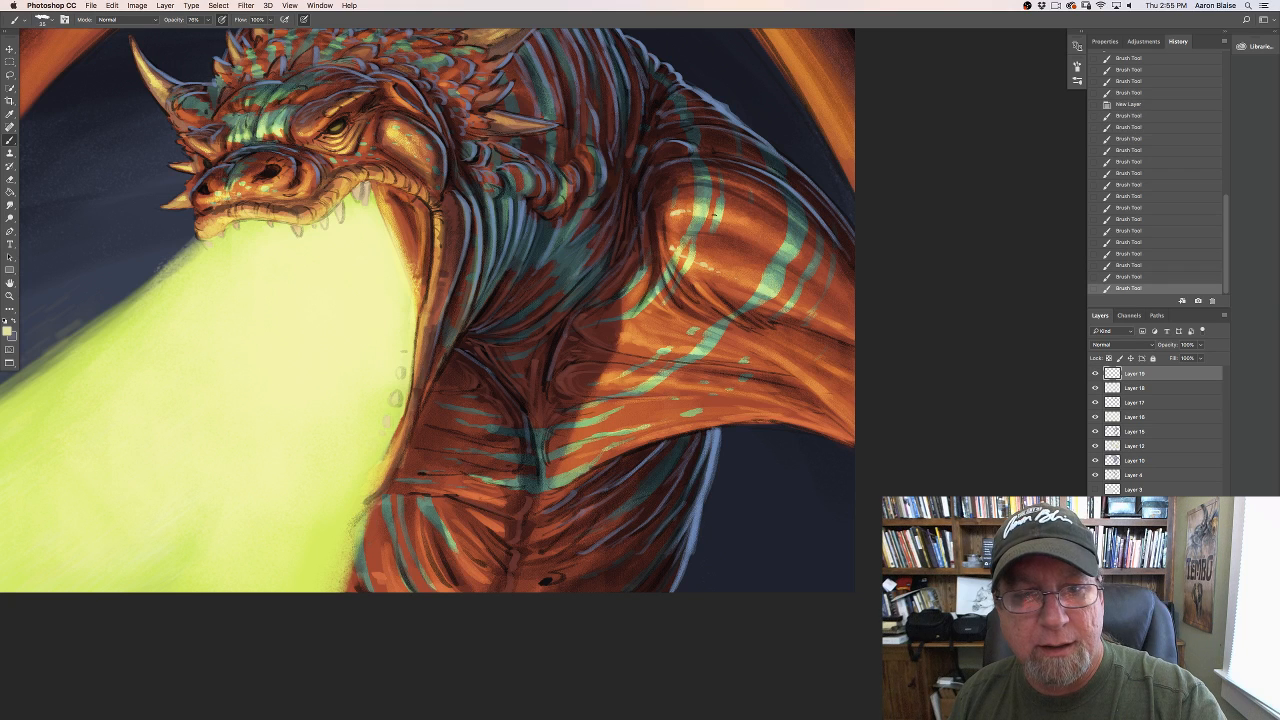
pyautogui.click(719, 213)
pyautogui.click(727, 216)
pyautogui.click(735, 219)
pyautogui.click(743, 224)
pyautogui.click(750, 229)
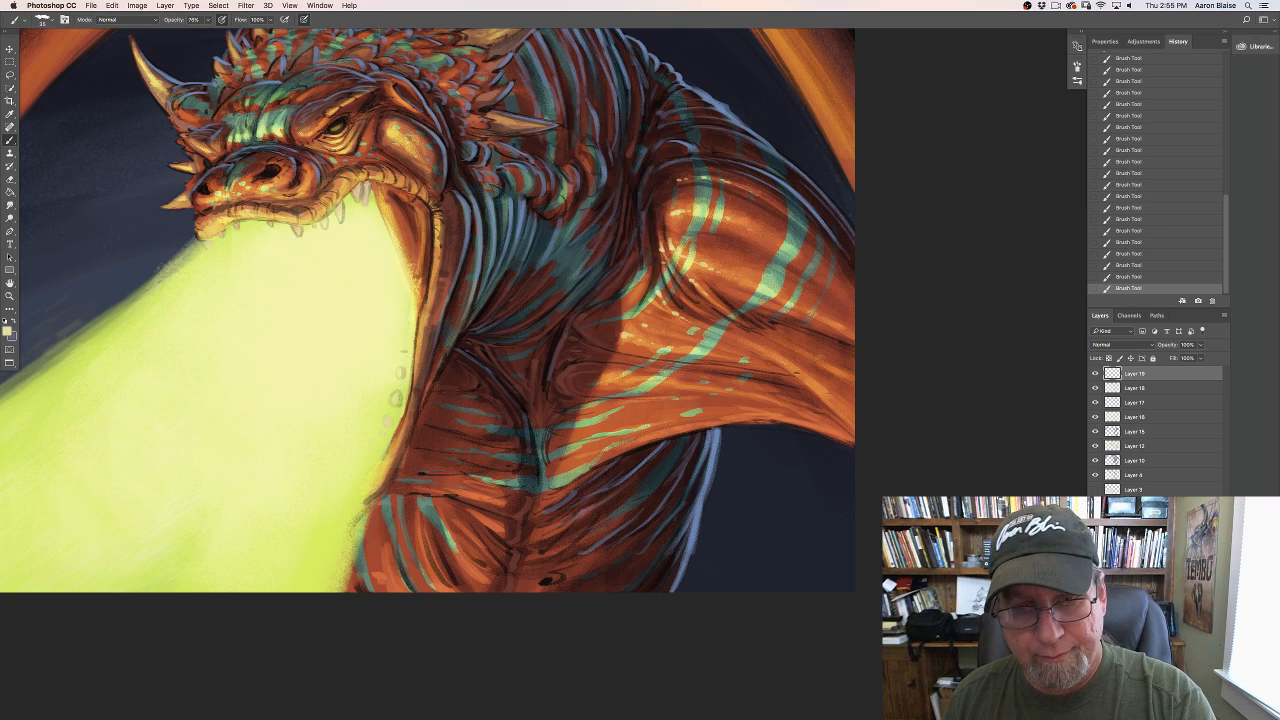
# Step: Paint pale yellow highlights along the forearm fold toward the canvas edge and erase the excess at its outer end
pyautogui.moveTo(802, 378); pyautogui.dragTo(853, 420)
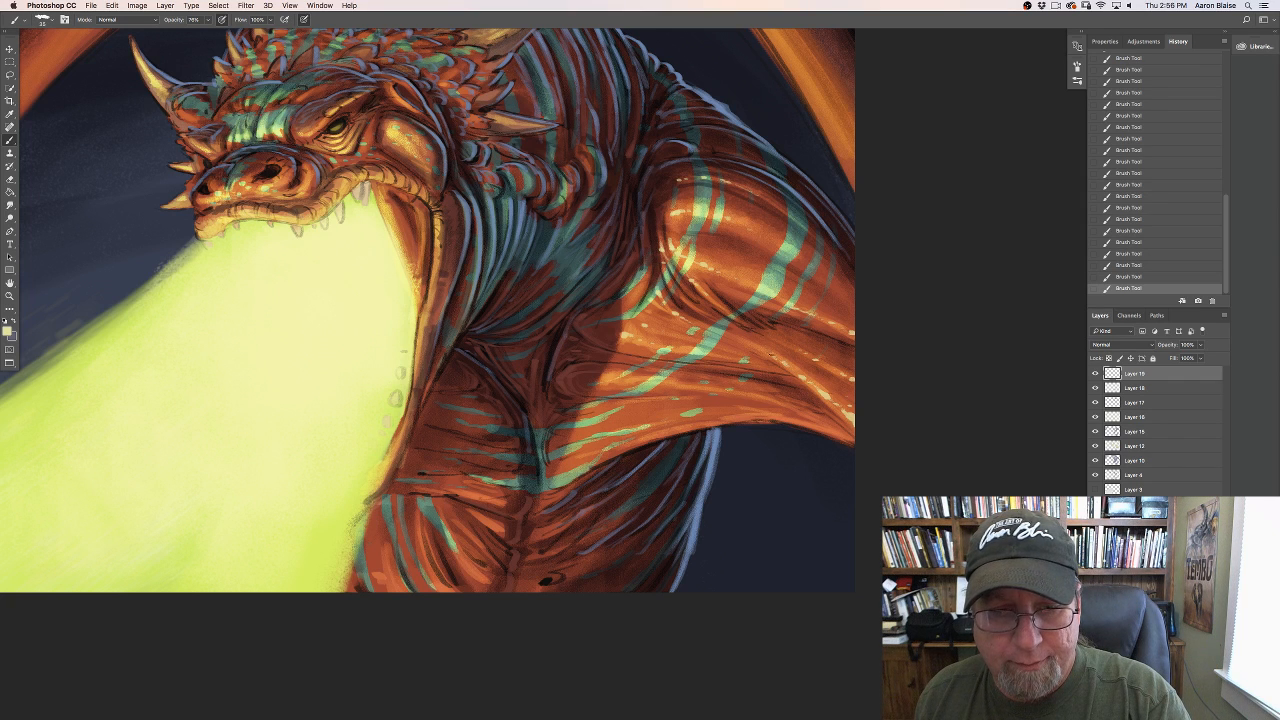
pyautogui.moveTo(845, 405); pyautogui.dragTo(861, 468)
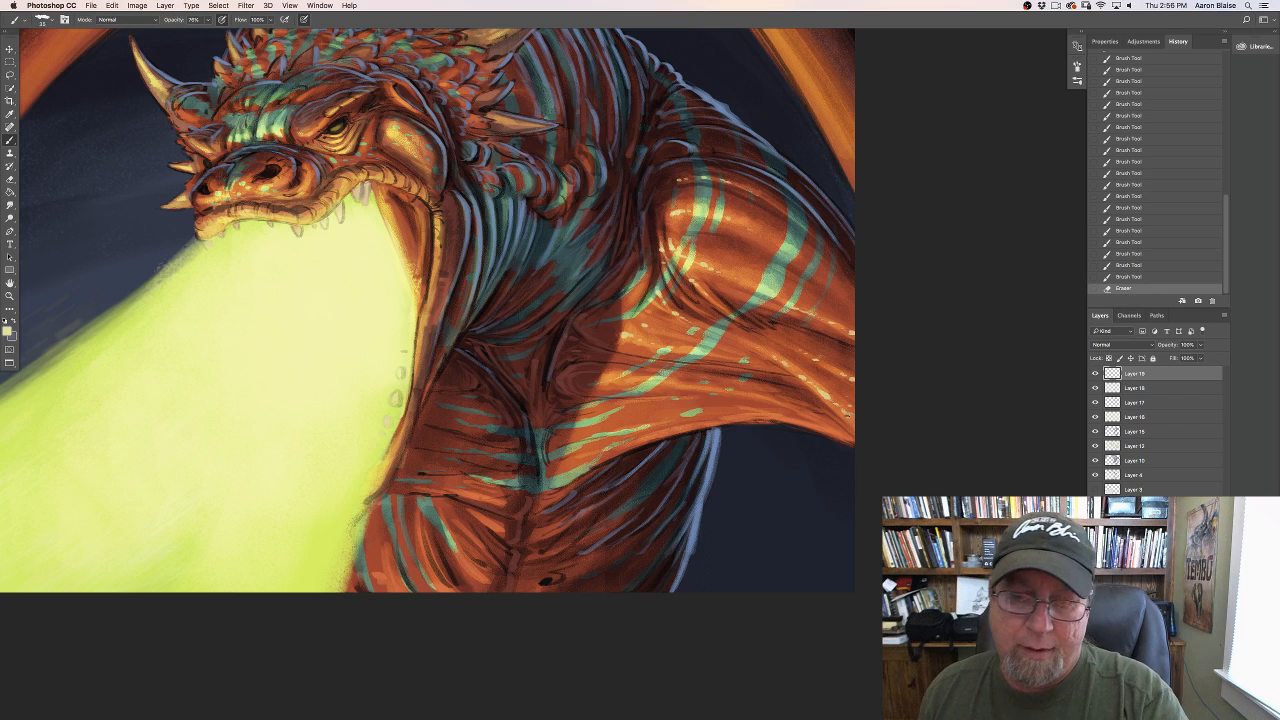
# Step: Dab pale yellow highlights at the outer end of the forearm fold beside the canvas edge
pyautogui.moveTo(835, 403); pyautogui.dragTo(843, 409)
pyautogui.moveTo(846, 413); pyautogui.dragTo(850, 413)
pyautogui.moveTo(847, 410); pyautogui.dragTo(851, 415)
pyautogui.moveTo(847, 411); pyautogui.dragTo(851, 416)
pyautogui.moveTo(848, 411); pyautogui.dragTo(852, 416)
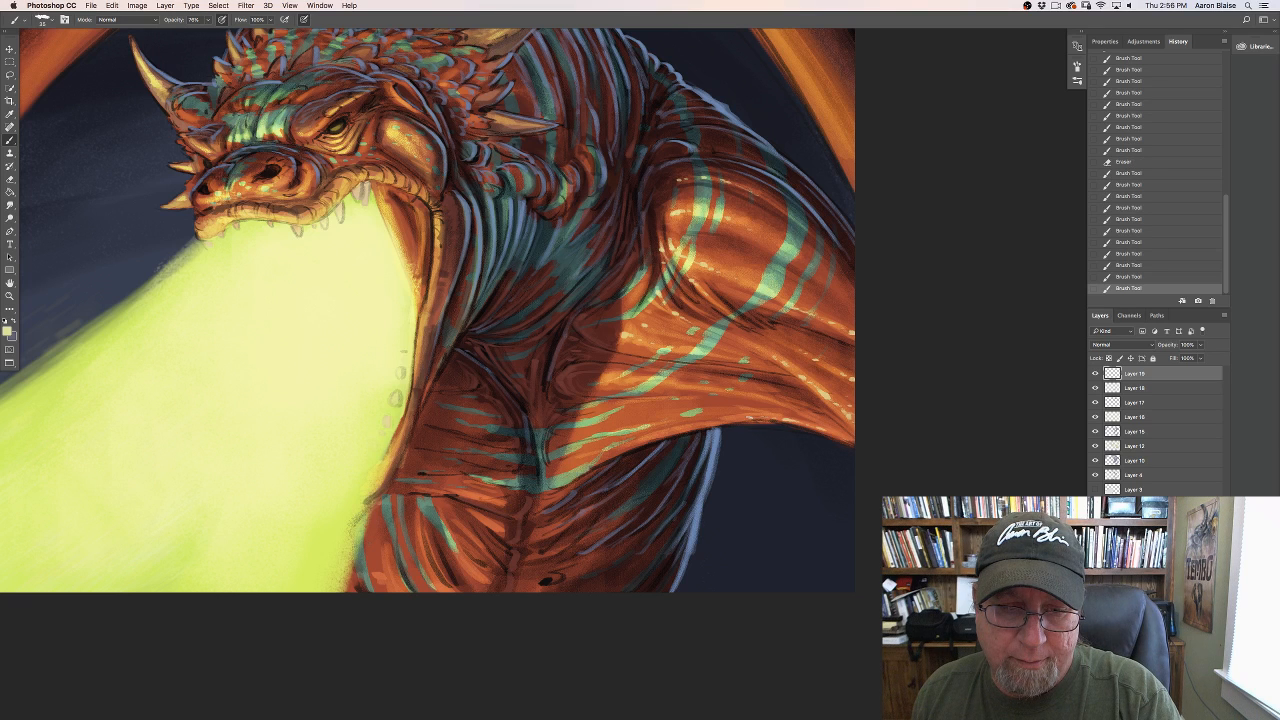
# Step: Paint a broken row of pale yellow highlights along the lower forearm fold, working inward toward the dragon's chest
pyautogui.moveTo(745, 415); pyautogui.dragTo(734, 413)
pyautogui.moveTo(732, 413); pyautogui.dragTo(728, 412)
pyautogui.moveTo(727, 412); pyautogui.dragTo(714, 413)
pyautogui.moveTo(712, 413); pyautogui.dragTo(704, 414)
pyautogui.moveTo(702, 414); pyautogui.dragTo(694, 415)
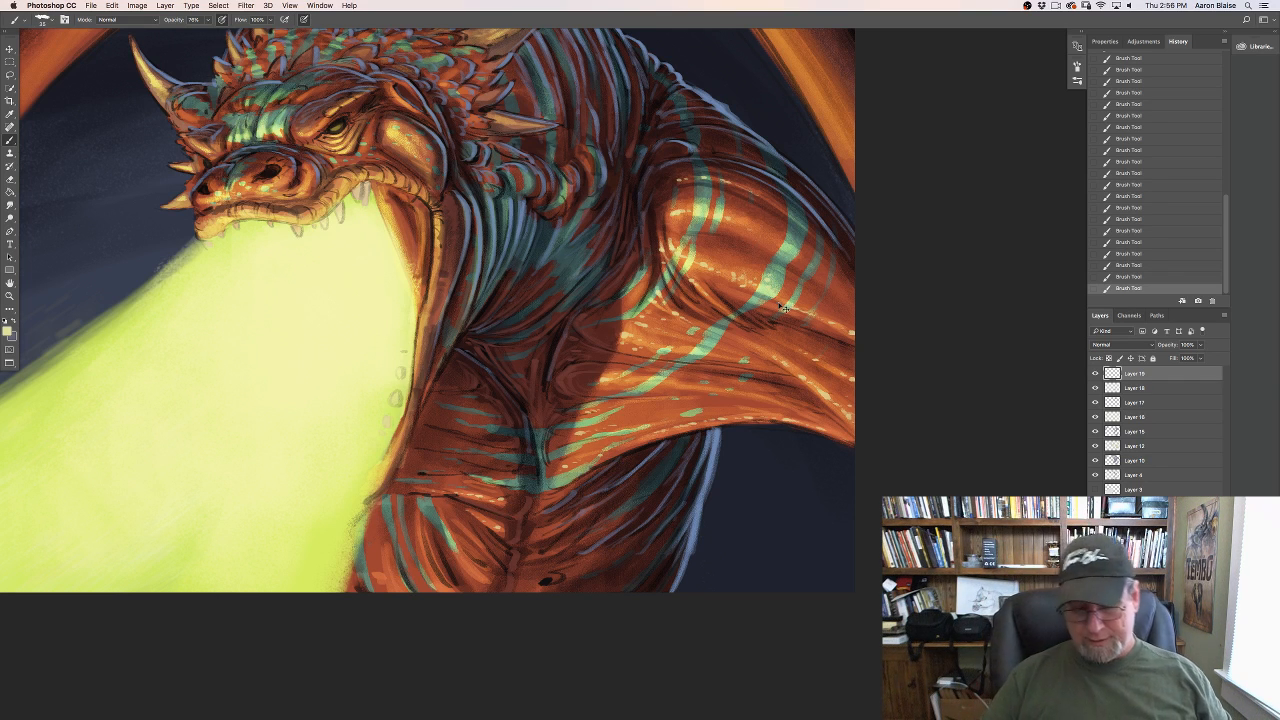
pyautogui.press('super+minus')
pyautogui.press('super+minus')
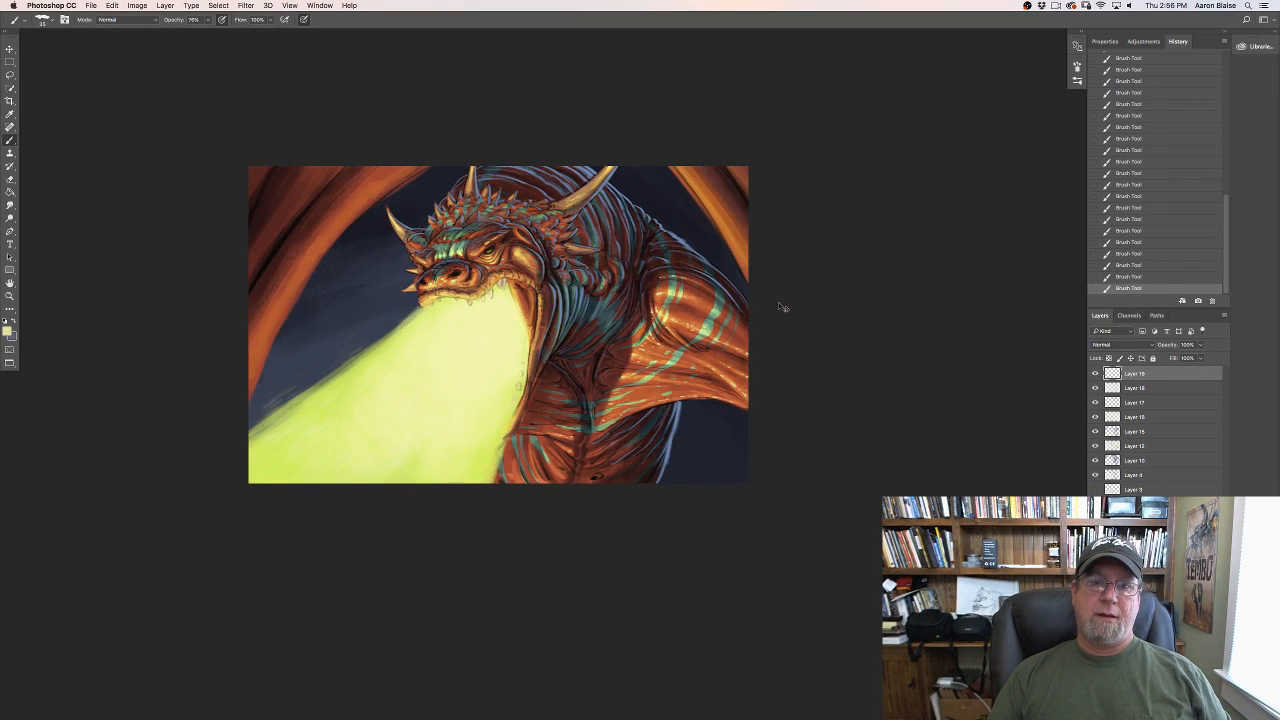
# Step: Paint pale yellow highlights along the orange wing edge behind the shoulder, keeping the same foreground color
pyautogui.press('super+equal')
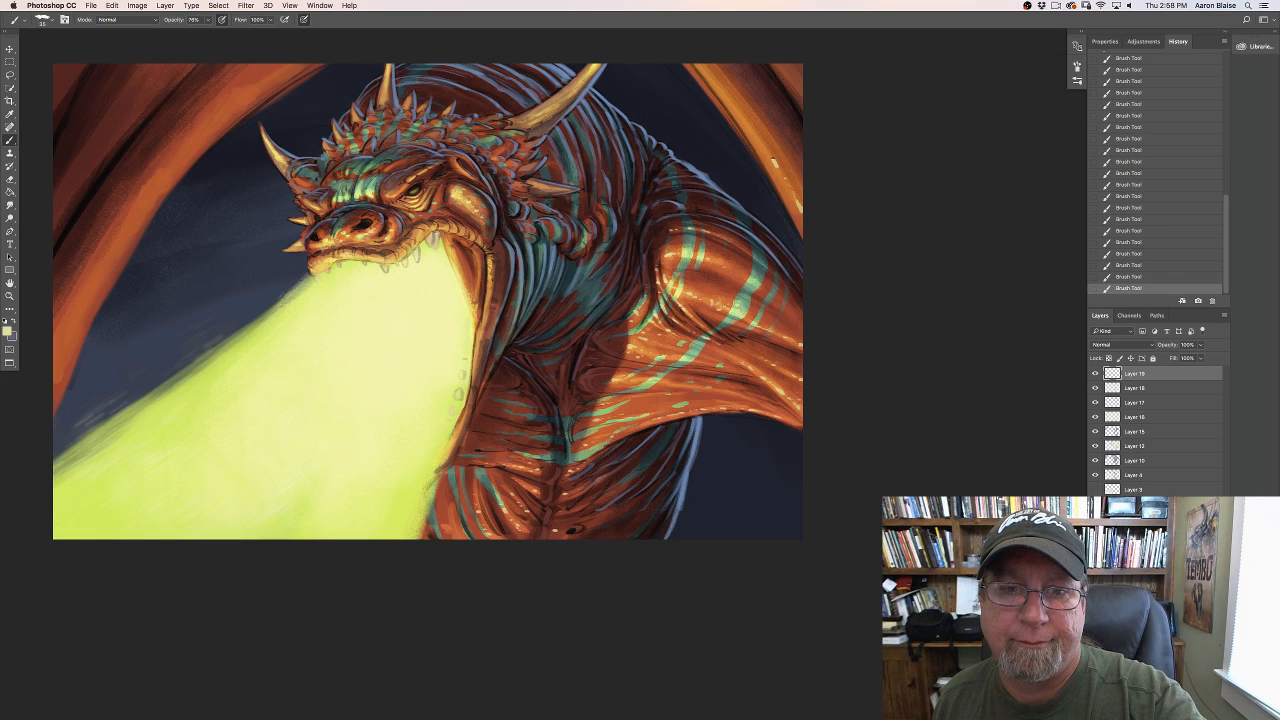
pyautogui.moveTo(757, 134); pyautogui.dragTo(733, 97)
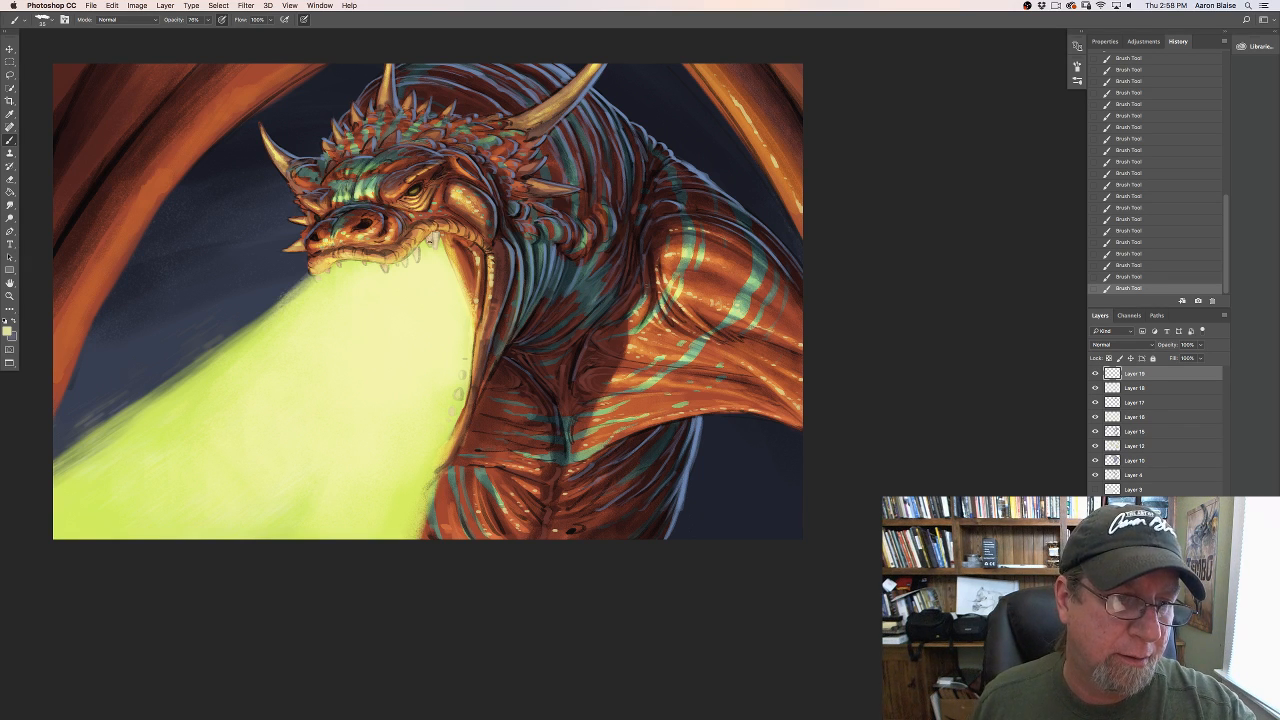
pyautogui.click(8, 331)
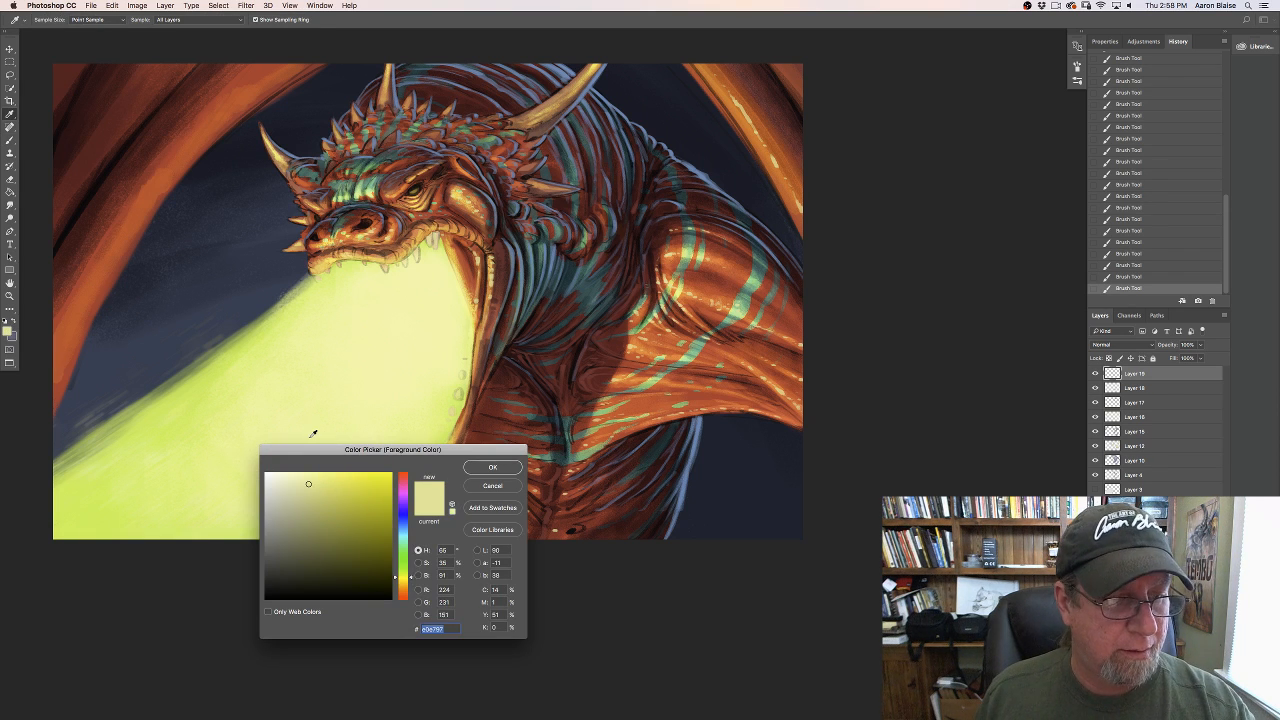
pyautogui.click(490, 467)
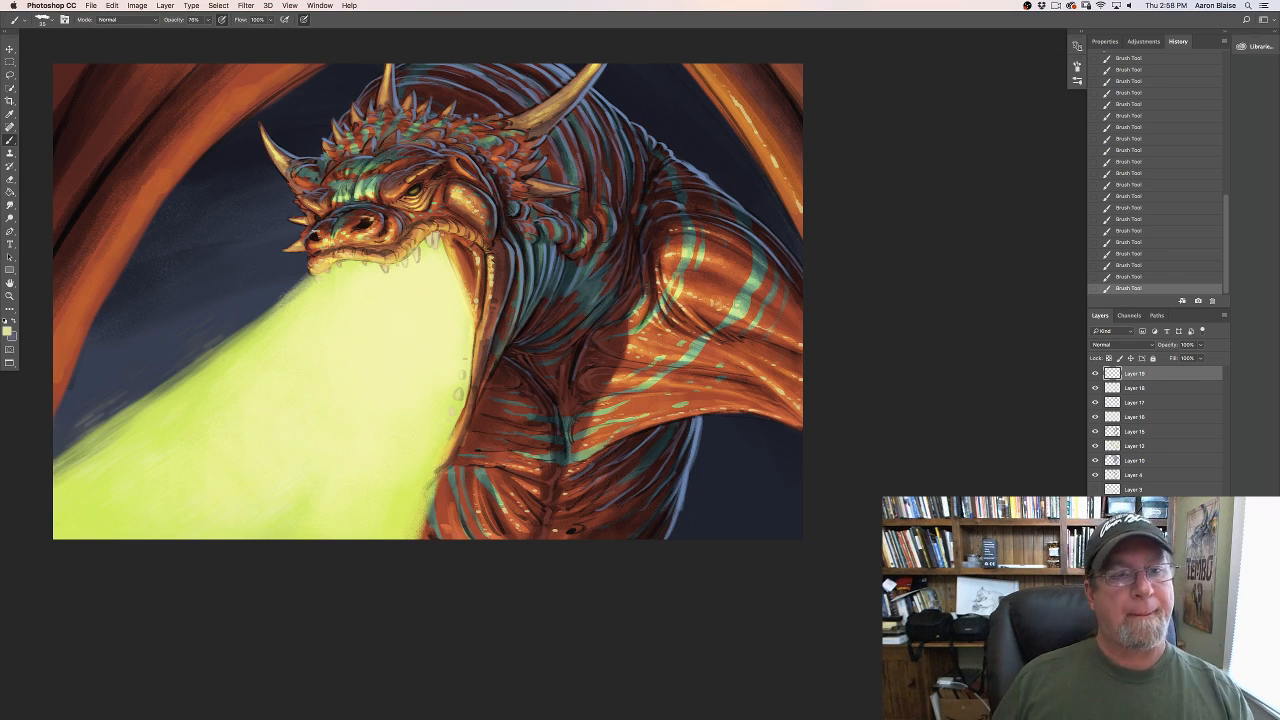
# Step: Dab pale yellow highlights along the brow ridge above the dragon's eye
pyautogui.press('super+plus')
pyautogui.press('super+plus')
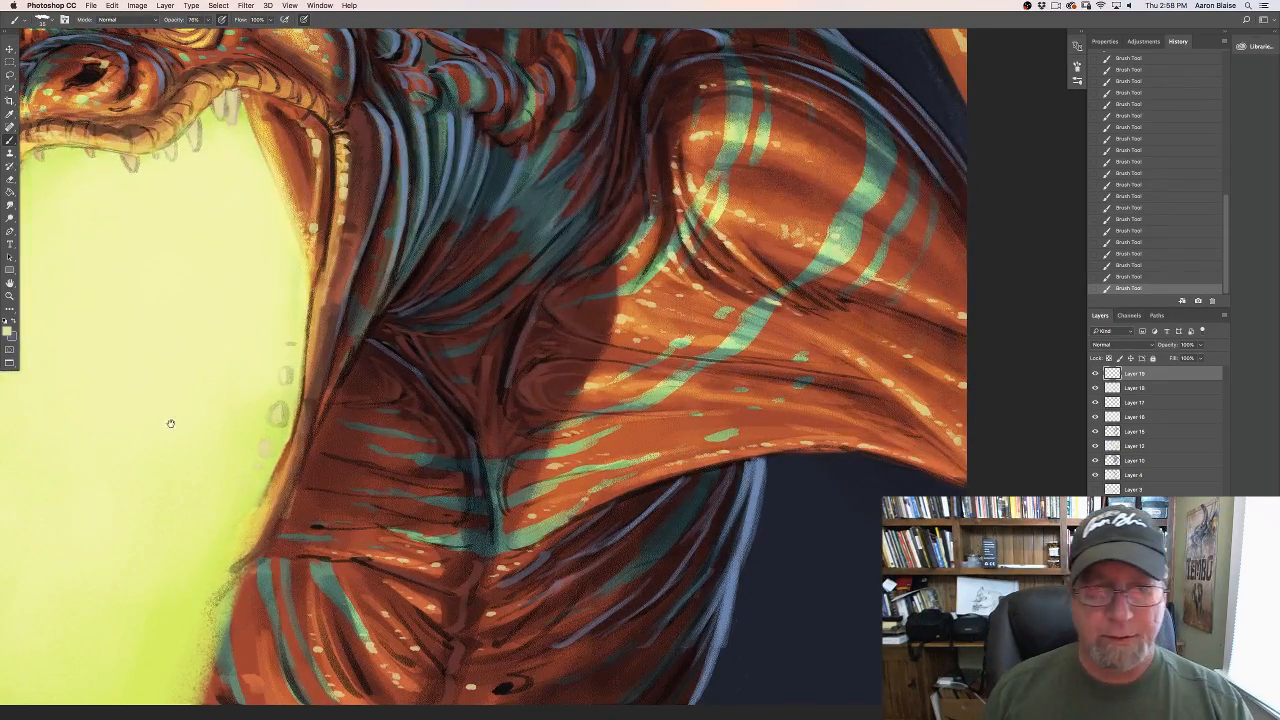
pyautogui.moveTo(171, 437); pyautogui.dragTo(331, 588)
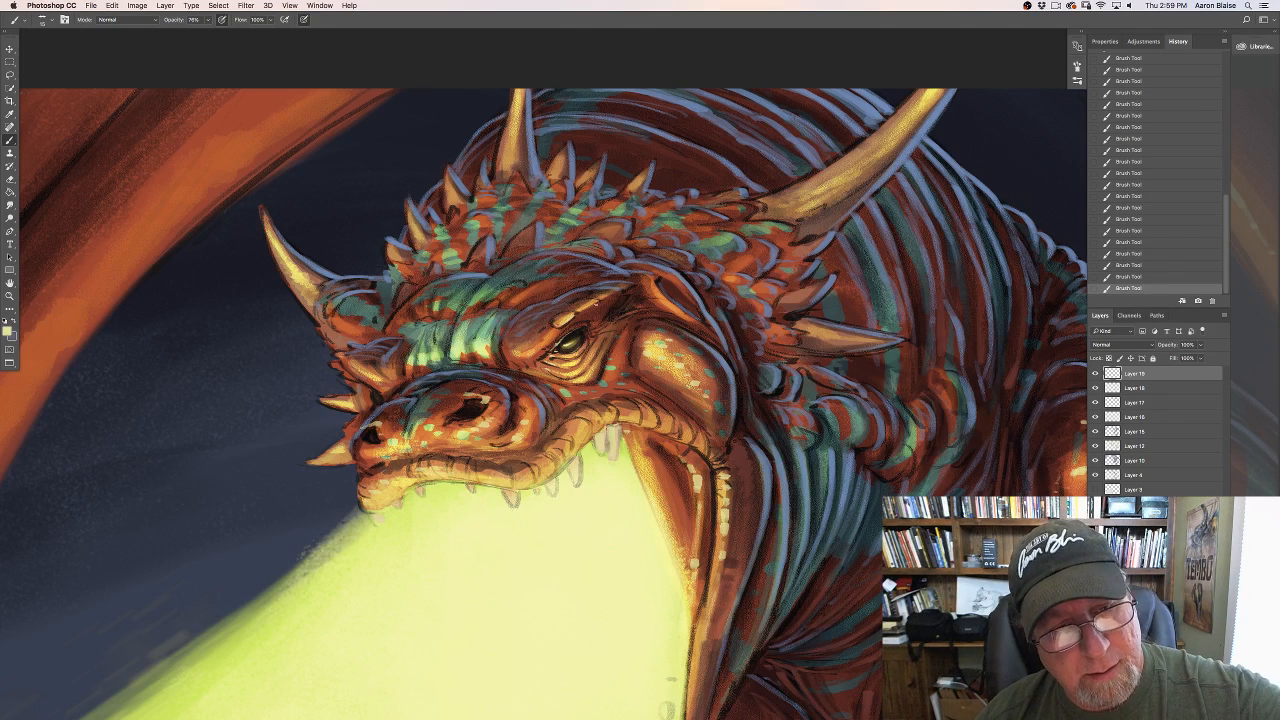
pyautogui.moveTo(618, 293); pyautogui.dragTo(603, 301)
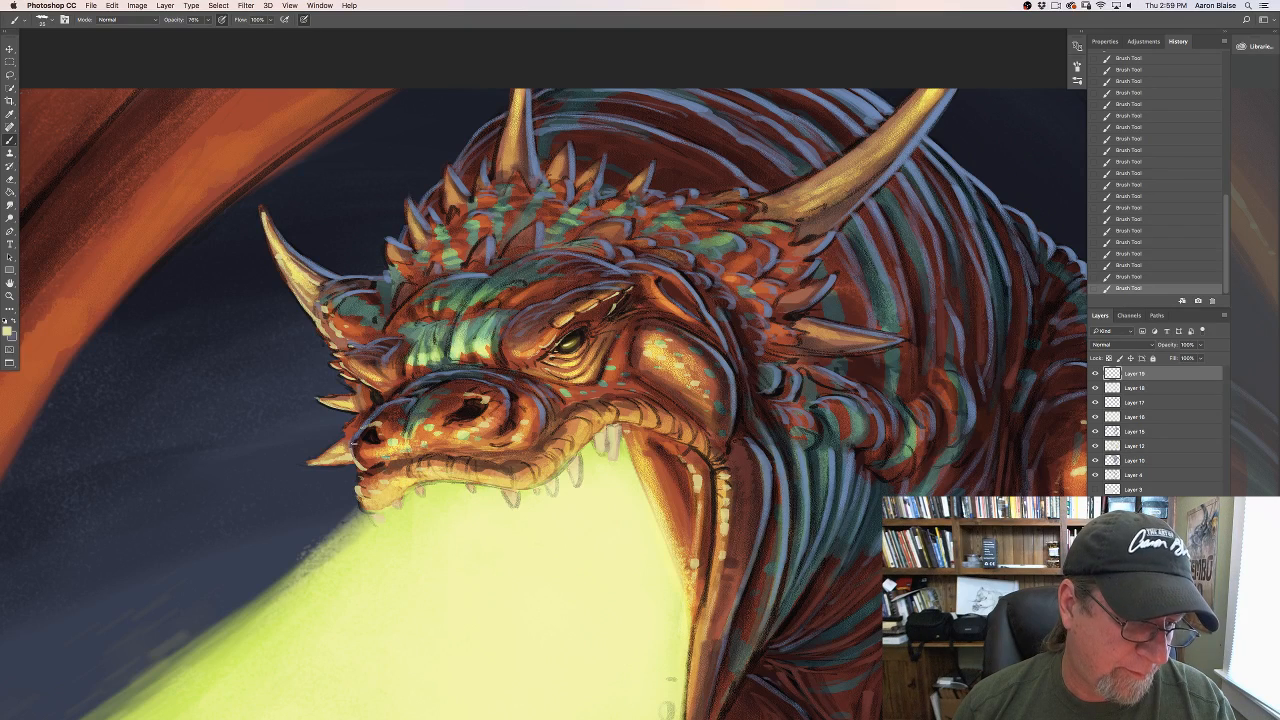
pyautogui.press('super+minus')
pyautogui.press('super+minus')
pyautogui.press('super+minus')
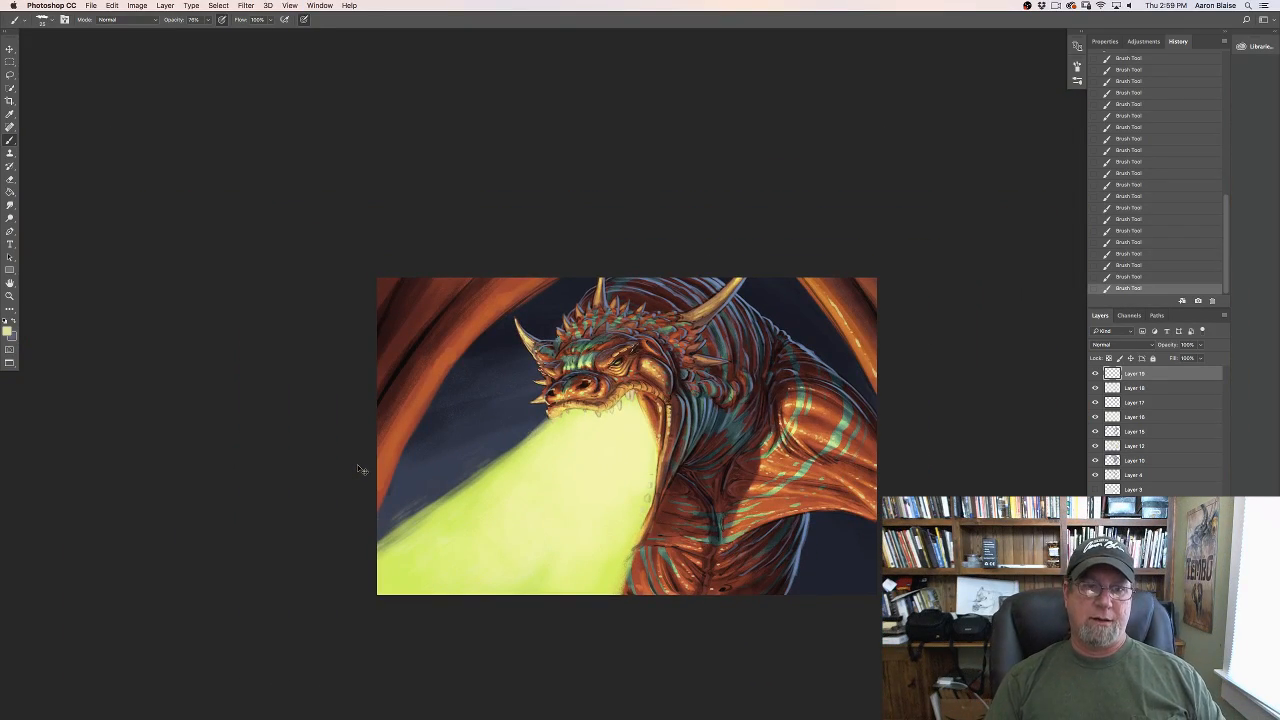
# Step: Sample the blue rim light on the dragon's back and brighten it to 74a5d7 as the foreground color
pyautogui.press('super+plus')
pyautogui.press('super+plus')
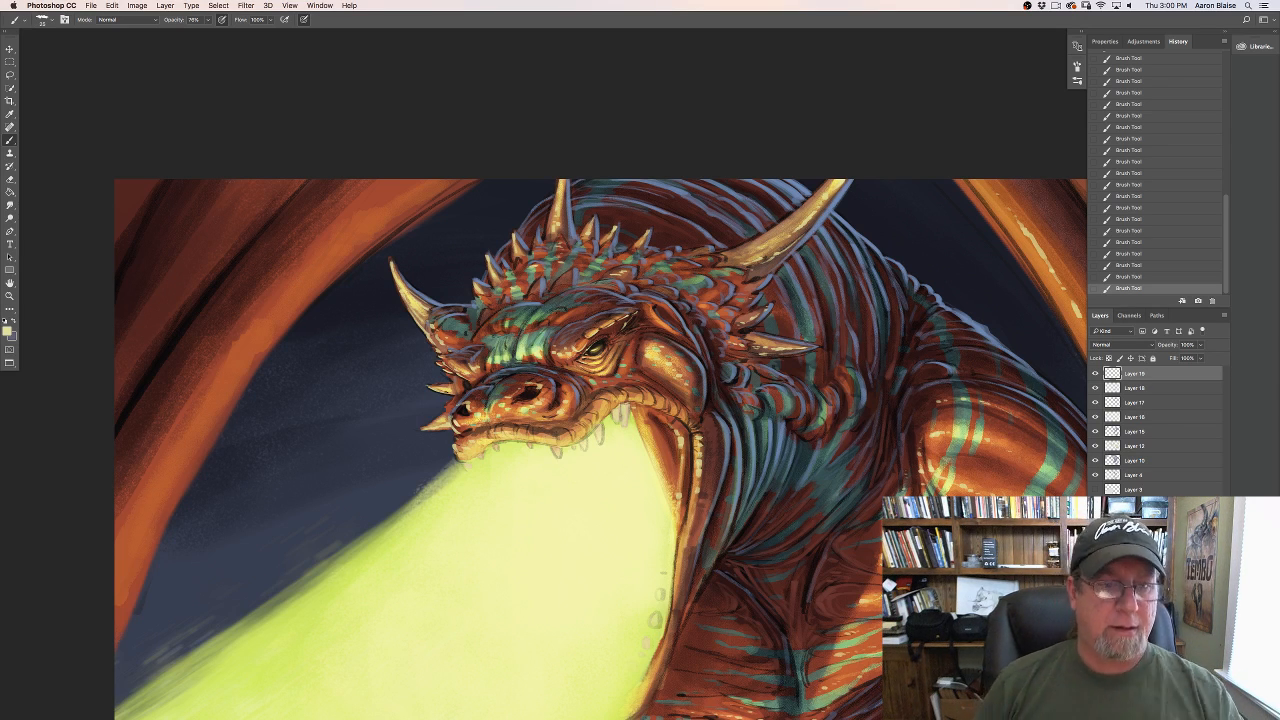
pyautogui.click(10, 331)
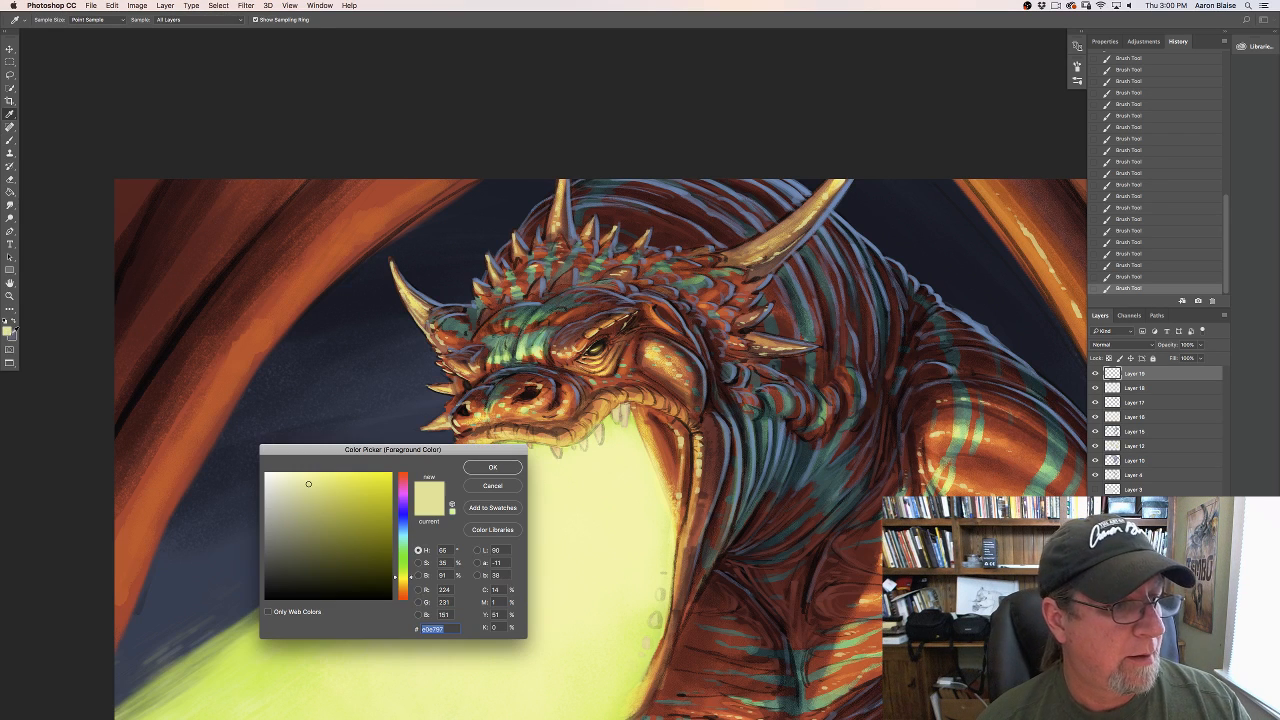
pyautogui.click(730, 429)
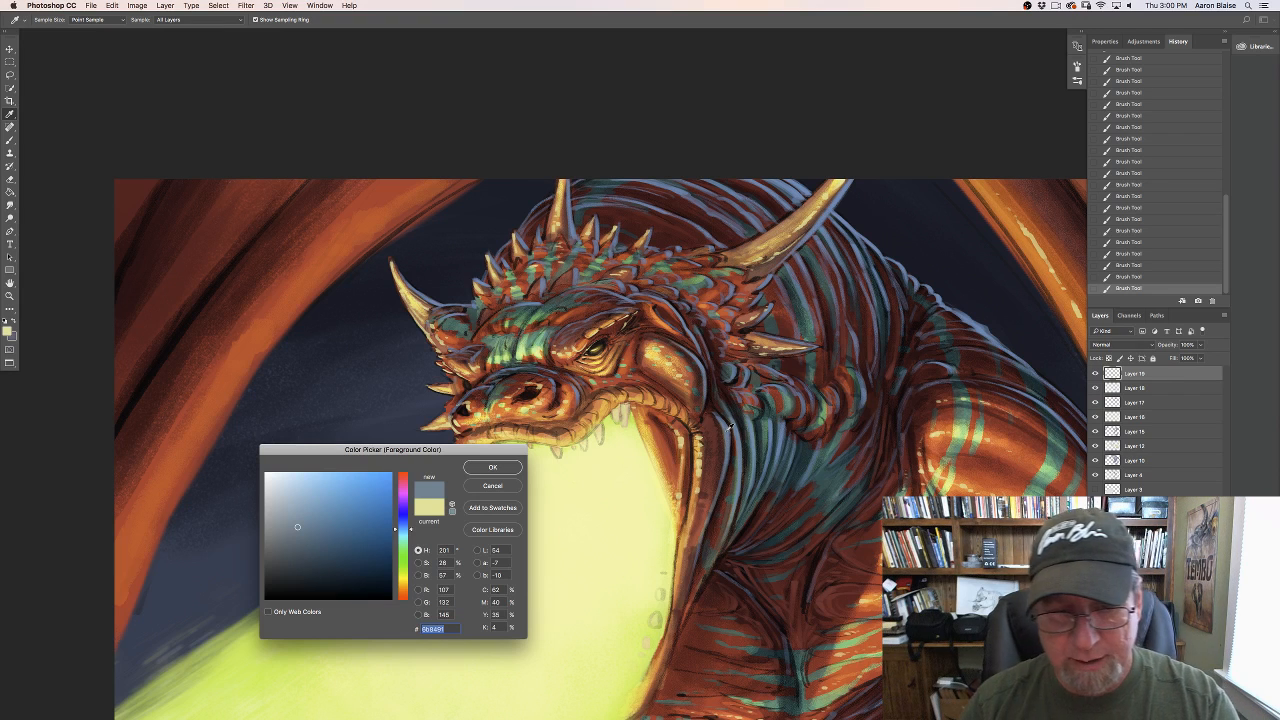
pyautogui.click(980, 333)
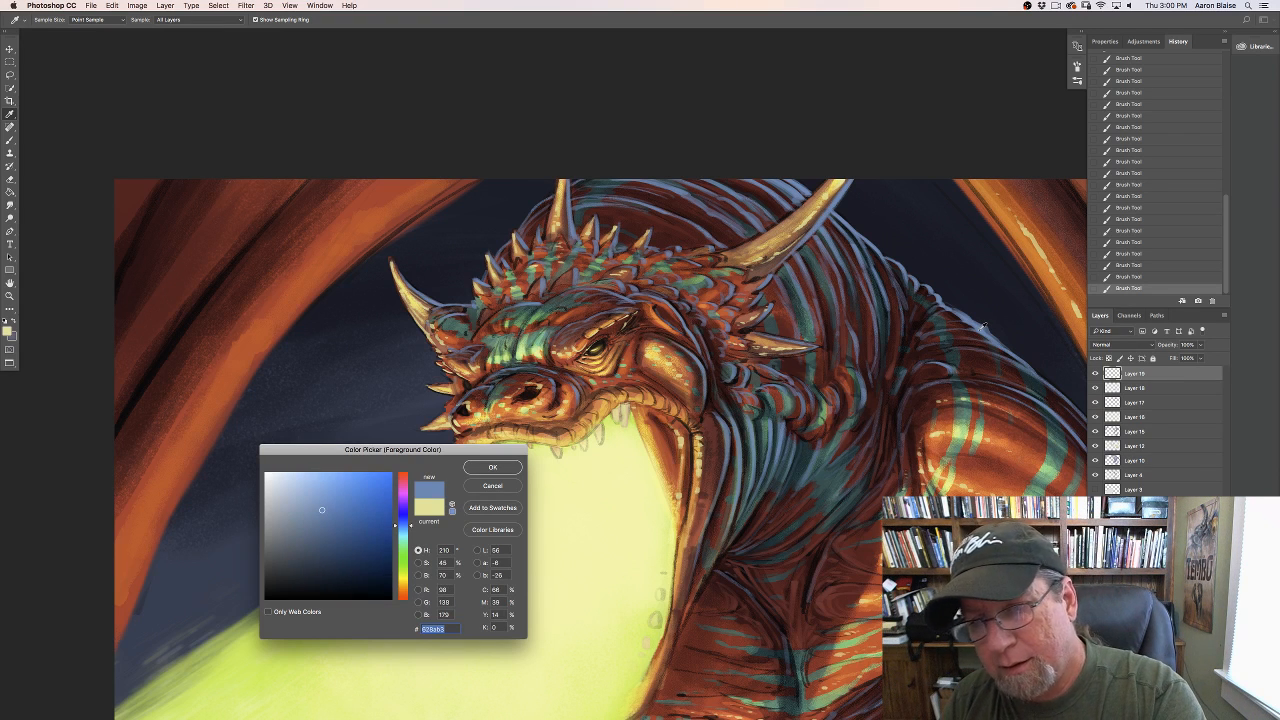
pyautogui.click(321, 510)
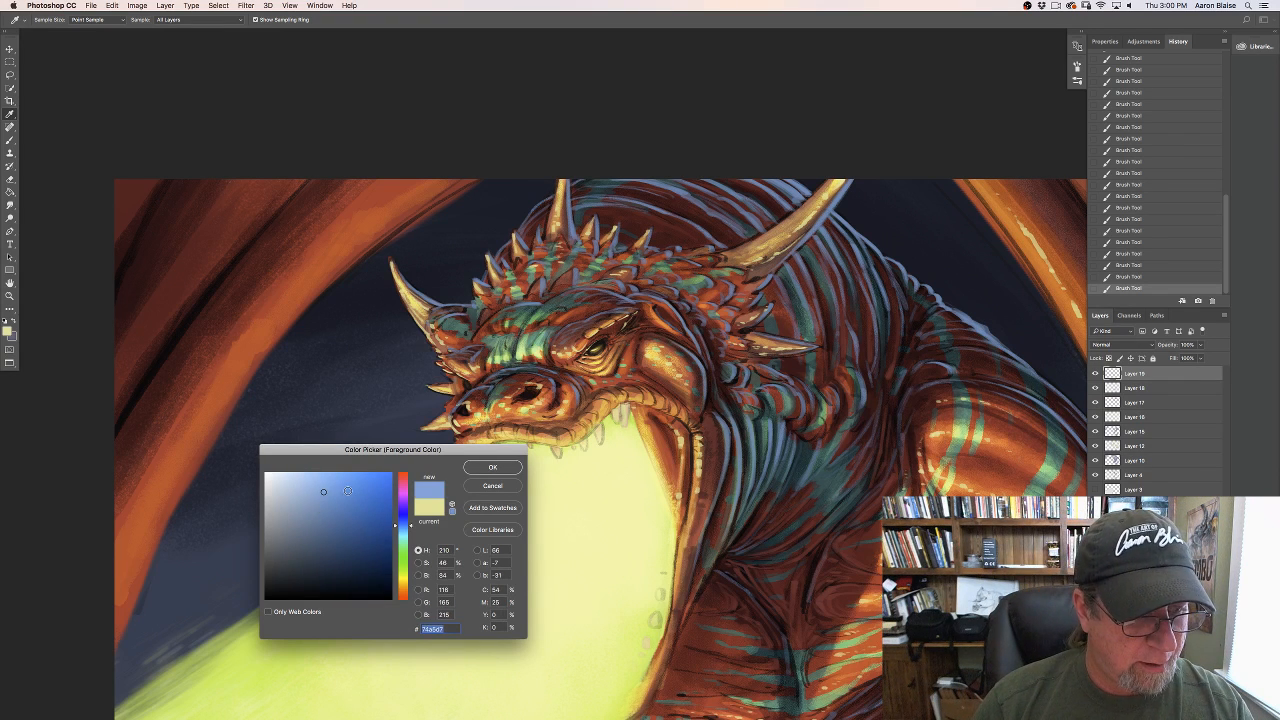
pyautogui.click(470, 469)
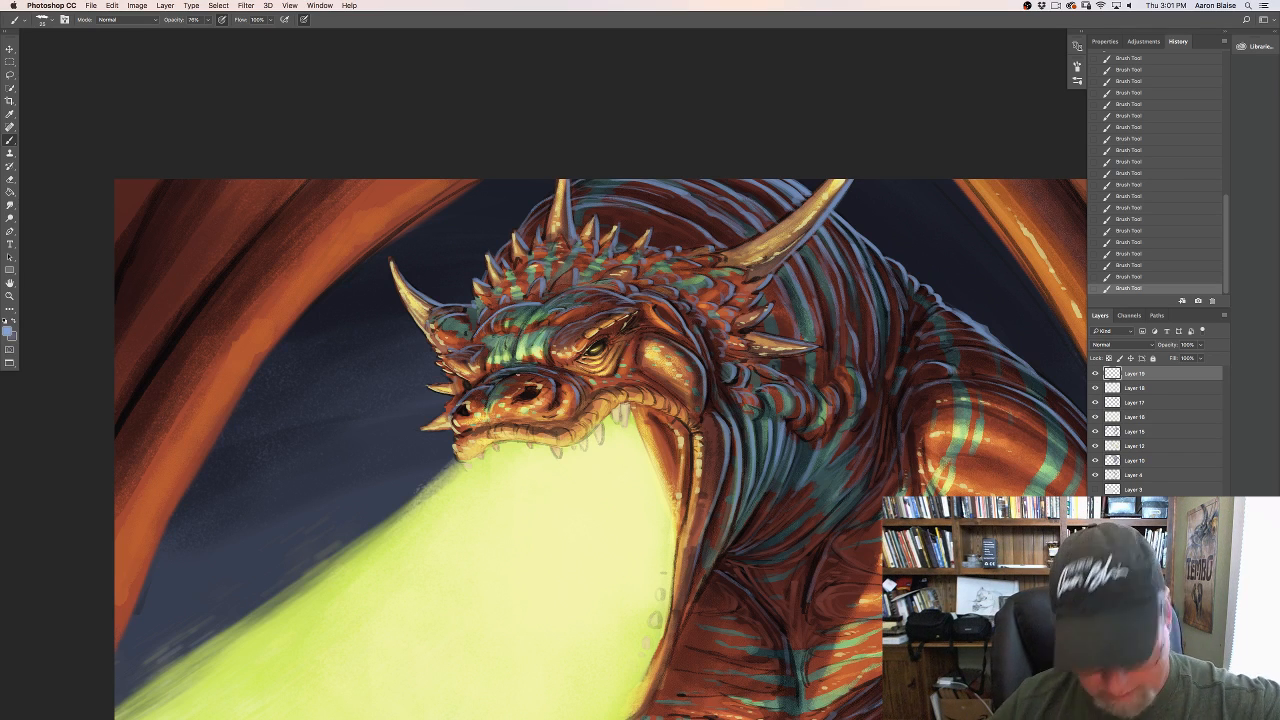
# Step: Enlarge the brush and lighten the foreground color to a pale blue of about RGB 153, 201, 251
pyautogui.press(']')
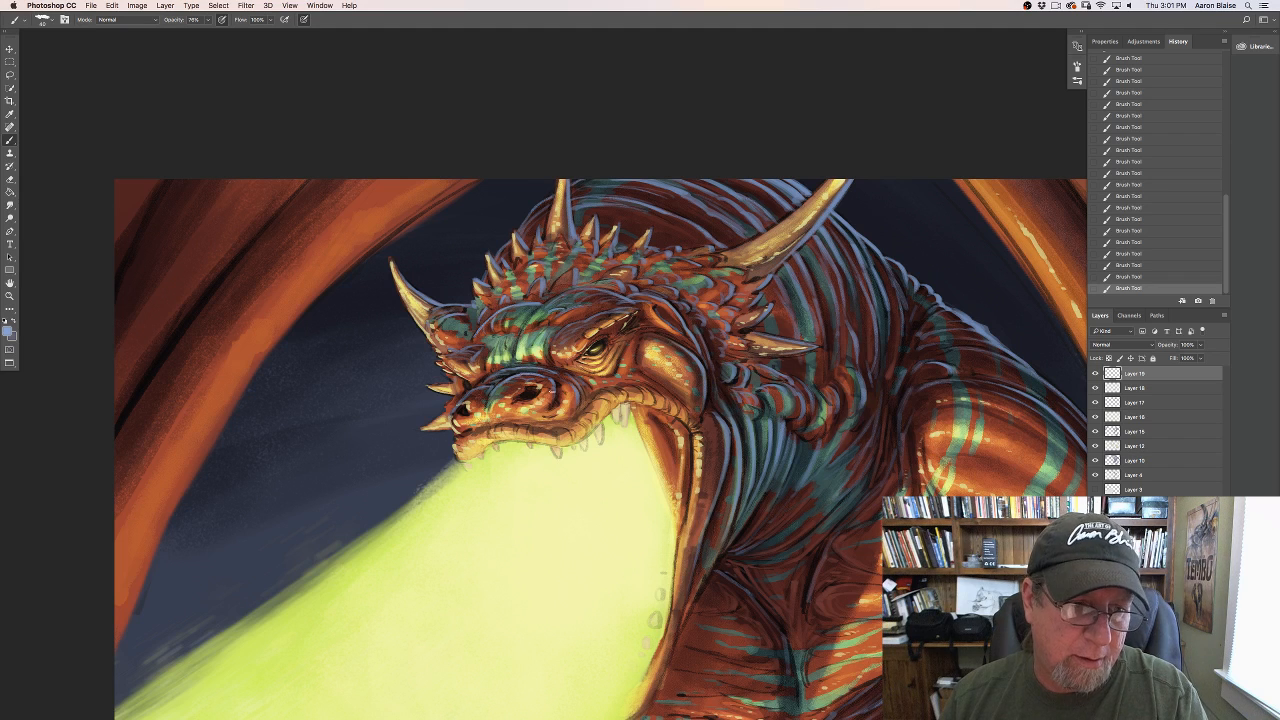
pyautogui.click(8, 331)
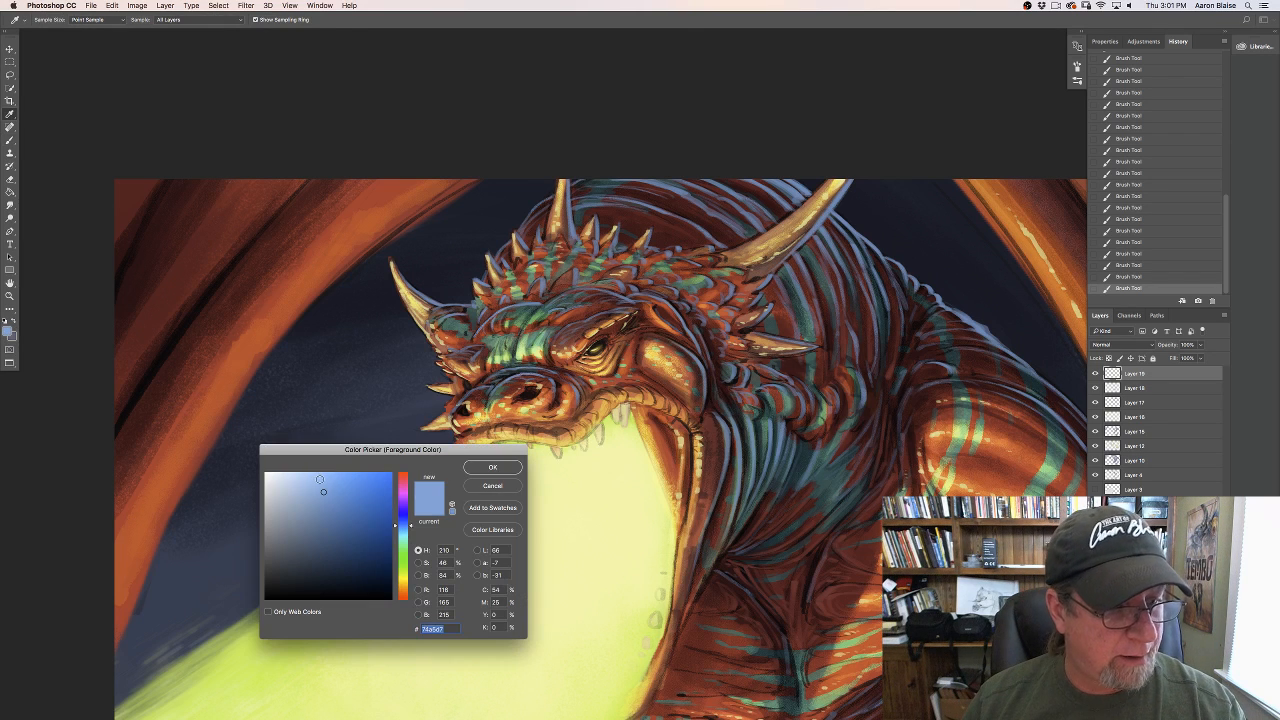
pyautogui.click(480, 465)
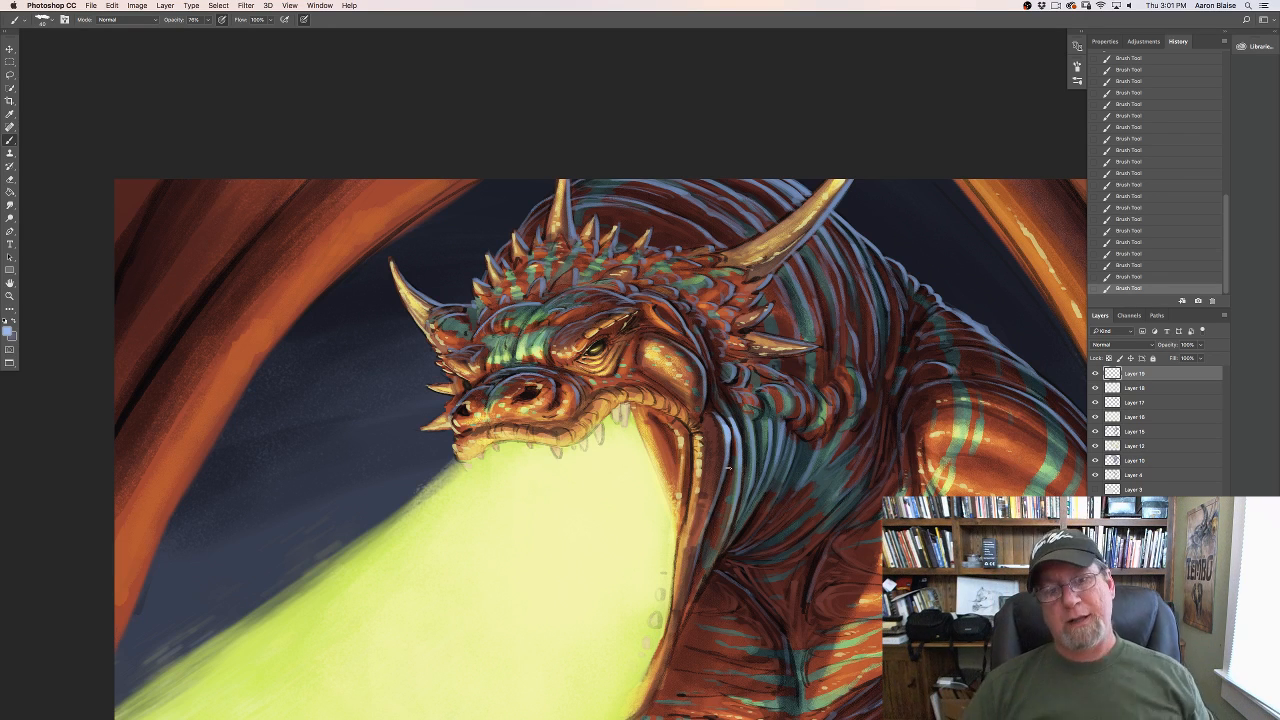
pyautogui.click(7, 331)
pyautogui.click(314, 474)
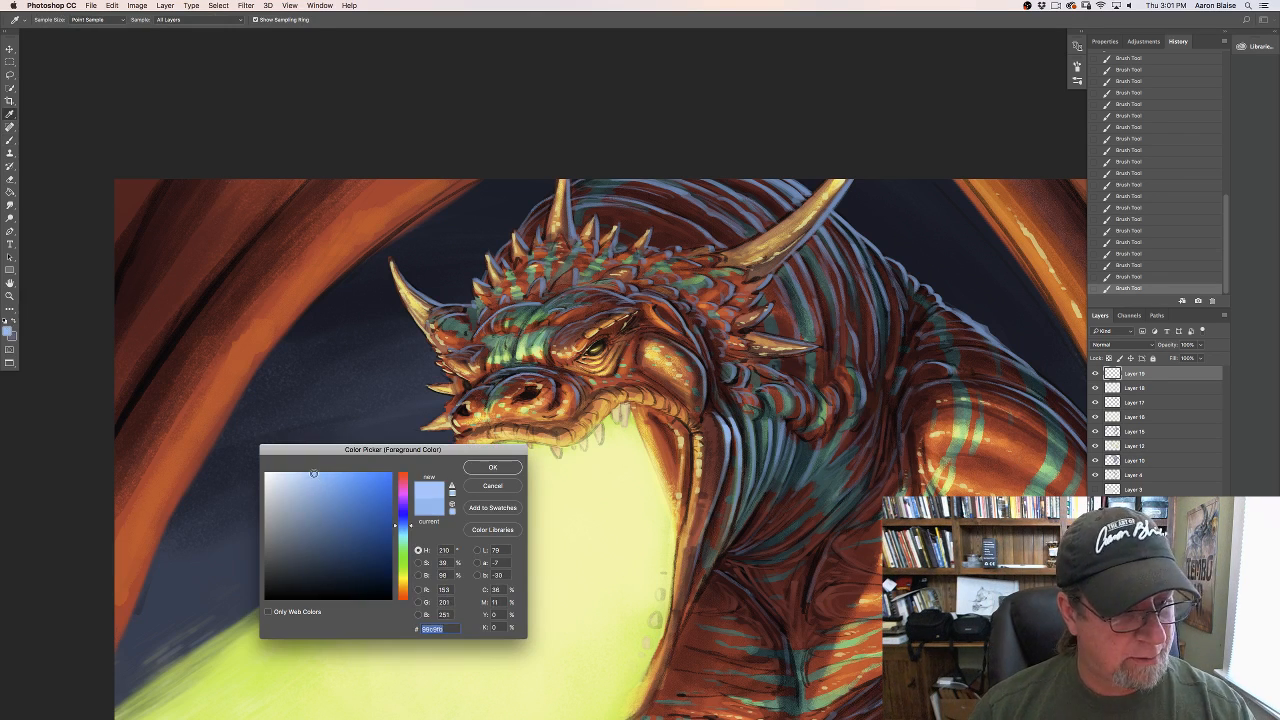
pyautogui.click(475, 469)
pyautogui.press('b')
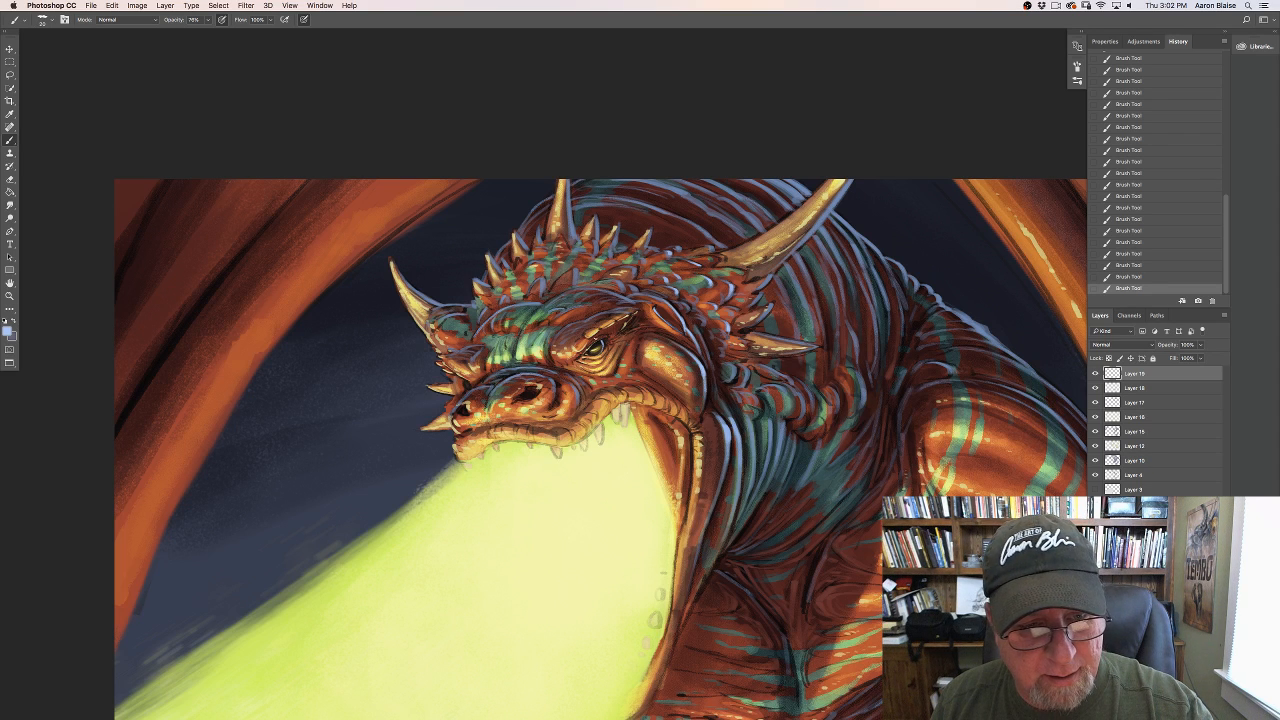
# Step: Paint pale blue highlights along the neck folds behind the dragon's jaw, keeping the same foreground color
pyautogui.press('super+plus')
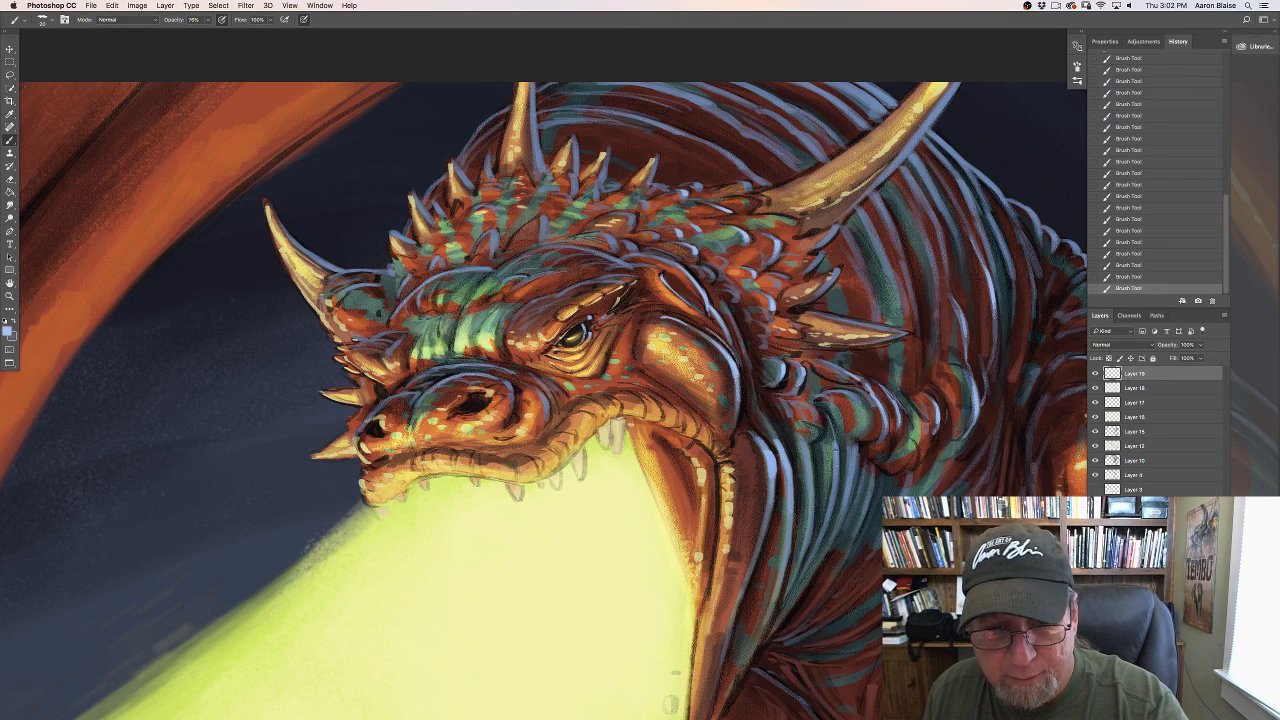
pyautogui.moveTo(802, 443); pyautogui.dragTo(814, 502)
pyautogui.moveTo(808, 461); pyautogui.dragTo(808, 551)
pyautogui.moveTo(794, 485); pyautogui.dragTo(790, 523)
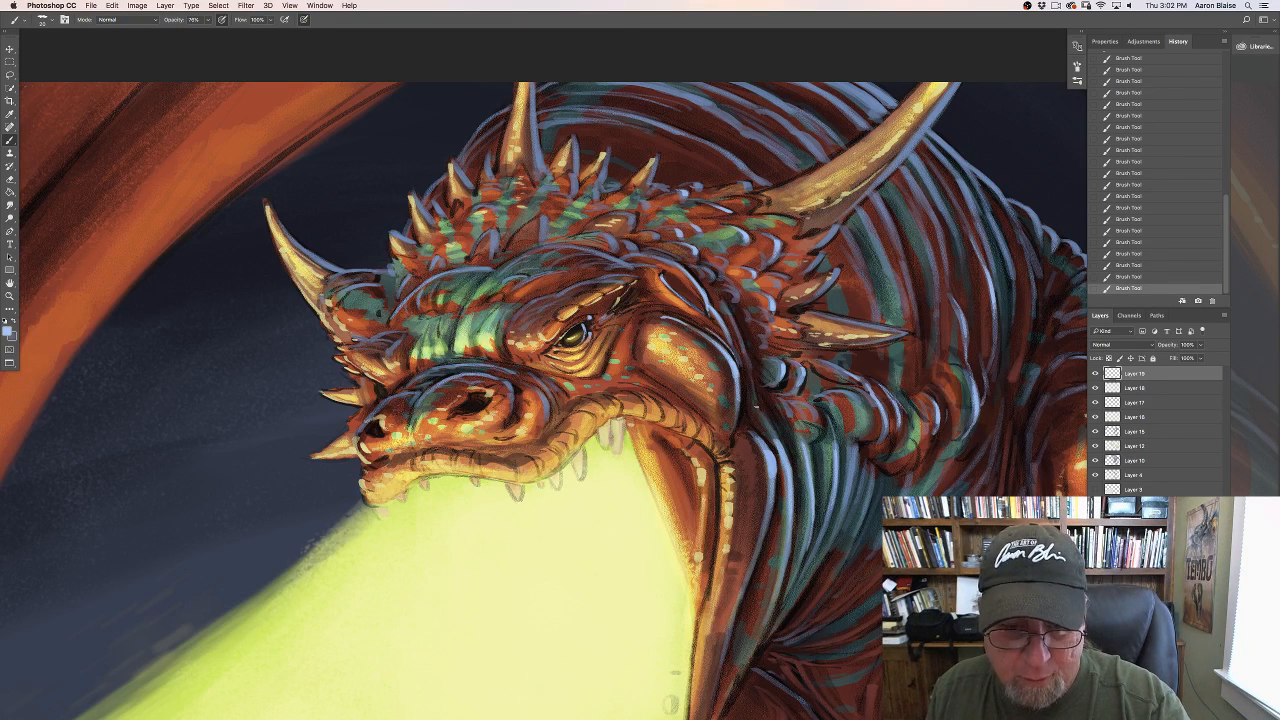
pyautogui.click(7, 331)
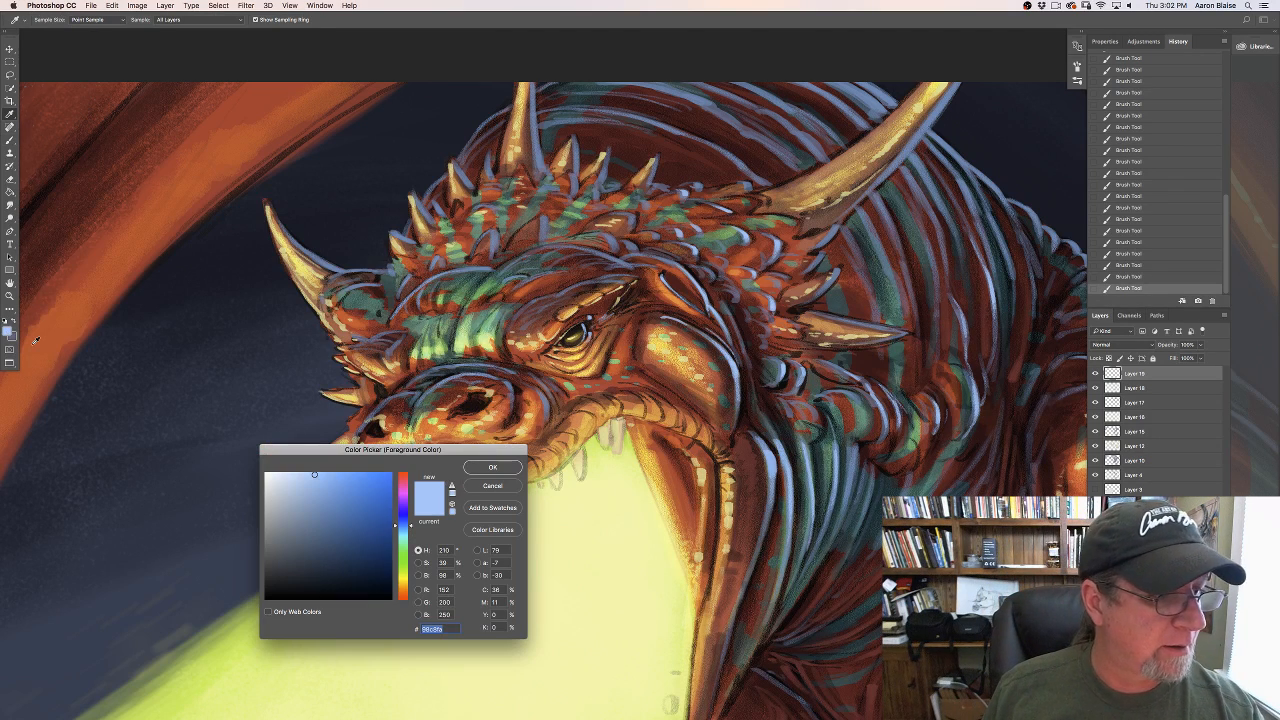
pyautogui.press('Return')
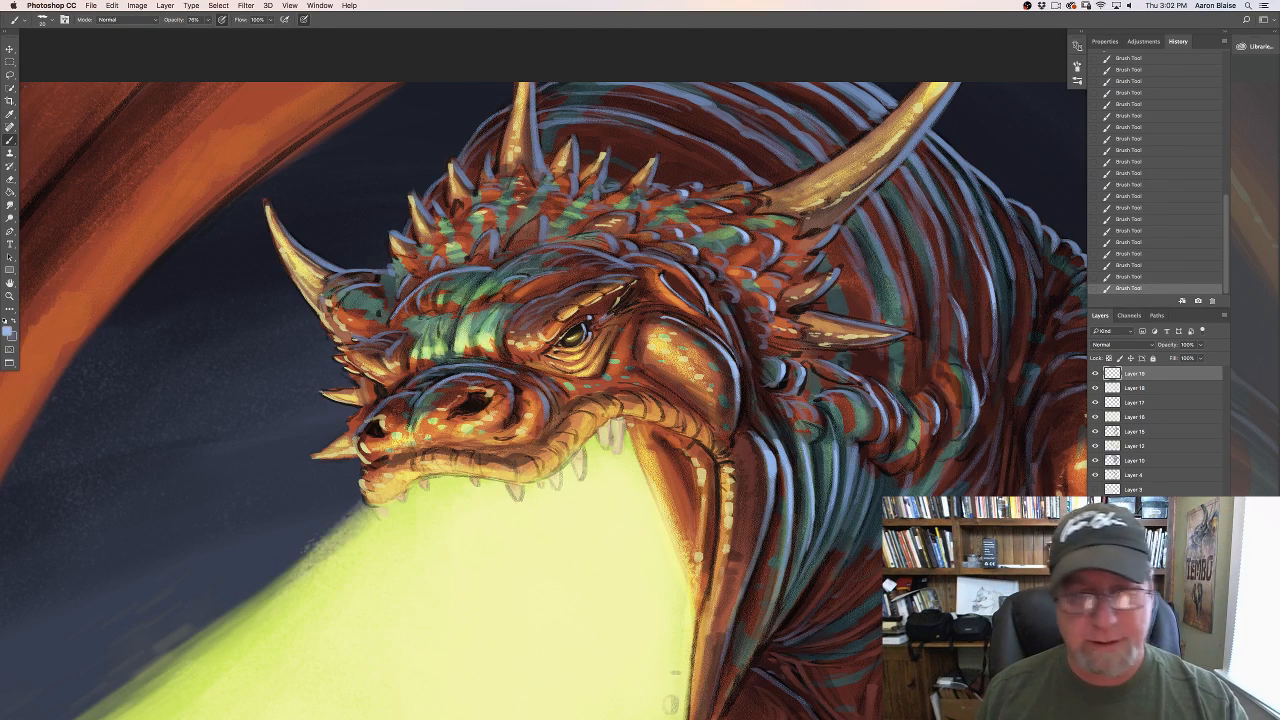
# Step: Stroke pale blue rim highlights along the outer contour of the dragon's back and shoulder
pyautogui.moveTo(441, 503); pyautogui.dragTo(2, 588)
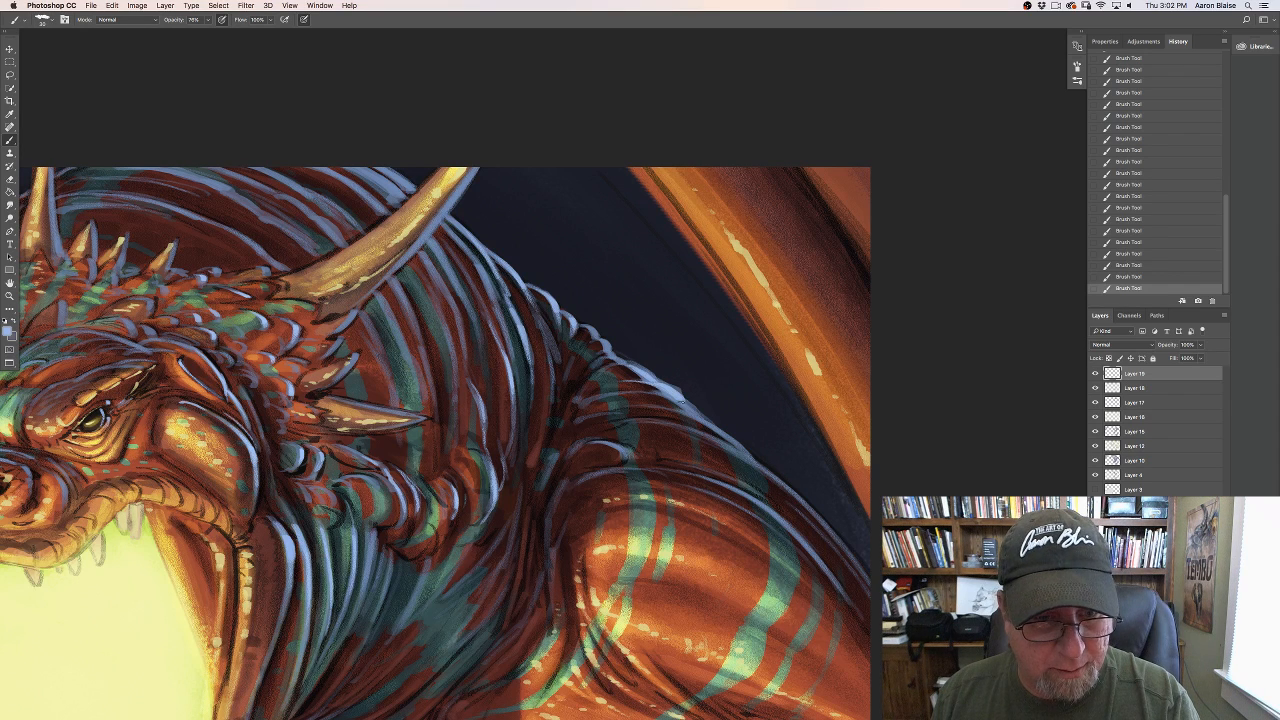
pyautogui.moveTo(707, 419); pyautogui.dragTo(638, 393)
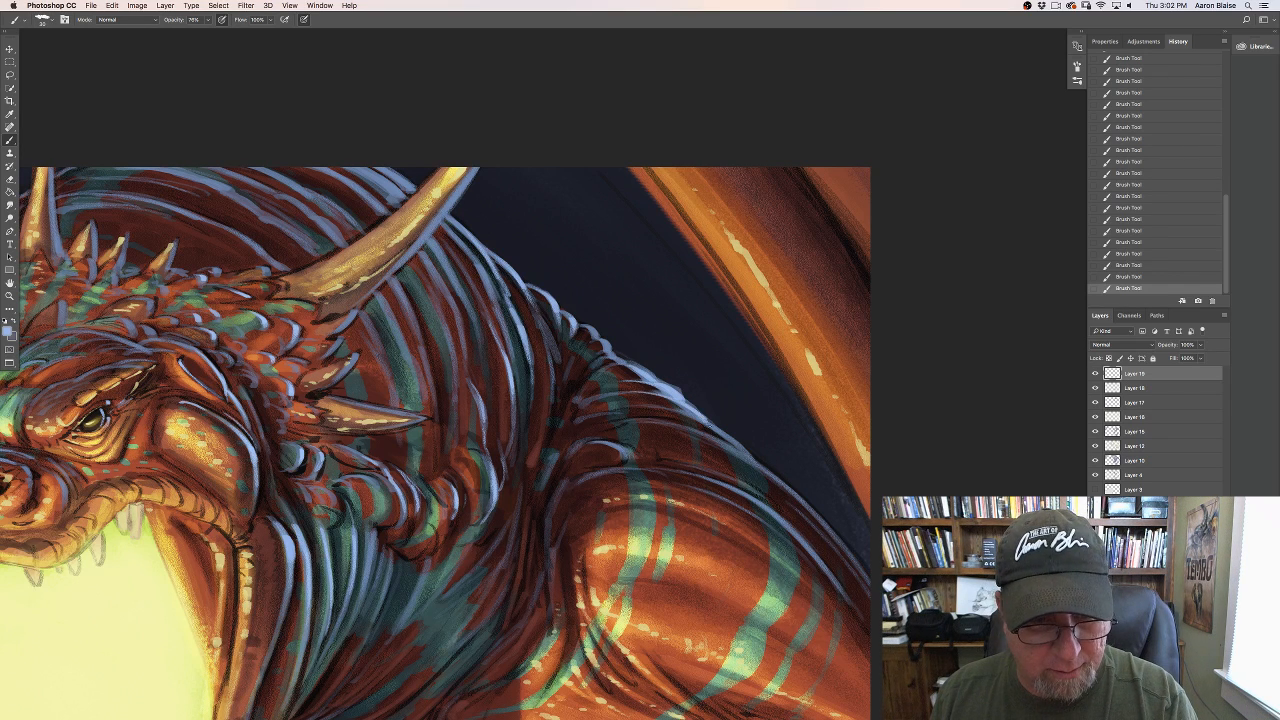
pyautogui.moveTo(706, 425)
pyautogui.mouseDown()
pyautogui.moveTo(752, 456)
pyautogui.moveTo(652, 404)
pyautogui.mouseUp()
pyautogui.moveTo(757, 464)
pyautogui.mouseDown()
pyautogui.moveTo(870, 583)
pyautogui.moveTo(814, 514)
pyautogui.mouseUp()
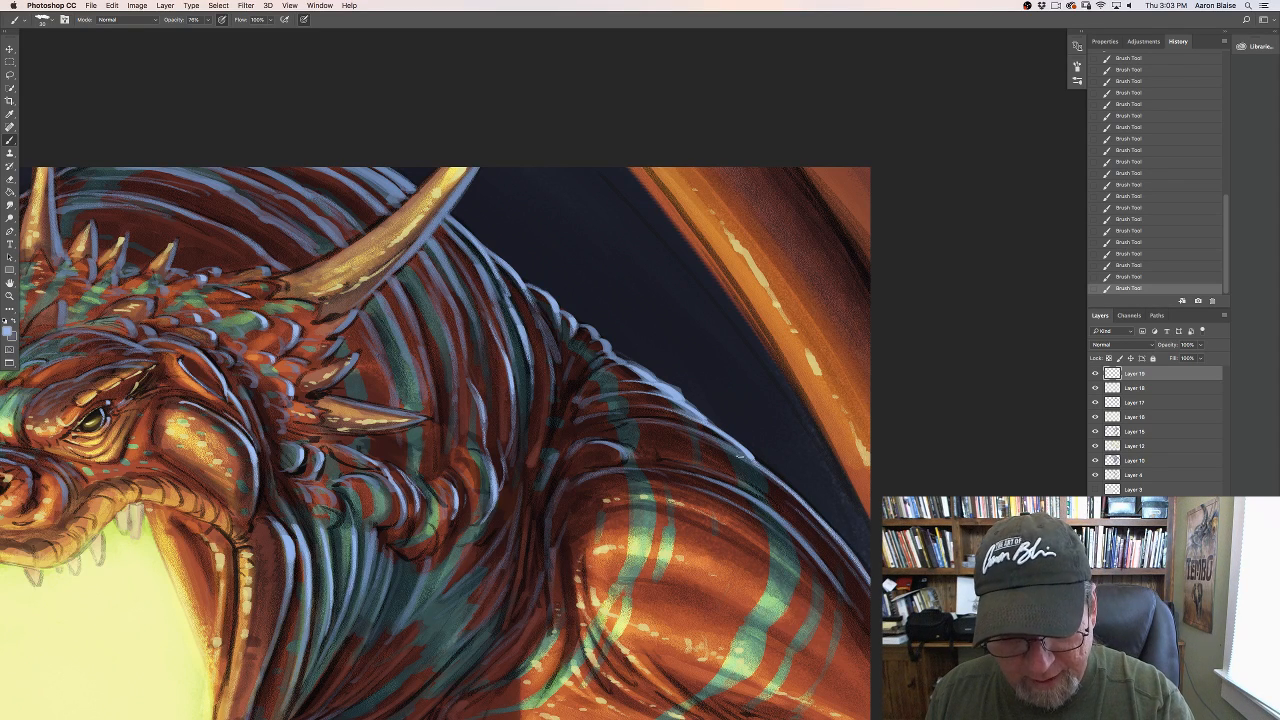
pyautogui.moveTo(770, 478); pyautogui.dragTo(640, 415)
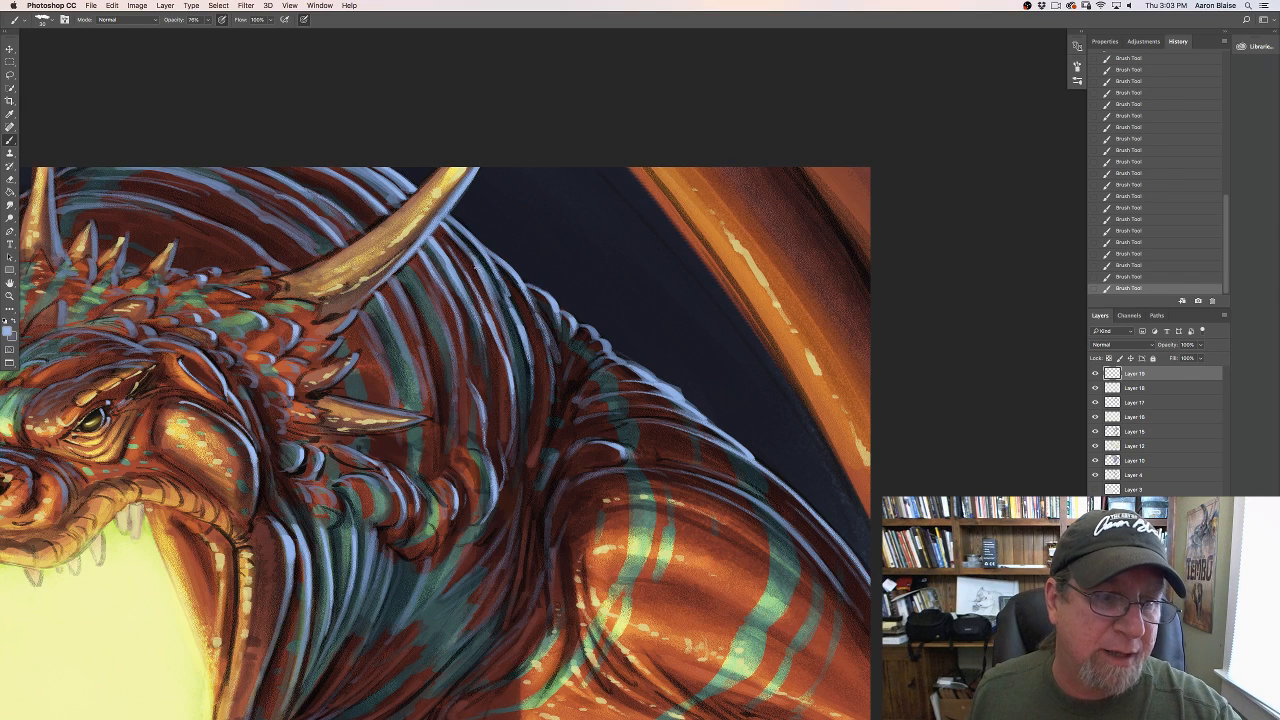
# Step: Add pale blue strokes to the back folds behind the large horn and down the outer shoulder edge
pyautogui.moveTo(498, 308); pyautogui.dragTo(516, 371)
pyautogui.moveTo(806, 542)
pyautogui.mouseDown()
pyautogui.moveTo(764, 504)
pyautogui.moveTo(841, 588)
pyautogui.mouseUp()
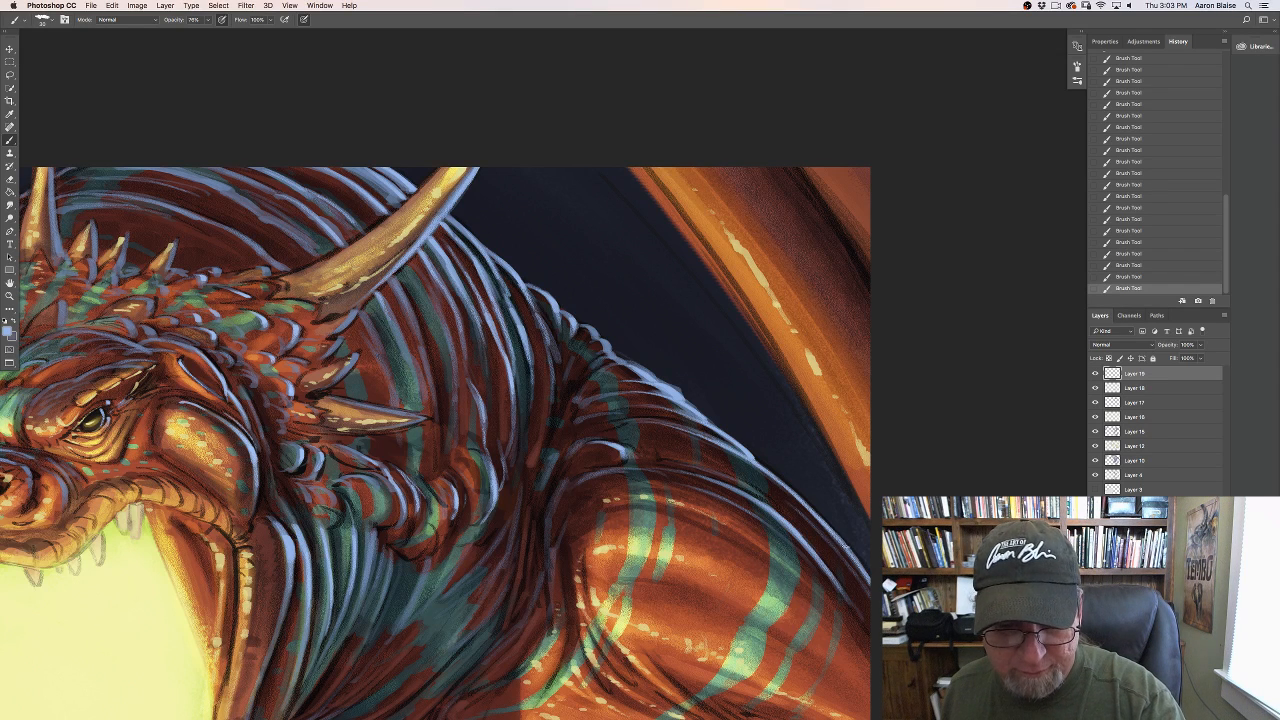
pyautogui.moveTo(797, 495); pyautogui.dragTo(847, 547)
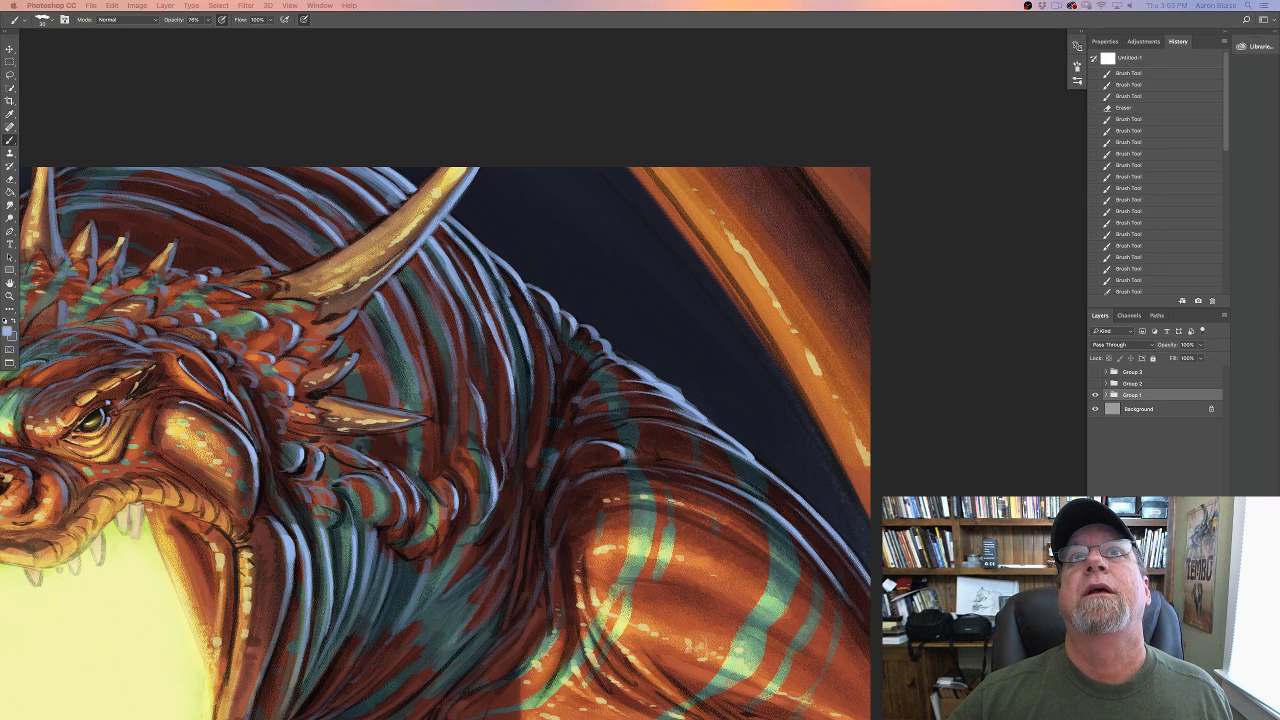
# Step: Switch to the animal skeleton document and show the Group 2 goat and Group 3 bird drawings
pyautogui.moveTo(535, 2); pyautogui.dragTo(424, 177)
pyautogui.press('f')
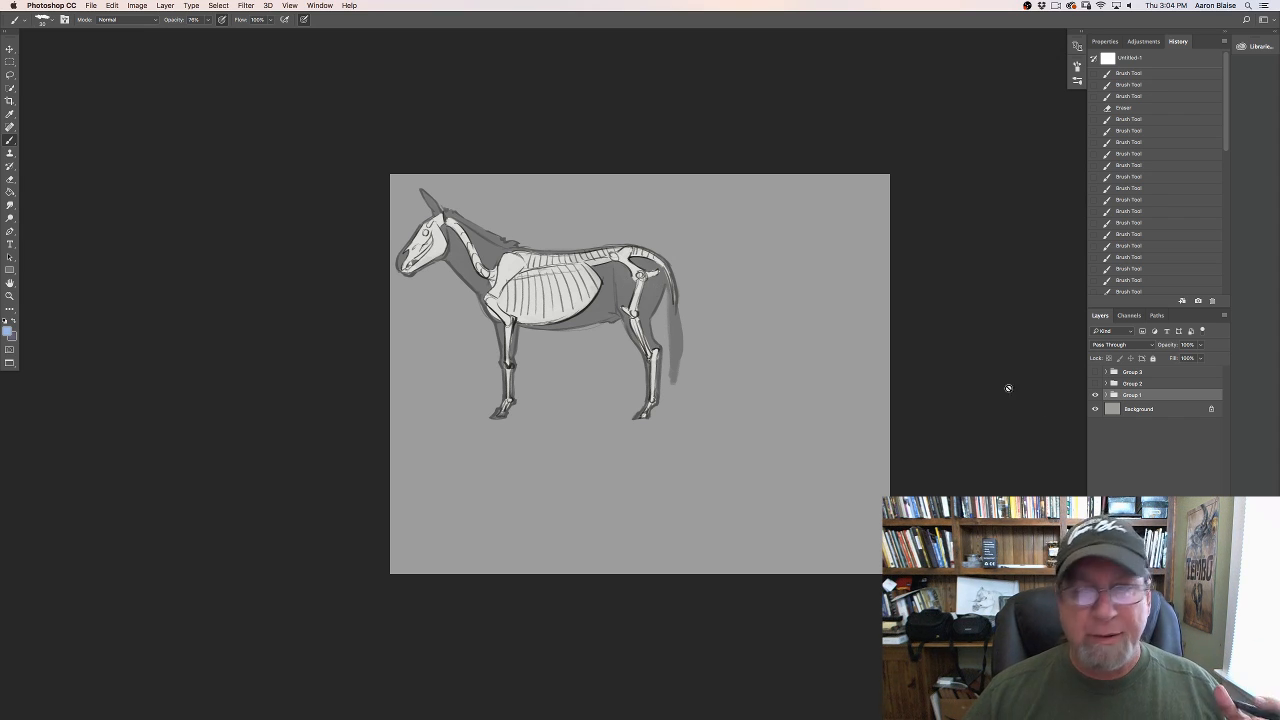
pyautogui.click(1095, 384)
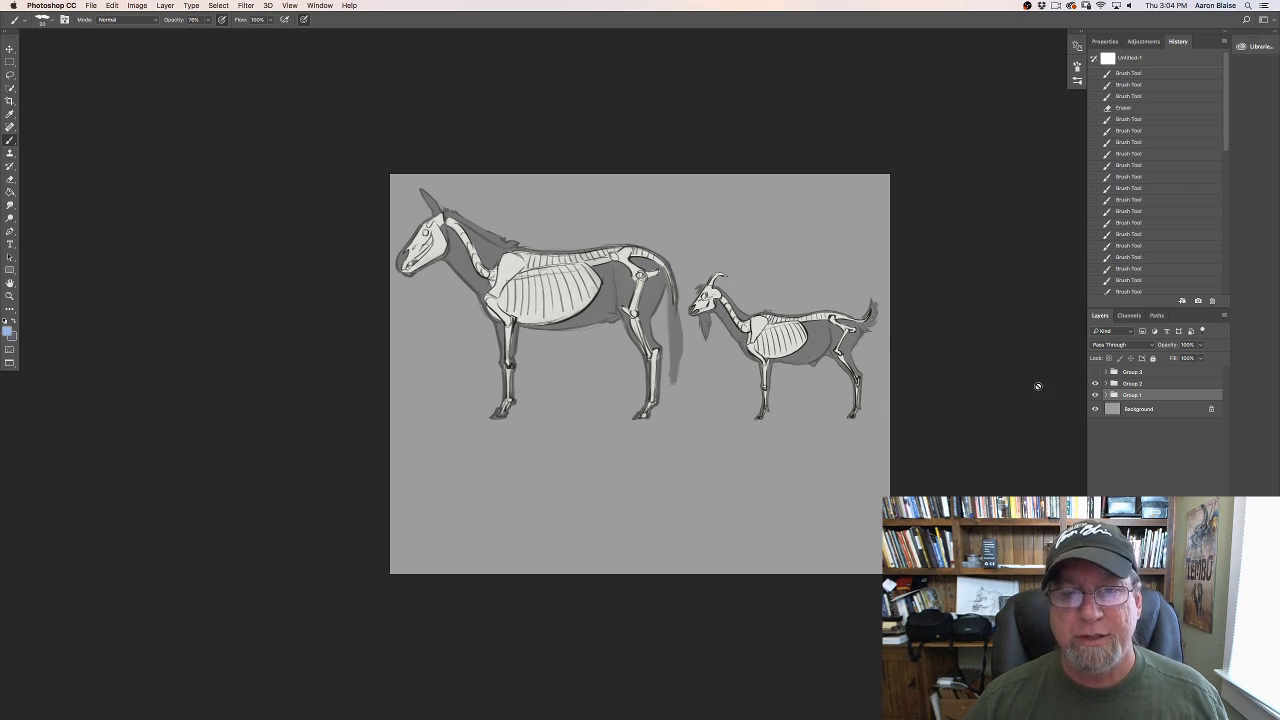
pyautogui.click(1095, 372)
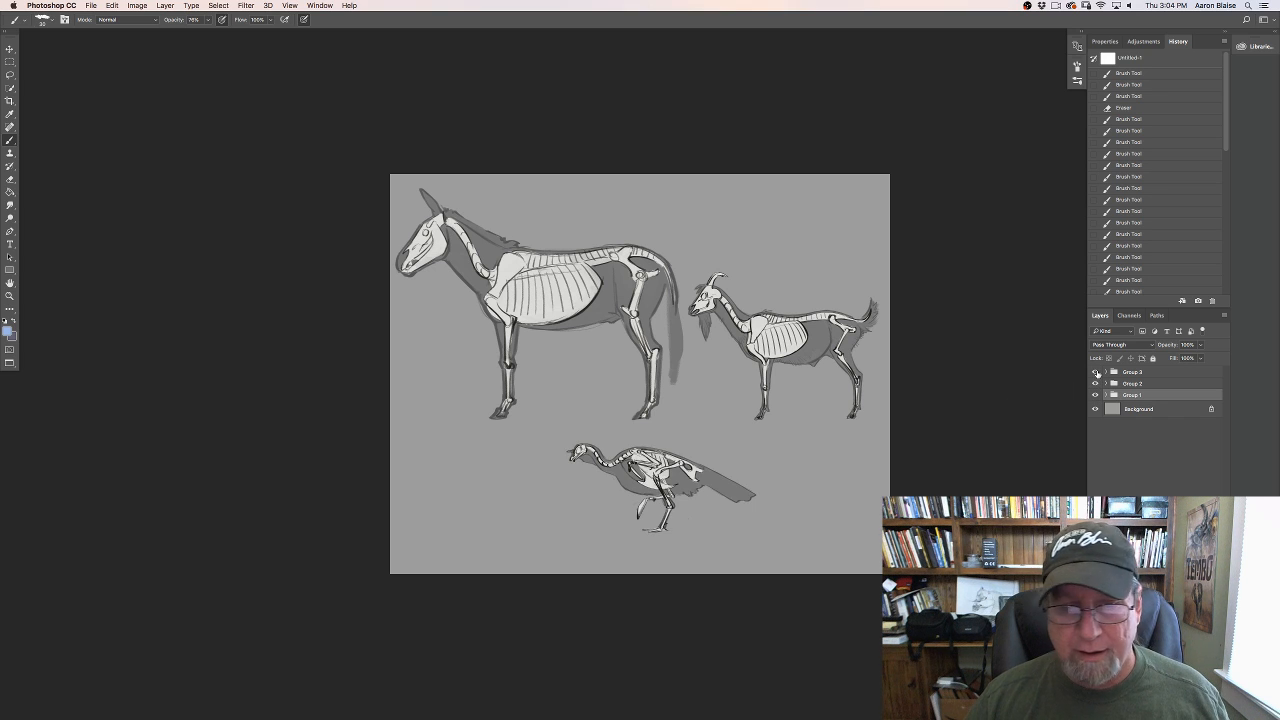
# Step: Examine the donkey, goat and bird skeleton drawings up close and as a whole sheet
pyautogui.press('super+plus')
pyautogui.press('super+plus')
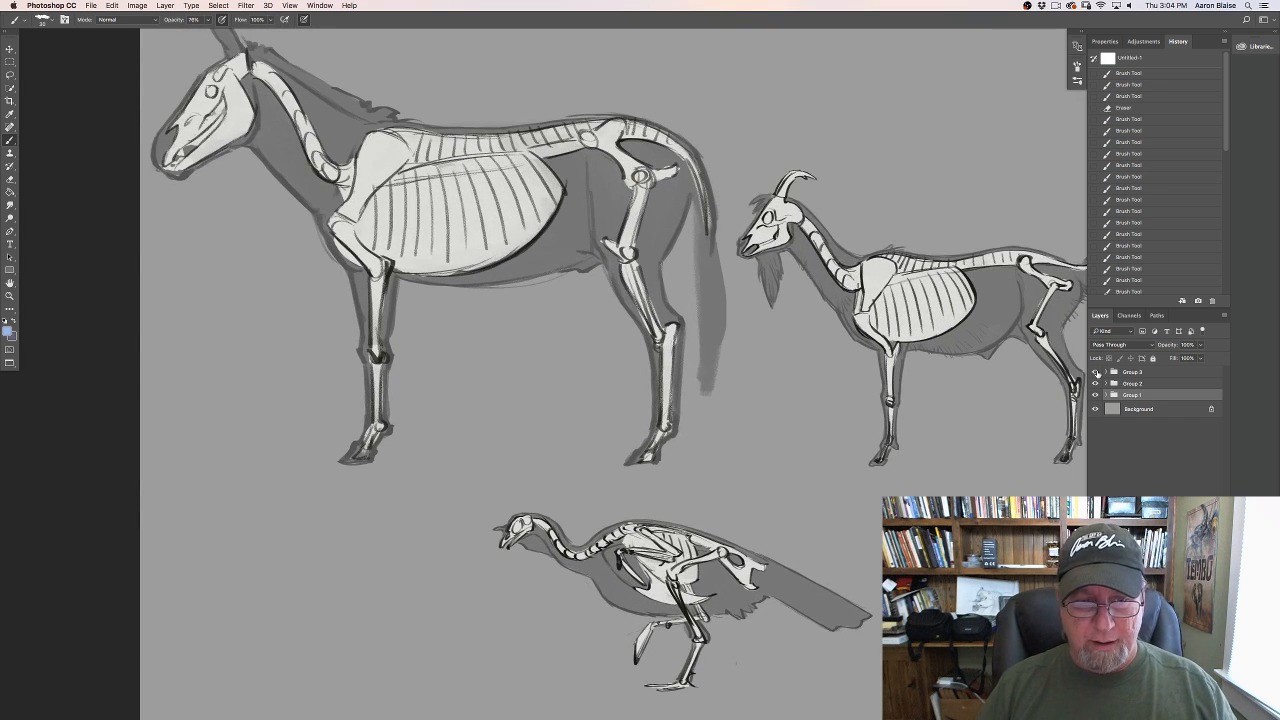
pyautogui.scroll(-5, 129, 368)
pyautogui.hscroll(3, 129, 368)
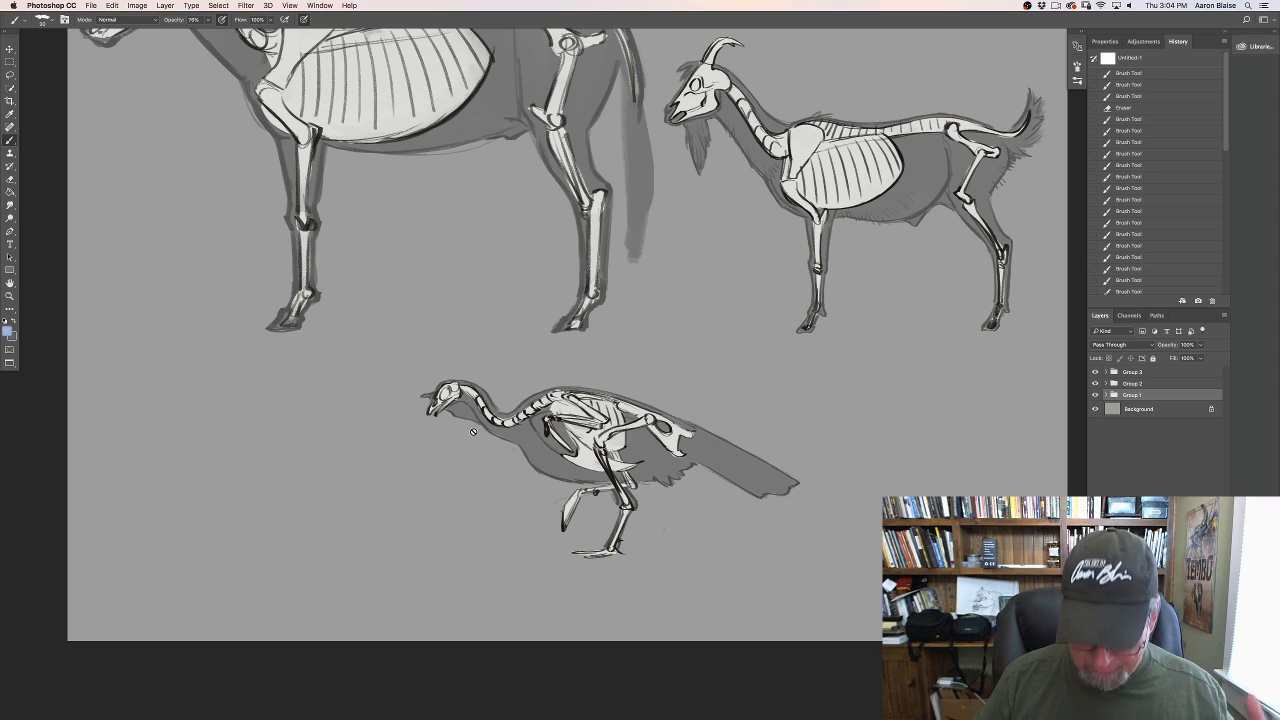
pyautogui.press('super+minus')
pyautogui.press('super+minus')
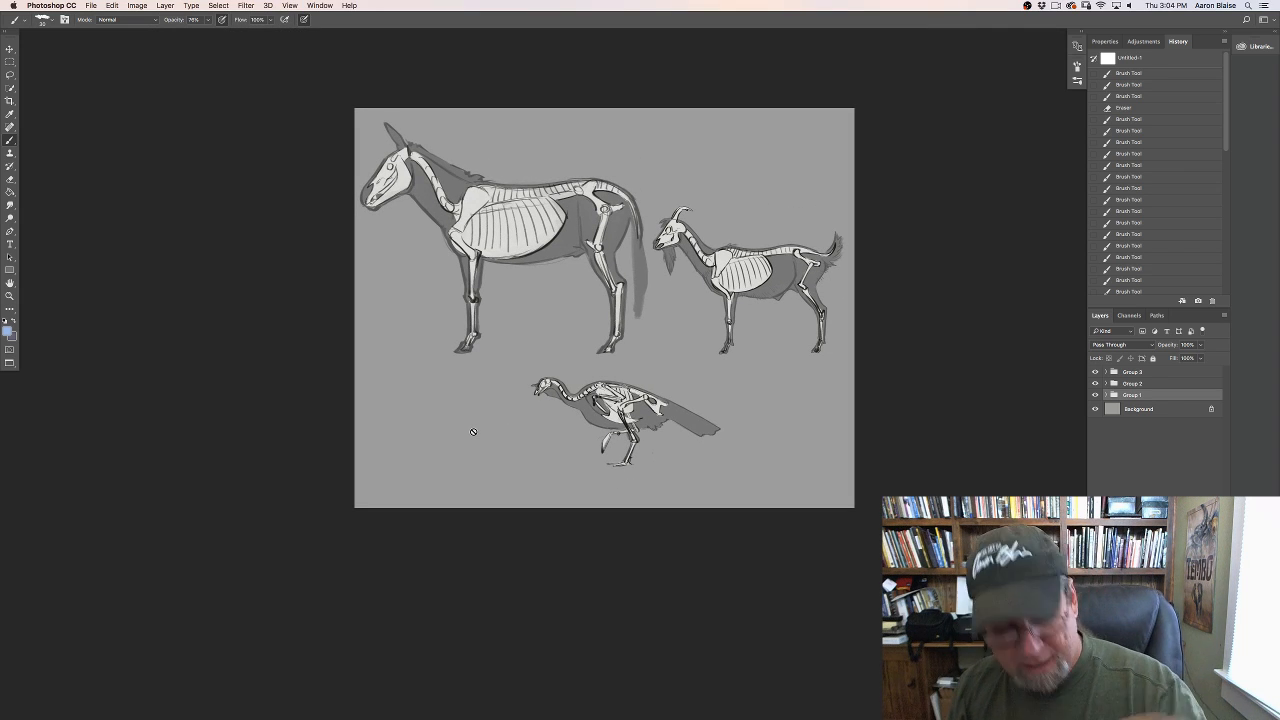
# Step: Switch from the skeleton sheet back to the dragon document and show it in full-screen mode with the menu bar
pyautogui.press('f')
pyautogui.press('f')
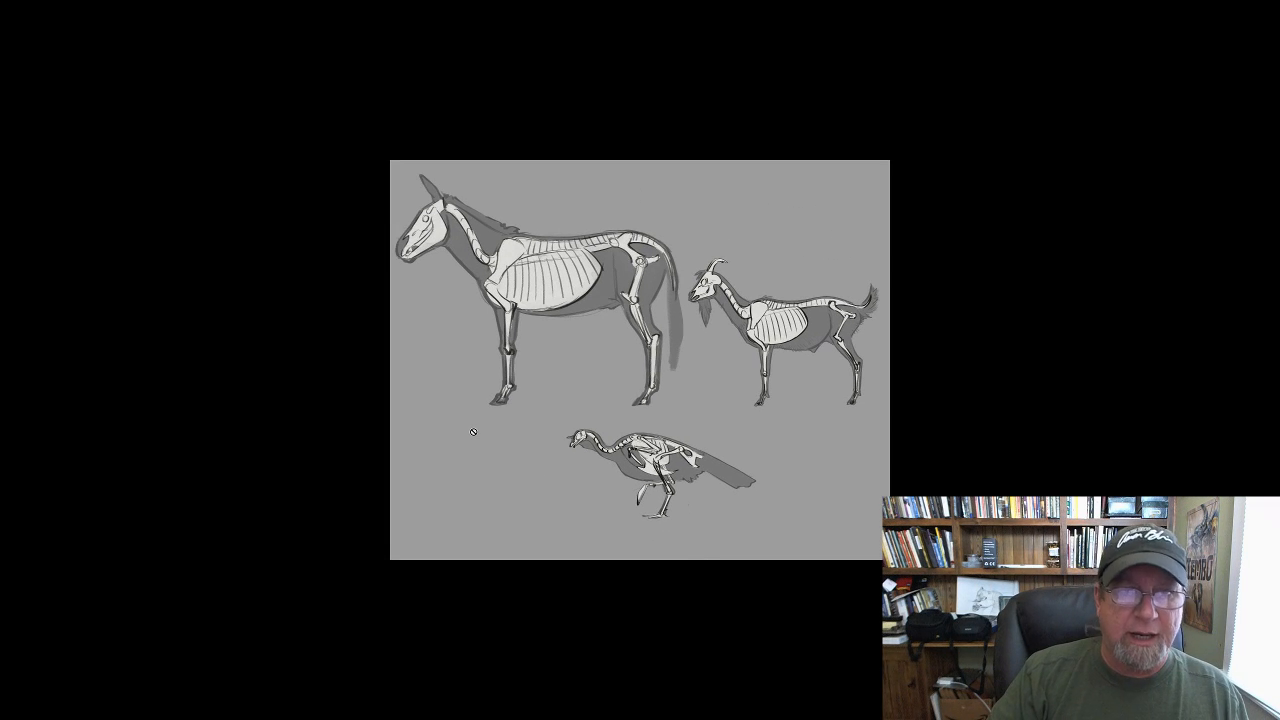
pyautogui.press('f')
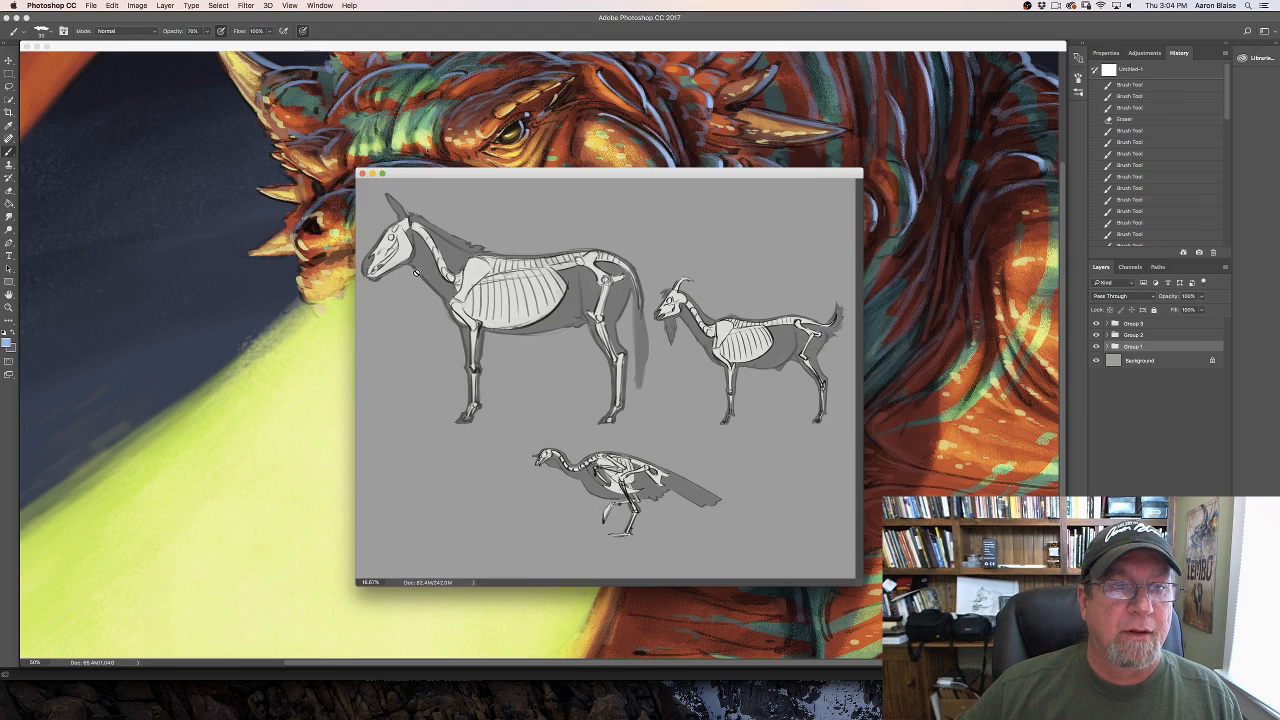
pyautogui.press('f')
pyautogui.press('f')
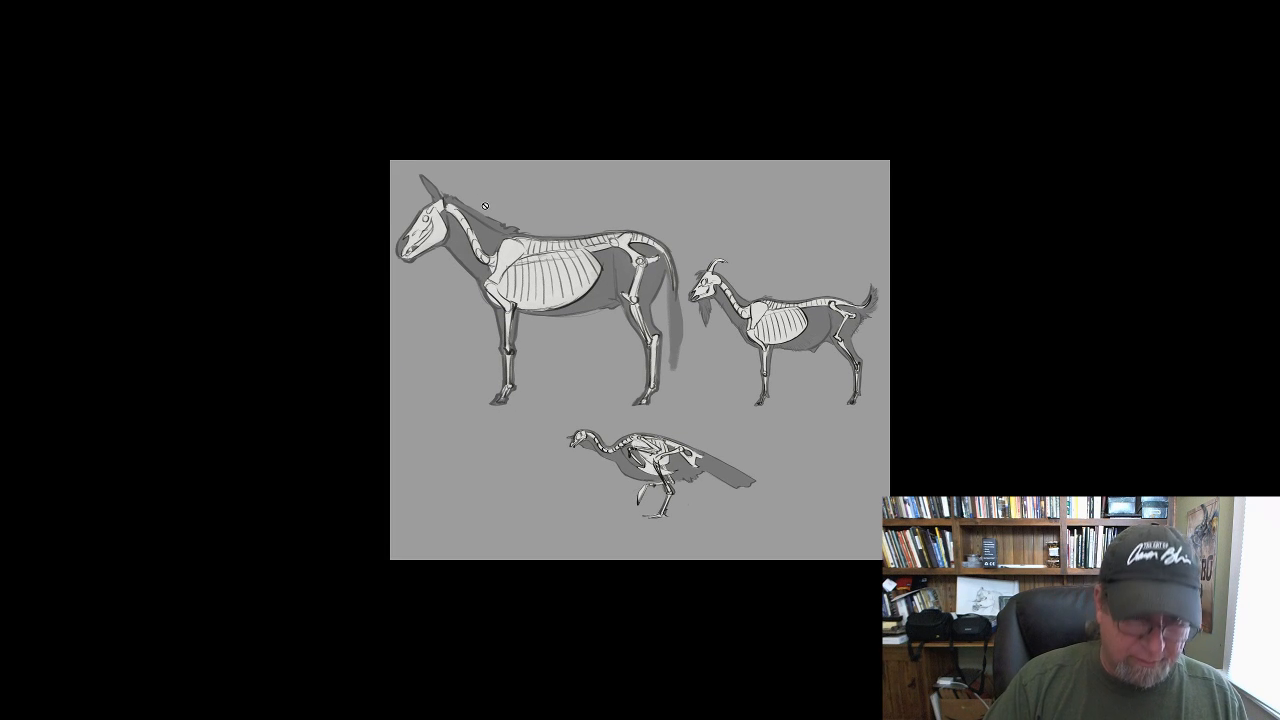
pyautogui.press('f')
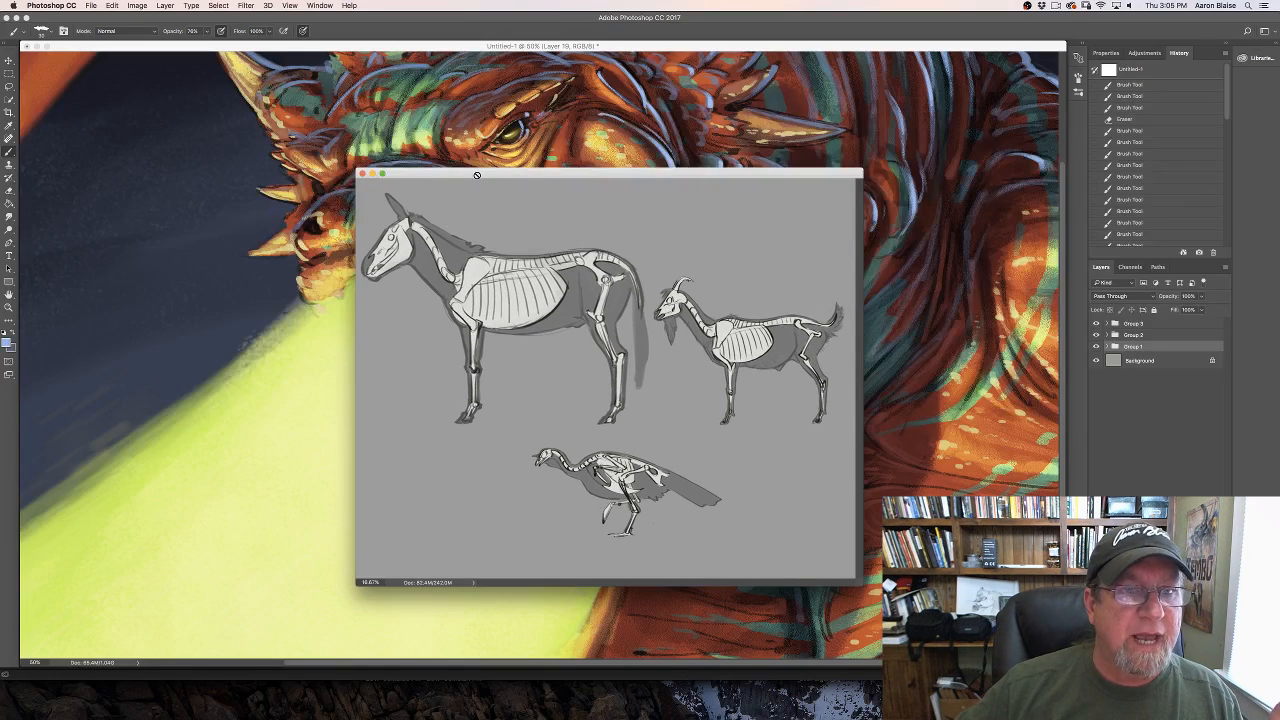
pyautogui.moveTo(478, 178); pyautogui.dragTo(506, 138)
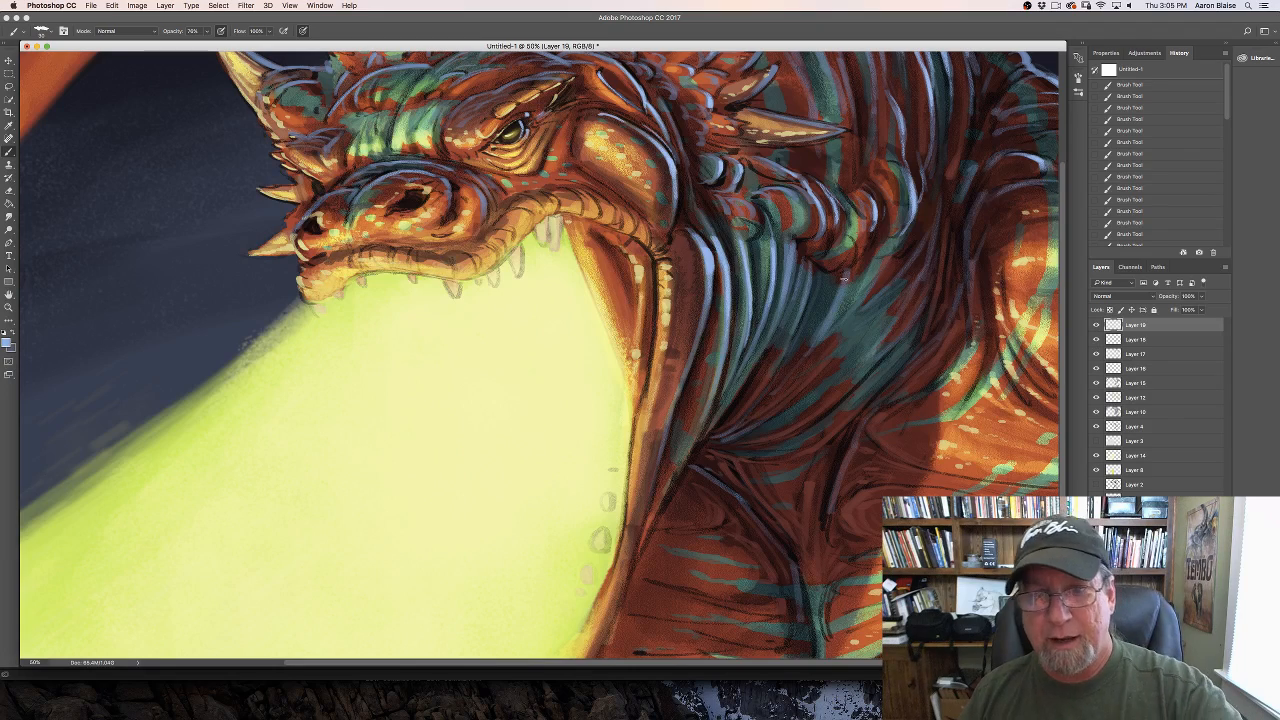
pyautogui.moveTo(845, 279); pyautogui.dragTo(830, 312)
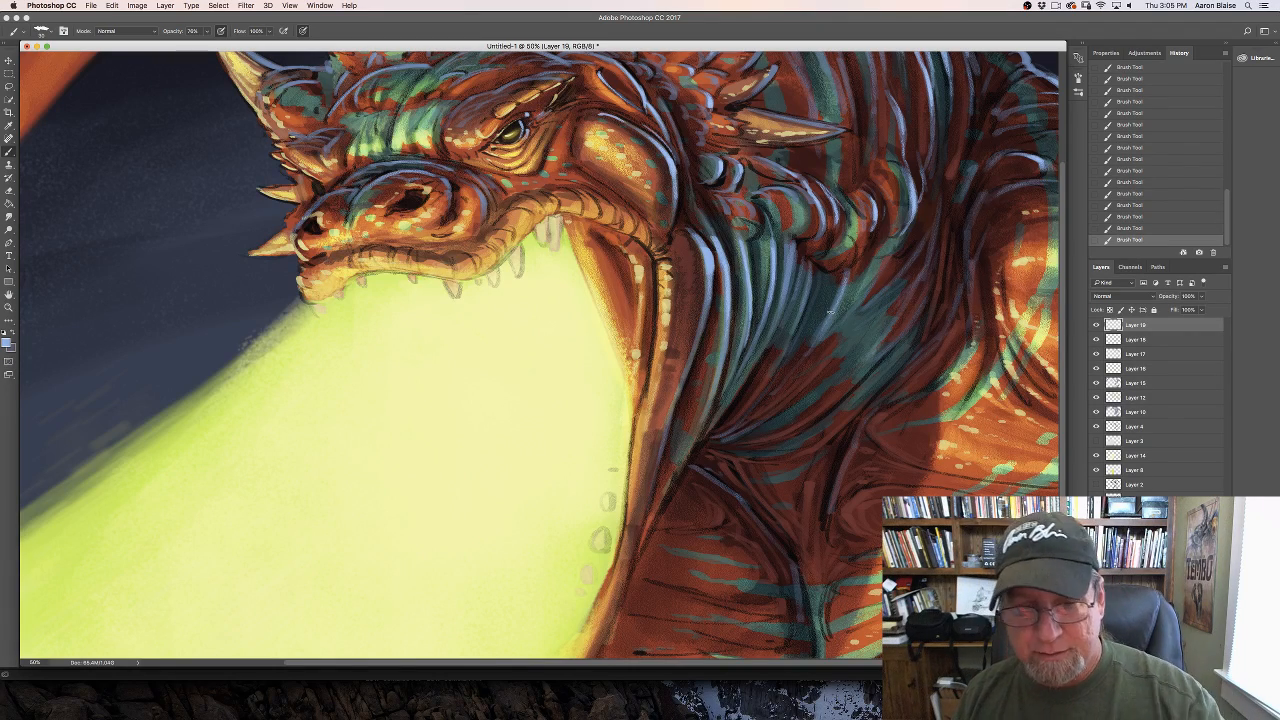
pyautogui.press('super+minus')
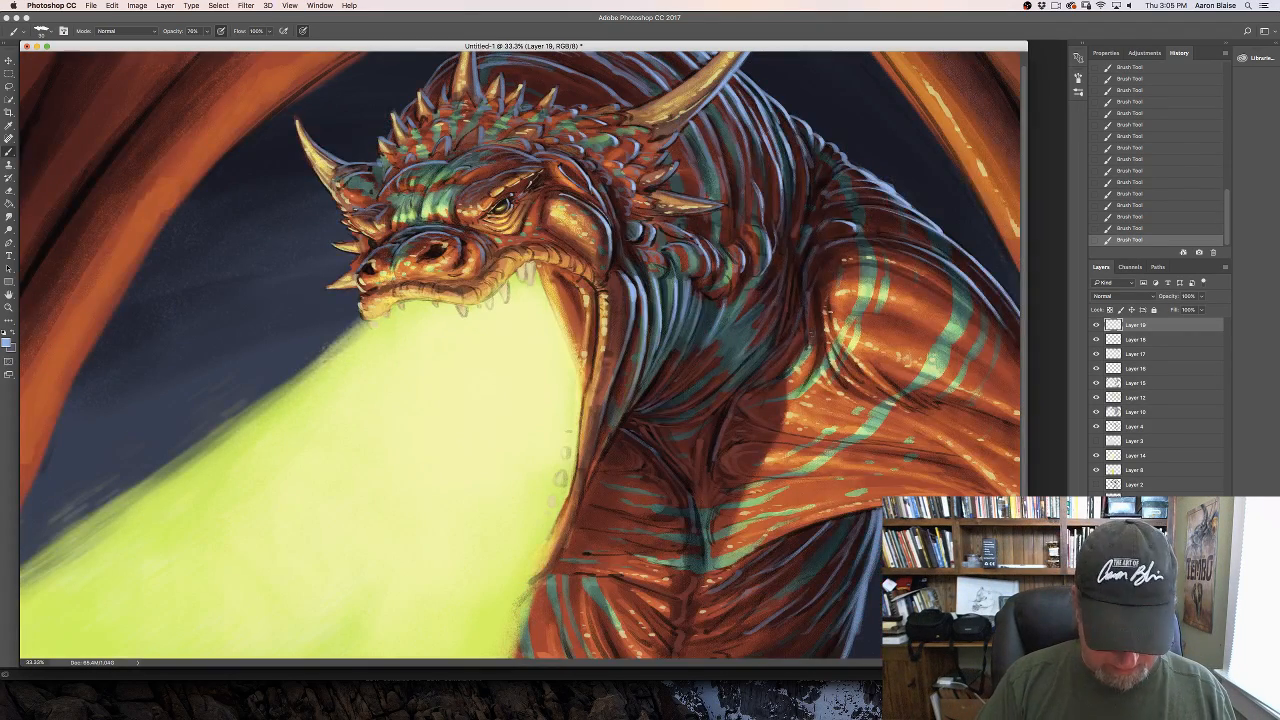
pyautogui.press('f')
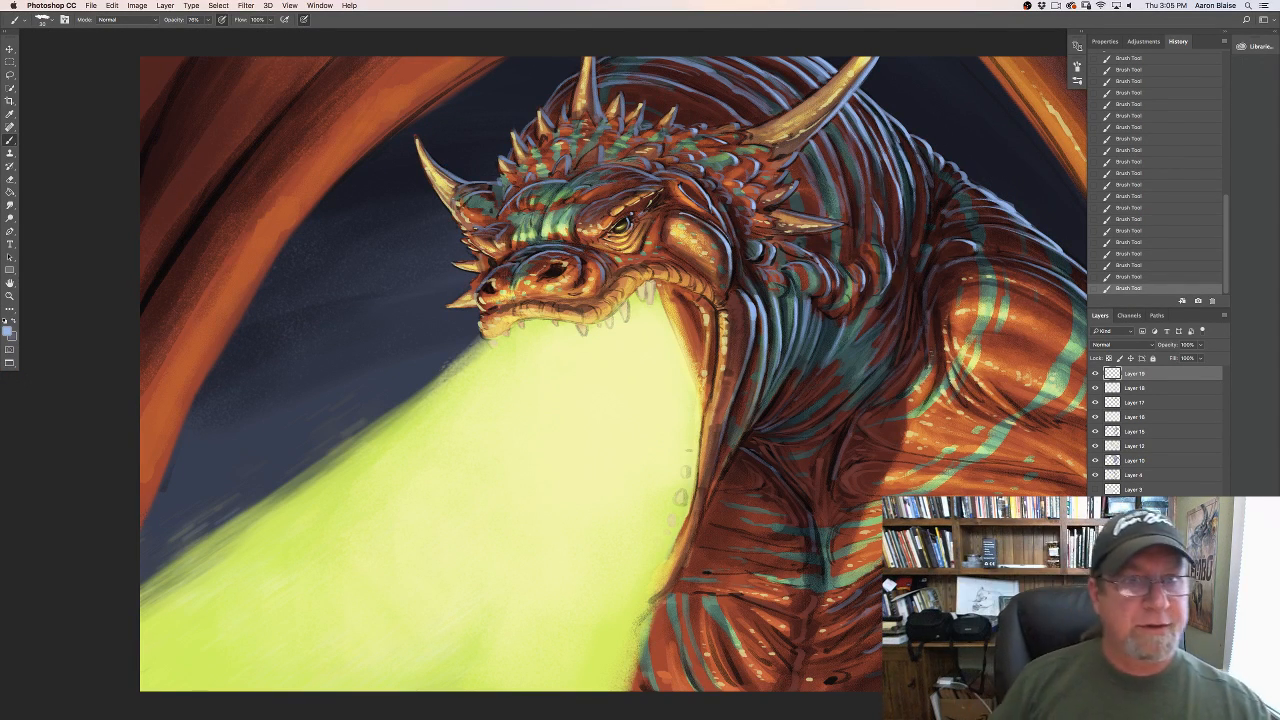
# Step: Stroke a pale blue rim highlight along the inner edge of the orange wing beside the dragon's head, down toward the fire
pyautogui.press('super+minus')
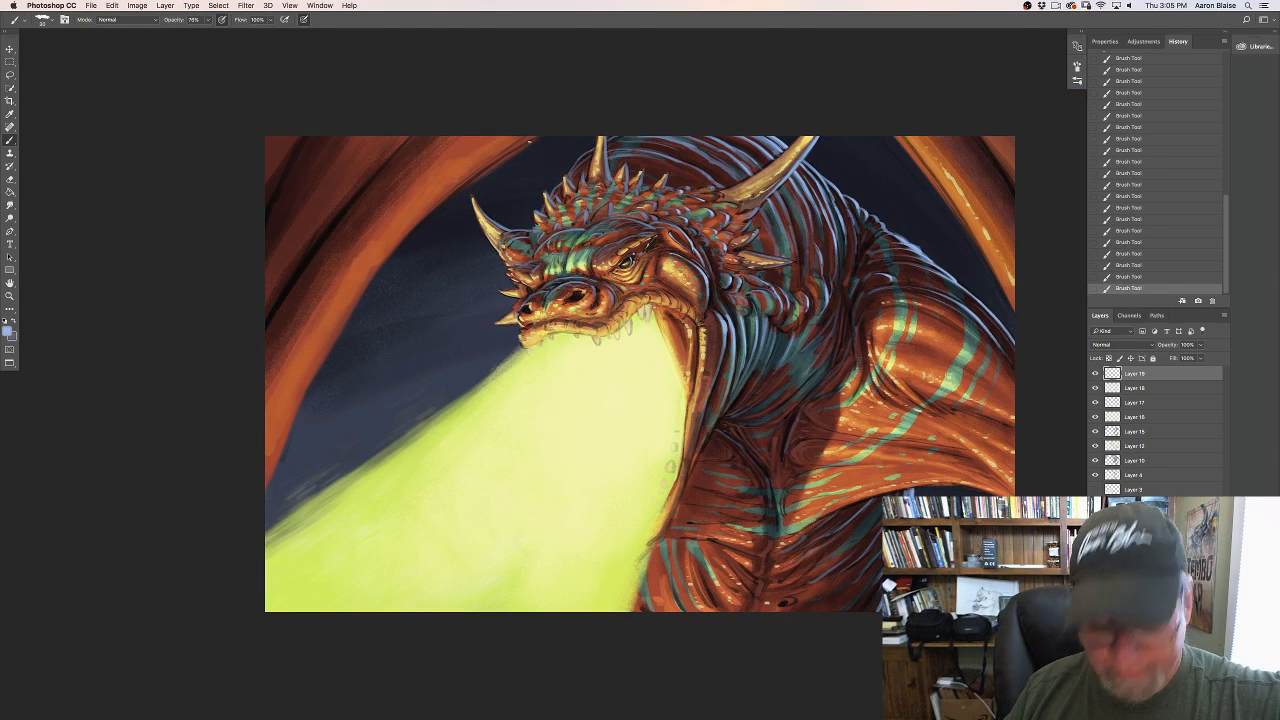
pyautogui.moveTo(543, 137); pyautogui.dragTo(482, 174)
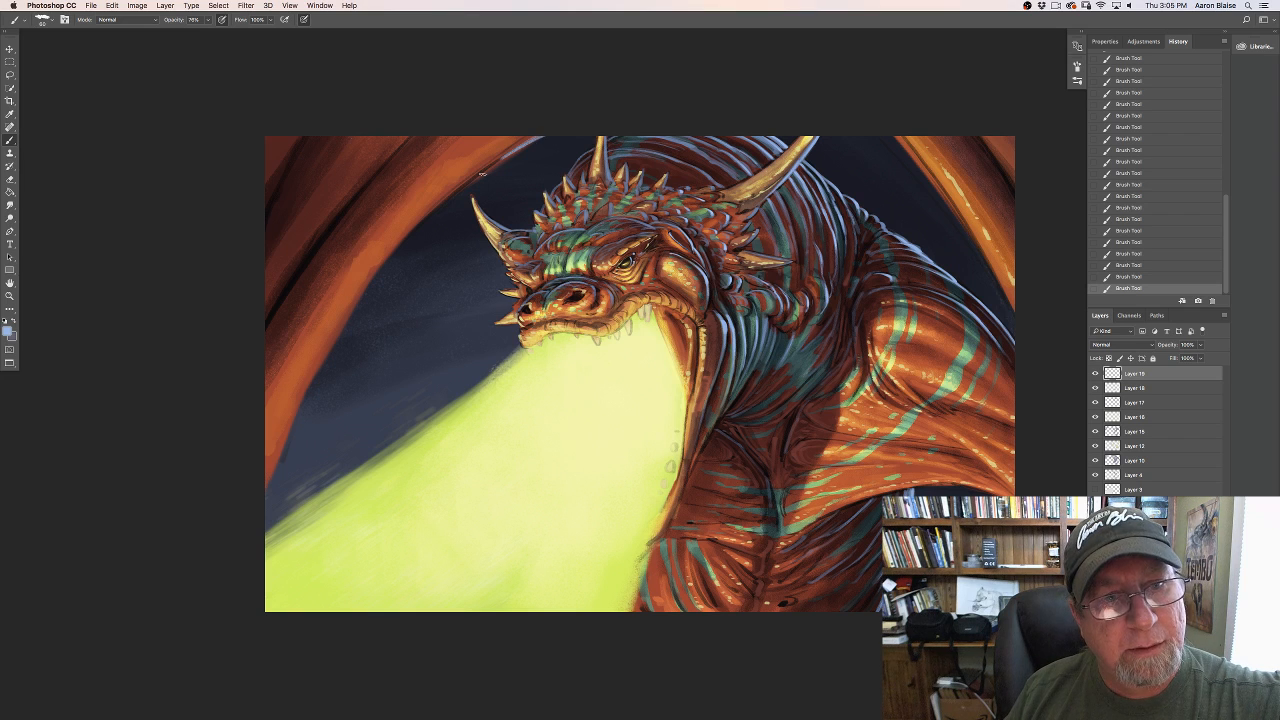
pyautogui.moveTo(541, 137); pyautogui.dragTo(484, 171)
pyautogui.moveTo(540, 138)
pyautogui.mouseDown()
pyautogui.moveTo(380, 261)
pyautogui.moveTo(398, 246)
pyautogui.moveTo(330, 350)
pyautogui.mouseUp()
pyautogui.moveTo(362, 290); pyautogui.dragTo(338, 332)
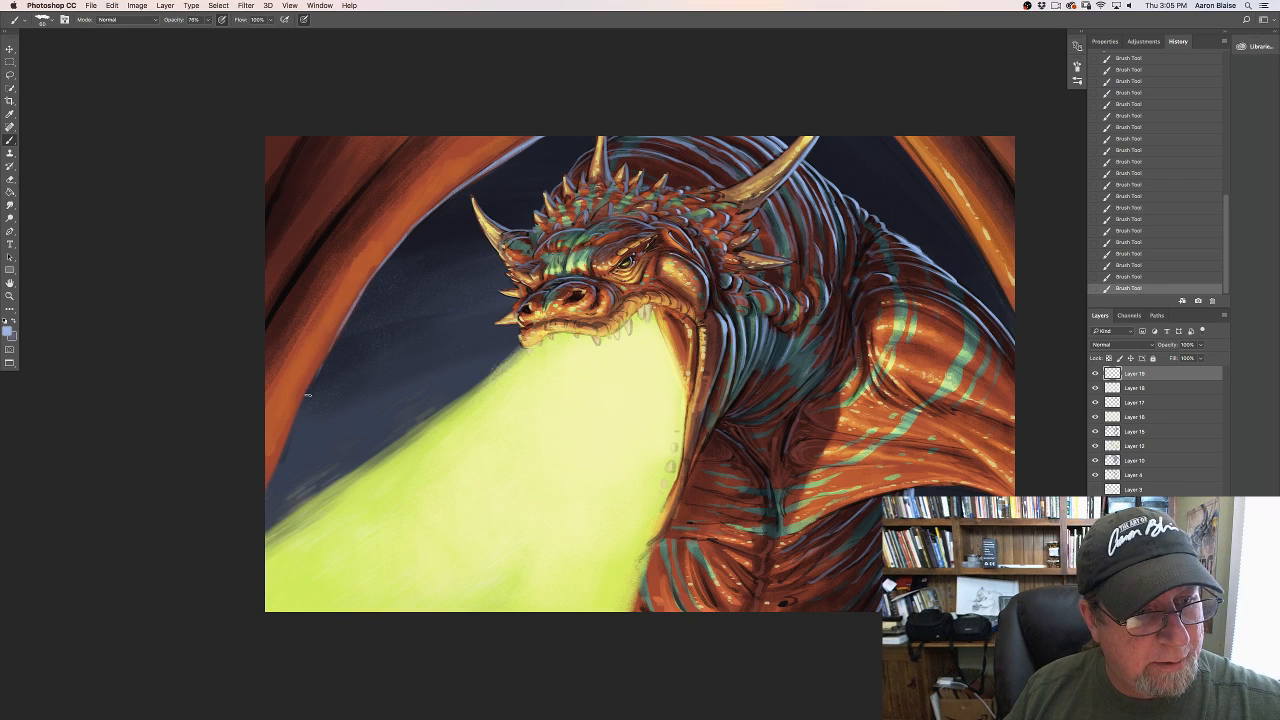
pyautogui.moveTo(313, 377); pyautogui.dragTo(268, 492)
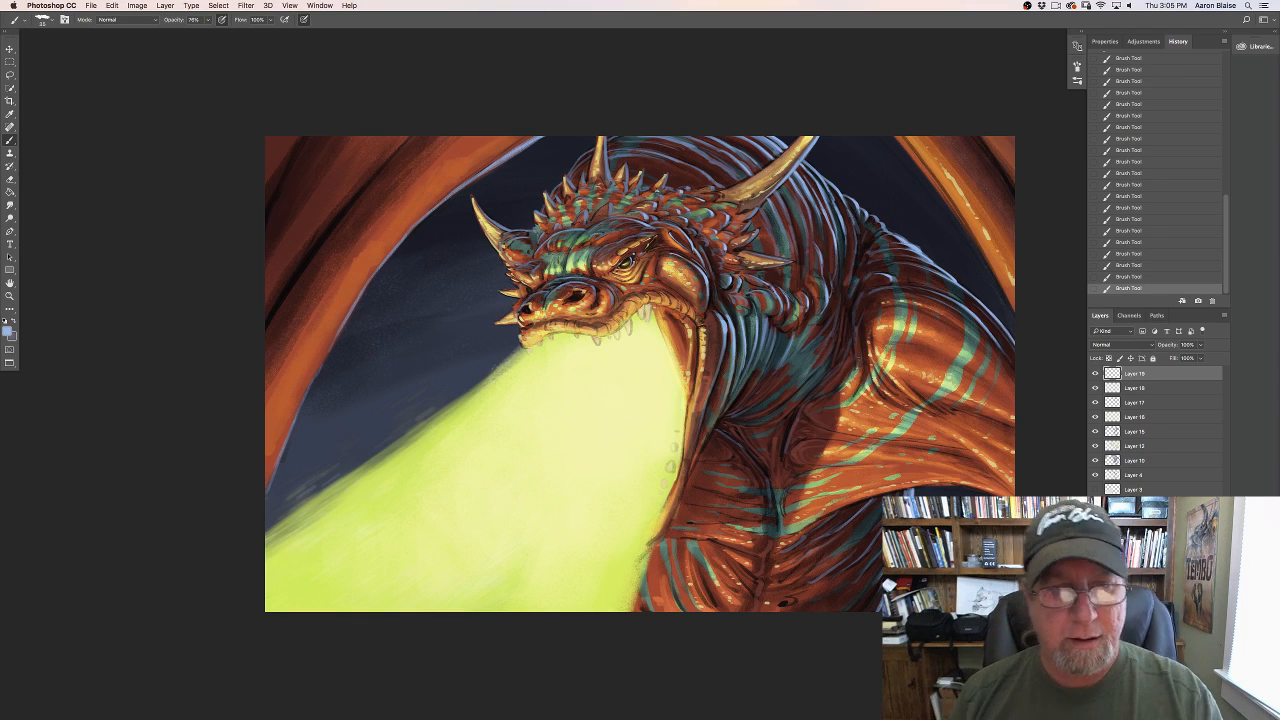
# Step: Touch up the pale blue rim light at the wing's lower inner edge and on the upright head spikes
pyautogui.press('super+plus')
pyautogui.moveTo(111, 457); pyautogui.dragTo(61, 505)
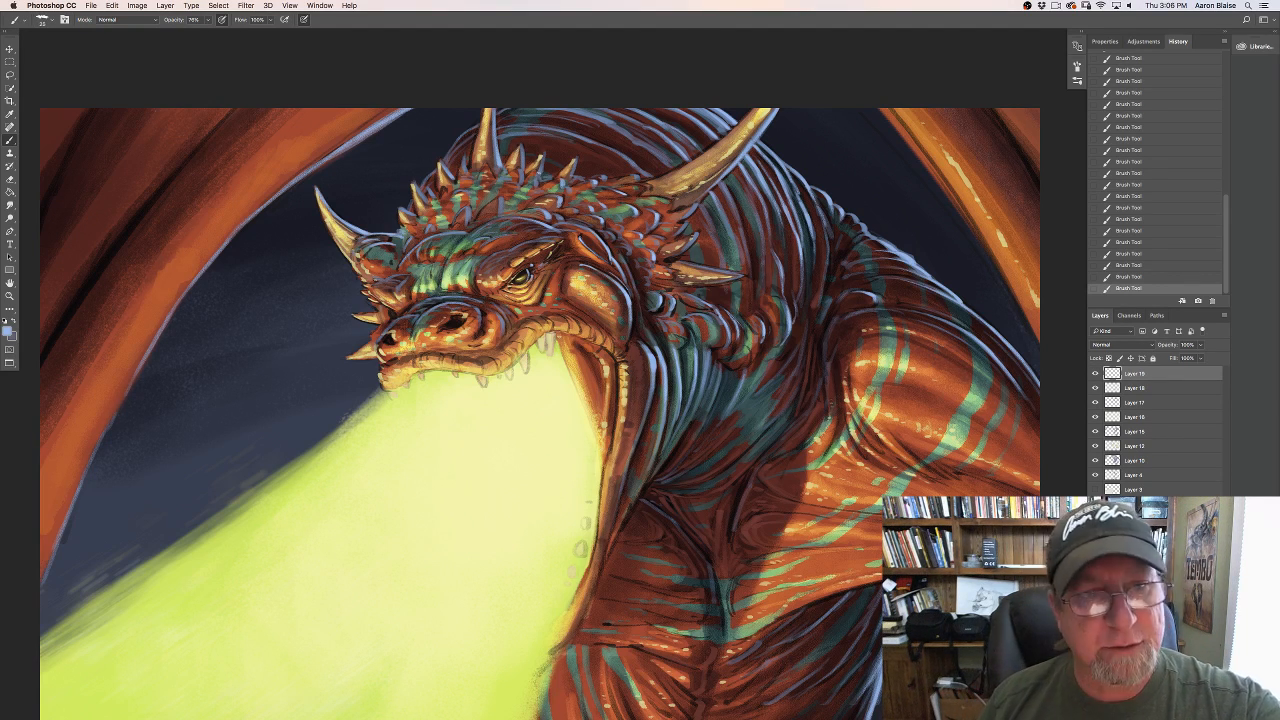
pyautogui.moveTo(520, 149); pyautogui.dragTo(522, 183)
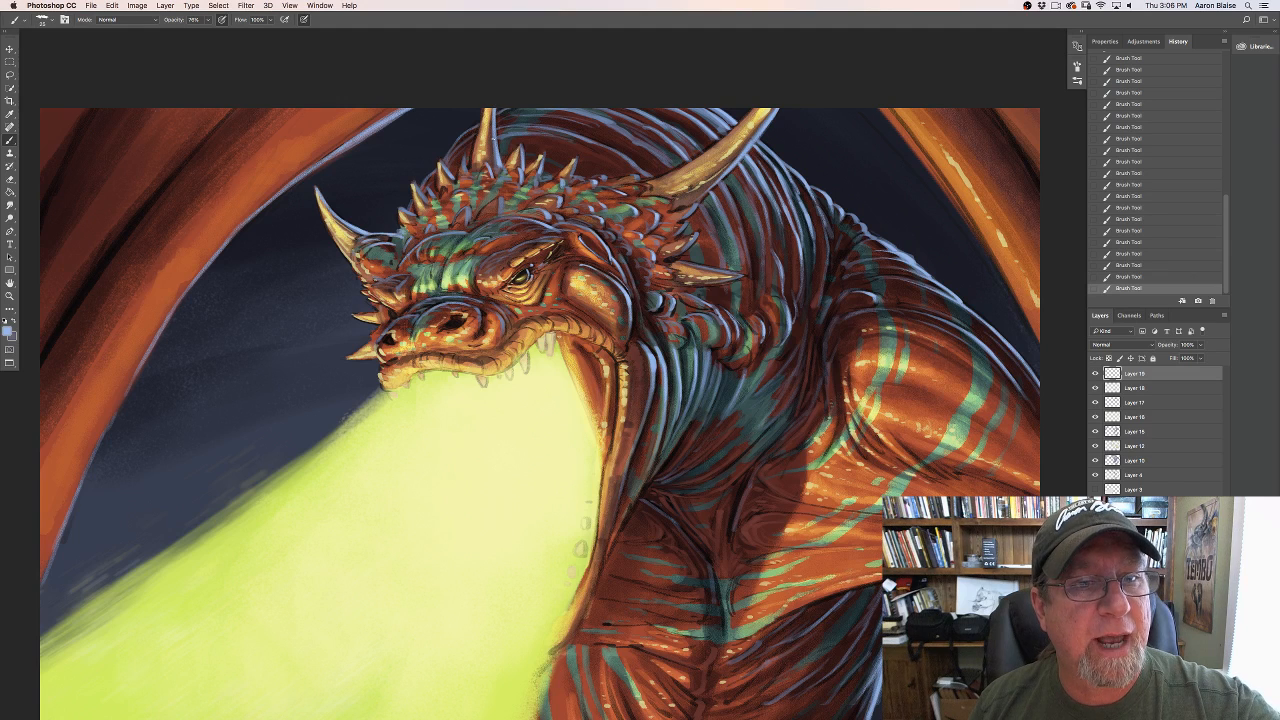
pyautogui.moveTo(491, 139); pyautogui.dragTo(491, 163)
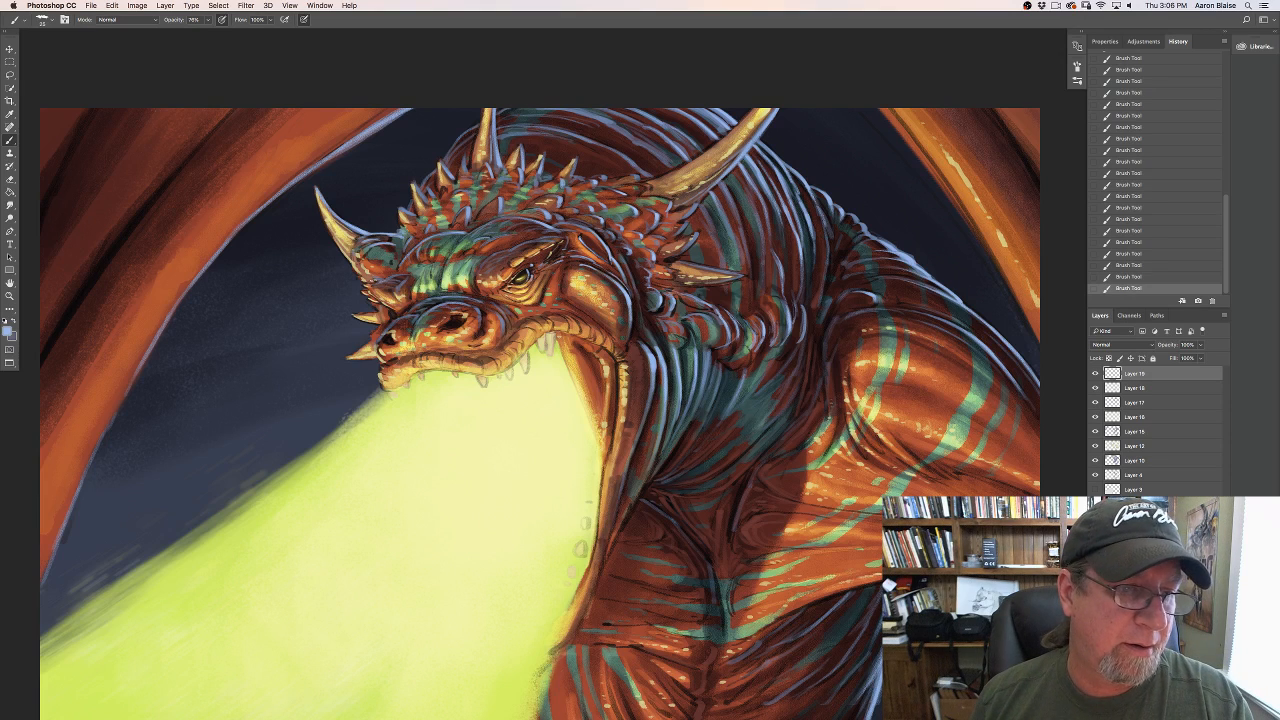
# Step: Save the dragon illustration to the desktop as Dragon.psd in Photoshop format, with layers and maximized compatibility
pyautogui.press('super+minus')
pyautogui.press('super+minus')
pyautogui.press('super+minus')
pyautogui.press('super+minus')
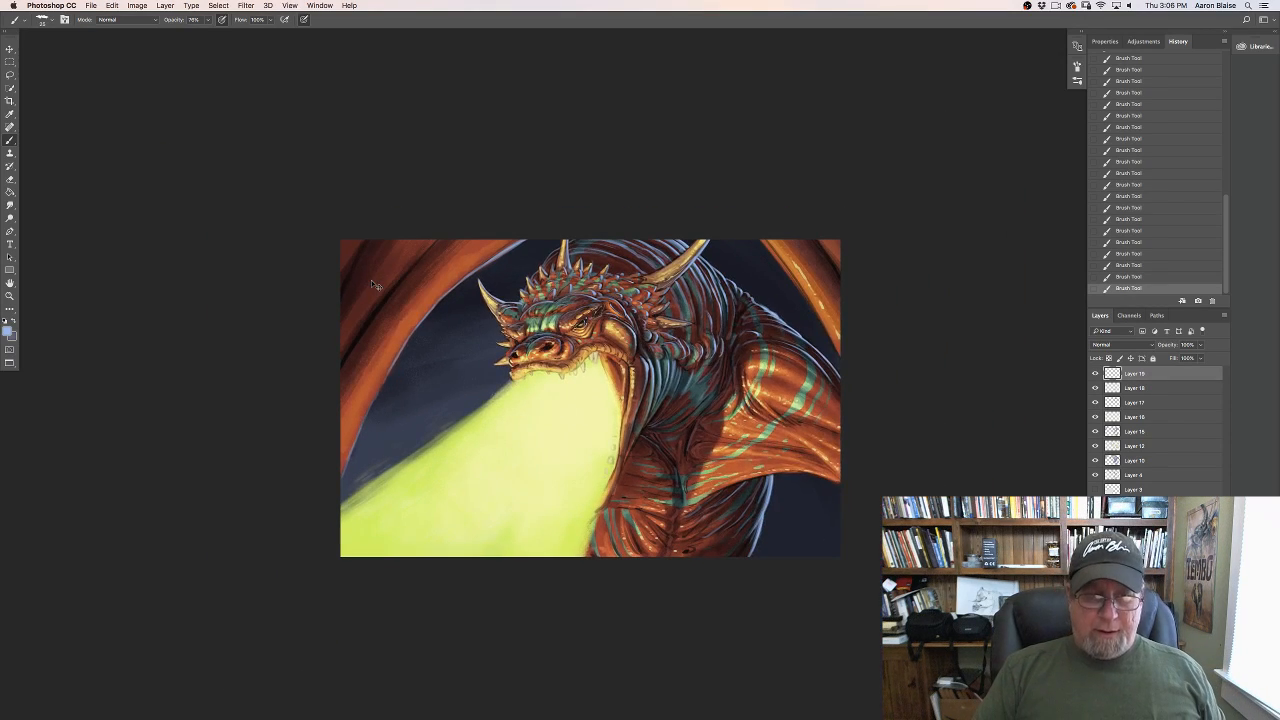
pyautogui.press('super+minus')
pyautogui.press('super+plus')
pyautogui.press('super+plus')
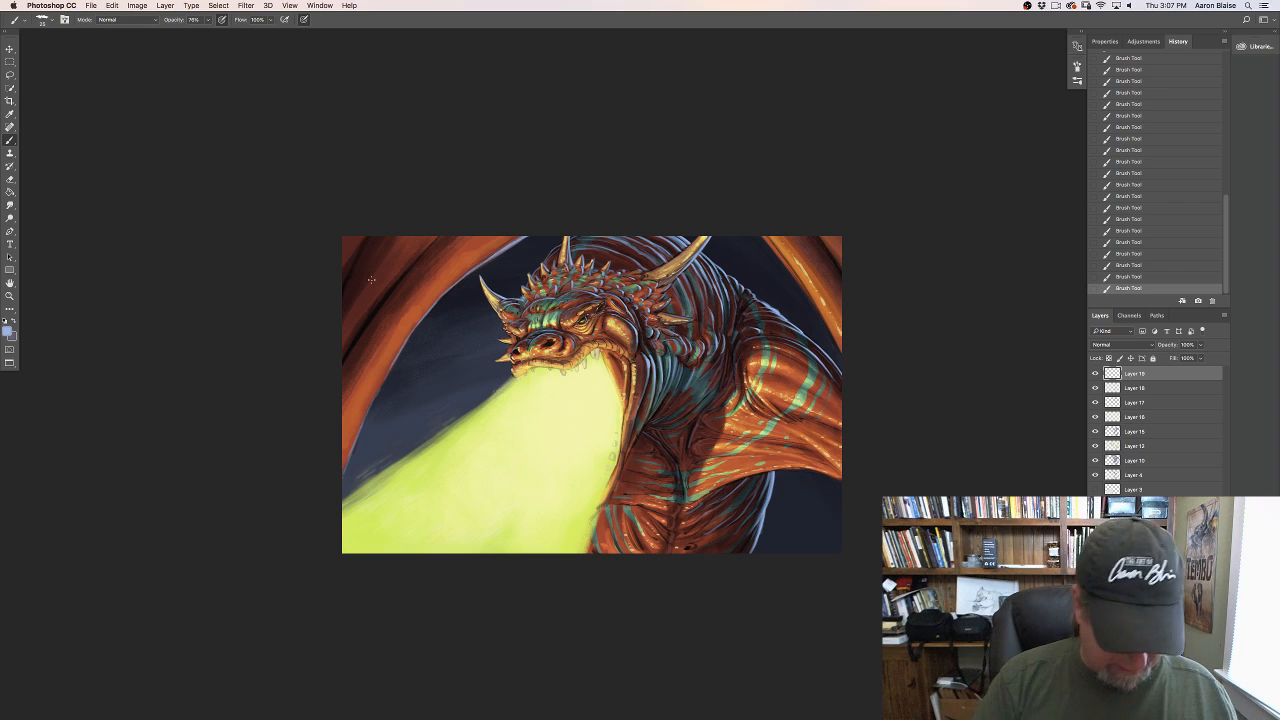
pyautogui.click(91, 5)
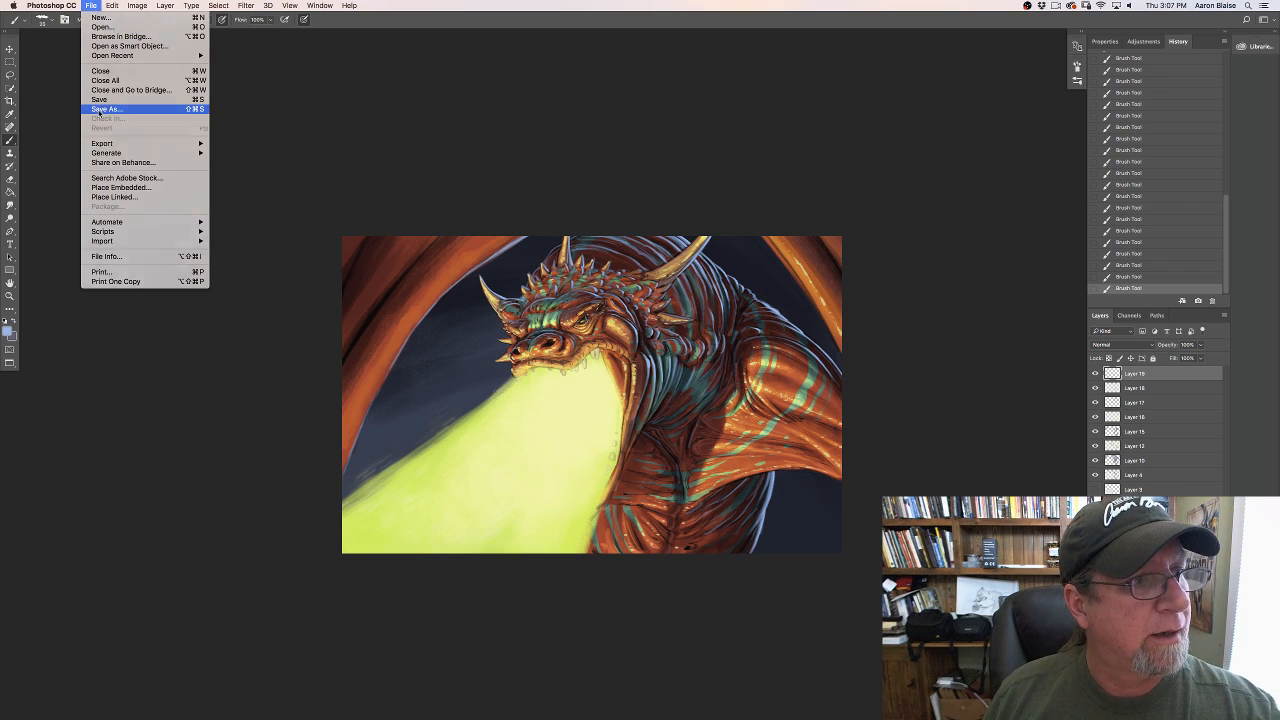
pyautogui.click(99, 109)
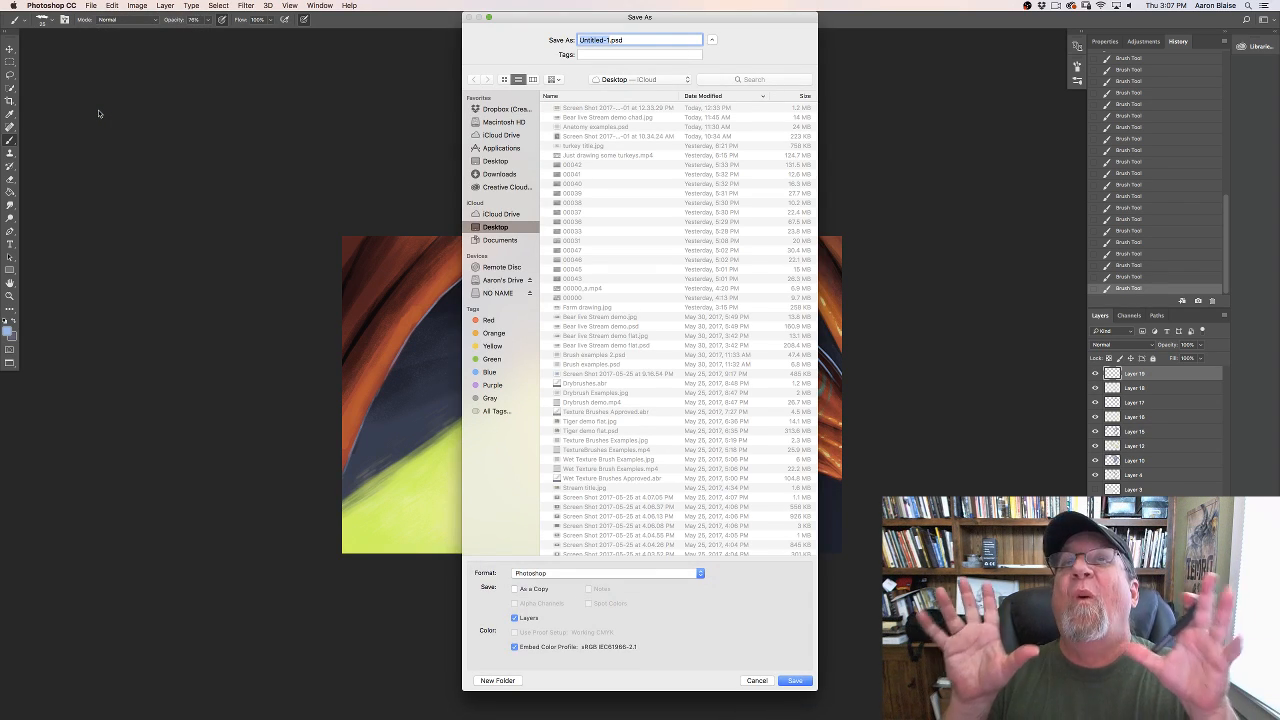
pyautogui.write('Dragon')
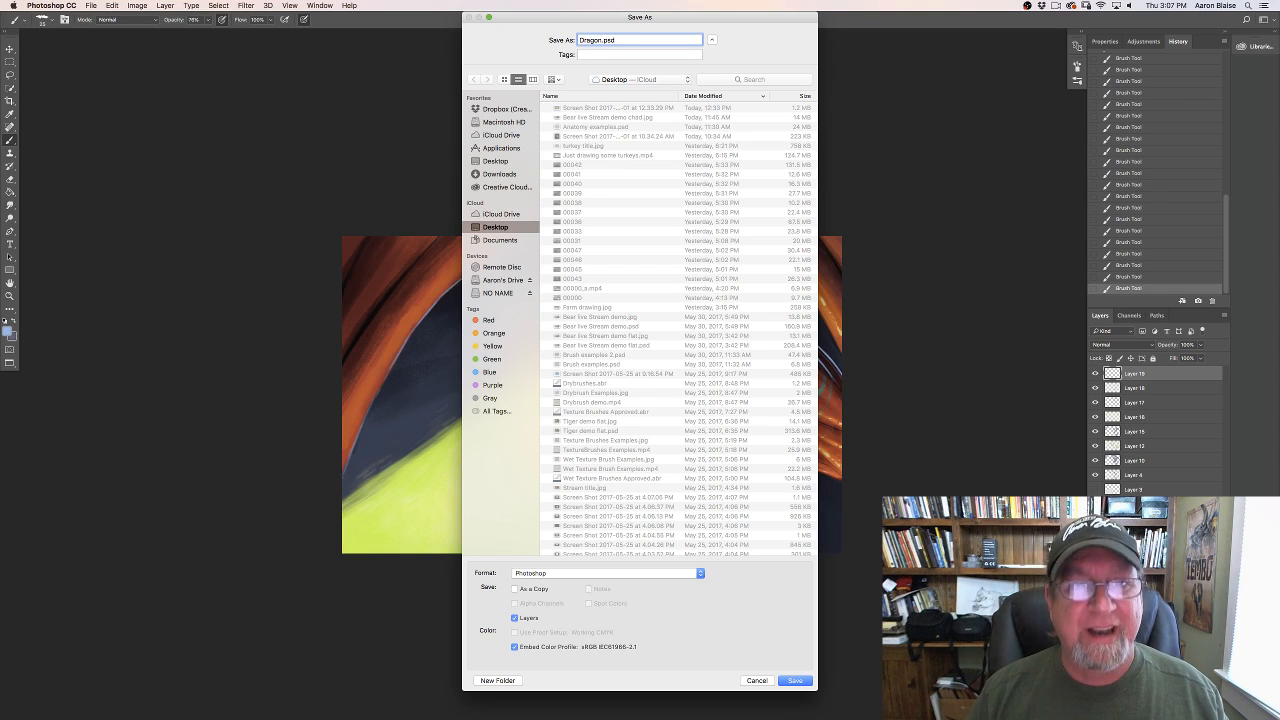
pyautogui.click(792, 680)
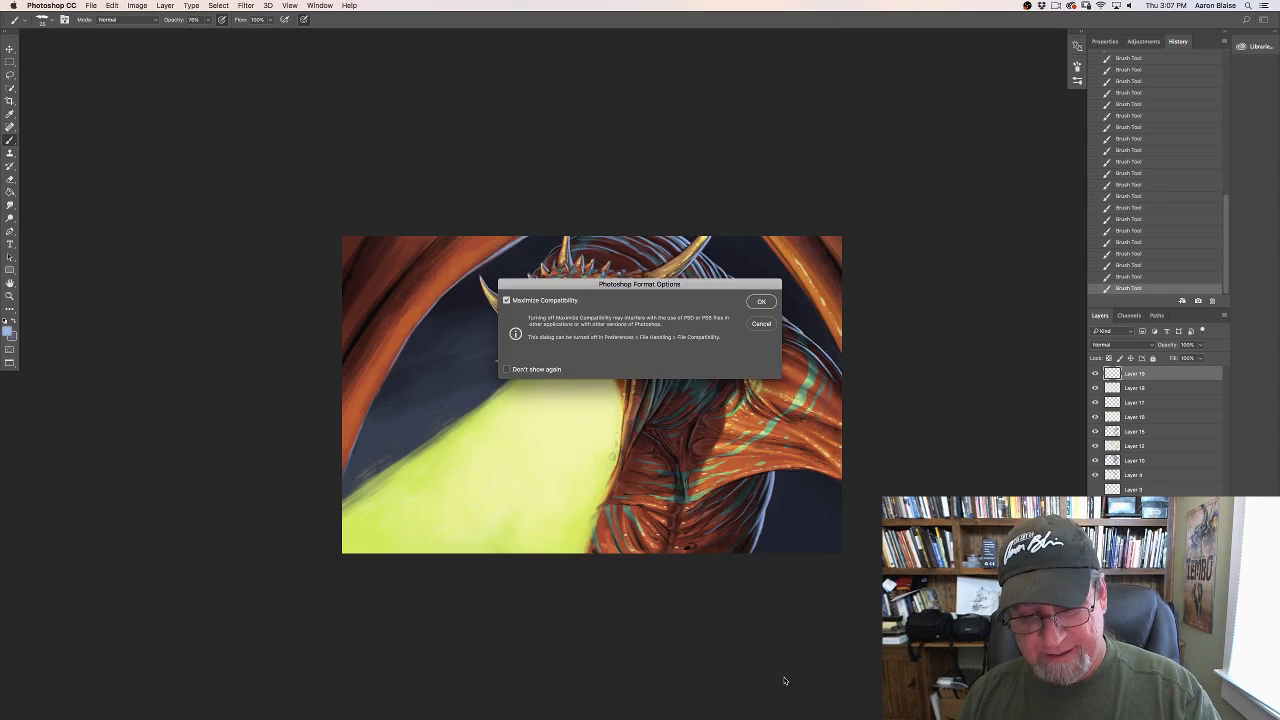
pyautogui.click(760, 301)
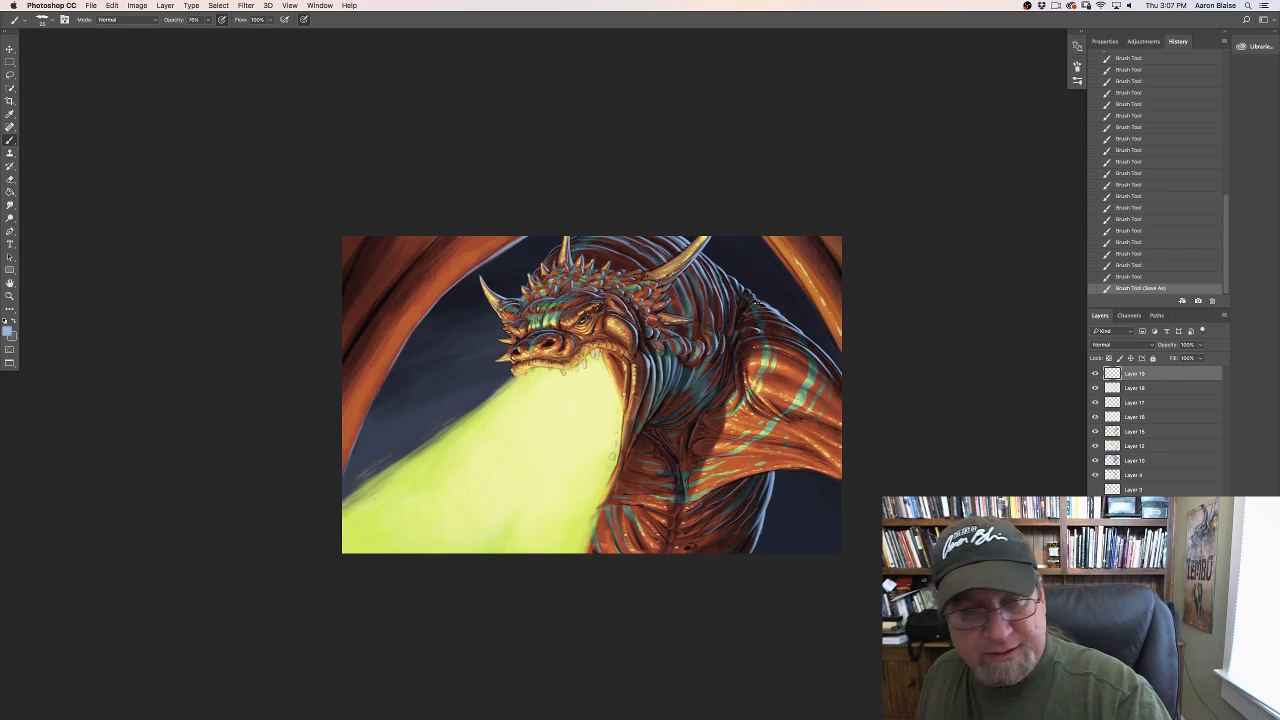
# Step: Set the foreground color to a slightly darker pale yellow with a 49° hue, starting from the fire's sampled color
pyautogui.click(8, 331)
pyautogui.click(548, 512)
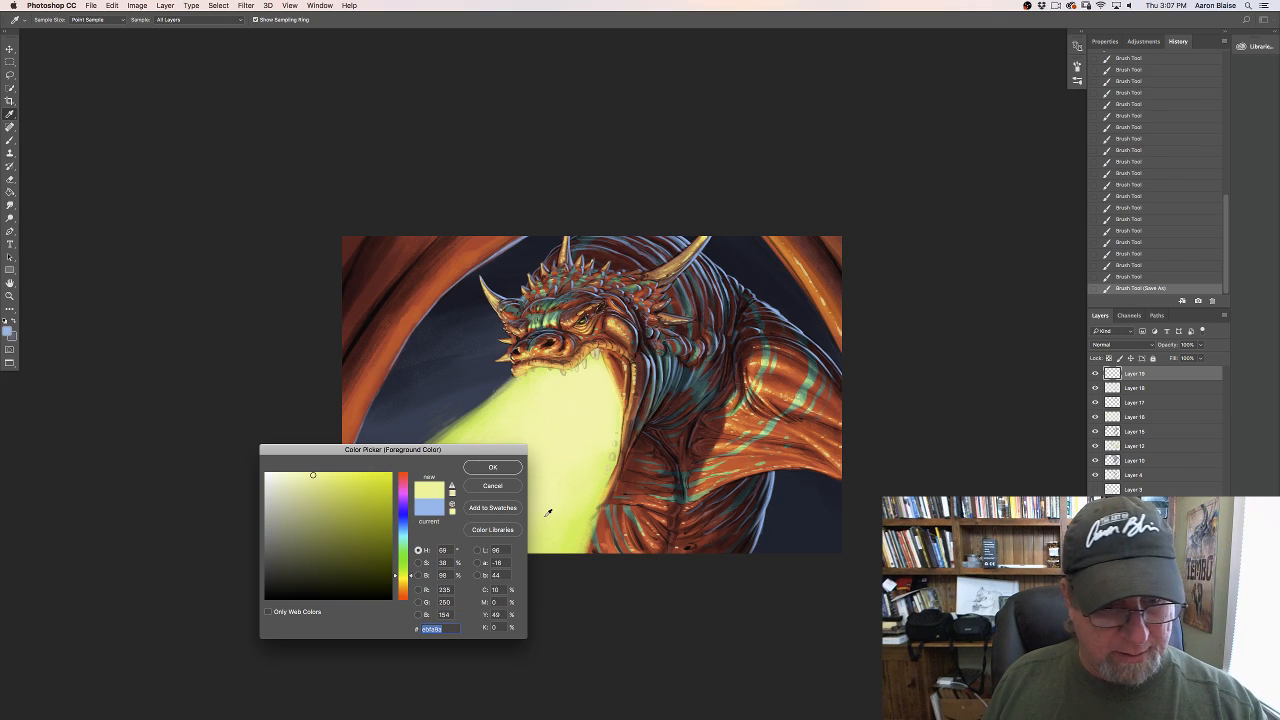
pyautogui.click(401, 581)
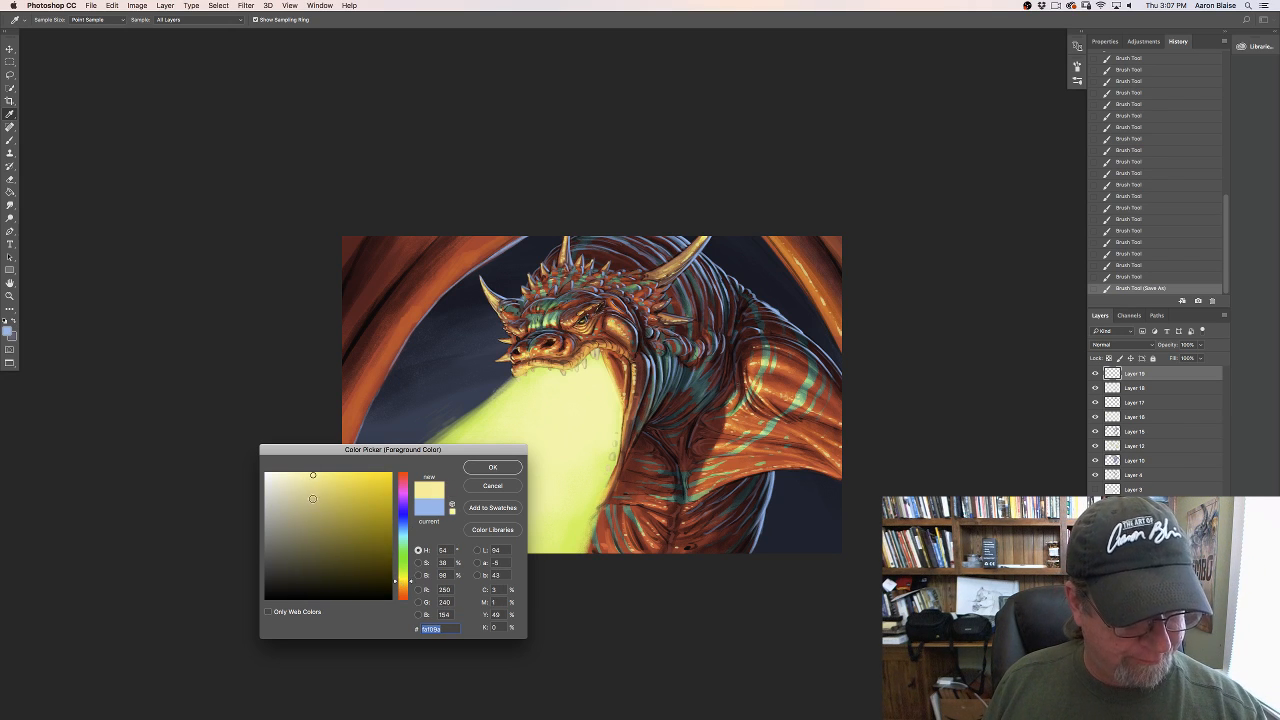
pyautogui.click(404, 588)
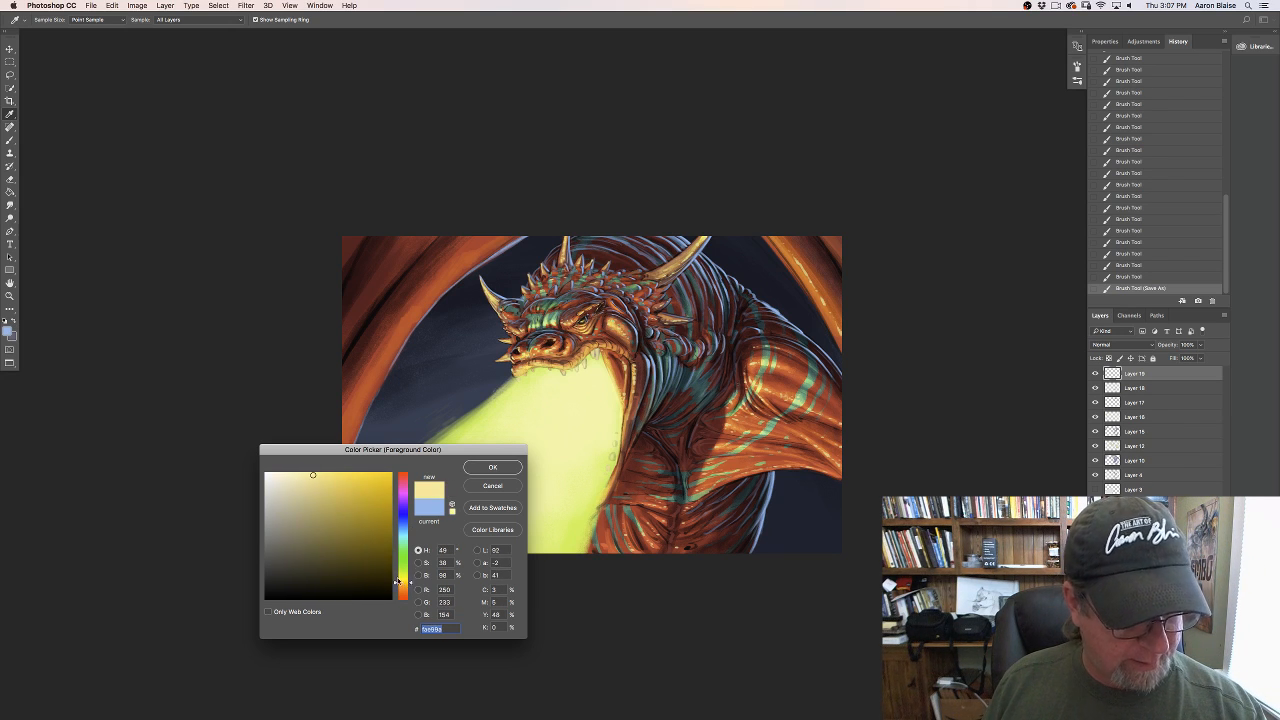
pyautogui.click(316, 493)
pyautogui.click(492, 467)
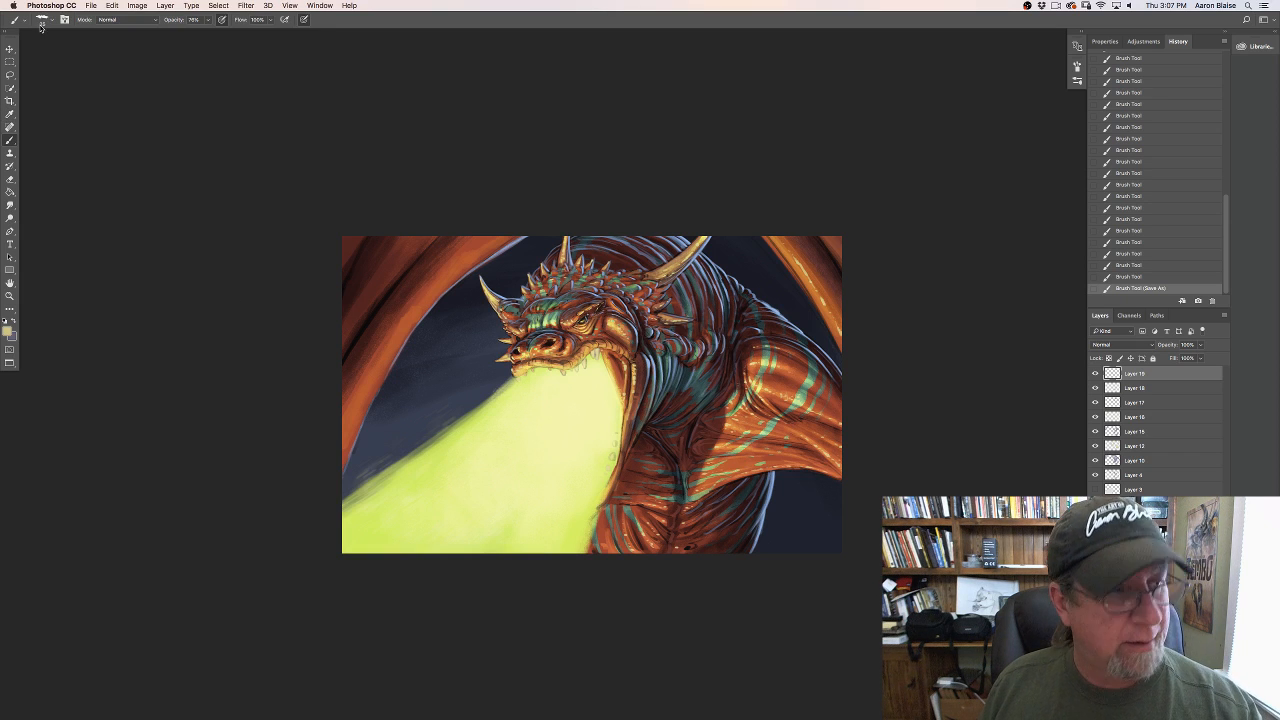
# Step: Choose a scattered speckle brush from the brush presets for painting sparks
pyautogui.click(41, 24)
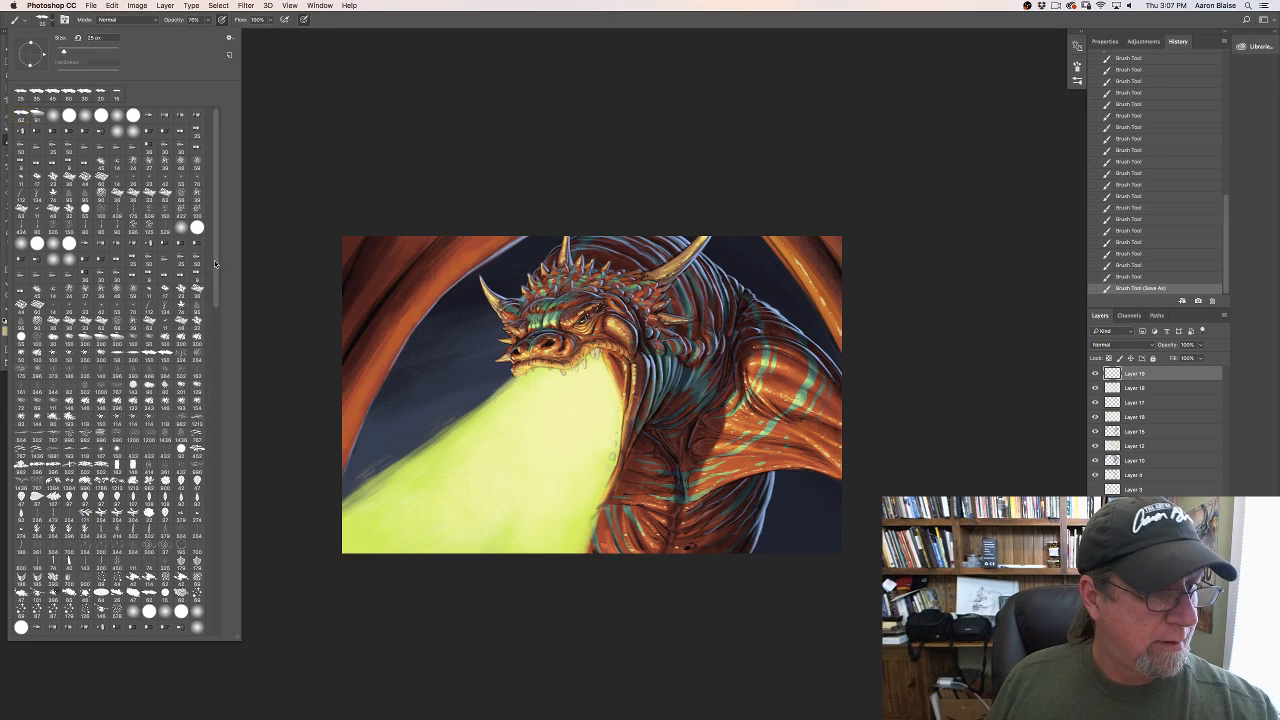
pyautogui.moveTo(214, 260); pyautogui.dragTo(215, 527)
pyautogui.scroll(-5, 213, 570)
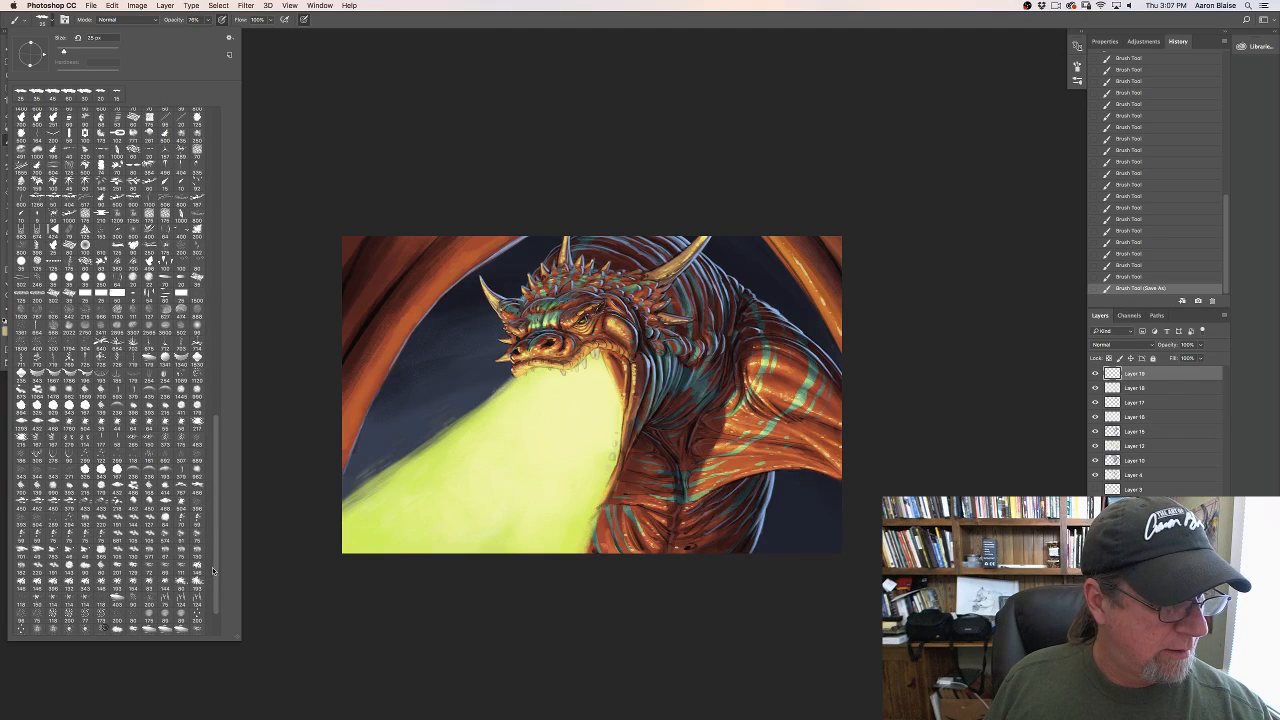
pyautogui.scroll(2, 208, 555)
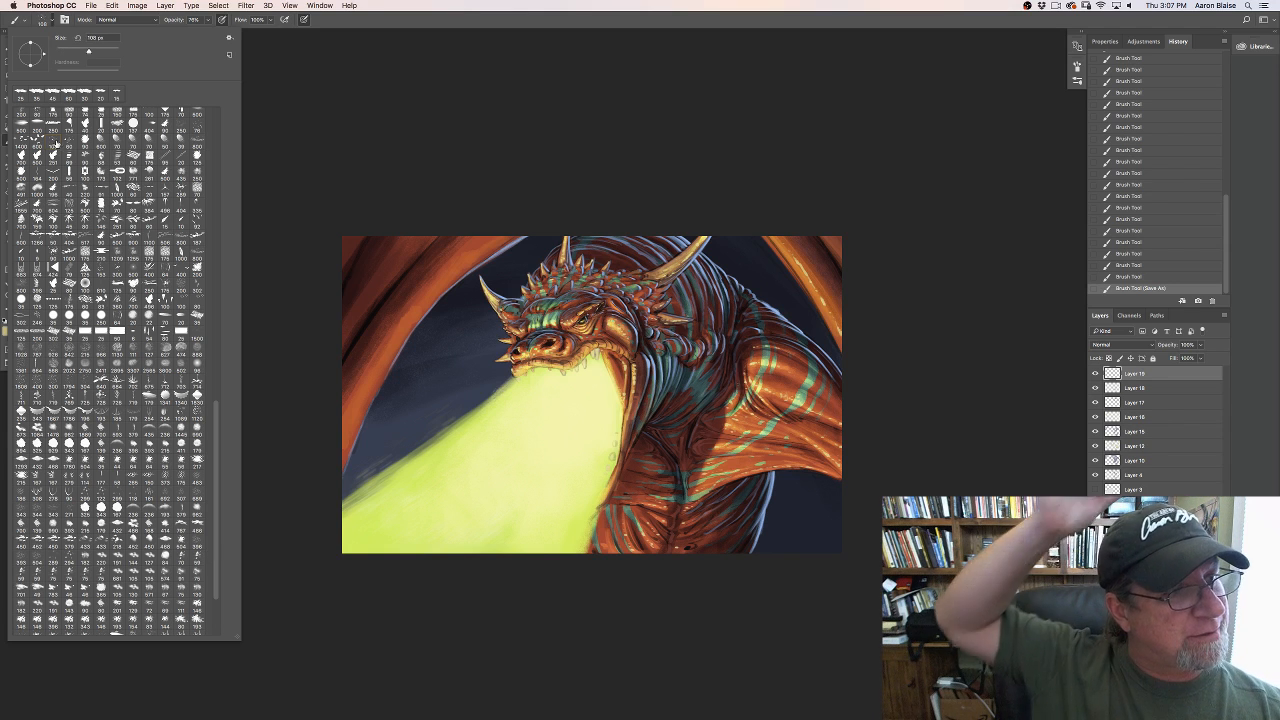
pyautogui.click(67, 143)
# Step: Scatter pale yellow sparks over the dark background along the fire's upper edge and onto the inner wing edge beside it
pyautogui.click(346, 300)
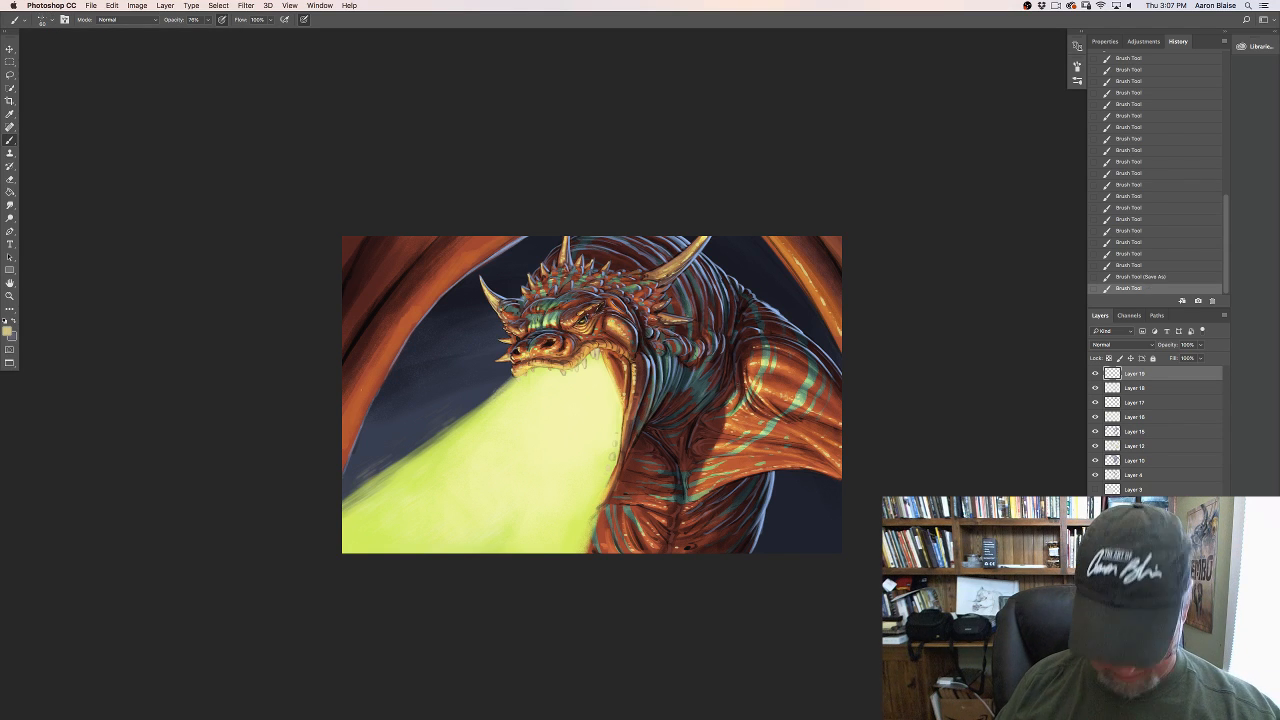
pyautogui.click(357, 398)
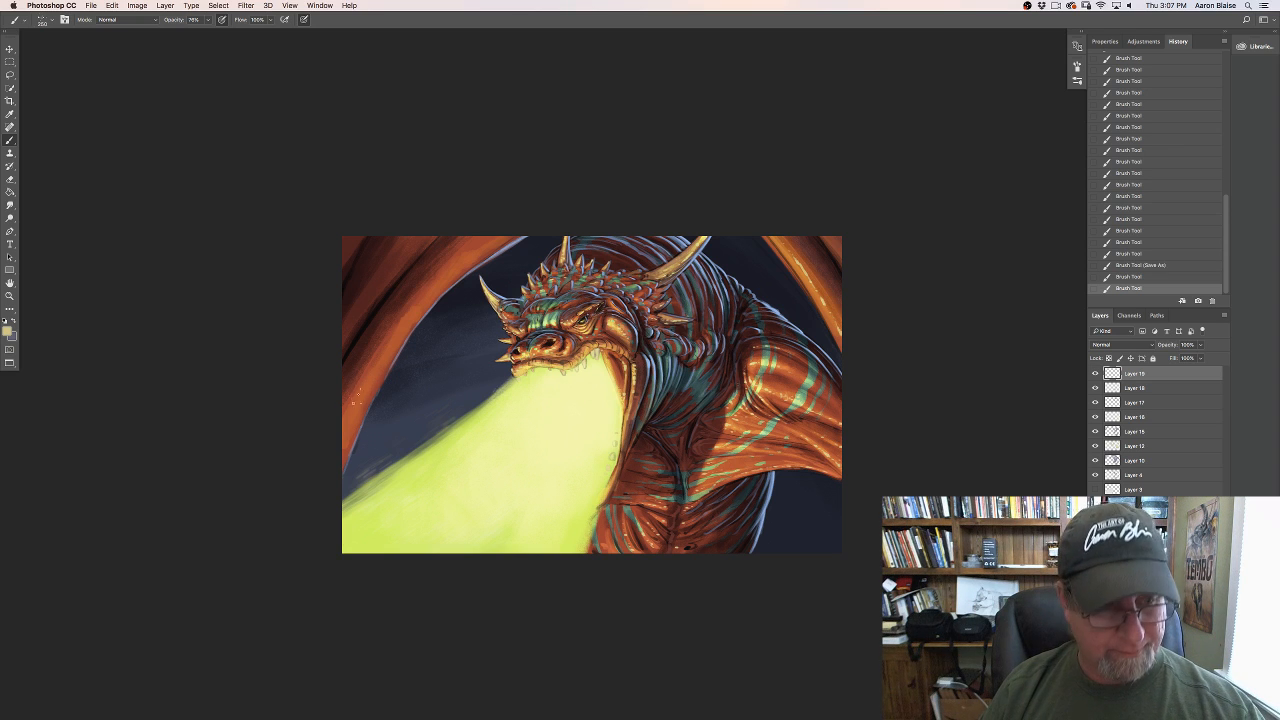
pyautogui.moveTo(370, 463); pyautogui.dragTo(346, 480)
pyautogui.click(381, 437)
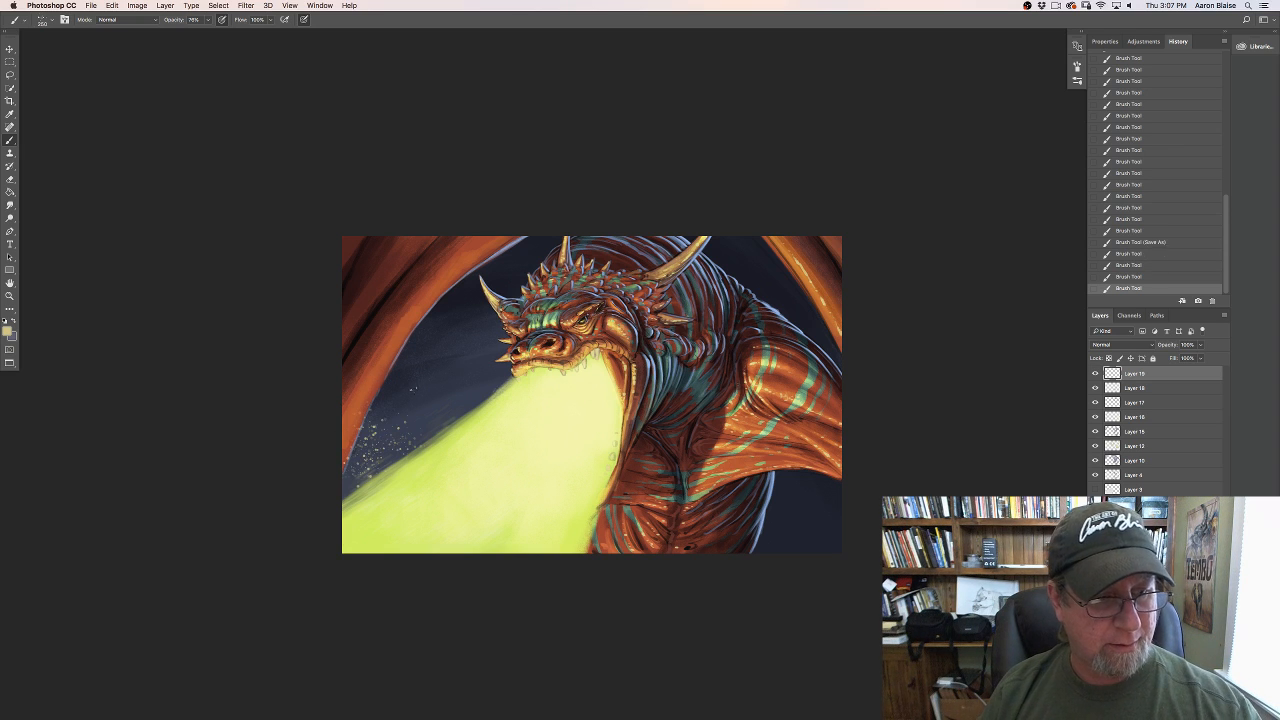
pyautogui.click(398, 436)
pyautogui.click(388, 420)
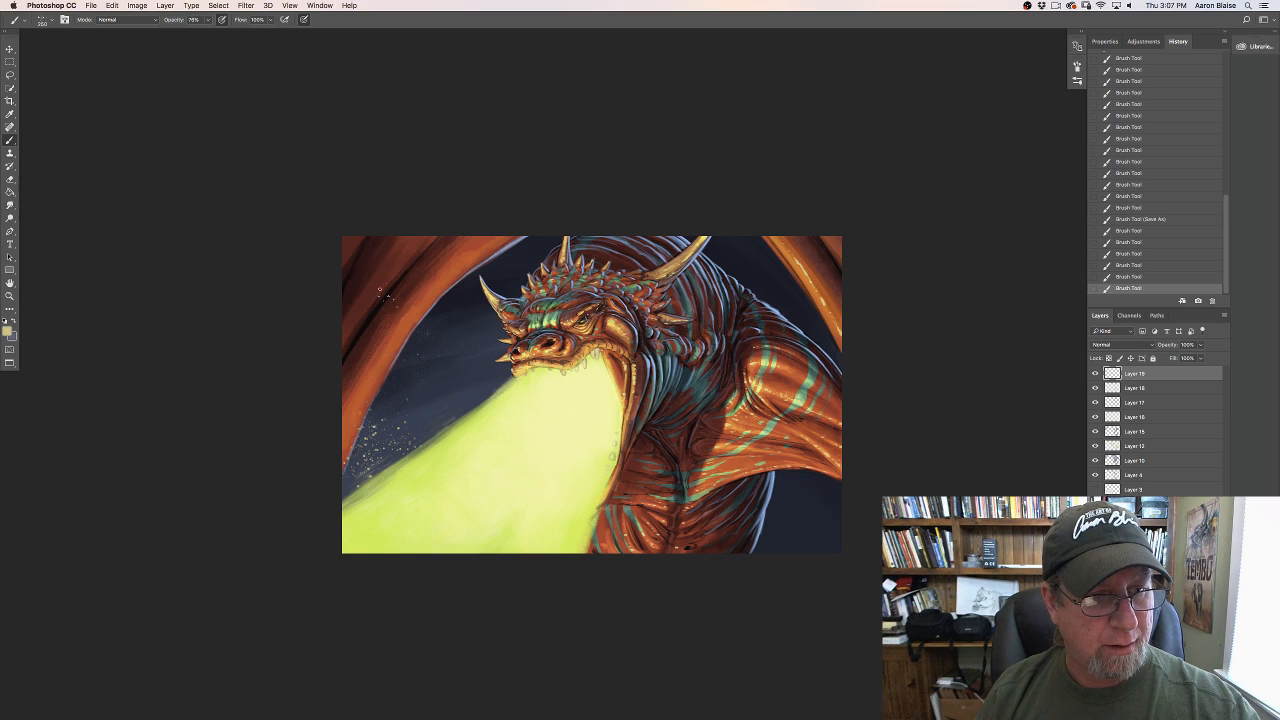
# Step: Add sparks on the dark background in front of the dragon's snout, across the nearby wing, and near the fire's far end
pyautogui.click(455, 318)
pyautogui.click(379, 364)
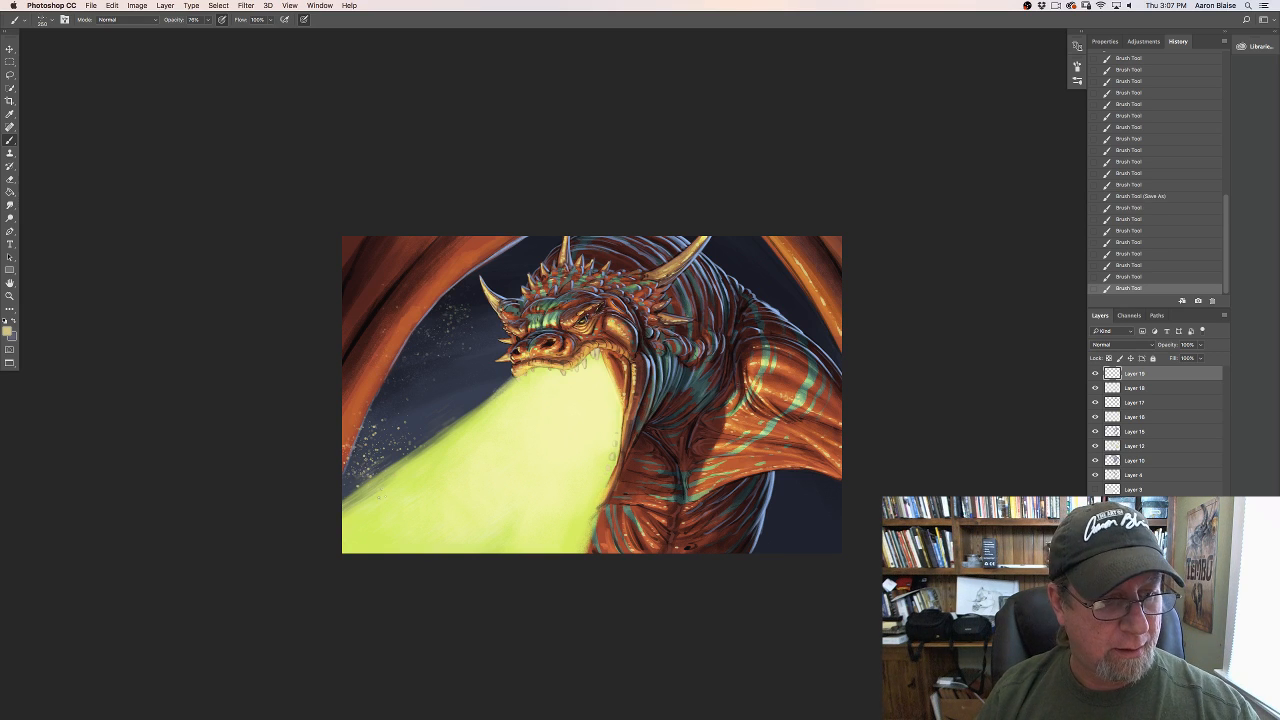
pyautogui.click(364, 476)
pyautogui.click(354, 468)
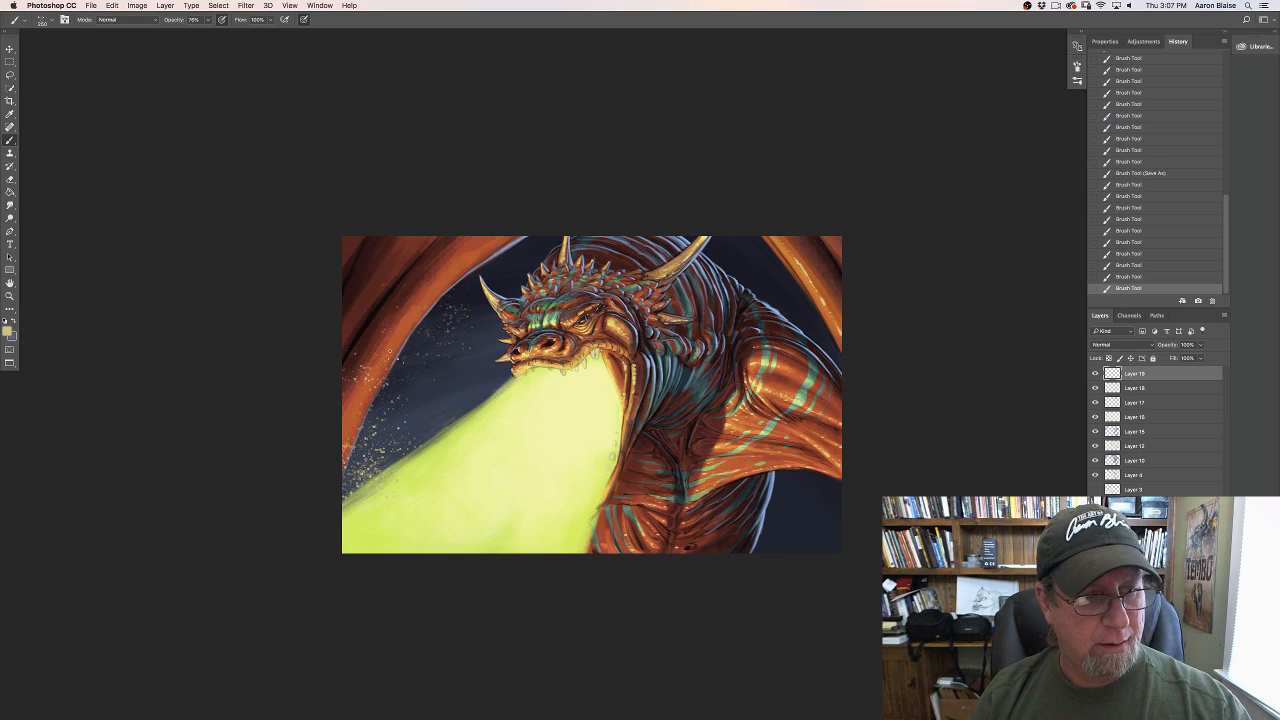
pyautogui.click(391, 353)
# Step: Lighten the foreground color to a pale yellow with 49° hue, 25% saturation and 98% brightness, and dab sparks above the fire
pyautogui.click(7, 331)
pyautogui.click(298, 474)
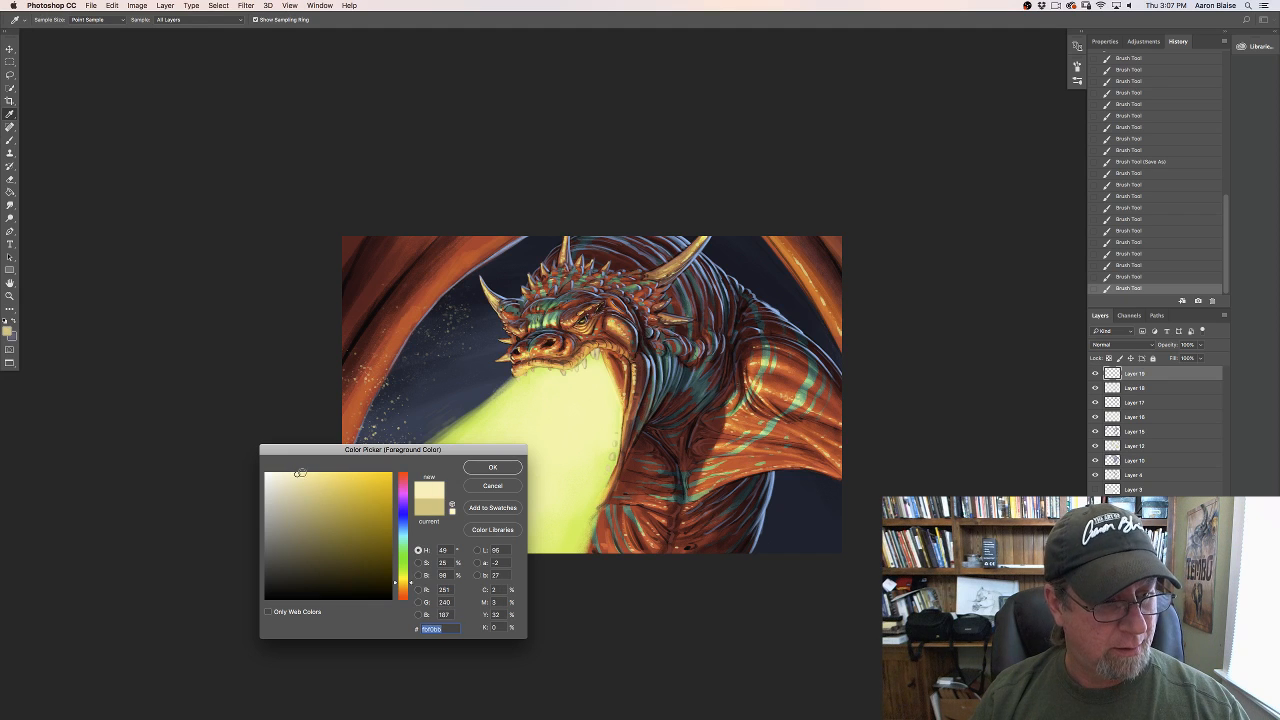
pyautogui.click(469, 469)
pyautogui.click(435, 428)
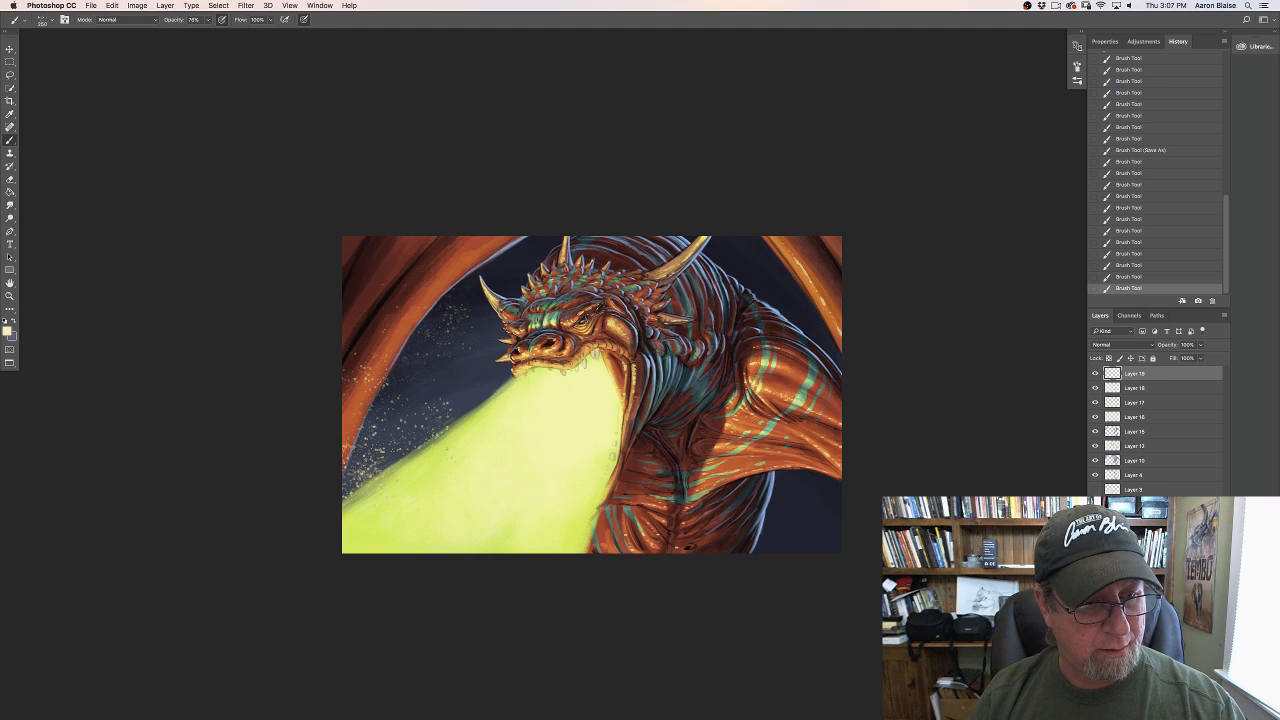
pyautogui.click(428, 412)
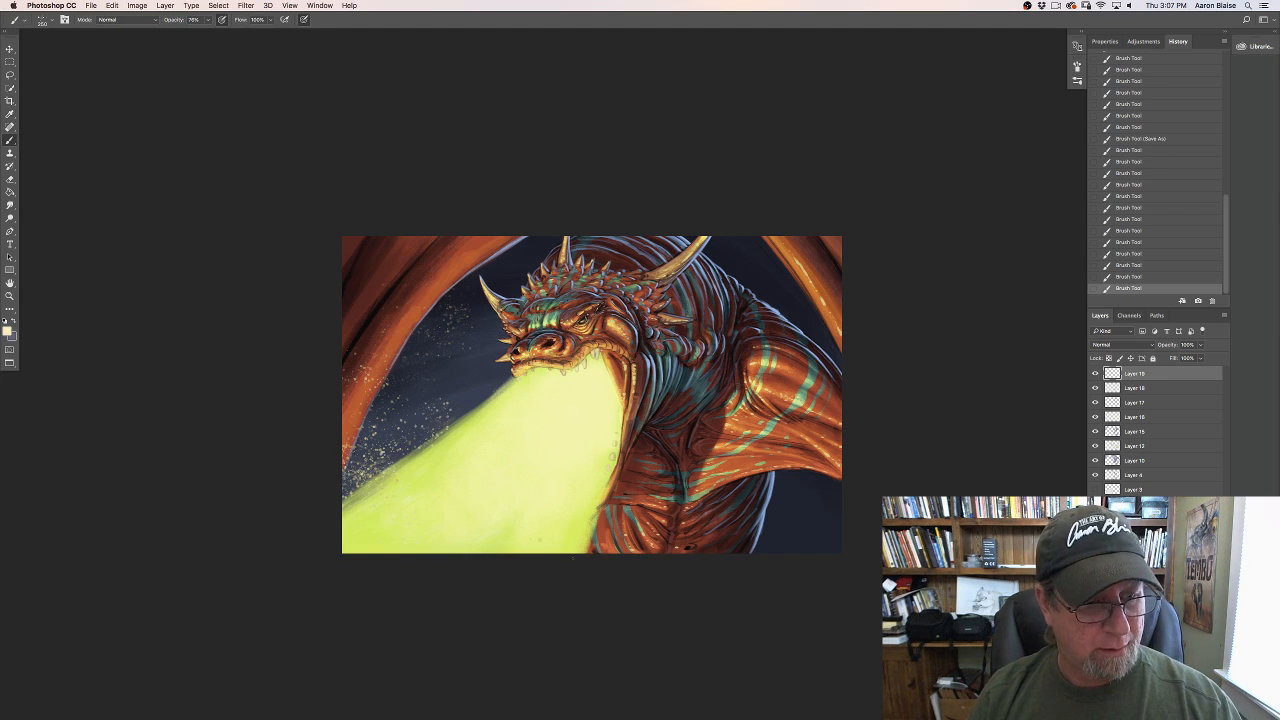
# Step: Scatter pale yellow sparks below the fire across the dragon's chest and onto the dark background beneath the far wing
pyautogui.click(609, 521)
pyautogui.click(605, 538)
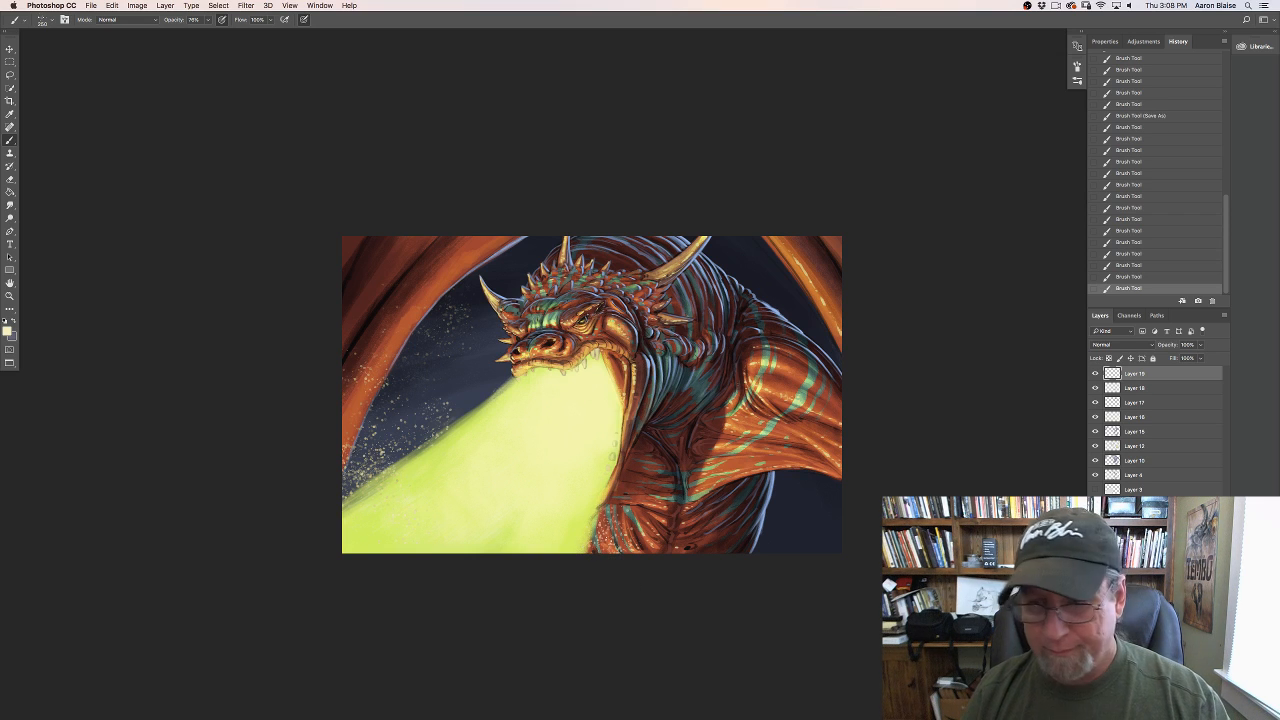
pyautogui.click(584, 560)
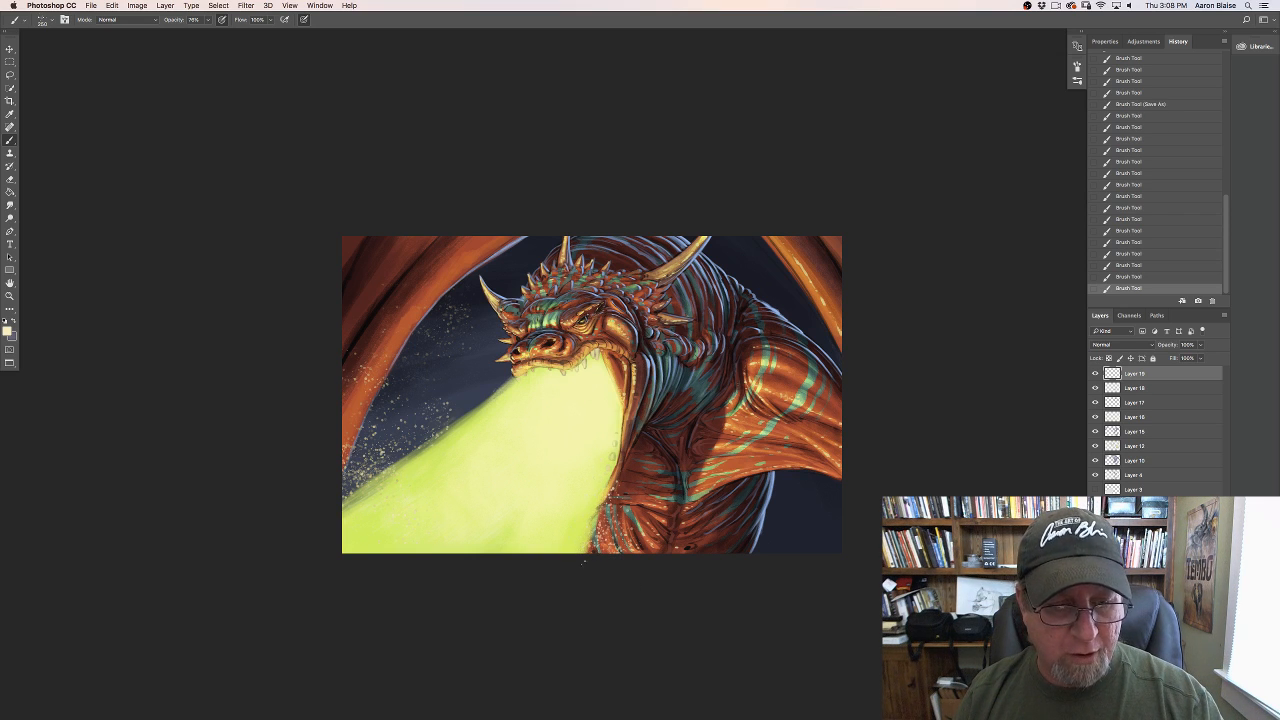
pyautogui.click(610, 530)
pyautogui.click(640, 540)
pyautogui.click(720, 545)
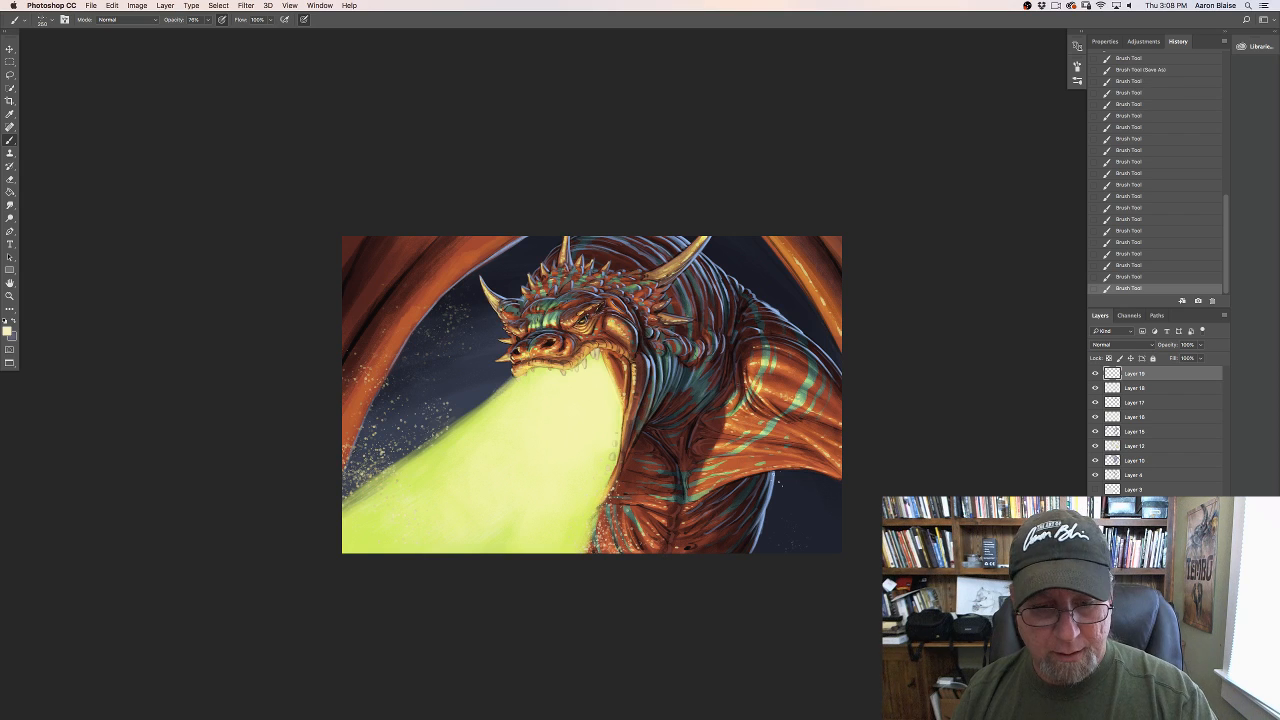
pyautogui.click(790, 542)
pyautogui.click(808, 538)
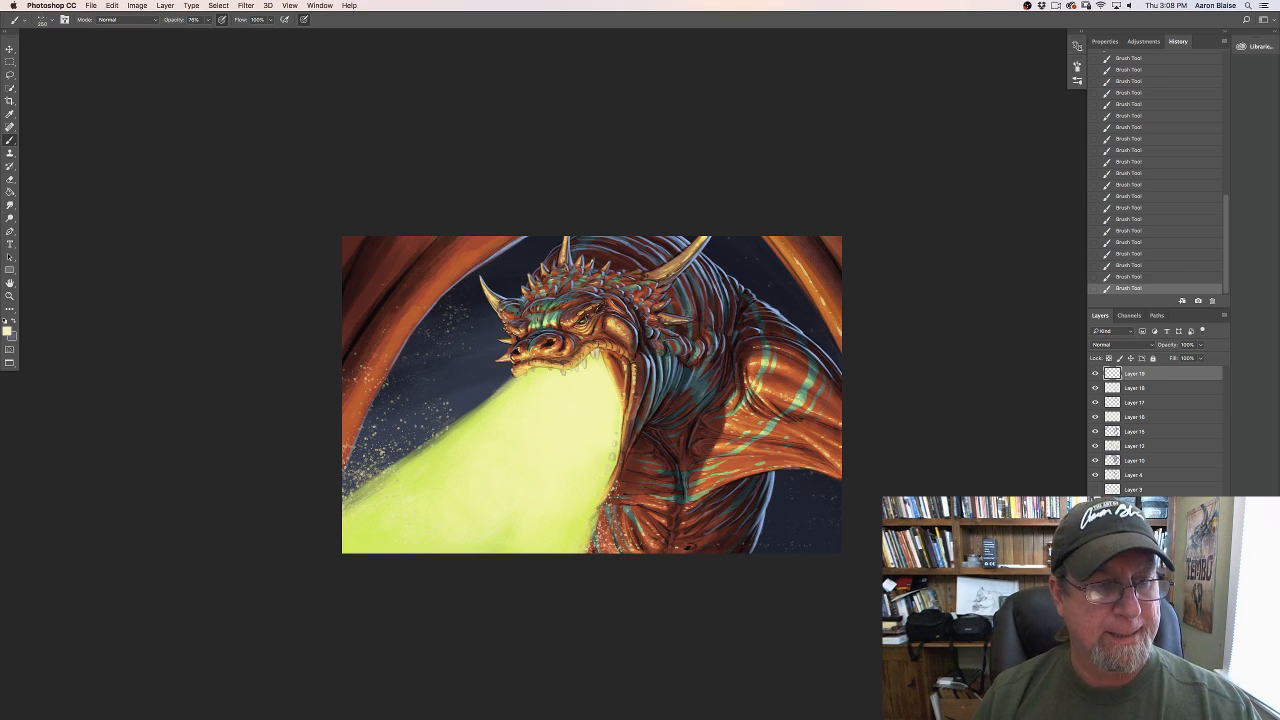
# Step: Try a Spin Radial Blur of amount 10 with an off-center blur point on the sparks layer, and undo it
pyautogui.click(246, 5)
pyautogui.moveTo(250, 124)
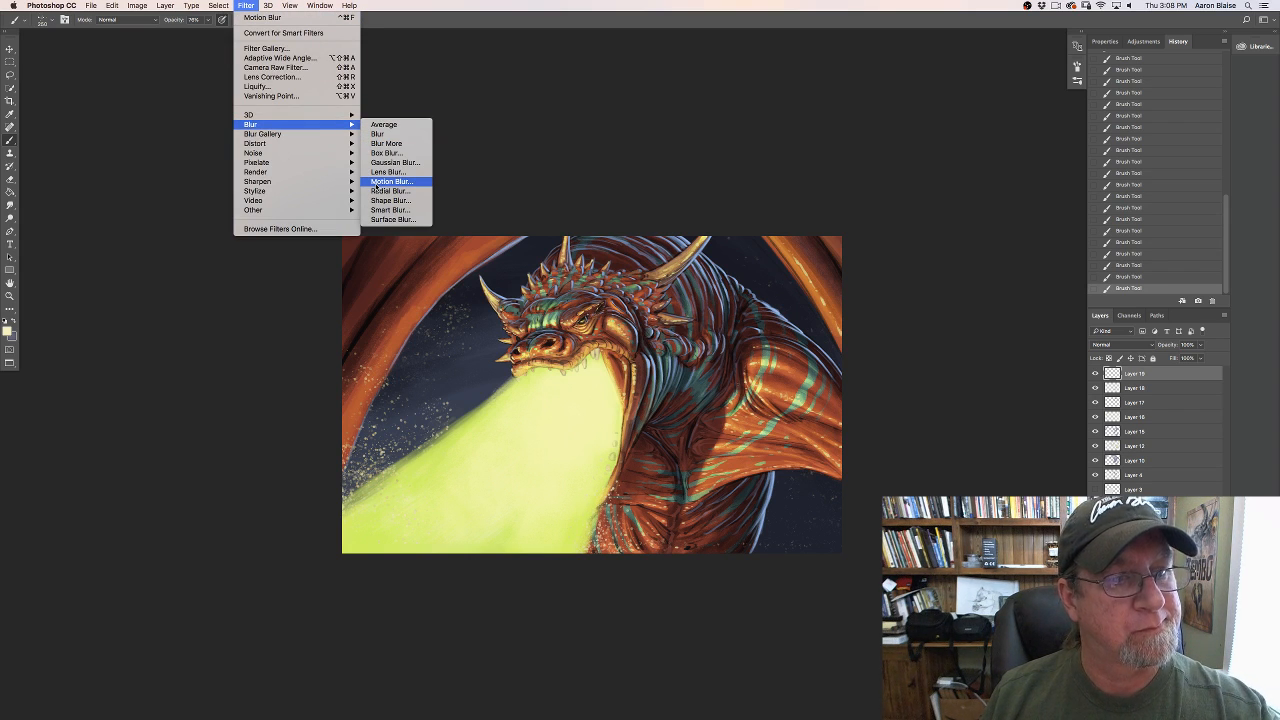
pyautogui.click(377, 190)
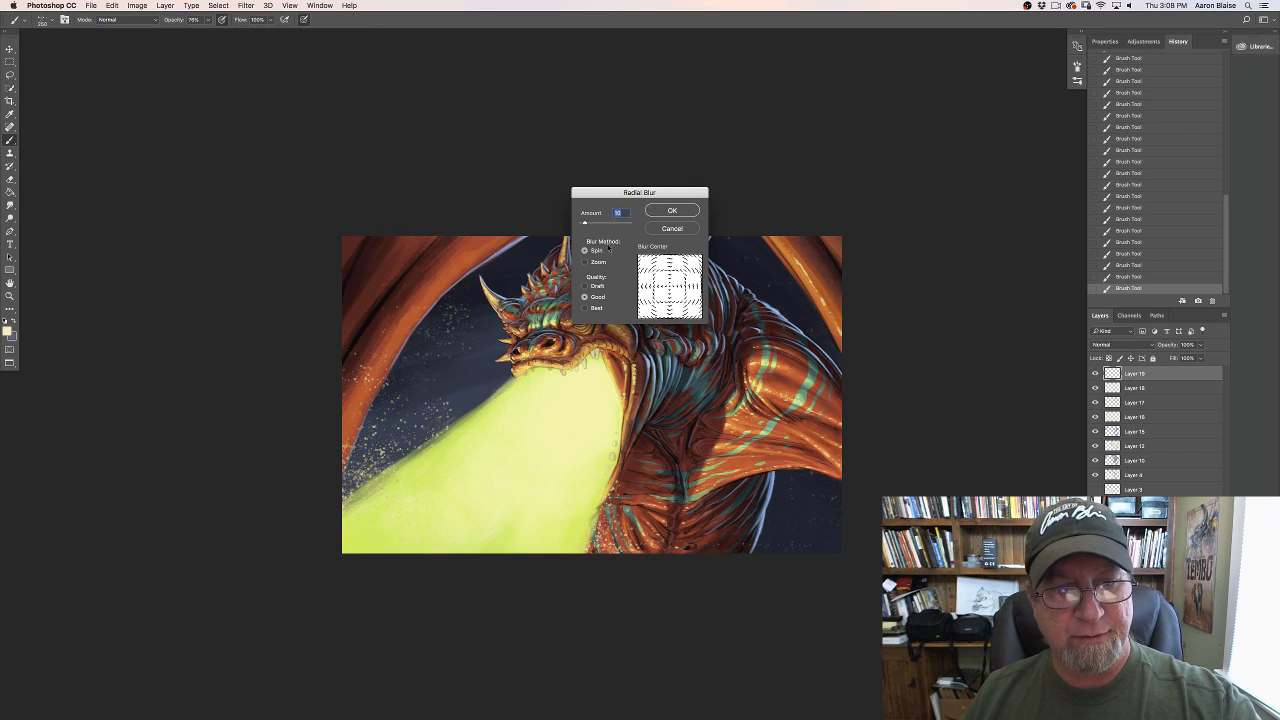
pyautogui.moveTo(669, 289); pyautogui.dragTo(663, 295)
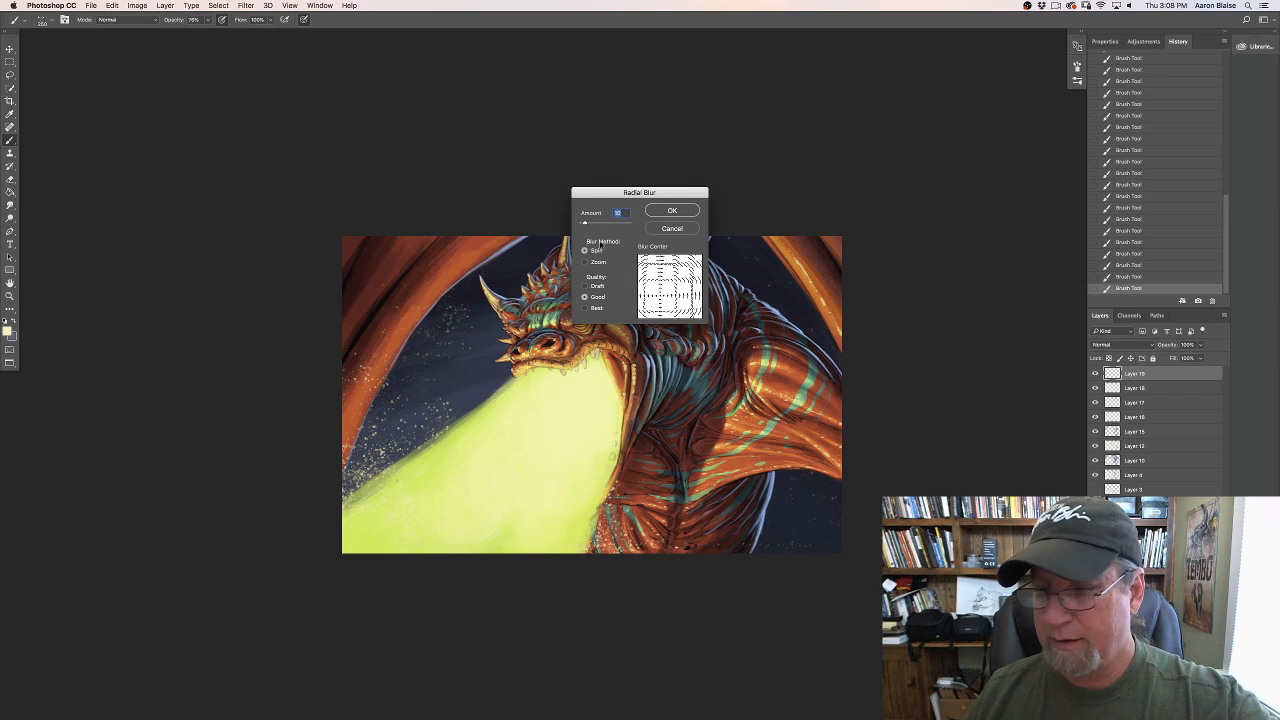
pyautogui.click(672, 212)
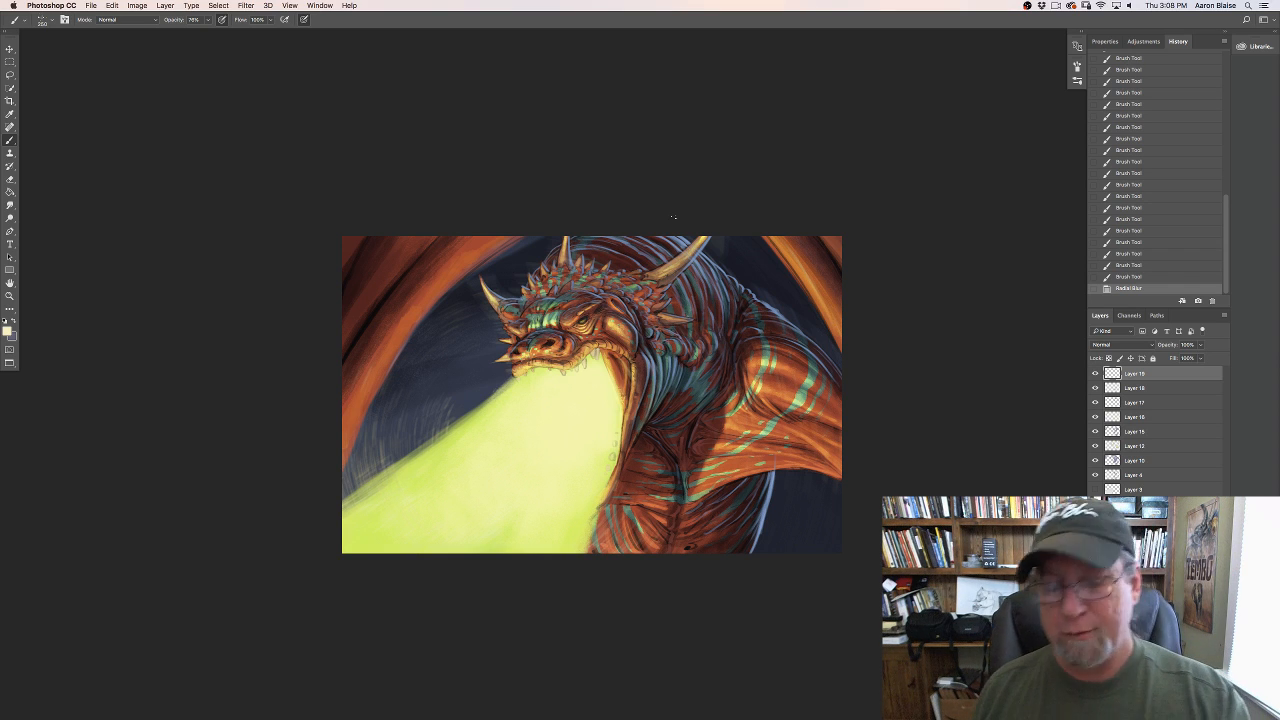
pyautogui.press('super+z')
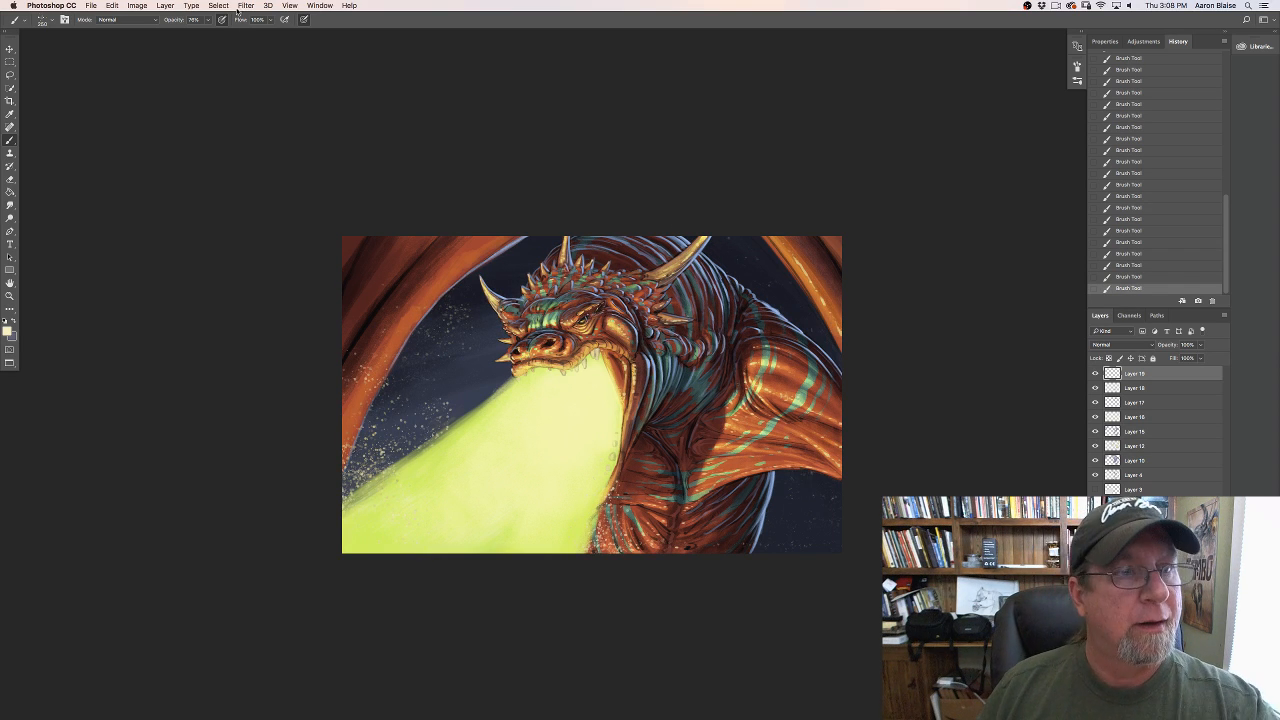
# Step: Try a weaker Spin Radial Blur on the sparks layer, and delete that blur from the history
pyautogui.click(245, 5)
pyautogui.moveTo(300, 124)
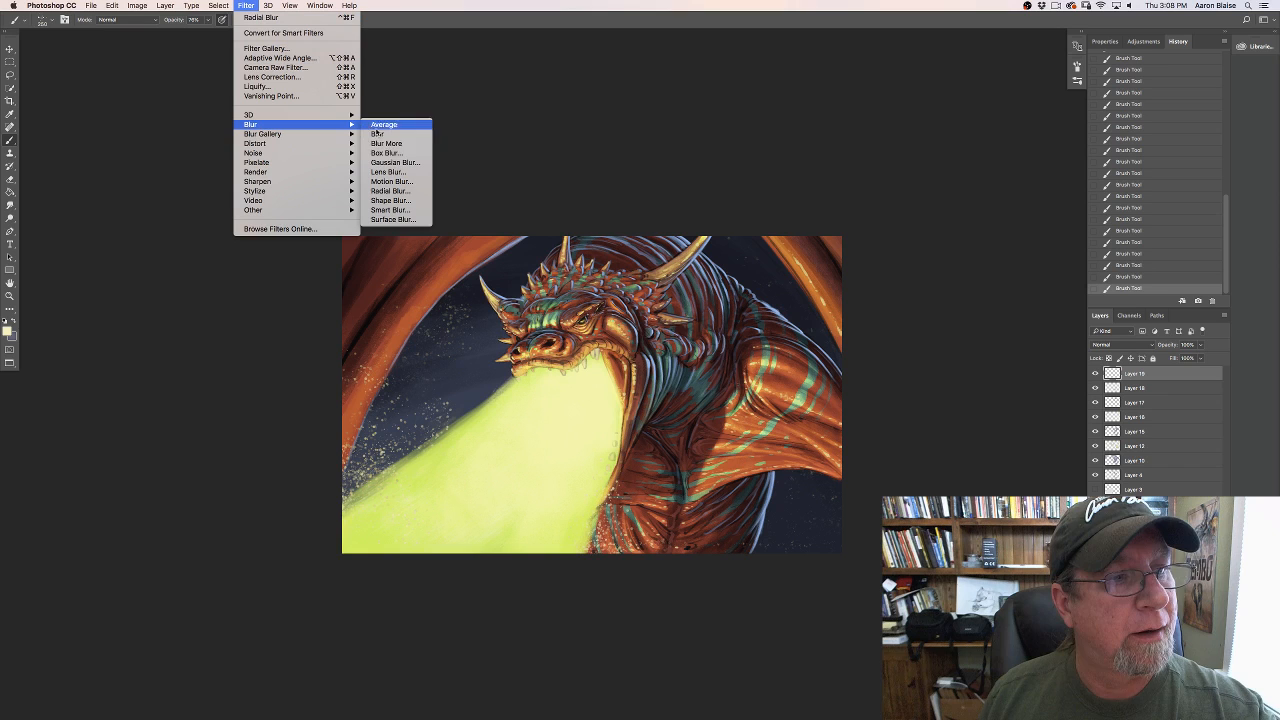
pyautogui.click(379, 190)
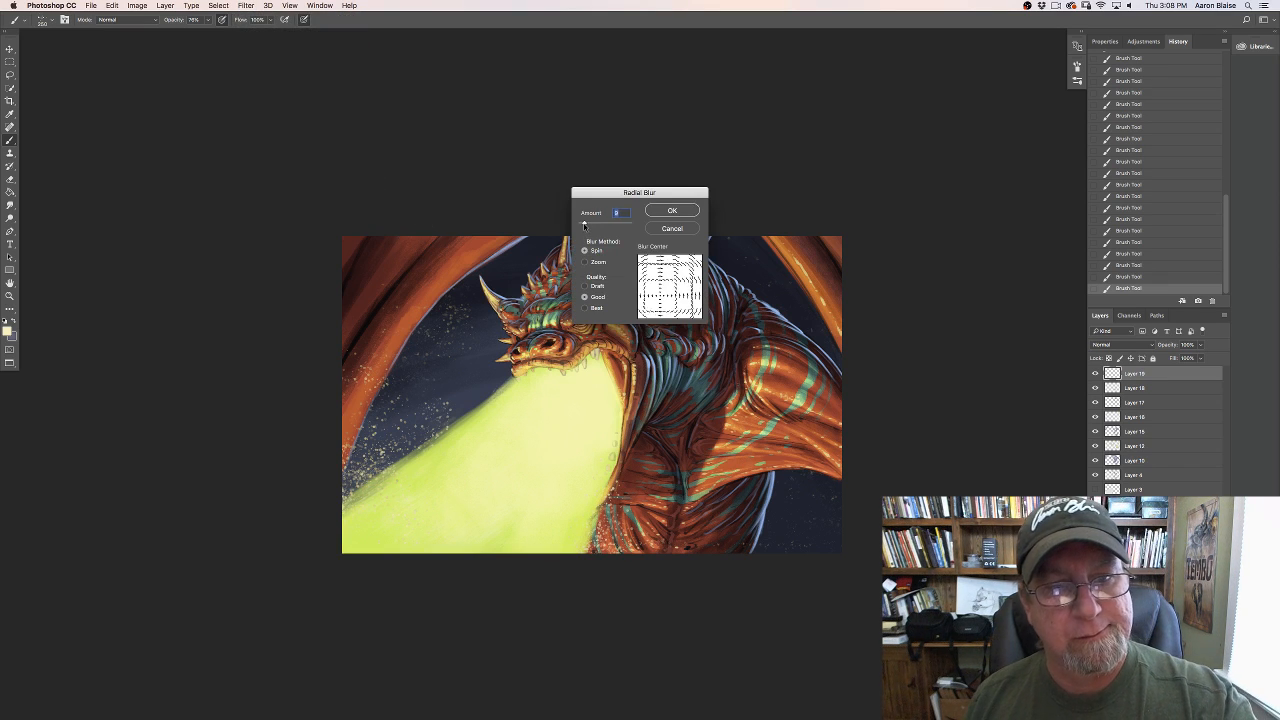
pyautogui.moveTo(585, 226); pyautogui.dragTo(582, 226)
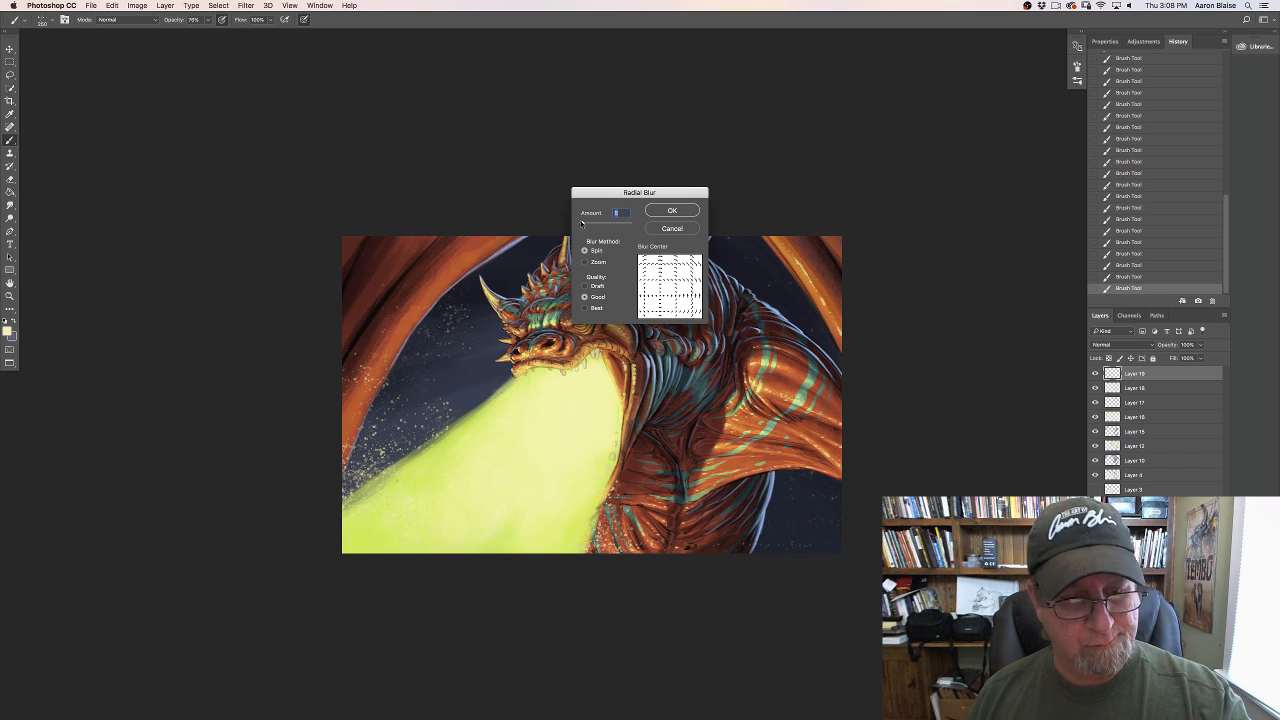
pyautogui.click(665, 212)
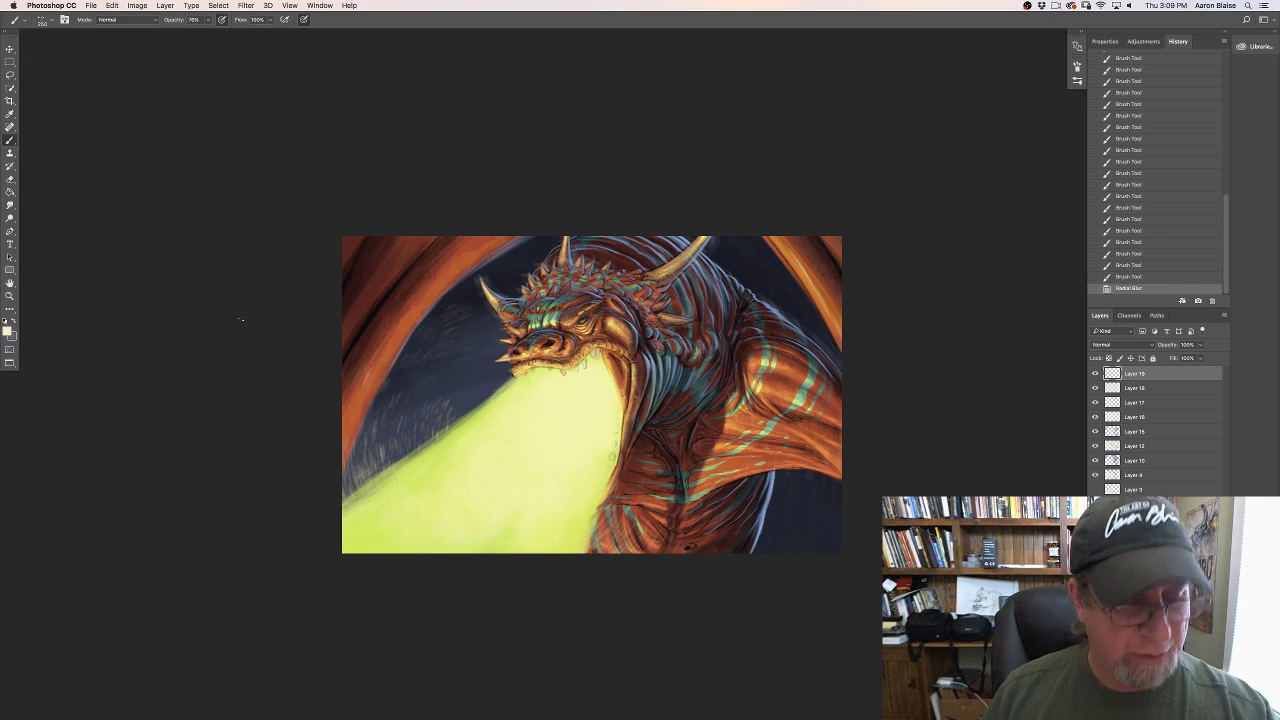
pyautogui.click(10, 49)
pyautogui.moveTo(378, 536)
pyautogui.mouseDown()
pyautogui.moveTo(367, 551)
pyautogui.moveTo(374, 533)
pyautogui.mouseUp()
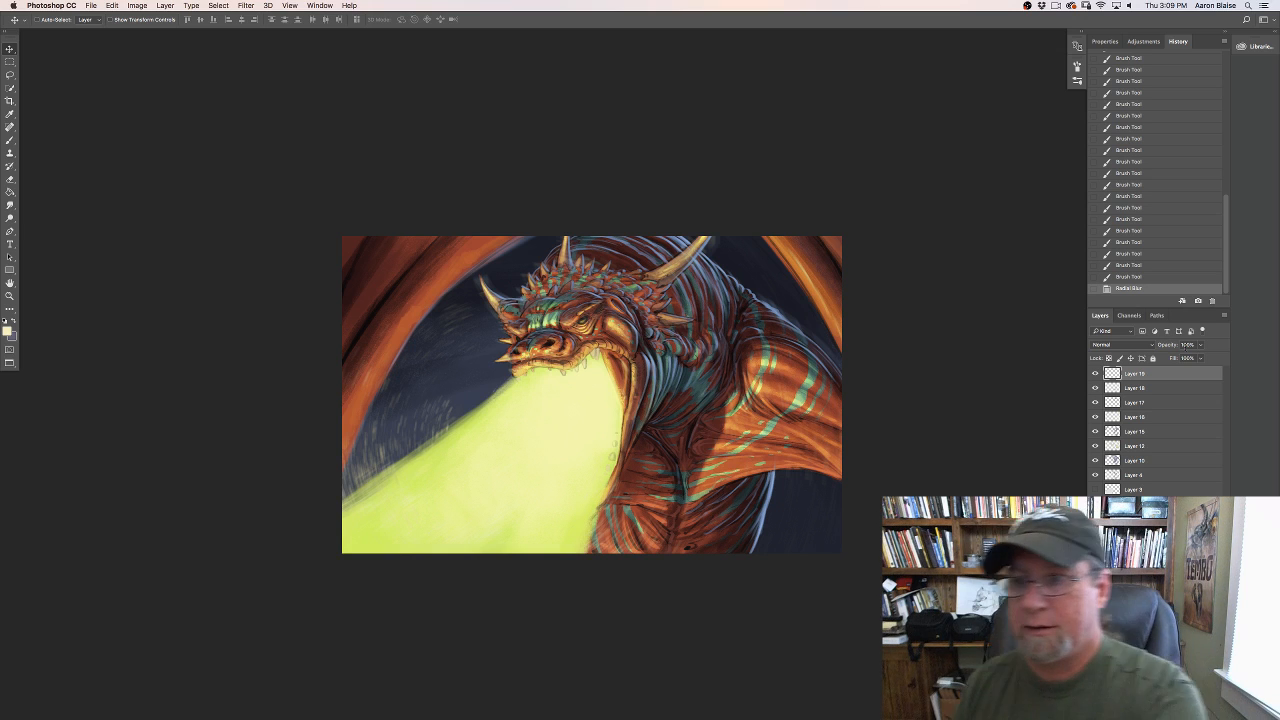
pyautogui.click(1211, 301)
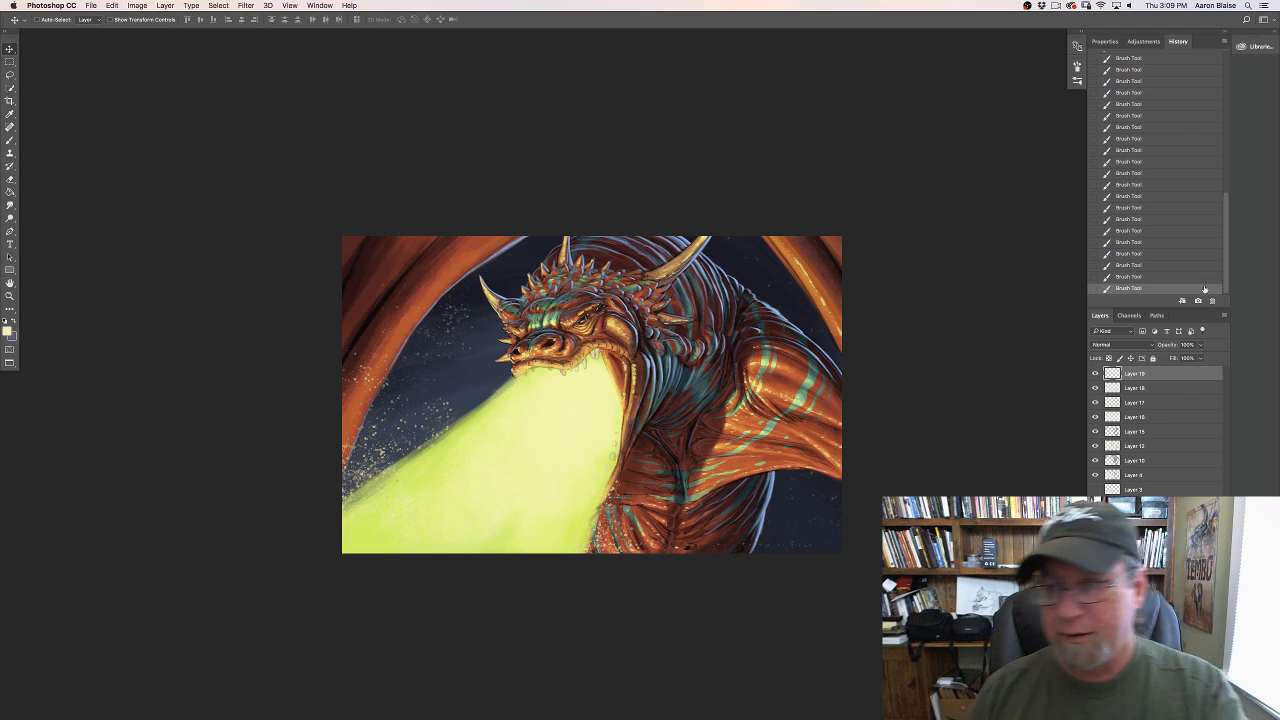
# Step: Toggle the sparks layer's visibility to compare the illustration with and without the sparks
pyautogui.click(1095, 374)
pyautogui.click(1095, 378)
pyautogui.click(1095, 378)
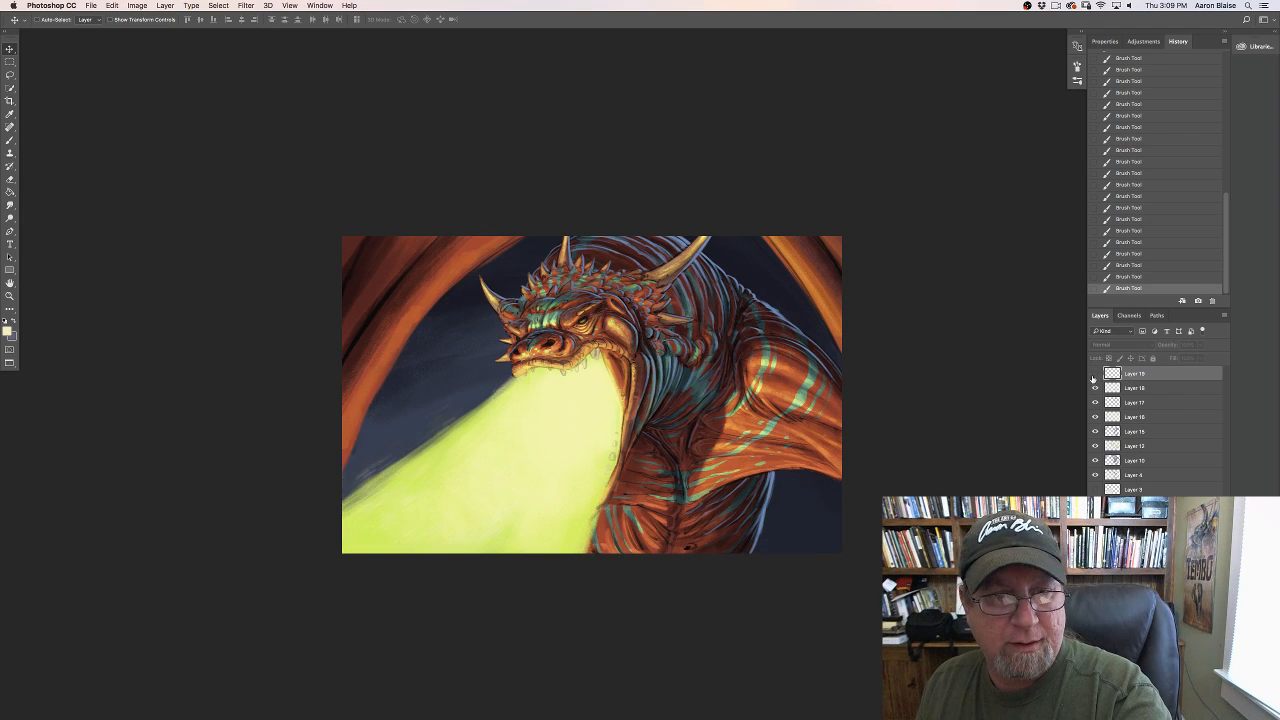
pyautogui.click(1094, 378)
pyautogui.click(1094, 378)
pyautogui.click(1094, 378)
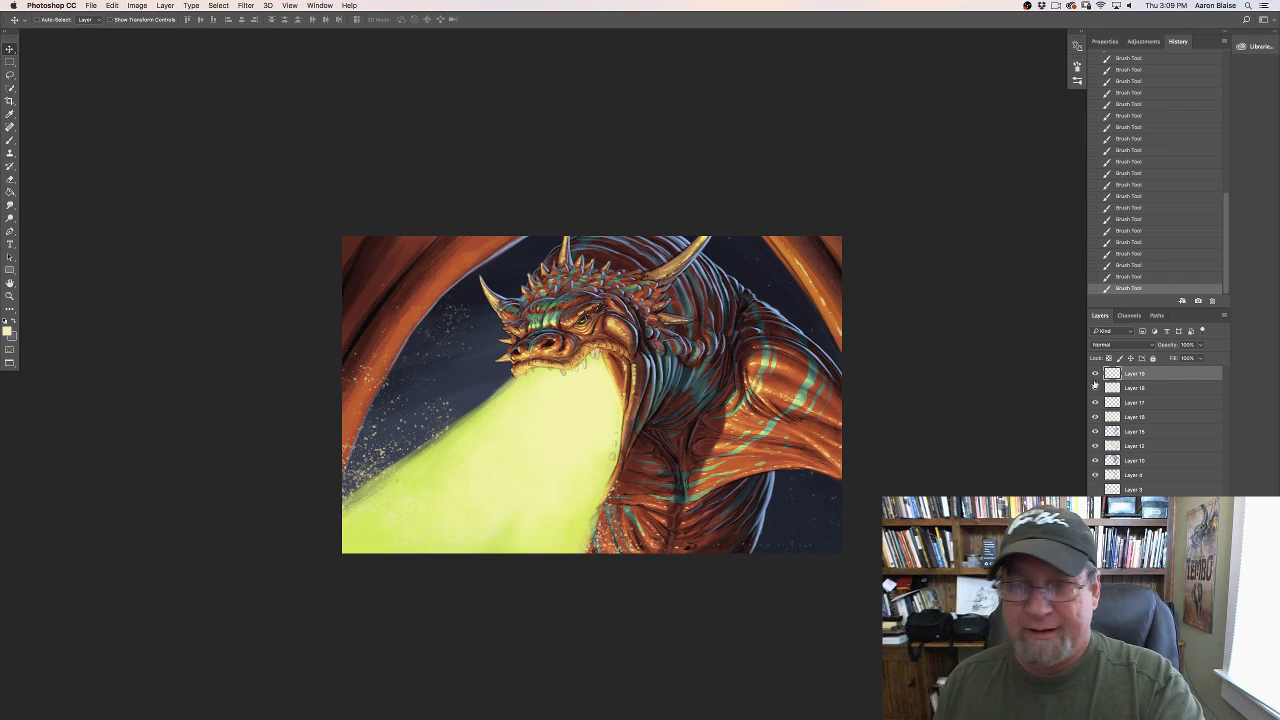
# Step: Add a new layer above the sparks layer and reactivate the speckle brush with a pale yellow foreground color
pyautogui.click(1198, 712)
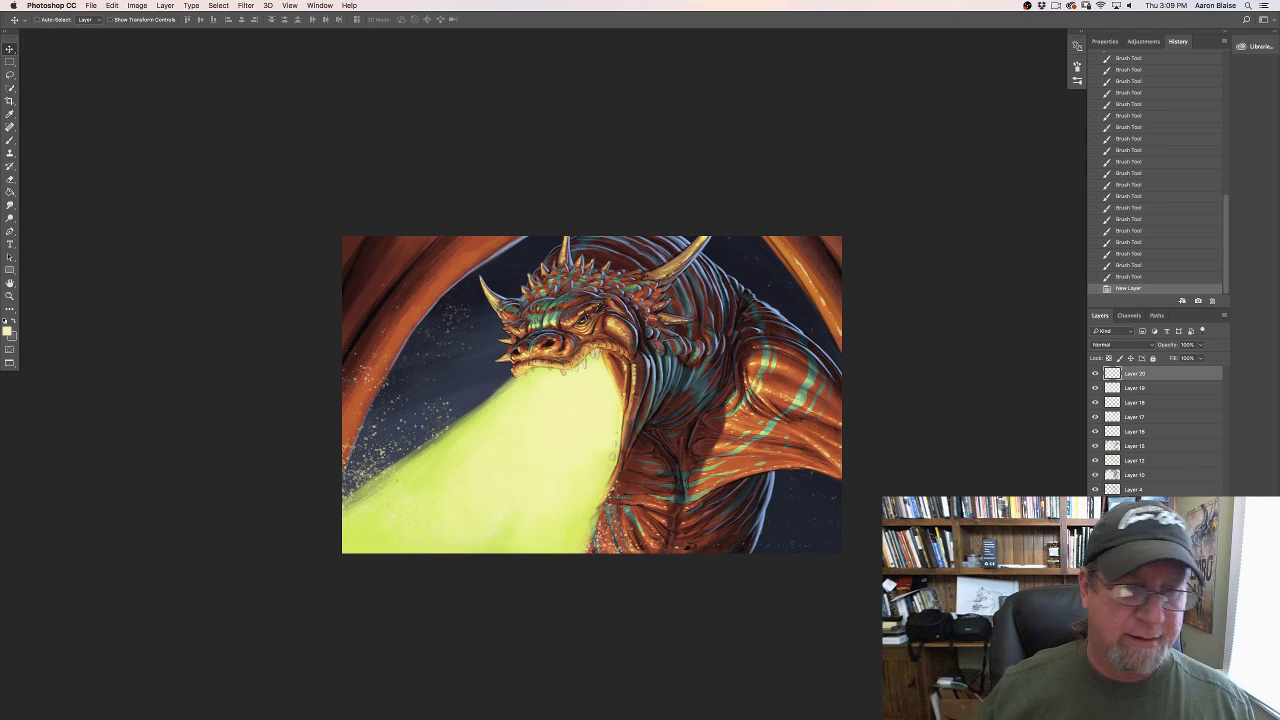
pyautogui.click(9, 331)
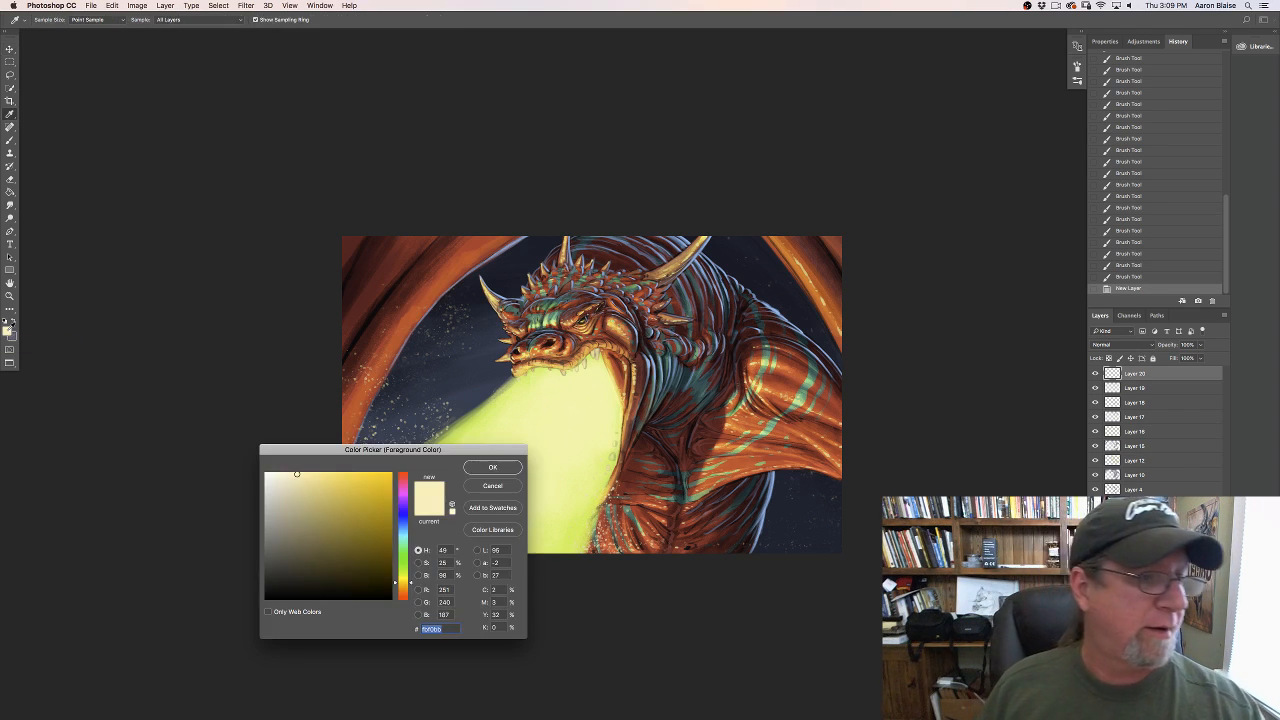
pyautogui.click(474, 471)
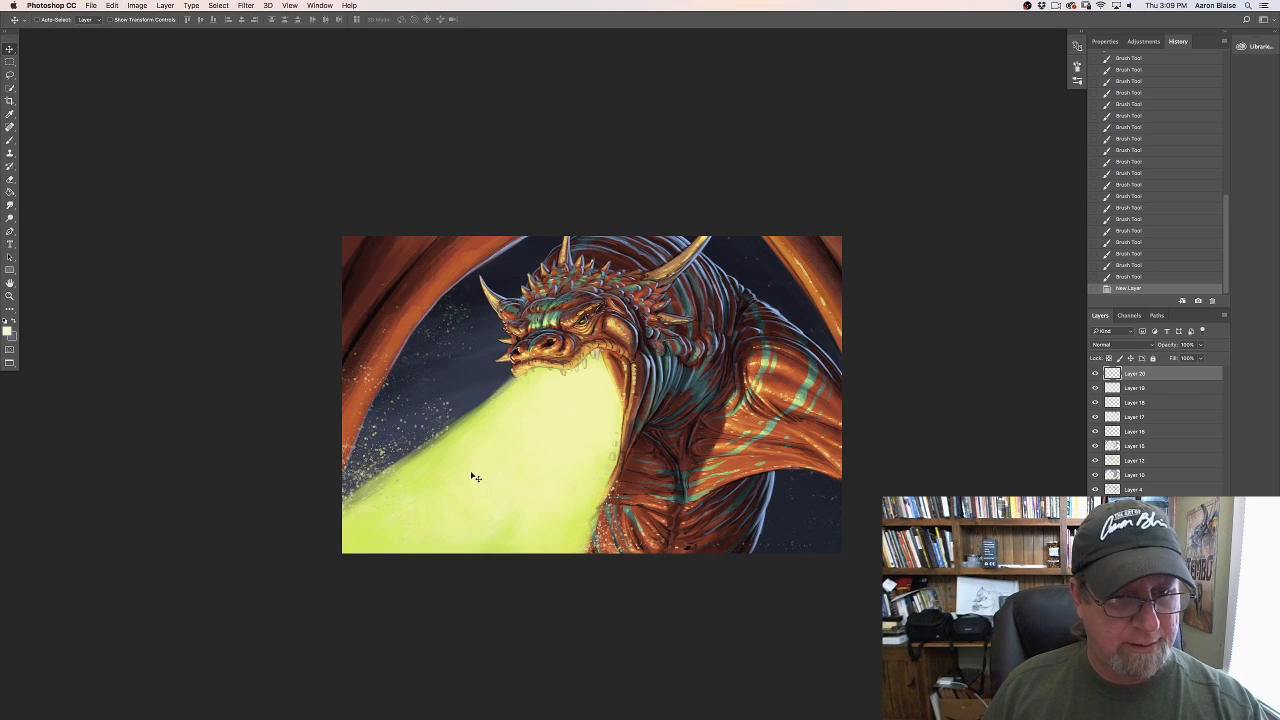
pyautogui.click(10, 140)
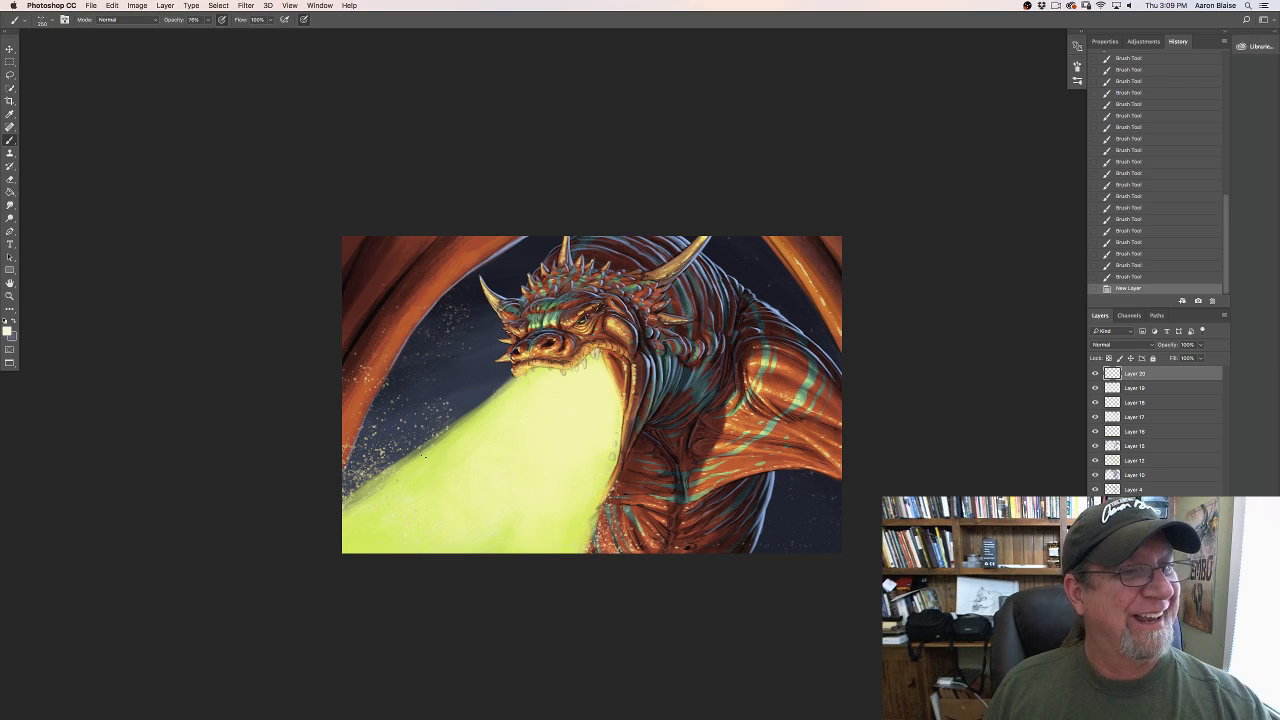
# Step: Dab bright pale sparks on the new layer around the wing edge, the dark background before the snout, and the fire
pyautogui.click(379, 310)
pyautogui.click(379, 310)
pyautogui.click(379, 310)
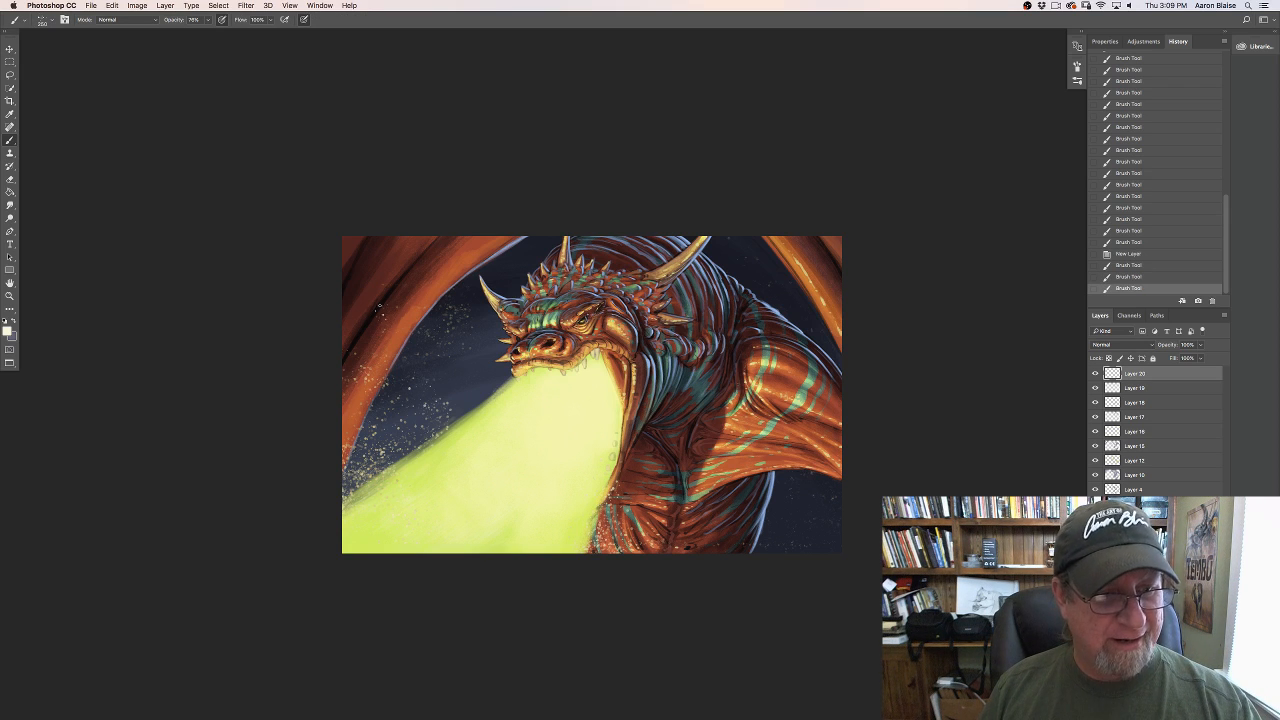
pyautogui.click(411, 361)
pyautogui.click(411, 361)
pyautogui.click(411, 361)
pyautogui.click(411, 361)
pyautogui.click(411, 361)
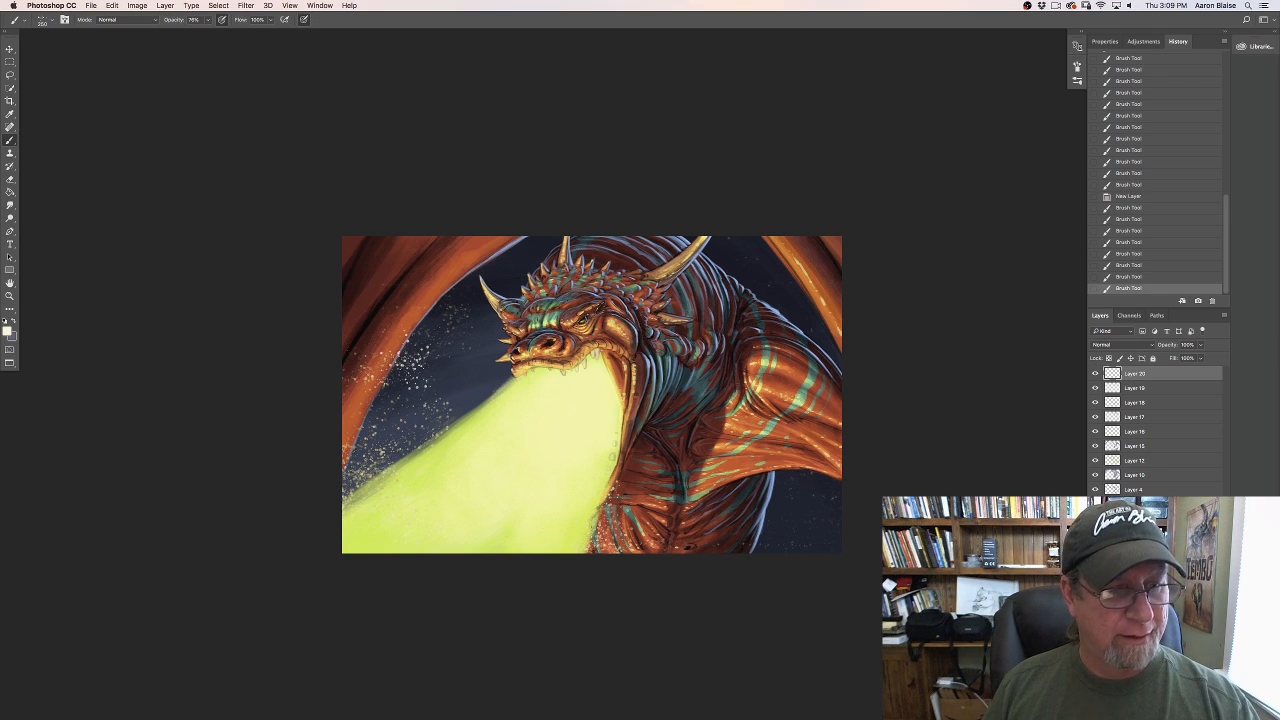
pyautogui.click(378, 462)
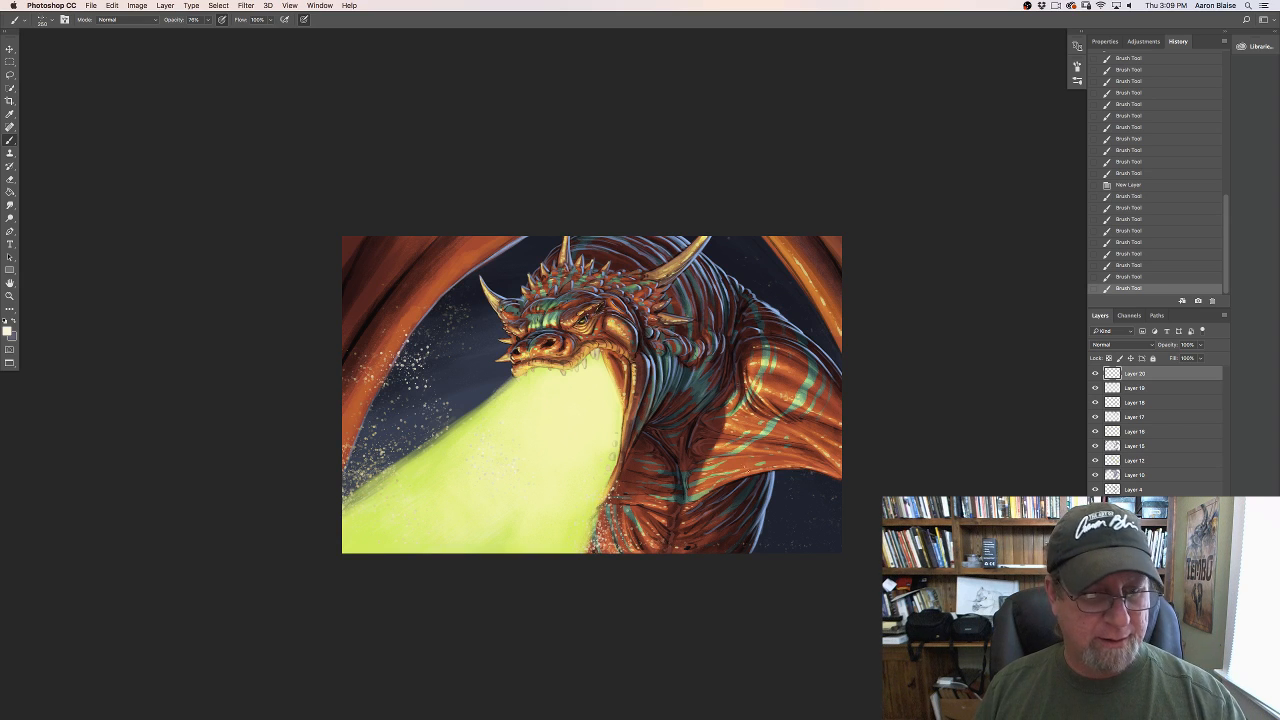
# Step: Dab bright pale sparks on the dark background behind the dragon, beneath the far wing and above the shoulder
pyautogui.click(790, 530)
pyautogui.click(790, 530)
pyautogui.click(790, 530)
pyautogui.click(790, 530)
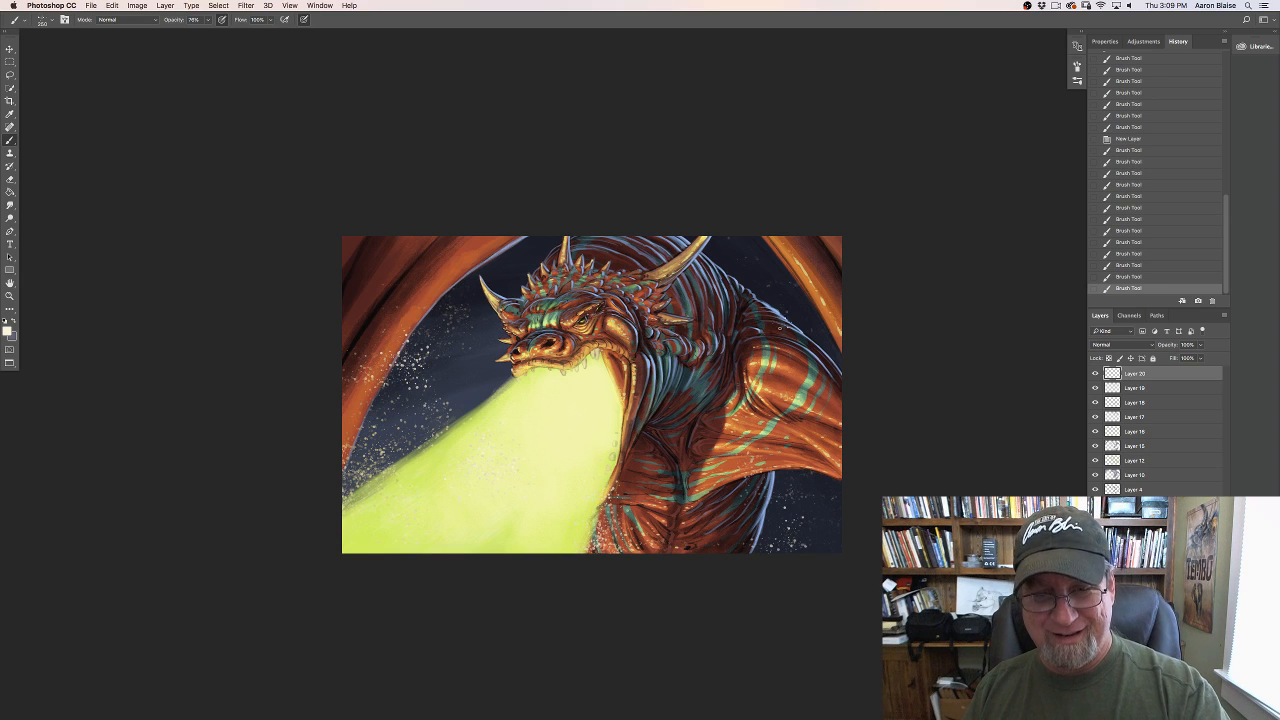
pyautogui.click(779, 326)
# Step: Apply a Radial Blur to the bright sparks layer with amount 5, Spin method and Good quality
pyautogui.click(246, 5)
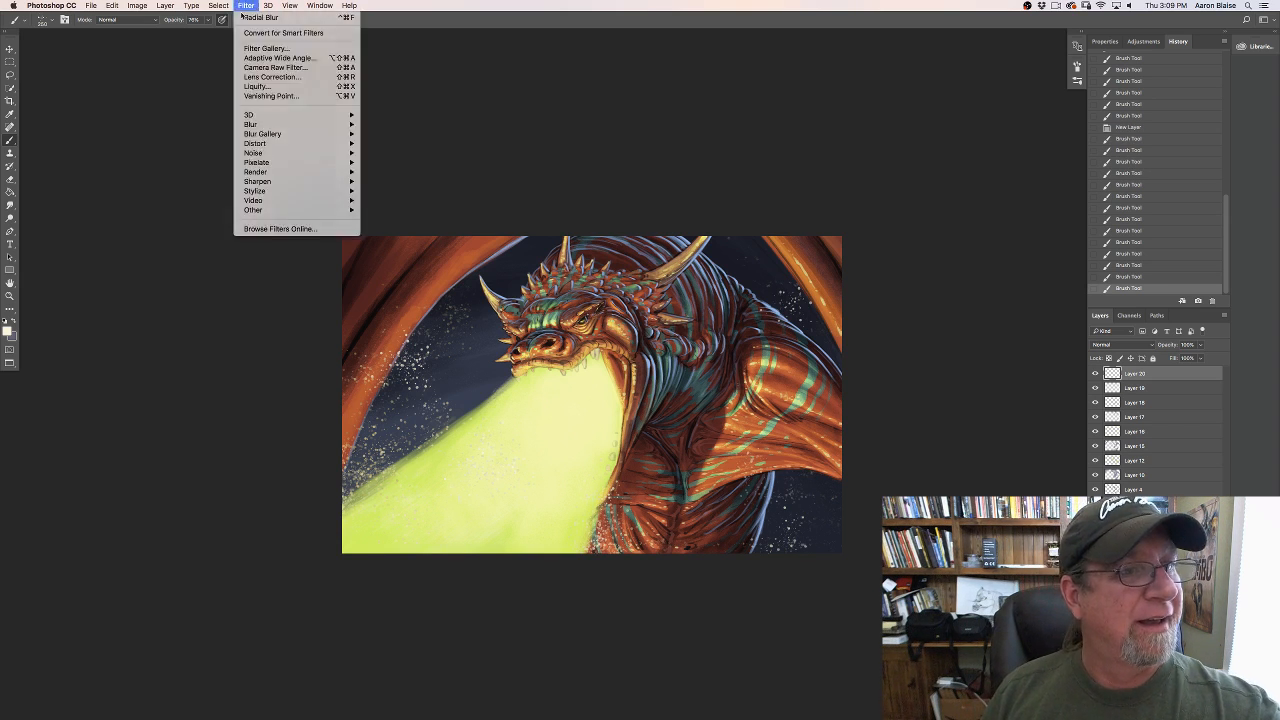
pyautogui.click(238, 87)
pyautogui.click(246, 5)
pyautogui.moveTo(290, 124)
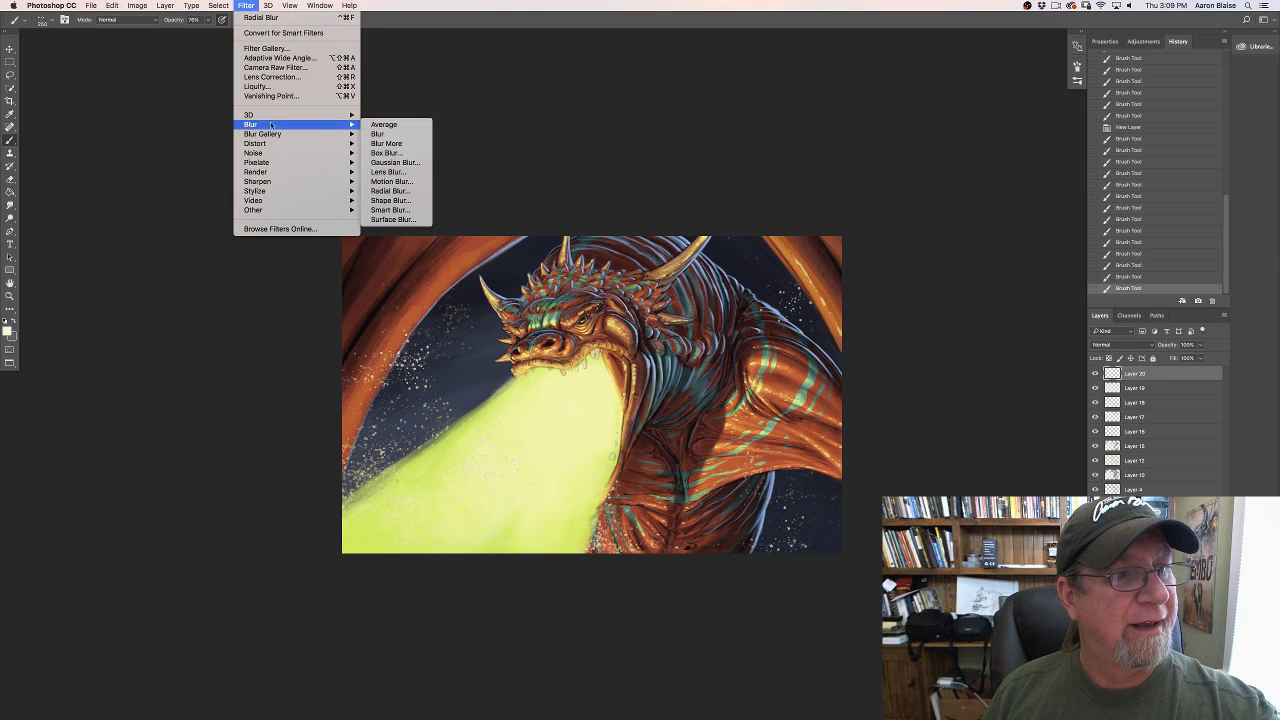
pyautogui.click(371, 190)
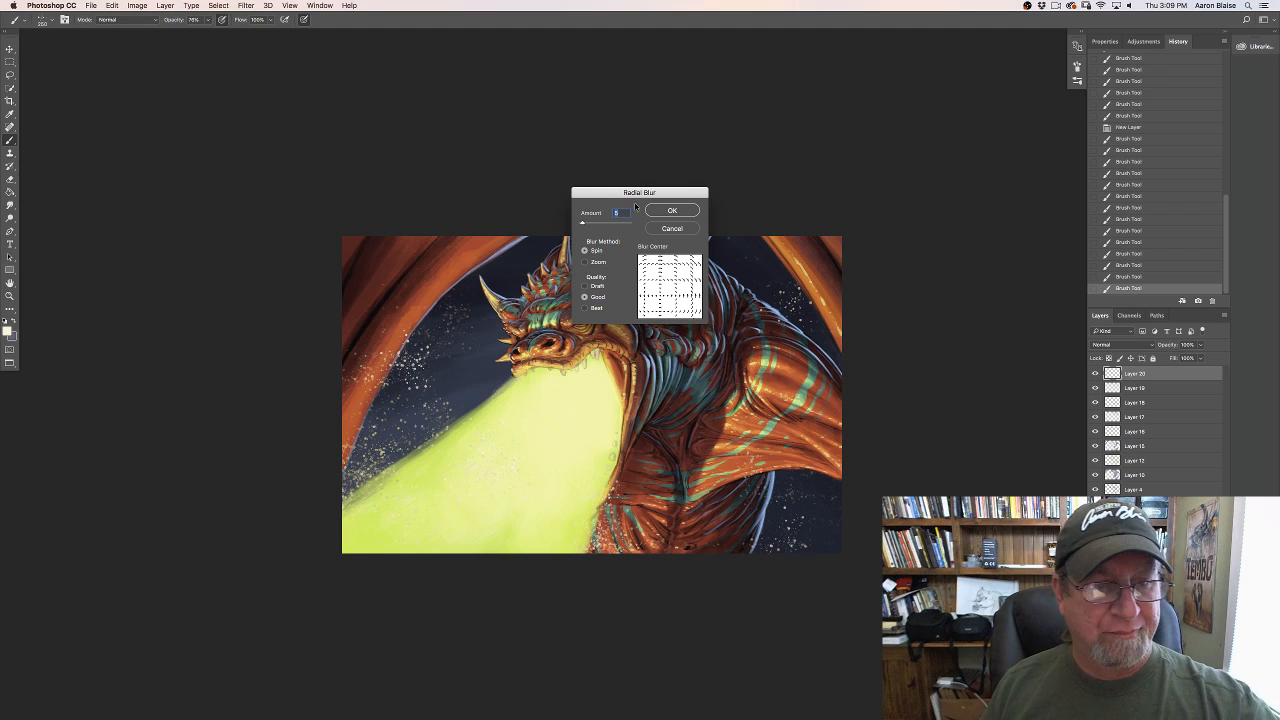
pyautogui.click(668, 210)
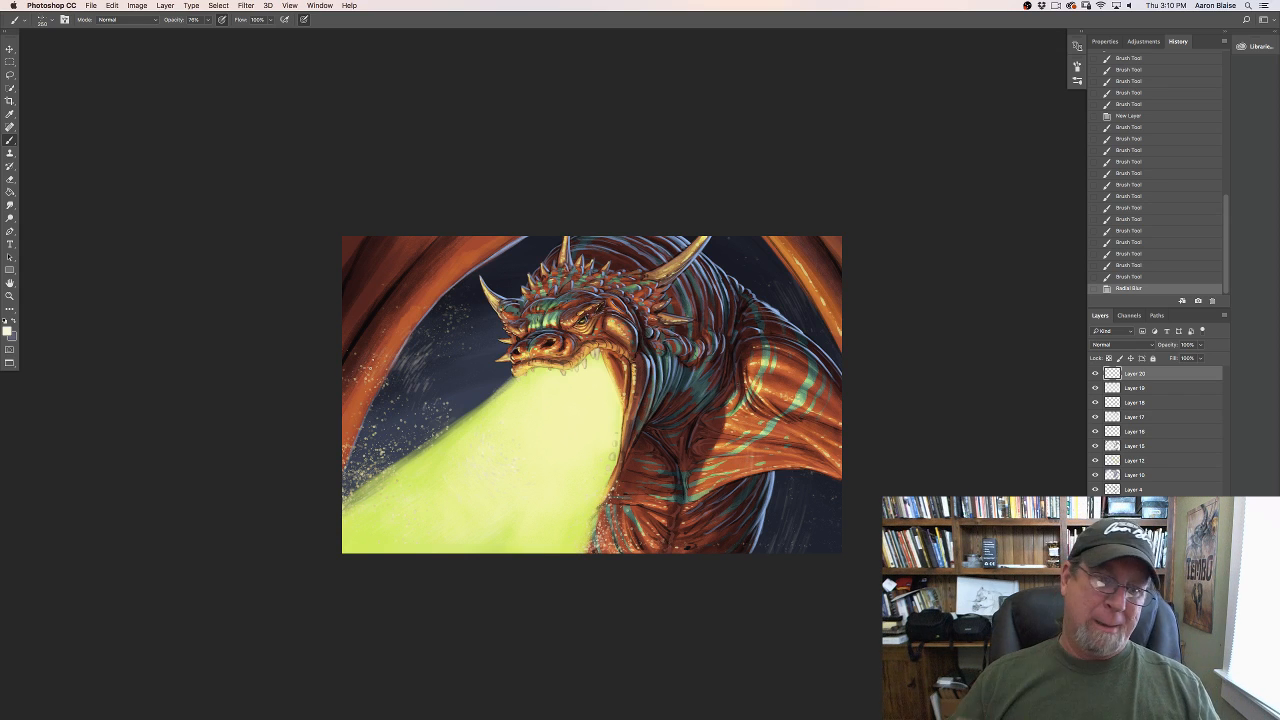
# Step: Choose an irregular smoke-textured brush from the brush presets and enlarge it to 700 px
pyautogui.click(45, 26)
pyautogui.scroll(-5, 212, 630)
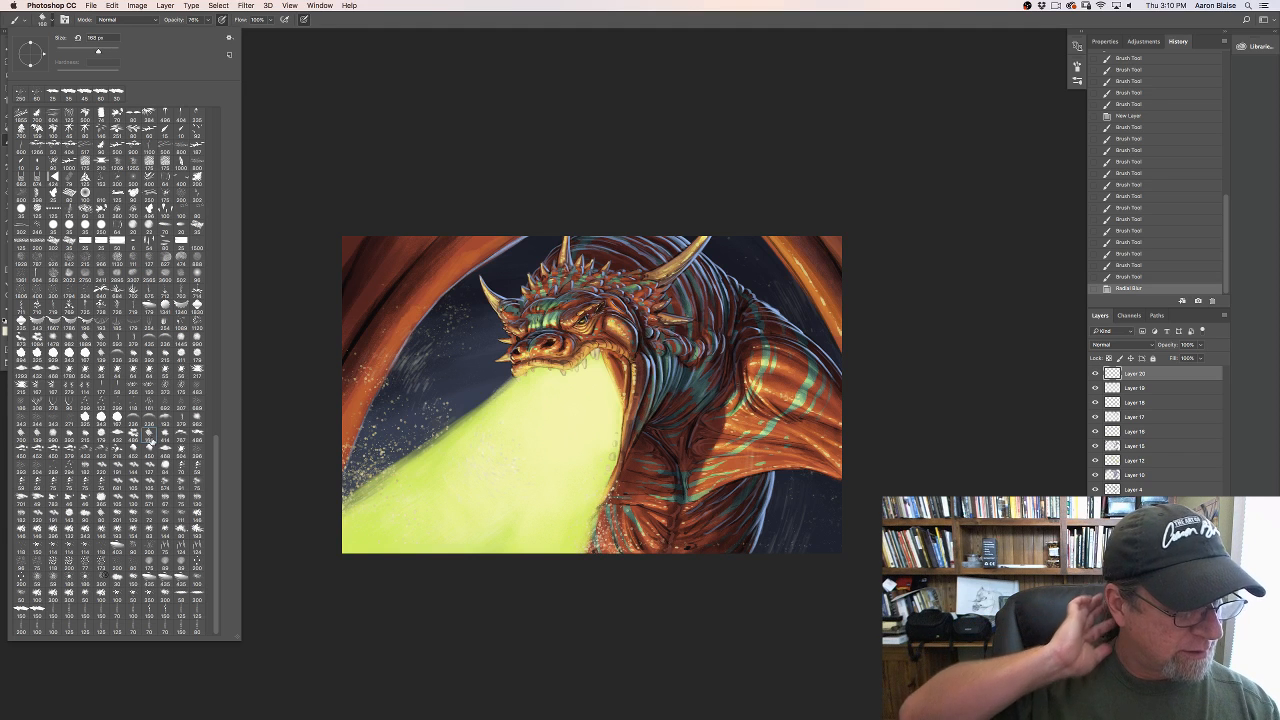
pyautogui.click(326, 422)
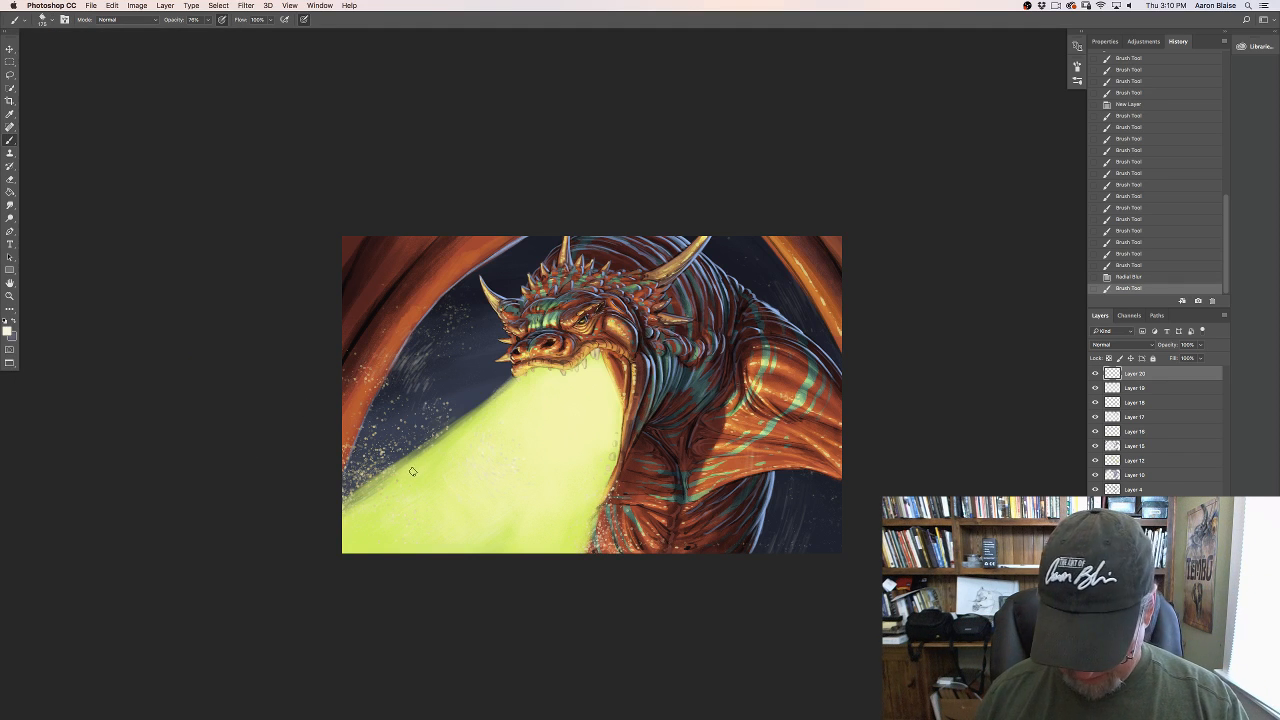
pyautogui.press(']')
pyautogui.press(']')
pyautogui.press(']')
pyautogui.press(']')
pyautogui.press(']')
pyautogui.press(']')
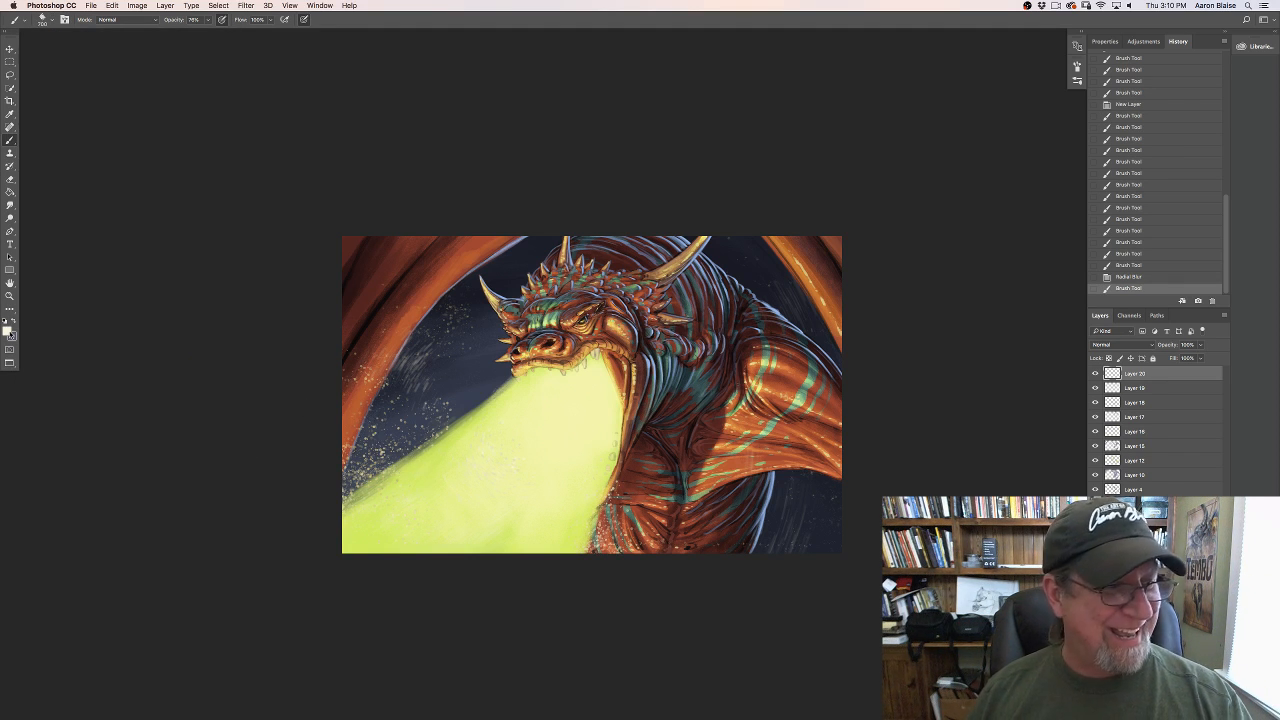
# Step: Sample a light yellow-green (#dbf885) from the fire as the foreground color and return to the brush
pyautogui.click(8, 331)
pyautogui.click(567, 530)
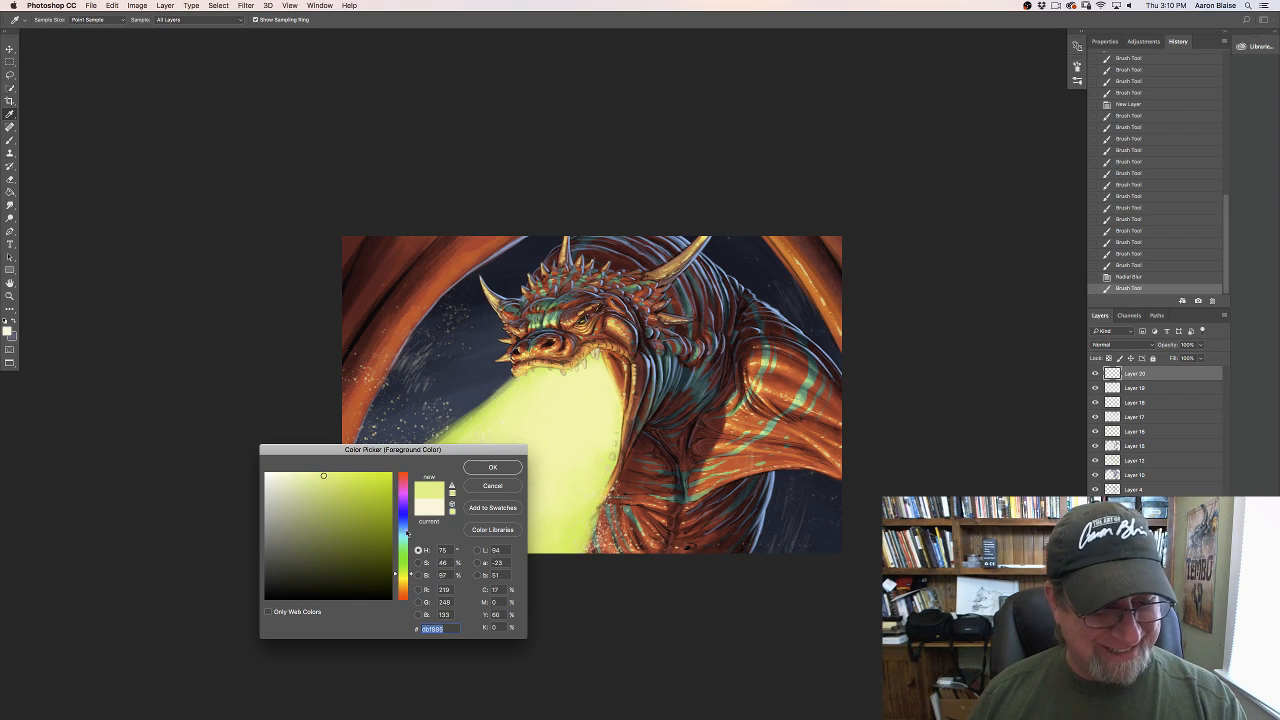
pyautogui.click(492, 468)
pyautogui.press('b')
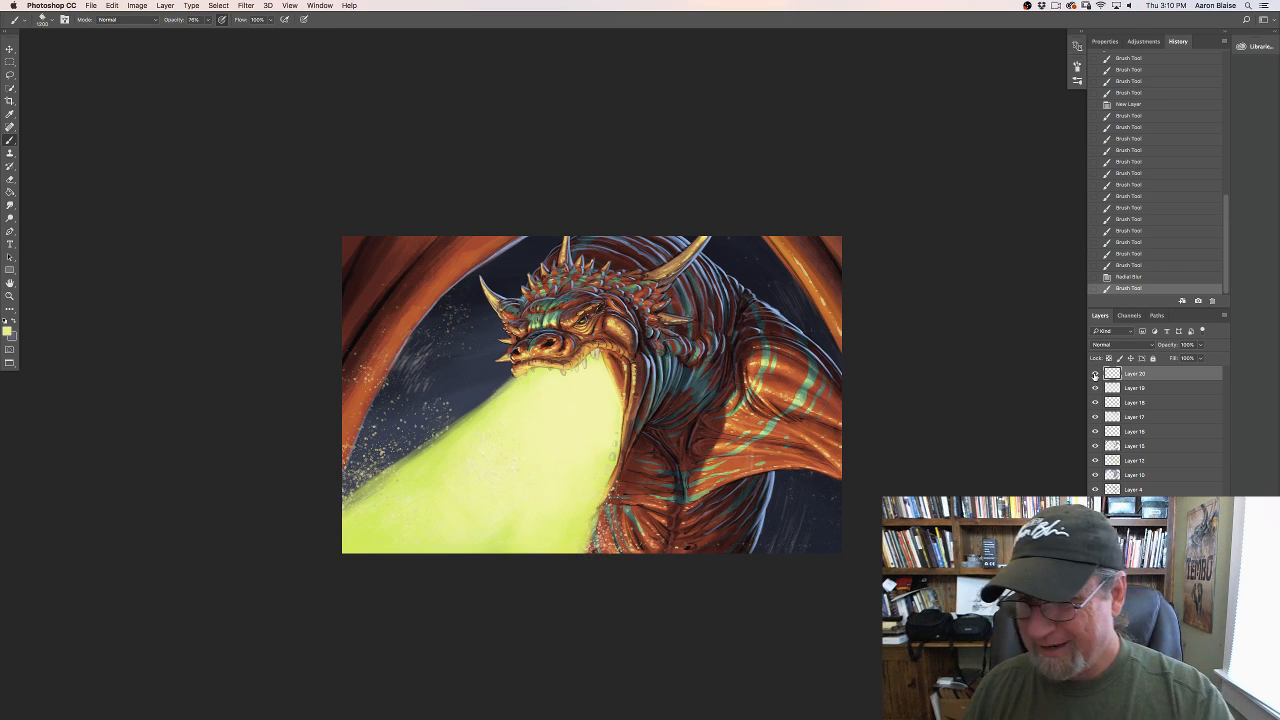
# Step: Compare the blurred sparks layer on and off, add a new layer above it, and dab smoke along the fire's lower edge near the chest
pyautogui.click(1094, 373)
pyautogui.click(1094, 373)
pyautogui.press('super+shift+alt+n')
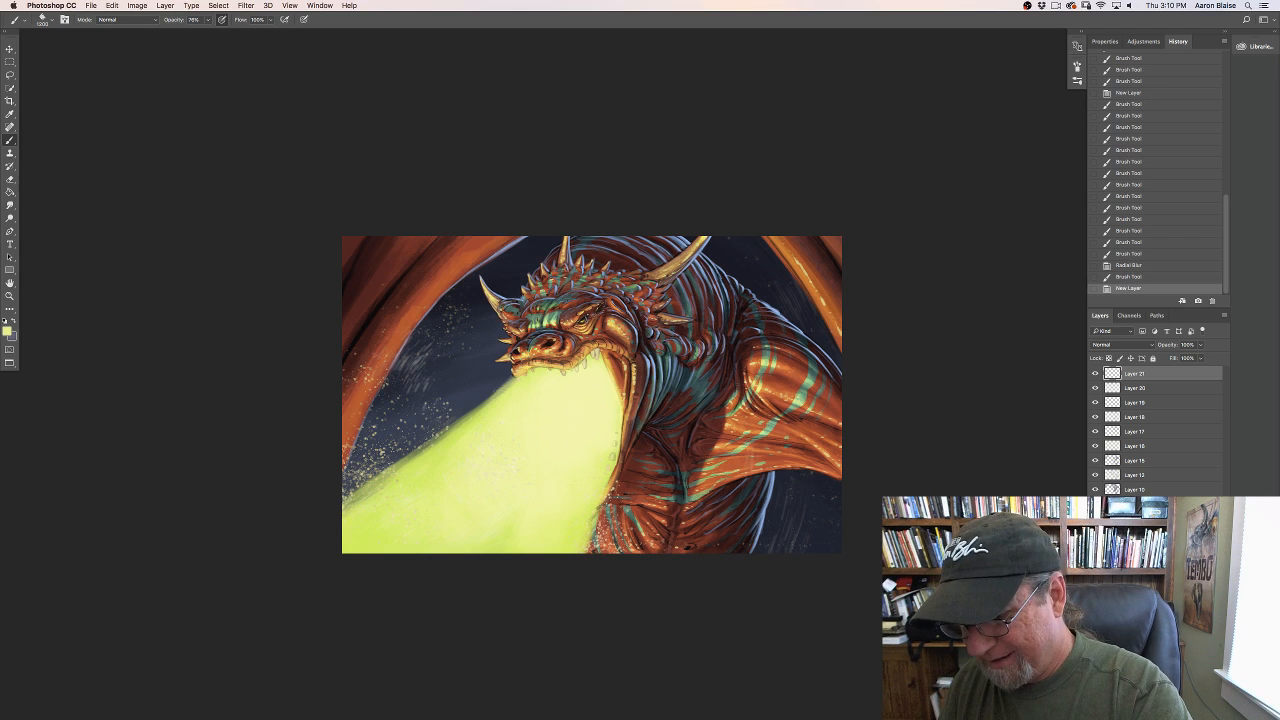
pyautogui.click(600, 534)
pyautogui.click(592, 538)
pyautogui.click(594, 542)
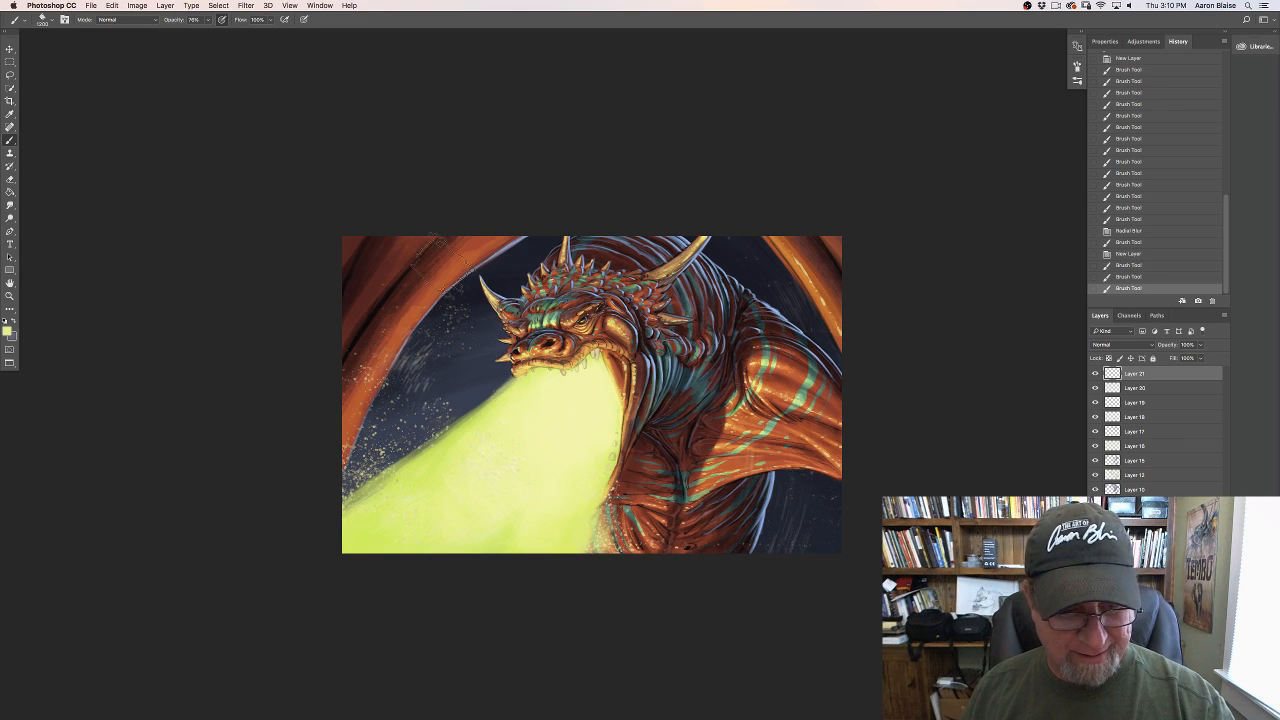
# Step: Lower the brush opacity to 47% and dab faint yellow-green smoke over the dragon's chest beside the fire
pyautogui.click(207, 21)
pyautogui.moveTo(207, 31); pyautogui.dragTo(195, 33)
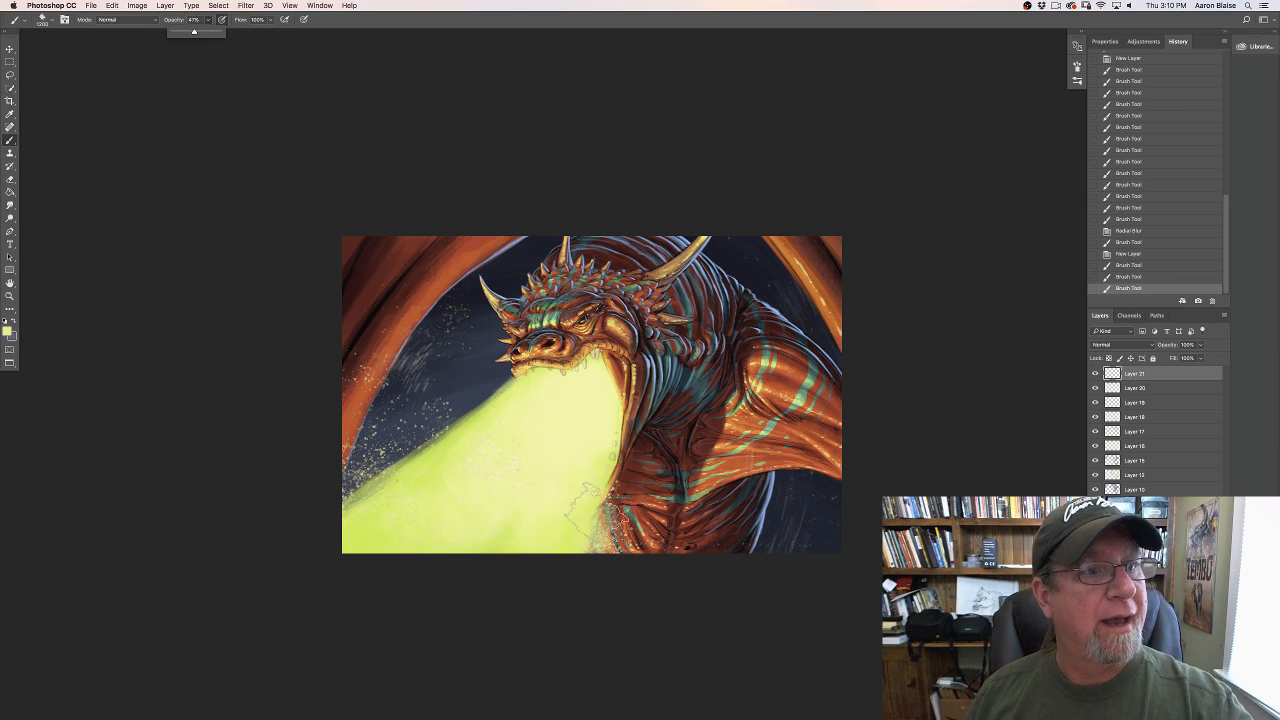
pyautogui.click(598, 513)
pyautogui.click(610, 518)
pyautogui.click(614, 502)
pyautogui.click(618, 498)
pyautogui.click(636, 490)
pyautogui.click(647, 482)
pyautogui.click(651, 500)
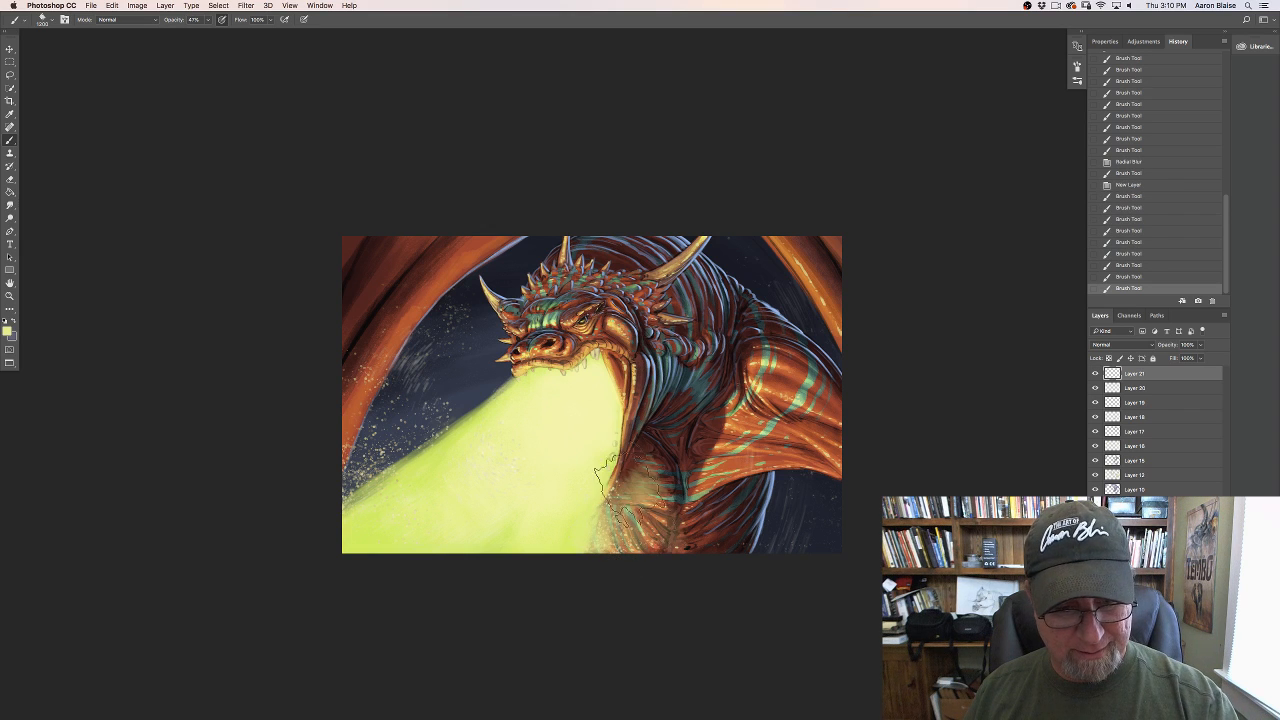
pyautogui.click(602, 456)
pyautogui.click(669, 469)
pyautogui.click(699, 510)
pyautogui.click(715, 543)
# Step: Dab yellow-green smoke across the fire and along its upper edge into the dark background below the snout
pyautogui.click(590, 484)
pyautogui.click(552, 466)
pyautogui.click(490, 420)
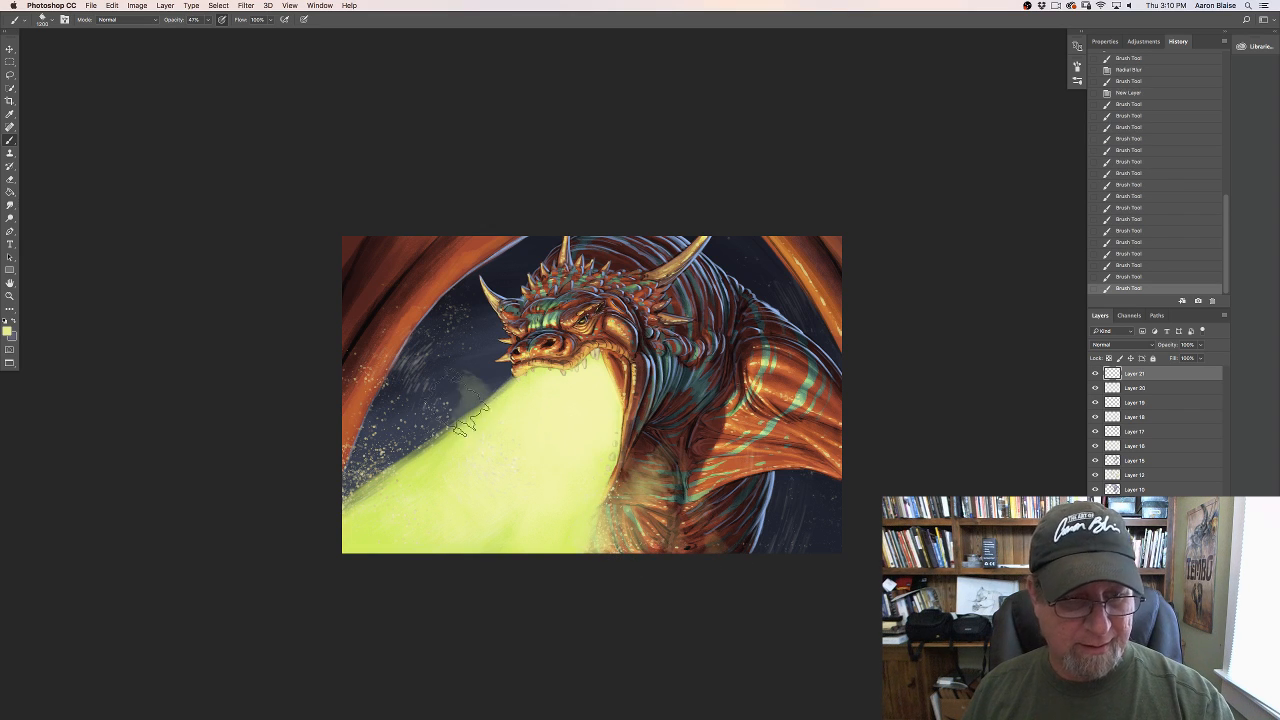
pyautogui.click(460, 411)
pyautogui.click(422, 401)
pyautogui.click(412, 404)
pyautogui.click(394, 436)
pyautogui.click(366, 458)
pyautogui.click(360, 464)
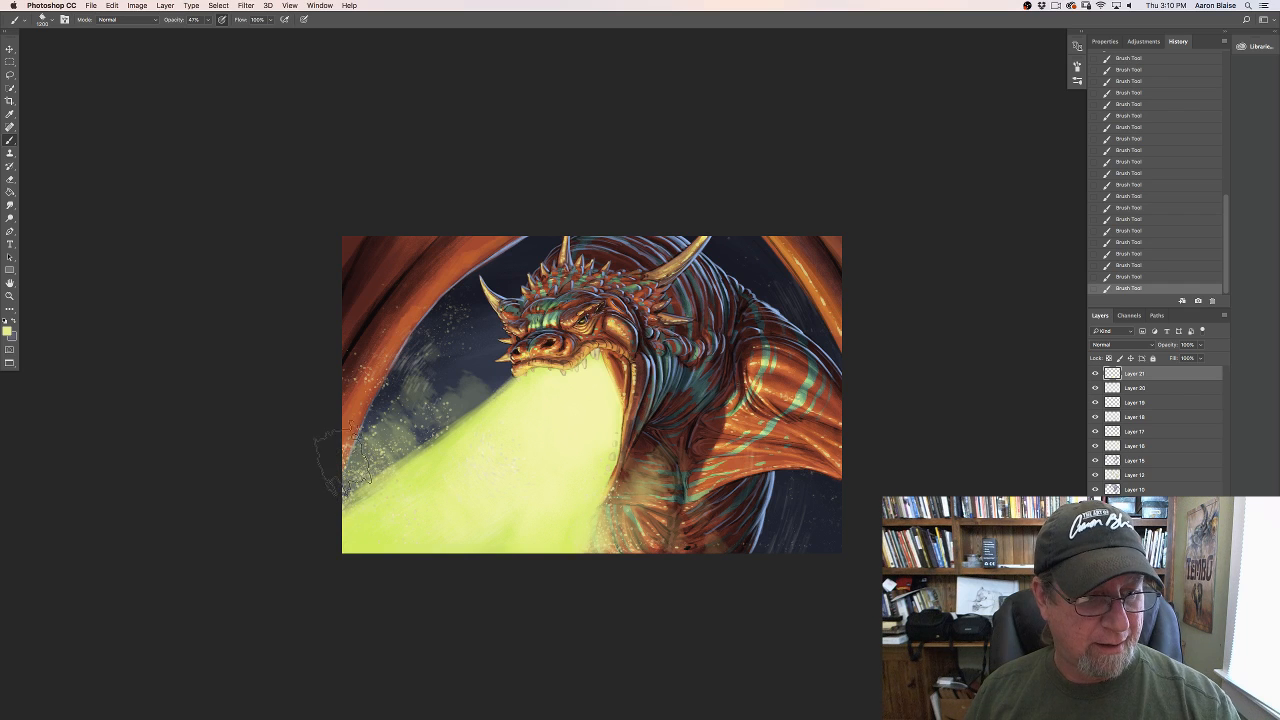
# Step: Dab smoke over the near wing's lower edge and build it up where the fire meets the canvas edge
pyautogui.click(354, 430)
pyautogui.click(355, 405)
pyautogui.click(366, 370)
pyautogui.click(385, 395)
pyautogui.click(406, 457)
pyautogui.click(422, 440)
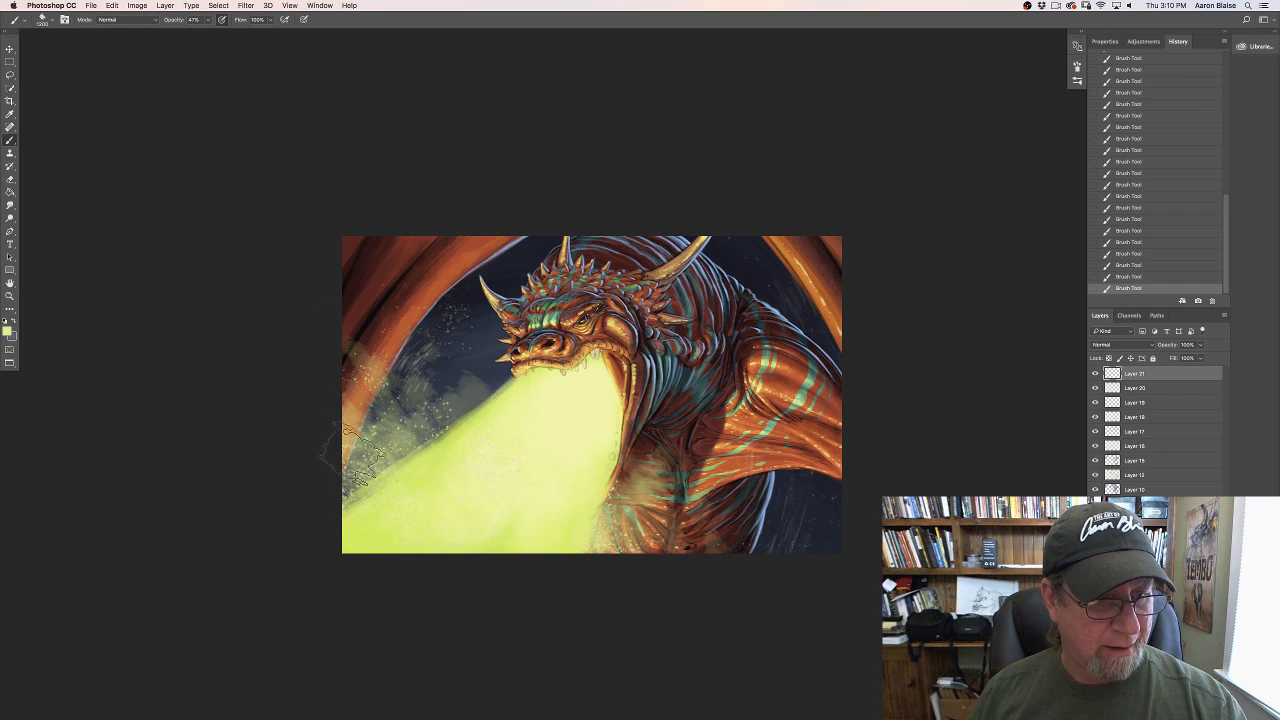
pyautogui.click(352, 454)
pyautogui.click(350, 470)
pyautogui.click(376, 462)
pyautogui.click(382, 466)
pyautogui.click(350, 504)
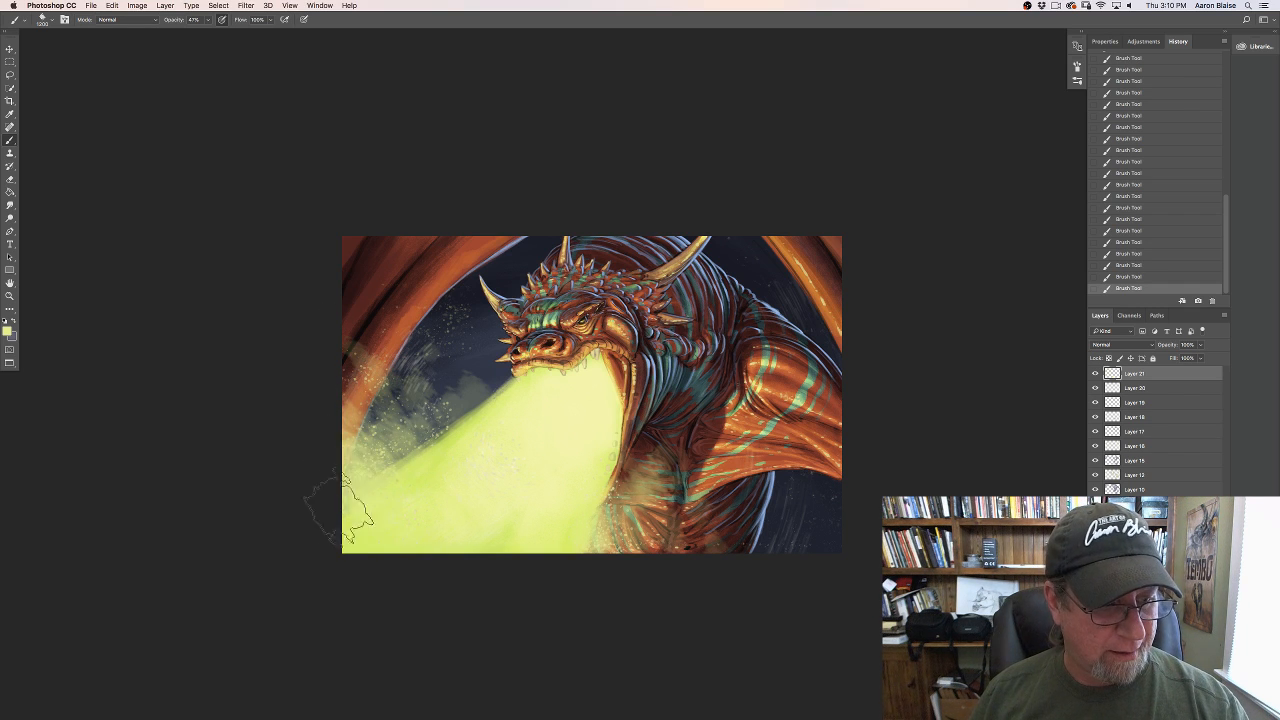
# Step: Extend the smoke up the near wing and thicken it along the fire's upper edge
pyautogui.click(395, 436)
pyautogui.click(380, 422)
pyautogui.click(366, 400)
pyautogui.click(396, 426)
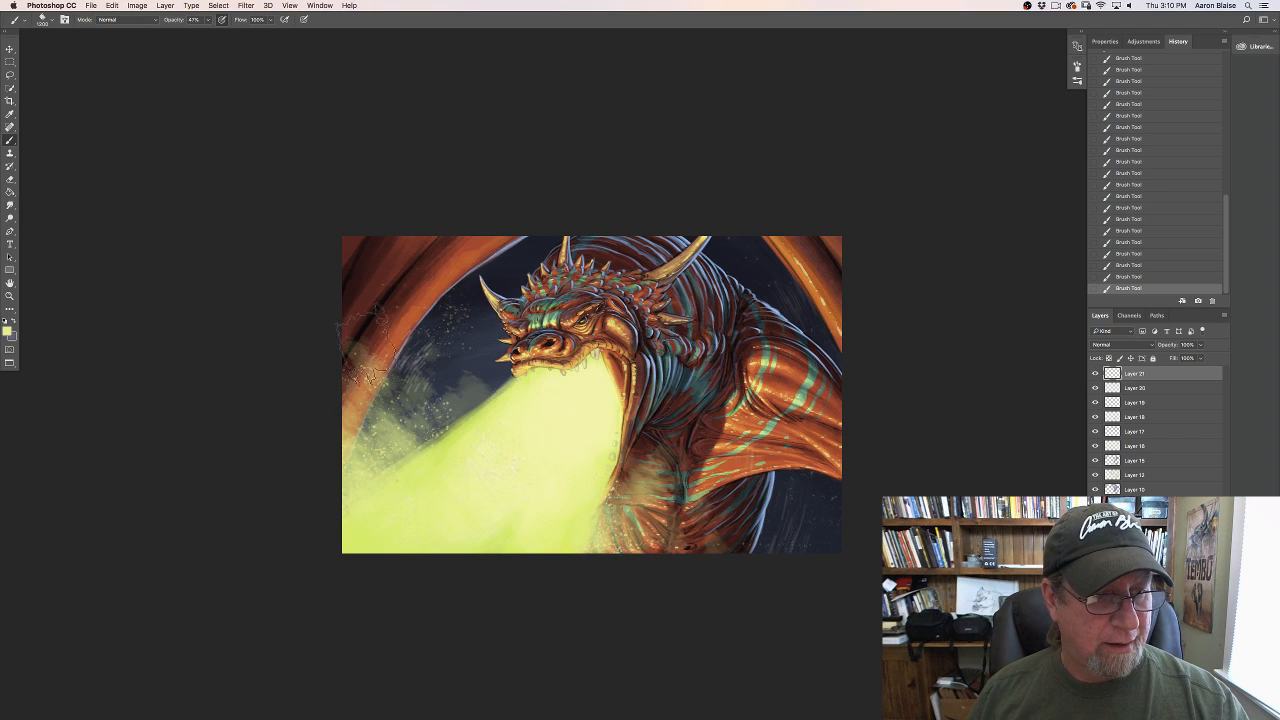
pyautogui.click(367, 340)
pyautogui.click(380, 321)
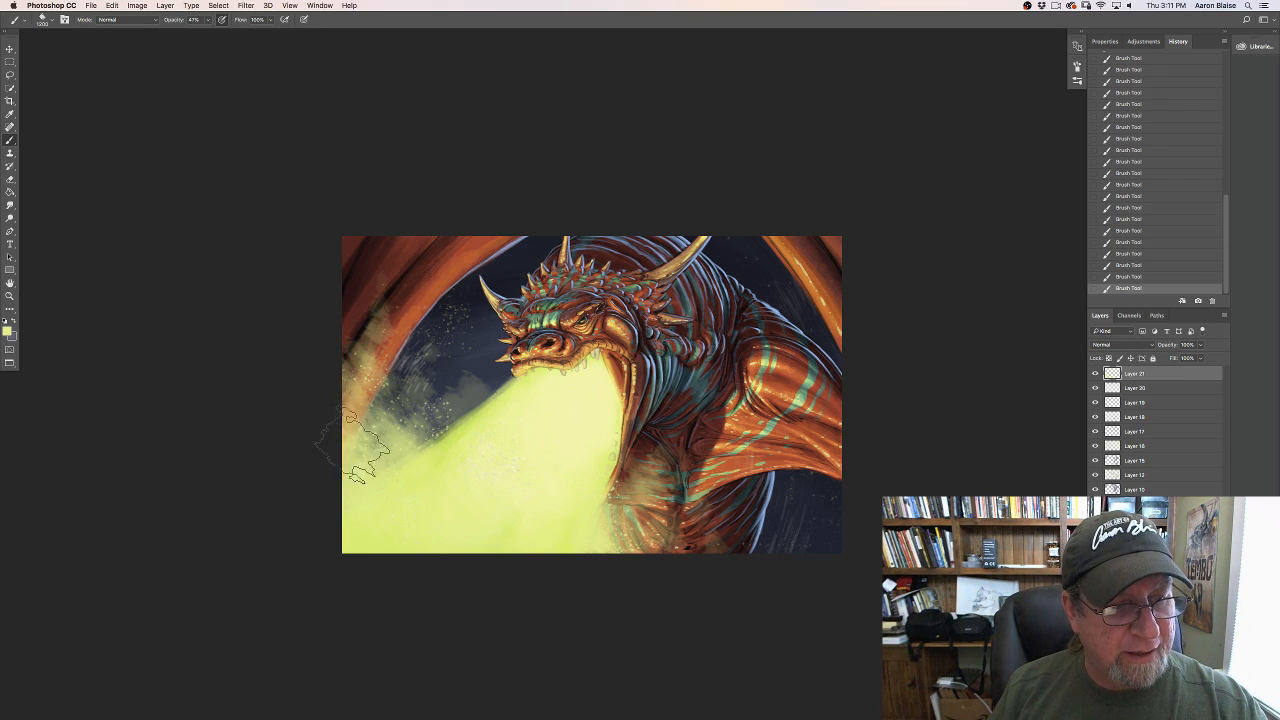
pyautogui.moveTo(381, 431)
pyautogui.mouseDown()
pyautogui.moveTo(397, 467)
pyautogui.moveTo(427, 460)
pyautogui.moveTo(458, 434)
pyautogui.mouseUp()
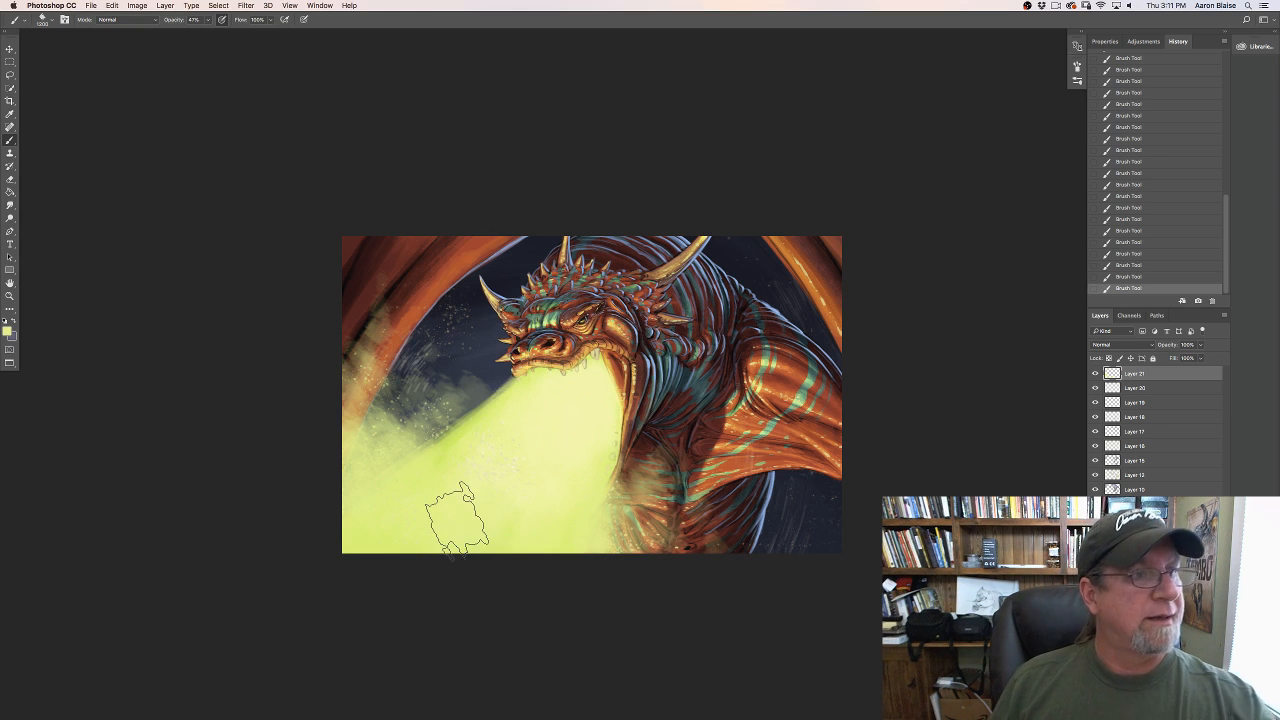
# Step: Switch to the Eraser and give it the same irregular smoke-textured brush tip
pyautogui.click(10, 180)
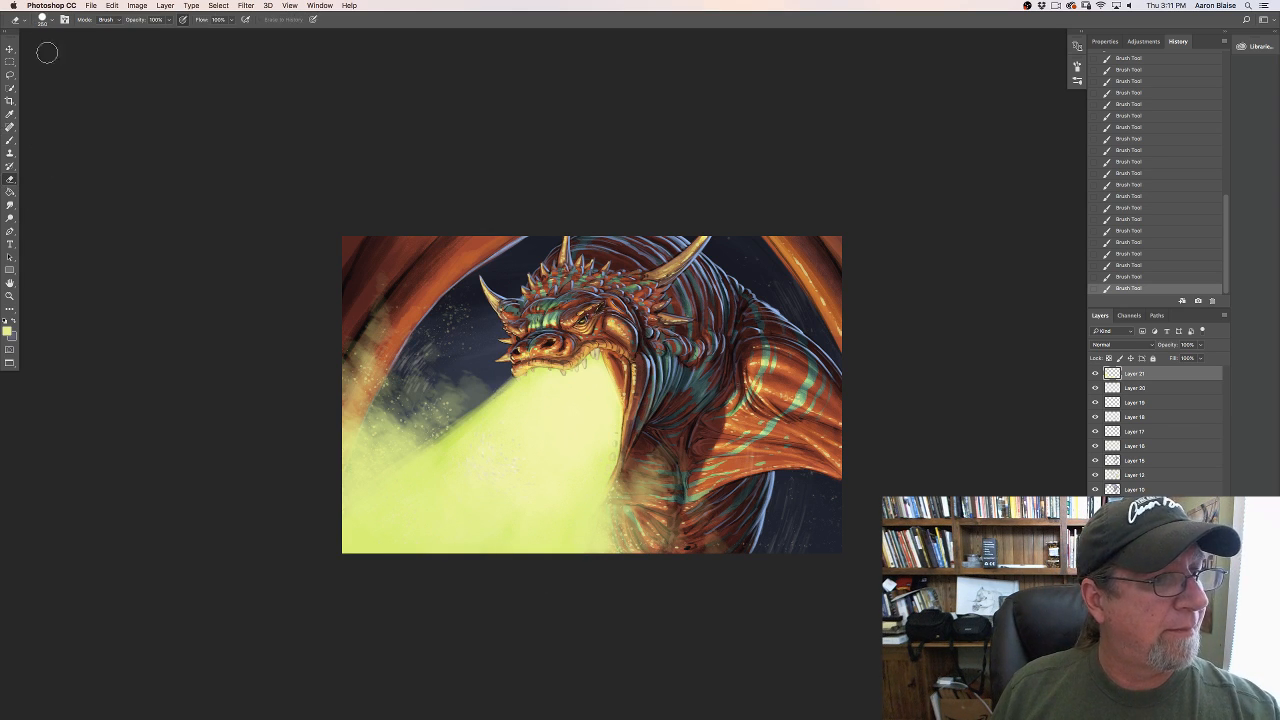
pyautogui.click(42, 22)
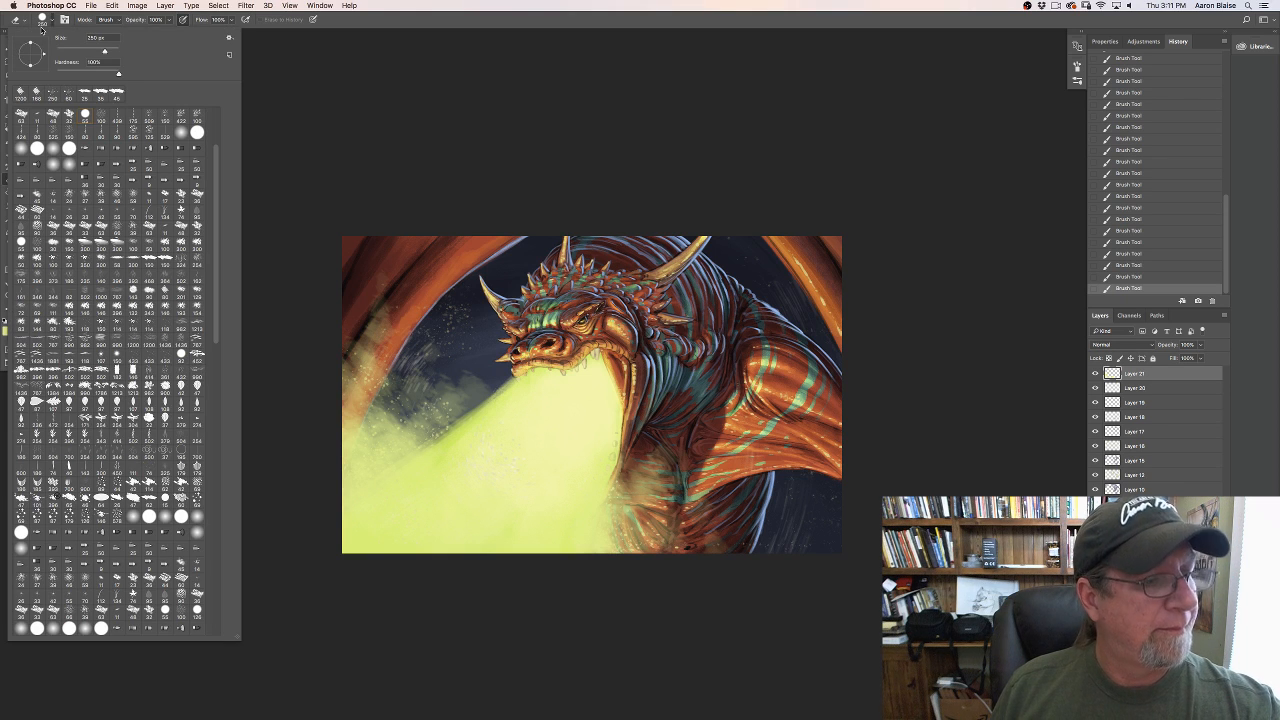
pyautogui.moveTo(215, 335); pyautogui.dragTo(206, 651)
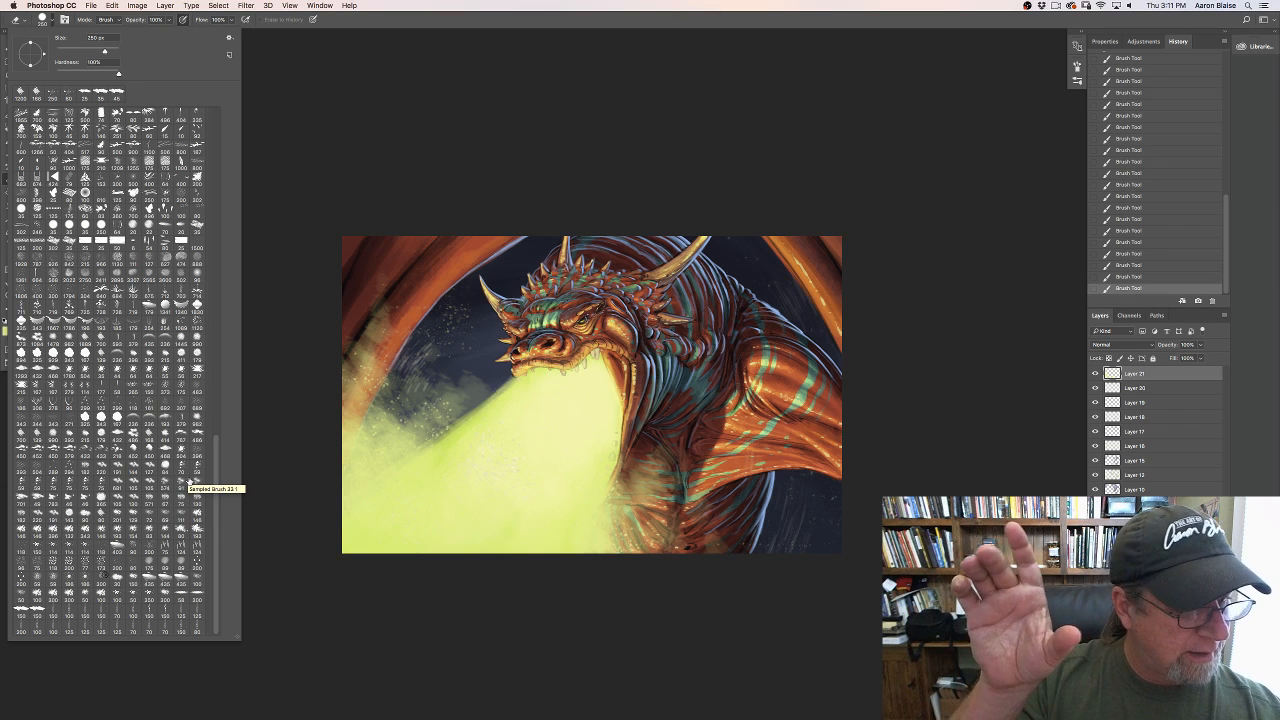
pyautogui.click(149, 436)
pyautogui.click(320, 393)
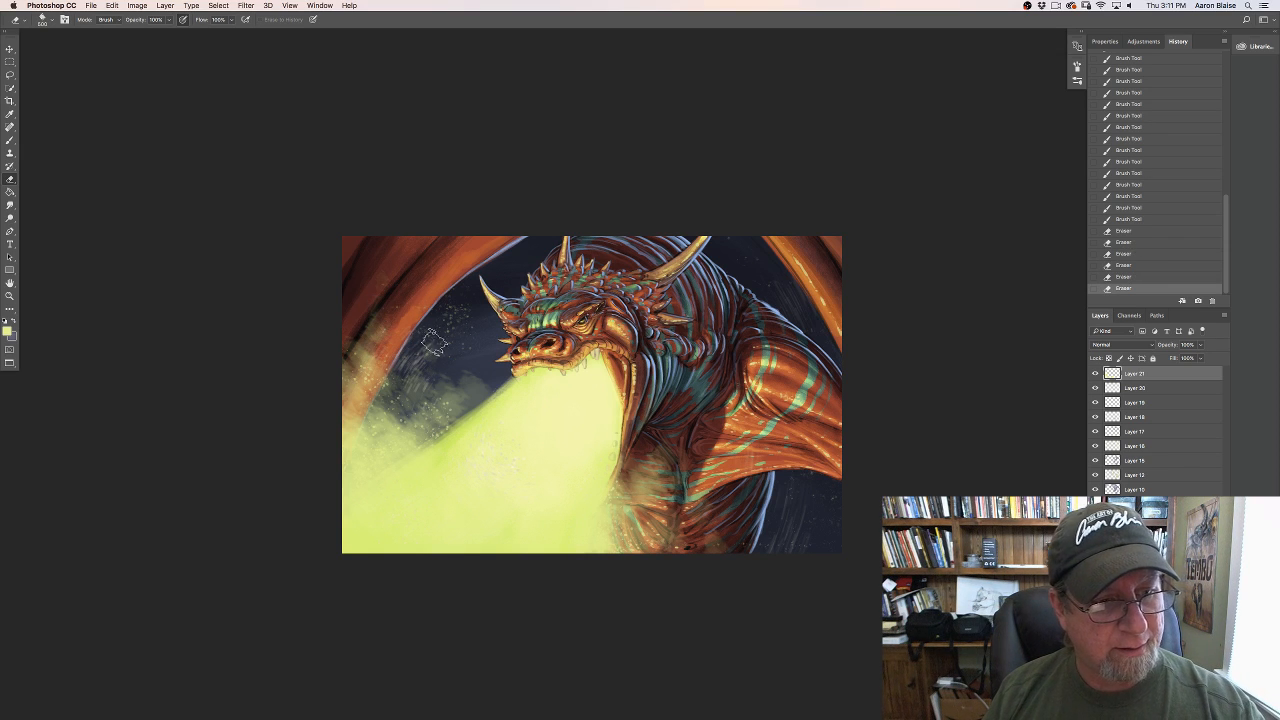
# Step: Erase parts of the smoke over the dark background and wing edge to break it into irregular wisps
pyautogui.moveTo(417, 347)
pyautogui.mouseDown()
pyautogui.moveTo(401, 380)
pyautogui.moveTo(468, 386)
pyautogui.moveTo(403, 408)
pyautogui.mouseUp()
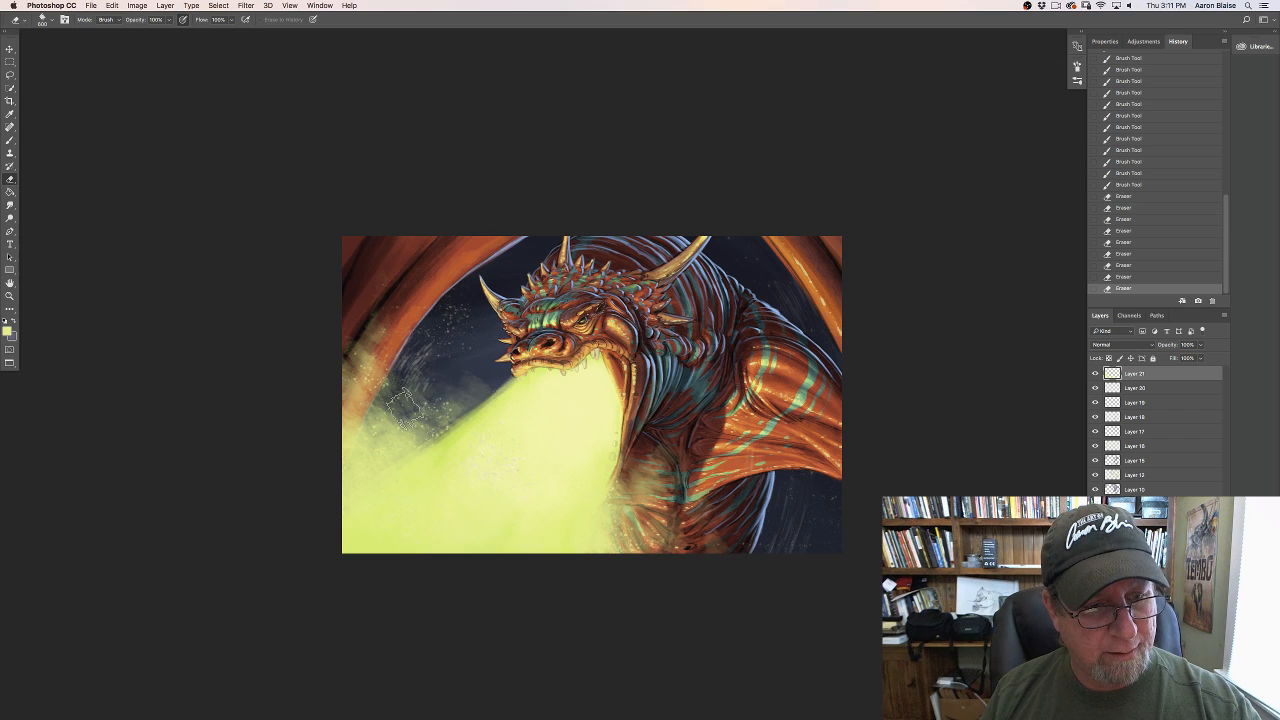
pyautogui.moveTo(469, 385)
pyautogui.mouseDown()
pyautogui.moveTo(374, 346)
pyautogui.moveTo(388, 402)
pyautogui.moveTo(376, 434)
pyautogui.mouseUp()
pyautogui.moveTo(372, 430)
pyautogui.mouseDown()
pyautogui.moveTo(368, 402)
pyautogui.moveTo(390, 432)
pyautogui.moveTo(352, 396)
pyautogui.mouseUp()
pyautogui.moveTo(354, 400); pyautogui.dragTo(357, 420)
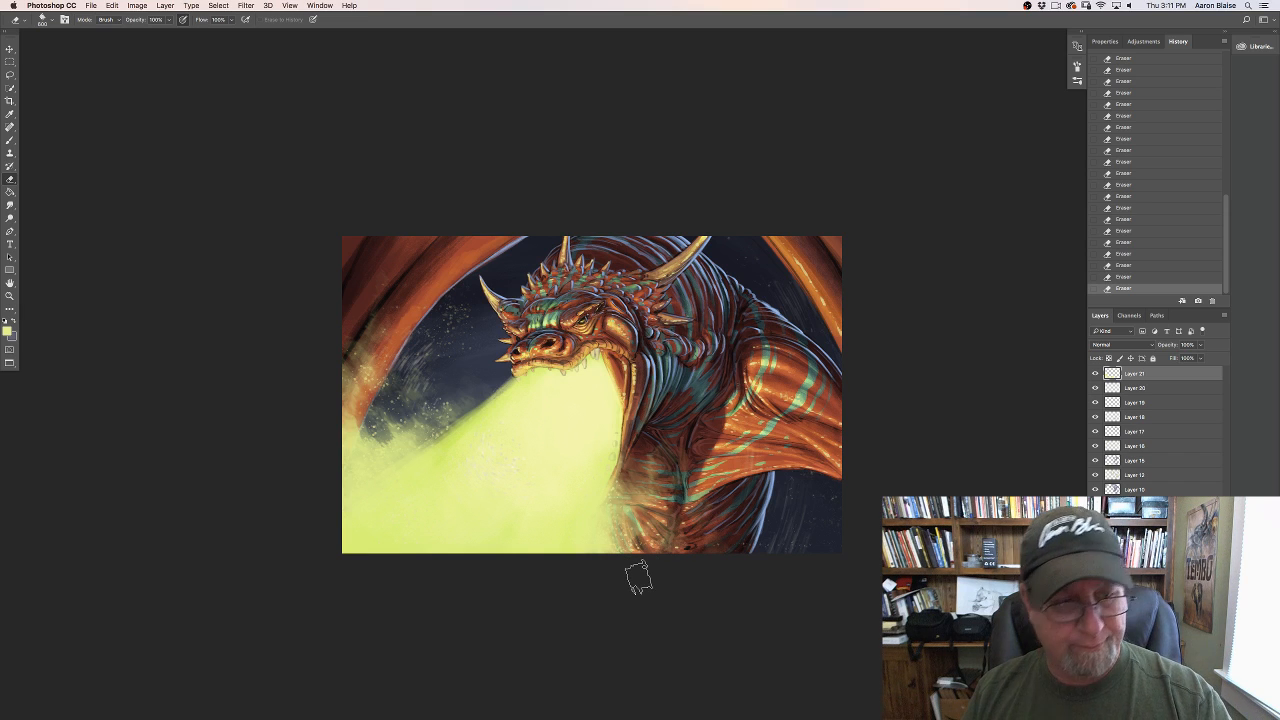
# Step: Return to the smoke brush and repaint yellow-green smoke at the wing's base and along the fire's upper edge
pyautogui.click(9, 141)
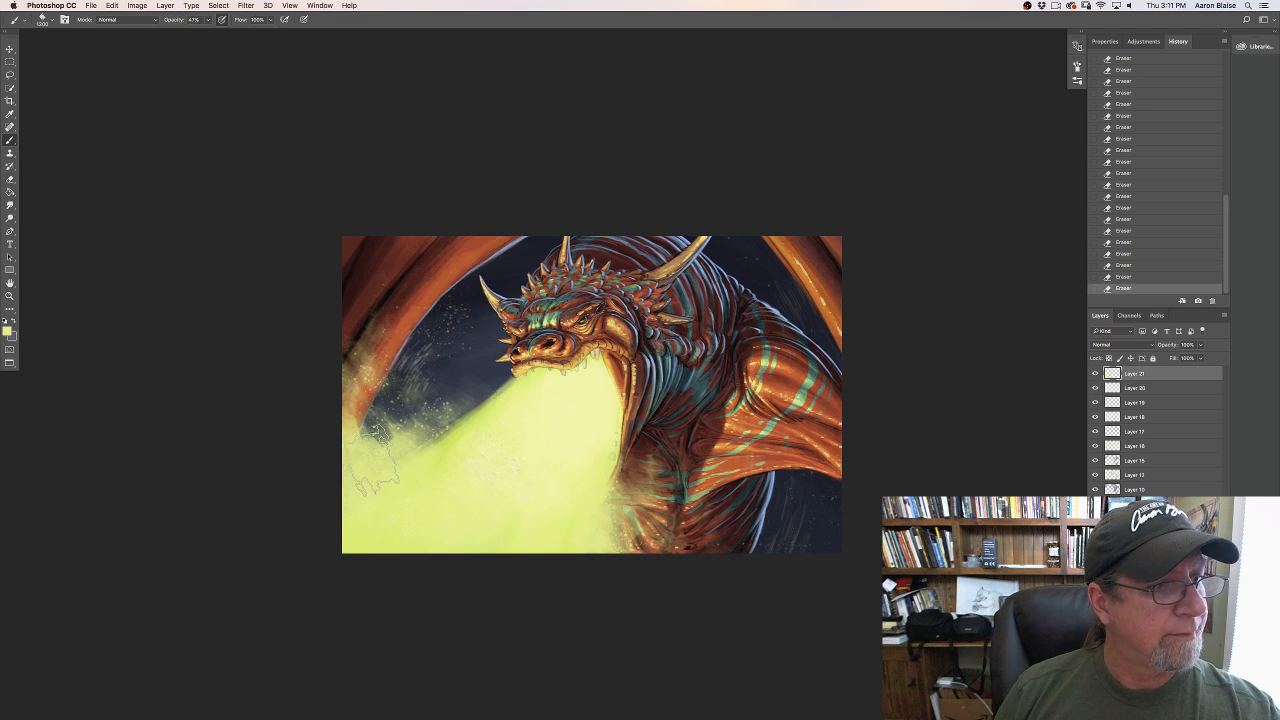
pyautogui.moveTo(382, 462); pyautogui.dragTo(376, 446)
pyautogui.moveTo(374, 440)
pyautogui.mouseDown()
pyautogui.moveTo(384, 452)
pyautogui.moveTo(378, 440)
pyautogui.mouseUp()
pyautogui.moveTo(384, 446); pyautogui.dragTo(374, 432)
pyautogui.moveTo(380, 428); pyautogui.dragTo(378, 418)
pyautogui.moveTo(378, 420); pyautogui.dragTo(358, 396)
pyautogui.moveTo(366, 400); pyautogui.dragTo(408, 442)
pyautogui.moveTo(410, 444)
pyautogui.mouseDown()
pyautogui.moveTo(404, 432)
pyautogui.moveTo(414, 466)
pyautogui.moveTo(386, 428)
pyautogui.mouseUp()
pyautogui.moveTo(384, 436); pyautogui.dragTo(342, 454)
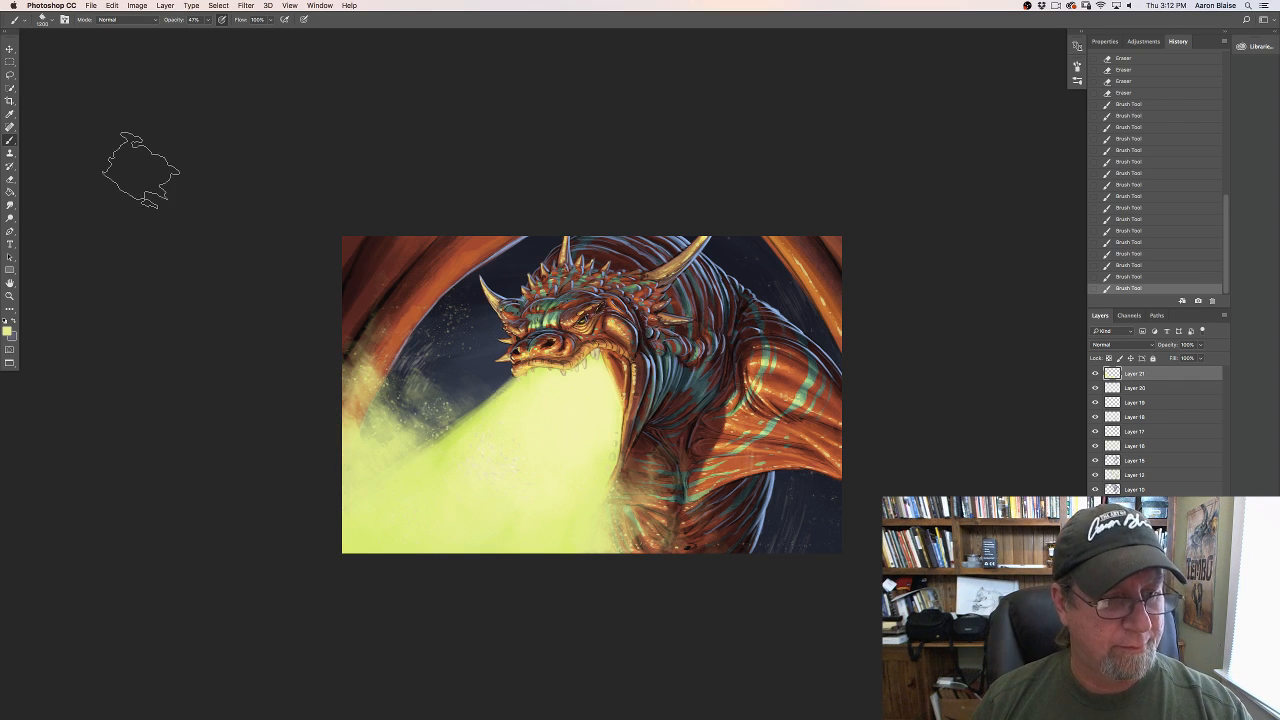
pyautogui.moveTo(438, 472); pyautogui.dragTo(448, 436)
pyautogui.moveTo(454, 440); pyautogui.dragTo(515, 405)
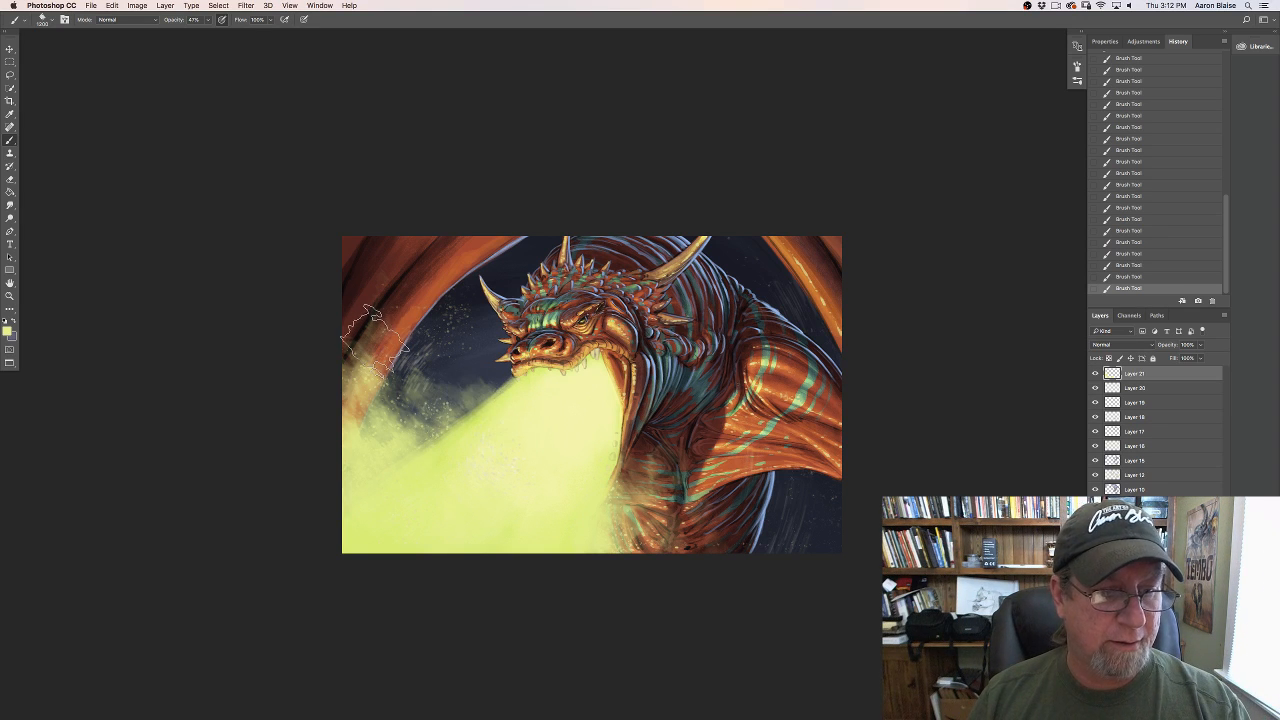
# Step: Try a different textured brush on the smoke above the fire, and undo its strokes
pyautogui.click(42, 20)
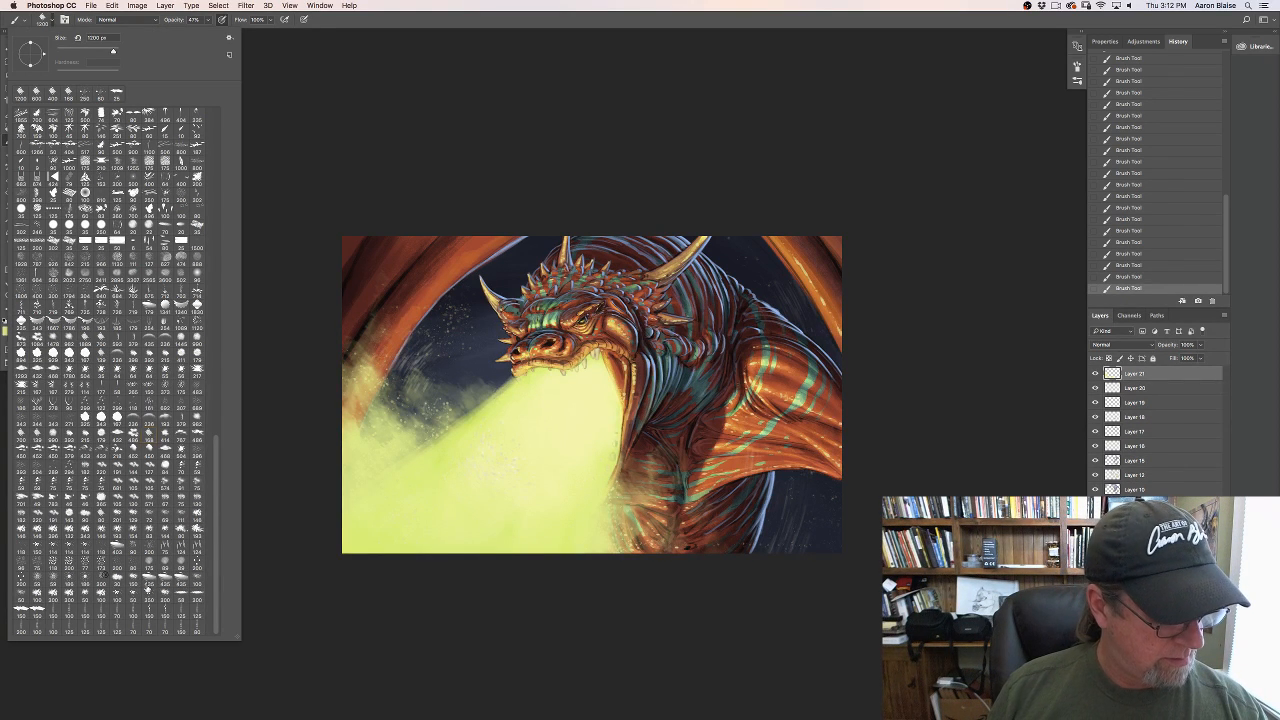
pyautogui.click(131, 578)
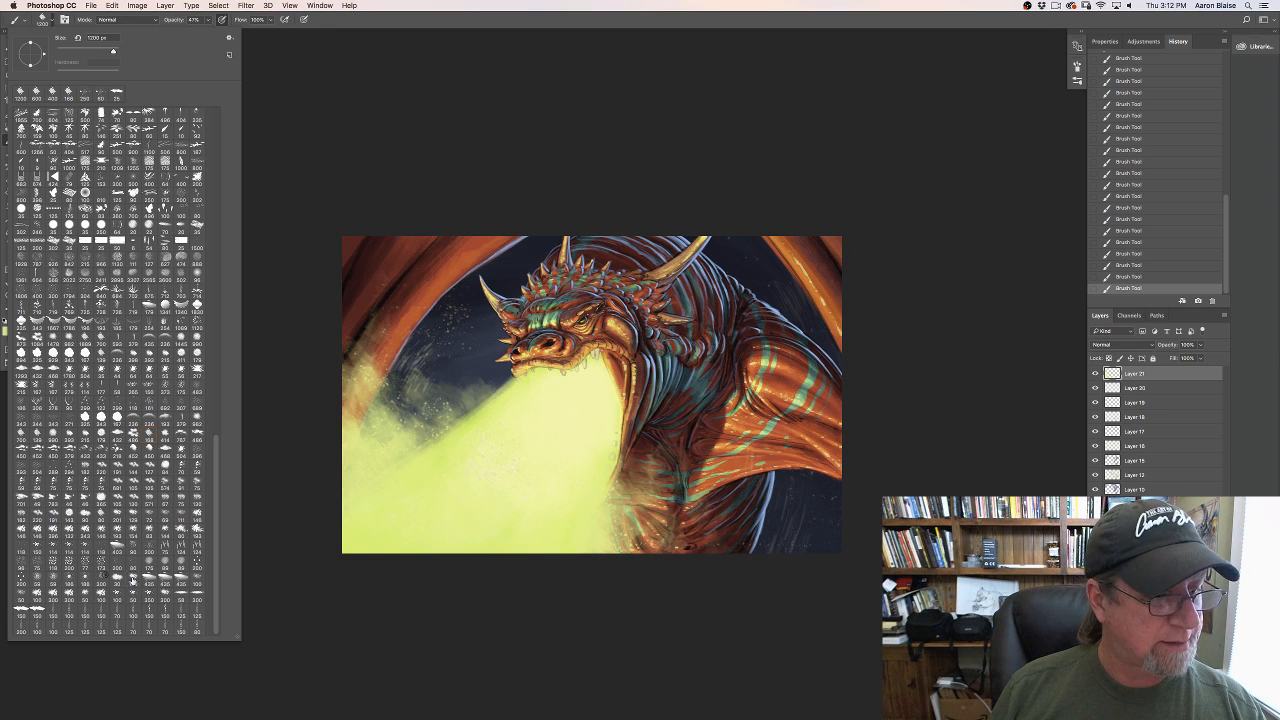
pyautogui.press('Return')
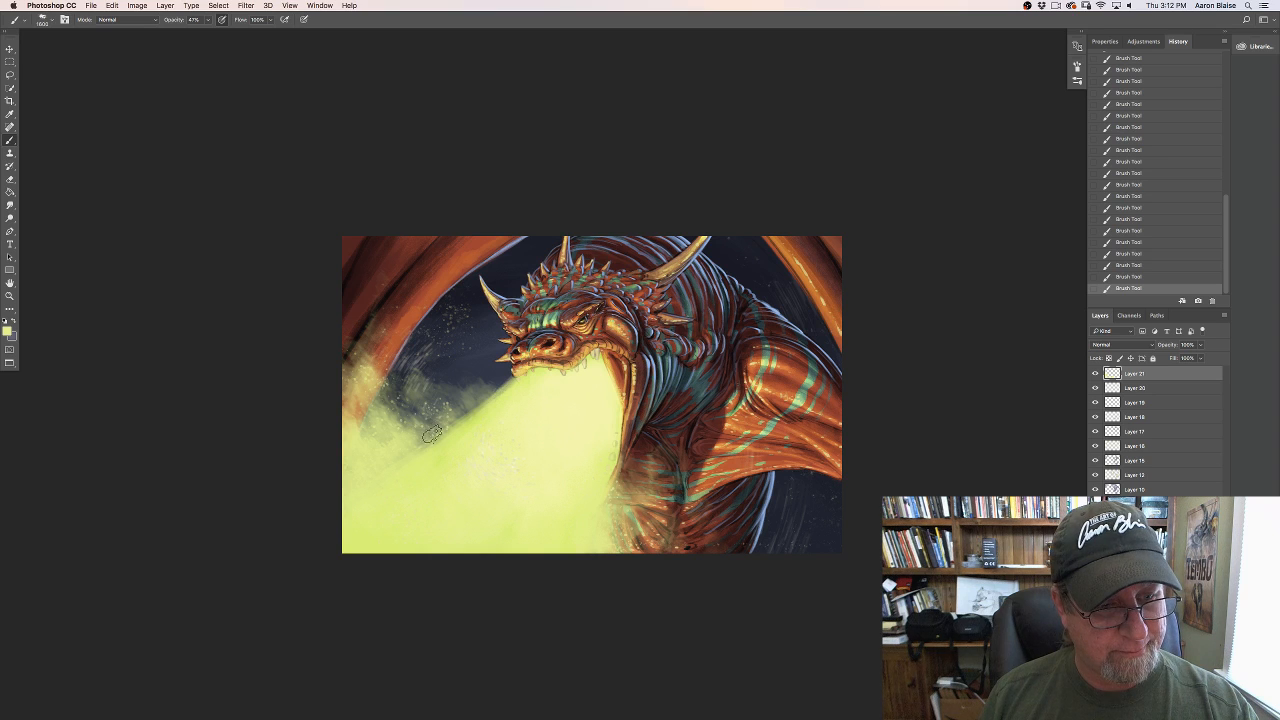
pyautogui.moveTo(432, 433); pyautogui.dragTo(404, 405)
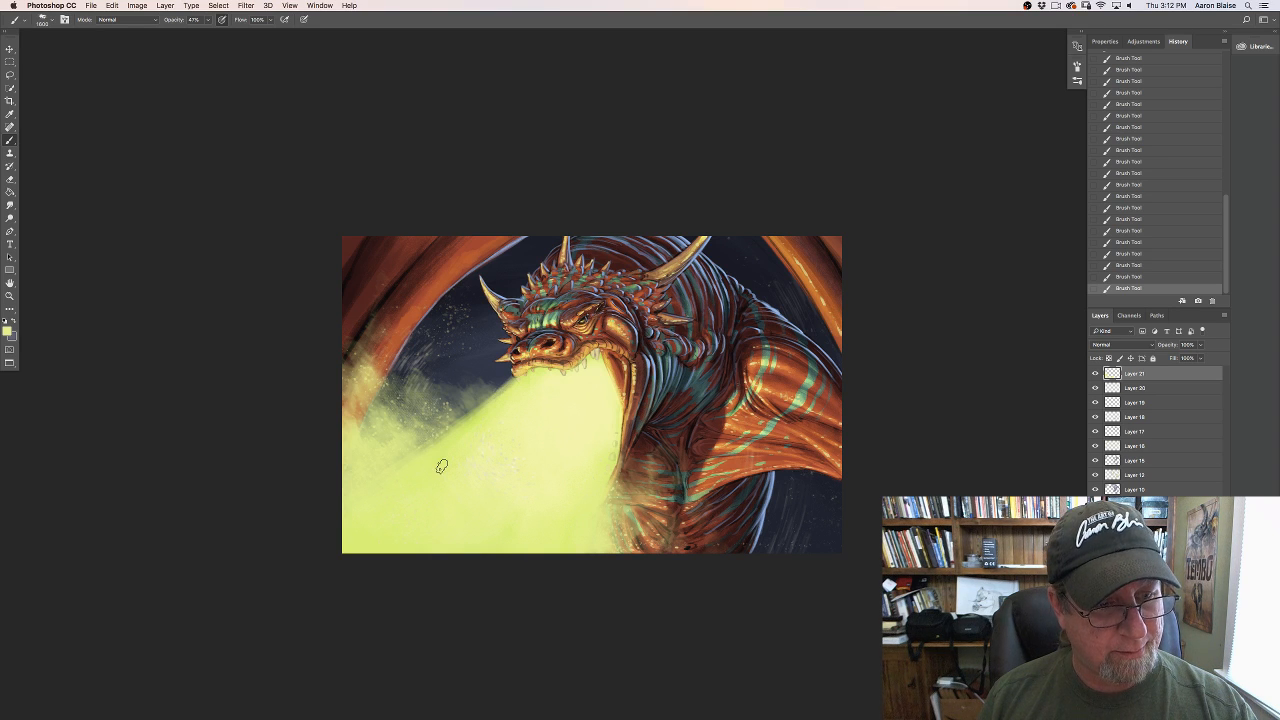
pyautogui.press('super+z')
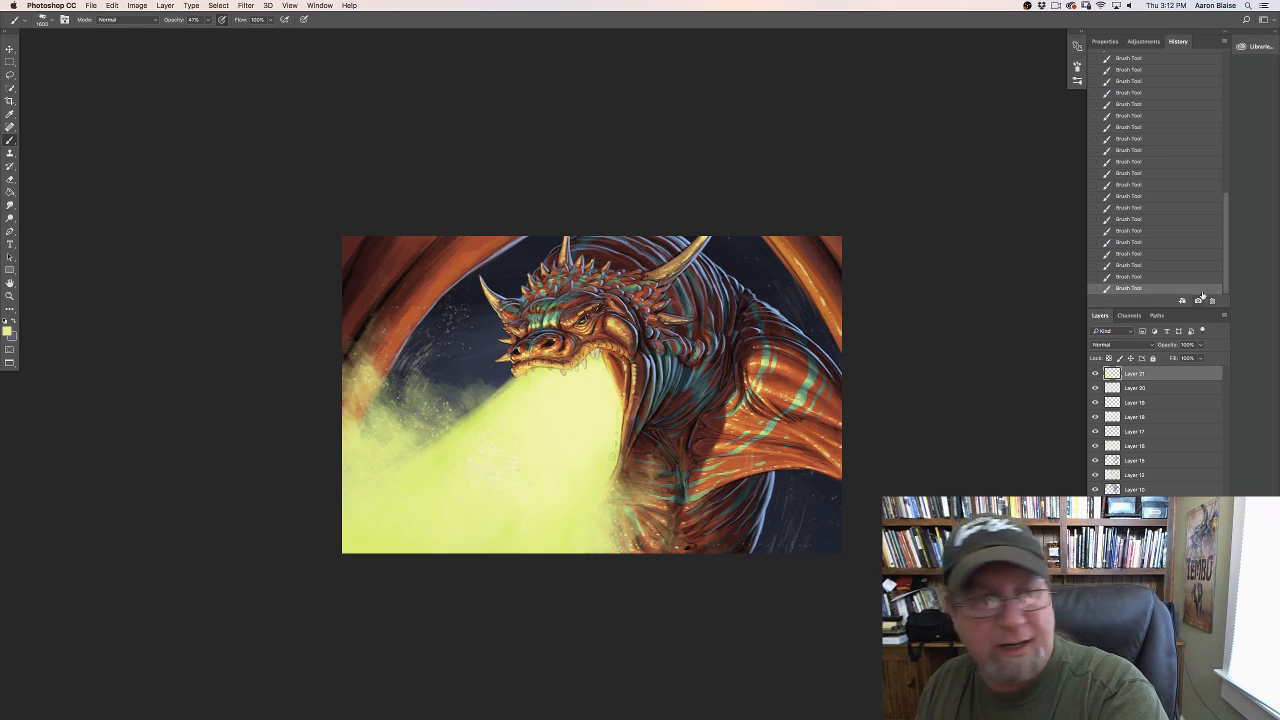
pyautogui.press('super+z')
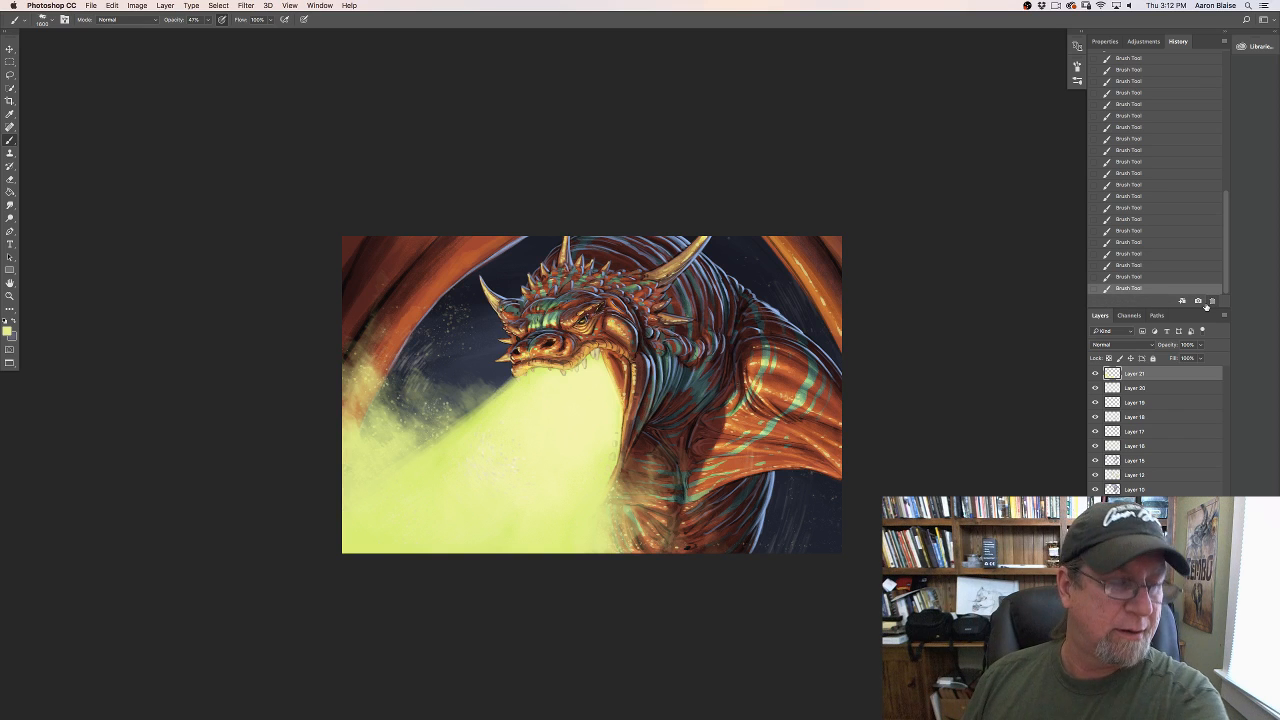
# Step: Switch to an irregular cloud-shaped sampled brush, dab smoke into the background below the right-hand wing, and enlarge the brush to 1000 px
pyautogui.click(44, 20)
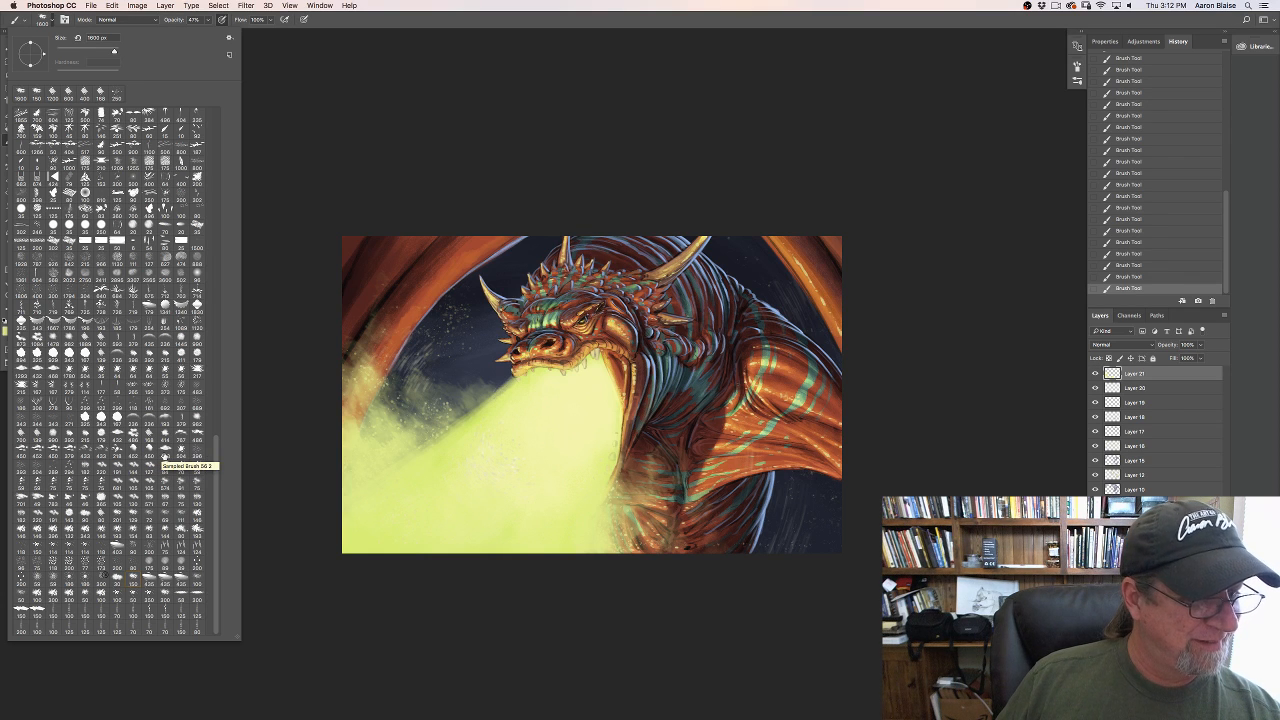
pyautogui.doubleClick(164, 446)
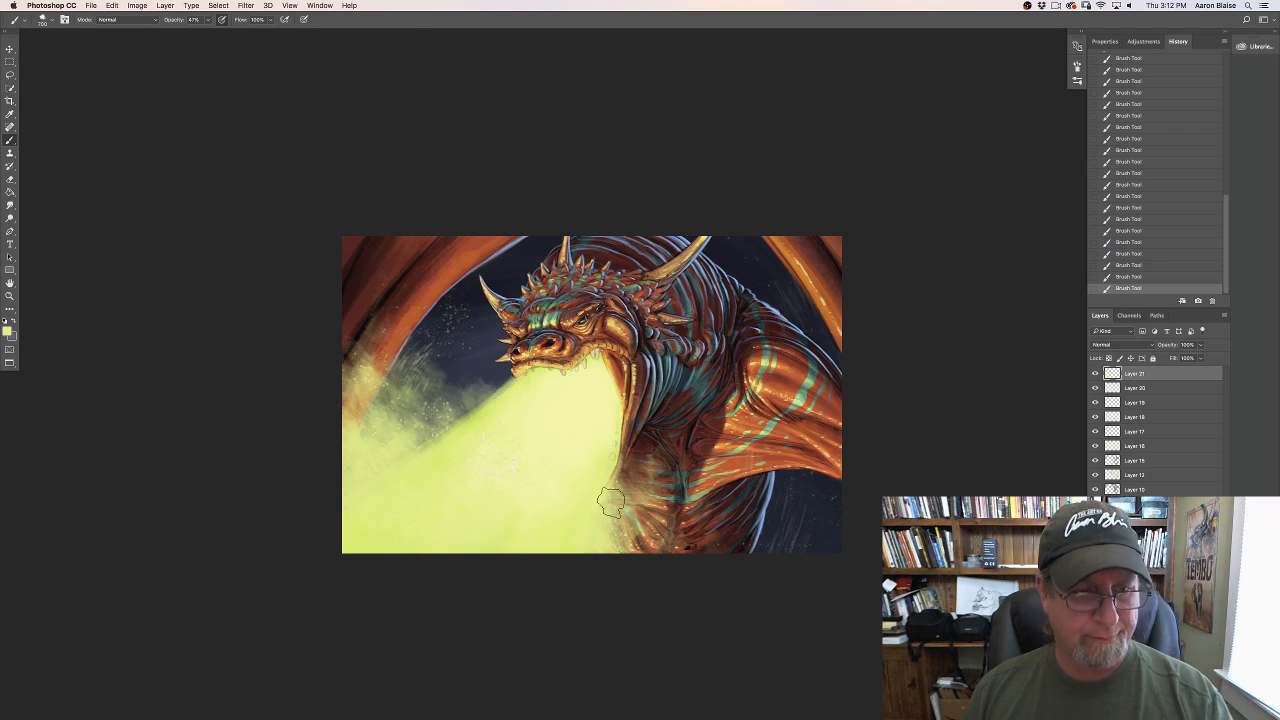
pyautogui.moveTo(611, 503)
pyautogui.mouseDown()
pyautogui.moveTo(650, 482)
pyautogui.moveTo(800, 548)
pyautogui.mouseUp()
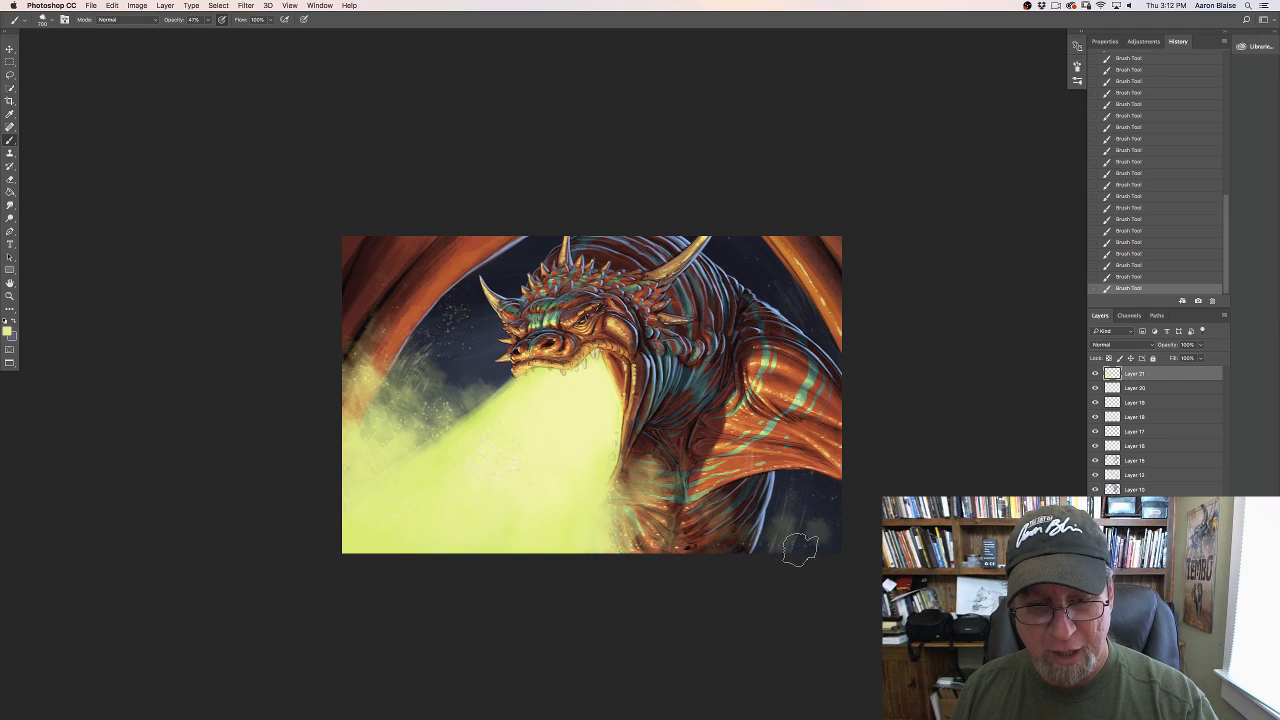
pyautogui.press(']')
pyautogui.press(']')
pyautogui.press(']')
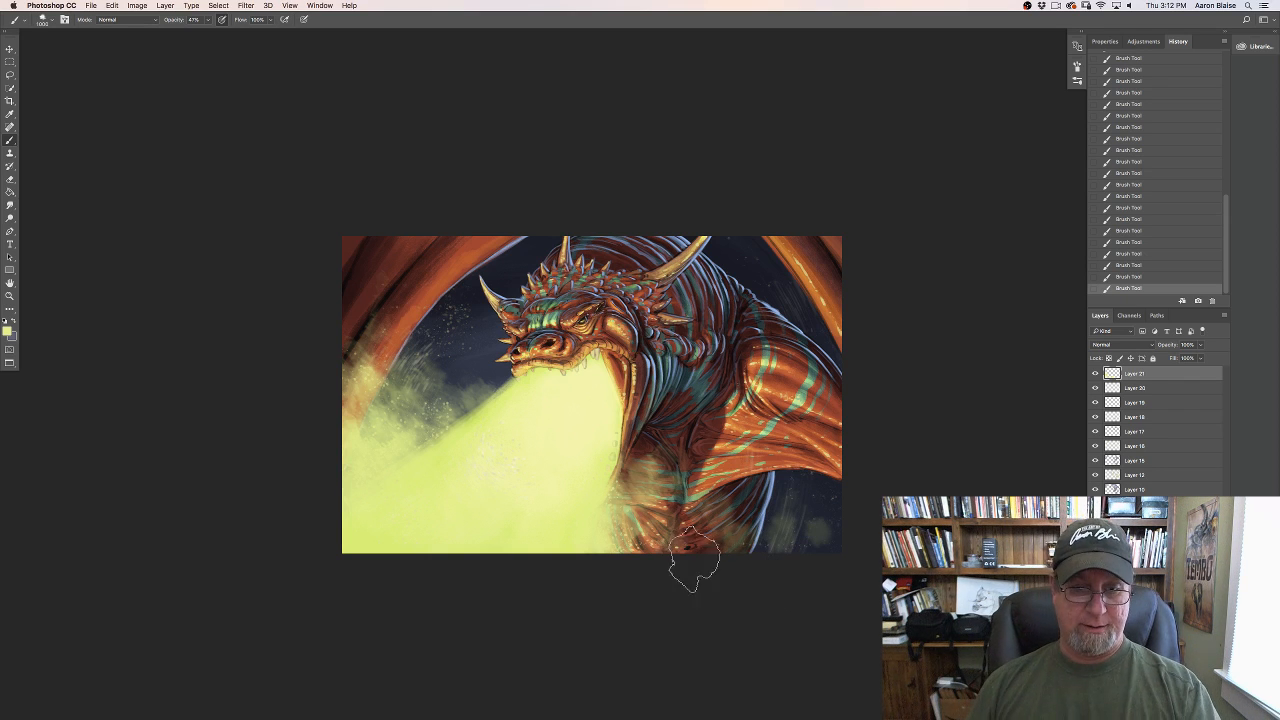
# Step: Paint yellow-green smoke over the dragon's lower body, the left-hand wing and the hazy area above the fire
pyautogui.moveTo(706, 563)
pyautogui.mouseDown()
pyautogui.moveTo(668, 505)
pyautogui.moveTo(643, 562)
pyautogui.moveTo(671, 546)
pyautogui.moveTo(643, 500)
pyautogui.mouseUp()
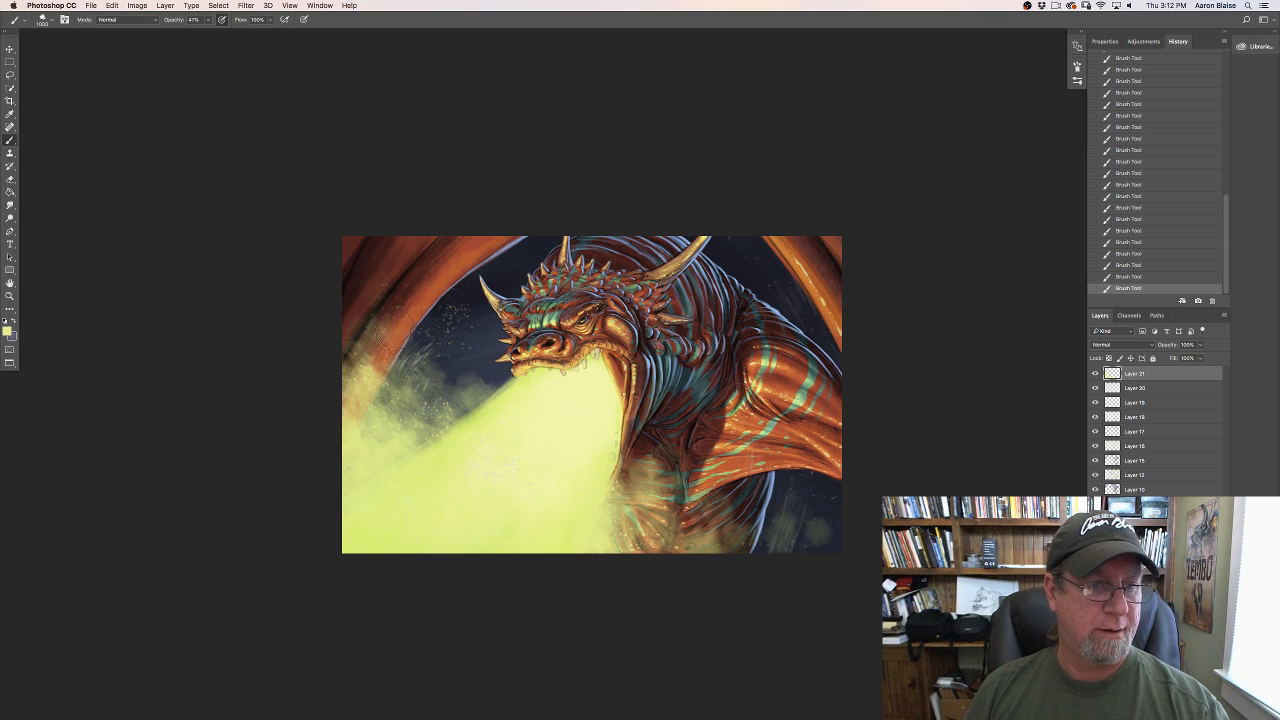
pyautogui.moveTo(398, 326)
pyautogui.mouseDown()
pyautogui.moveTo(386, 311)
pyautogui.moveTo(361, 357)
pyautogui.mouseUp()
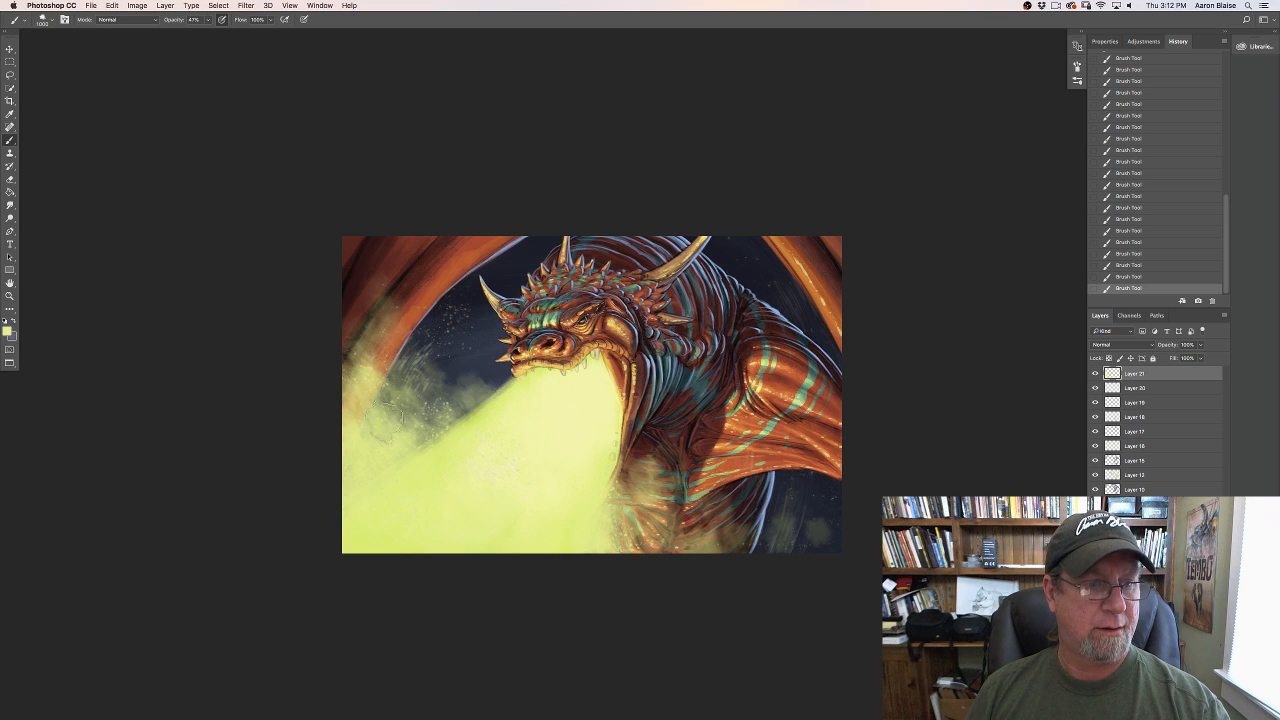
pyautogui.moveTo(390, 422)
pyautogui.mouseDown()
pyautogui.moveTo(438, 402)
pyautogui.moveTo(434, 370)
pyautogui.mouseUp()
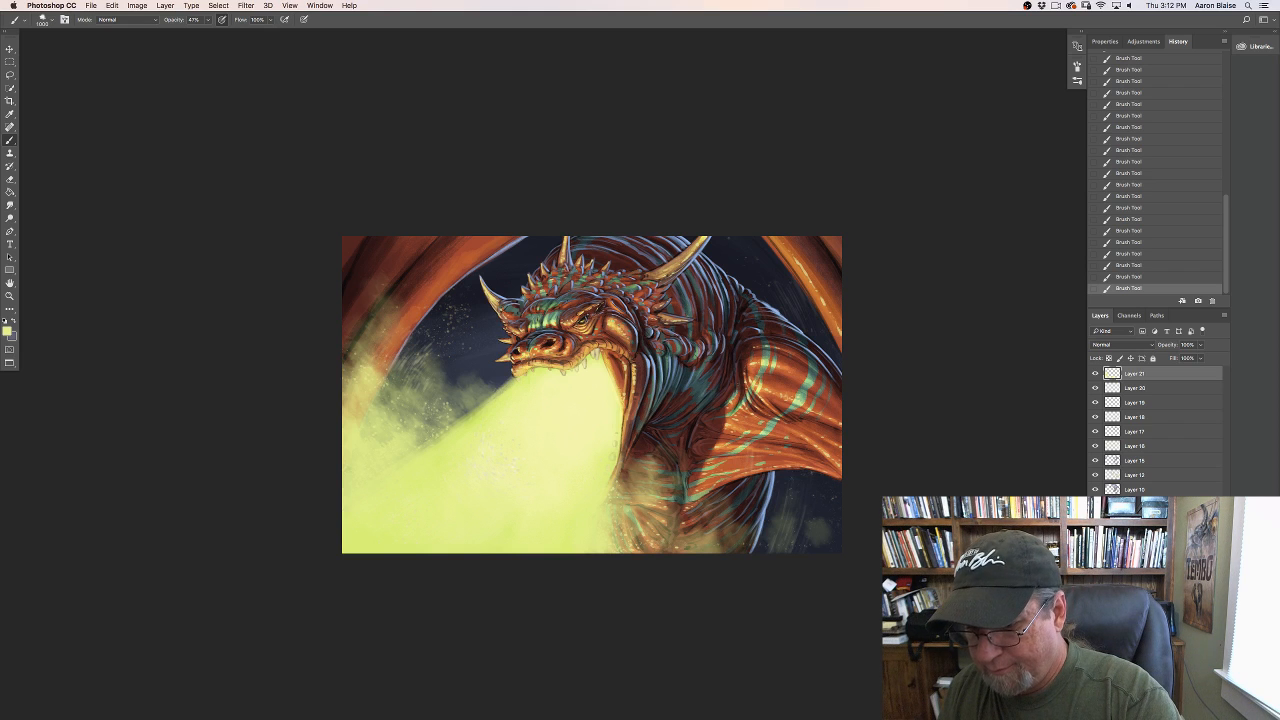
# Step: Add a new layer behind the dragon and paint smoke puffs into the dark background below the right-hand wing
pyautogui.click(1140, 560)
pyautogui.click(1198, 713)
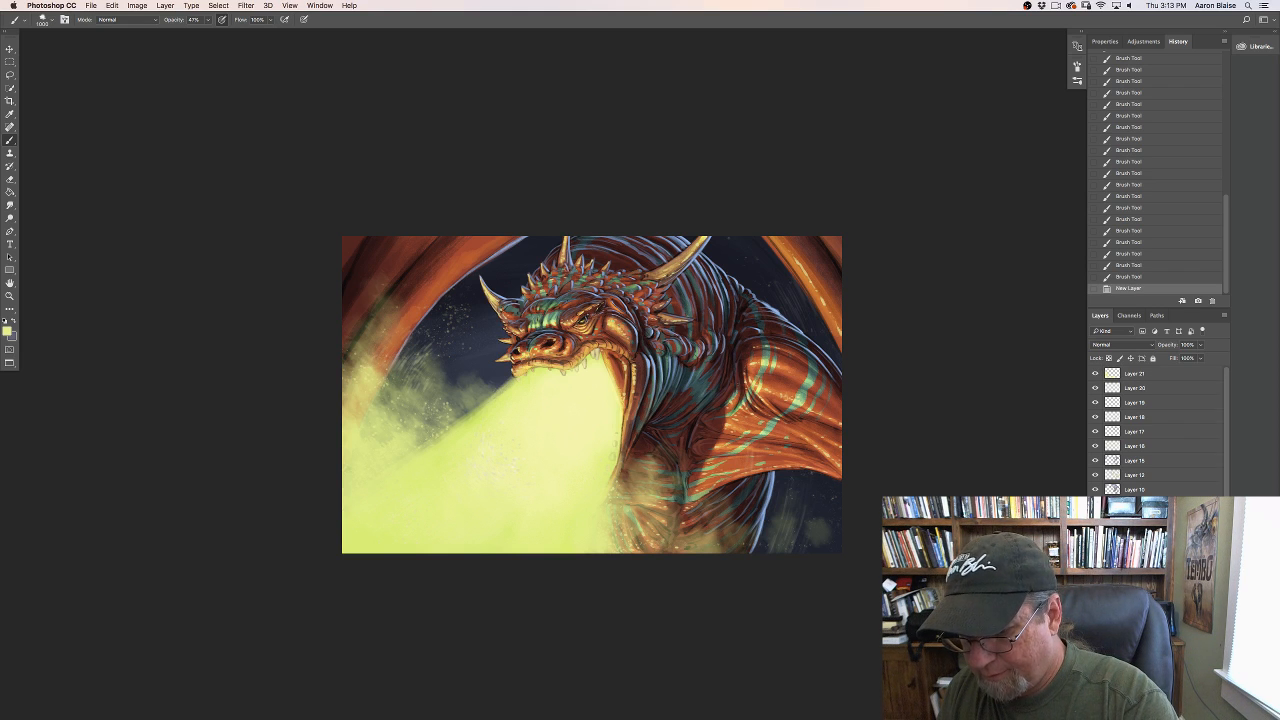
pyautogui.moveTo(758, 524)
pyautogui.mouseDown()
pyautogui.moveTo(772, 485)
pyautogui.moveTo(796, 526)
pyautogui.mouseUp()
pyautogui.click(803, 524)
pyautogui.click(816, 522)
pyautogui.click(820, 508)
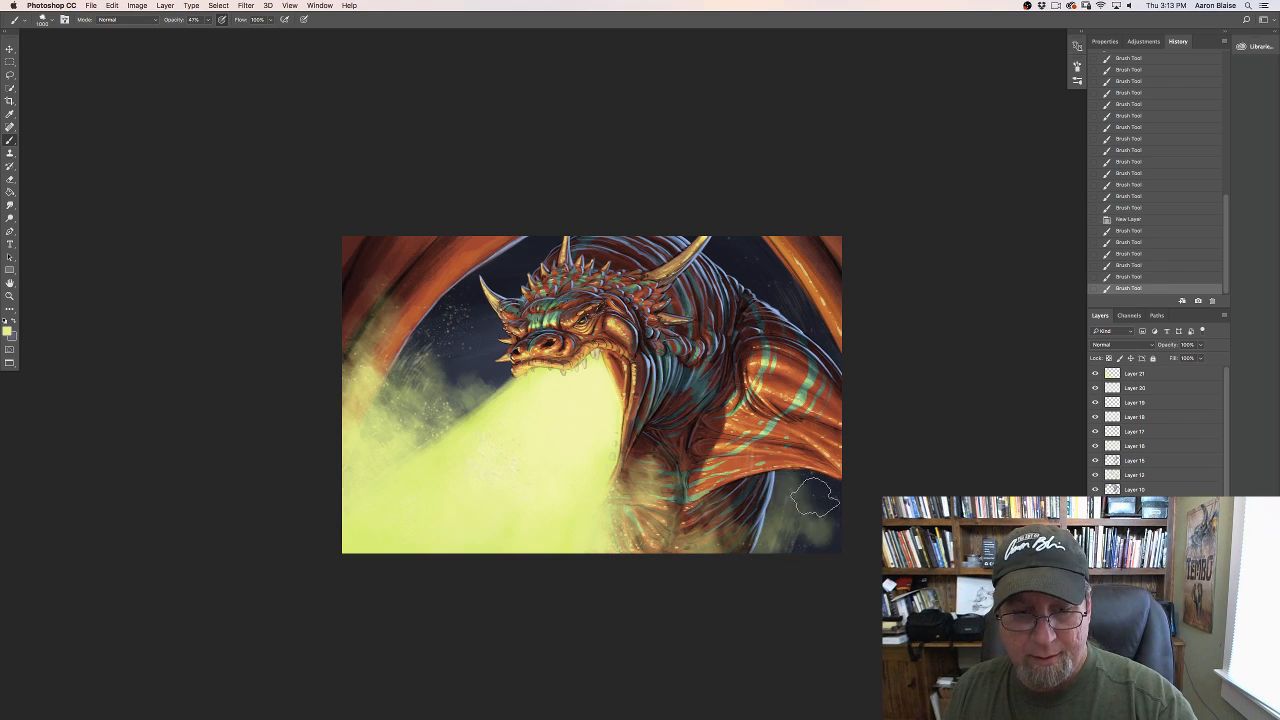
pyautogui.click(815, 496)
pyautogui.click(798, 480)
# Step: Paint smoke puffs behind the dragon's back and shoulder, and add another dab below the right-hand wing
pyautogui.click(811, 332)
pyautogui.click(804, 322)
pyautogui.click(779, 298)
pyautogui.click(766, 286)
pyautogui.click(755, 277)
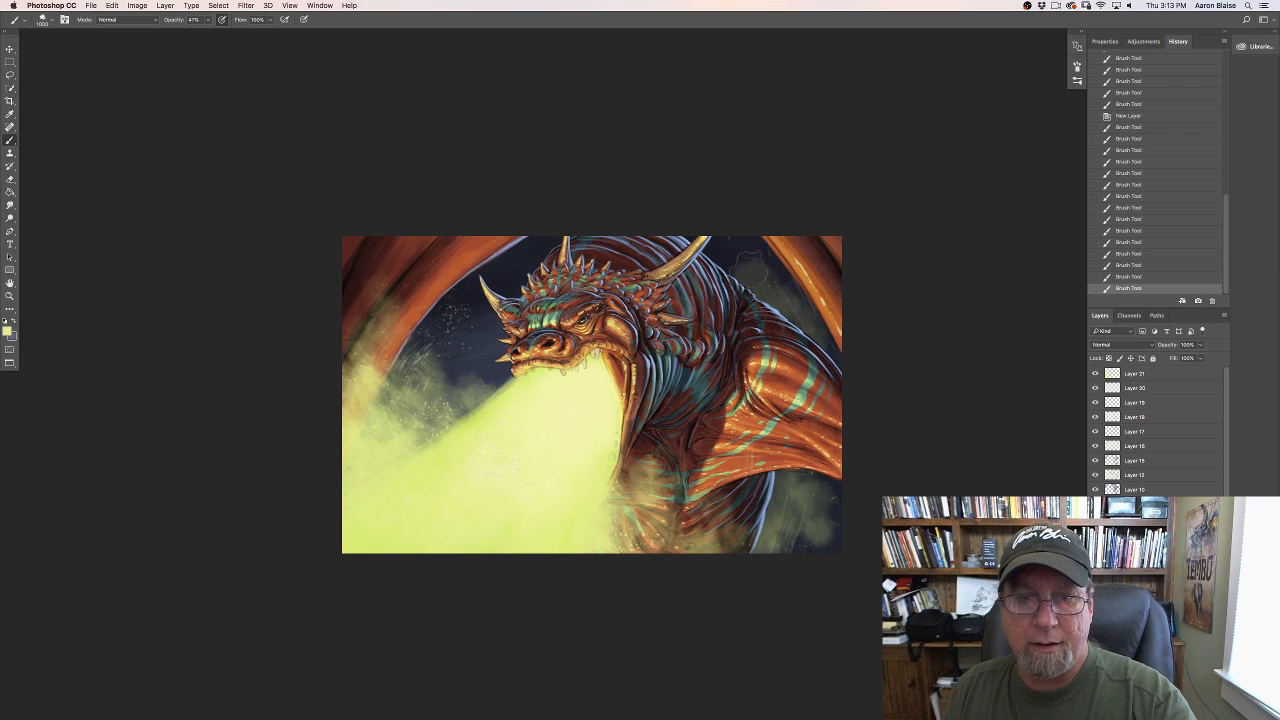
pyautogui.click(751, 275)
pyautogui.click(746, 270)
pyautogui.click(735, 267)
pyautogui.click(724, 267)
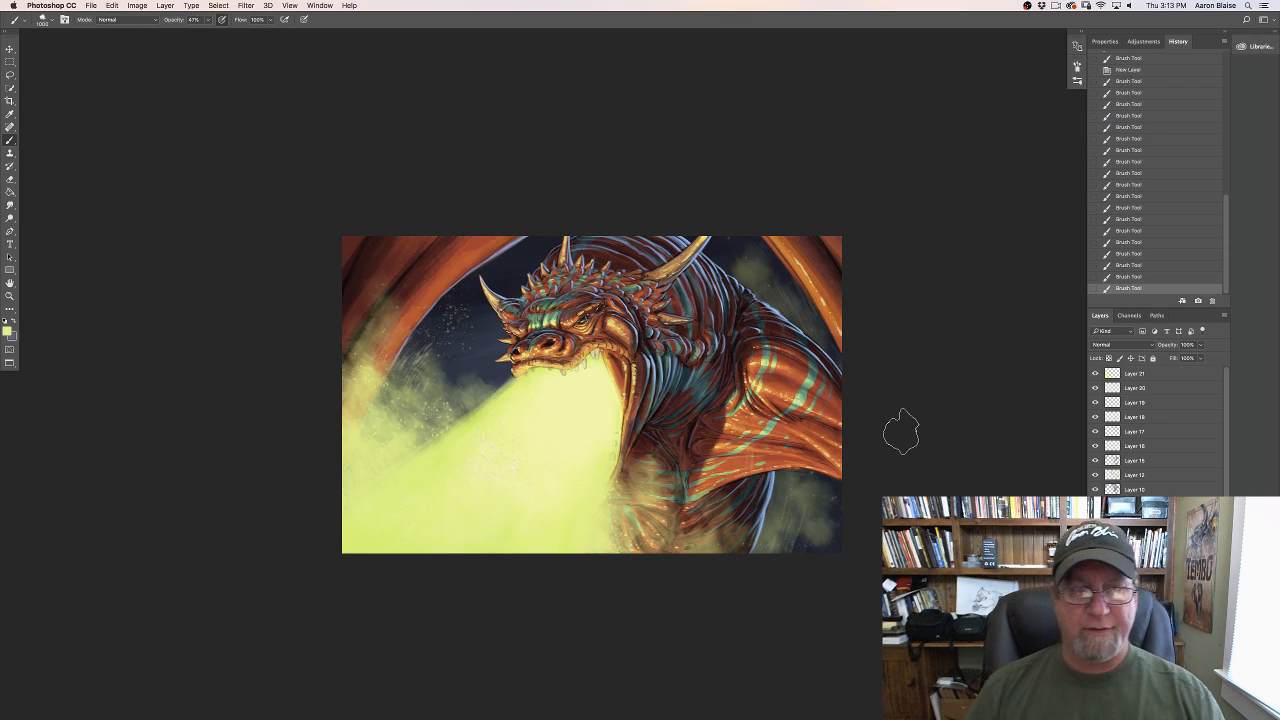
pyautogui.click(820, 489)
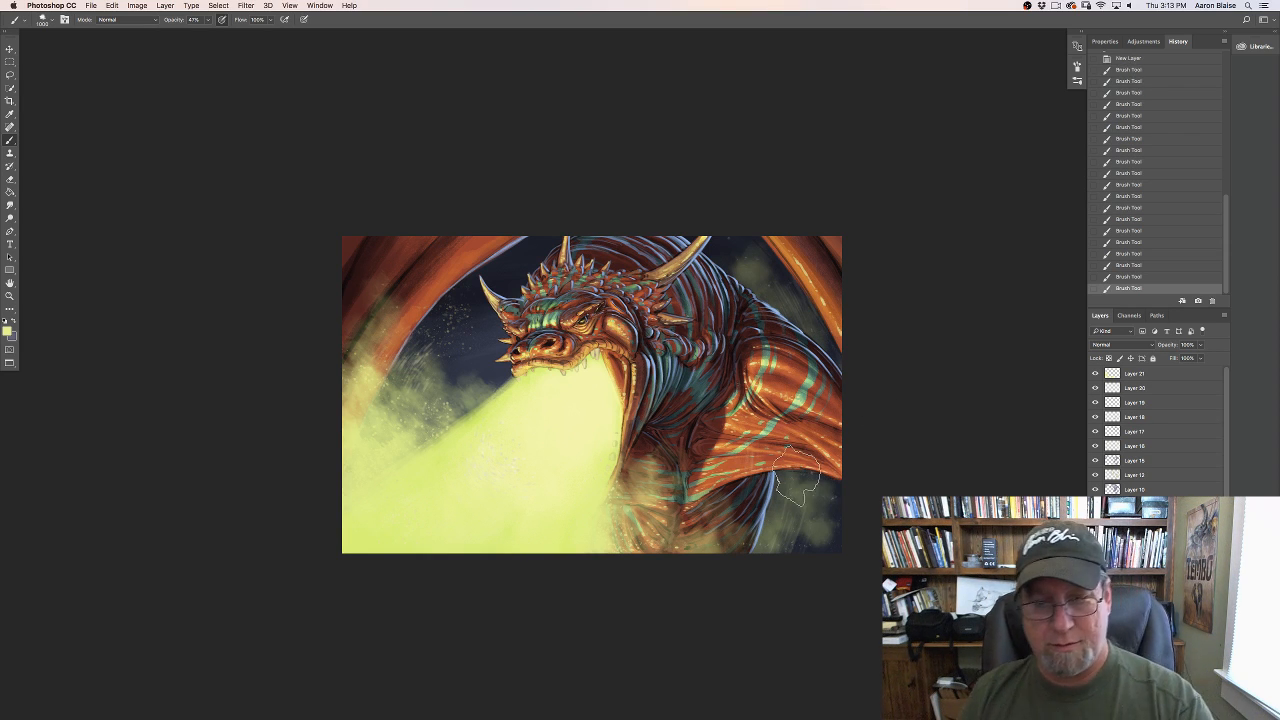
# Step: Lower the brush opacity to 15% and erase parts of the smoke behind the shoulder and below the wing
pyautogui.click(209, 21)
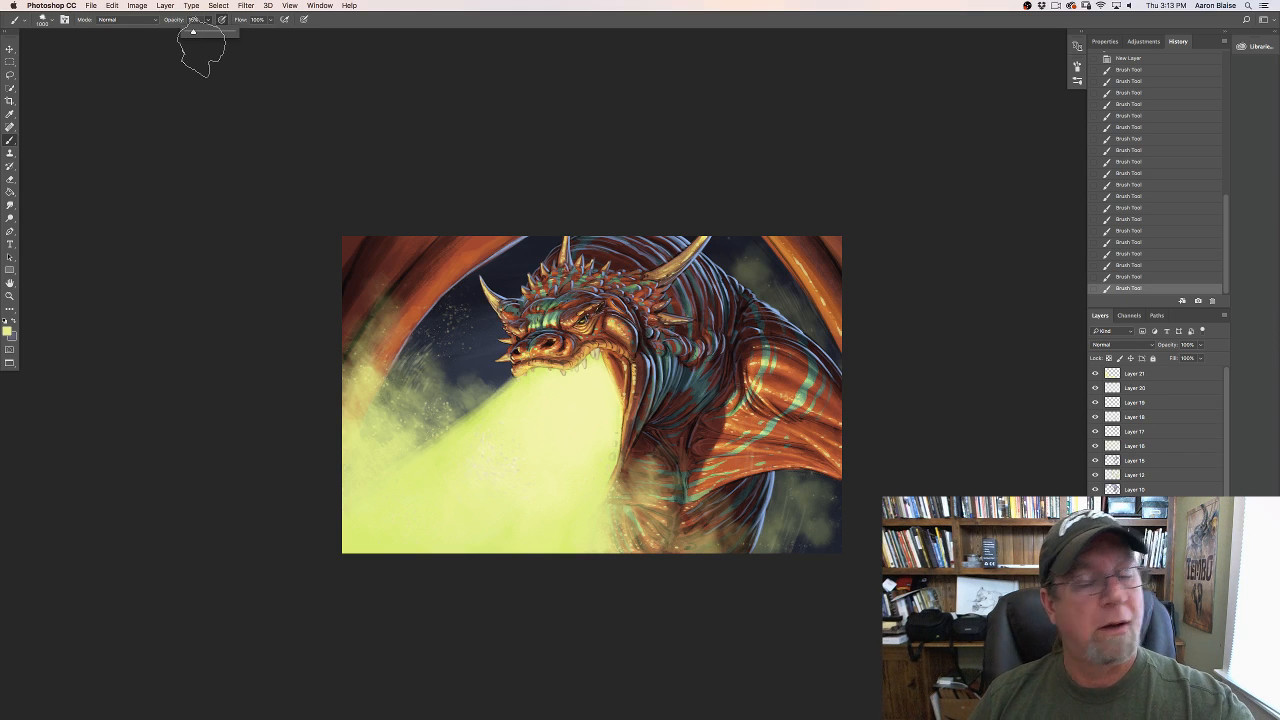
pyautogui.click(757, 262)
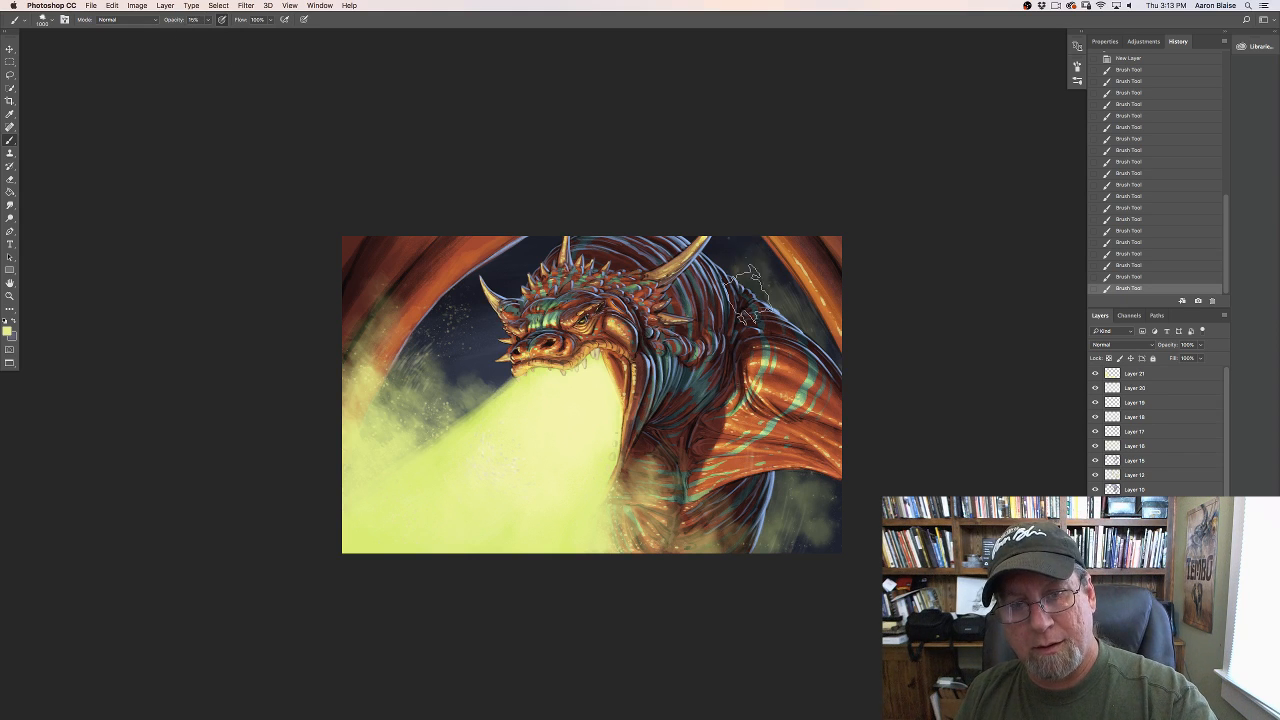
pyautogui.moveTo(801, 318); pyautogui.dragTo(795, 325)
pyautogui.moveTo(820, 486)
pyautogui.mouseDown()
pyautogui.moveTo(803, 571)
pyautogui.moveTo(784, 523)
pyautogui.moveTo(812, 487)
pyautogui.moveTo(777, 580)
pyautogui.moveTo(733, 550)
pyautogui.mouseUp()
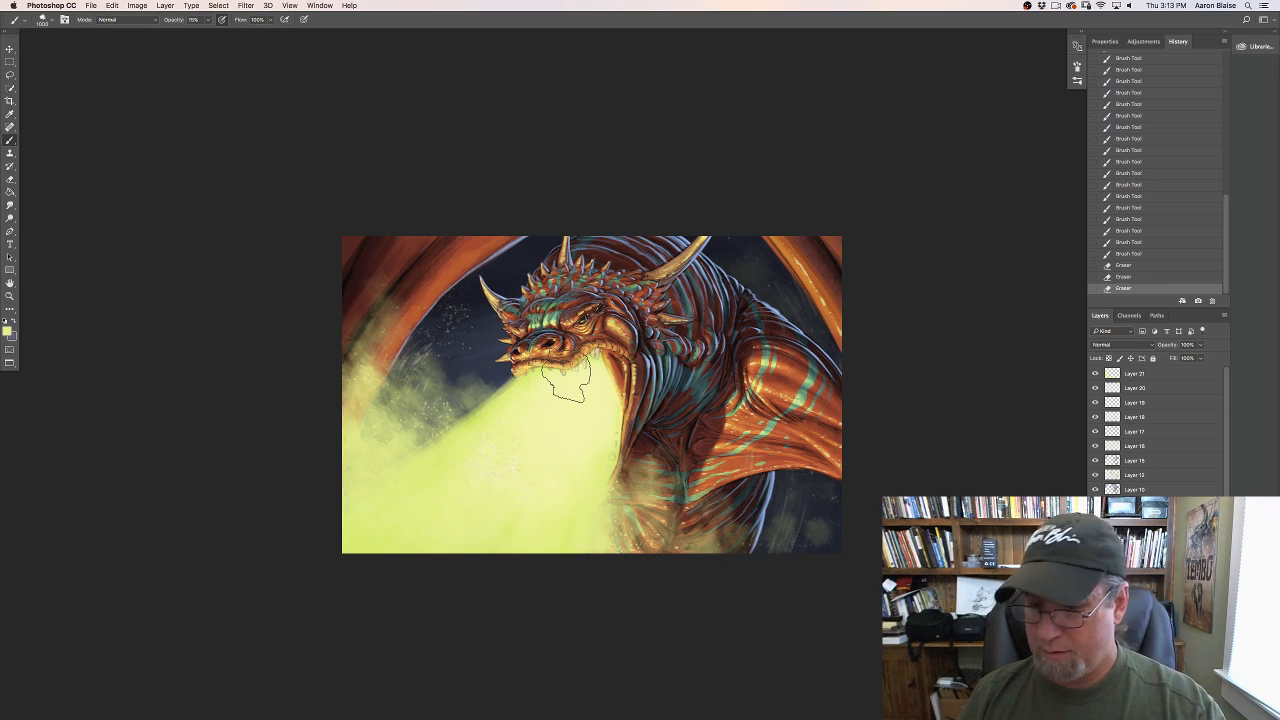
# Step: Paint faint smoke into the dark background in front of the dragon's snout and beside its small horn
pyautogui.click(503, 374)
pyautogui.click(482, 368)
pyautogui.click(462, 360)
pyautogui.click(448, 344)
pyautogui.click(458, 332)
pyautogui.click(474, 322)
pyautogui.click(486, 314)
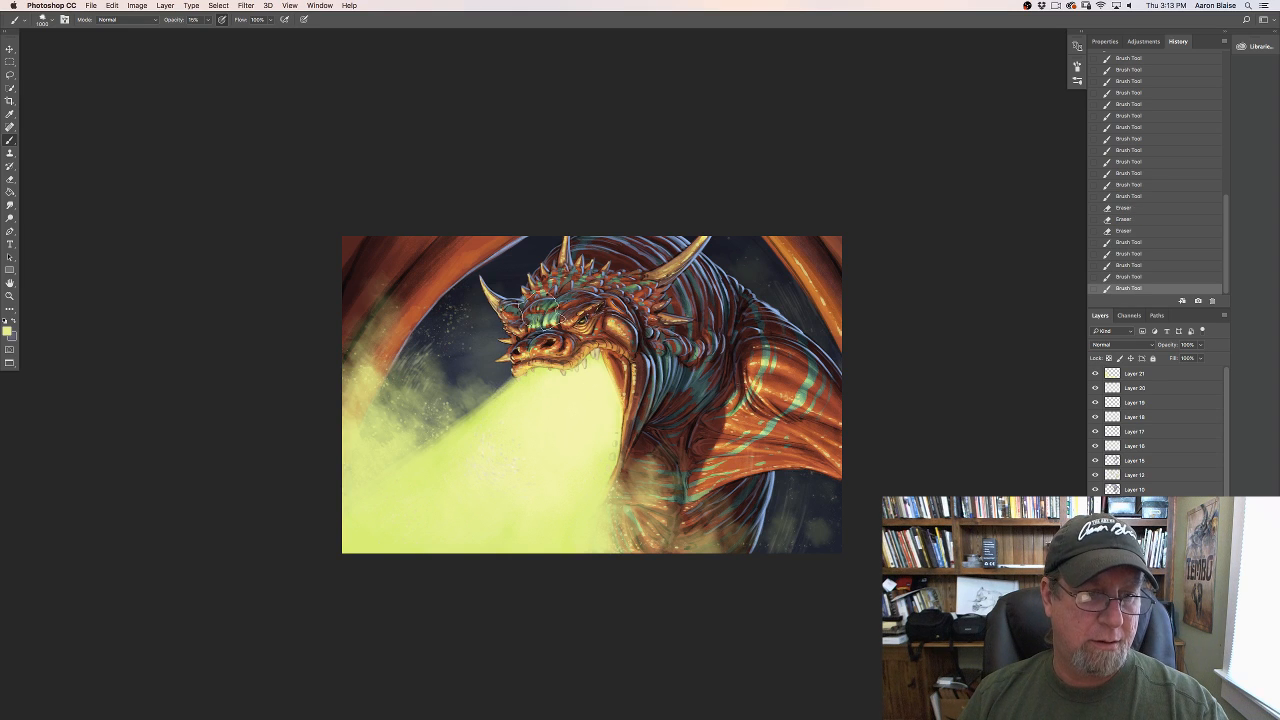
# Step: Add faint smoke to the background behind the dragon's shoulder and in the corner below the right-hand wing
pyautogui.click(818, 338)
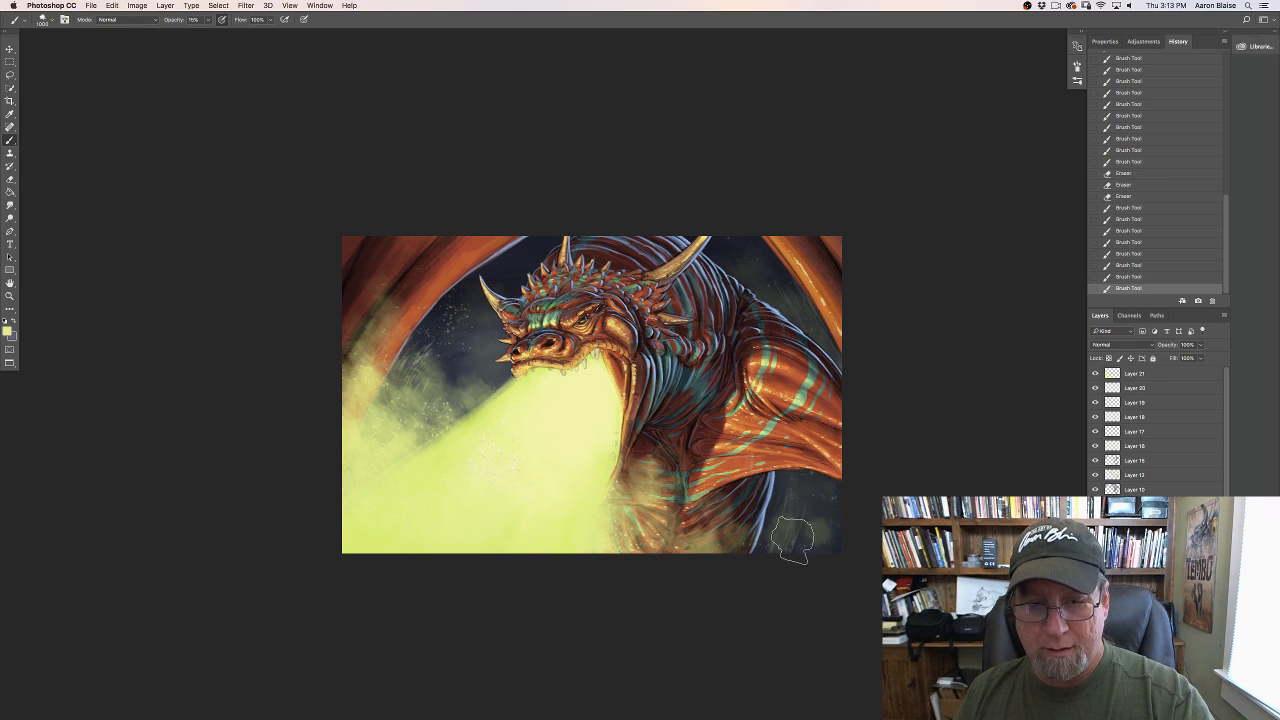
pyautogui.click(760, 552)
pyautogui.click(793, 530)
pyautogui.click(823, 528)
pyautogui.click(845, 524)
pyautogui.click(840, 546)
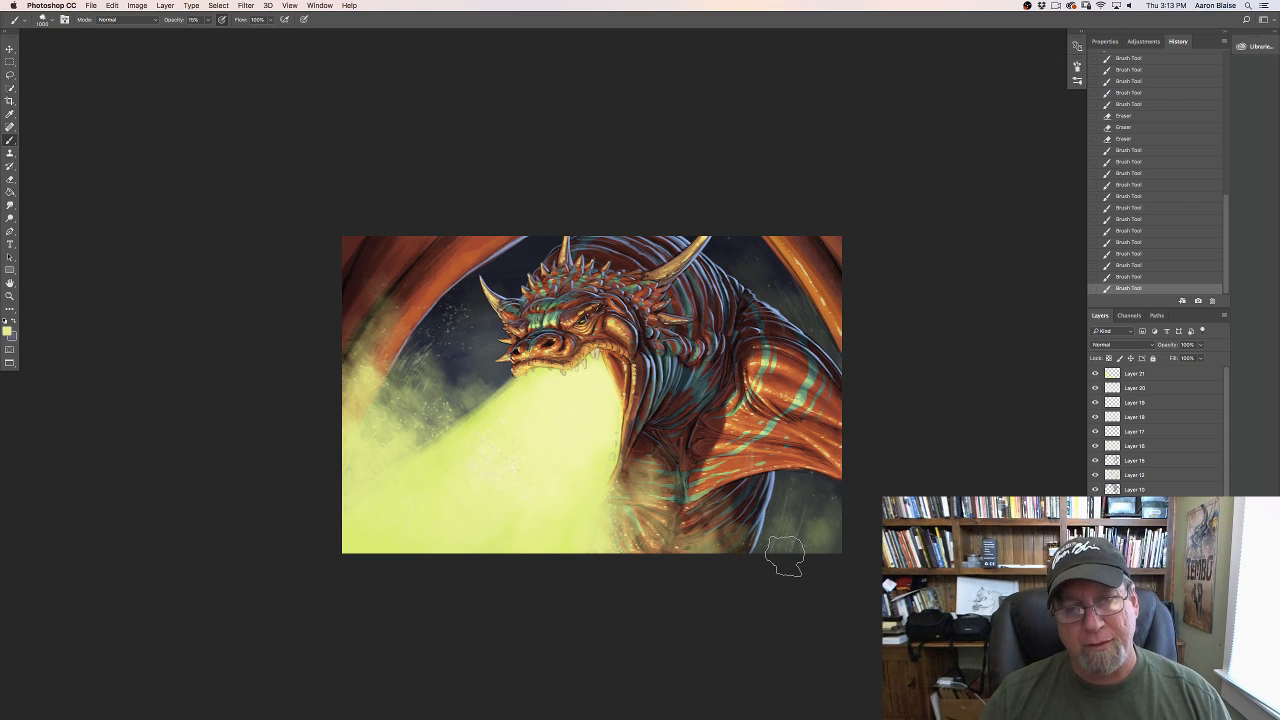
# Step: Add a new layer above Layer 21 and set the foreground colour to a muted khaki with H 54, S 31, B 76
pyautogui.press('super+plus')
pyautogui.press('super+plus')
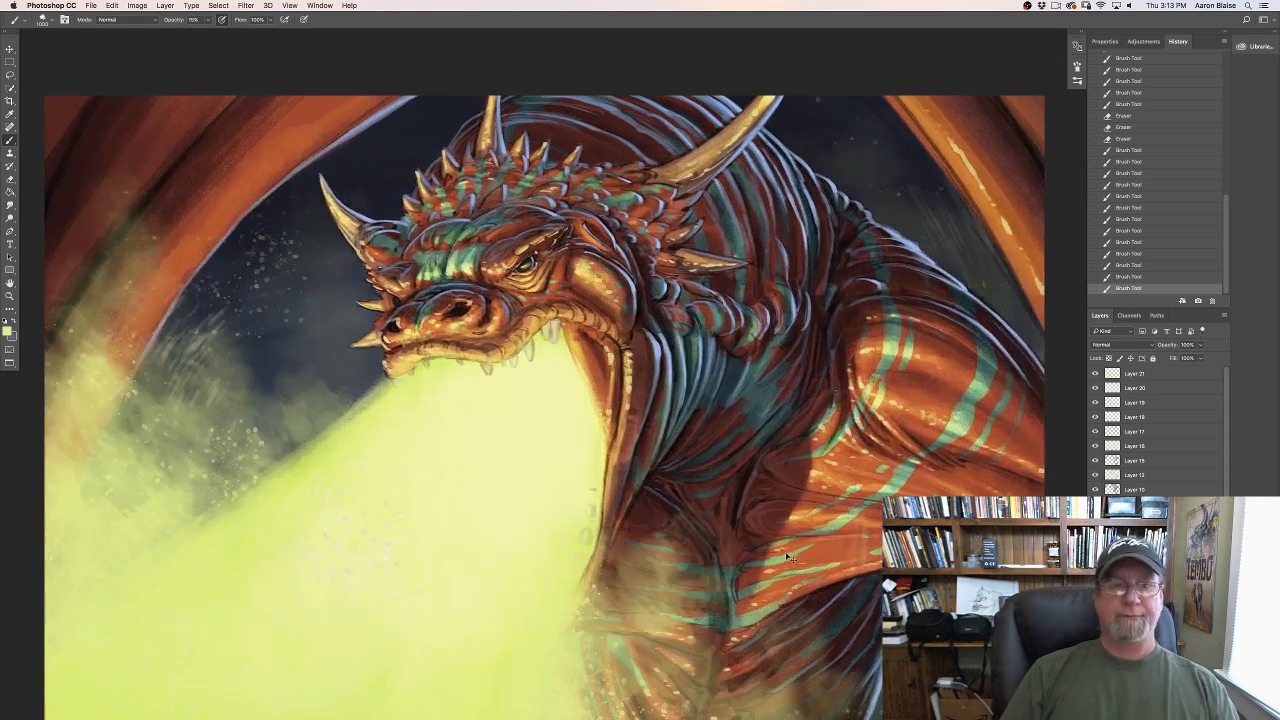
pyautogui.press('super+plus')
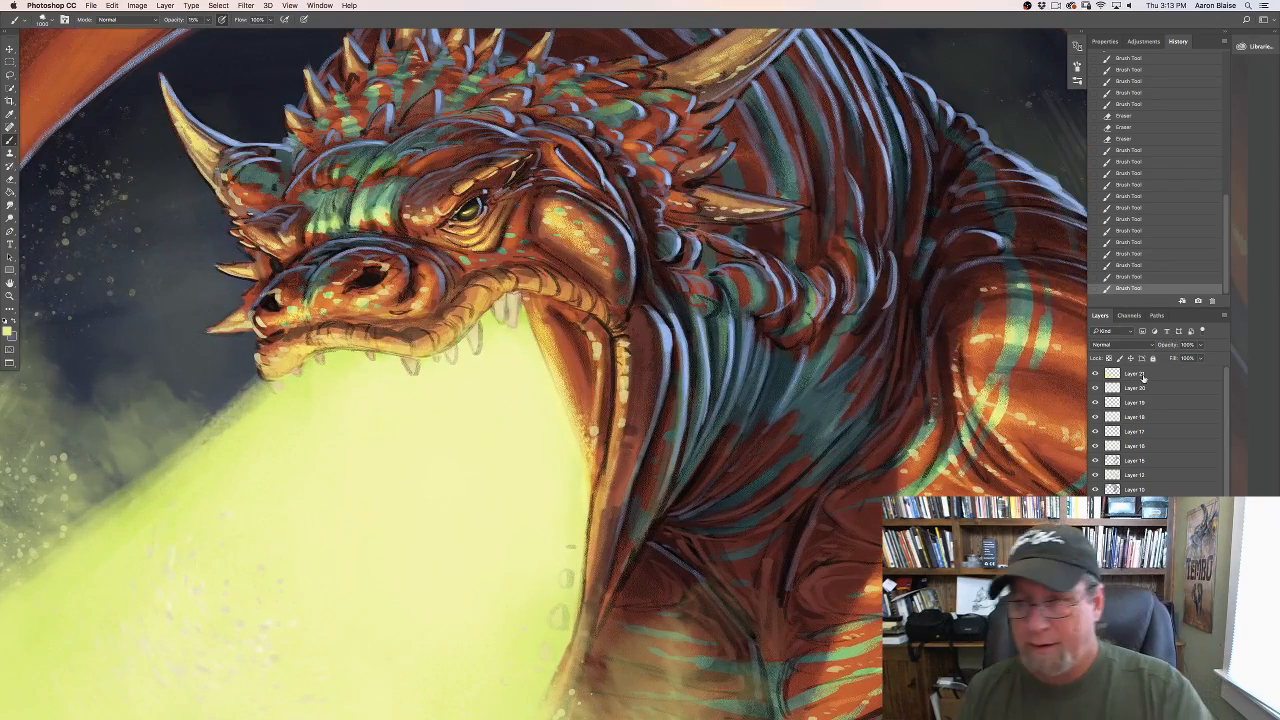
pyautogui.click(1138, 374)
pyautogui.click(1198, 713)
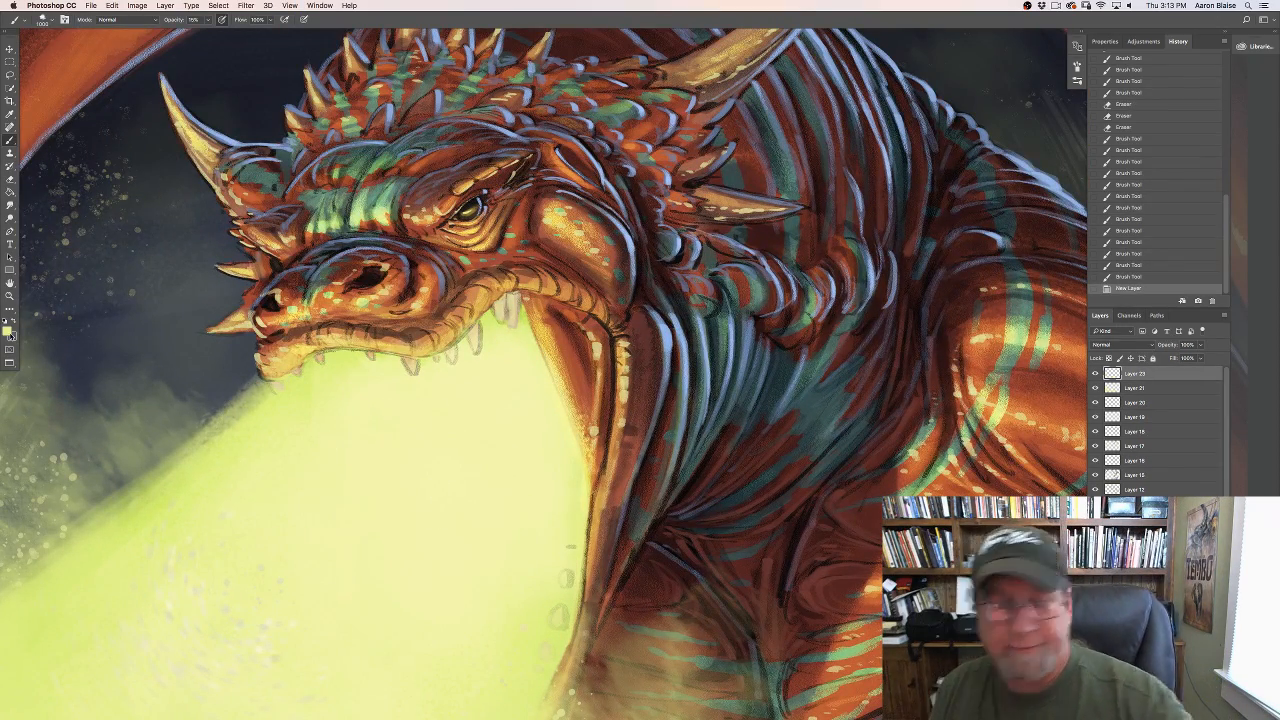
pyautogui.click(8, 331)
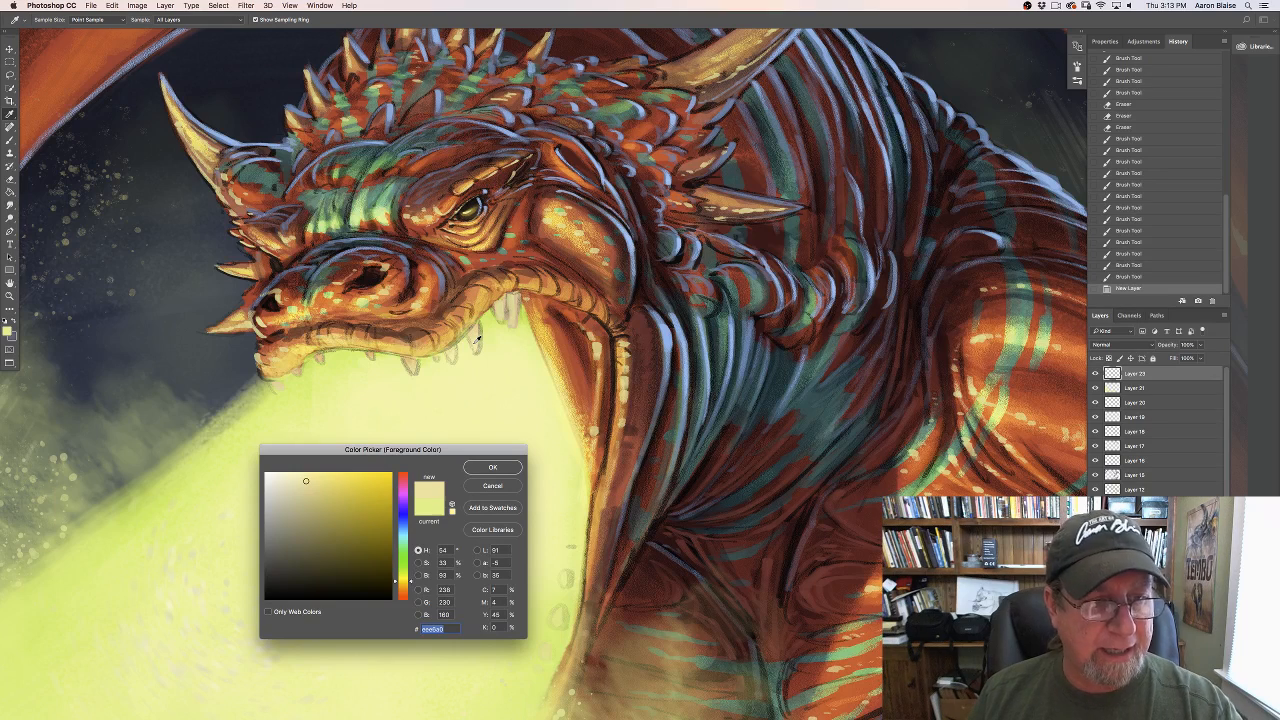
pyautogui.click(305, 500)
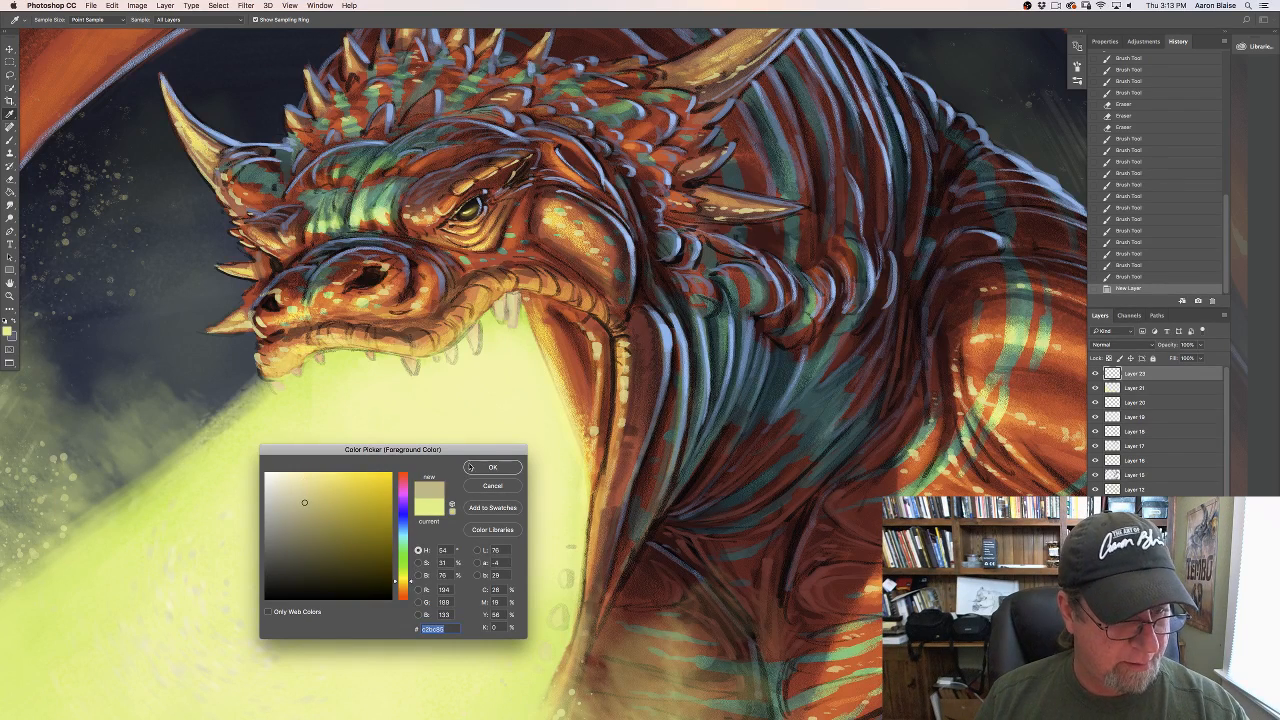
pyautogui.click(470, 467)
# Step: Switch to the small textured brush at the start of the preset list and lightly paint over the upper-jaw teeth
pyautogui.click(43, 19)
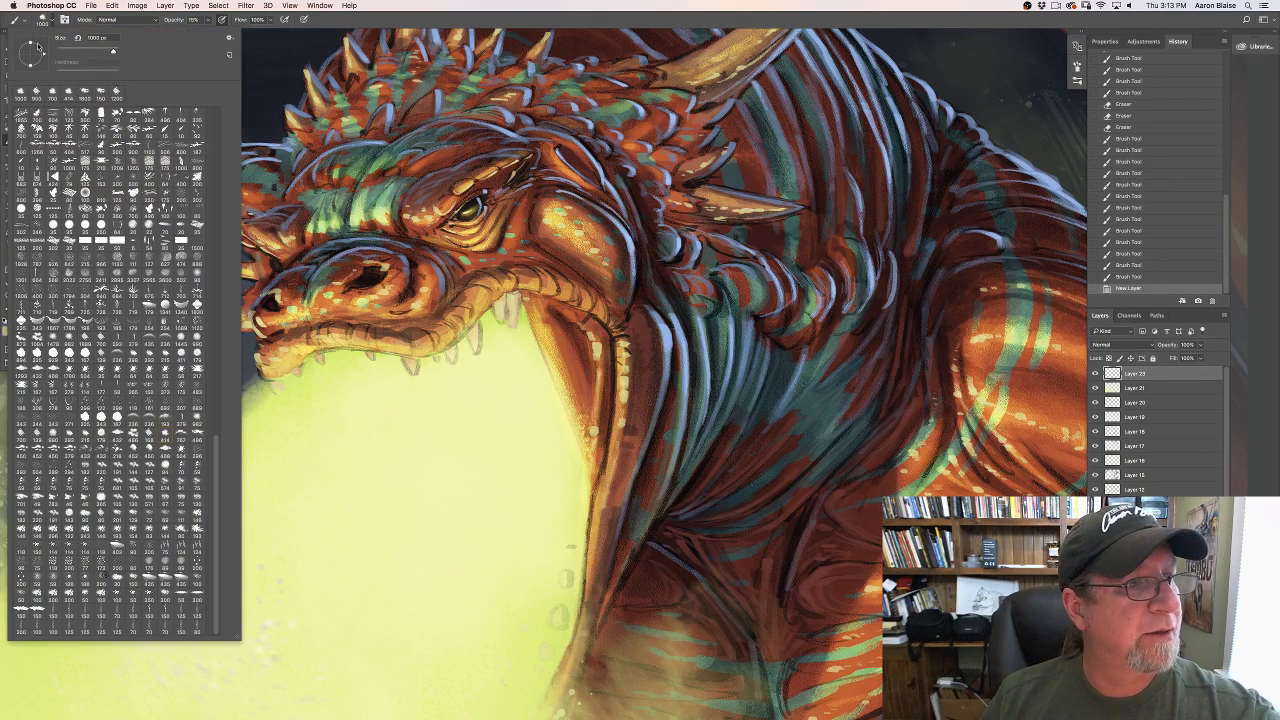
pyautogui.moveTo(217, 462); pyautogui.dragTo(187, 69)
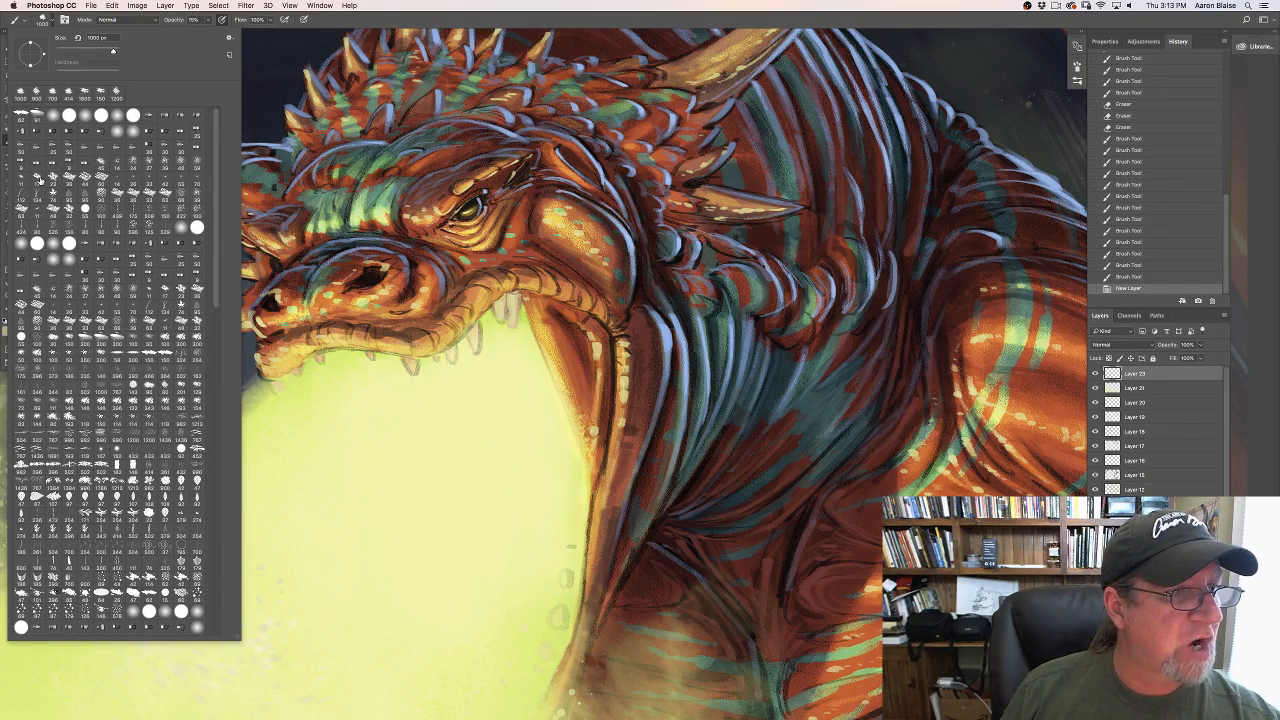
pyautogui.click(22, 118)
pyautogui.click(279, 67)
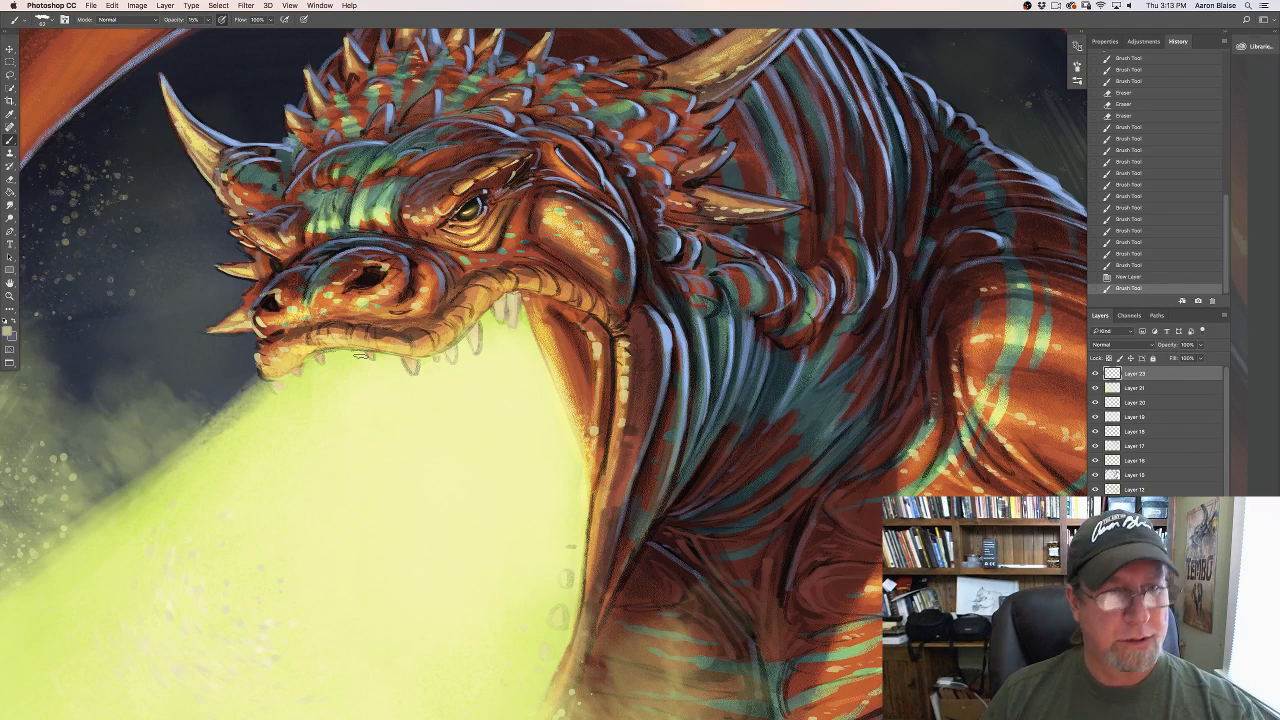
pyautogui.moveTo(483, 321); pyautogui.dragTo(475, 346)
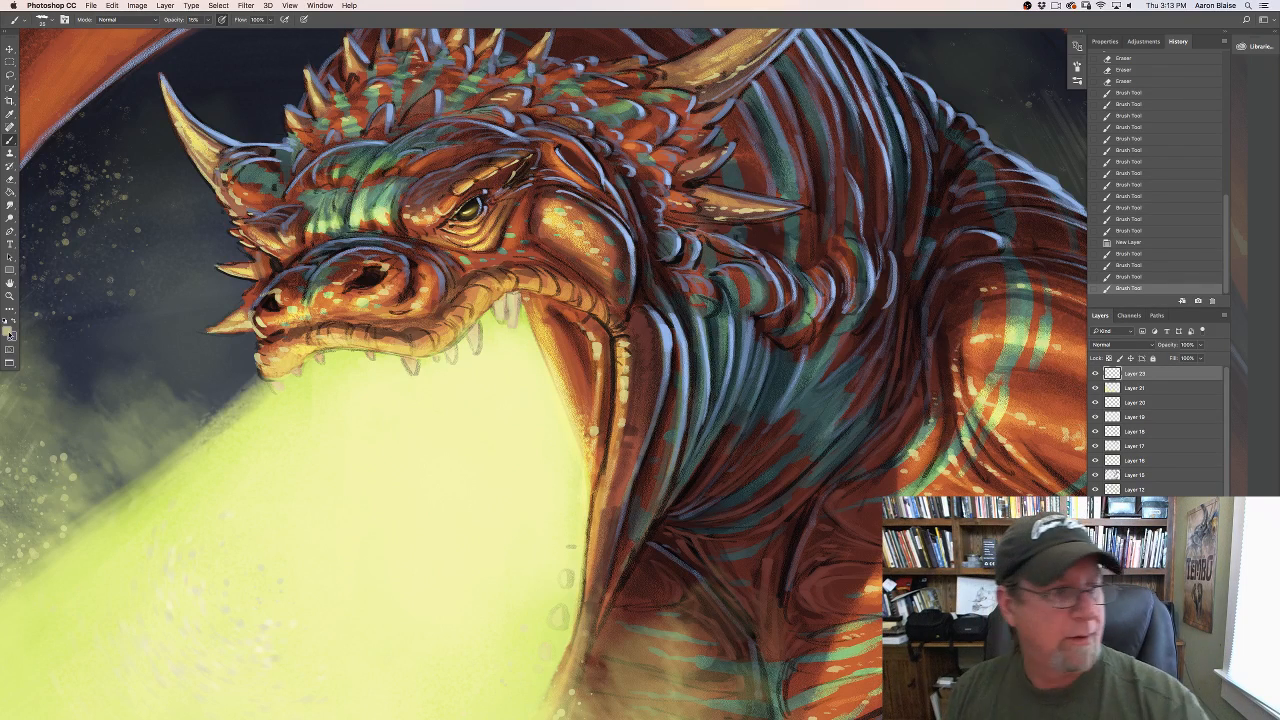
# Step: Darken the foreground colour to H 54, S 30, B 68 and raise the brush opacity to 100%
pyautogui.click(9, 332)
pyautogui.click(302, 512)
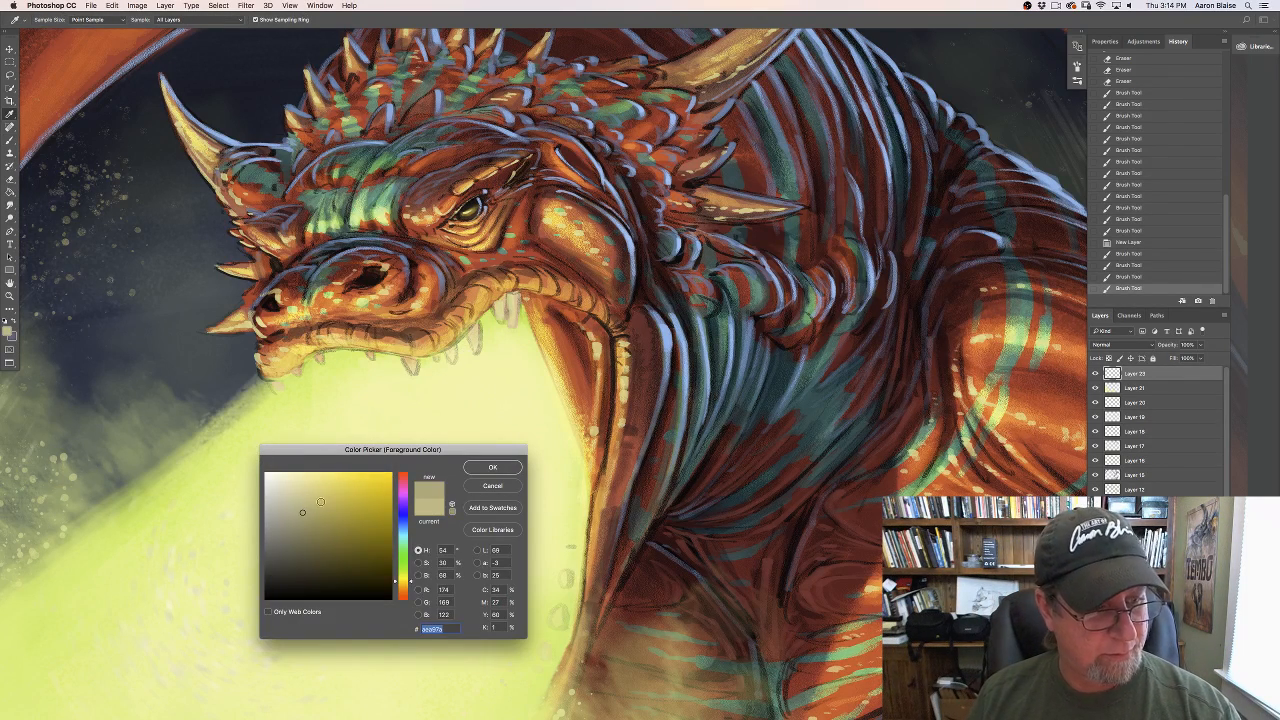
pyautogui.click(470, 466)
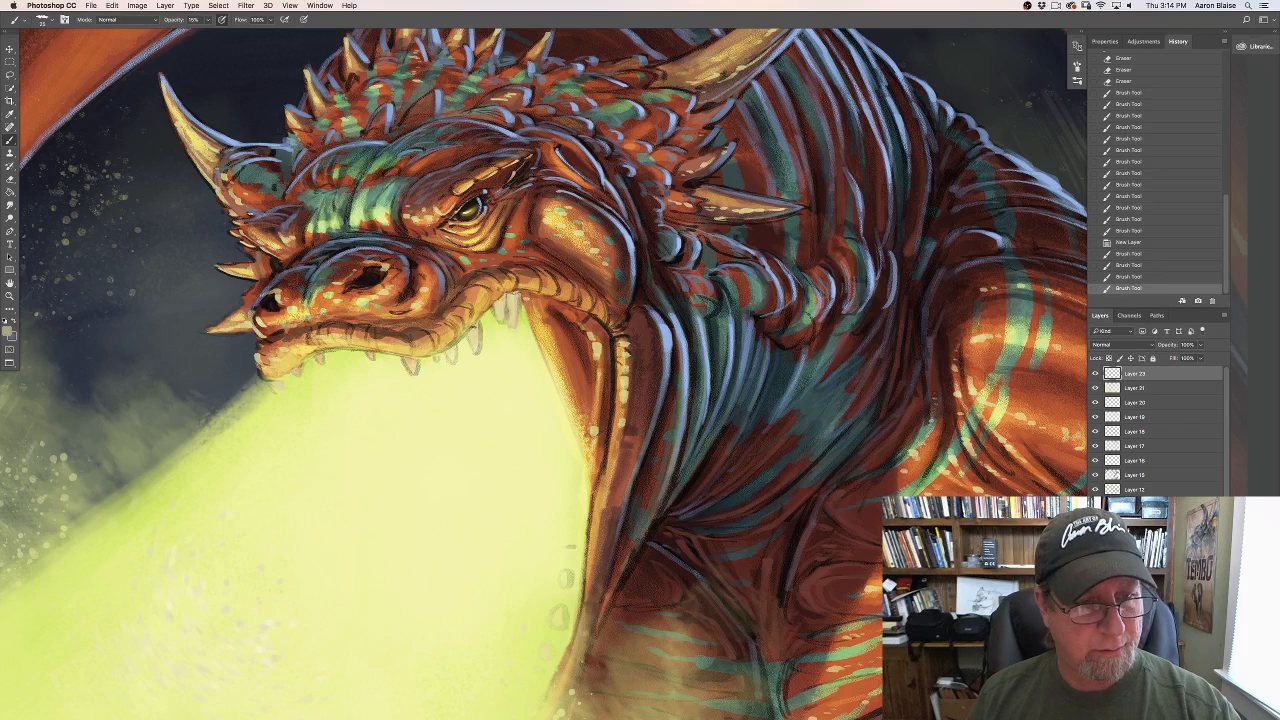
pyautogui.click(208, 20)
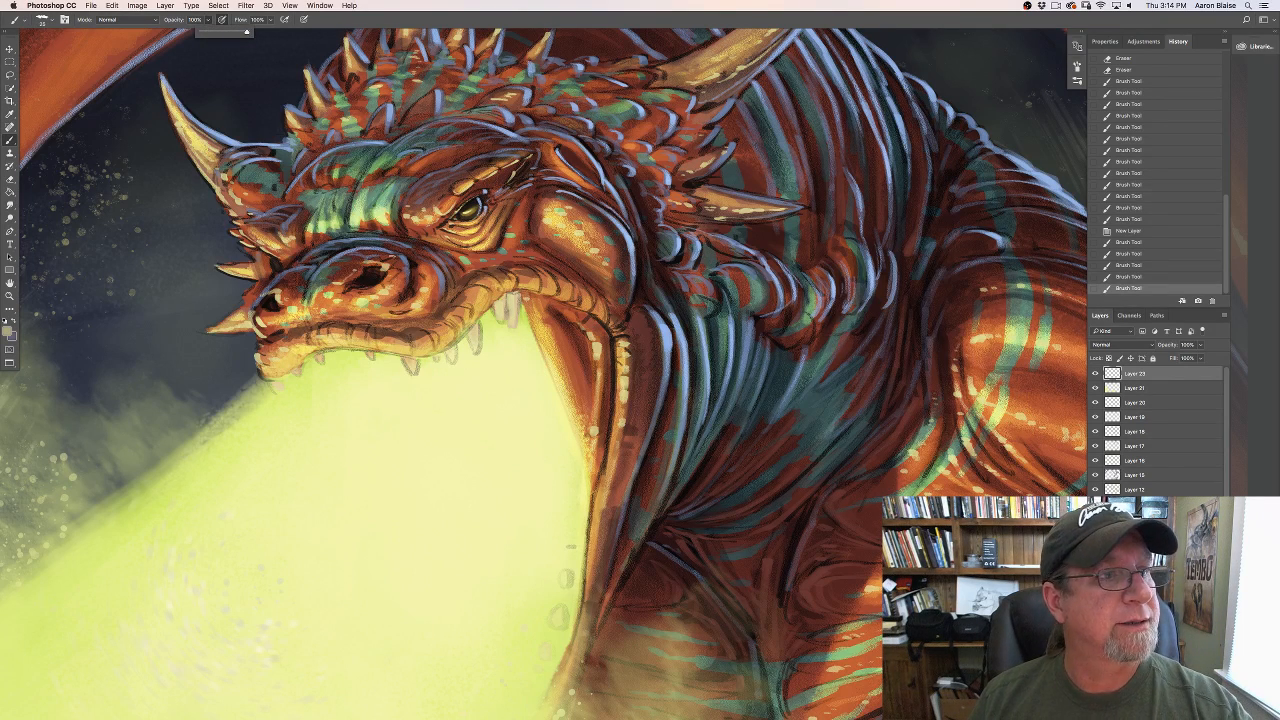
# Step: Paint the upper-jaw teeth as dark khaki silhouettes against the fire and shade a tooth along the lower jaw
pyautogui.click(475, 328)
pyautogui.moveTo(478, 327); pyautogui.dragTo(474, 345)
pyautogui.moveTo(478, 328); pyautogui.dragTo(474, 347)
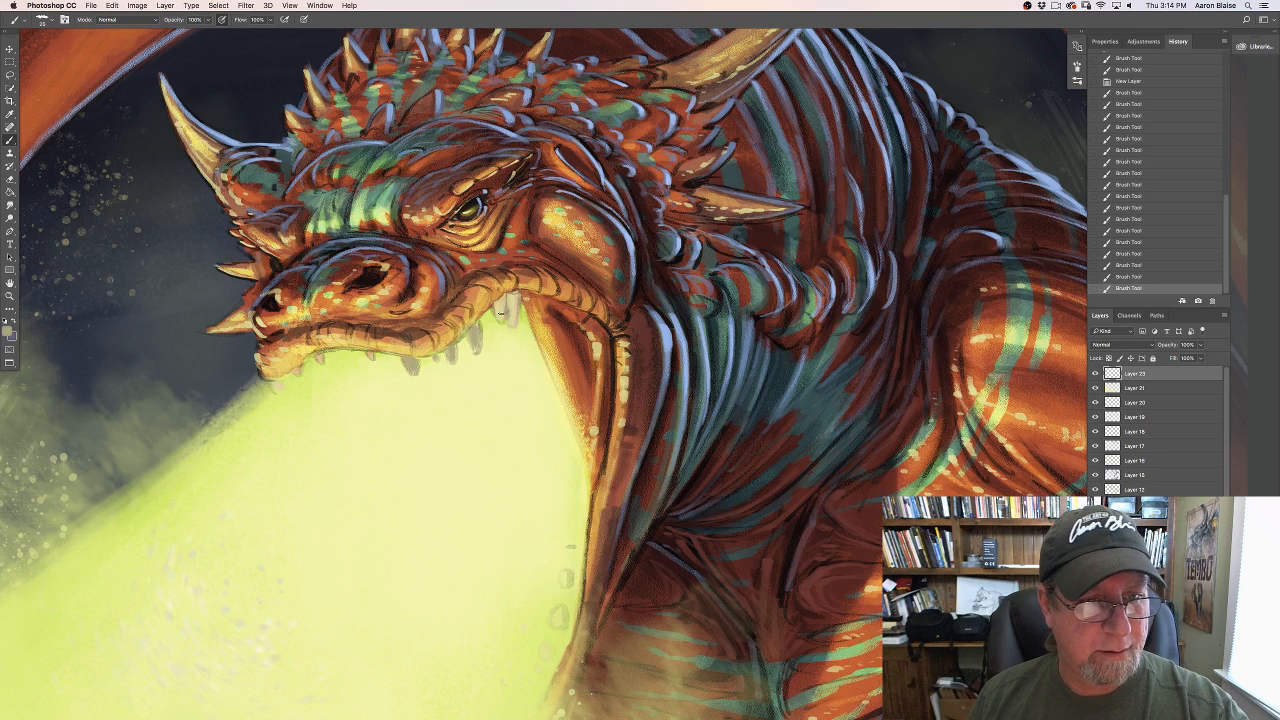
pyautogui.moveTo(500, 312); pyautogui.dragTo(499, 306)
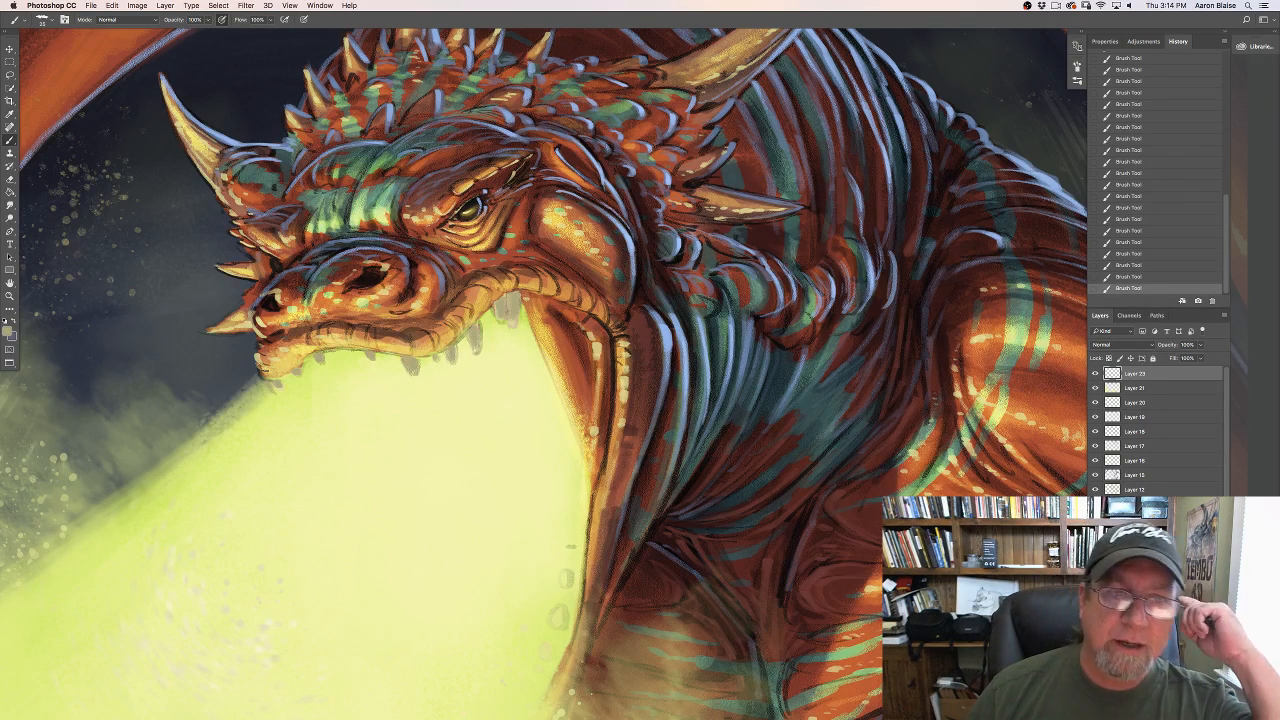
pyautogui.moveTo(569, 573); pyautogui.dragTo(567, 584)
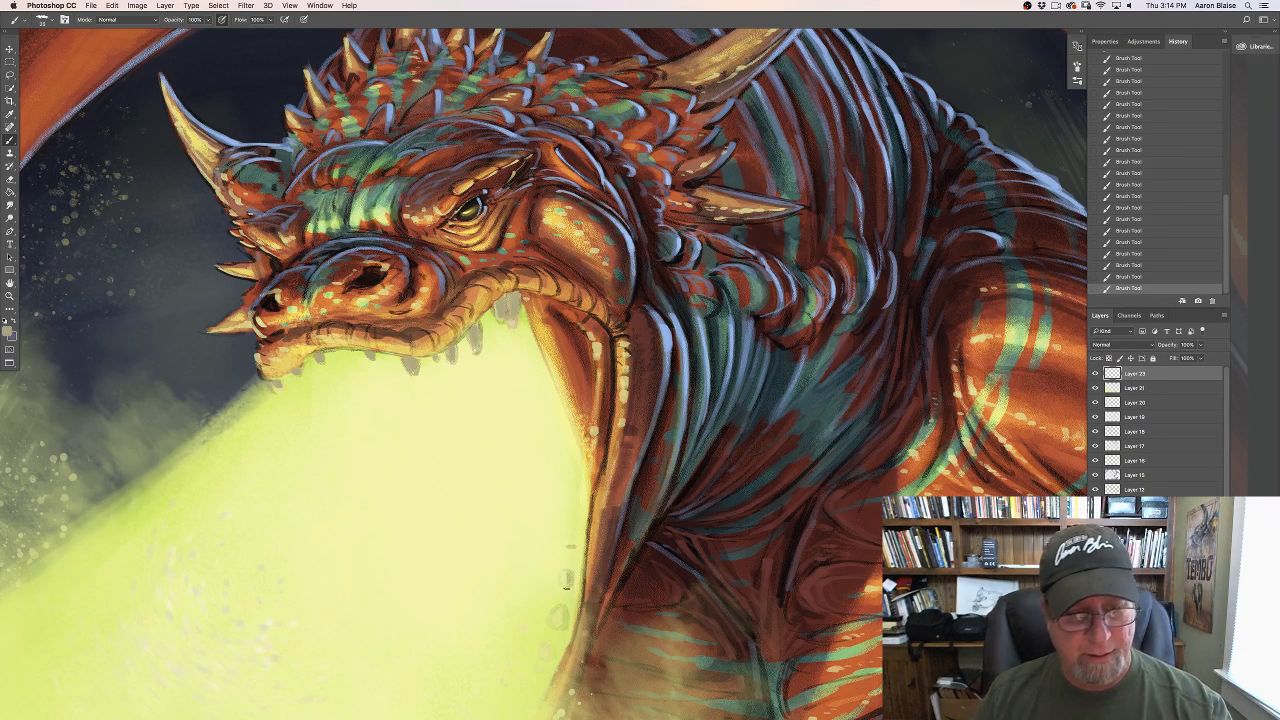
pyautogui.press('super+minus')
pyautogui.press('super+minus')
pyautogui.press('super+minus')
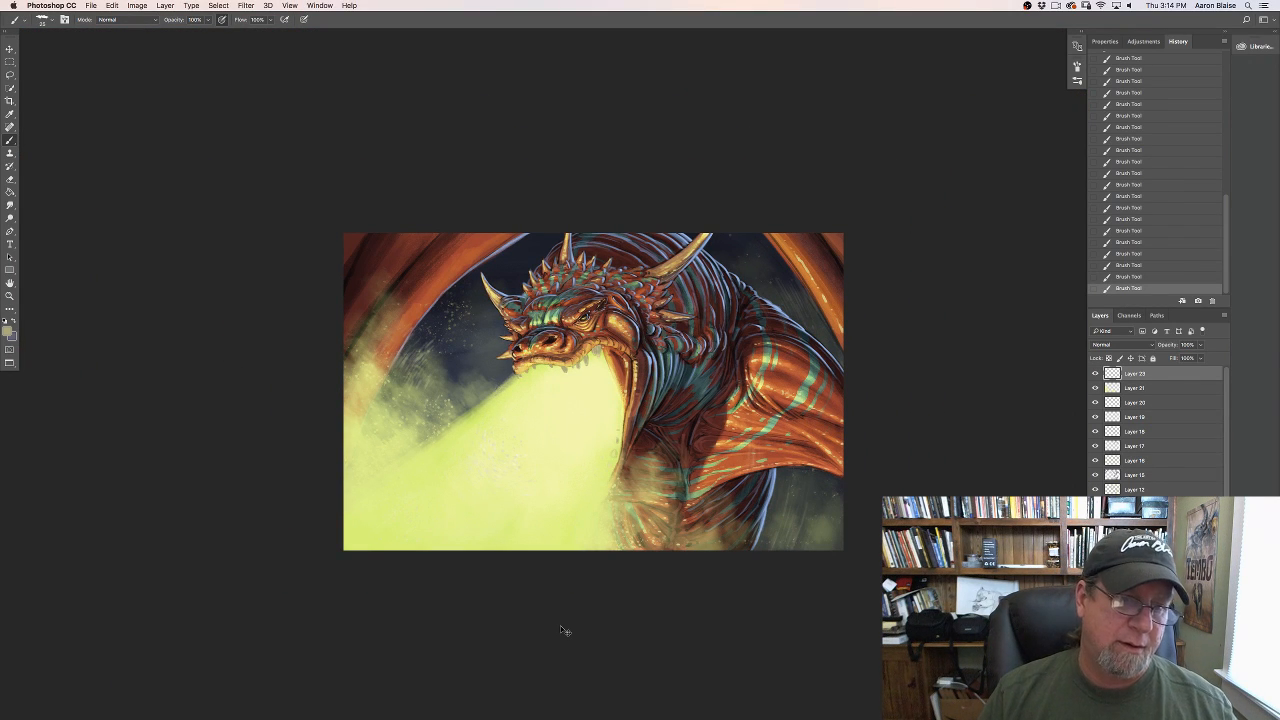
pyautogui.press('super+equal')
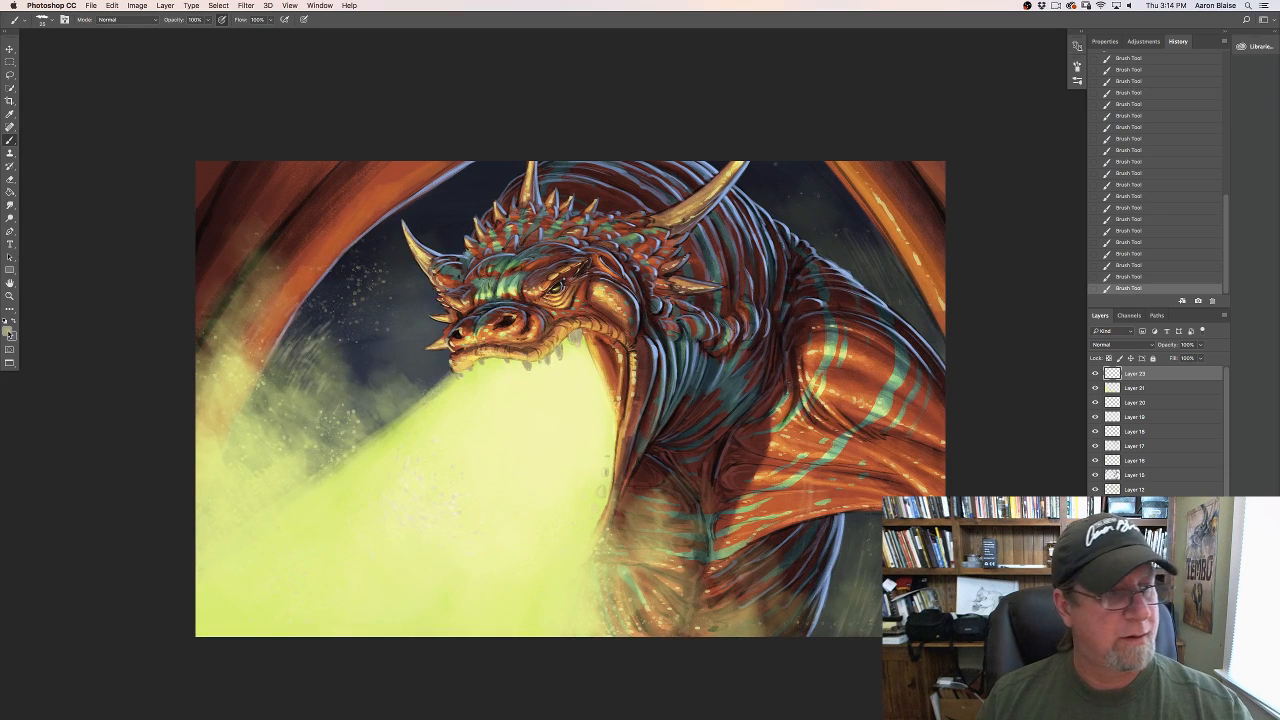
# Step: Set the foreground colour to a pale yellow with H 61, S 40, B 98 and add a new layer on top of the stack
pyautogui.click(10, 330)
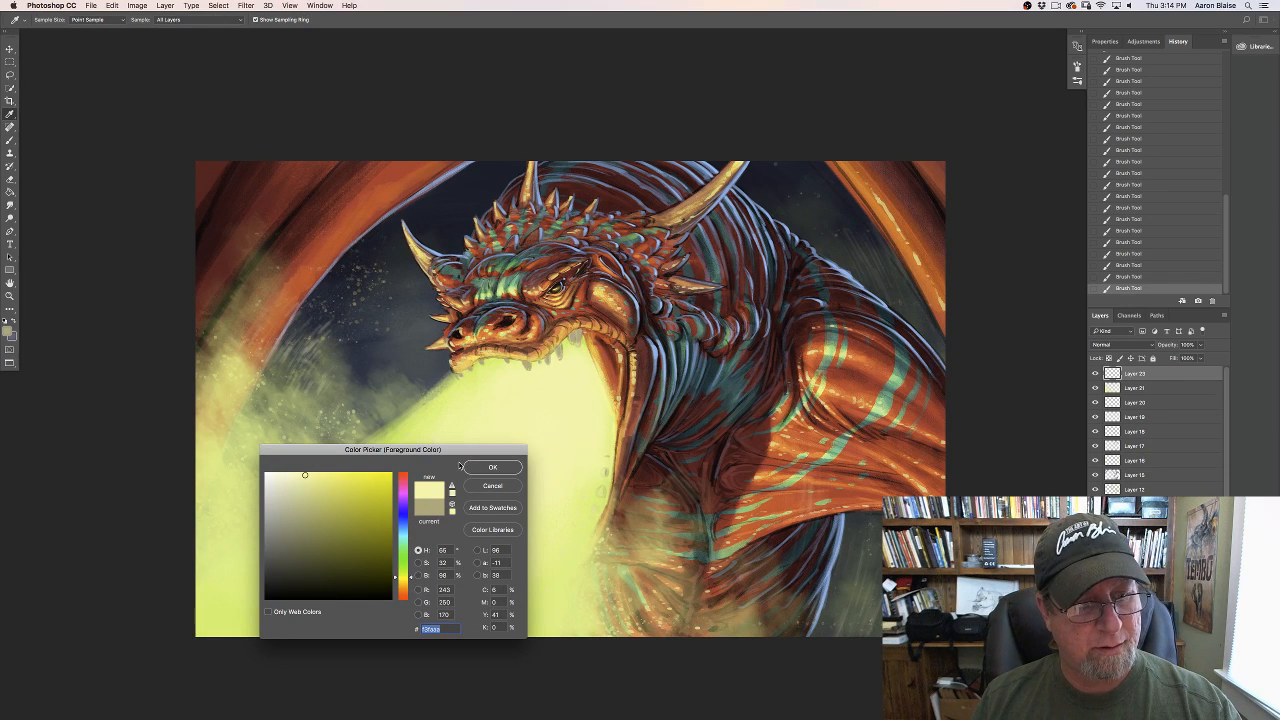
pyautogui.click(403, 580)
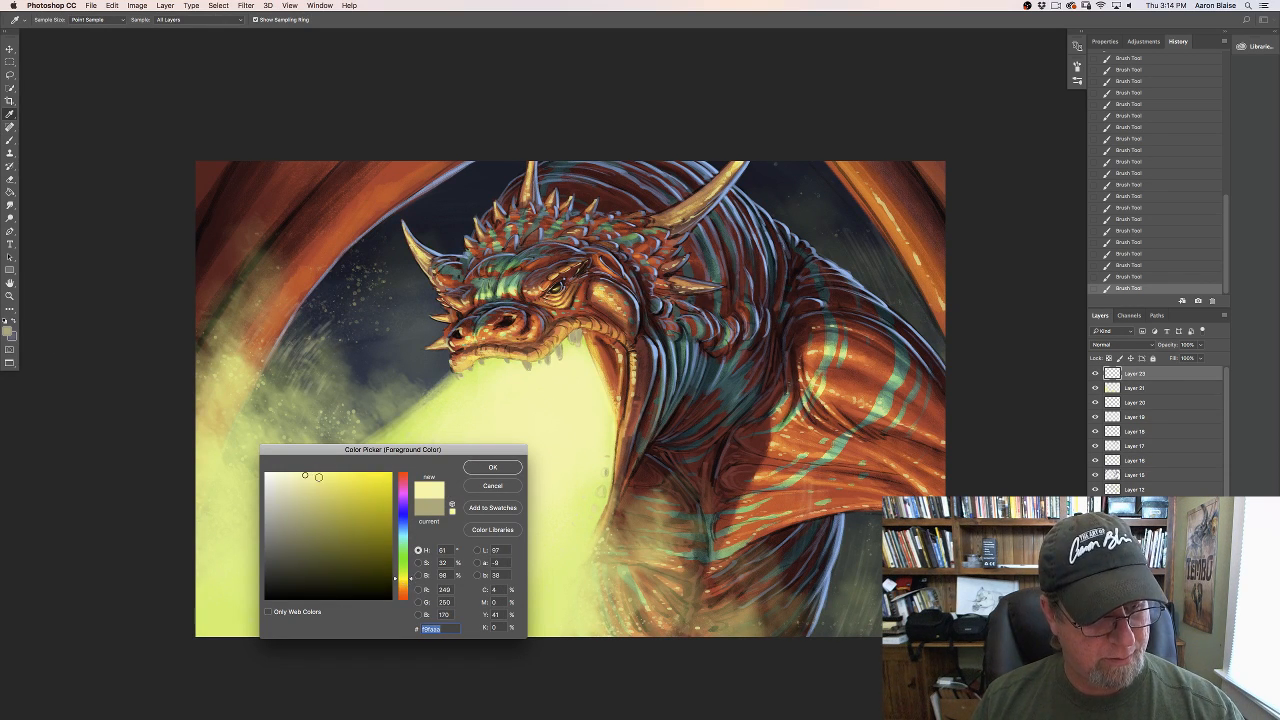
pyautogui.click(491, 468)
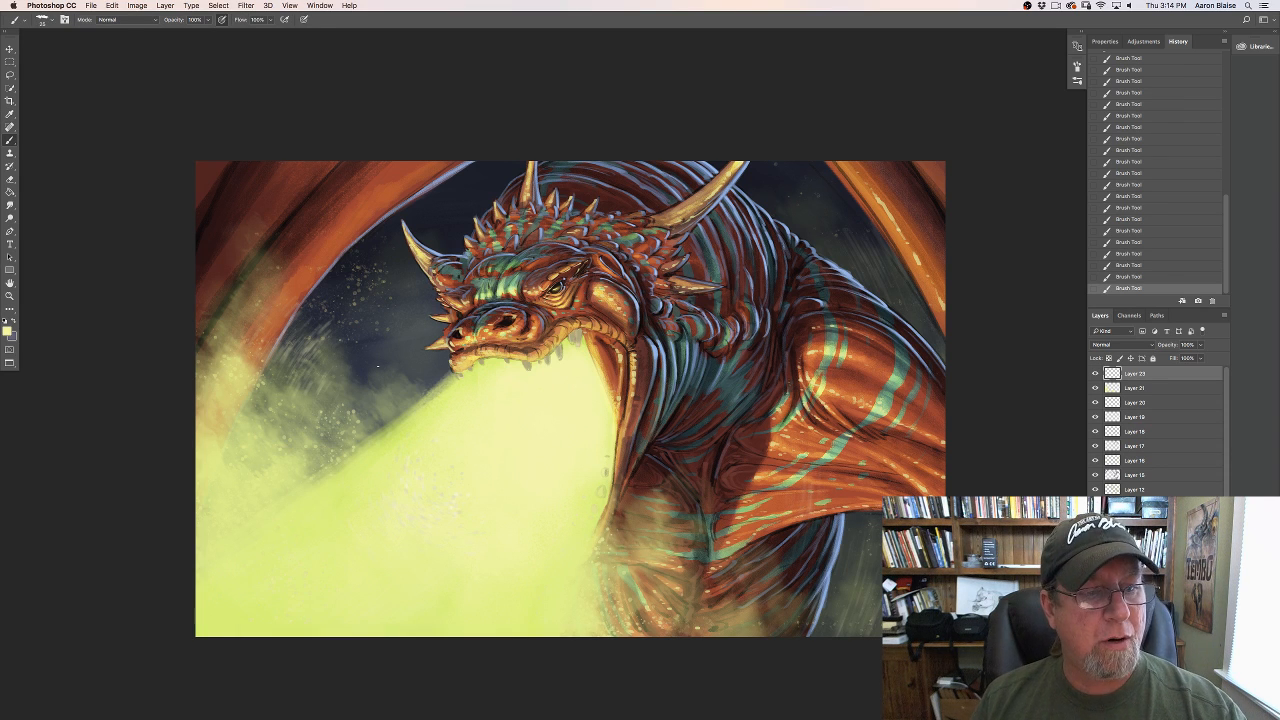
pyautogui.press('super+alt+shift+n')
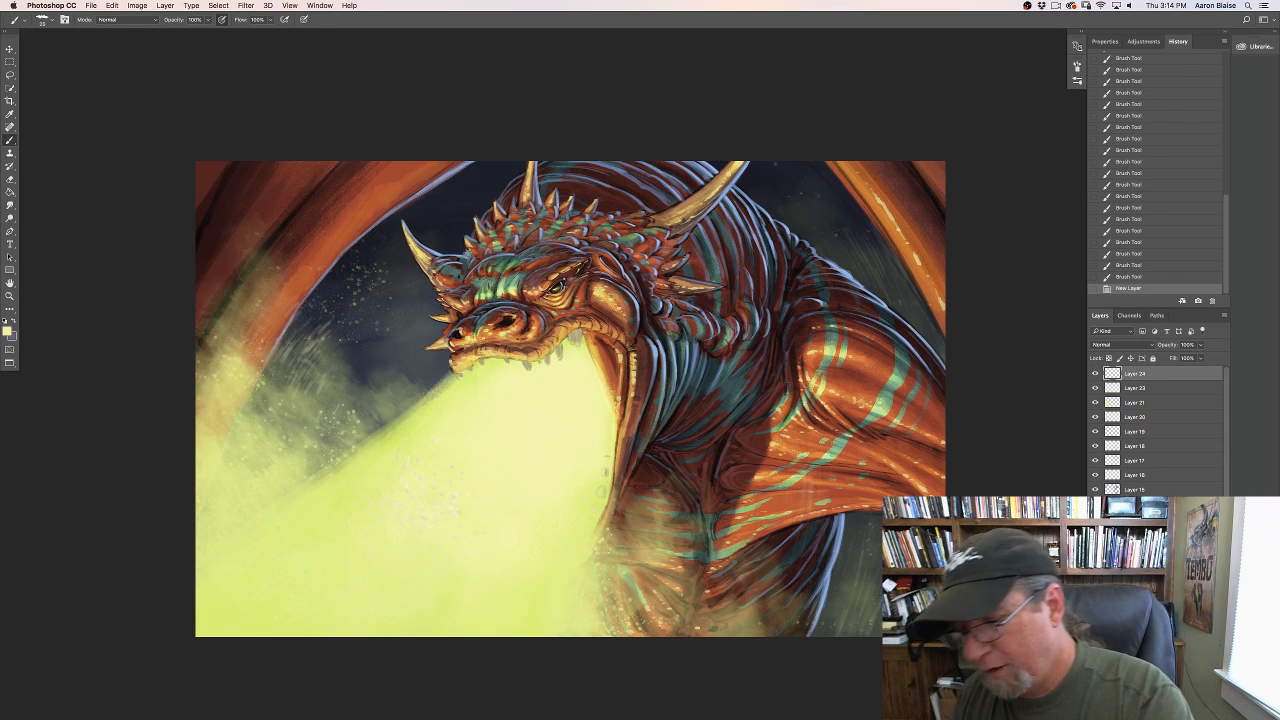
# Step: Dab small pale yellow sparks along the upper edge of the fire and through the smoke in front of the dragon
pyautogui.click(400, 412)
pyautogui.click(398, 414)
pyautogui.click(395, 416)
pyautogui.click(392, 419)
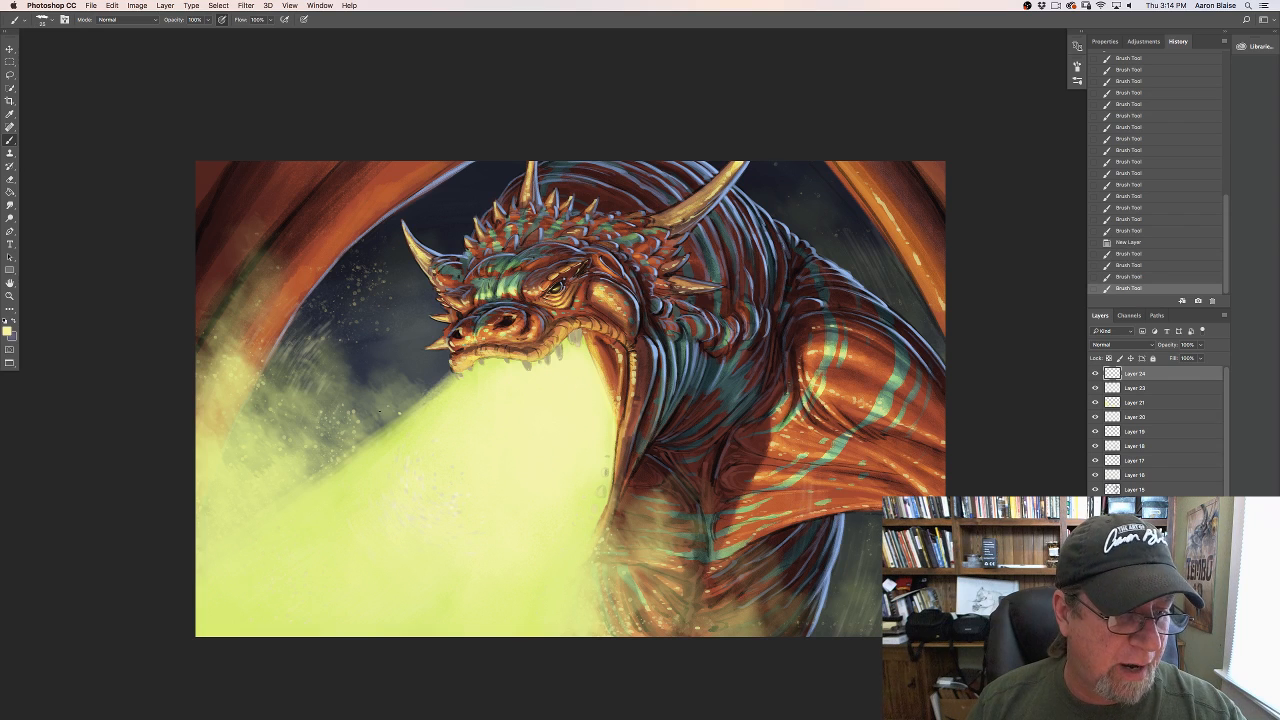
pyautogui.click(387, 423)
pyautogui.click(381, 427)
pyautogui.click(380, 425)
pyautogui.click(377, 420)
pyautogui.click(374, 413)
pyautogui.click(371, 405)
pyautogui.click(368, 398)
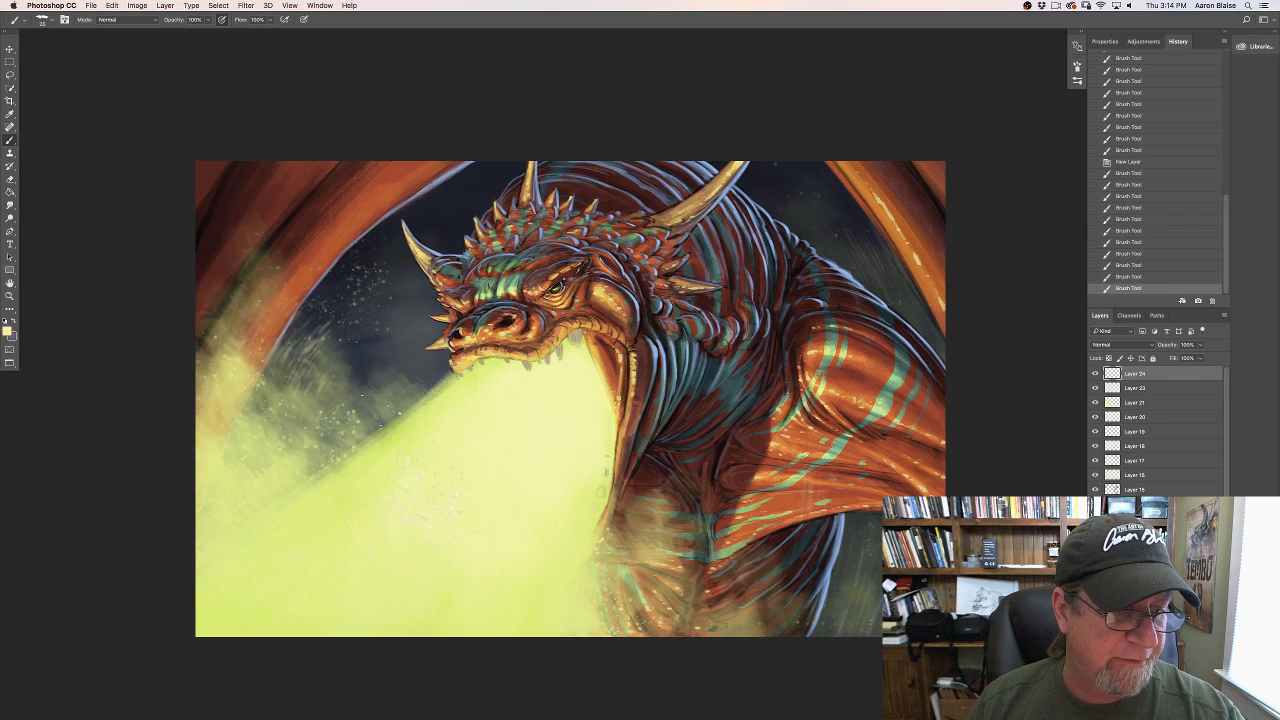
pyautogui.click(360, 396)
pyautogui.click(352, 395)
pyautogui.click(345, 394)
pyautogui.click(350, 404)
pyautogui.click(362, 398)
pyautogui.click(381, 426)
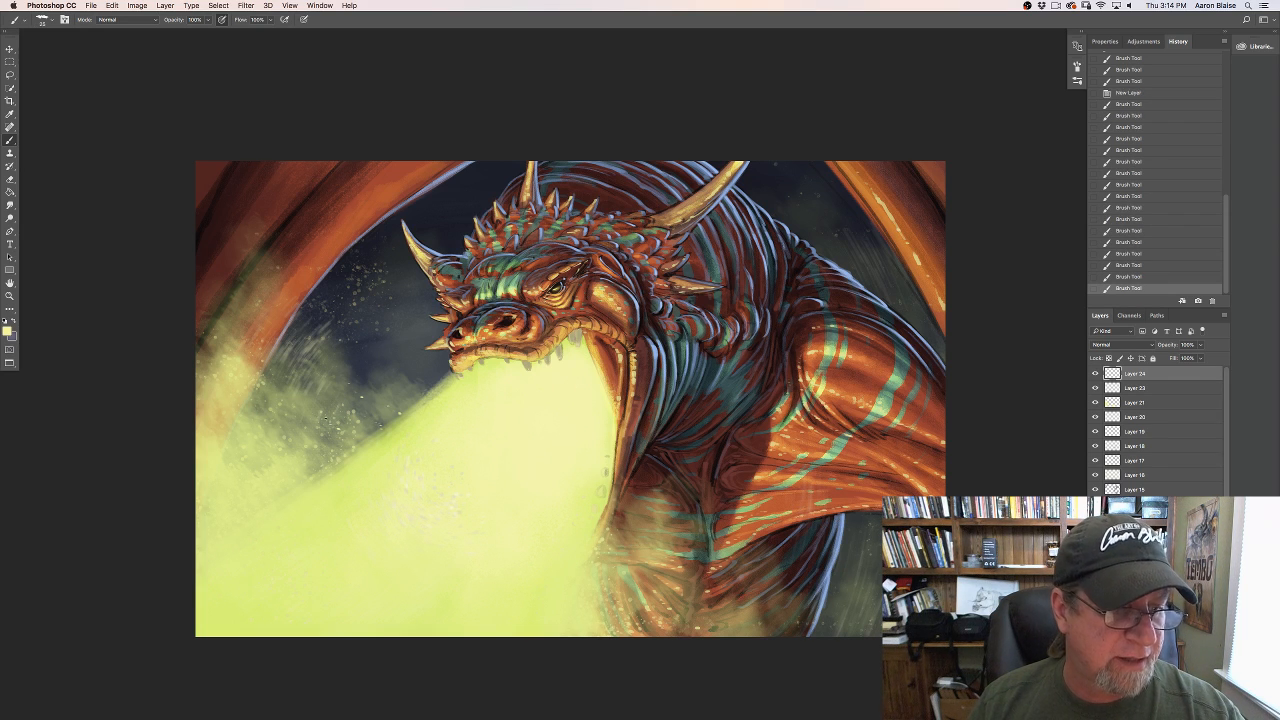
pyautogui.click(394, 414)
pyautogui.click(408, 404)
pyautogui.click(429, 394)
pyautogui.click(421, 385)
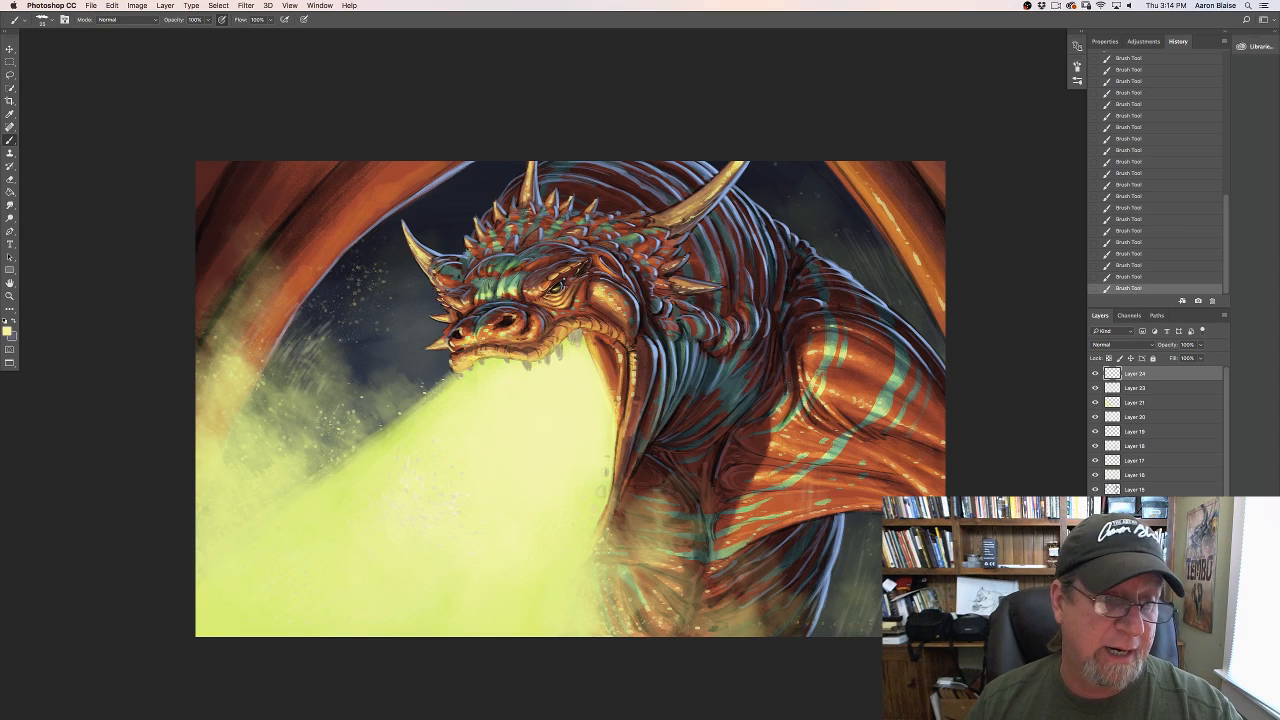
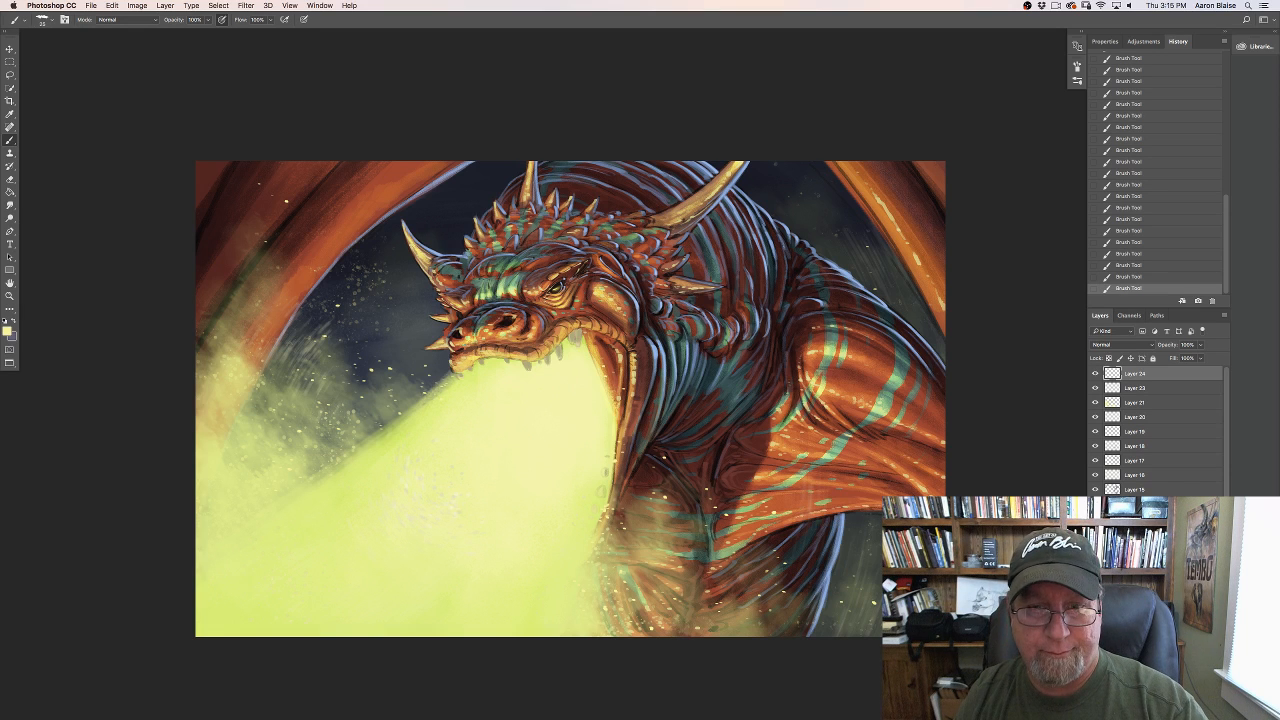
# Step: Add a new layer above the sparks layer and set its blending mode to Multiply
pyautogui.press('super+minus')
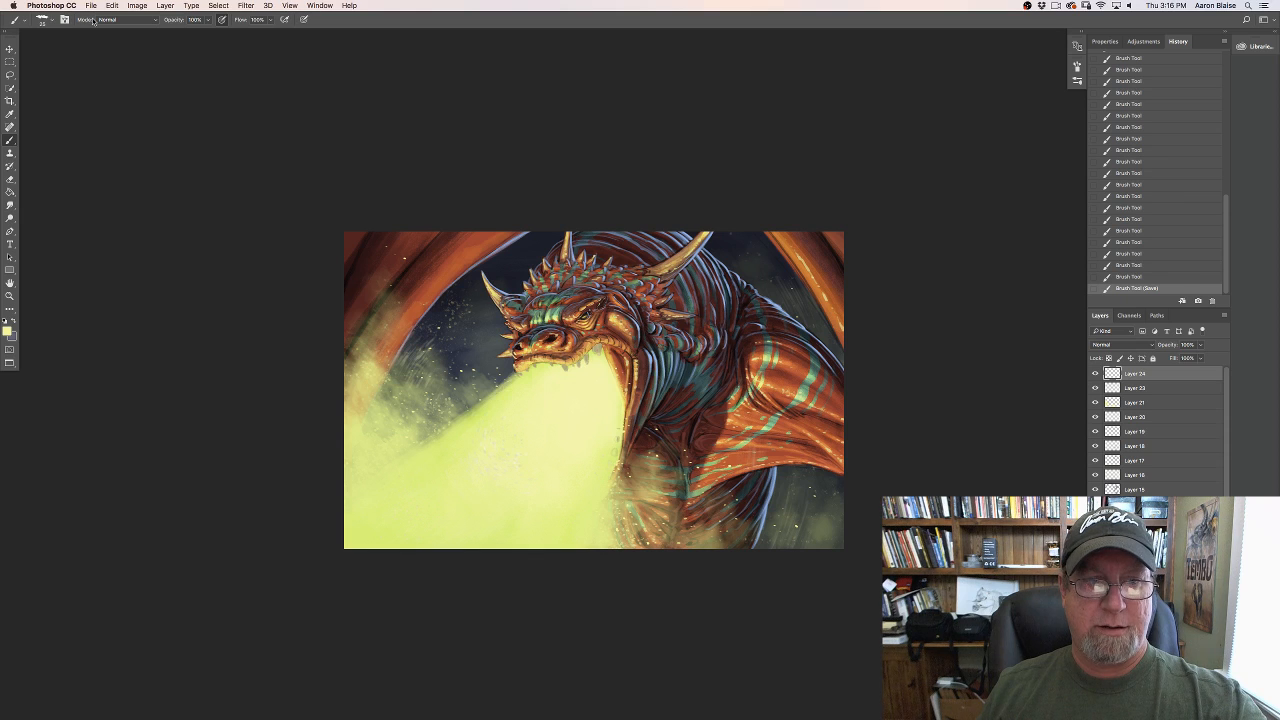
pyautogui.click(1198, 712)
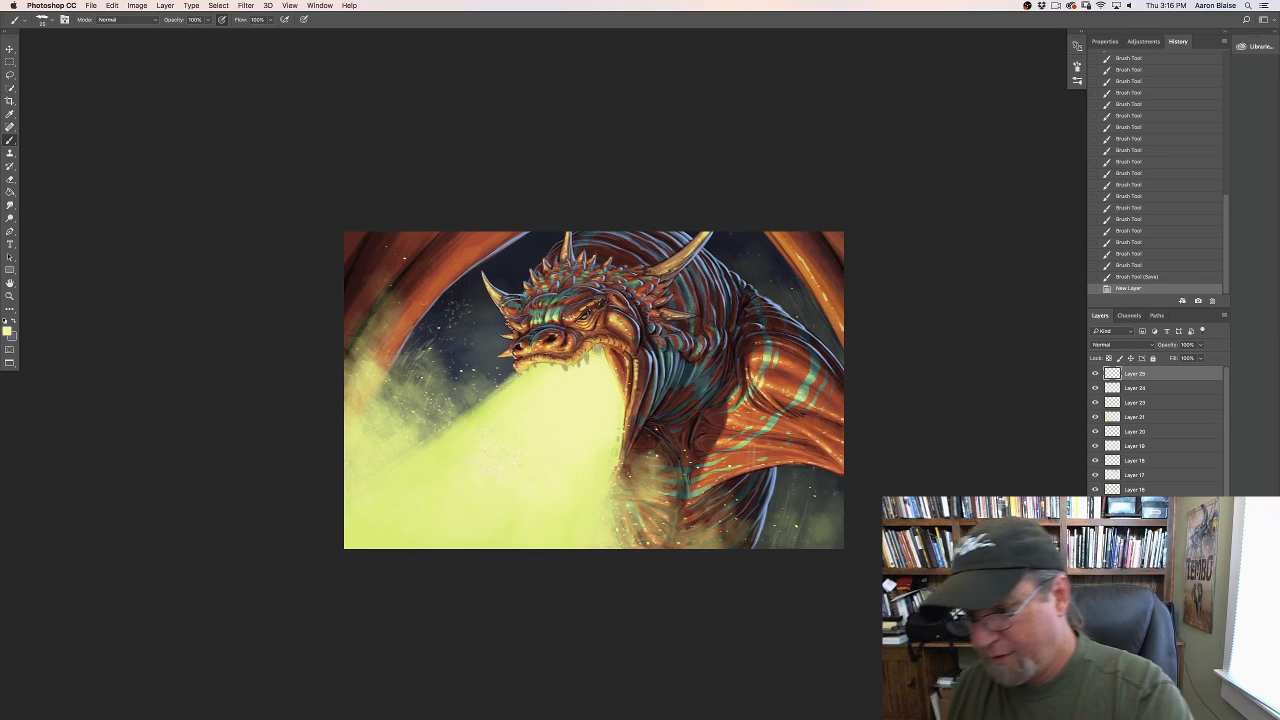
pyautogui.click(1098, 345)
pyautogui.click(1103, 372)
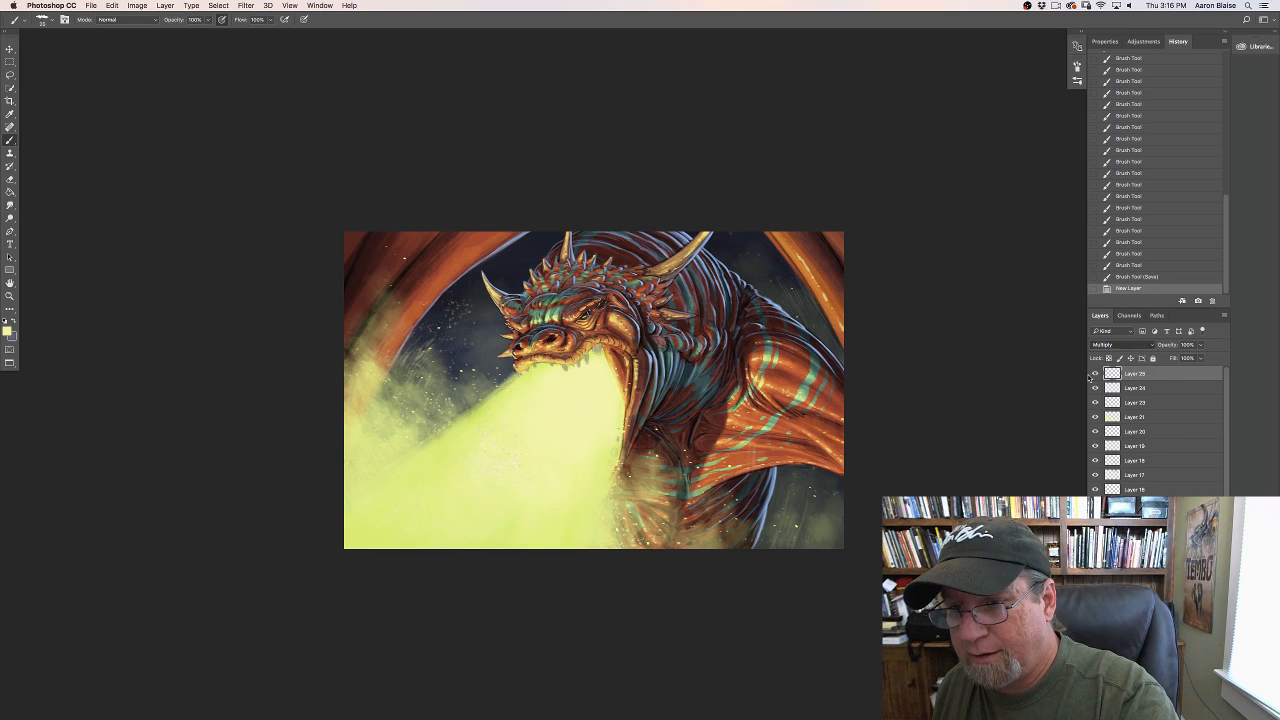
# Step: Change the foreground colour to a muted, darker blue with hue 210
pyautogui.click(7, 330)
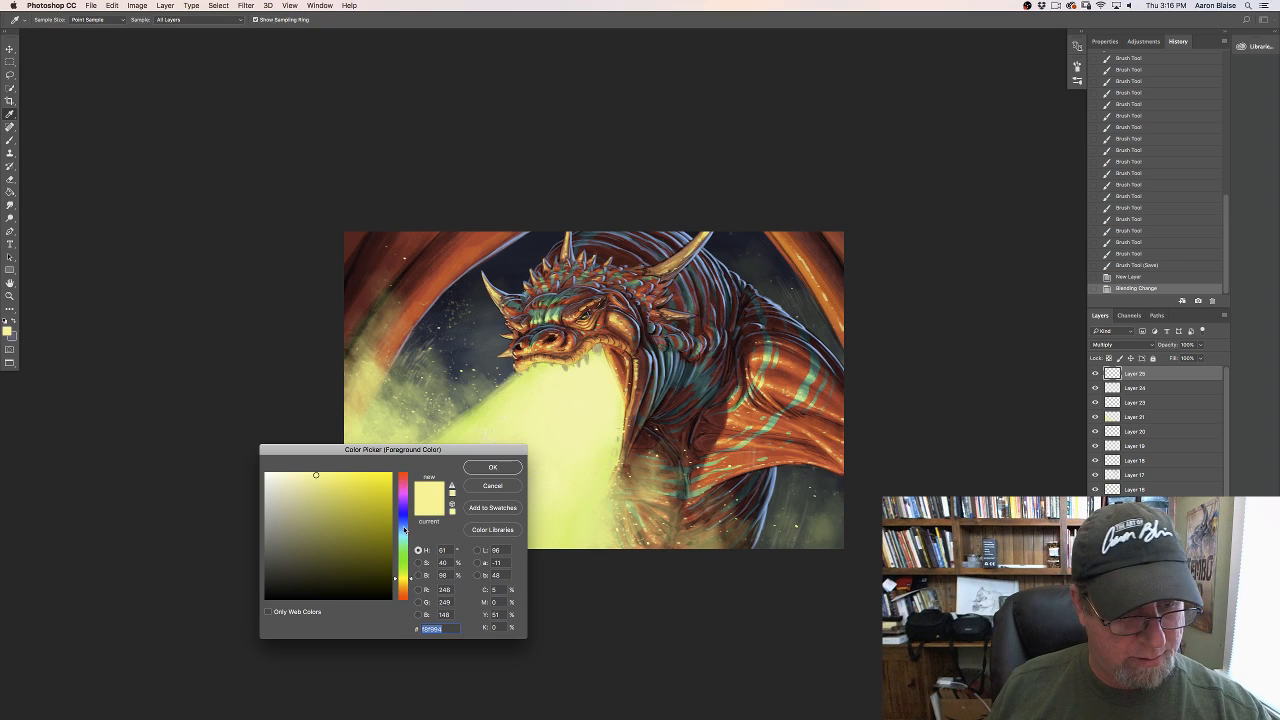
pyautogui.click(404, 527)
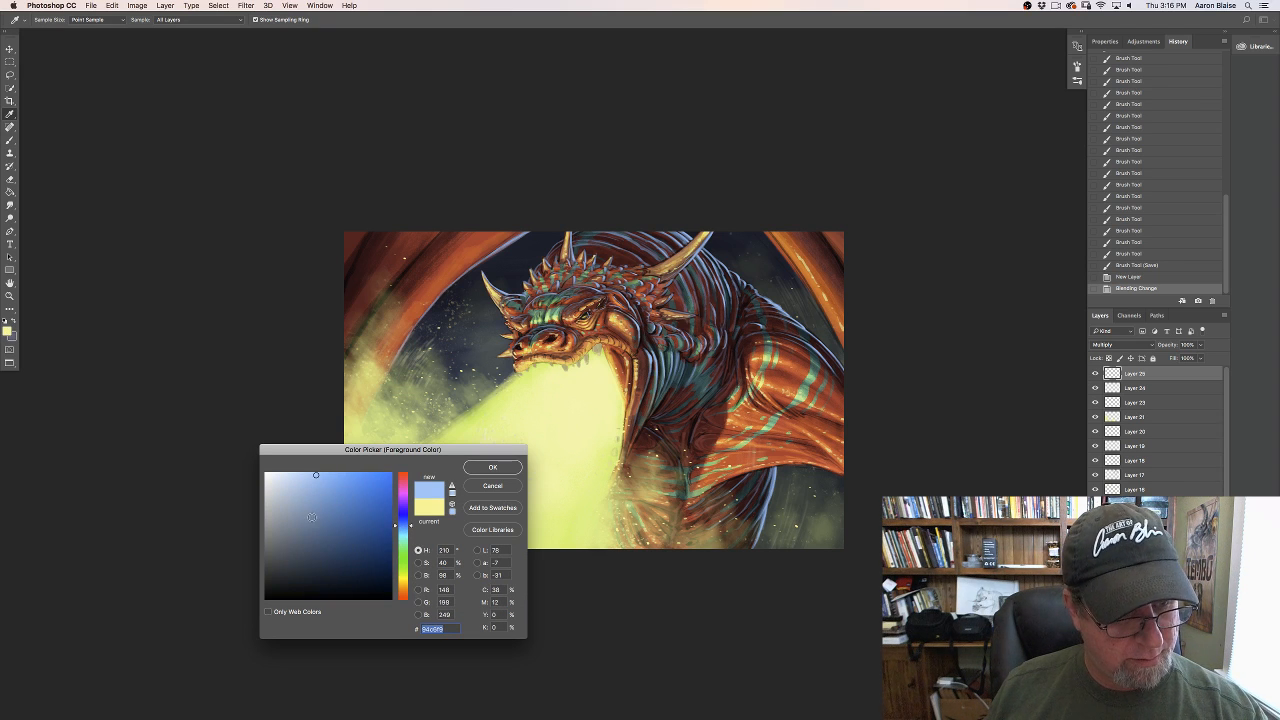
pyautogui.click(312, 523)
pyautogui.click(492, 467)
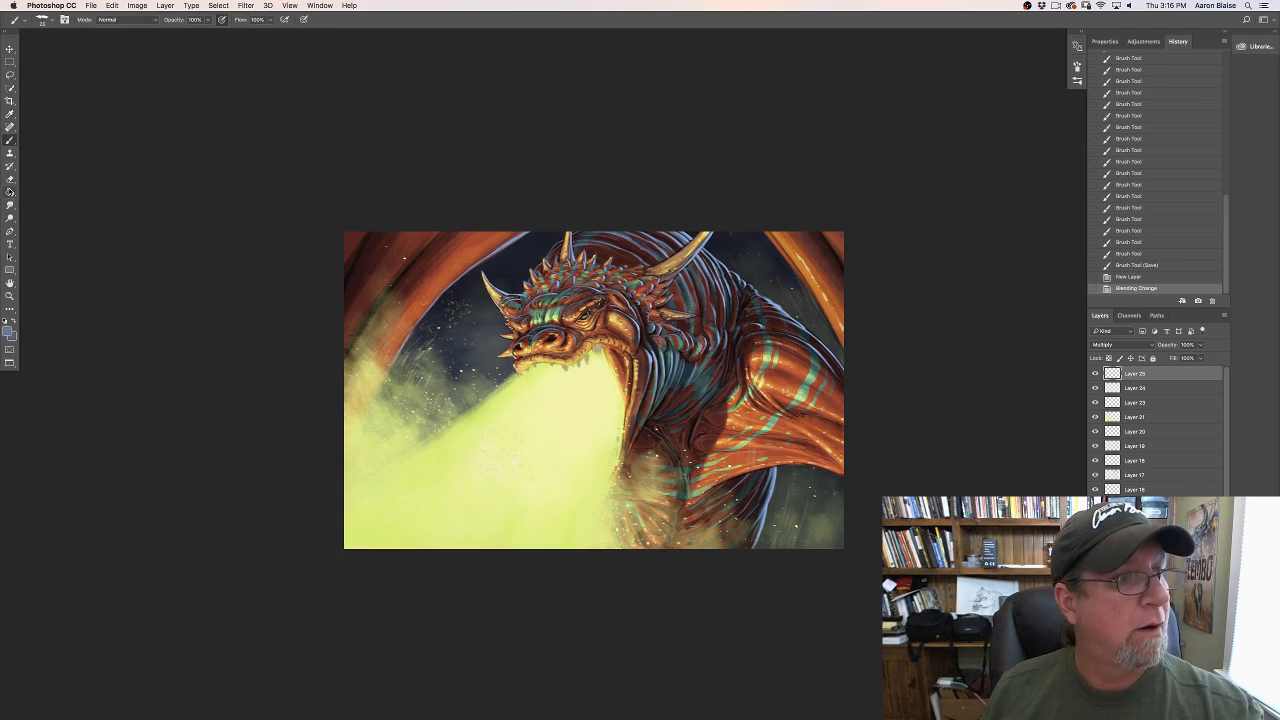
# Step: Darken the painting's top edge and both upper corners with short inward foreground-to-transparent gradients at 45% opacity using the Gradient tool
pyautogui.click(10, 192)
pyautogui.click(60, 192)
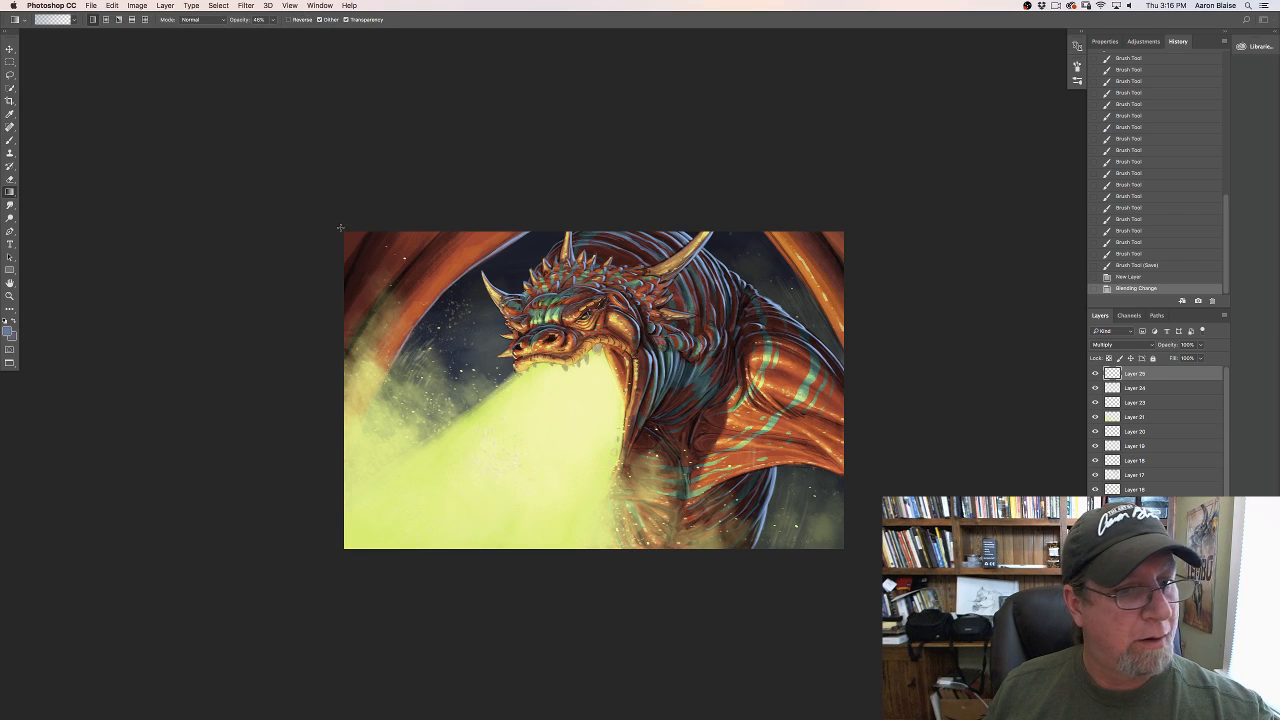
pyautogui.moveTo(340, 228); pyautogui.dragTo(448, 386)
pyautogui.moveTo(536, 196); pyautogui.dragTo(536, 310)
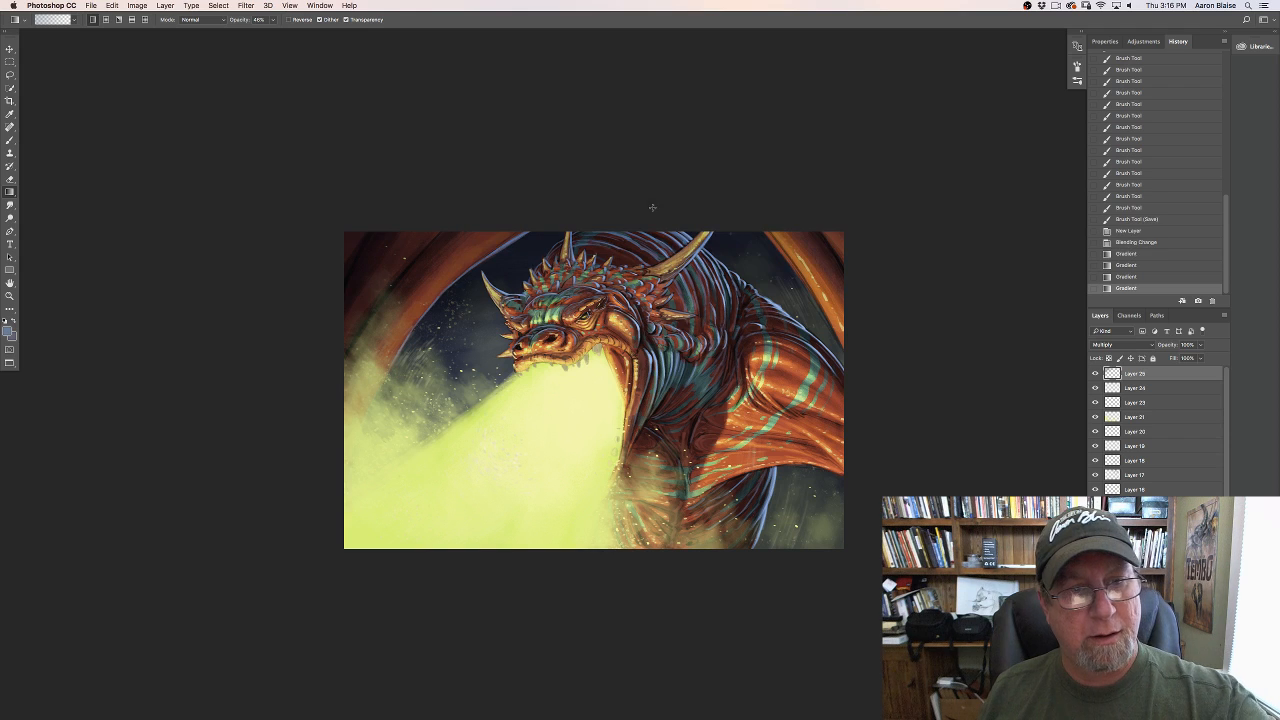
pyautogui.moveTo(652, 208); pyautogui.dragTo(628, 291)
pyautogui.moveTo(802, 228); pyautogui.dragTo(776, 290)
pyautogui.moveTo(866, 224); pyautogui.dragTo(763, 326)
# Step: Darken the painting's right edge, lower-right corner and bottom edge beneath the dragon with inward blue gradients
pyautogui.moveTo(880, 304); pyautogui.dragTo(794, 360)
pyautogui.moveTo(866, 399); pyautogui.dragTo(796, 385)
pyautogui.moveTo(852, 487); pyautogui.dragTo(785, 446)
pyautogui.moveTo(864, 531); pyautogui.dragTo(800, 482)
pyautogui.moveTo(838, 555); pyautogui.dragTo(712, 486)
pyautogui.moveTo(749, 577); pyautogui.dragTo(680, 488)
pyautogui.moveTo(694, 583); pyautogui.dragTo(652, 522)
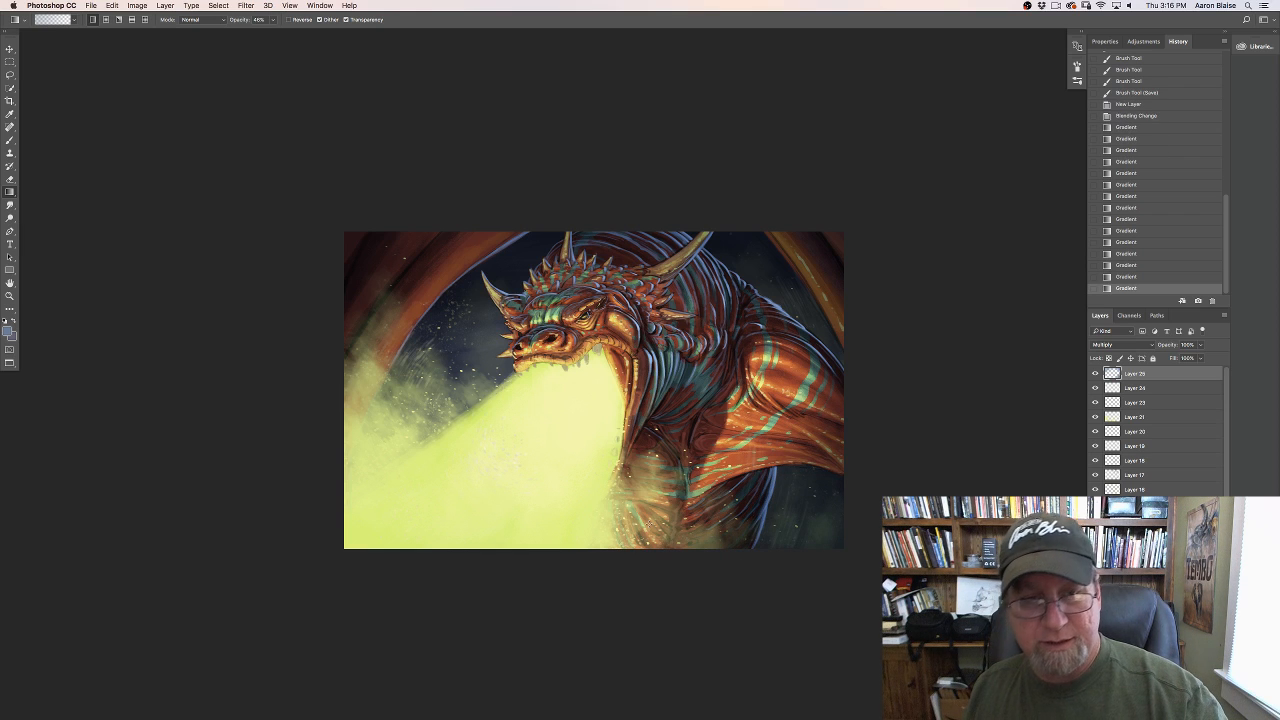
pyautogui.moveTo(866, 533); pyautogui.dragTo(788, 426)
pyautogui.moveTo(865, 421); pyautogui.dragTo(722, 360)
# Step: Deepen the painting's upper-left corner and left edge with more inward gradients, and save the document
pyautogui.moveTo(346, 215); pyautogui.dragTo(366, 239)
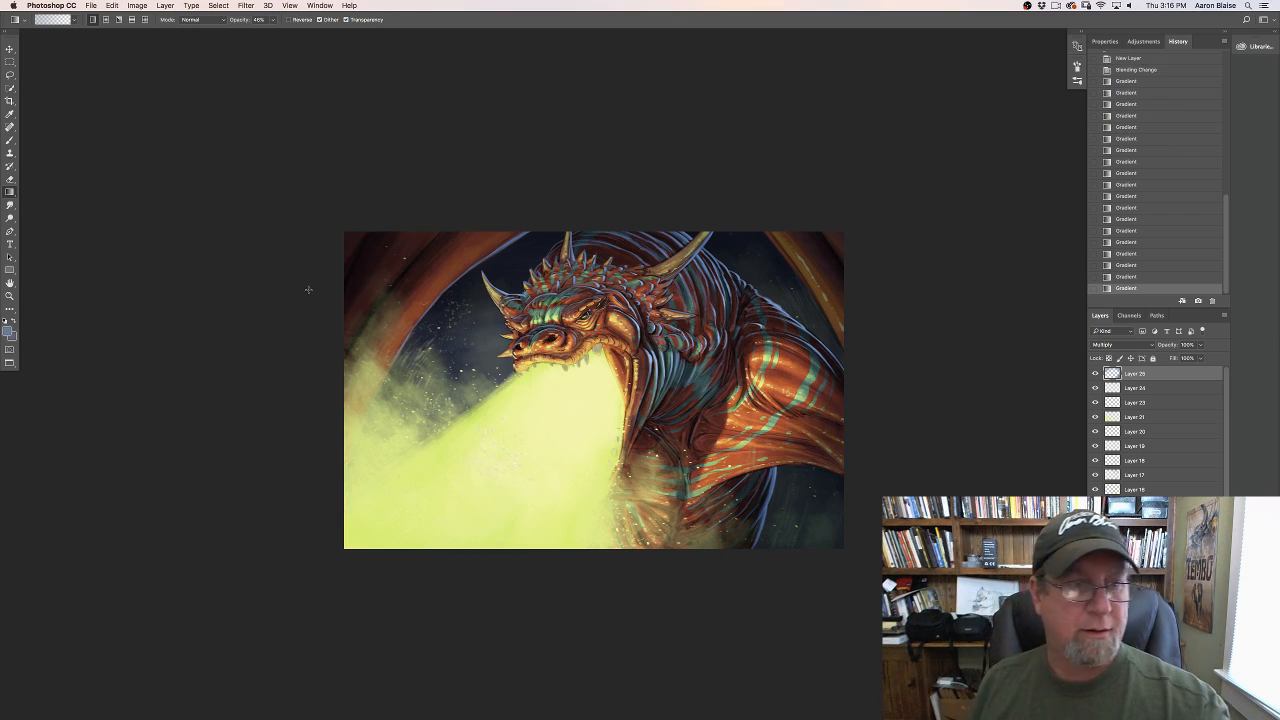
pyautogui.moveTo(312, 292); pyautogui.dragTo(436, 368)
pyautogui.moveTo(312, 340); pyautogui.dragTo(382, 376)
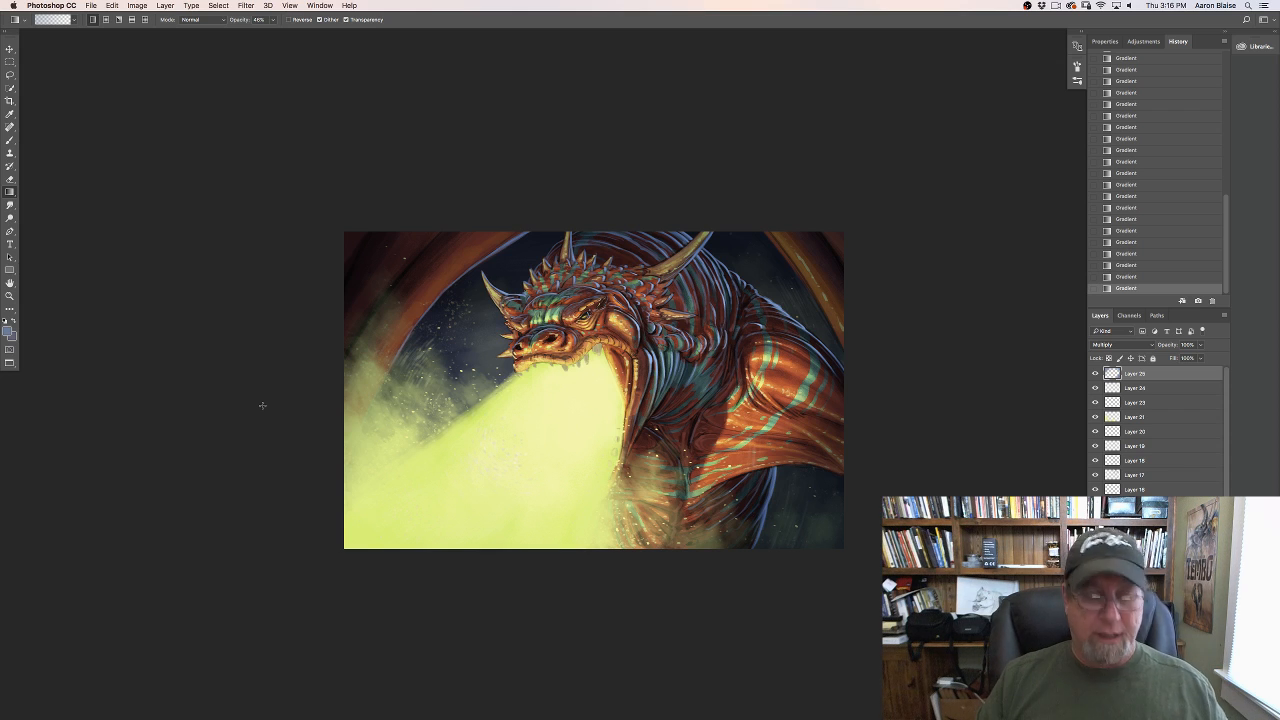
pyautogui.press('super+s')
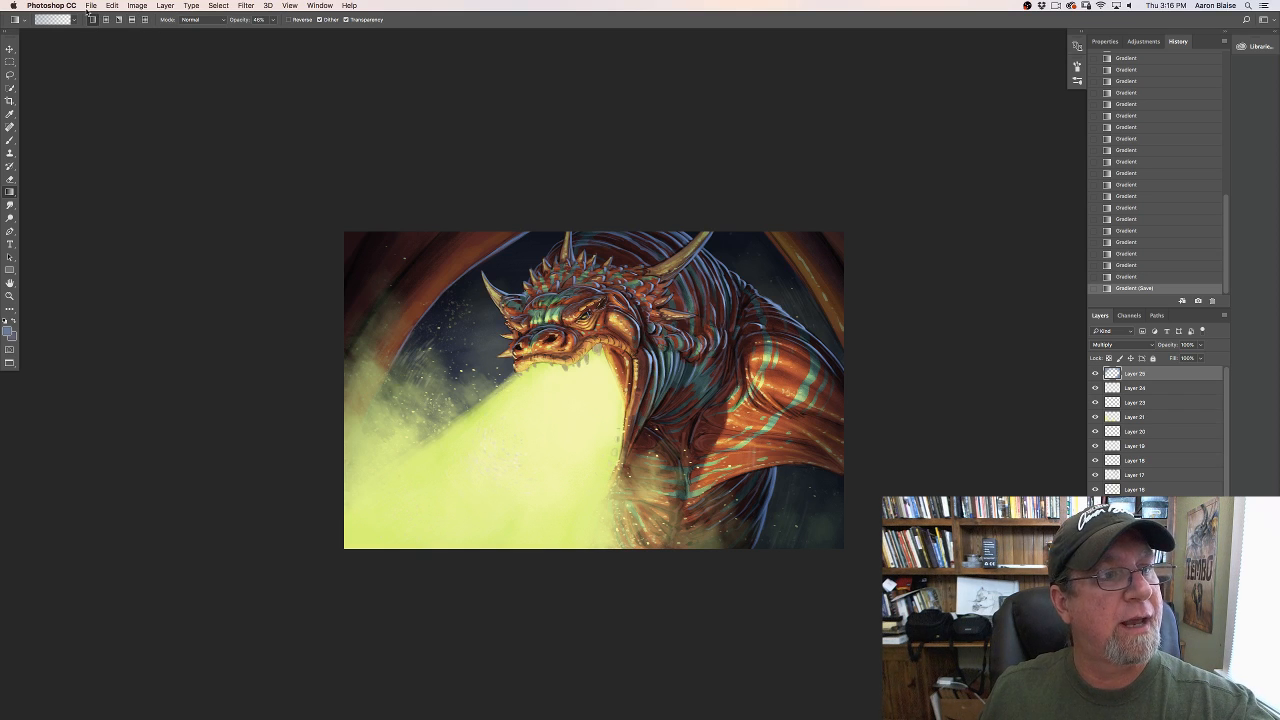
# Step: Flatten the image, discarding the hidden layers, and duplicate the resulting Background layer
pyautogui.click(165, 6)
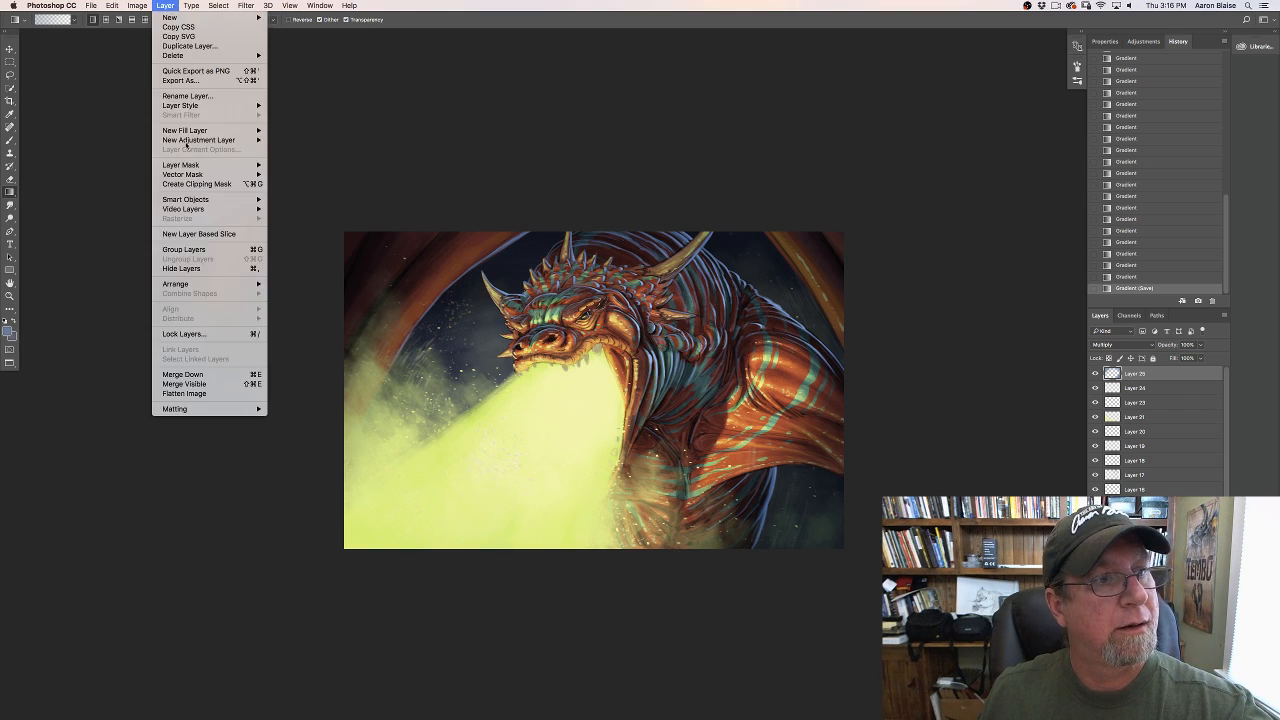
pyautogui.click(184, 393)
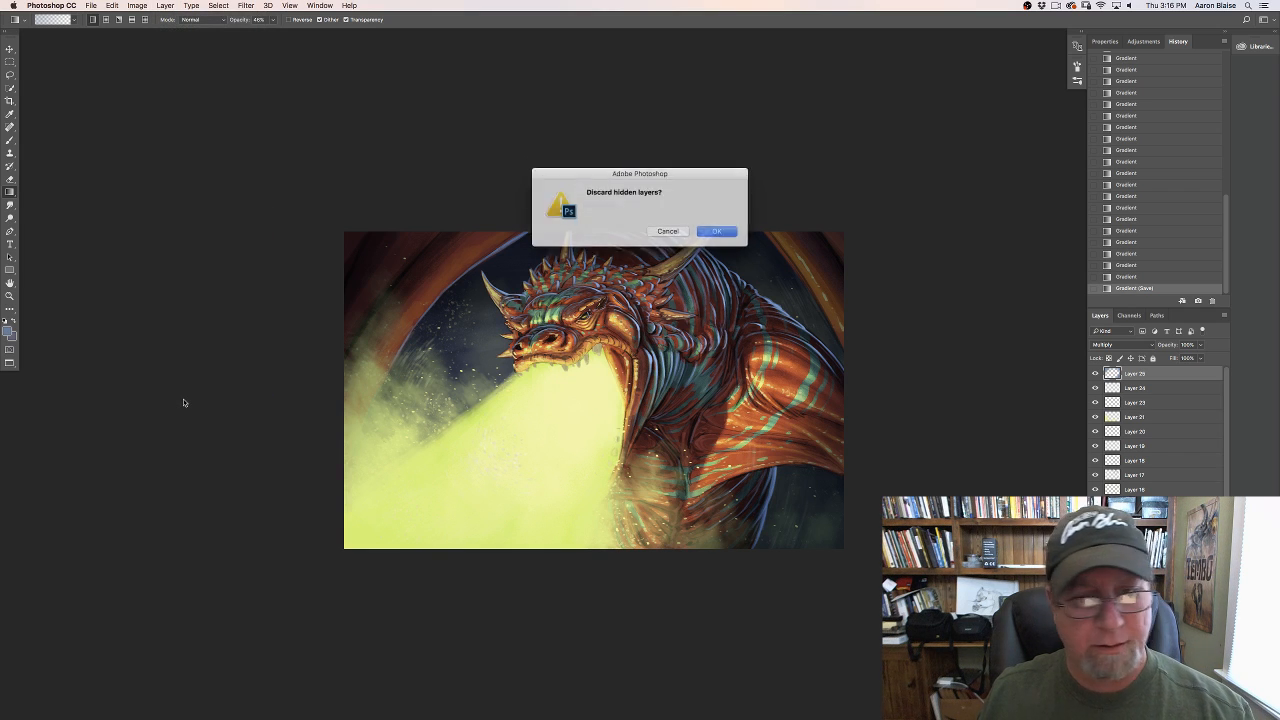
pyautogui.press('Return')
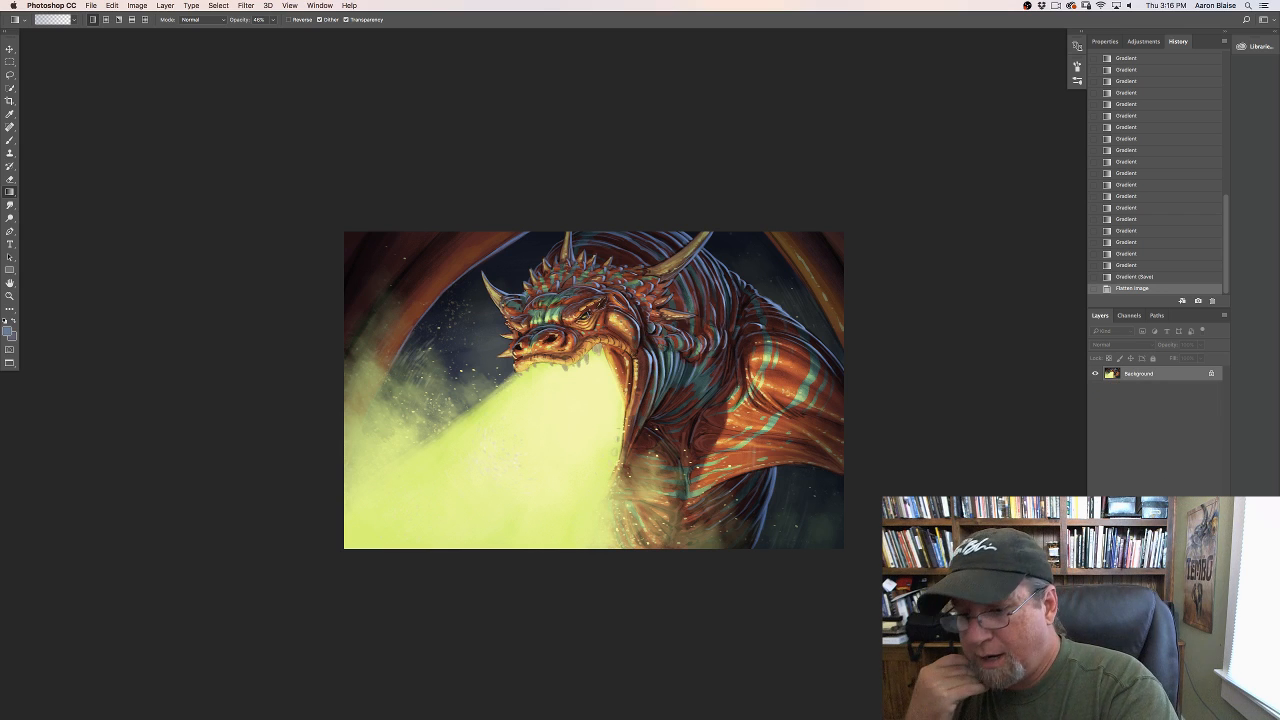
pyautogui.press('super+j')
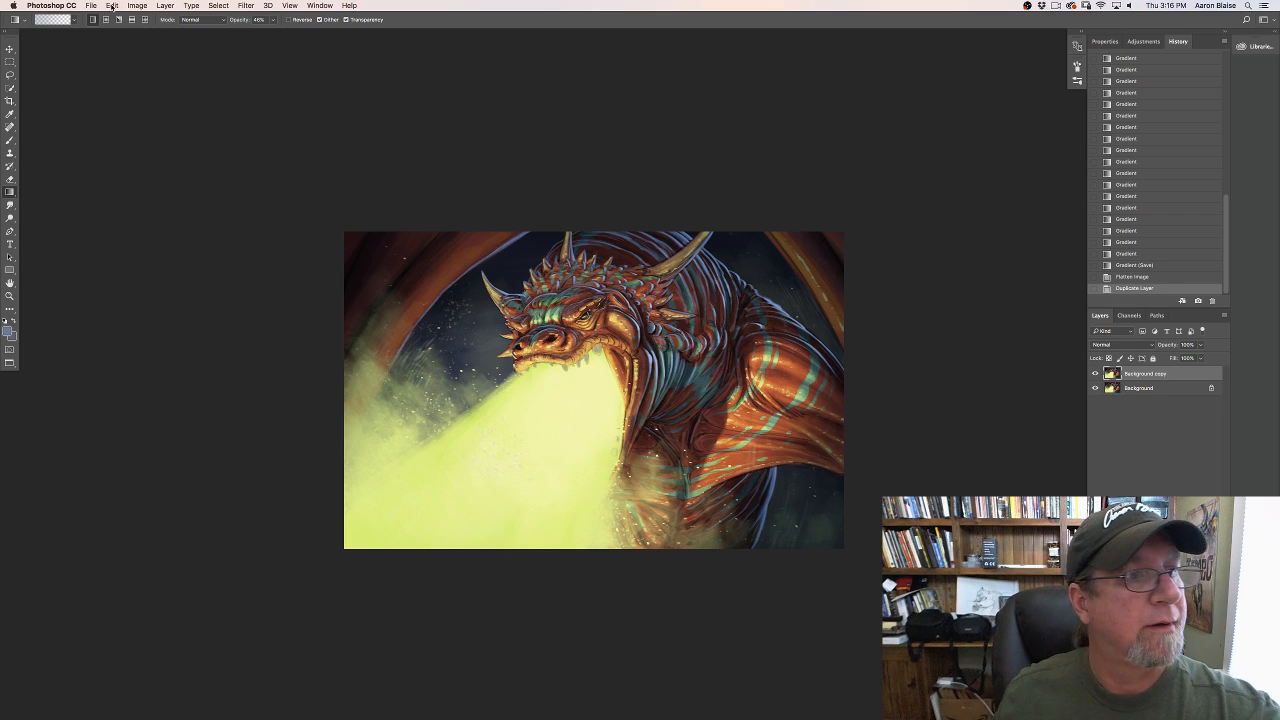
# Step: Save the flattened document to the Desktop under the new name "Dragon flat.psd" in Photoshop format
pyautogui.click(91, 5)
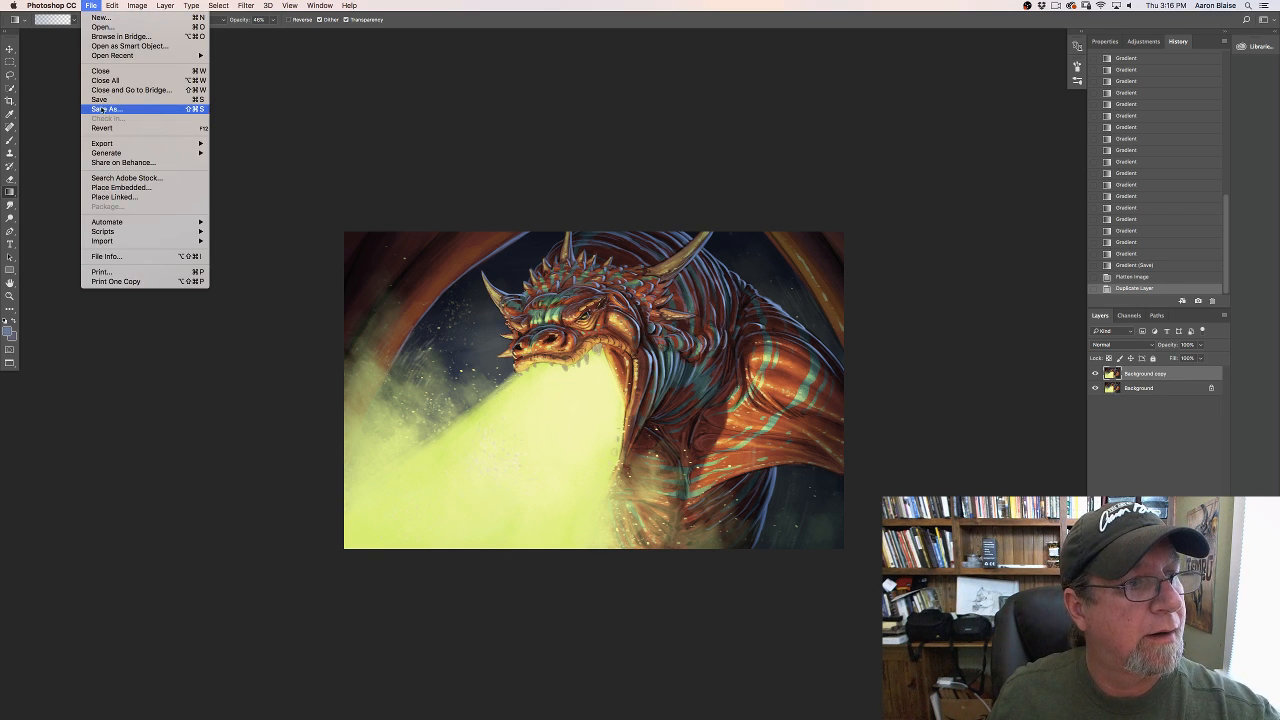
pyautogui.click(103, 109)
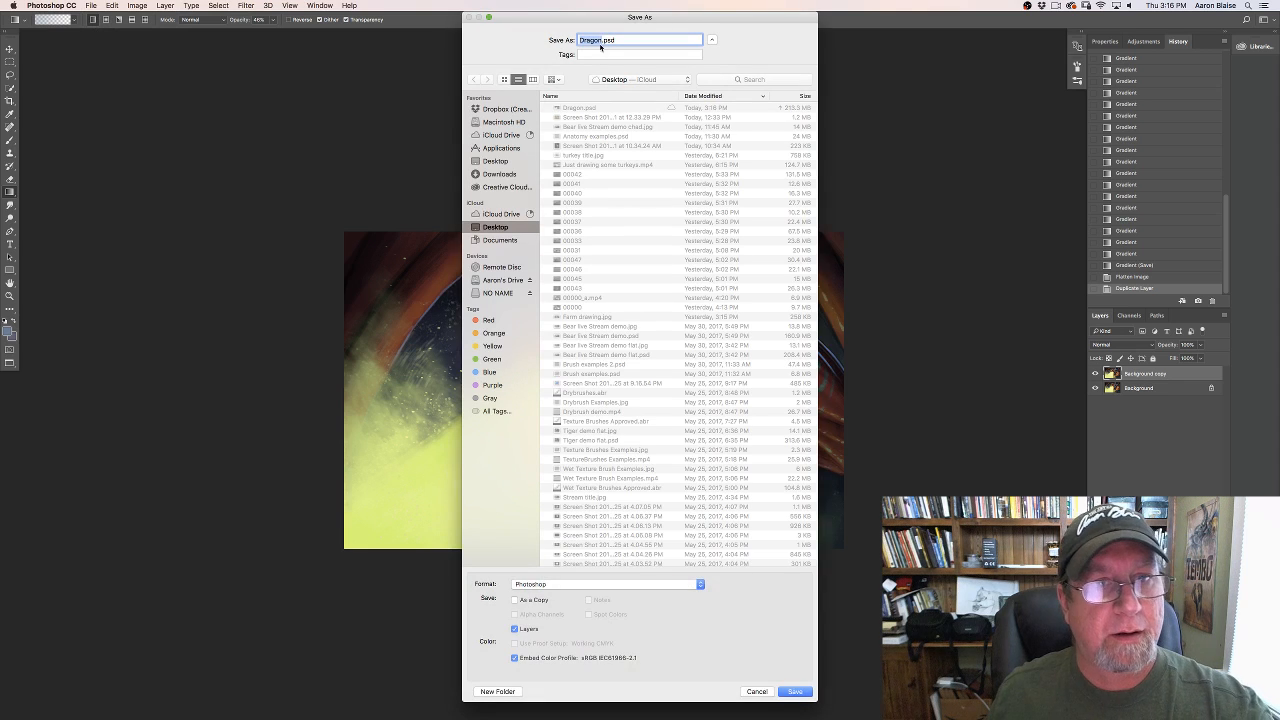
pyautogui.click(601, 41)
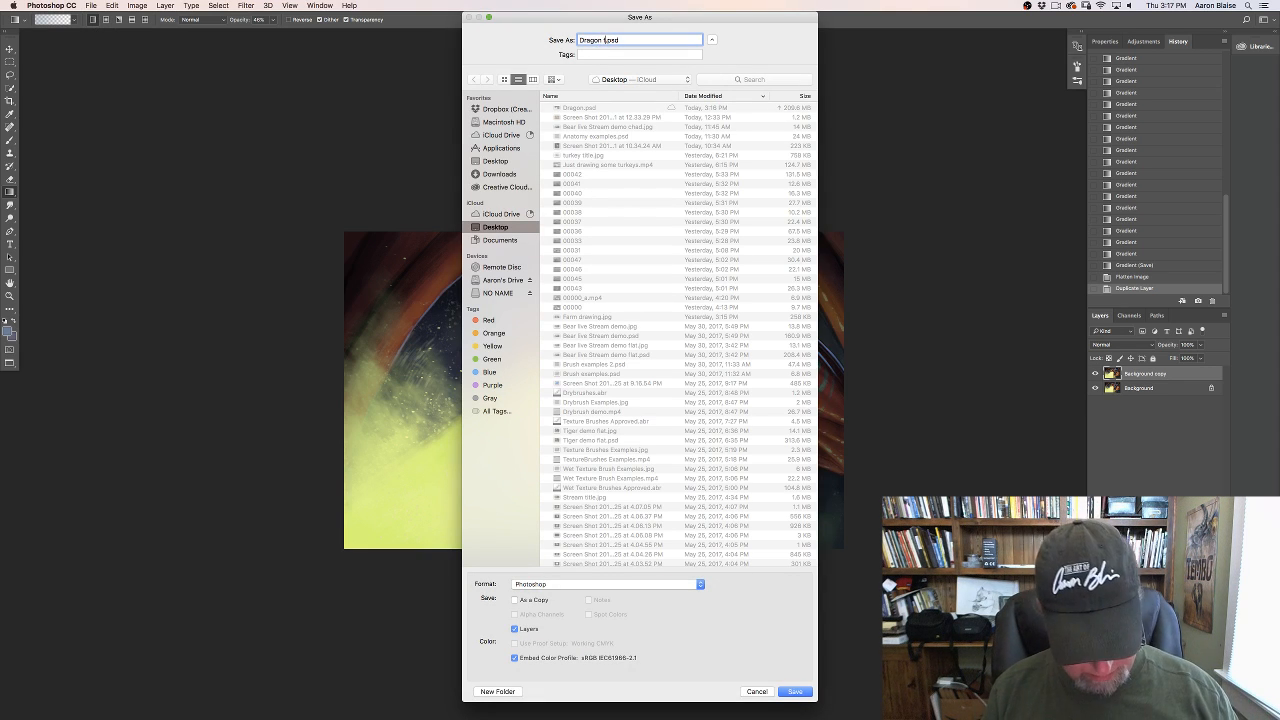
pyautogui.write('flat')
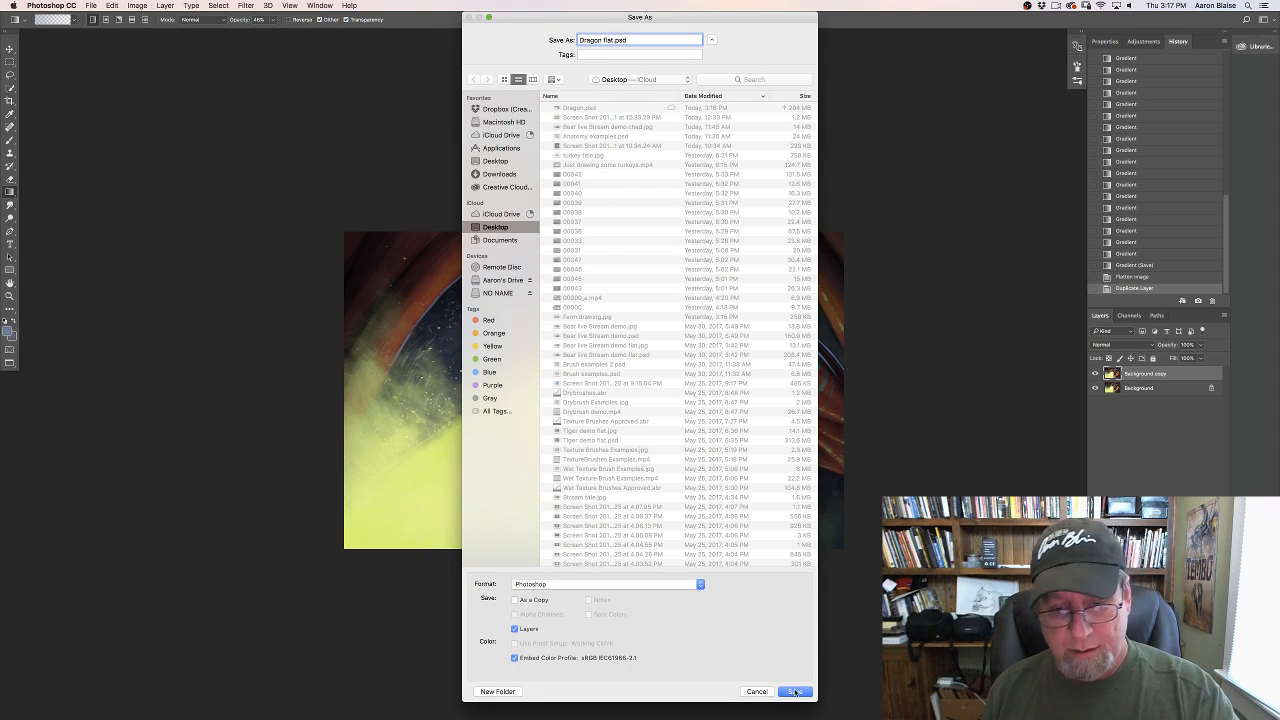
pyautogui.click(790, 691)
pyautogui.click(758, 303)
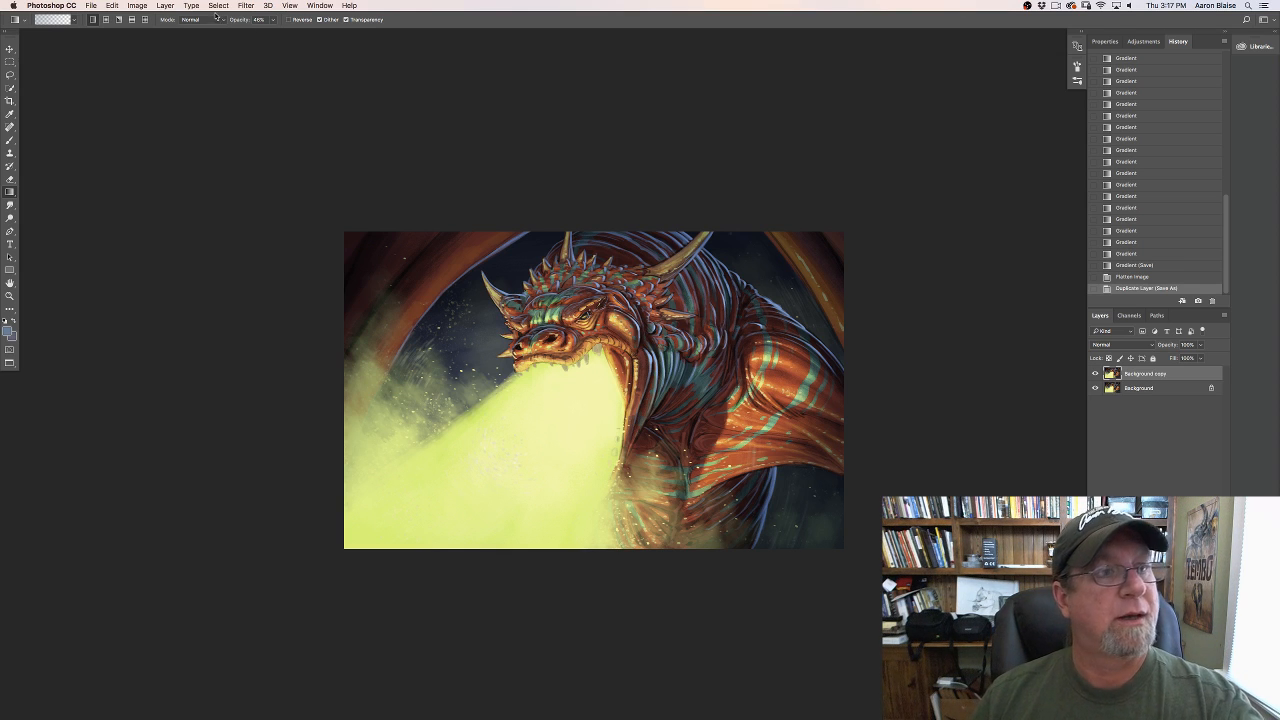
# Step: Start an Iris Blur on the duplicated layer, centring its focus ellipse near the dragon's mouth and enlarging it around the head
pyautogui.click(245, 6)
pyautogui.moveTo(300, 124)
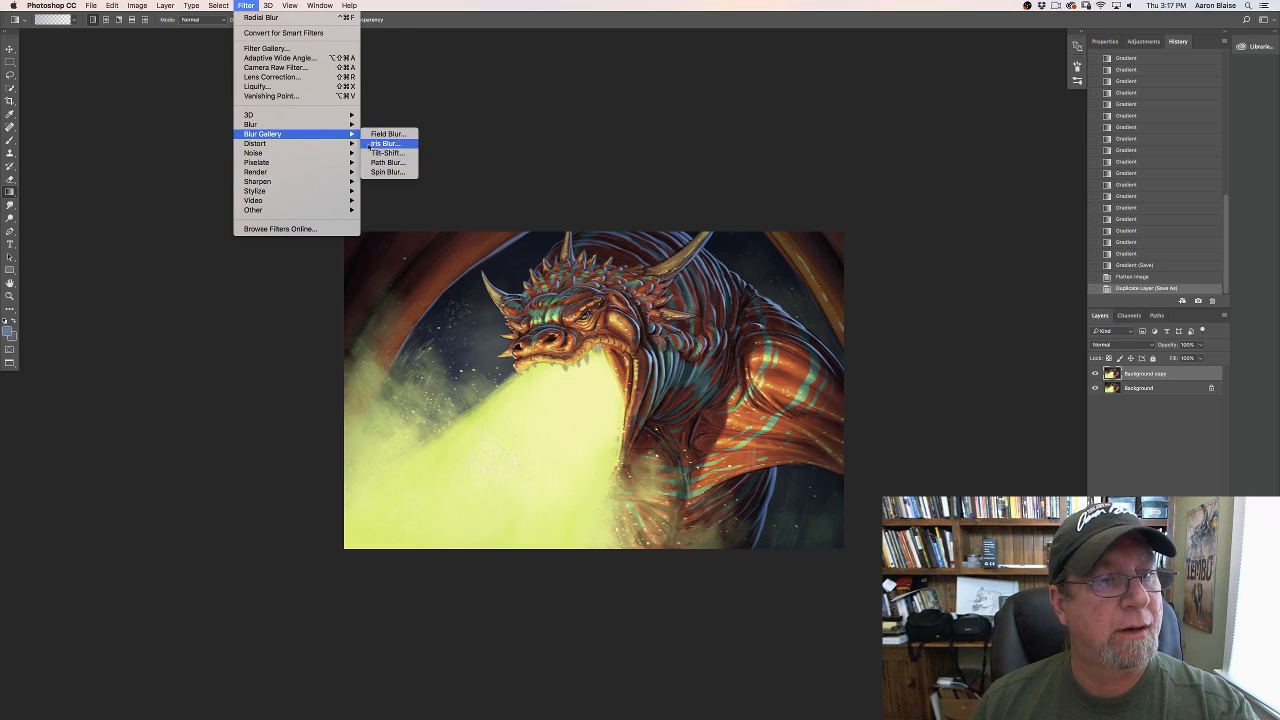
pyautogui.click(378, 143)
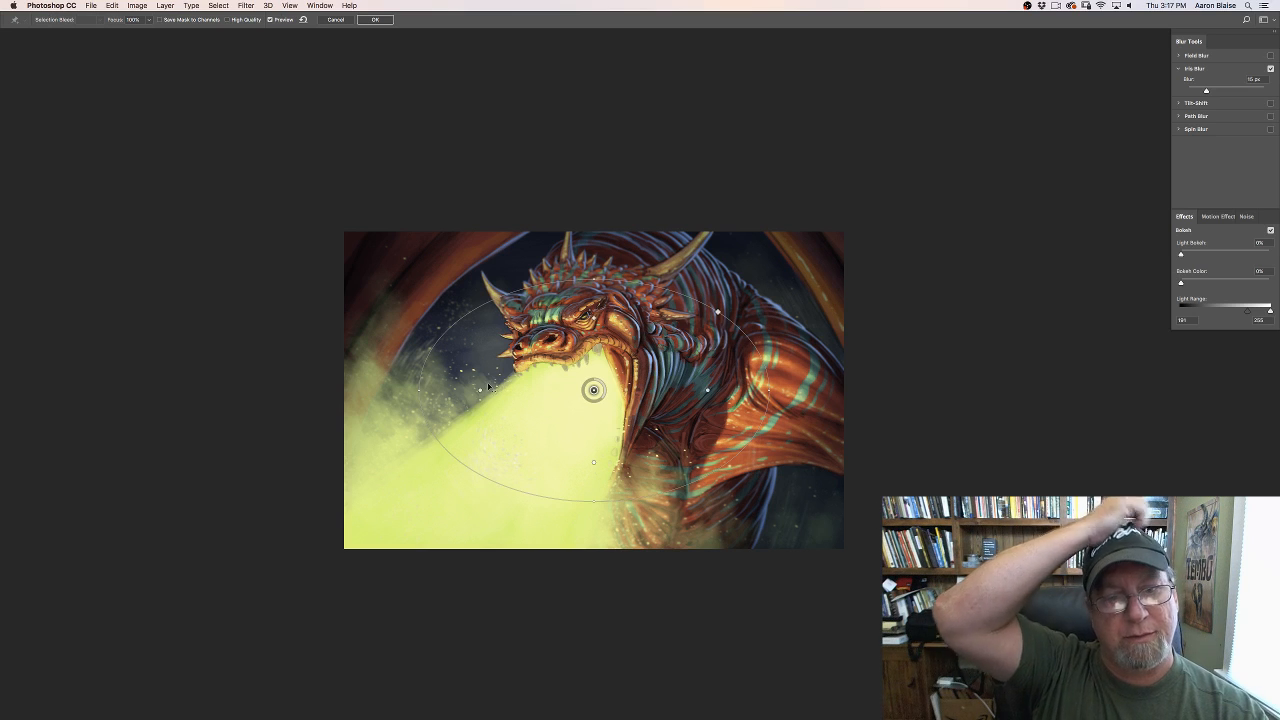
pyautogui.moveTo(488, 387); pyautogui.dragTo(486, 350)
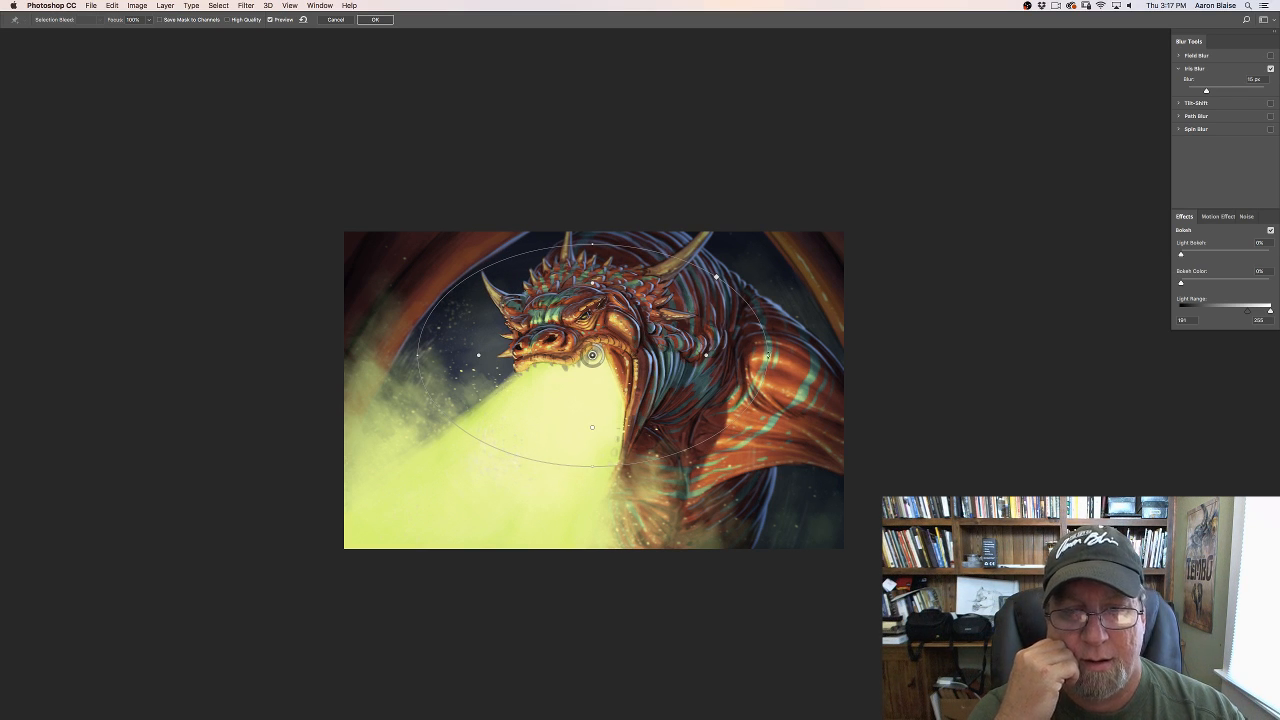
pyautogui.moveTo(766, 356); pyautogui.dragTo(782, 356)
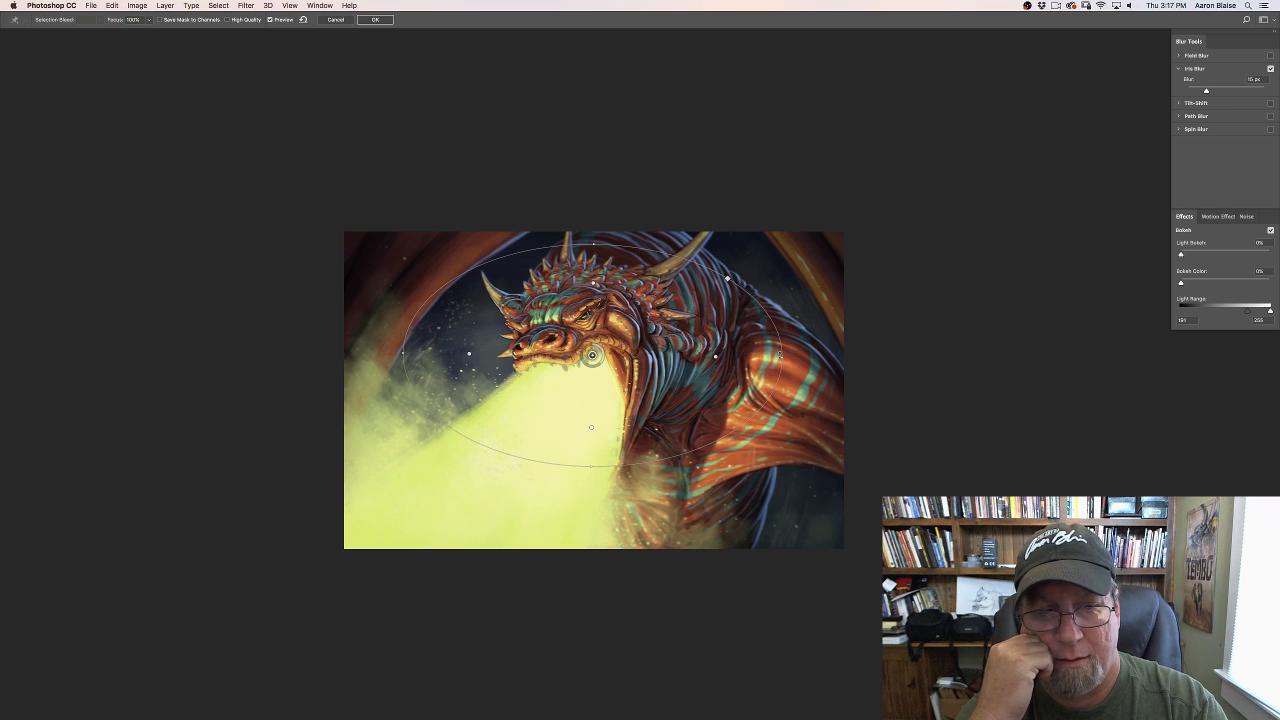
pyautogui.moveTo(590, 471); pyautogui.dragTo(588, 478)
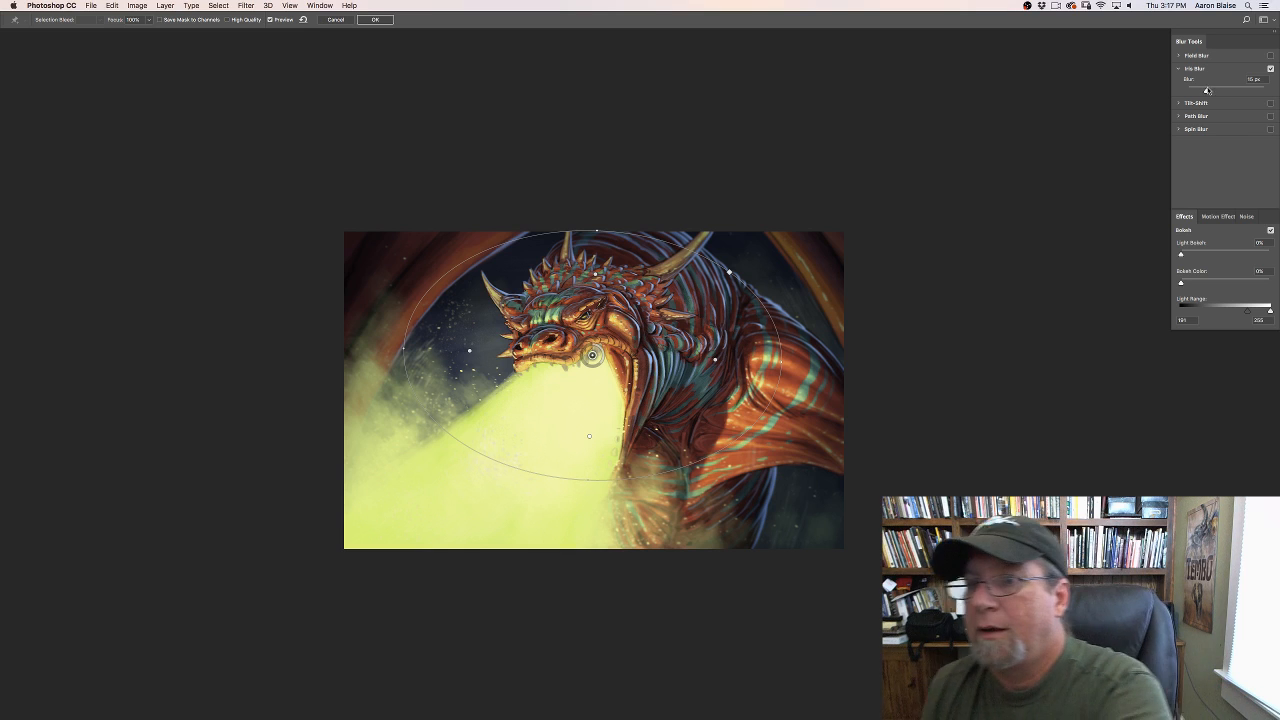
# Step: Fine-tune the Iris Blur amount, keeping the softening at the edges subtle, and apply the filter
pyautogui.moveTo(1206, 90); pyautogui.dragTo(1211, 89)
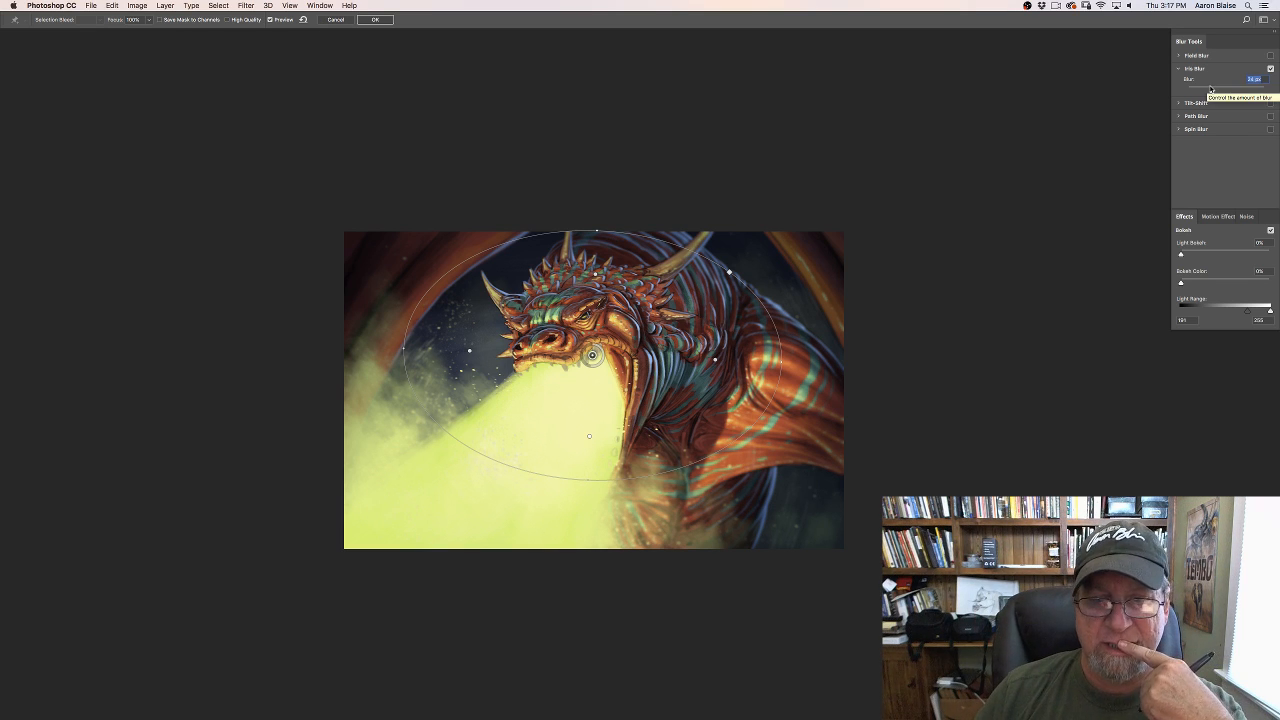
pyautogui.moveTo(1211, 90); pyautogui.dragTo(1206, 90)
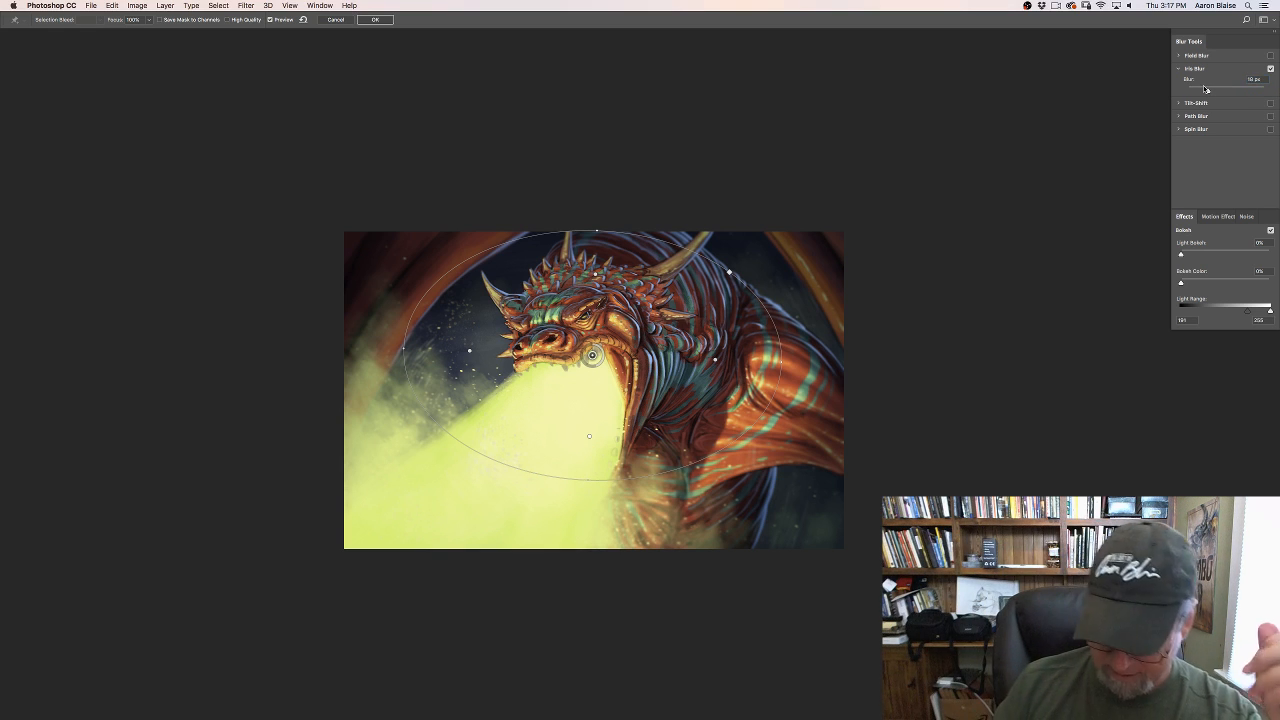
pyautogui.press('h')
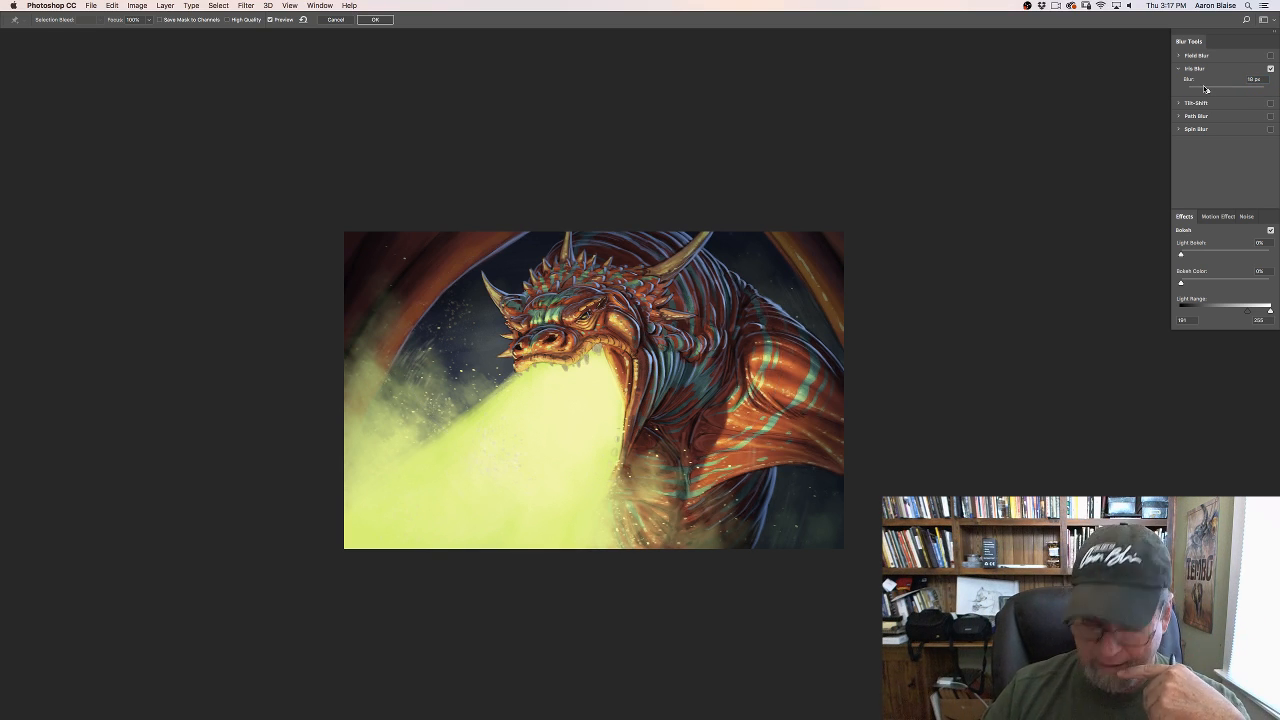
pyautogui.press('Return')
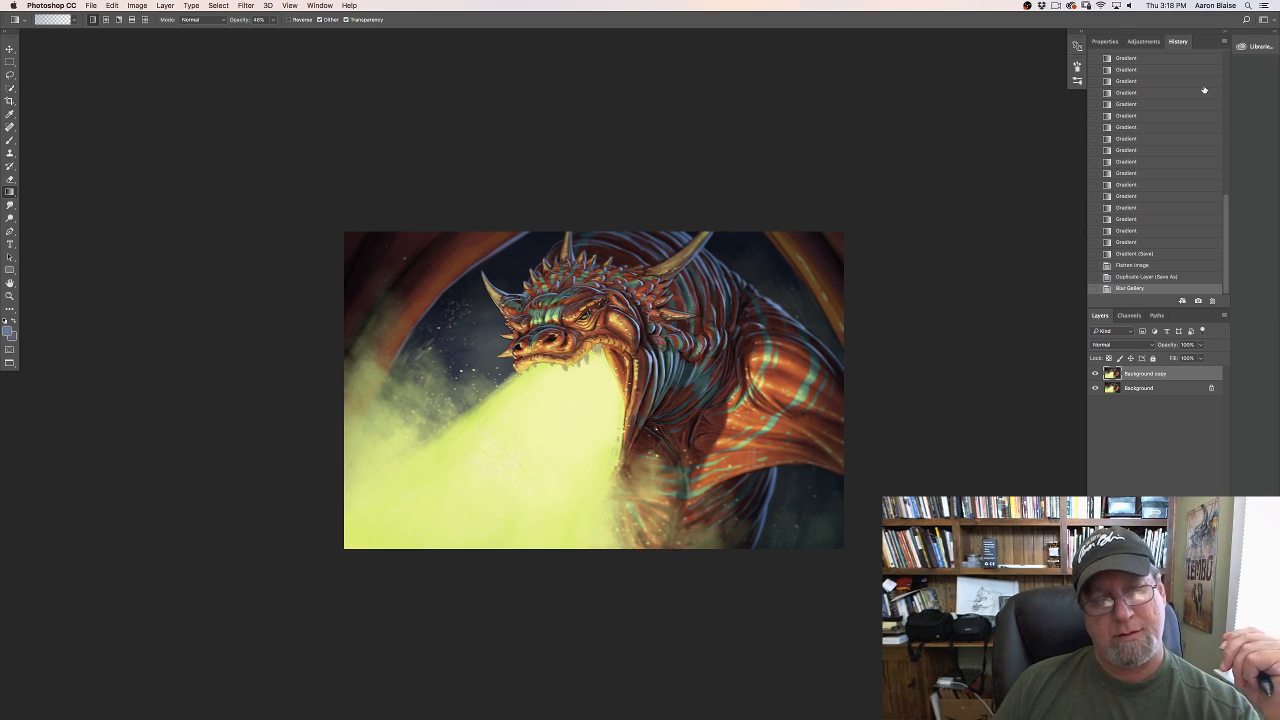
# Step: Duplicate the blurred layer and raise the copy's saturation to +14 with Hue/Saturation
pyautogui.press('super+j')
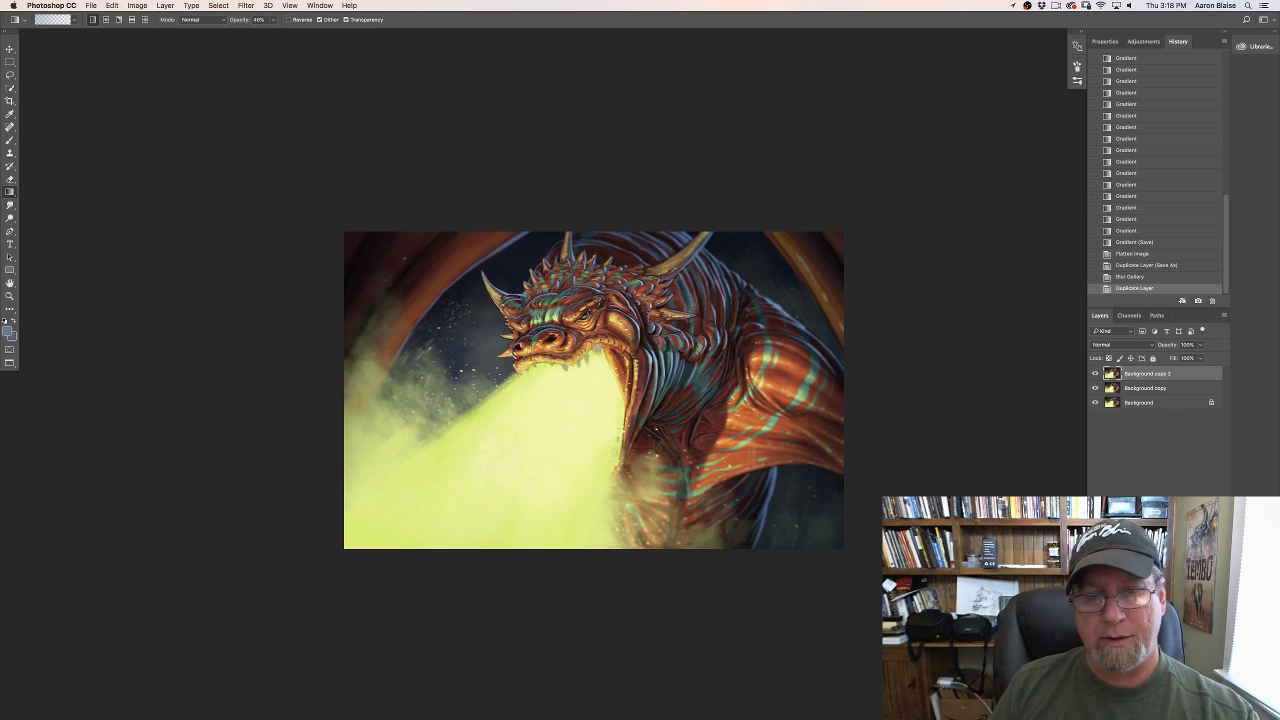
pyautogui.click(135, 6)
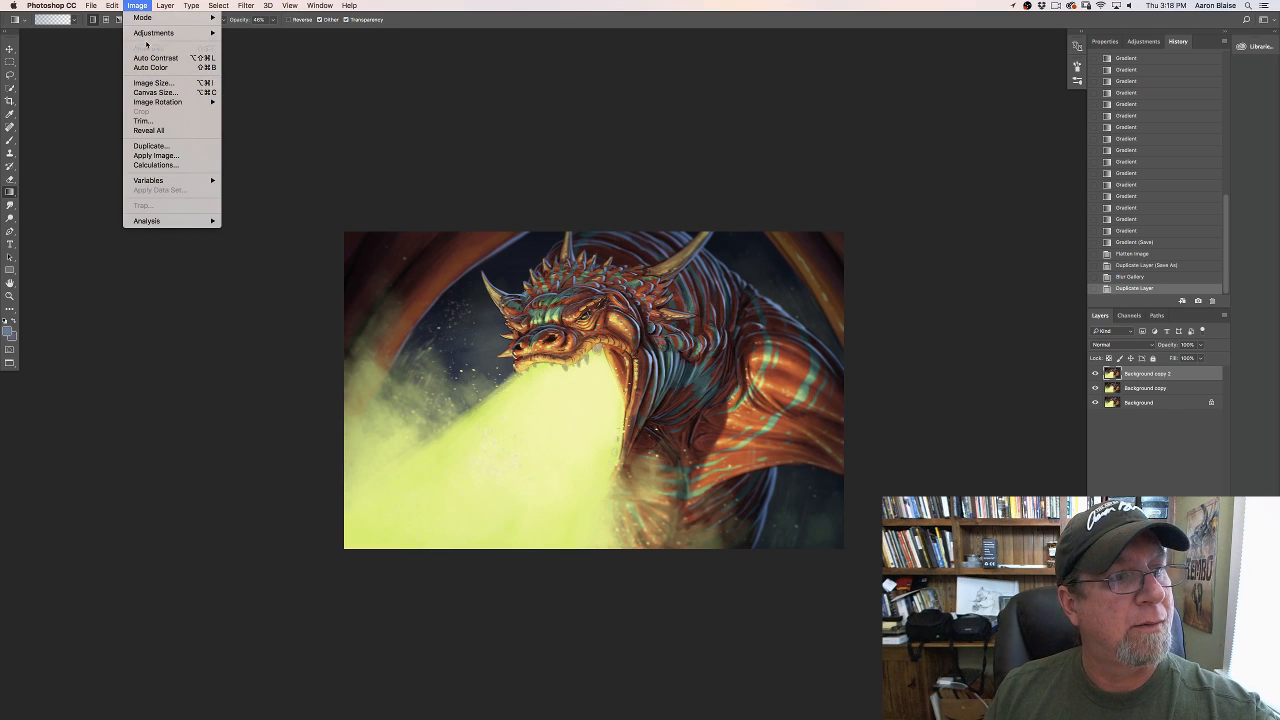
pyautogui.moveTo(150, 33)
pyautogui.click(245, 87)
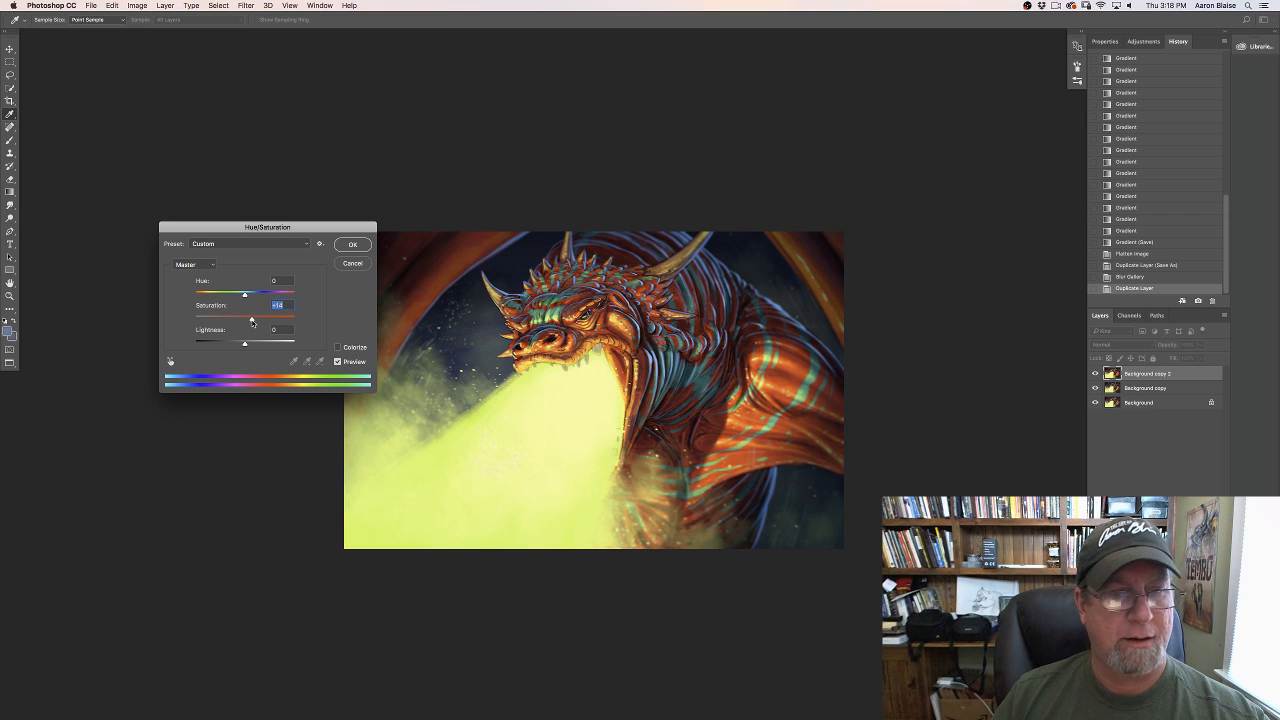
pyautogui.click(352, 245)
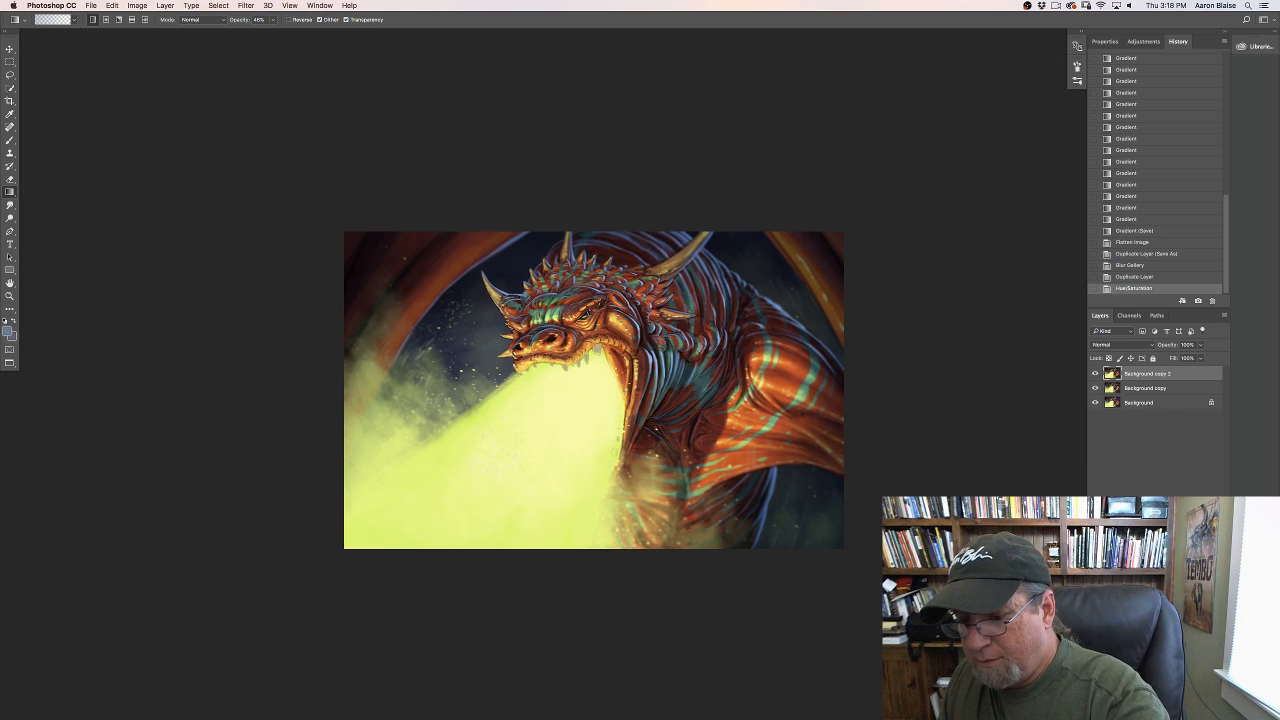
# Step: Duplicate the saturated layer and set the foreground colour to a pale yellow sampled from the fire beneath the jaw
pyautogui.press('super+j')
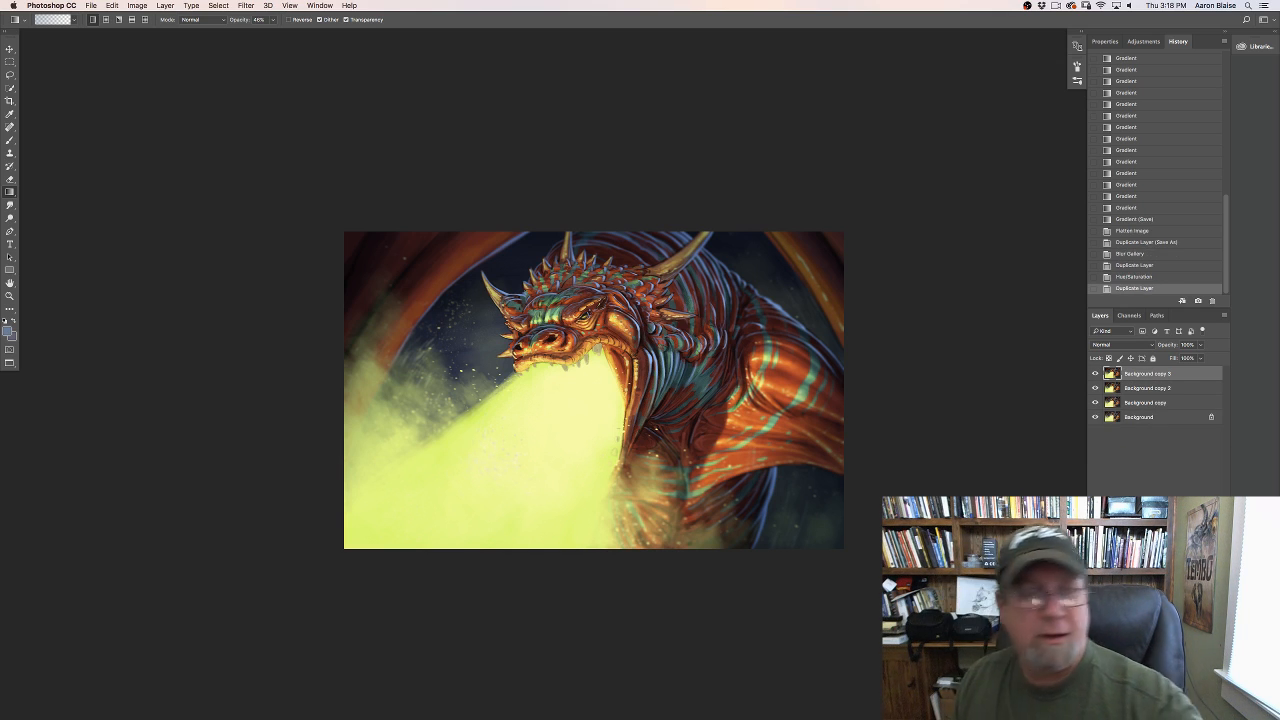
pyautogui.click(8, 331)
pyautogui.click(575, 417)
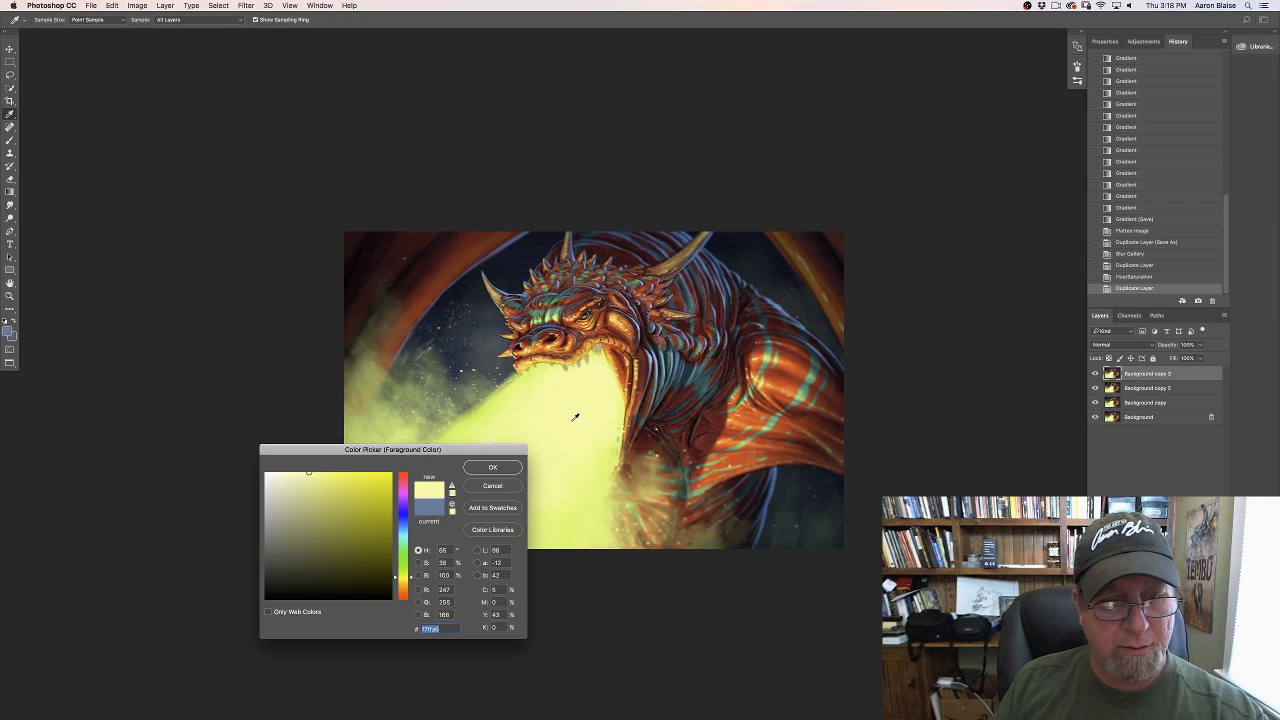
pyautogui.click(481, 469)
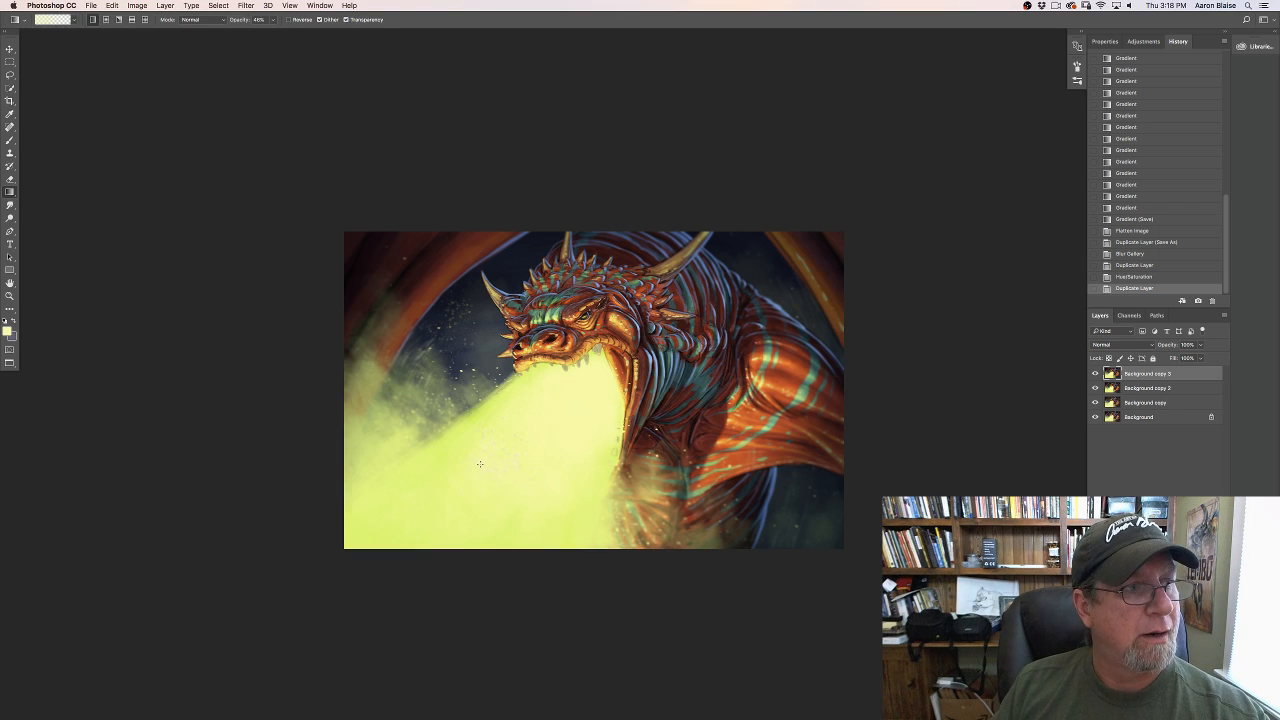
# Step: Choose a soft round brush and enlarge it to about 700 px
pyautogui.click(10, 140)
pyautogui.click(43, 21)
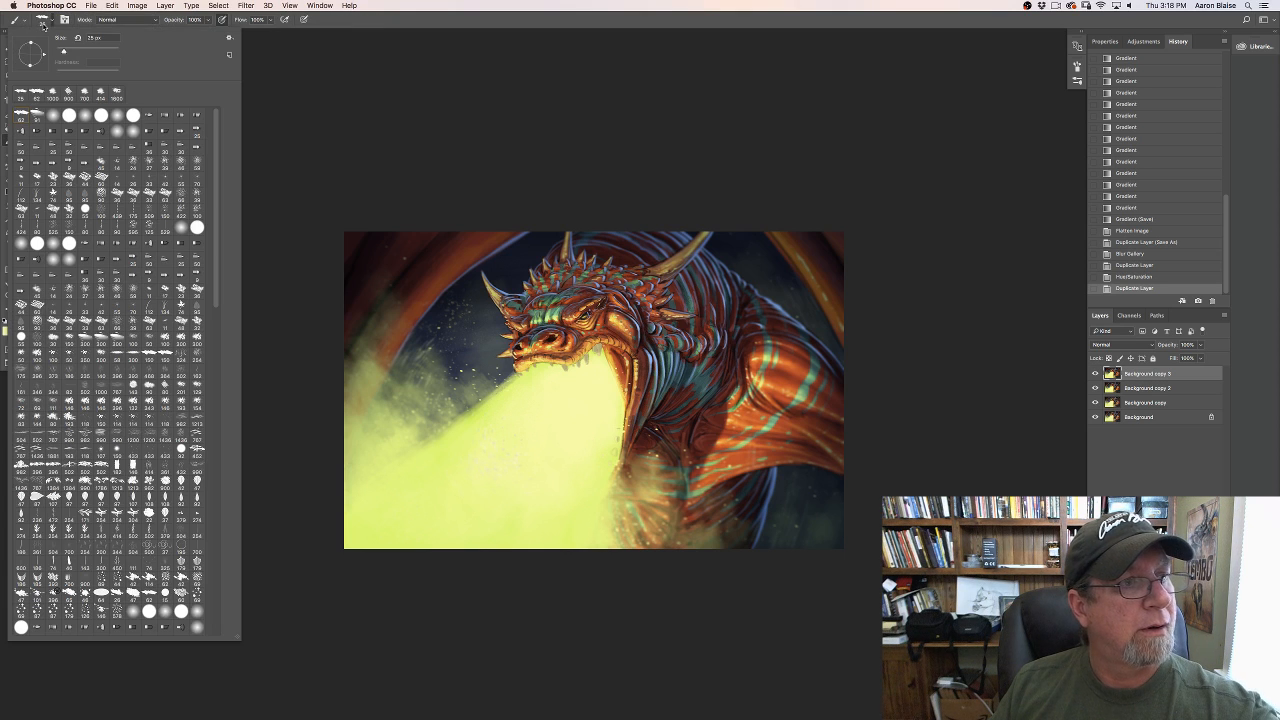
pyautogui.click(52, 118)
pyautogui.click(292, 149)
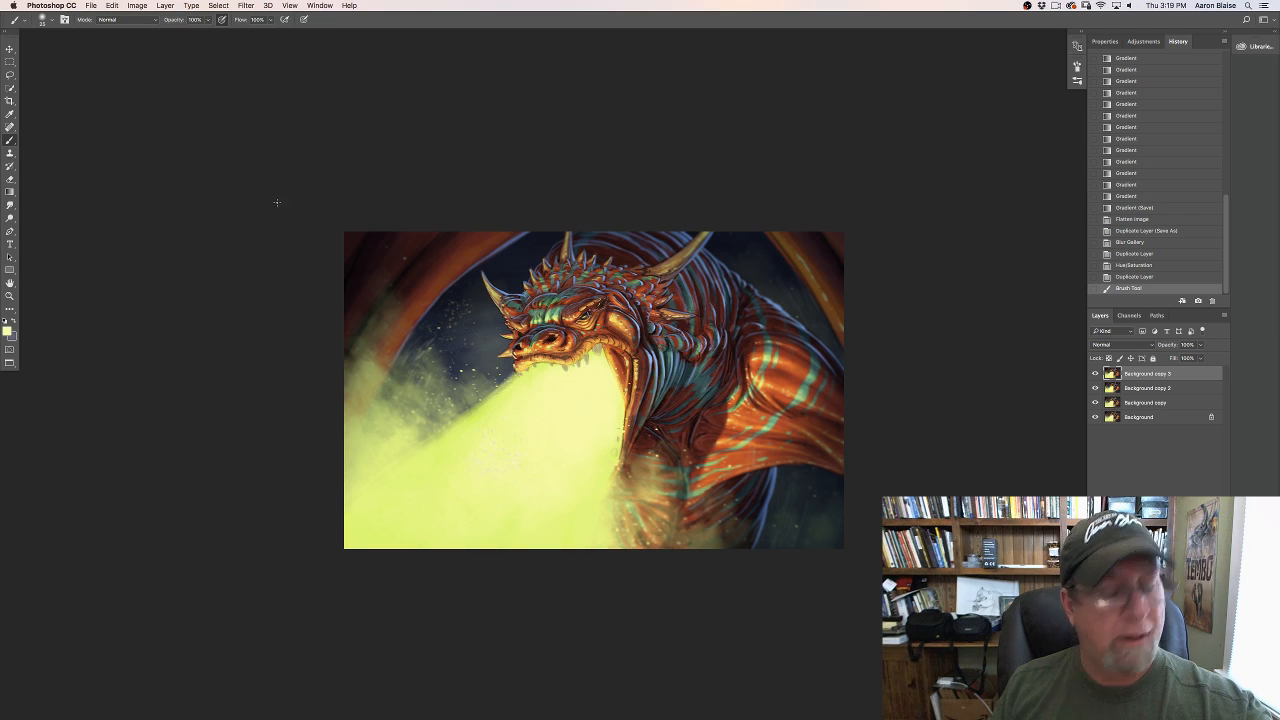
pyautogui.press(']')
pyautogui.press(']')
pyautogui.press(']')
pyautogui.press(']')
pyautogui.press(']')
pyautogui.press(']')
pyautogui.press(']')
pyautogui.press(']')
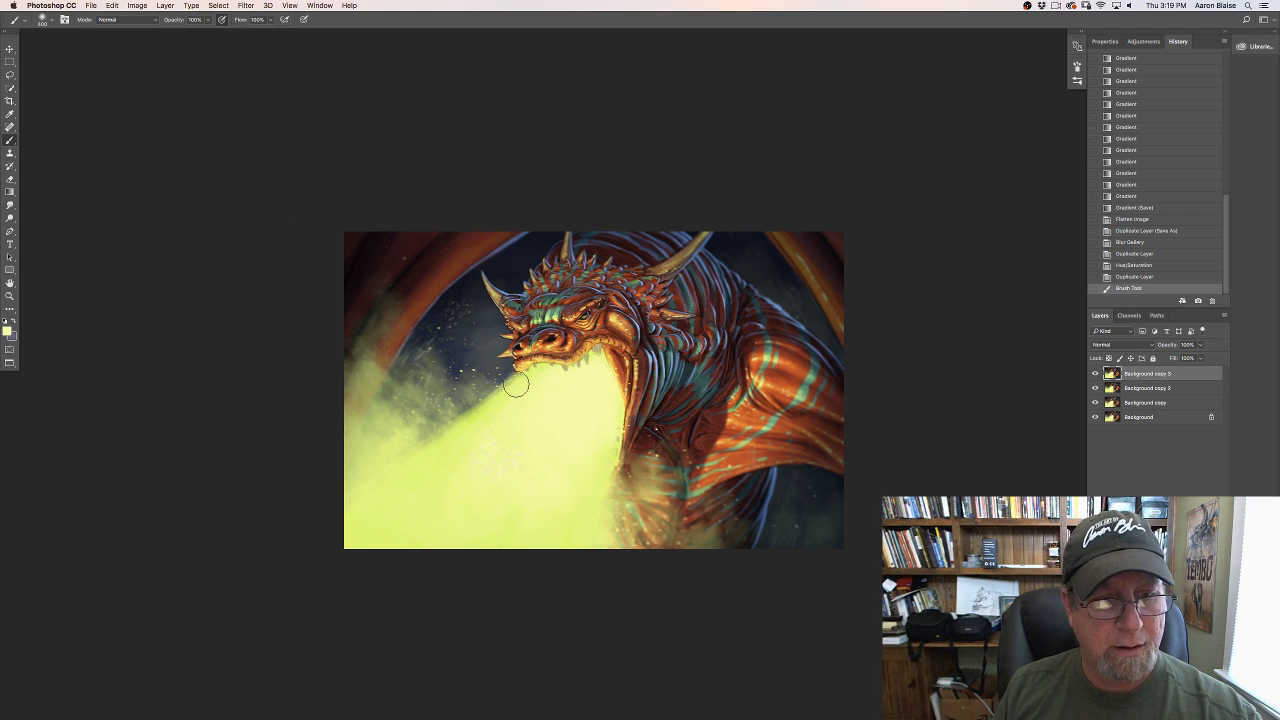
# Step: Set the brush opacity to 6% and its blending mode to Color Dodge
pyautogui.click(207, 20)
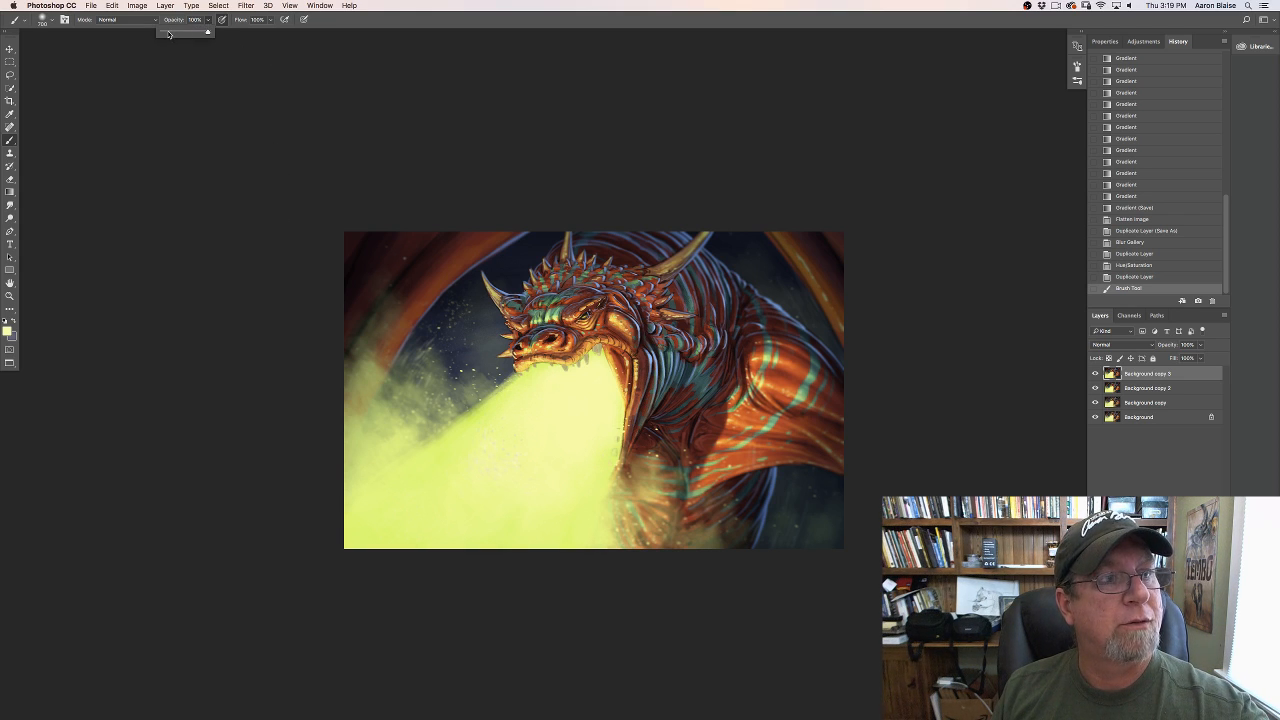
pyautogui.click(166, 33)
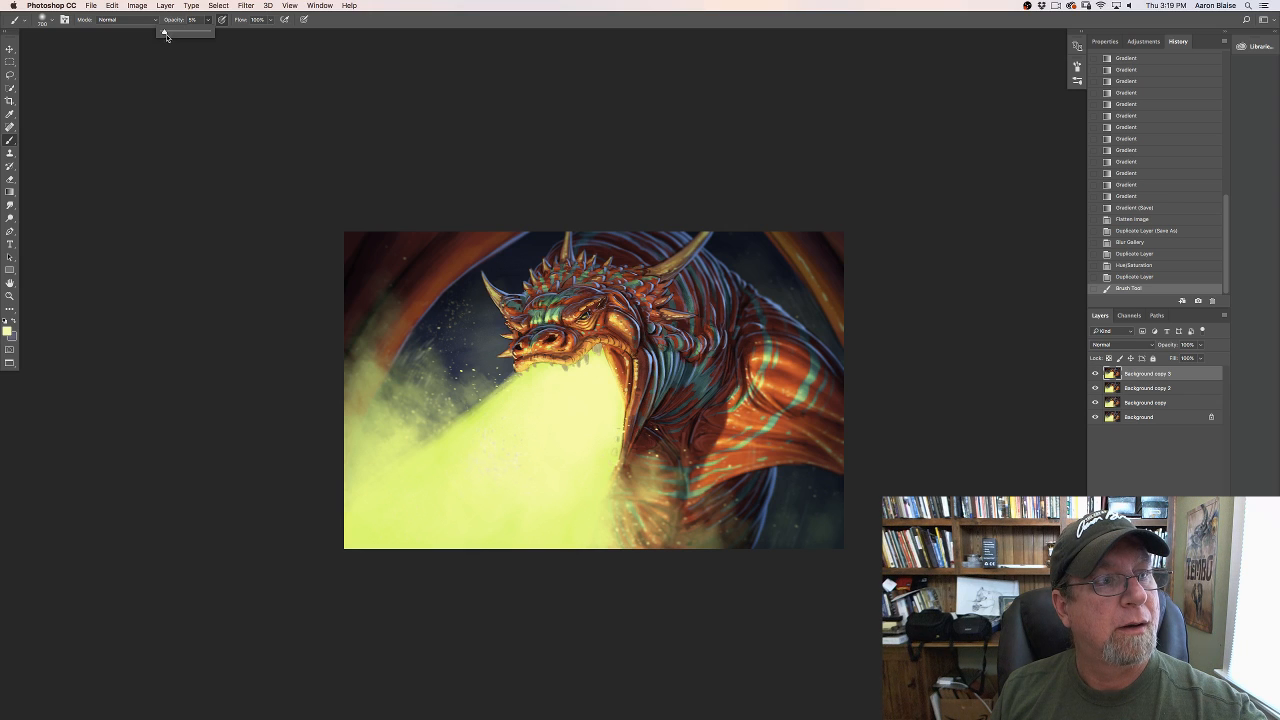
pyautogui.click(125, 20)
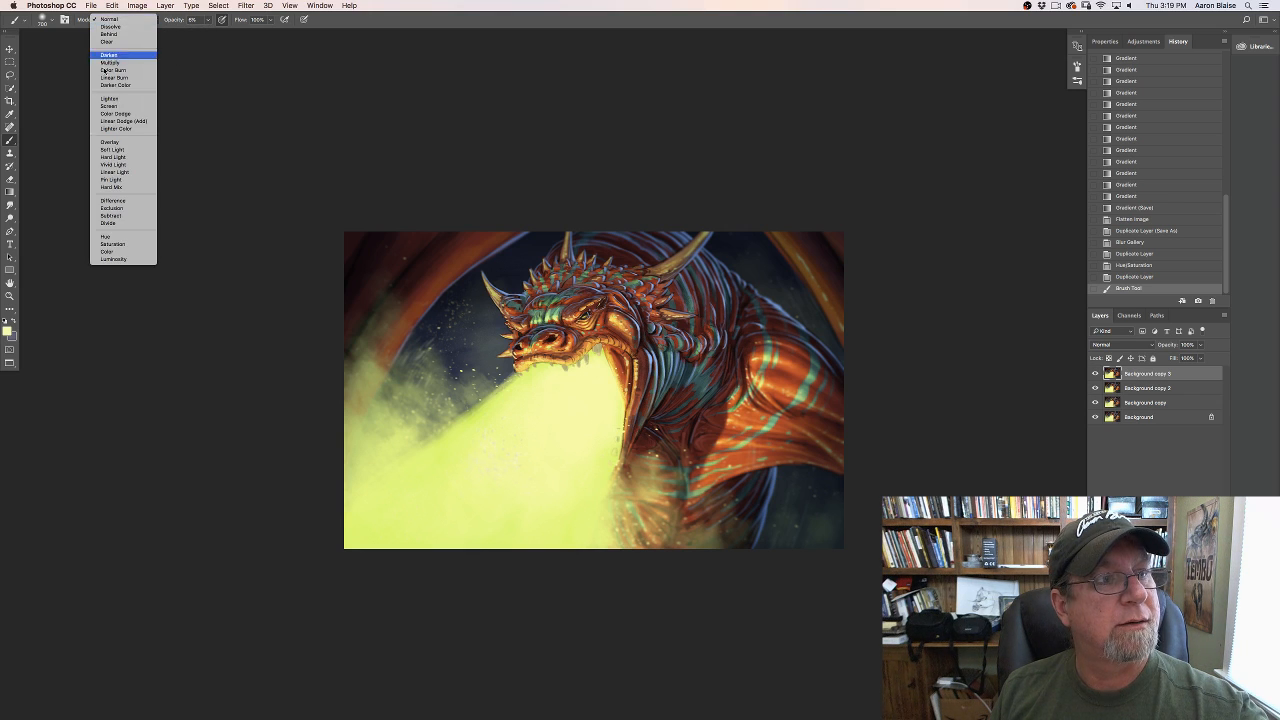
pyautogui.click(113, 97)
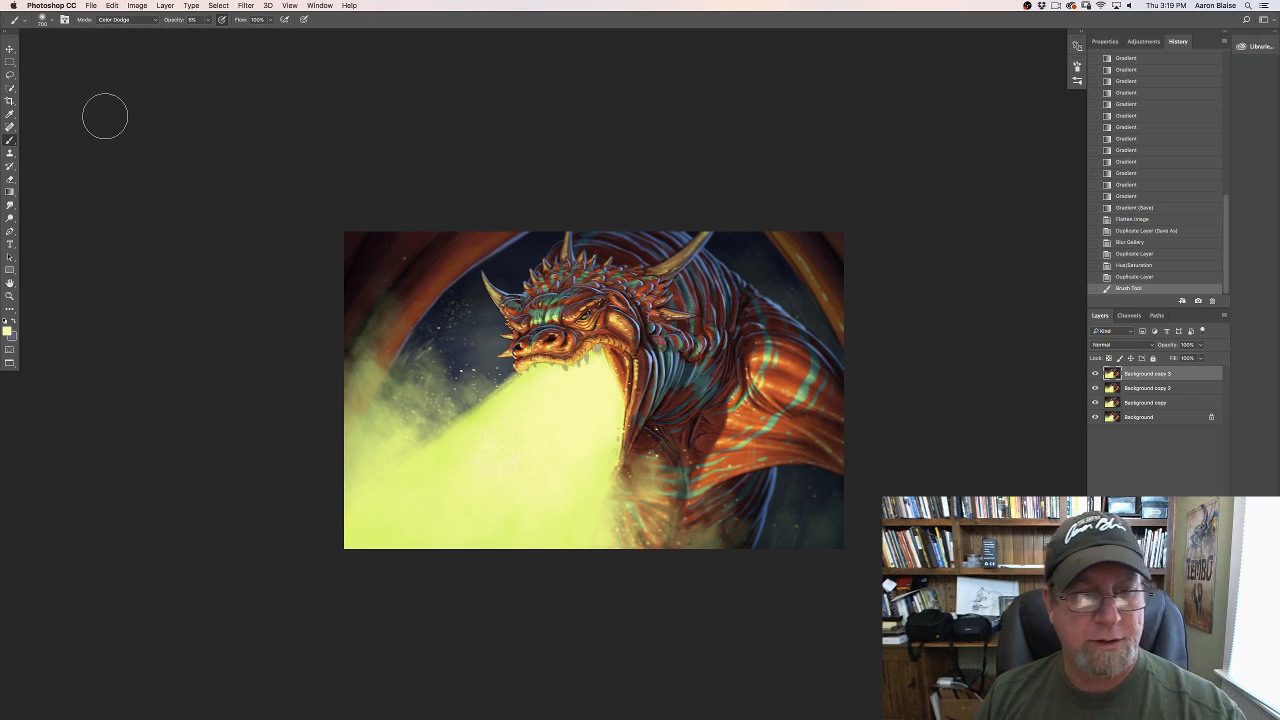
# Step: Dab a bright Color Dodge glow where the fire leaves the dragon's open mouth and along the lower jaw
pyautogui.click(594, 376)
pyautogui.click(590, 380)
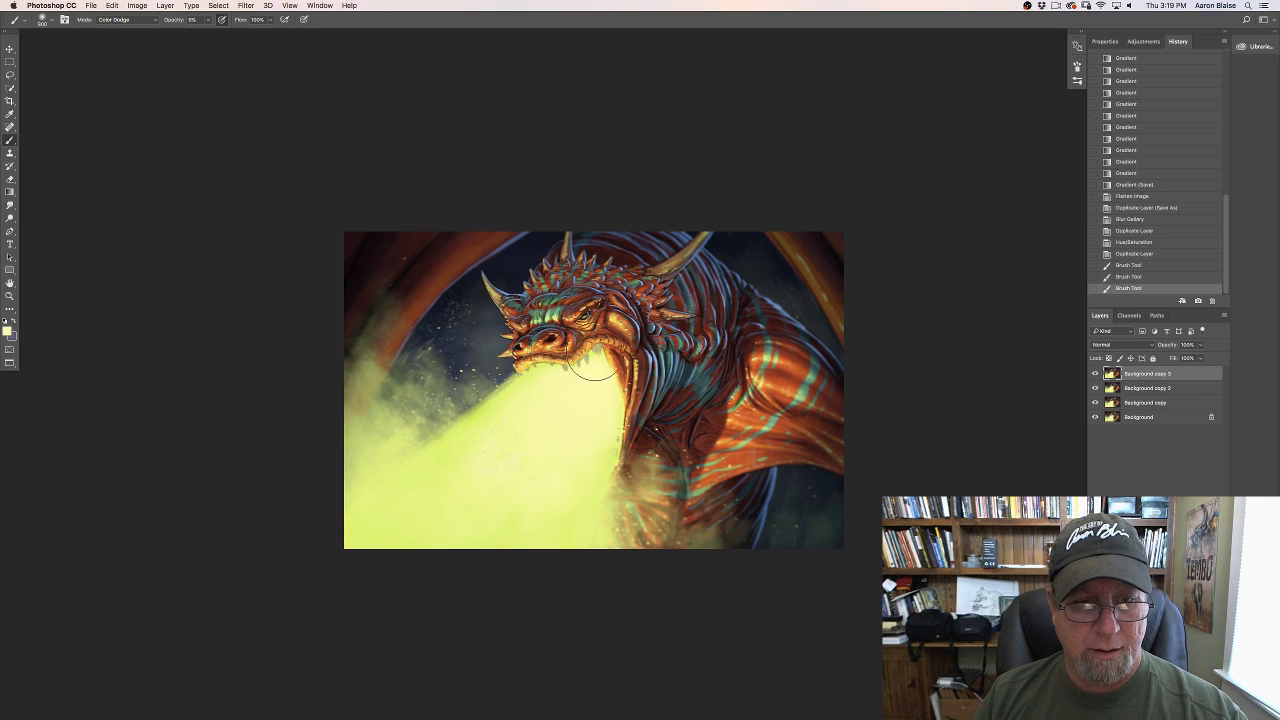
pyautogui.click(586, 388)
pyautogui.click(580, 400)
pyautogui.click(575, 392)
pyautogui.click(566, 368)
pyautogui.click(551, 366)
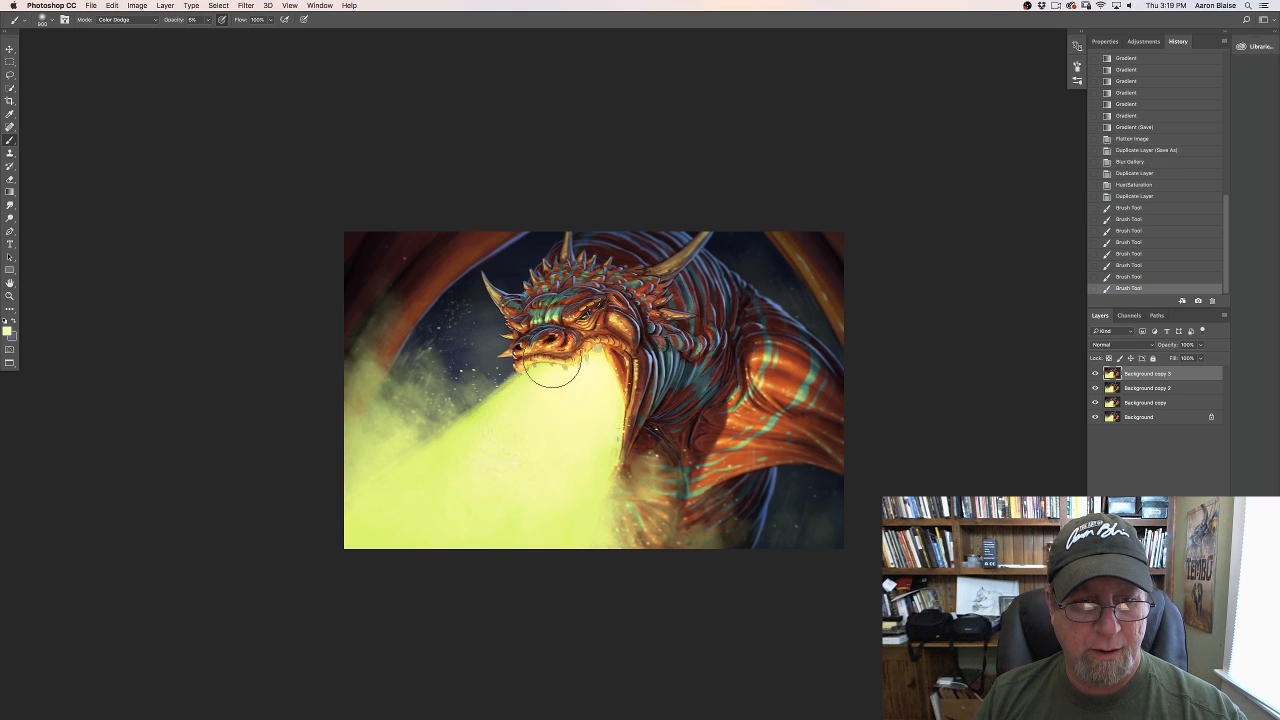
pyautogui.click(543, 384)
pyautogui.click(534, 406)
# Step: Build up the hot glow from the back of the mouth down through the centre of the fire stream
pyautogui.click(578, 360)
pyautogui.moveTo(577, 350)
pyautogui.mouseDown()
pyautogui.moveTo(567, 381)
pyautogui.moveTo(597, 376)
pyautogui.mouseUp()
pyautogui.moveTo(599, 367); pyautogui.dragTo(600, 417)
pyautogui.moveTo(587, 468); pyautogui.dragTo(600, 440)
pyautogui.moveTo(609, 410); pyautogui.dragTo(607, 424)
pyautogui.click(607, 424)
pyautogui.moveTo(565, 384)
pyautogui.mouseDown()
pyautogui.moveTo(514, 425)
pyautogui.moveTo(541, 345)
pyautogui.moveTo(550, 409)
pyautogui.moveTo(561, 403)
pyautogui.moveTo(556, 392)
pyautogui.moveTo(536, 417)
pyautogui.moveTo(565, 437)
pyautogui.moveTo(565, 470)
pyautogui.moveTo(598, 440)
pyautogui.mouseUp()
pyautogui.click(539, 388)
pyautogui.moveTo(518, 405)
pyautogui.mouseDown()
pyautogui.moveTo(486, 466)
pyautogui.moveTo(509, 475)
pyautogui.mouseUp()
pyautogui.moveTo(599, 447)
pyautogui.mouseDown()
pyautogui.moveTo(624, 379)
pyautogui.moveTo(629, 438)
pyautogui.moveTo(625, 393)
pyautogui.moveTo(568, 352)
pyautogui.moveTo(547, 356)
pyautogui.moveTo(531, 387)
pyautogui.moveTo(536, 373)
pyautogui.moveTo(545, 469)
pyautogui.moveTo(576, 440)
pyautogui.moveTo(571, 480)
pyautogui.mouseUp()
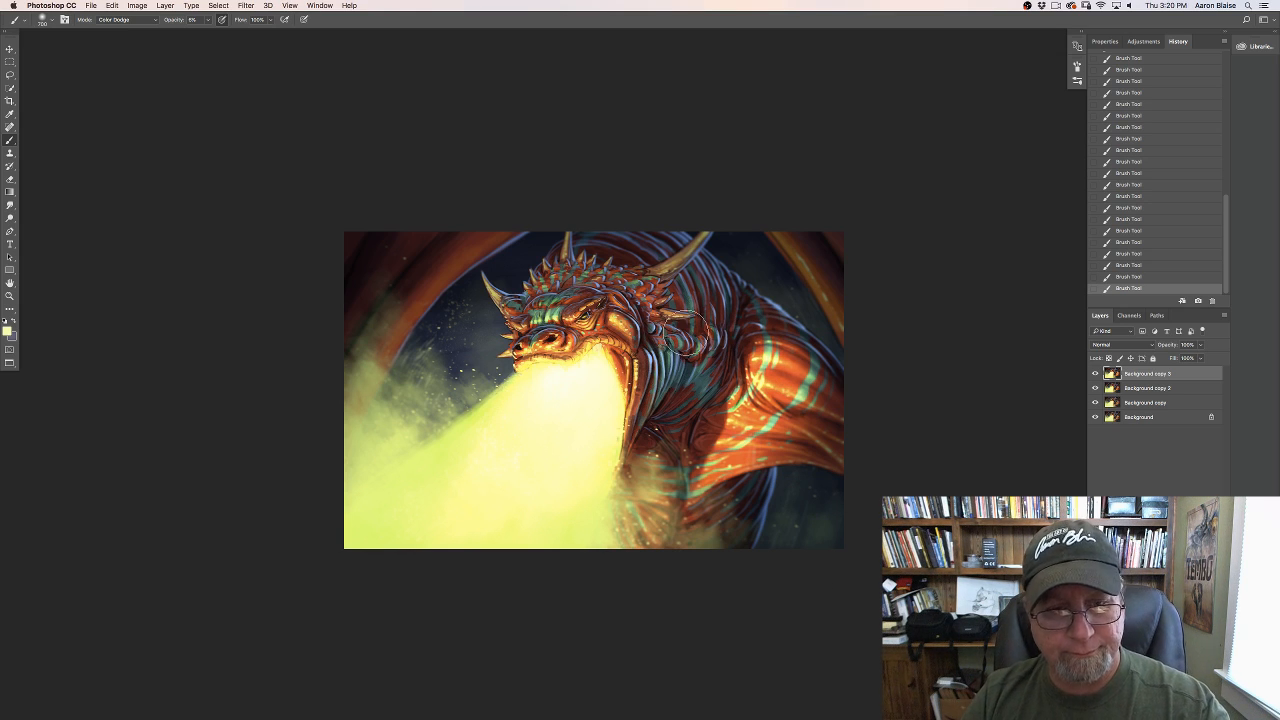
# Step: Resize the brush to about 500 px and brighten the far end of the fire in the painting's lower-left area
pyautogui.press('[')
pyautogui.press('[')
pyautogui.press('[')
pyautogui.press('[')
pyautogui.press('[')
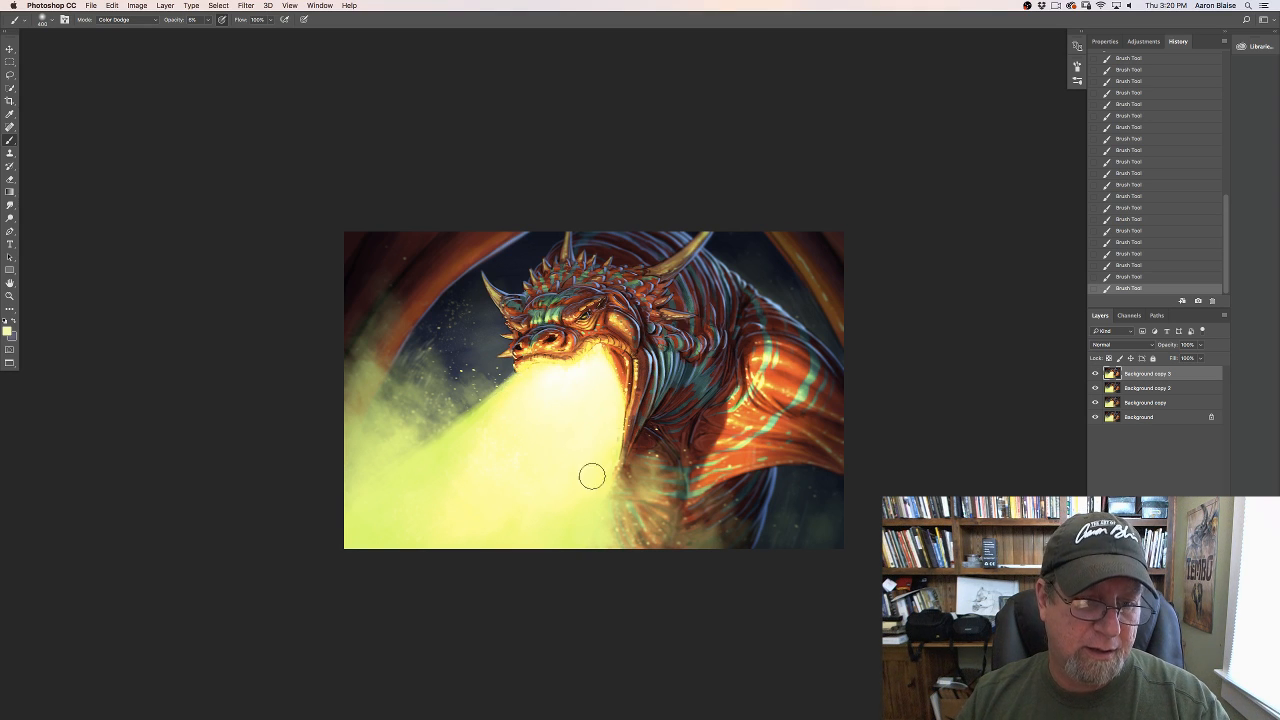
pyautogui.press(']')
pyautogui.press(']')
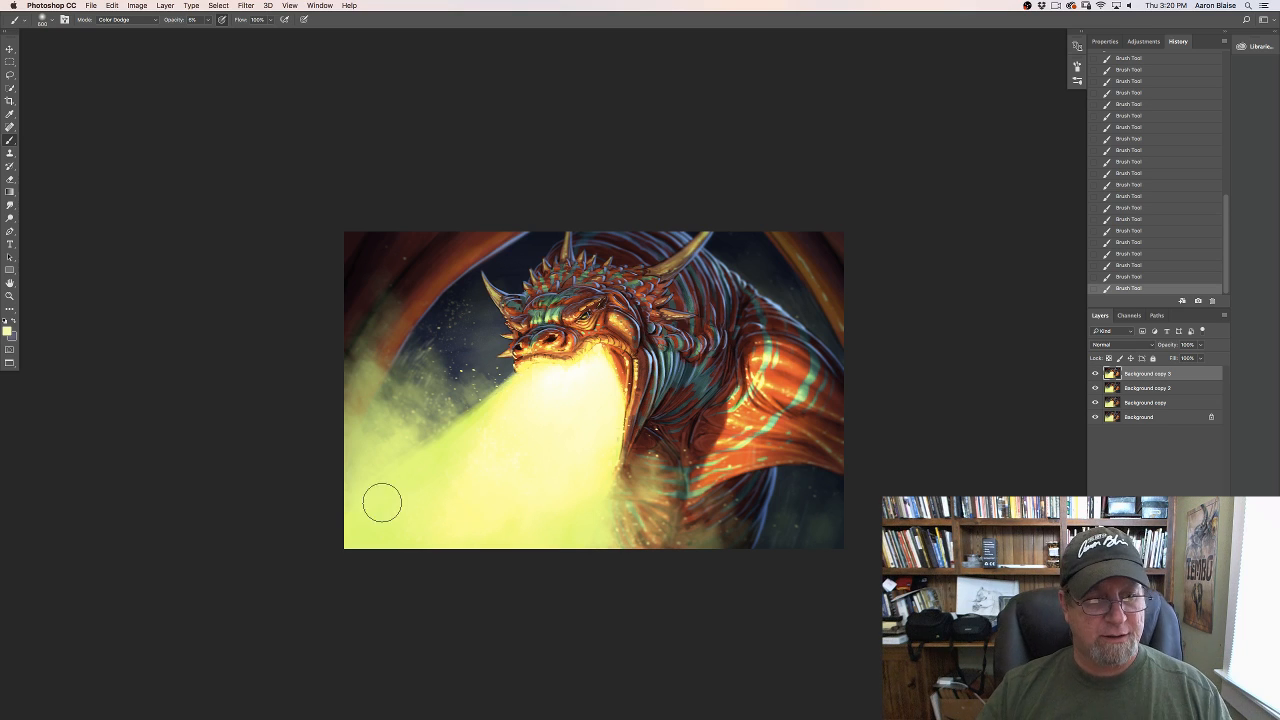
pyautogui.moveTo(382, 502)
pyautogui.mouseDown()
pyautogui.moveTo(421, 509)
pyautogui.moveTo(408, 451)
pyautogui.moveTo(362, 421)
pyautogui.moveTo(344, 491)
pyautogui.moveTo(365, 529)
pyautogui.moveTo(434, 541)
pyautogui.moveTo(419, 520)
pyautogui.moveTo(390, 551)
pyautogui.moveTo(370, 518)
pyautogui.mouseUp()
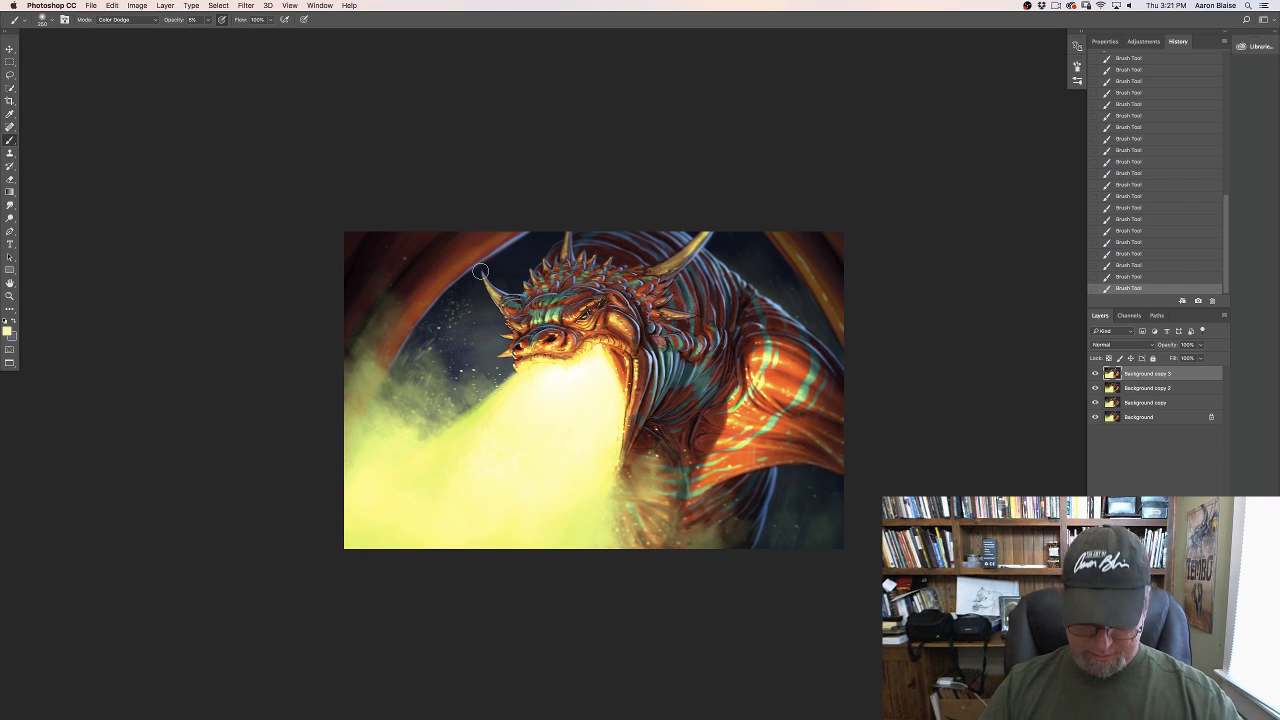
pyautogui.press('super+equal')
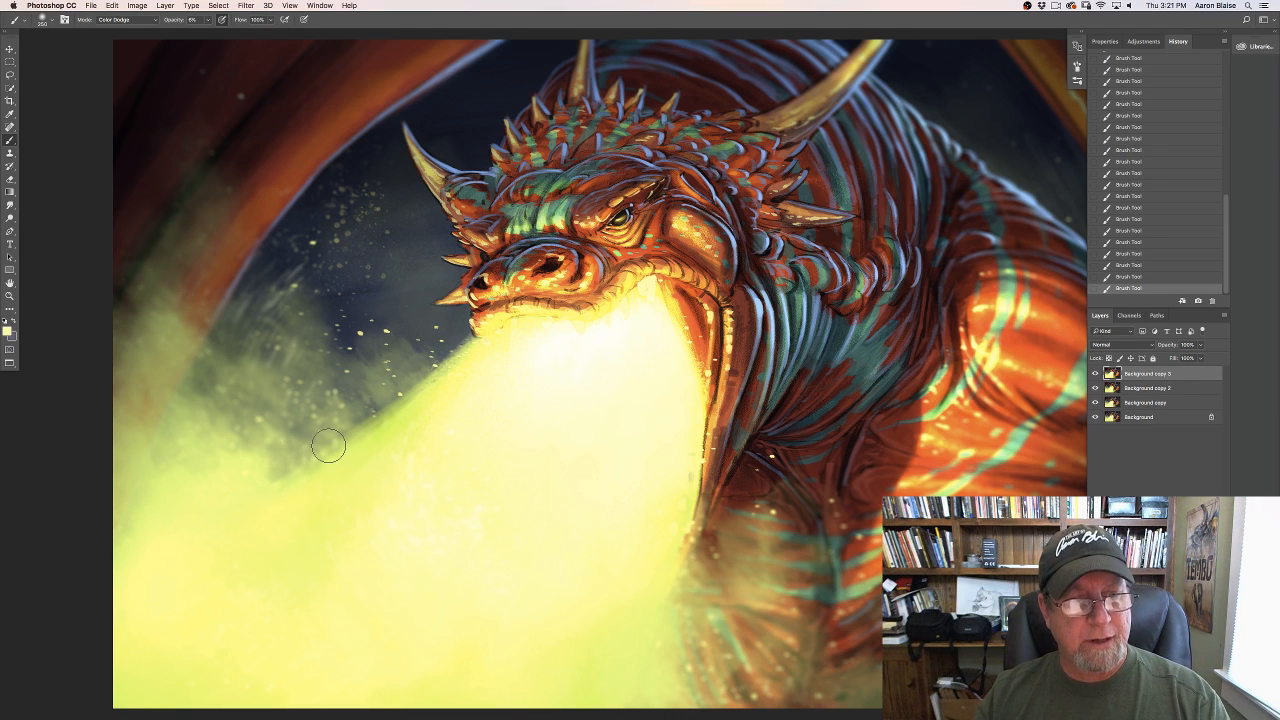
pyautogui.moveTo(506, 480)
pyautogui.mouseDown()
pyautogui.moveTo(225, 510)
pyautogui.moveTo(371, 591)
pyautogui.moveTo(439, 507)
pyautogui.mouseUp()
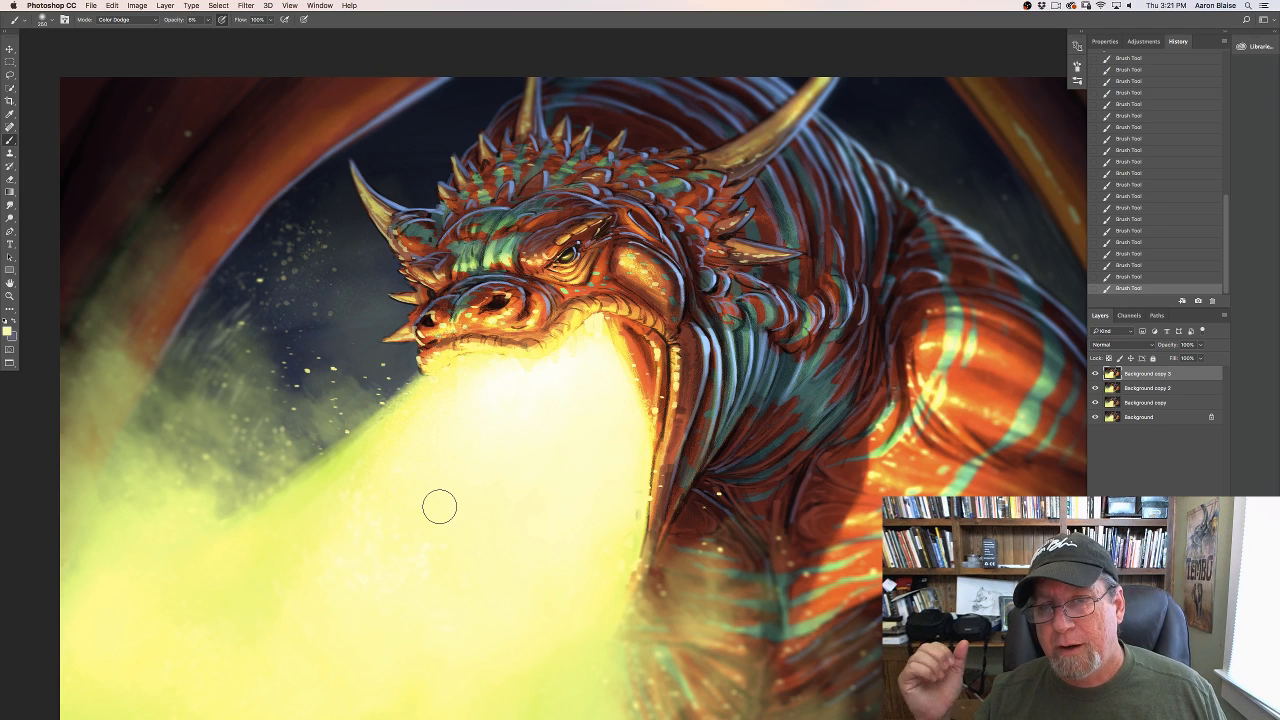
pyautogui.press('super+minus')
pyautogui.press('super+minus')
pyautogui.press('super+minus')
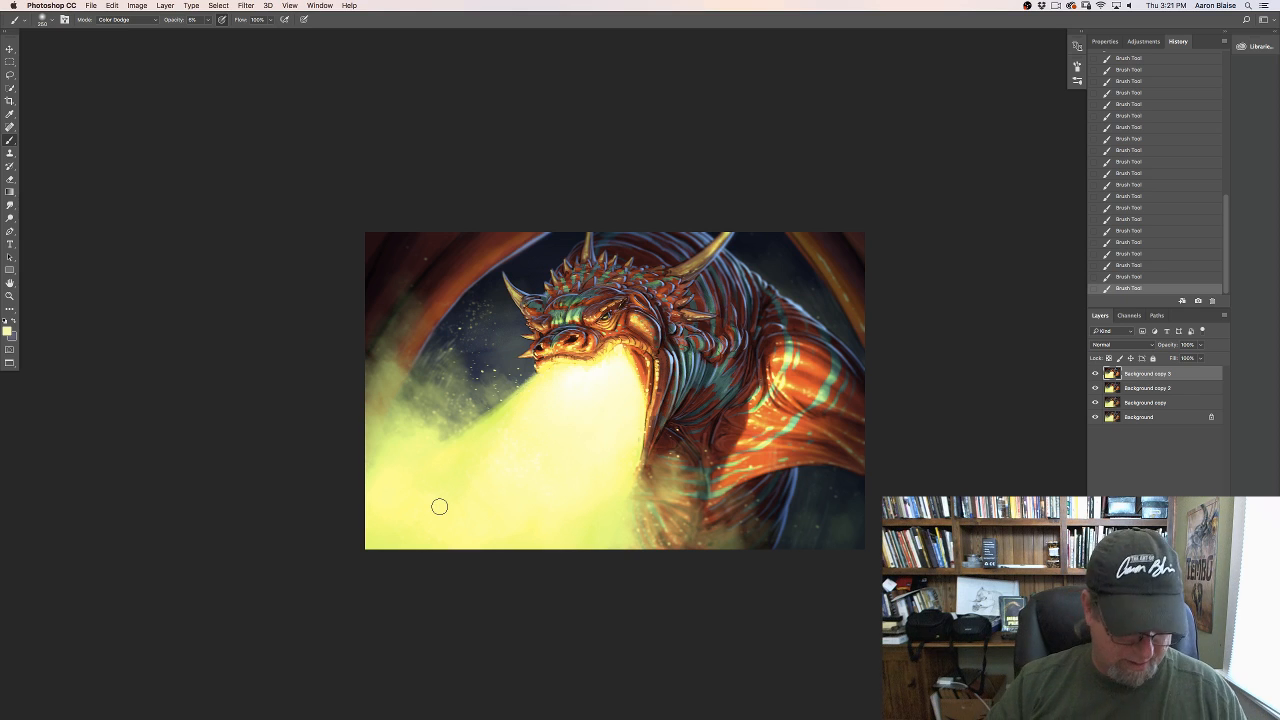
# Step: Add a new layer and set the foreground colour to a muted grey-green based on the dark background below the dragon's wing
pyautogui.press('super+shift+alt+n')
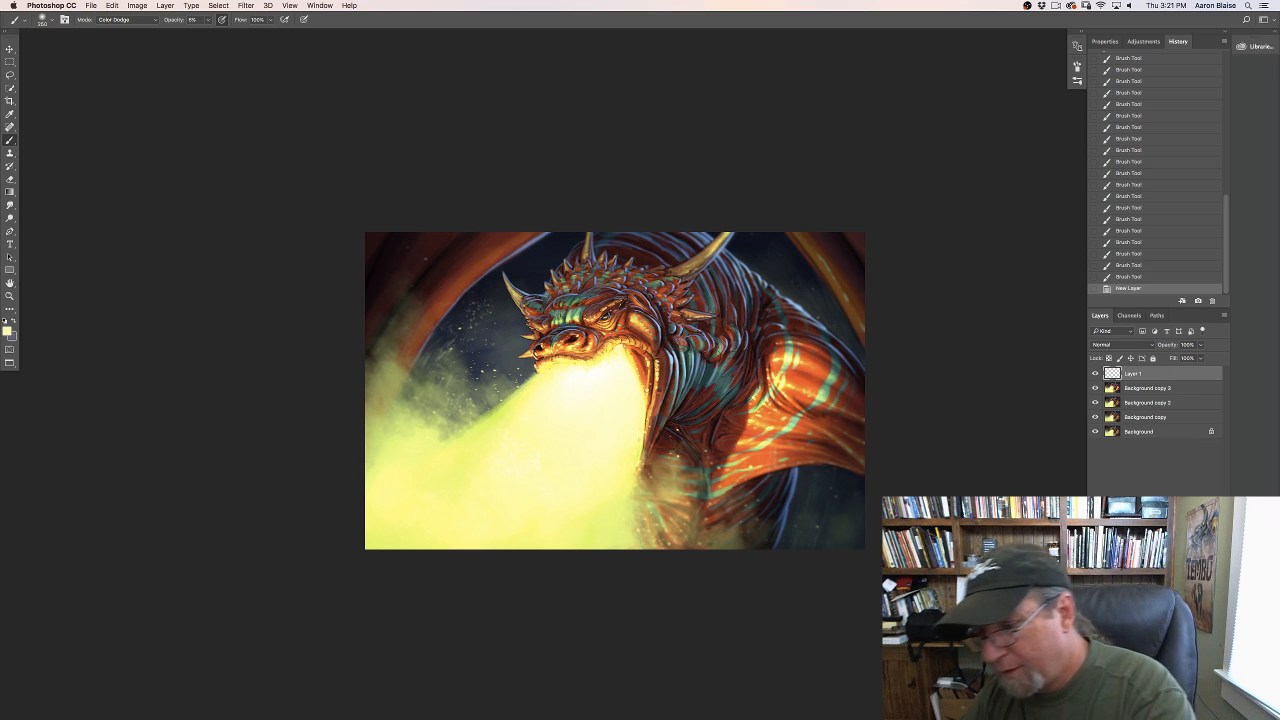
pyautogui.click(8, 334)
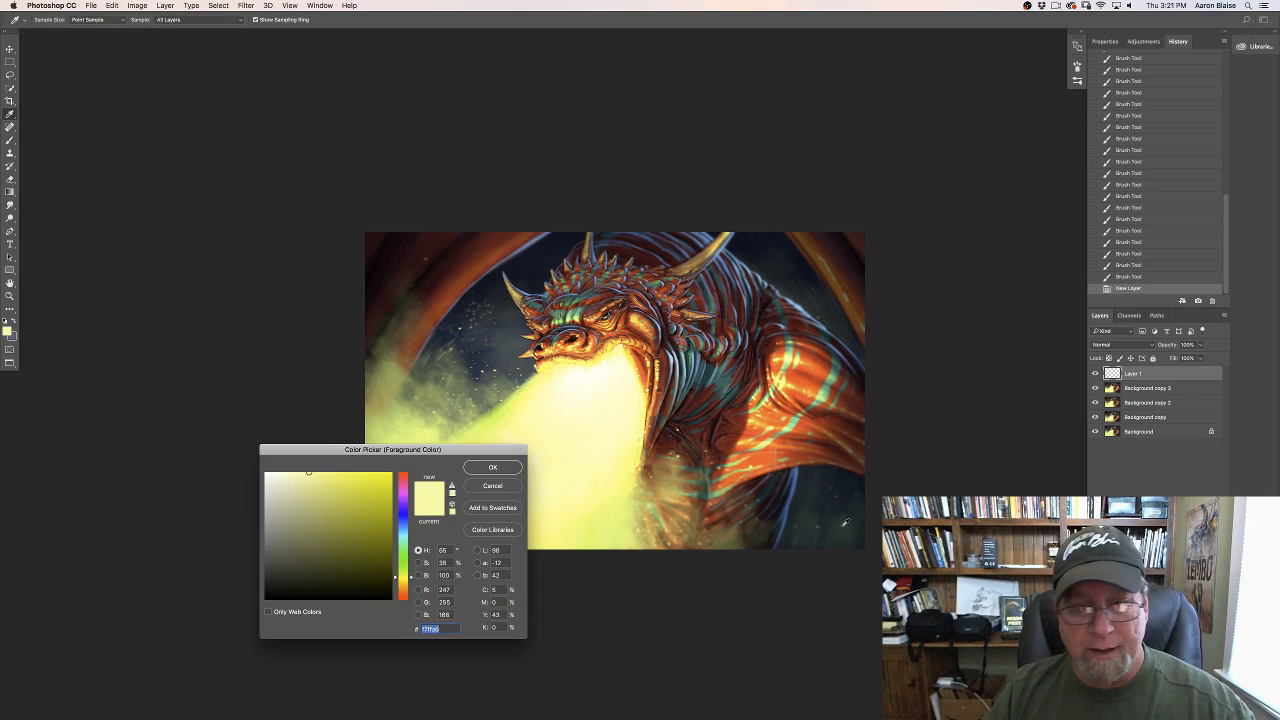
pyautogui.click(828, 544)
pyautogui.click(307, 552)
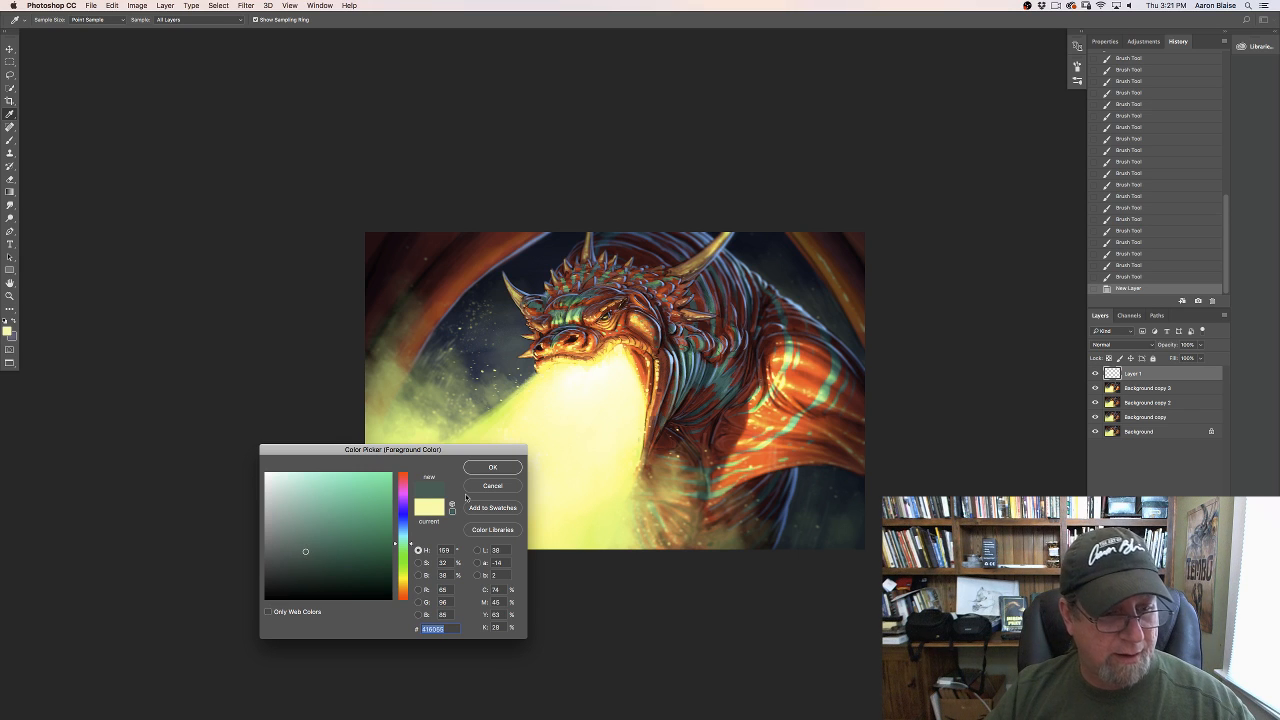
pyautogui.click(303, 545)
pyautogui.click(468, 467)
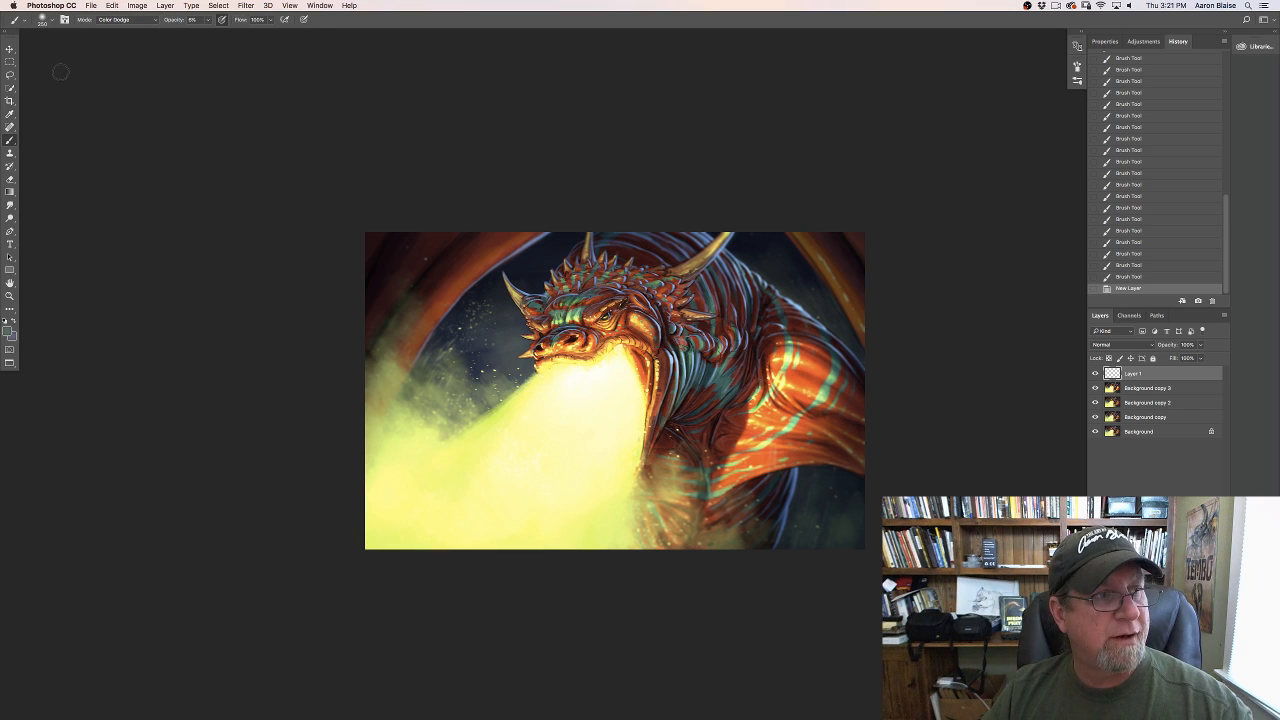
# Step: Set up a textured brush with pressure-controlled size, Normal blending mode and 100% opacity
pyautogui.click(43, 20)
pyautogui.click(21, 116)
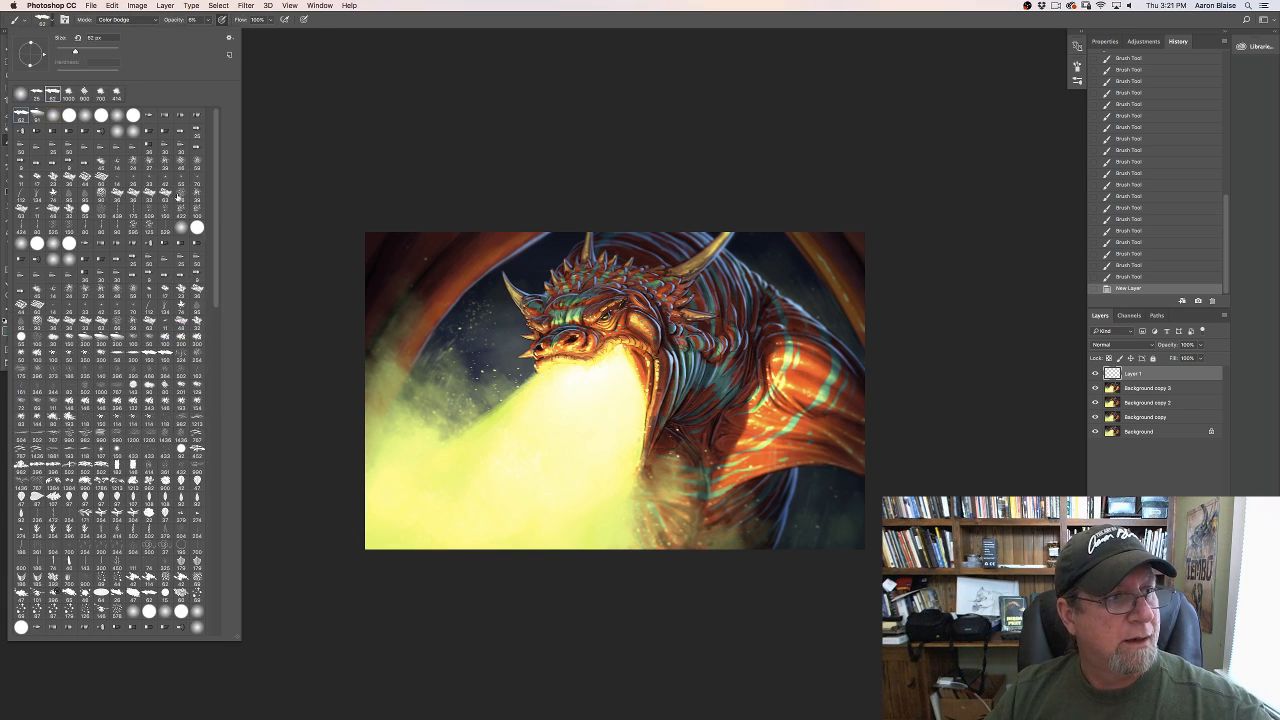
pyautogui.click(291, 180)
pyautogui.click(304, 20)
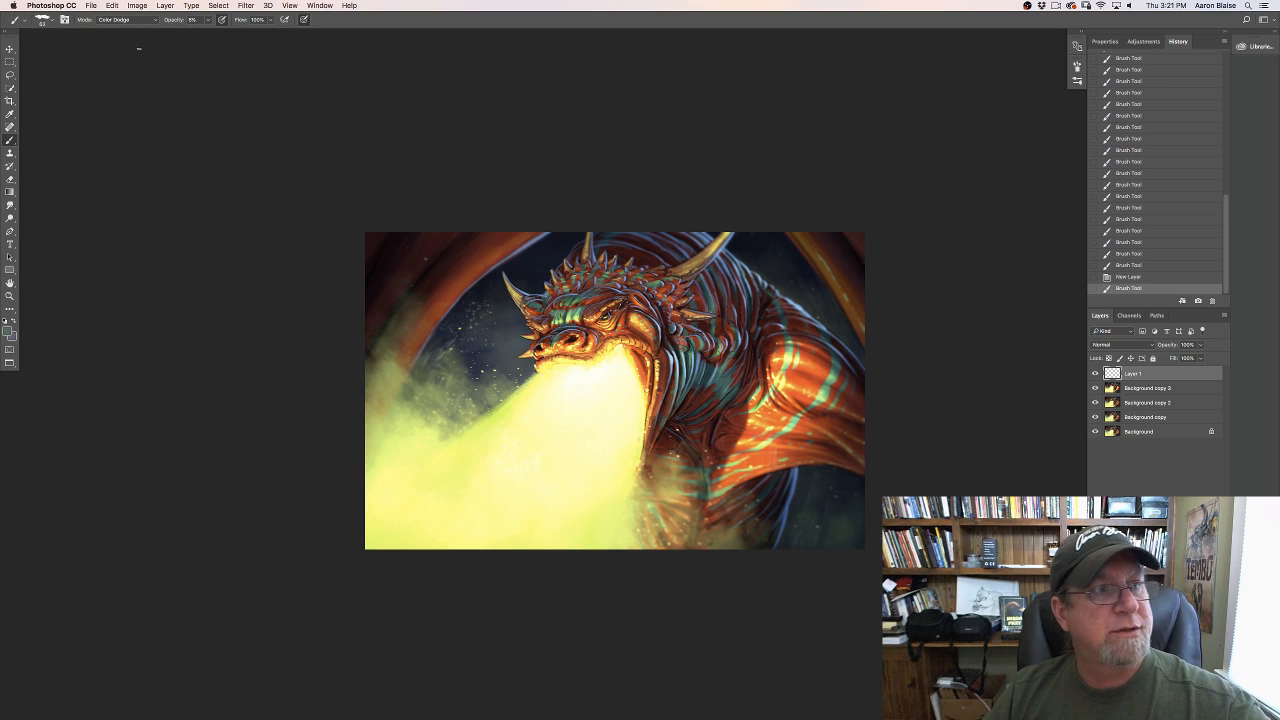
pyautogui.click(140, 20)
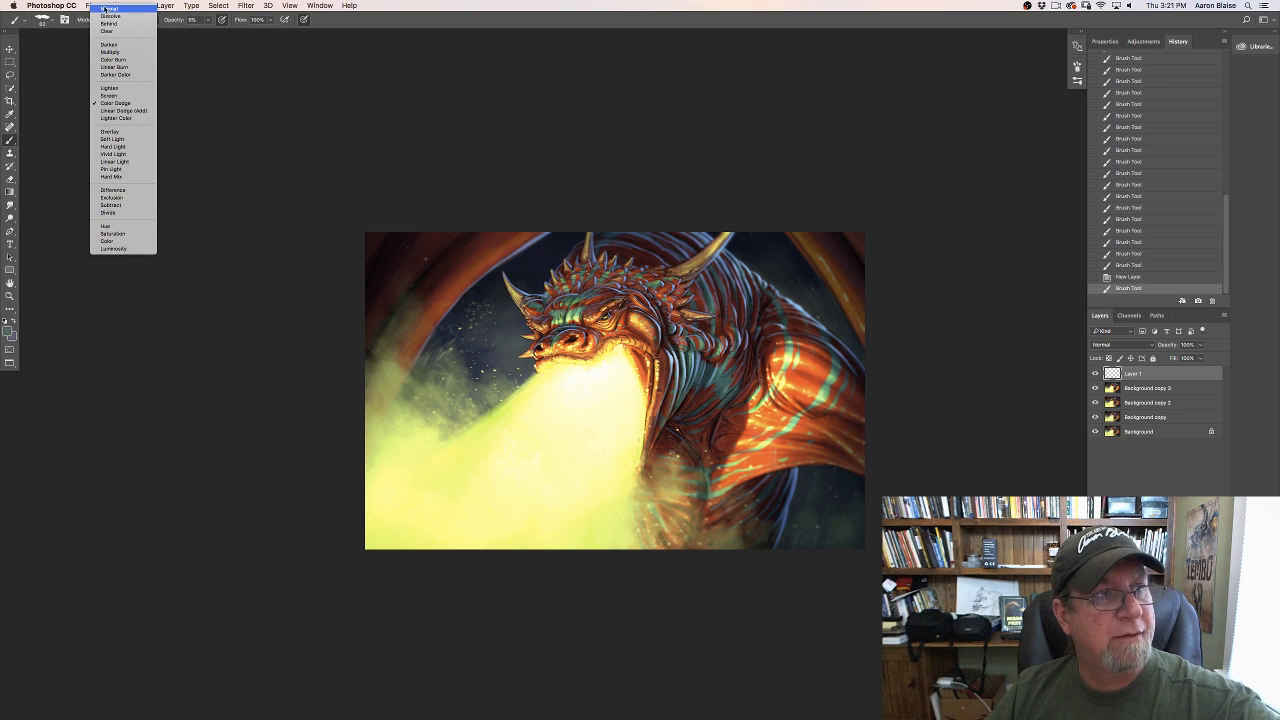
pyautogui.click(105, 9)
pyautogui.click(208, 20)
pyautogui.click(252, 31)
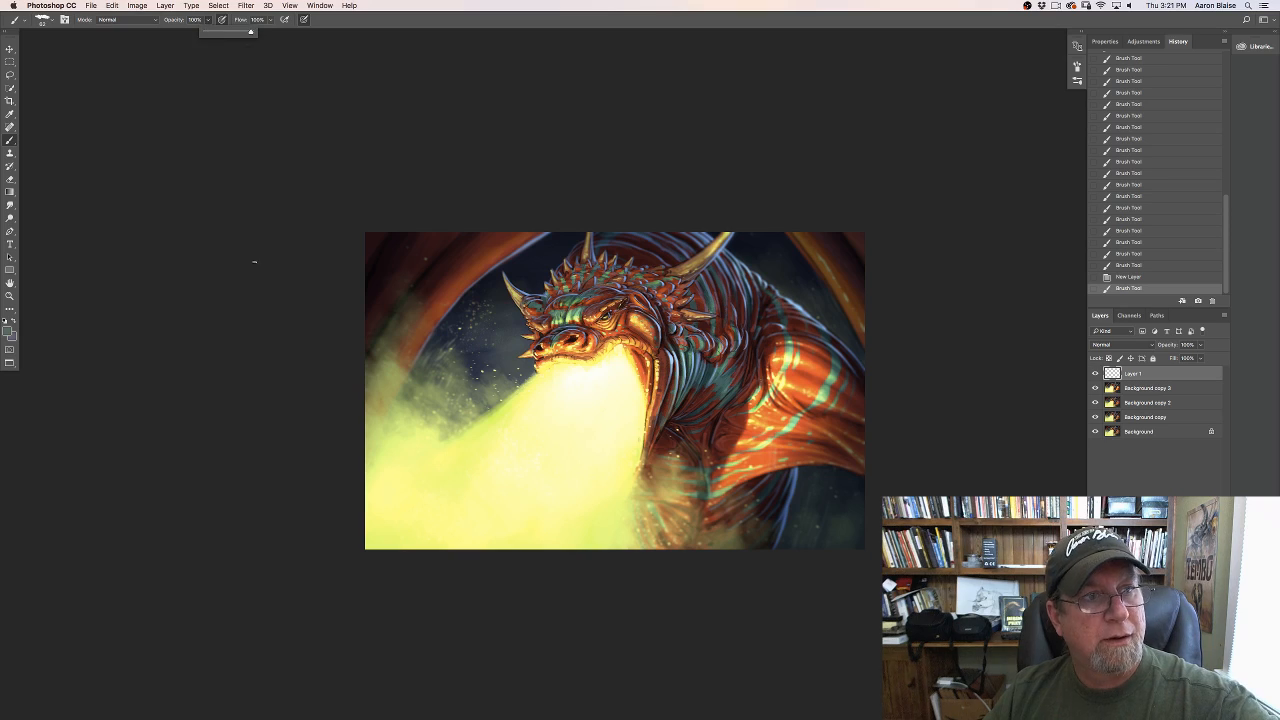
pyautogui.click(253, 263)
# Step: Handwrite the artist's signature with a small brush in the dark lower-right corner of the painting, on the new layer
pyautogui.press('super+equal')
pyautogui.press('super+equal')
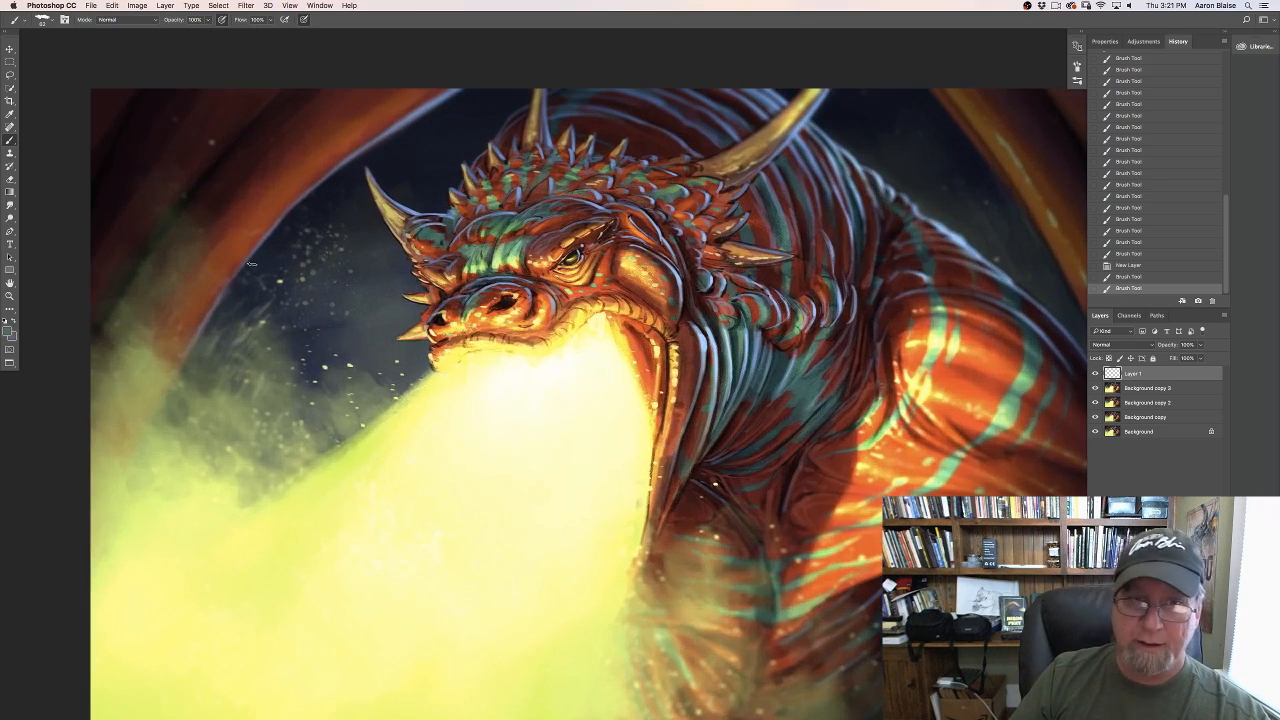
pyautogui.scroll(-5, 522, 440)
pyautogui.hscroll(6, 522, 440)
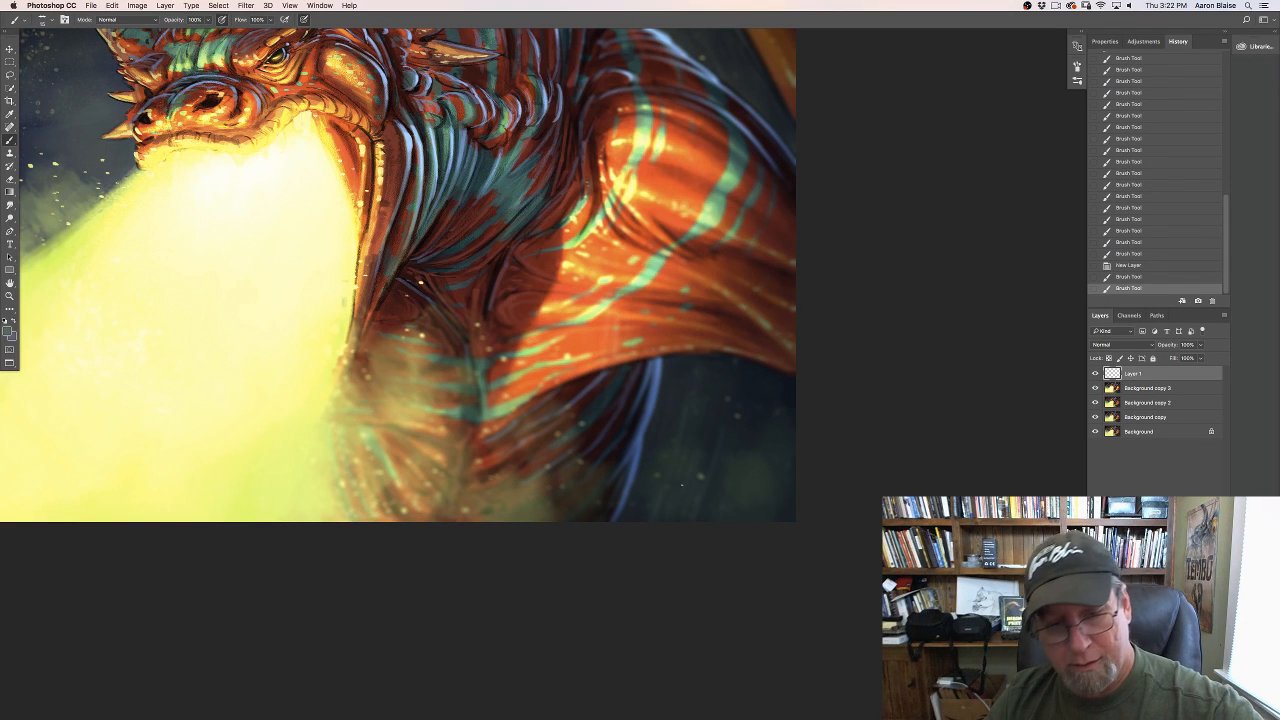
pyautogui.press('super+equal')
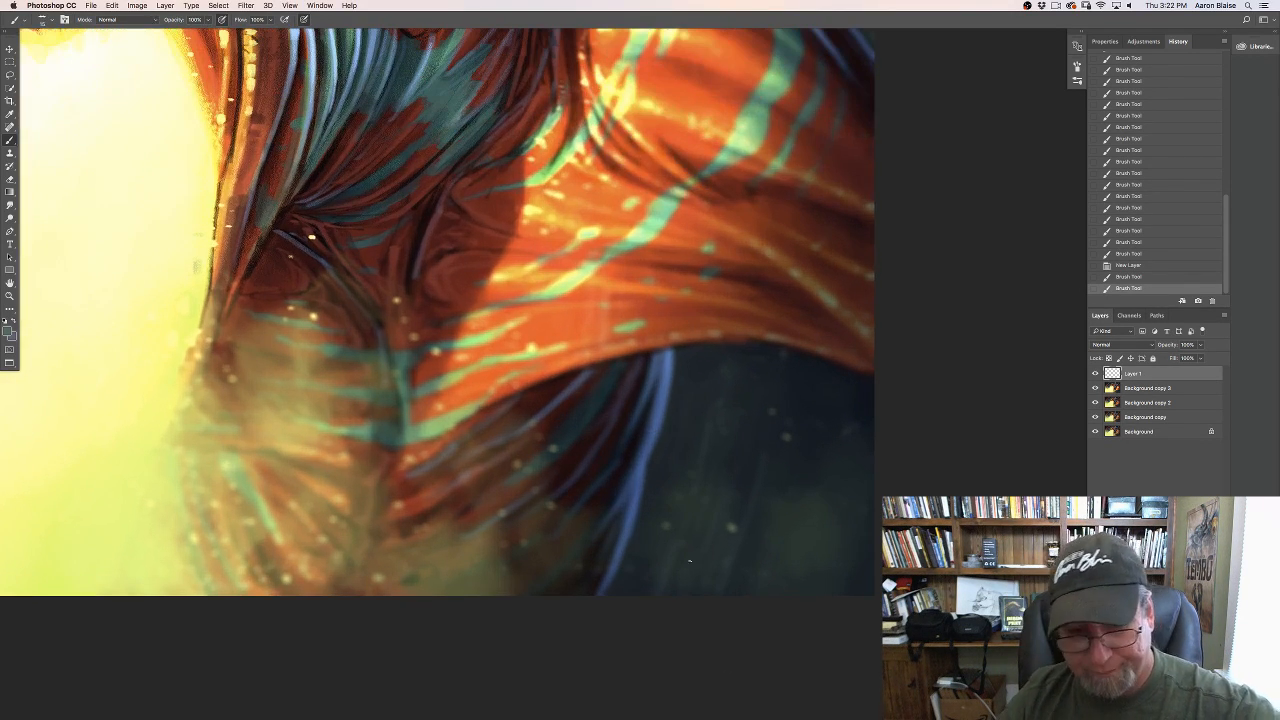
pyautogui.moveTo(686, 555)
pyautogui.mouseDown()
pyautogui.moveTo(766, 543)
pyautogui.moveTo(784, 566)
pyautogui.moveTo(815, 566)
pyautogui.mouseUp()
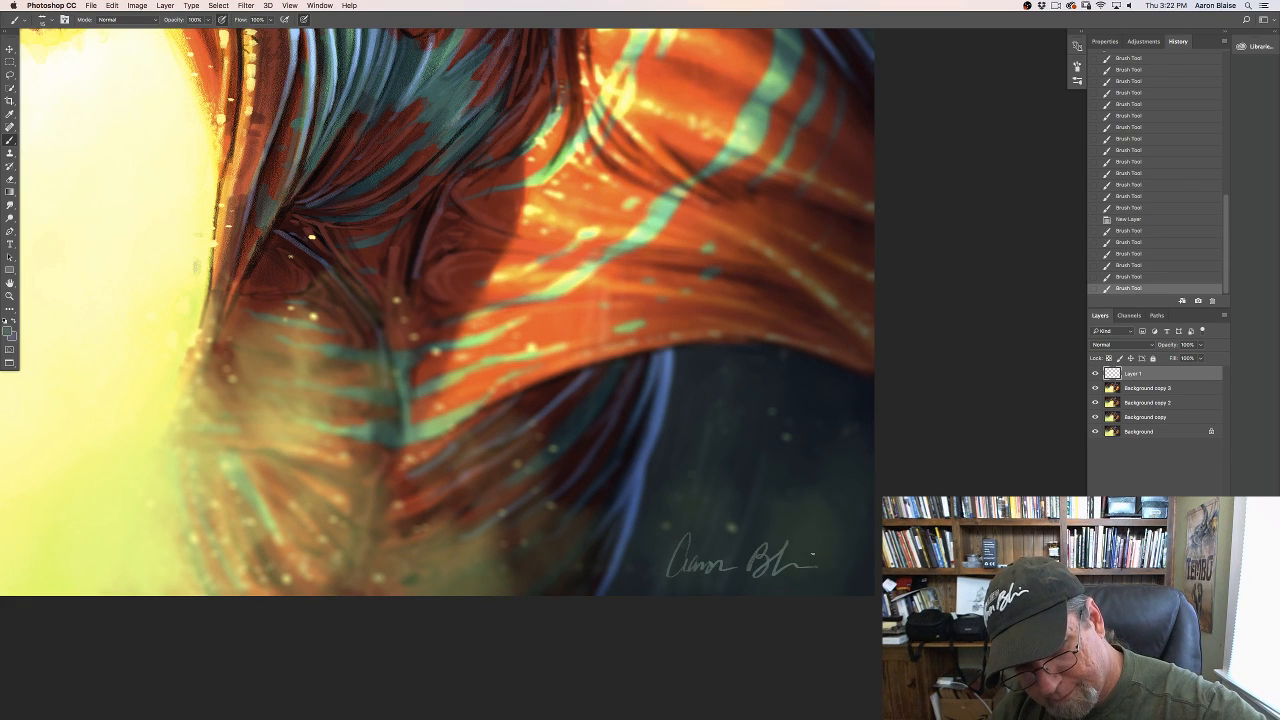
pyautogui.press('super+minus')
pyautogui.press('super+minus')
pyautogui.press('super+minus')
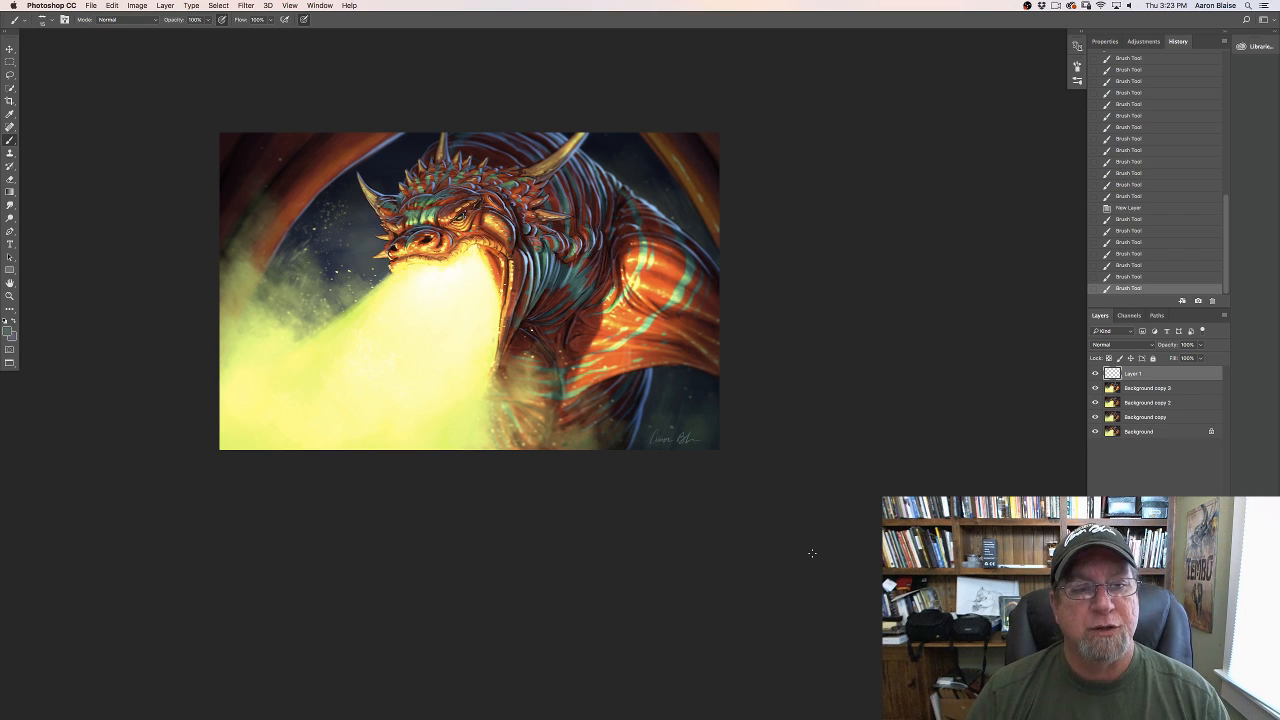
pyautogui.press('super+equal')
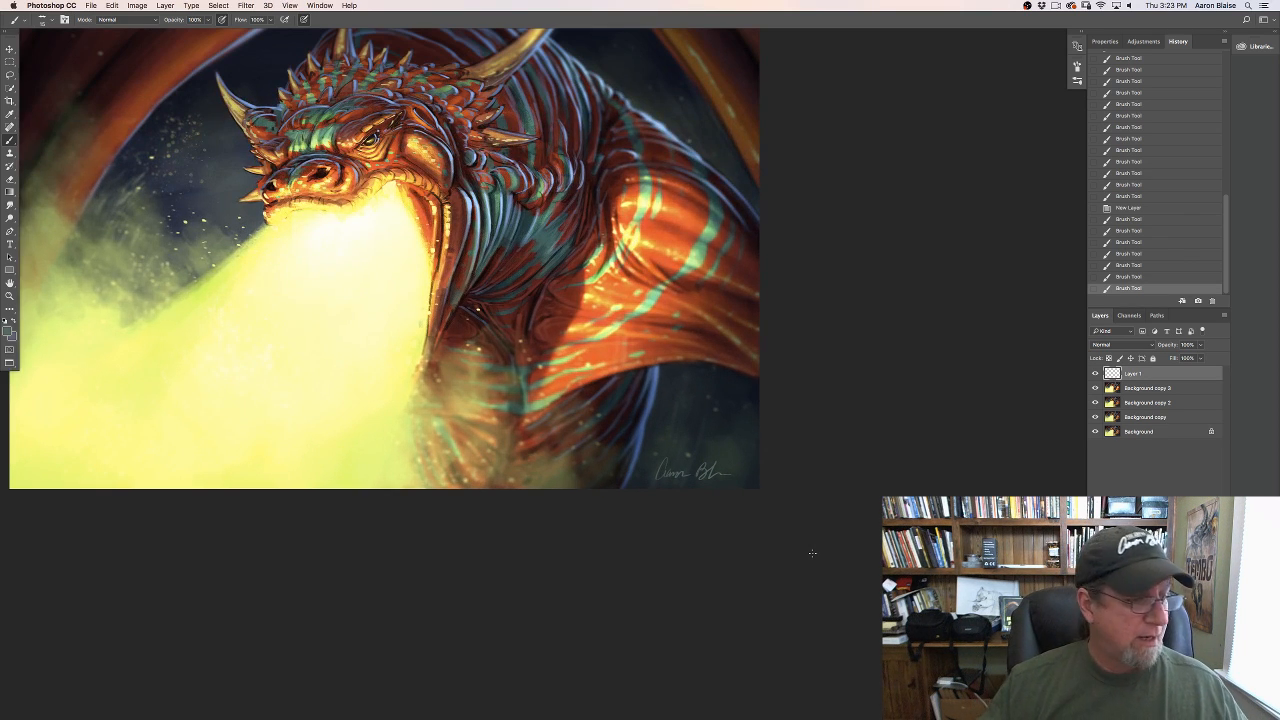
pyautogui.moveTo(257, 431)
pyautogui.mouseDown()
pyautogui.moveTo(499, 575)
pyautogui.moveTo(457, 514)
pyautogui.mouseUp()
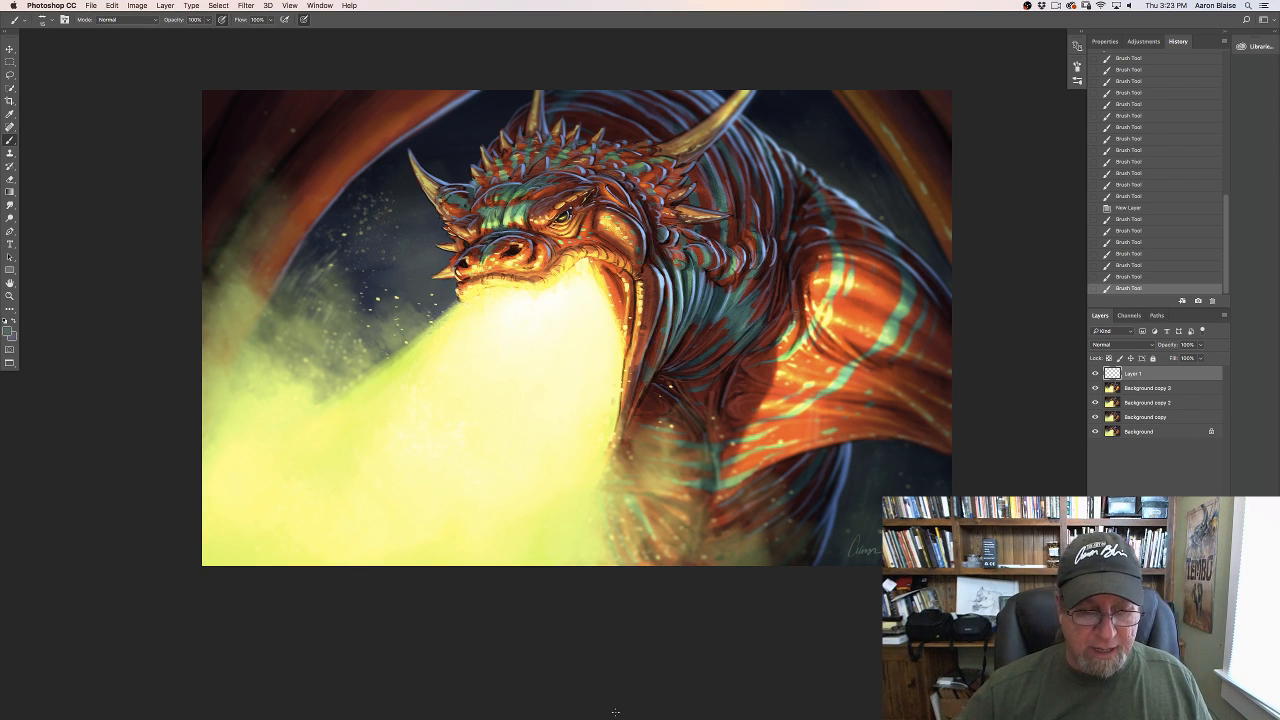
# Step: Switch to OBS
pyautogui.moveTo(613, 713)
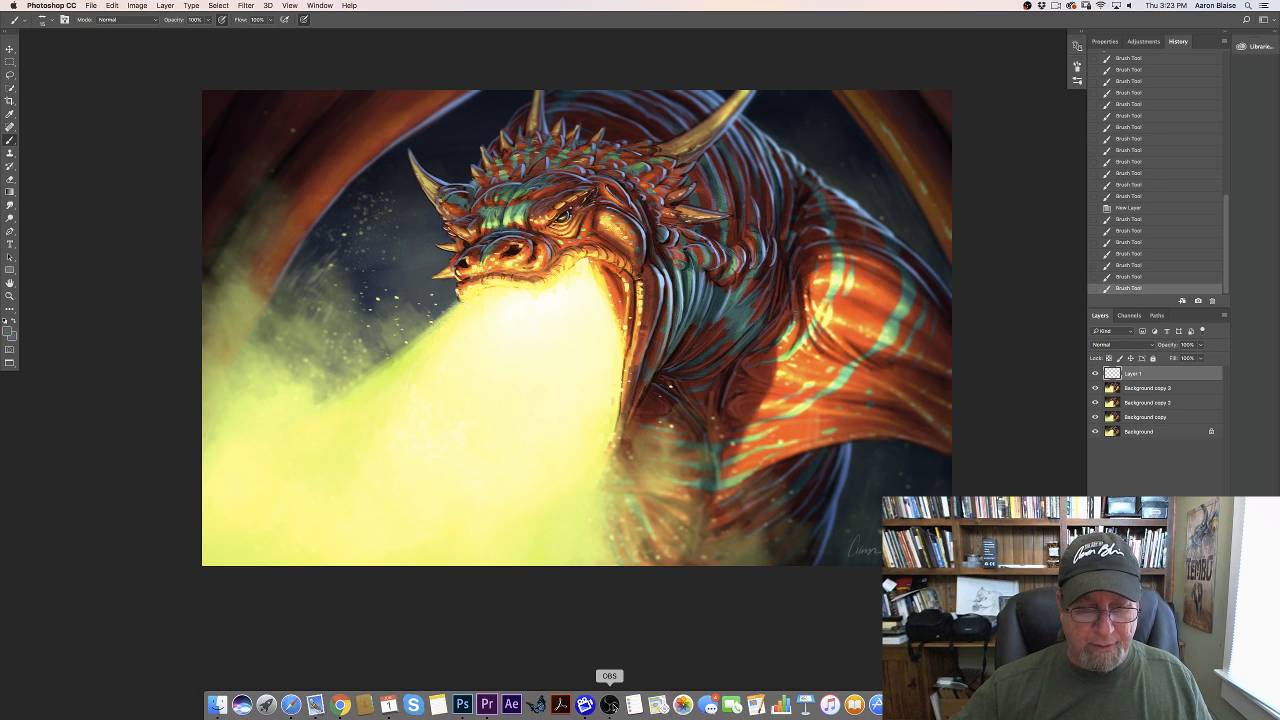
pyautogui.click(610, 705)
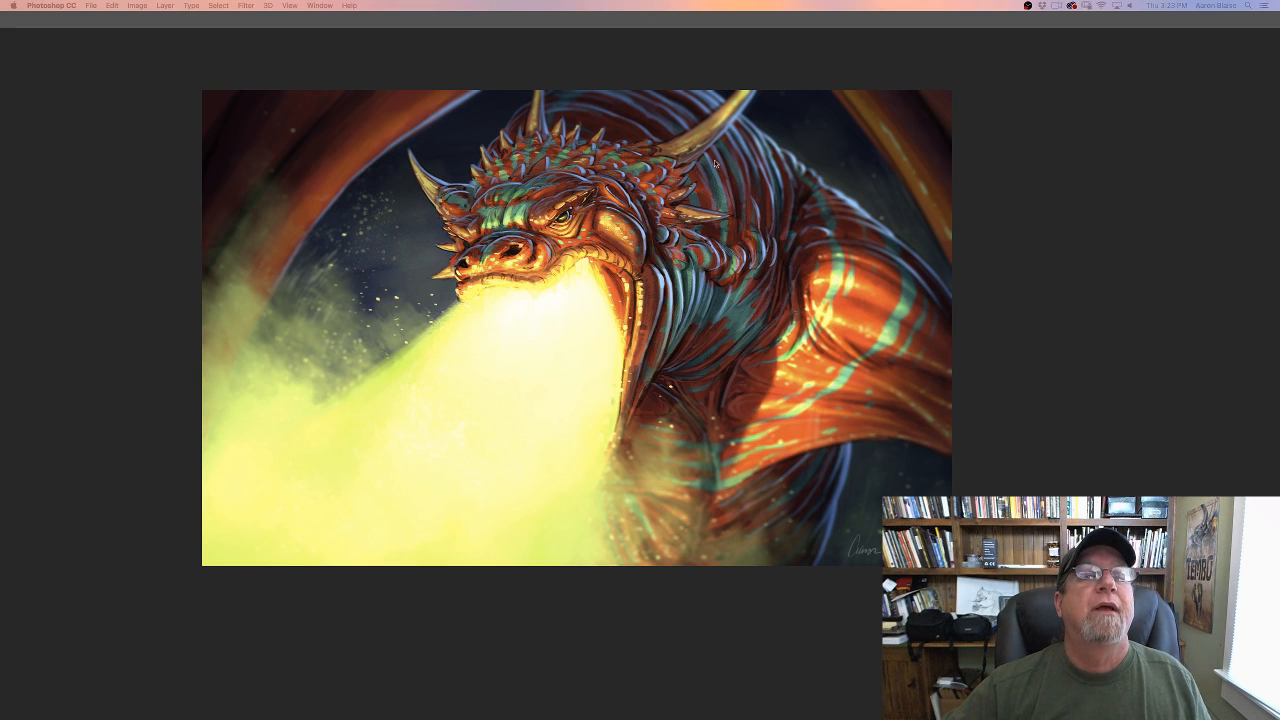